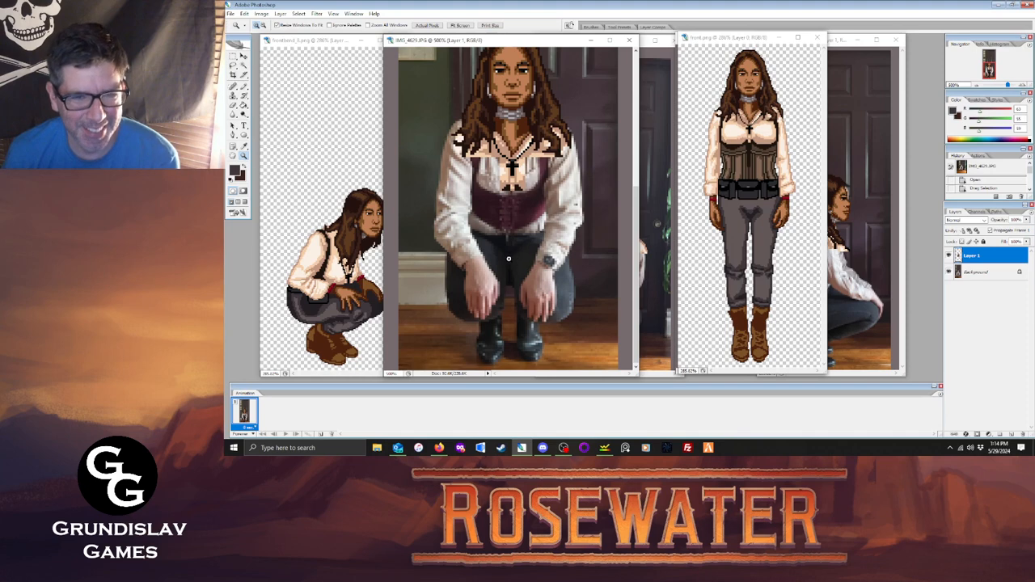
Sample the dark brown outline colour and the mid-brown skin colour from the hands of the crouching side-view sprite.
click(553, 237)
click(554, 236)
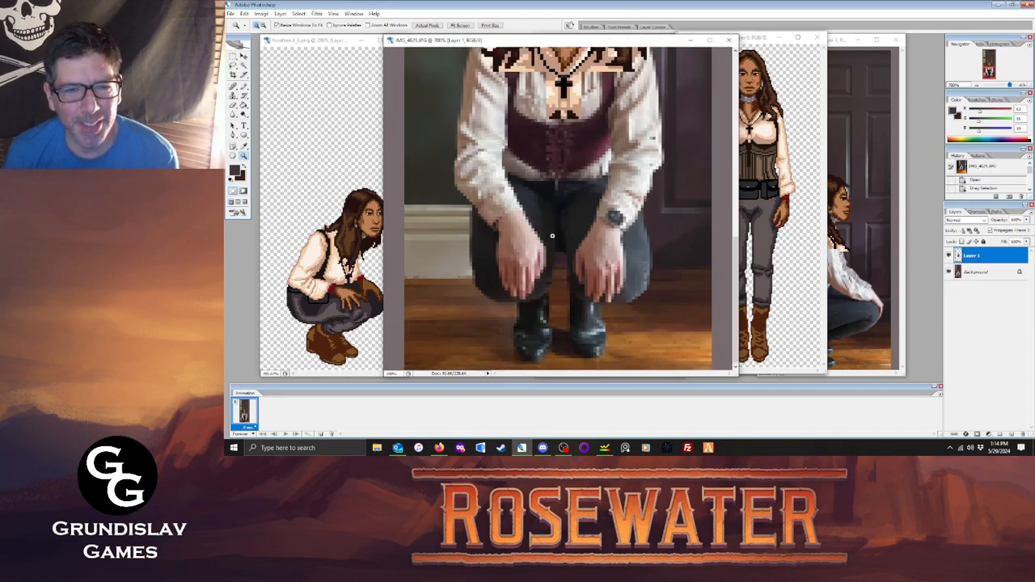
click(554, 236)
click(554, 236)
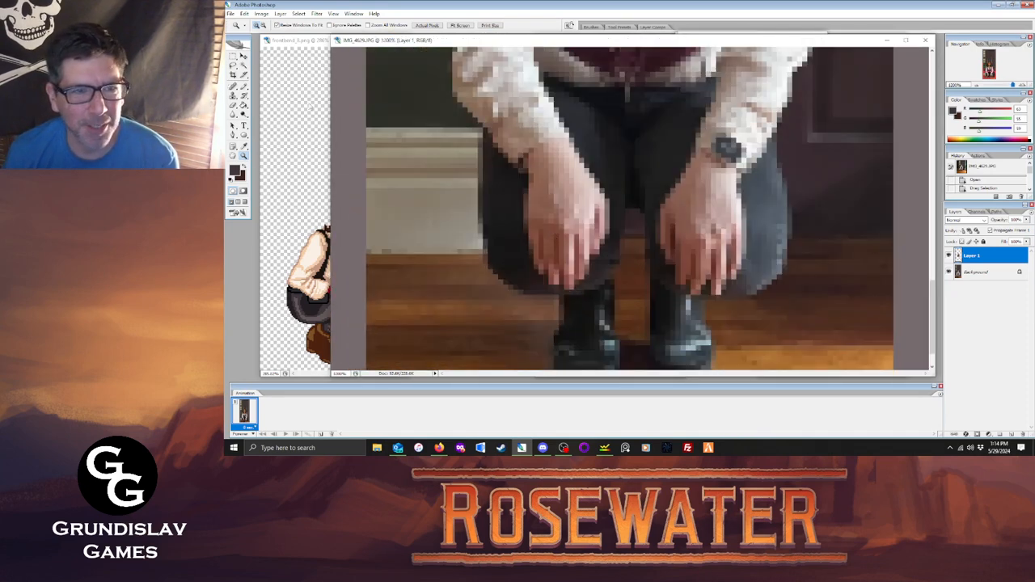
key(i)
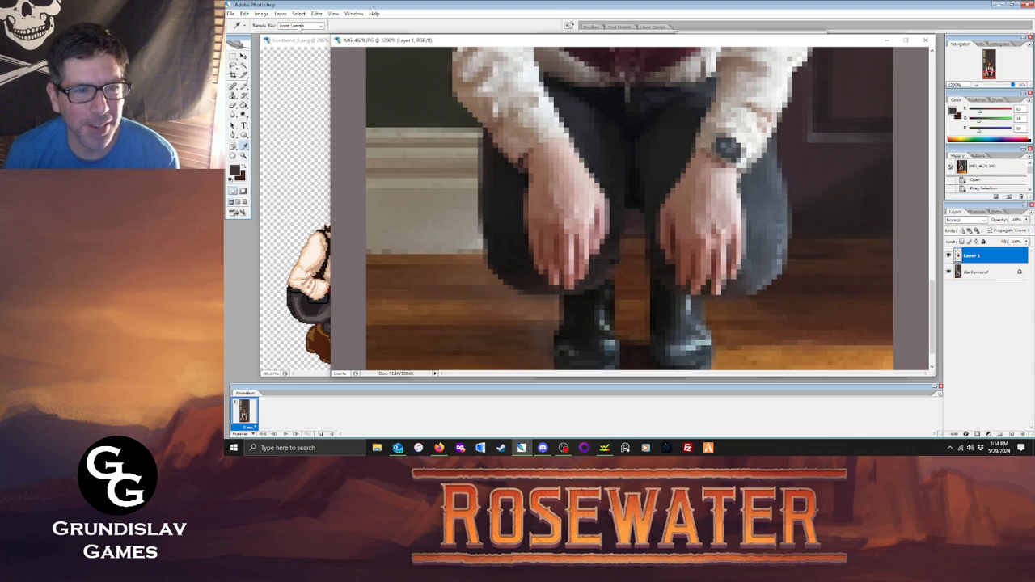
click(294, 47)
key(z)
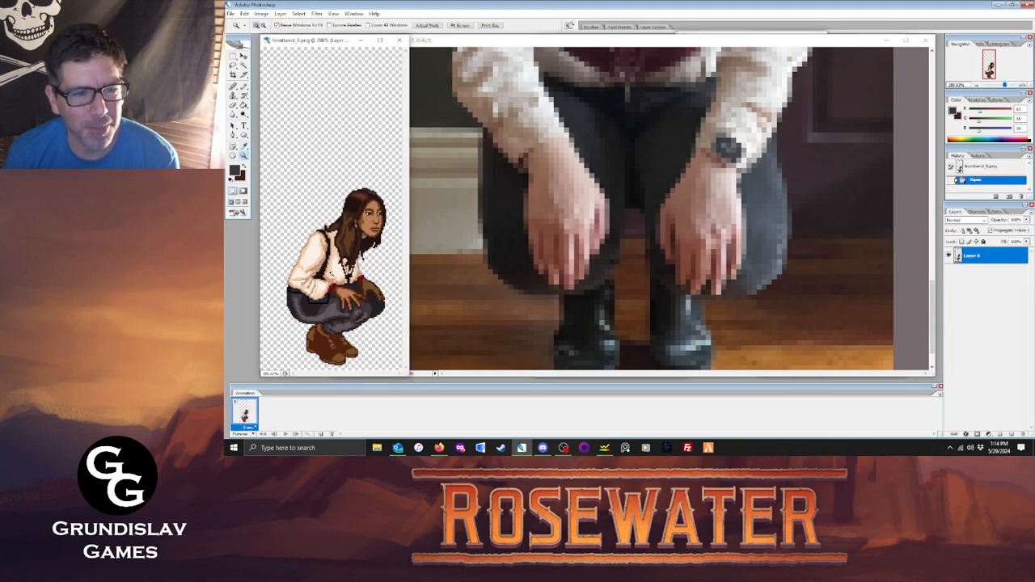
click(373, 322)
key(i)
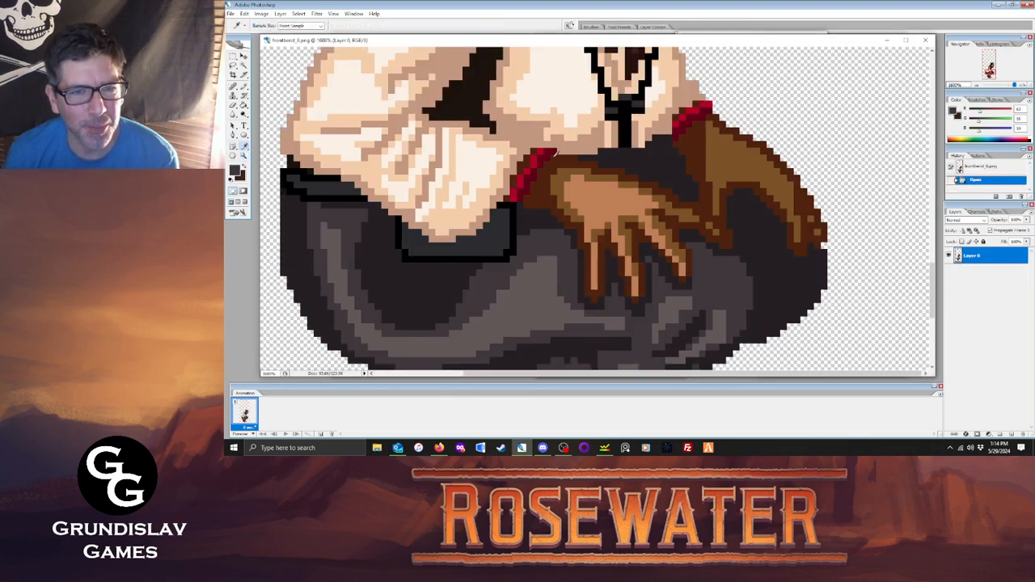
click(537, 194)
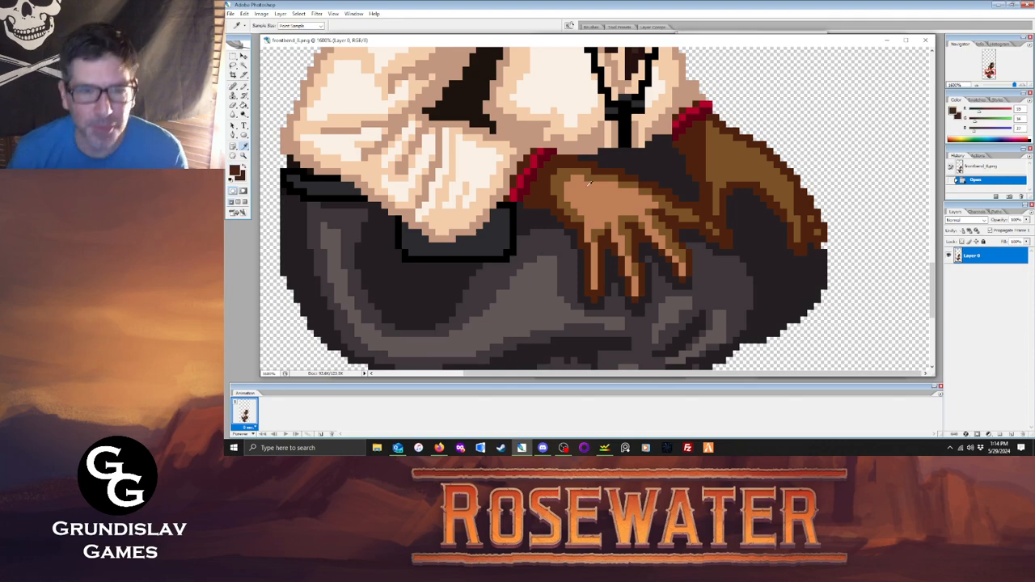
click(557, 181)
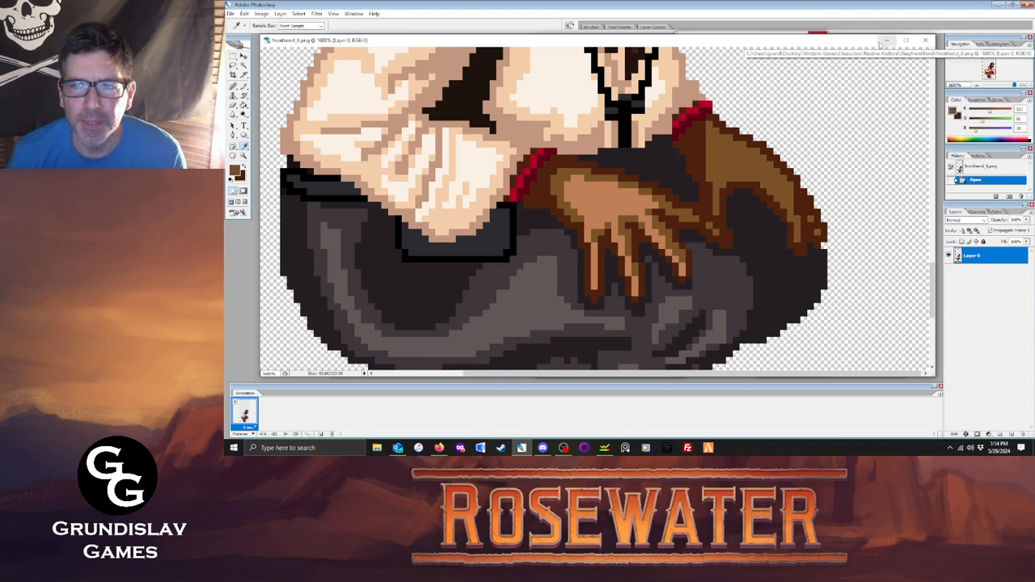
On Layer 1 of the IMG_4629 photo, pencil a dark brown outline along the wrist, thumb and outer edge of the hand without the watch.
drag(802, 40, 763, 55)
click(754, 42)
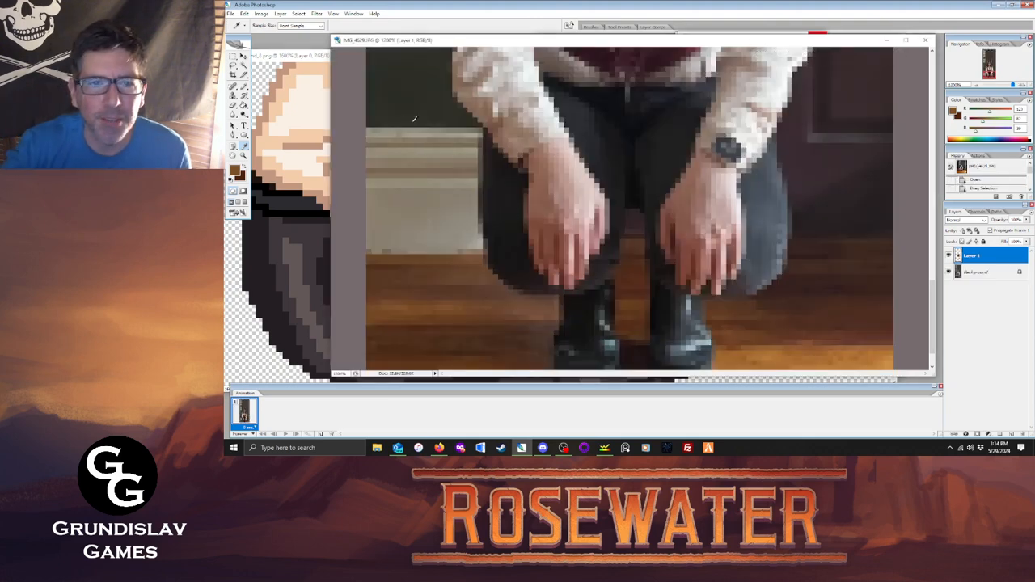
key(b)
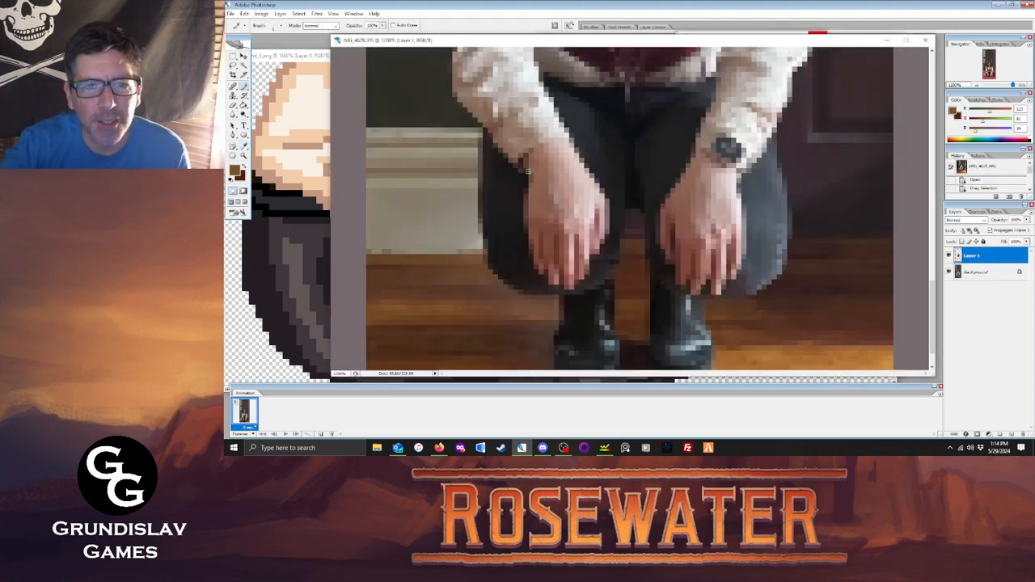
click(527, 170)
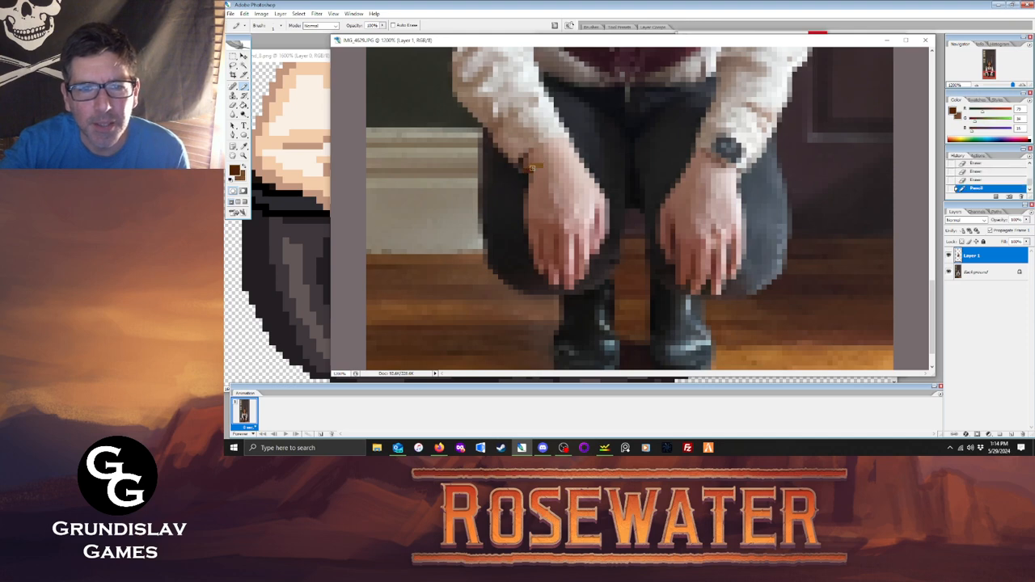
mouse_move(537, 166)
mouse_down()
mouse_move(580, 156)
mouse_move(607, 202)
mouse_move(599, 236)
mouse_up()
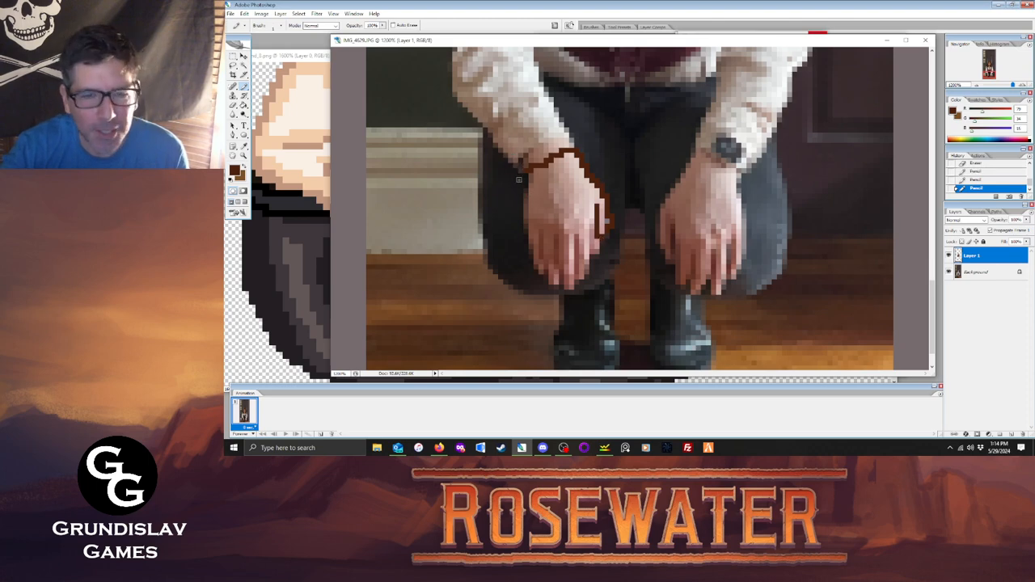
drag(526, 175, 526, 212)
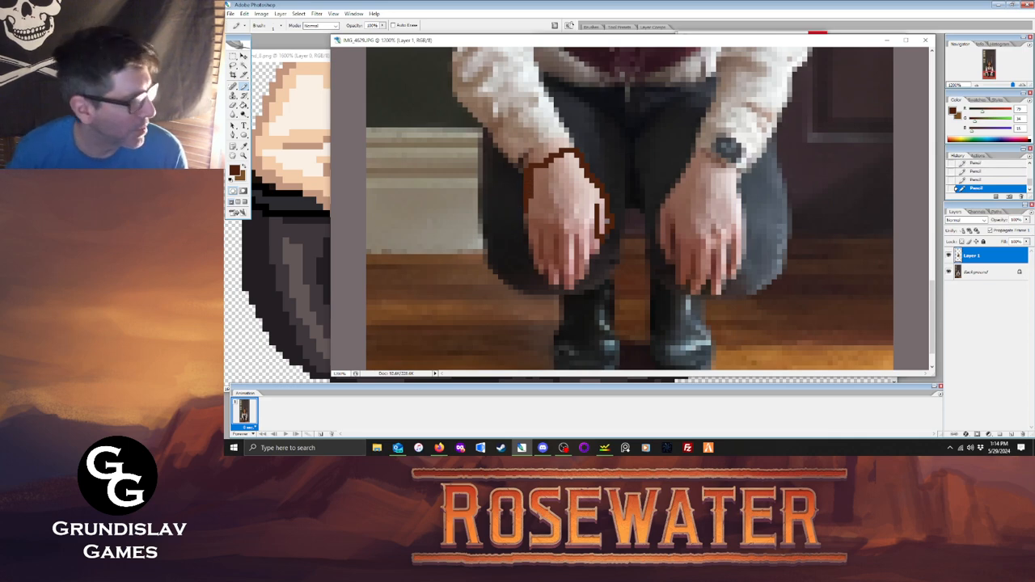
key(alt+Tab)
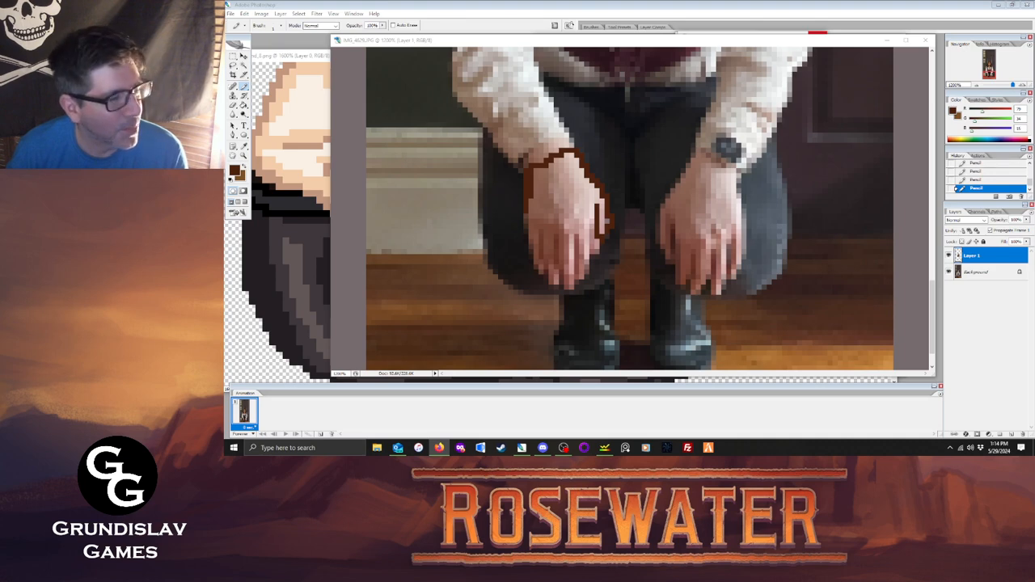
key(alt+Tab)
click(612, 42)
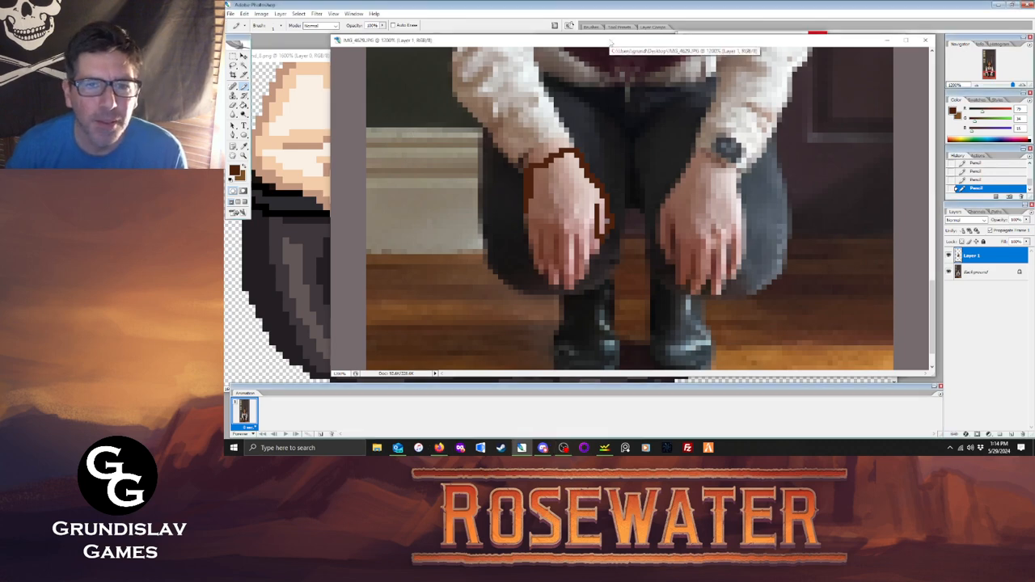
Complete the dark brown outline around that hand's fingertips and draw the dividing lines between its fingers.
mouse_move(526, 213)
mouse_down()
mouse_move(536, 263)
mouse_move(558, 282)
mouse_up()
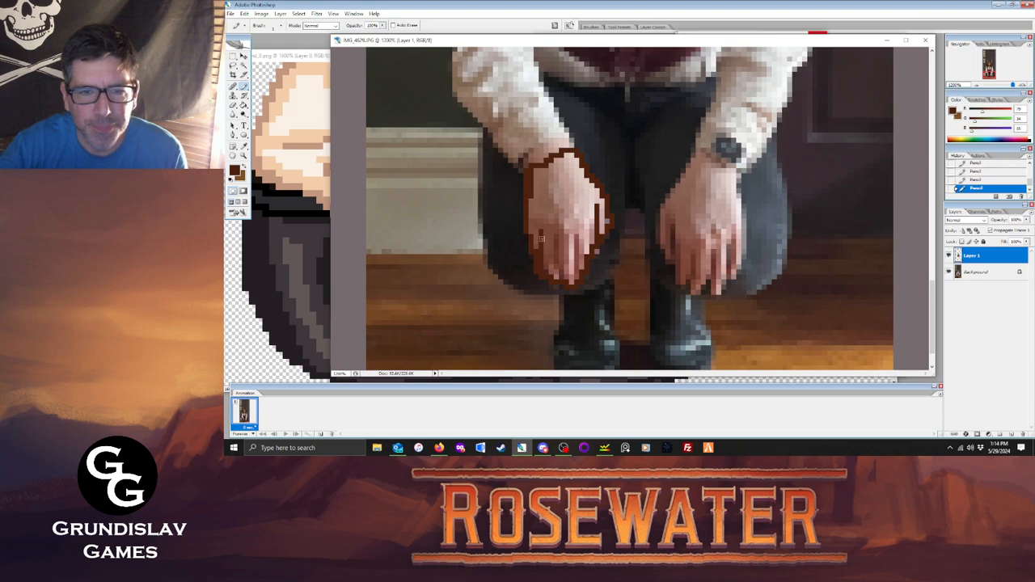
mouse_move(557, 275)
mouse_down()
mouse_move(557, 232)
mouse_move(561, 277)
mouse_up()
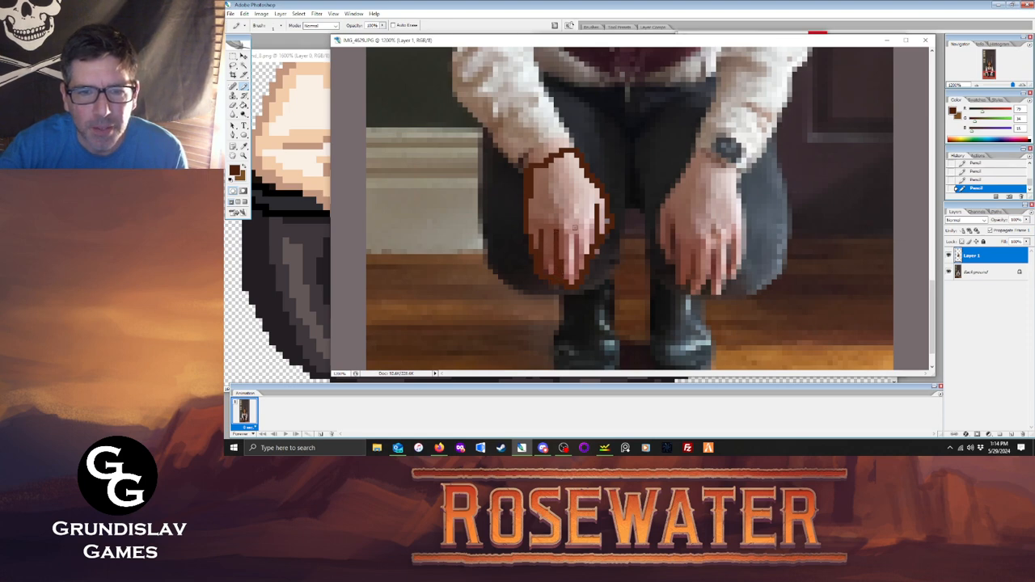
drag(576, 227, 578, 273)
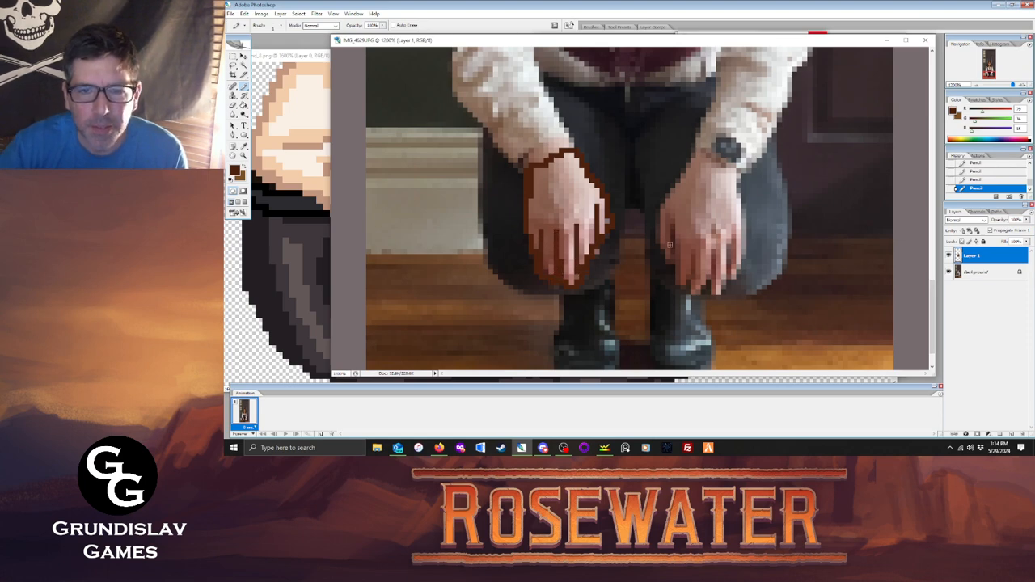
Outline the wrist, thumb side and first fingers of the watch-side hand in dark brown and erase stray pixels near the thumb.
mouse_move(658, 239)
mouse_down()
mouse_move(668, 194)
mouse_move(705, 150)
mouse_move(737, 175)
mouse_up()
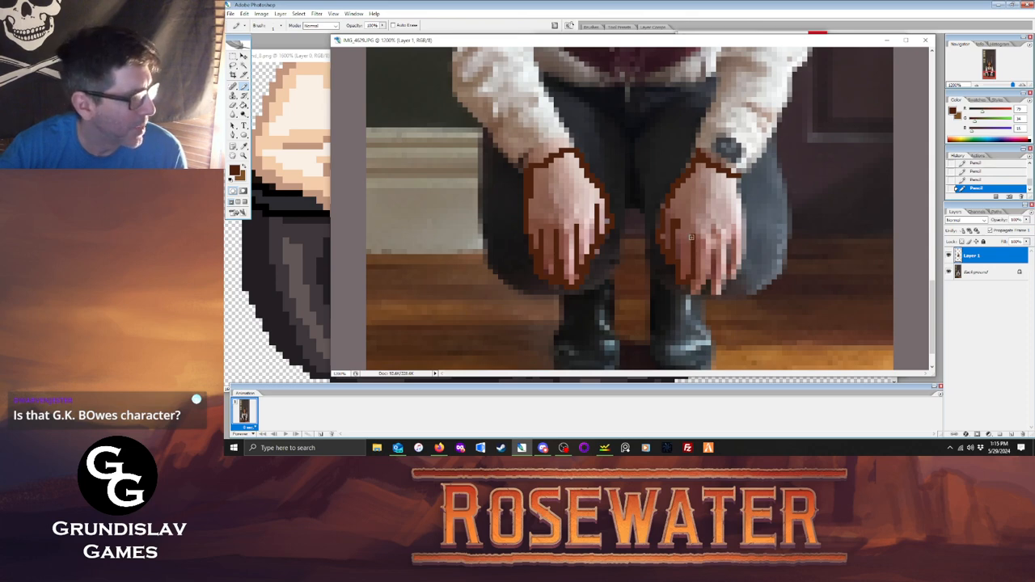
key(e)
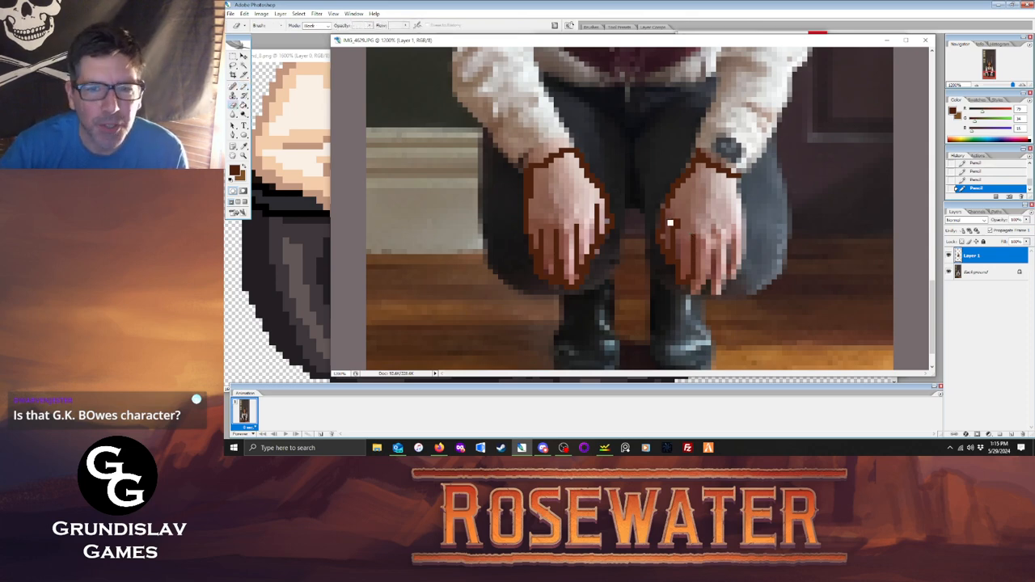
click(683, 220)
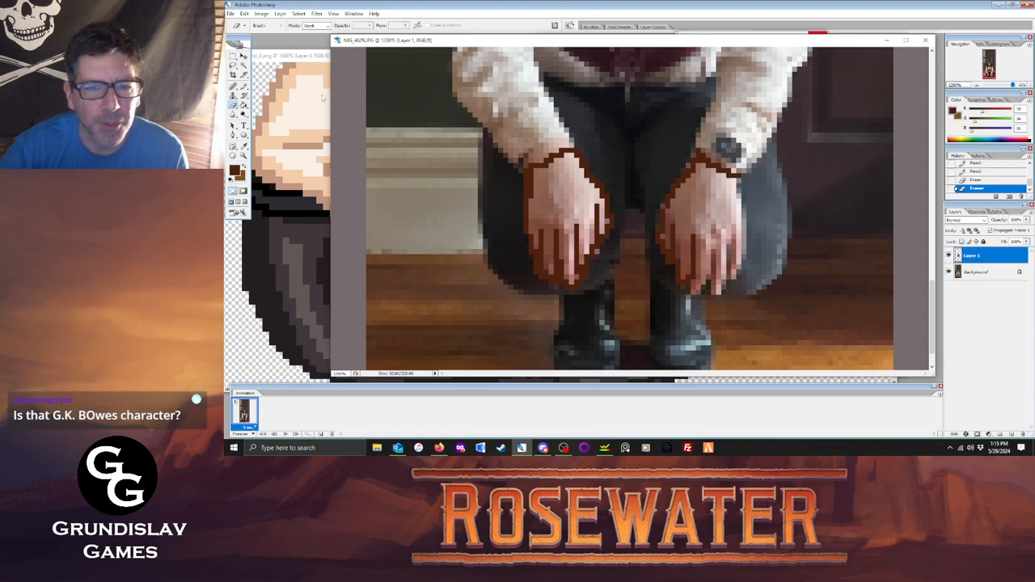
Finish the watch-side hand's finger lines and outer edge in dark brown, erasing excess pixels between the fingers.
key(b)
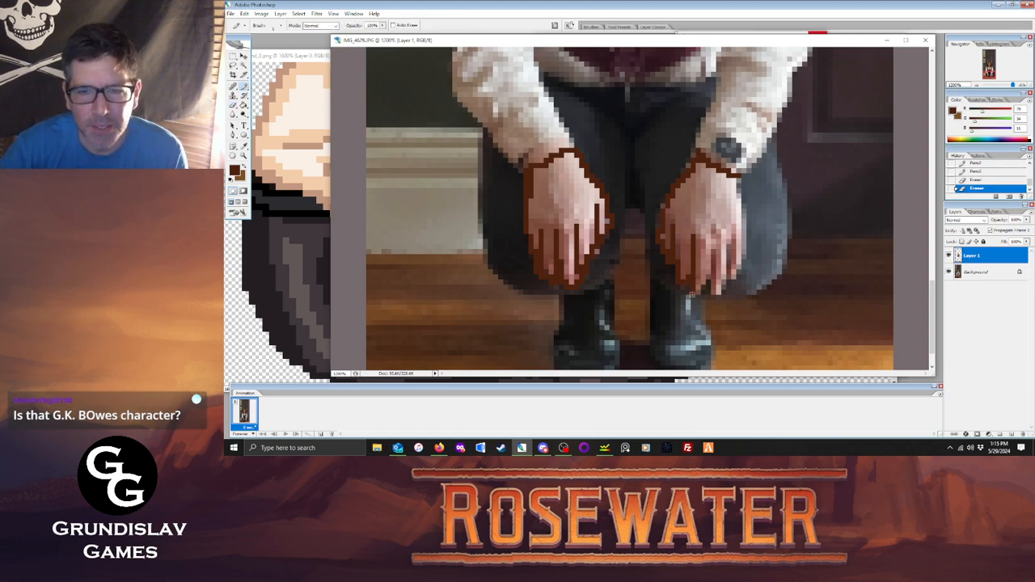
mouse_move(715, 260)
mouse_down()
mouse_move(712, 292)
mouse_move(728, 280)
mouse_move(732, 241)
mouse_up()
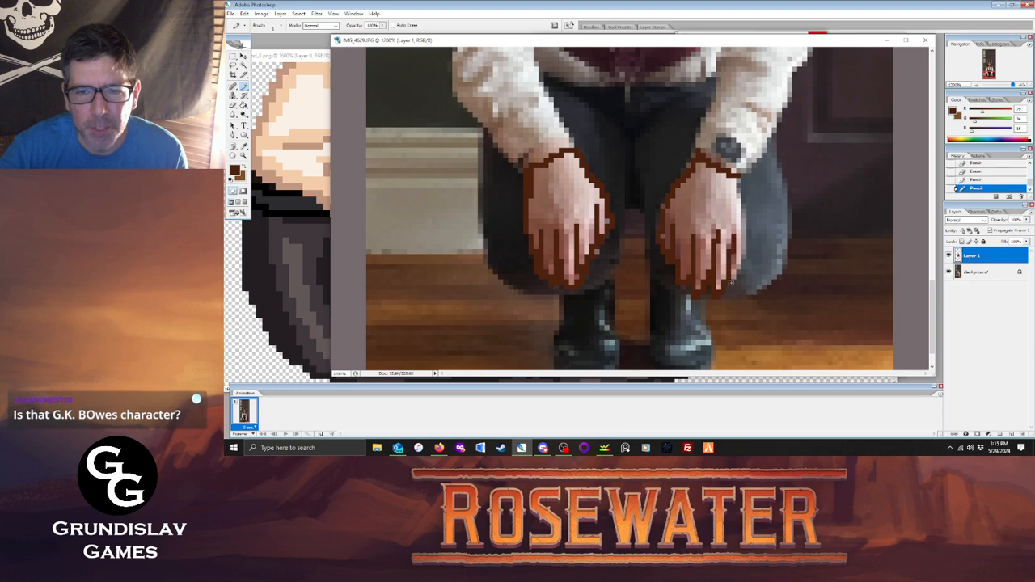
drag(732, 287, 742, 197)
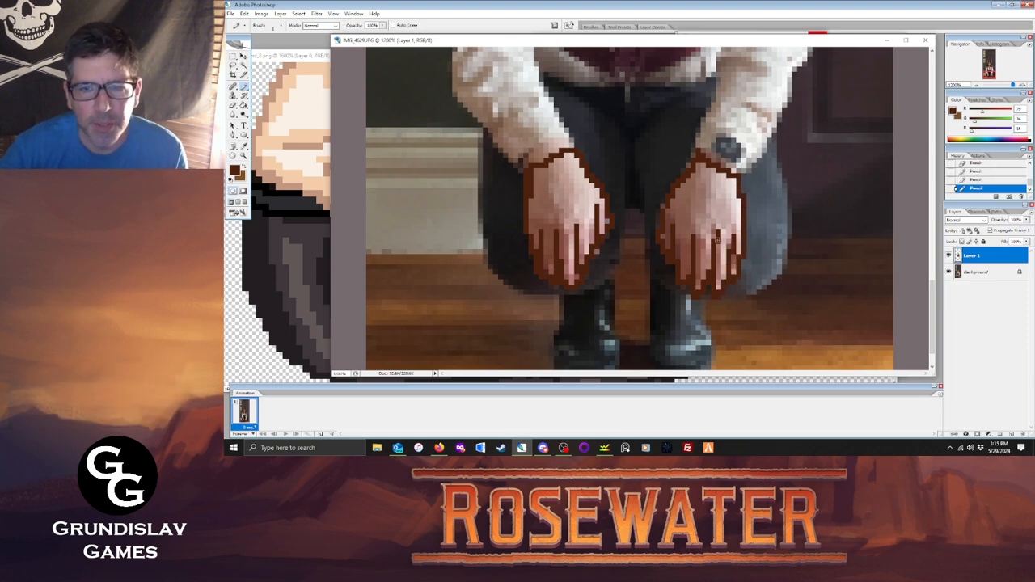
drag(715, 230, 715, 240)
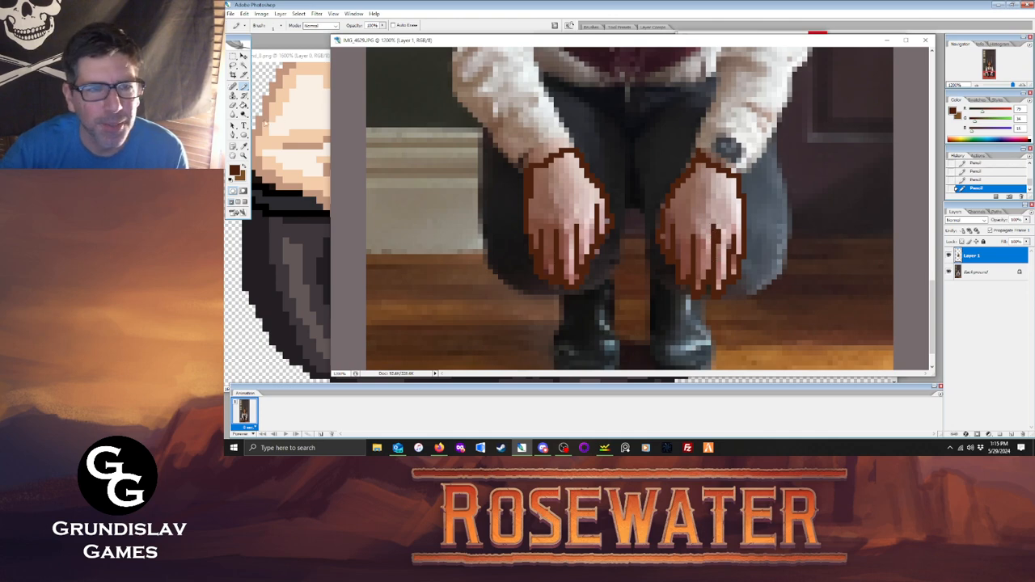
key(e)
drag(715, 241, 717, 231)
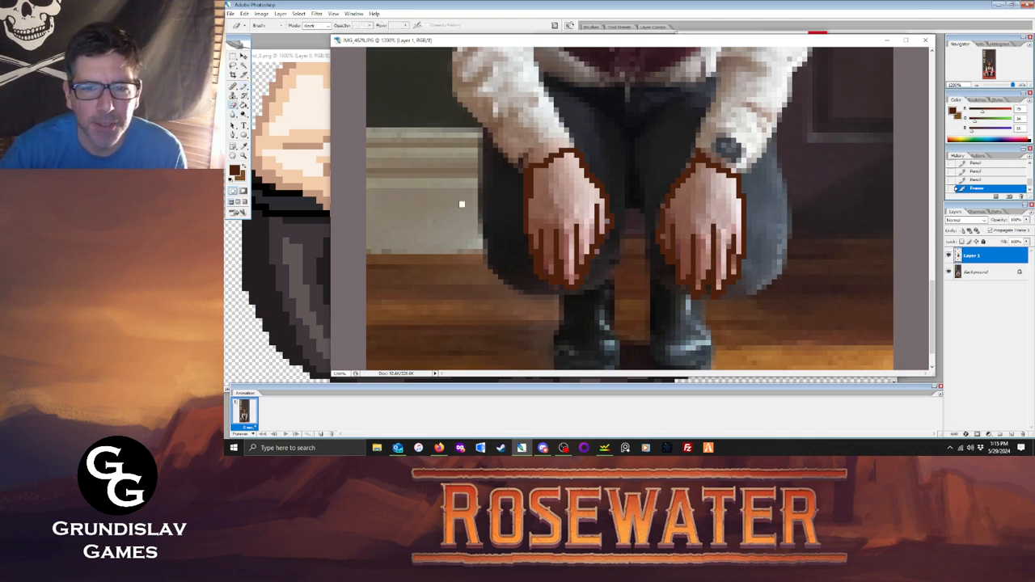
Fill both outlined hands, including the enclosed finger area, with the mid-brown skin colour using the Paint Bucket.
key(g)
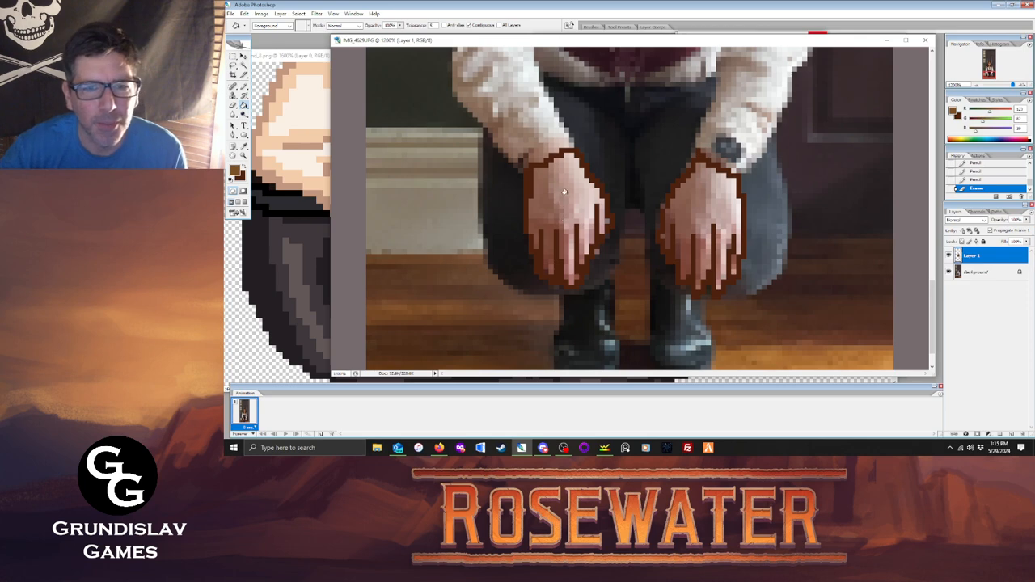
click(565, 191)
click(694, 211)
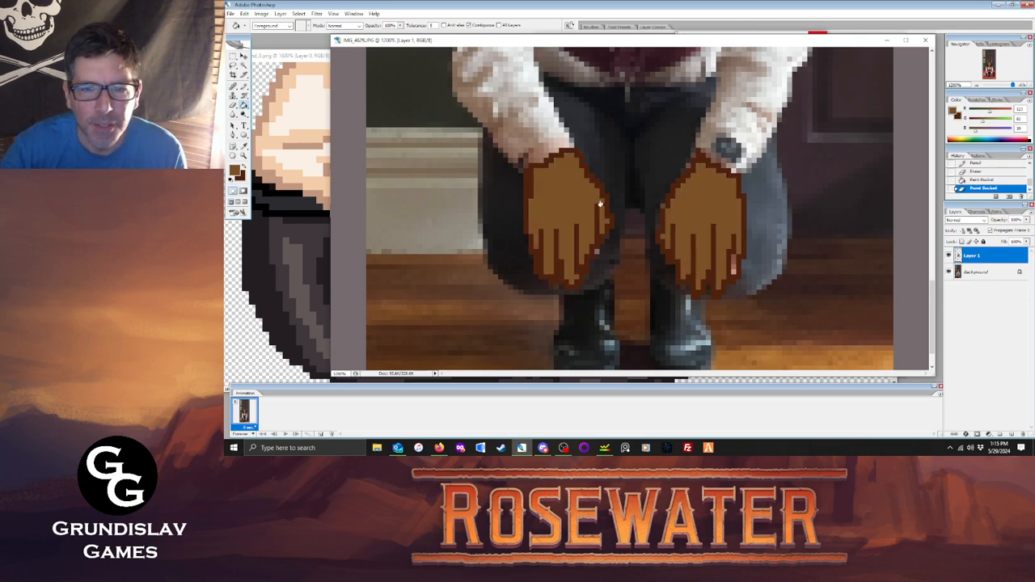
click(727, 261)
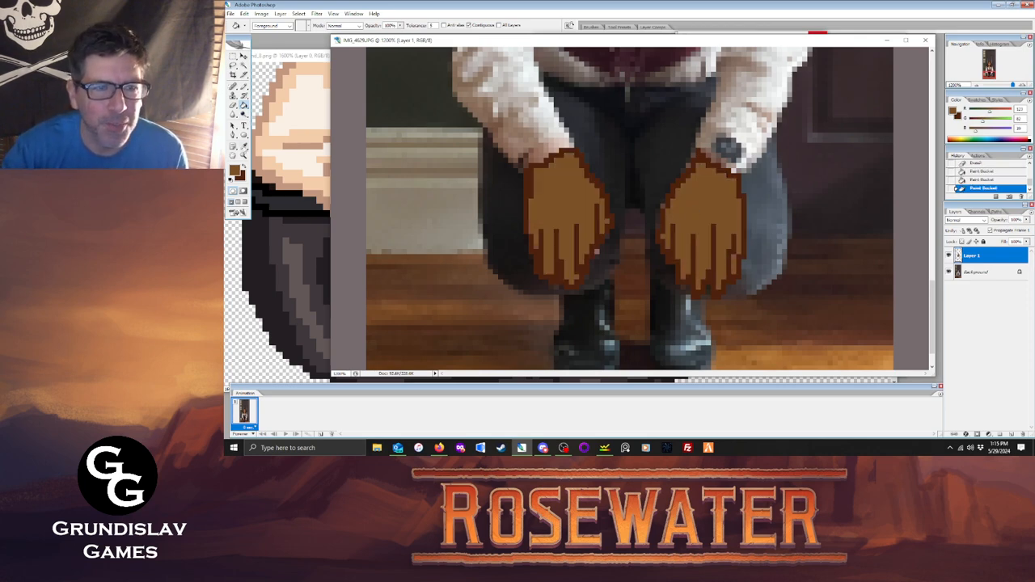
Sample a lighter tan skin tone and pencil it over the back and fingers of the hand without the watch.
key(i)
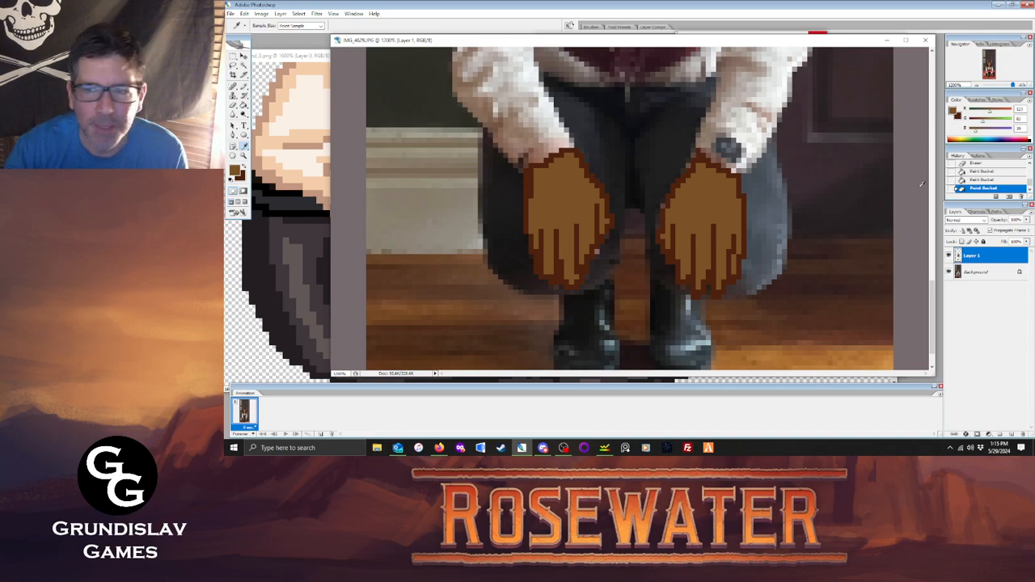
mouse_move(931, 317)
mouse_down()
mouse_move(932, 247)
mouse_move(931, 317)
mouse_up()
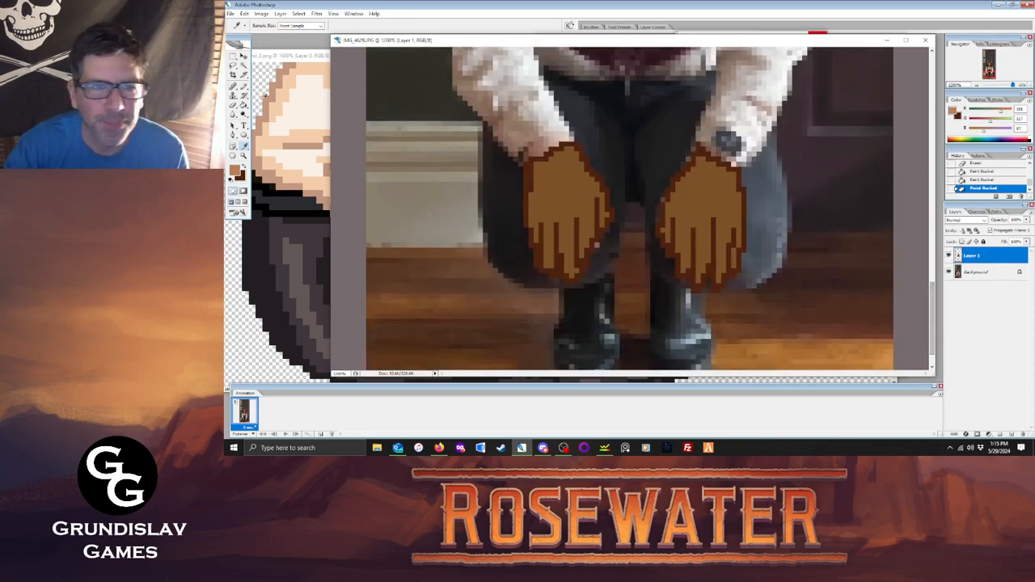
key(b)
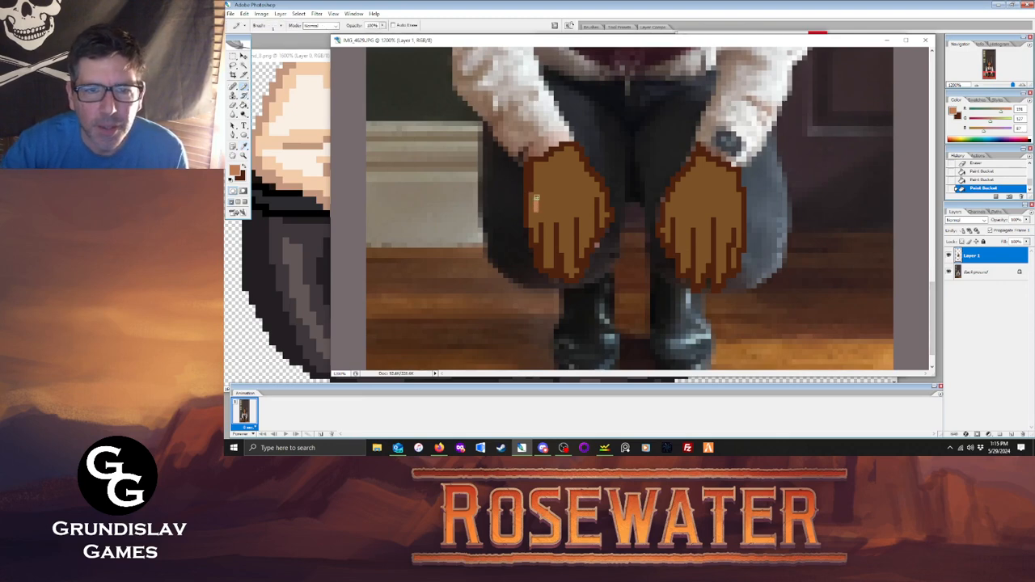
mouse_move(535, 197)
mouse_down()
mouse_move(541, 175)
mouse_move(566, 160)
mouse_move(587, 209)
mouse_move(562, 213)
mouse_move(582, 206)
mouse_move(545, 202)
mouse_move(566, 172)
mouse_move(574, 184)
mouse_move(567, 178)
mouse_up()
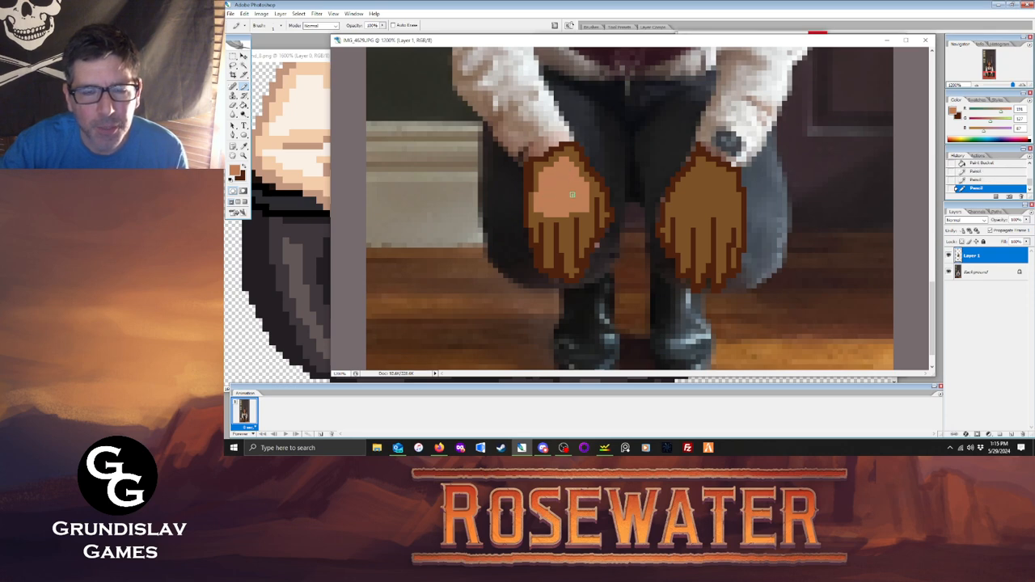
click(542, 226)
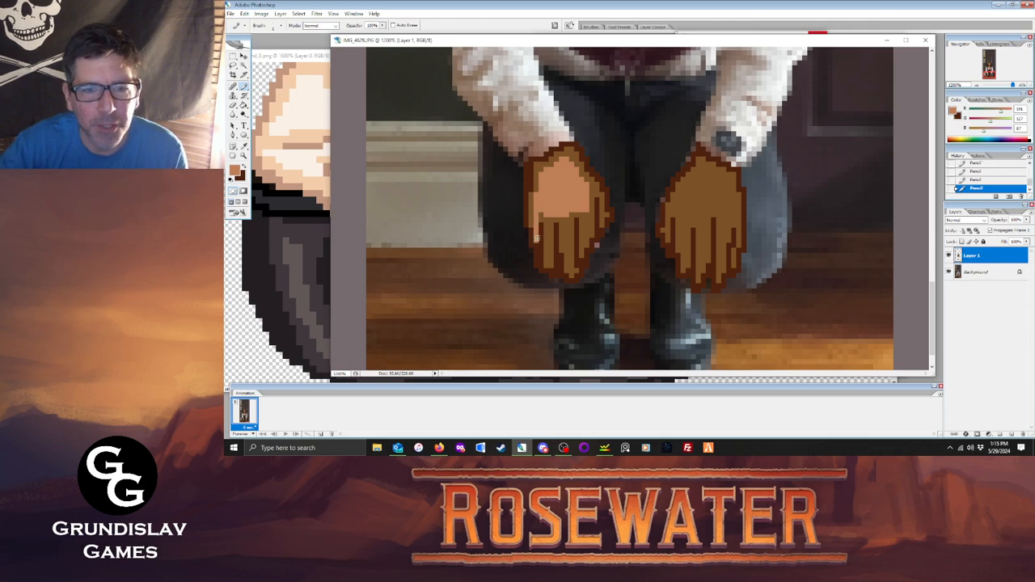
mouse_move(547, 216)
mouse_down()
mouse_move(547, 267)
mouse_move(562, 221)
mouse_up()
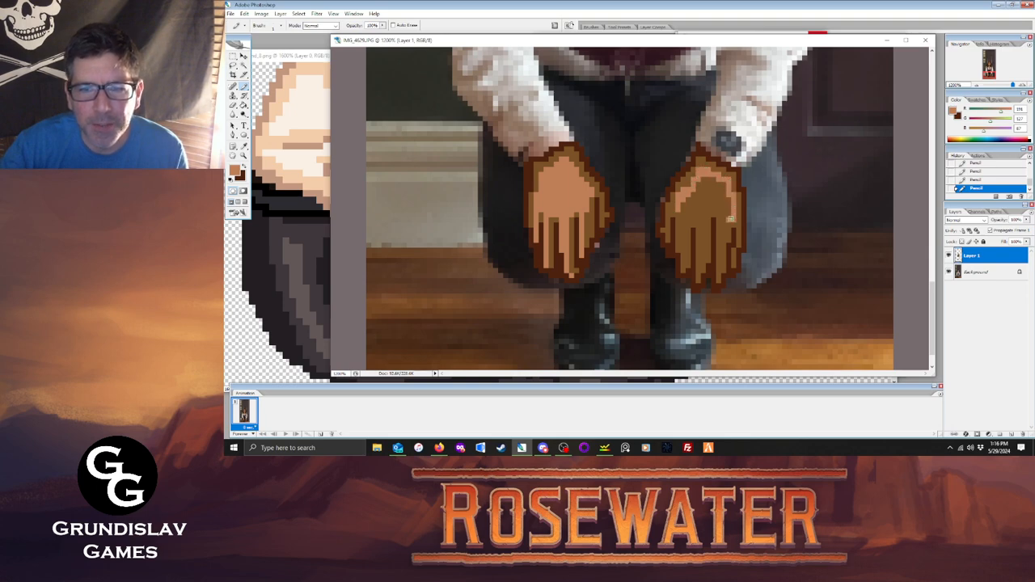
Outline the back of the watch-side hand in the lighter tan skin tone and fill the enclosed area with the Paint Bucket.
drag(724, 217, 681, 206)
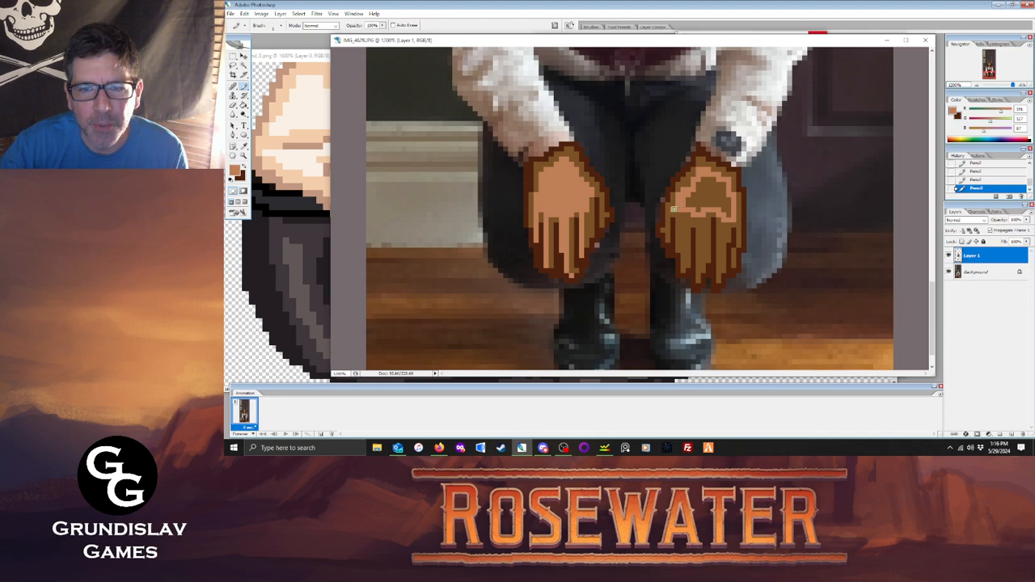
click(245, 105)
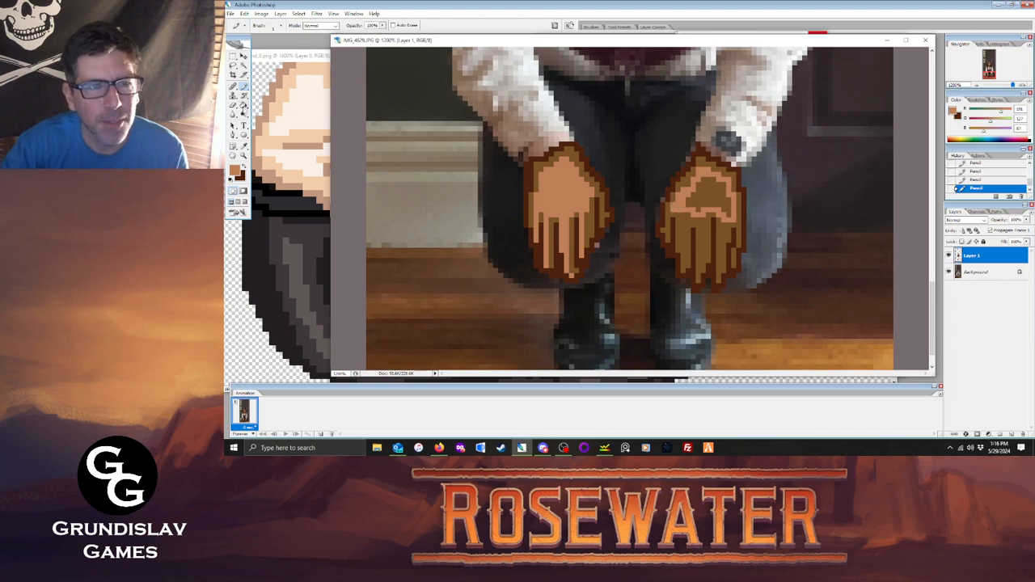
click(711, 194)
Pencil lighter tan highlights along each finger of the watch-side hand.
click(243, 86)
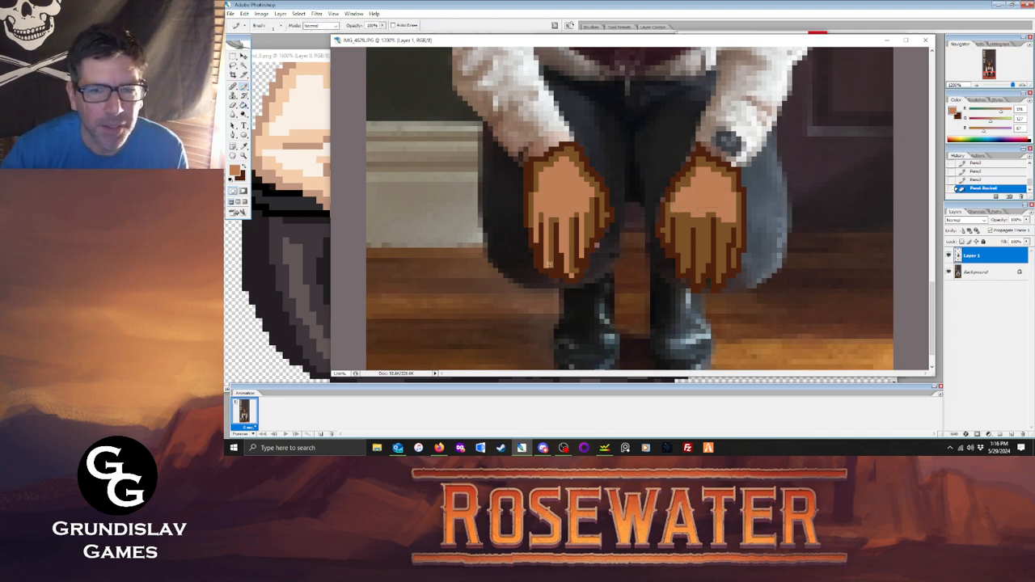
drag(669, 240, 669, 217)
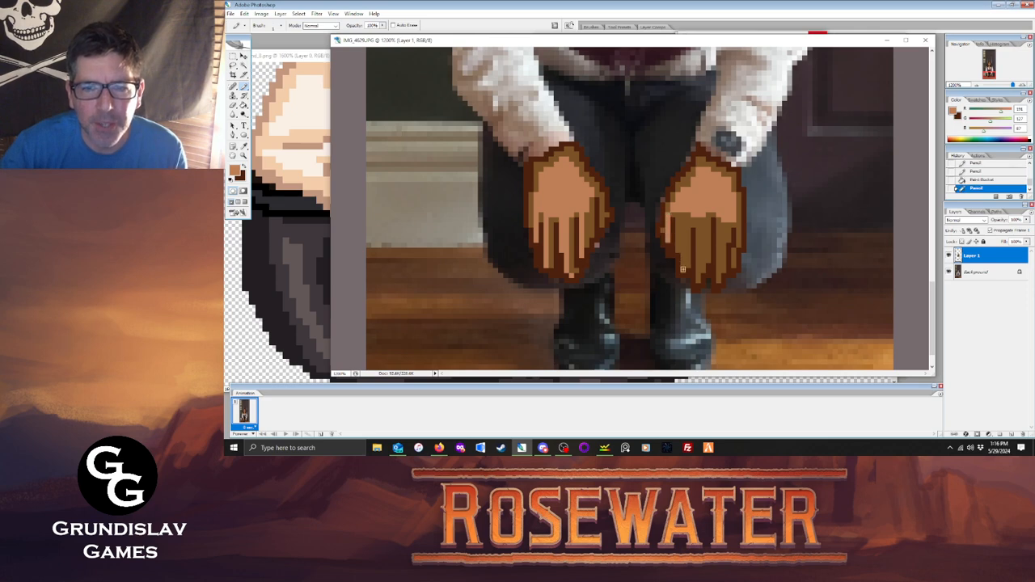
mouse_move(683, 269)
mouse_down()
mouse_move(688, 221)
mouse_move(707, 233)
mouse_move(708, 215)
mouse_up()
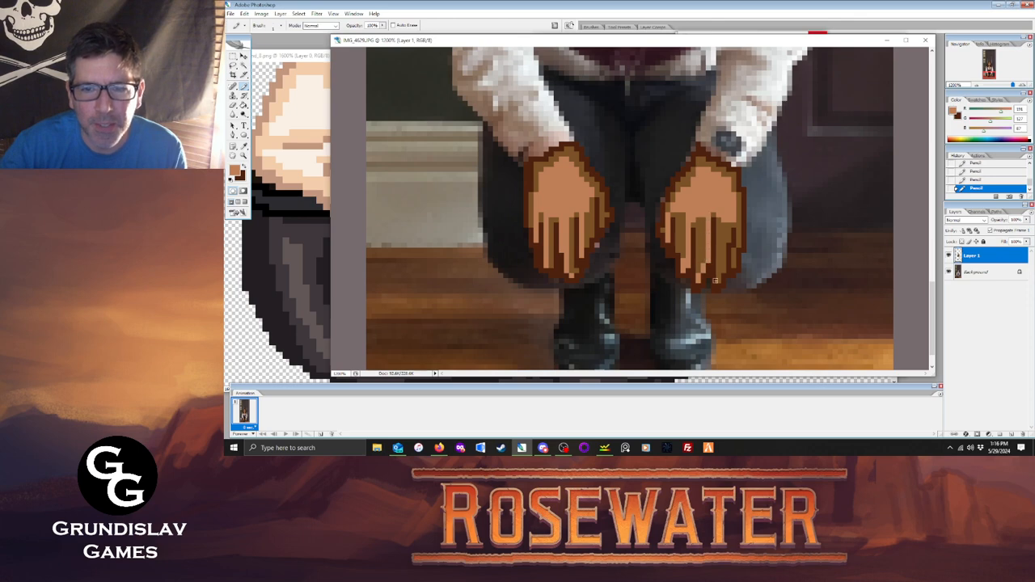
drag(722, 271, 728, 229)
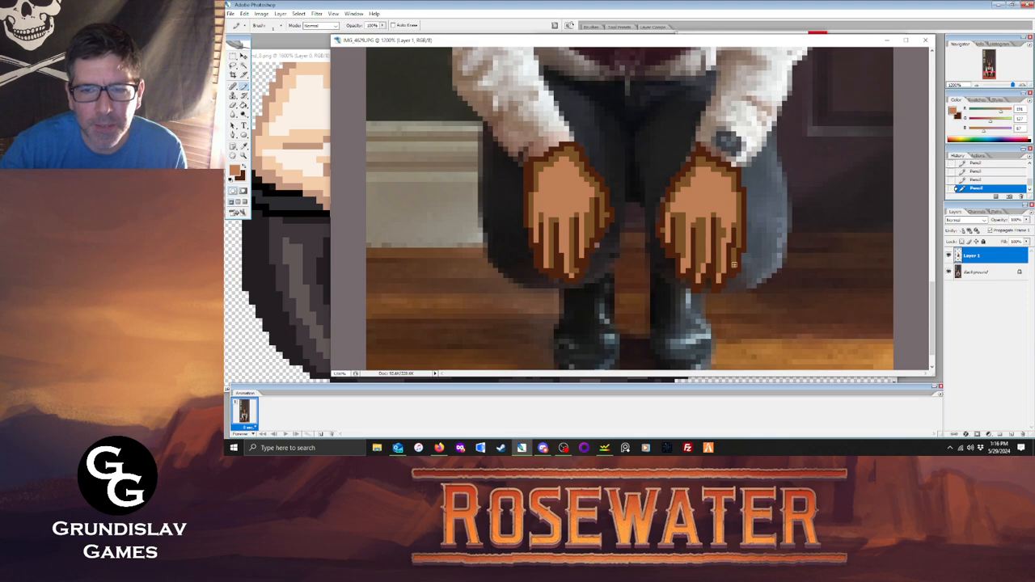
drag(736, 275, 739, 224)
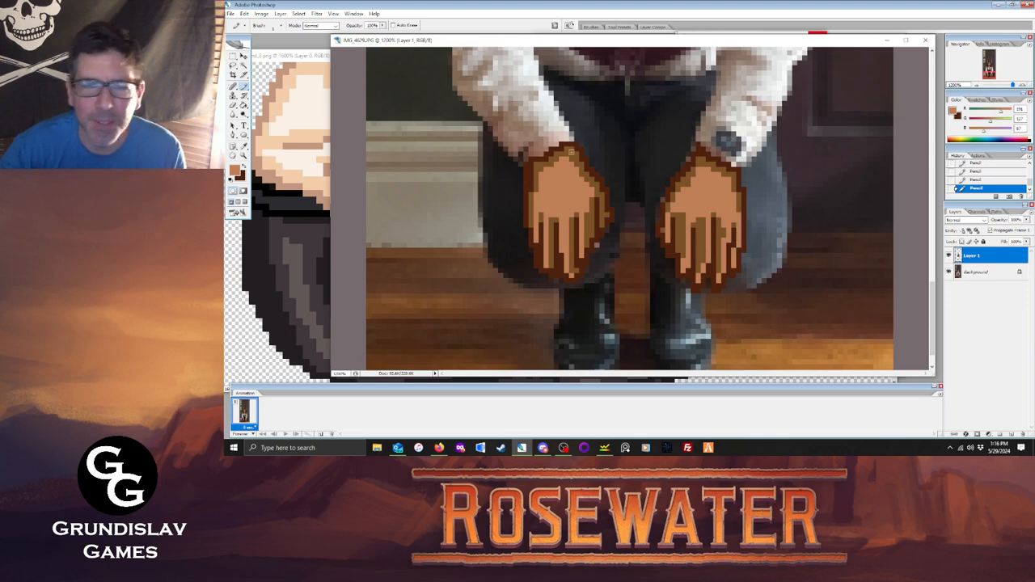
Sample the reds of the finished sprite's wristband and paint a dark and bright red band across both wrists.
key(i)
drag(355, 39, 554, 62)
click(489, 195)
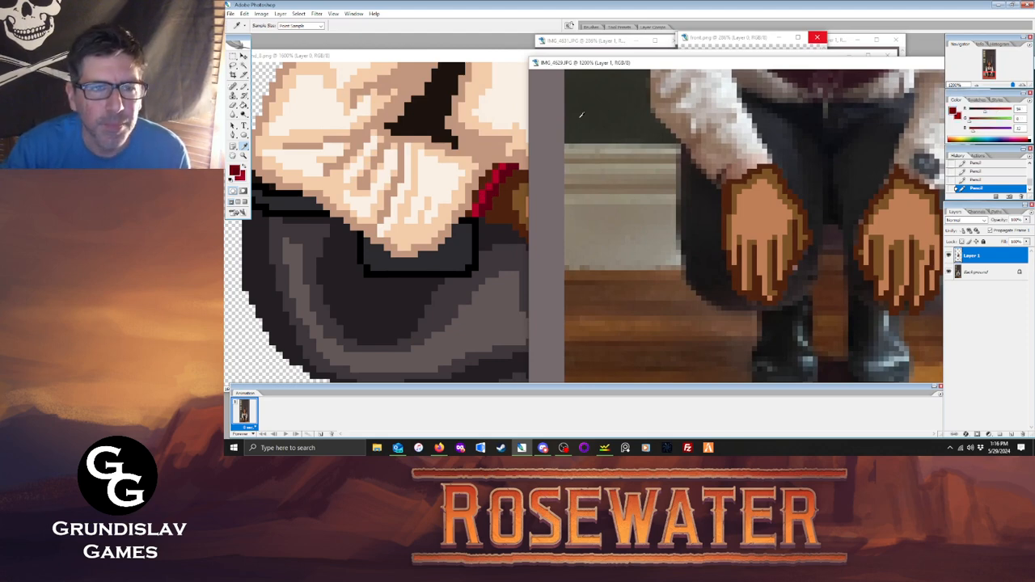
drag(566, 62, 408, 60)
key(b)
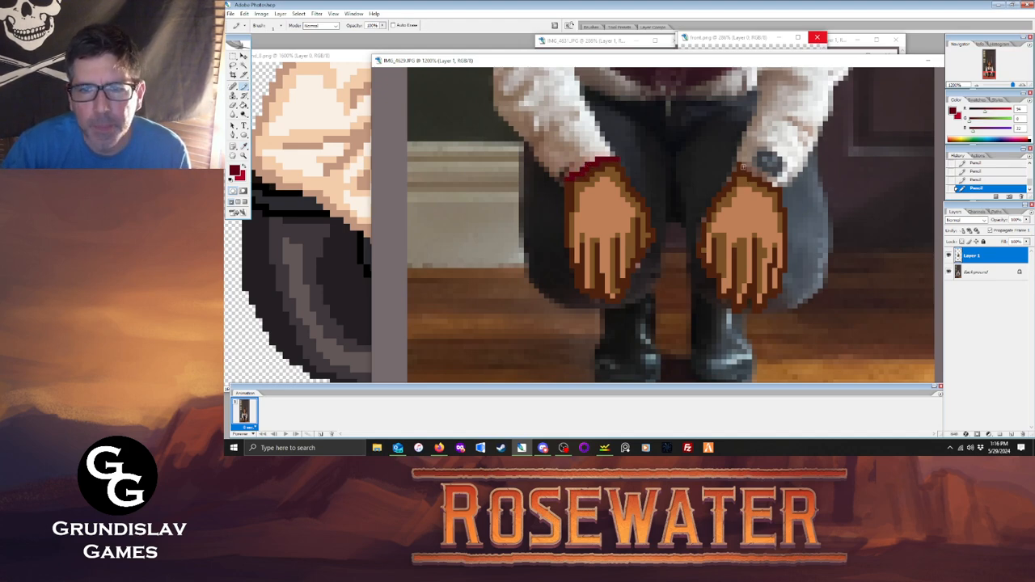
drag(744, 165, 773, 183)
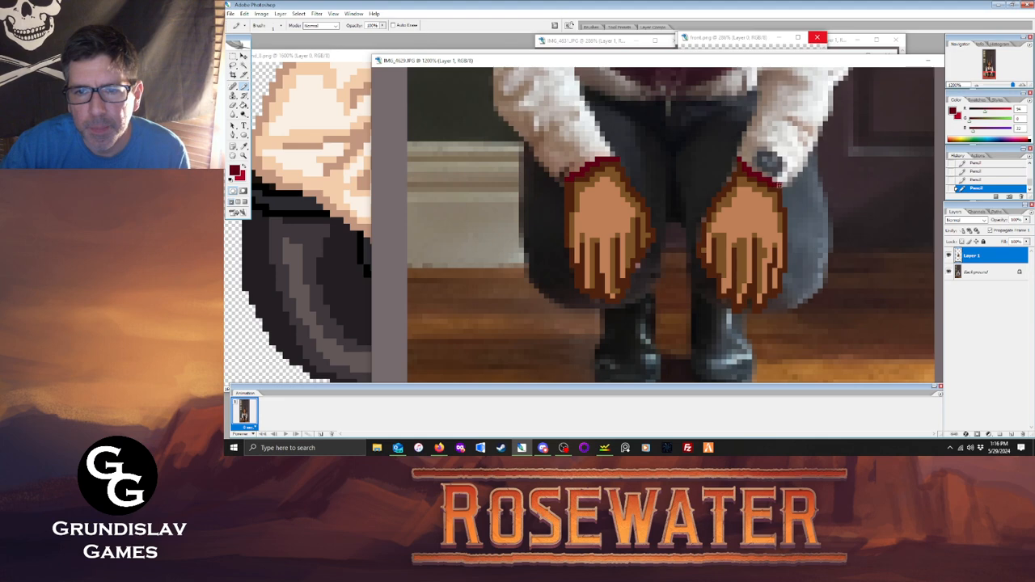
drag(569, 173, 617, 155)
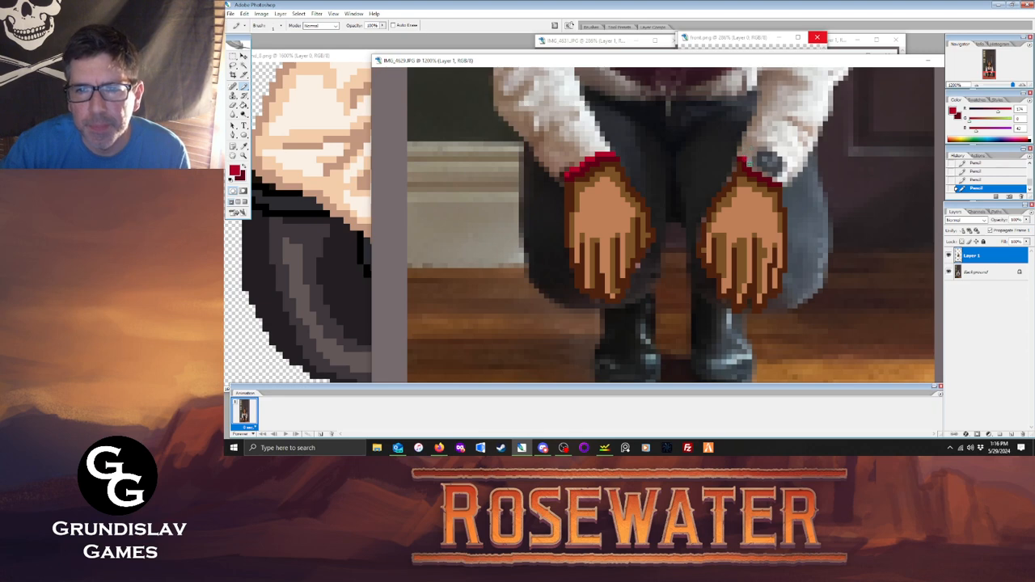
drag(747, 163, 757, 170)
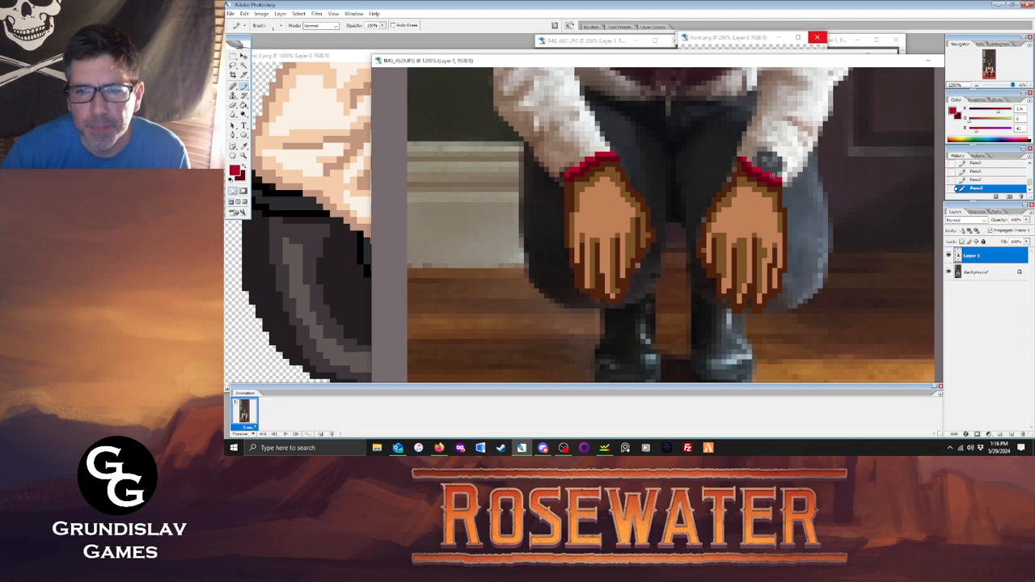
key(alt+Tab)
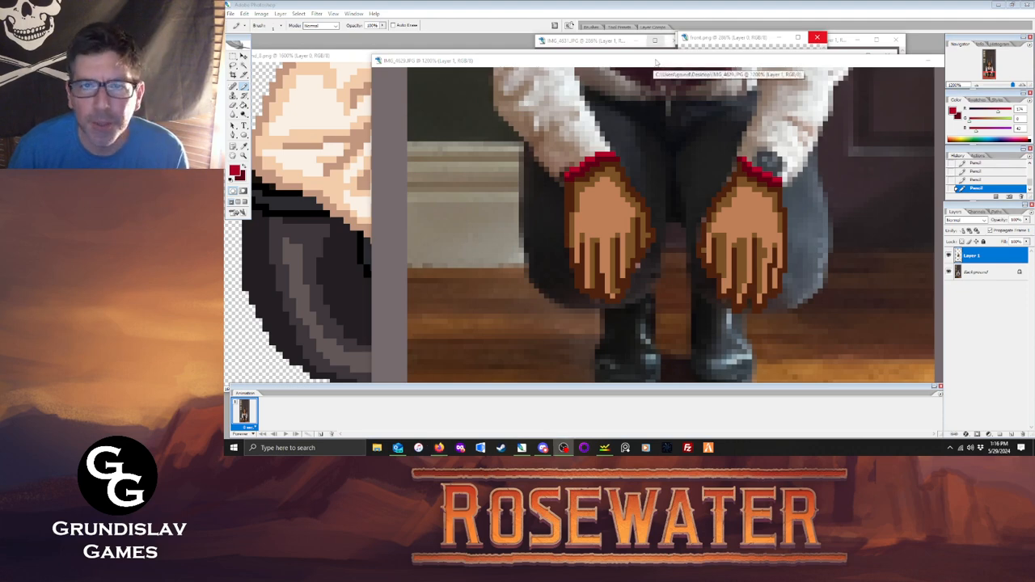
key(alt+Tab)
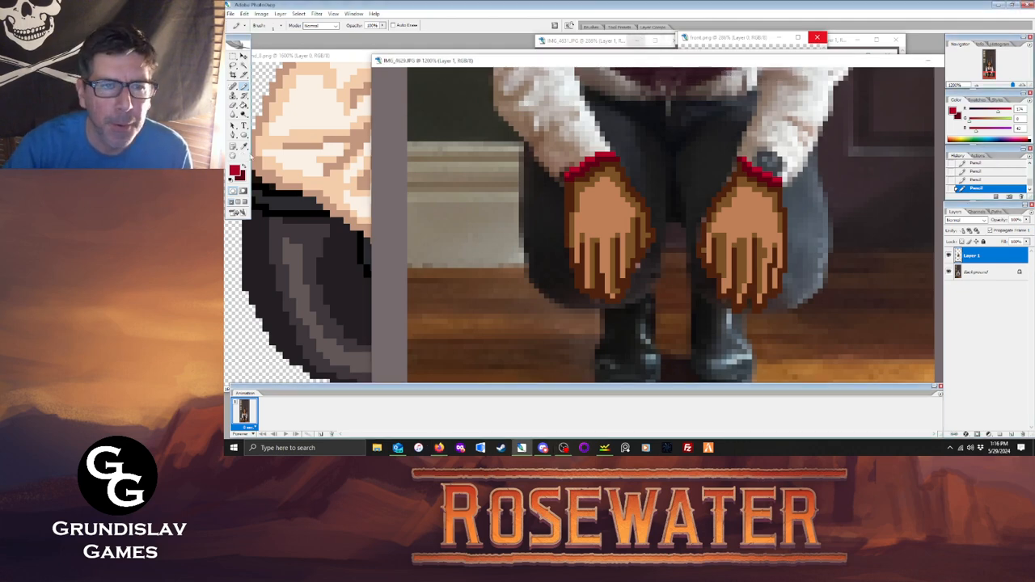
Sample the finished sprite's tan shirt shadow and pale peach shirt tone as foreground and background colours.
click(243, 147)
click(264, 157)
key(x)
click(260, 146)
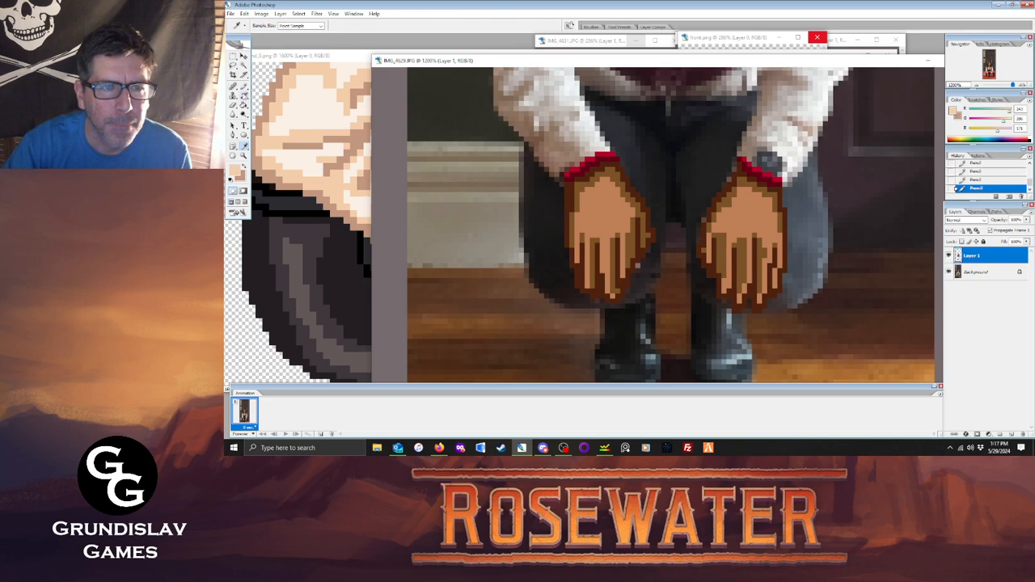
key(x)
Outline both shirt cuffs above the red wristbands in the tan shirt colour with the Pencil.
click(243, 86)
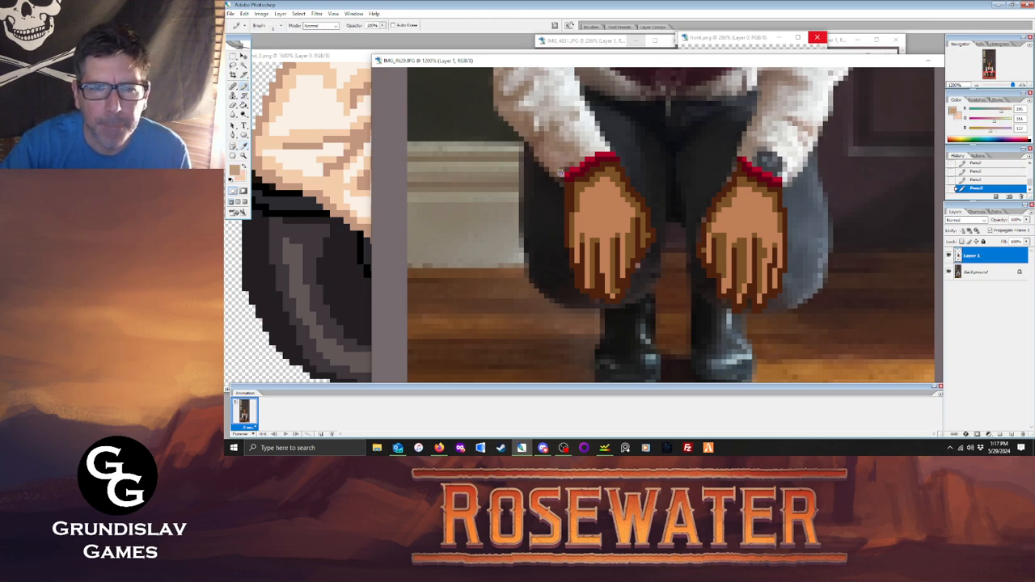
drag(566, 168, 583, 156)
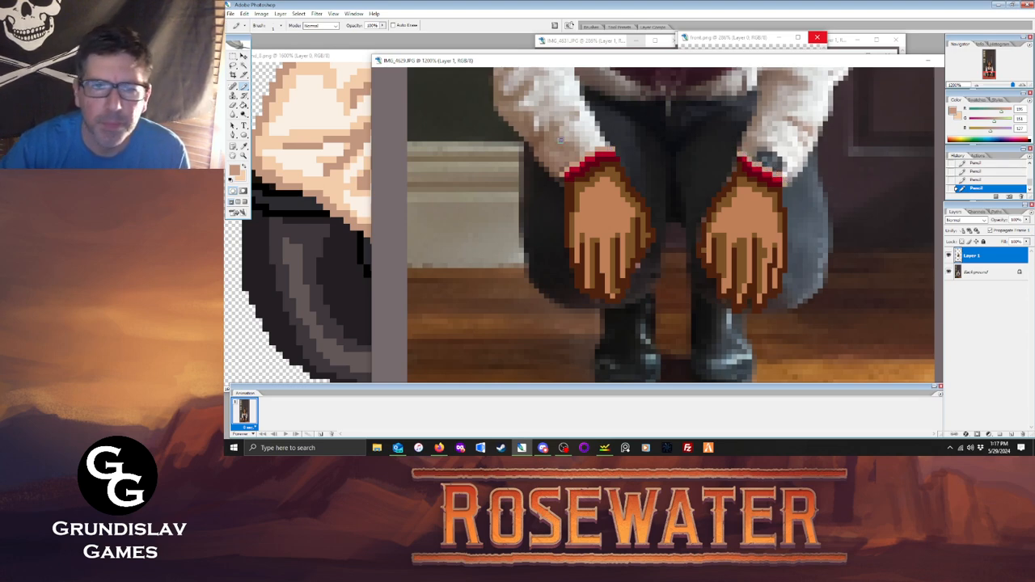
drag(521, 142, 558, 175)
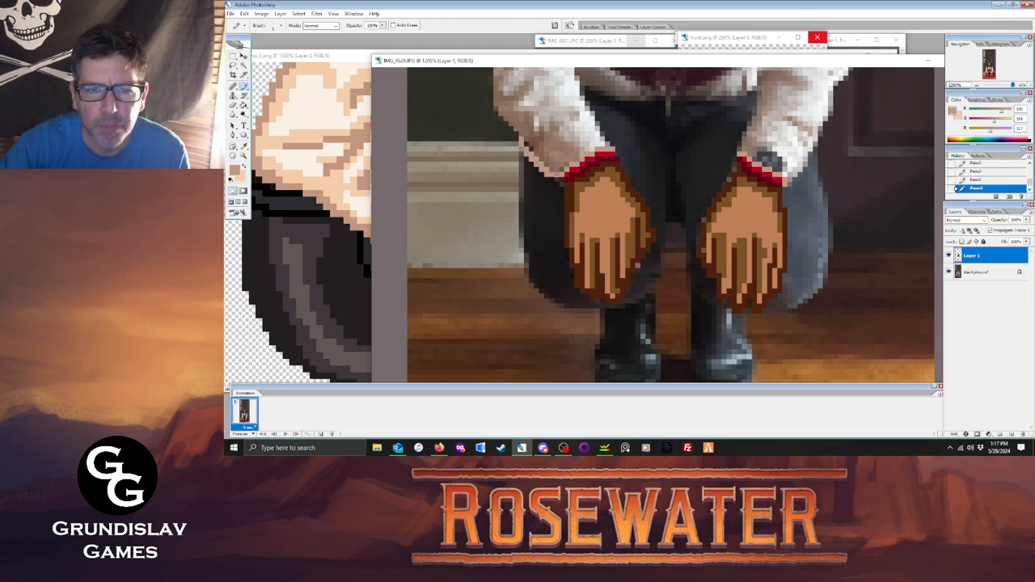
mouse_move(526, 139)
mouse_down()
mouse_move(596, 102)
mouse_move(613, 146)
mouse_up()
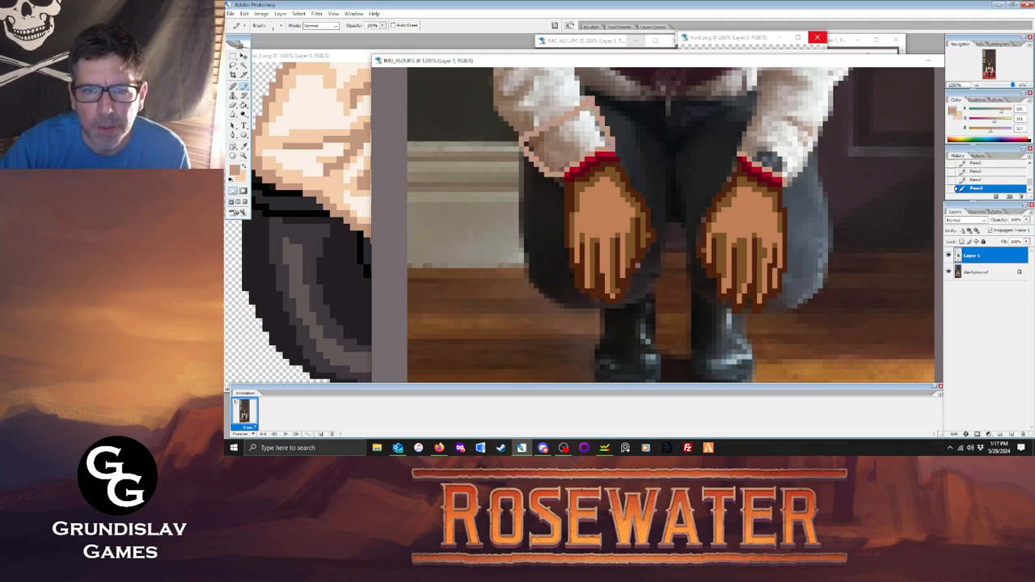
mouse_move(738, 154)
mouse_down()
mouse_move(747, 112)
mouse_move(825, 138)
mouse_move(793, 180)
mouse_up()
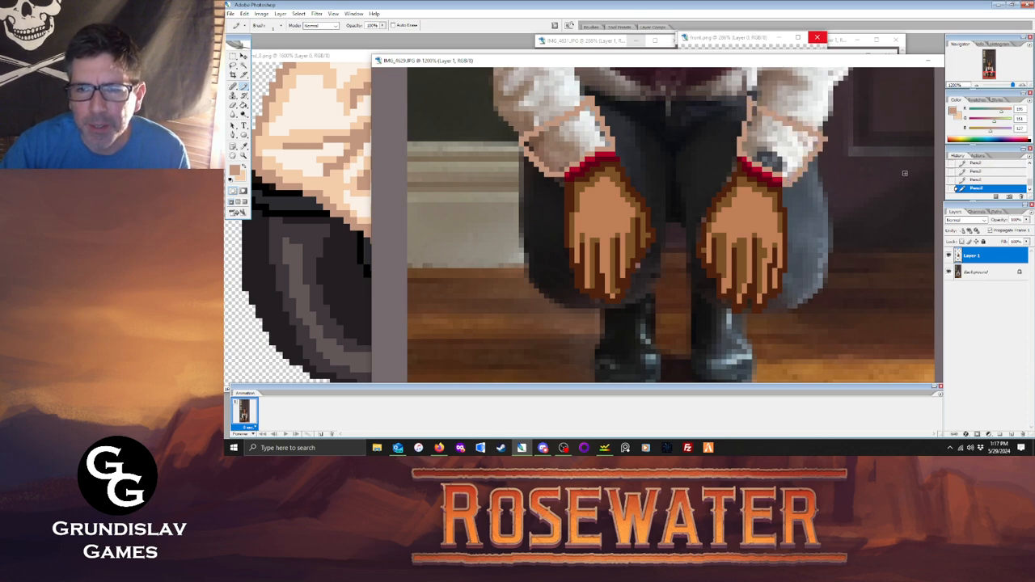
Outline the outer edge of the sleeve without the watch in tan, from the cuff up to the shoulder.
drag(837, 63, 785, 57)
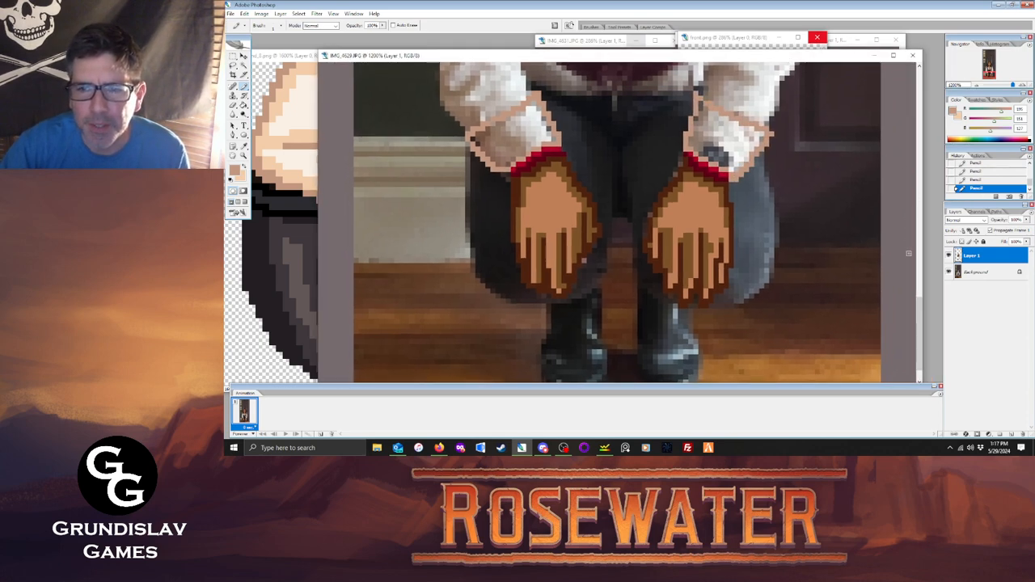
drag(921, 318, 929, 263)
mouse_move(468, 368)
mouse_down()
mouse_move(443, 332)
mouse_move(437, 259)
mouse_move(466, 113)
mouse_up()
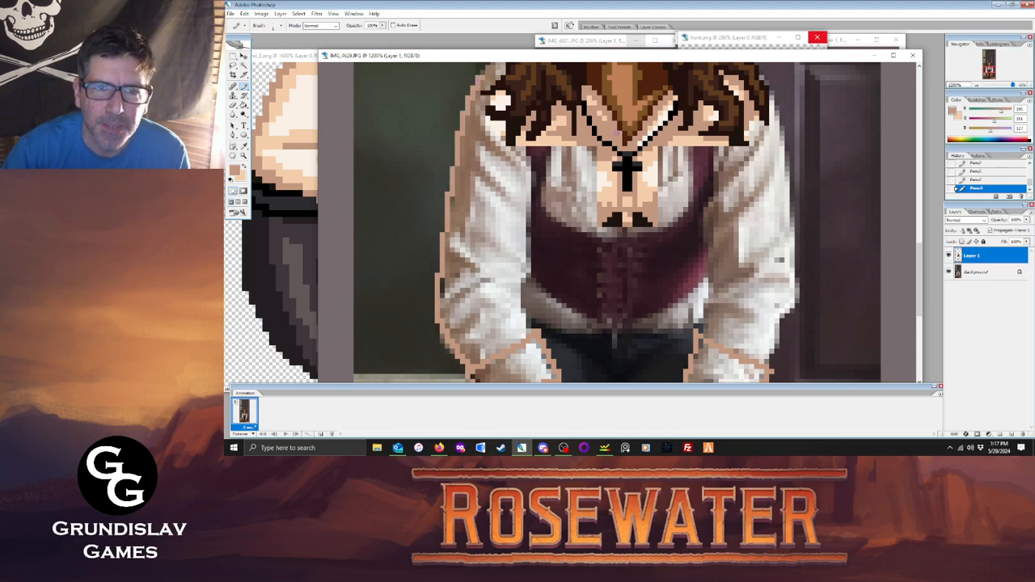
drag(926, 242, 927, 231)
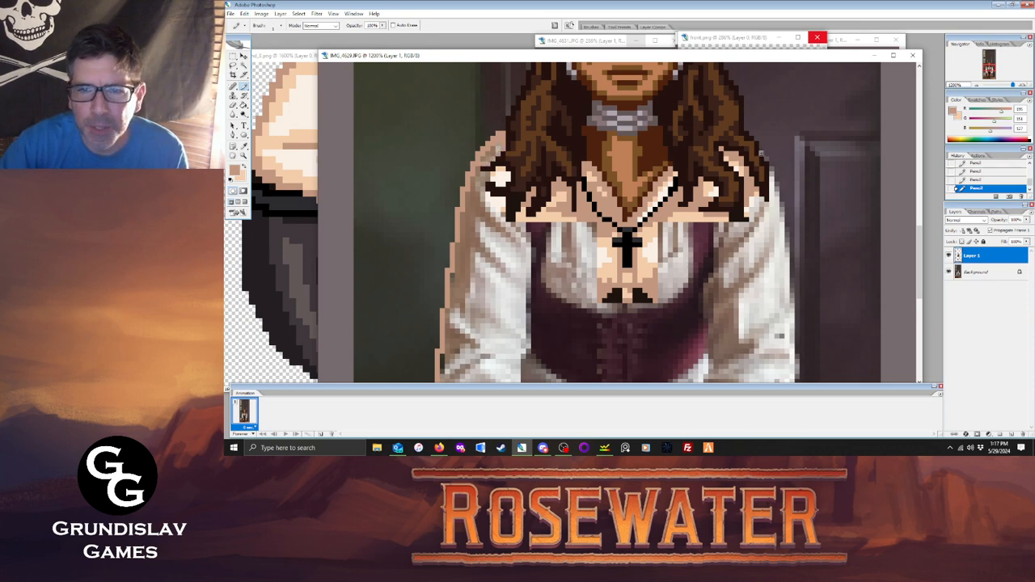
Outline the watch-side sleeve's outer edge and both sleeves' inner edges in tan, undoing stray pencil pixels below the hair.
drag(767, 159, 773, 188)
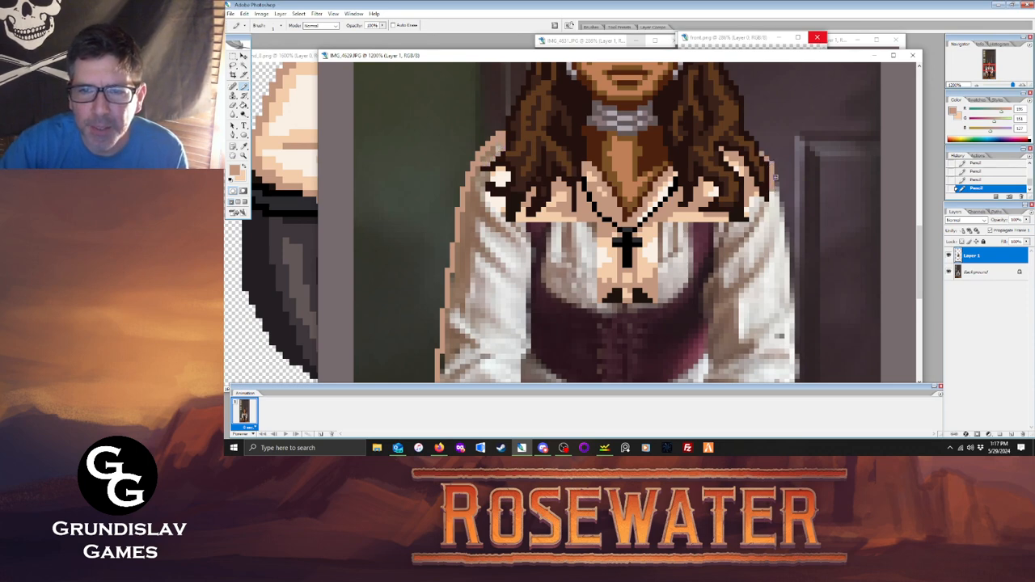
scroll(511, 312, down, 5)
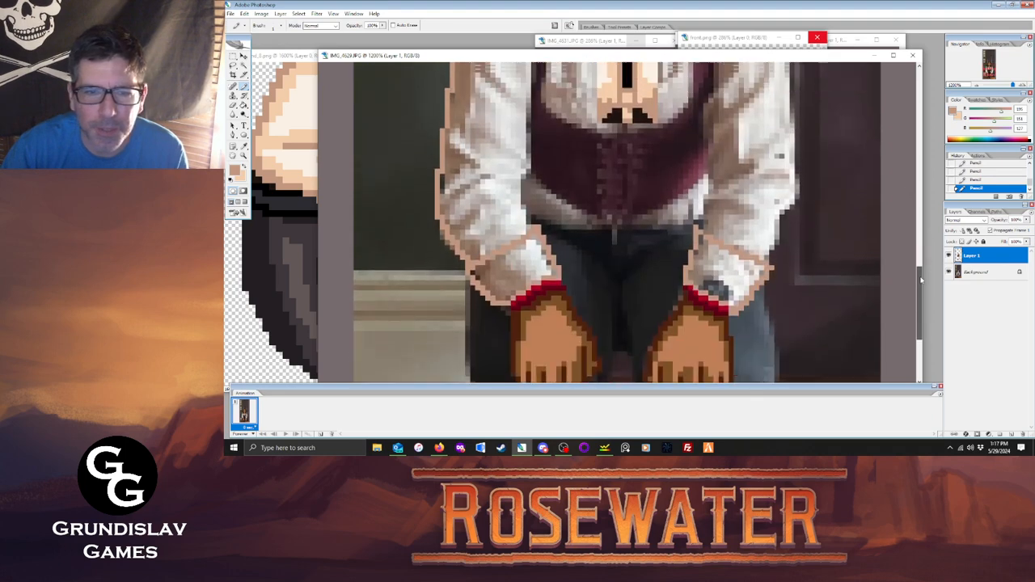
scroll(511, 312, up, 4)
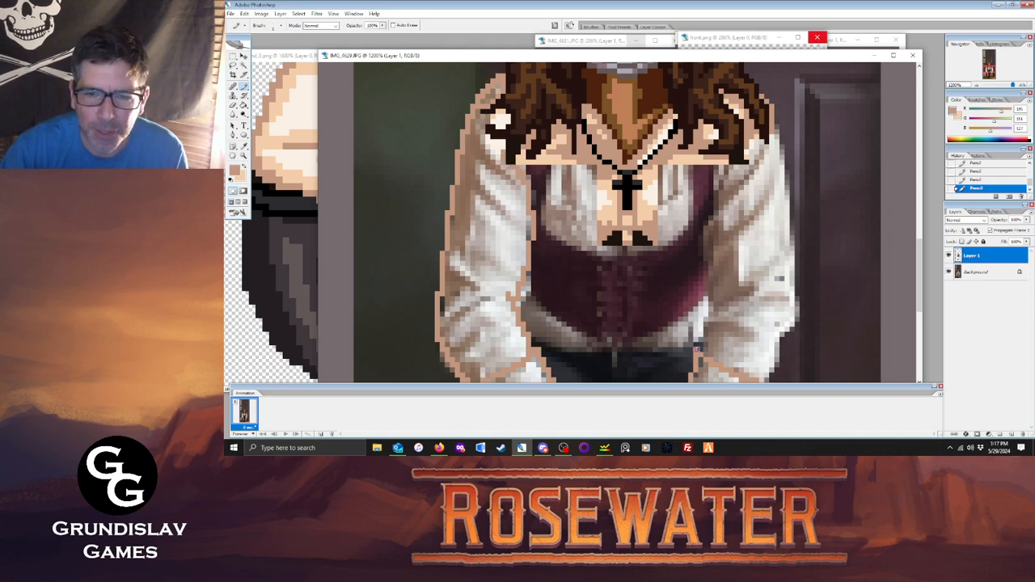
drag(697, 351, 725, 167)
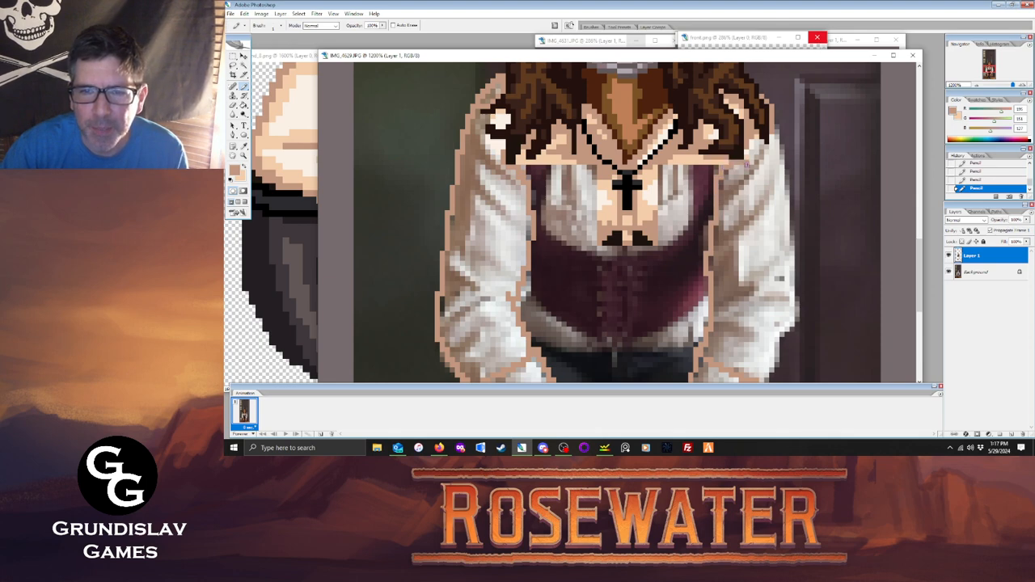
key(ctrl+z)
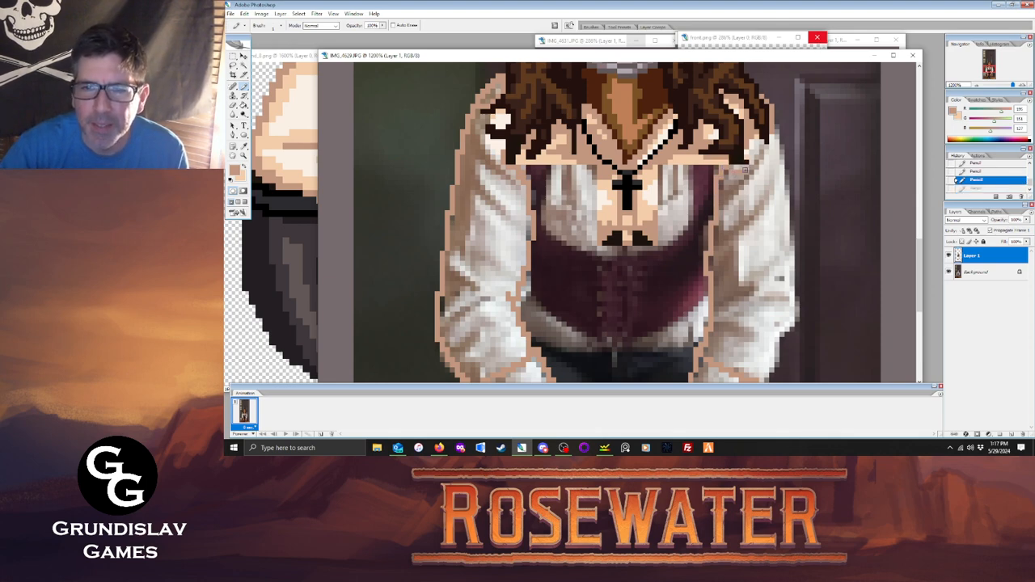
click(745, 170)
key(ctrl+z)
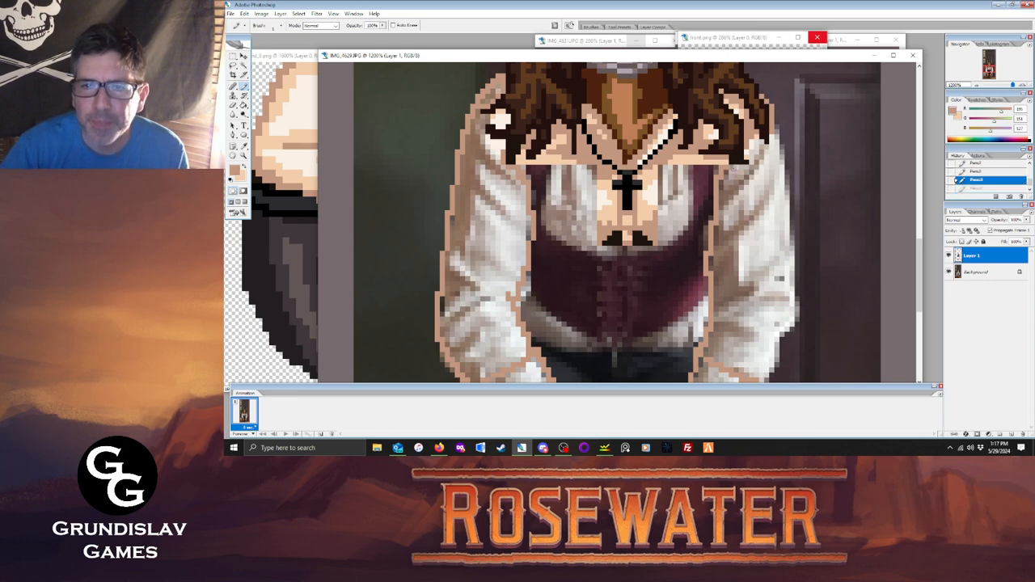
Complete the watch-side sleeve's tan outline and folds, and fill both sleeves with the pale peach shirt tone using the Paint Bucket.
drag(734, 168, 751, 162)
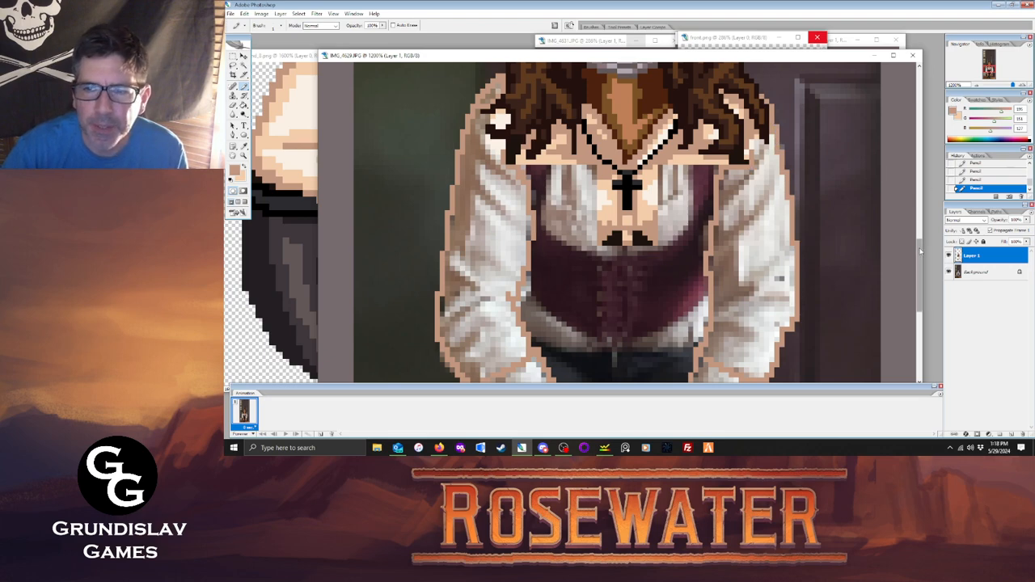
mouse_move(920, 250)
mouse_down()
mouse_move(922, 275)
mouse_move(924, 259)
mouse_up()
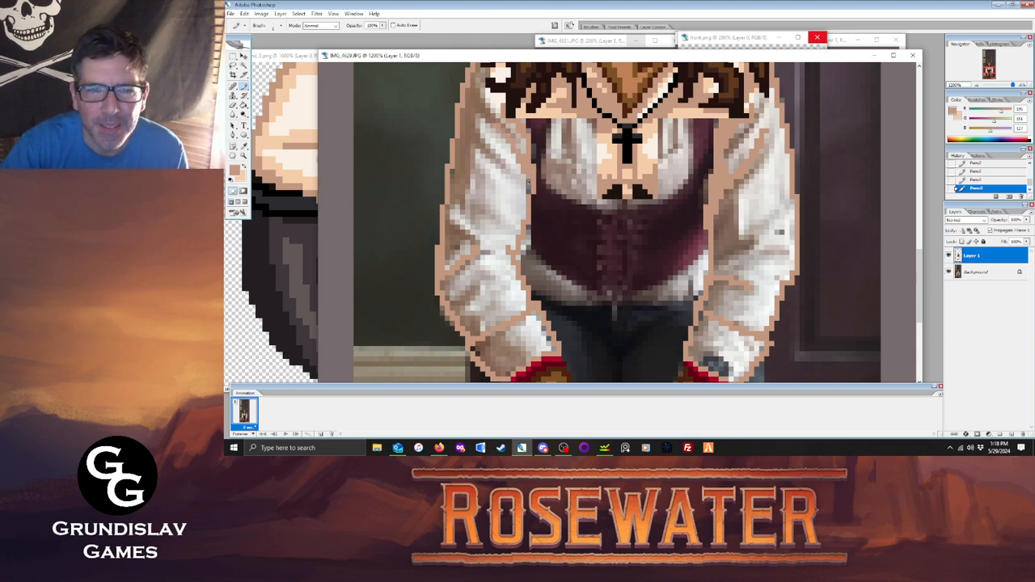
key(g)
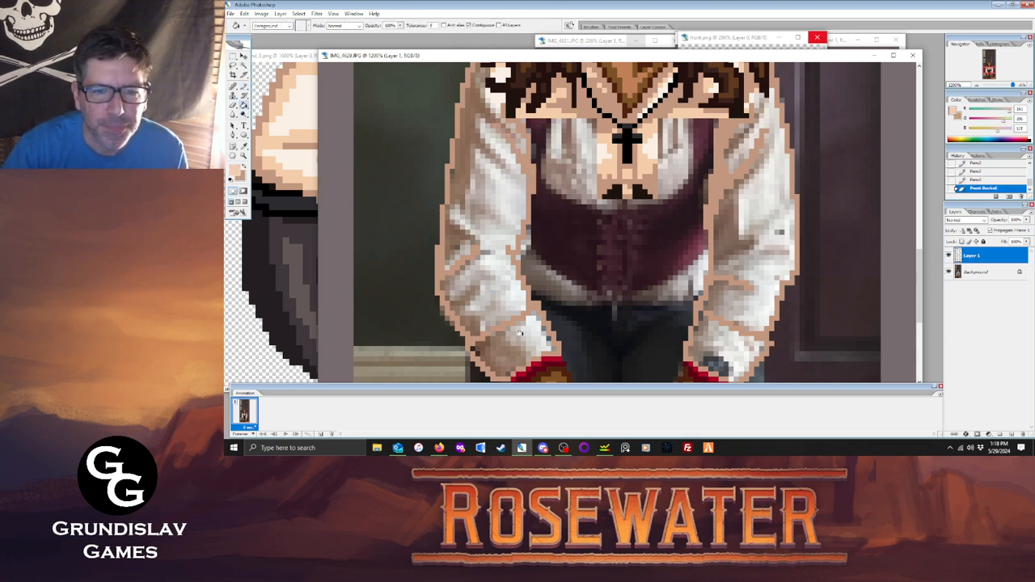
click(490, 292)
click(510, 347)
click(720, 356)
click(705, 311)
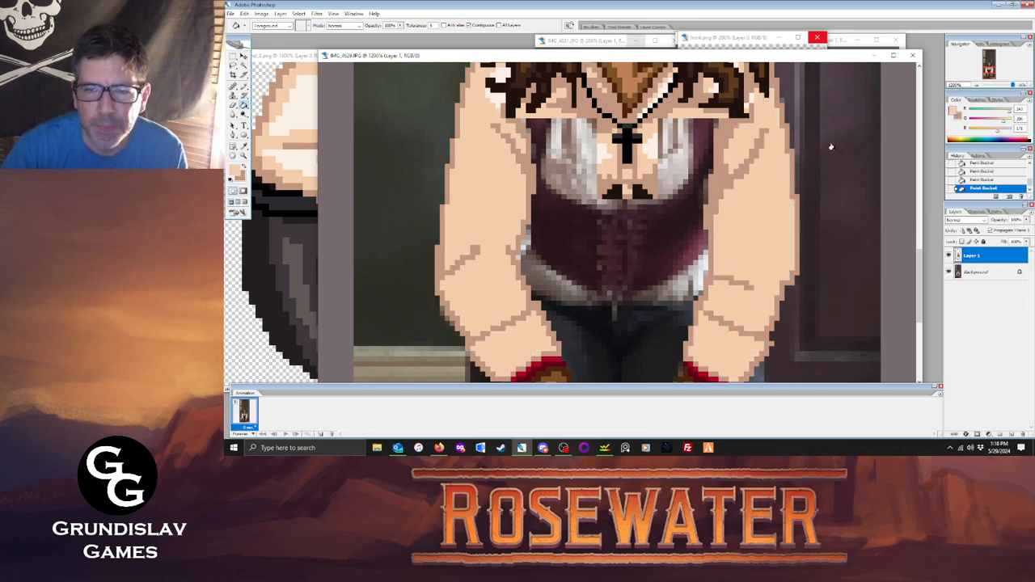
drag(919, 265, 919, 237)
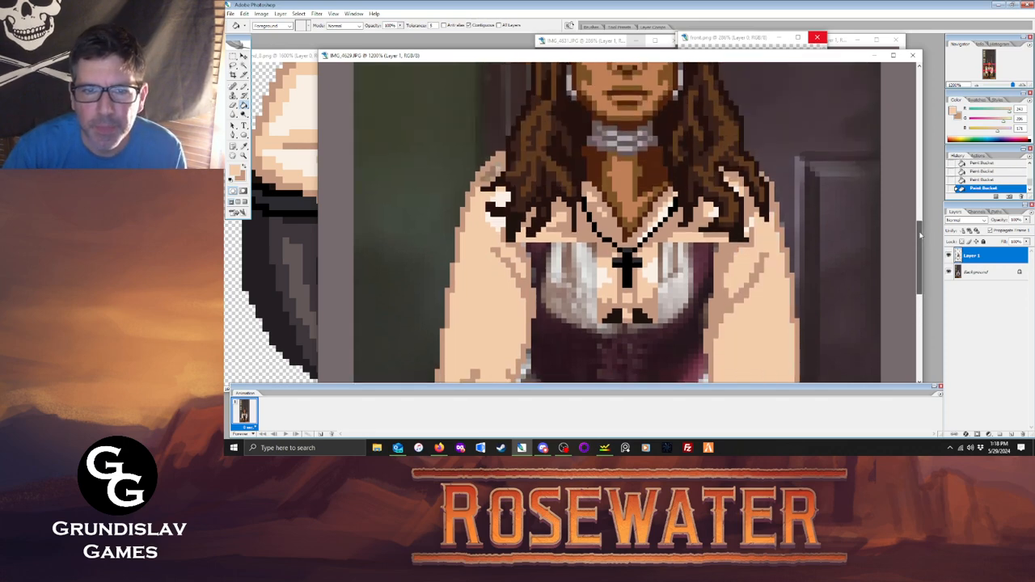
click(490, 170)
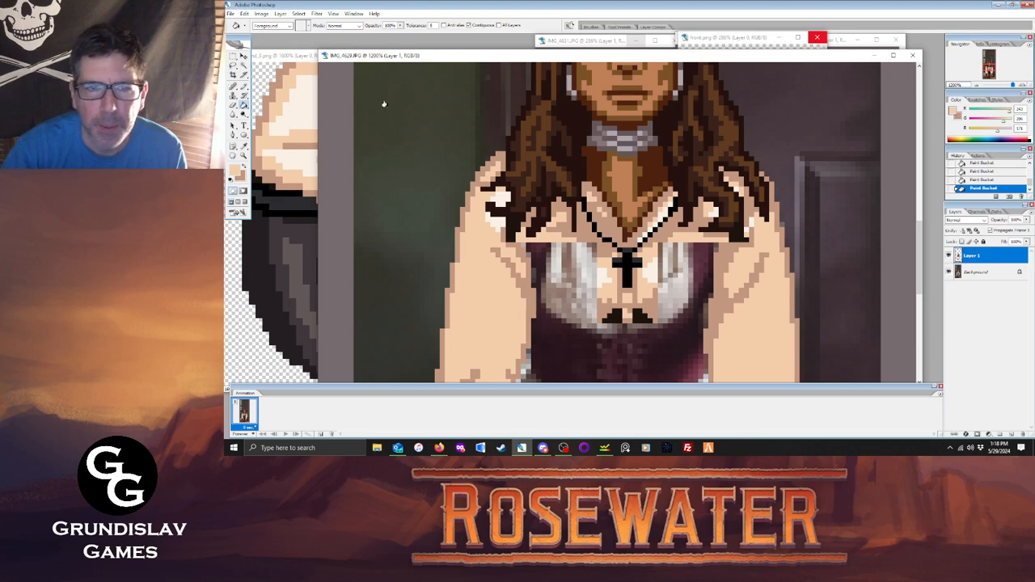
Erase the stray pixels along the top edge of the shoulder on the sleeve without the watch.
click(234, 105)
click(495, 149)
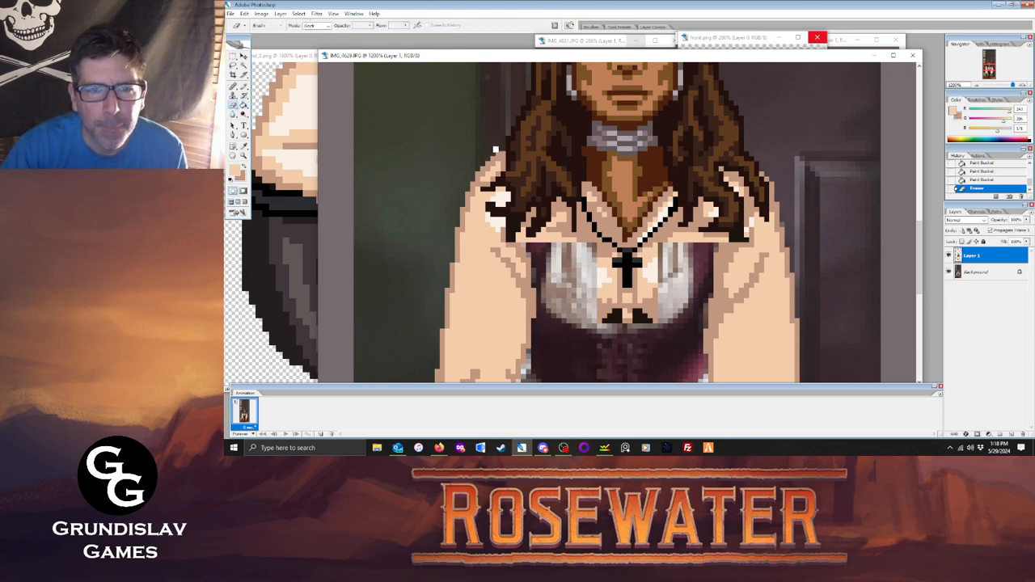
click(496, 151)
click(491, 156)
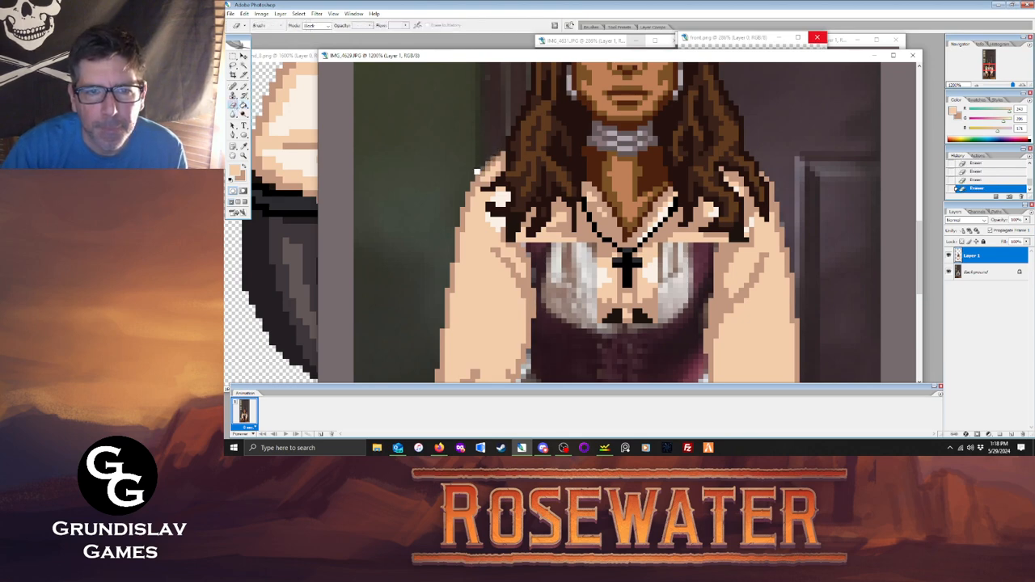
Sample the tan shirt shadow and outline the lower edge of the shirt front on both sides of the chest with the Pencil.
key(i)
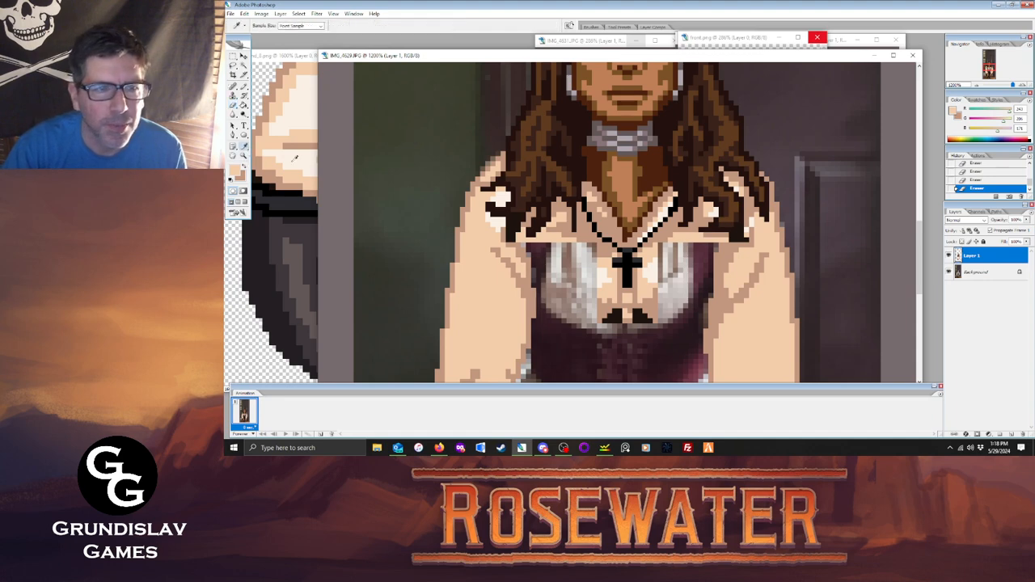
click(613, 316)
click(599, 300)
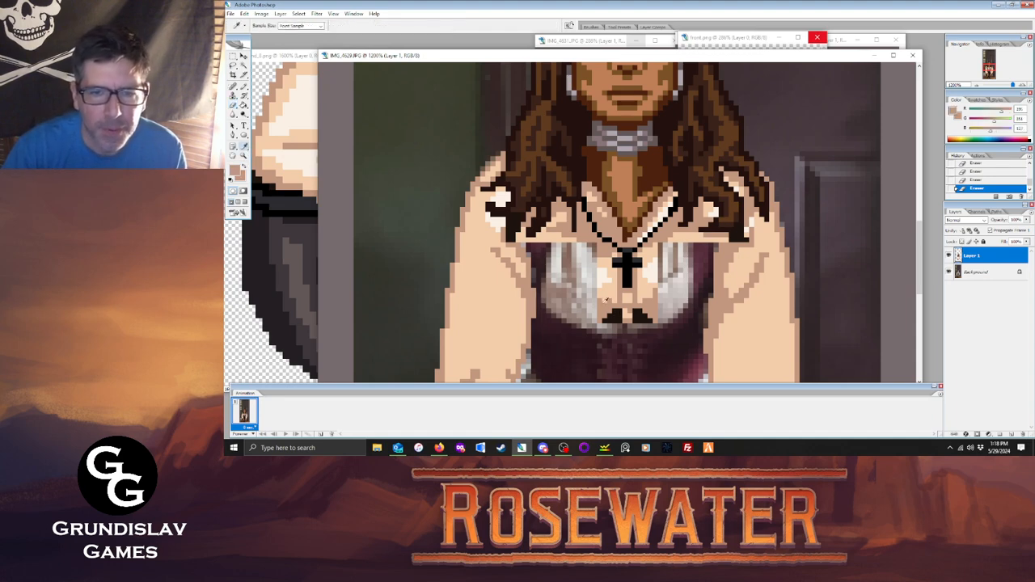
key(b)
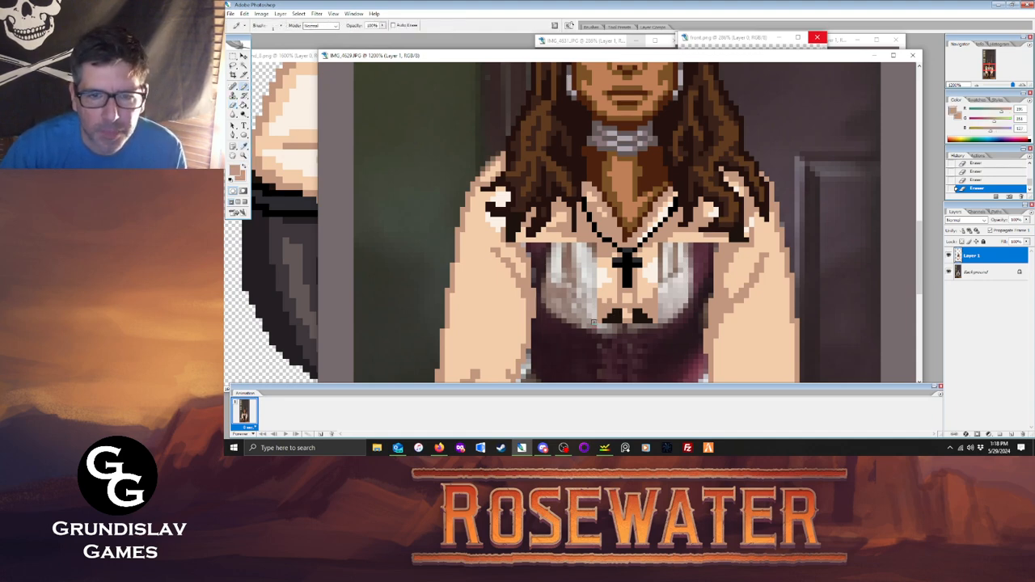
click(550, 299)
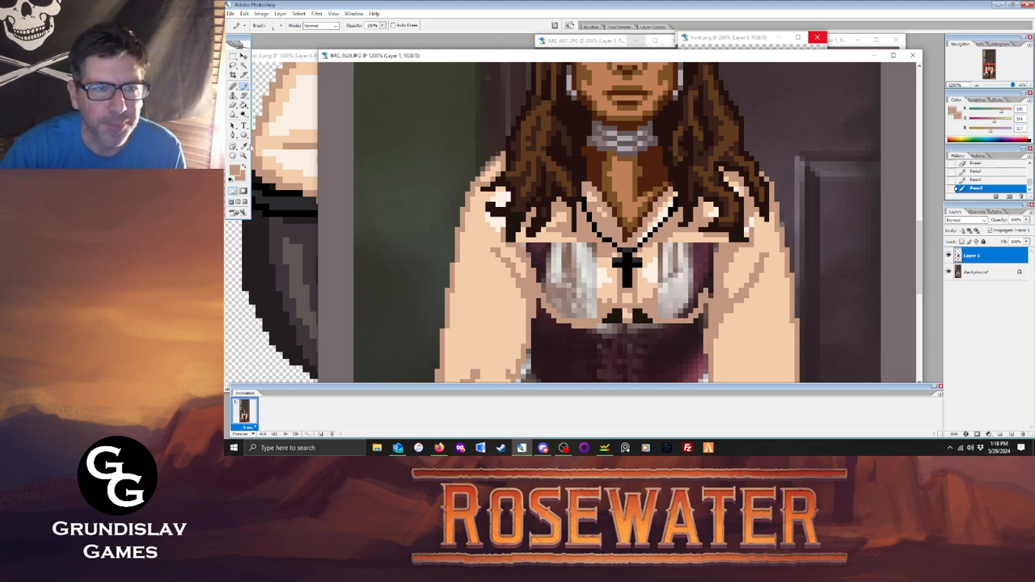
Sample the near-black vest colour and outline the vest's upper edge beneath the chest and up both sides to the hair.
key(i)
click(617, 319)
key(b)
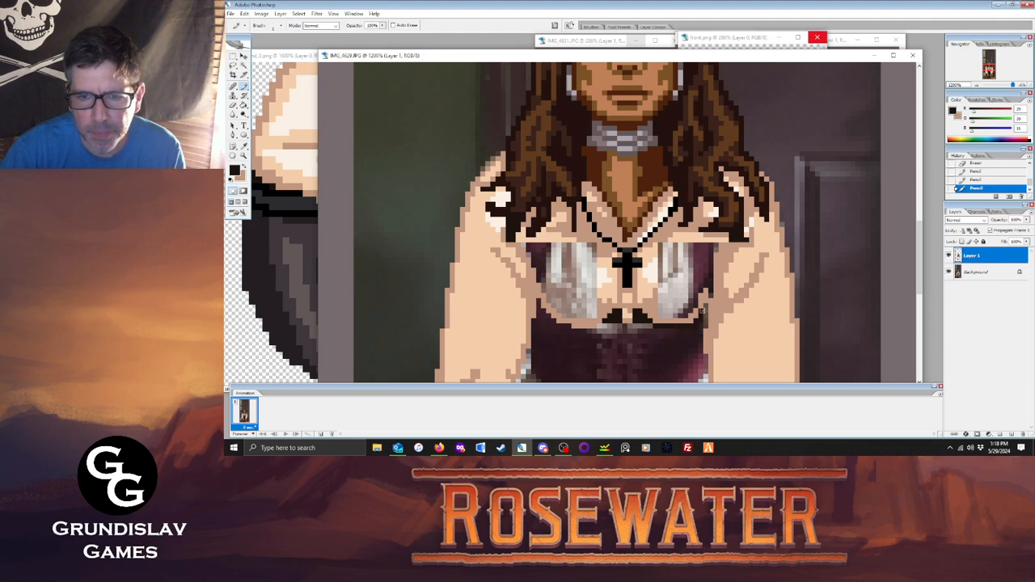
drag(709, 276, 721, 239)
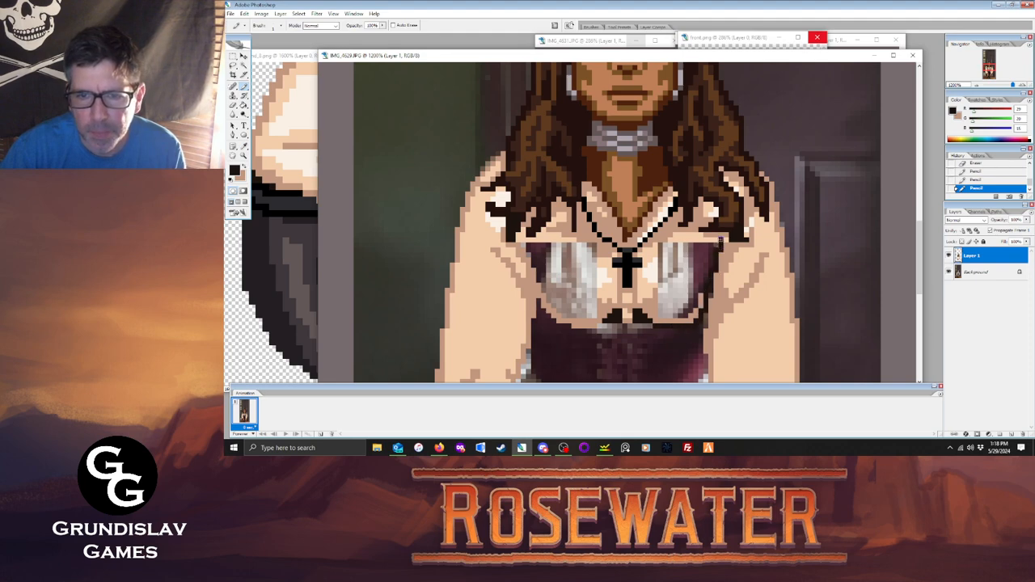
click(720, 252)
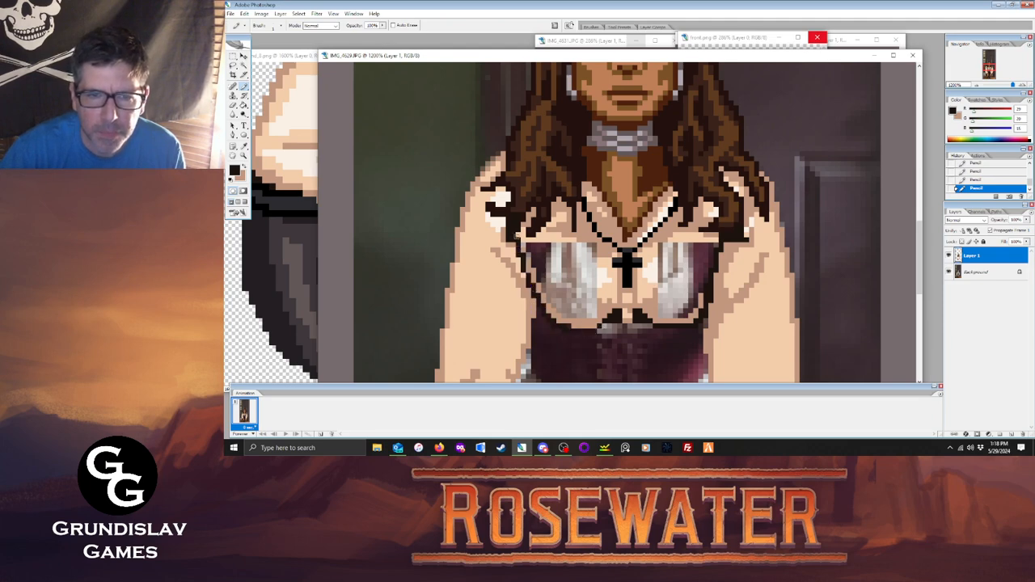
Outline the vest's sides and lower hem in near-black, checking the closed shape with the reference photo layer temporarily hidden.
drag(922, 233, 920, 259)
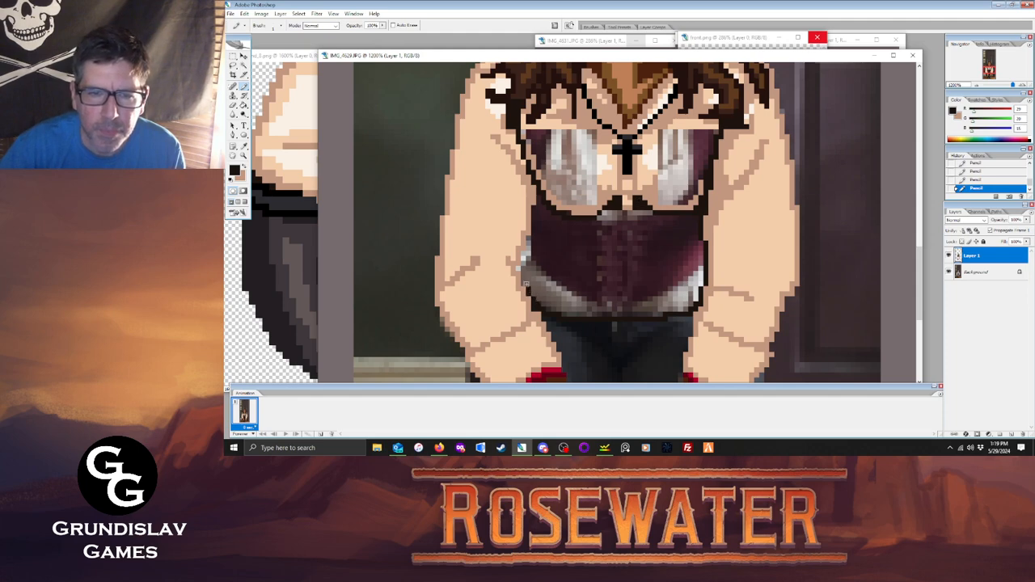
drag(523, 272, 529, 235)
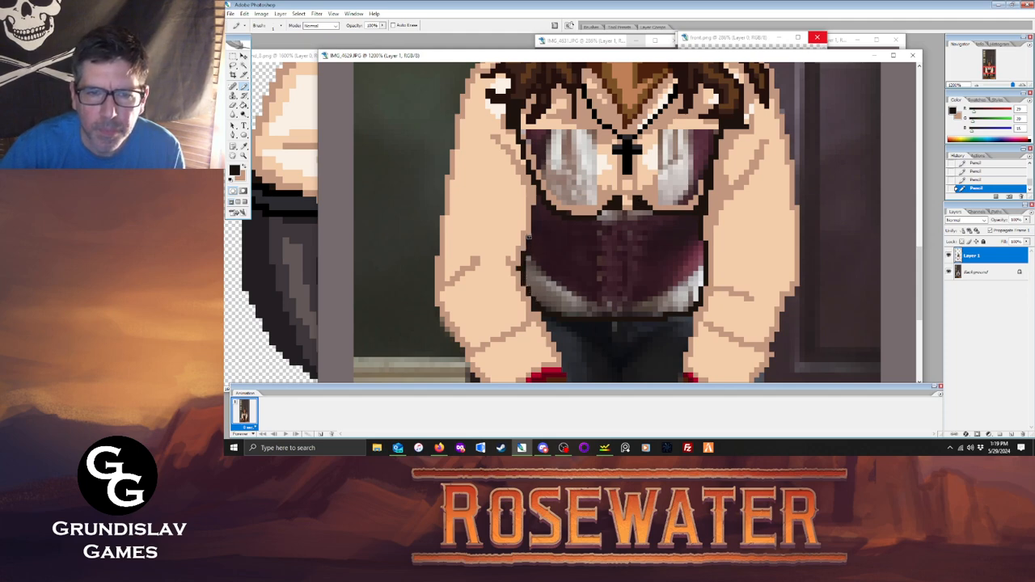
click(949, 272)
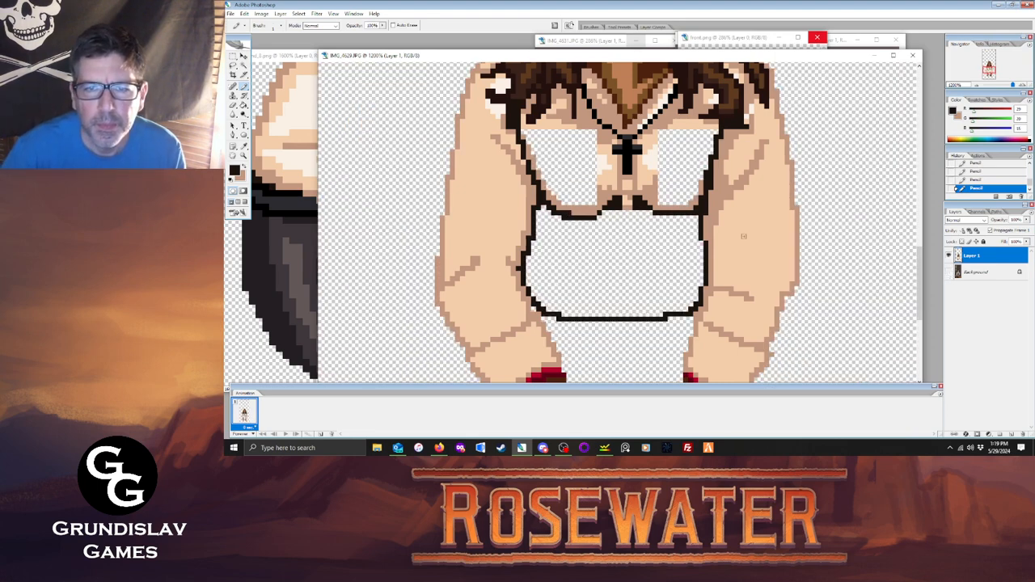
click(949, 272)
Fill both open areas of the shirt front with the sleeve's pale peach tone and touch up a pixel below the cross.
key(i)
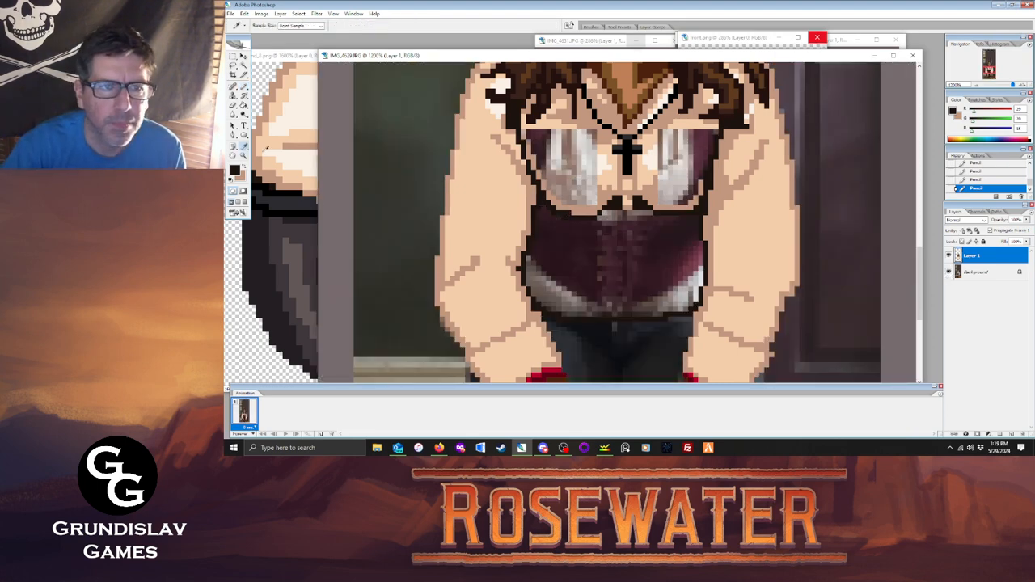
click(486, 187)
key(g)
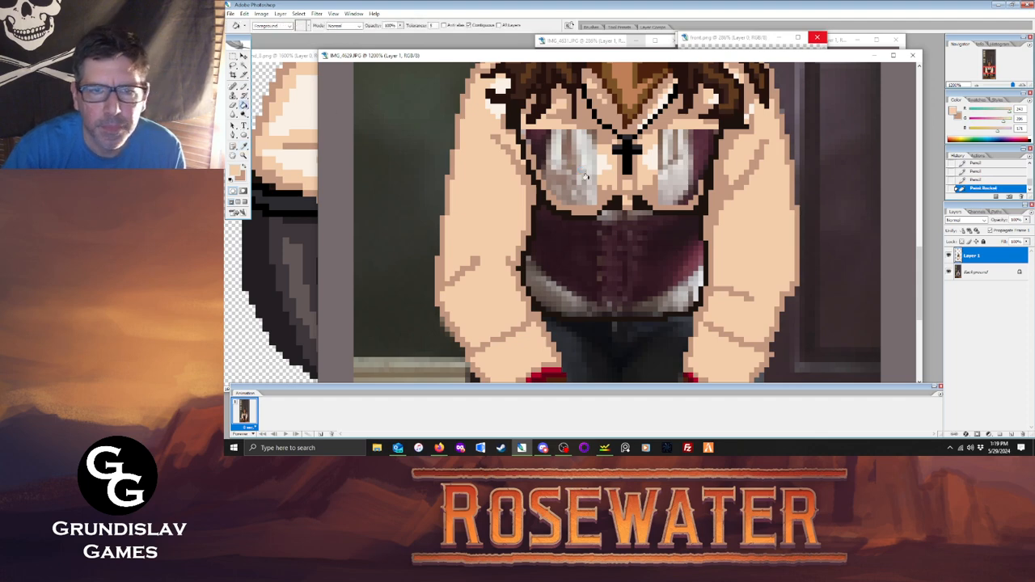
click(570, 166)
click(669, 166)
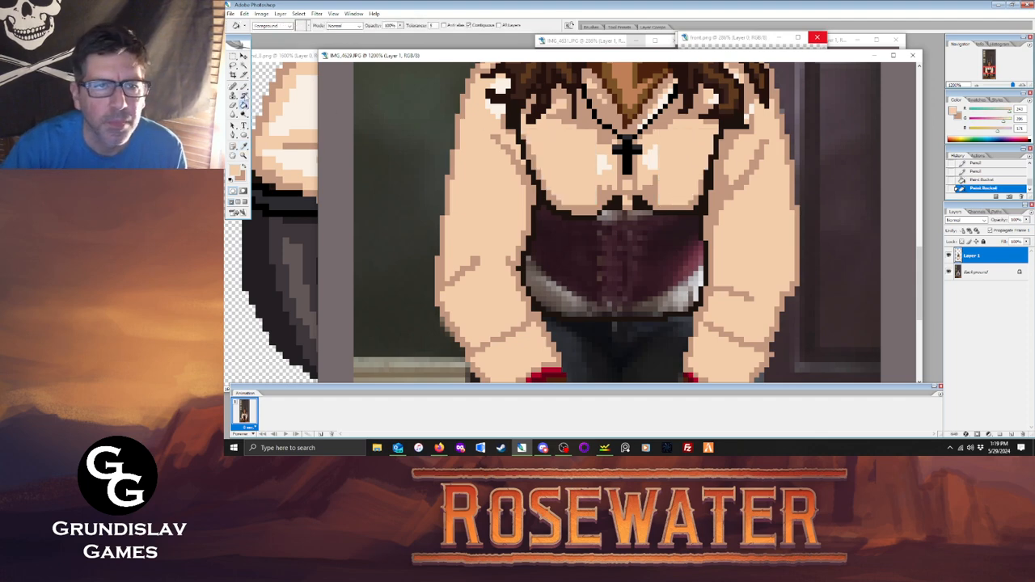
key(b)
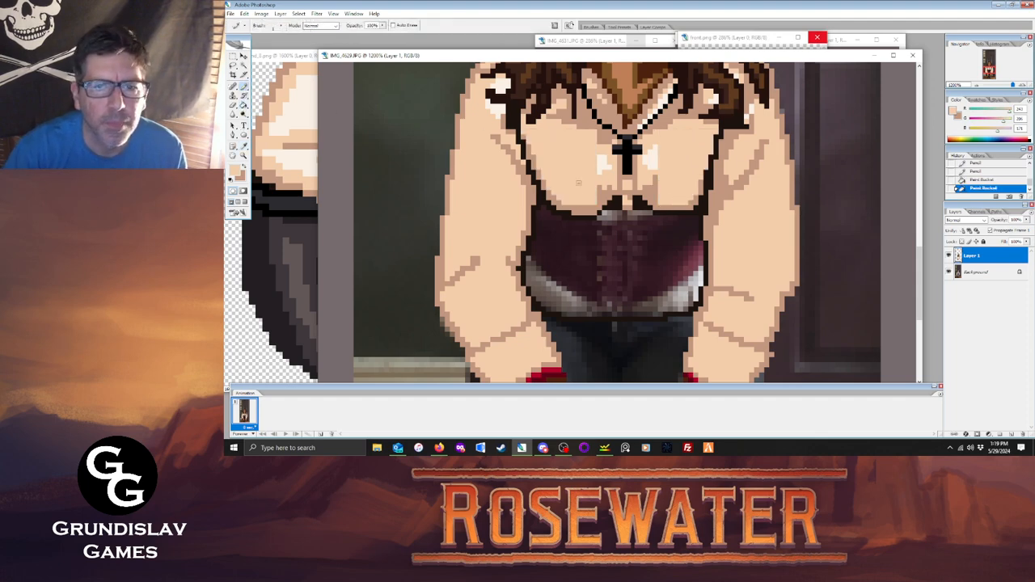
click(626, 182)
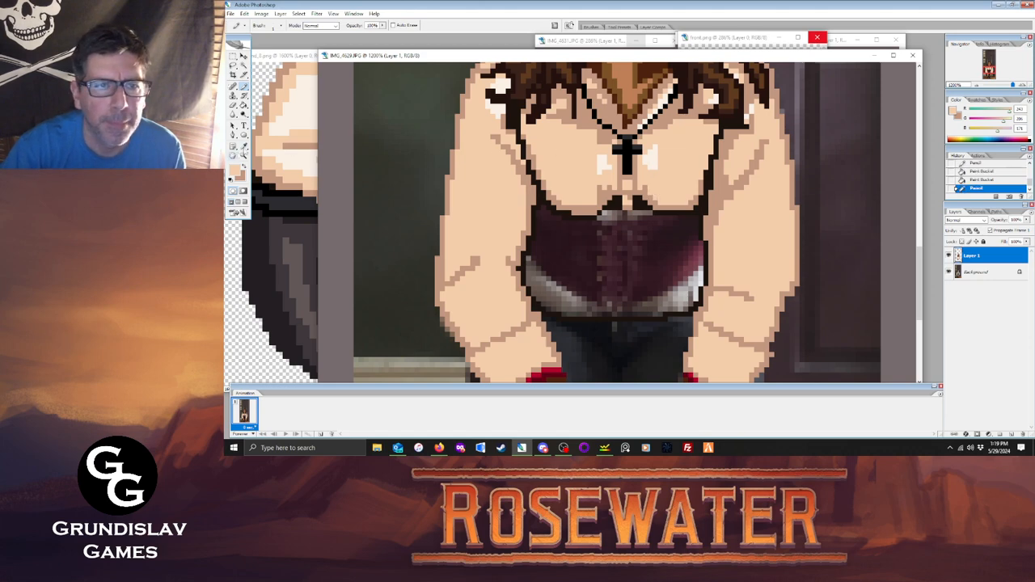
Sample the finished sprite's cream shirt highlight and outline highlight shapes on both sides of the chest and on both cuffs.
key(i)
click(299, 107)
key(b)
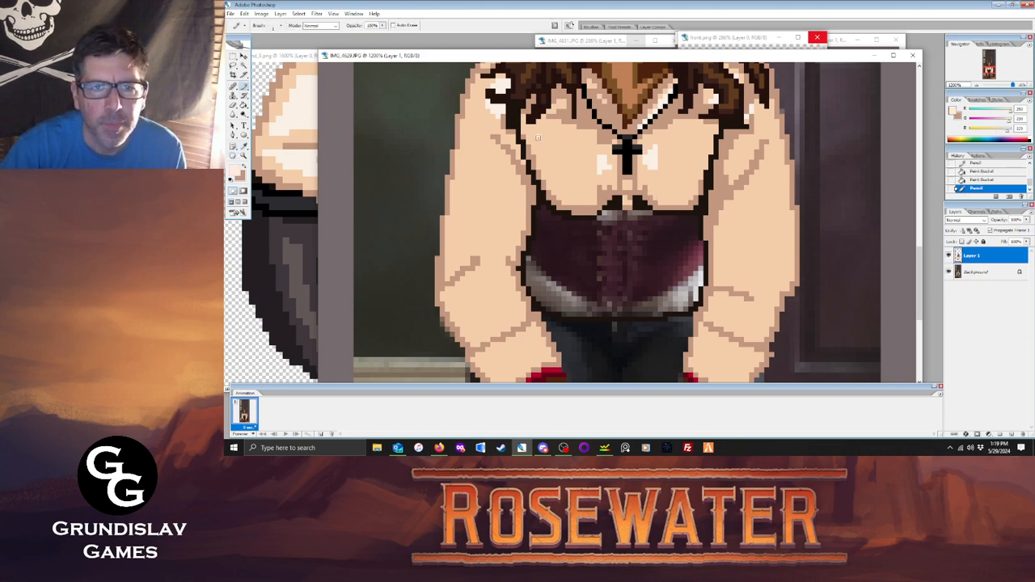
mouse_move(537, 137)
mouse_down()
mouse_move(559, 182)
mouse_move(603, 174)
mouse_move(579, 143)
mouse_move(536, 134)
mouse_up()
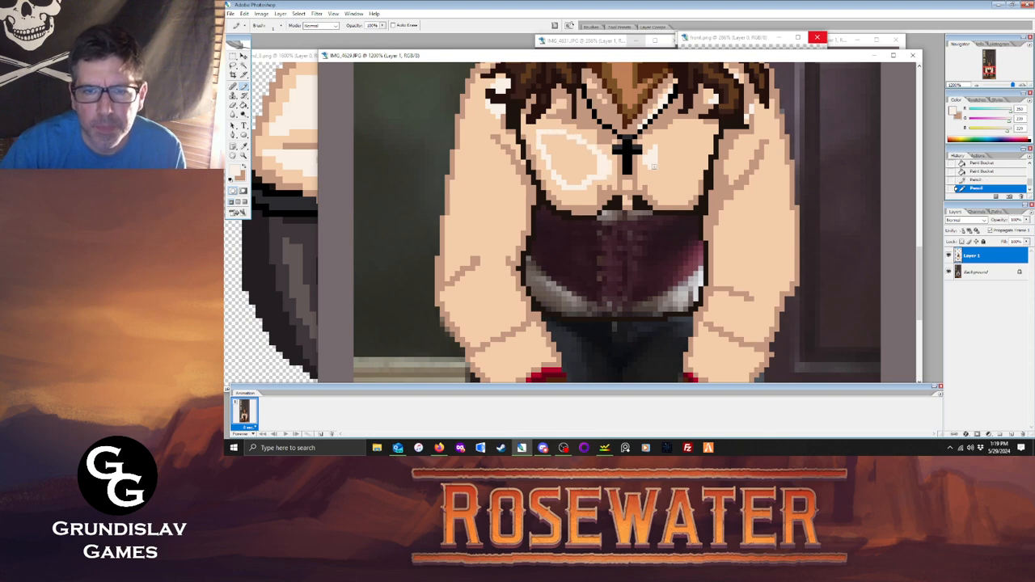
mouse_move(654, 166)
mouse_down()
mouse_move(672, 188)
mouse_move(697, 173)
mouse_move(705, 139)
mouse_move(681, 132)
mouse_move(658, 146)
mouse_up()
mouse_move(497, 354)
mouse_down()
mouse_move(527, 340)
mouse_move(508, 373)
mouse_move(508, 363)
mouse_up()
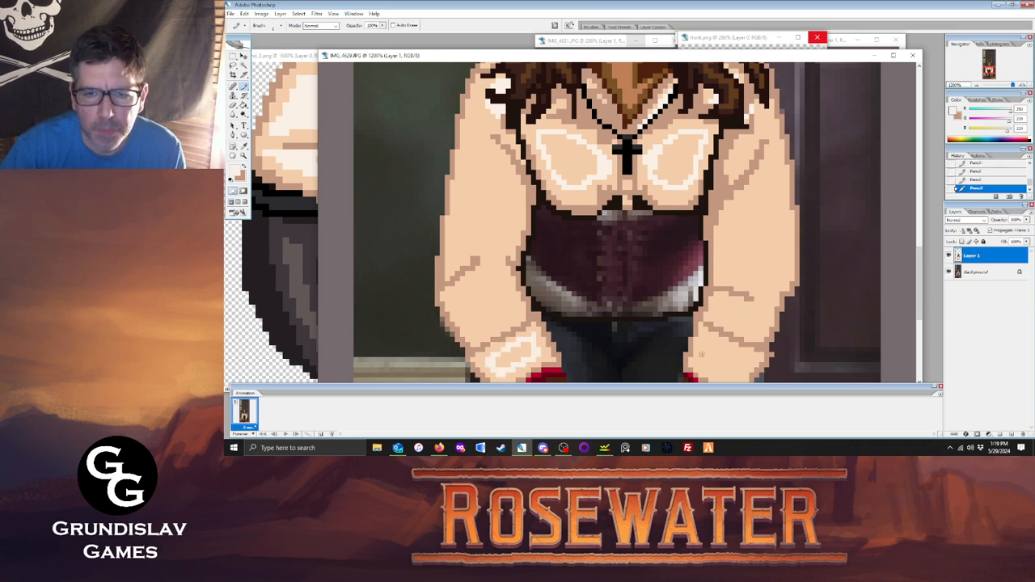
mouse_move(701, 354)
mouse_down()
mouse_move(731, 351)
mouse_move(746, 367)
mouse_move(709, 372)
mouse_up()
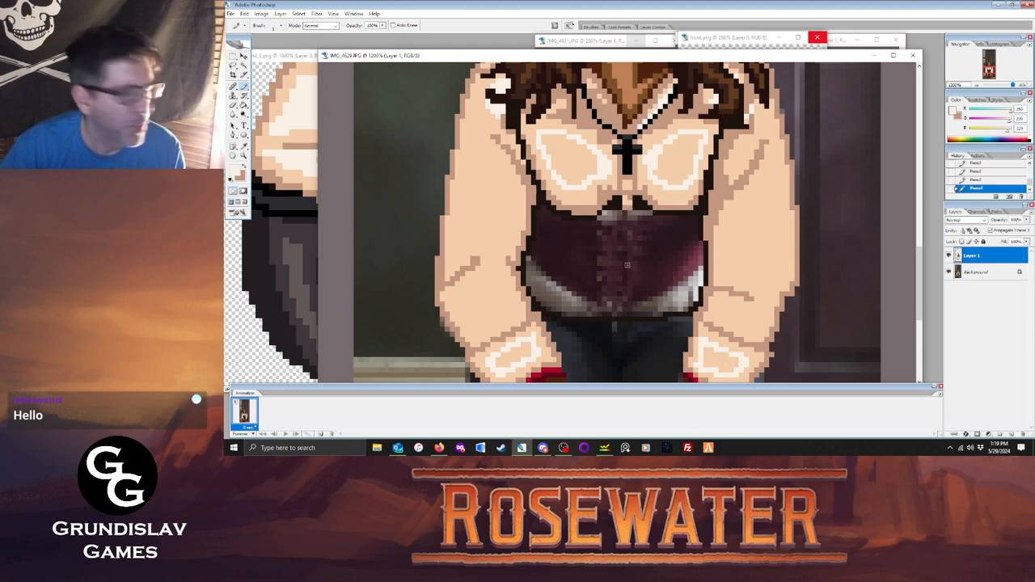
Fill the outlined chest and cuff highlight shapes with cream using the Paint Bucket.
key(g)
click(513, 356)
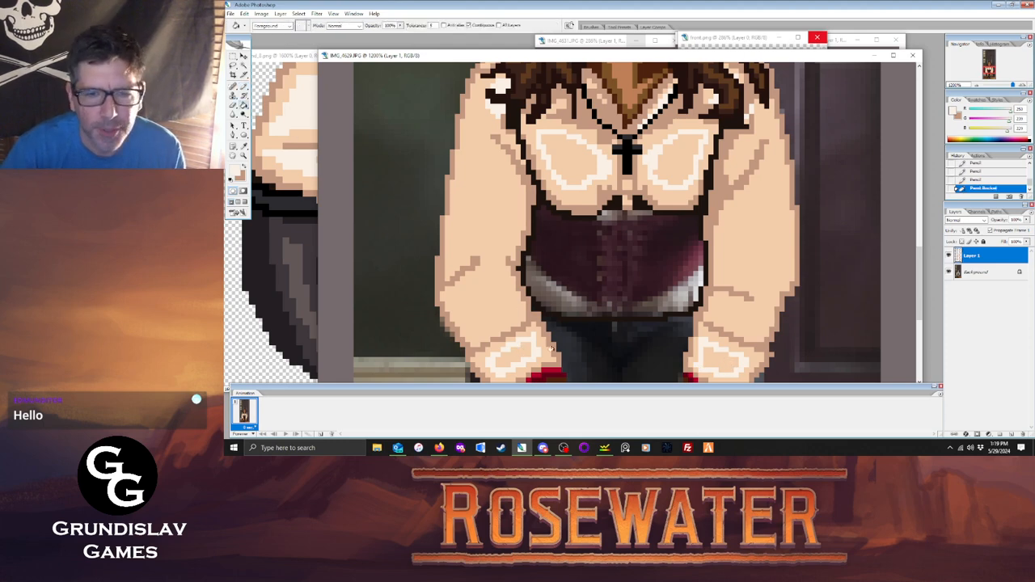
click(716, 355)
click(681, 164)
click(571, 153)
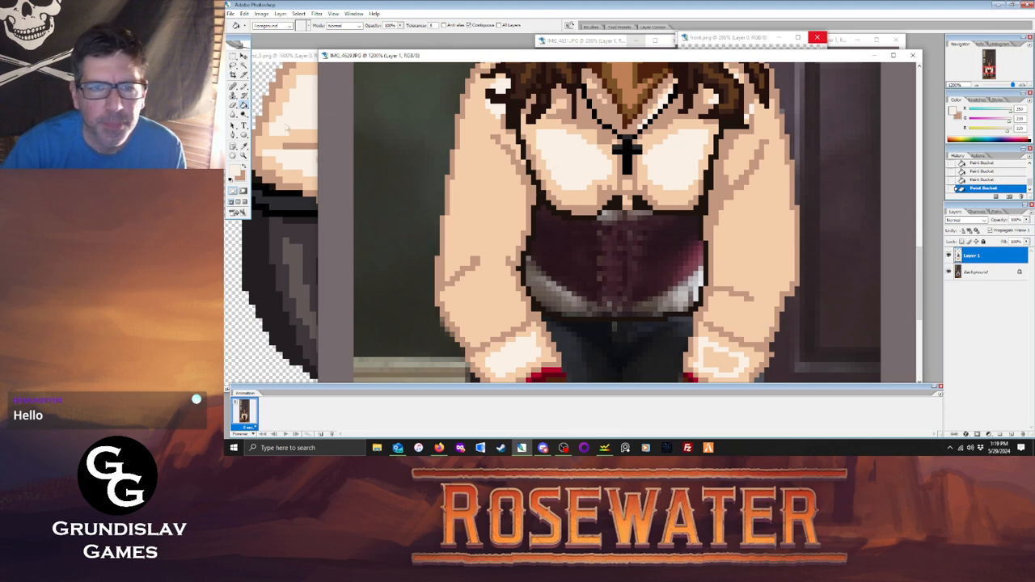
Paint cream highlights on both forearms between the sleeve folds, filling the outlined shape on the sleeve without the watch.
key(b)
mouse_move(473, 329)
mouse_down()
mouse_move(457, 305)
mouse_move(494, 262)
mouse_move(512, 304)
mouse_move(475, 330)
mouse_up()
mouse_move(719, 301)
mouse_down()
mouse_move(763, 316)
mouse_move(745, 328)
mouse_move(764, 312)
mouse_move(736, 314)
mouse_move(755, 319)
mouse_up()
key(g)
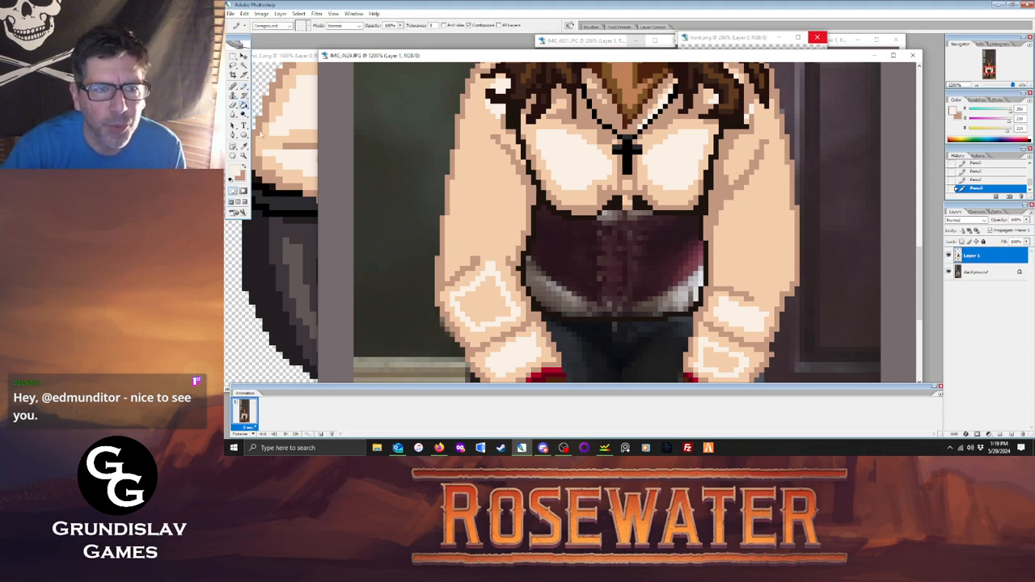
click(457, 305)
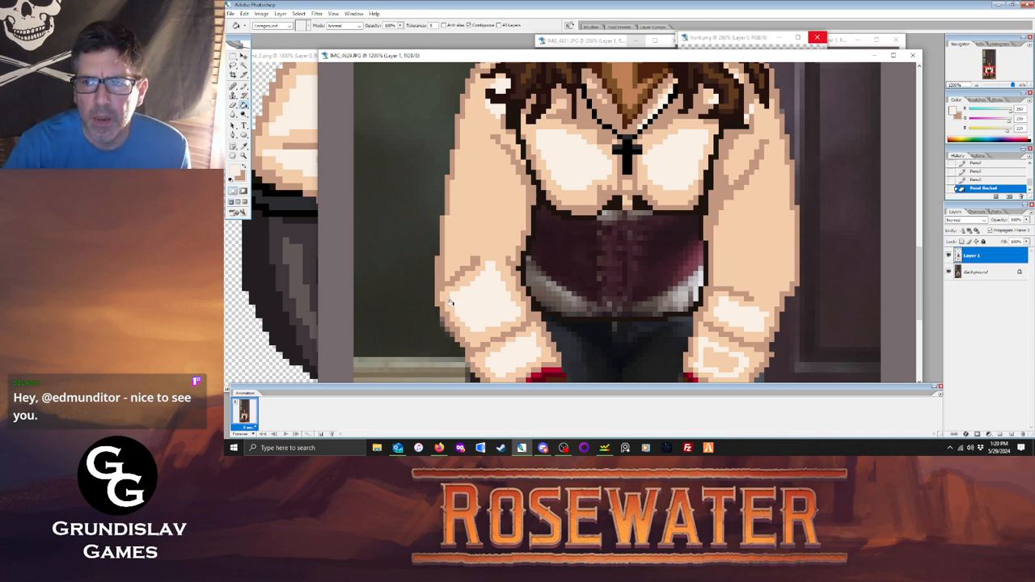
Outline cream highlight shapes on both upper sleeves with the Pencil, following the folds above the elbows.
key(b)
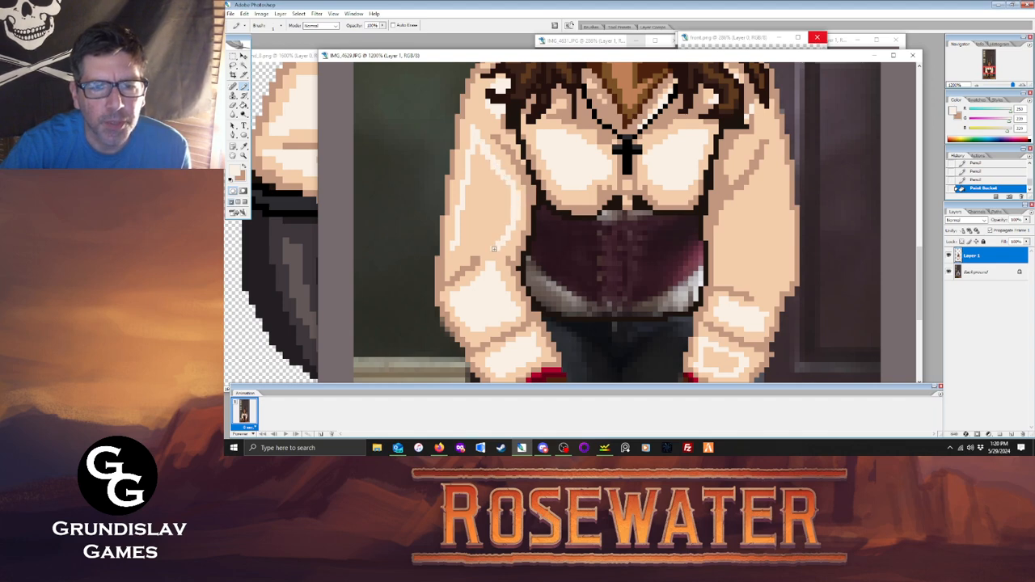
click(491, 251)
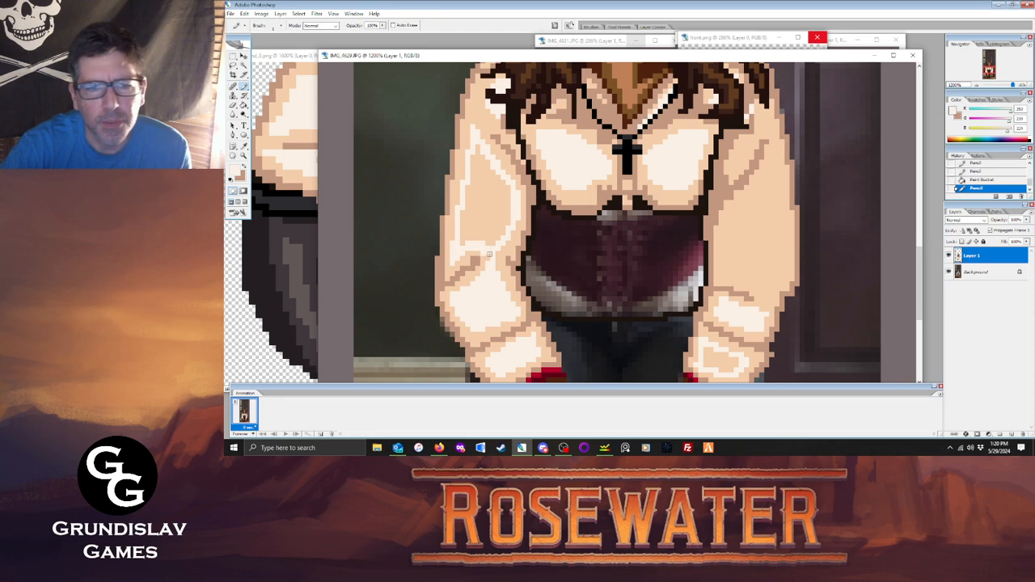
click(489, 257)
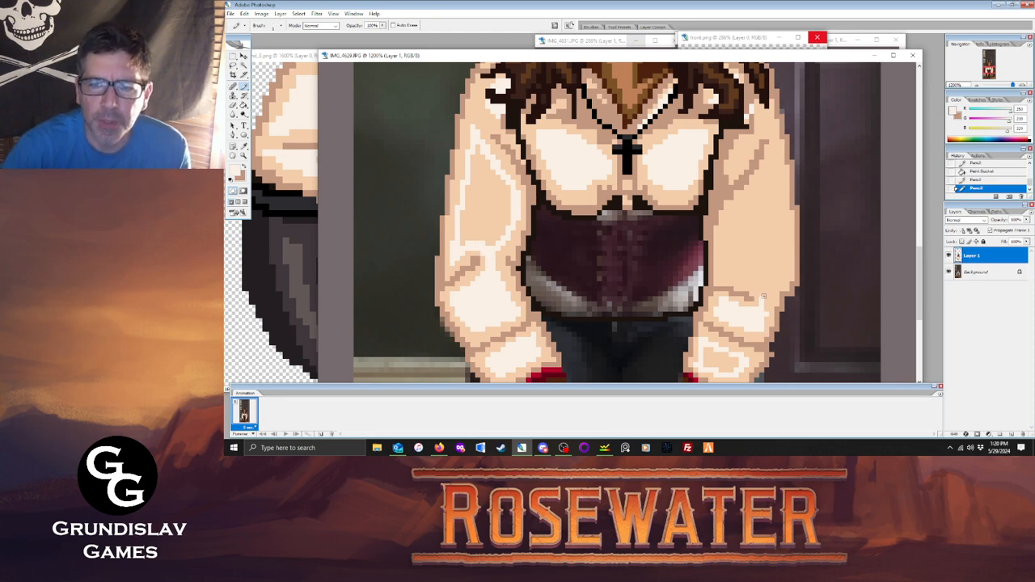
mouse_move(721, 266)
mouse_down()
mouse_move(775, 154)
mouse_move(786, 231)
mouse_move(764, 311)
mouse_up()
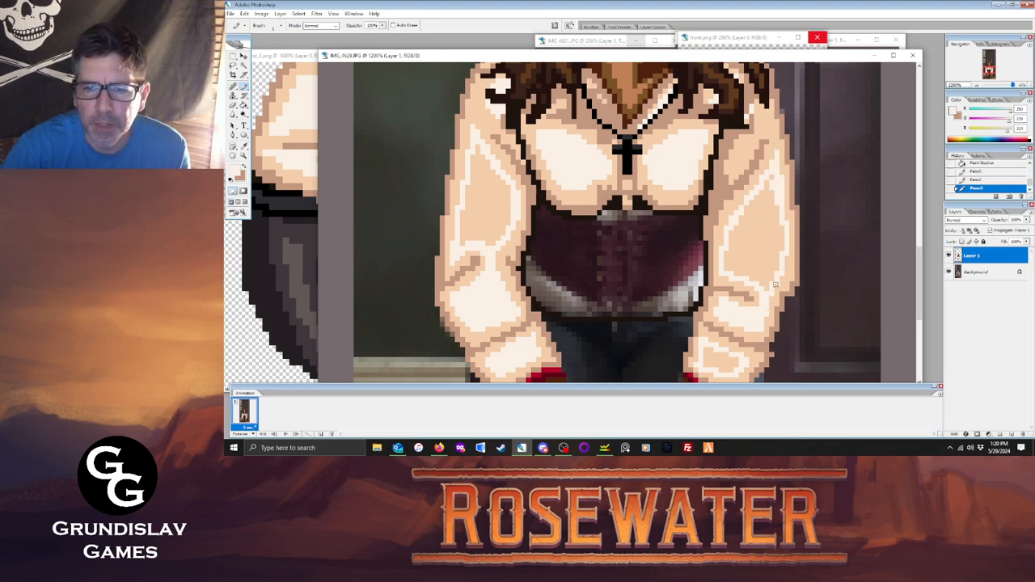
Fill the outlined highlight shapes on both upper sleeves with cream using the Paint Bucket and touch up the shoulder highlight with the Pencil.
click(243, 106)
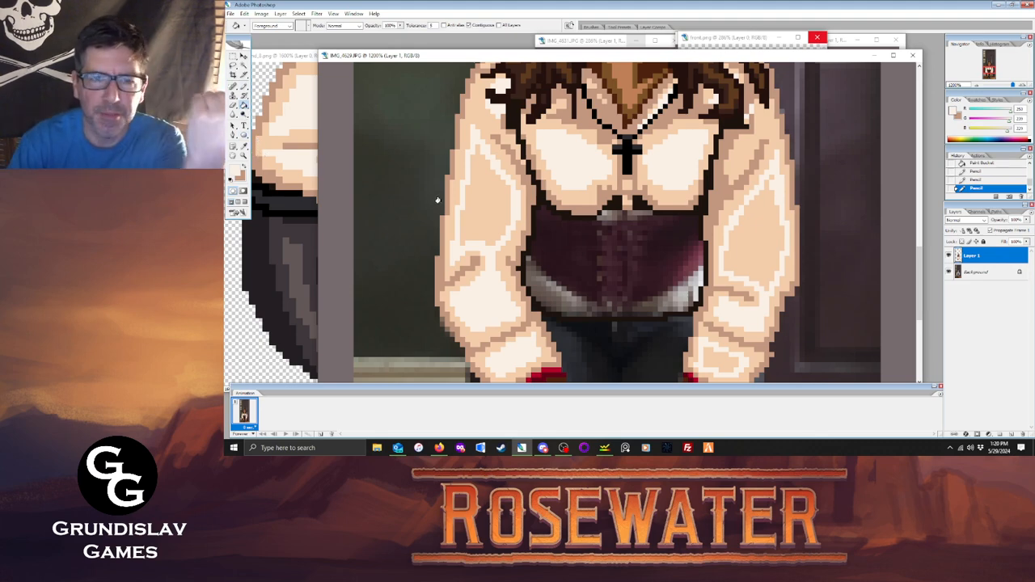
click(749, 259)
click(749, 260)
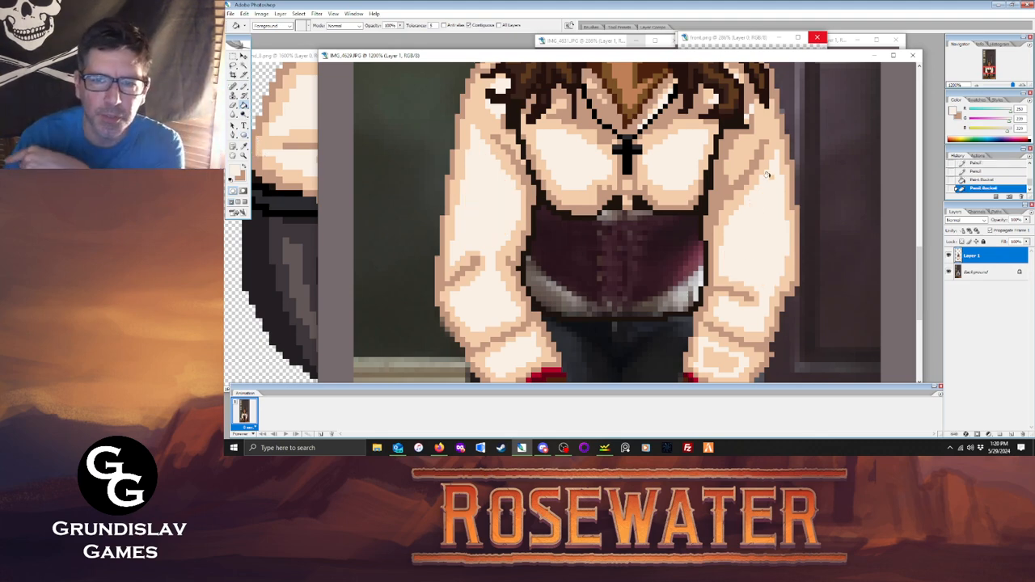
click(767, 175)
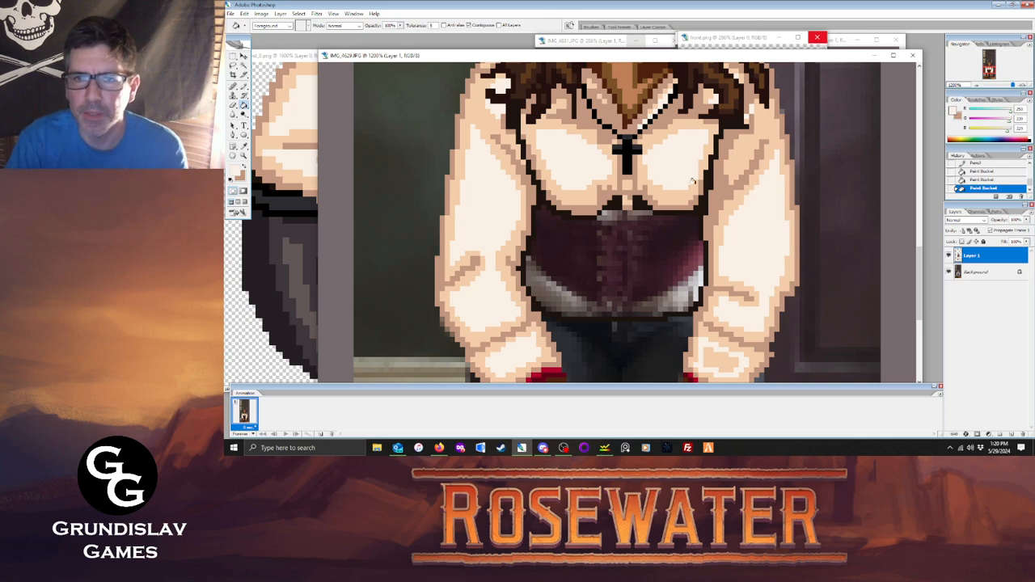
click(243, 87)
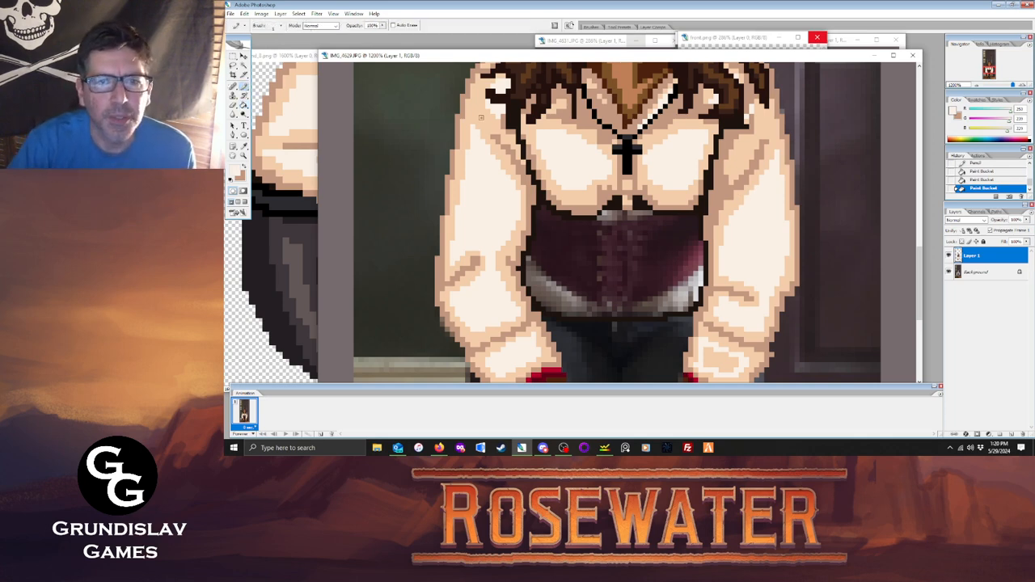
click(480, 100)
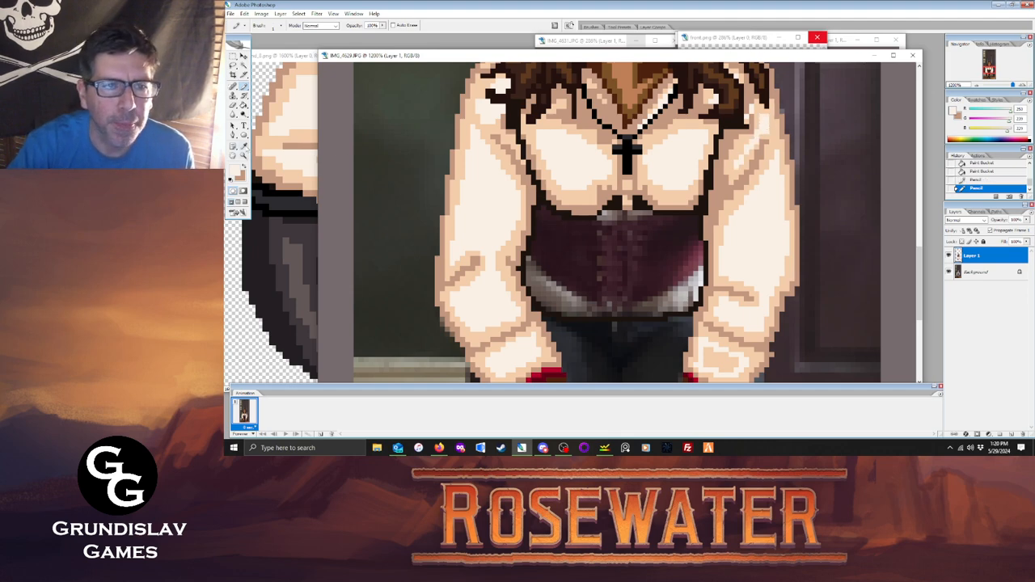
Copy the pouch belt from the standing sprite in front.png and paste it into IMG_4629.JPG as a new layer.
key(i)
mouse_move(519, 55)
mouse_down()
mouse_move(558, 134)
mouse_move(527, 41)
mouse_up()
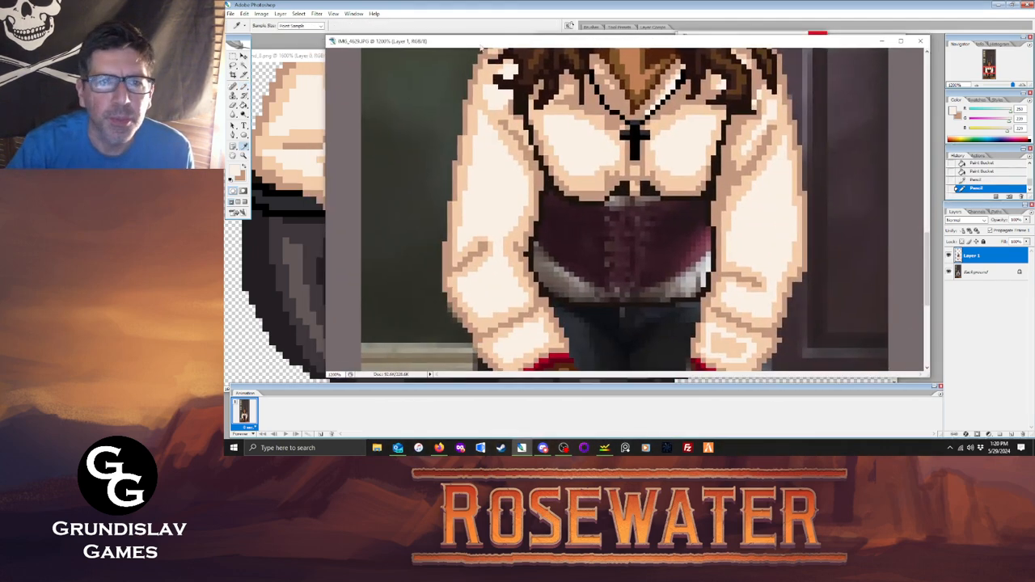
click(354, 13)
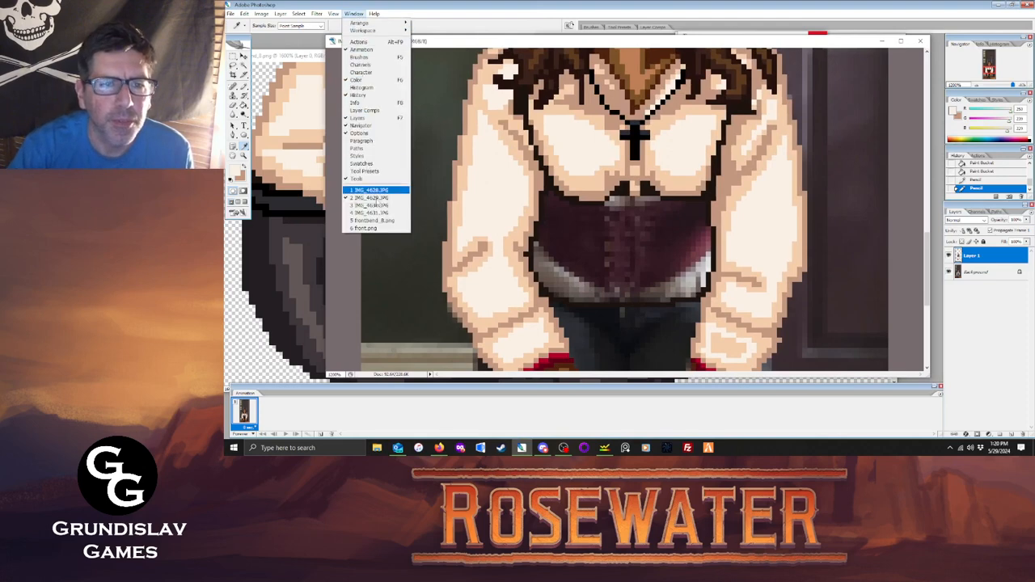
click(365, 228)
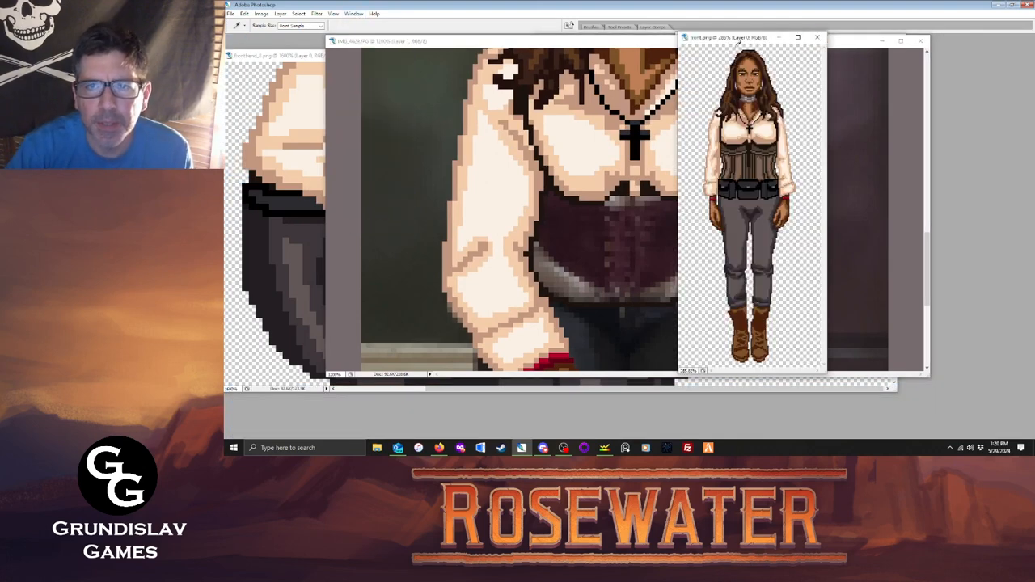
drag(738, 39, 799, 51)
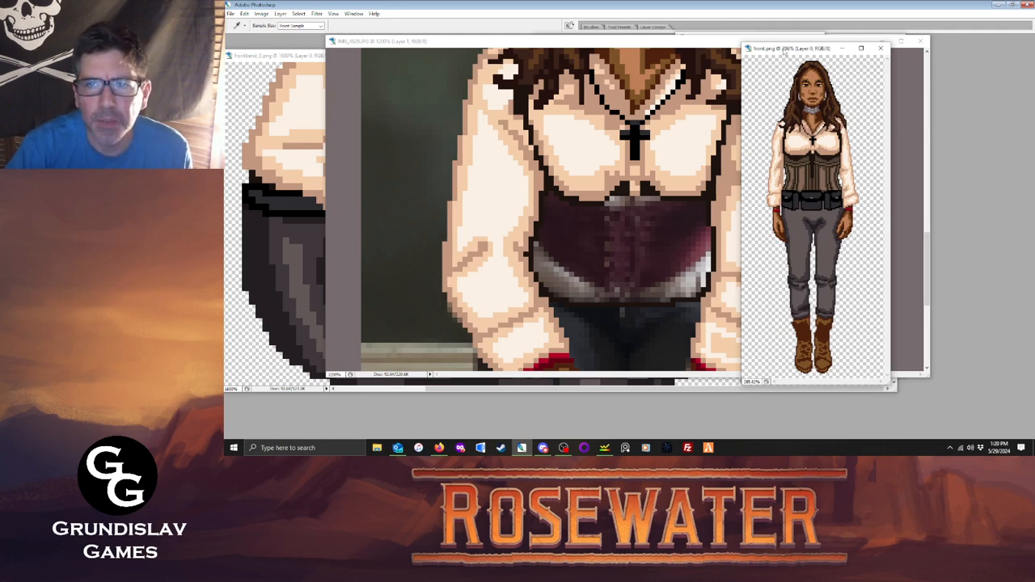
key(Tab)
click(234, 56)
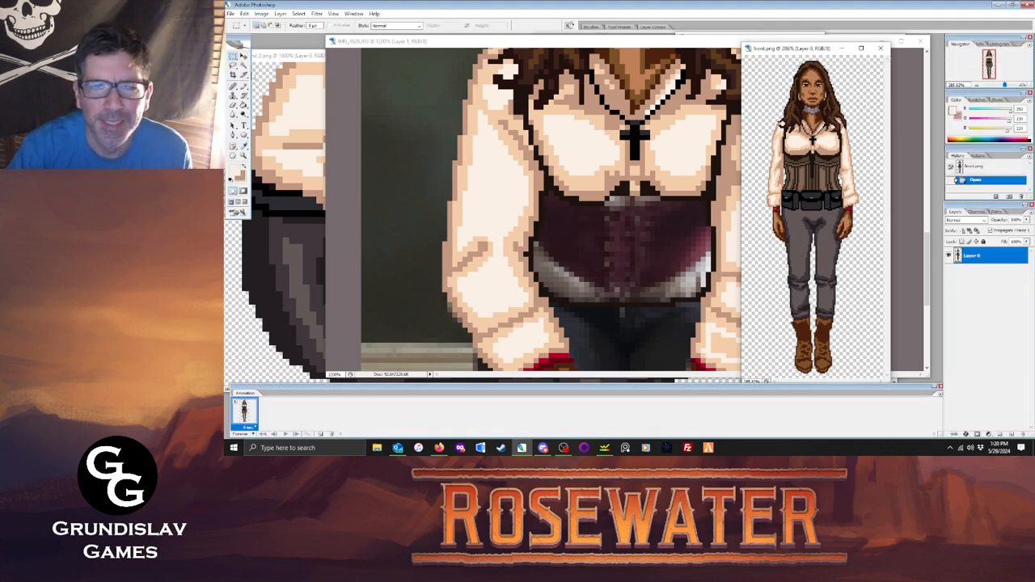
drag(781, 189, 844, 213)
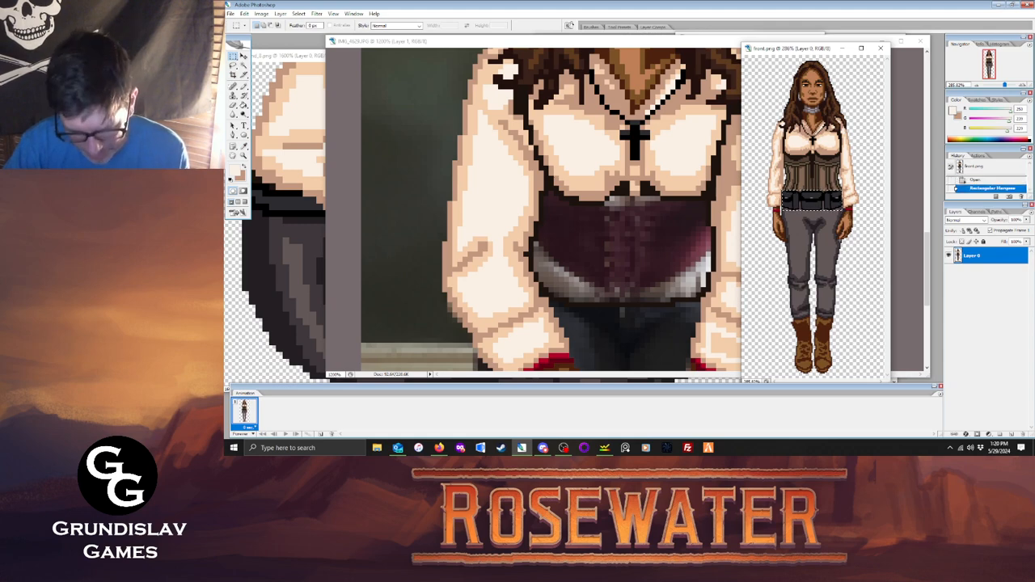
click(560, 51)
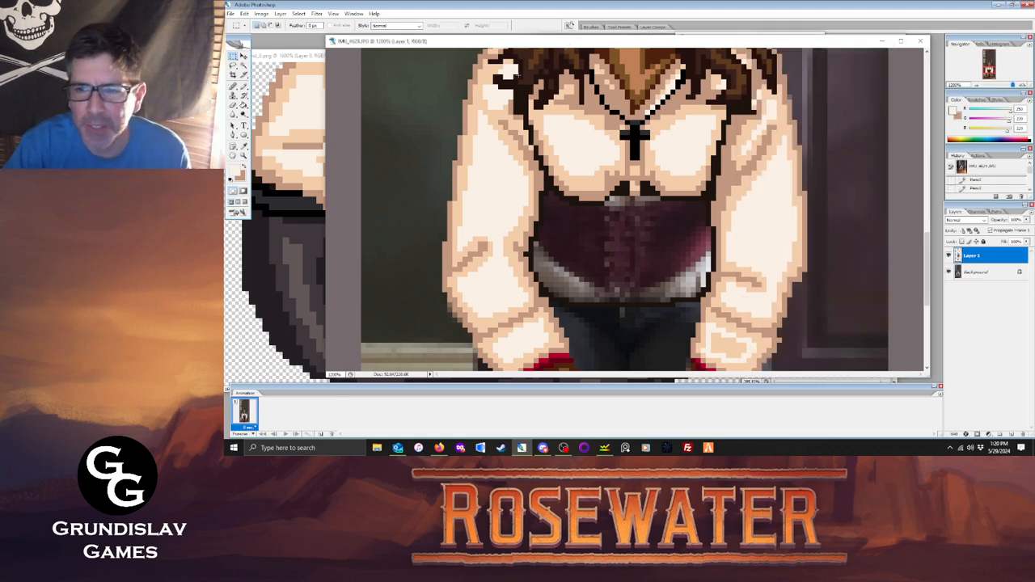
key(ctrl+v)
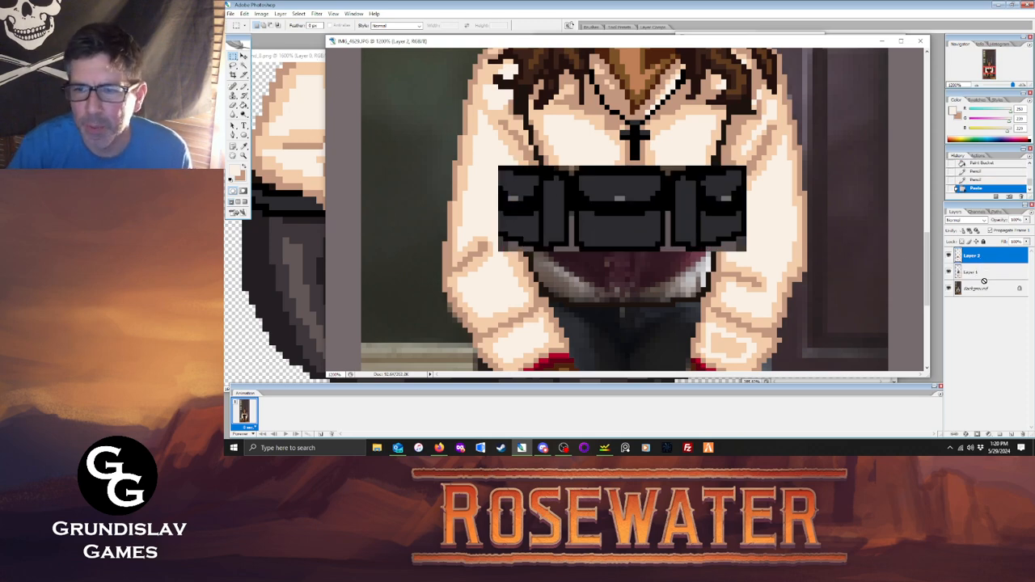
Place the pasted belt layer beneath Layer 1 and move the belt down to the waist between the forearms.
drag(975, 271, 967, 270)
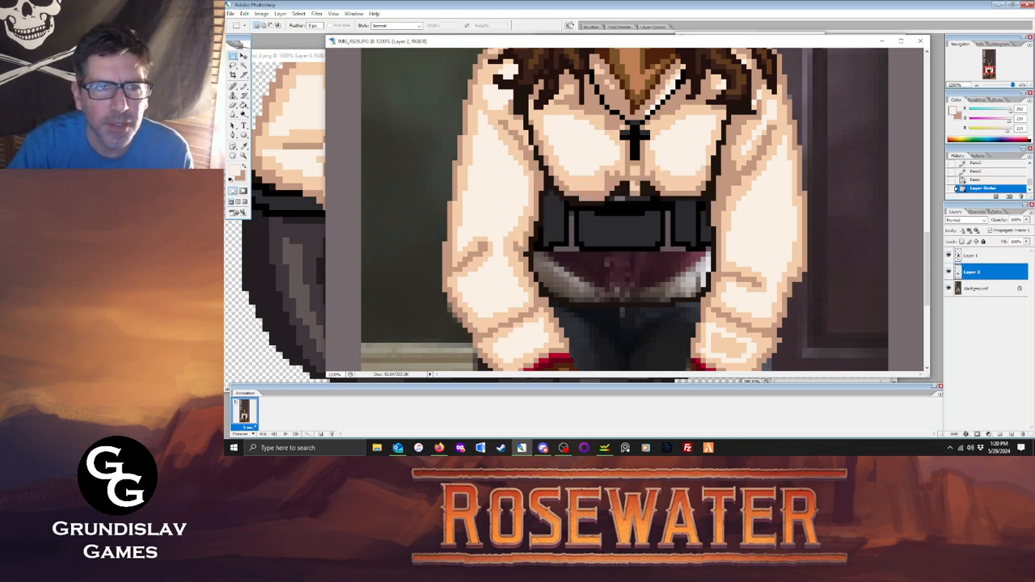
key(v)
drag(650, 236, 645, 308)
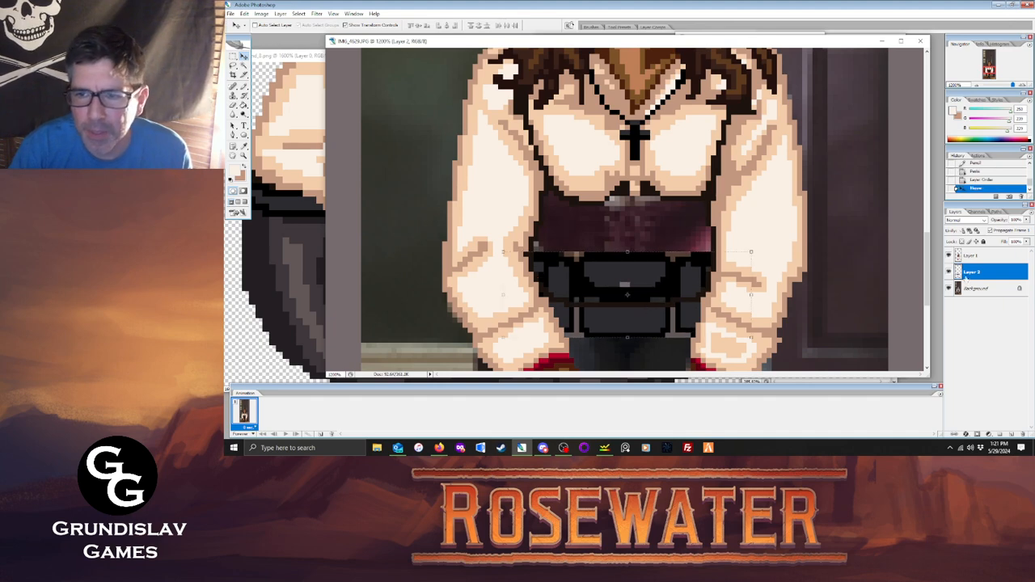
Erase the old vest outline overlapping the belt on Layer 1, hiding the background photo while checking for leftovers and showing it again.
click(973, 257)
key(b)
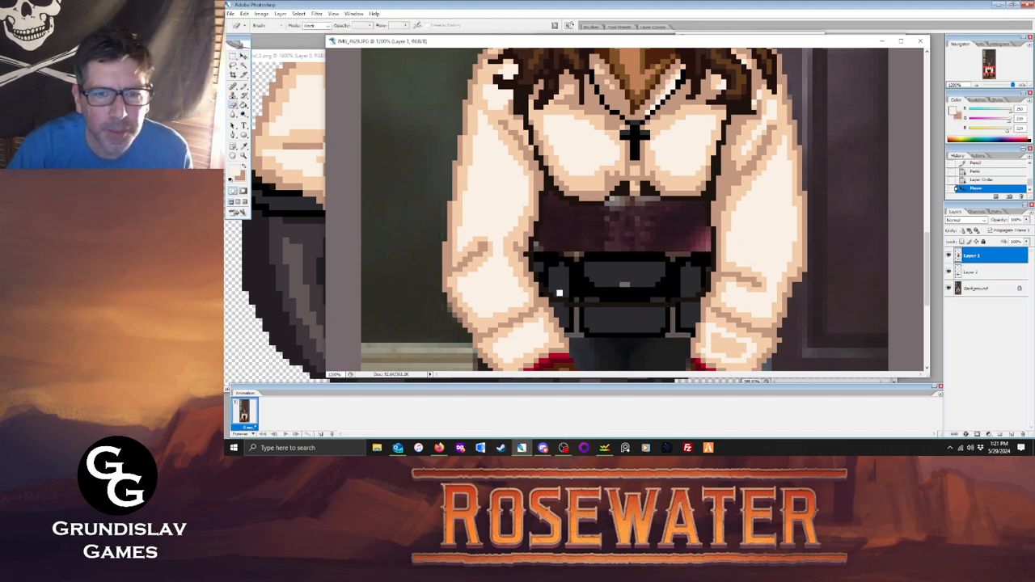
mouse_move(541, 282)
mouse_down()
mouse_move(588, 306)
mouse_move(556, 293)
mouse_up()
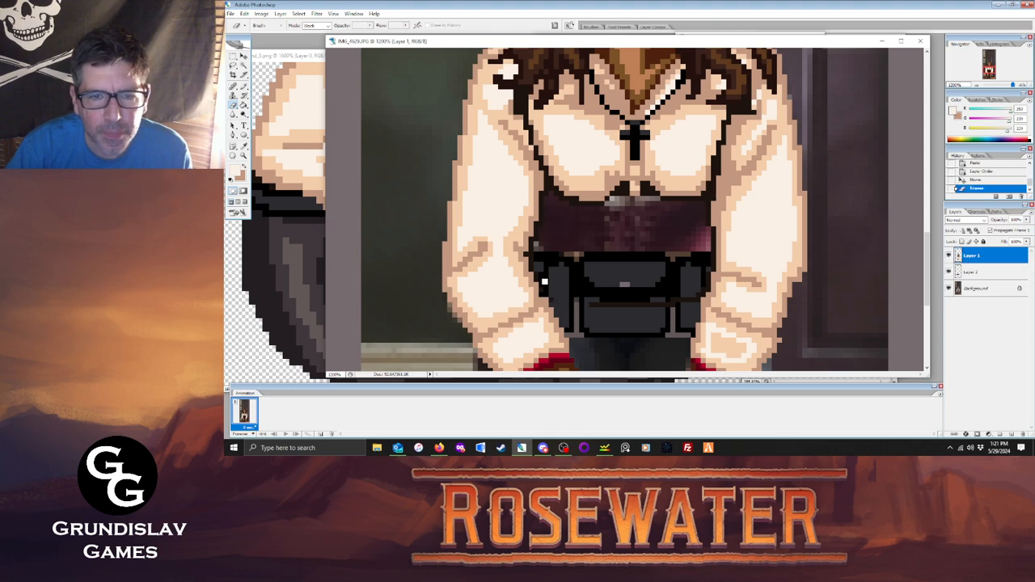
click(545, 286)
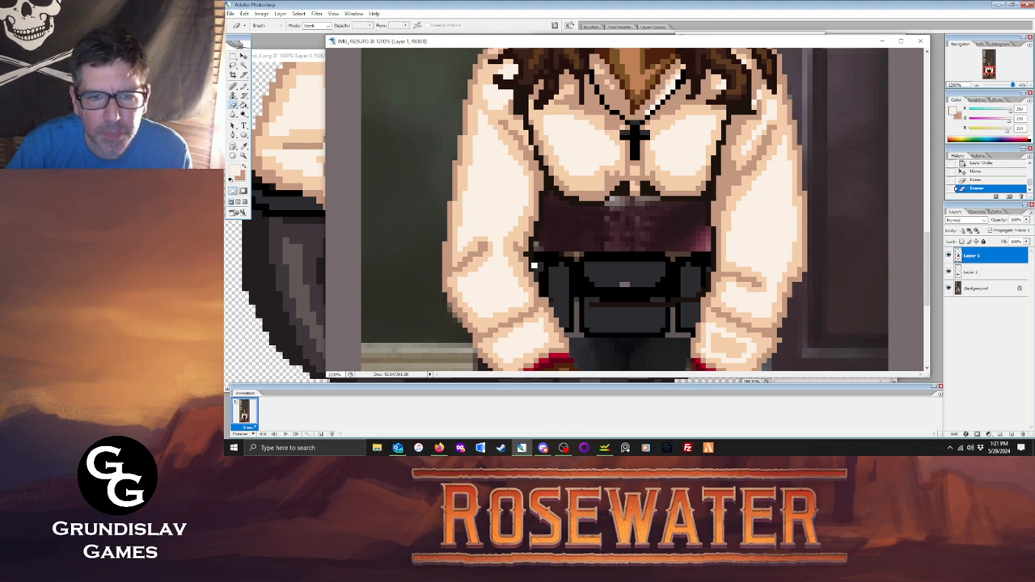
click(533, 263)
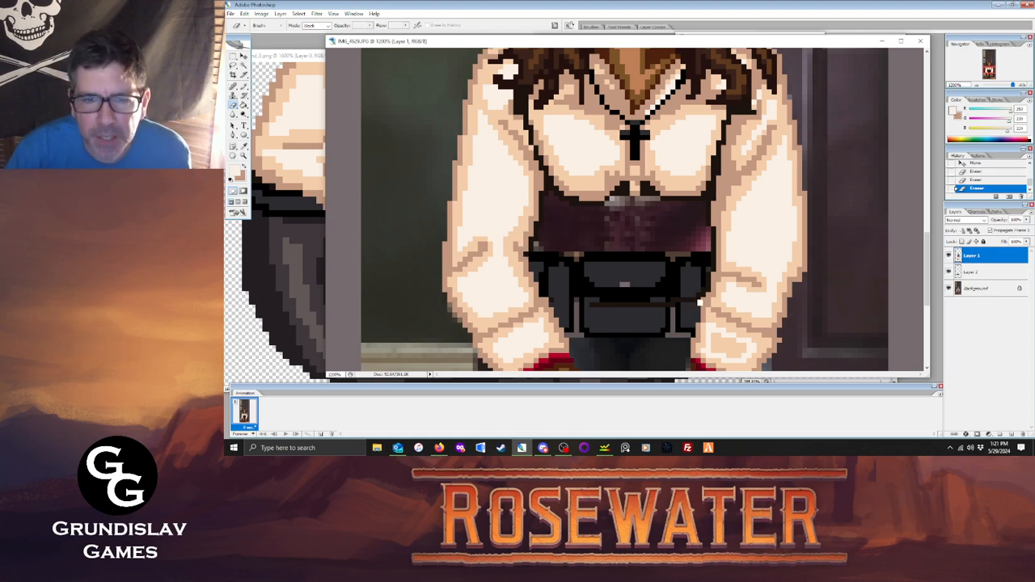
click(948, 289)
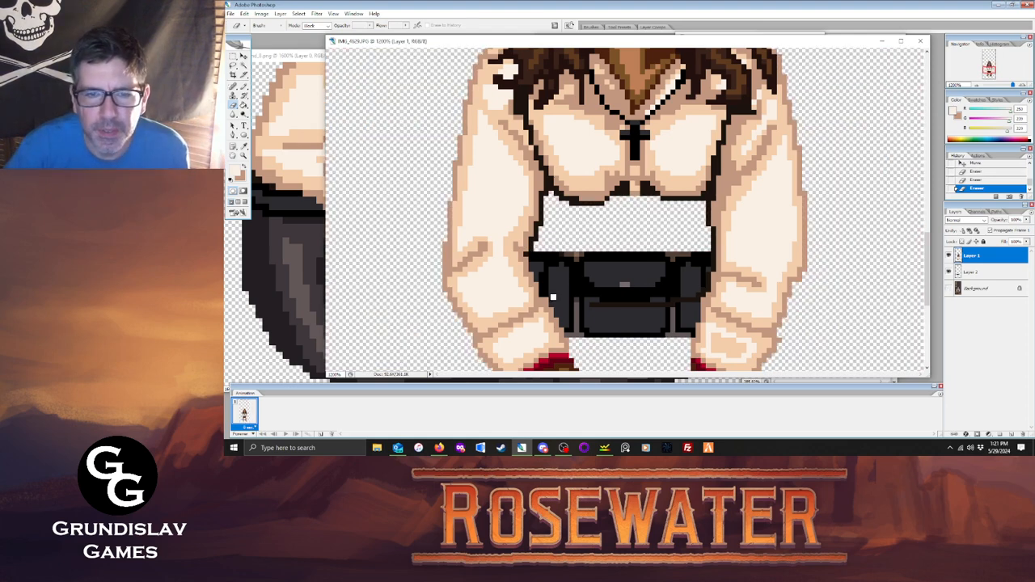
drag(598, 303, 692, 300)
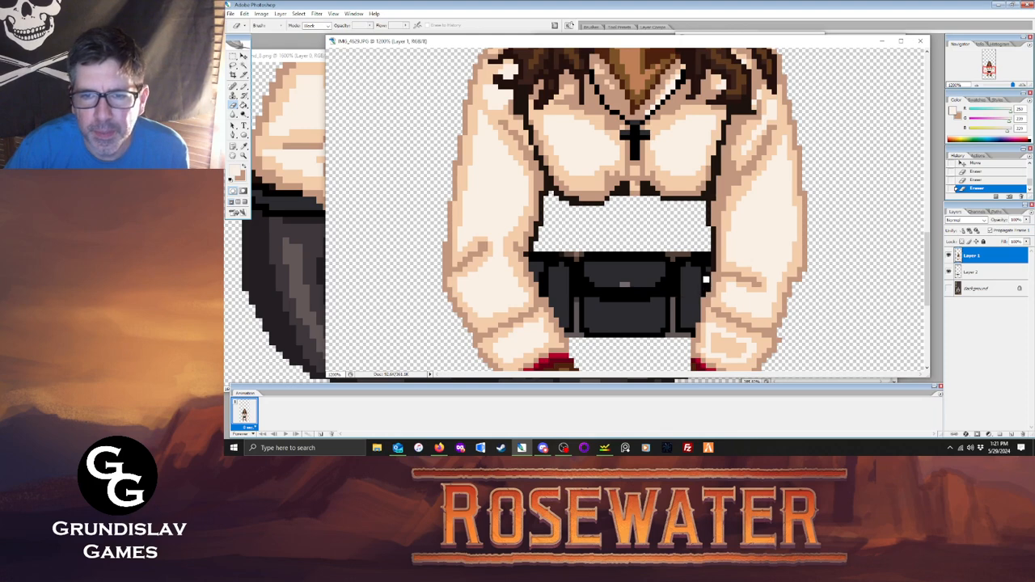
click(709, 259)
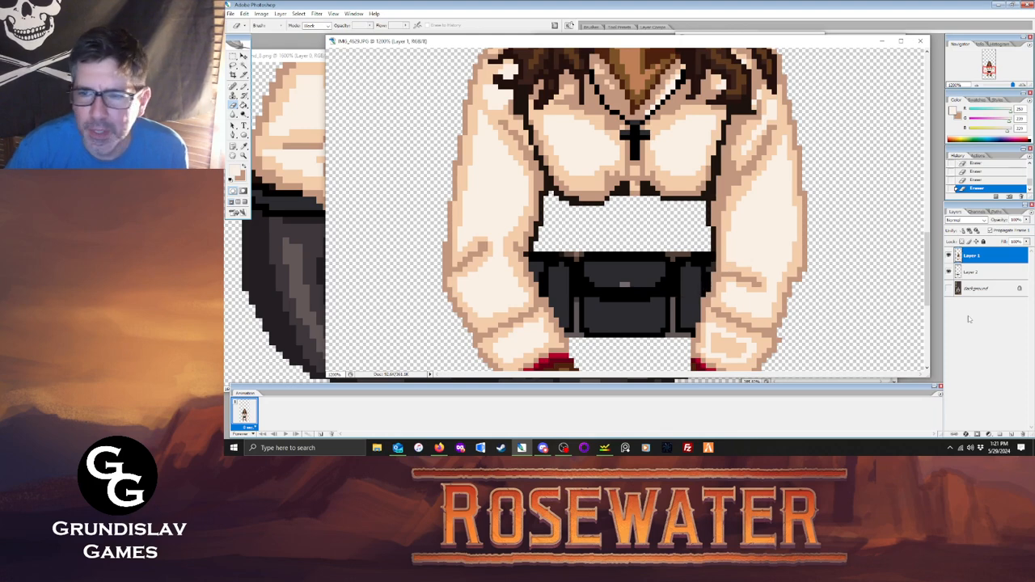
click(948, 288)
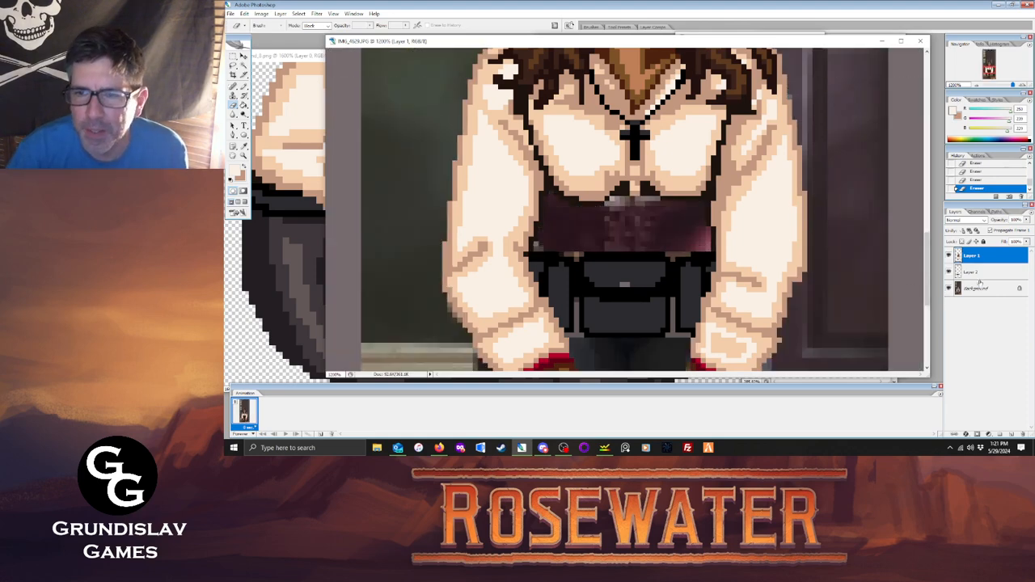
Sample the near-black outline colour and draw the vest's lower edge above the belt, its centre strip and the curved seams under the bust.
click(243, 147)
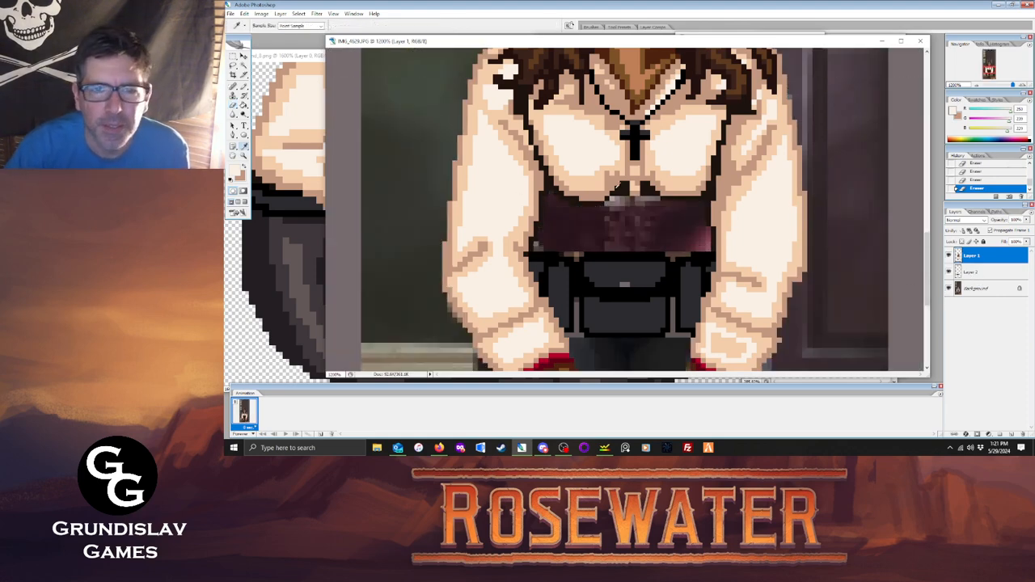
click(616, 189)
click(244, 86)
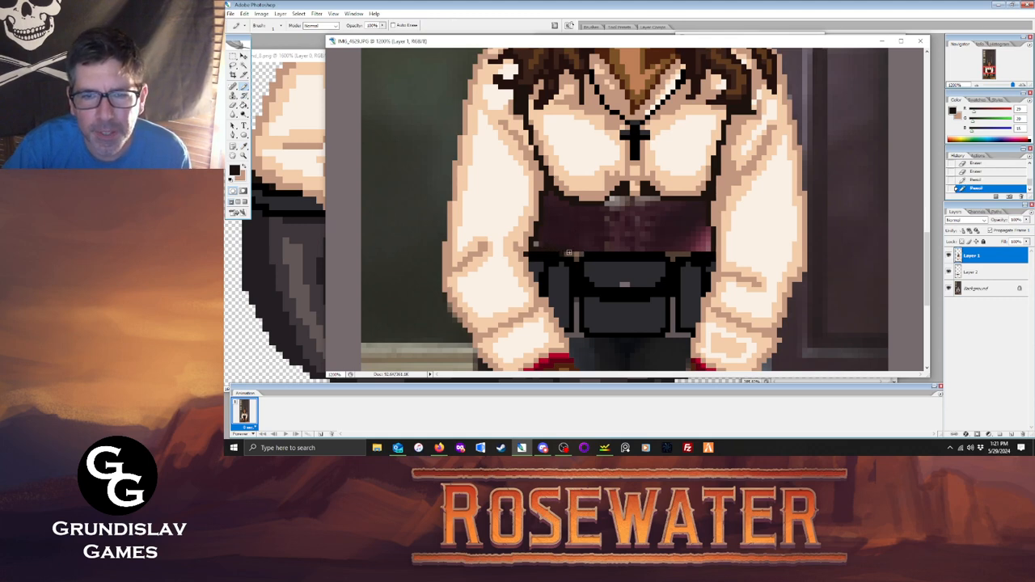
mouse_move(606, 252)
mouse_down()
mouse_move(623, 252)
mouse_move(570, 250)
mouse_up()
key(ctrl+z)
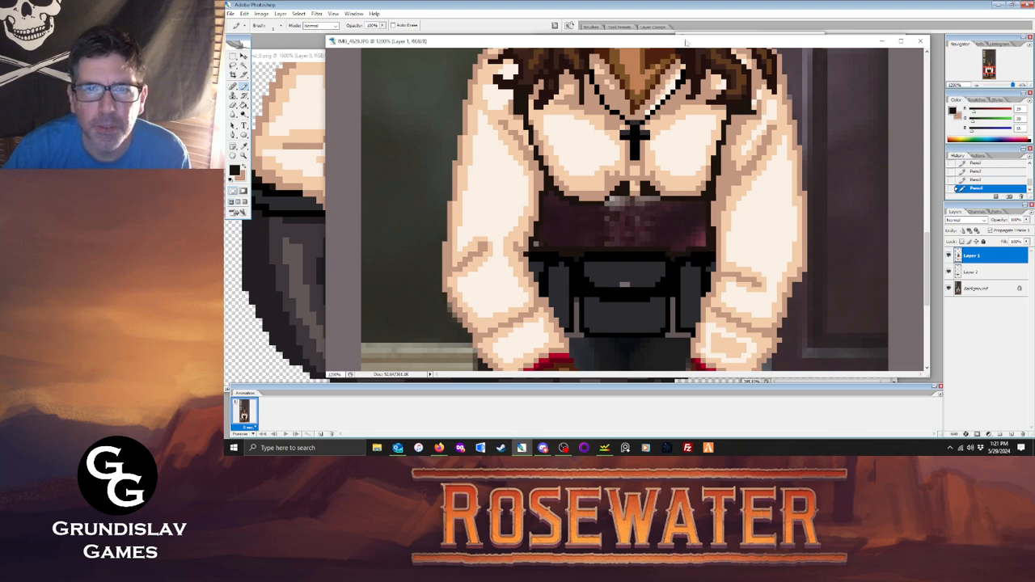
drag(686, 42, 672, 61)
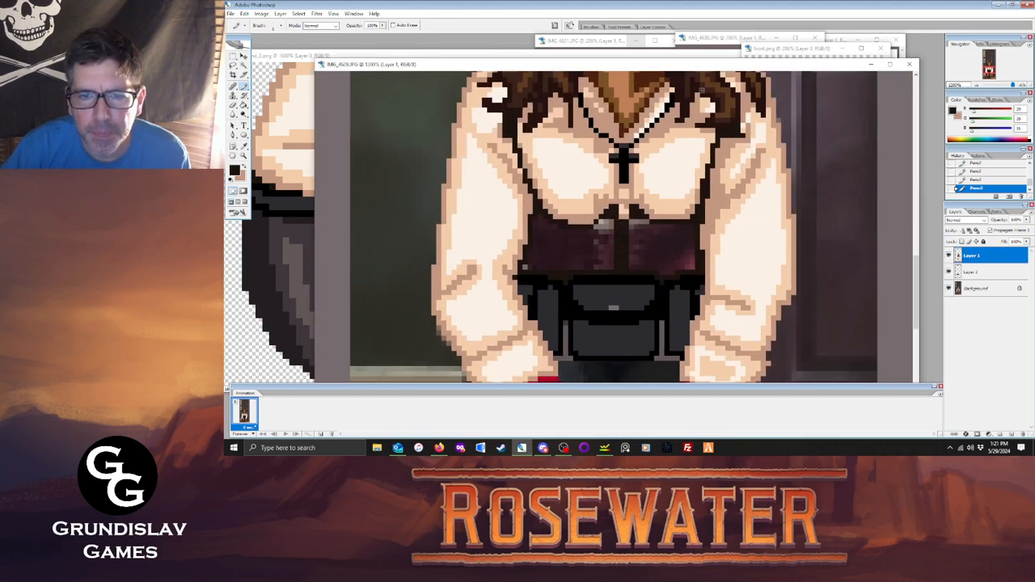
drag(706, 71, 723, 91)
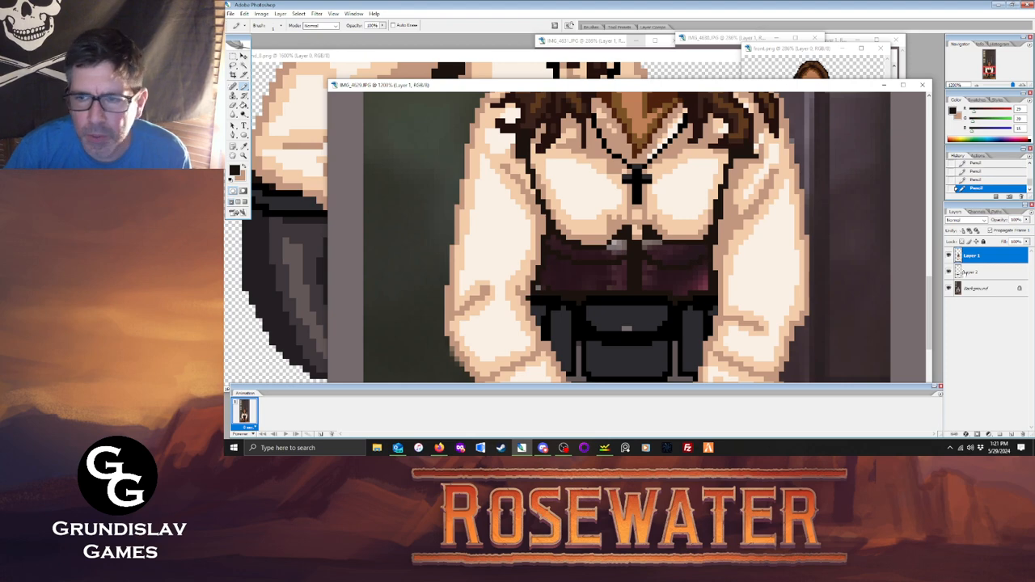
Hide the background photo, undo the stray dot on the sleeve, and erase the leftover pixel inside the vest's lower corner.
click(948, 289)
click(523, 252)
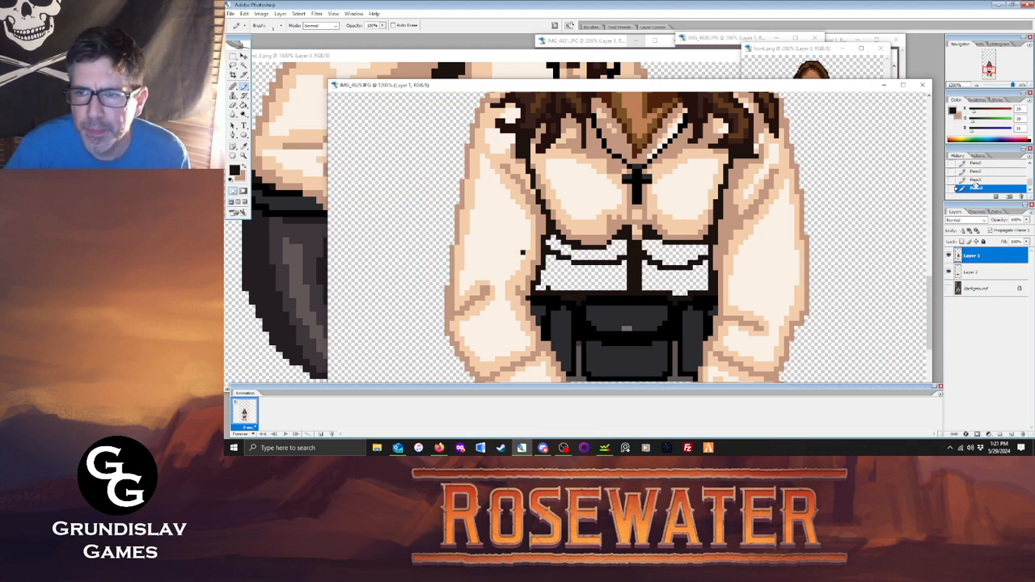
key(ctrl+z)
key(e)
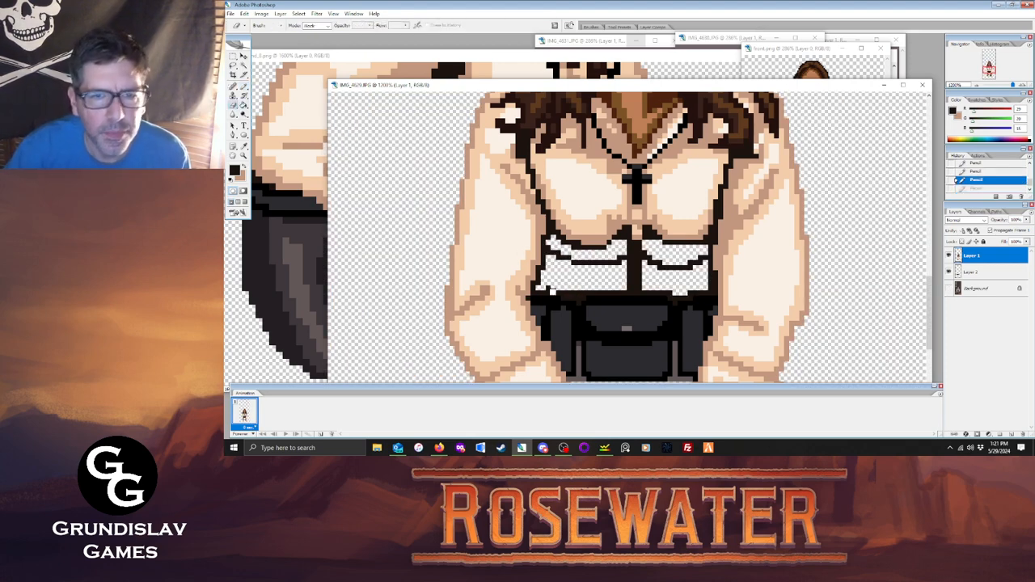
click(548, 288)
Draw a second near-black seam line across each half of the vest and vertical lines alongside its centre strip with the Pencil.
key(b)
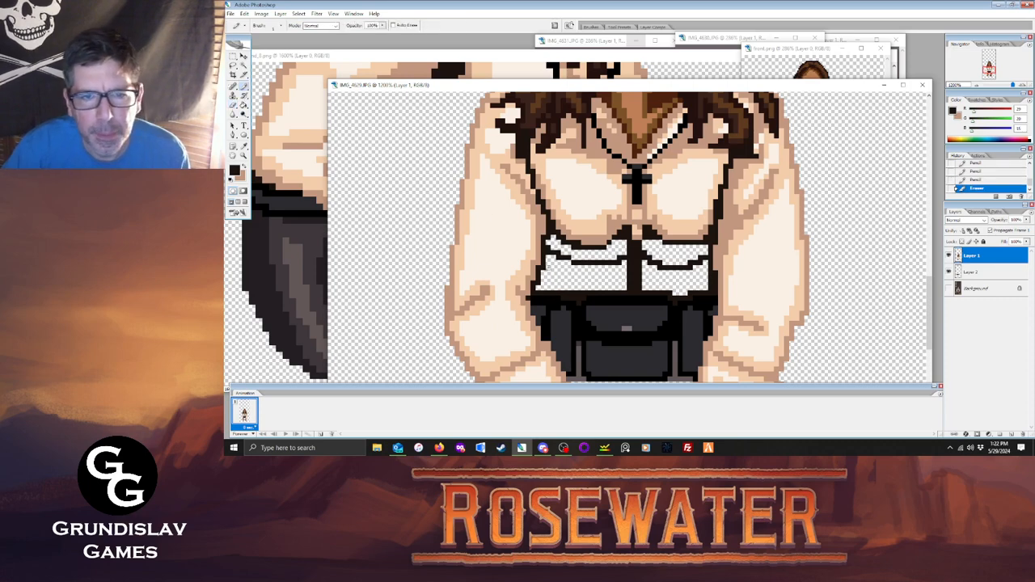
click(550, 265)
drag(557, 267, 623, 273)
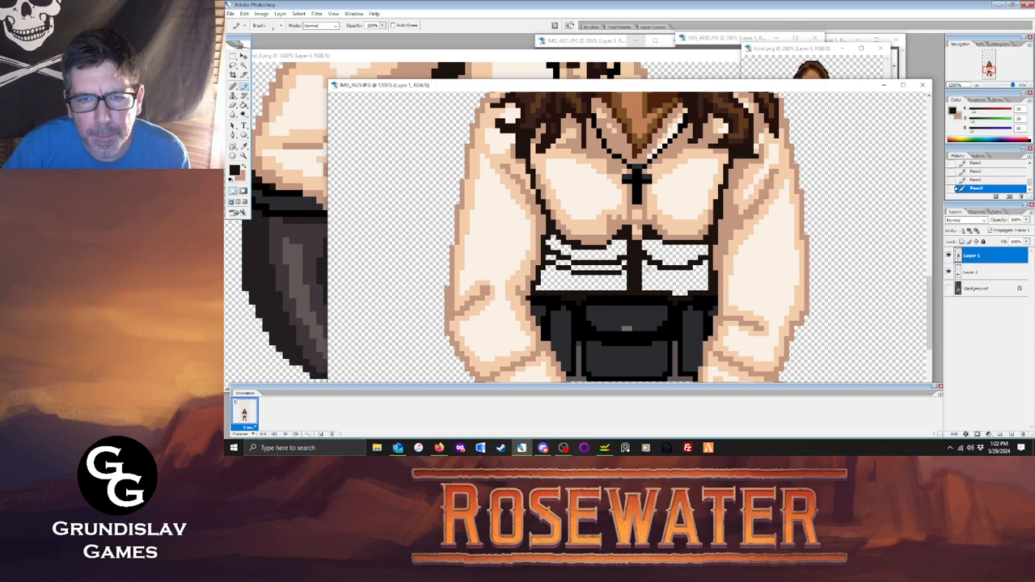
drag(662, 277, 690, 277)
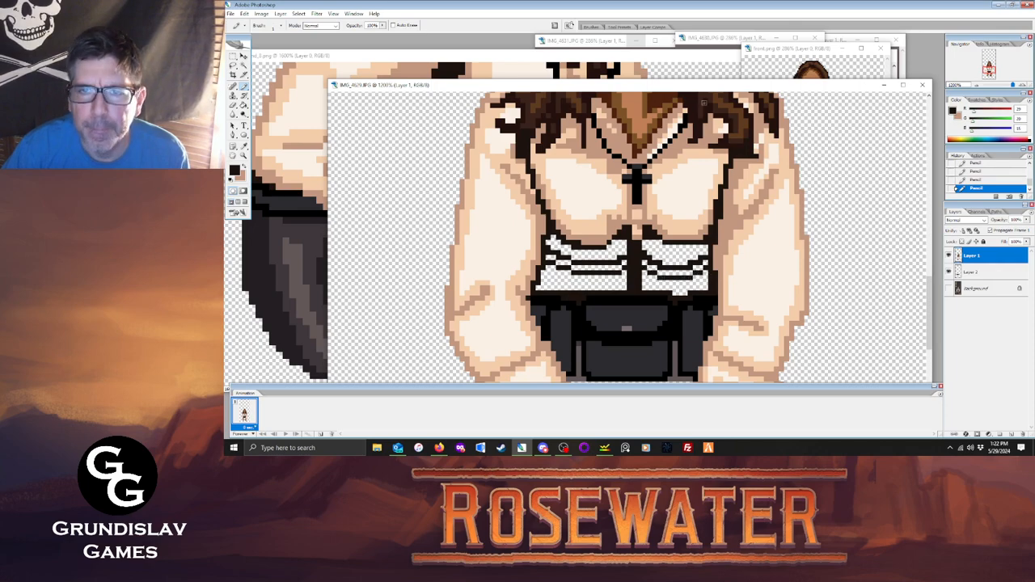
drag(701, 86, 691, 111)
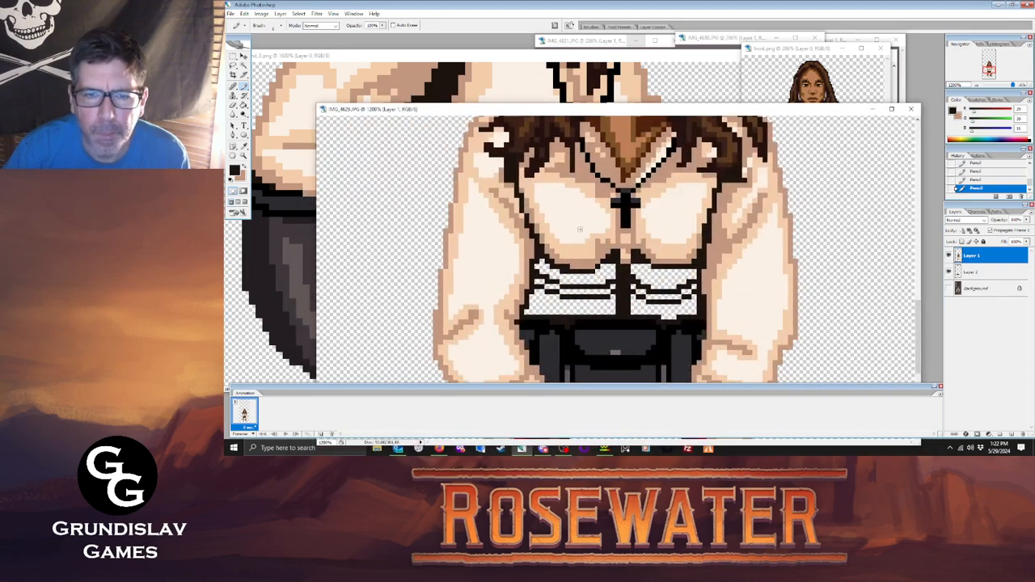
drag(612, 297, 616, 315)
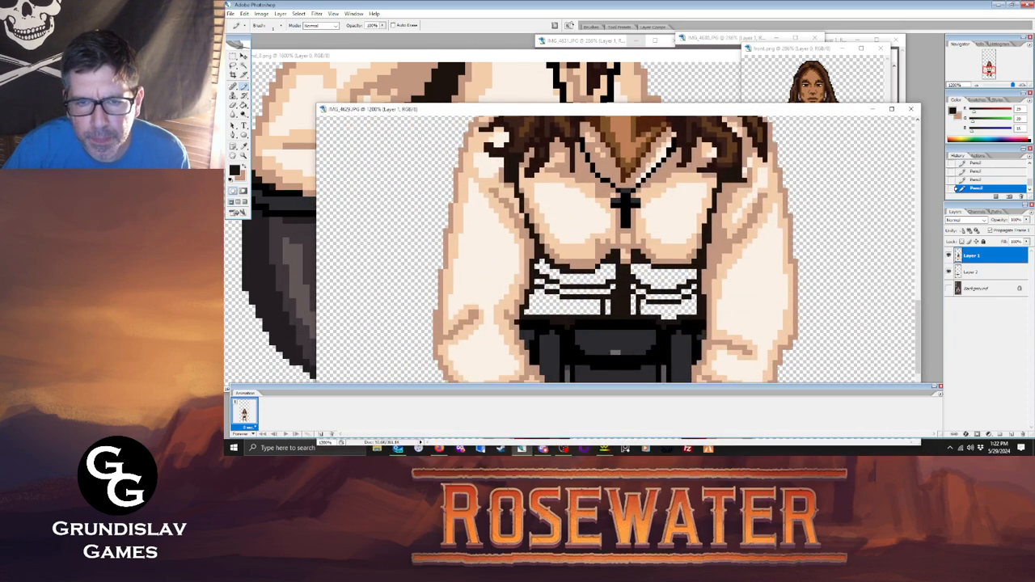
Step back the stray pencil strokes and draw near-black vertical seam lines dividing the lower panel of each vest half.
click(964, 179)
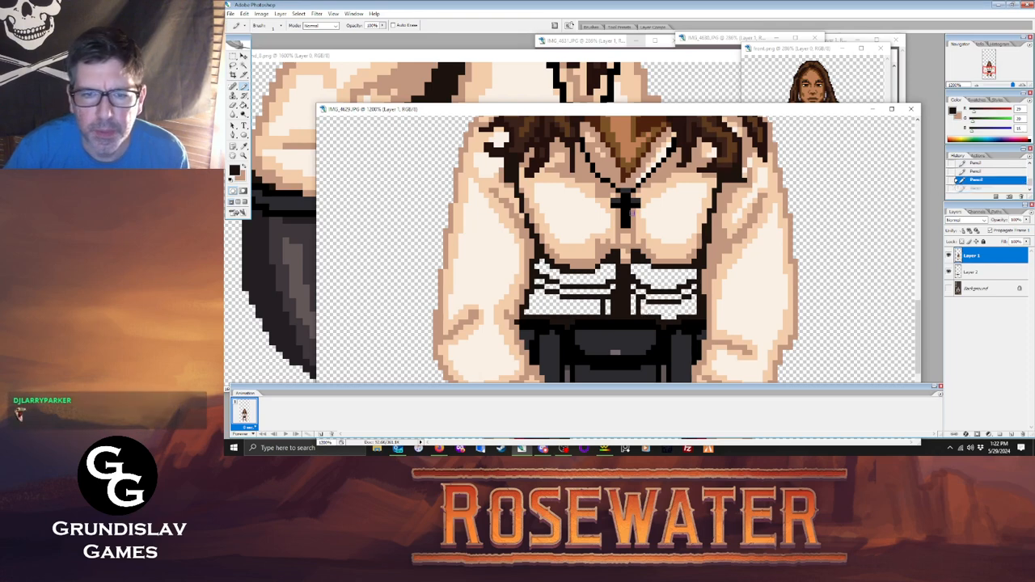
click(649, 310)
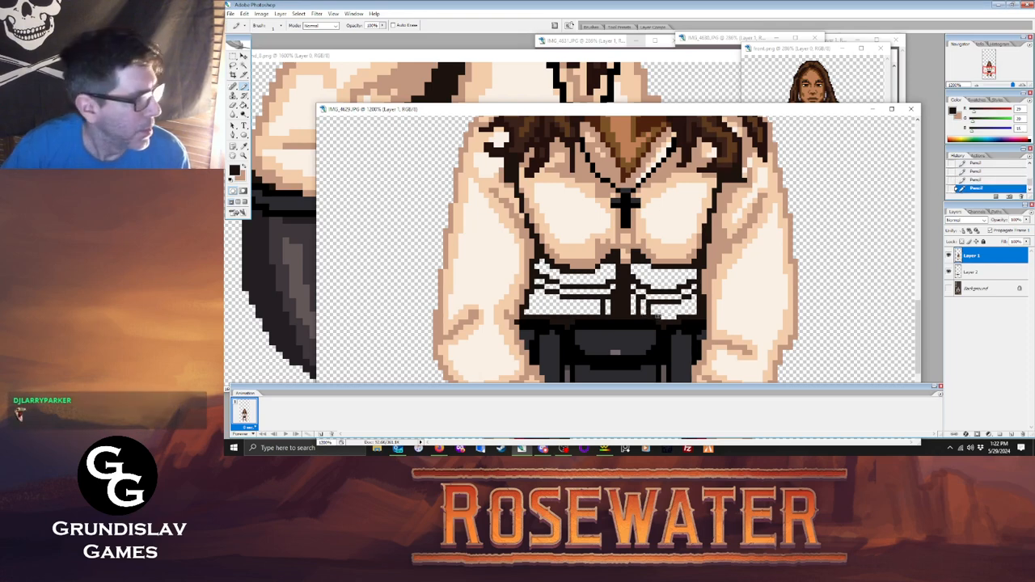
mouse_move(704, 115)
mouse_down()
mouse_move(676, 285)
mouse_move(702, 120)
mouse_up()
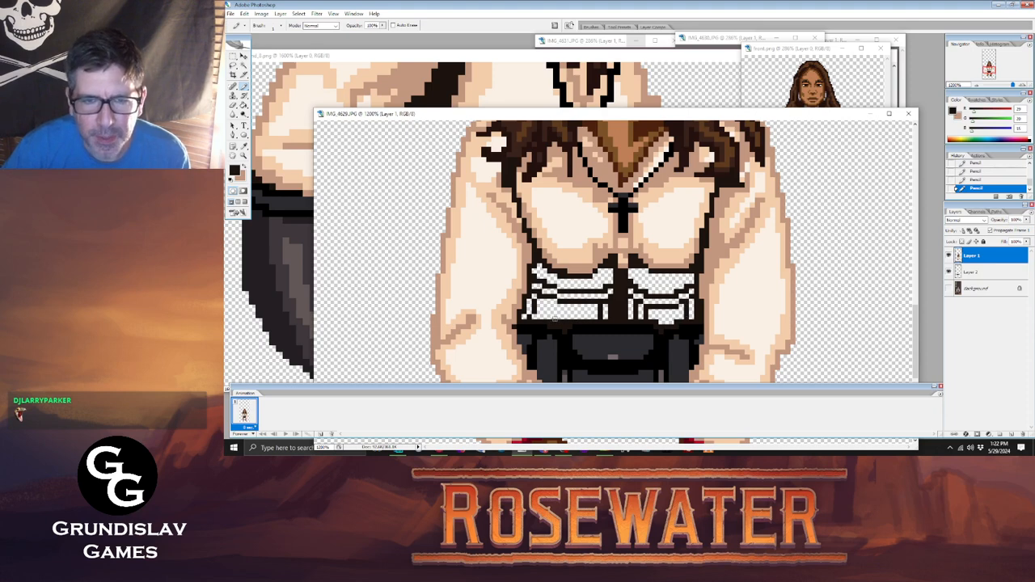
drag(555, 319, 554, 301)
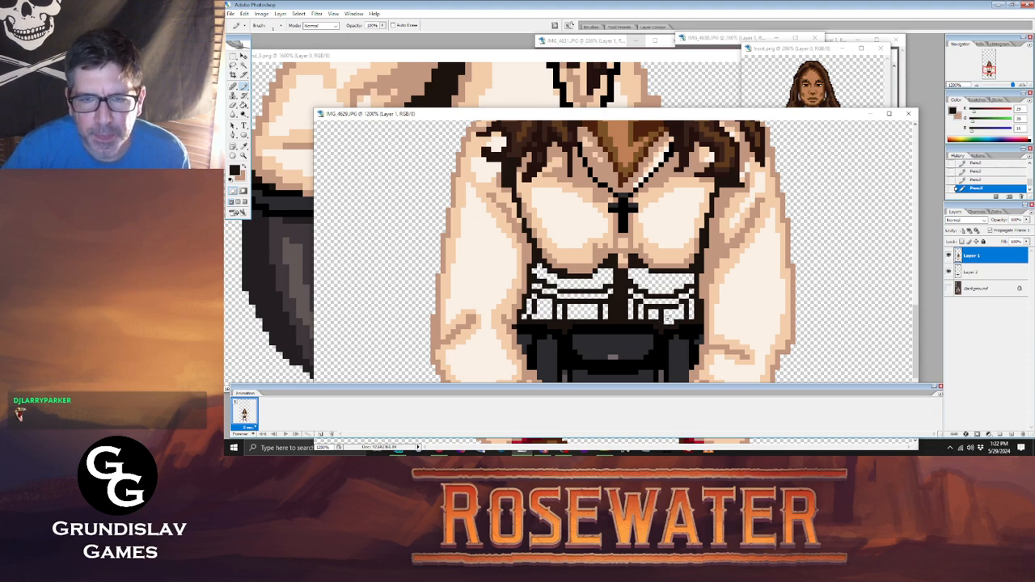
click(974, 181)
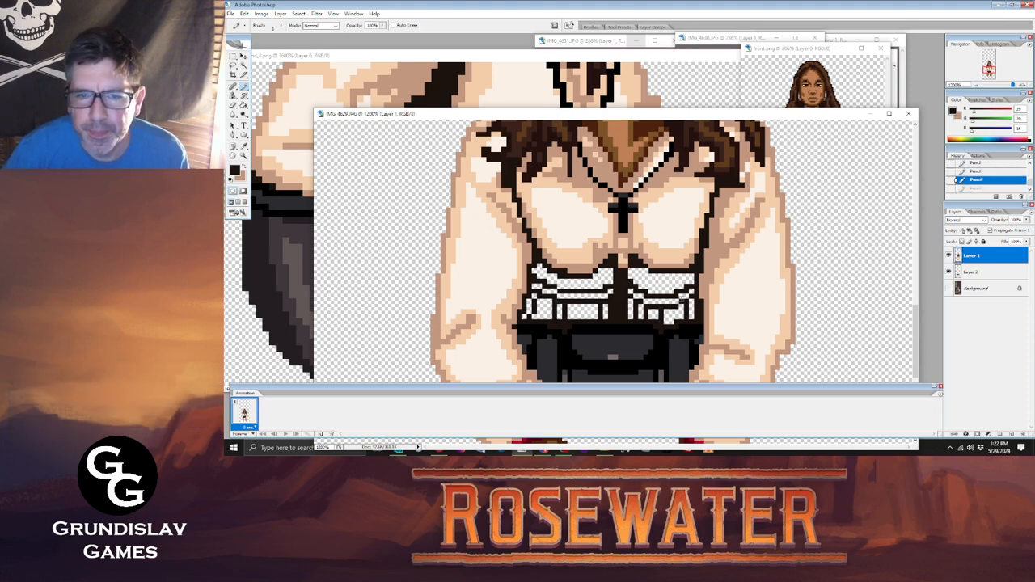
drag(670, 321, 671, 311)
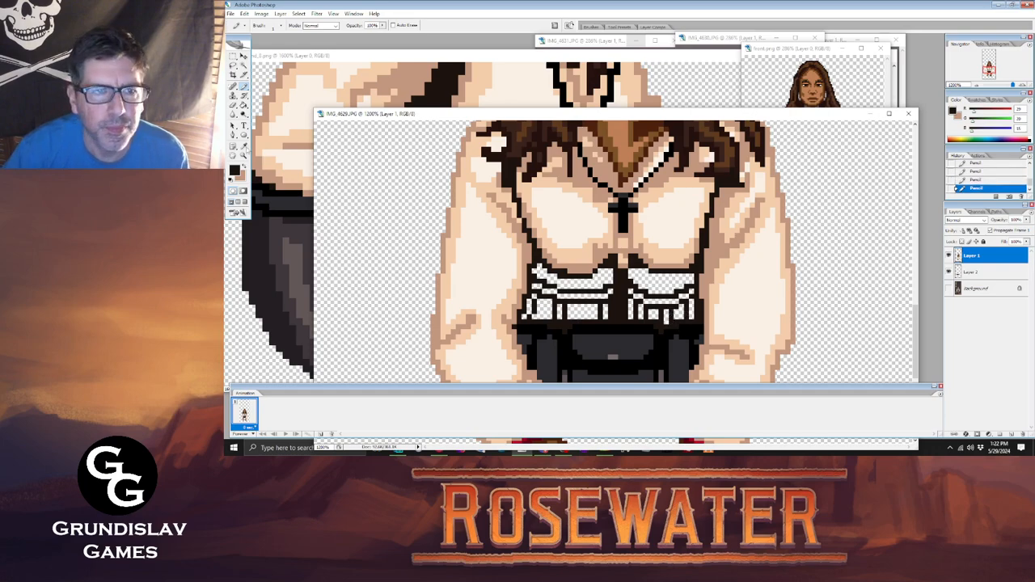
Sample the lighter olive-brown from the vest in front.png and fill the narrow trim strips between the vest seams with the Paint Bucket.
click(245, 147)
drag(735, 116, 743, 192)
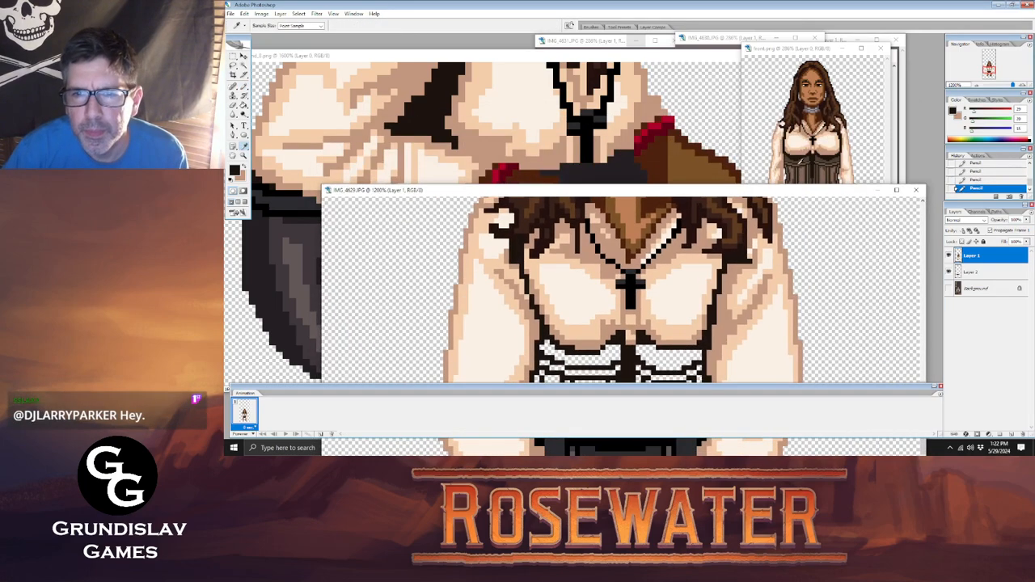
click(797, 165)
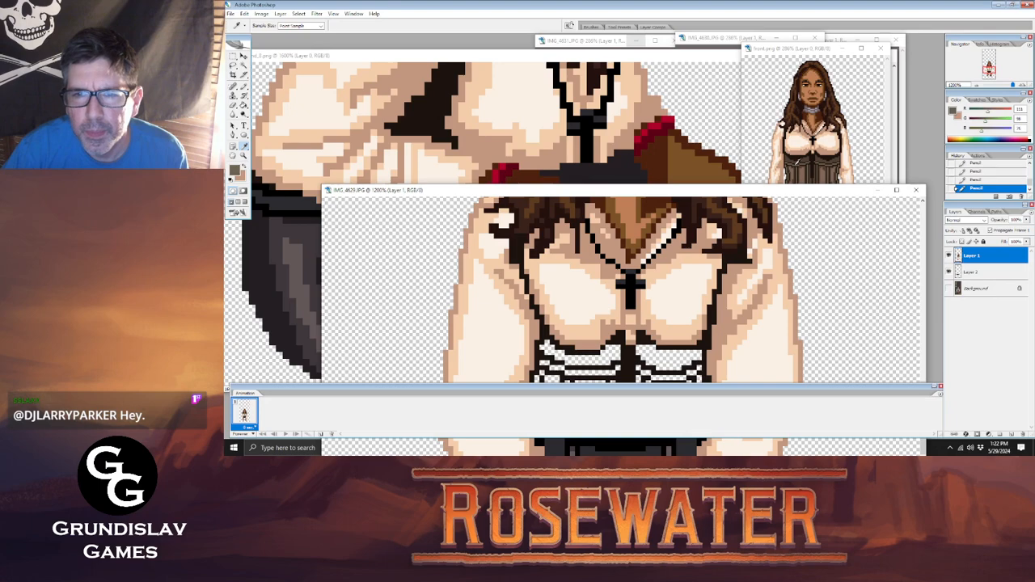
key(g)
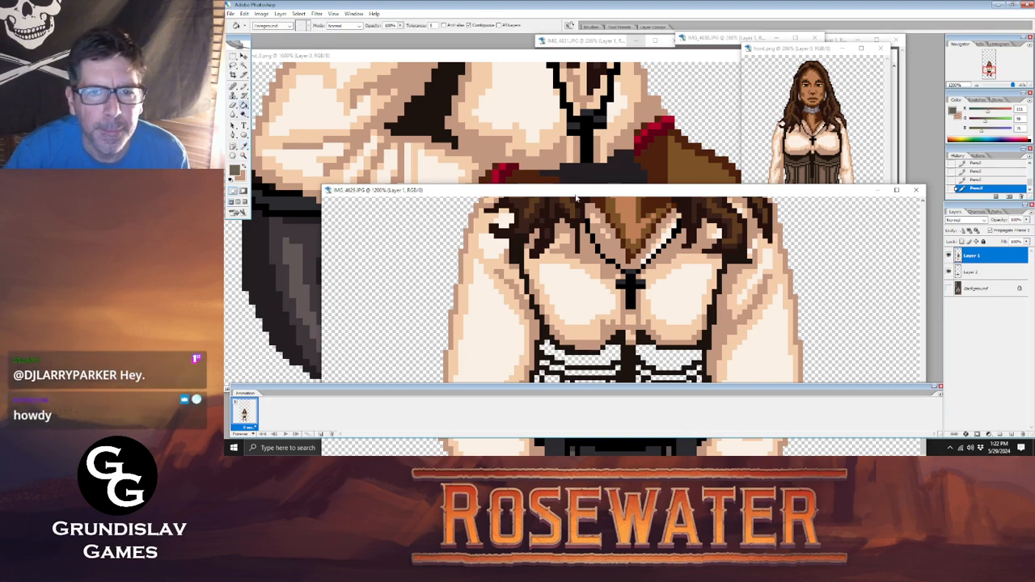
drag(577, 196, 553, 95)
click(511, 279)
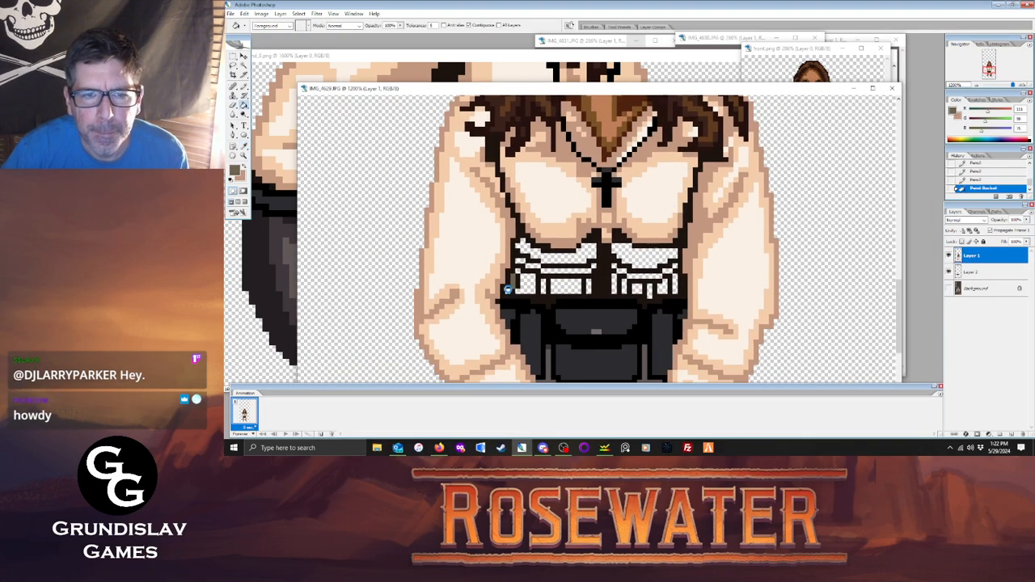
click(508, 289)
click(541, 285)
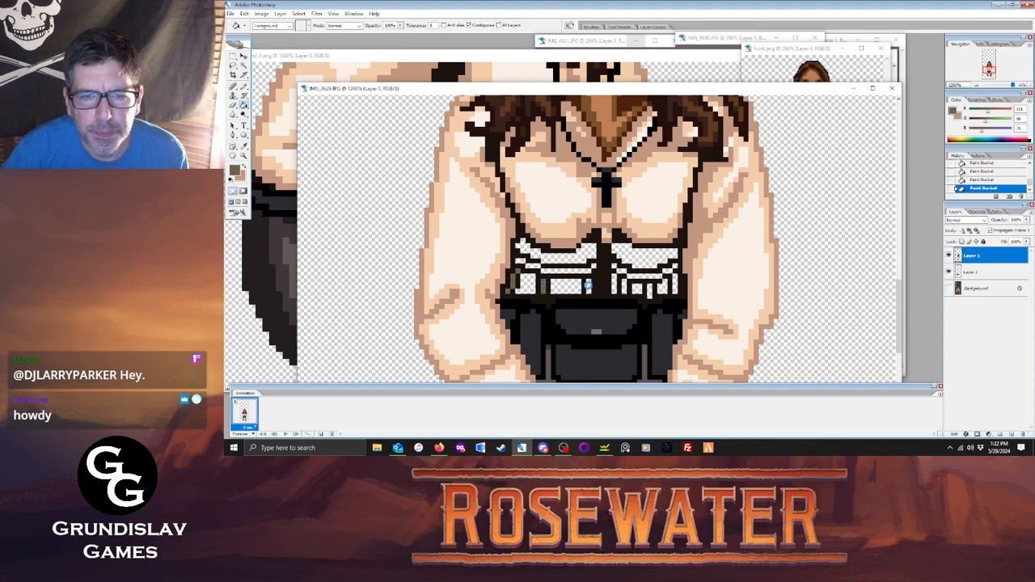
click(570, 270)
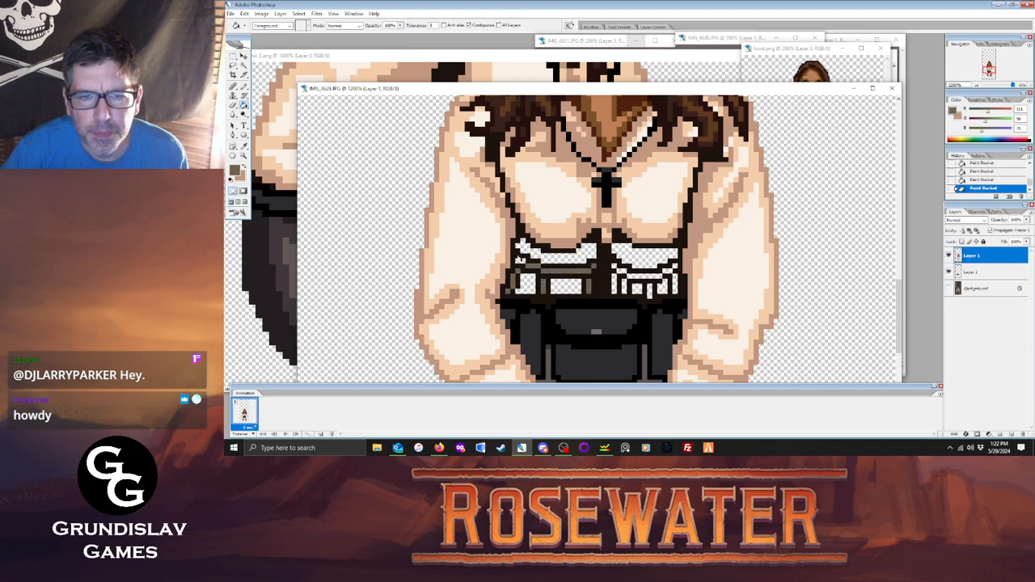
click(524, 259)
click(620, 270)
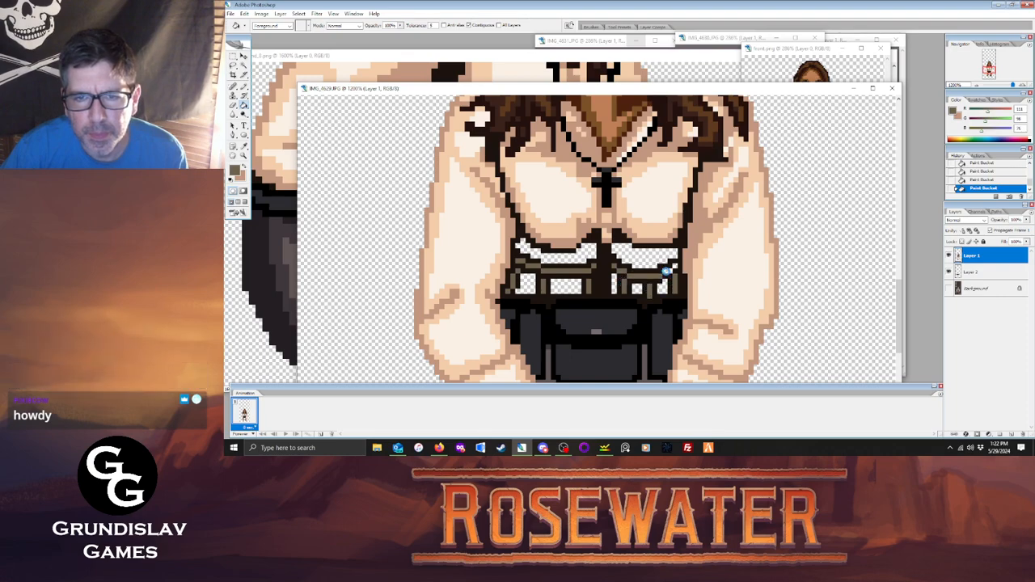
Sample the vest's darker brown and fill the remaining empty panels on both vest halves with the Paint Bucket.
key(i)
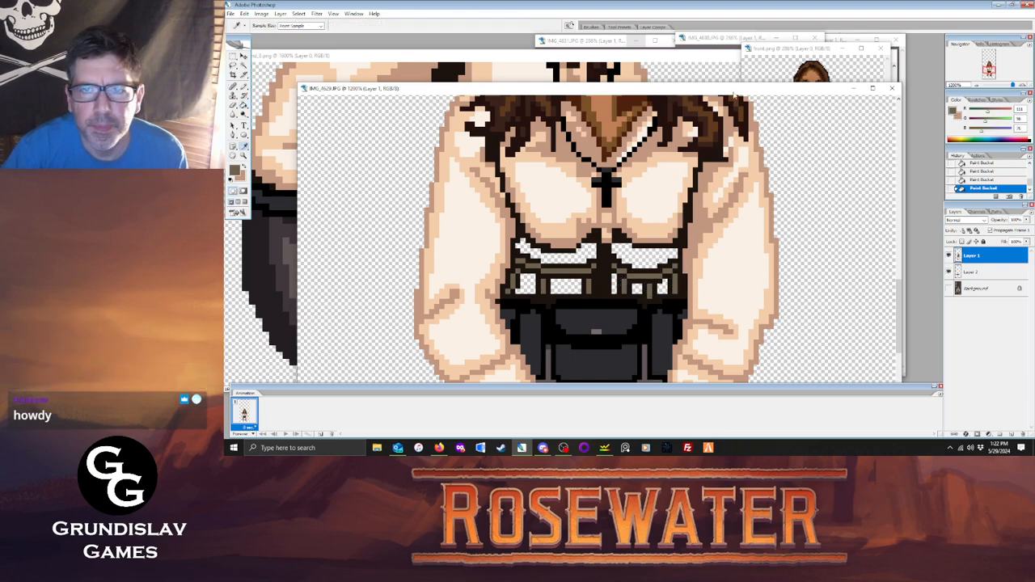
mouse_move(356, 88)
mouse_down()
mouse_move(345, 215)
mouse_move(357, 46)
mouse_up()
key(g)
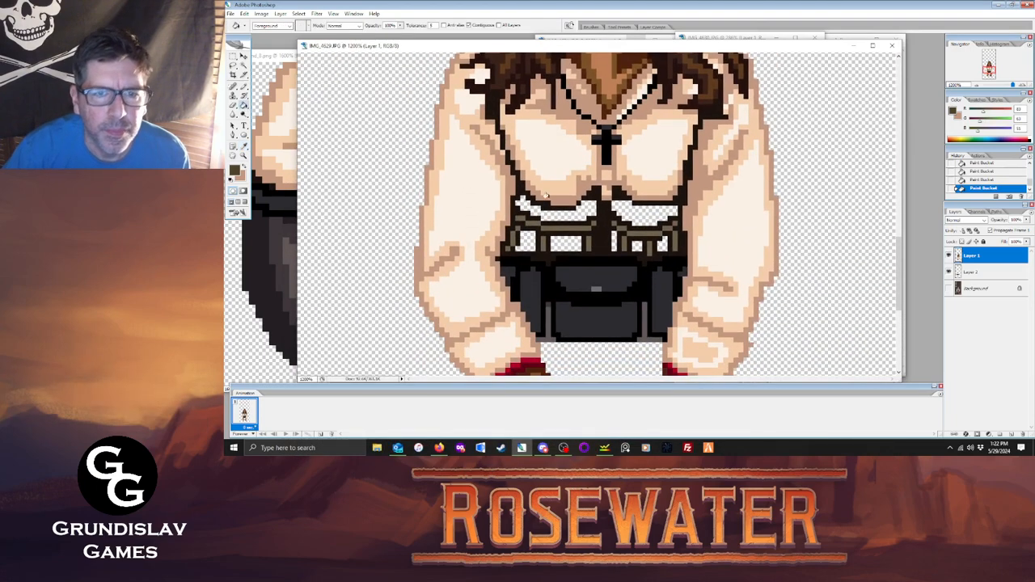
click(558, 208)
click(525, 241)
click(566, 242)
click(624, 217)
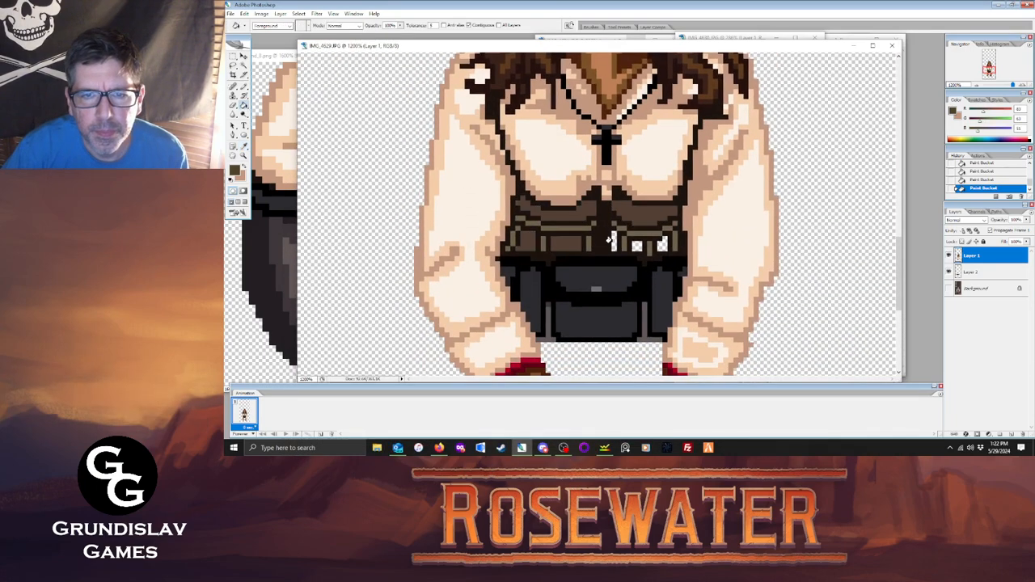
click(609, 240)
click(632, 244)
click(660, 245)
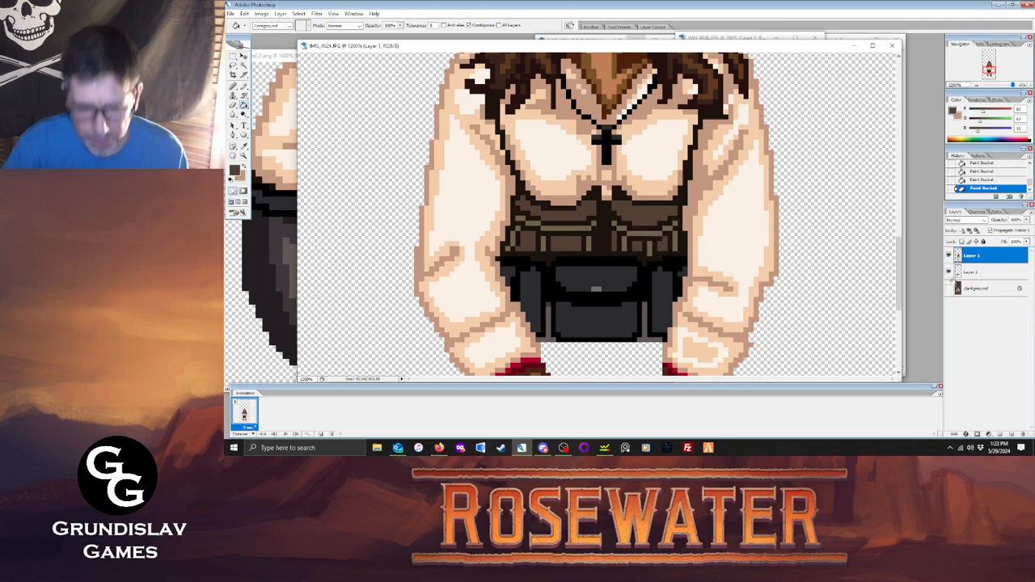
Merge Layer 1 down into Layer 2 and show the background photo behind the hands and legs at 1600% zoom.
key(ctrl+e)
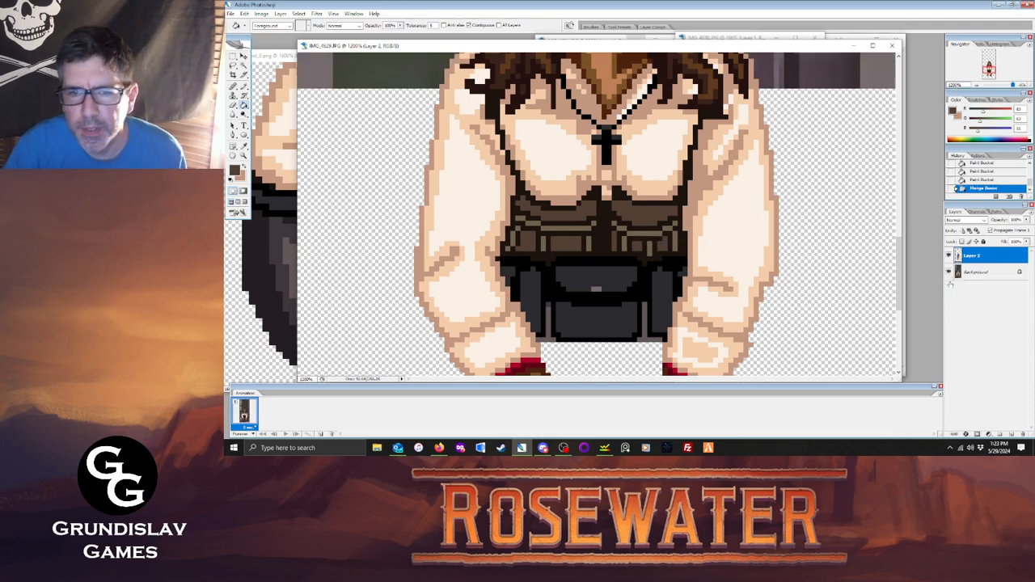
key(z)
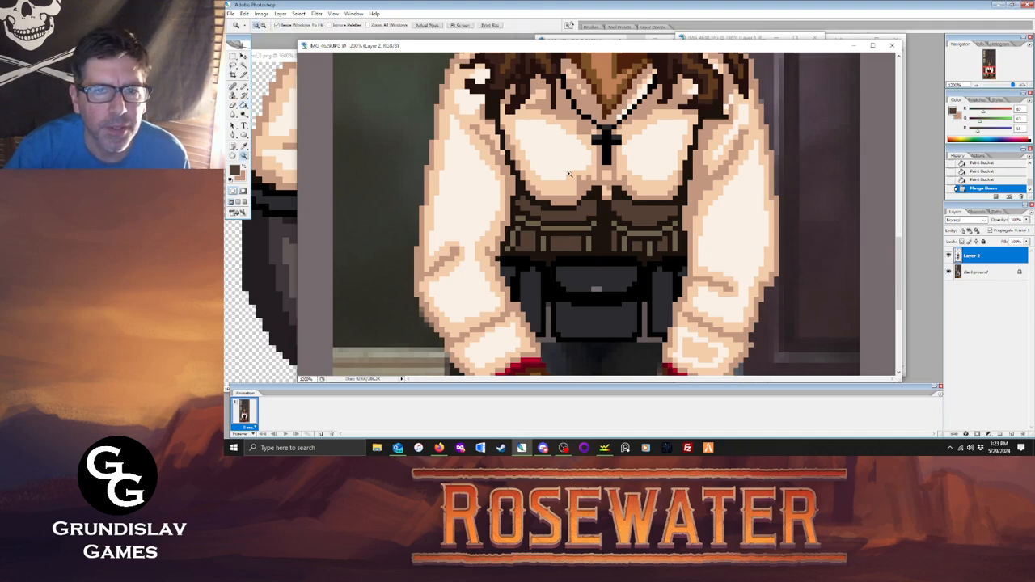
right_click(564, 211)
click(562, 233)
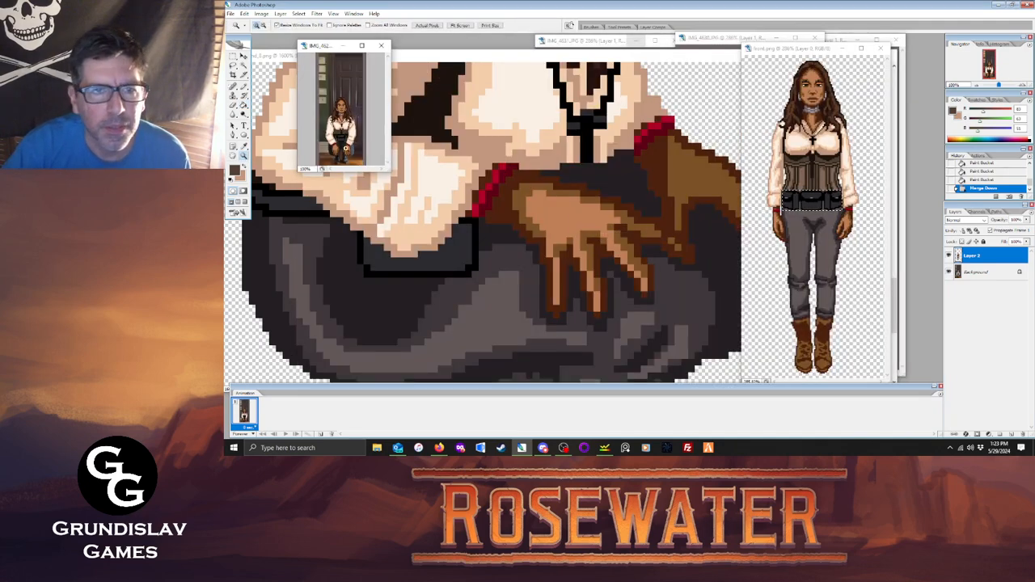
drag(346, 149, 365, 169)
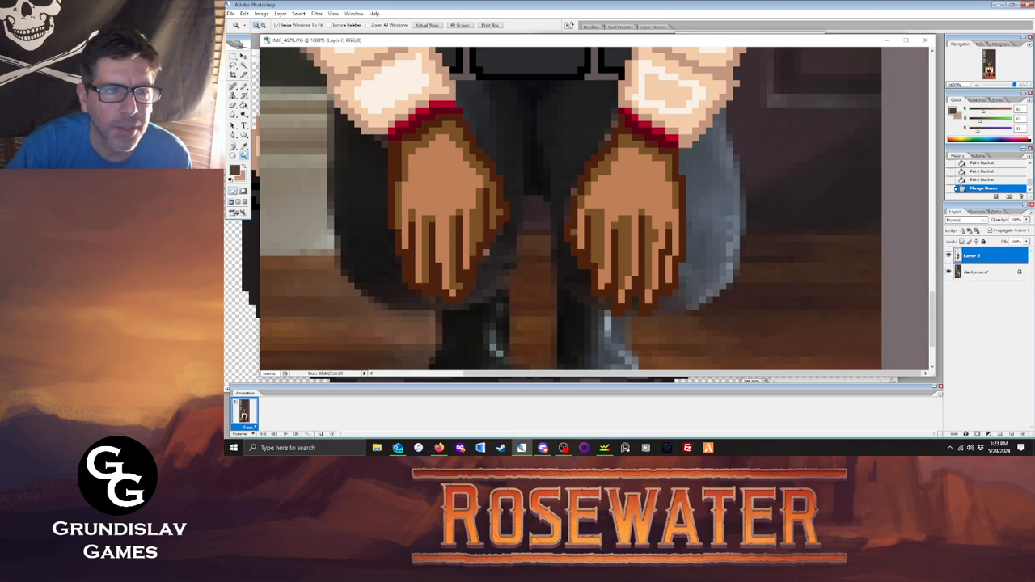
Sample the dark trouser colour from front.png and outline the crotch and both bent legs over the photo with the Pencil.
key(i)
drag(570, 45, 643, 295)
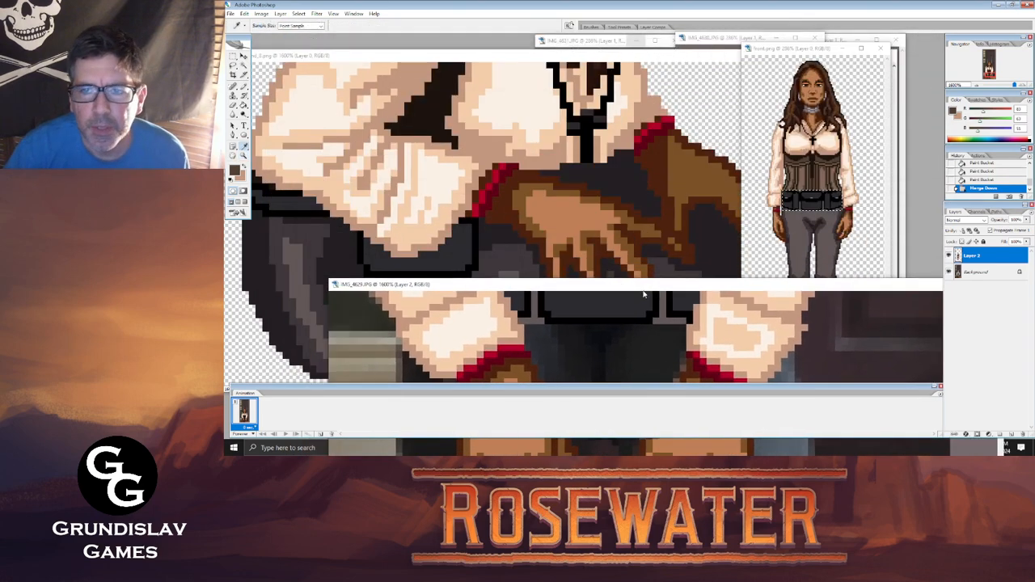
click(783, 263)
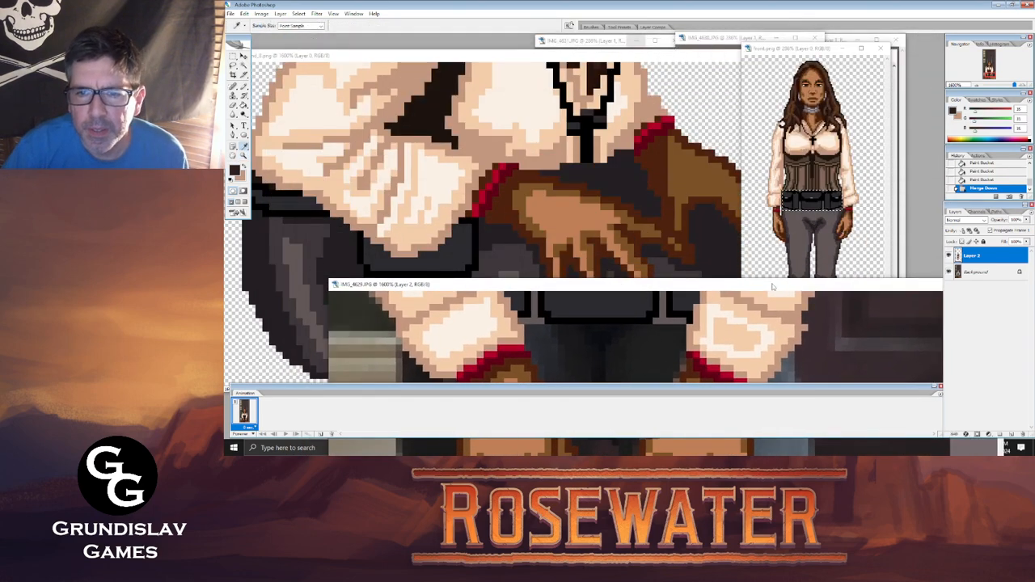
drag(773, 287, 732, 23)
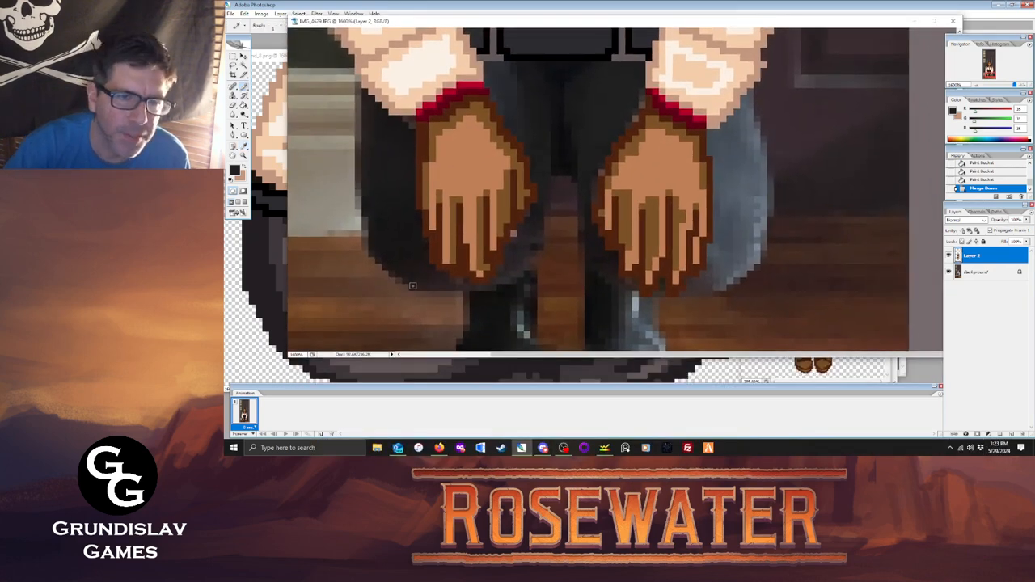
mouse_move(412, 288)
mouse_down()
mouse_move(371, 239)
mouse_move(358, 82)
mouse_up()
click(358, 81)
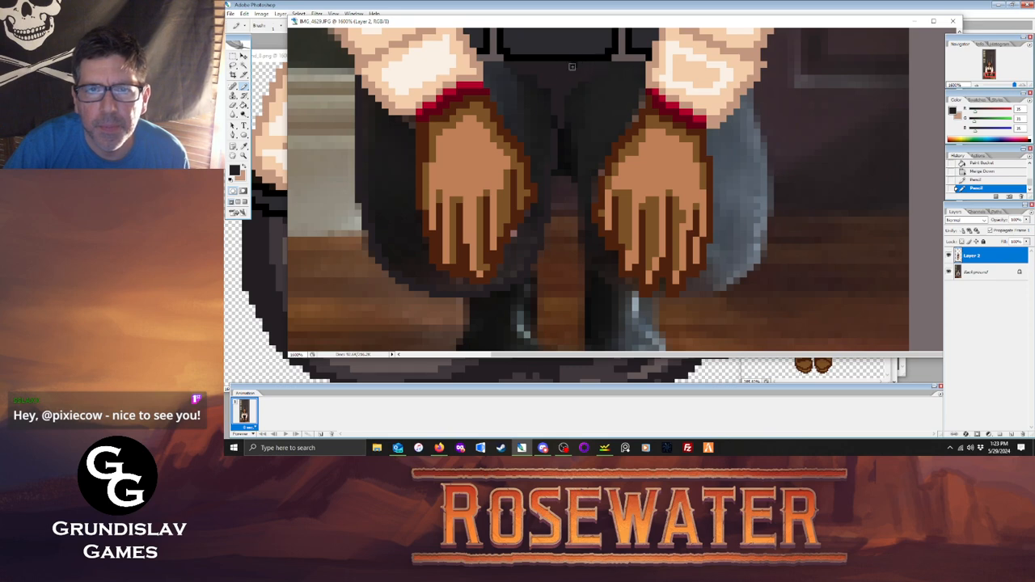
click(552, 46)
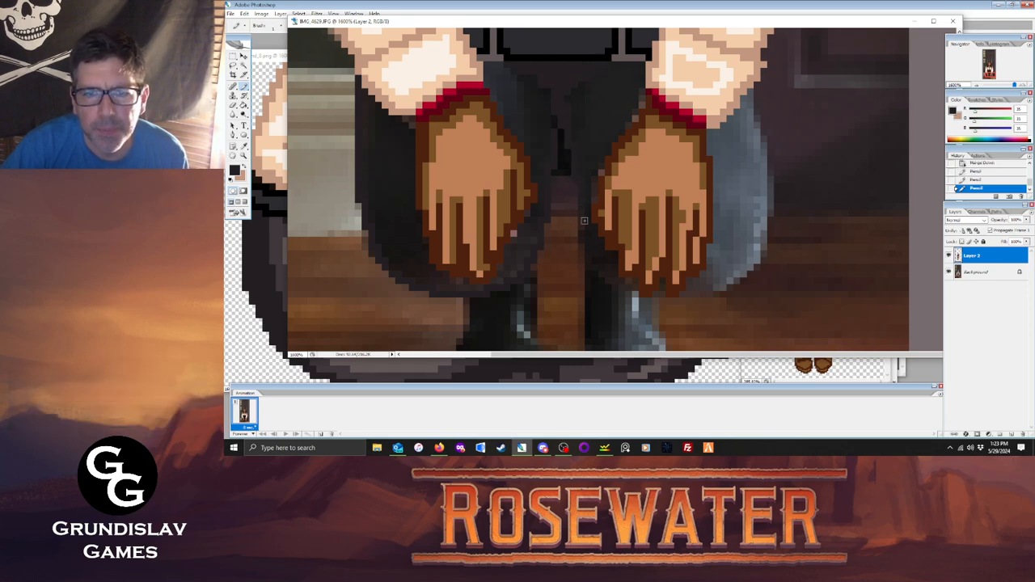
click(631, 296)
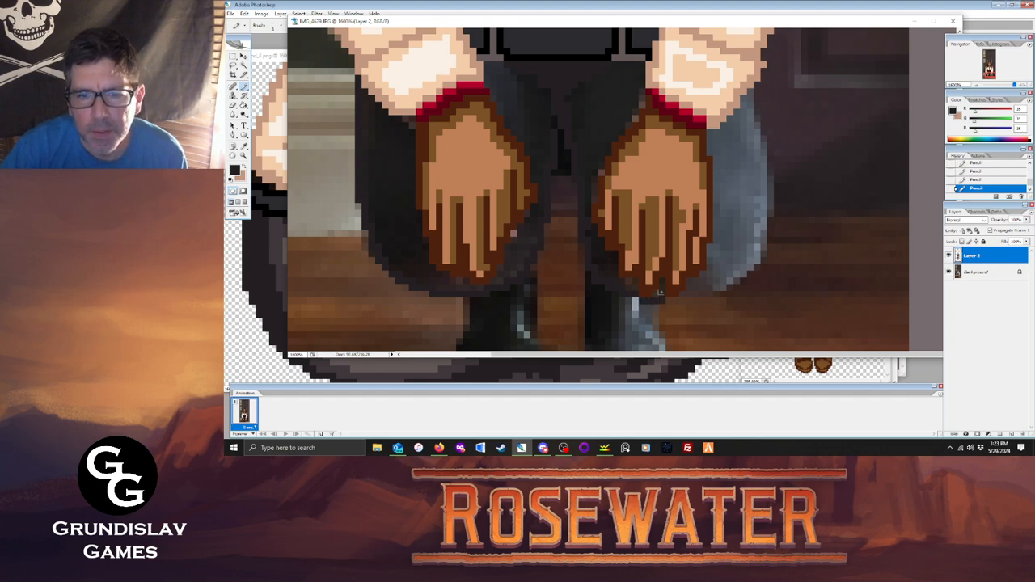
mouse_move(657, 293)
mouse_down()
mouse_move(706, 296)
mouse_move(750, 266)
mouse_move(766, 213)
mouse_move(751, 96)
mouse_up()
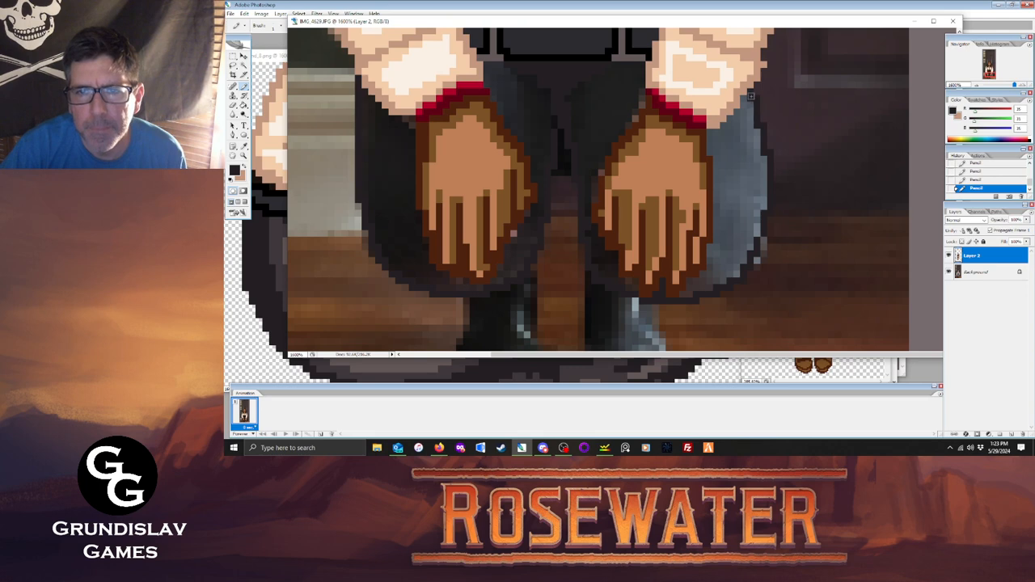
Hide the background photo and draw a dark trouser-coloured edge under the sleeve cuffs and around both hands with the Pencil.
click(950, 274)
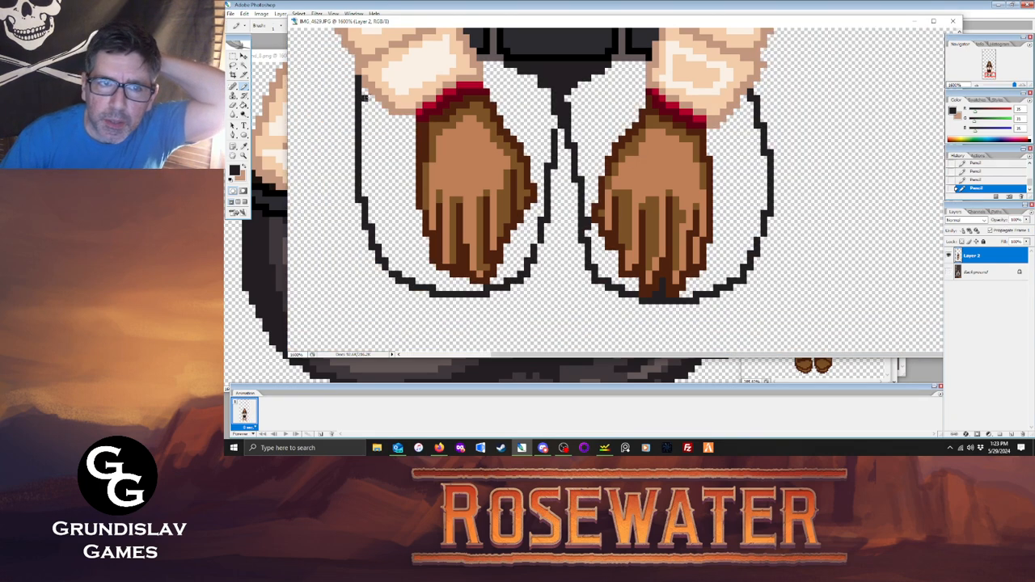
drag(364, 93, 415, 119)
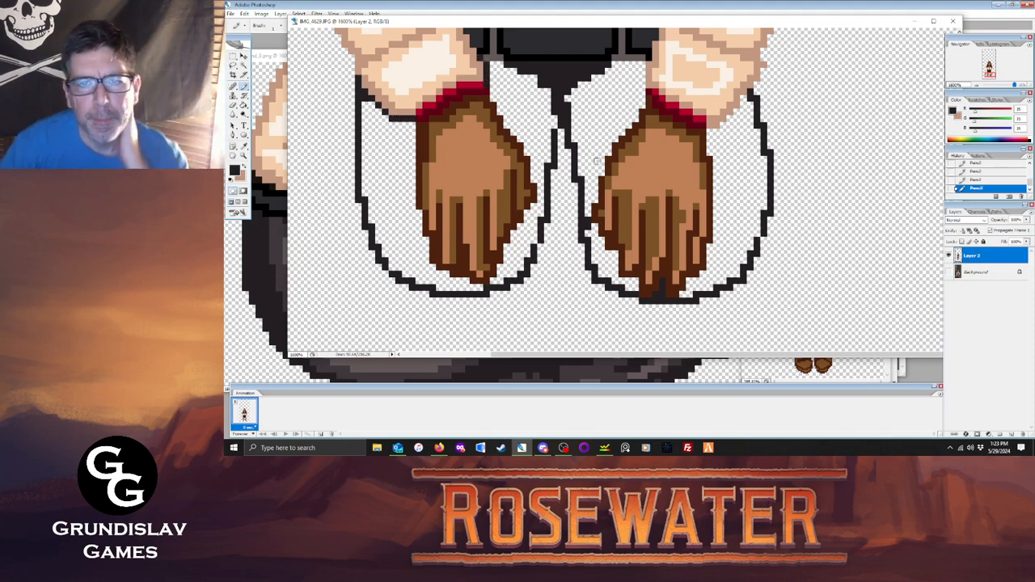
drag(622, 282, 615, 260)
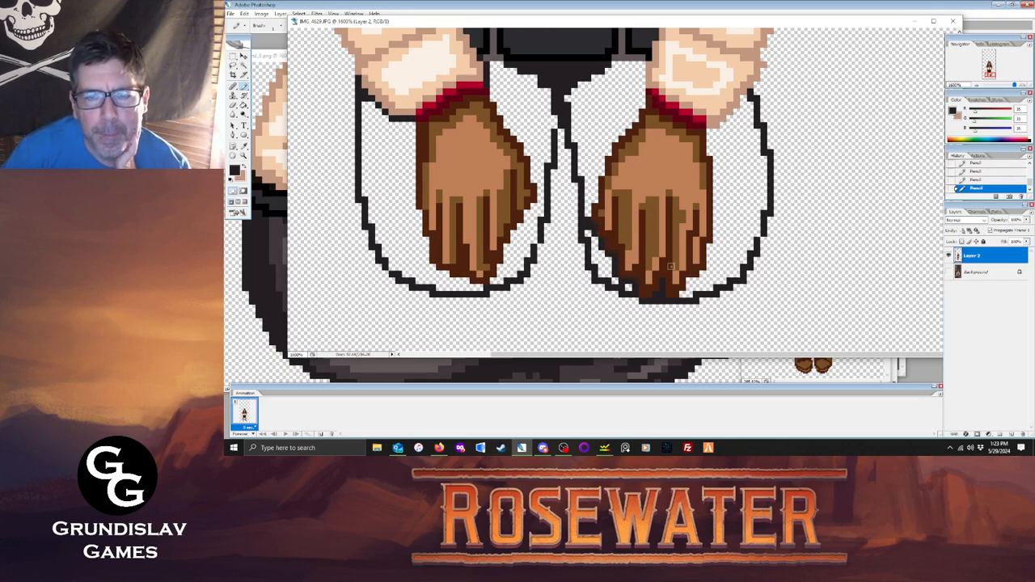
mouse_move(689, 287)
mouse_down()
mouse_move(715, 247)
mouse_move(709, 150)
mouse_move(742, 100)
mouse_up()
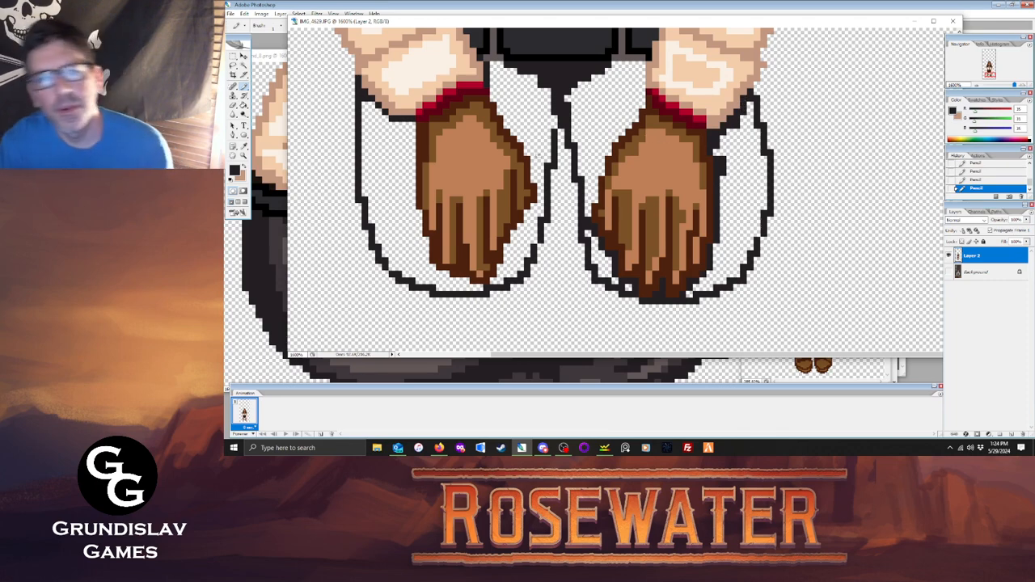
mouse_move(411, 123)
mouse_down()
mouse_move(425, 263)
mouse_move(468, 282)
mouse_up()
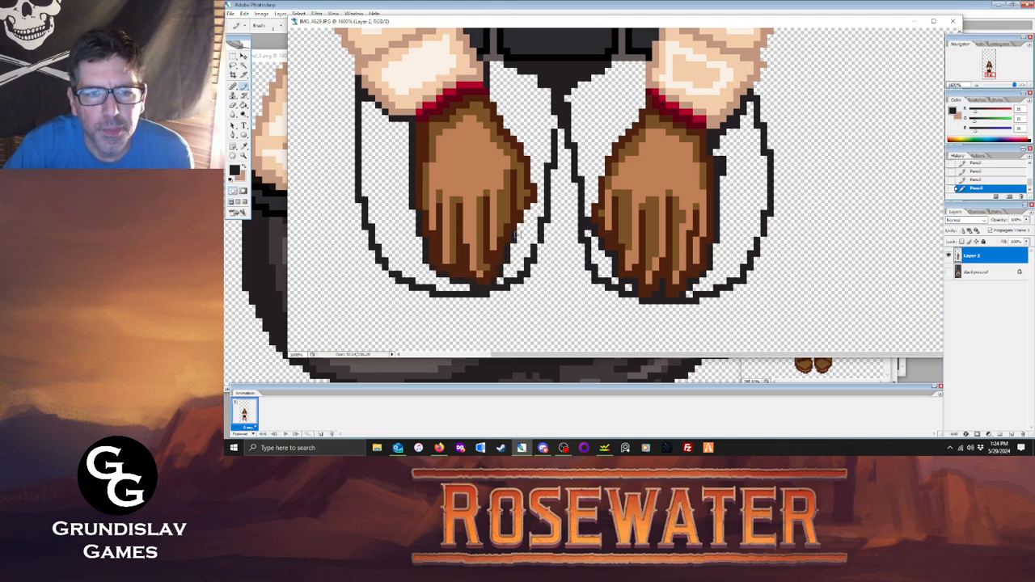
drag(536, 204, 532, 163)
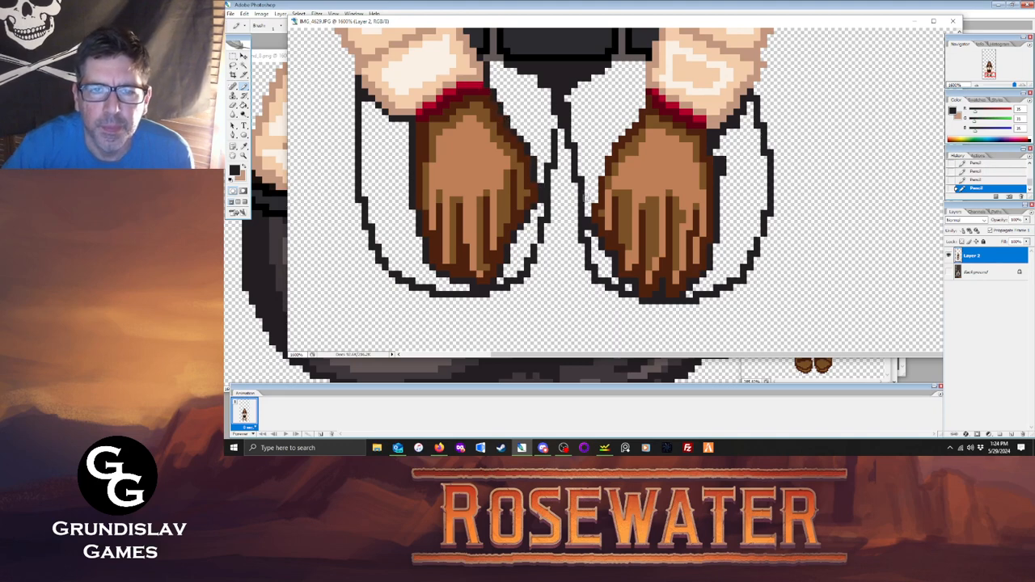
drag(587, 203, 595, 185)
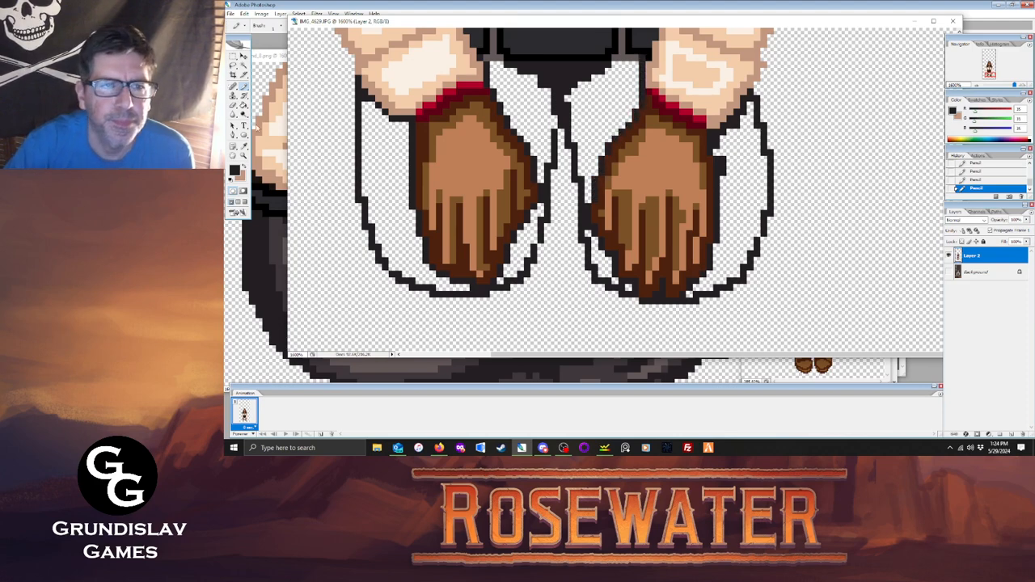
Sample the dark grey beside the belt pouch and fill the thighs and outer trouser legs with the Paint Bucket.
key(i)
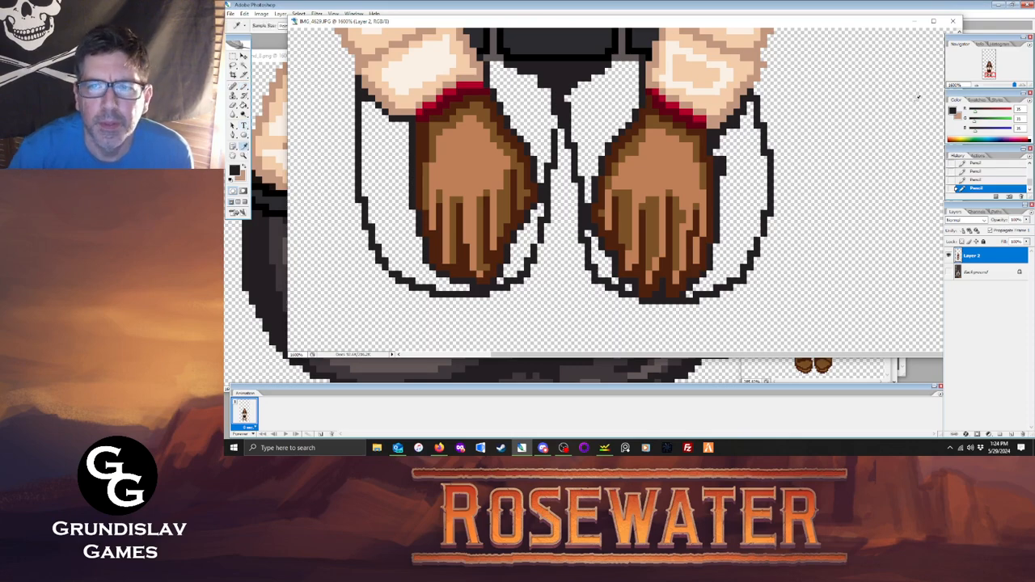
drag(737, 25, 701, 41)
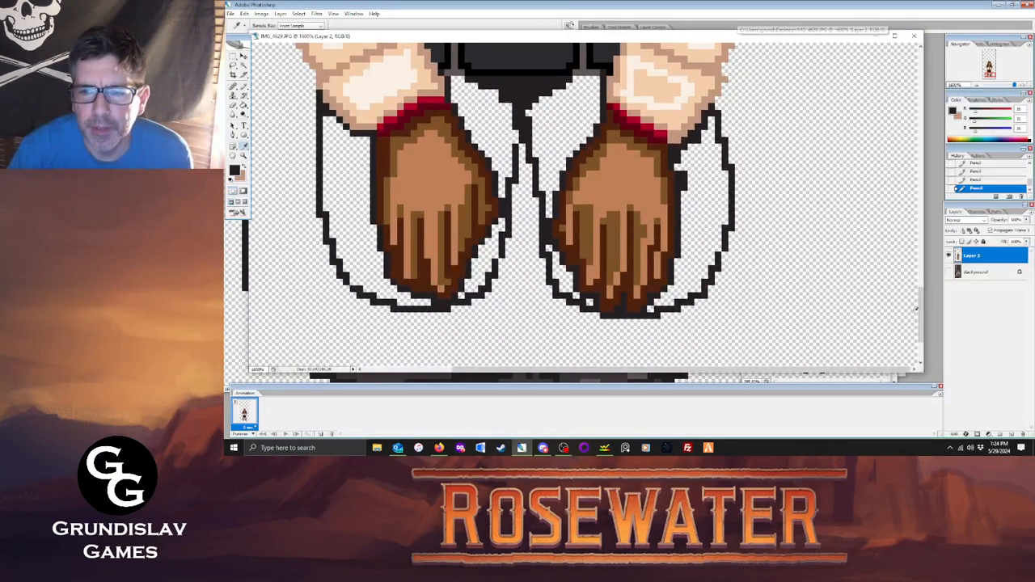
scroll(920, 308, up, 3)
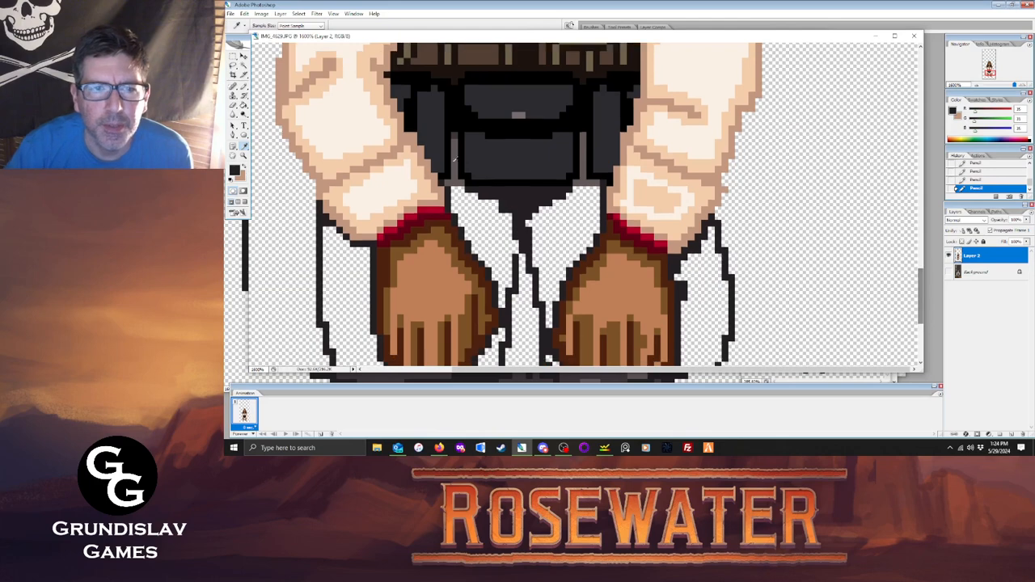
click(455, 132)
click(243, 105)
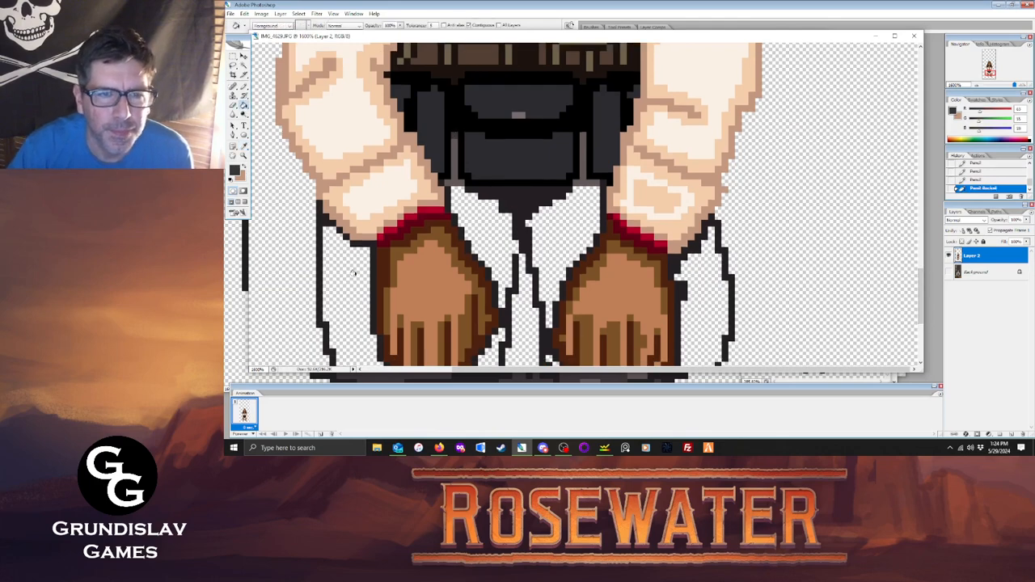
click(347, 308)
click(500, 232)
click(566, 243)
click(699, 301)
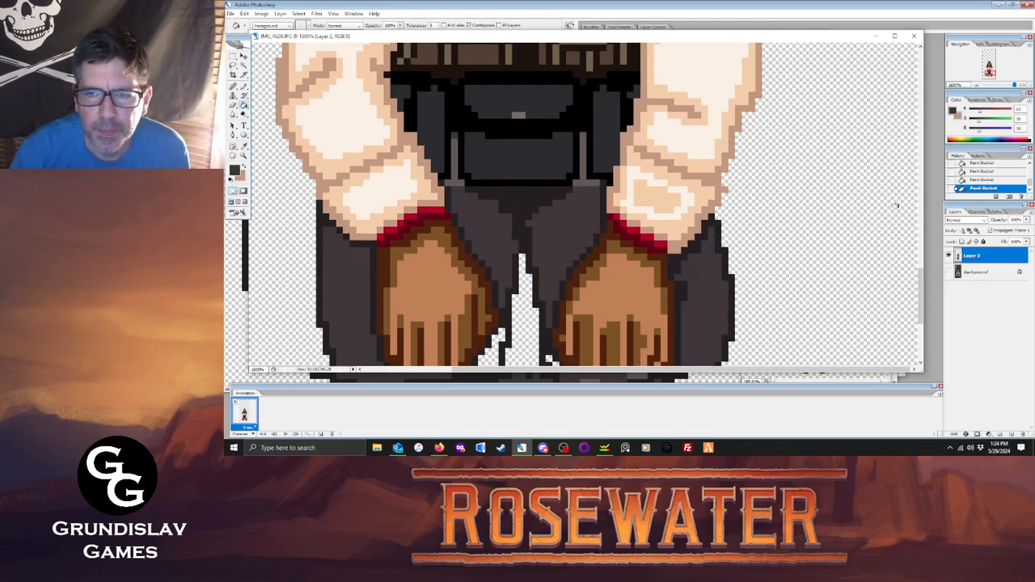
Fill the small gaps between the fingers and the lower inner trouser outlines with the same dark grey.
scroll(914, 291, down, 3)
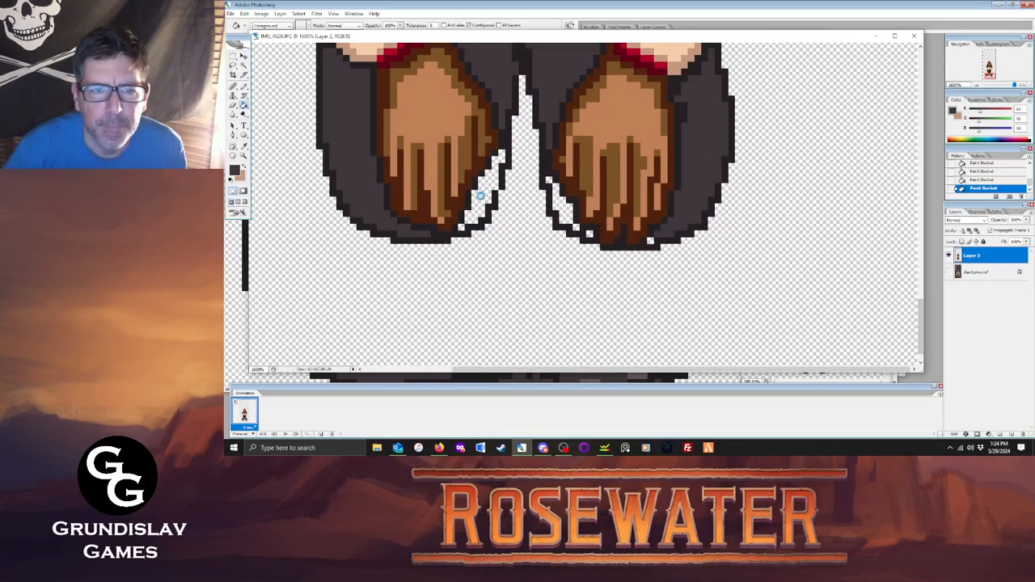
click(558, 204)
click(550, 185)
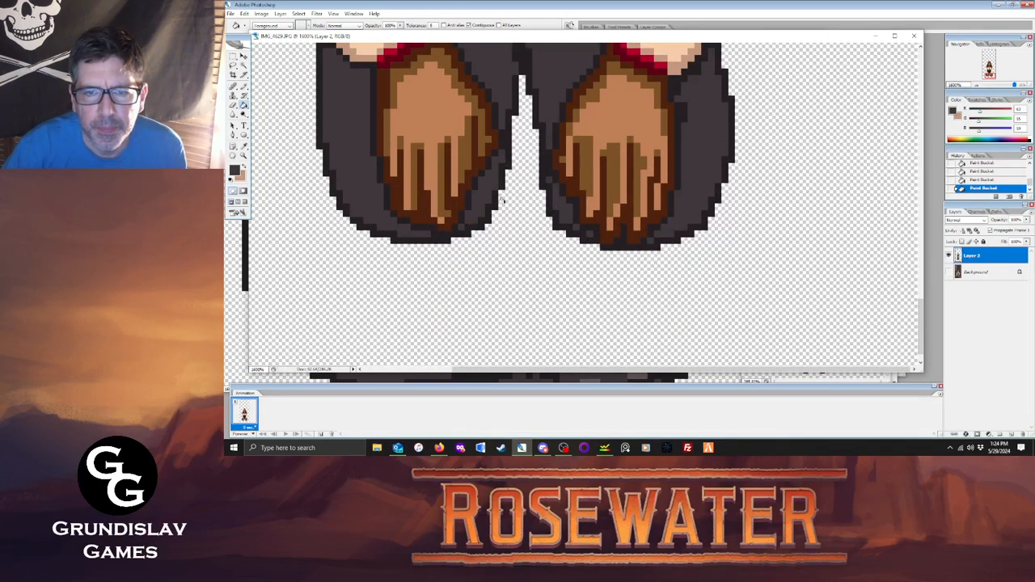
Sample a lighter trouser grey and shade highlights down both inner thighs with the Pencil.
key(i)
scroll(915, 314, up, 5)
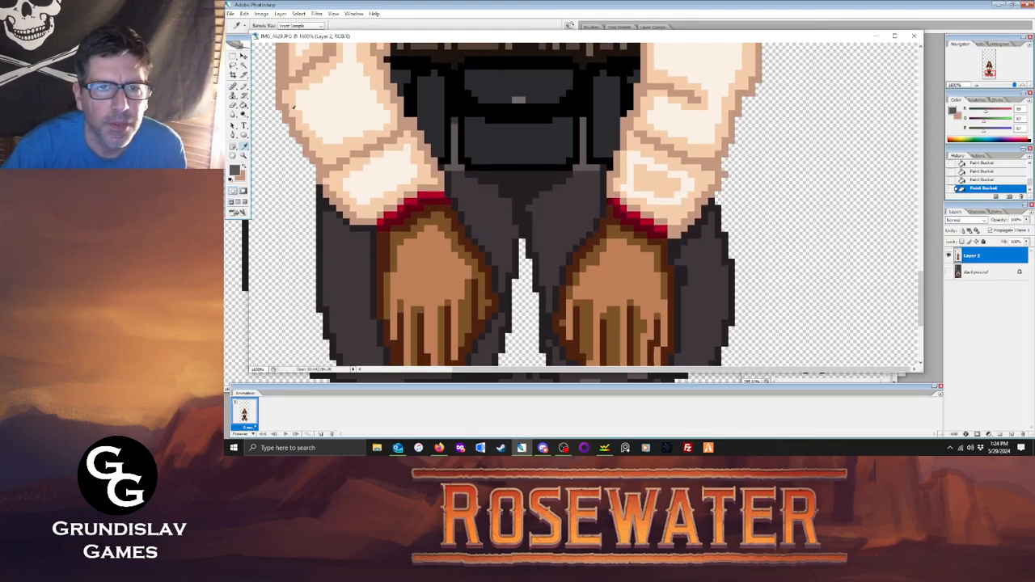
click(245, 87)
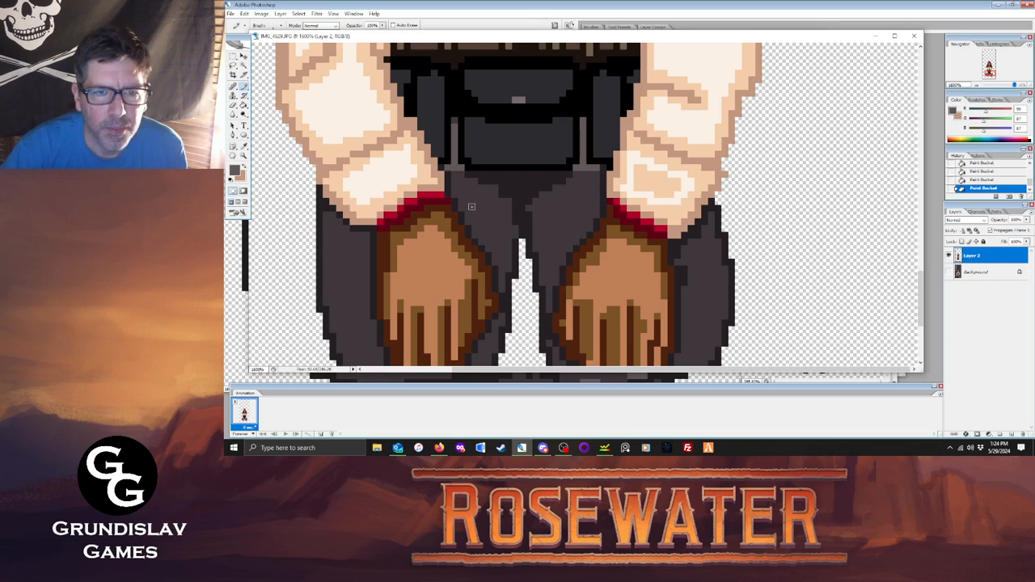
drag(465, 192, 490, 230)
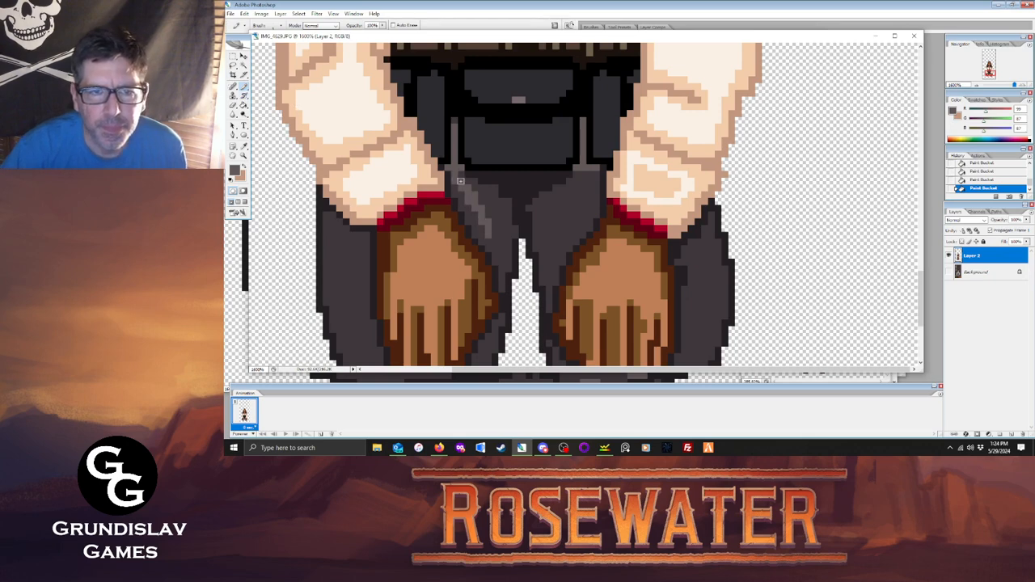
mouse_move(459, 181)
mouse_down()
mouse_move(505, 255)
mouse_move(546, 256)
mouse_move(553, 199)
mouse_move(585, 175)
mouse_move(589, 217)
mouse_move(553, 253)
mouse_move(558, 206)
mouse_move(584, 190)
mouse_move(574, 218)
mouse_move(584, 216)
mouse_up()
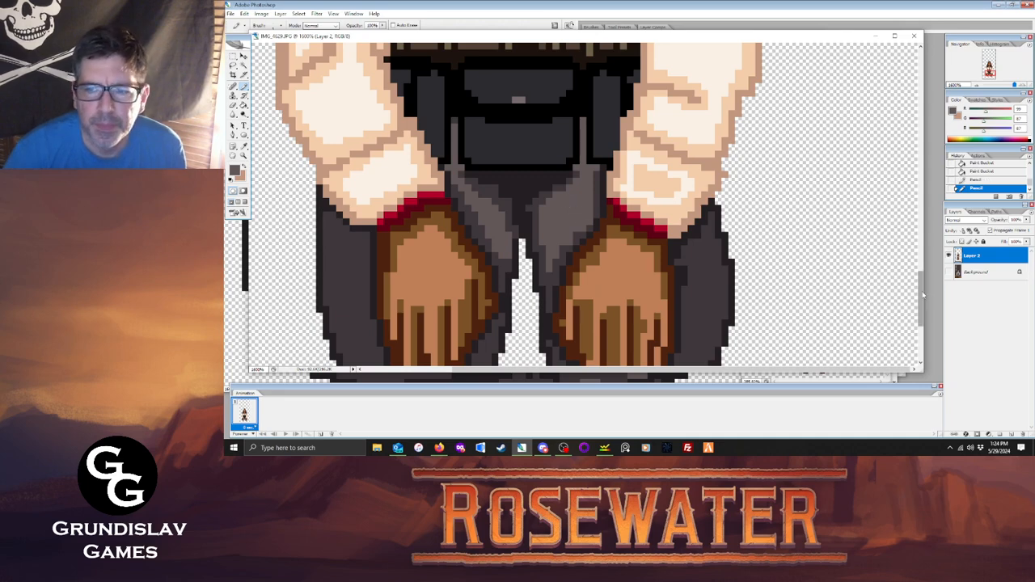
Paint lighter grey highlights along the outer side of both bent legs beside the hands, redoing the first stroke.
scroll(921, 299, down, 2)
drag(682, 291, 696, 214)
click(966, 181)
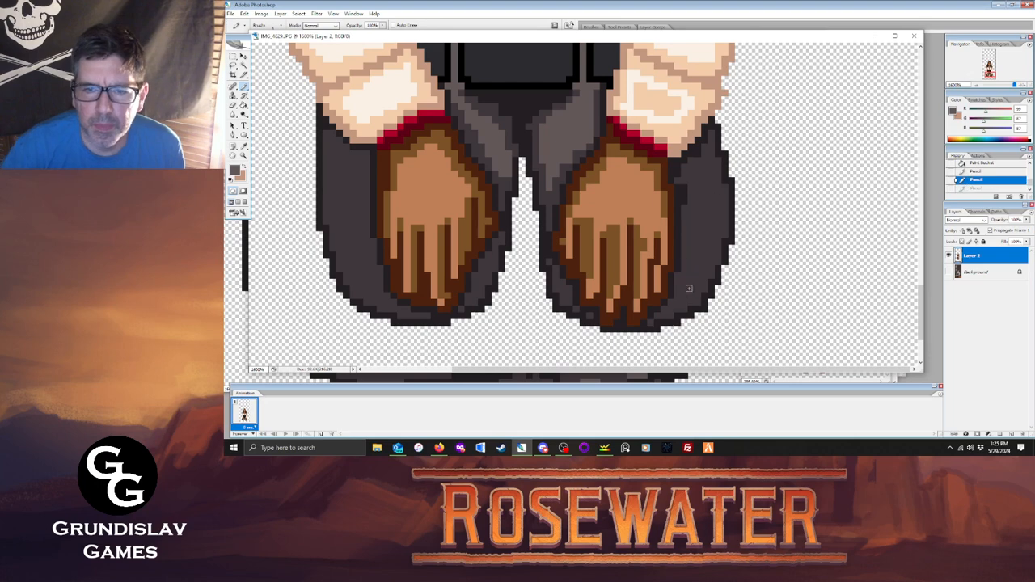
drag(685, 290, 697, 179)
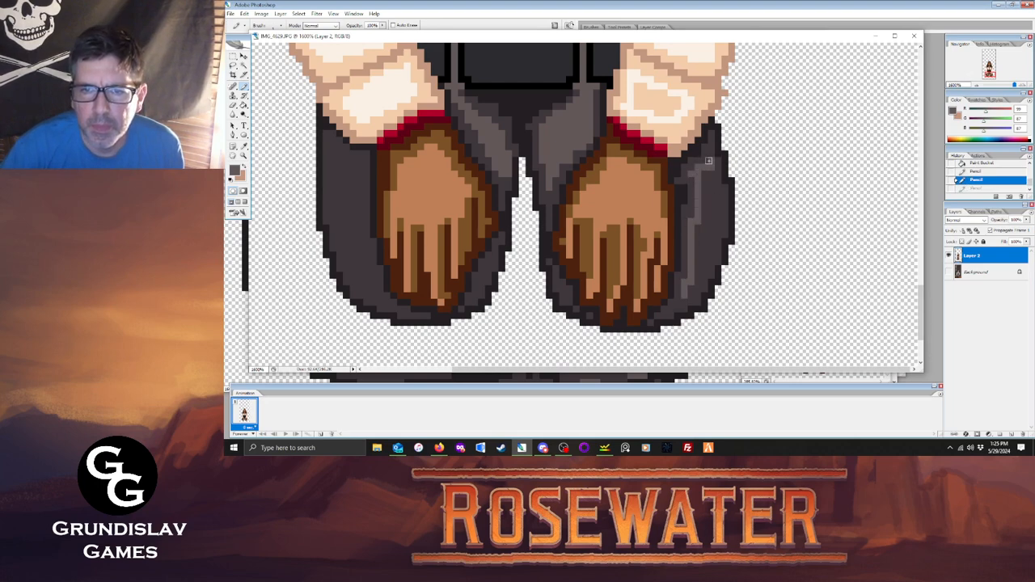
mouse_move(712, 183)
mouse_down()
mouse_move(718, 219)
mouse_move(694, 291)
mouse_move(700, 189)
mouse_up()
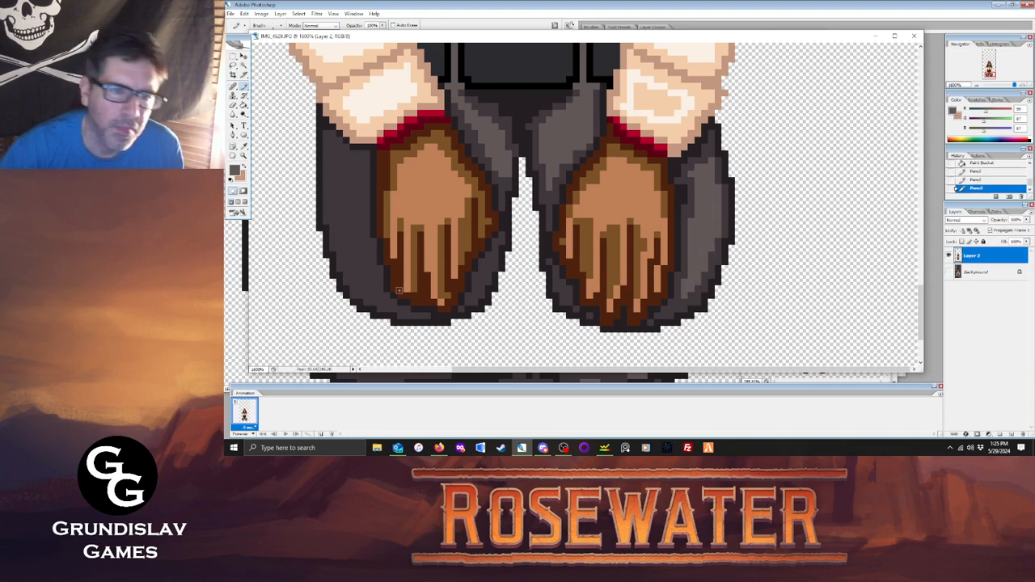
mouse_move(370, 291)
mouse_down()
mouse_move(336, 217)
mouse_move(332, 147)
mouse_move(358, 171)
mouse_move(358, 203)
mouse_up()
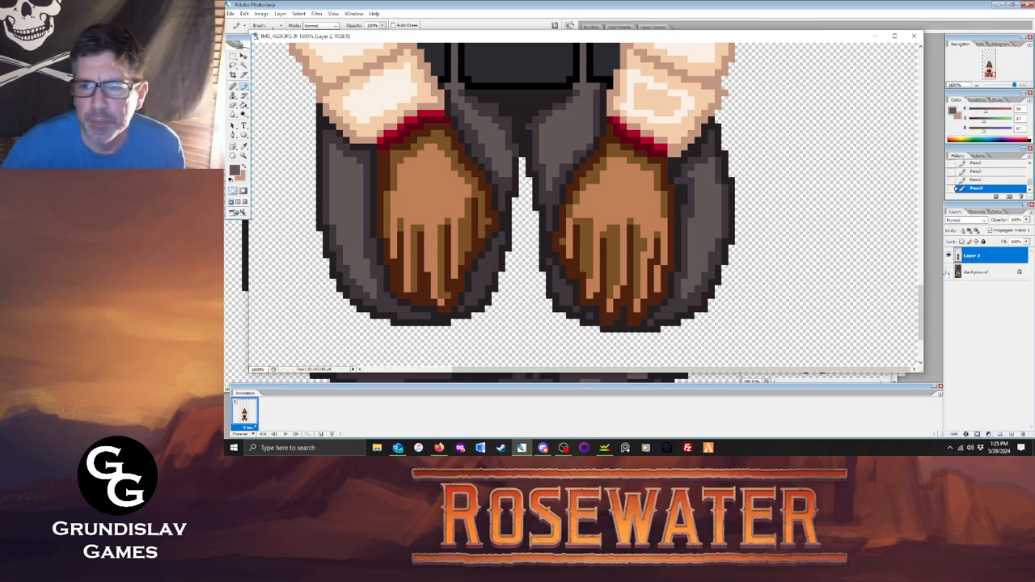
Show the background photo and sample the dark and medium browns of the boots from front.png.
click(948, 272)
key(i)
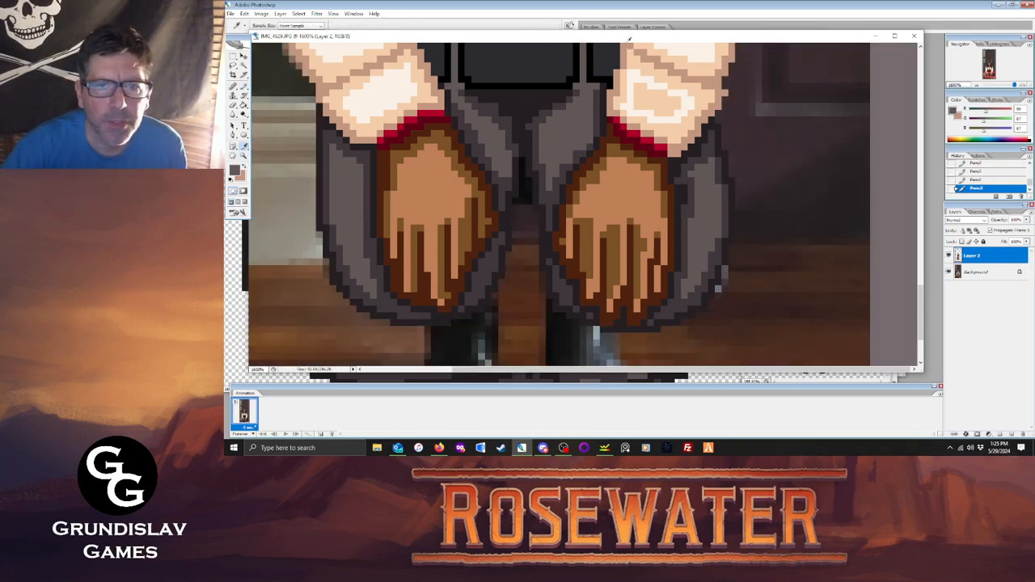
drag(630, 37, 650, 358)
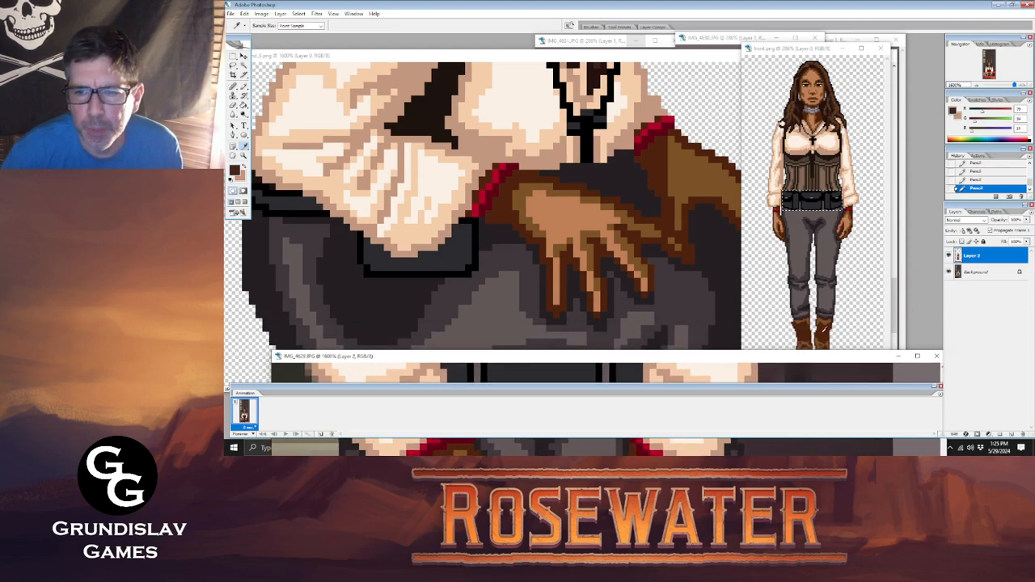
click(813, 321)
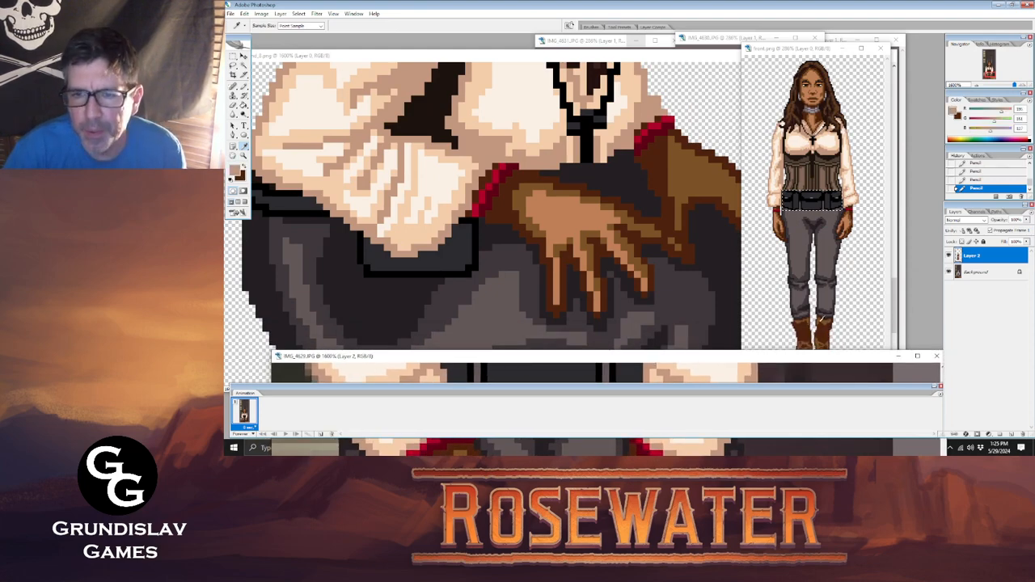
click(822, 319)
drag(807, 355, 779, 29)
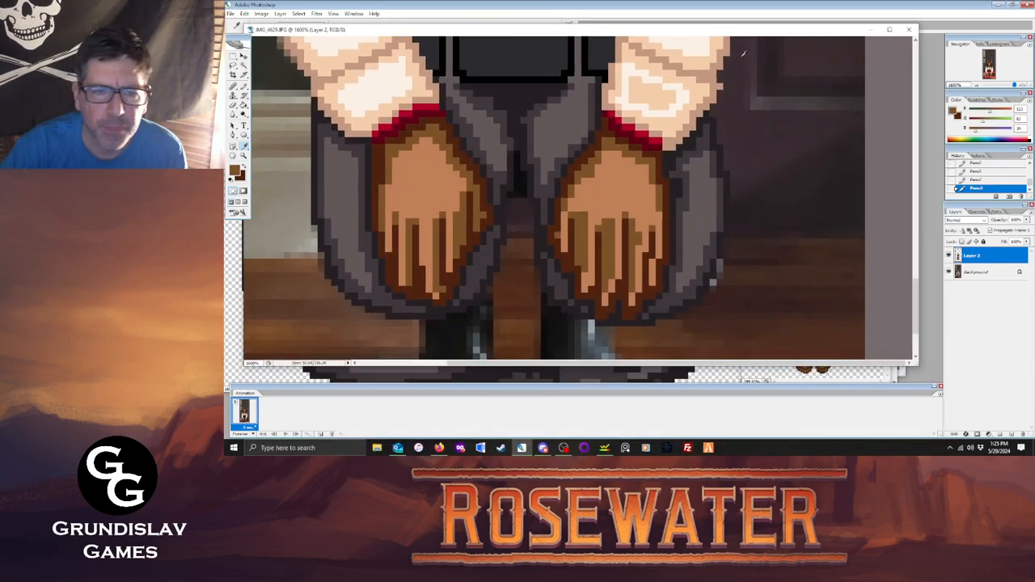
Outline both boots and their sole edges over the photo in dark brown with the Pencil.
drag(915, 285, 893, 297)
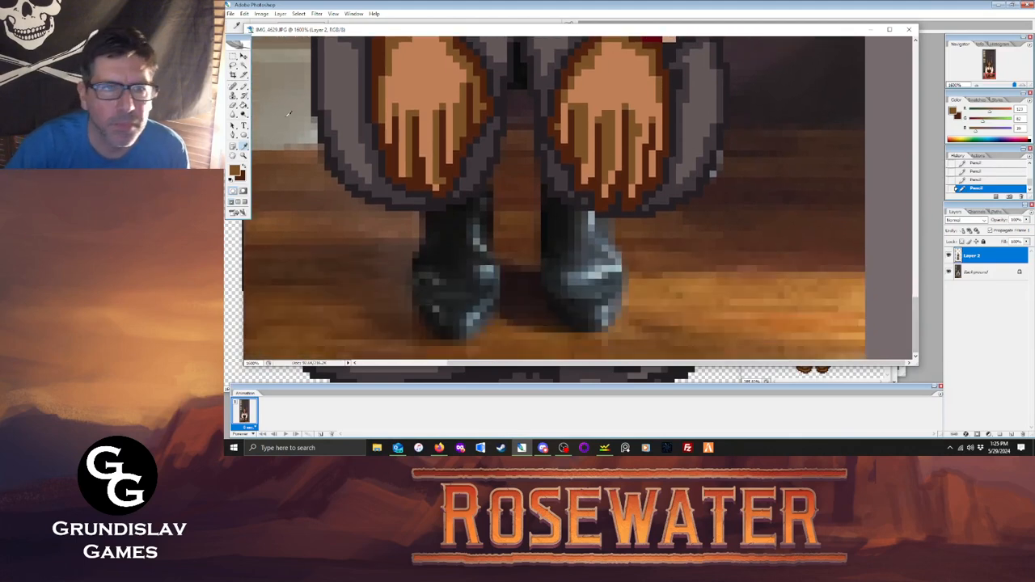
click(243, 88)
key(x)
mouse_move(414, 296)
mouse_down()
mouse_move(439, 337)
mouse_move(485, 325)
mouse_move(500, 282)
mouse_move(496, 192)
mouse_up()
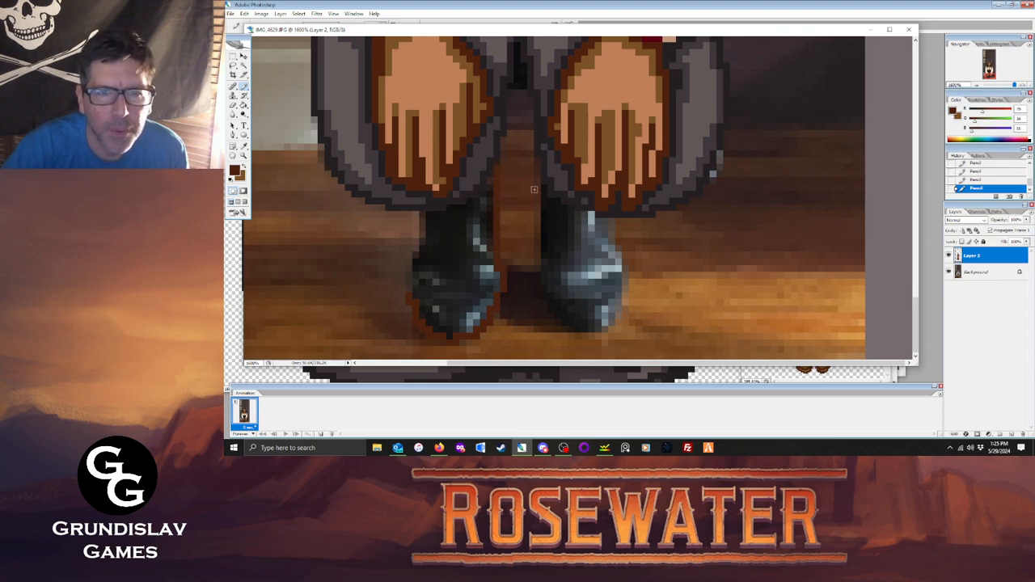
mouse_move(537, 161)
mouse_down()
mouse_move(552, 317)
mouse_move(591, 333)
mouse_move(623, 293)
mouse_move(611, 221)
mouse_up()
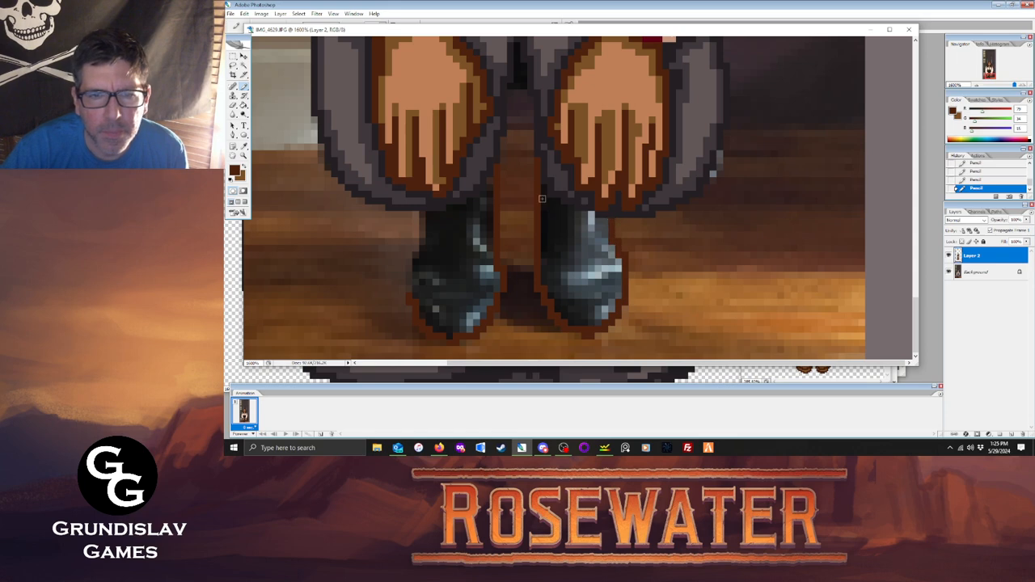
mouse_move(420, 288)
mouse_down()
mouse_move(410, 279)
mouse_move(424, 216)
mouse_up()
Draw the dark brown toe seams, top edges and ankle creases on both boots with the Pencil.
drag(693, 36, 668, 62)
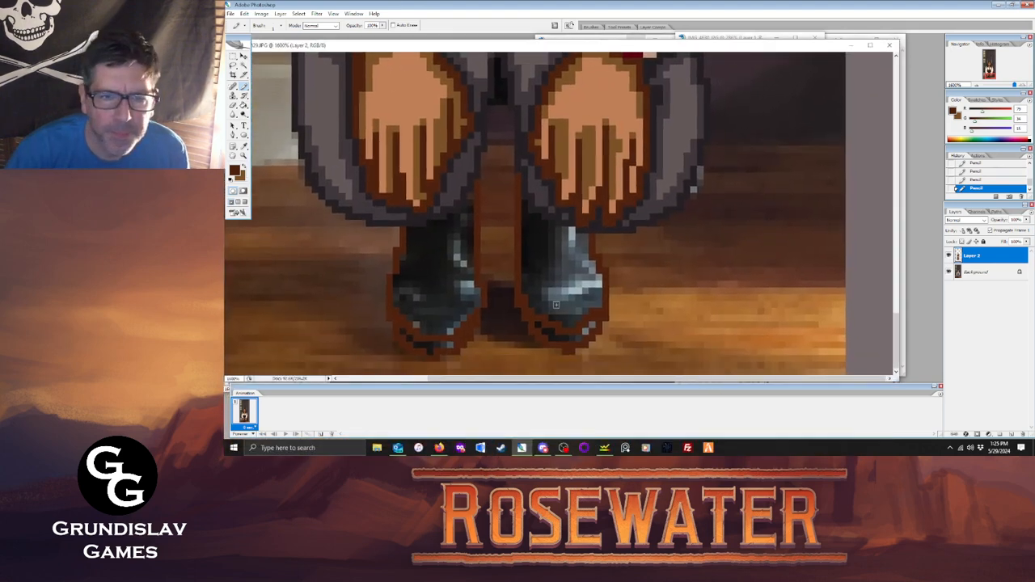
click(592, 284)
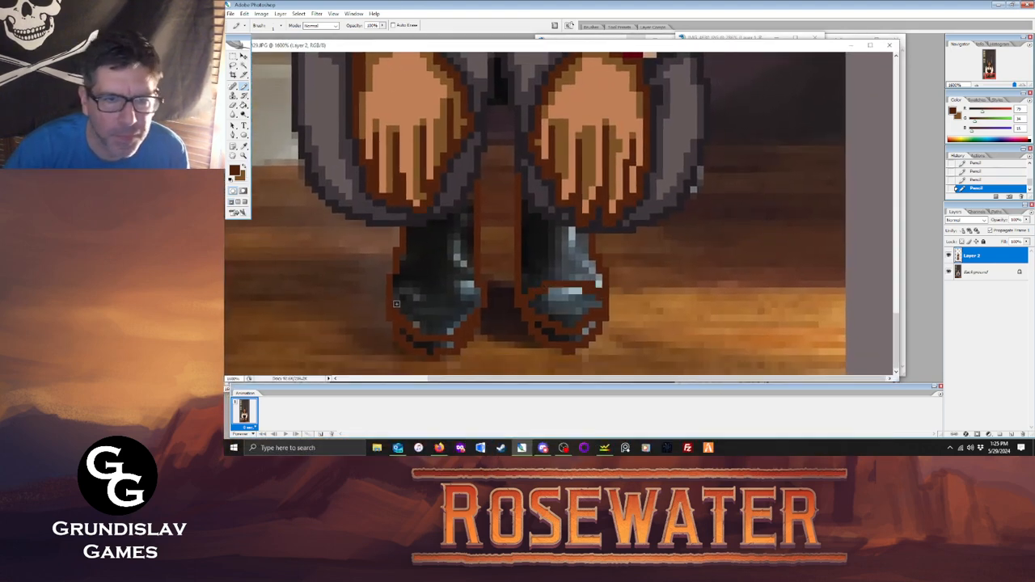
mouse_move(401, 294)
mouse_down()
mouse_move(448, 284)
mouse_move(476, 298)
mouse_up()
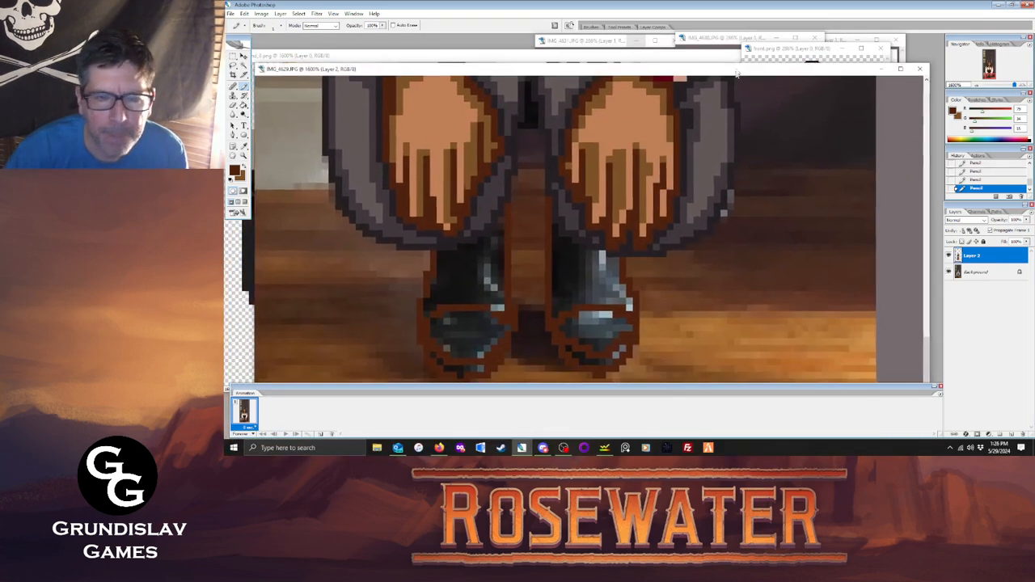
drag(433, 253, 474, 248)
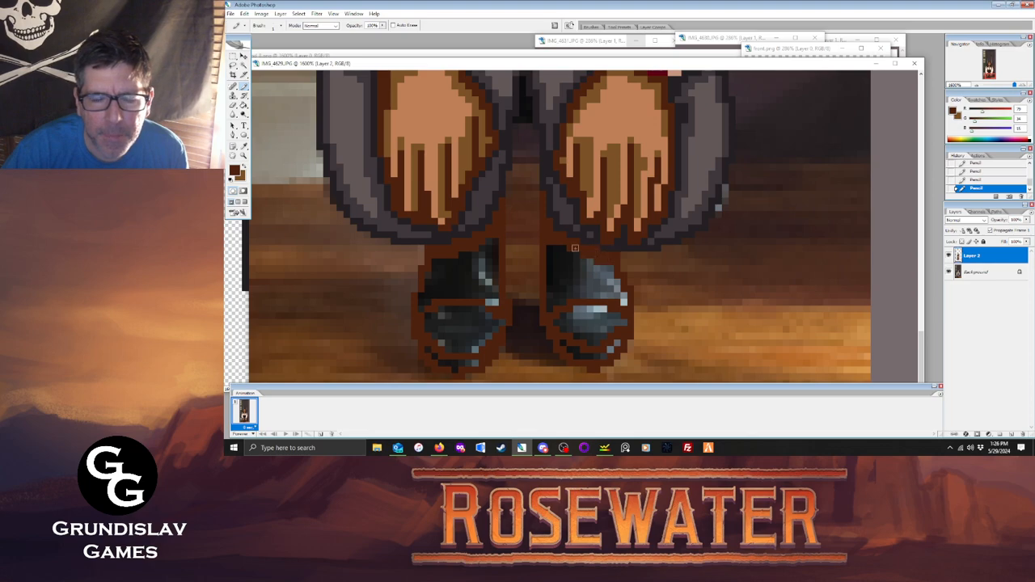
mouse_move(663, 66)
mouse_down()
mouse_move(615, 410)
mouse_move(679, 75)
mouse_up()
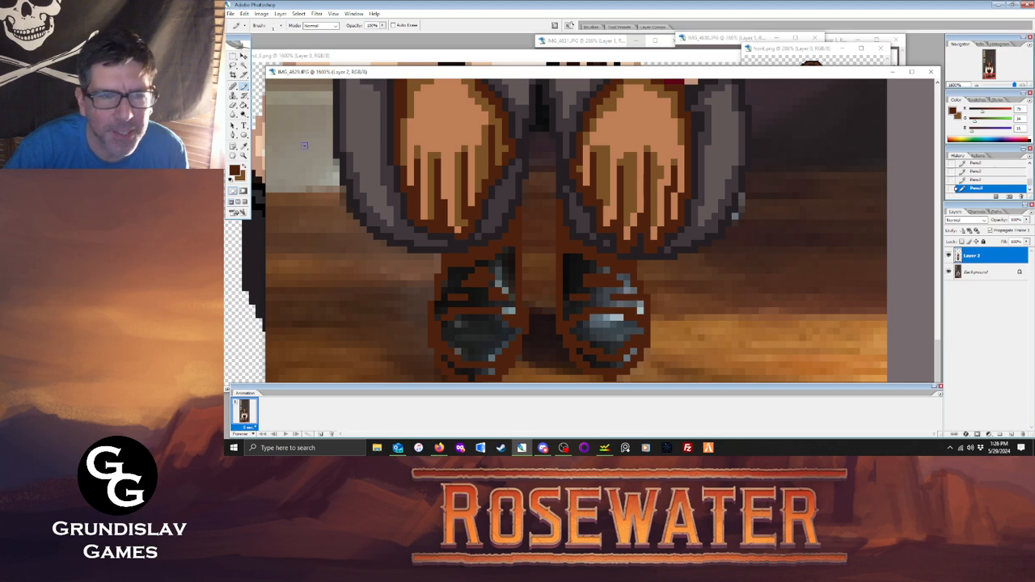
Fill the toe, ankle and sole areas of both boots with the medium brown using the Paint Bucket.
key(g)
click(467, 327)
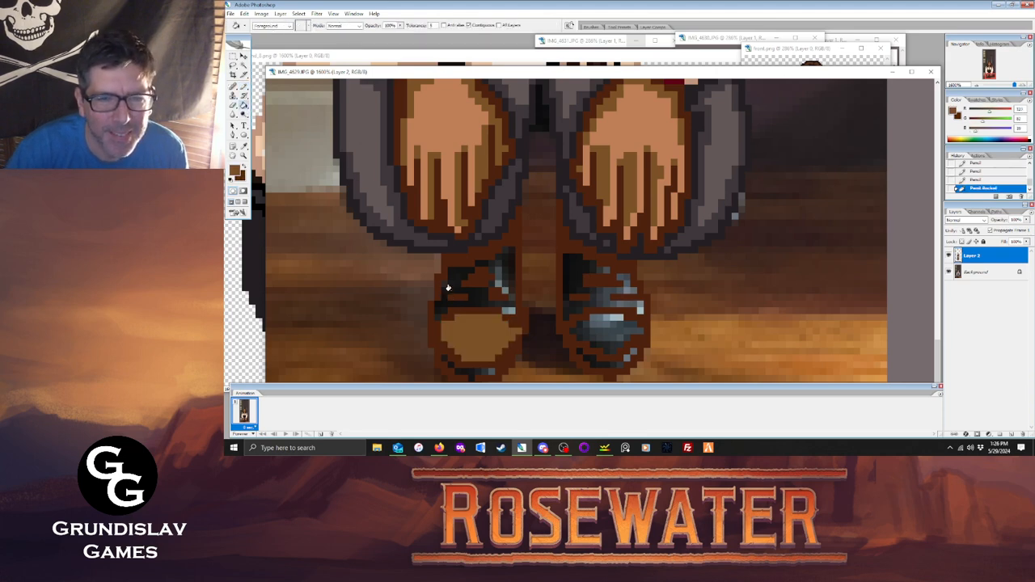
click(499, 276)
click(582, 295)
click(582, 352)
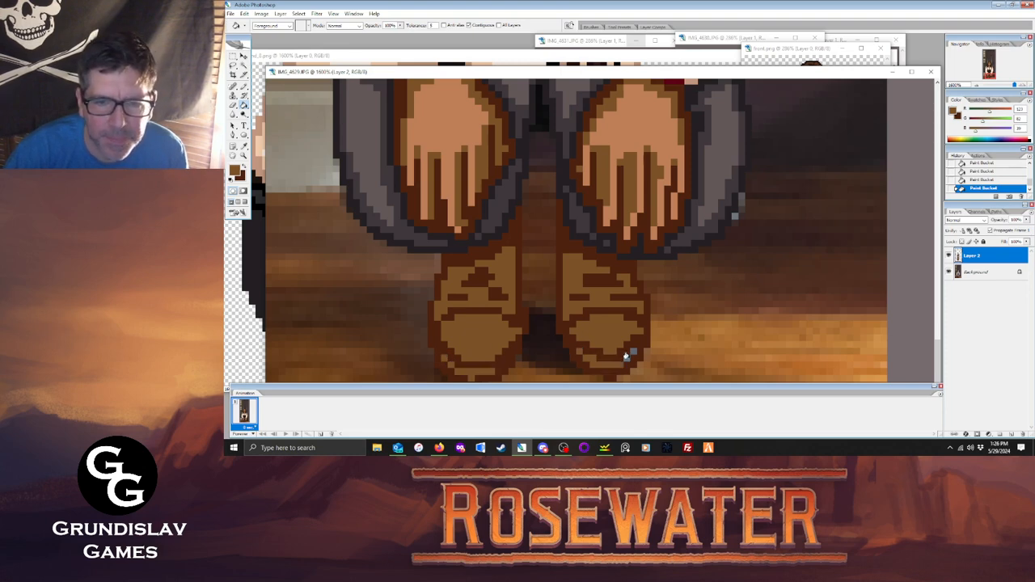
drag(705, 79, 694, 44)
Thicken the shading along the toe seams of both boots in dark brown with the Pencil.
click(244, 86)
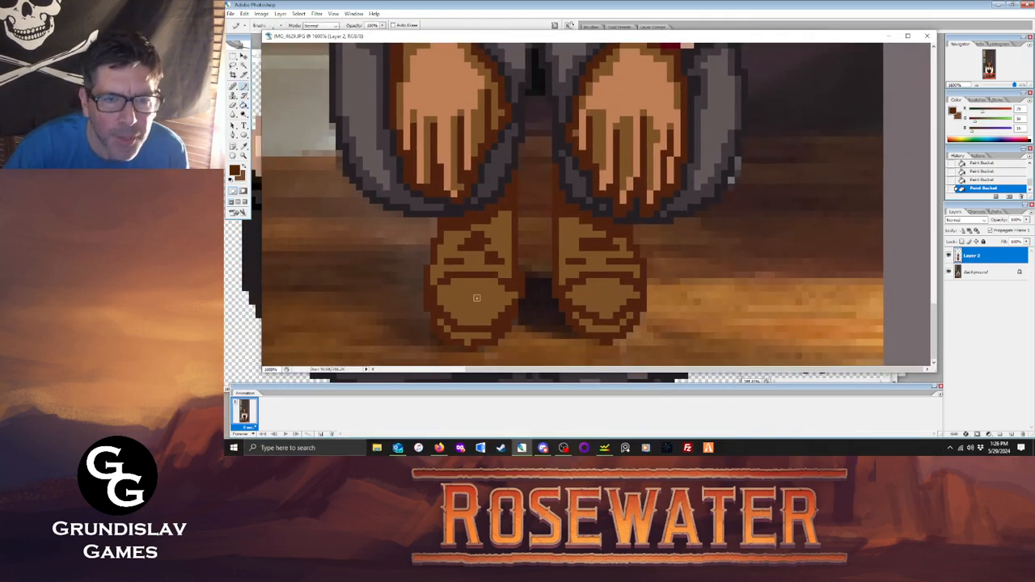
click(511, 293)
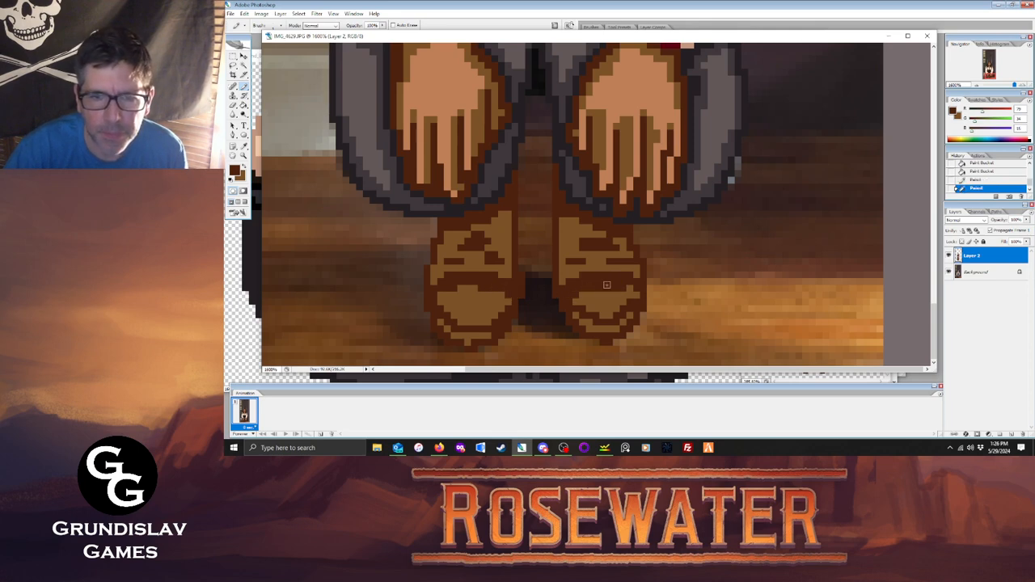
click(634, 292)
Hide the background photo and view the whole crouching sprite at 100% and 200% zoom.
click(948, 272)
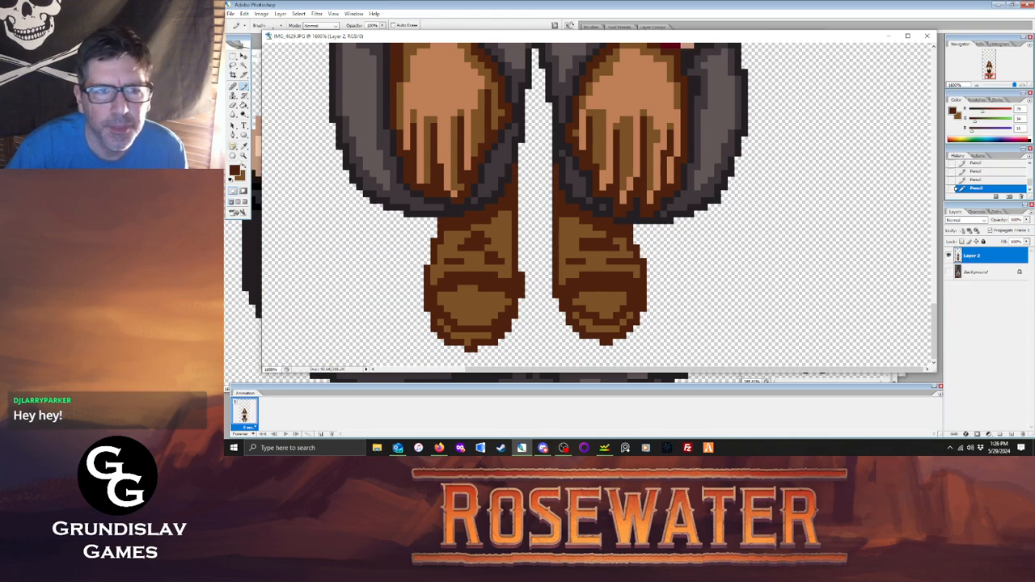
key(z)
right_click(487, 199)
click(509, 212)
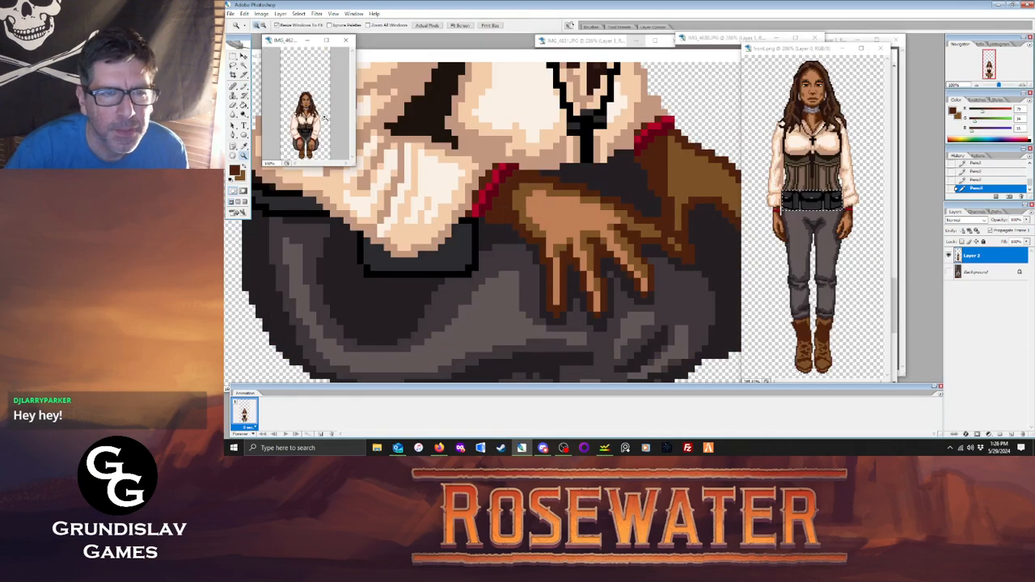
right_click(327, 120)
click(346, 126)
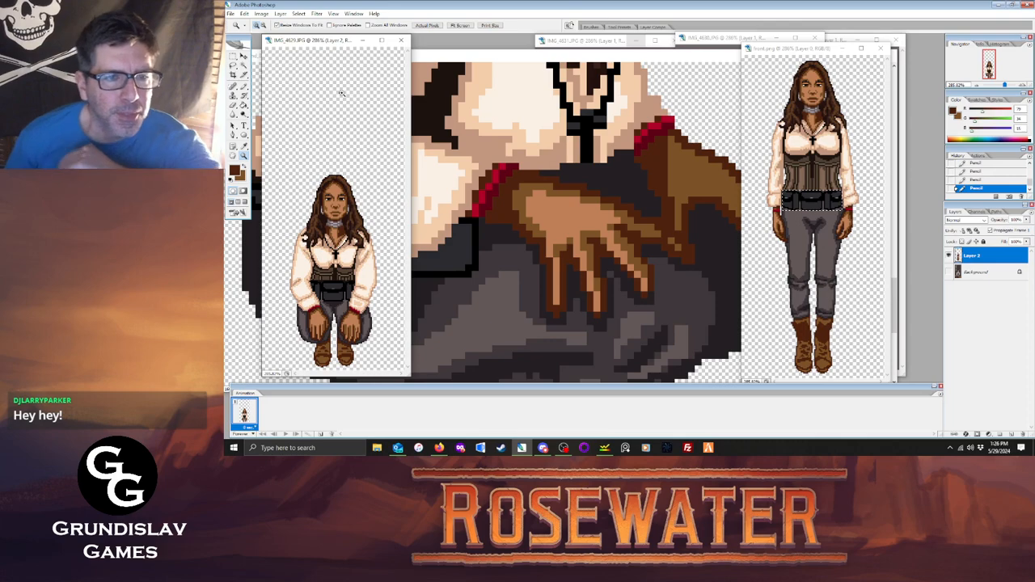
Start saving the crouching sprite under a new name and create a Crouched folder inside the character's folder in Western Game.
click(231, 14)
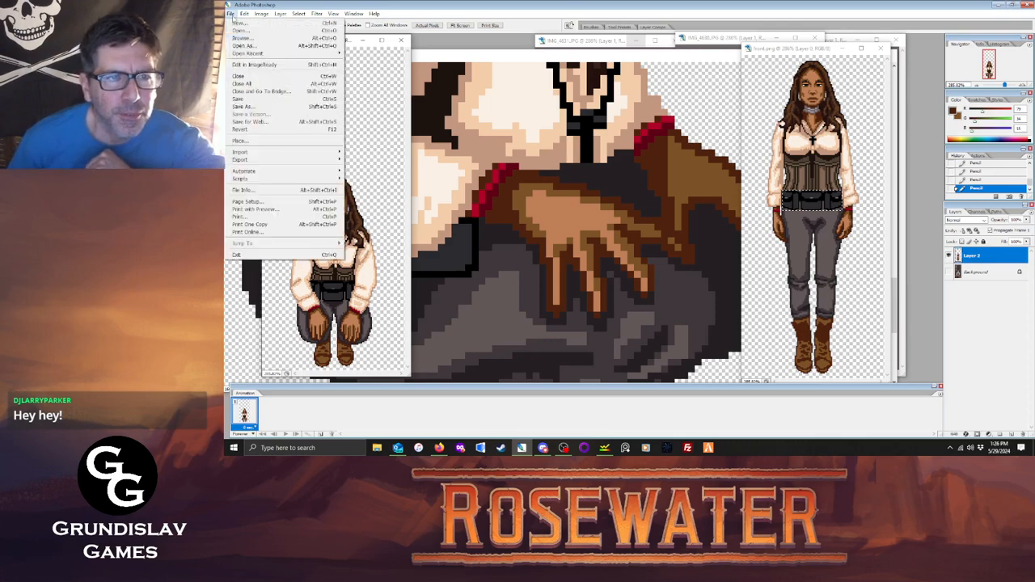
click(248, 106)
scroll(585, 131, down, 5)
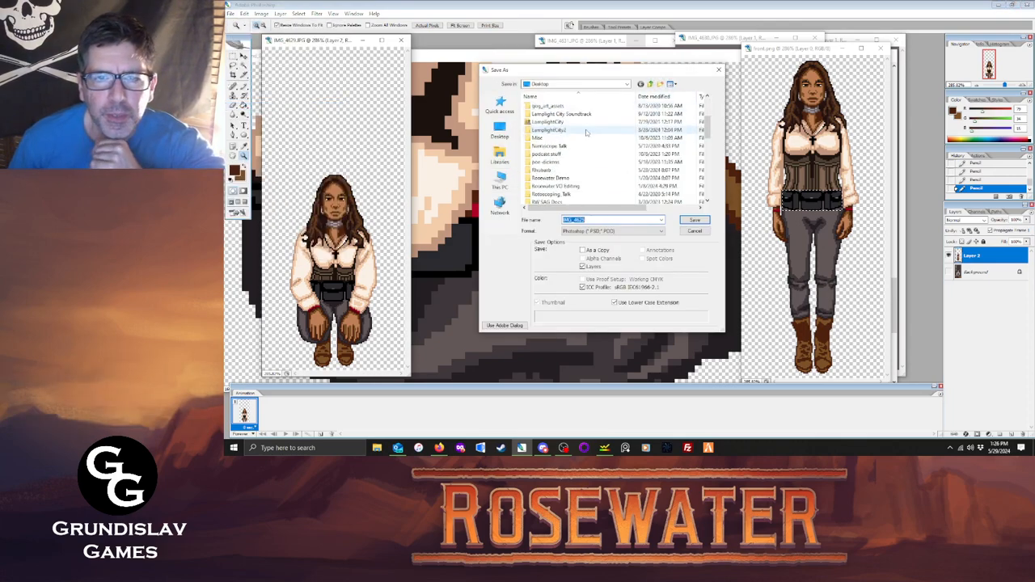
scroll(586, 131, down, 3)
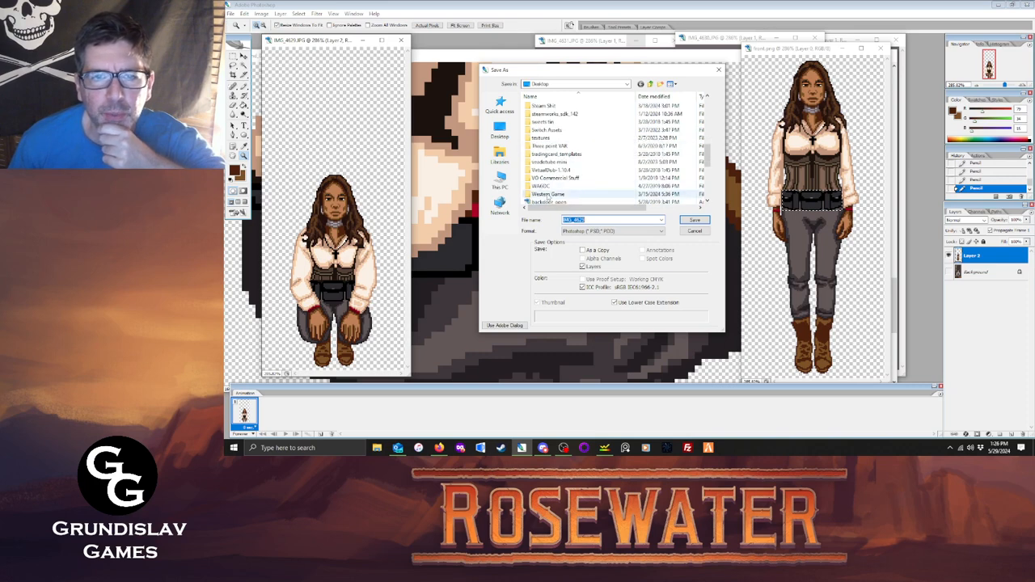
double_click(548, 197)
double_click(543, 114)
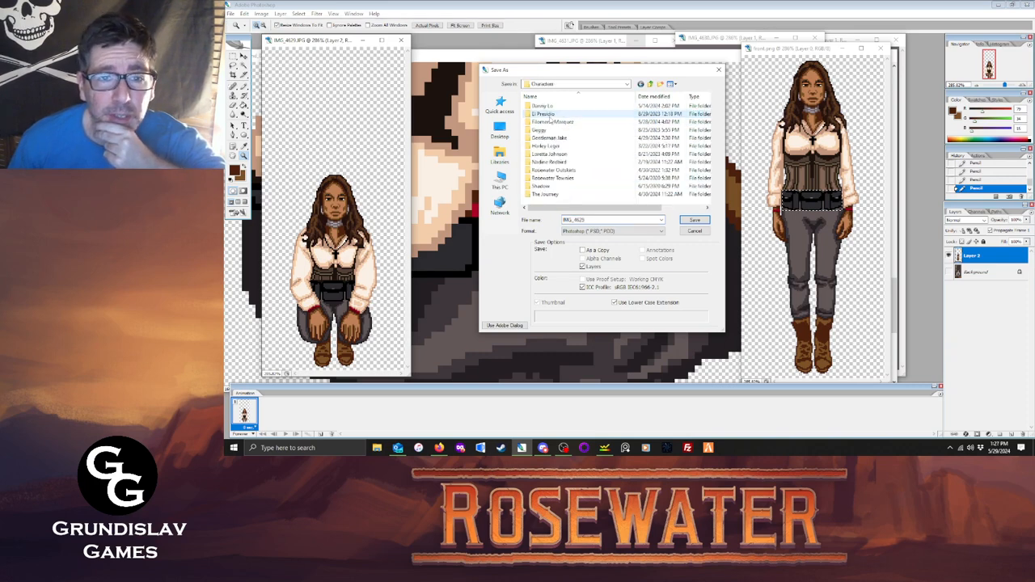
double_click(549, 162)
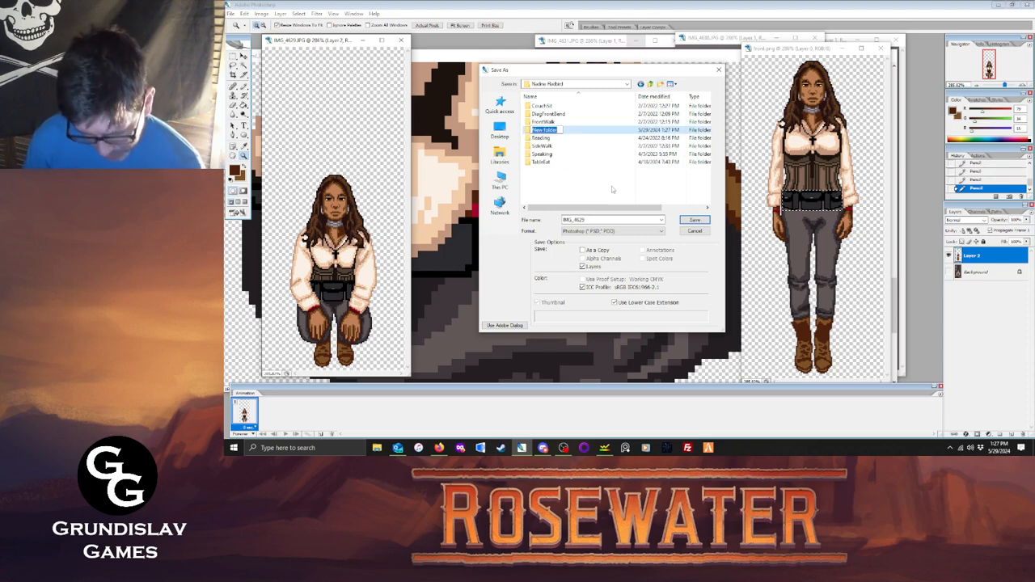
text(Crouche)
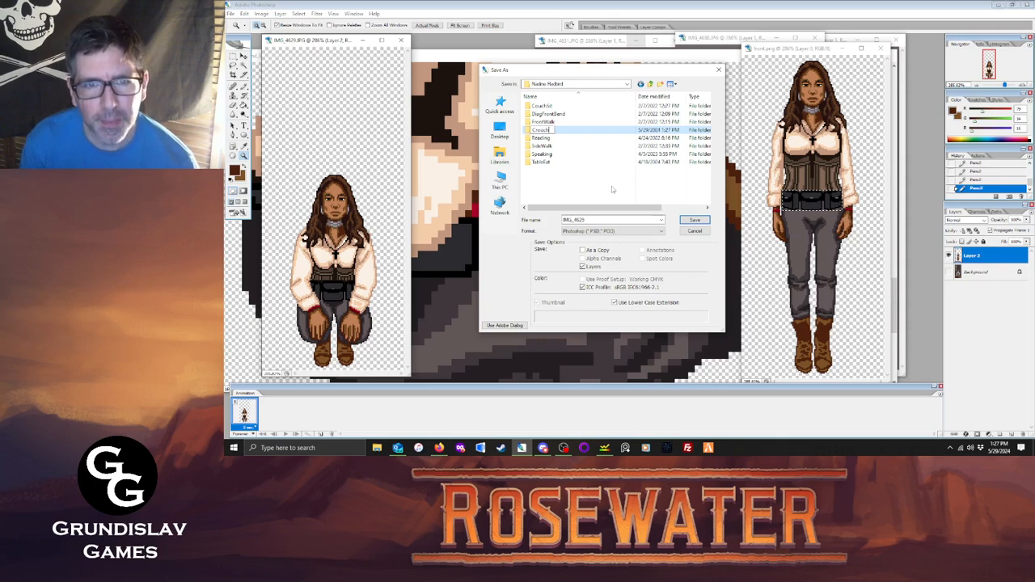
text(d)
key(Return)
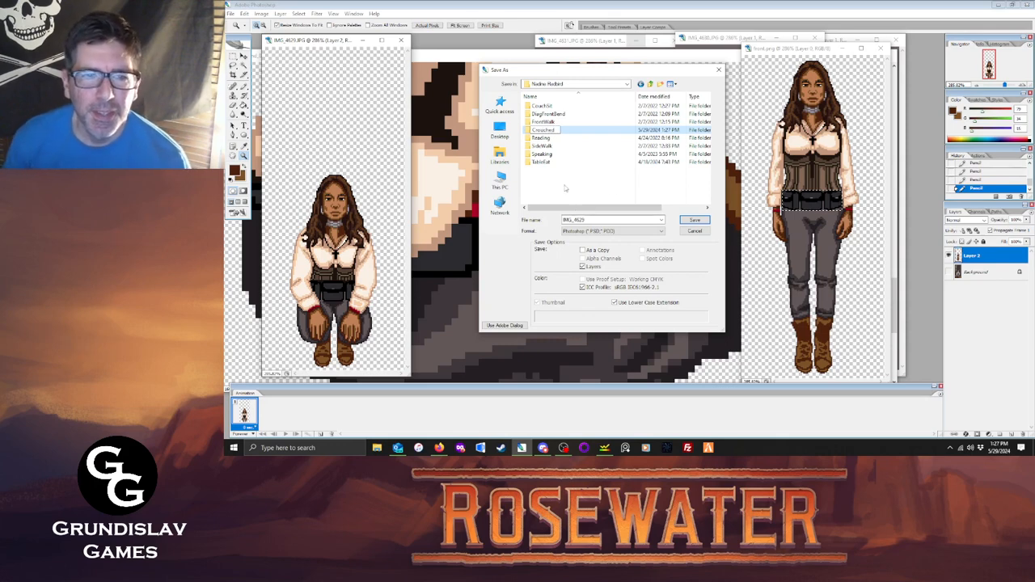
key(Return)
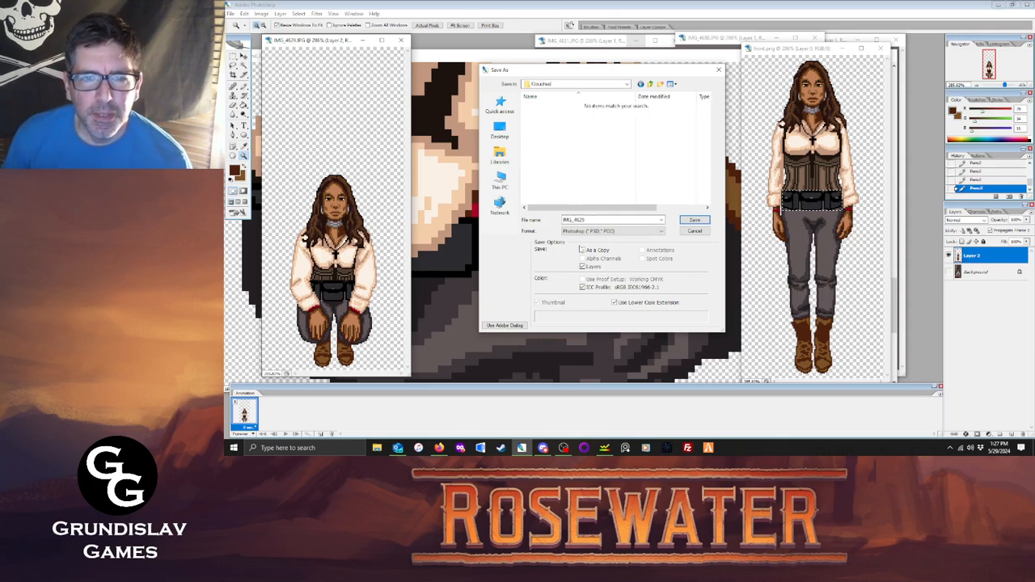
Save a PNG copy of the crouching sprite named front in the Crouched folder.
click(587, 231)
click(576, 309)
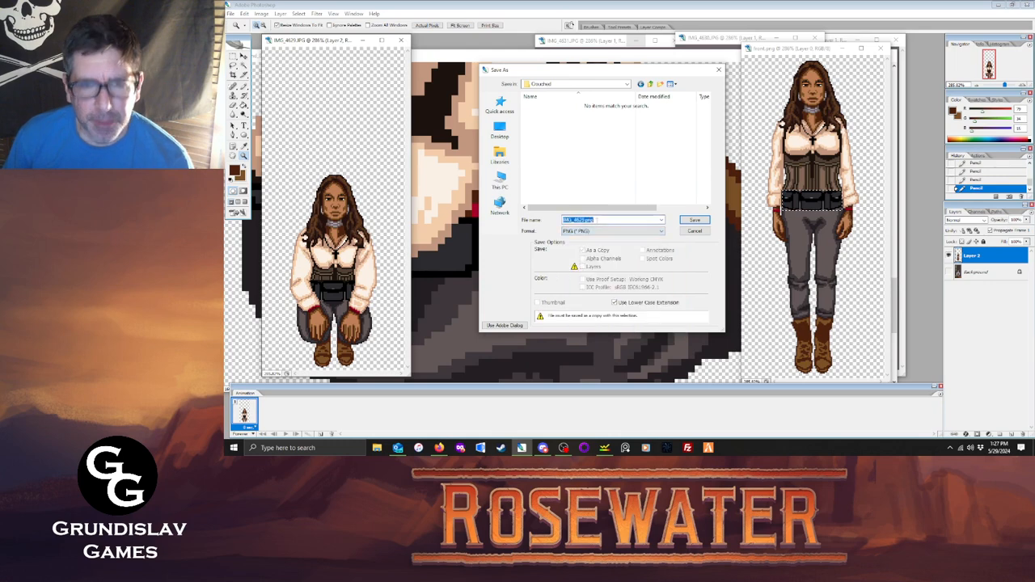
text(front)
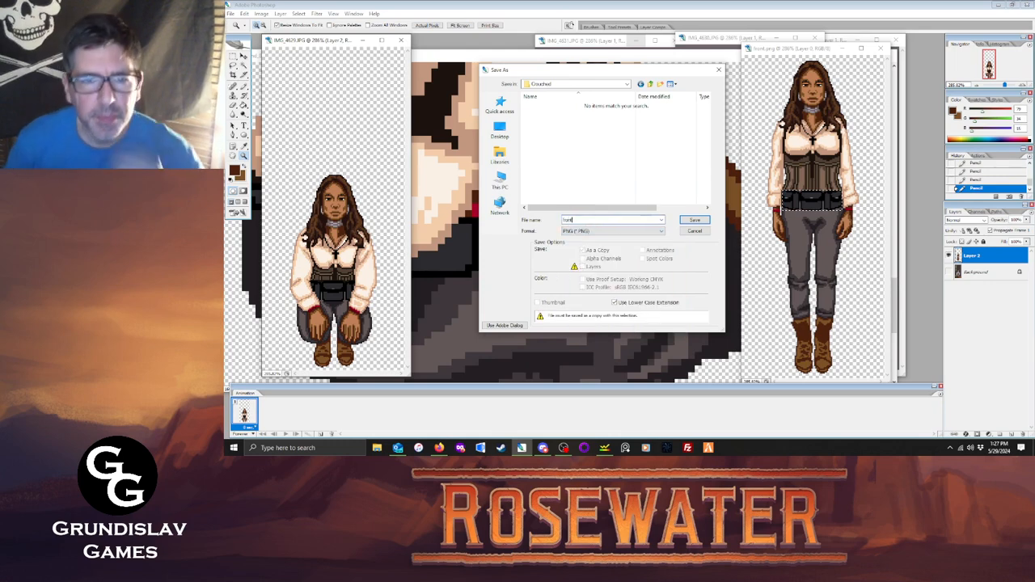
click(694, 220)
click(652, 216)
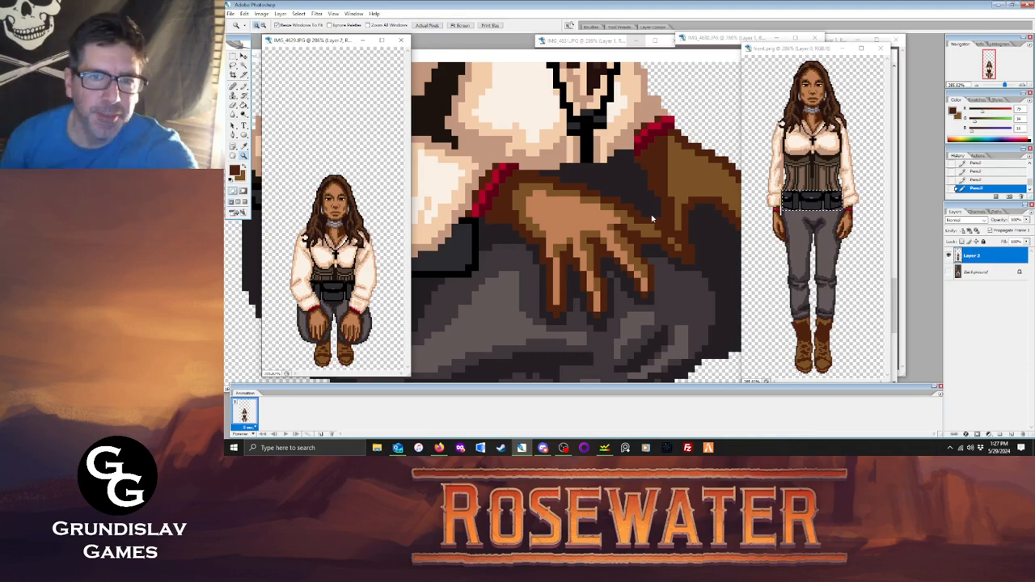
Place the front crouching sprite's window beside the side-facing crouch sprite and enlarge both to a matching size for comparison.
key(Tab)
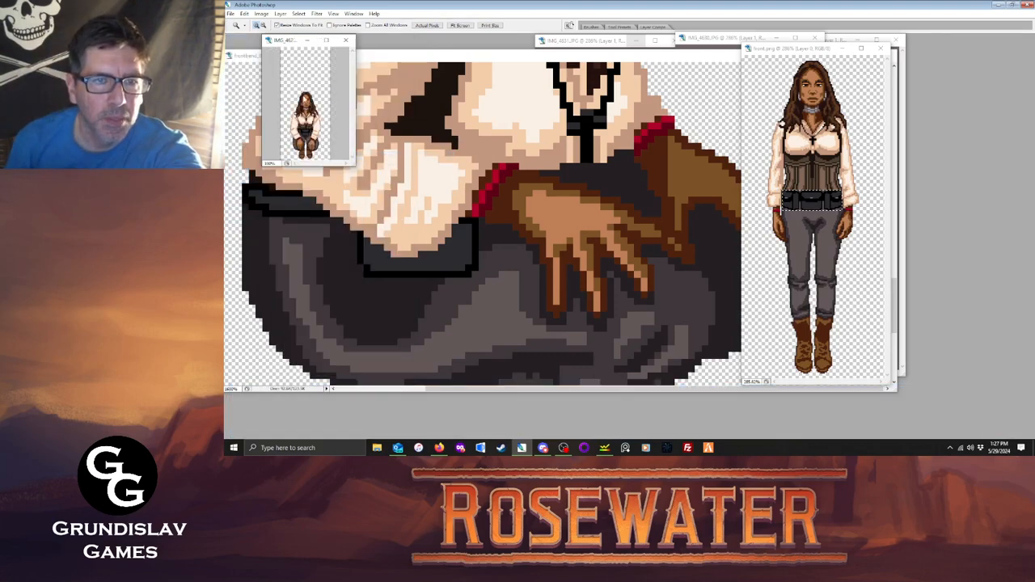
drag(325, 40, 430, 46)
click(497, 137)
key(Tab)
right_click(496, 138)
click(513, 144)
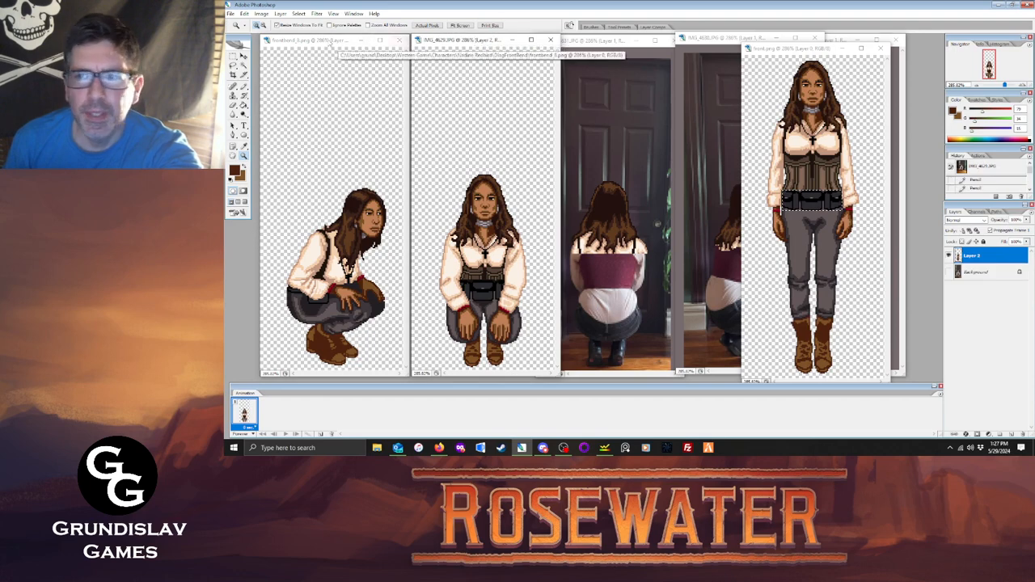
click(332, 41)
click(462, 40)
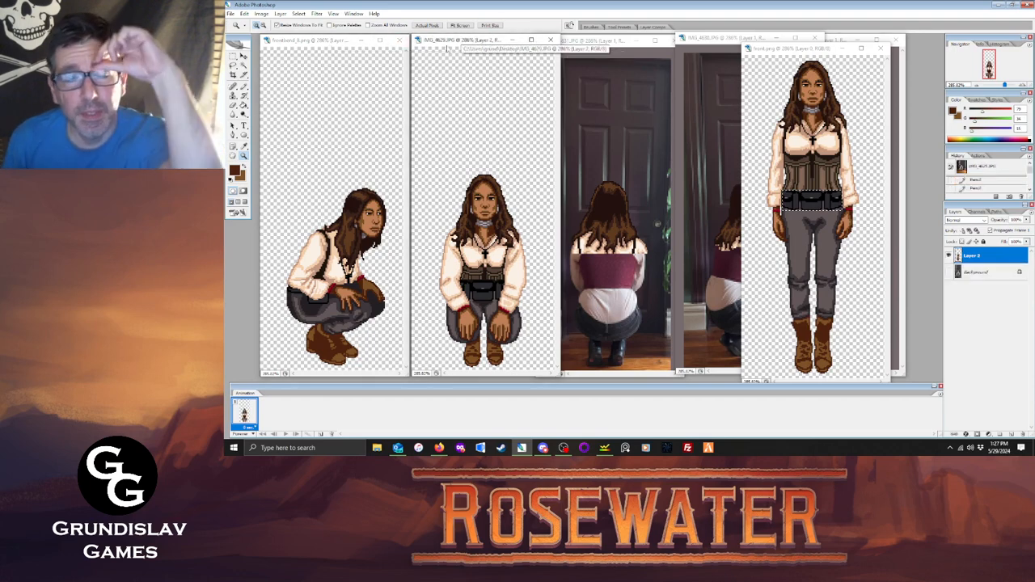
click(317, 43)
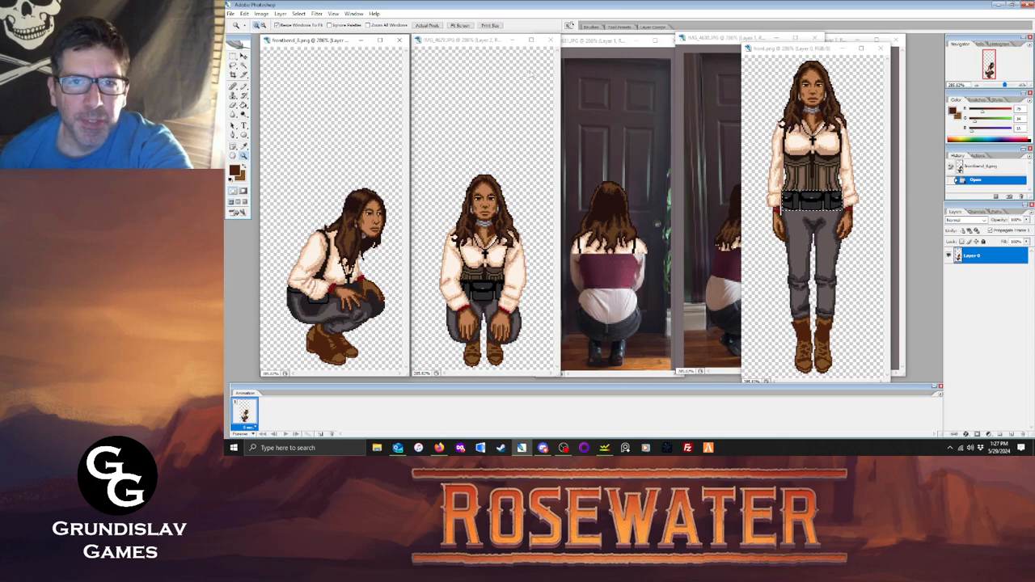
Enlarge the back-view crouching document to 600% and close the standing front.png reference.
click(634, 271)
click(619, 268)
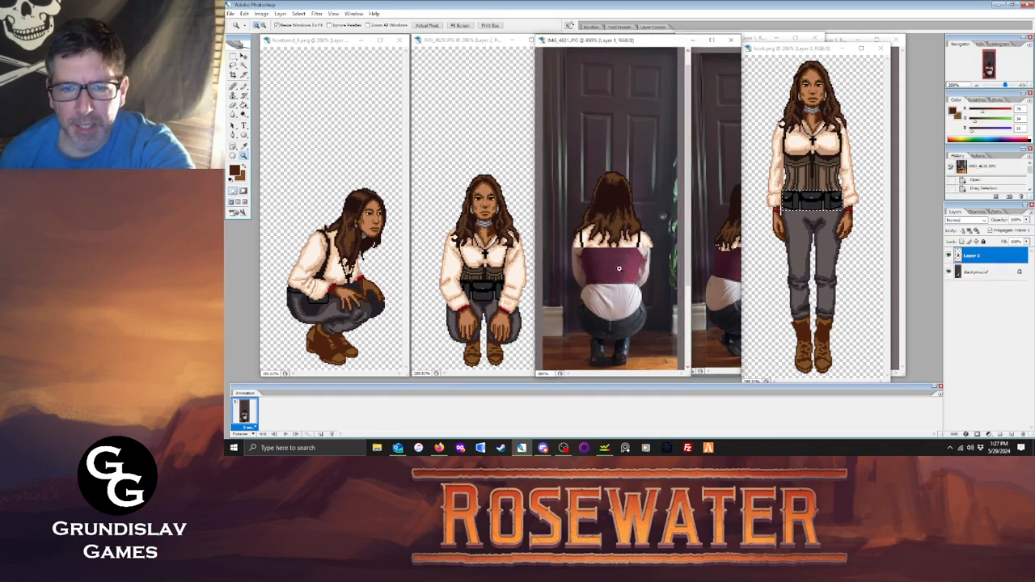
click(624, 265)
click(631, 260)
click(668, 245)
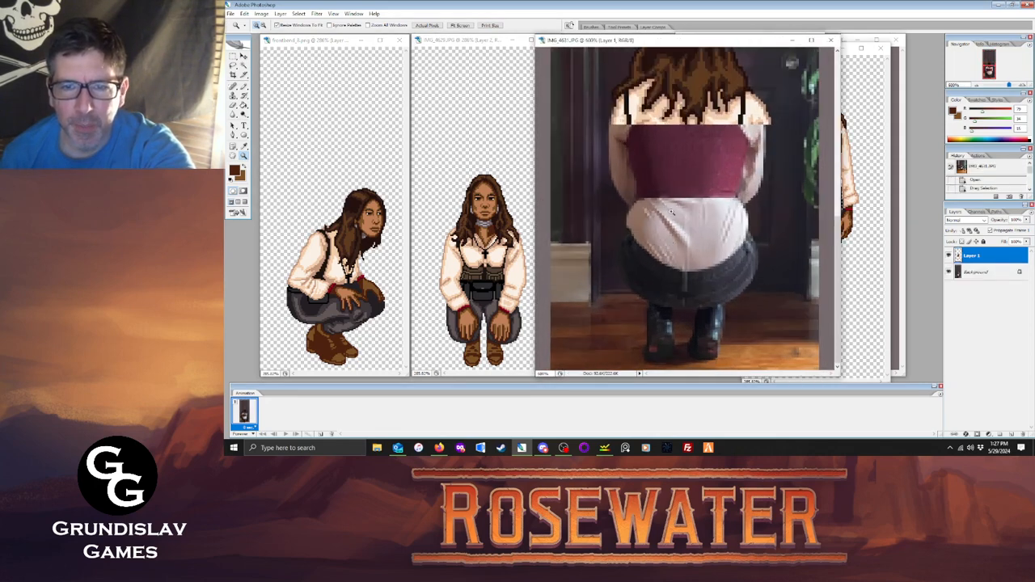
click(856, 80)
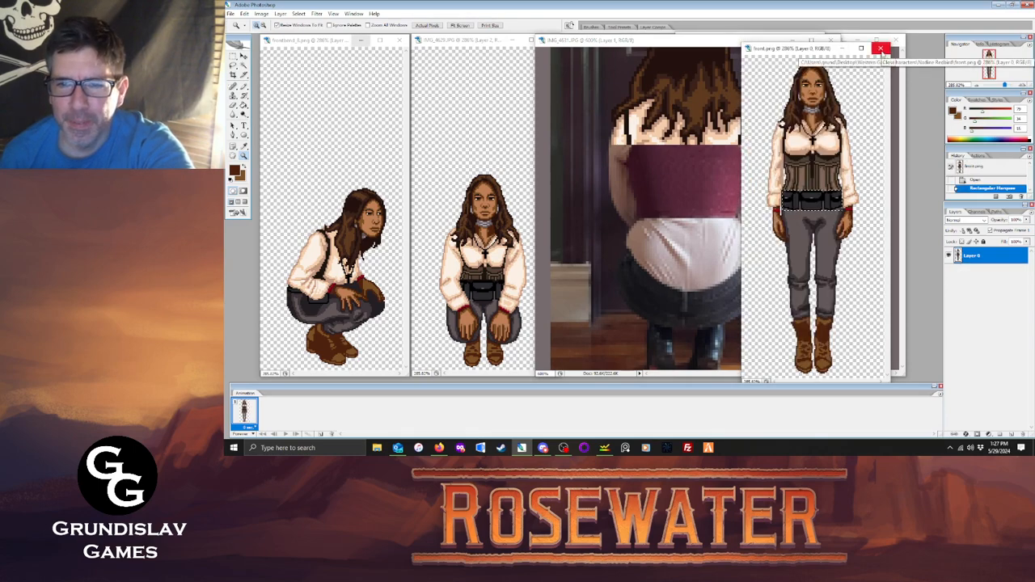
click(881, 49)
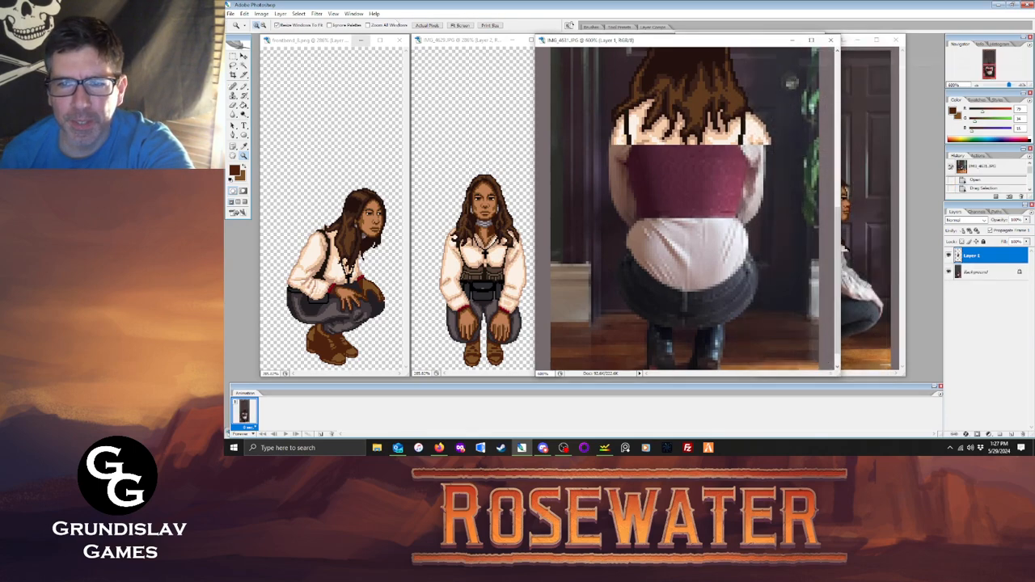
Open back.png from the character's folder and enlarge it to 500% beside the back-view photo as the reference.
click(231, 14)
click(248, 36)
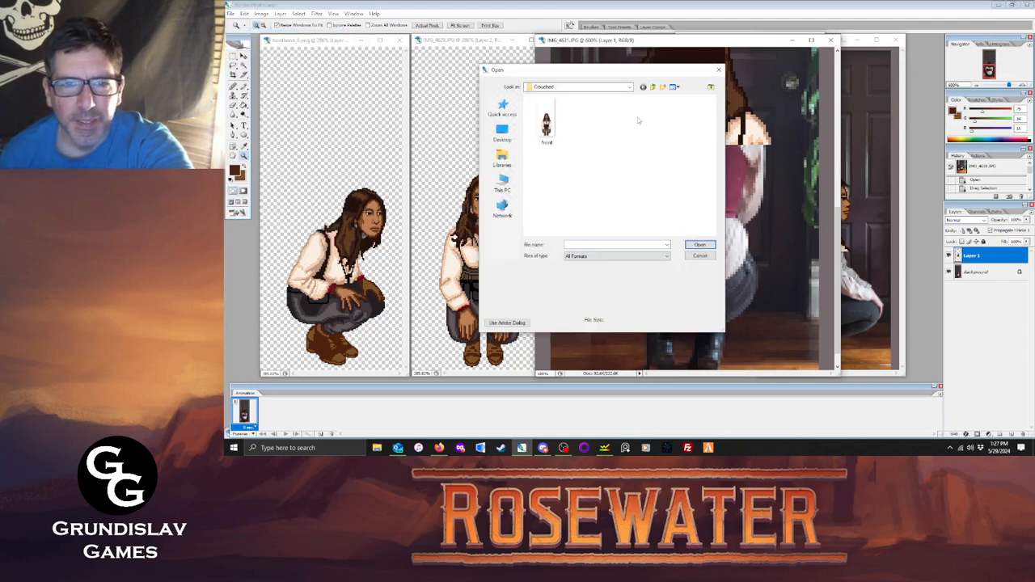
click(653, 87)
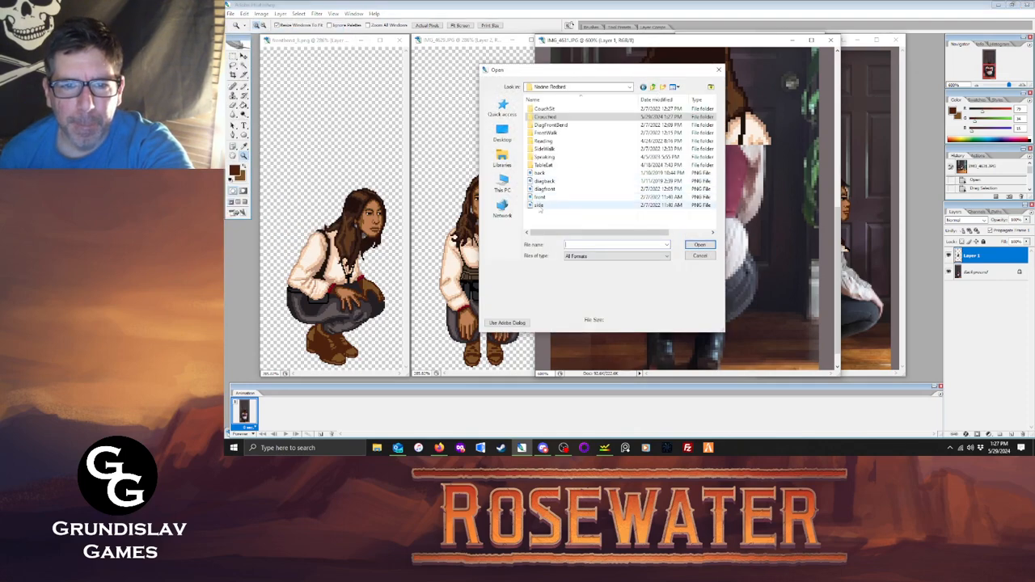
double_click(541, 177)
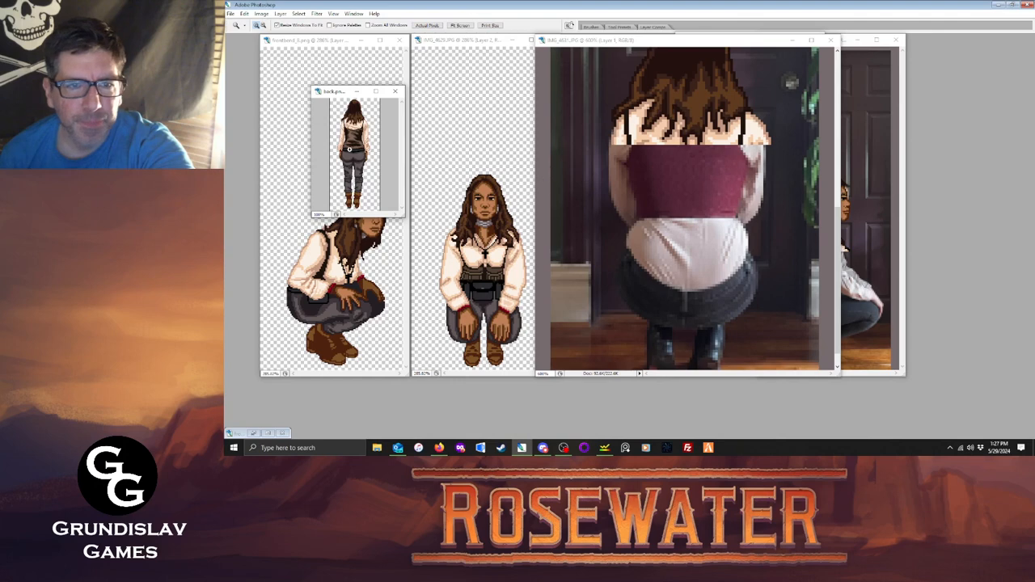
click(349, 148)
click(409, 166)
click(413, 184)
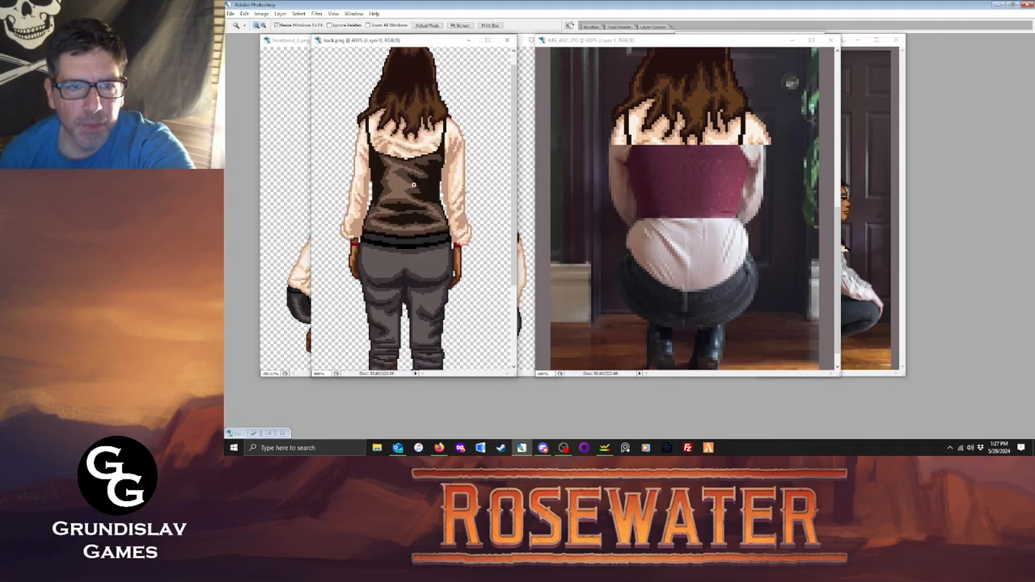
click(413, 185)
key(Tab)
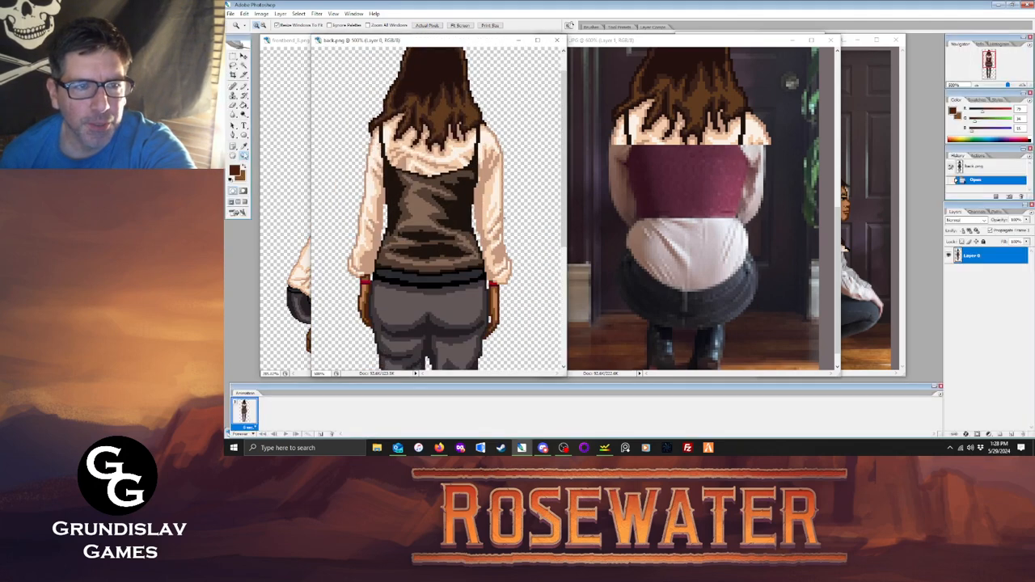
Sample the near-black outline colour and draw the corset's hem, sides and upper back edge over the photo with the Pencil.
click(244, 146)
click(726, 153)
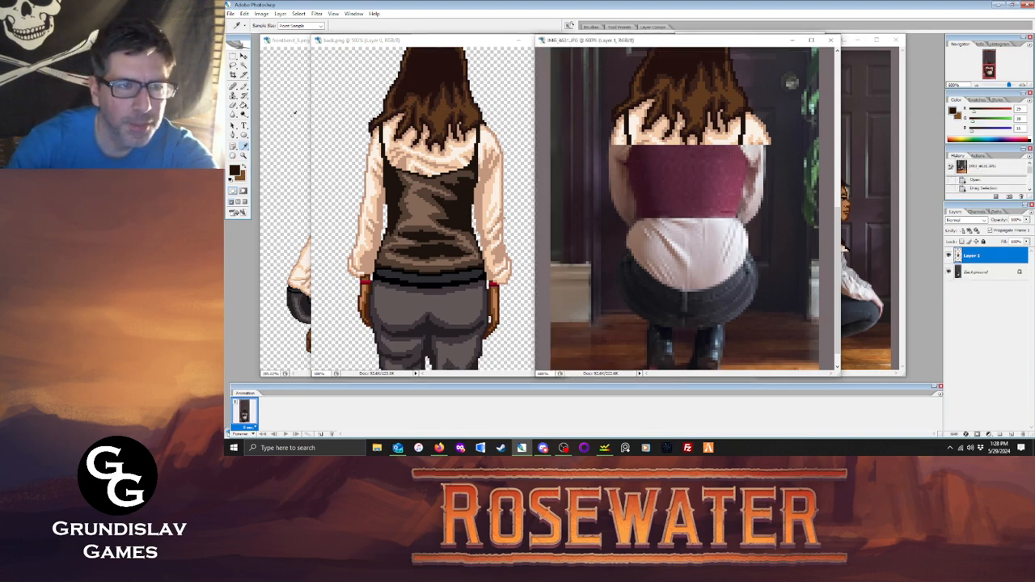
click(244, 85)
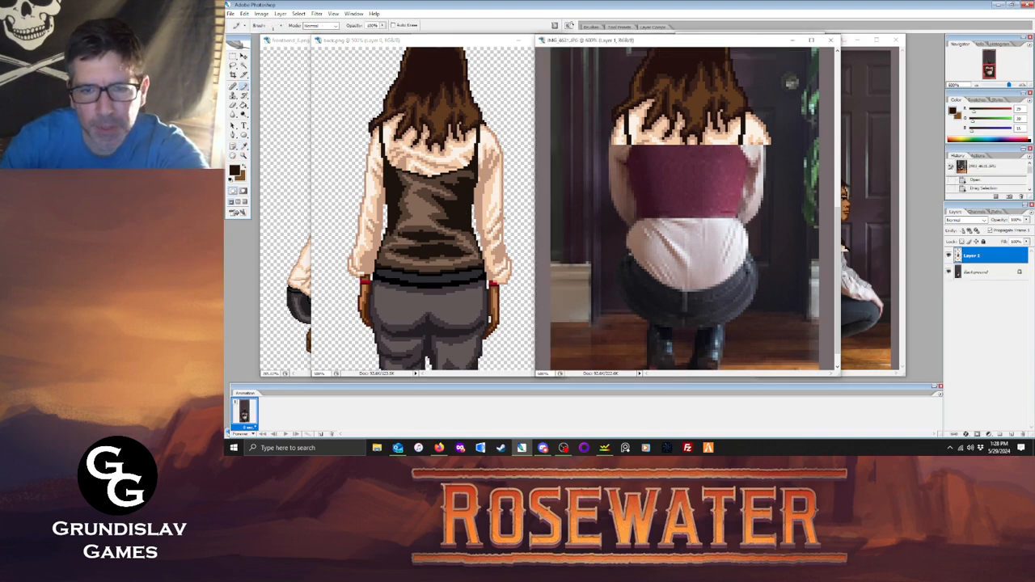
mouse_move(634, 261)
mouse_down()
mouse_move(694, 274)
mouse_move(746, 255)
mouse_up()
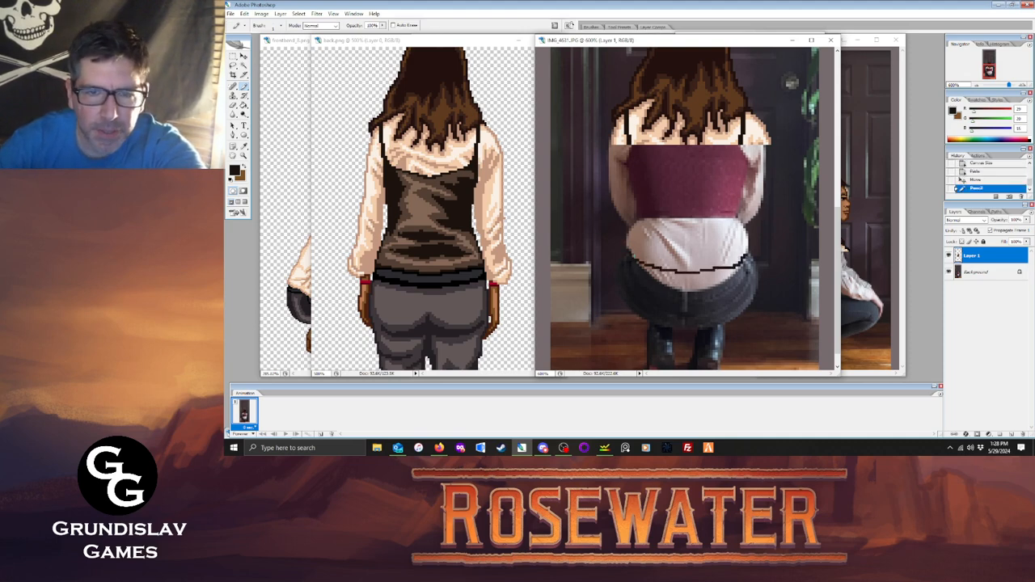
drag(629, 249, 637, 217)
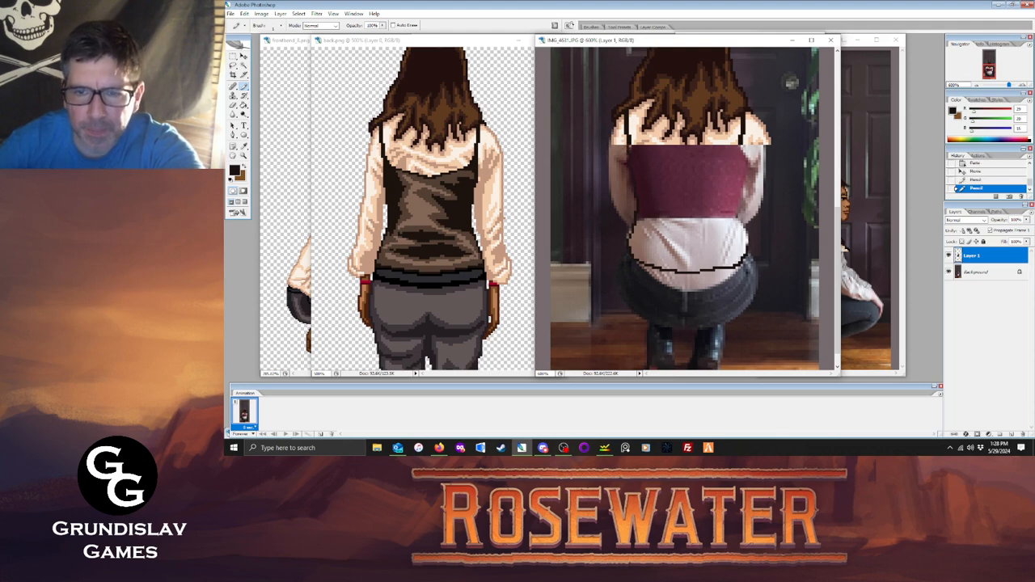
drag(745, 246, 741, 146)
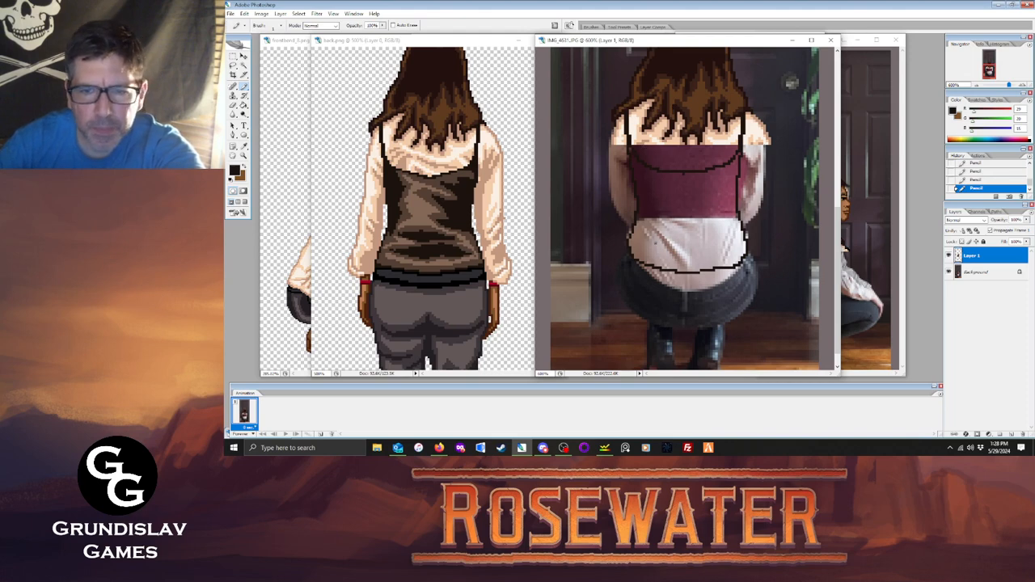
Outline the dark fold shapes on the corset's back with the Pencil and fill them and the side shadows in near-black.
mouse_move(654, 243)
mouse_down()
mouse_move(731, 256)
mouse_move(649, 249)
mouse_move(710, 231)
mouse_move(665, 237)
mouse_move(715, 233)
mouse_up()
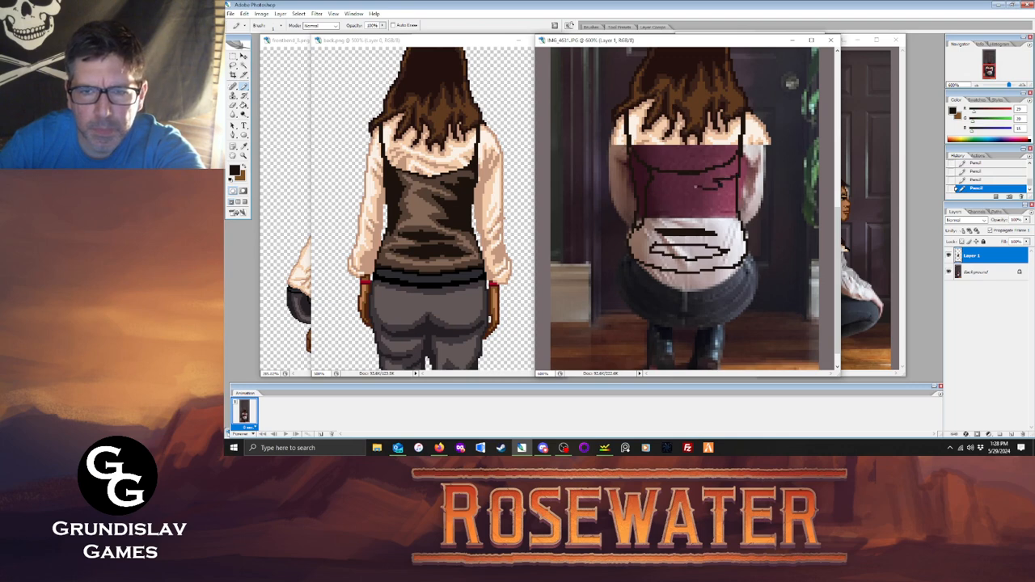
mouse_move(712, 196)
mouse_down()
mouse_move(704, 211)
mouse_move(732, 228)
mouse_up()
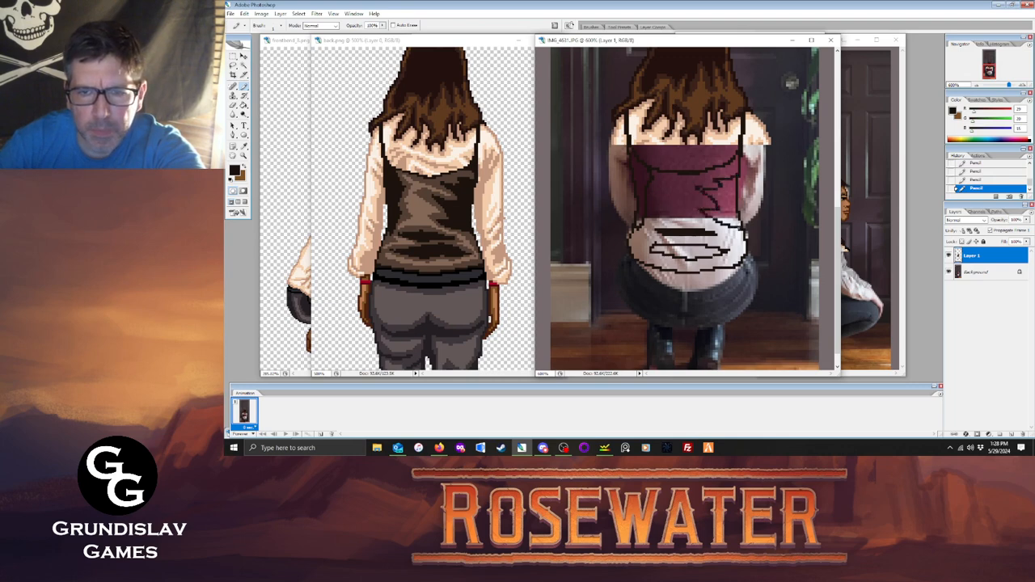
key(g)
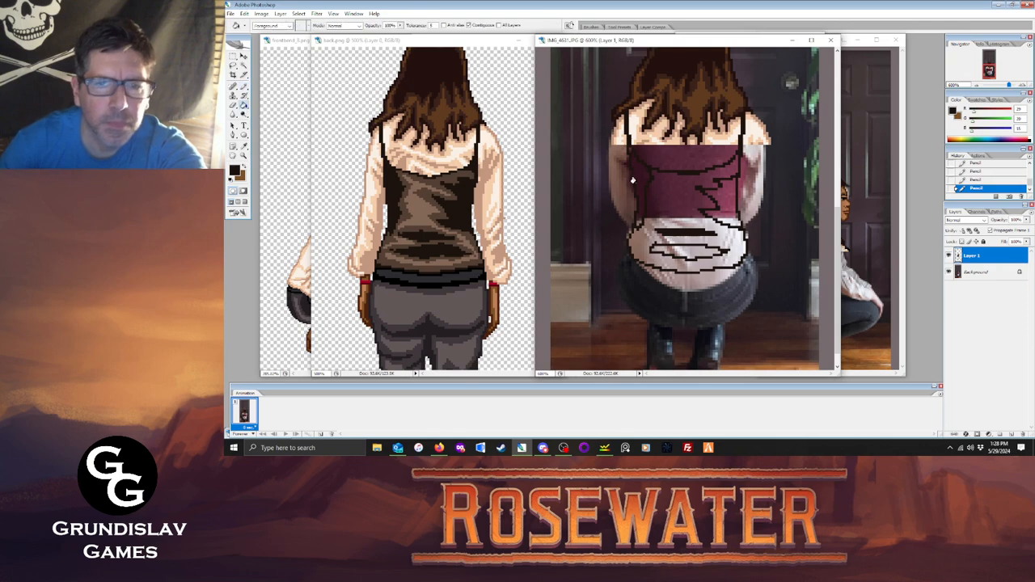
click(644, 172)
click(630, 150)
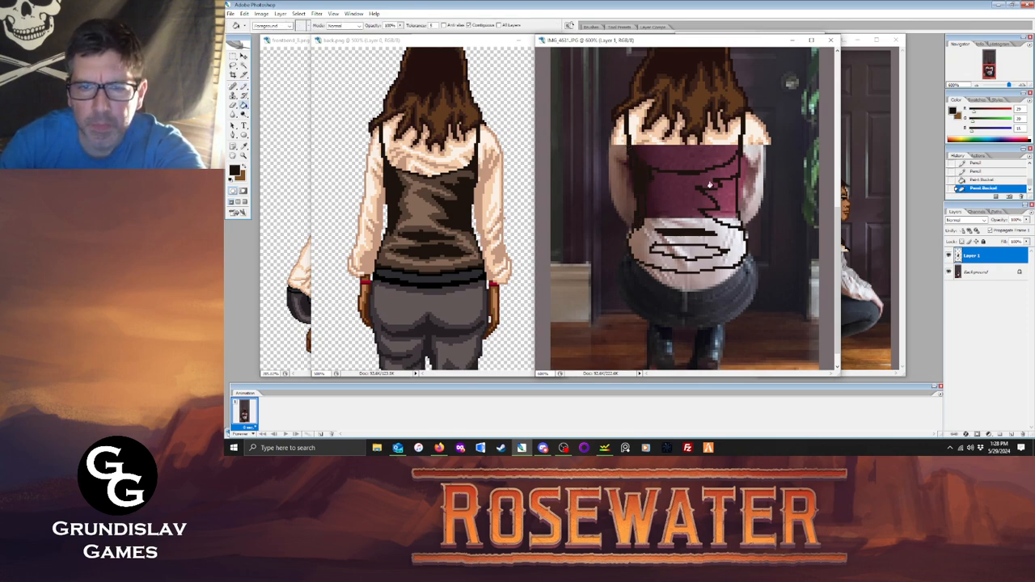
click(723, 192)
click(679, 252)
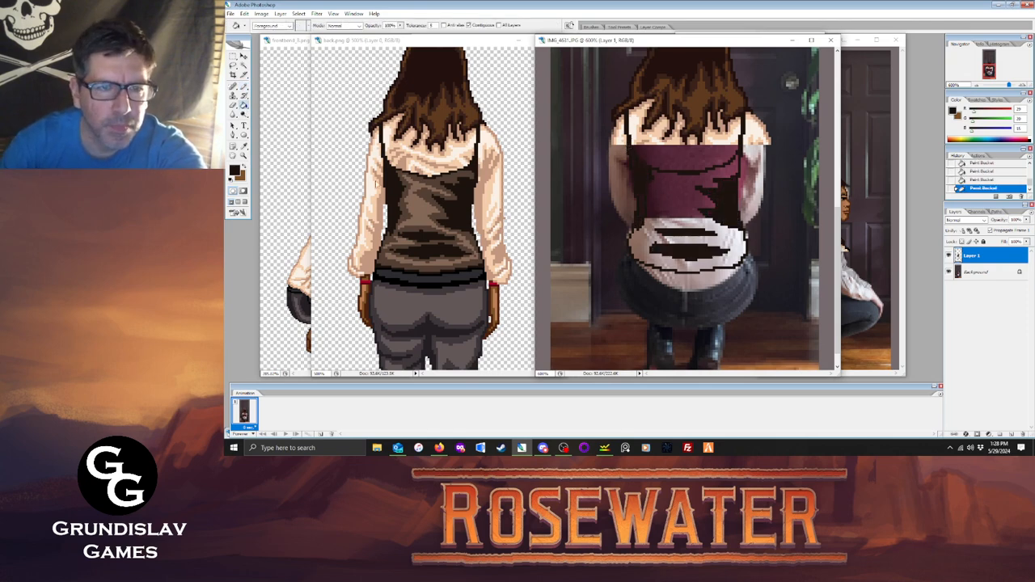
Sample the mid-brown from the reference corset in back.png and fill the crouching sprite's corset back with the Paint Bucket.
key(i)
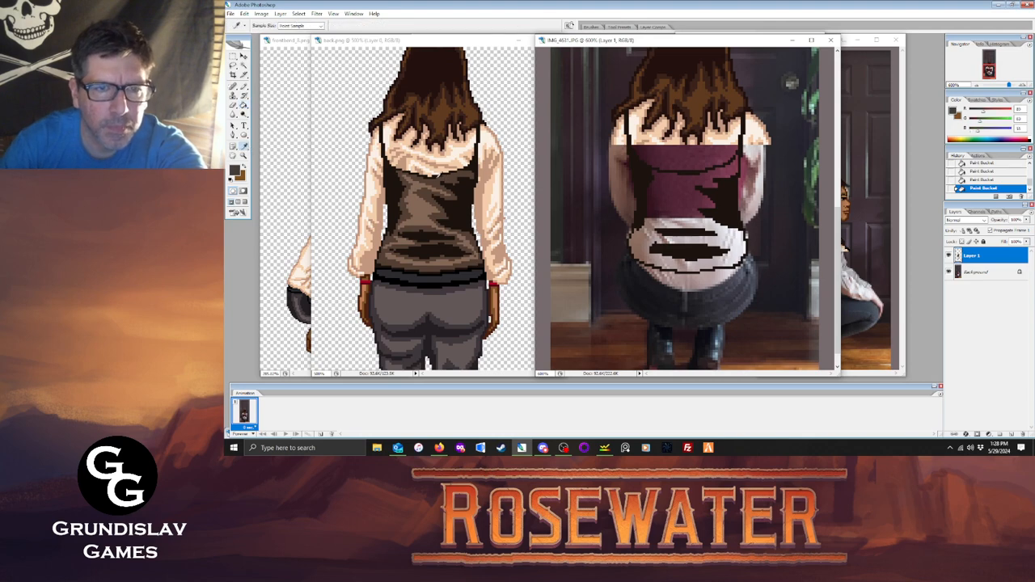
click(245, 106)
click(652, 187)
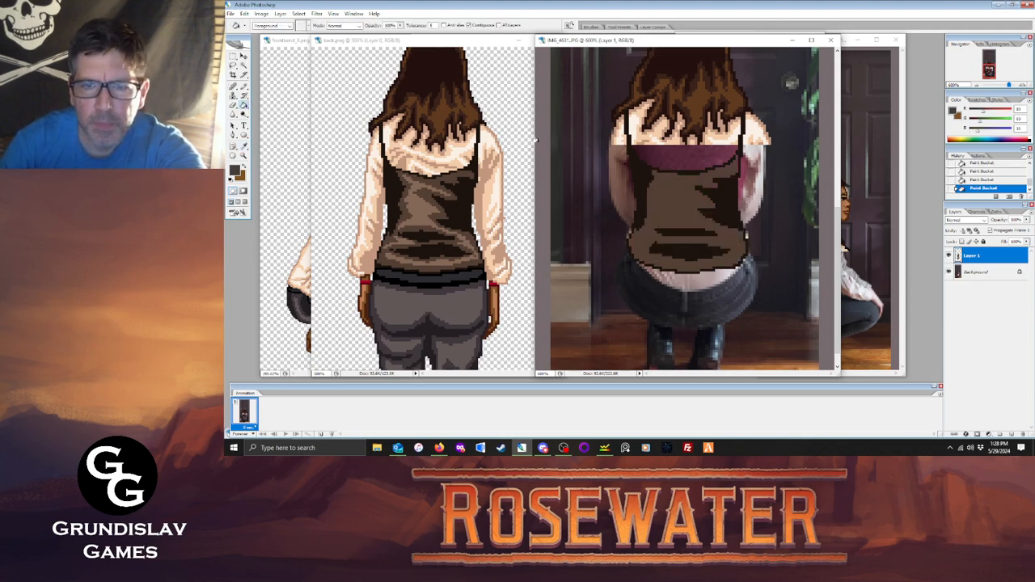
Sample the lighter brown from the reference corset and draw highlights around the lower folds and along the hem with the Pencil.
key(i)
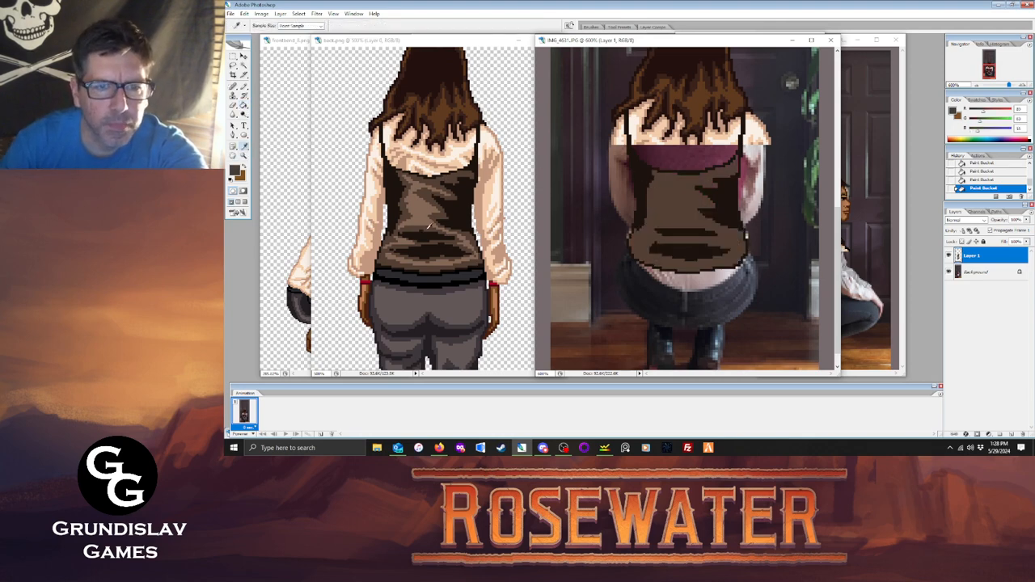
click(407, 184)
key(b)
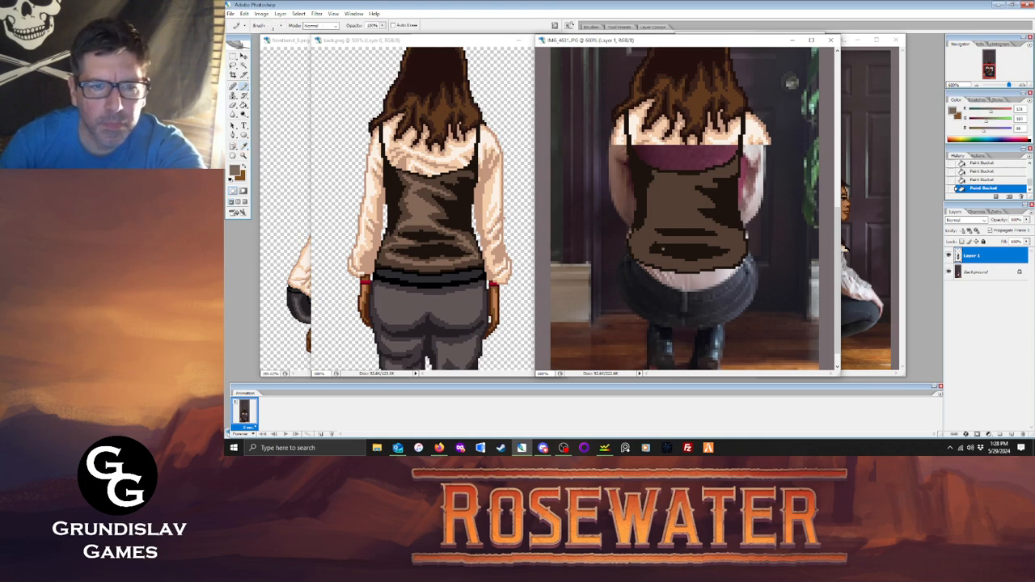
drag(643, 254, 706, 264)
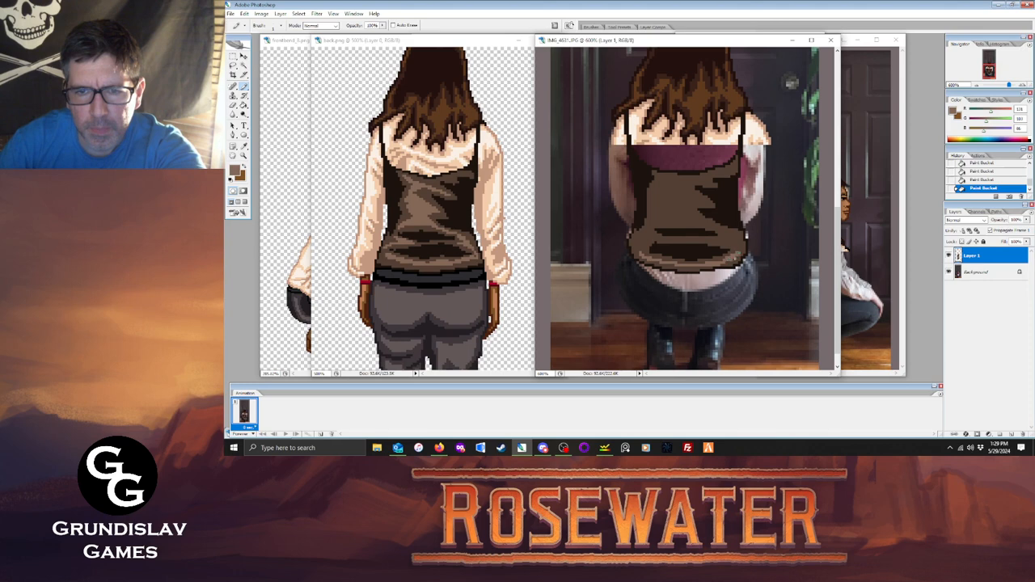
key(ctrl+z)
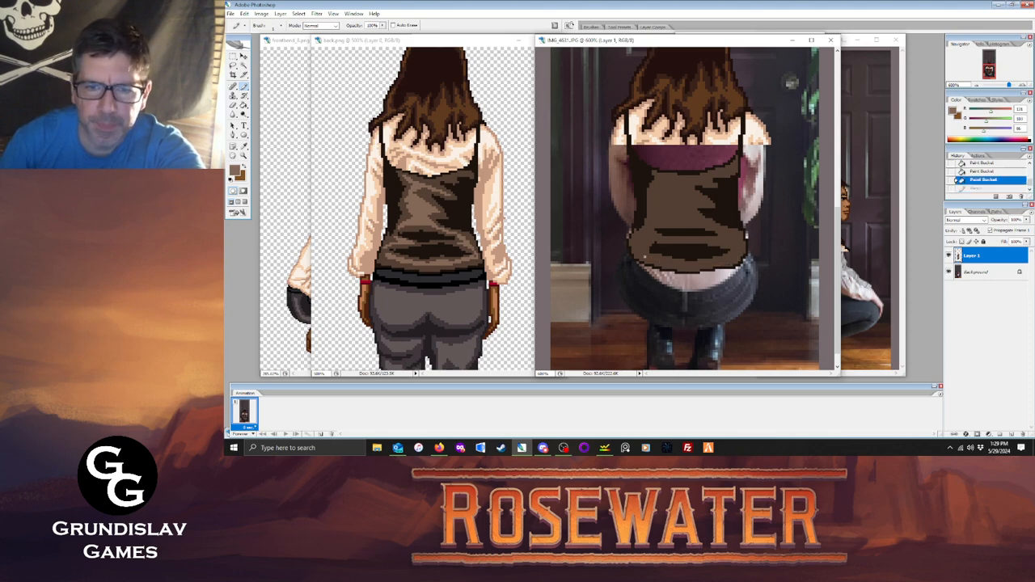
drag(659, 260, 735, 257)
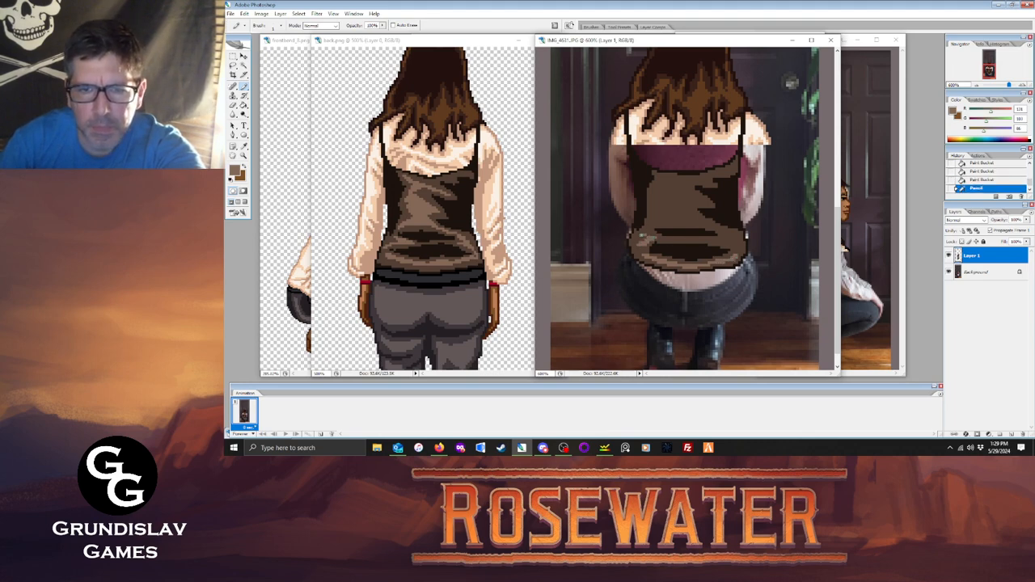
drag(653, 237, 662, 236)
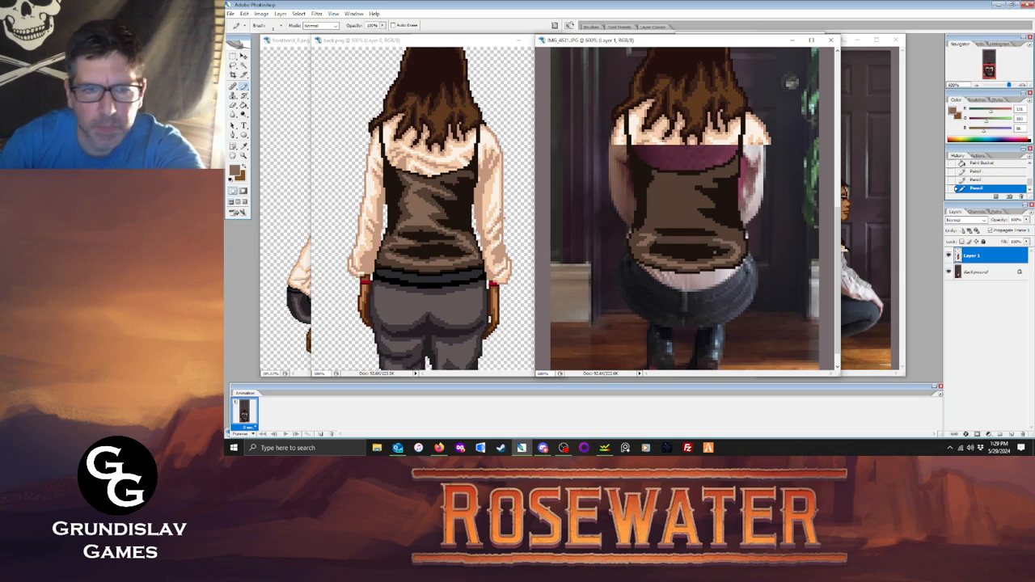
Outline the large highlight on the middle of the corset's back with the Pencil and fill it in the same light brown.
drag(648, 224, 676, 222)
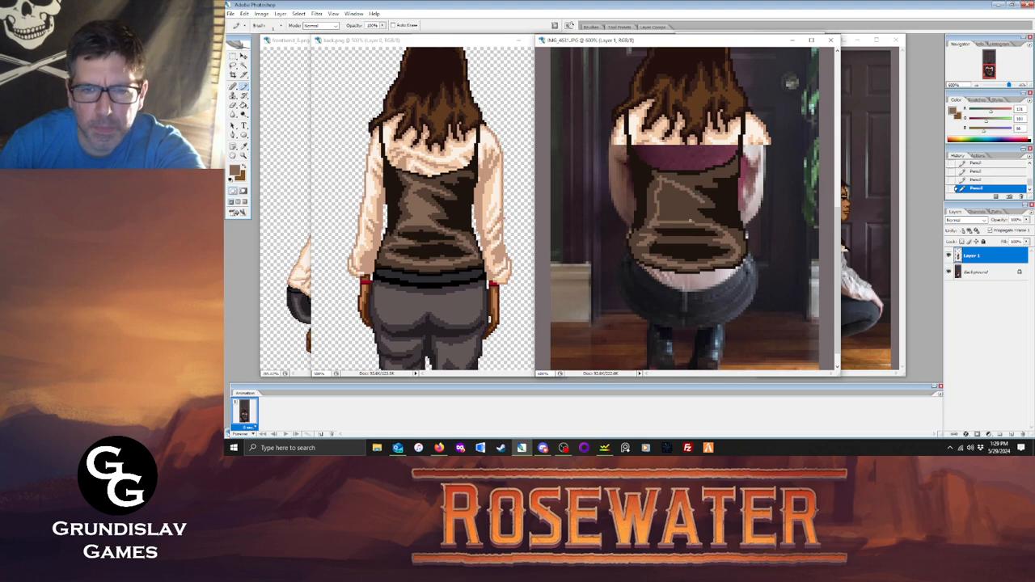
drag(685, 205, 691, 221)
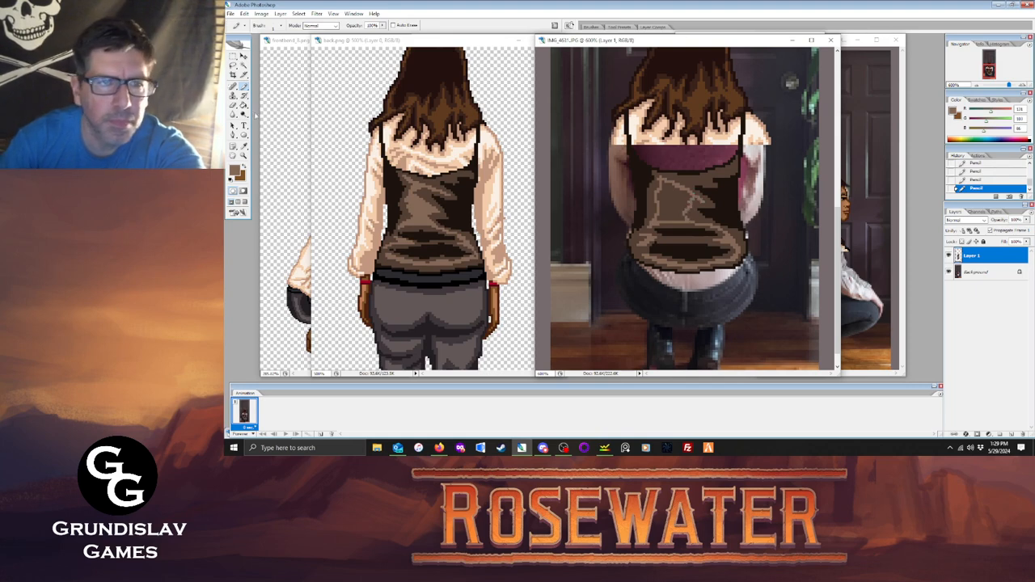
key(g)
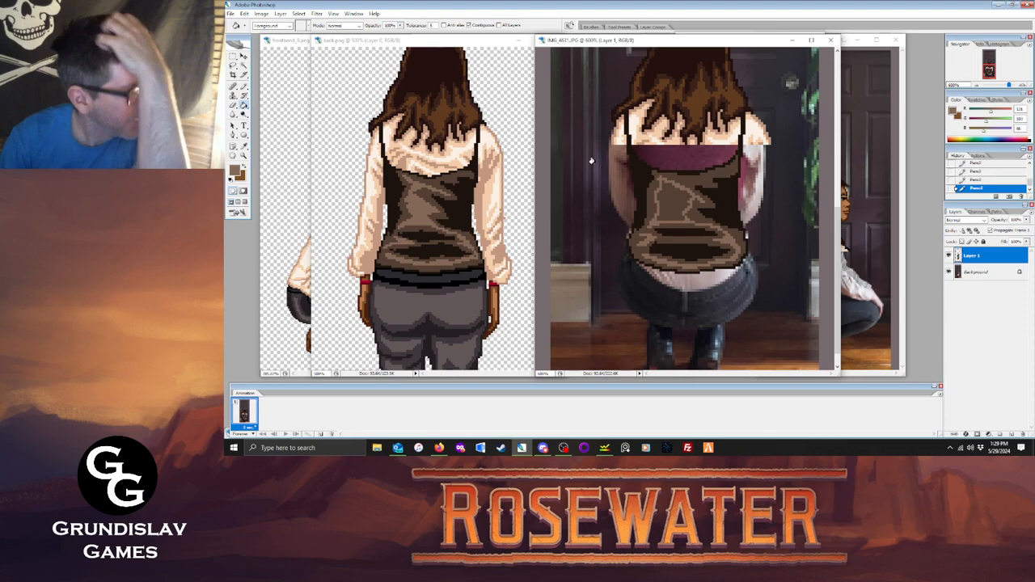
click(651, 203)
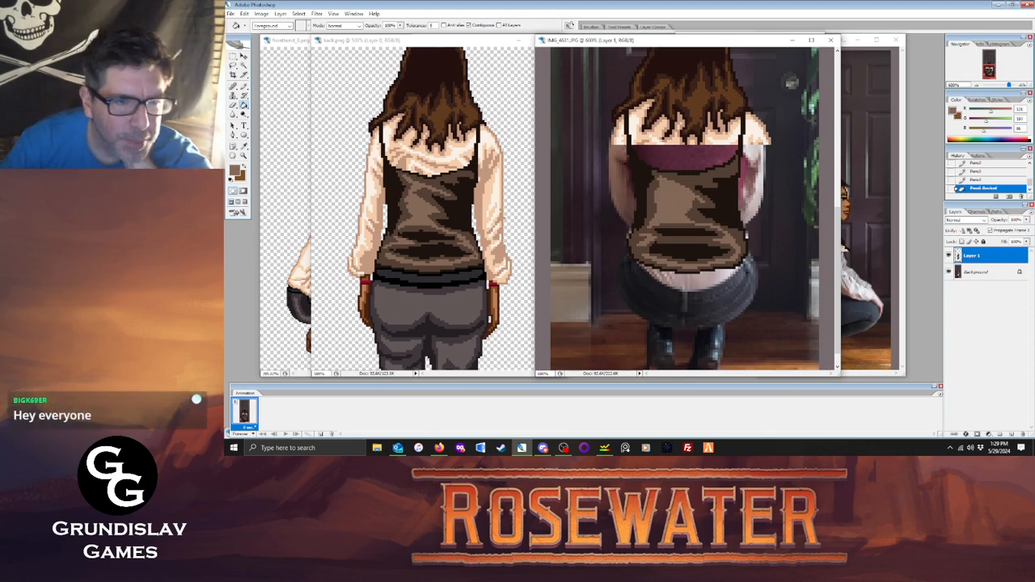
Sample black from the reference waistband and draw the curved waistband outline below the corset's hem, toggling the photo layer to check it.
click(245, 146)
click(433, 283)
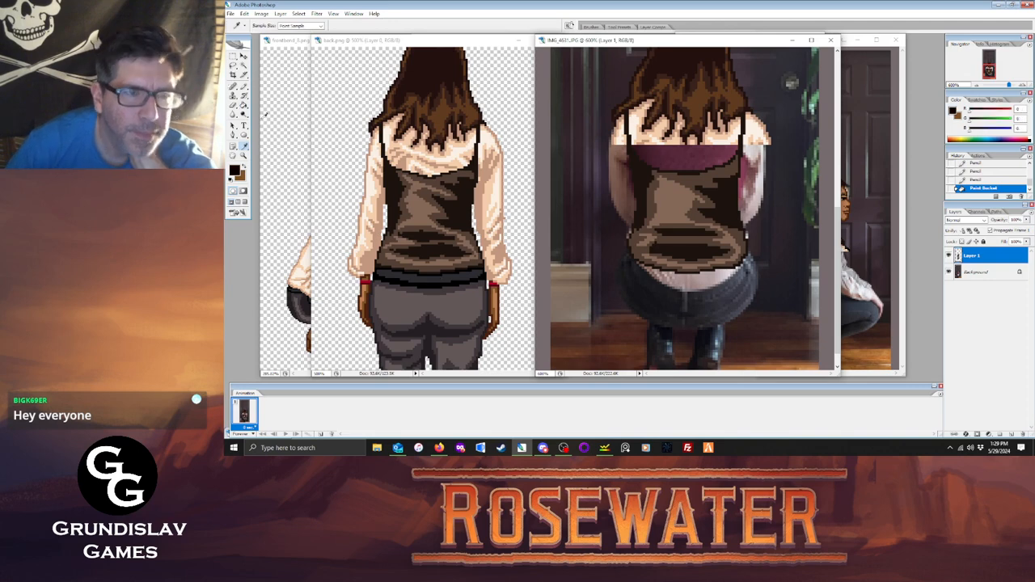
click(244, 87)
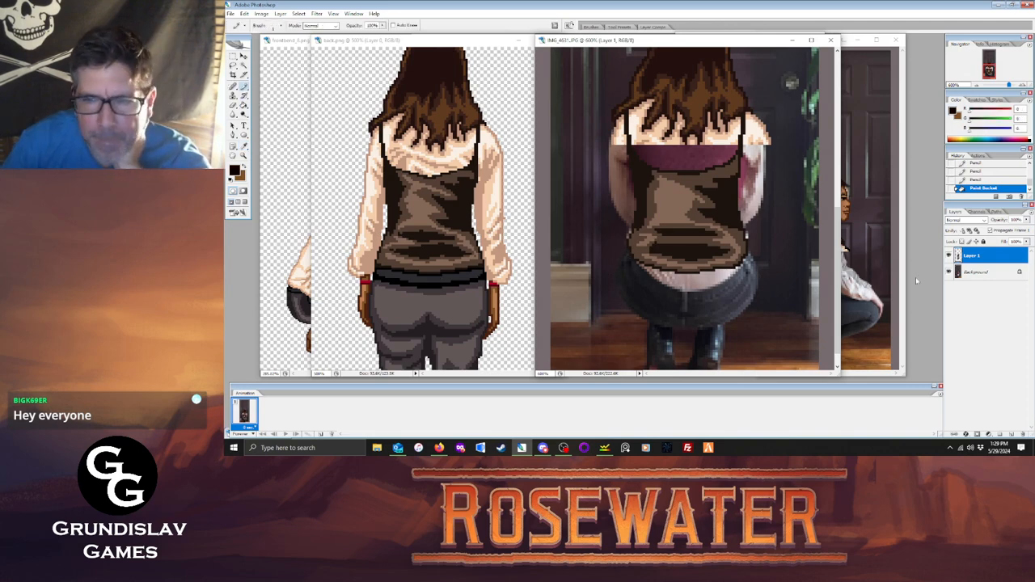
click(949, 273)
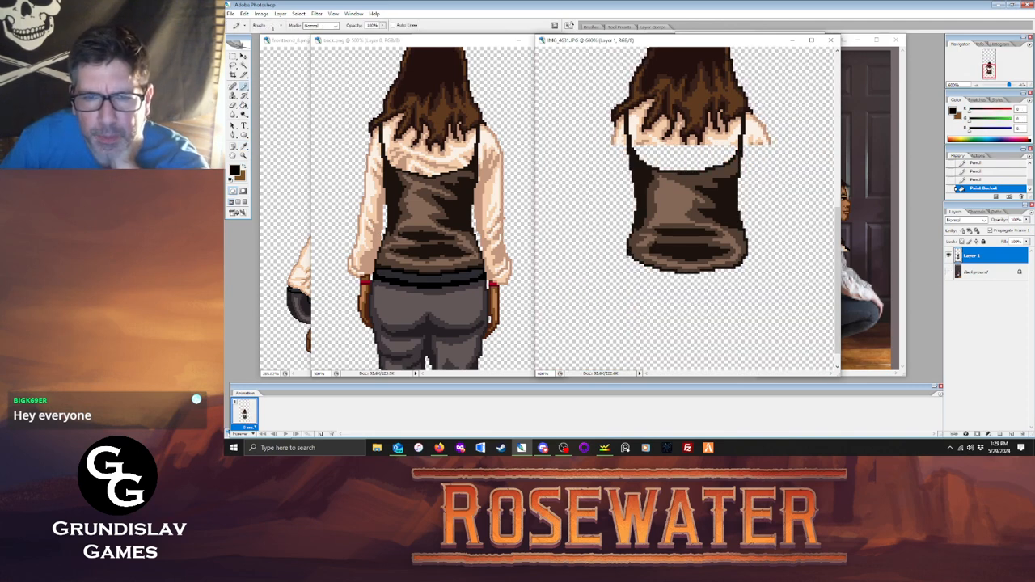
click(630, 262)
click(633, 263)
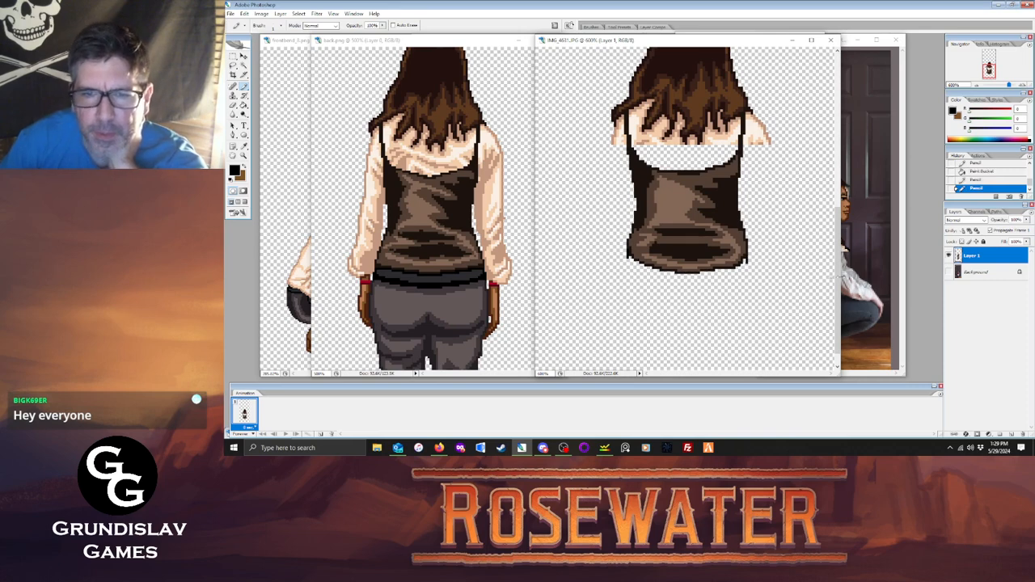
click(949, 272)
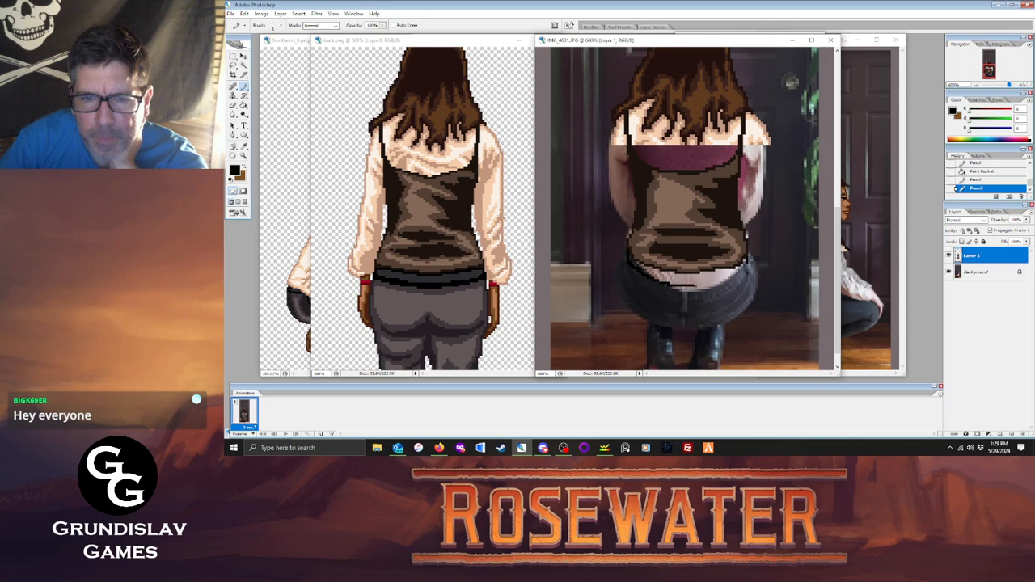
click(737, 272)
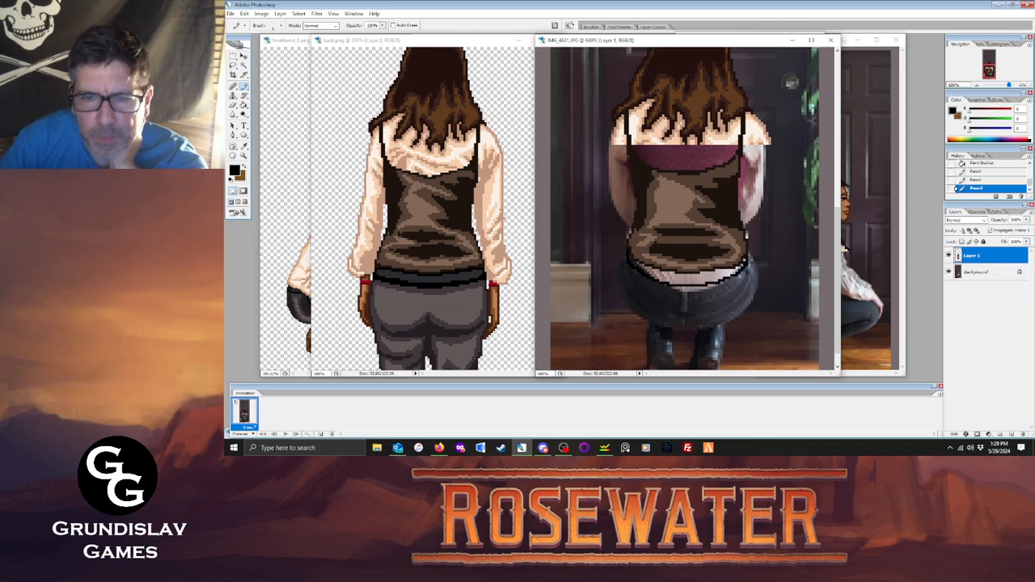
Hide the photo layer, enlarge the hem area, and draw a black shadow line directly under the corset's hem.
click(949, 273)
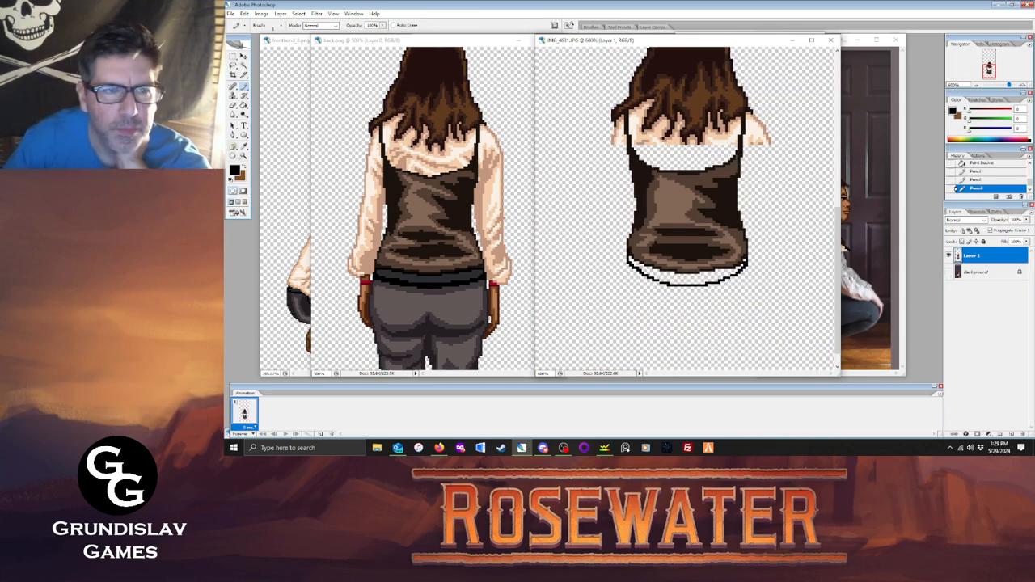
key(z)
drag(596, 176, 778, 325)
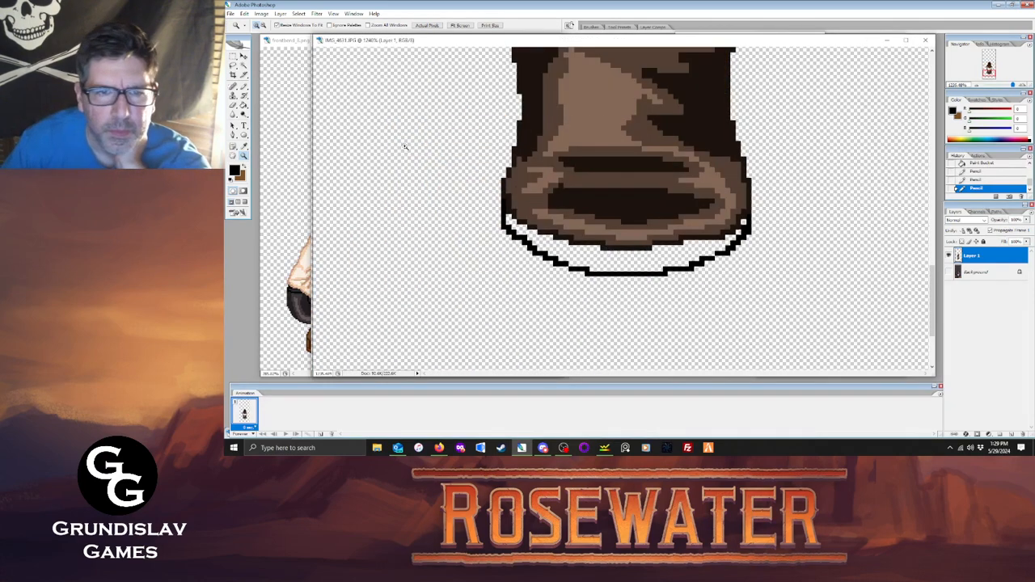
key(b)
drag(650, 70, 615, 49)
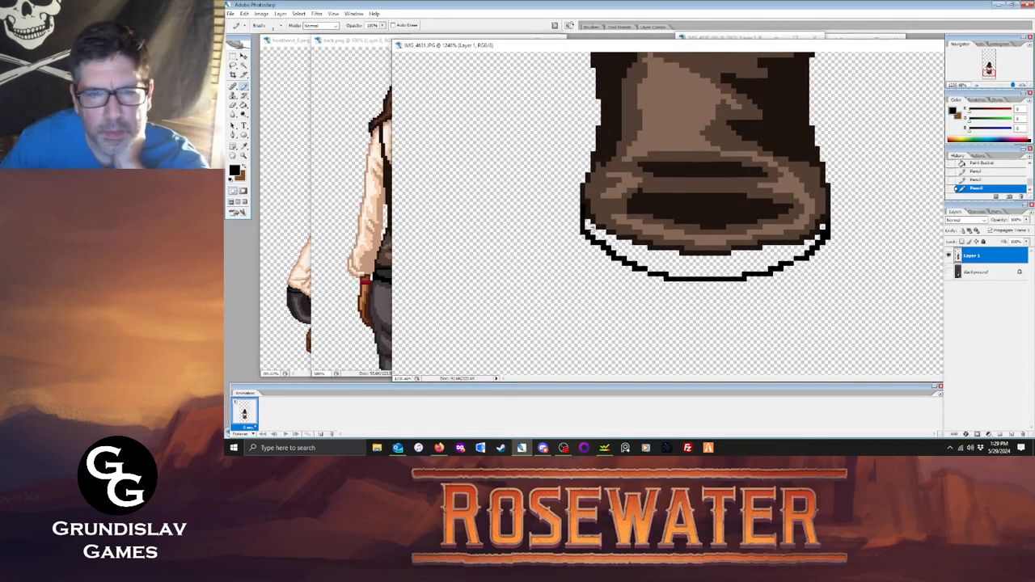
click(589, 222)
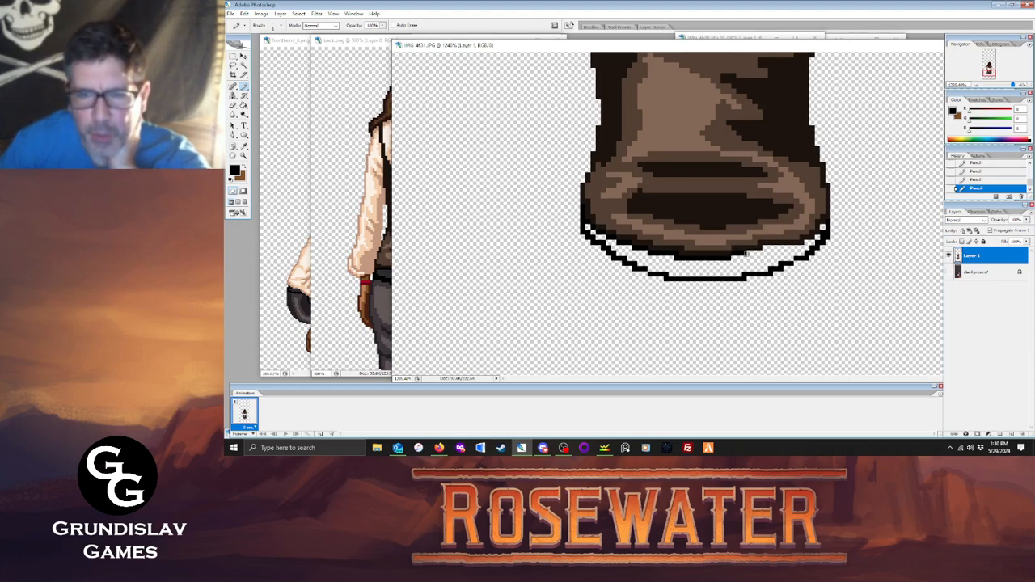
drag(765, 247, 809, 243)
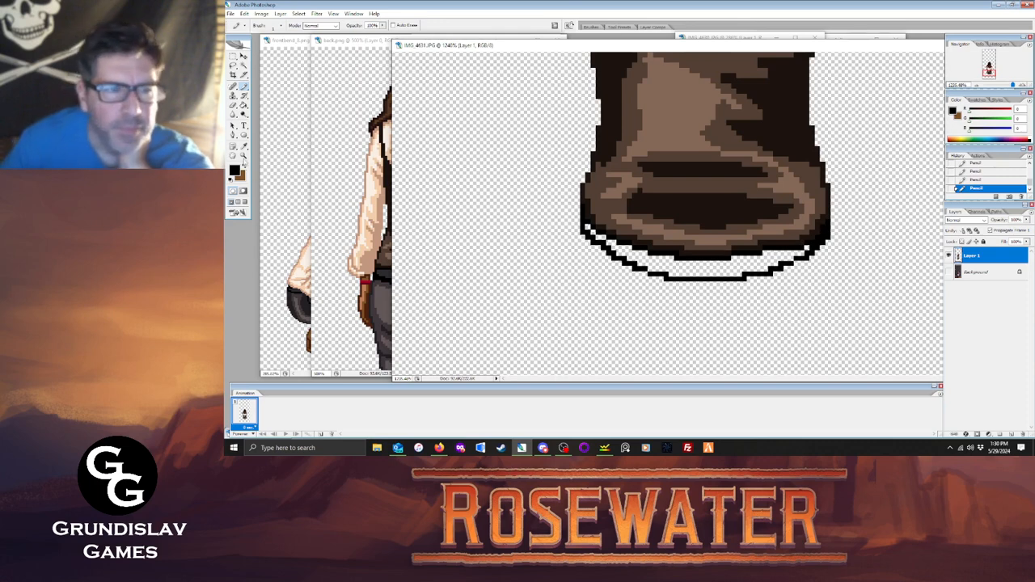
Sample the dark grey and fill the waistband areas between the hem shadow and the black outline with the Paint Bucket.
key(i)
key(g)
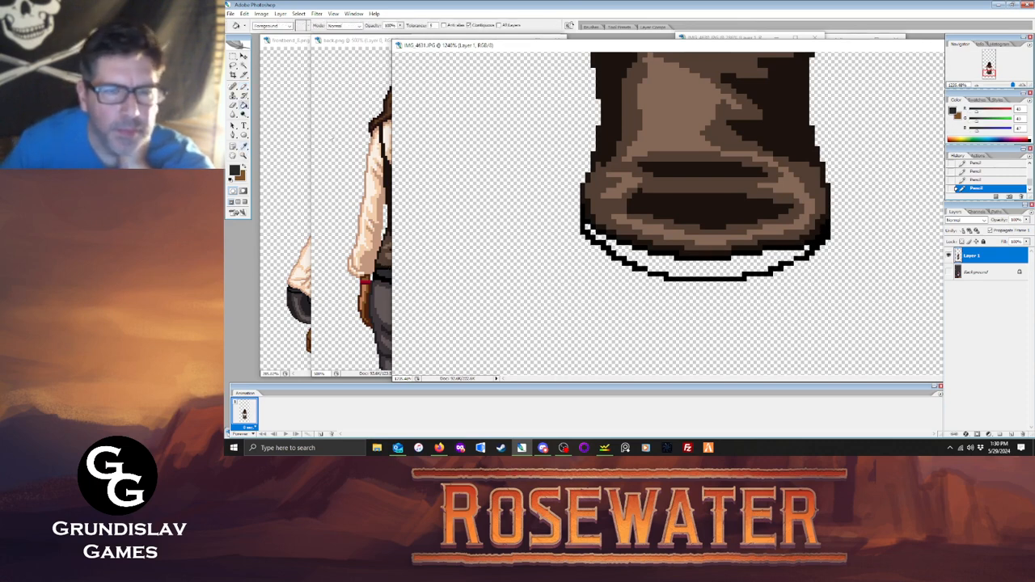
click(647, 246)
click(806, 247)
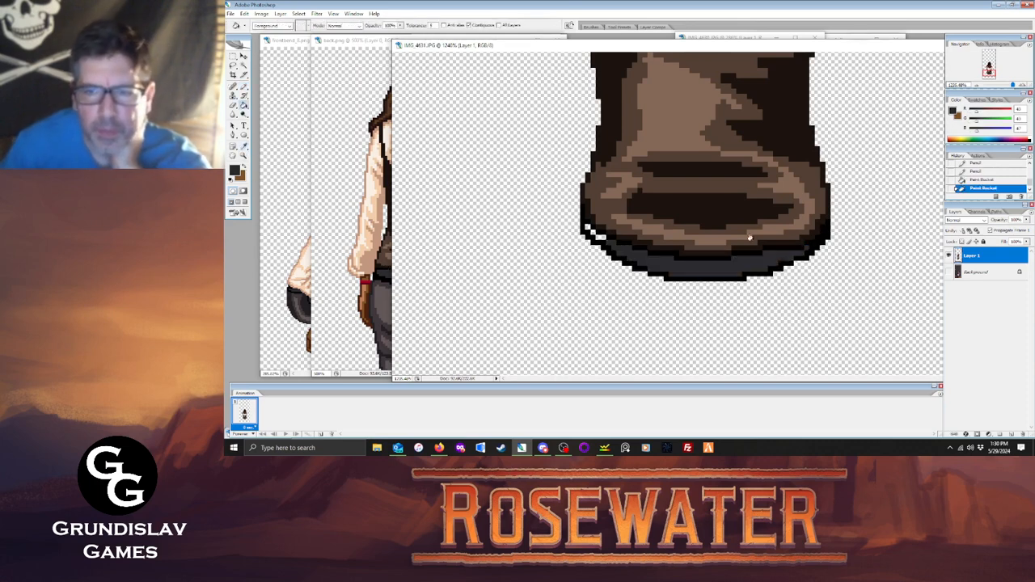
click(590, 231)
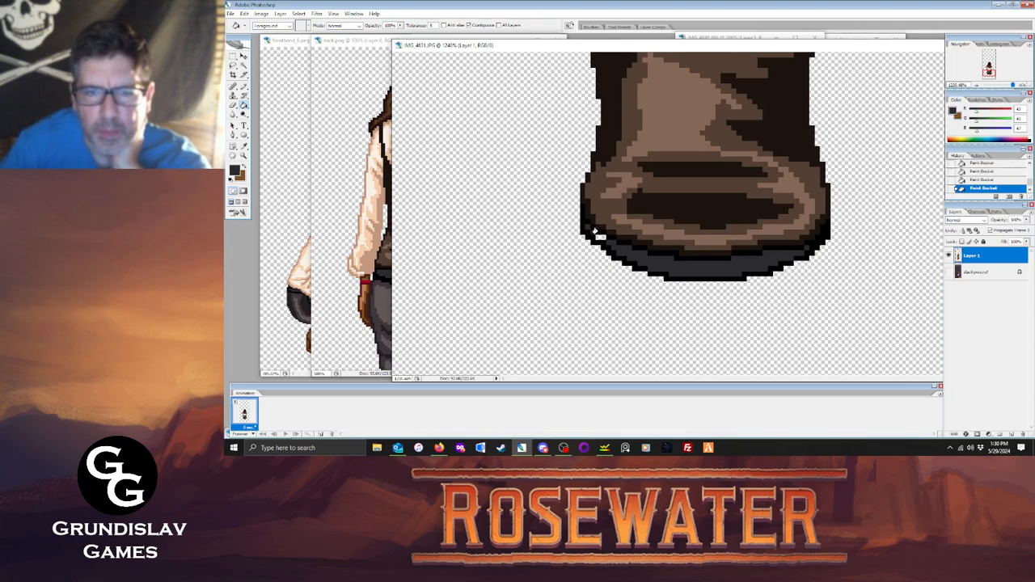
Sample the dark tan blouse shade and draw a shadow line along the inside of the corset's upper back edge.
drag(896, 46, 808, 48)
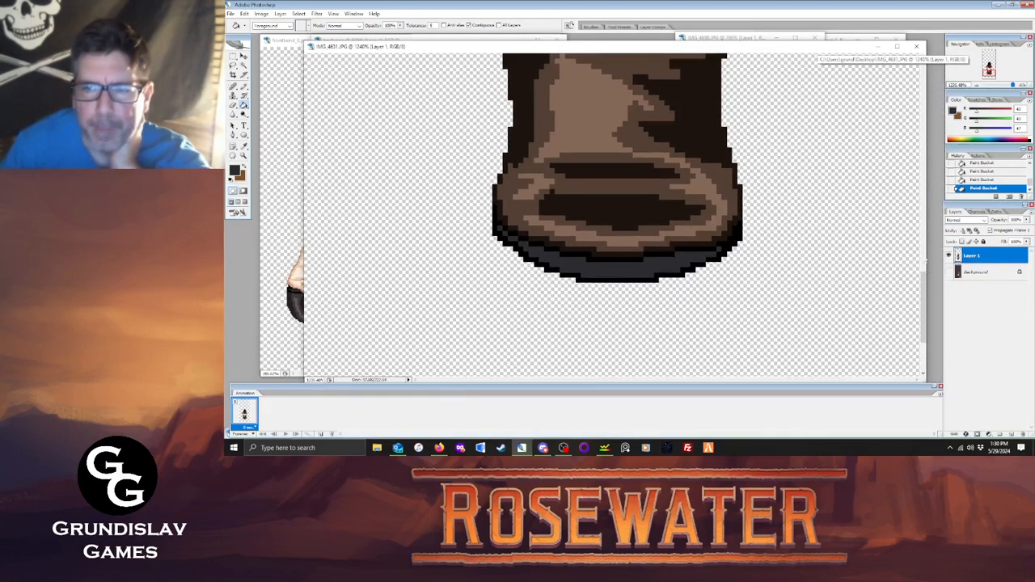
drag(925, 295, 932, 250)
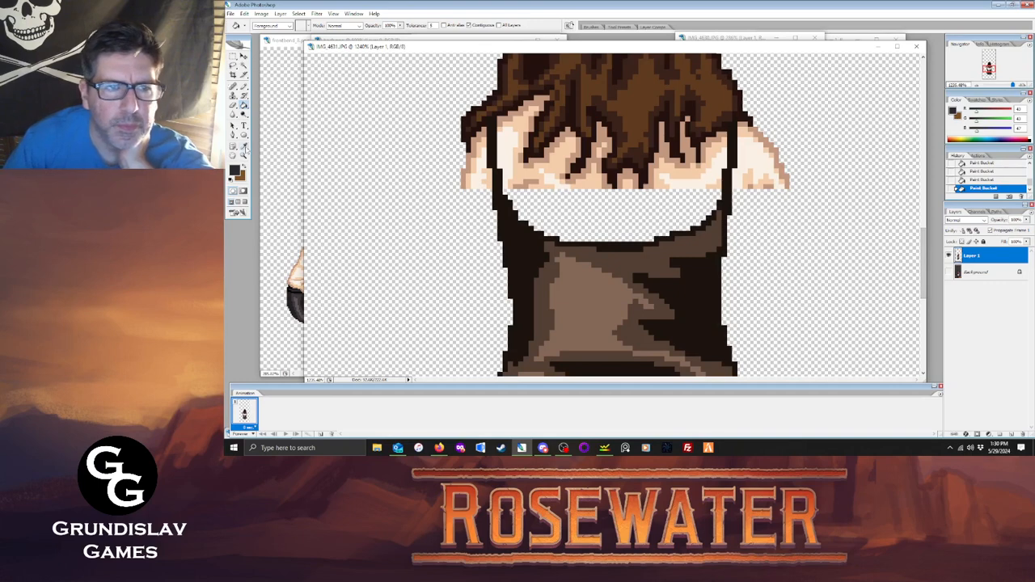
key(i)
click(526, 181)
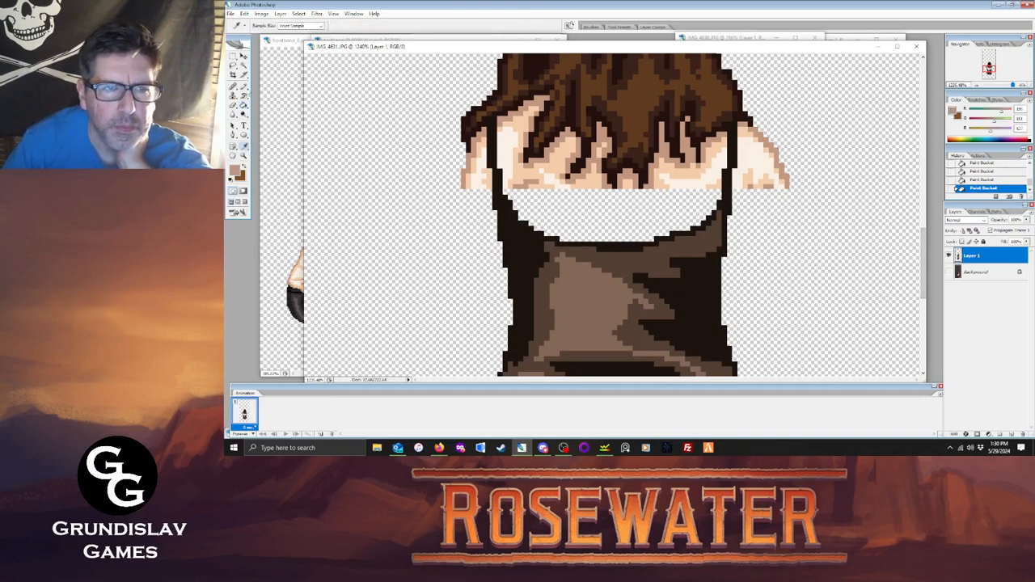
key(b)
mouse_move(505, 192)
mouse_down()
mouse_move(546, 233)
mouse_move(658, 234)
mouse_up()
click(515, 204)
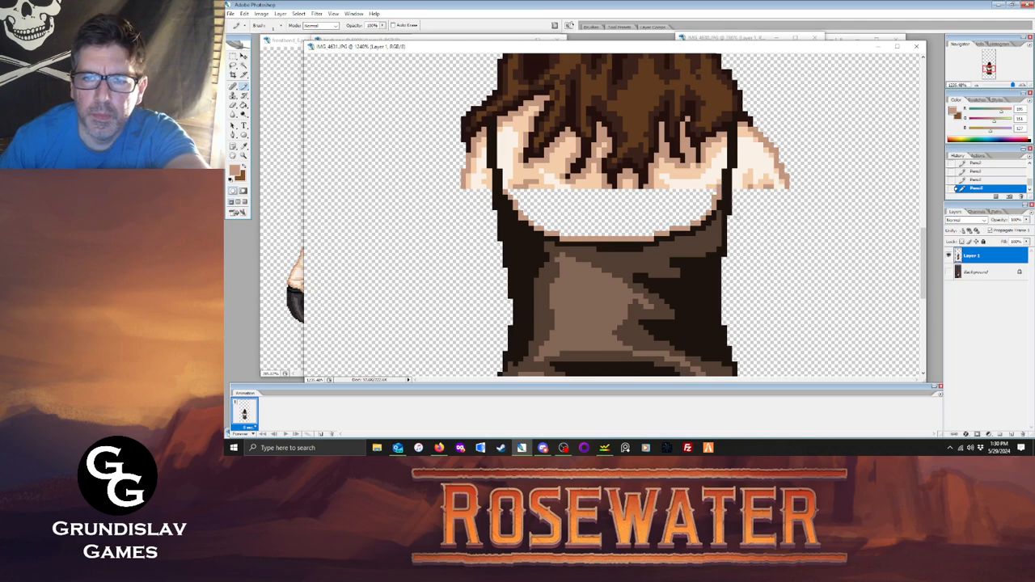
Show the photo layer again, sample the light peach blouse colour, and fill the open area above the corset's upper edge.
click(949, 271)
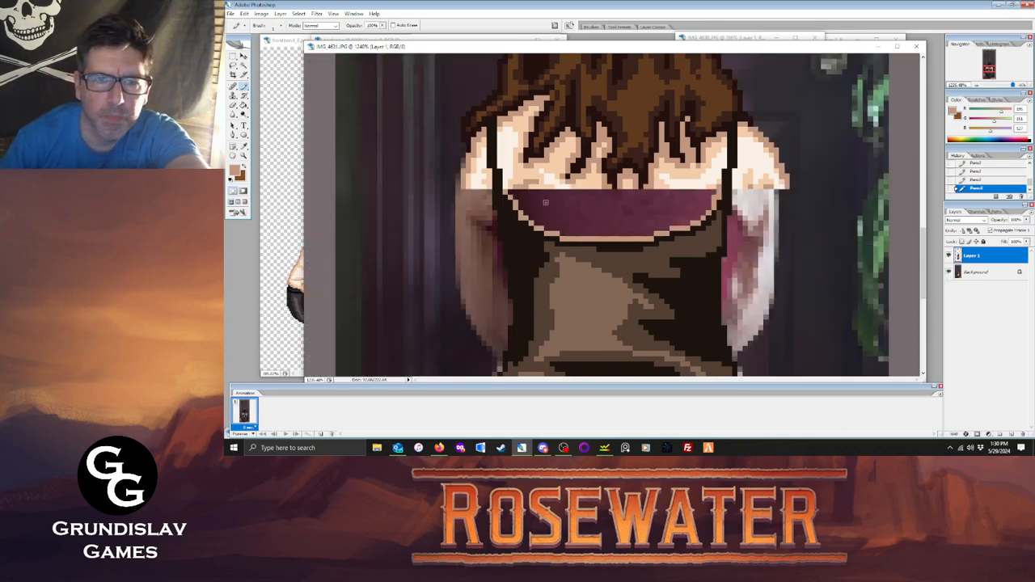
click(245, 148)
click(556, 155)
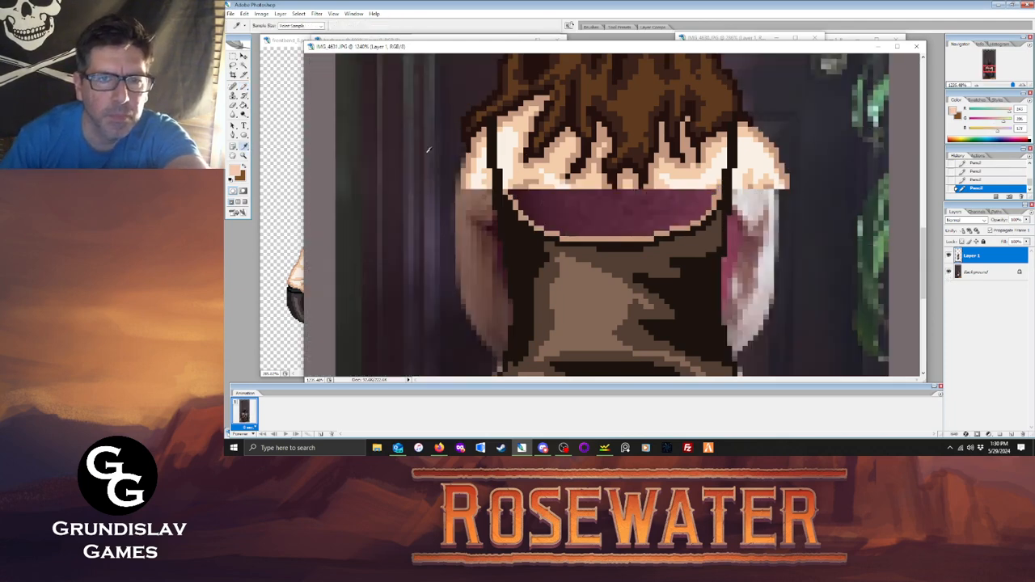
click(244, 106)
click(586, 212)
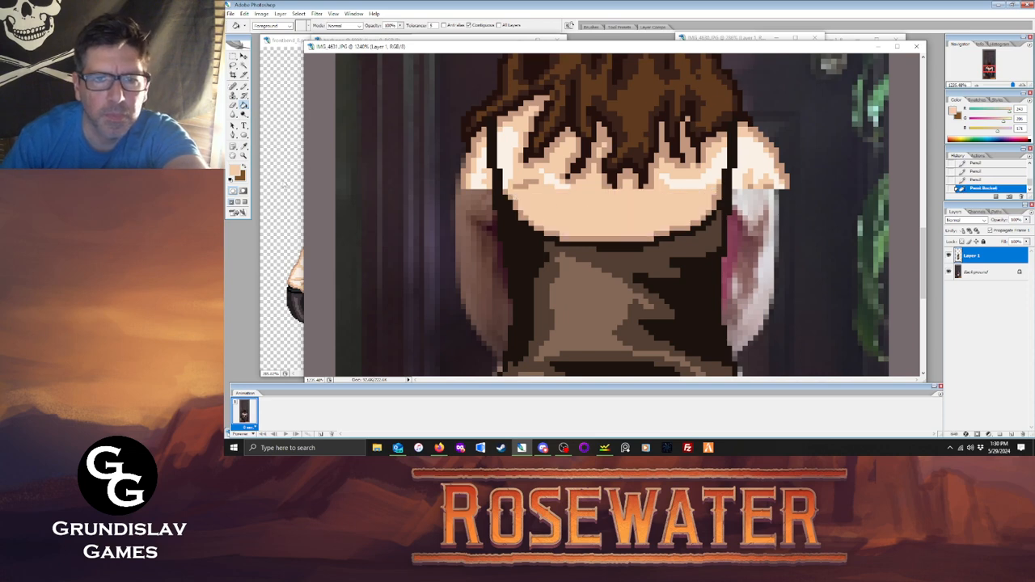
Sample the dark tan blouse shade again and pencil a shadow fold on the left part of the blouse above the corset.
key(i)
click(527, 183)
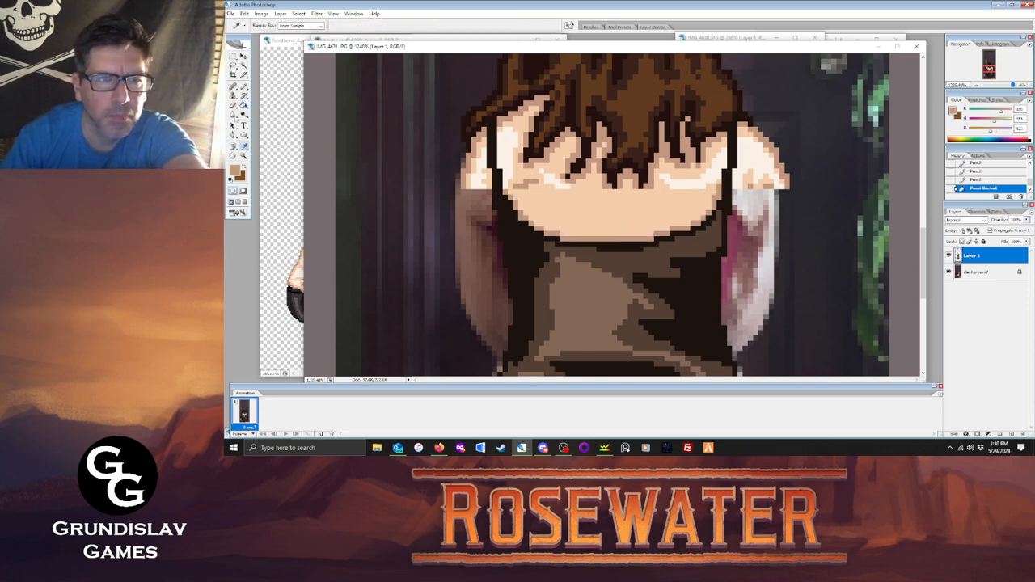
click(244, 87)
mouse_move(514, 194)
mouse_down()
mouse_move(525, 194)
mouse_move(518, 198)
mouse_up()
drag(517, 199, 540, 218)
click(539, 218)
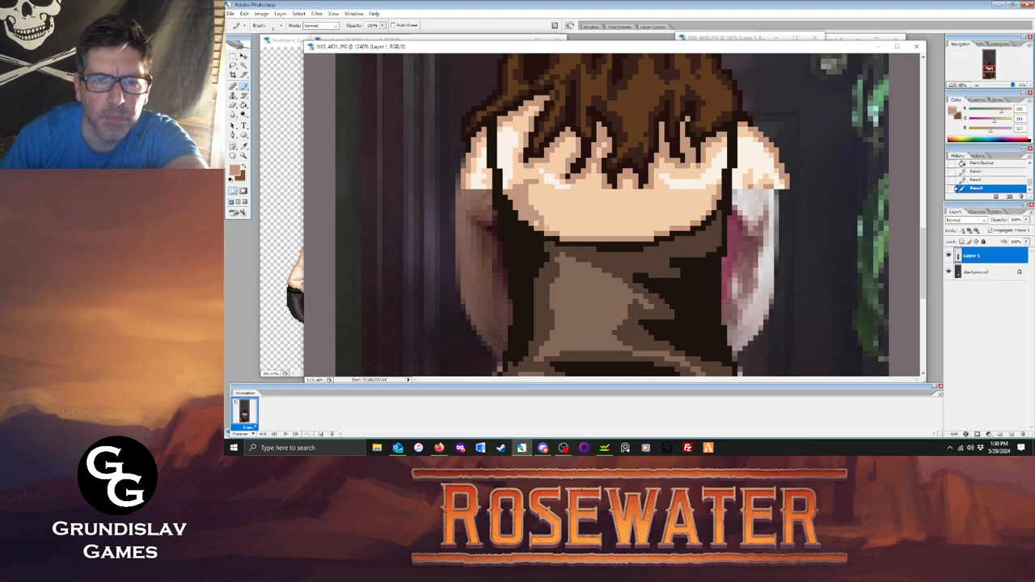
Finish the dark tan shadows above the corset's upper edge, then sample the cream highlight, pencil its outline across the upper back, and fill it.
click(537, 221)
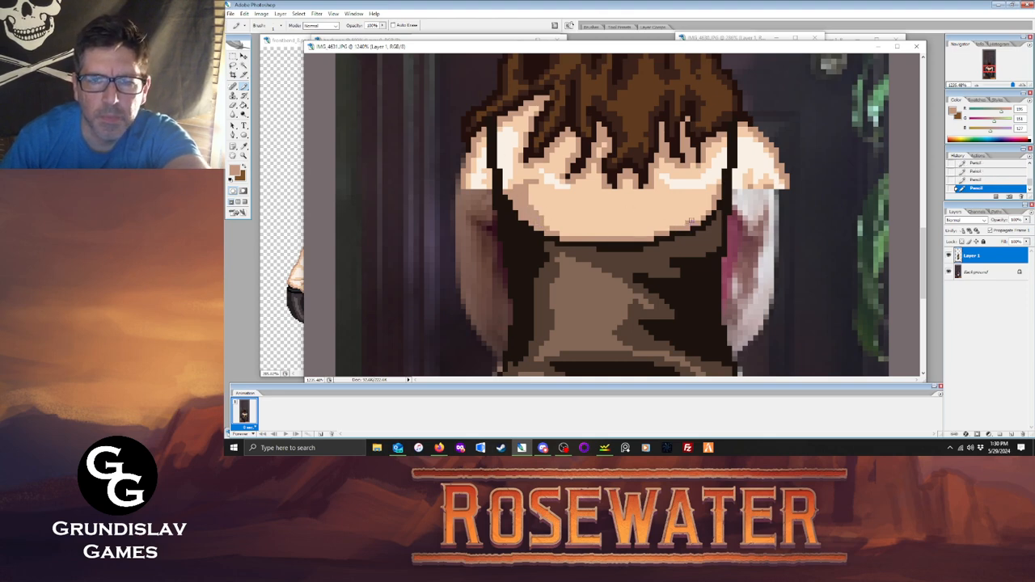
drag(687, 220, 697, 213)
click(244, 146)
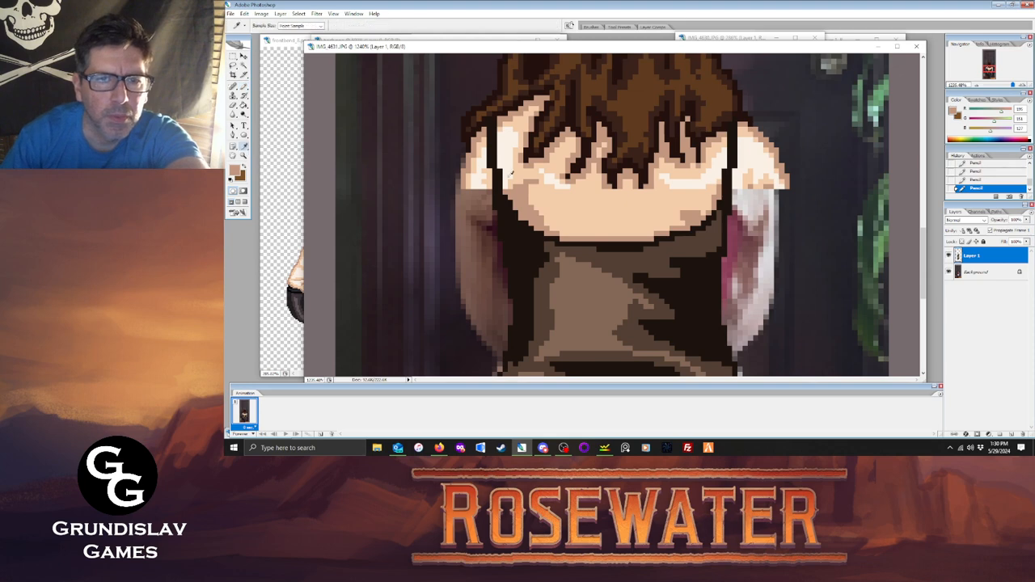
click(505, 154)
key(b)
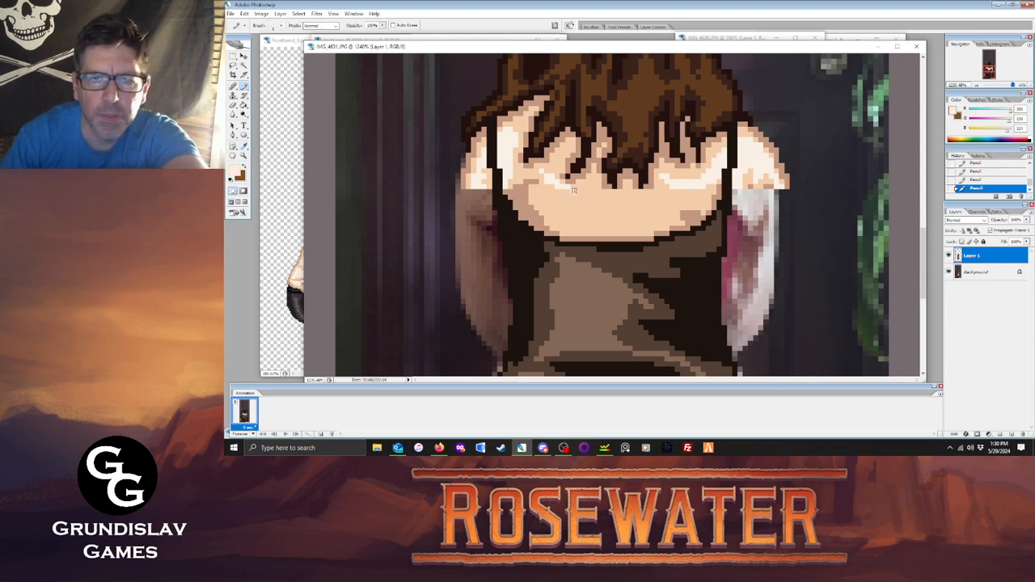
mouse_move(574, 191)
mouse_down()
mouse_move(621, 206)
mouse_move(705, 189)
mouse_up()
mouse_move(540, 196)
mouse_down()
mouse_move(573, 222)
mouse_move(621, 226)
mouse_move(682, 200)
mouse_up()
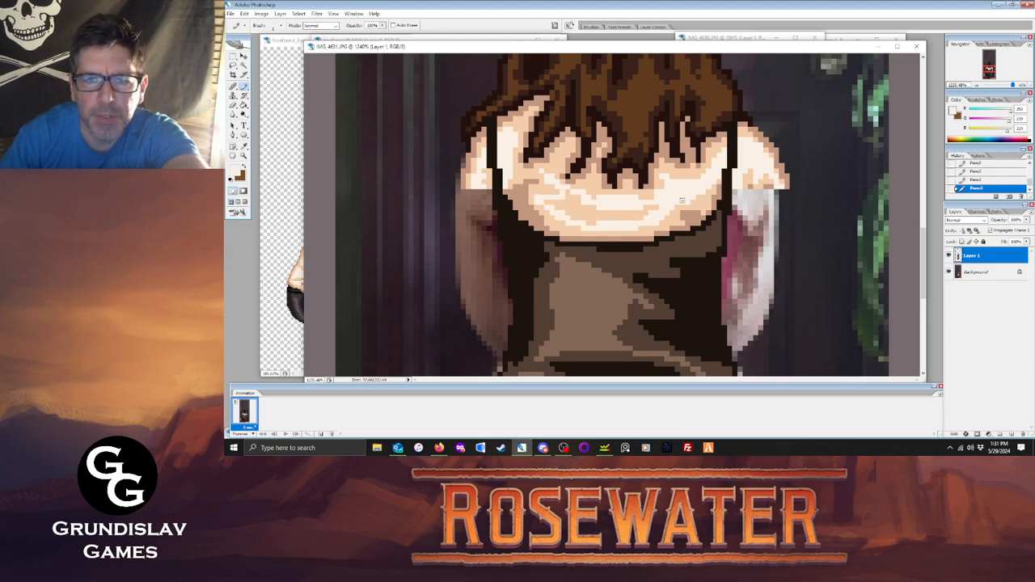
click(243, 105)
click(568, 208)
Sample the dark tan blouse shade and pencil the outer outlines of both sleeves down to the waist.
click(243, 147)
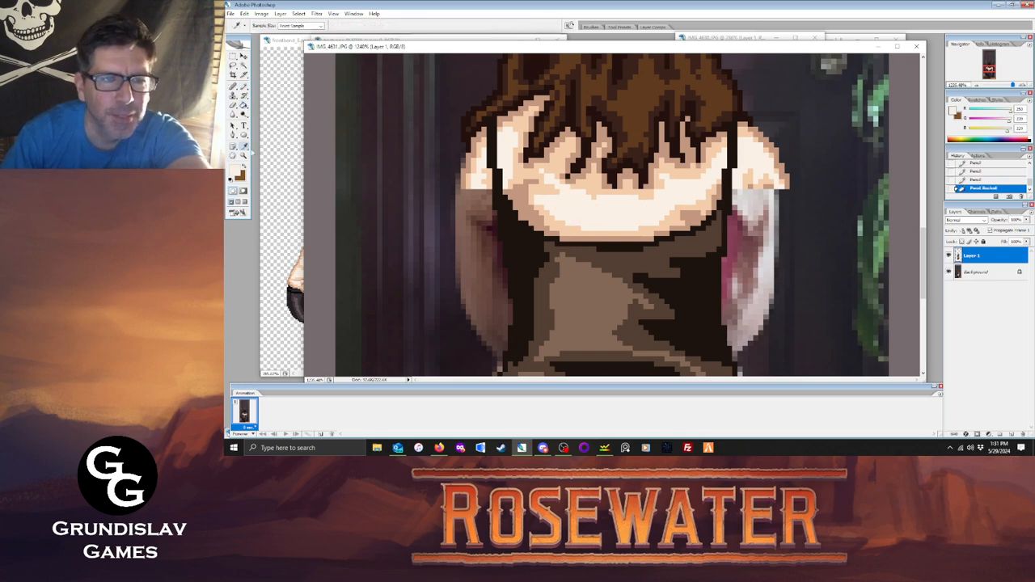
click(474, 176)
click(244, 86)
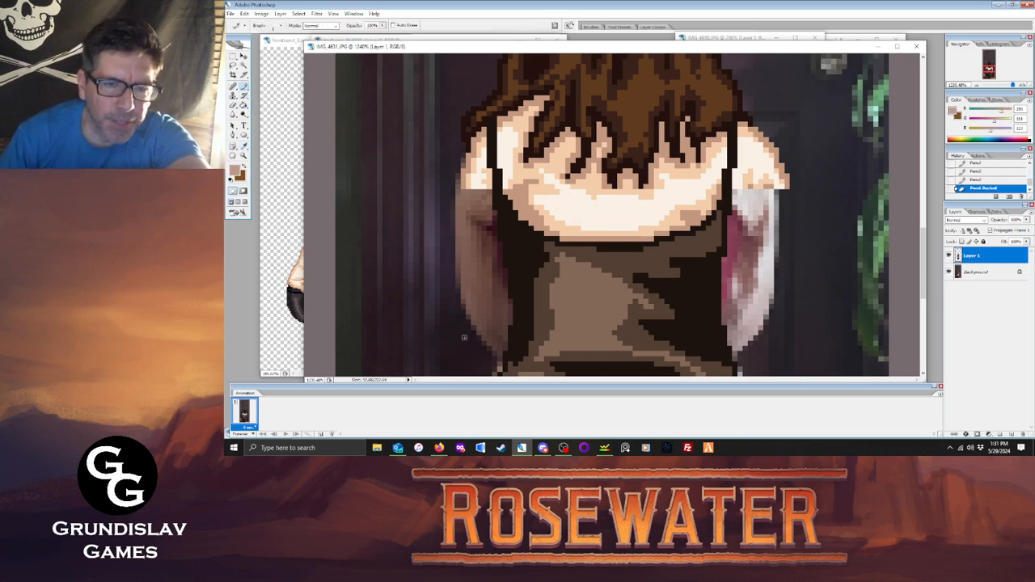
mouse_move(496, 361)
mouse_down()
mouse_move(469, 310)
mouse_move(453, 241)
mouse_move(458, 180)
mouse_up()
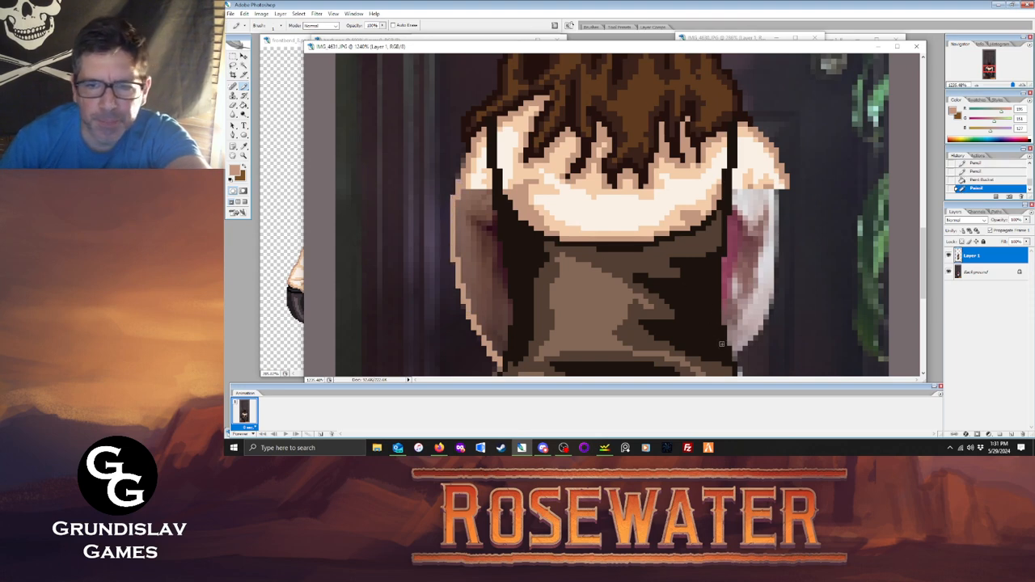
mouse_move(738, 358)
mouse_down()
mouse_move(777, 267)
mouse_move(785, 189)
mouse_up()
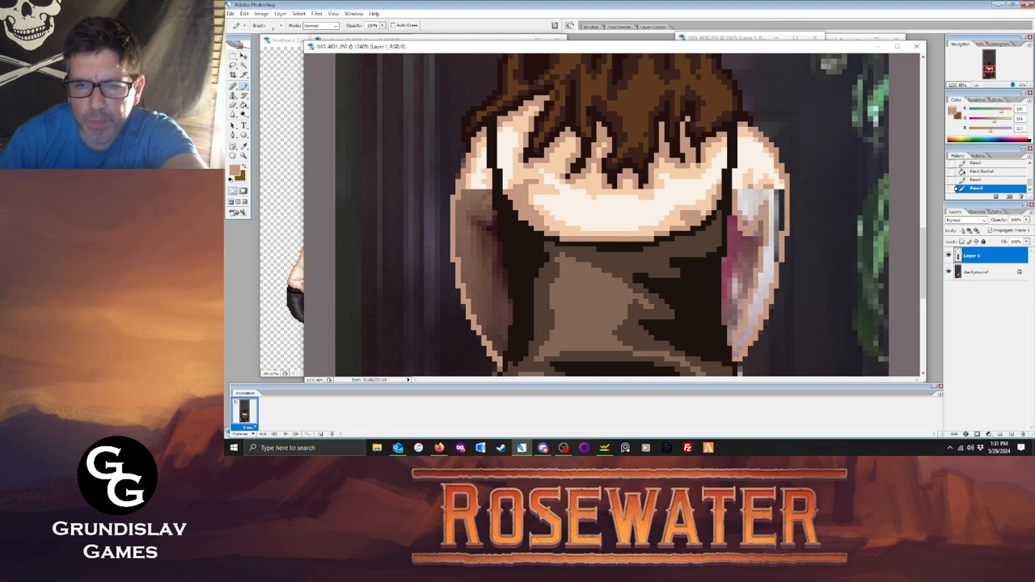
Pencil the dark tan shadow boundary inside the sleeves and fill the inner areas beside the corset with the same colour.
click(734, 355)
mouse_move(468, 212)
mouse_down()
mouse_move(479, 233)
mouse_move(488, 191)
mouse_up()
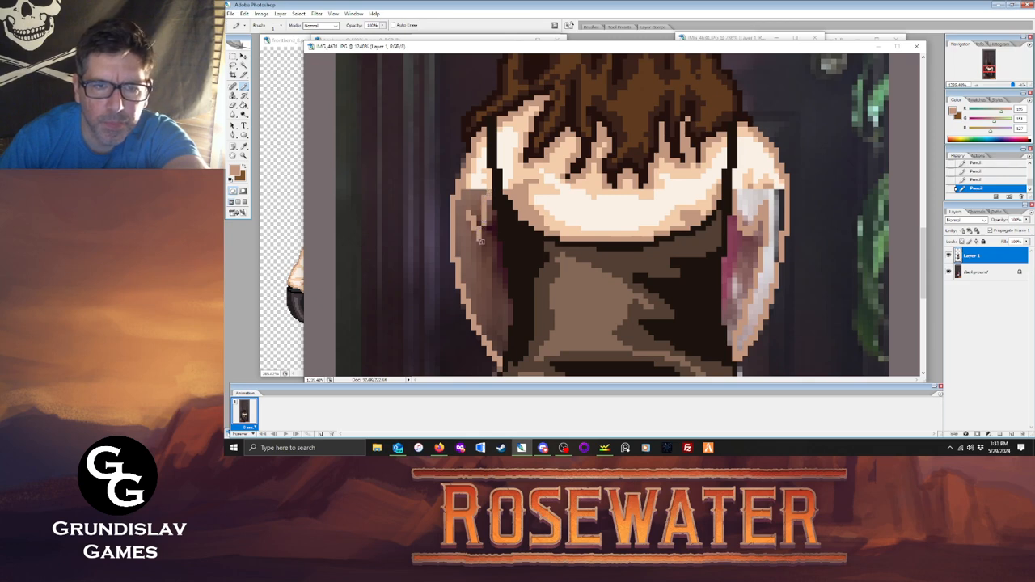
drag(481, 241, 502, 330)
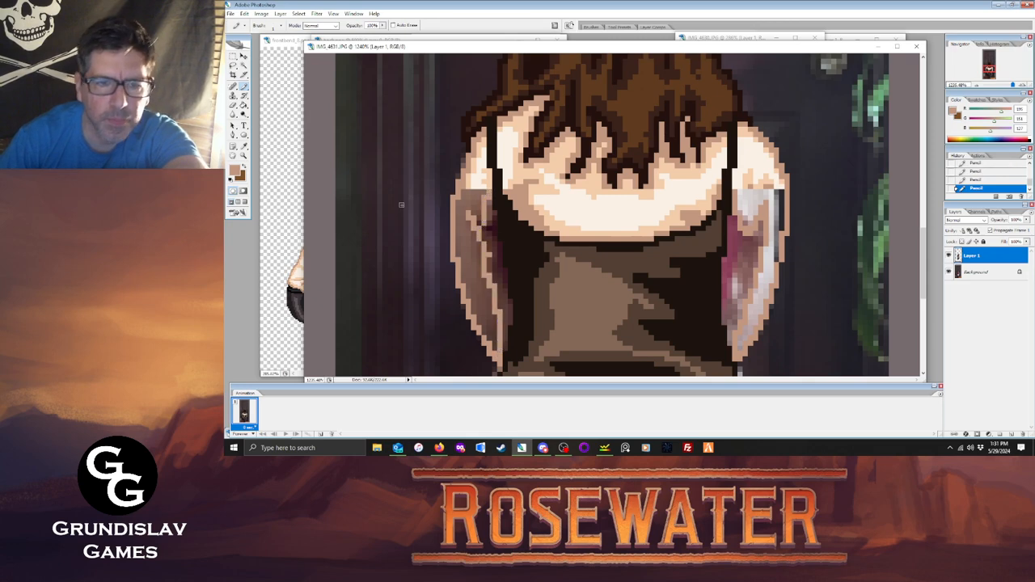
key(g)
click(506, 285)
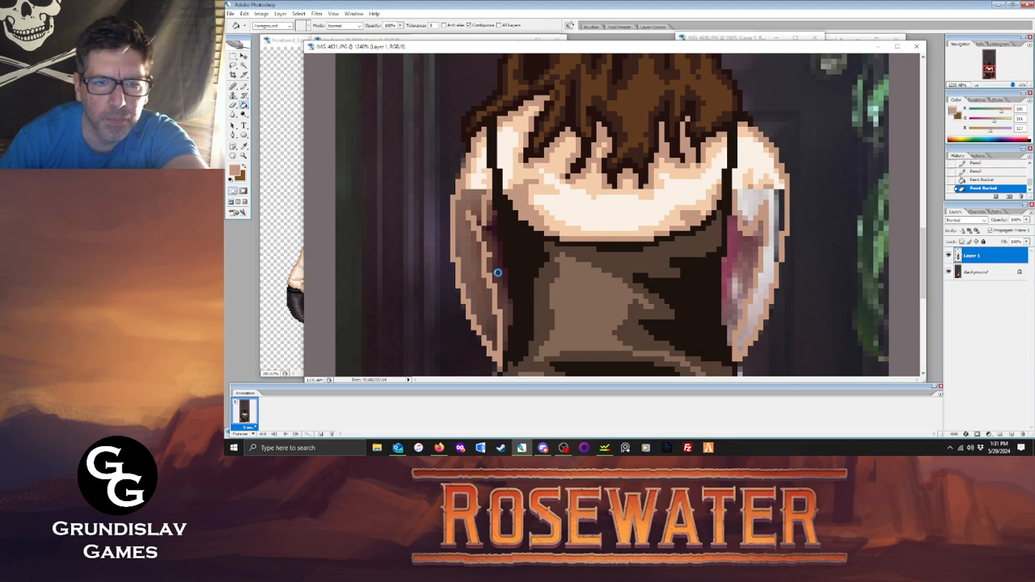
click(499, 274)
click(737, 274)
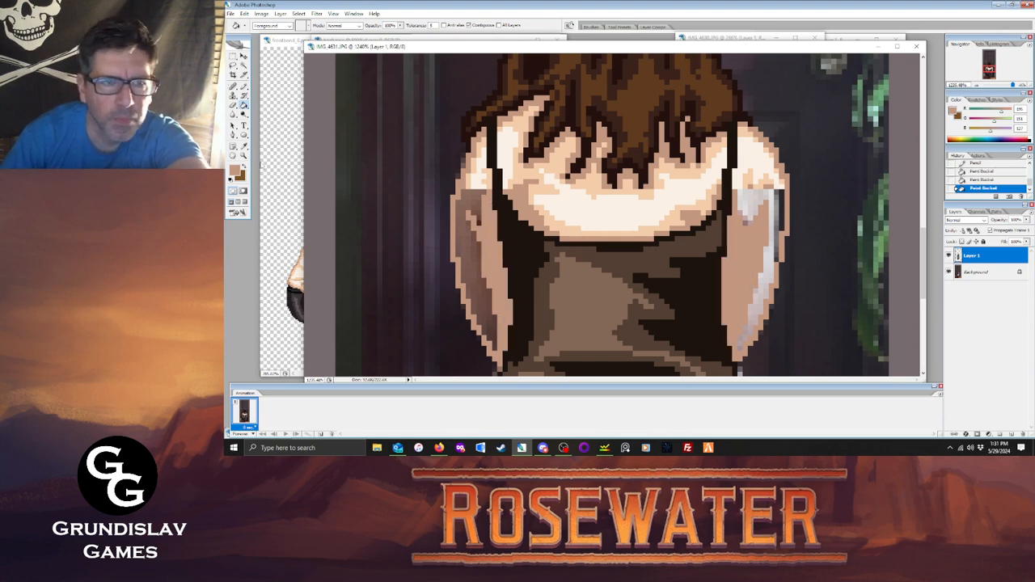
Sample the light peach blouse colour and fill the remaining outer areas of both sleeves.
key(i)
click(524, 165)
key(g)
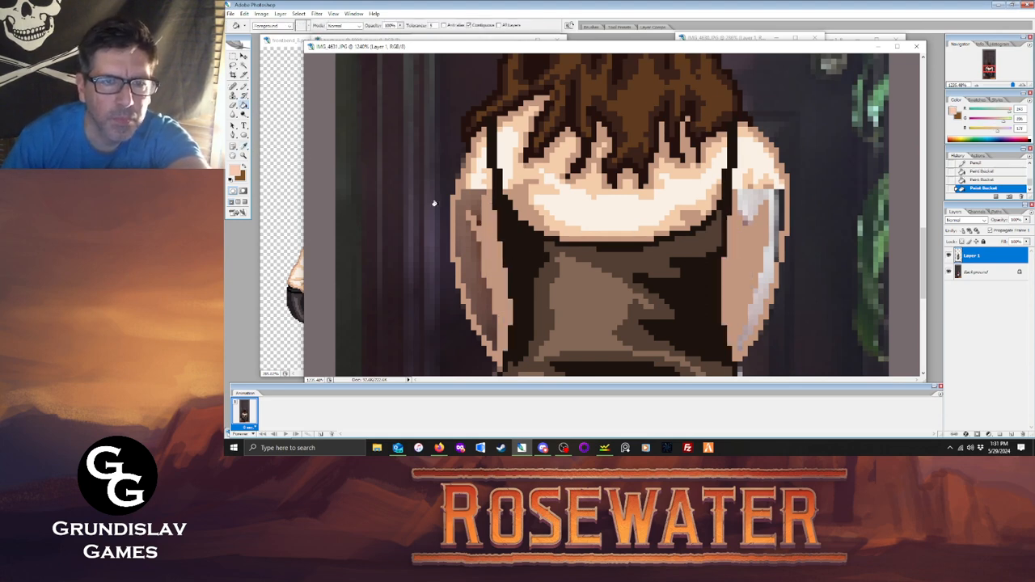
click(470, 242)
click(768, 267)
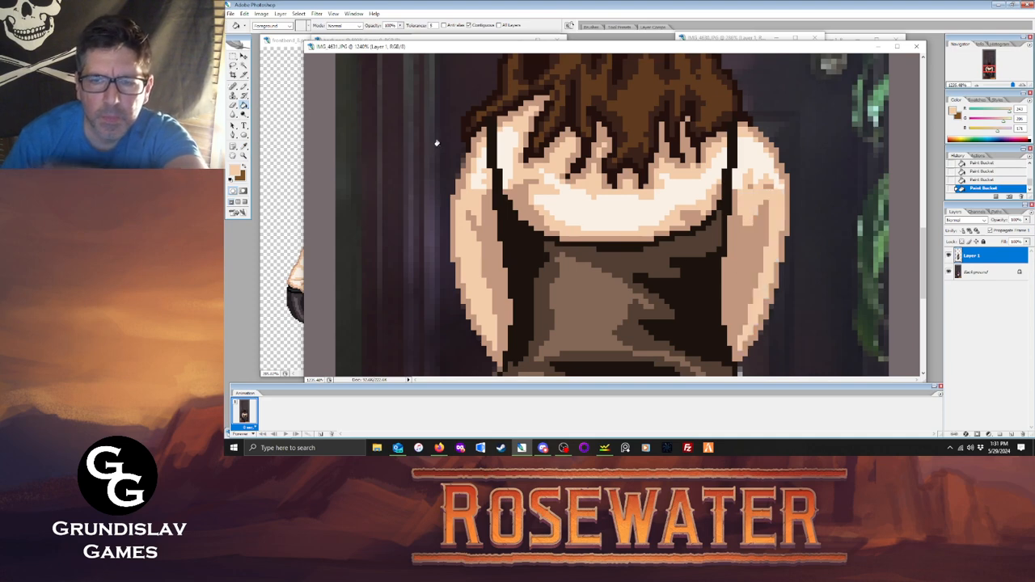
Sample the dark tan shade again and pencil small fold marks on the upper part of the right sleeve.
click(243, 146)
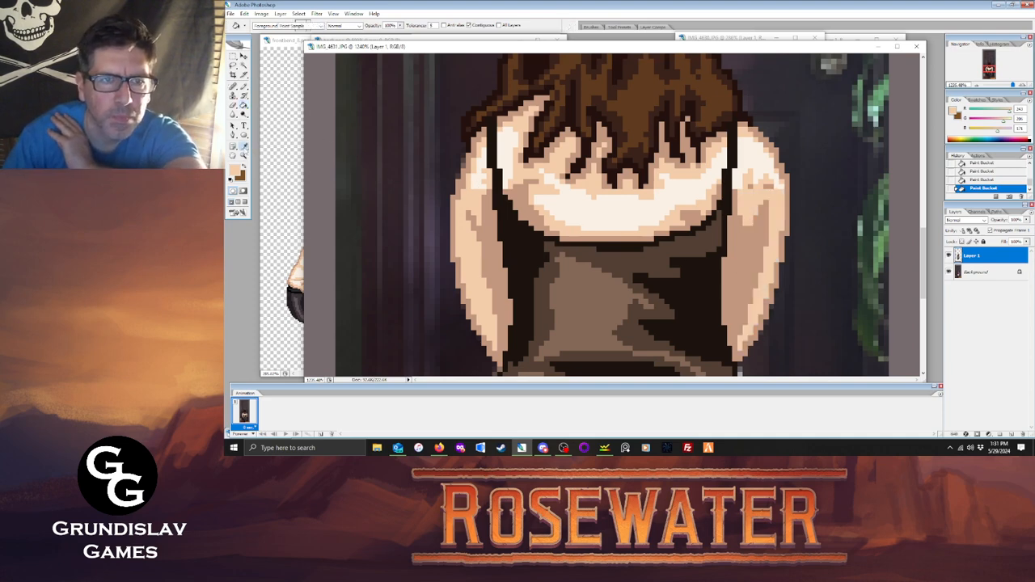
click(244, 86)
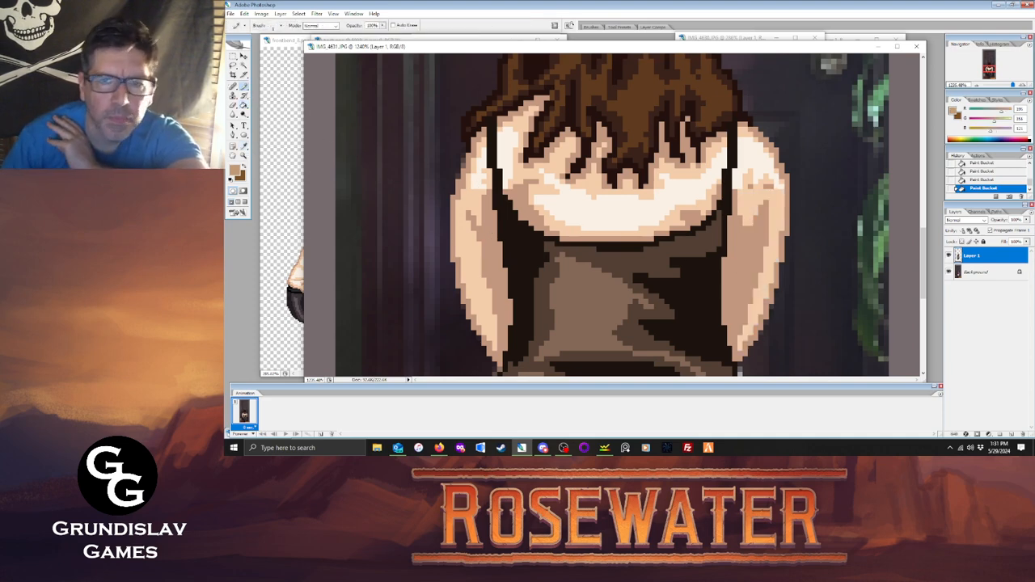
click(750, 220)
click(766, 194)
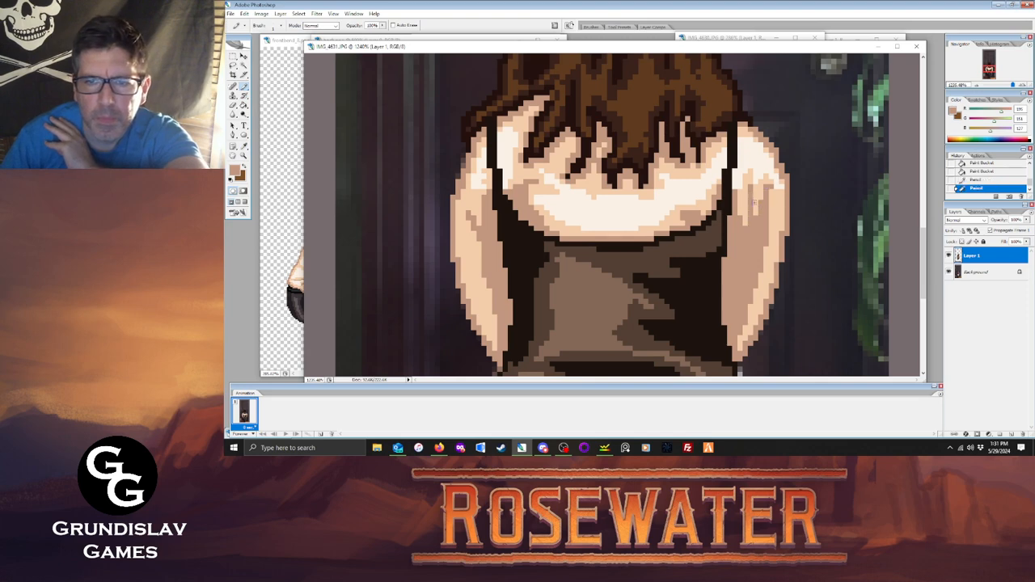
Sample the cream highlight colour and pencil highlights down both sleeves.
click(243, 146)
click(478, 139)
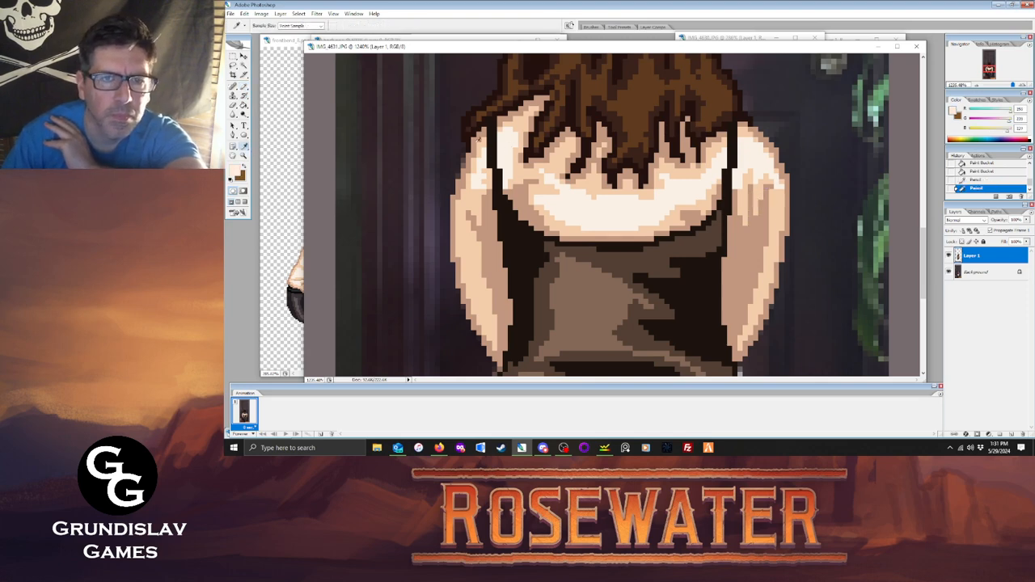
key(b)
click(476, 197)
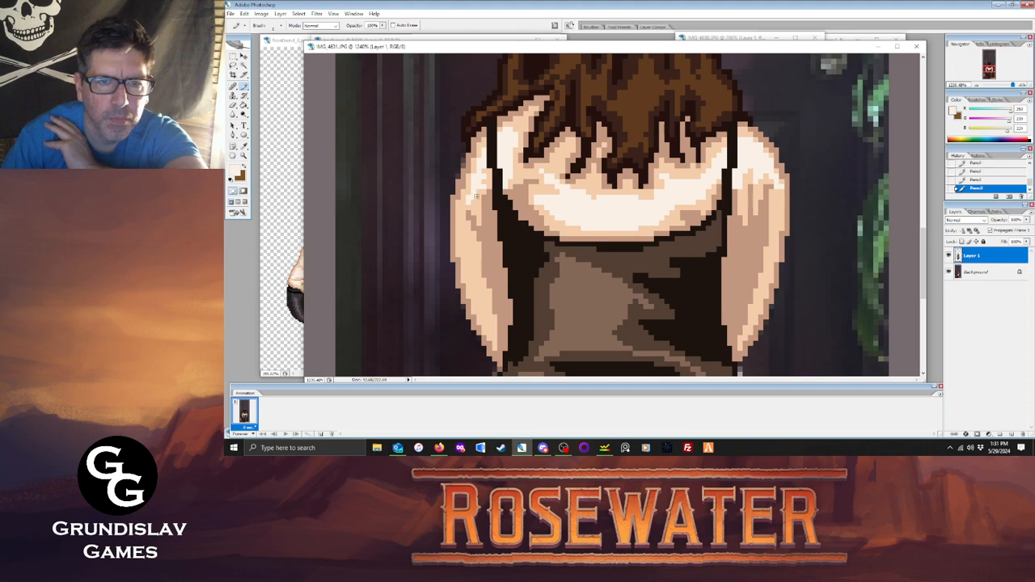
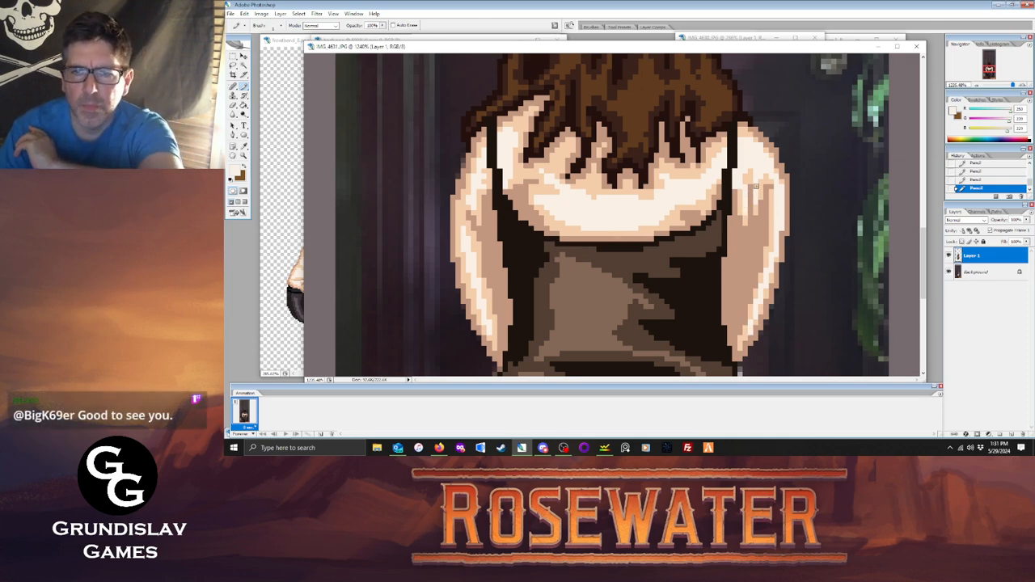
Move the crouching sprite's window aside and sample the near-black trouser outline colour from back.png for the Pencil.
click(245, 147)
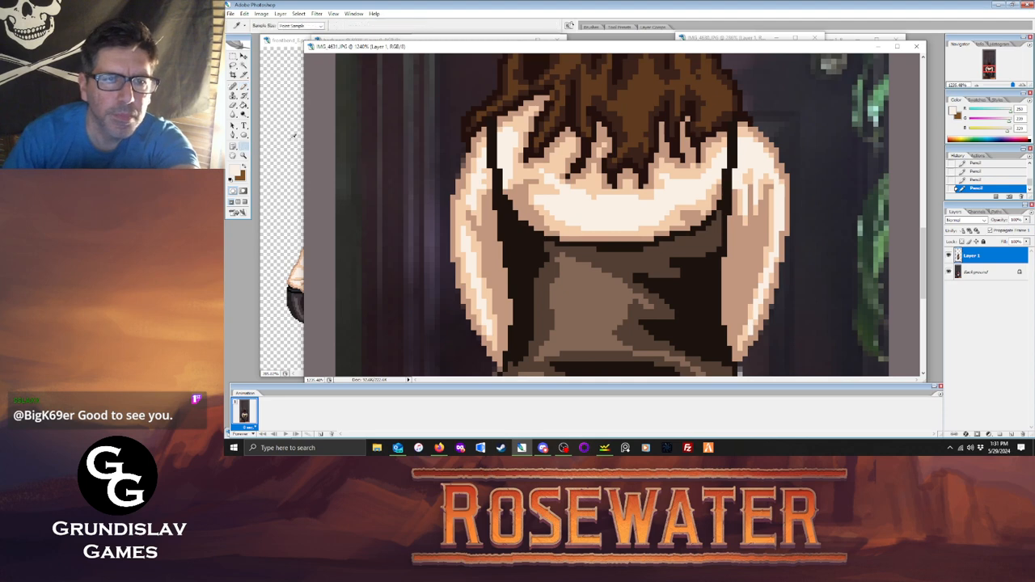
drag(619, 48, 744, 57)
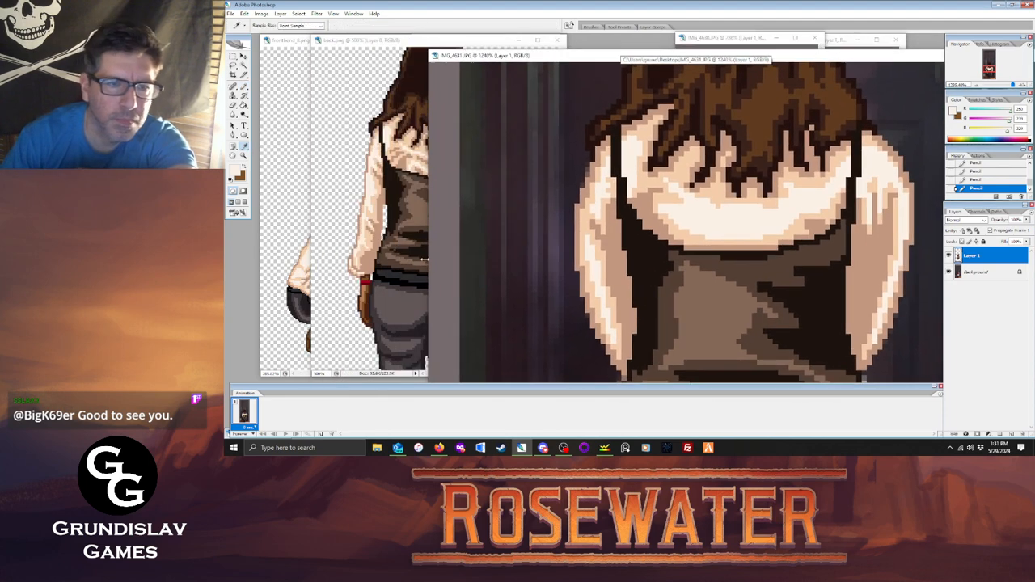
click(421, 328)
click(374, 315)
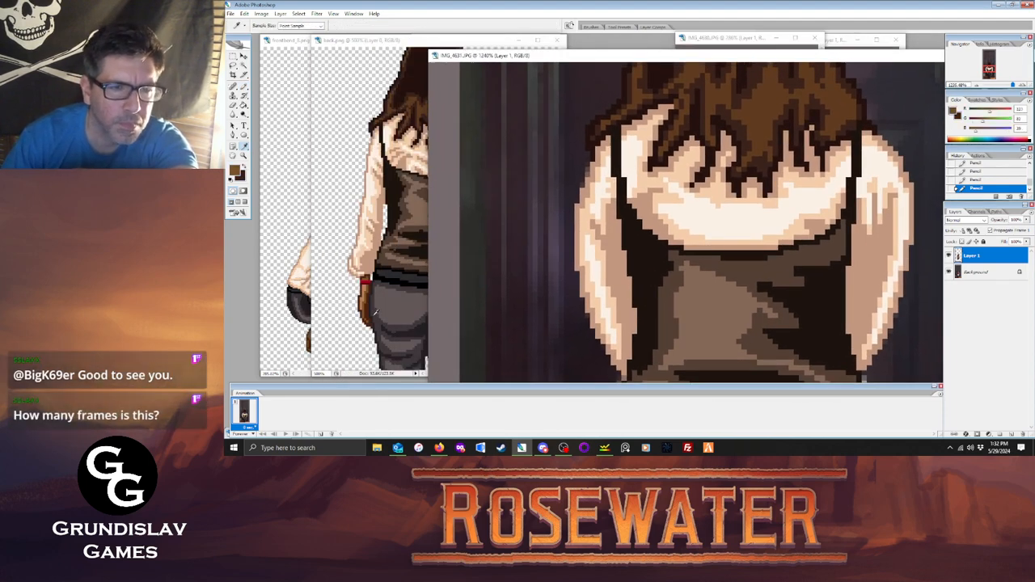
click(378, 319)
click(243, 87)
click(243, 167)
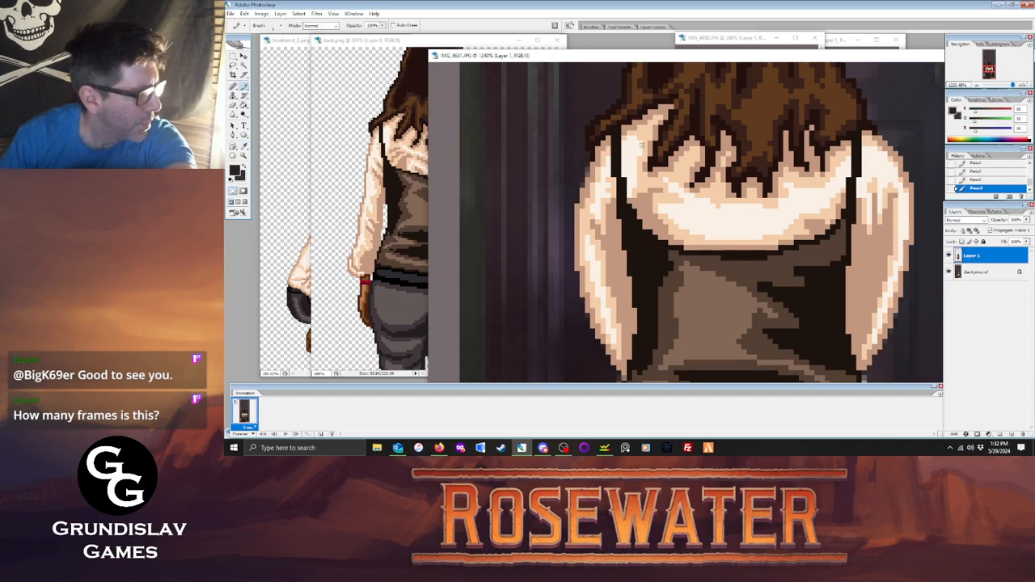
Outline the trousers below the waistband over the photo, hide the photo layer, and thicken the lower-left part of the outline.
drag(730, 59, 600, 39)
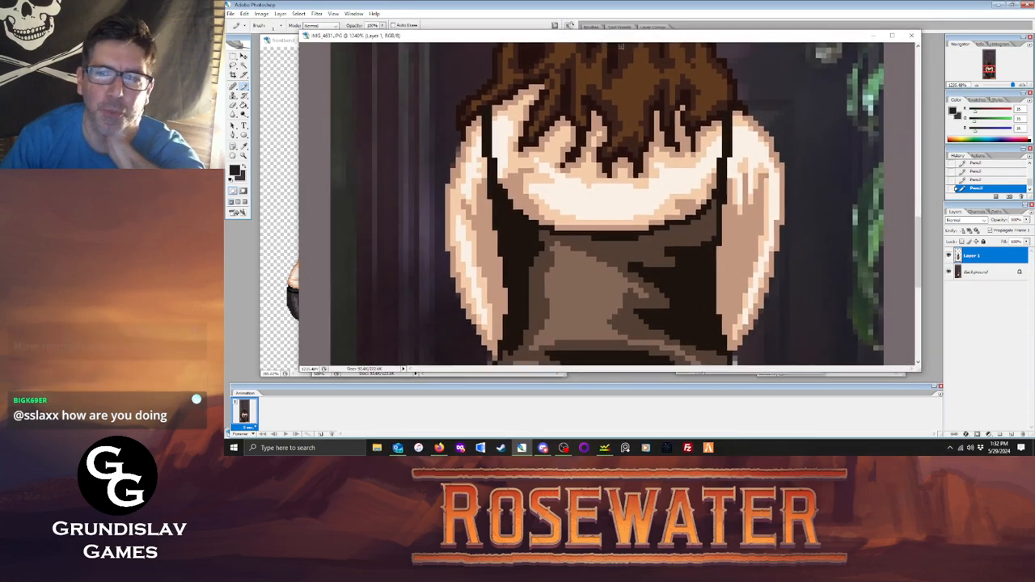
drag(919, 194, 917, 326)
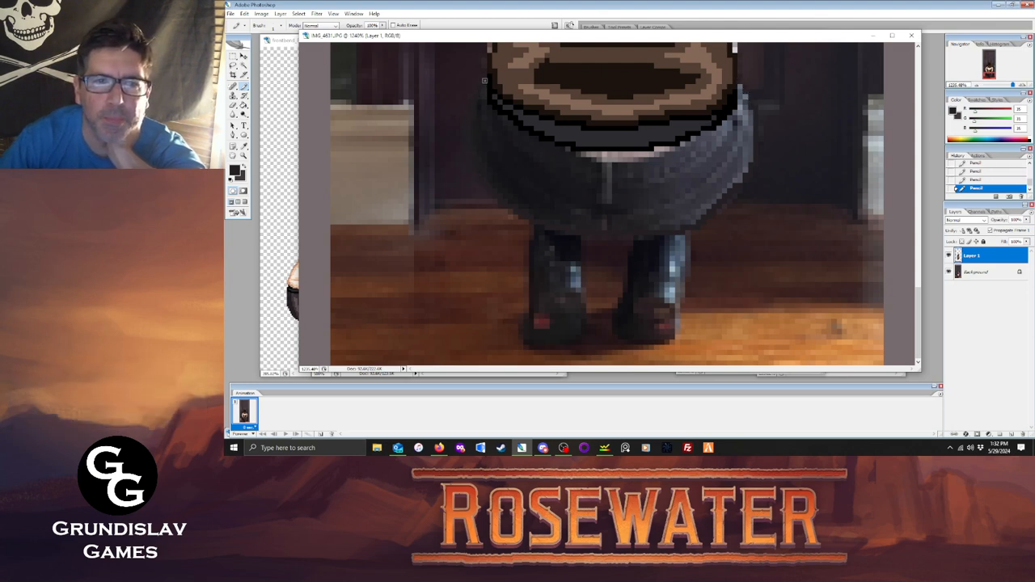
click(948, 275)
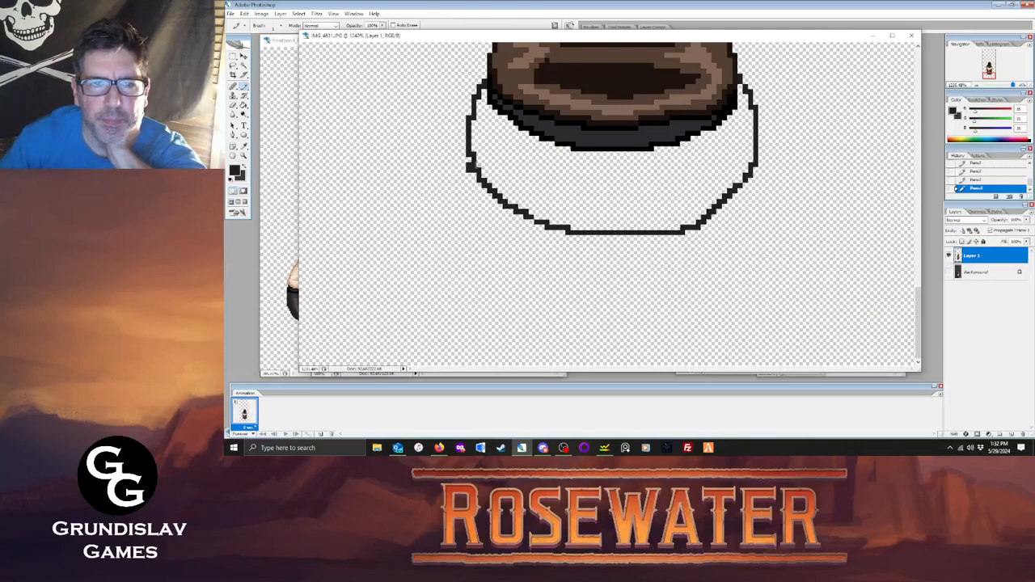
mouse_move(473, 159)
mouse_down()
mouse_move(478, 180)
mouse_move(518, 212)
mouse_move(571, 232)
mouse_up()
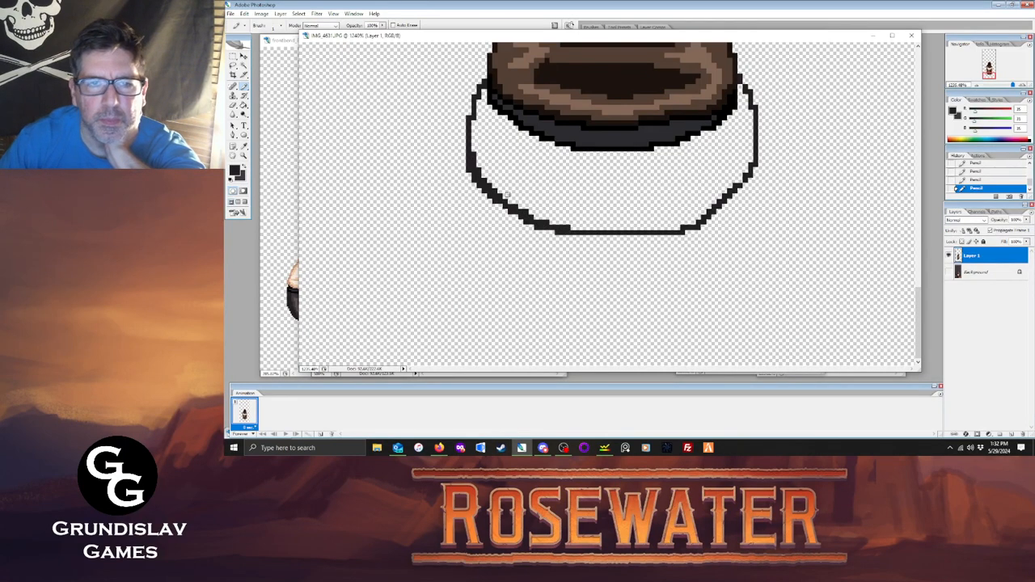
Pencil a near-black shadow beneath the waistband, thickened at both hips, and fill the trousers with dark grey using the Paint Bucket.
mouse_move(484, 102)
mouse_down()
mouse_move(579, 159)
mouse_move(655, 158)
mouse_move(705, 135)
mouse_up()
key(e)
key(b)
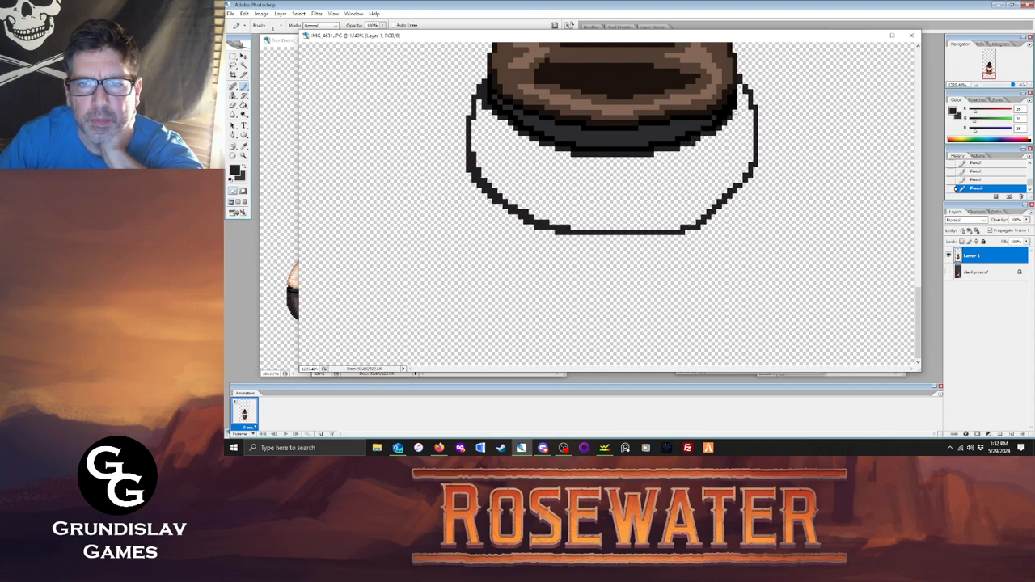
drag(740, 108, 739, 125)
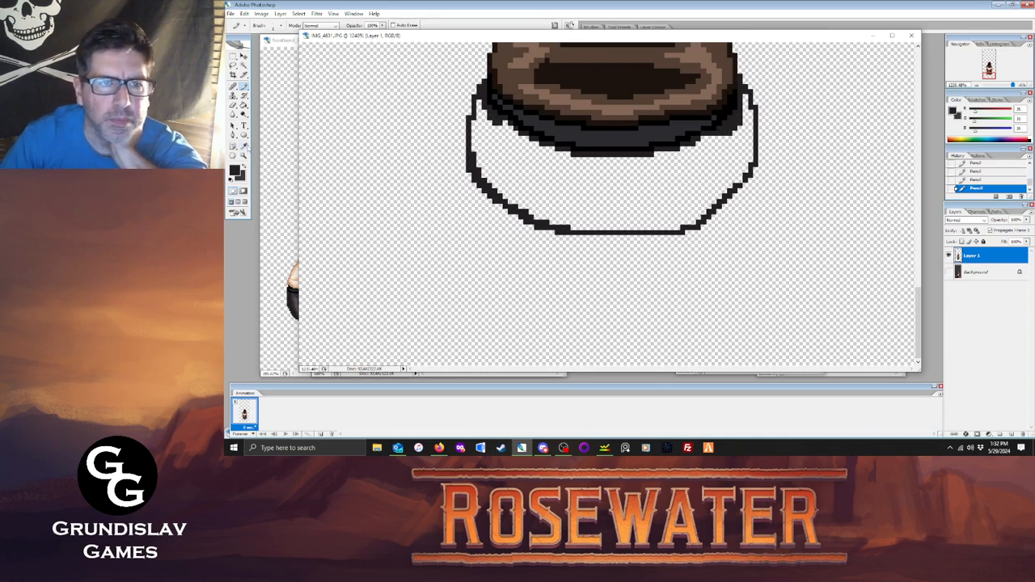
click(243, 105)
click(559, 171)
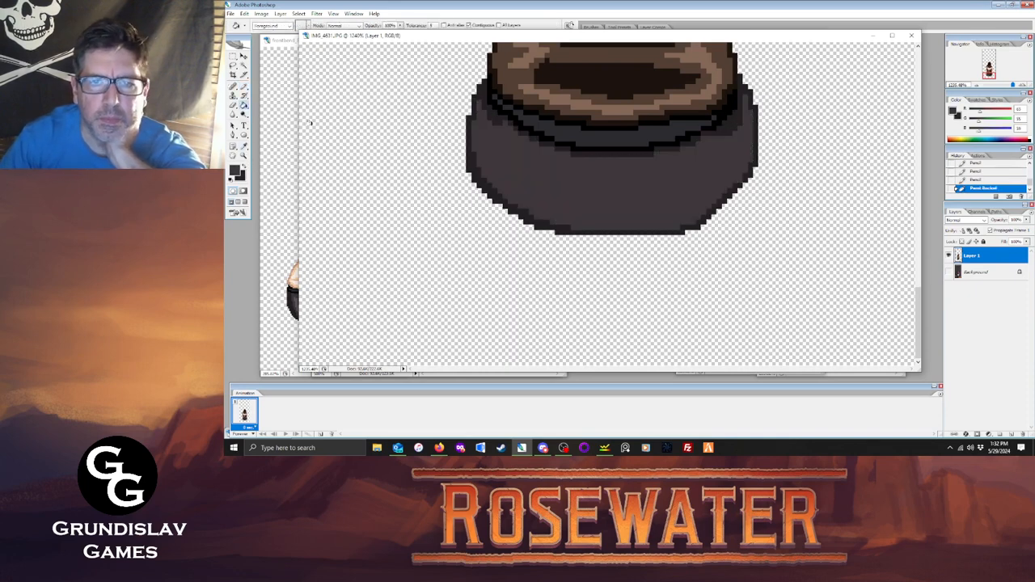
Sample the lighter trouser grey from back.png and pencil a curved highlight line across the trousers below the waistband.
click(244, 147)
drag(548, 36, 730, 57)
click(418, 307)
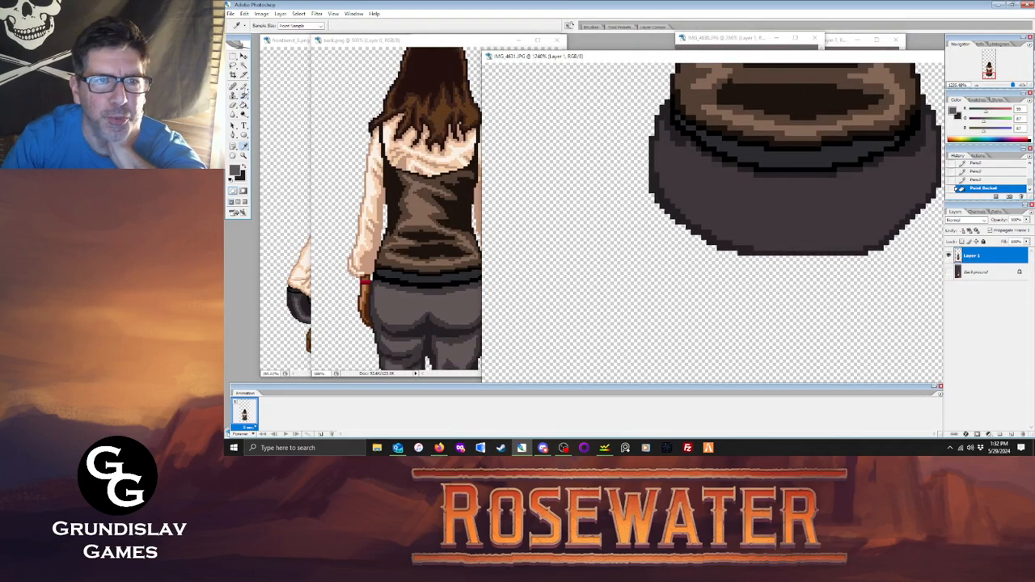
key(b)
mouse_move(674, 155)
mouse_down()
mouse_move(728, 181)
mouse_move(815, 190)
mouse_move(901, 169)
mouse_move(886, 161)
mouse_up()
Pencil the lighter grey highlight's border down both sides and along the trouser hem, and fill the enclosed area with the same grey.
drag(663, 145, 673, 172)
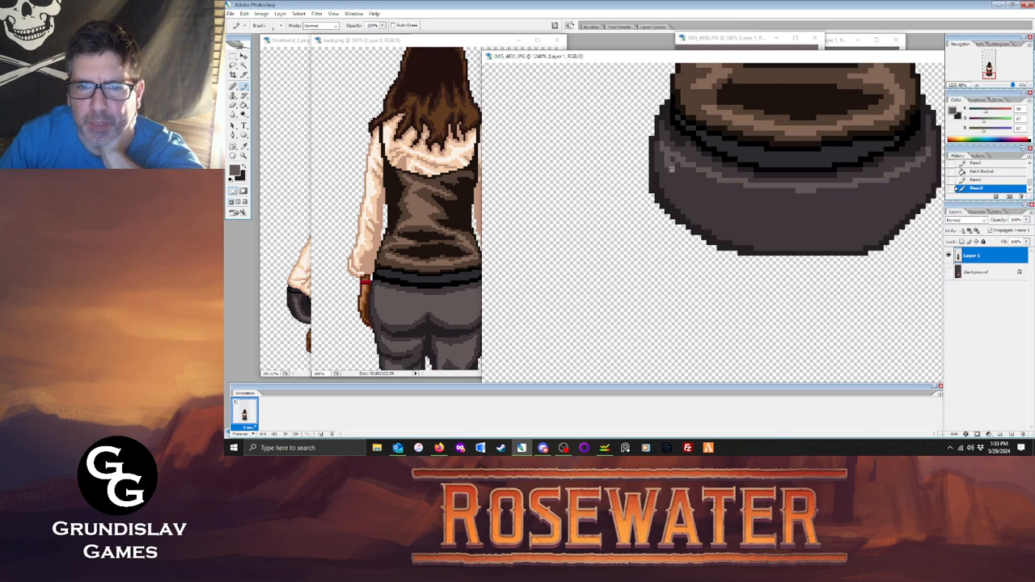
key(ctrl+z)
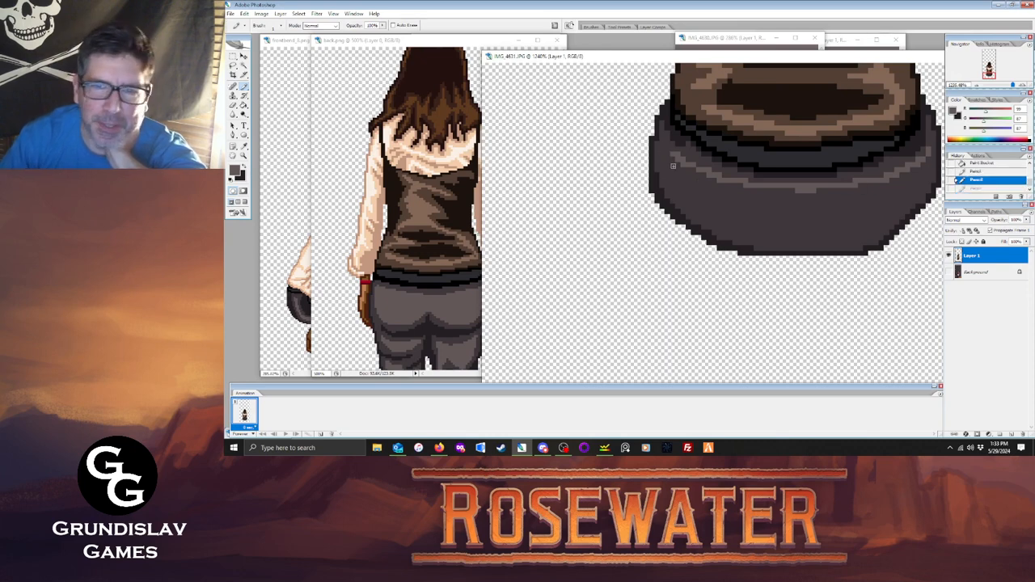
mouse_move(664, 146)
mouse_down()
mouse_move(694, 206)
mouse_move(682, 191)
mouse_move(713, 223)
mouse_move(834, 236)
mouse_up()
key(ctrl+z)
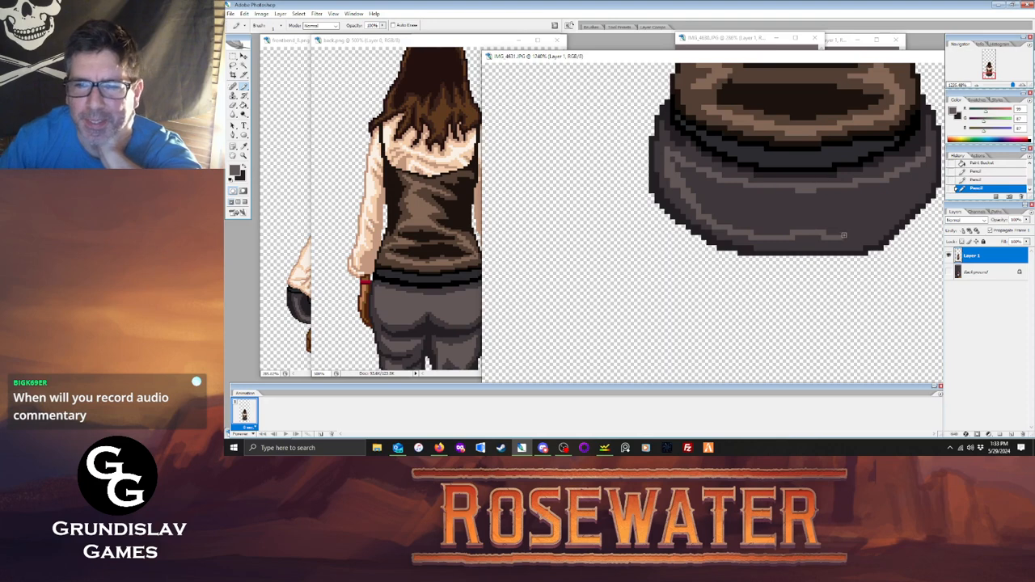
click(926, 161)
click(244, 105)
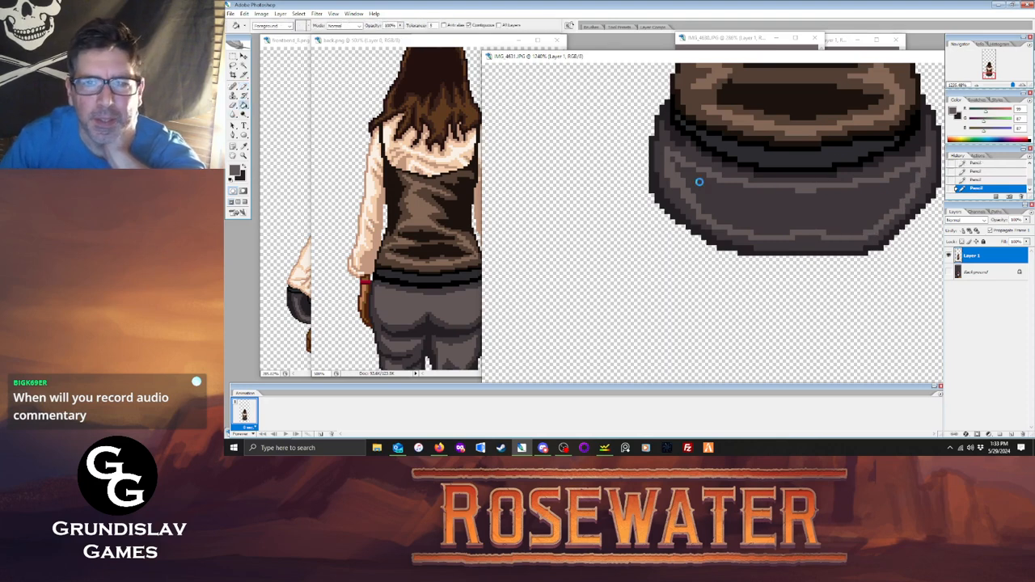
click(671, 158)
Show the photo layer again and sample the dark and lighter brown boot colours from back.png for the Pencil.
click(949, 273)
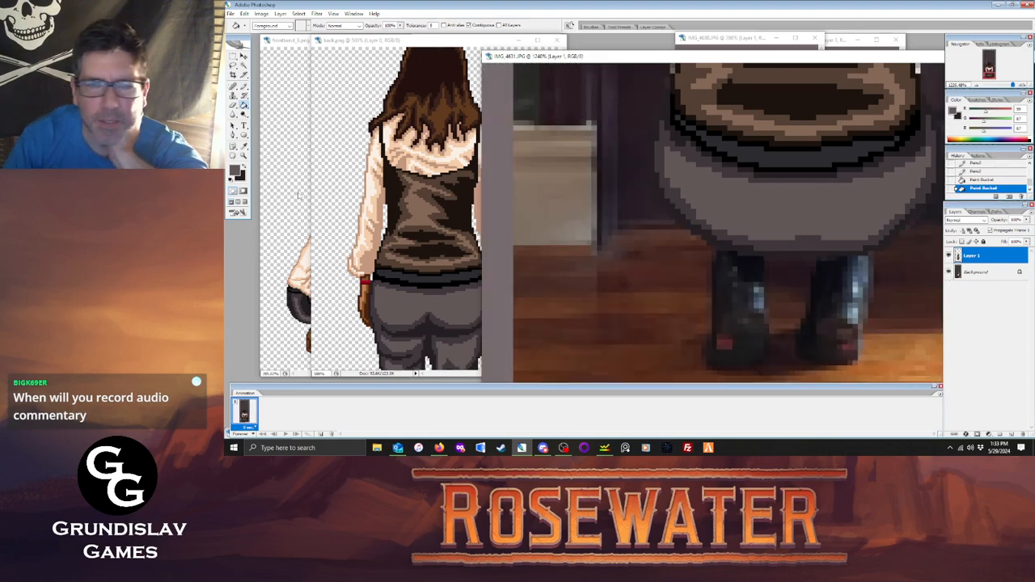
click(243, 147)
click(445, 194)
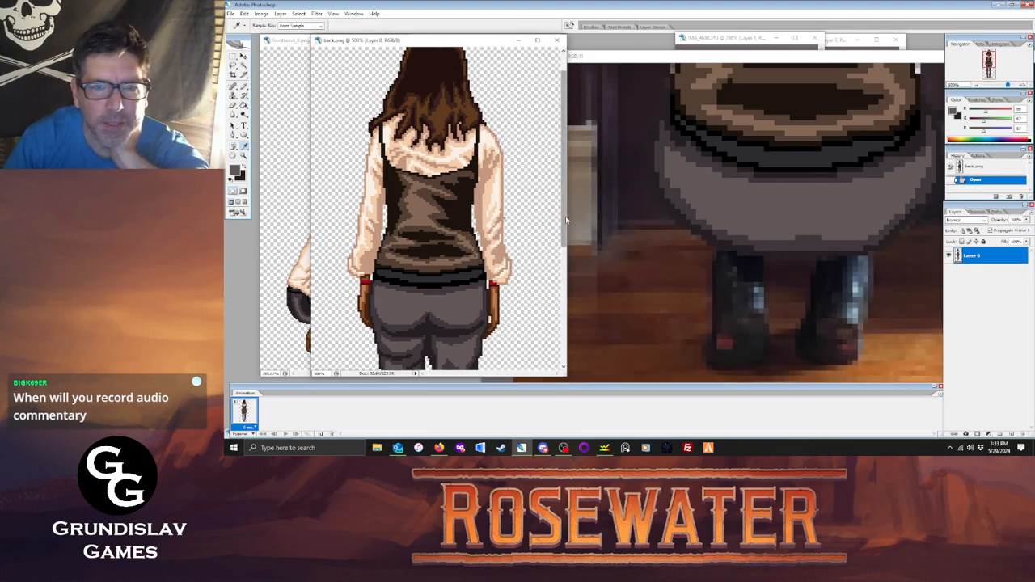
drag(565, 217, 564, 321)
click(446, 307)
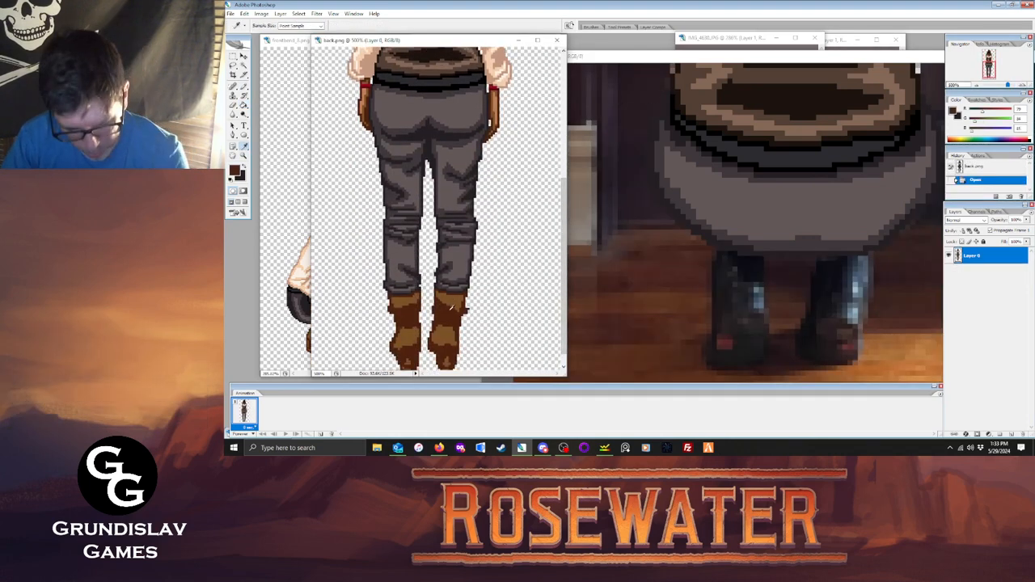
key(b)
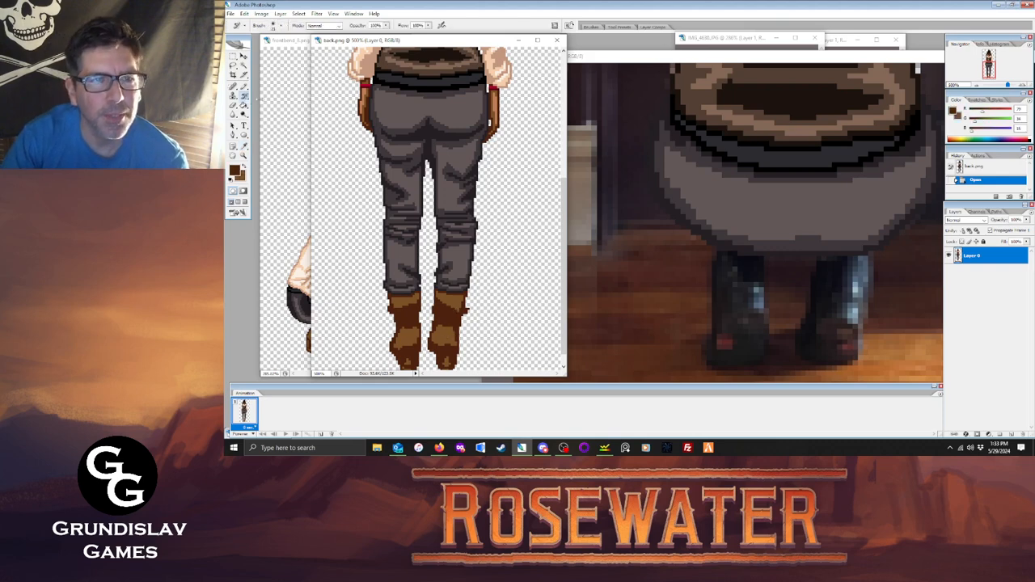
drag(765, 56, 740, 56)
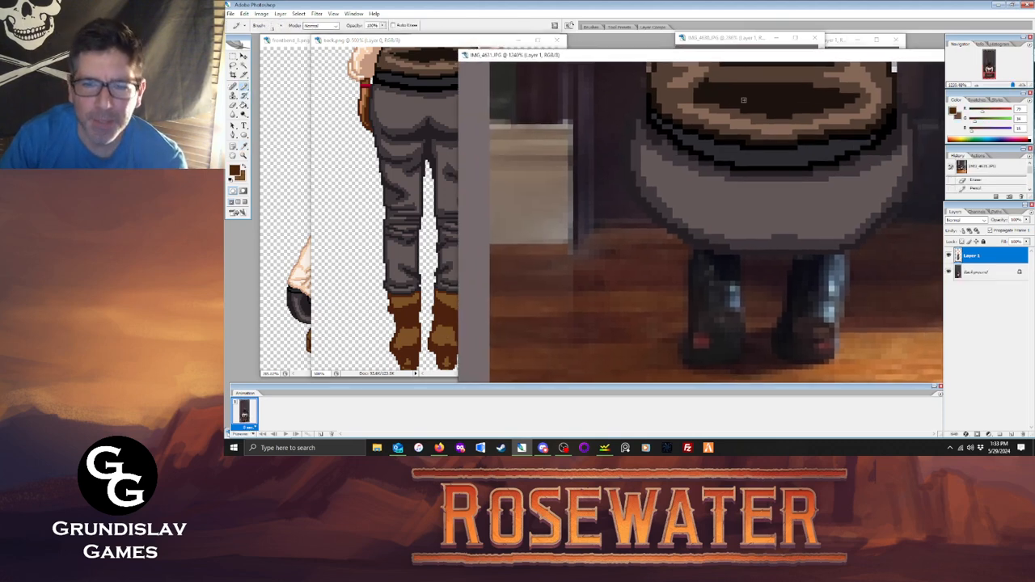
Outline both boots in dark brown over the photo, hide the photo layer, and pencil dark shading across the boot tops and ankles.
mouse_move(684, 361)
mouse_down()
mouse_move(734, 360)
mouse_move(745, 333)
mouse_move(706, 338)
mouse_up()
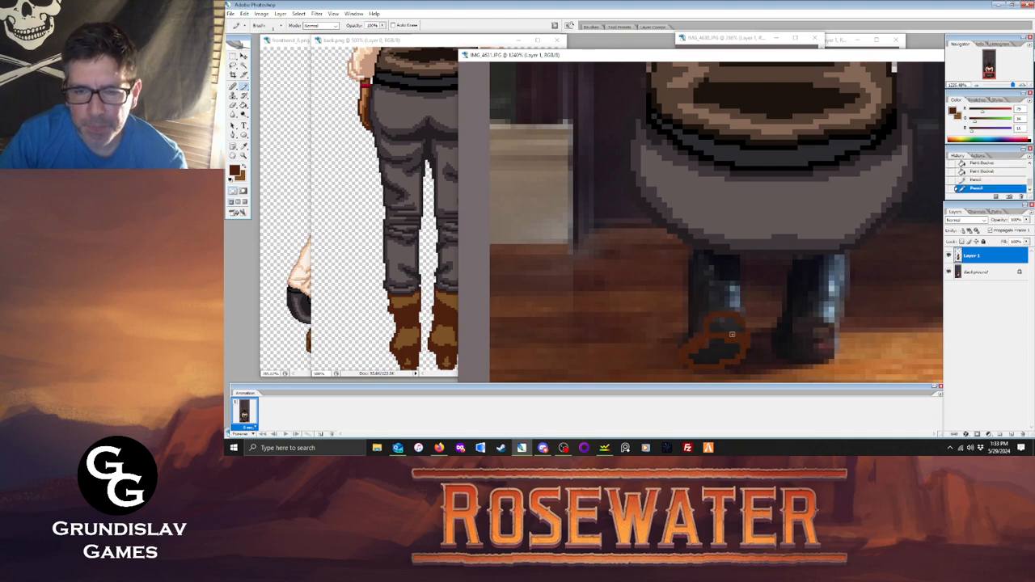
mouse_move(775, 357)
mouse_down()
mouse_move(795, 320)
mouse_move(826, 321)
mouse_move(822, 368)
mouse_move(775, 358)
mouse_move(777, 341)
mouse_up()
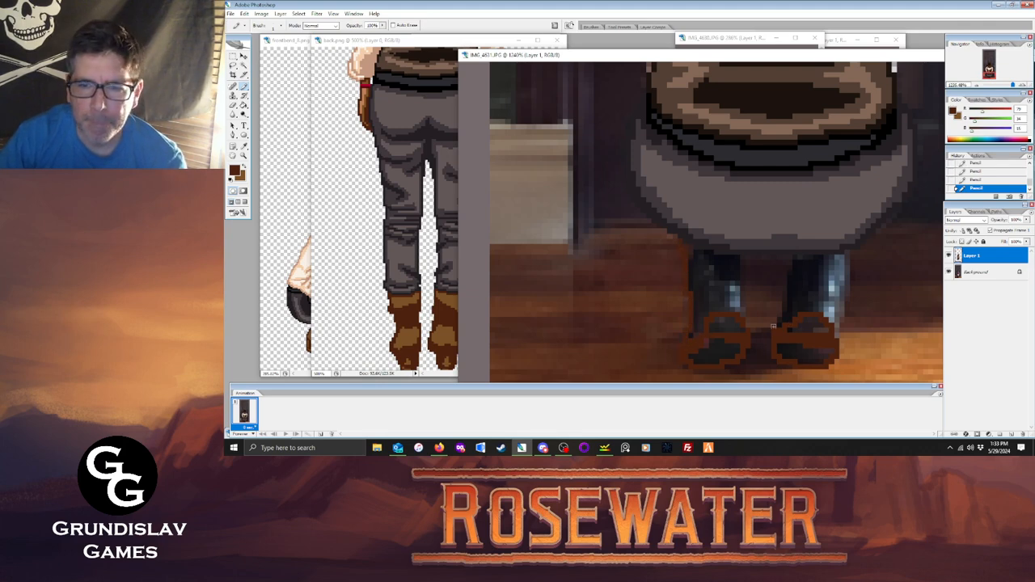
drag(779, 313, 793, 257)
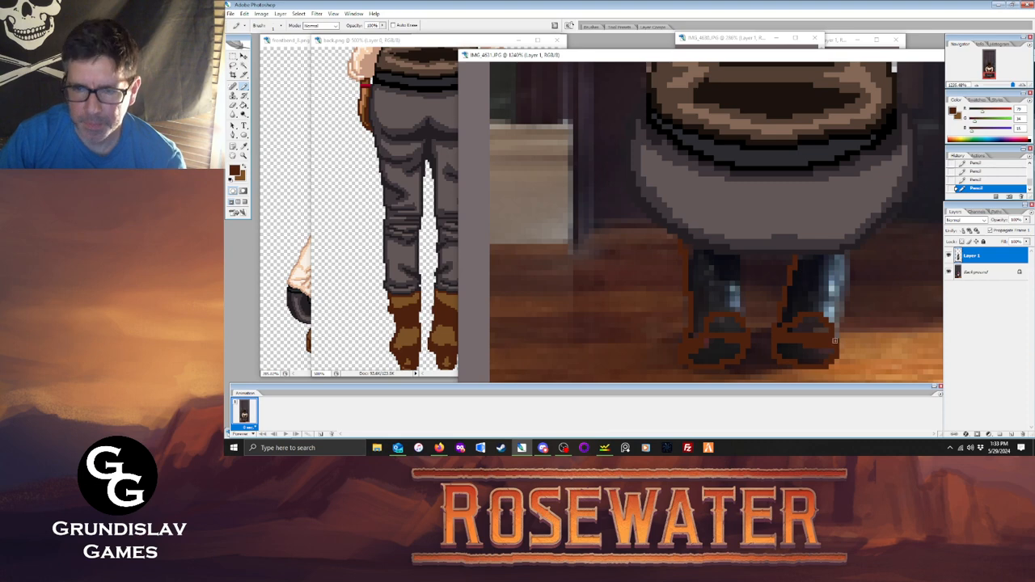
drag(835, 340, 843, 293)
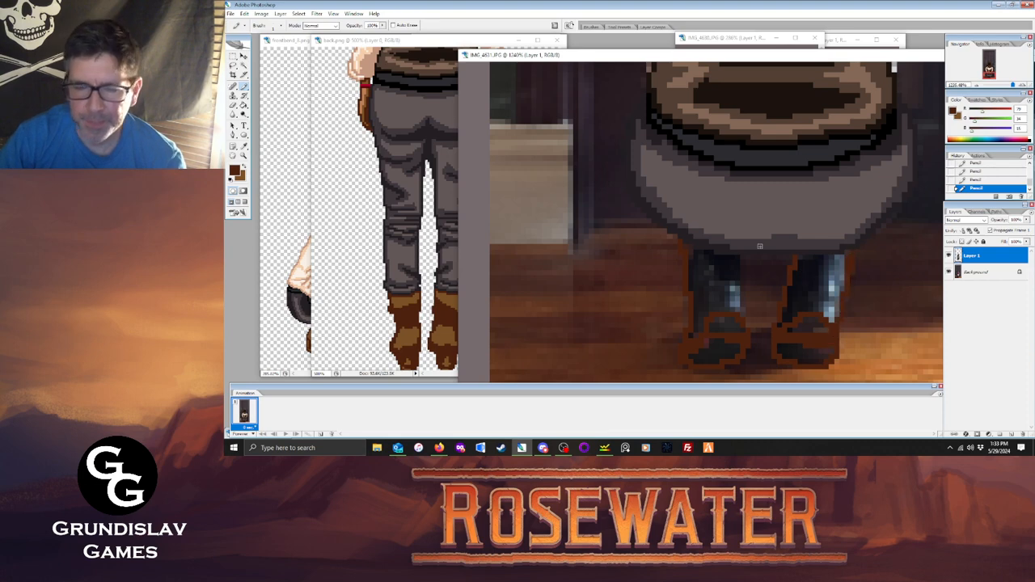
mouse_move(746, 326)
mouse_down()
mouse_move(739, 258)
mouse_move(699, 256)
mouse_move(797, 273)
mouse_up()
click(949, 272)
mouse_move(678, 264)
mouse_down()
mouse_move(736, 279)
mouse_move(720, 271)
mouse_move(730, 267)
mouse_up()
mouse_move(798, 285)
mouse_down()
mouse_move(847, 266)
mouse_move(799, 274)
mouse_move(834, 260)
mouse_up()
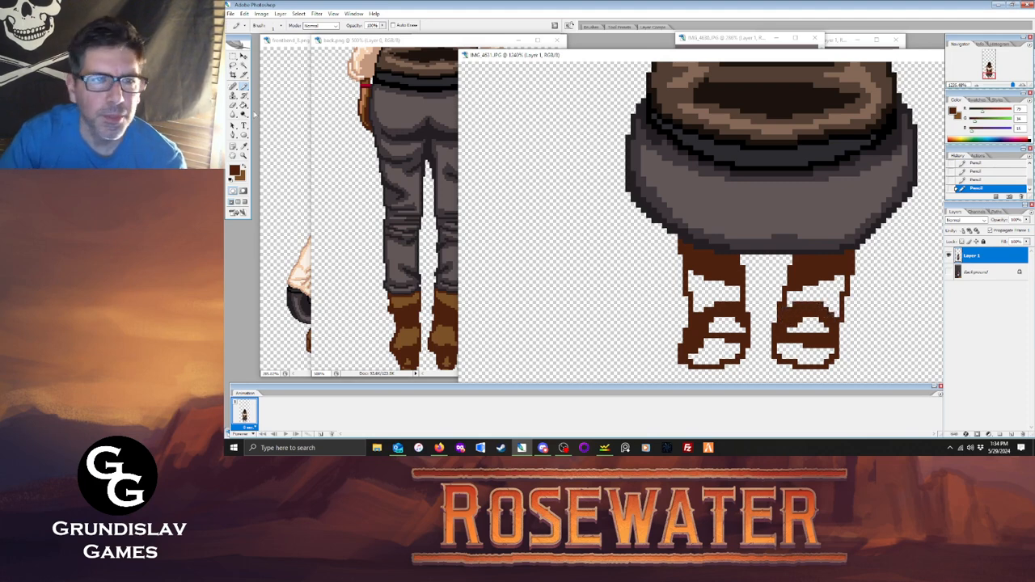
Fill the empty areas of both boots with the lighter brown using the Paint Bucket.
key(g)
click(714, 352)
click(723, 323)
click(703, 292)
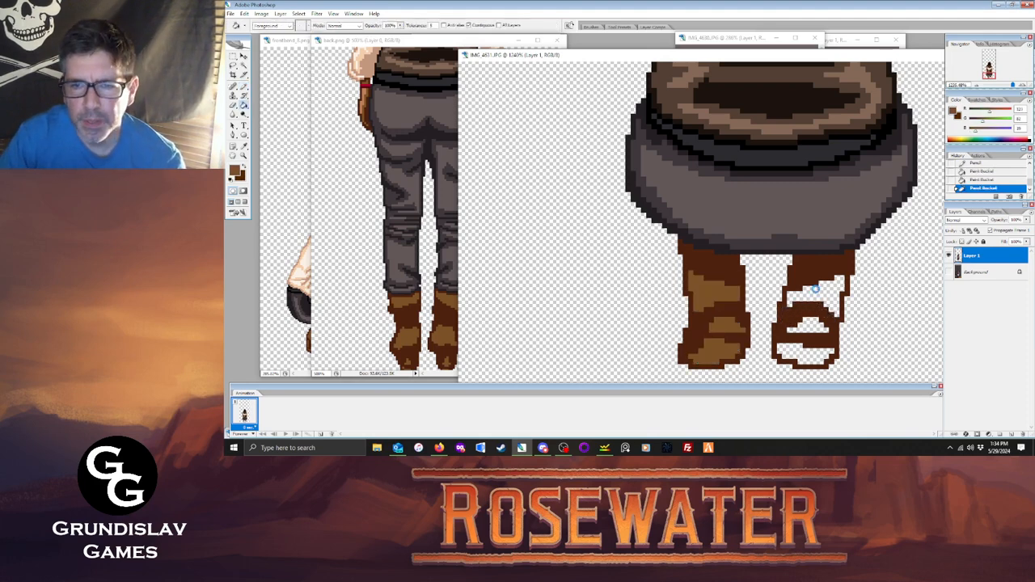
click(815, 291)
click(808, 325)
click(805, 354)
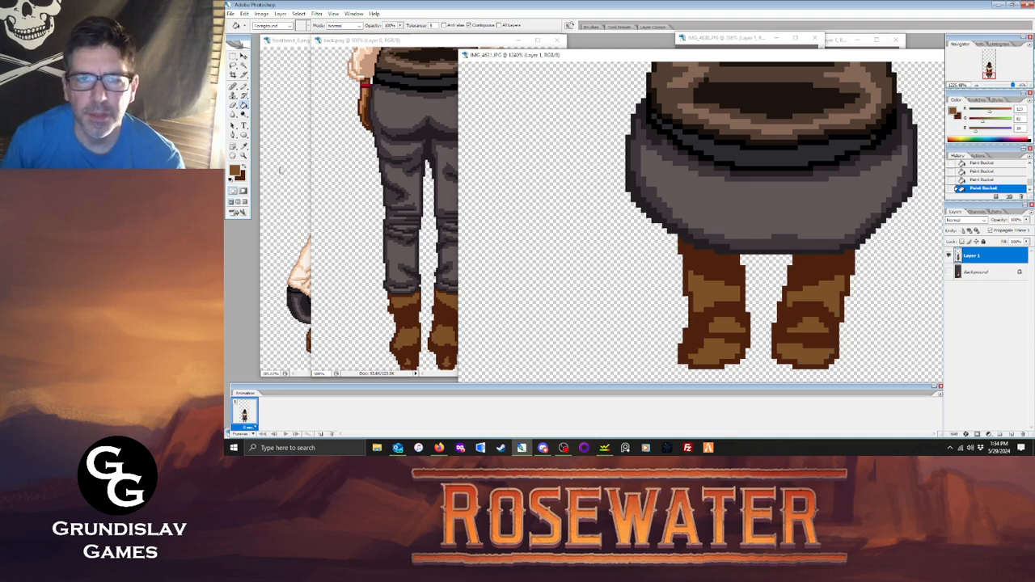
Start saving the finished crouching sprite under a new name and browse to the character's Crouched folder.
key(z)
right_click(693, 210)
click(705, 215)
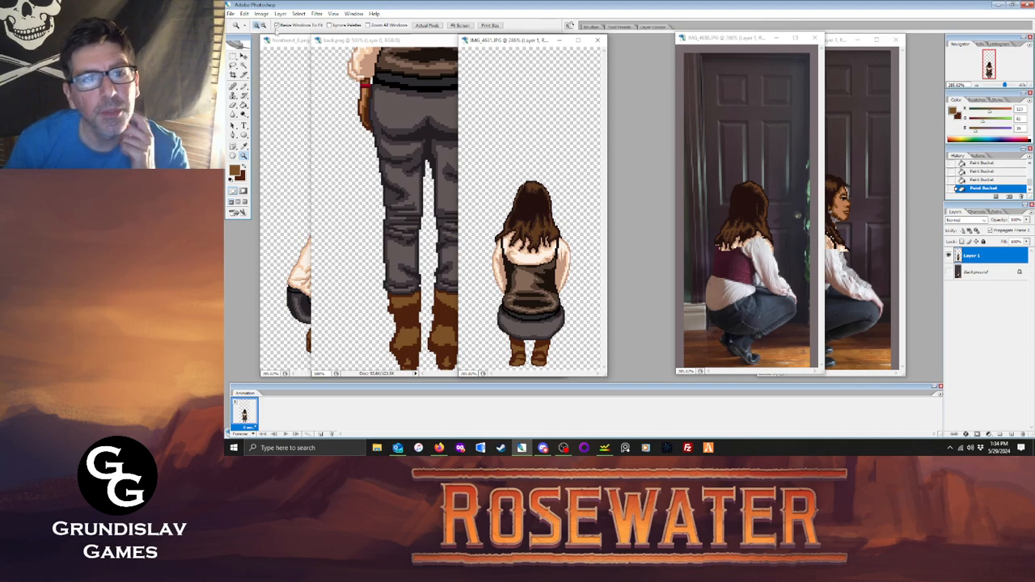
click(231, 14)
click(267, 102)
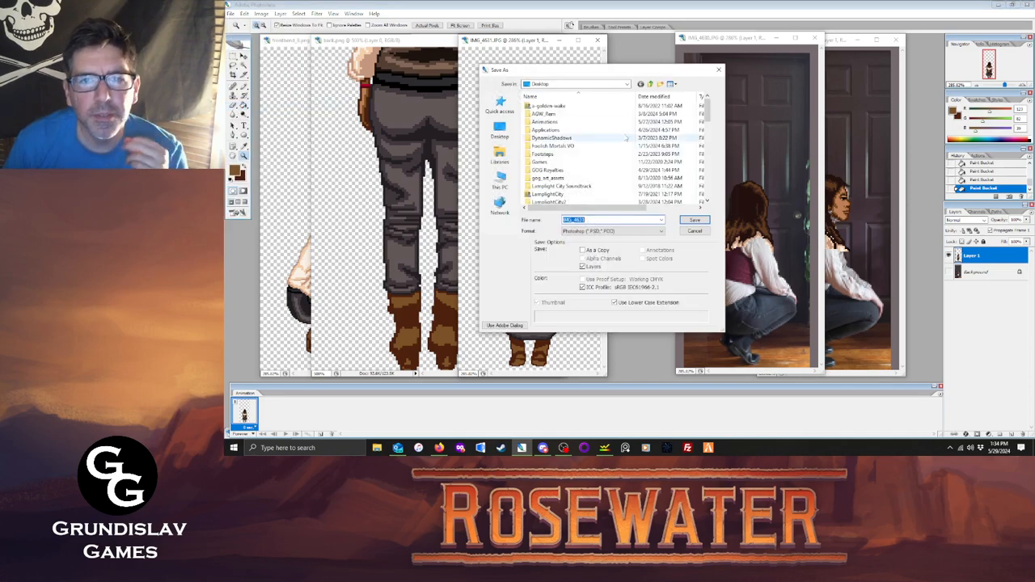
scroll(605, 144, down, 5)
scroll(561, 127, up, 3)
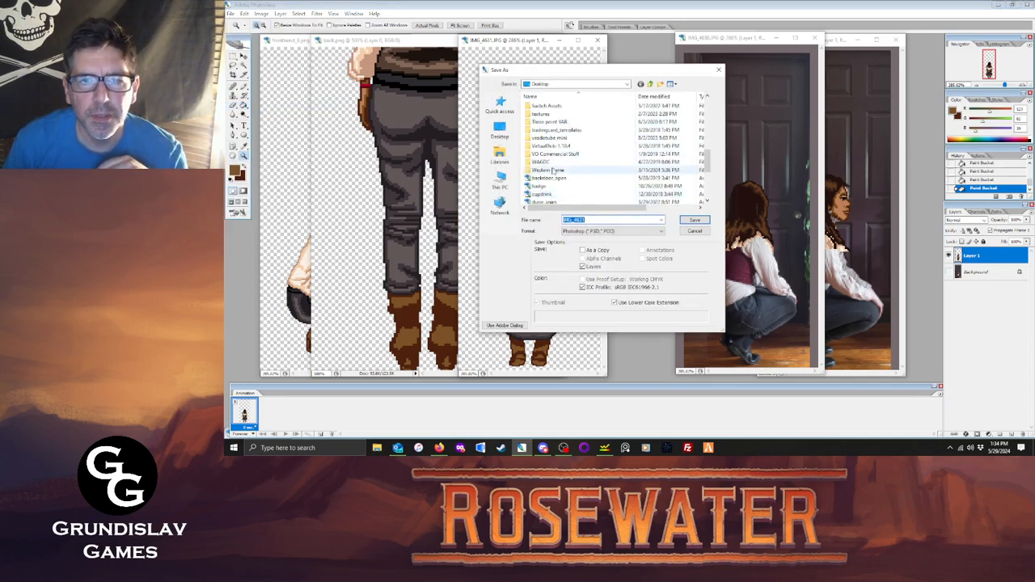
double_click(554, 169)
double_click(543, 114)
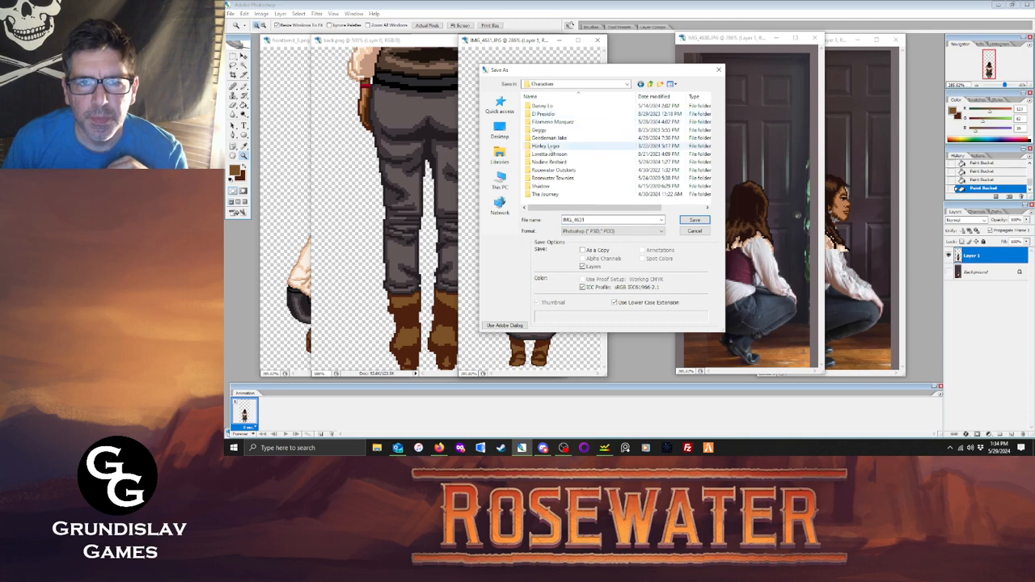
double_click(550, 163)
double_click(548, 114)
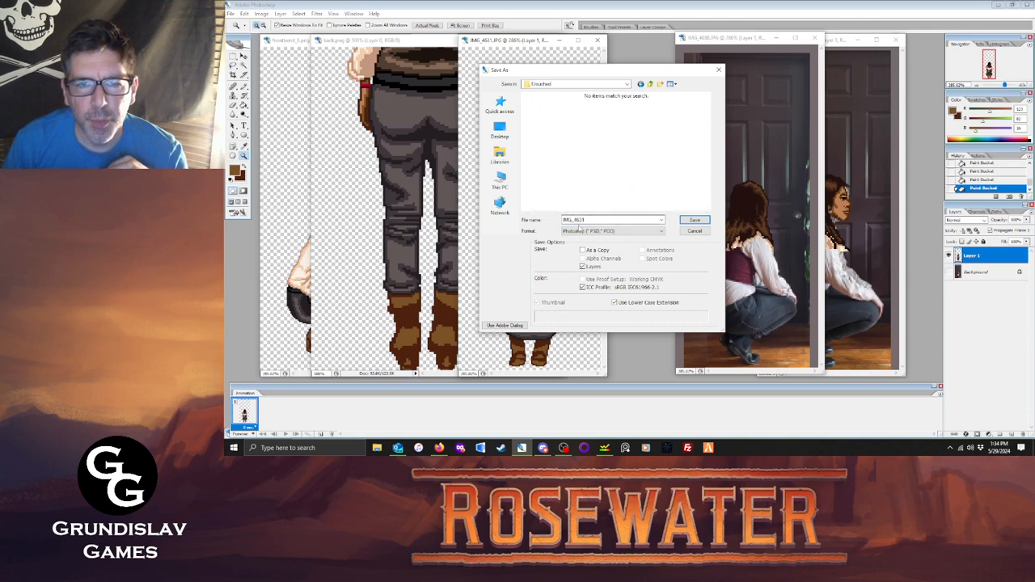
Save the sprite as a non-interlaced PNG copy named back.
click(583, 232)
click(582, 301)
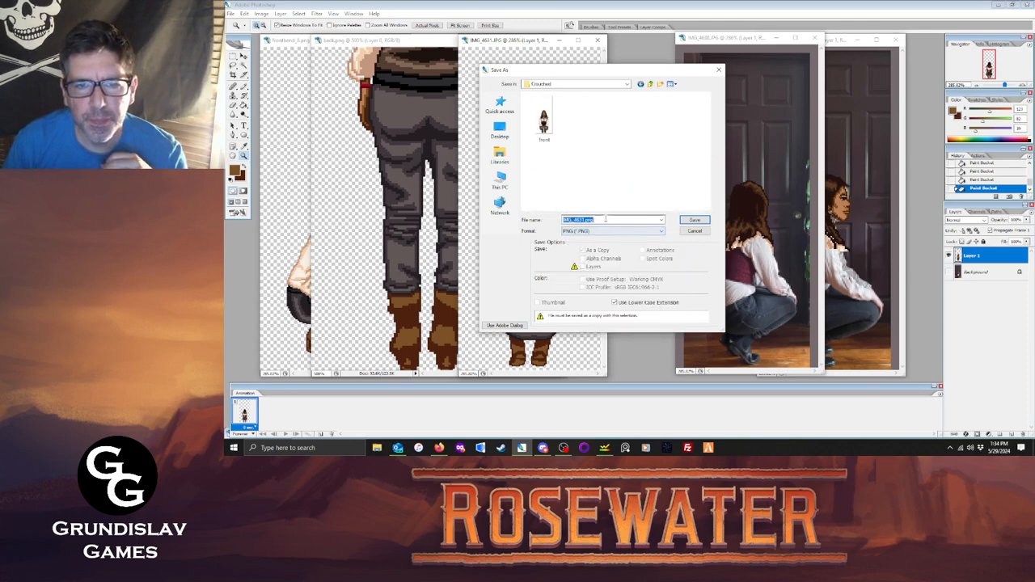
text(back)
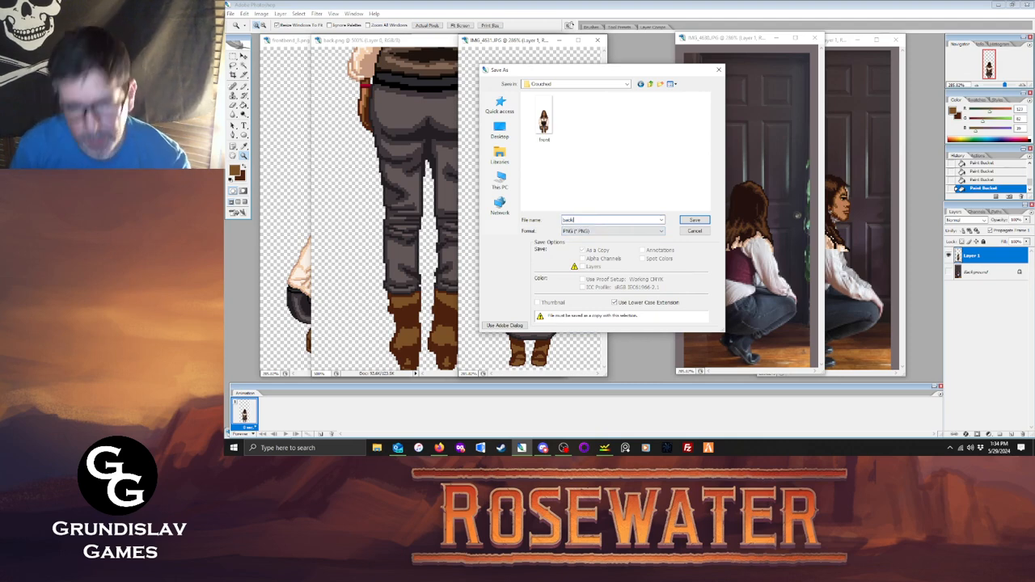
click(694, 219)
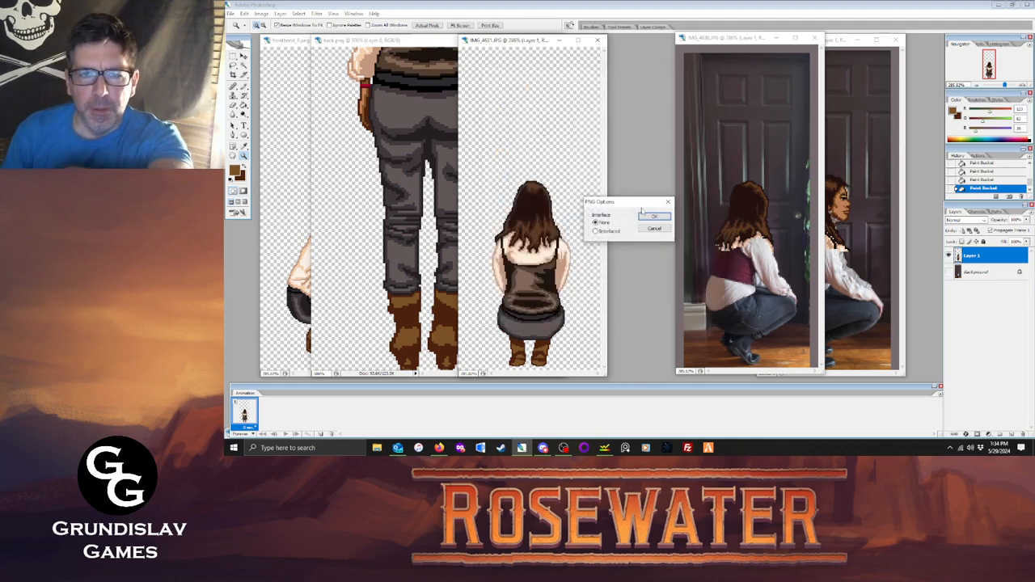
click(649, 218)
Close IMG_4631.JPG without saving its changes, and close the back.png reference.
key(ctrl+w)
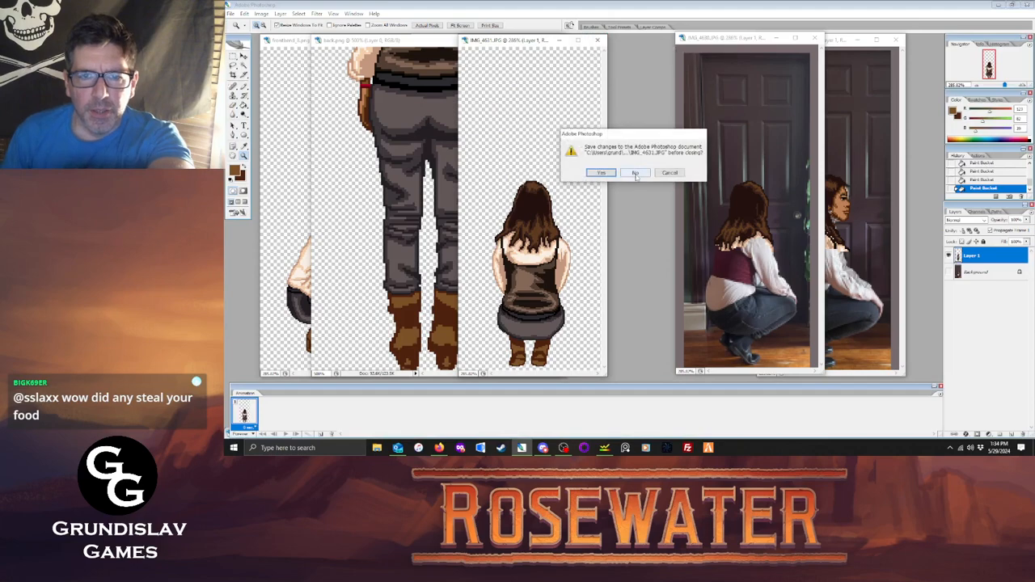
click(636, 175)
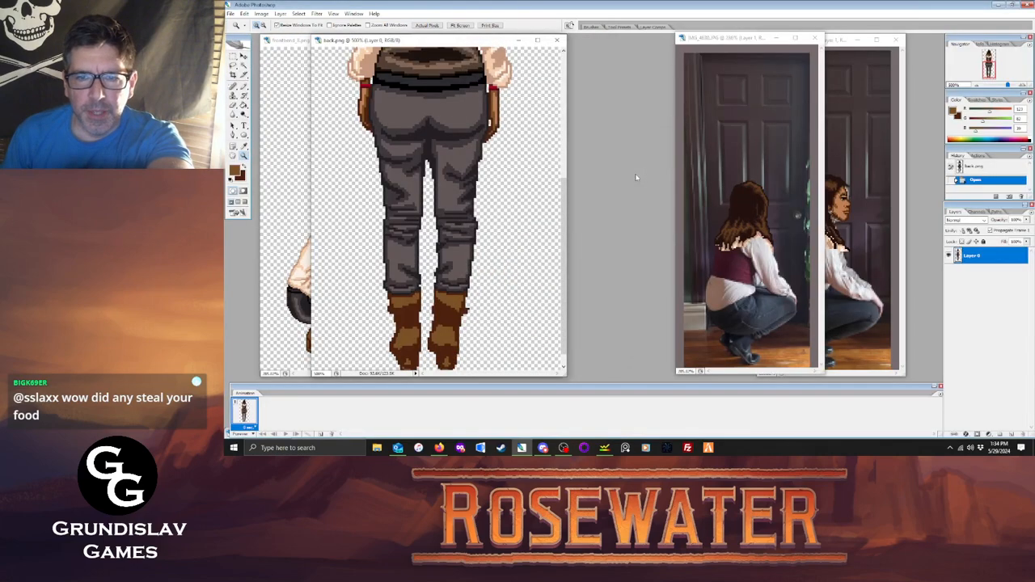
click(556, 40)
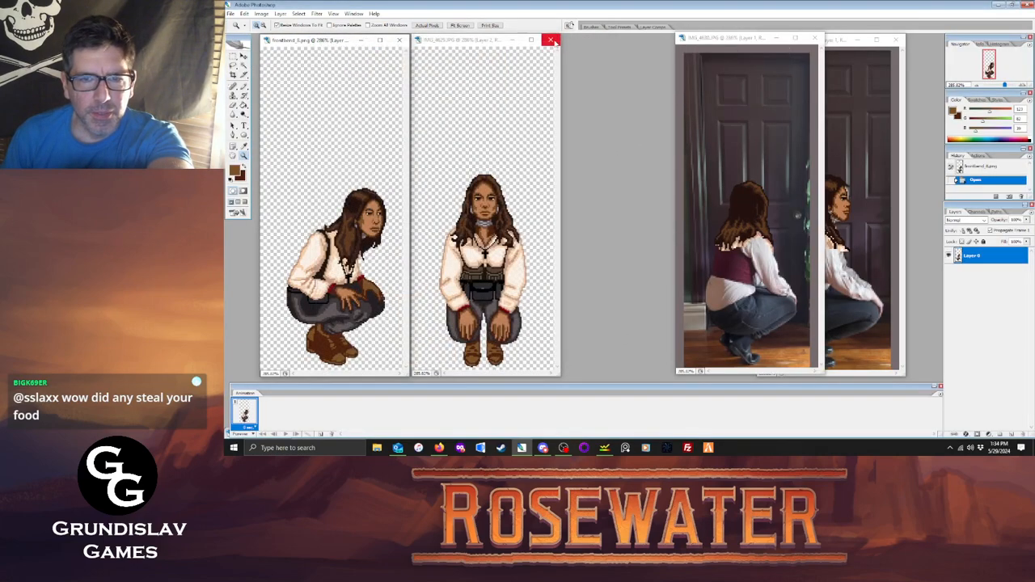
Open the standing diagback.png sprite from the character's folder as the new reference, displayed at 500%.
click(232, 13)
click(243, 31)
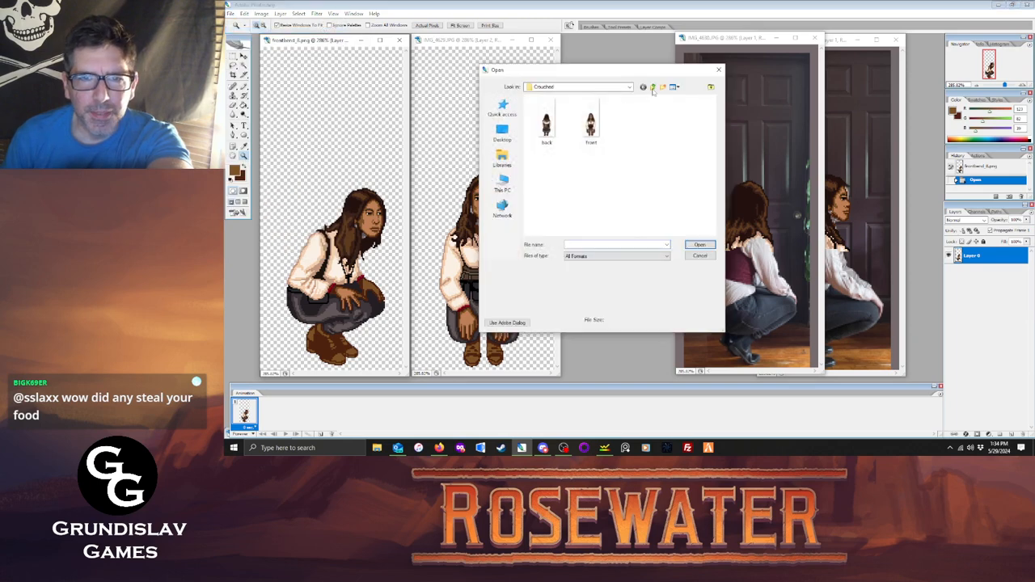
click(653, 87)
double_click(544, 180)
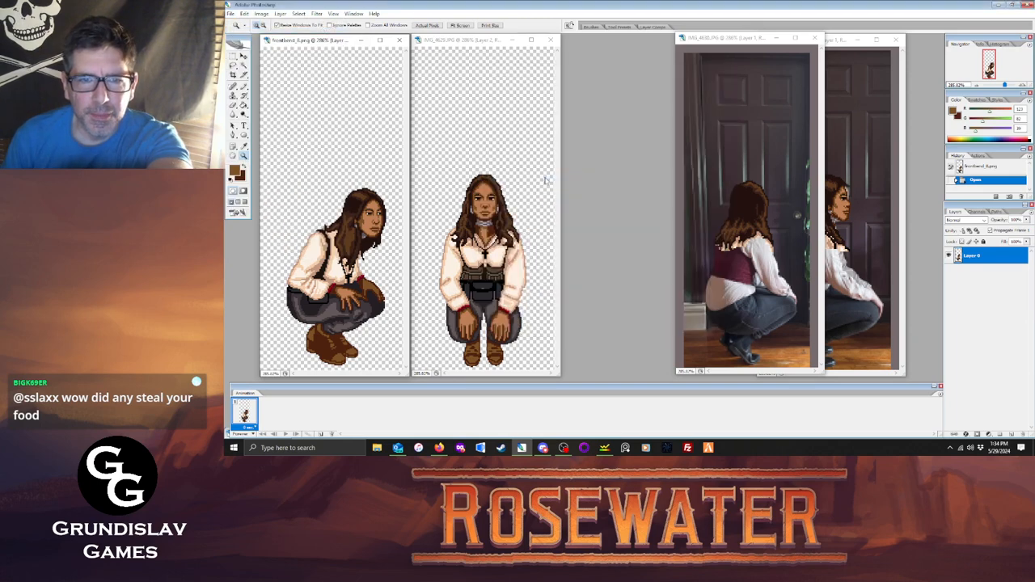
right_click(359, 141)
click(388, 149)
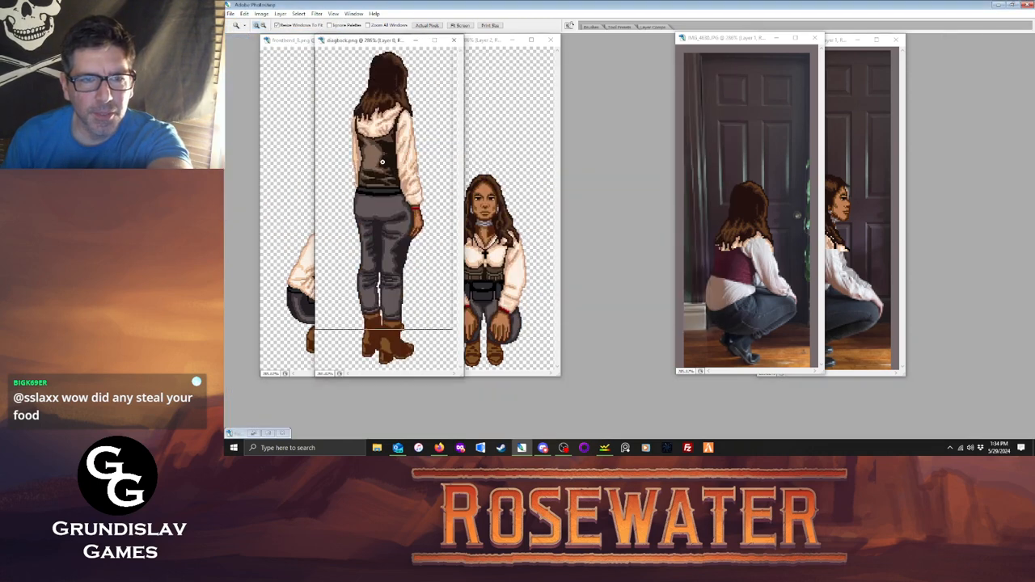
click(390, 173)
click(391, 174)
click(391, 174)
Place the IMG_4630.JPG window beside diagback.png, with the crouching figure's back displayed at 700%.
drag(717, 38, 625, 36)
click(656, 230)
click(679, 211)
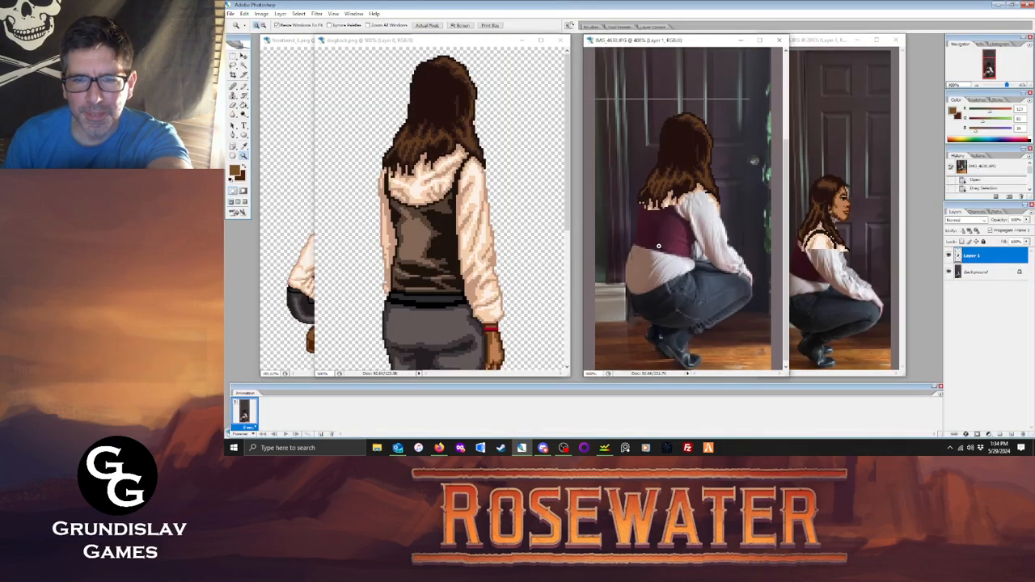
click(703, 186)
click(733, 159)
click(740, 173)
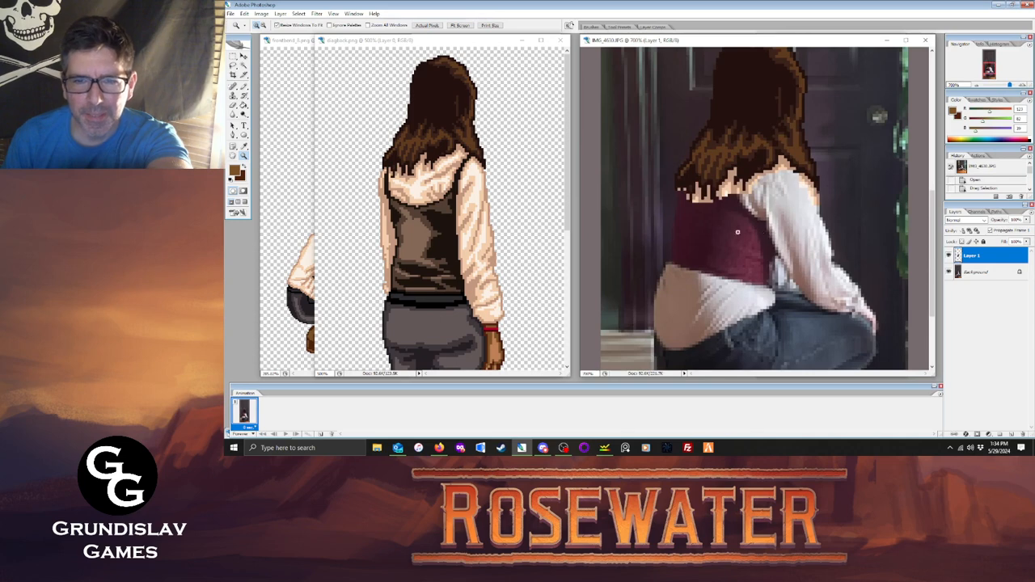
Sample the near-black colour from diagback.png and pencil a curved waistline across the lower blouse in IMG_4630.JPG.
click(245, 146)
click(440, 242)
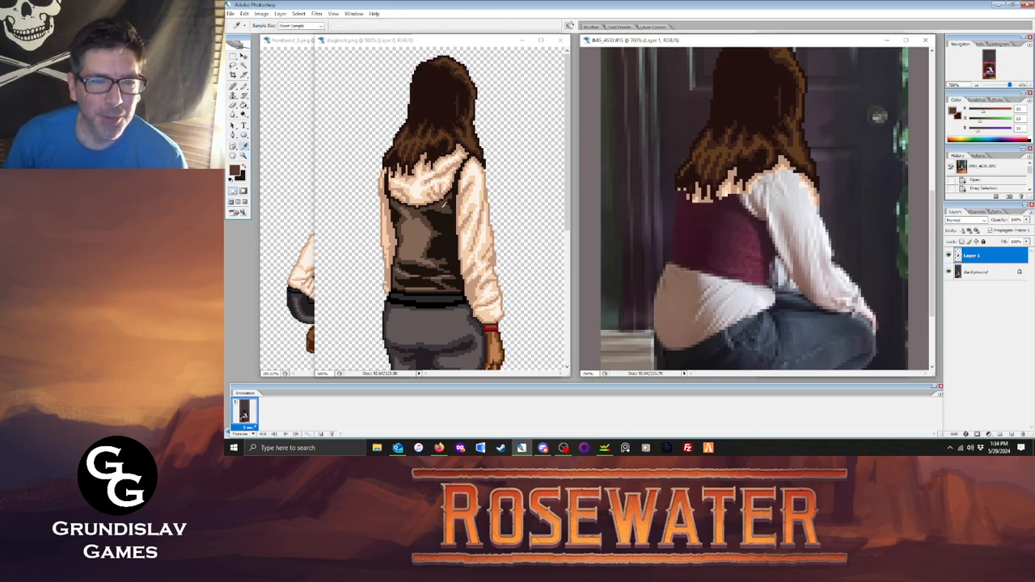
click(249, 92)
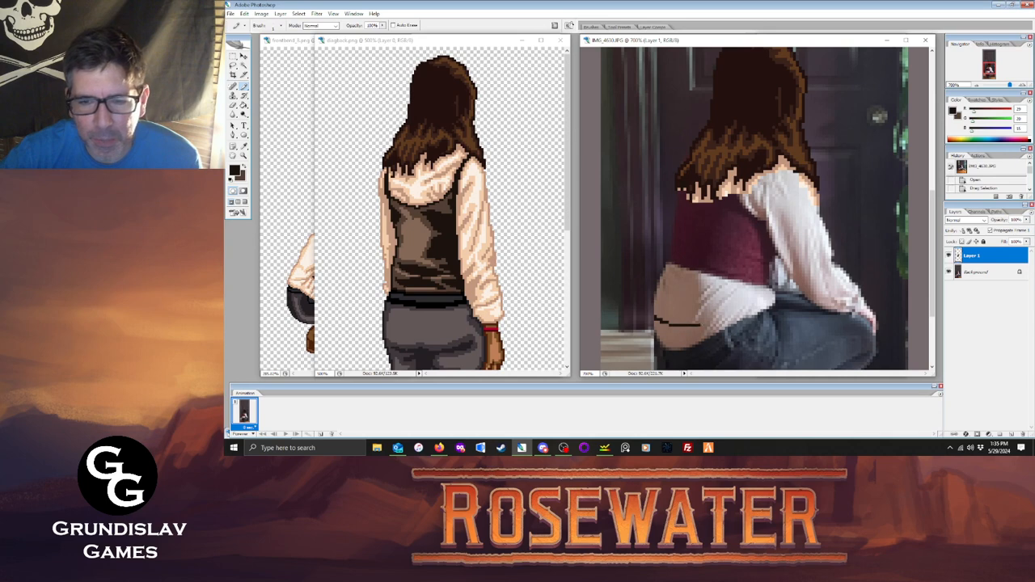
drag(761, 300, 774, 294)
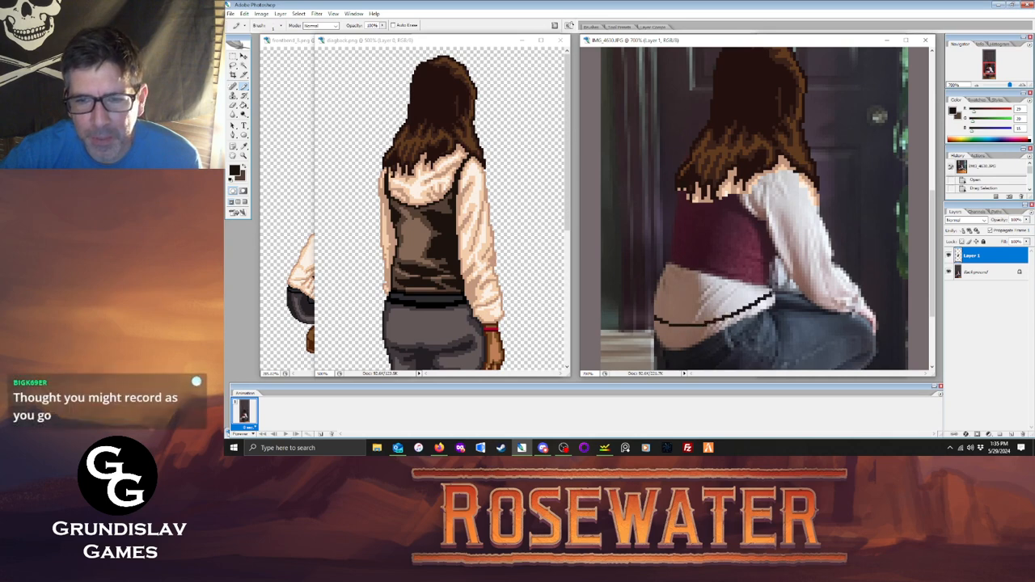
Pencil the near-black outline of the vest in IMG_4630.JPG: both sides, the shoulder strap and the curved neckline below the hair.
drag(656, 319, 665, 259)
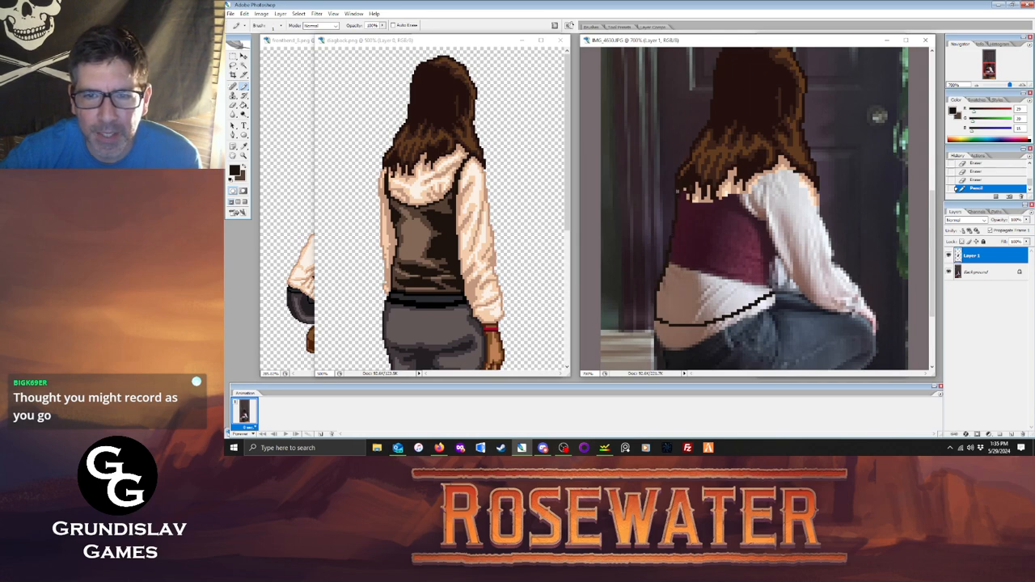
drag(678, 192, 677, 195)
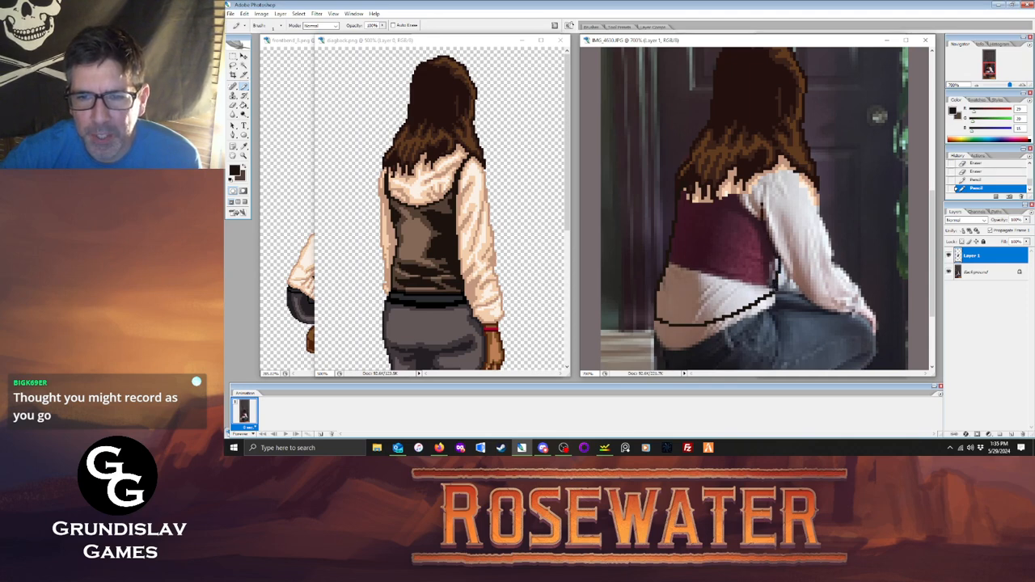
drag(760, 215, 763, 183)
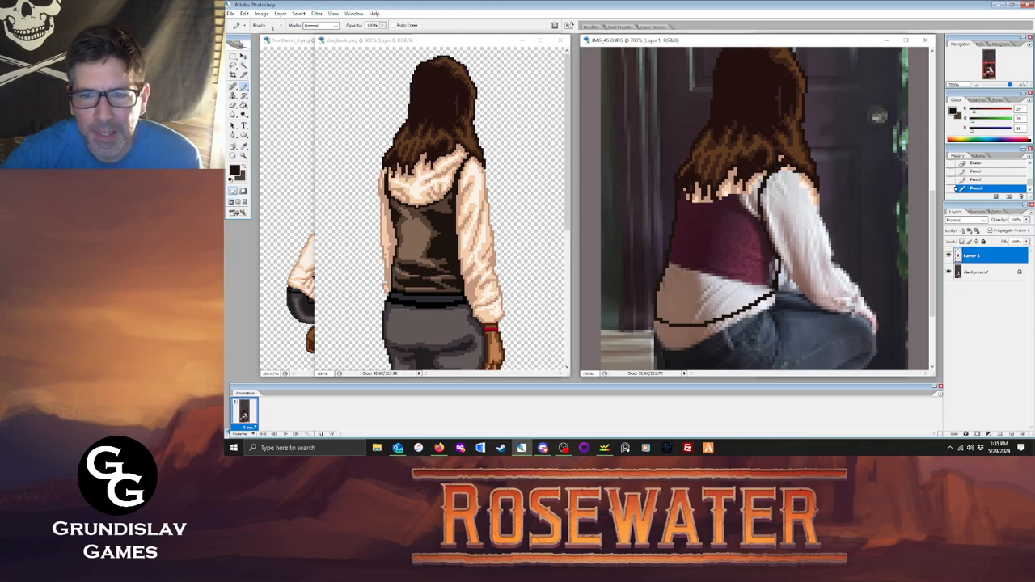
drag(744, 224, 717, 226)
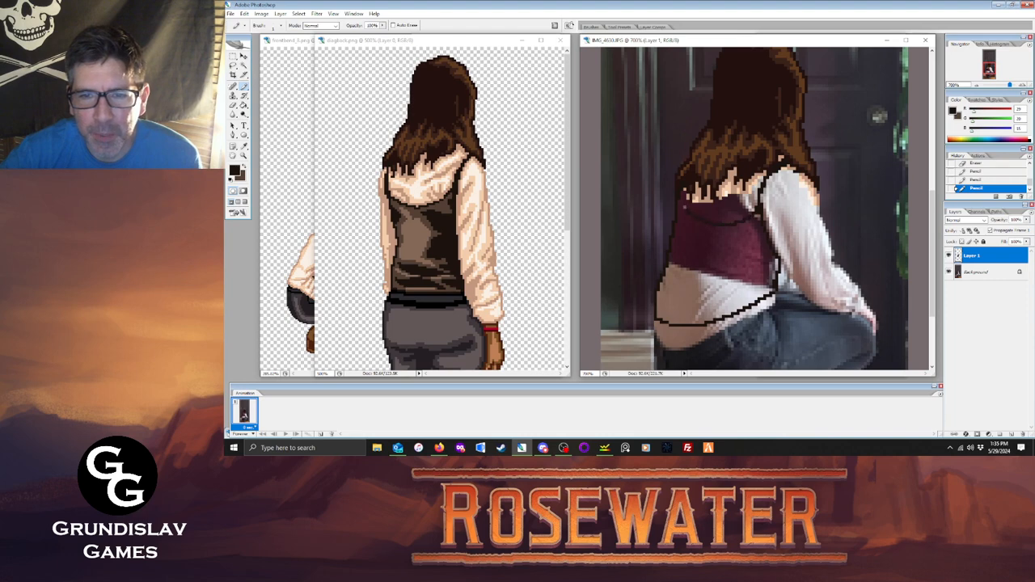
key(ctrl+z)
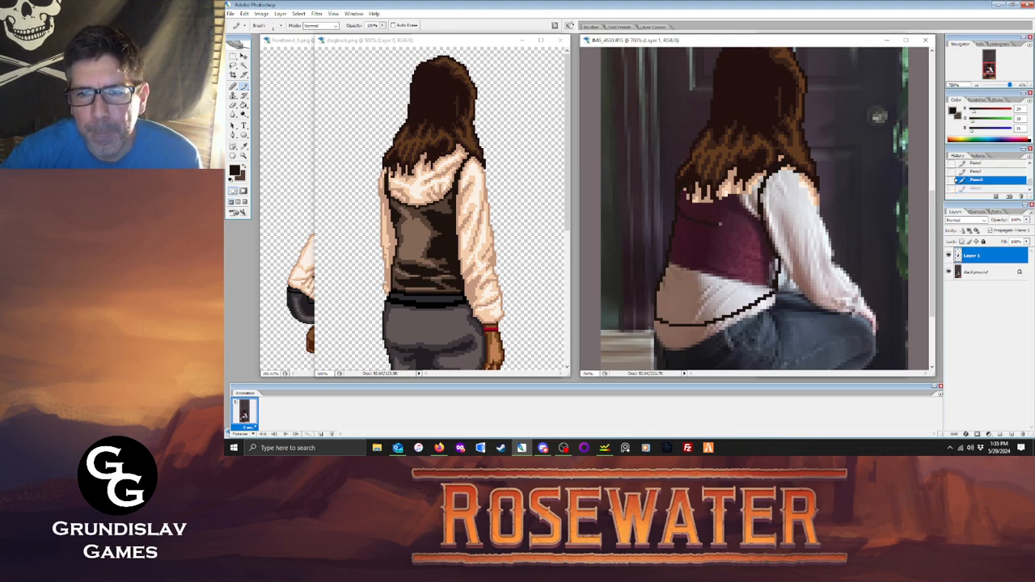
drag(719, 225, 742, 215)
click(760, 188)
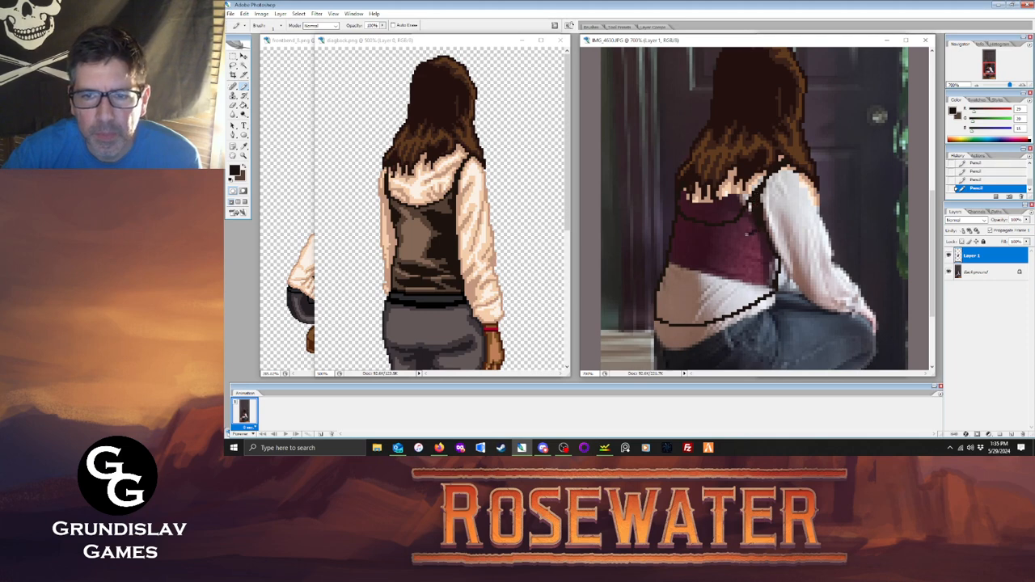
Outline a jagged shadow beside the arm and curved folds near the waist, and fill the side shadow with near-black.
drag(743, 234, 752, 304)
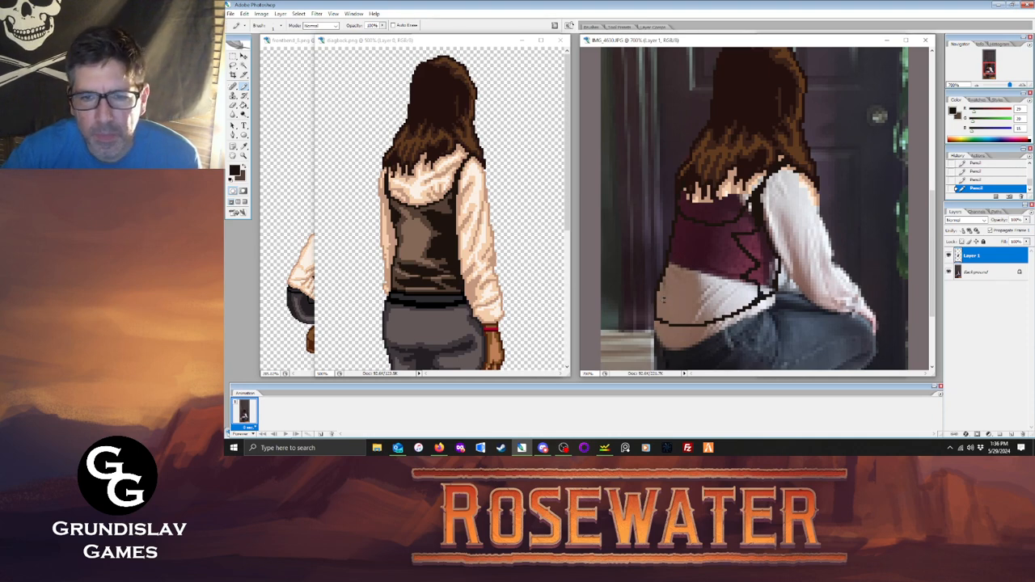
mouse_move(663, 299)
mouse_down()
mouse_move(718, 308)
mouse_move(666, 320)
mouse_up()
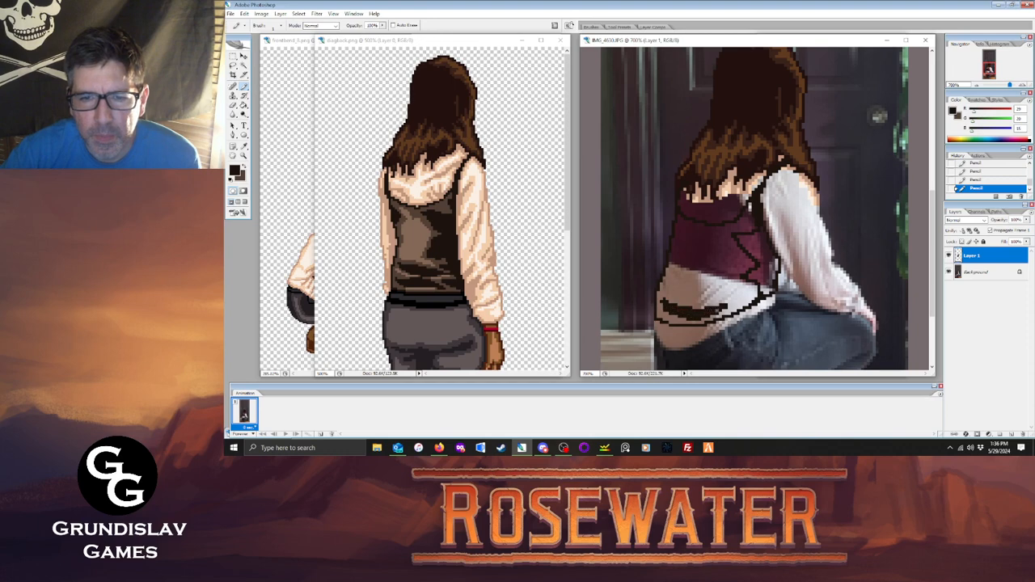
drag(668, 287, 711, 296)
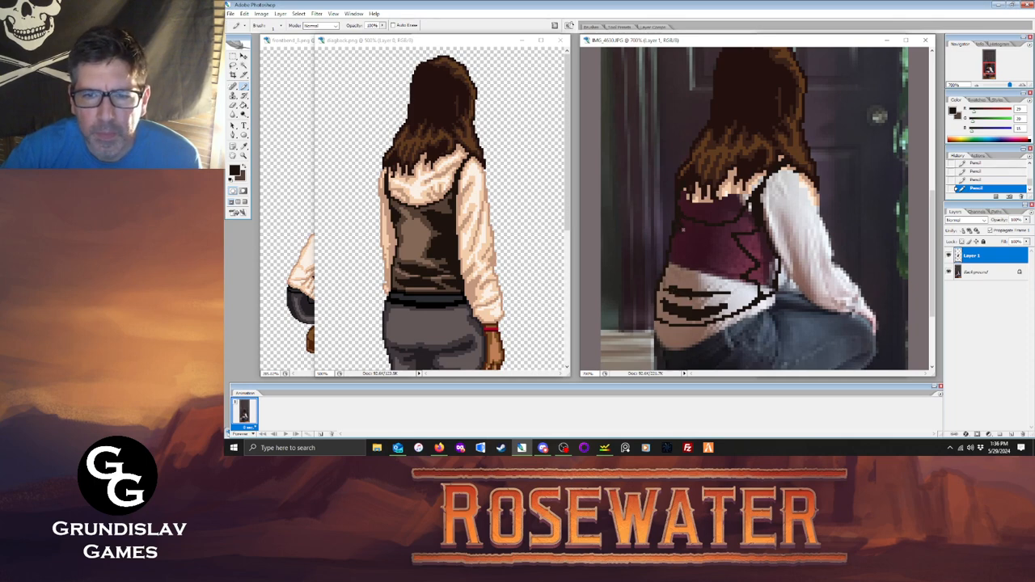
key(g)
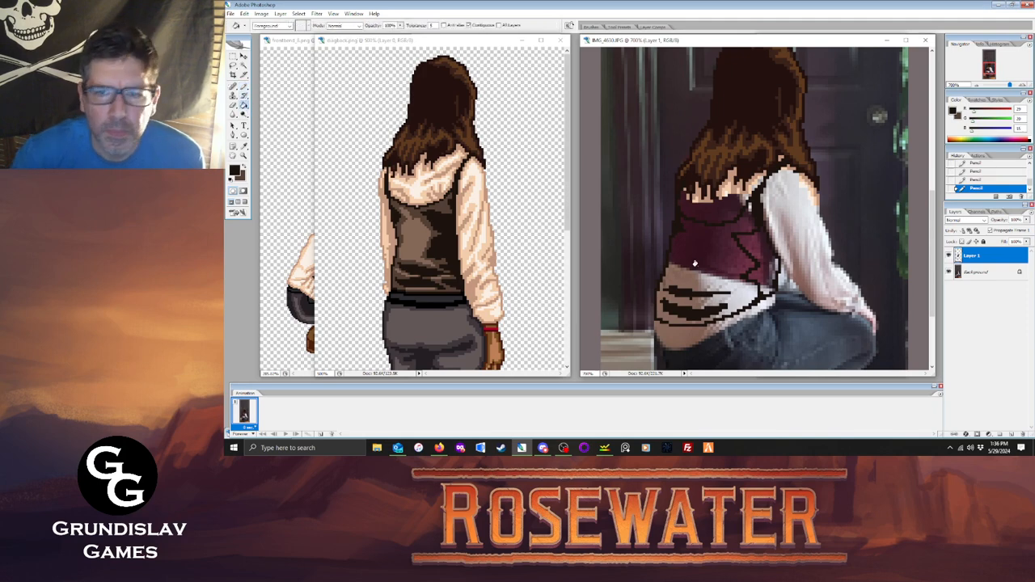
click(742, 247)
Fill the vest with the dark brown sampled from the vest in diagback.png, and hide the background photo layer.
key(i)
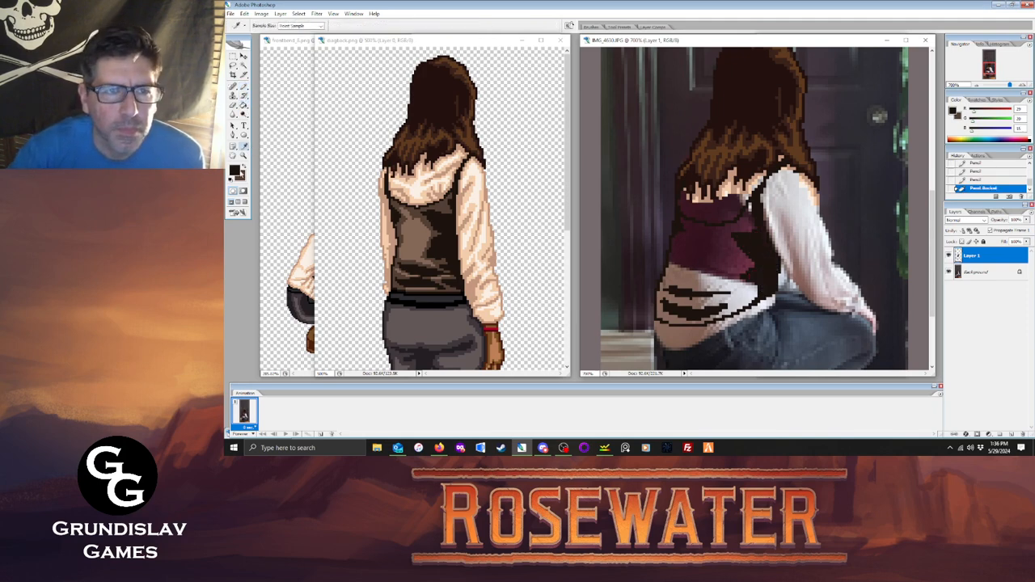
click(428, 251)
key(g)
click(691, 257)
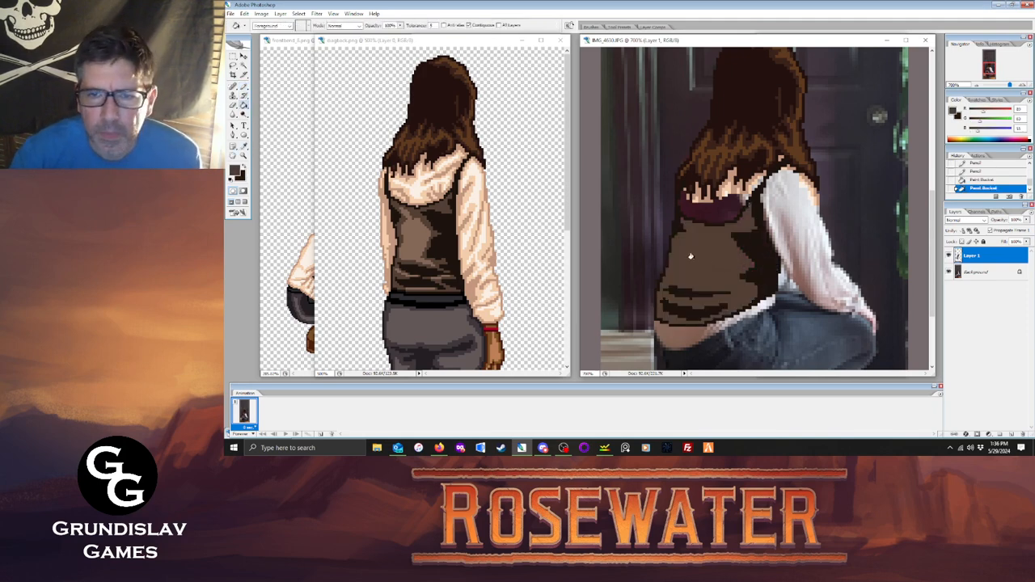
click(949, 272)
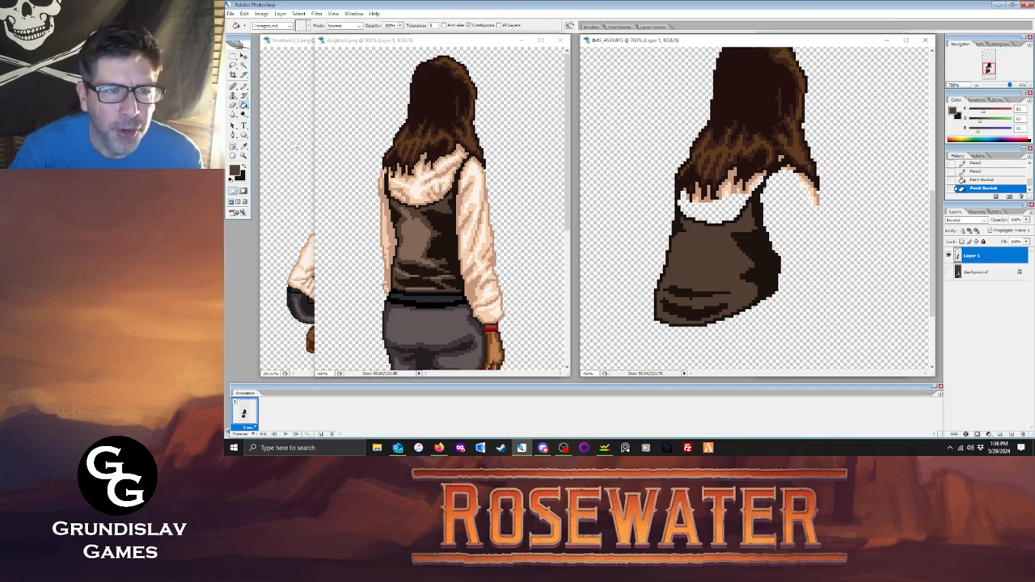
Sample the lighter brown from the vest in diagback.png and pencil a thin highlight along the crouching figure's vest hem.
key(i)
click(415, 232)
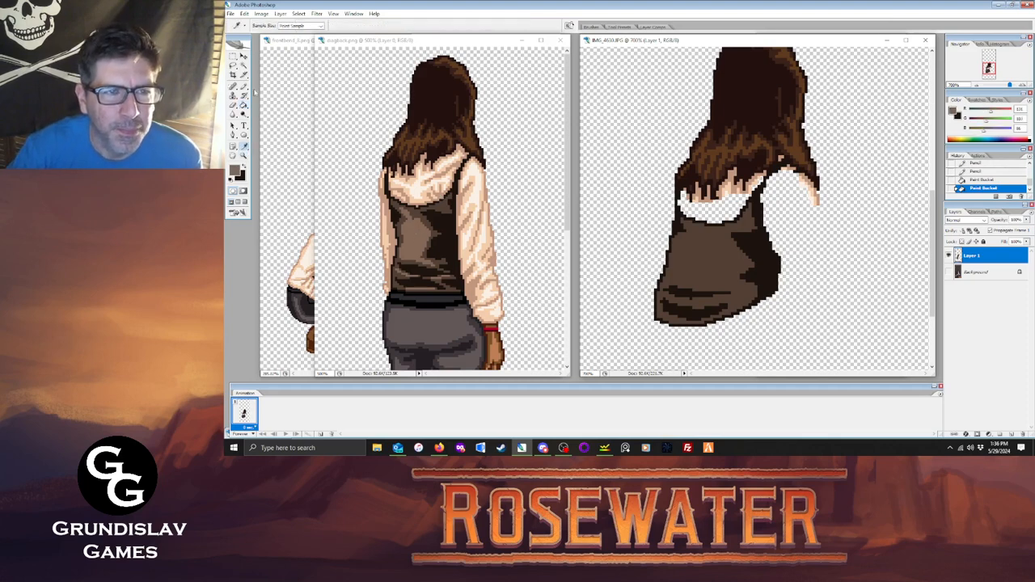
click(243, 86)
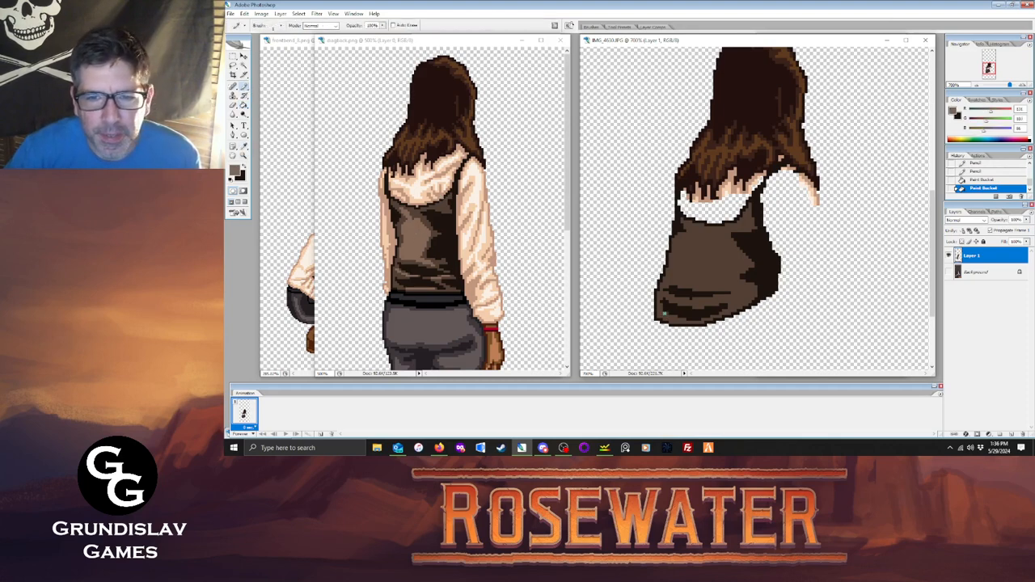
drag(673, 317, 686, 319)
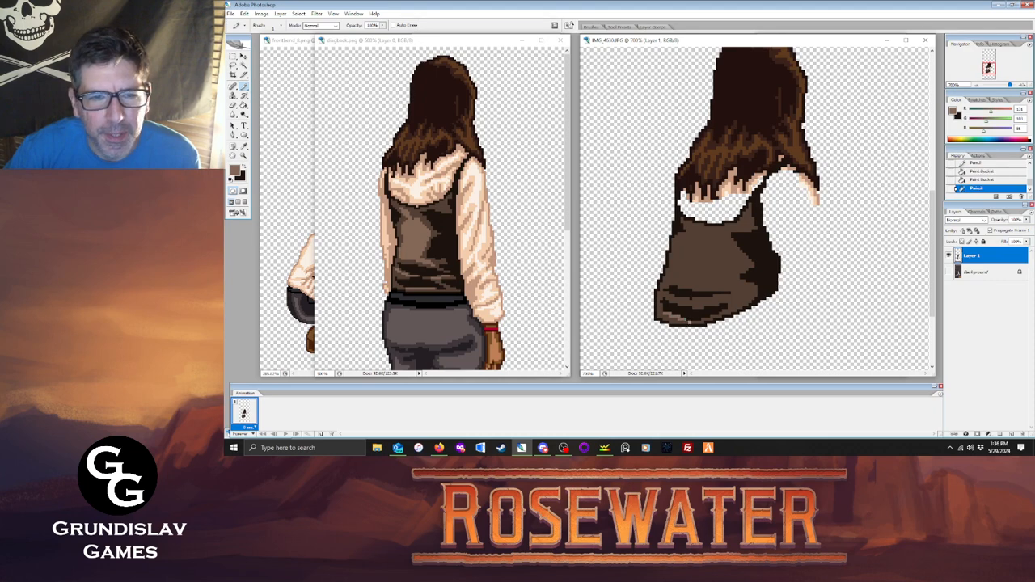
click(698, 323)
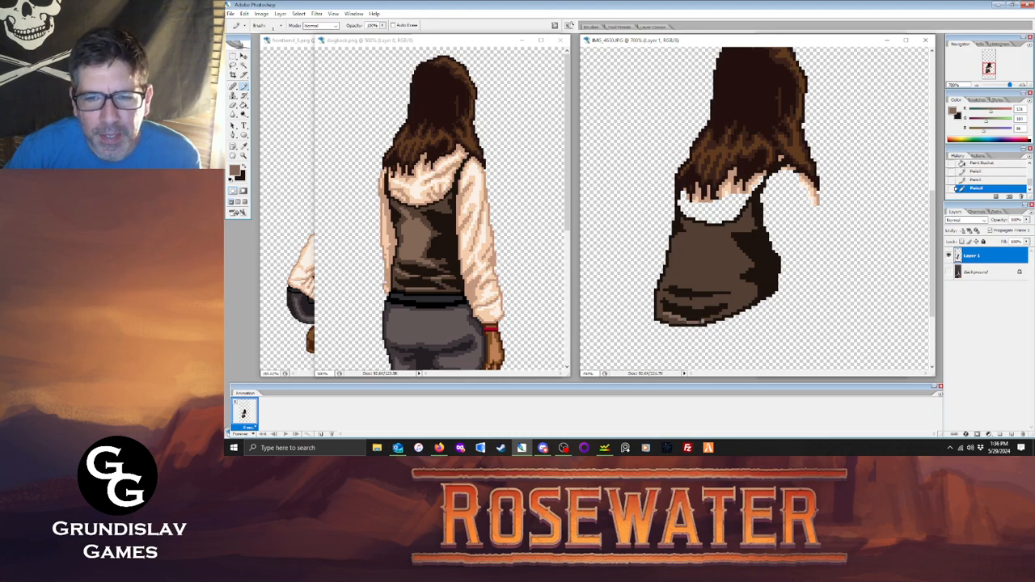
click(702, 322)
drag(702, 322, 709, 321)
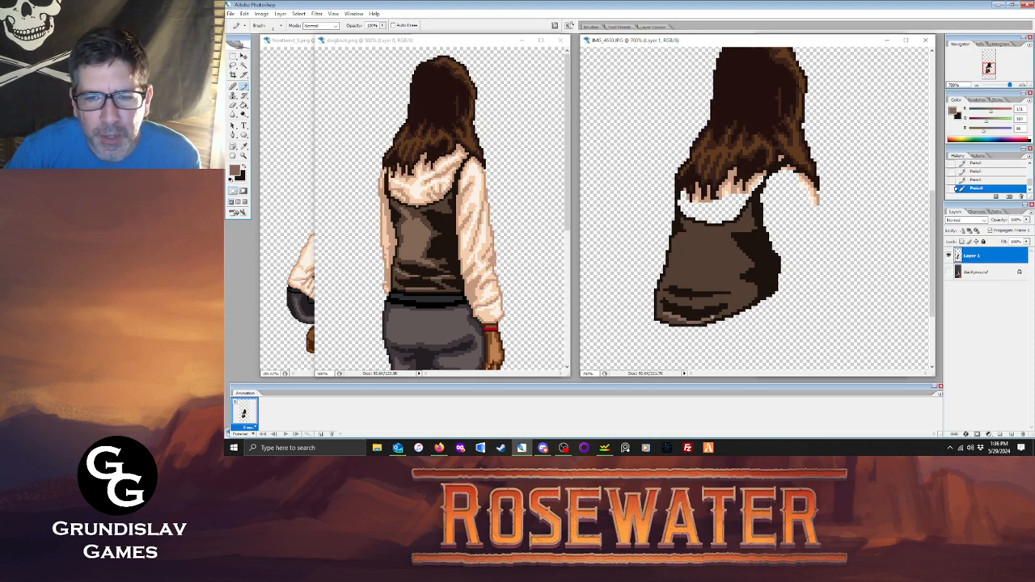
Pencil lighter brown highlights between the vest's waist folds, then outline and fill a highlight patch across the middle of the back.
drag(667, 295, 692, 302)
click(681, 300)
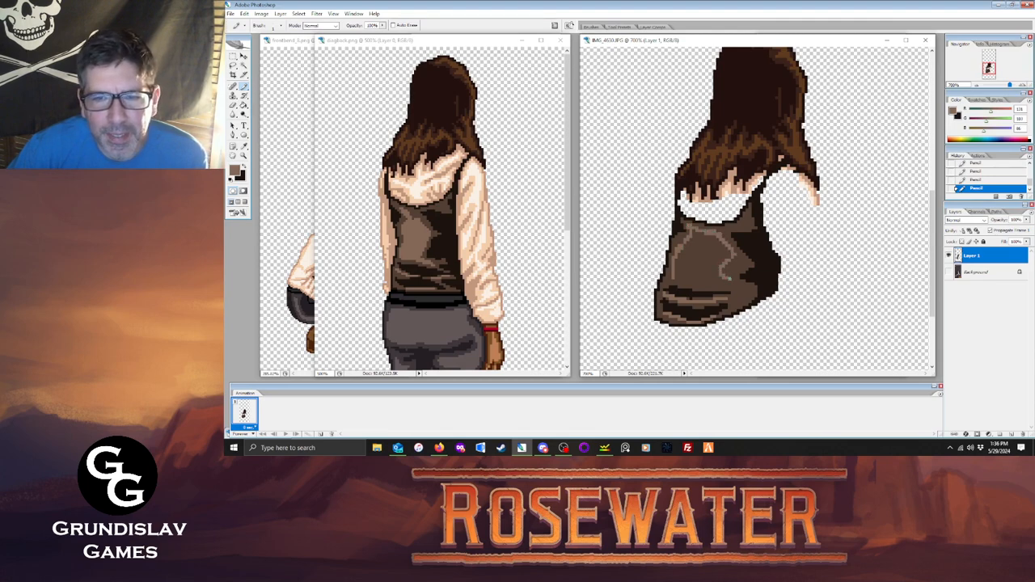
drag(685, 282, 674, 280)
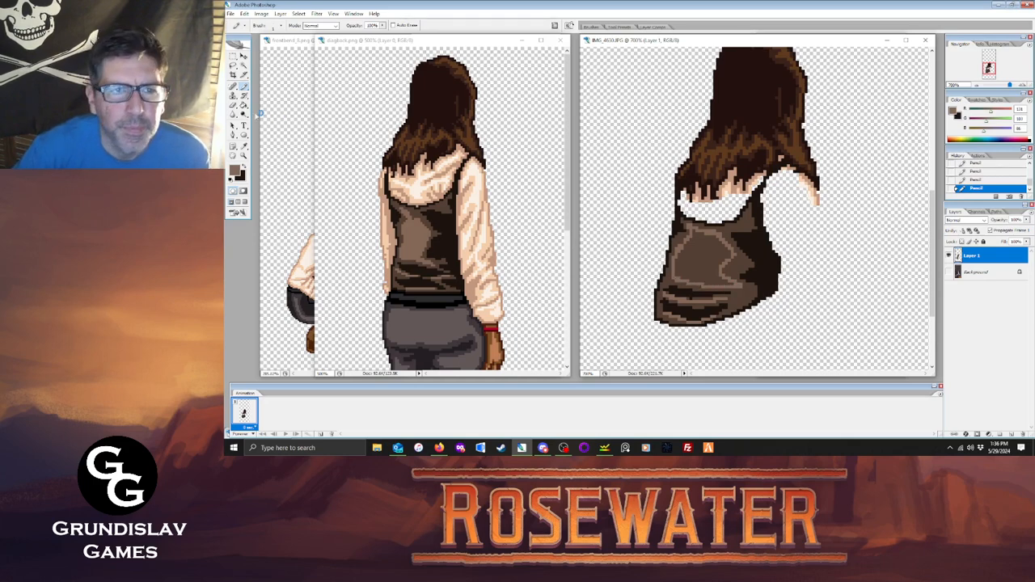
key(g)
click(694, 247)
Sample the tan shading colour from the blouse in diagback.png and pencil shading on the blouse beneath the hair ends.
key(i)
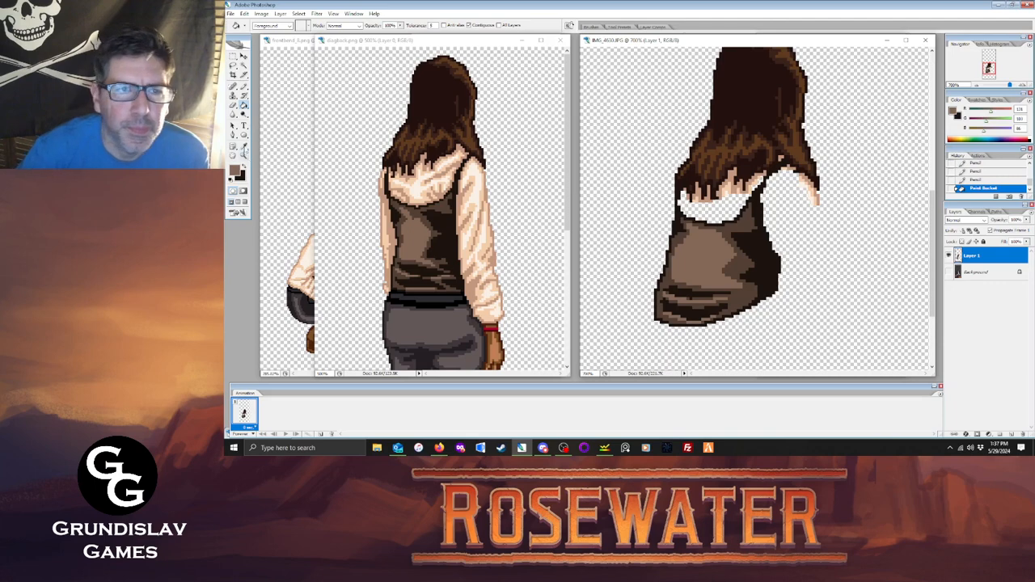
click(431, 182)
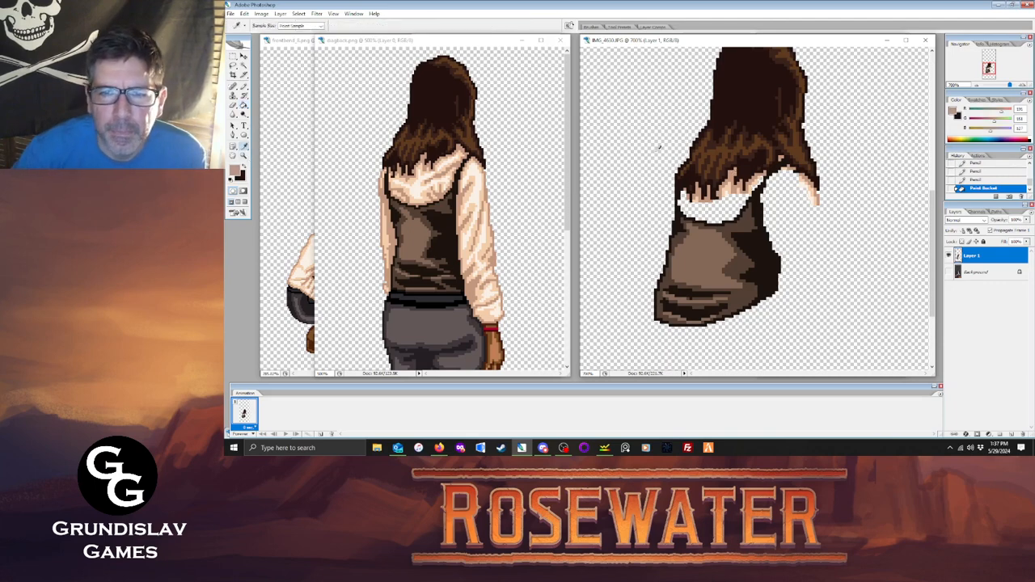
key(b)
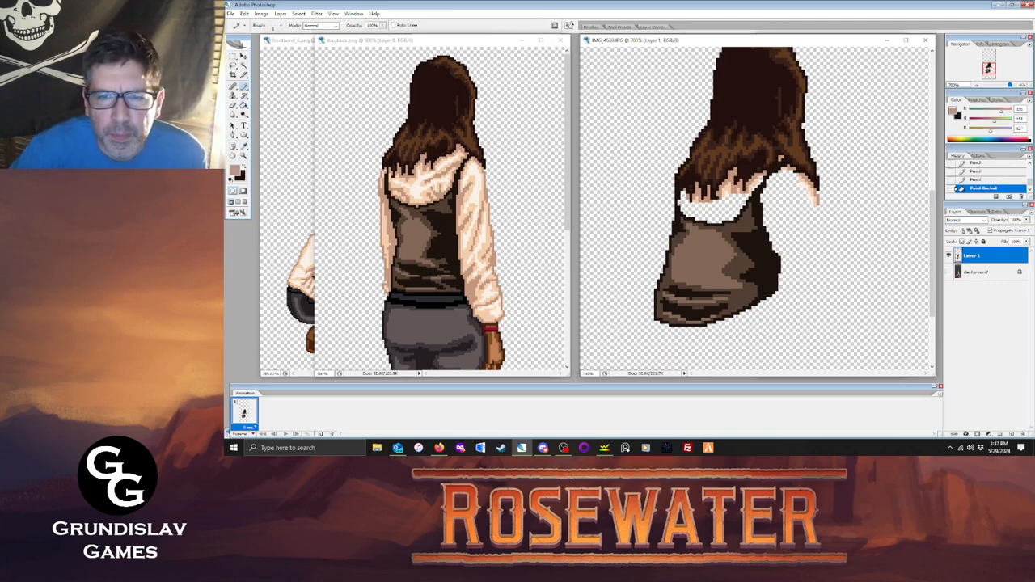
click(682, 193)
click(684, 195)
click(687, 198)
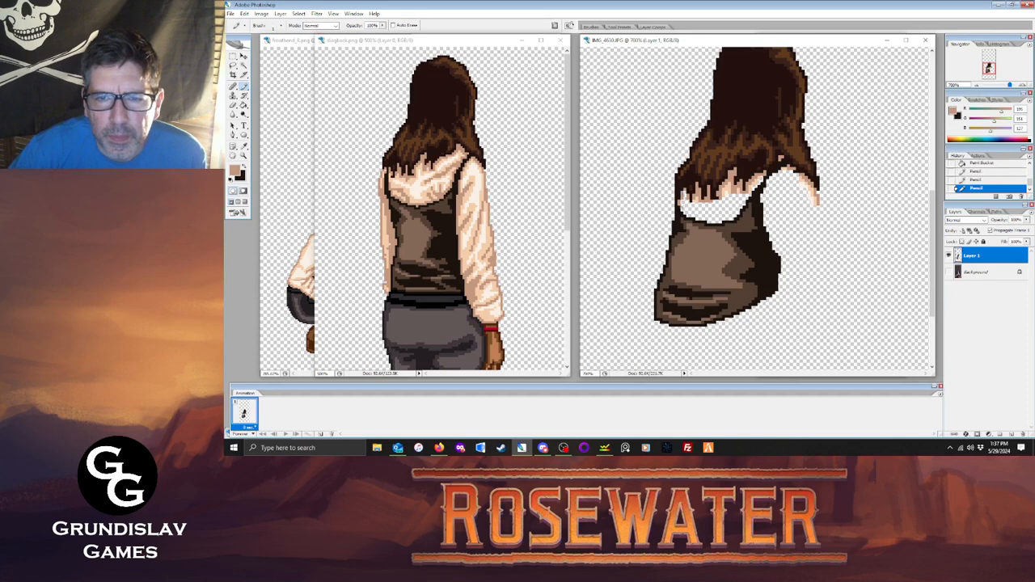
click(688, 199)
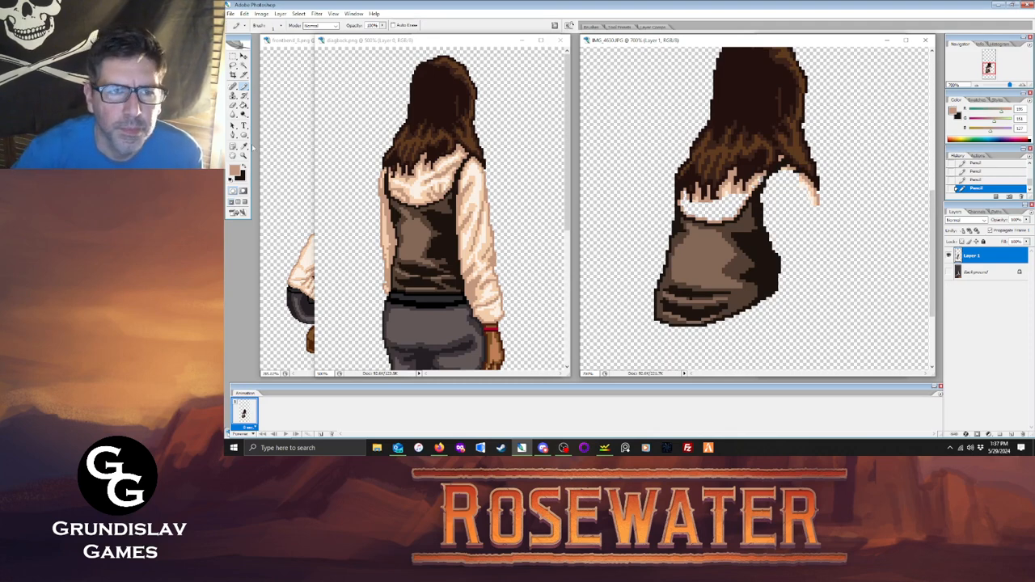
Sample the peach blouse colour from diagback.png and fill the blouse areas between the hair and the vest's neckline.
click(244, 146)
click(414, 193)
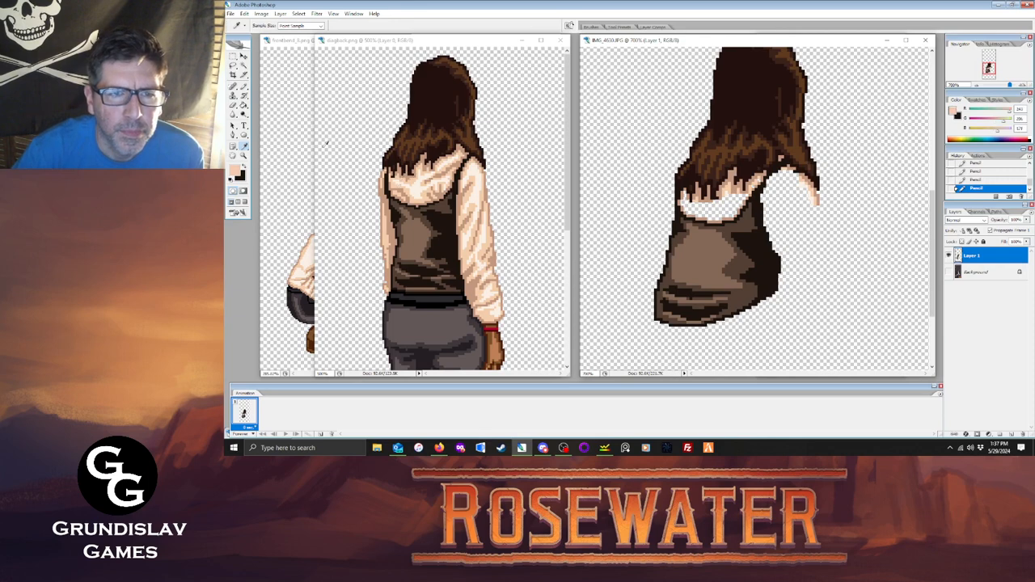
click(244, 105)
click(694, 208)
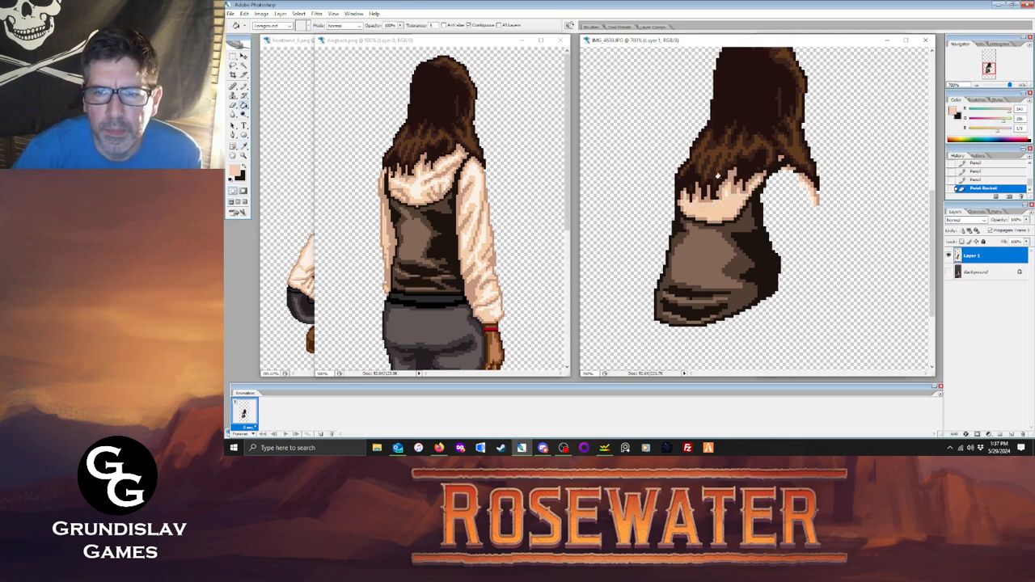
click(752, 184)
click(755, 178)
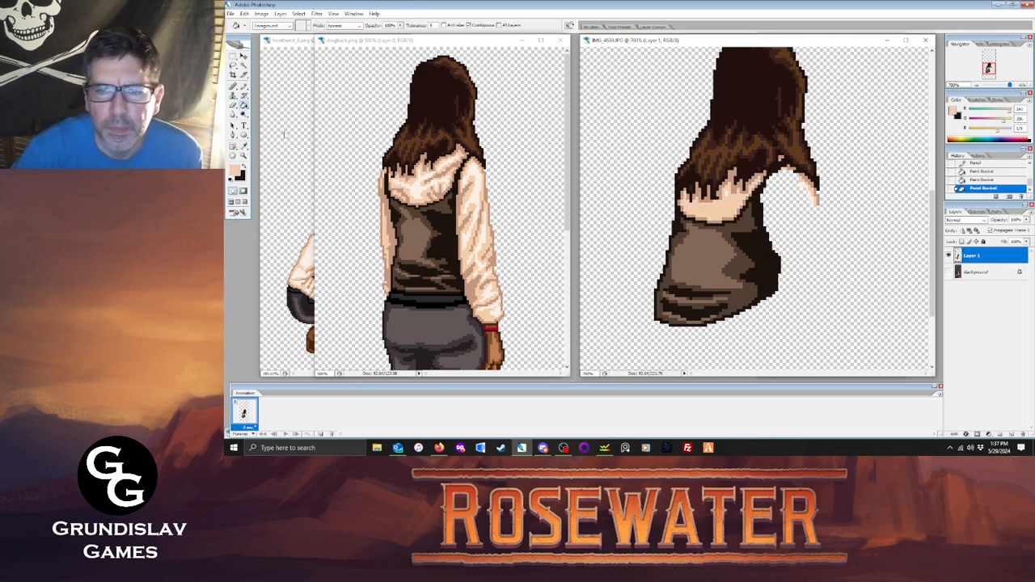
Sample the pale cream from the blouse in diagback.png and pencil highlights on the upper-back blouse area.
click(244, 146)
click(420, 186)
click(243, 86)
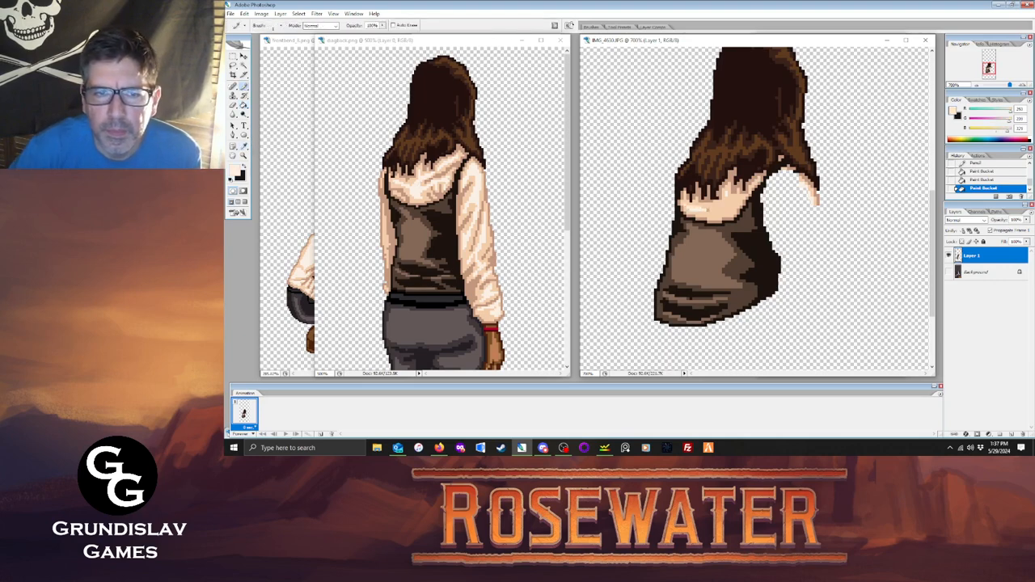
click(728, 196)
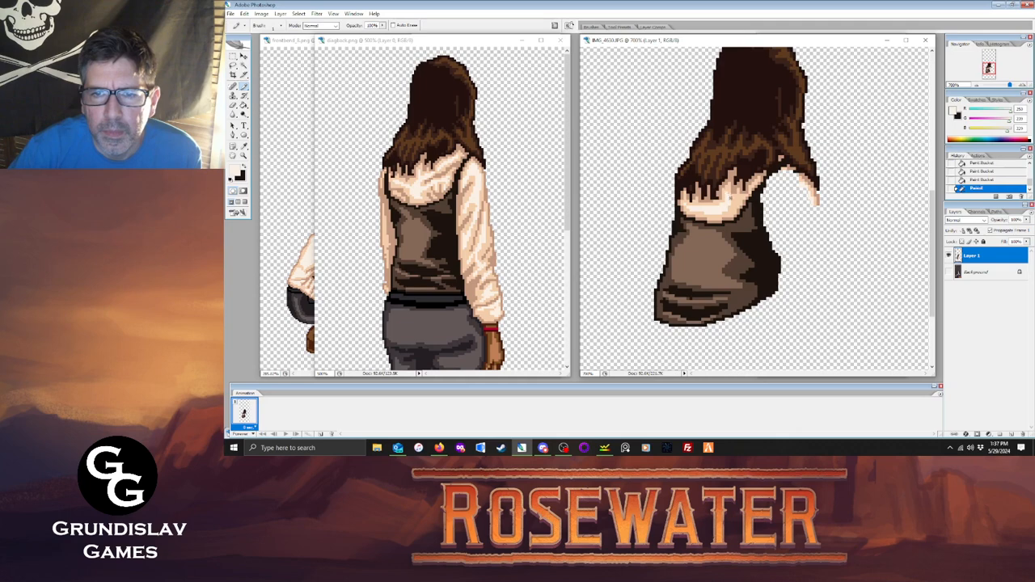
click(736, 201)
click(737, 199)
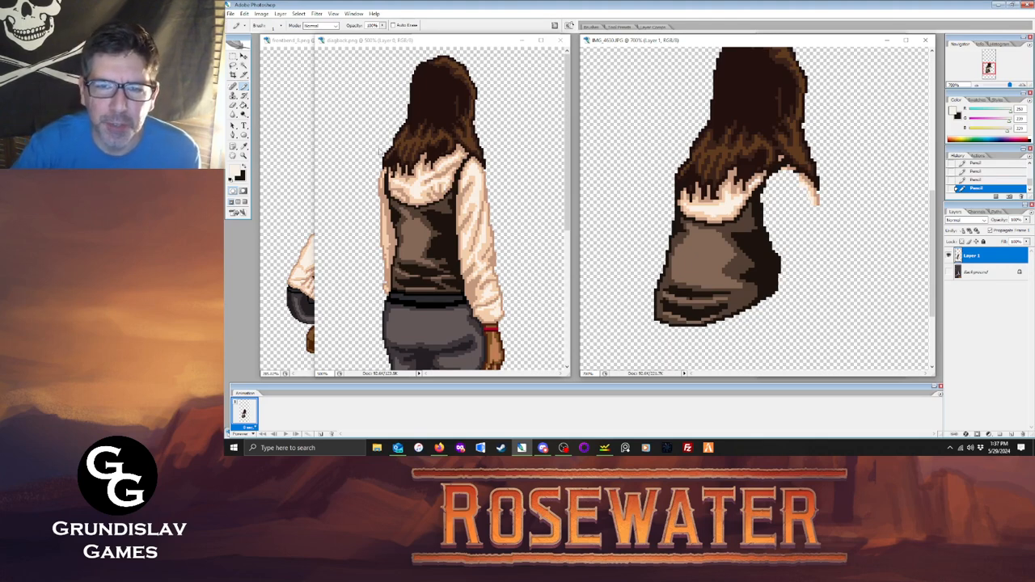
Show the background photo layer again and pencil the belt's edges below the vest in black sampled from the belt in diagback.png.
key(i)
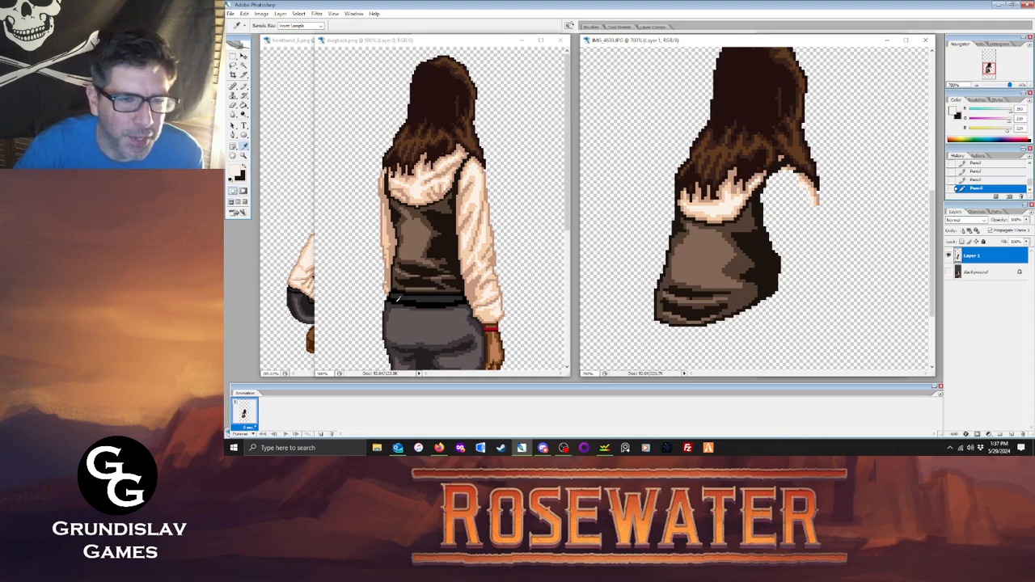
click(397, 299)
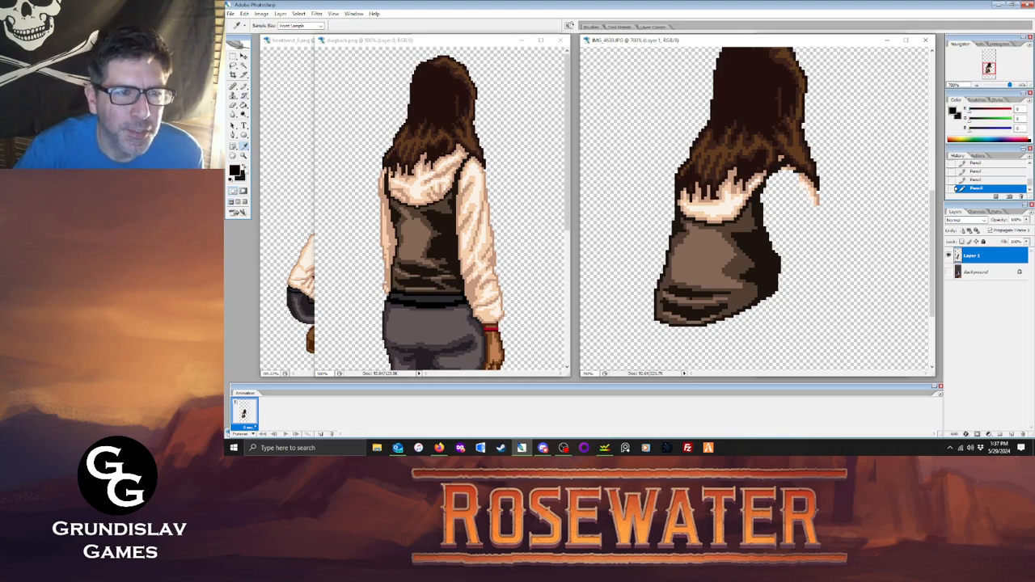
click(412, 315)
key(b)
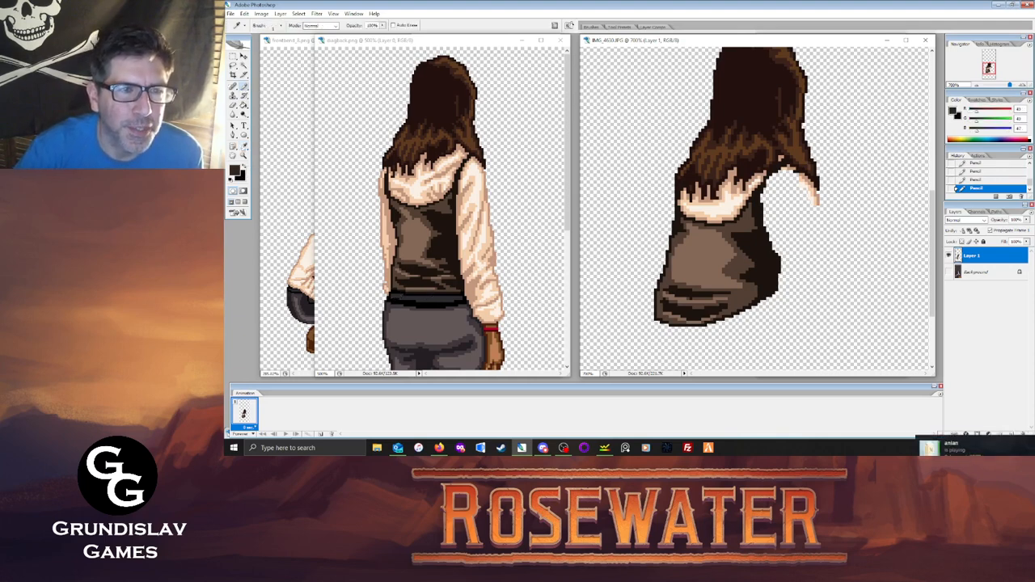
click(949, 273)
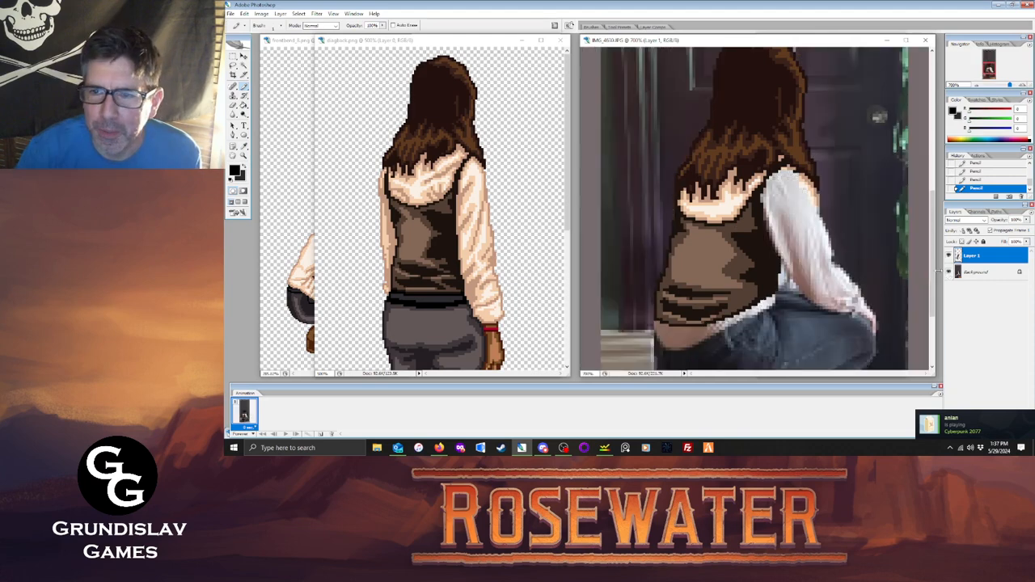
drag(933, 234, 932, 258)
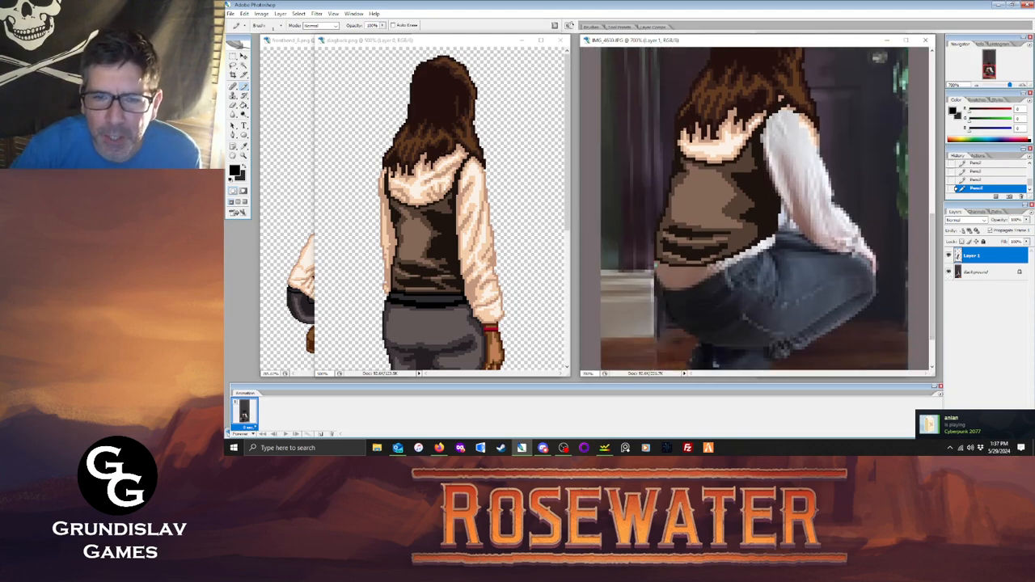
drag(656, 263, 703, 270)
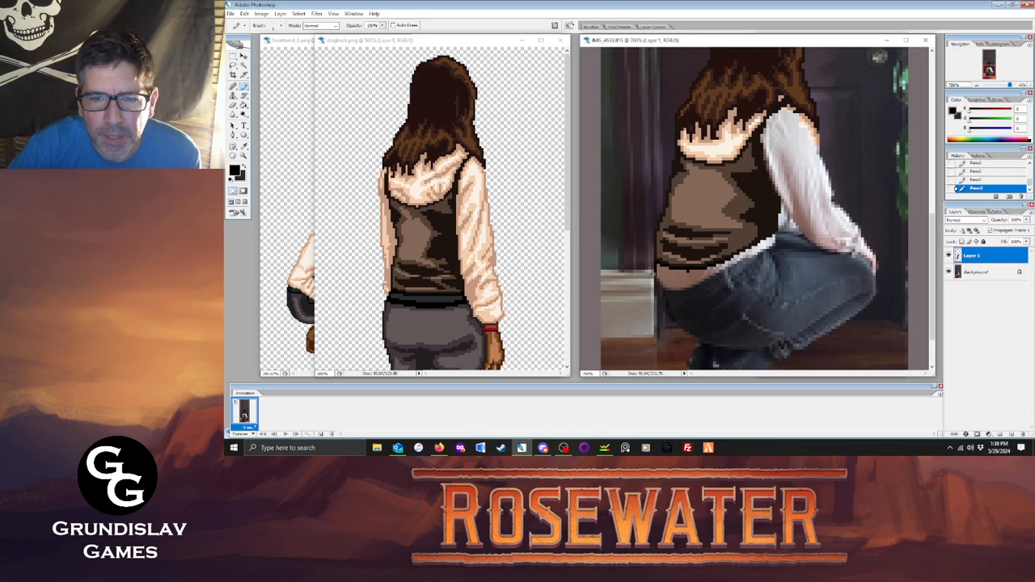
drag(691, 281, 766, 251)
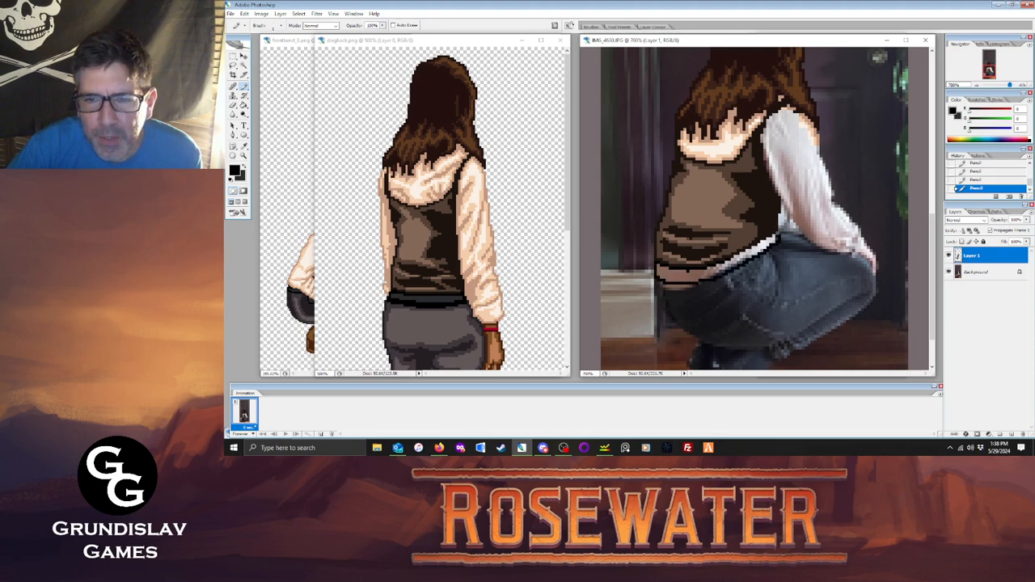
Clean up and thicken the black outline of the waistband below the vest, with the Background photo layer hidden.
click(948, 272)
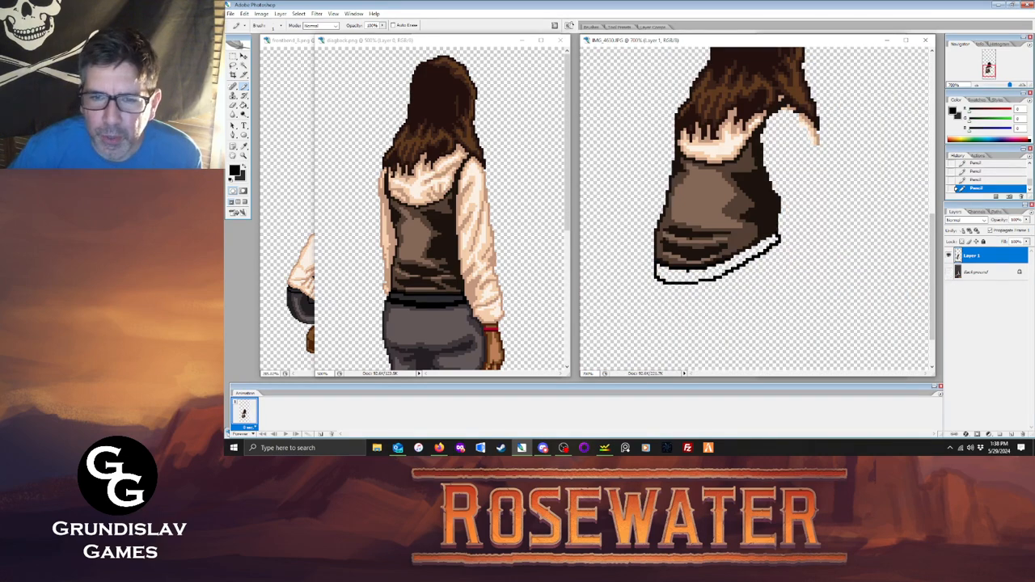
key(z)
click(623, 167)
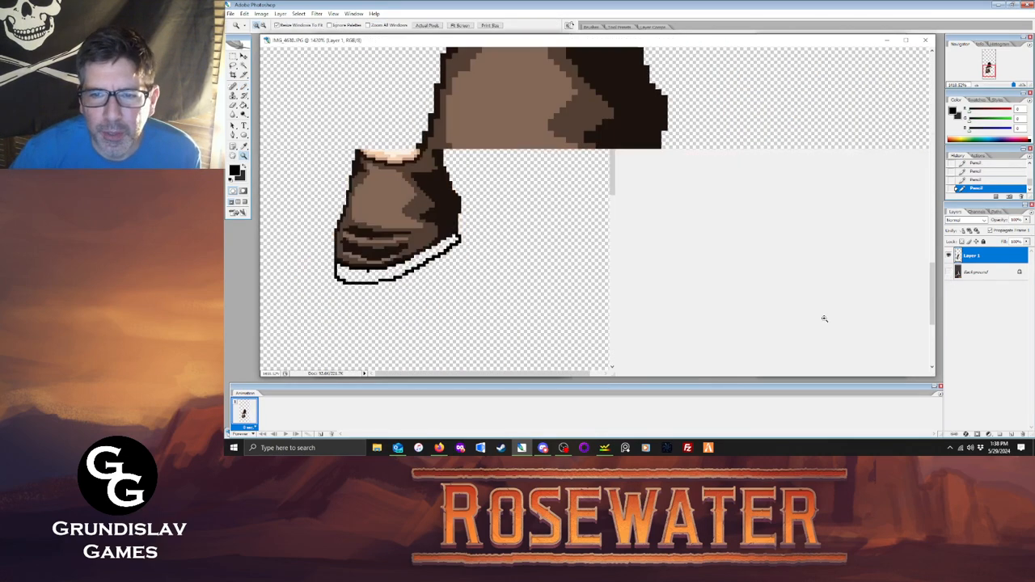
click(236, 106)
click(478, 248)
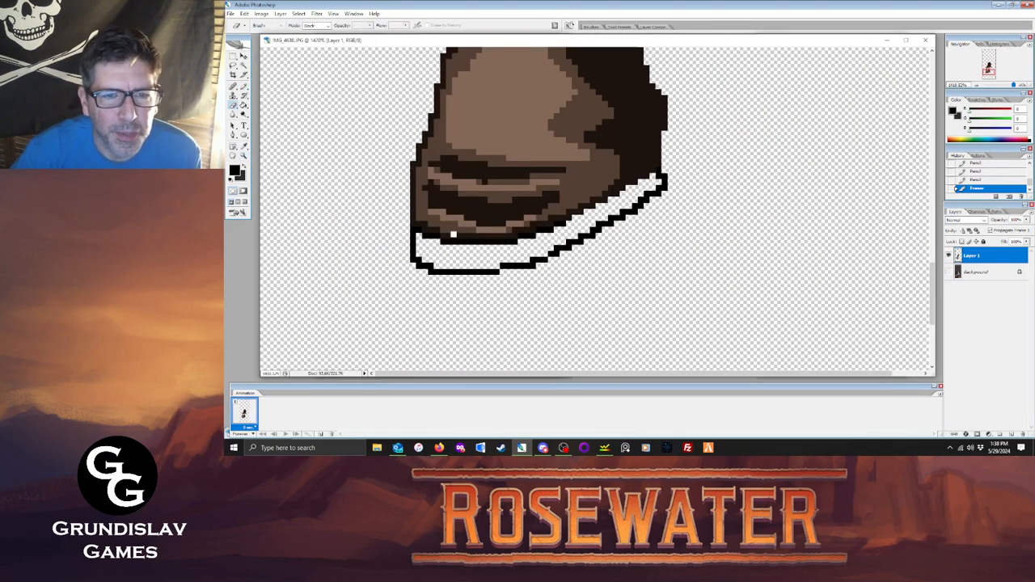
click(244, 87)
drag(568, 224, 653, 178)
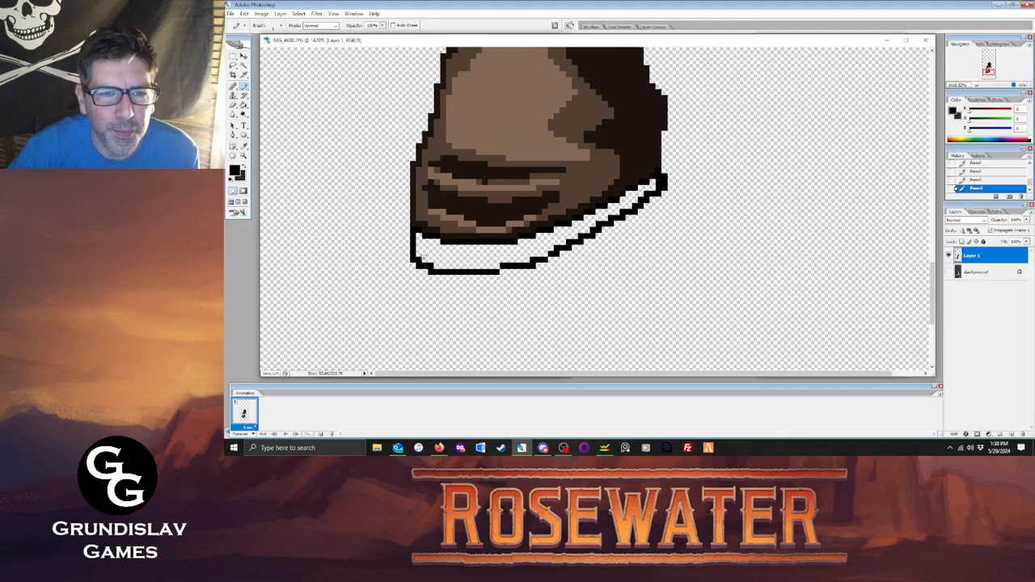
mouse_move(421, 257)
mouse_down()
mouse_move(499, 266)
mouse_move(548, 256)
mouse_up()
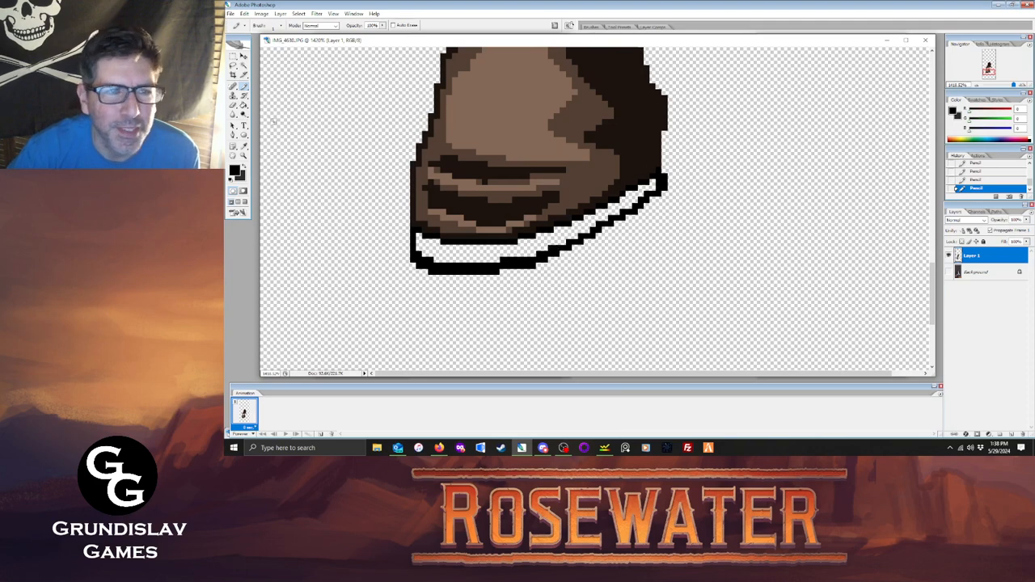
Fill the waistband with dark grey and show the Background photo layer again.
click(243, 106)
click(443, 252)
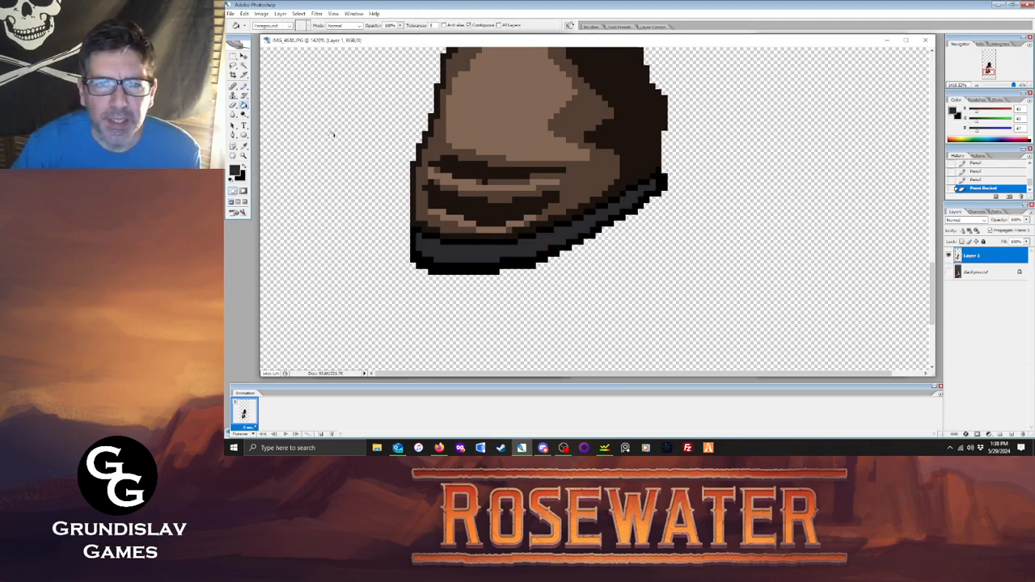
click(949, 272)
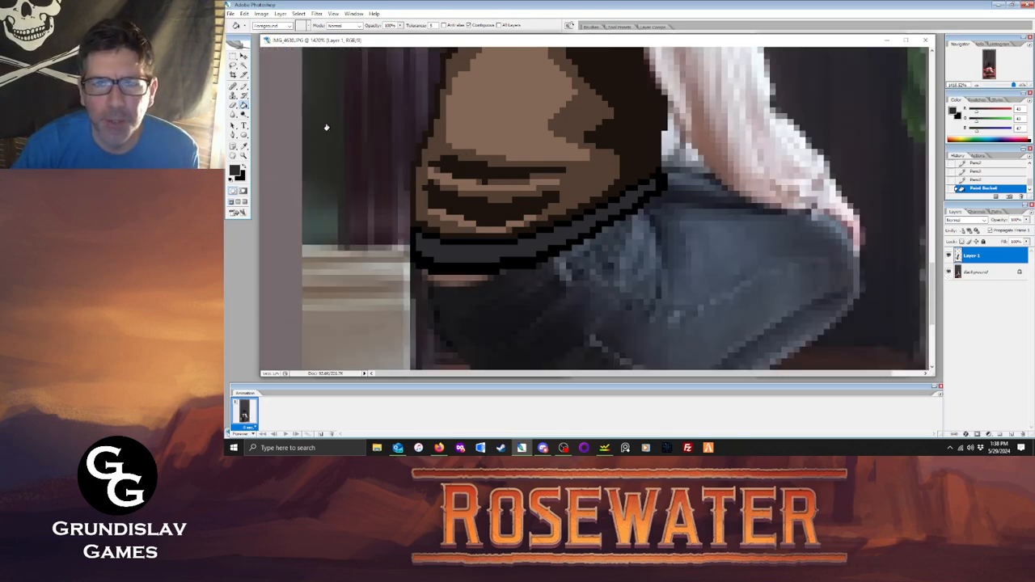
Sample the tan shadow colour from the blouse and outline the sleeve's upper edge beside the vest with the Pencil.
click(244, 147)
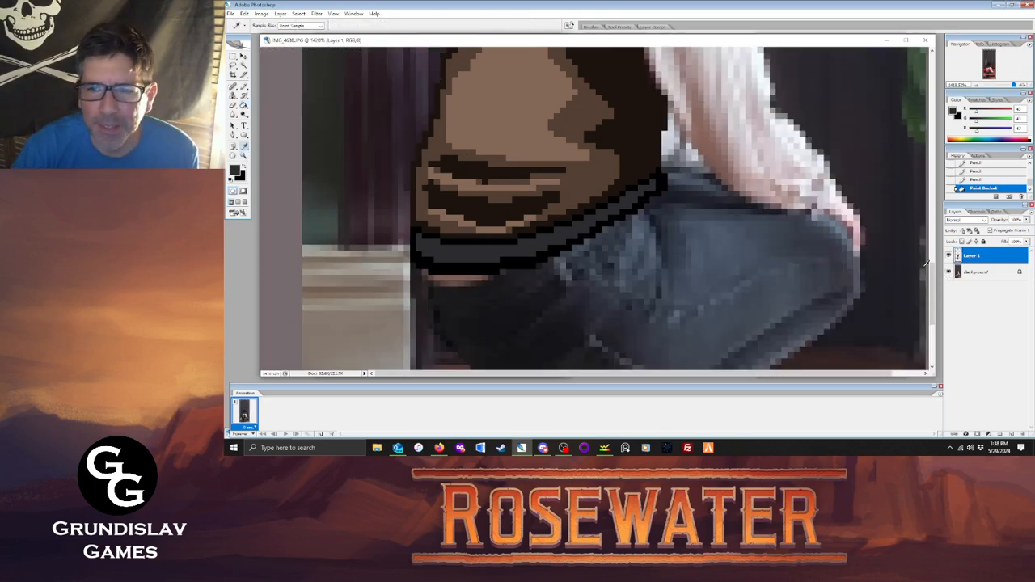
drag(932, 272, 932, 231)
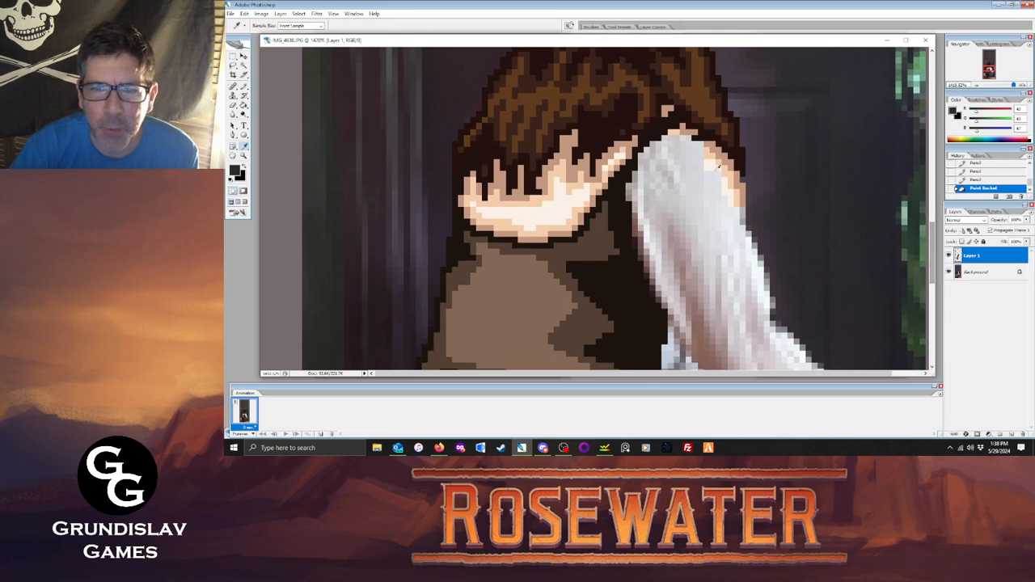
click(718, 150)
key(b)
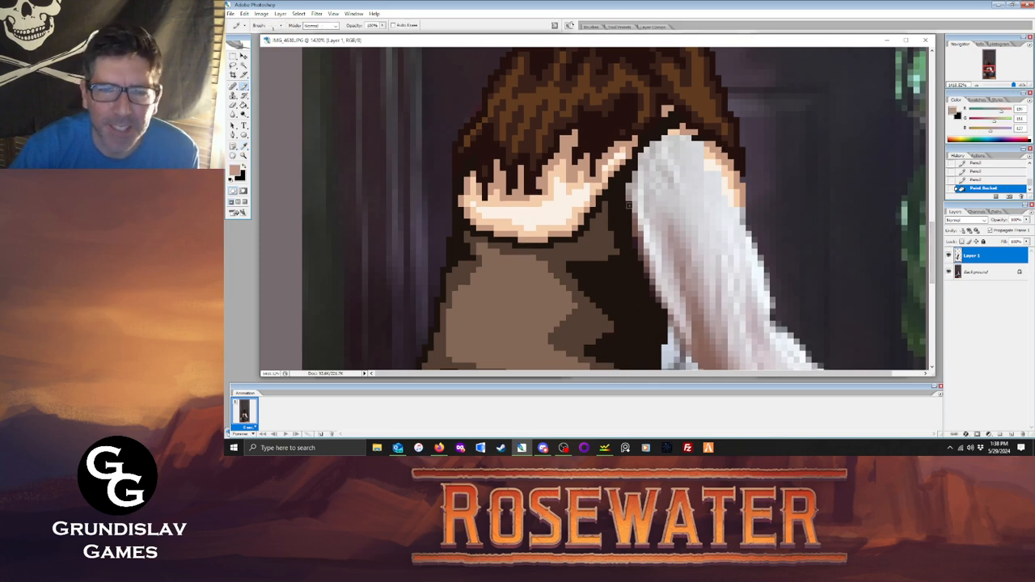
click(630, 185)
click(631, 194)
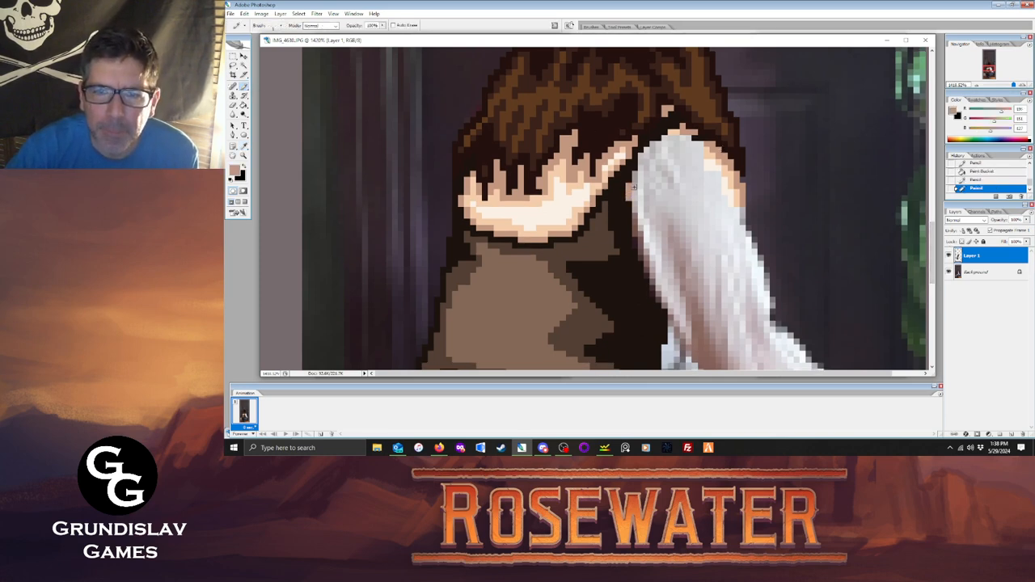
click(636, 177)
click(640, 167)
click(646, 150)
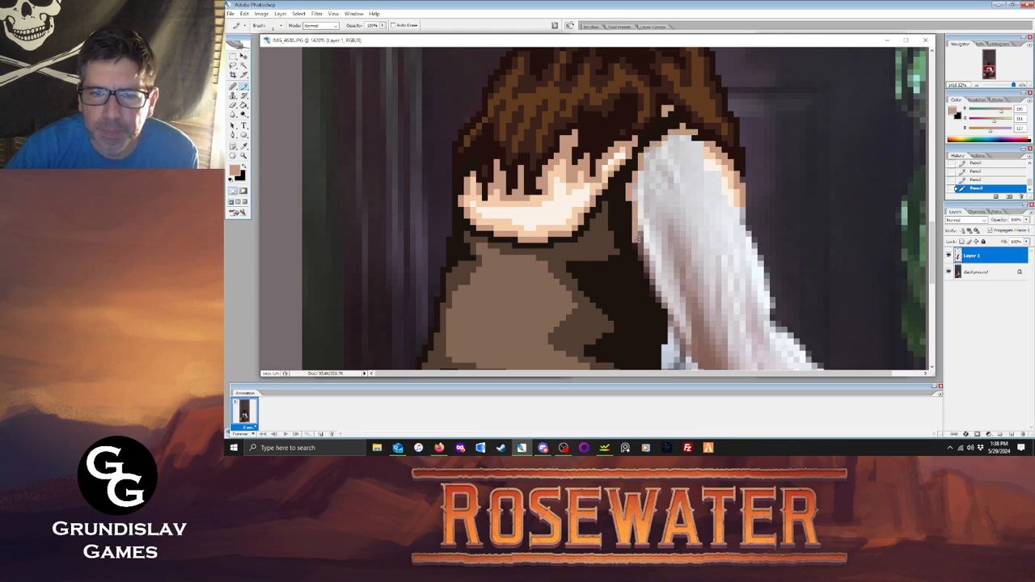
click(948, 272)
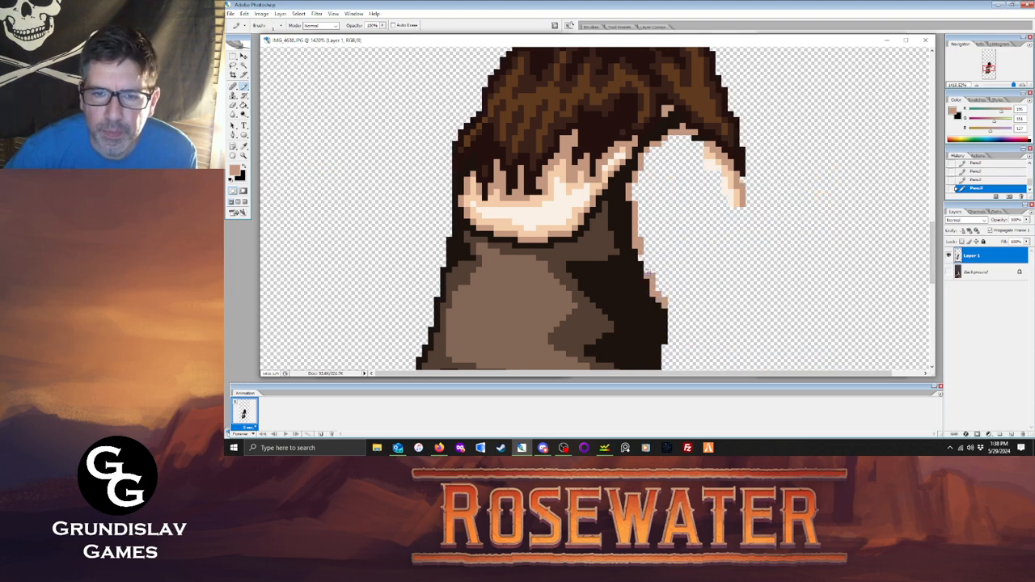
click(948, 273)
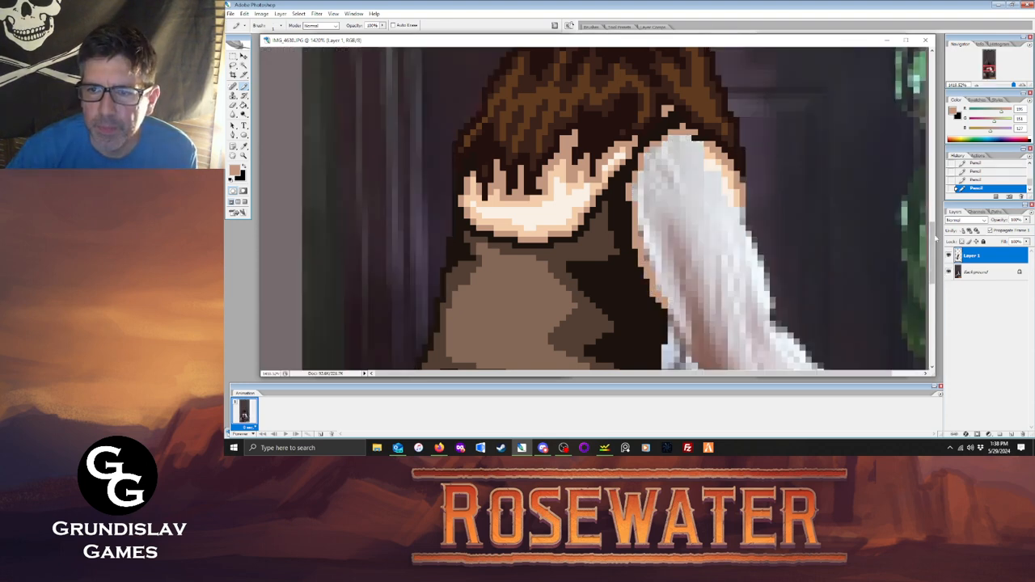
Outline the rest of the sleeve down to the cuff in tan and shade its underside and folds.
scroll(682, 167, down, 5)
mouse_move(679, 166)
mouse_down()
mouse_move(705, 224)
mouse_move(779, 269)
mouse_move(826, 268)
mouse_move(837, 238)
mouse_move(818, 202)
mouse_move(784, 264)
mouse_up()
mouse_move(807, 195)
mouse_down()
mouse_move(770, 144)
mouse_move(755, 94)
mouse_up()
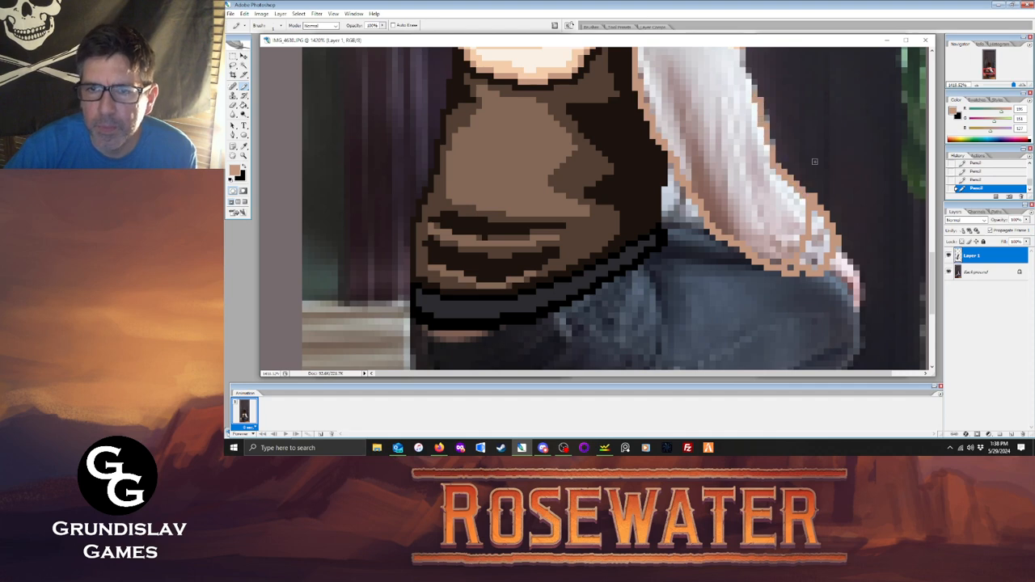
mouse_move(931, 266)
mouse_down()
mouse_move(932, 234)
mouse_move(931, 266)
mouse_up()
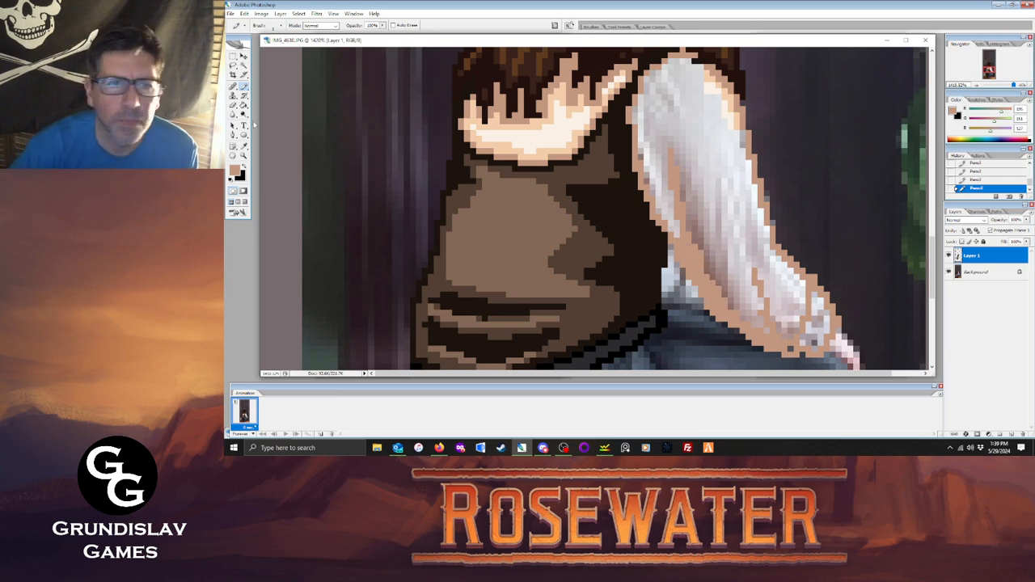
Sample the light peach tone from the hood and fill the sleeve and the small gaps near its cuff.
click(244, 145)
click(514, 120)
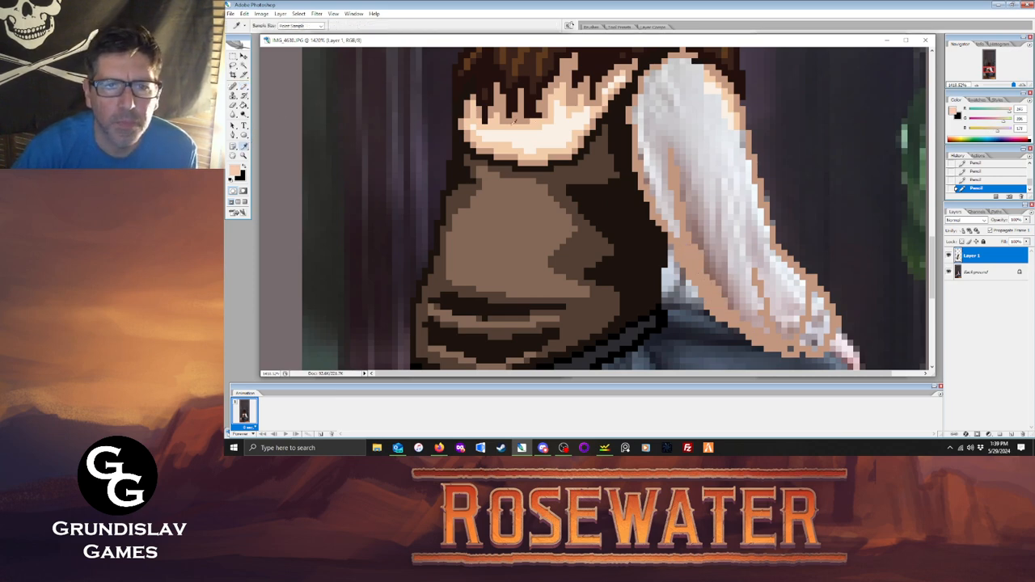
click(245, 105)
click(716, 170)
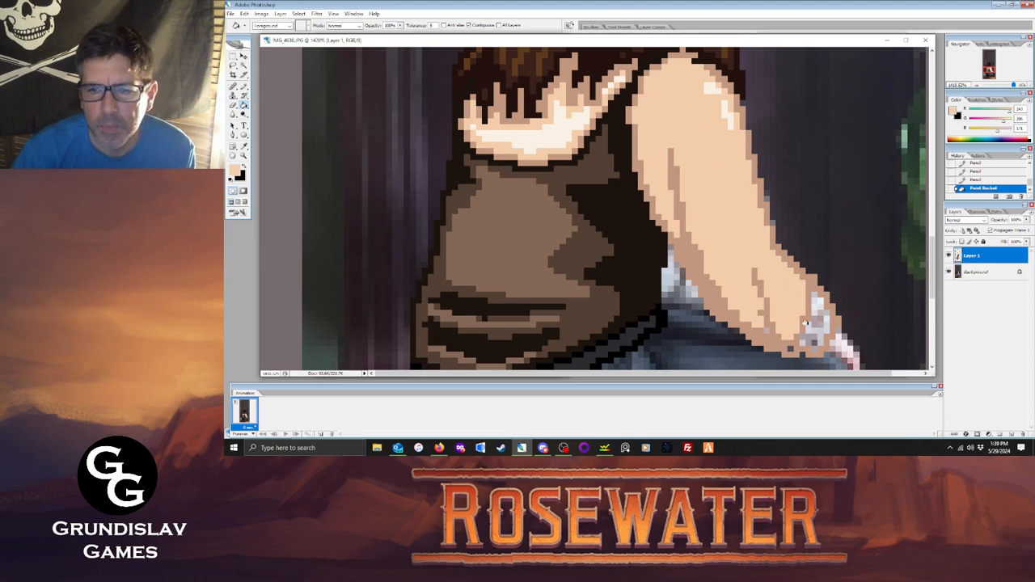
click(765, 331)
click(790, 348)
click(815, 322)
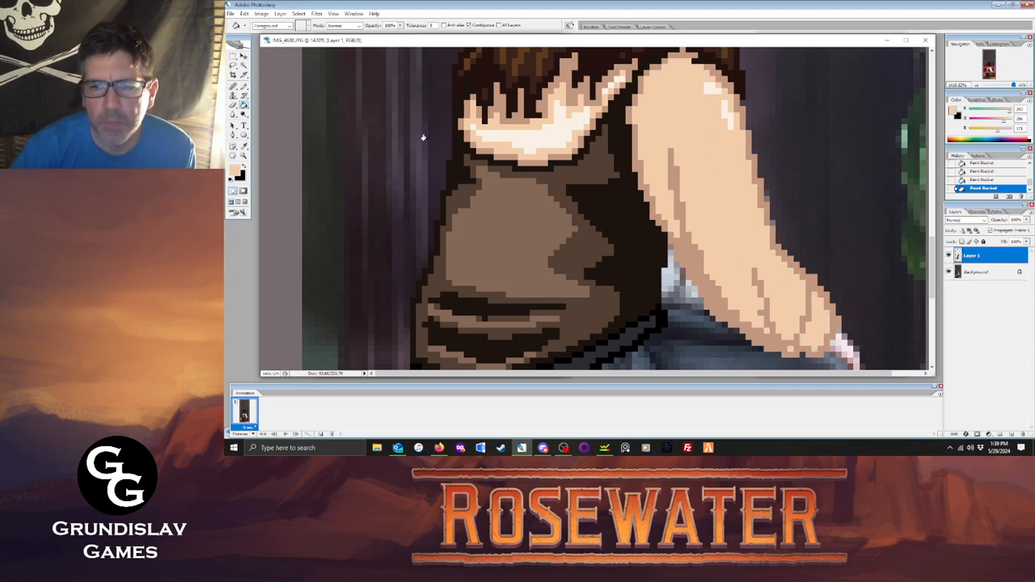
Sample the tan shadow colour from the hood and touch up pixels around the shoulder of the sleeve.
key(i)
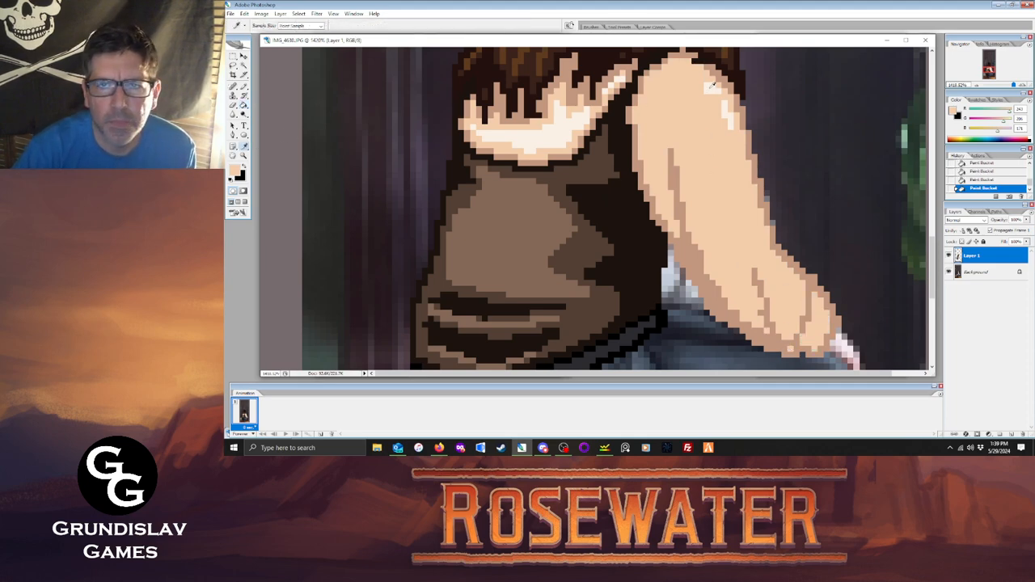
click(713, 84)
click(531, 106)
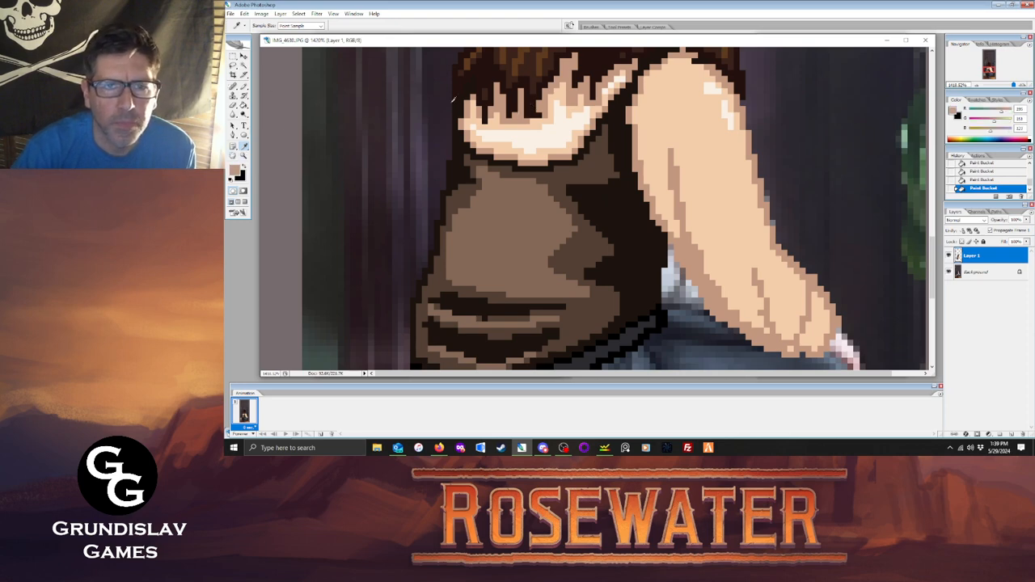
key(b)
click(690, 62)
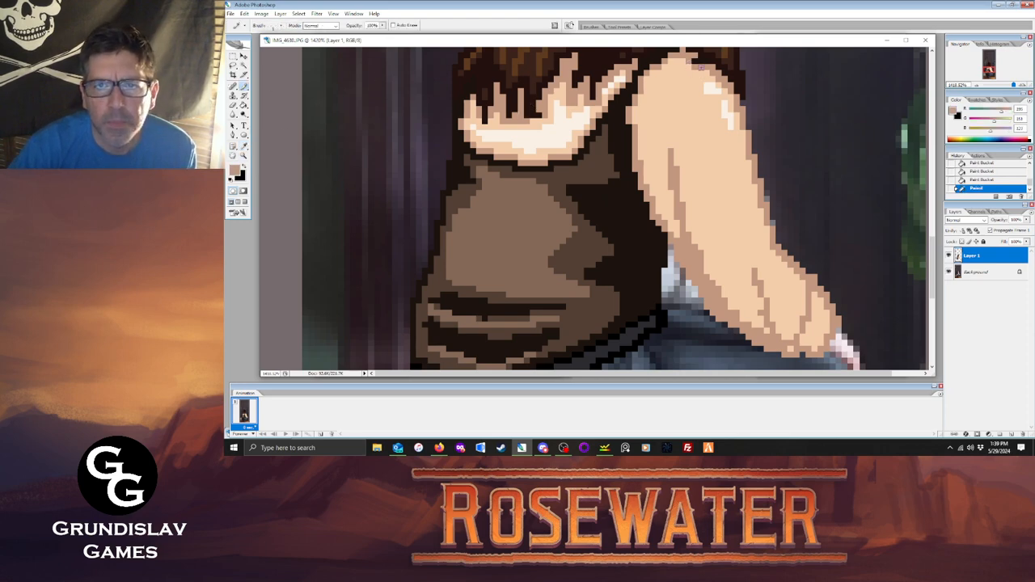
click(662, 96)
Sample the pale cream from the hood and draw highlight contours along the sleeve, its folds and its cuff.
key(i)
click(531, 132)
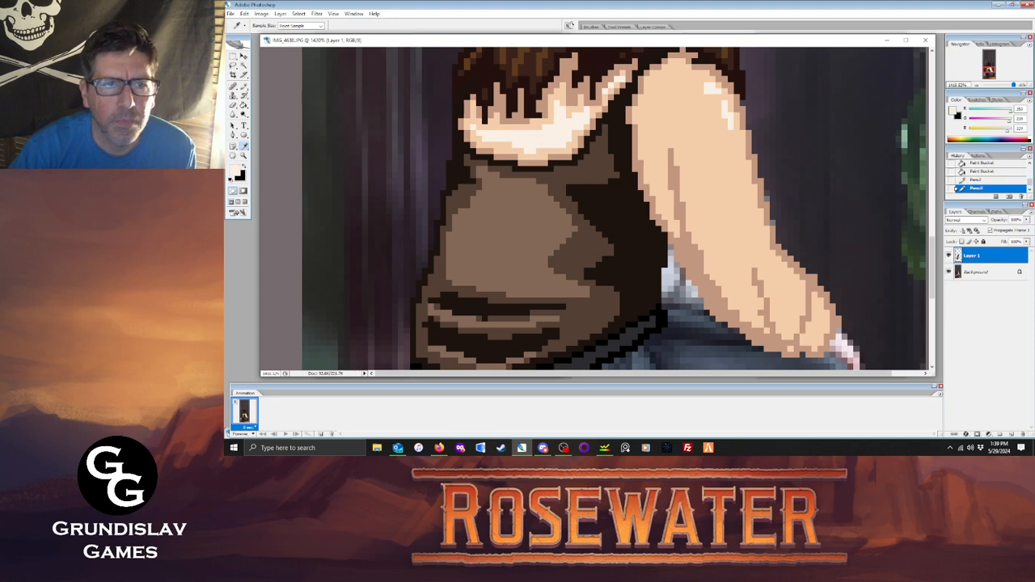
key(b)
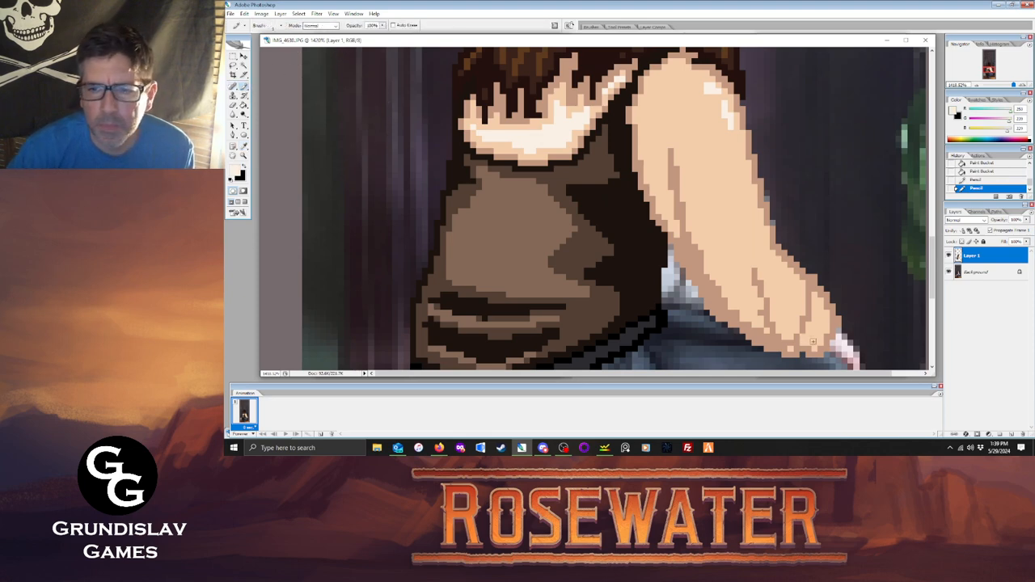
mouse_move(810, 336)
mouse_down()
mouse_move(817, 316)
mouse_move(778, 279)
mouse_move(794, 323)
mouse_move(789, 307)
mouse_move(718, 262)
mouse_move(681, 137)
mouse_move(695, 183)
mouse_up()
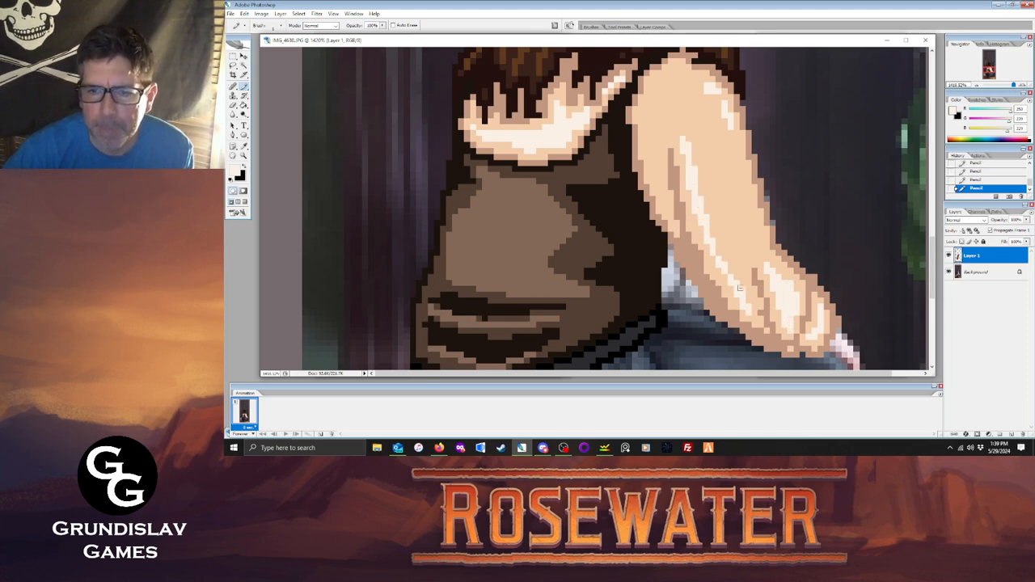
mouse_move(740, 286)
mouse_down()
mouse_move(741, 261)
mouse_move(760, 256)
mouse_up()
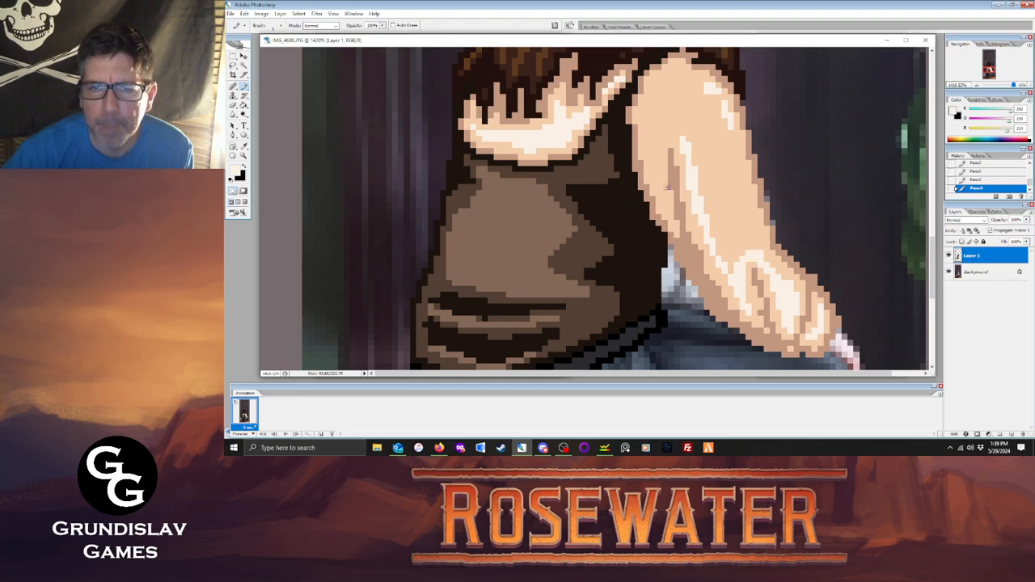
mouse_move(664, 205)
mouse_down()
mouse_move(647, 105)
mouse_move(680, 73)
mouse_move(703, 87)
mouse_up()
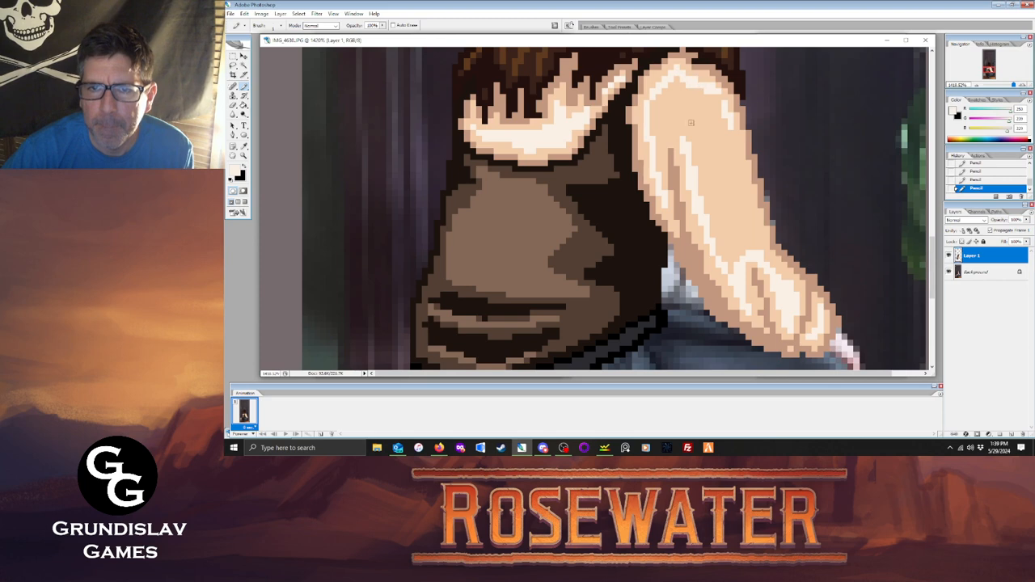
mouse_move(659, 184)
mouse_down()
mouse_move(660, 141)
mouse_move(671, 133)
mouse_move(679, 145)
mouse_up()
drag(766, 257, 735, 147)
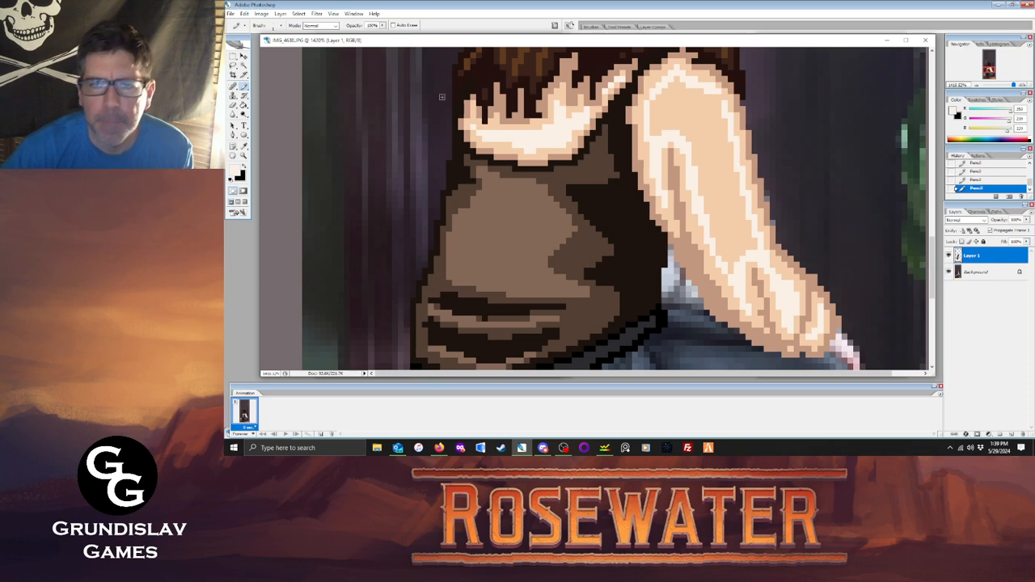
key(g)
click(704, 143)
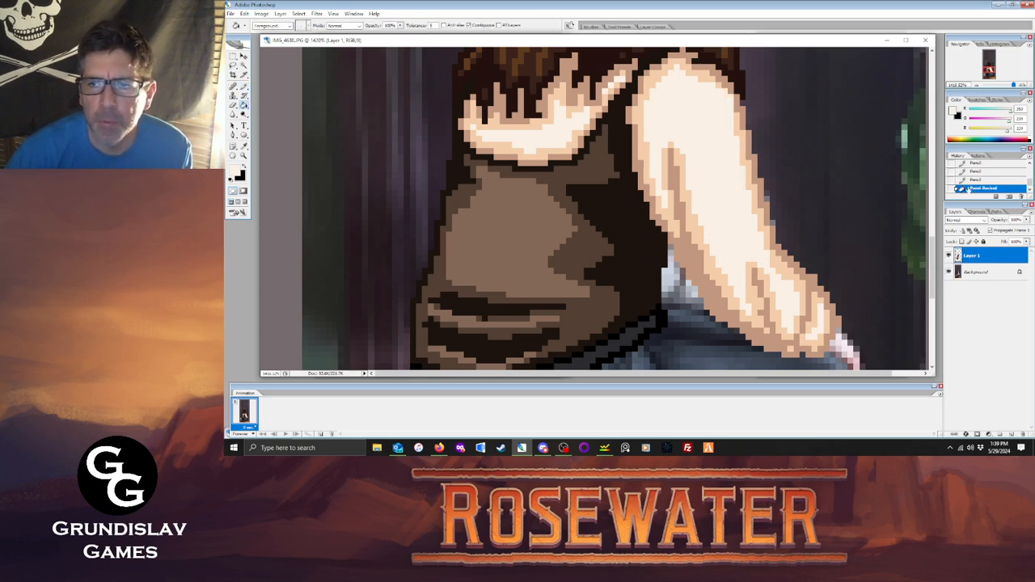
key(ctrl+z)
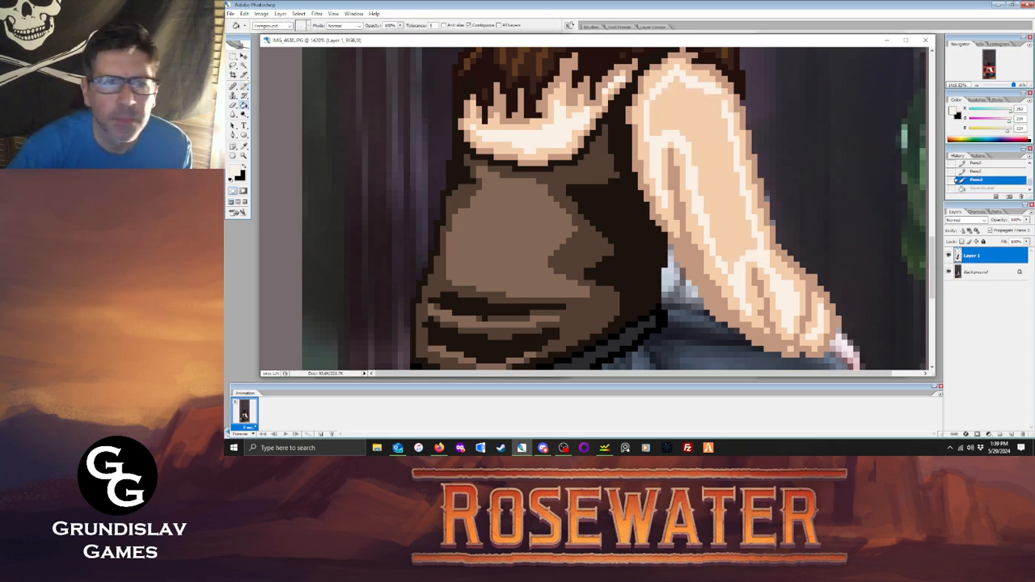
Touch up the cream contour near the shoulder and fill the enclosed sleeve area with the pale cream.
click(244, 86)
click(718, 102)
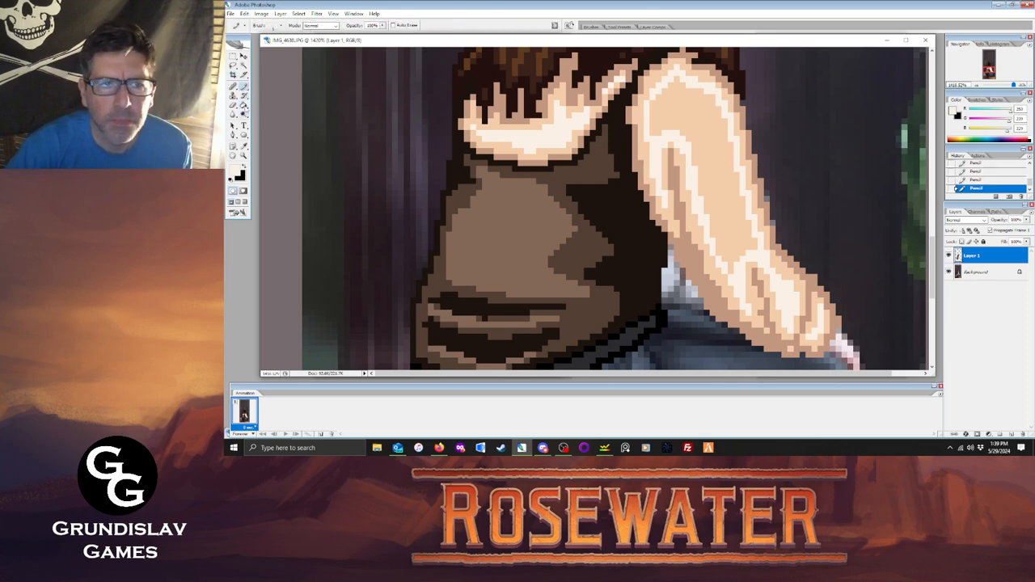
click(244, 105)
click(649, 264)
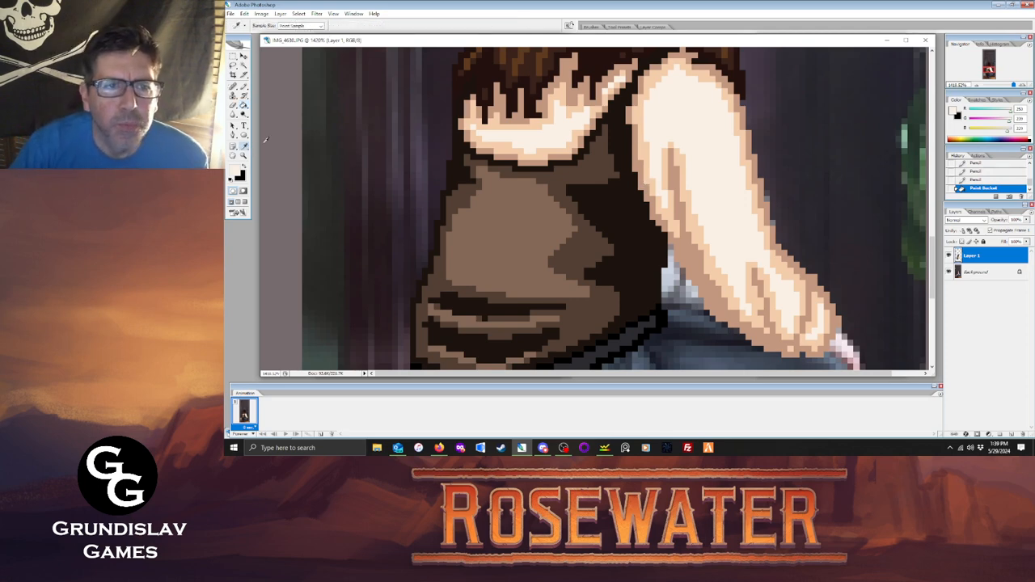
Uncover diagback.png, sample the dark brown from the figure's hand, and swap the foreground and background colours.
drag(534, 34, 534, 314)
drag(567, 212, 567, 252)
click(499, 284)
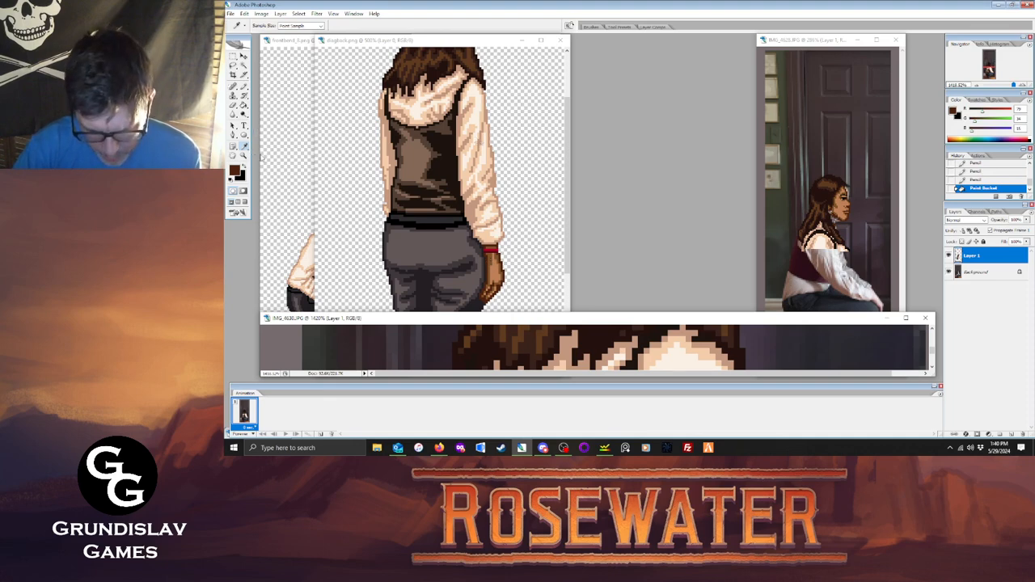
click(456, 38)
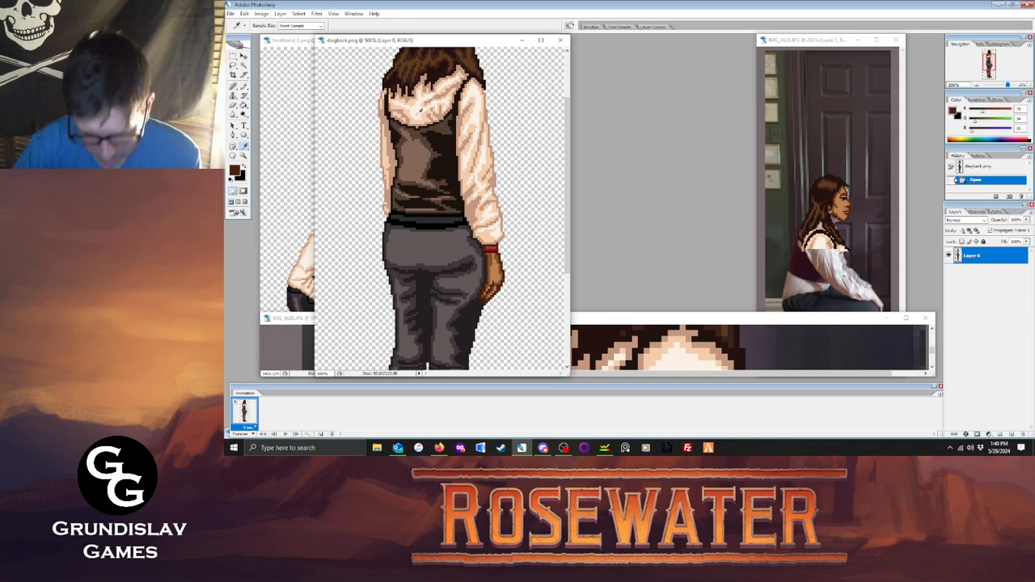
key(x)
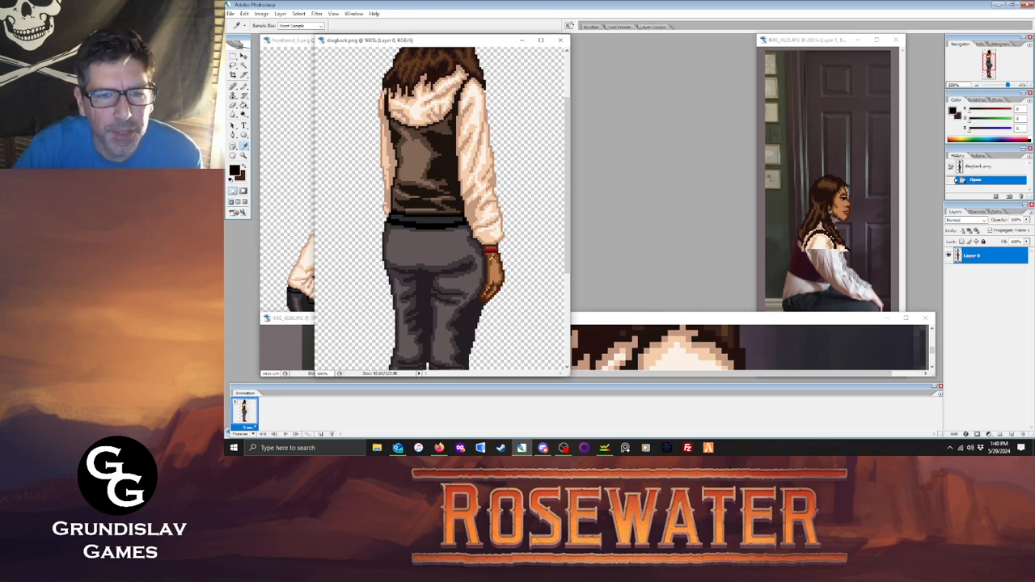
Enlarge the zoomed IMG_4630.JPG window and paint the hand below the cuff with the sampled dark and lighter browns.
key(x)
drag(592, 319, 655, 94)
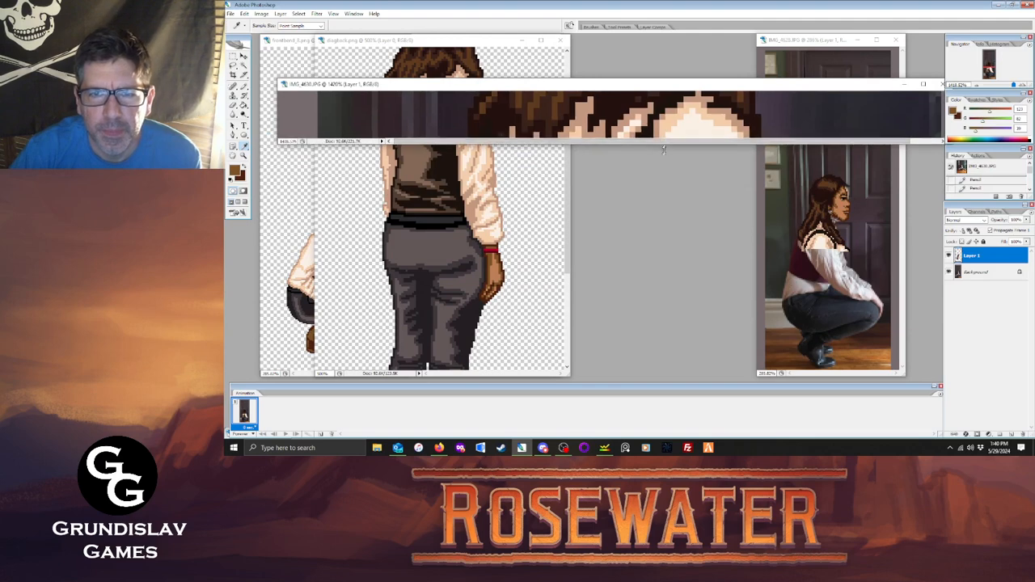
drag(662, 145, 662, 368)
drag(830, 87, 777, 70)
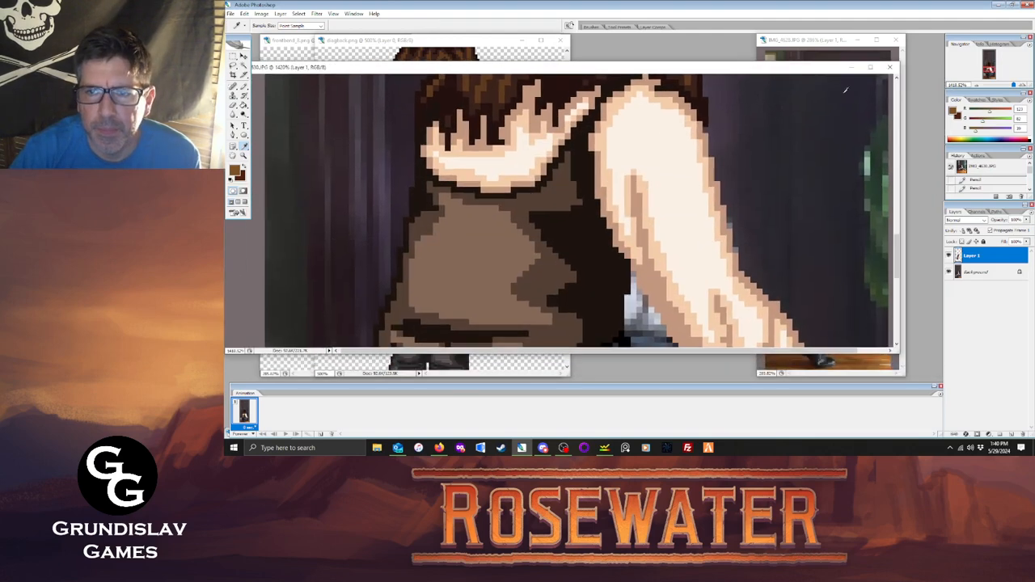
mouse_move(898, 261)
mouse_down()
mouse_move(900, 295)
mouse_move(901, 279)
mouse_up()
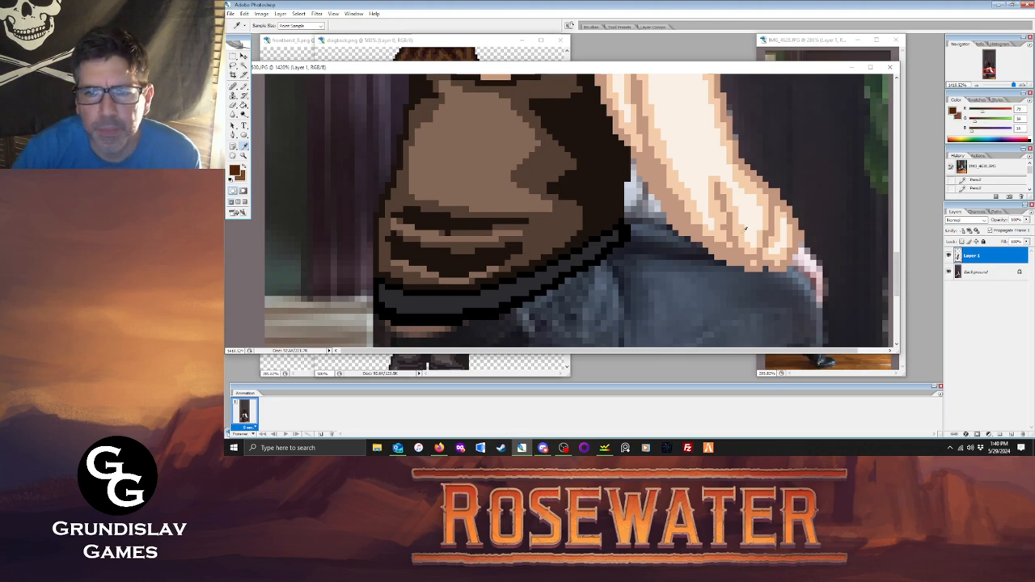
key(b)
mouse_move(791, 268)
mouse_down()
mouse_move(802, 246)
mouse_move(827, 289)
mouse_move(819, 274)
mouse_move(807, 276)
mouse_move(818, 305)
mouse_move(817, 281)
mouse_up()
key(x)
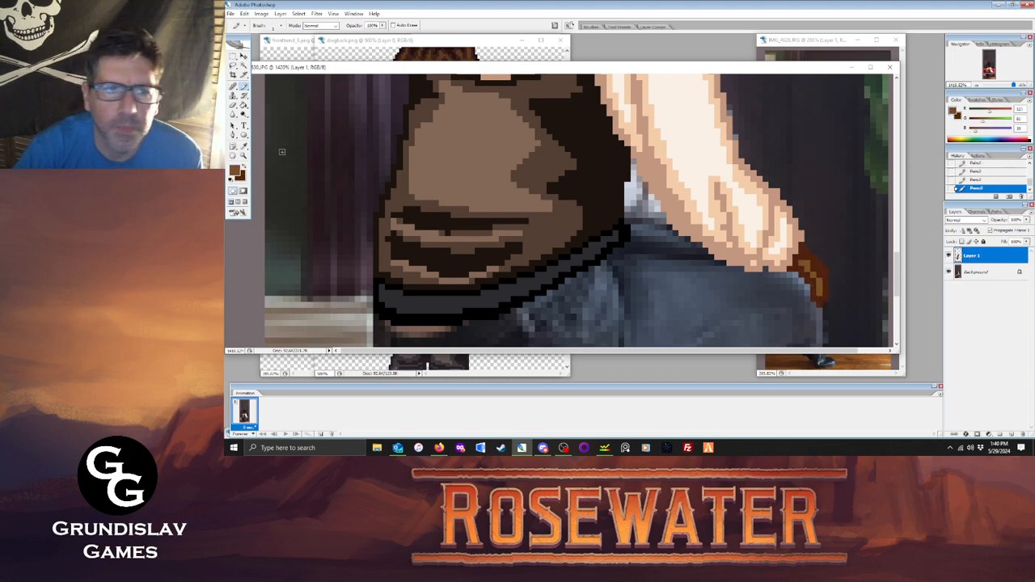
Uncover diagback.png, sample the near-black and dark grey from the figure's trousers, and bring the lower body of the crouching sprite into view.
key(i)
double_click(486, 69)
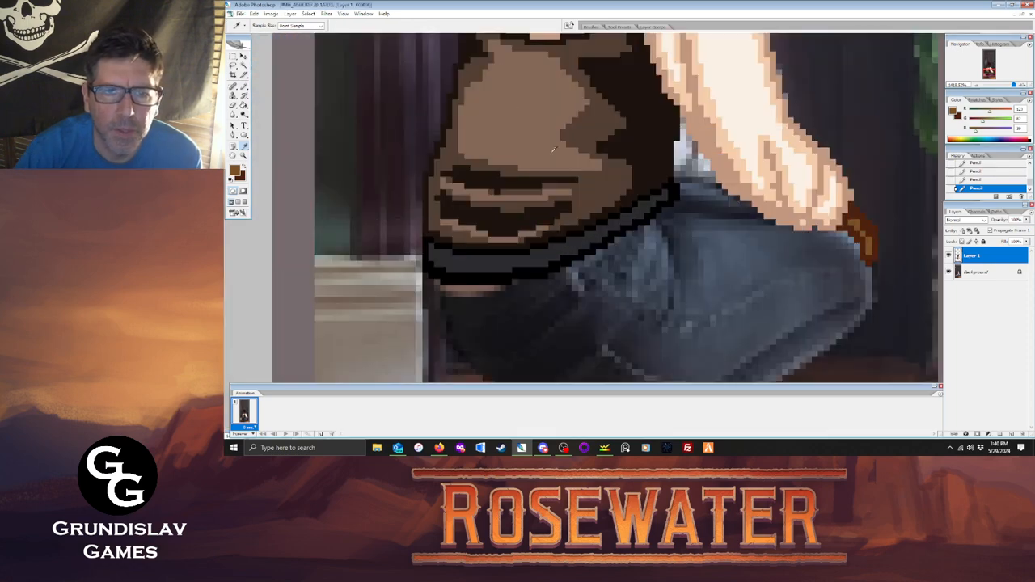
click(1023, 14)
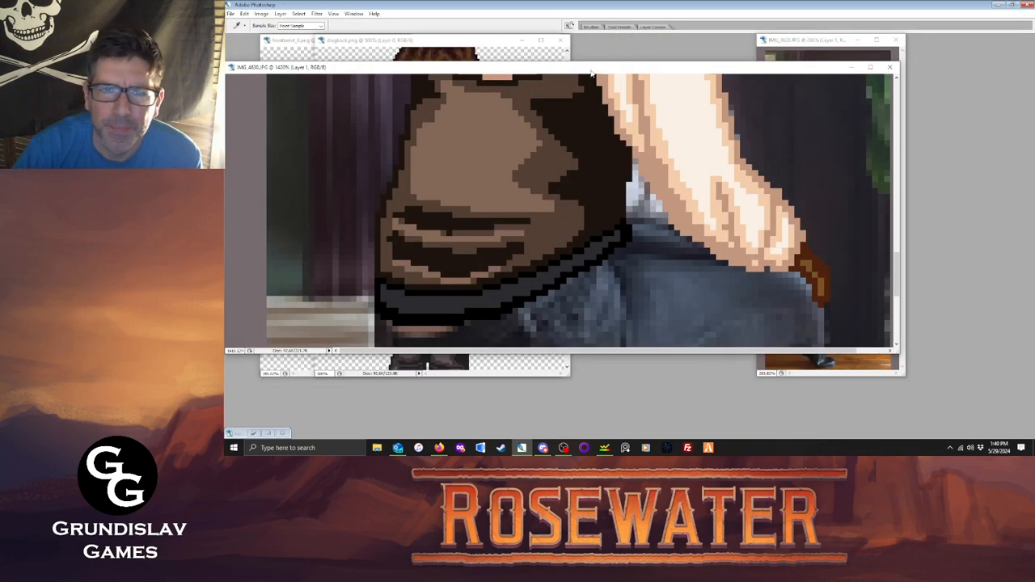
drag(591, 71, 858, 98)
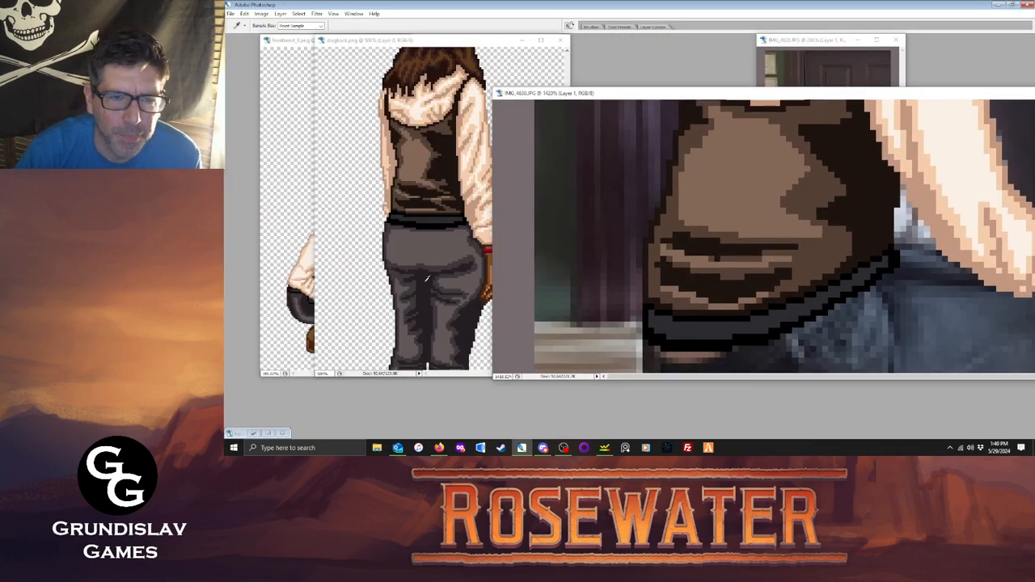
drag(690, 97, 465, 48)
key(Tab)
drag(938, 253, 939, 280)
click(244, 87)
key(x)
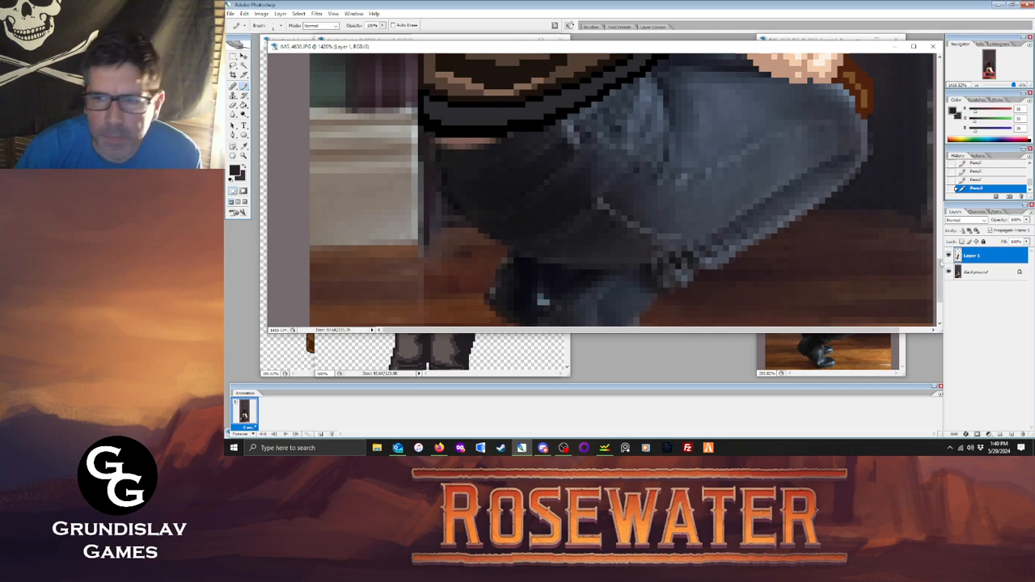
Hide the reference photo, draw a near-black edge along the underside of the belt, and clean up with the Eraser.
click(948, 272)
mouse_move(436, 139)
mouse_down()
mouse_move(535, 136)
mouse_move(607, 99)
mouse_up()
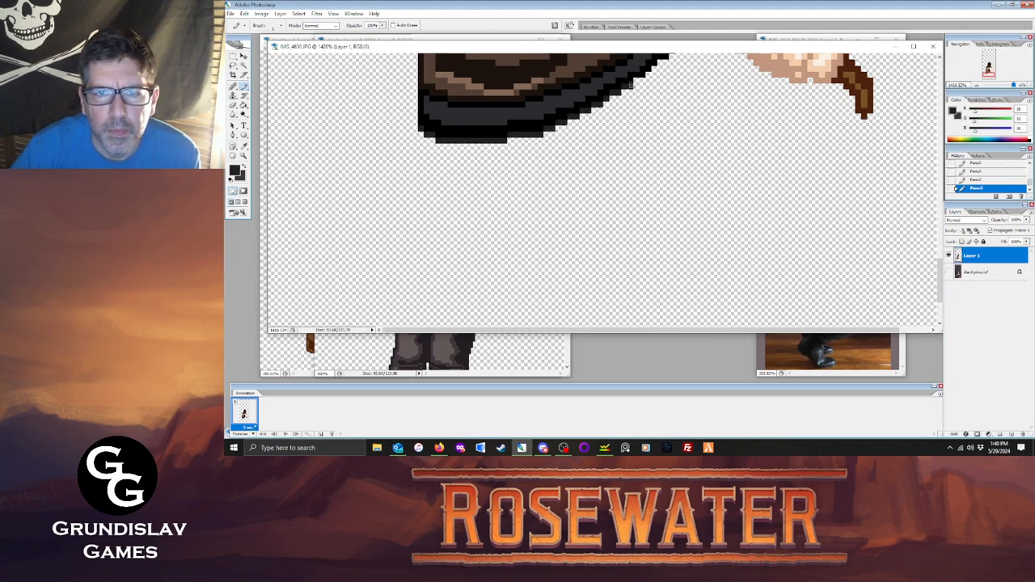
click(665, 64)
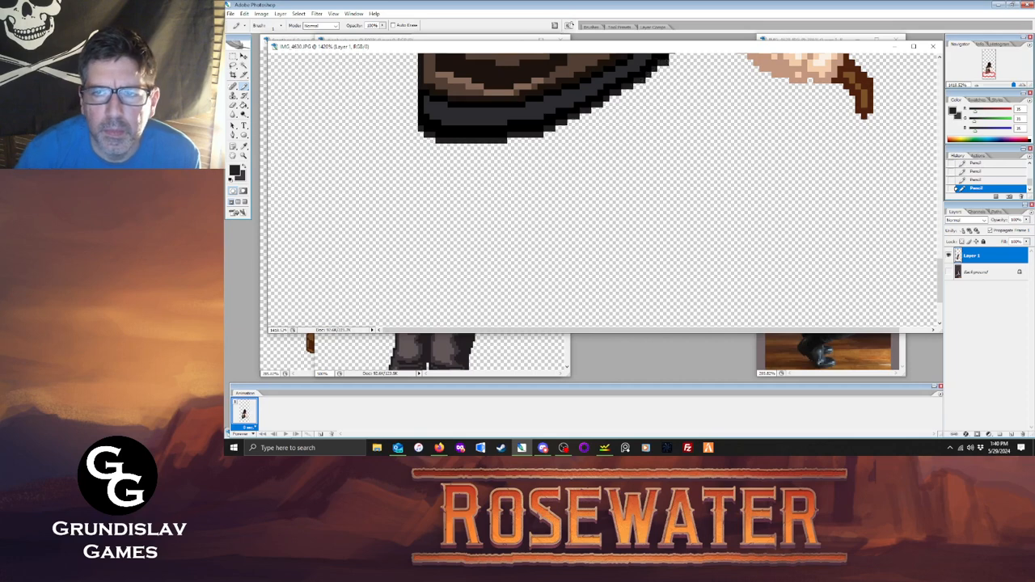
drag(940, 280, 940, 263)
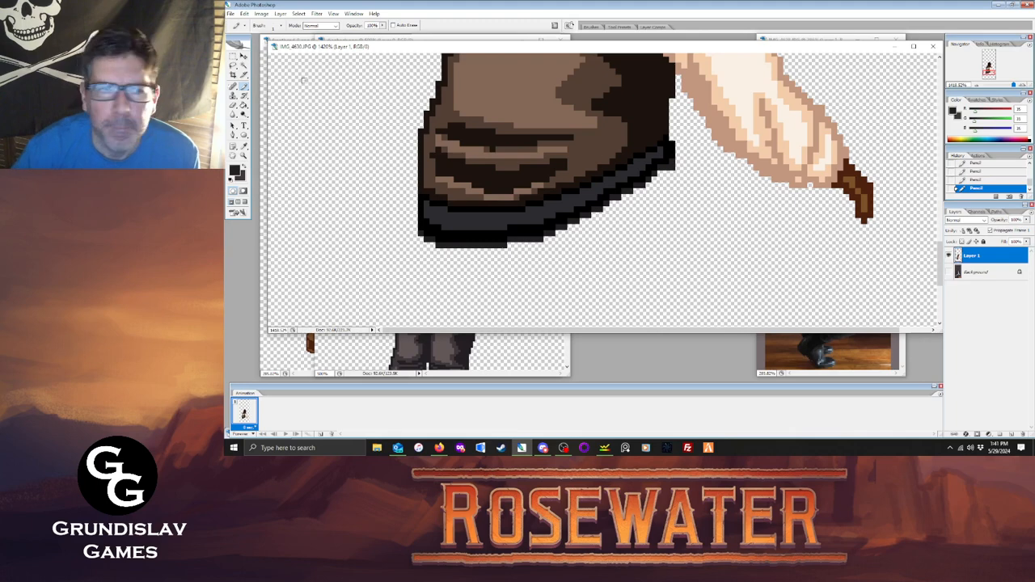
click(232, 106)
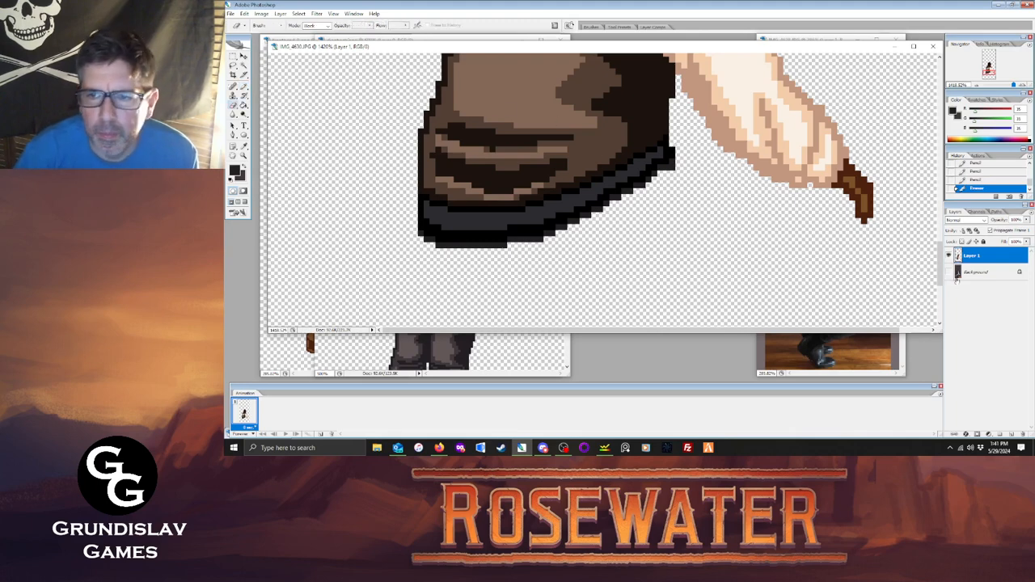
Outline the top of the thigh from the belt to the hand in near-black over the photo and fill the gap beneath the sleeve.
click(949, 272)
key(b)
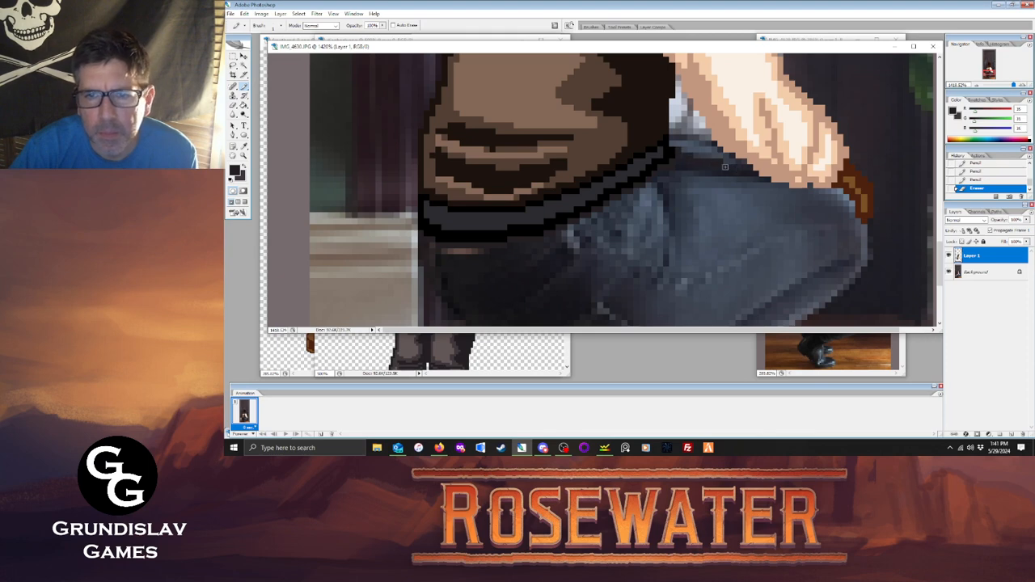
drag(672, 139, 693, 137)
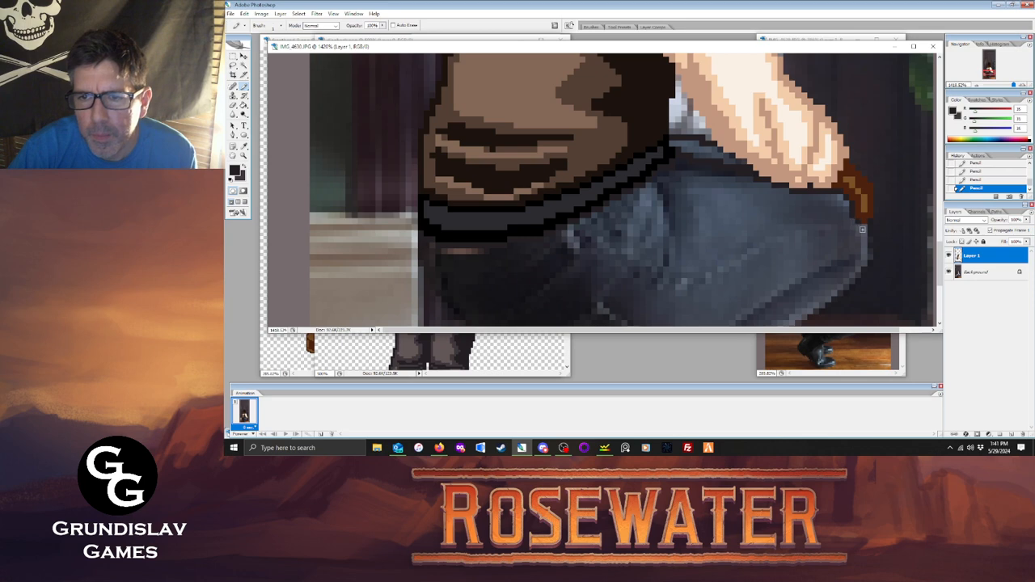
click(949, 272)
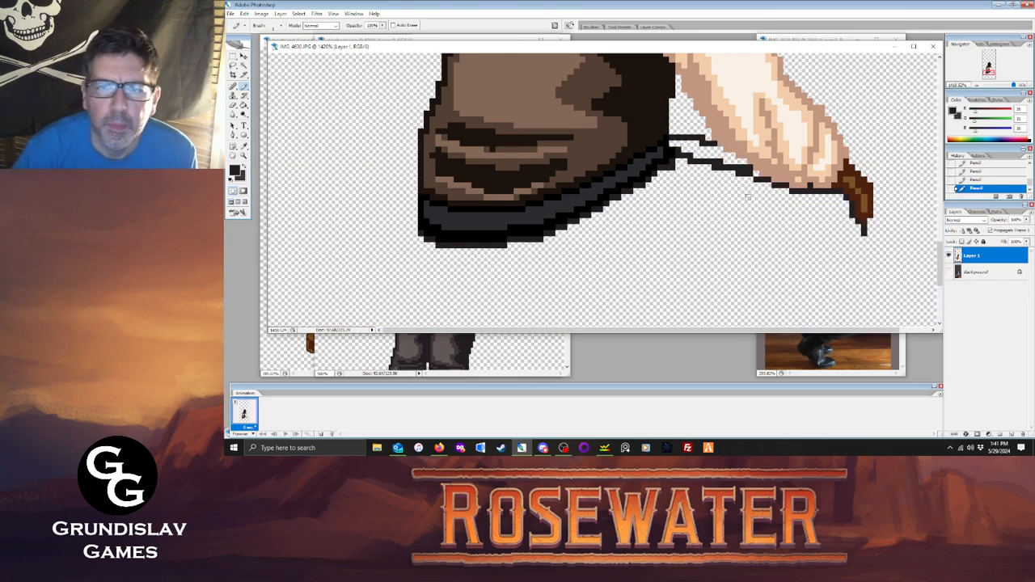
key(g)
click(703, 147)
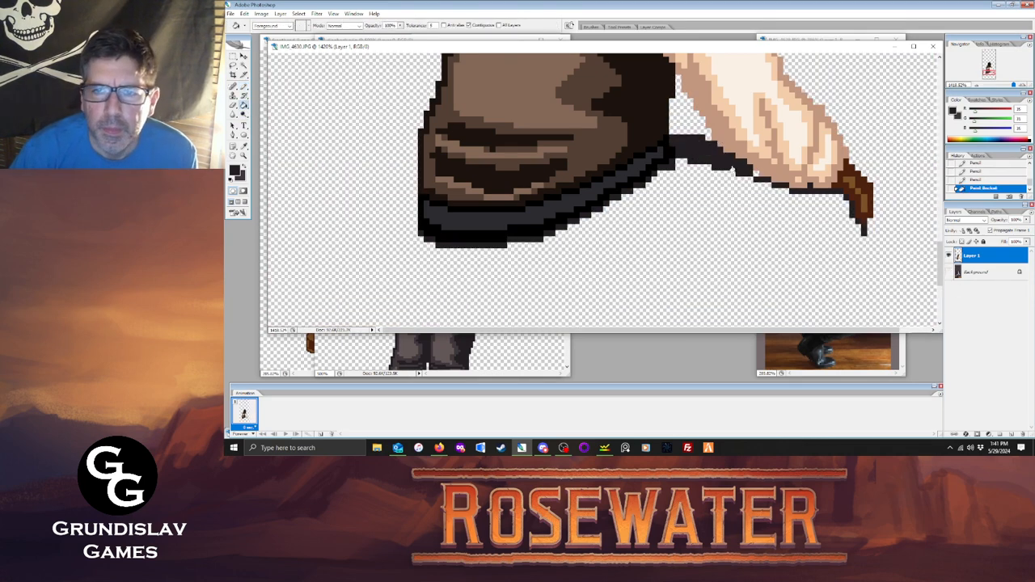
Sample the tan shadow colour of the shirt and fill the gap between the vest and the sleeve with it.
key(i)
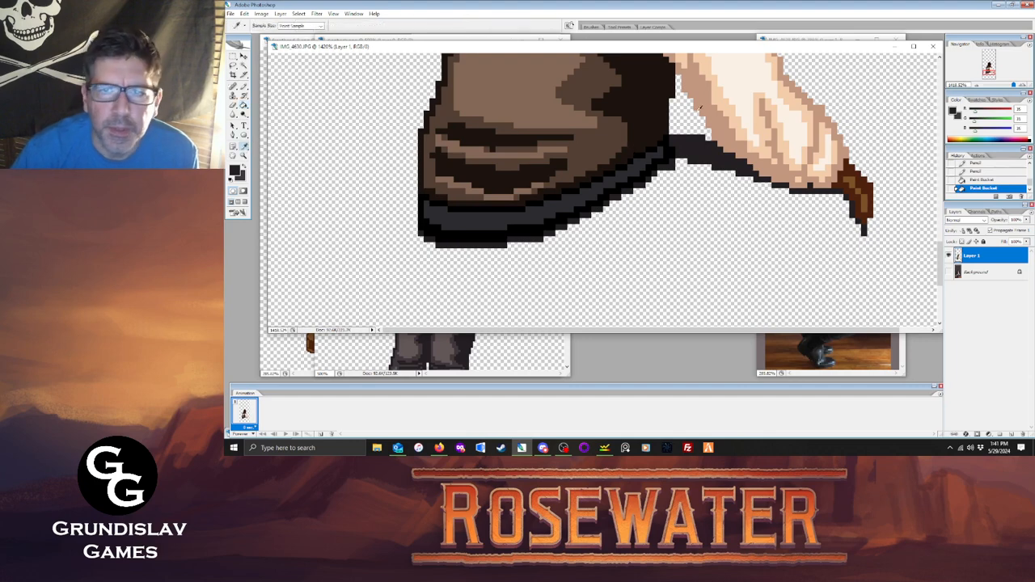
click(498, 89)
key(g)
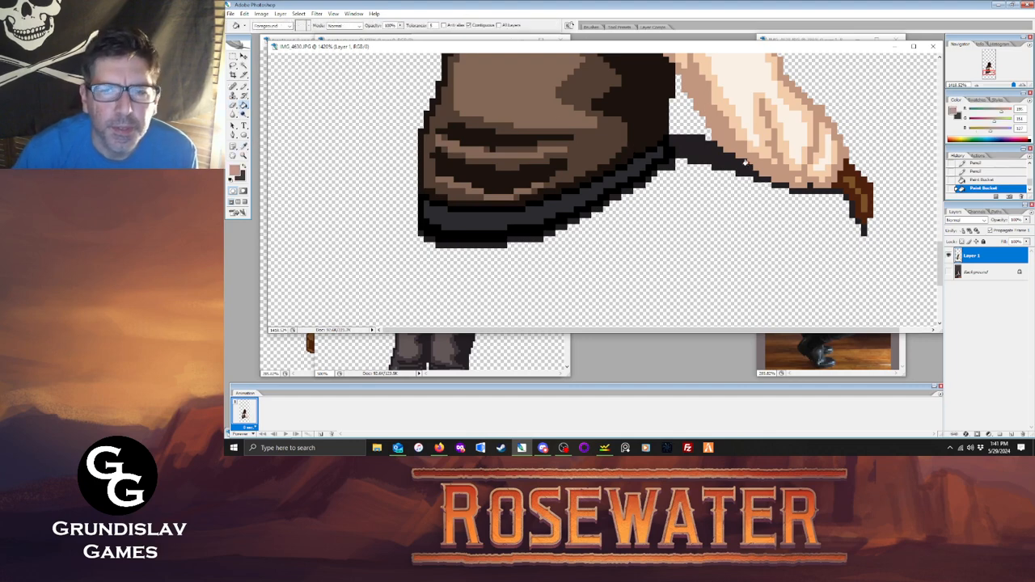
click(950, 273)
click(949, 273)
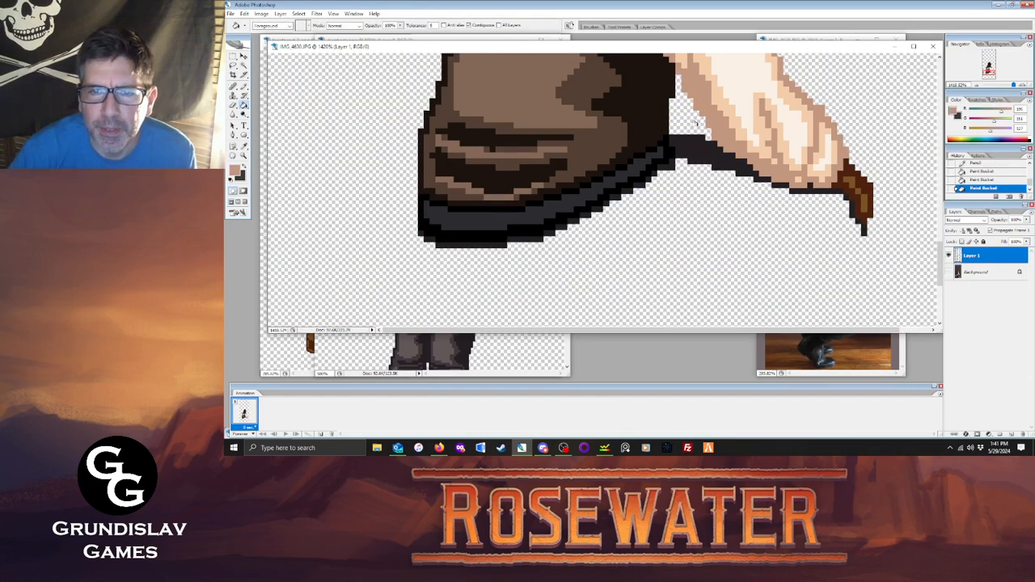
Sample near-black and outline the crouched trousers over the photo, from the hip under the thigh and around the calf and knee.
mouse_move(941, 261)
mouse_down()
mouse_move(942, 214)
mouse_move(947, 265)
mouse_up()
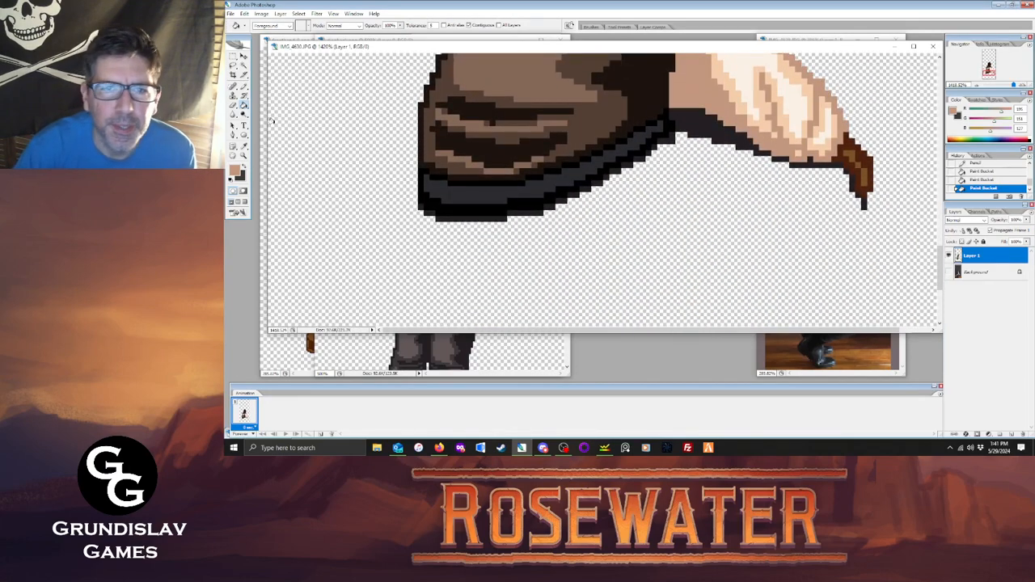
key(i)
click(508, 123)
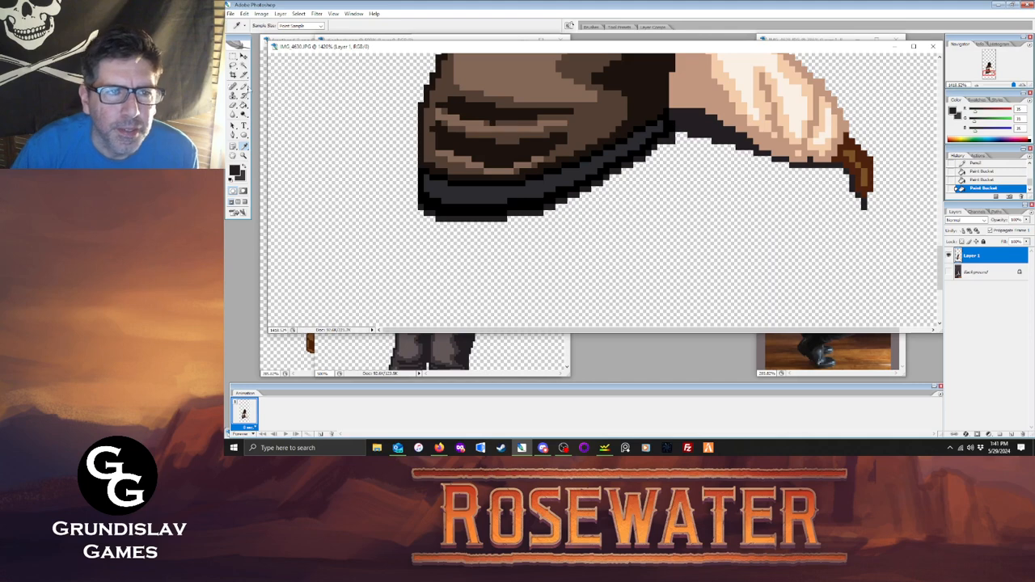
key(b)
click(949, 272)
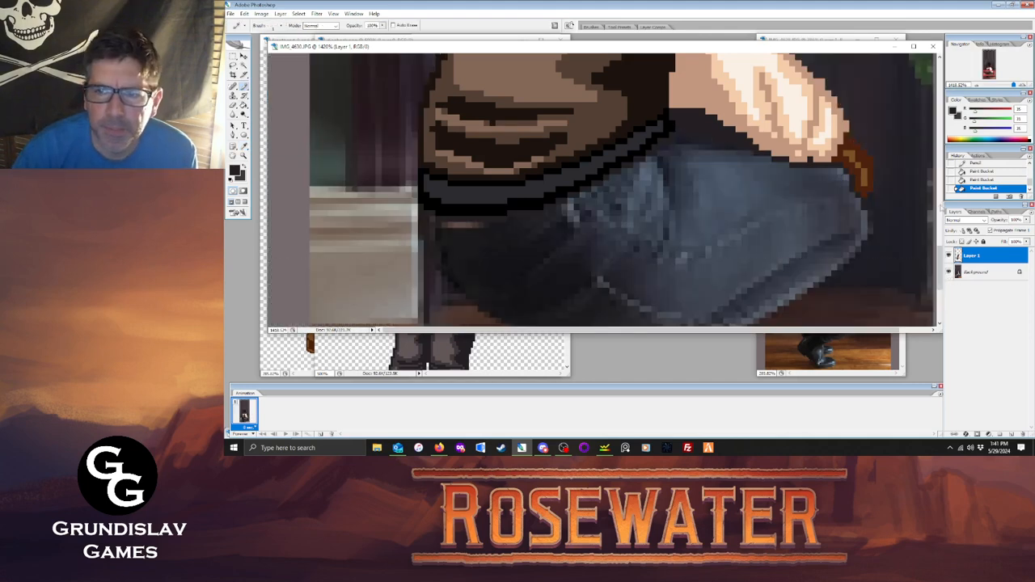
drag(940, 265, 940, 277)
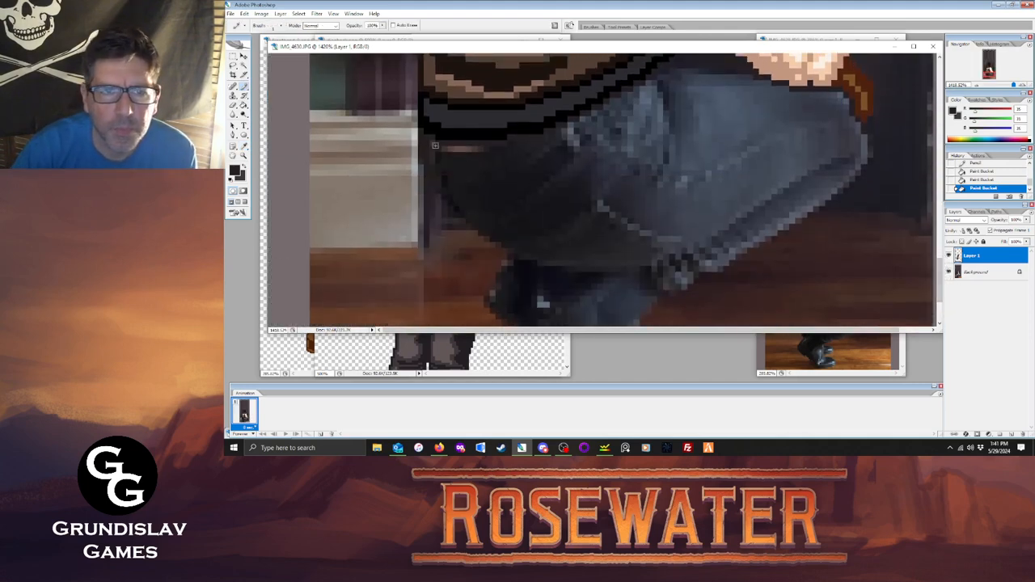
mouse_move(419, 138)
mouse_down()
mouse_move(443, 209)
mouse_move(512, 249)
mouse_up()
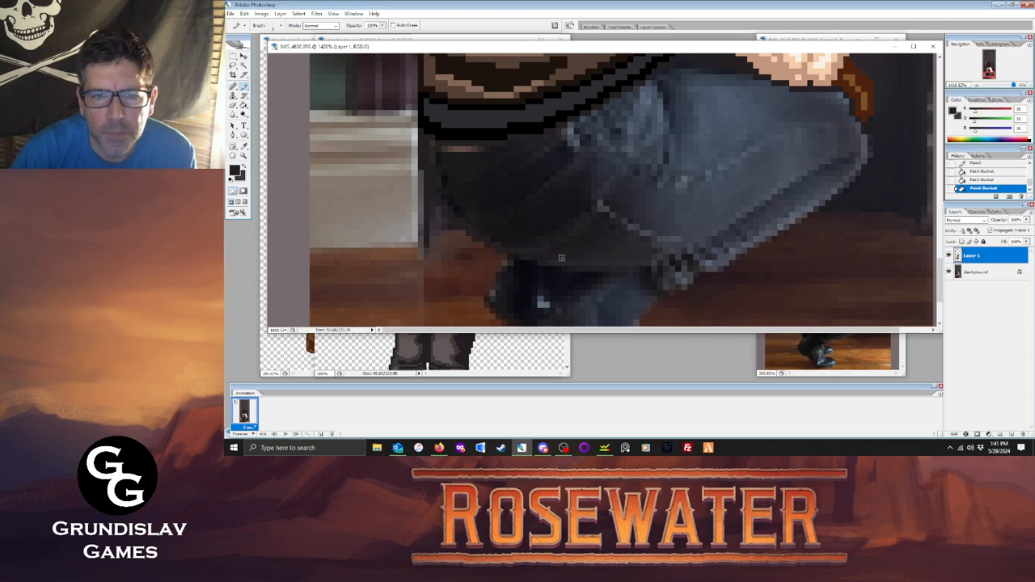
drag(602, 254, 856, 156)
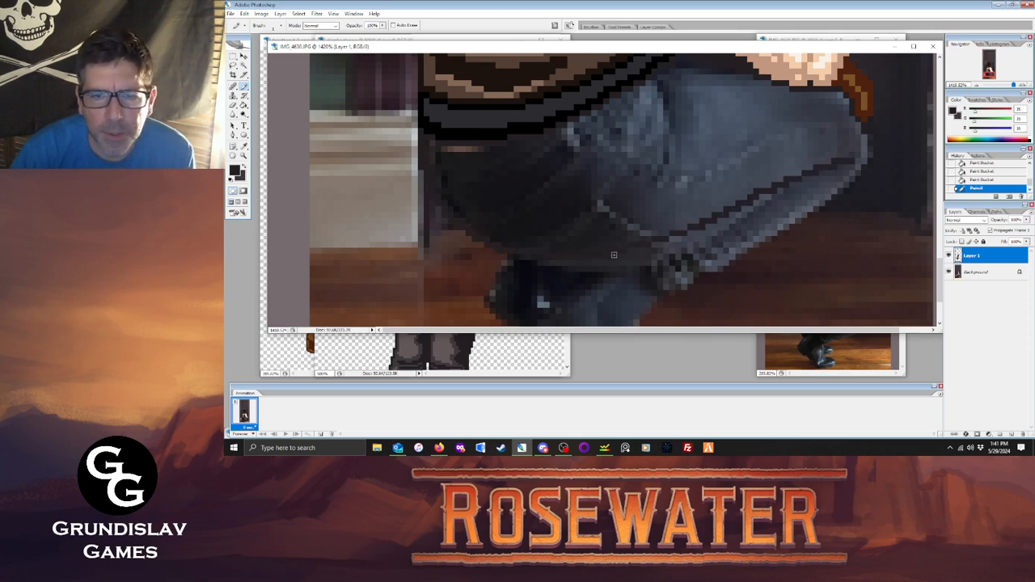
mouse_move(663, 292)
mouse_down()
mouse_move(838, 189)
mouse_move(870, 157)
mouse_move(875, 127)
mouse_up()
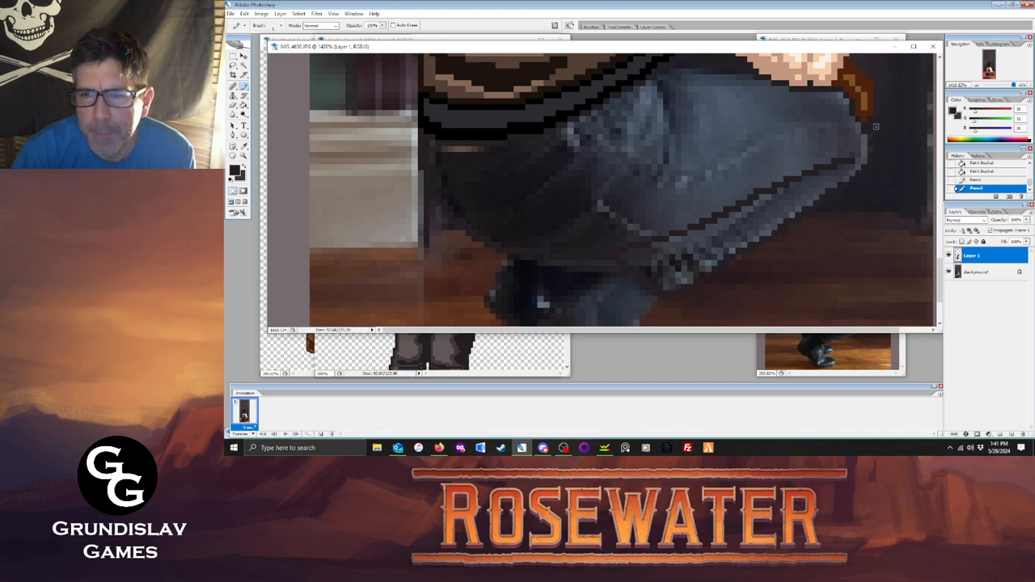
click(948, 272)
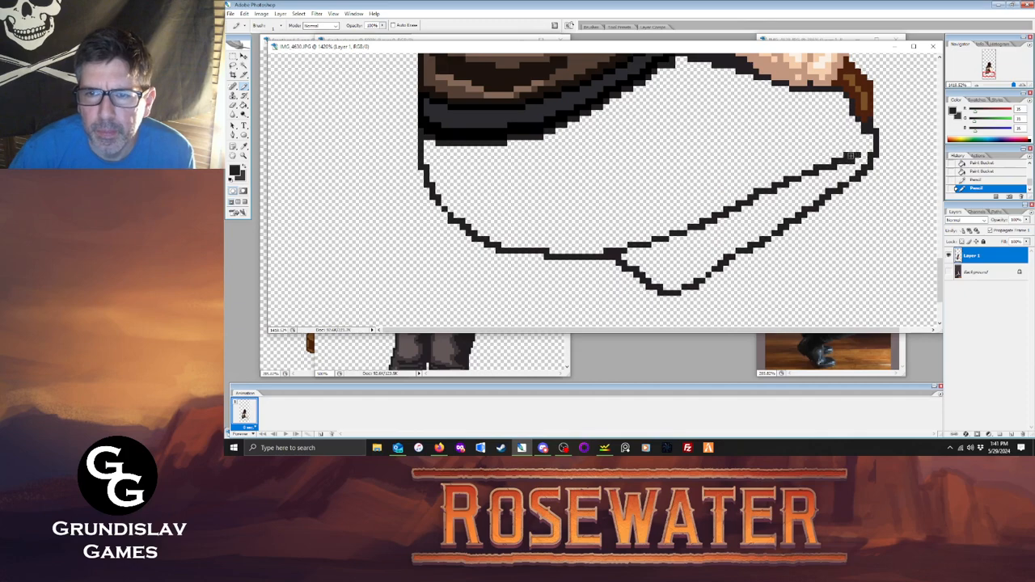
click(948, 272)
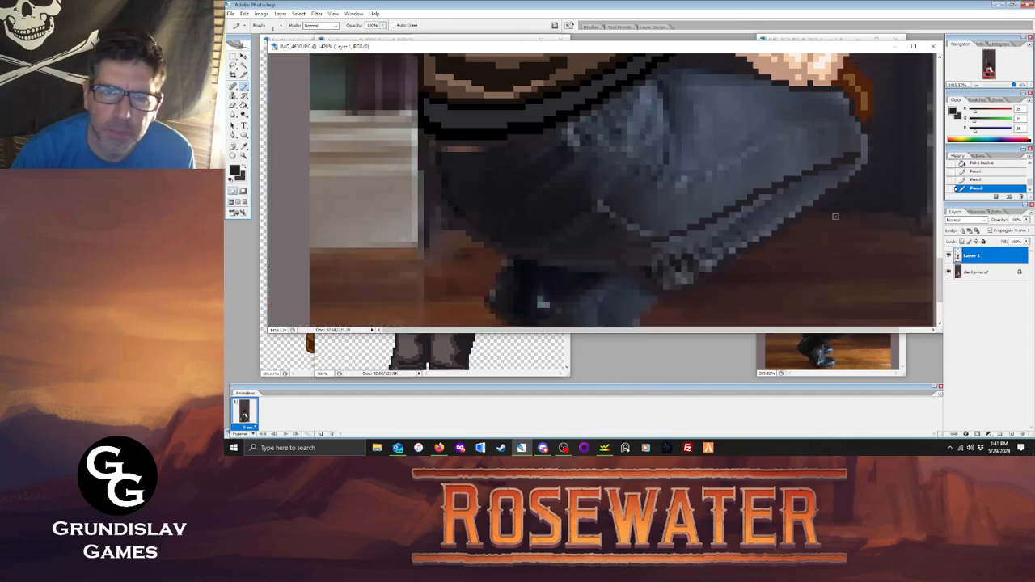
Paint a solid near-black shadow in the crease where the thigh meets the calf, tracing the photo.
mouse_move(760, 50)
mouse_down()
mouse_move(742, 258)
mouse_move(767, 388)
mouse_move(751, 35)
mouse_up()
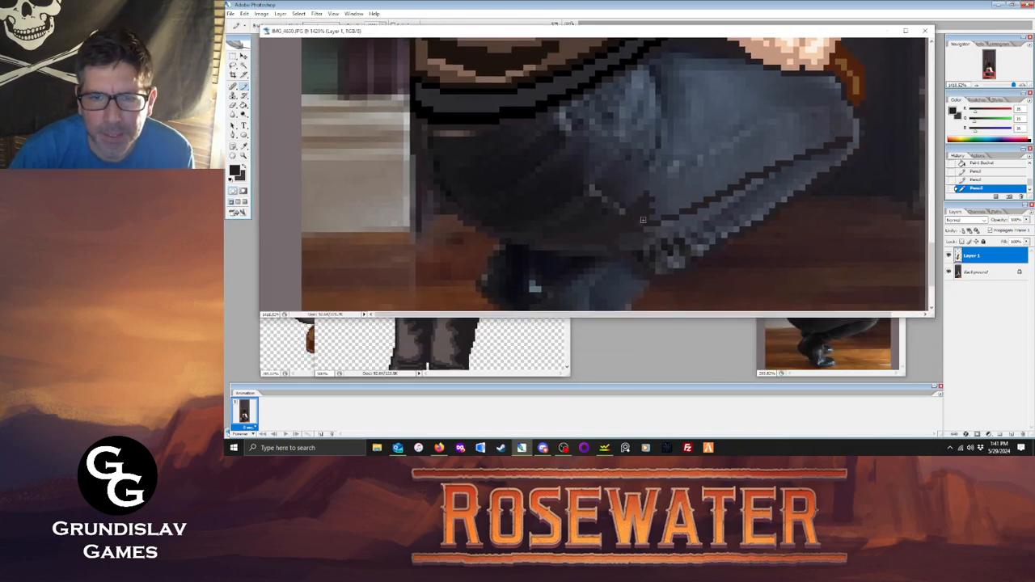
drag(650, 205, 682, 213)
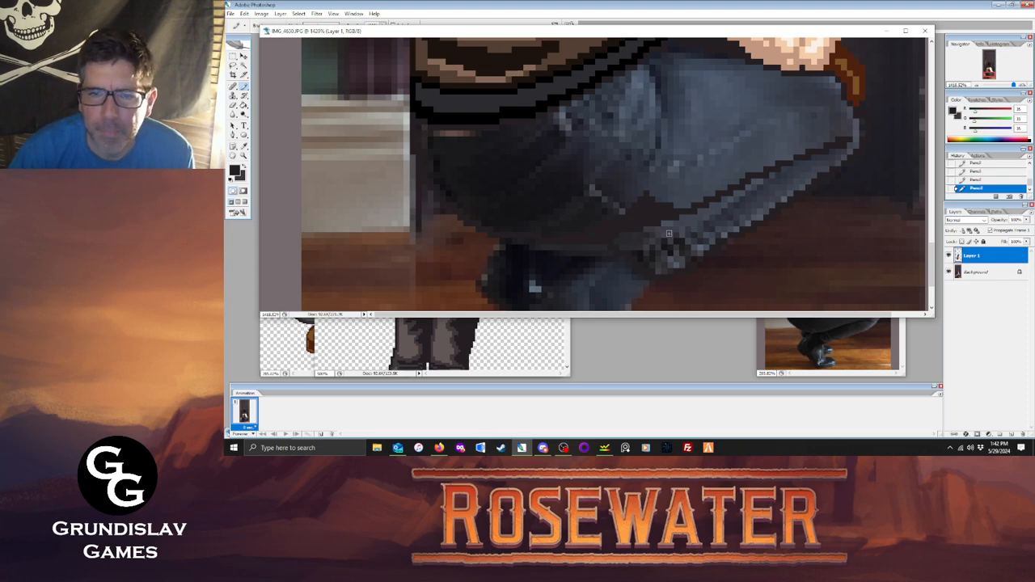
click(948, 272)
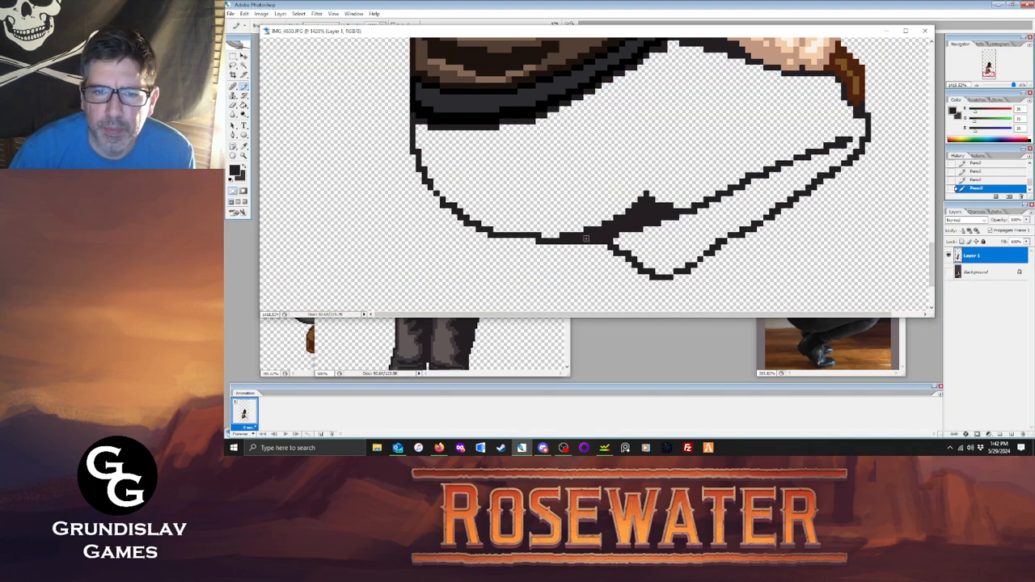
Fill the outlined thigh and calf areas of the trousers with the dark grey.
key(g)
click(729, 208)
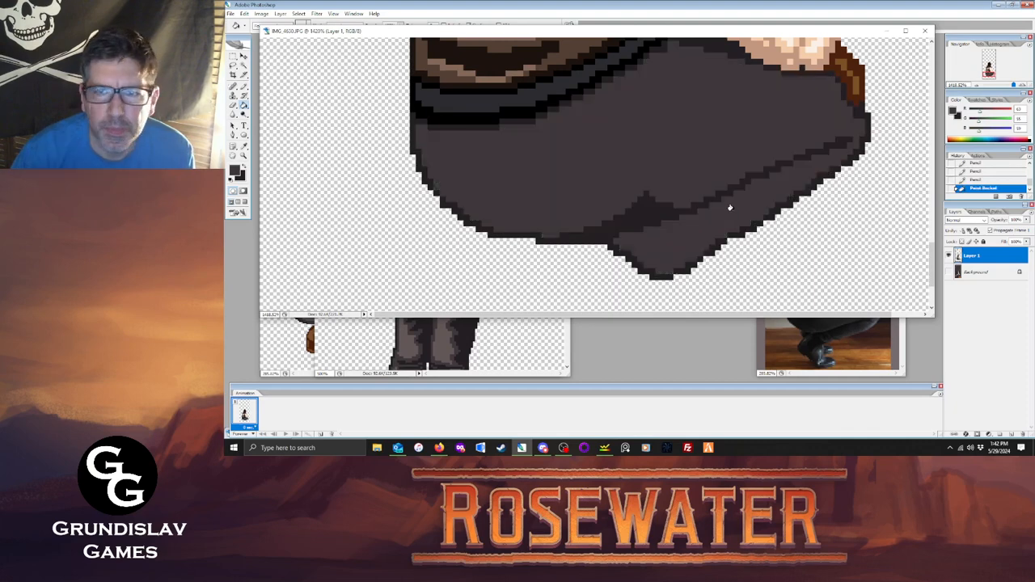
click(949, 272)
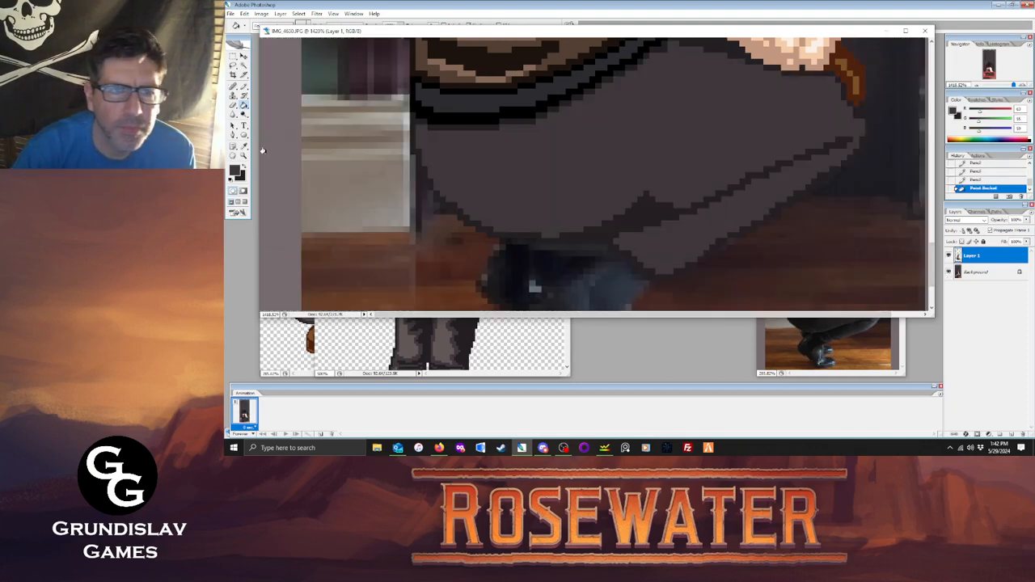
Sample the lighter grey from the trousers in diagback.png and draw a highlight contour around the inside of the thigh.
key(i)
drag(619, 37, 854, 52)
click(244, 87)
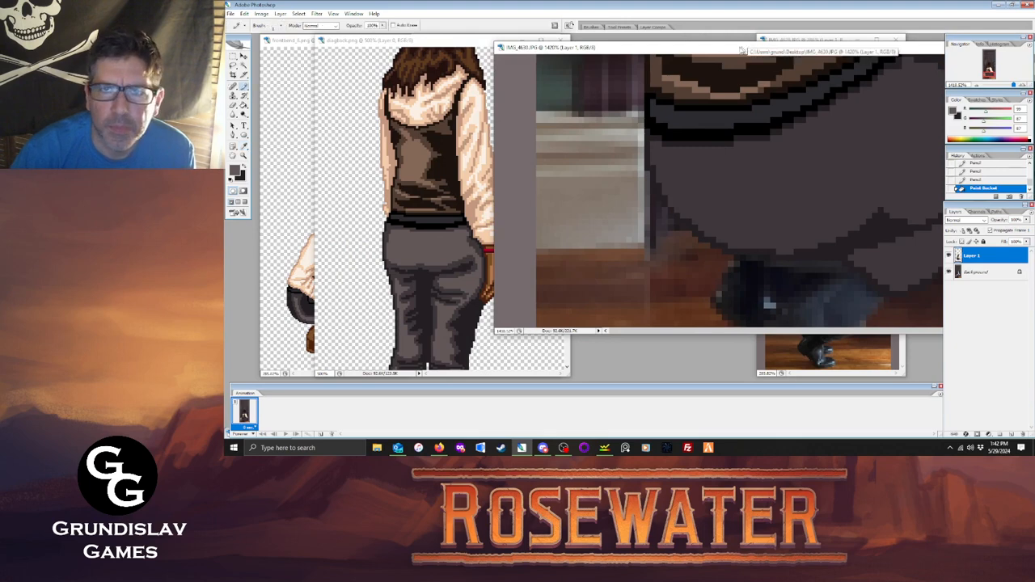
drag(747, 47, 539, 51)
mouse_move(454, 166)
mouse_down()
mouse_move(513, 223)
mouse_move(555, 238)
mouse_move(490, 215)
mouse_up()
drag(454, 161, 568, 153)
mouse_move(541, 237)
mouse_down()
mouse_move(609, 242)
mouse_move(663, 205)
mouse_move(697, 201)
mouse_move(708, 216)
mouse_up()
mouse_move(569, 152)
mouse_down()
mouse_move(725, 78)
mouse_move(838, 113)
mouse_move(859, 134)
mouse_move(831, 158)
mouse_move(756, 188)
mouse_move(699, 195)
mouse_up()
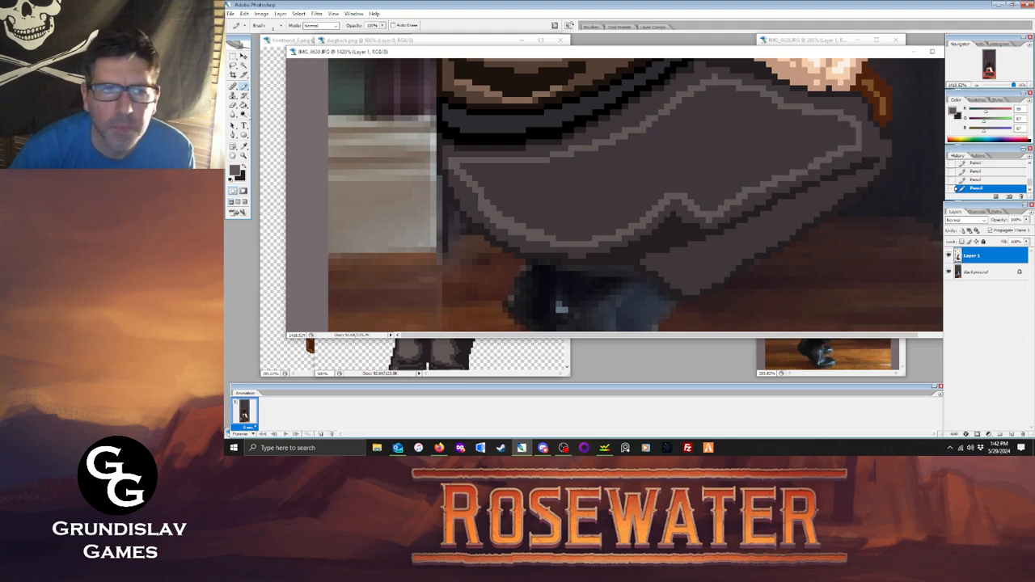
Fill the area inside the thigh's highlight contour with the lighter grey.
key(g)
click(534, 189)
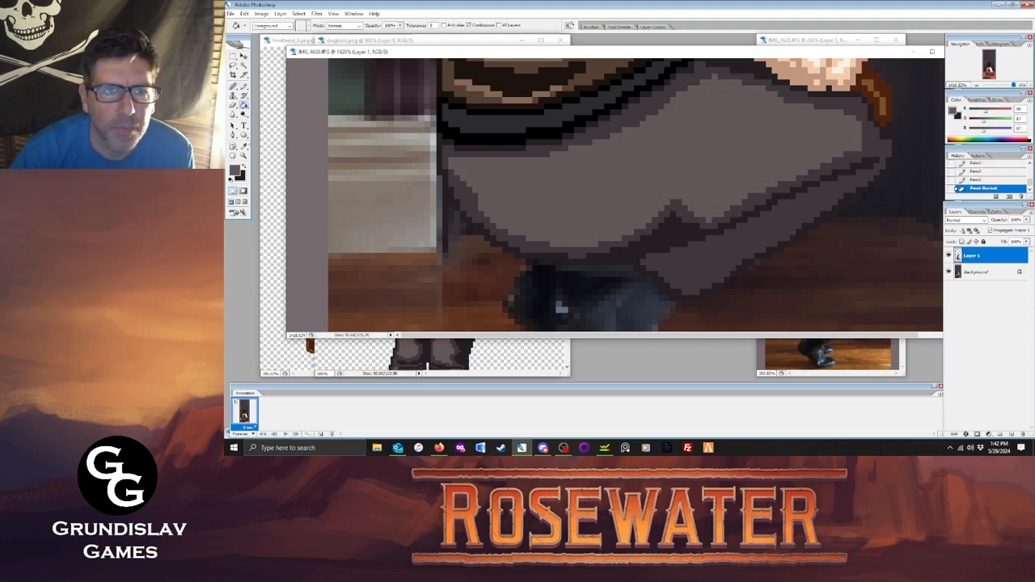
Sample the boot browns from diagback.png and outline both boots in dark brown, tracing the photo below the trousers.
click(244, 146)
click(567, 359)
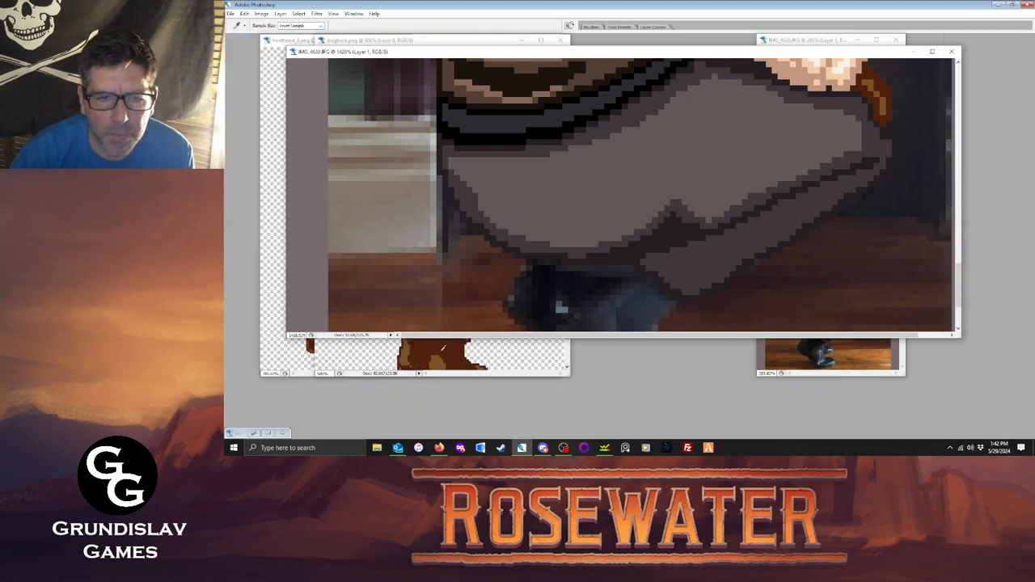
key(Tab)
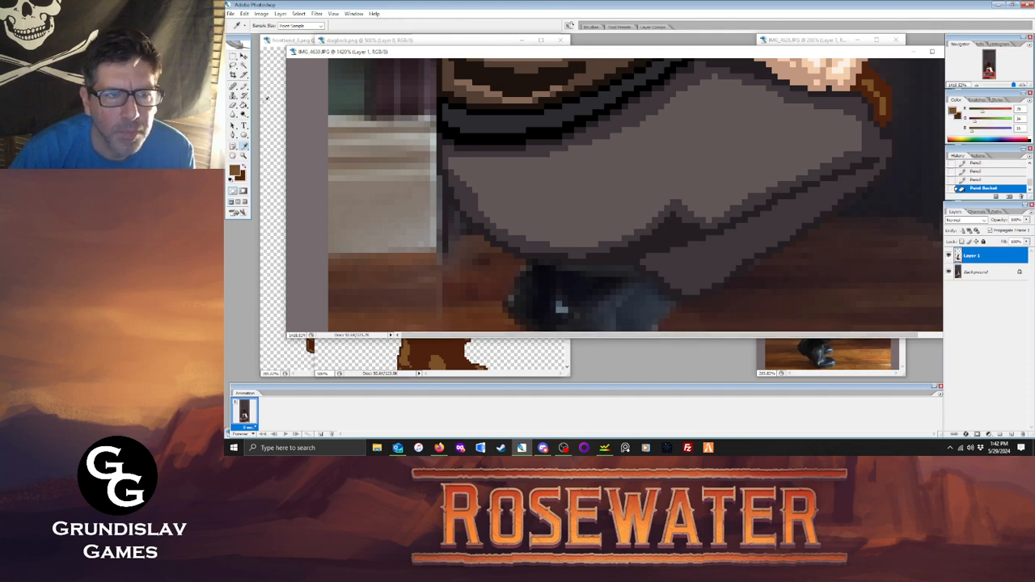
key(b)
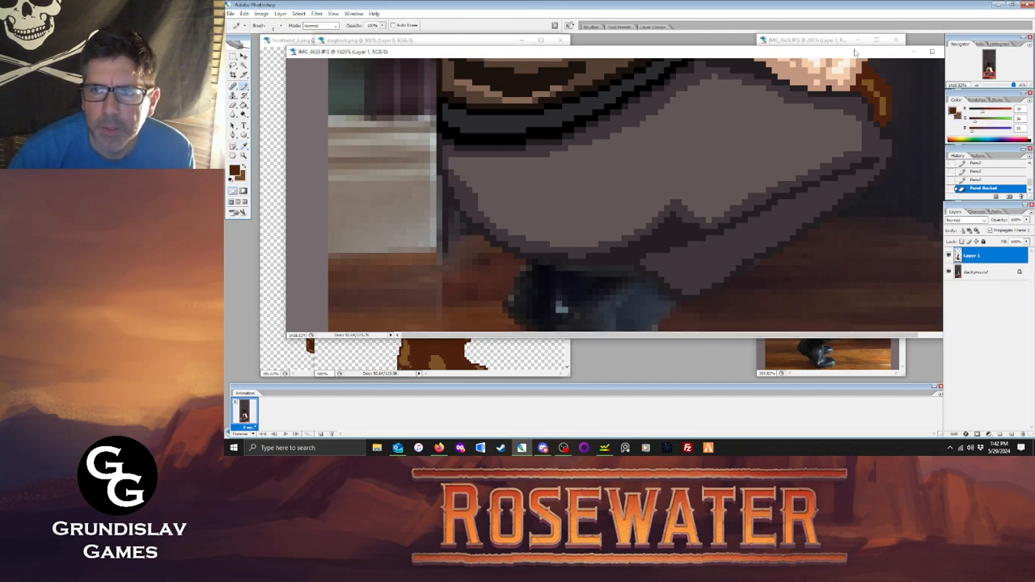
drag(855, 53, 797, 51)
scroll(902, 275, down, 3)
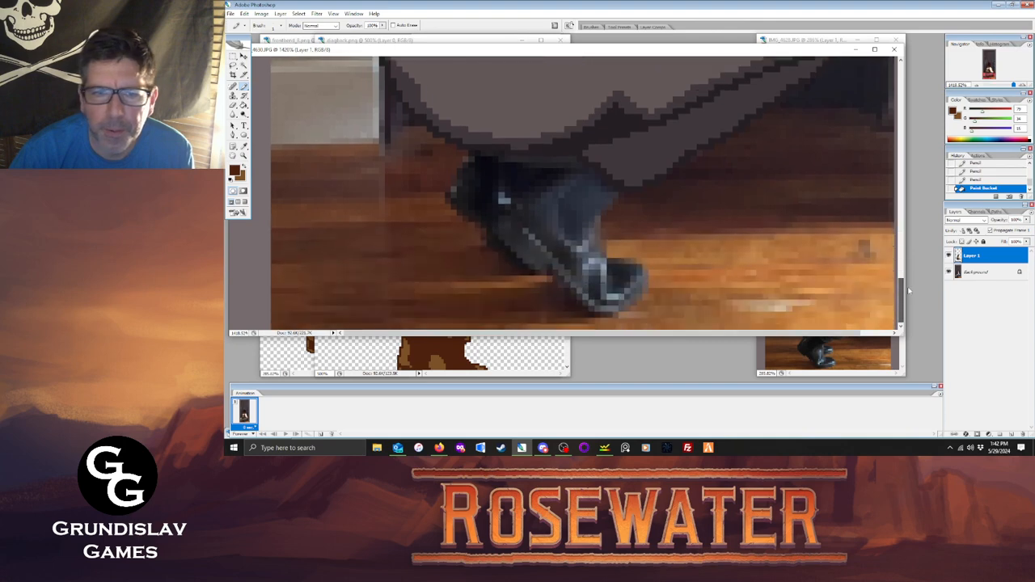
mouse_move(490, 233)
mouse_down()
mouse_move(587, 311)
mouse_move(562, 296)
mouse_move(608, 315)
mouse_move(649, 291)
mouse_move(640, 262)
mouse_move(610, 254)
mouse_move(608, 210)
mouse_up()
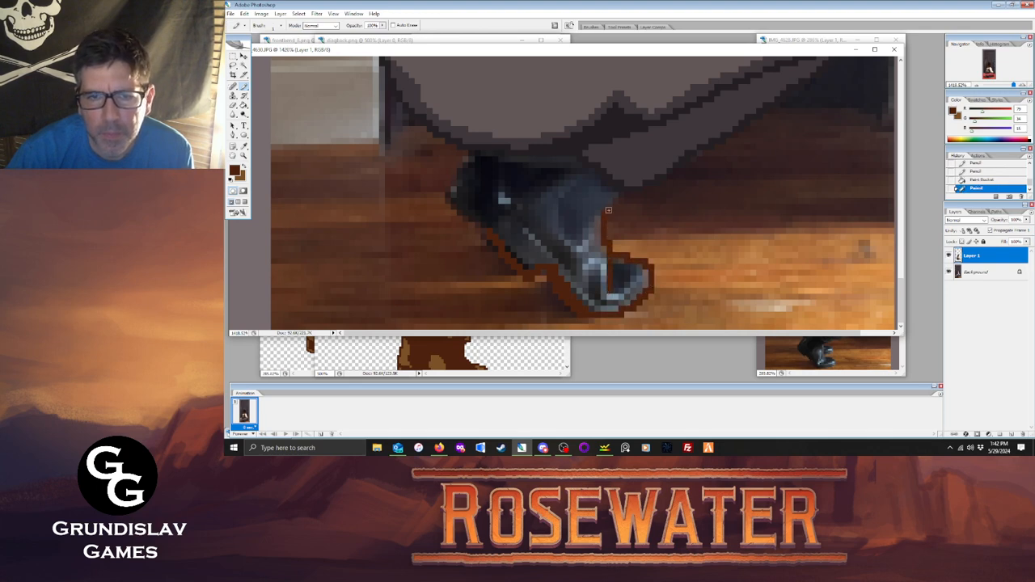
click(578, 155)
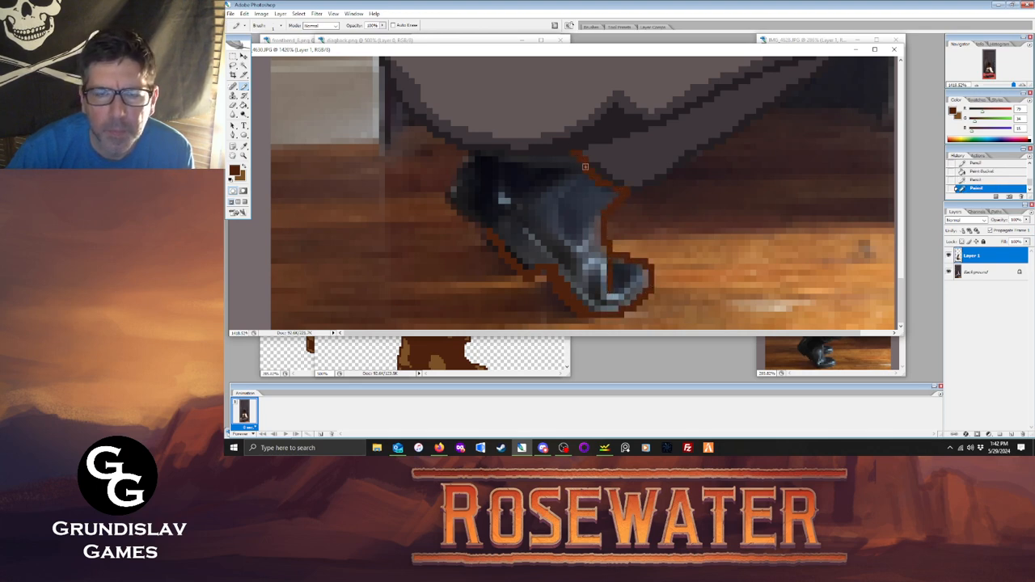
drag(493, 232, 570, 155)
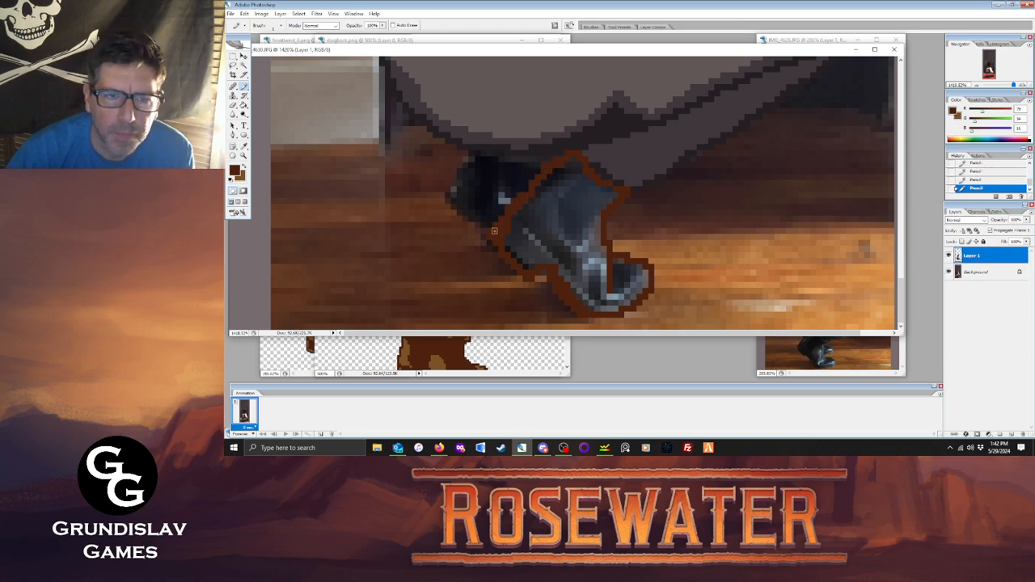
mouse_move(494, 231)
mouse_down()
mouse_move(449, 188)
mouse_move(471, 162)
mouse_up()
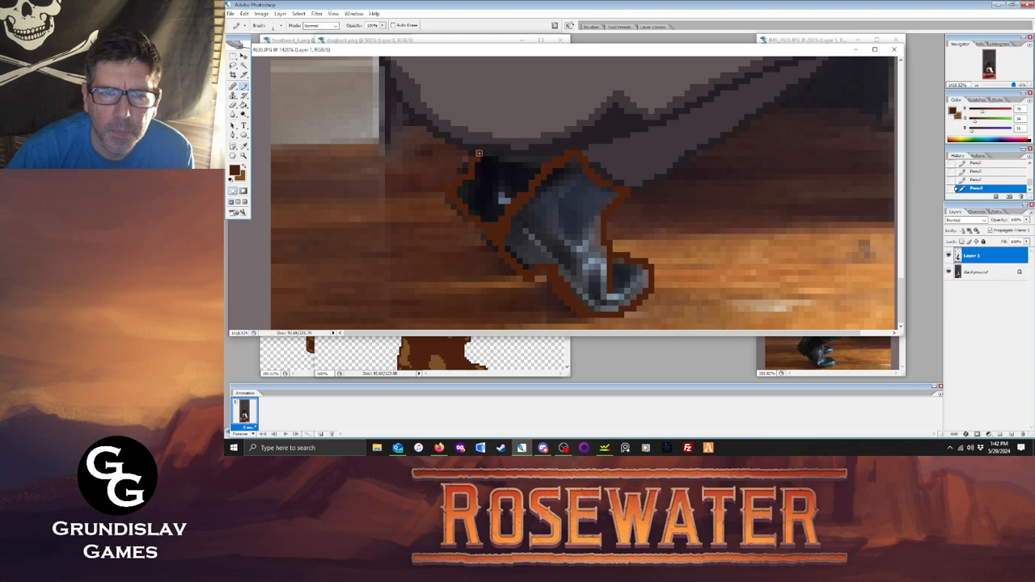
Hide the Background layer and fill the rear boot with dark brown.
click(949, 272)
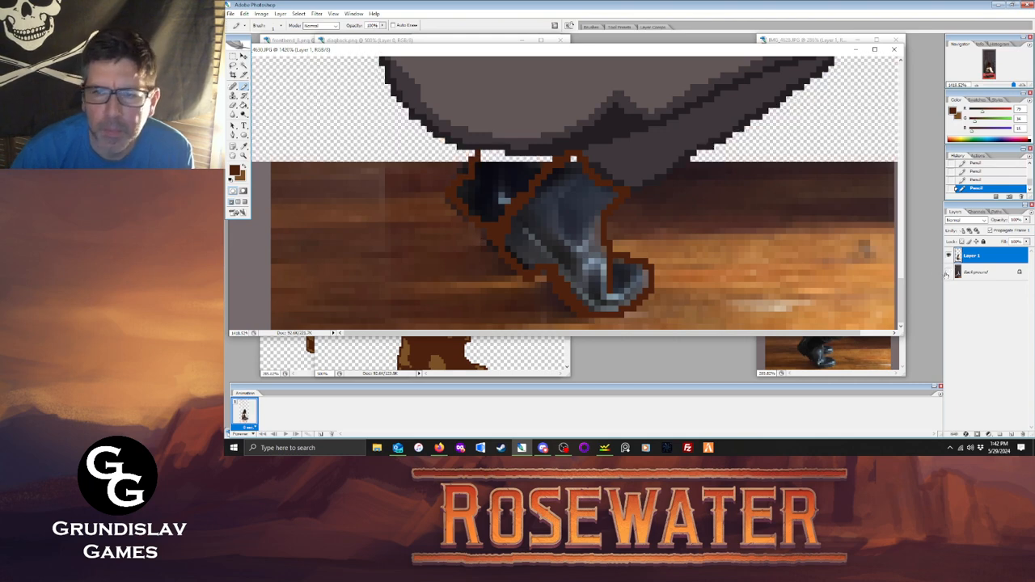
key(g)
click(503, 188)
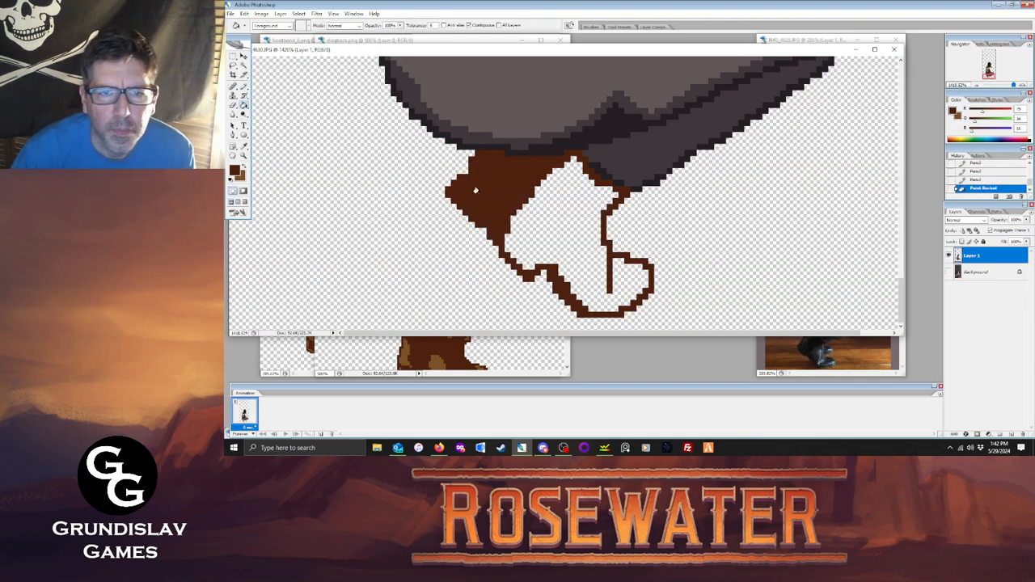
Draw dark brown contours inside the front boot to enclose highlight patches at the heel, ankle and toe.
key(b)
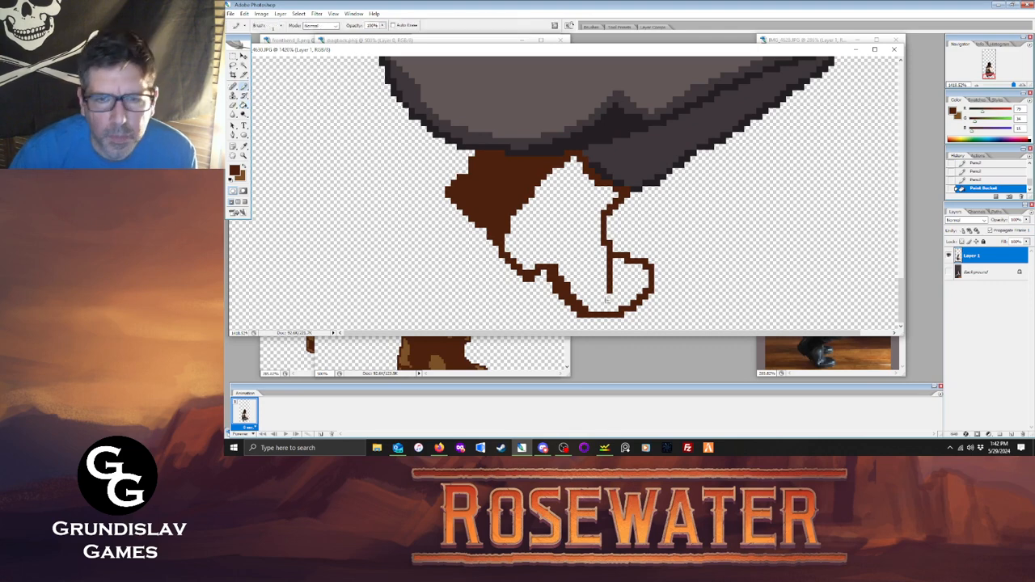
mouse_move(610, 291)
mouse_down()
mouse_move(645, 272)
mouse_move(606, 273)
mouse_move(586, 257)
mouse_move(590, 237)
mouse_move(604, 243)
mouse_move(586, 211)
mouse_move(598, 218)
mouse_up()
mouse_move(511, 236)
mouse_down()
mouse_move(543, 266)
mouse_move(556, 171)
mouse_move(538, 193)
mouse_move(552, 178)
mouse_up()
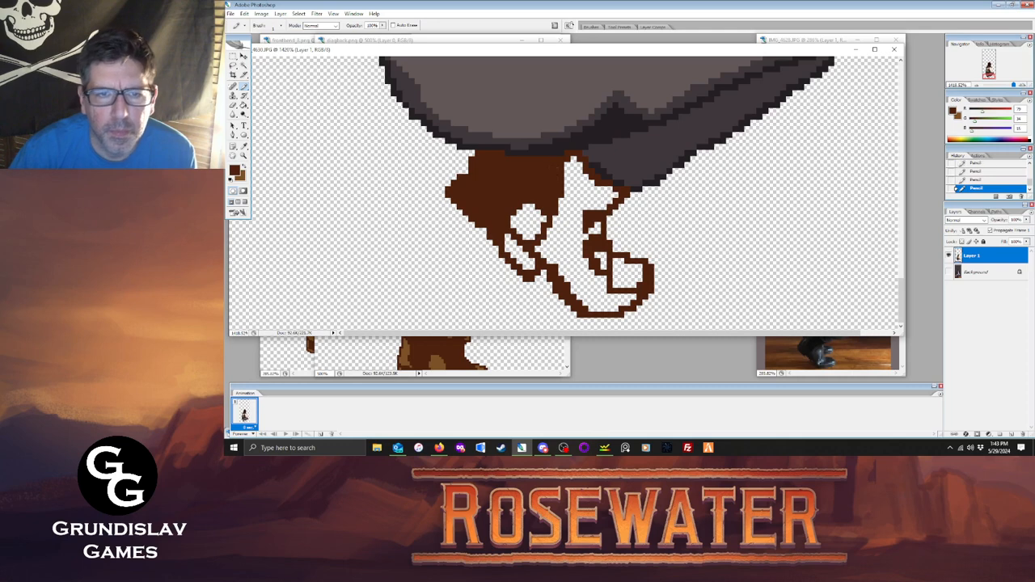
Fill the front boot's highlight patches with lighter brown and the rest with dark brown, then compare it against the photo.
click(244, 106)
key(x)
click(525, 227)
click(515, 255)
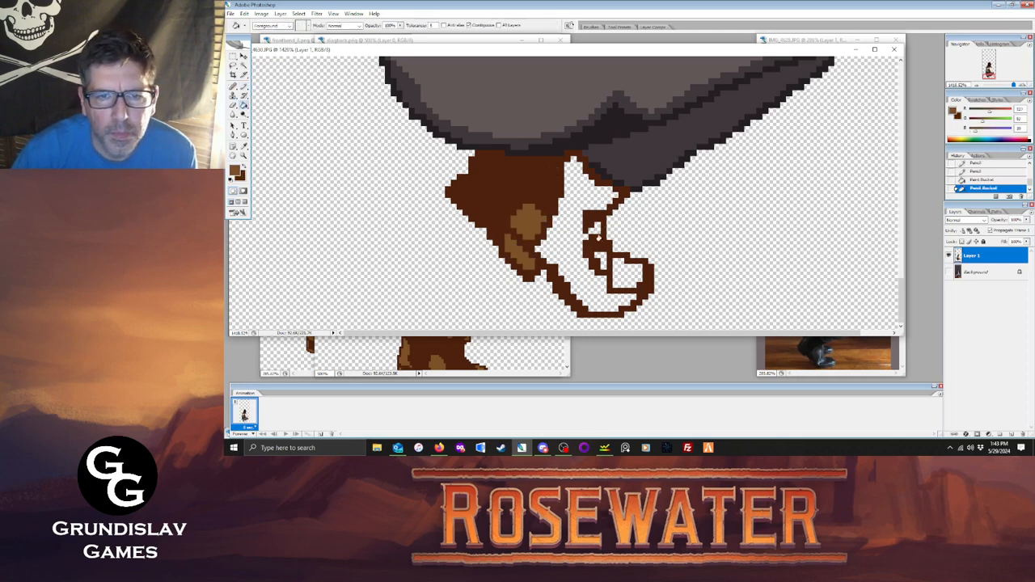
click(599, 259)
click(595, 230)
click(619, 270)
key(x)
click(605, 300)
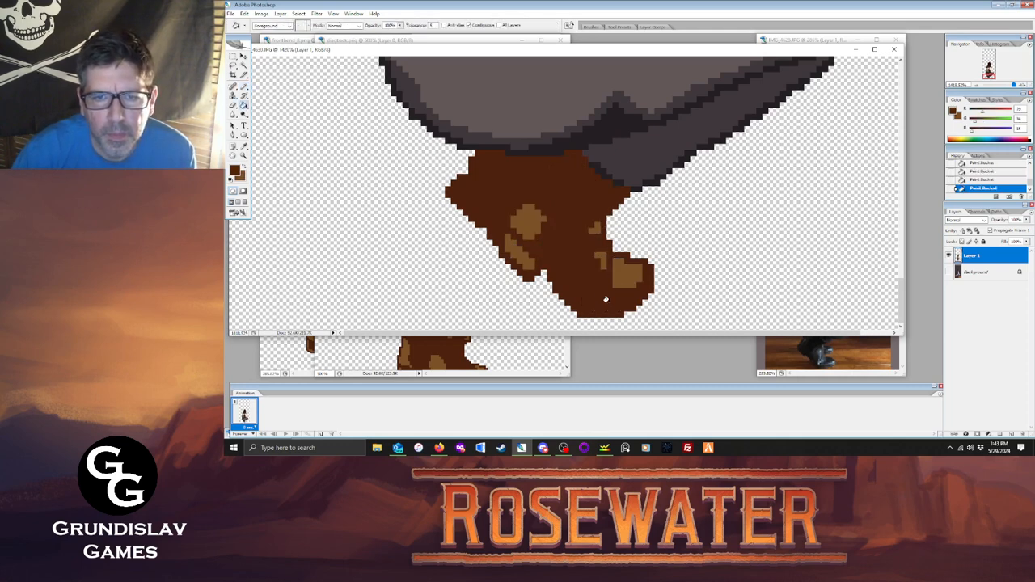
click(950, 273)
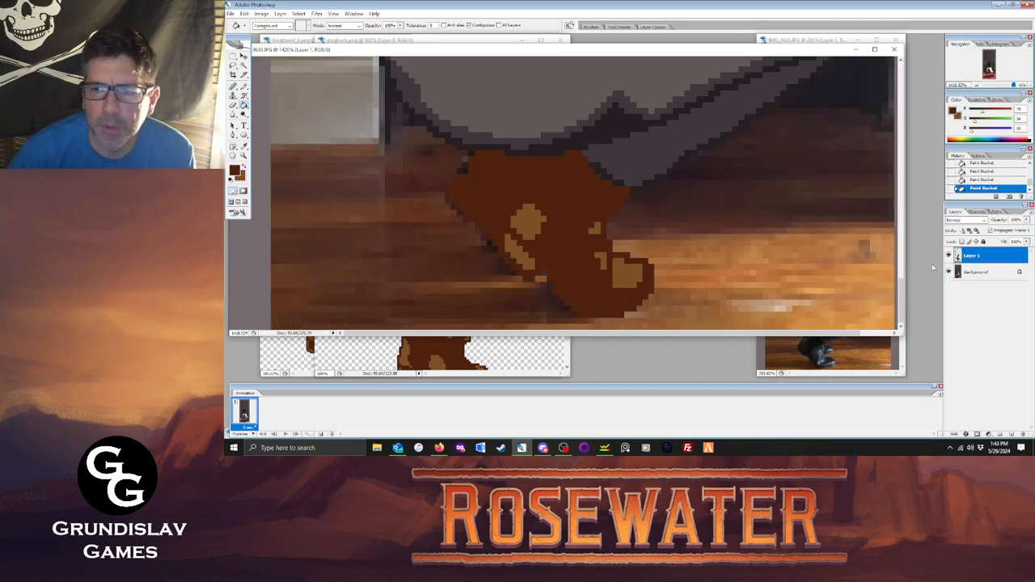
click(949, 272)
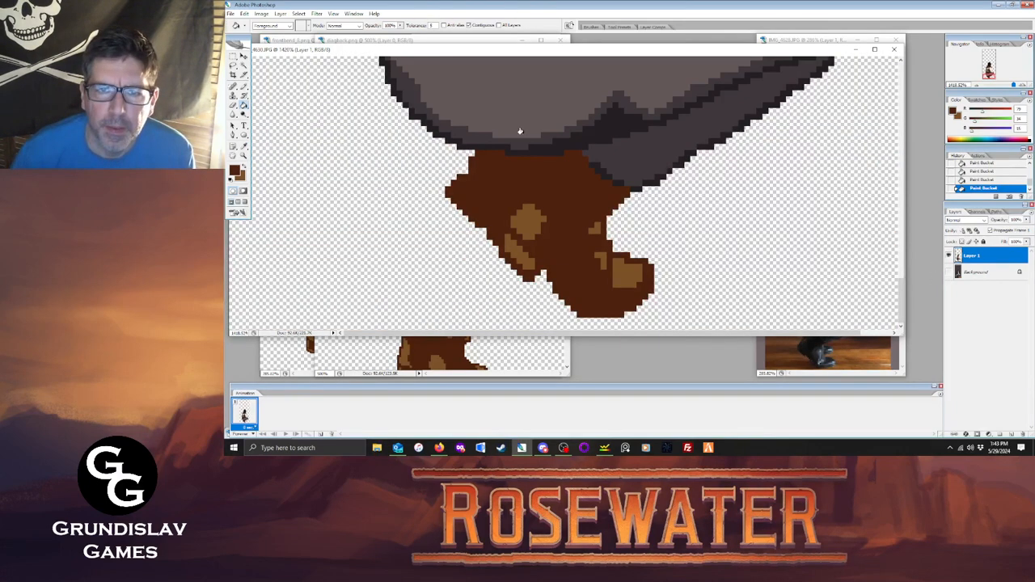
Sample near-black, erase stray pixels along the trouser outline and touch up the trouser edge above the front boot.
click(244, 147)
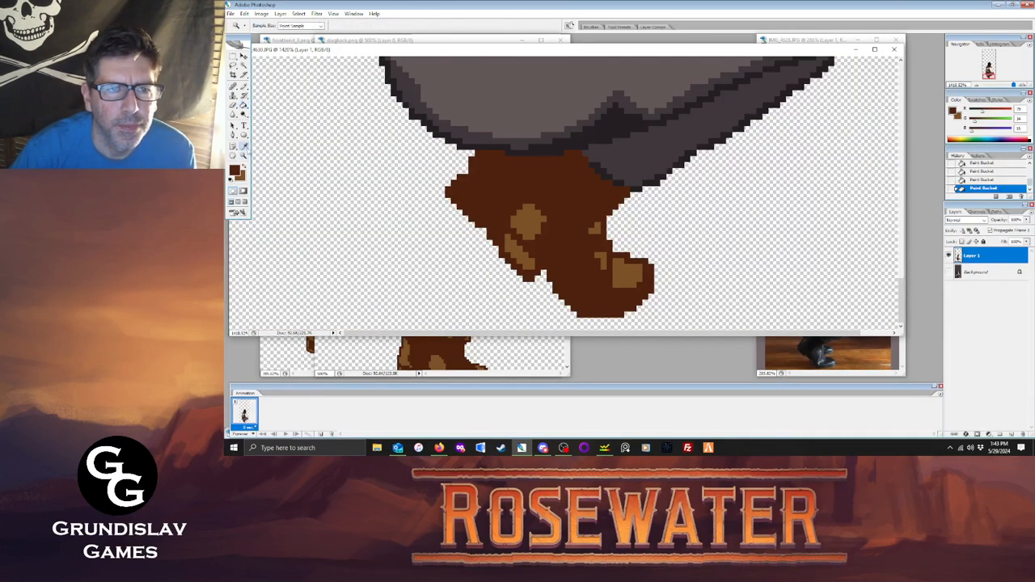
key(e)
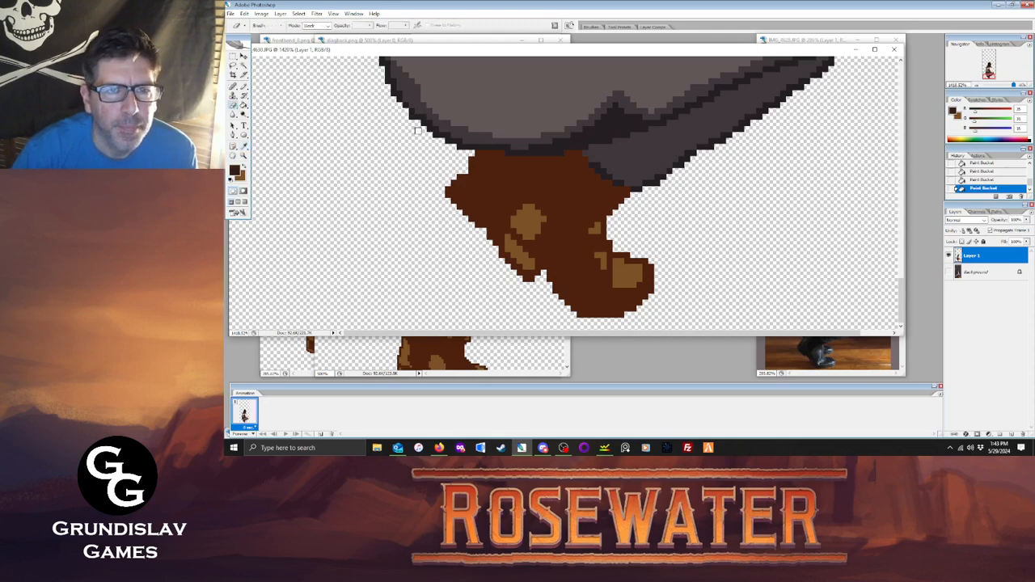
click(410, 122)
click(409, 121)
click(409, 120)
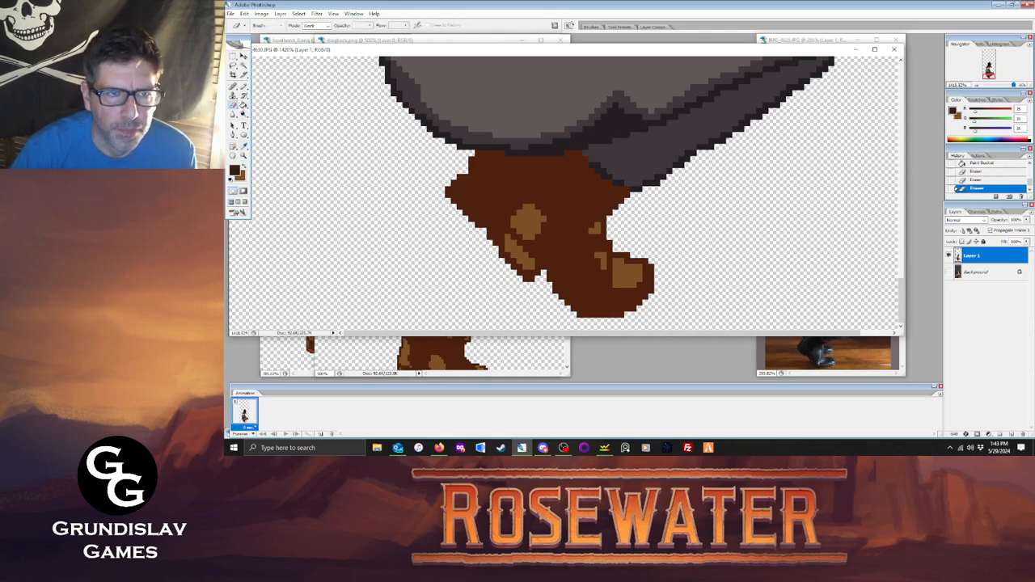
key(b)
click(589, 156)
click(595, 160)
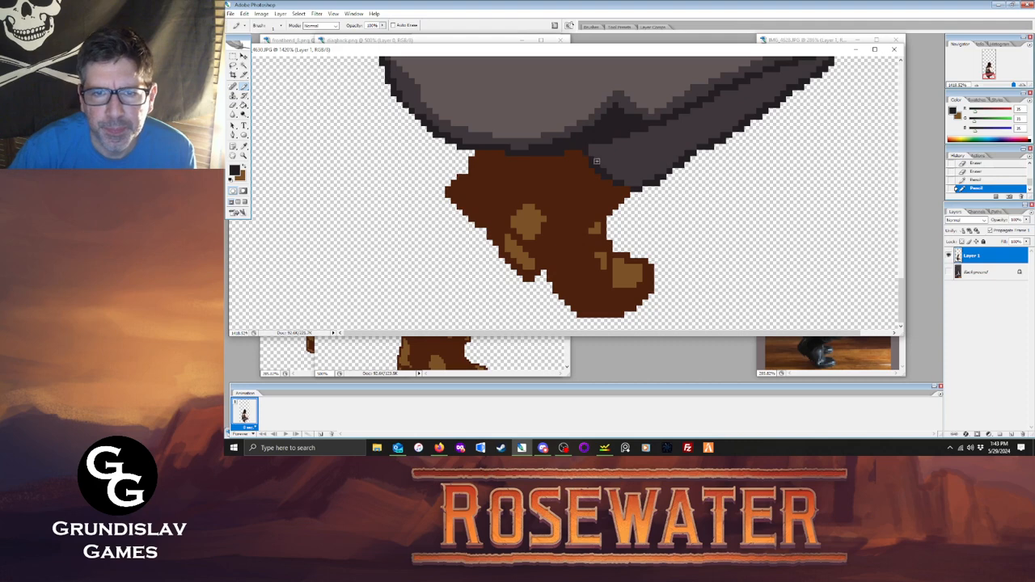
click(627, 185)
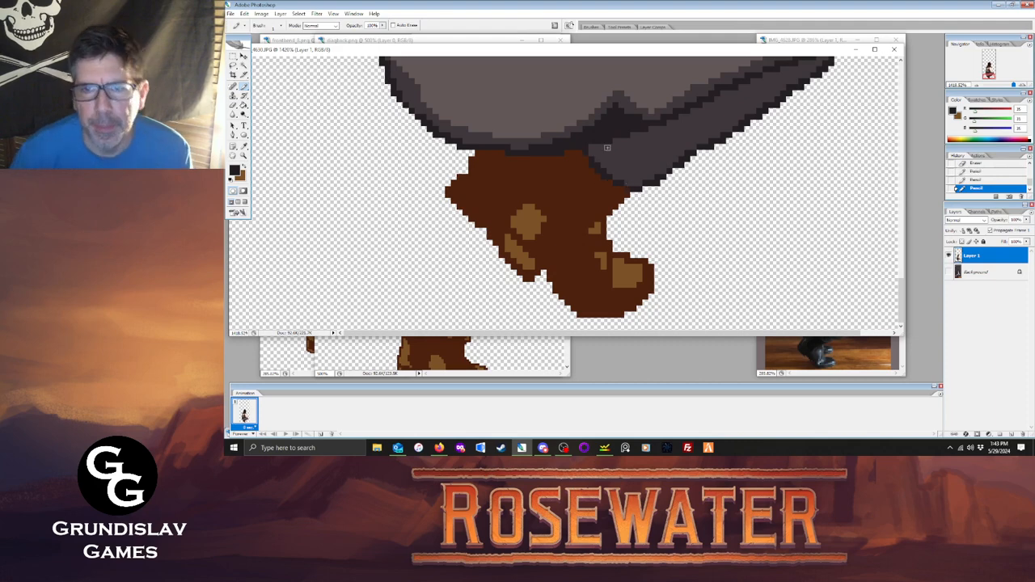
View the whole sprite at 200% and begin saving it under a new name in the character's Crouched folder.
click(244, 155)
right_click(454, 181)
click(472, 194)
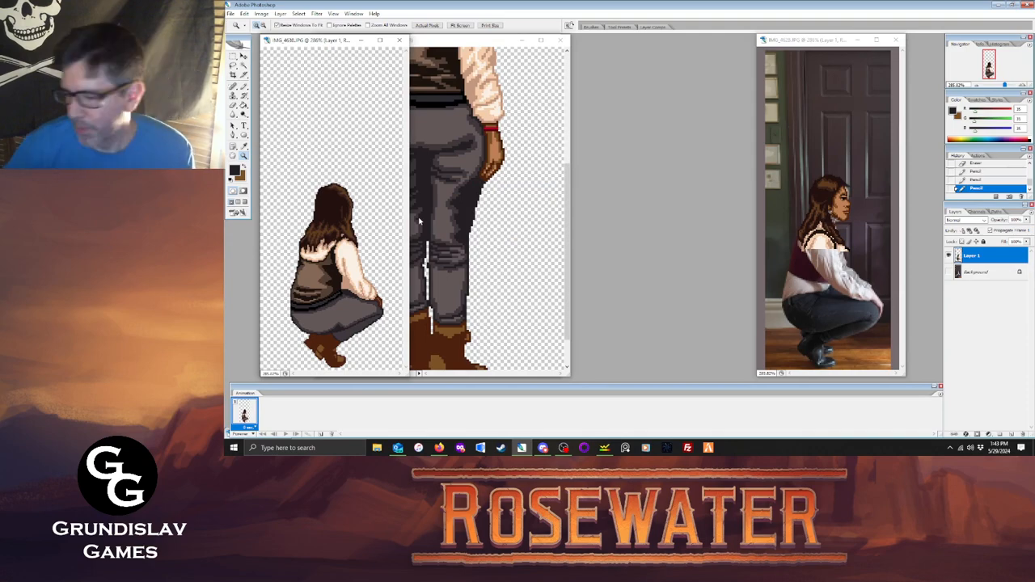
click(231, 14)
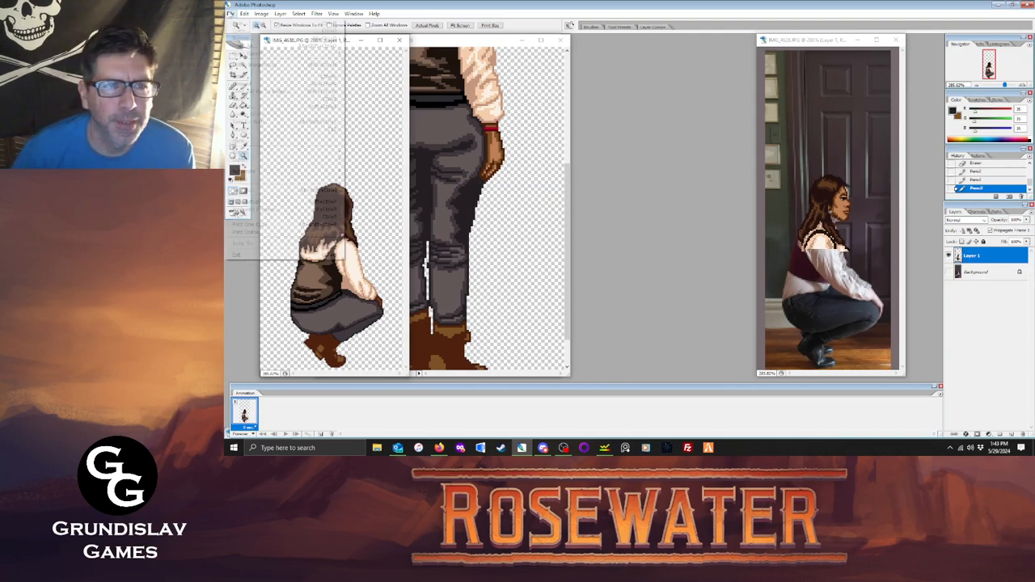
click(242, 107)
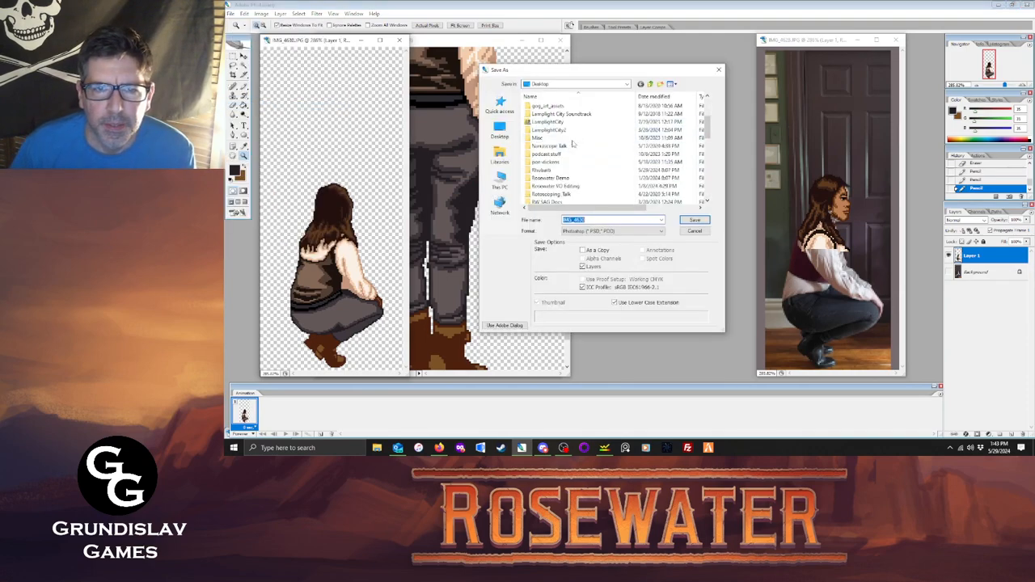
scroll(566, 161, up, 3)
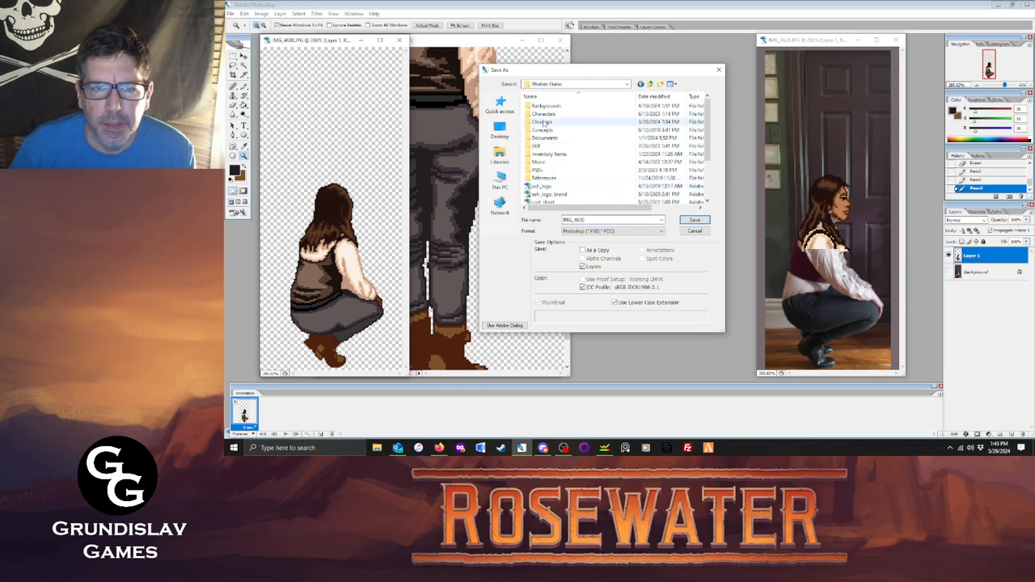
double_click(544, 118)
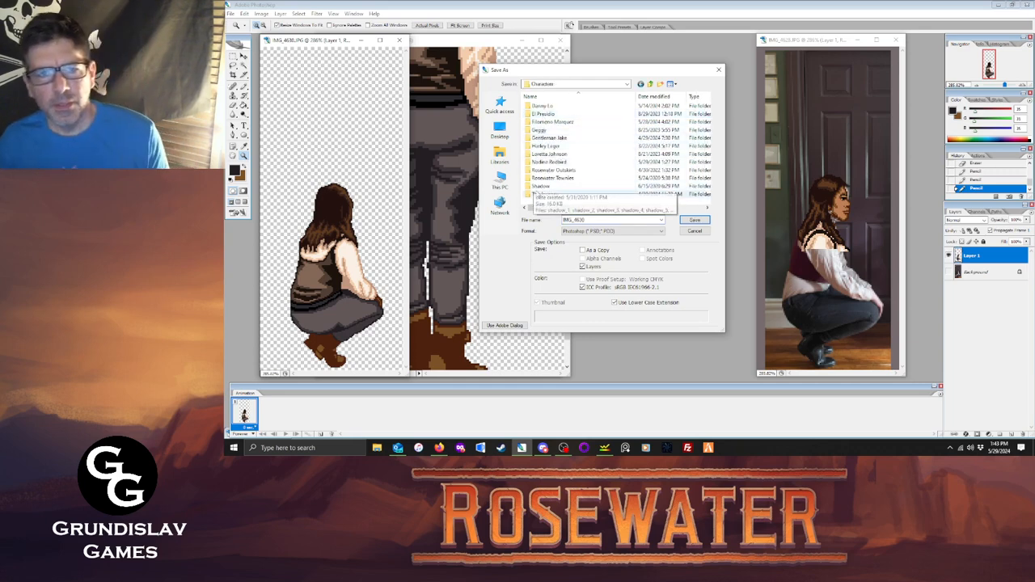
double_click(540, 161)
double_click(544, 115)
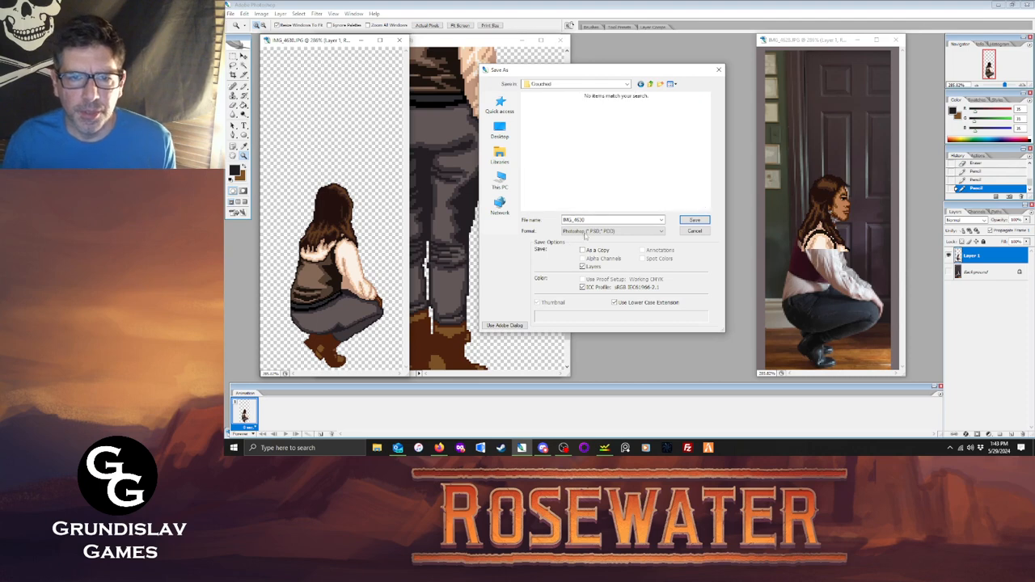
Save the sprite as a PNG named diagback with no interlacing.
click(586, 232)
click(575, 310)
click(613, 219)
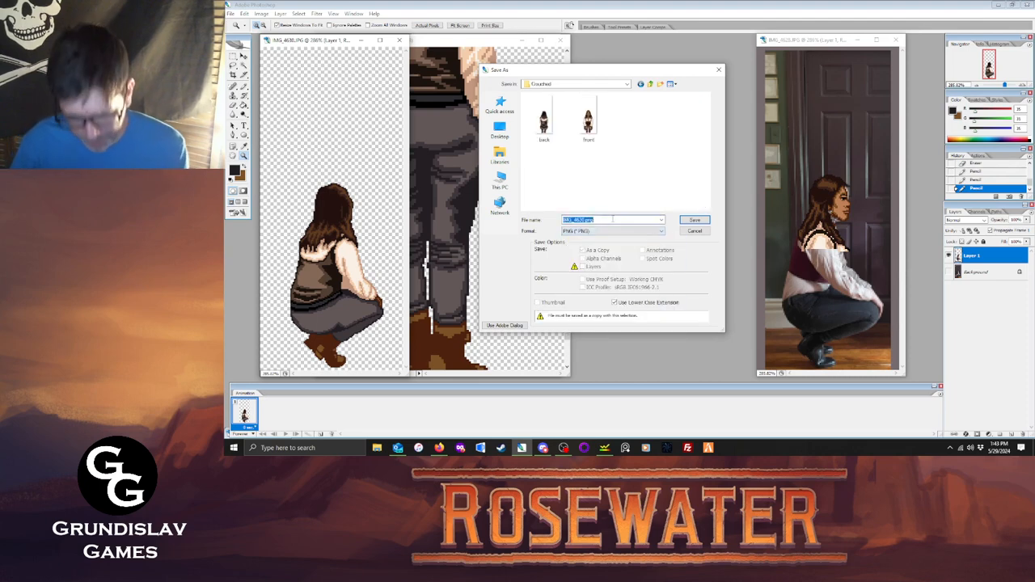
text(diagback)
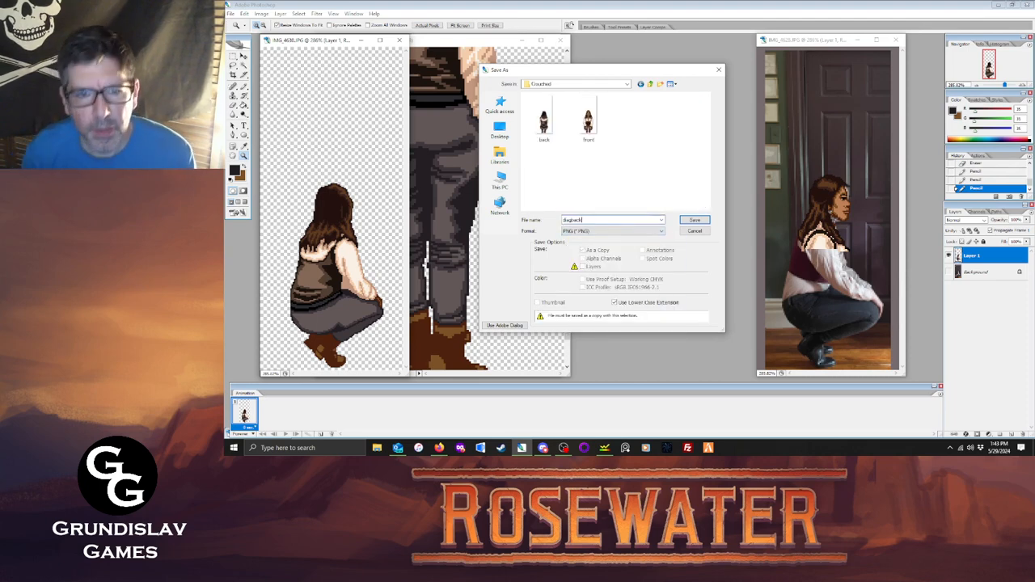
click(691, 220)
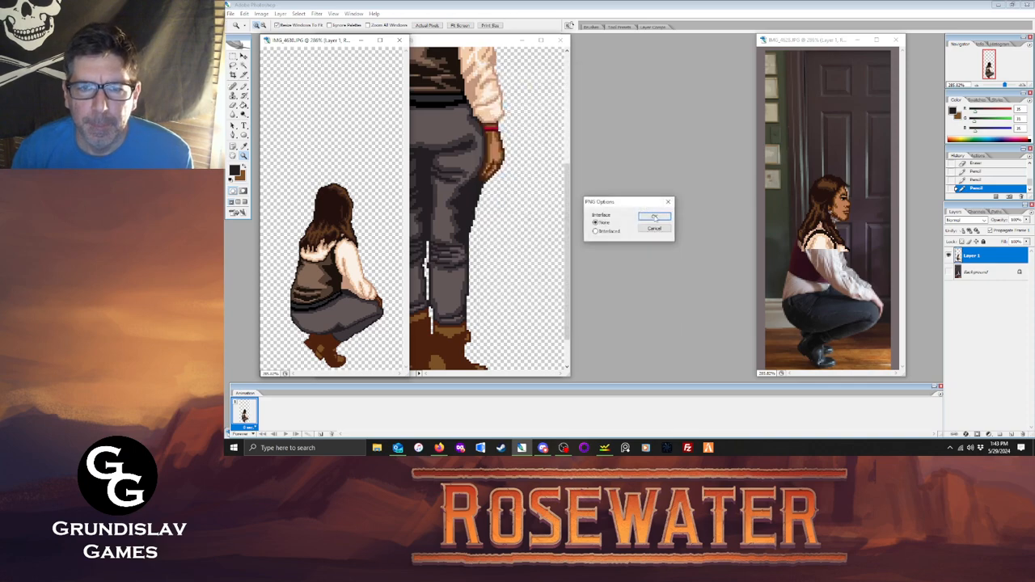
click(655, 215)
Close IMG_4630.JPG, the reference sprite diagback.png and the front-facing crouch document IMG_4629.JPG without saving changes.
click(399, 40)
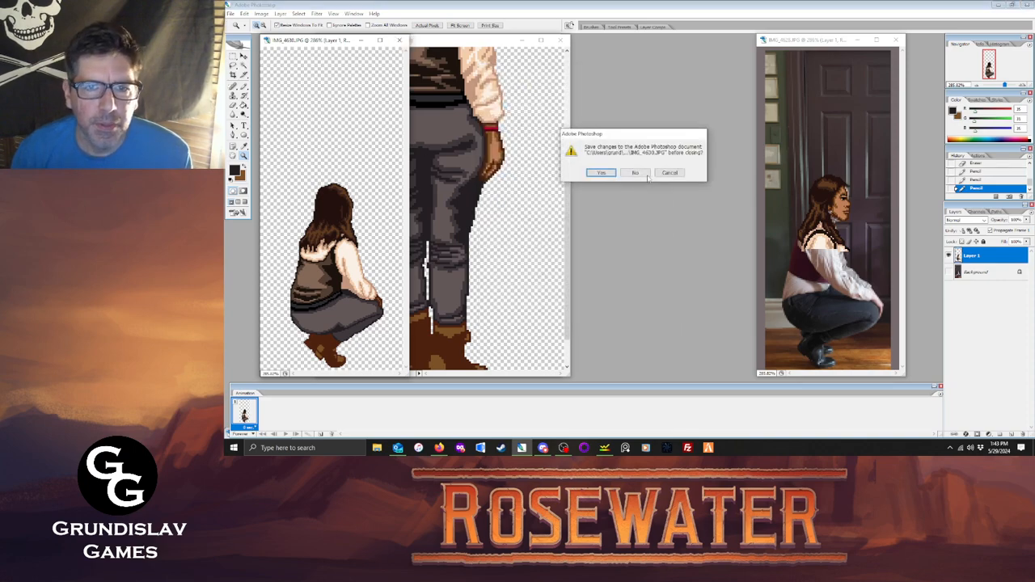
click(642, 173)
click(560, 40)
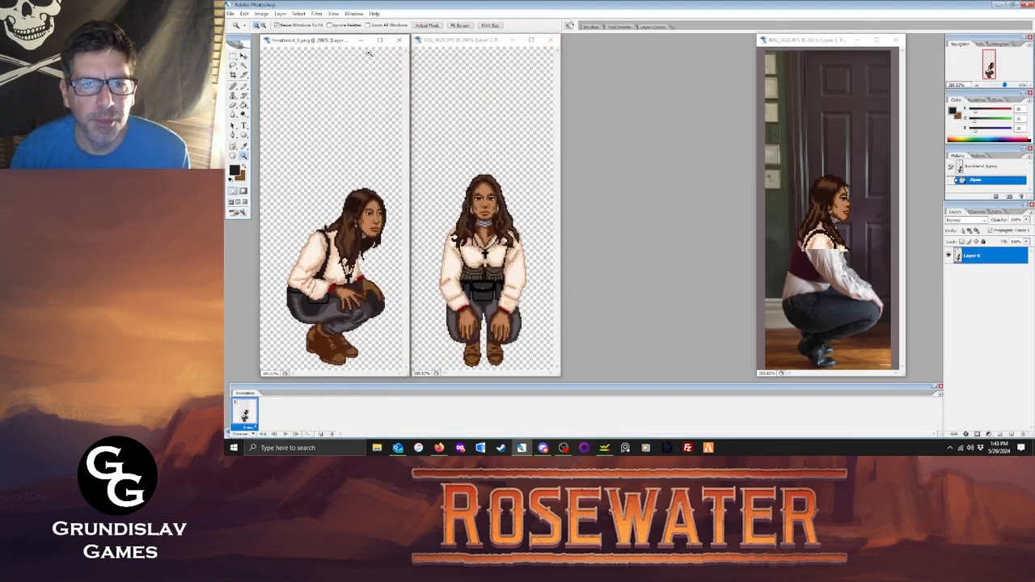
click(232, 14)
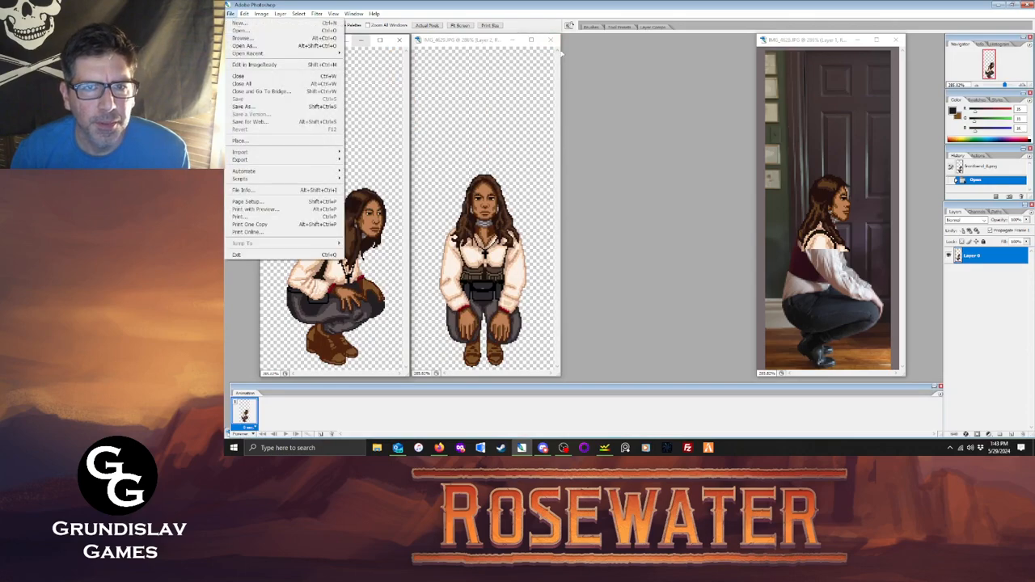
click(552, 39)
click(635, 173)
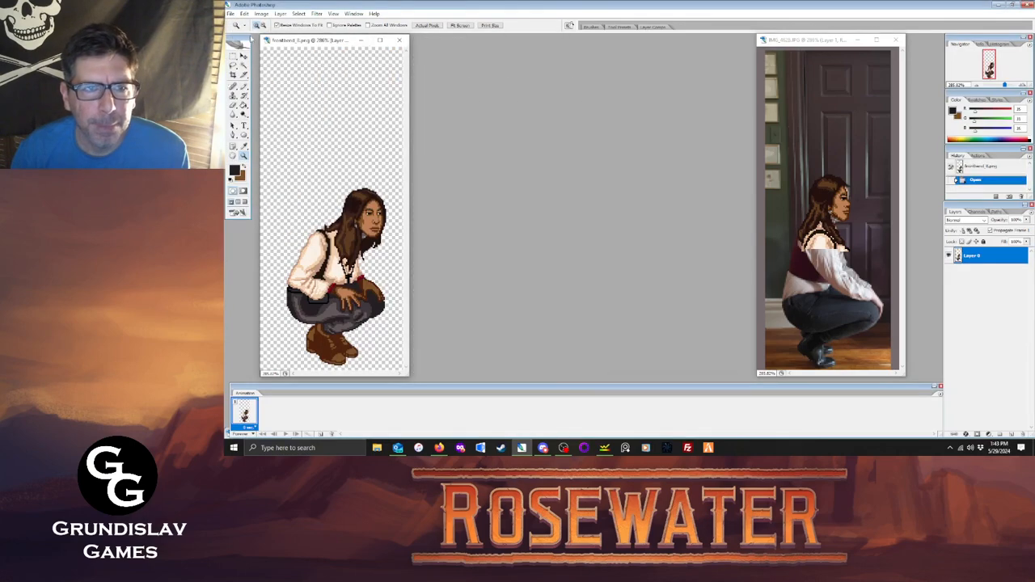
Open side.png from the character's folder and arrange it between the crouching reference sprite and the side-view photo document.
click(232, 14)
click(246, 32)
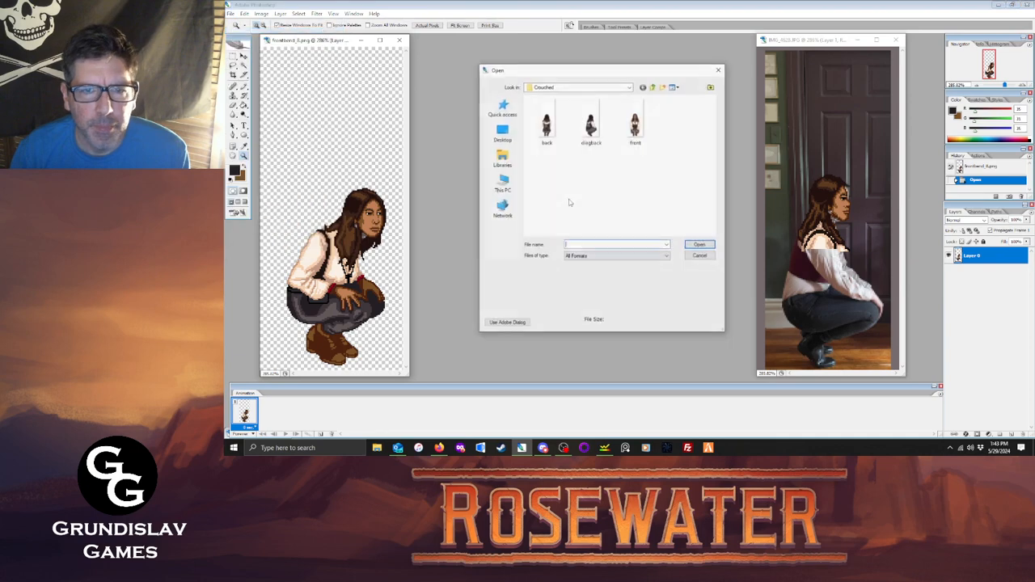
click(653, 86)
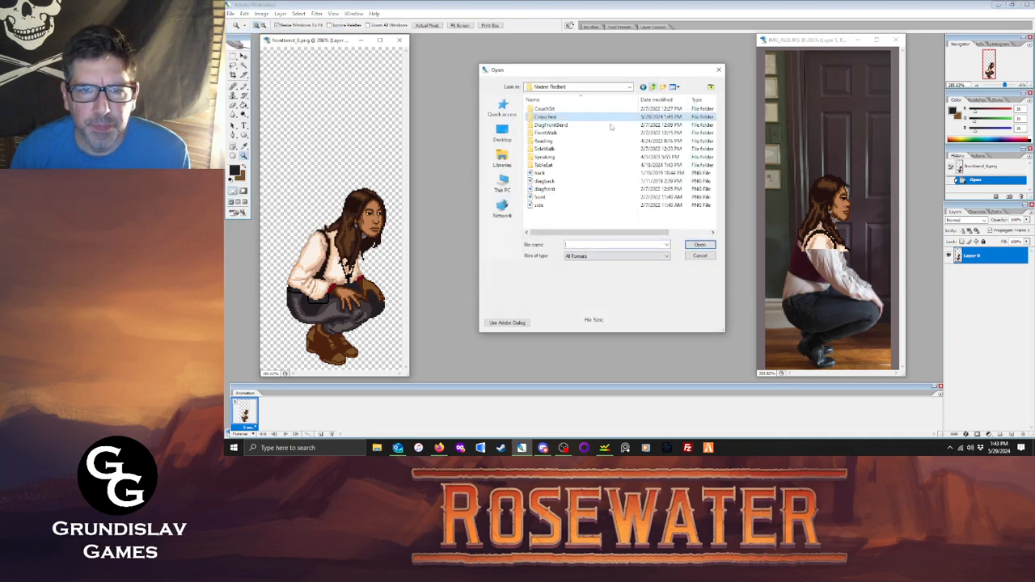
double_click(539, 205)
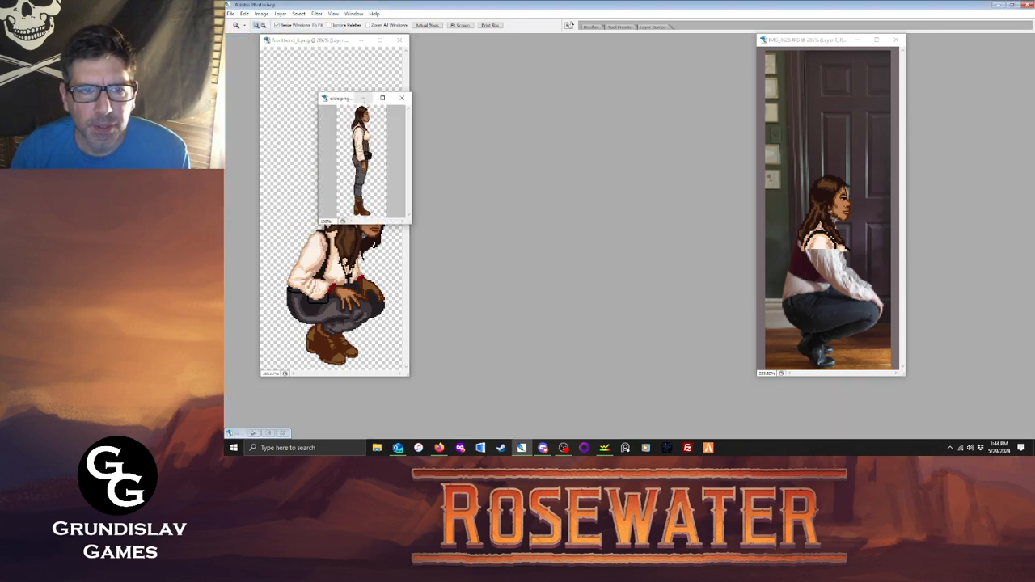
drag(341, 100, 466, 138)
key(Tab)
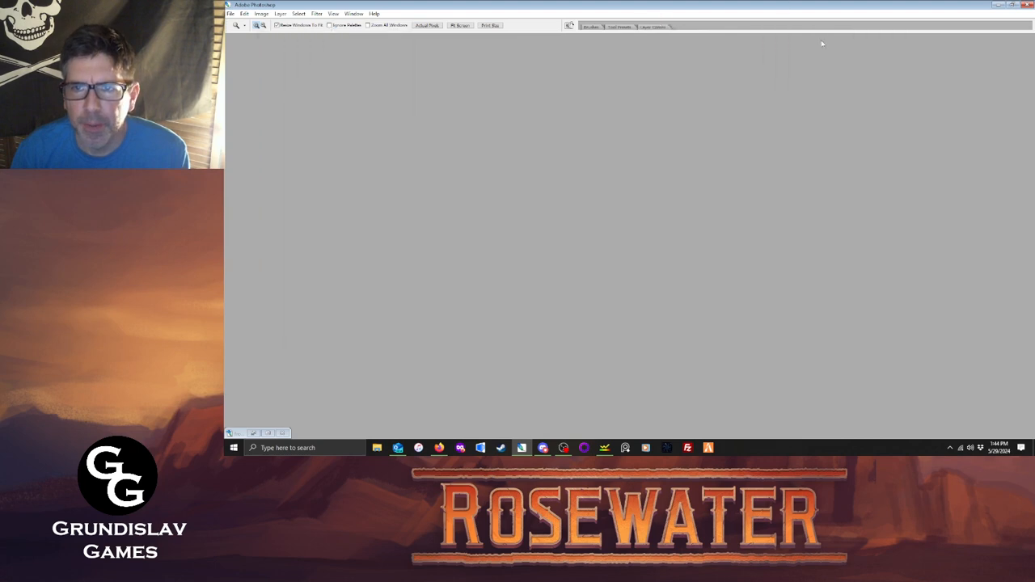
drag(822, 39, 626, 38)
Erase the stray shirt pixels at the back of the side-view shoulder at 800%, and undo the erasure at the front hair tip.
click(611, 219)
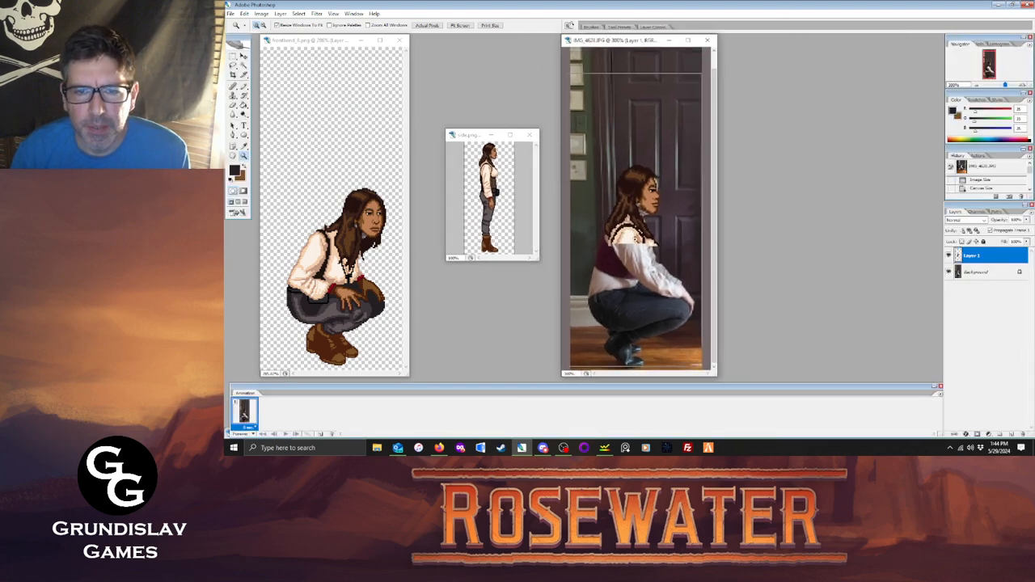
click(647, 215)
click(684, 212)
click(721, 208)
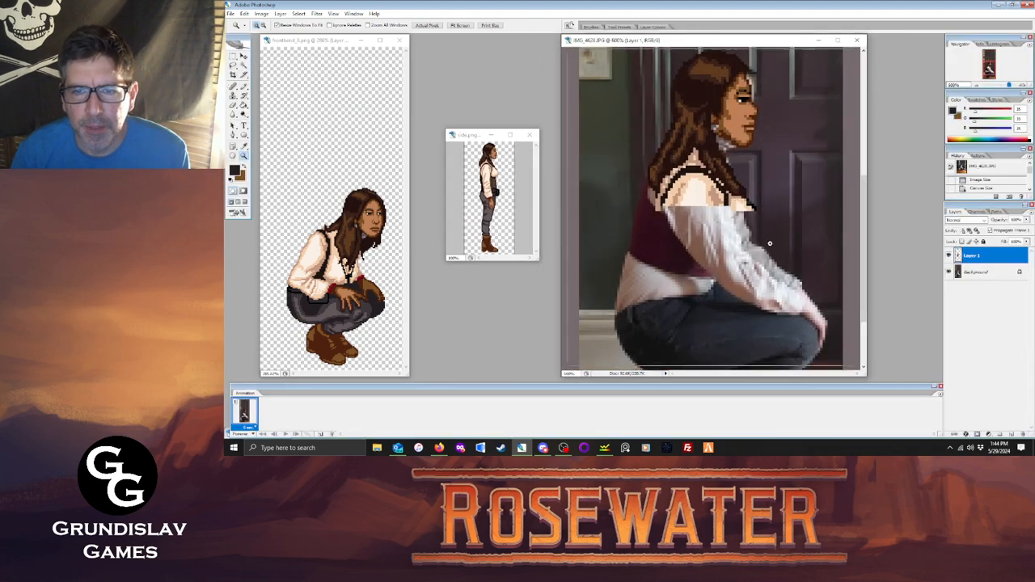
click(739, 202)
click(786, 249)
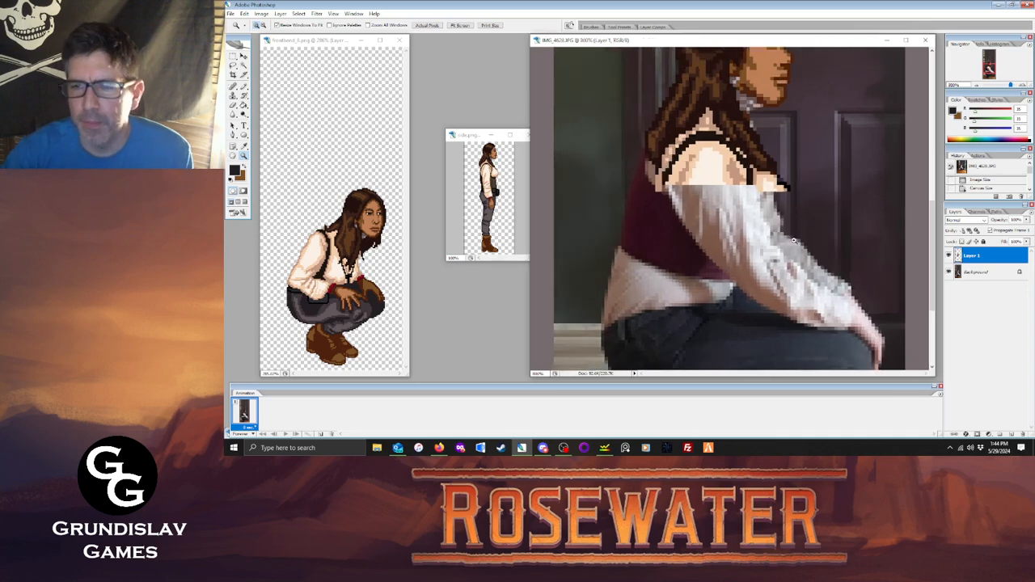
key(e)
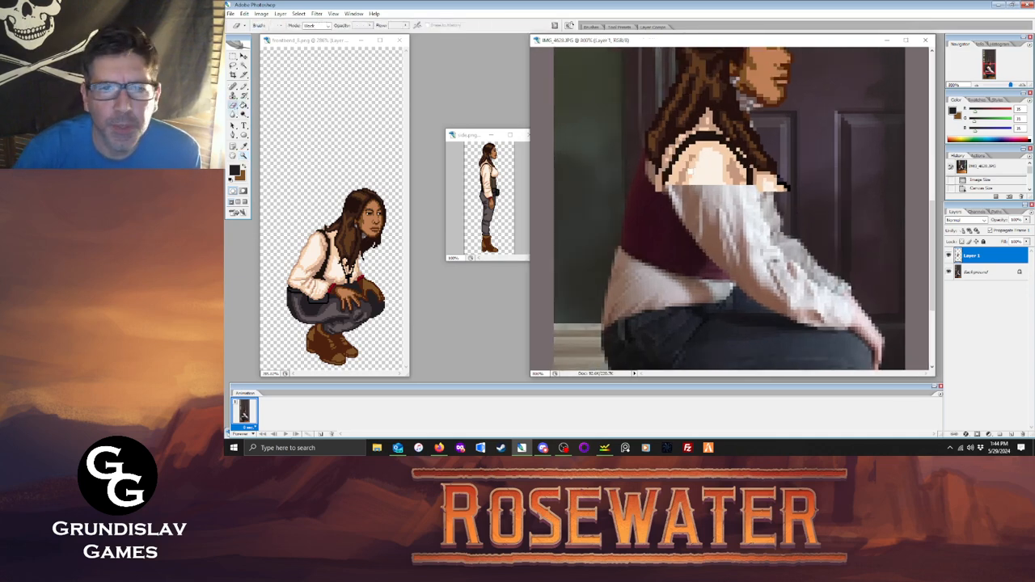
click(658, 189)
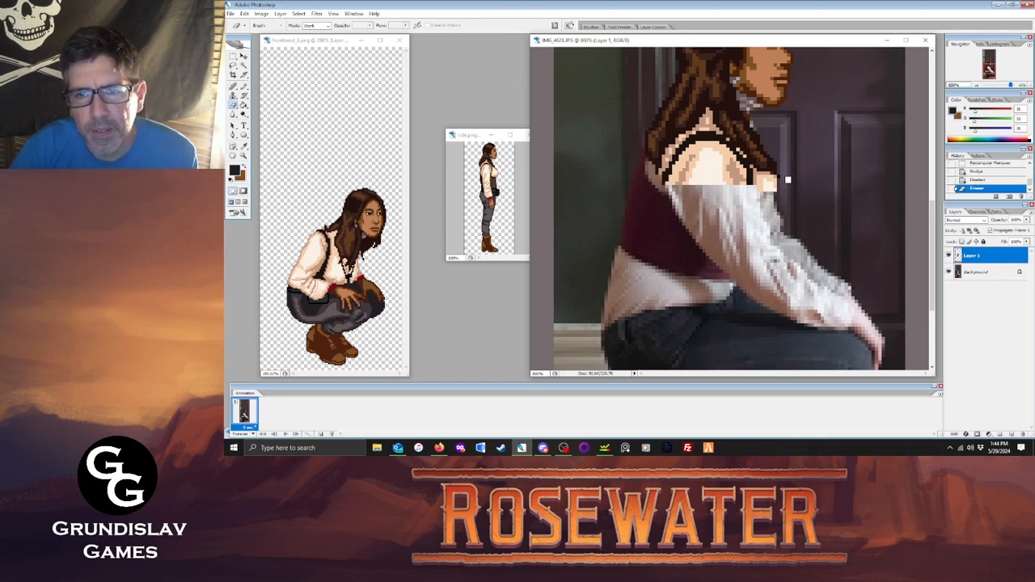
click(787, 180)
click(965, 180)
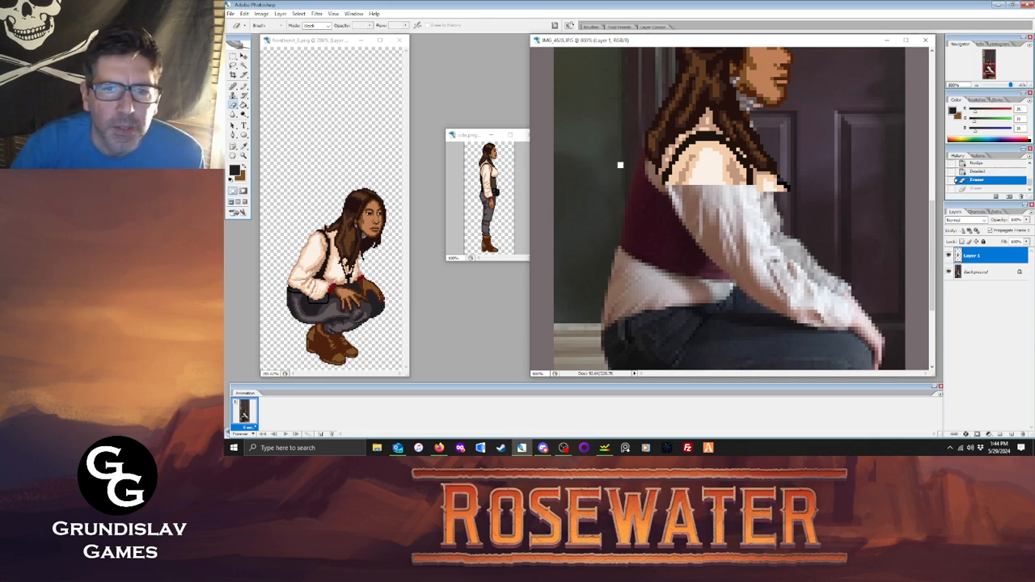
Outline the vest's hem and back edge up to the hair in near-black with the Pencil, following the photo.
key(i)
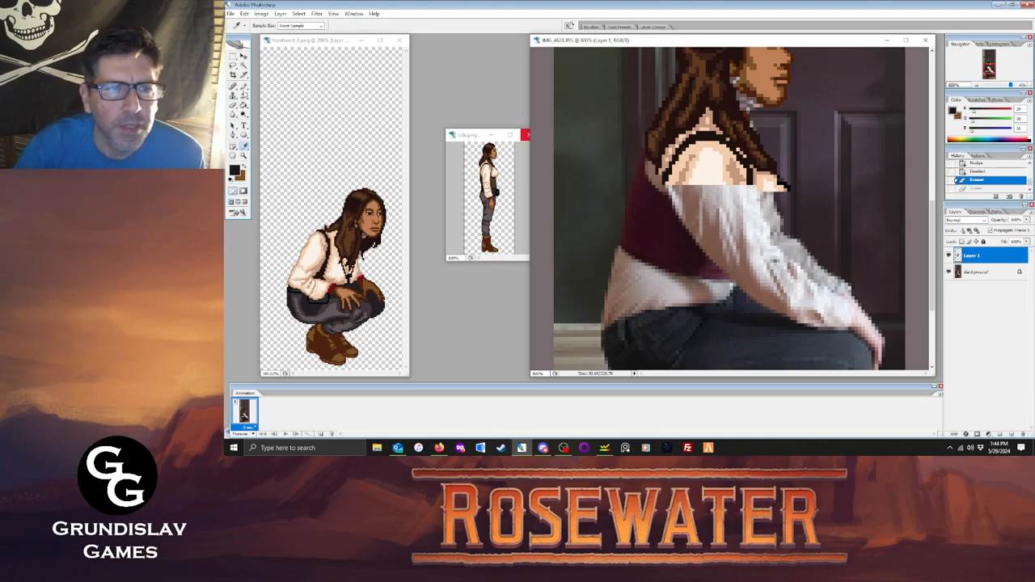
key(b)
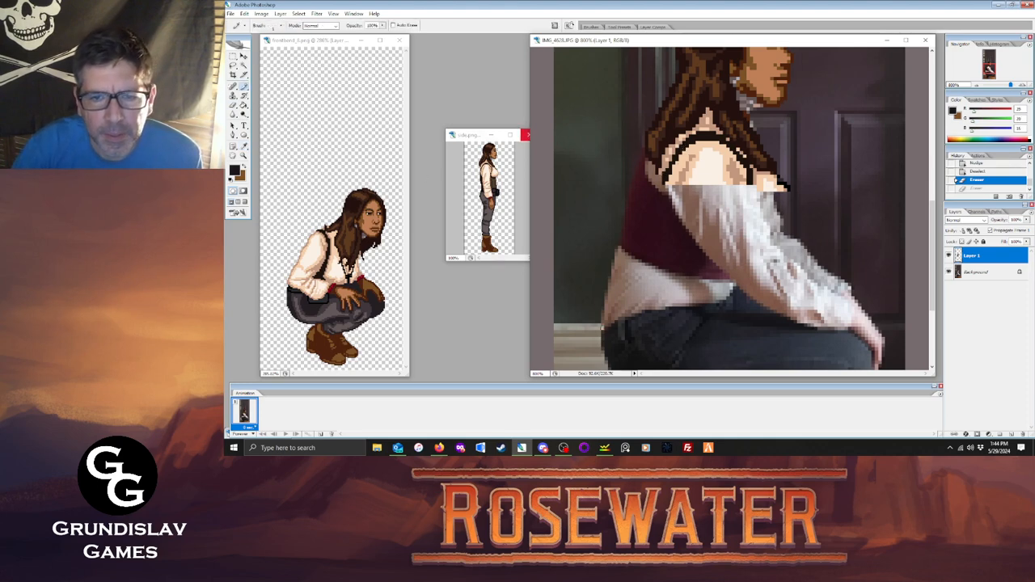
drag(605, 296, 645, 311)
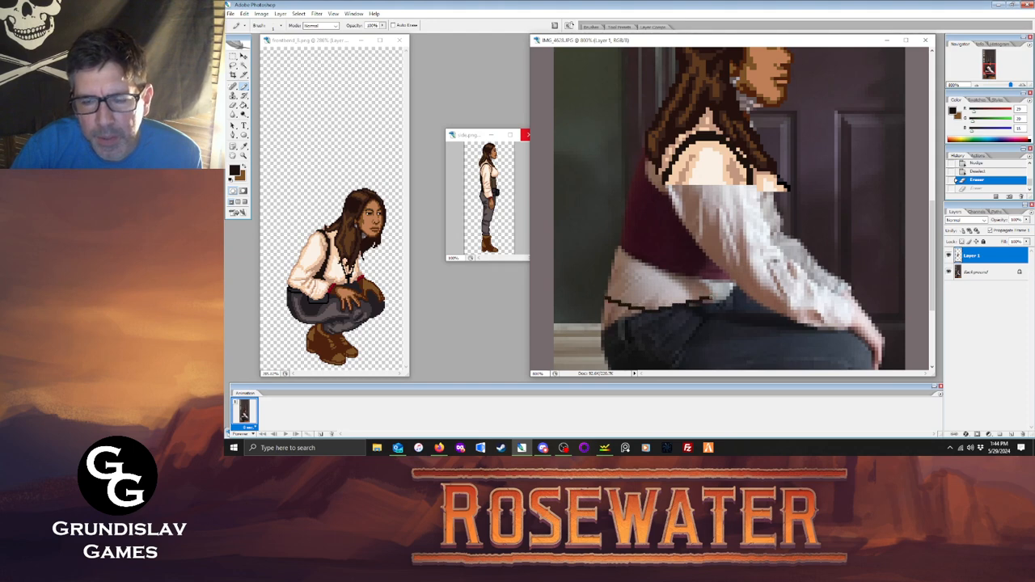
drag(715, 297, 715, 297)
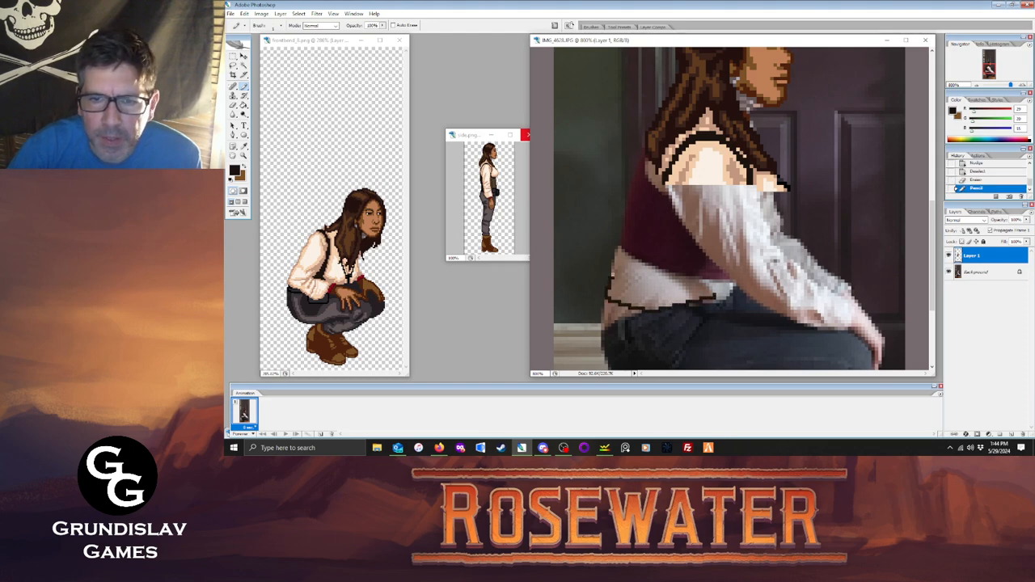
drag(612, 274, 623, 251)
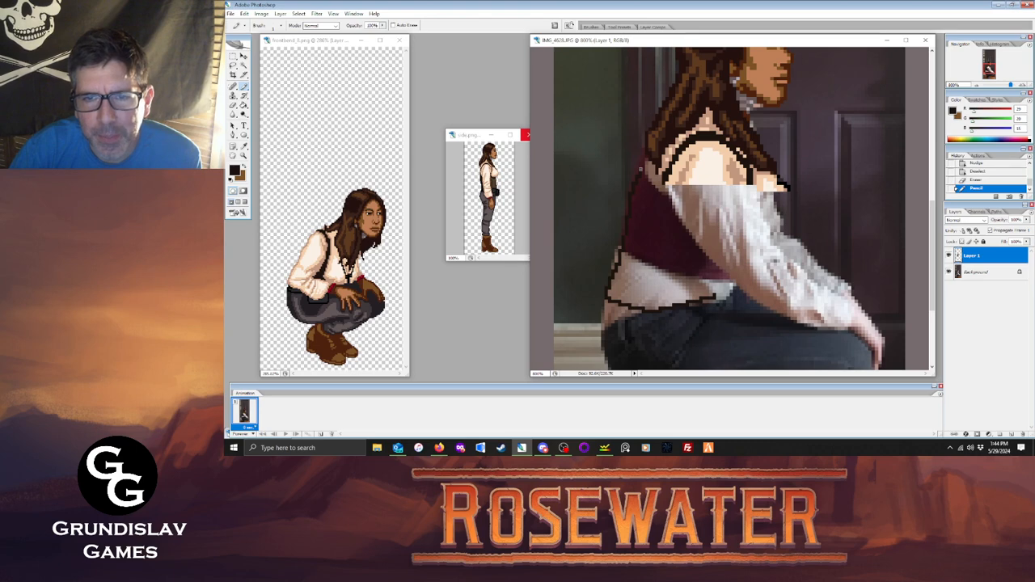
drag(640, 170, 645, 160)
Erase the old shoulder and strap pixels over the sleeve and outline the upper arm and the vest's front edge in near-black.
key(e)
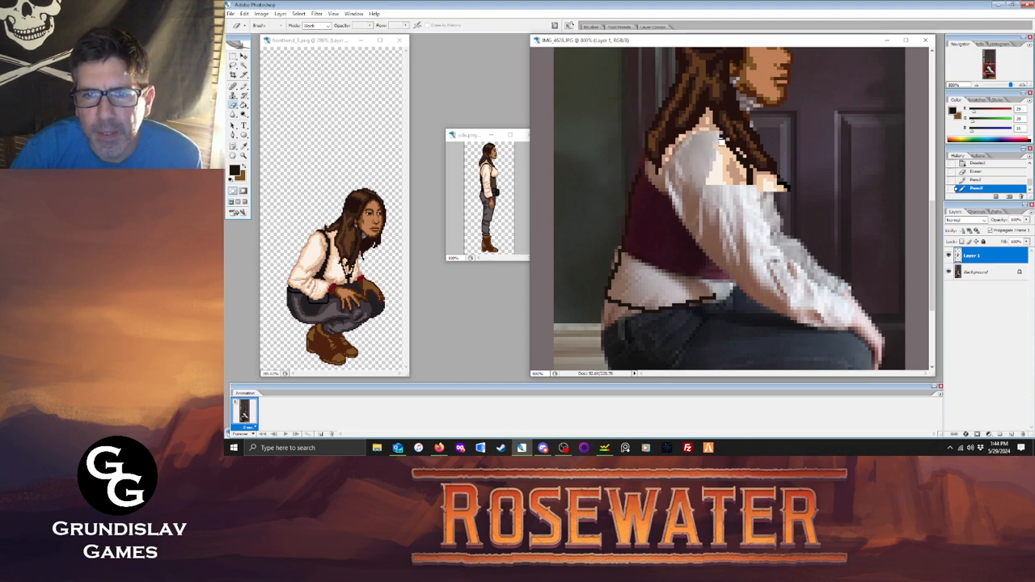
mouse_move(721, 142)
mouse_down()
mouse_move(750, 180)
mouse_move(744, 167)
mouse_move(712, 181)
mouse_move(739, 191)
mouse_move(719, 170)
mouse_move(727, 178)
mouse_up()
key(b)
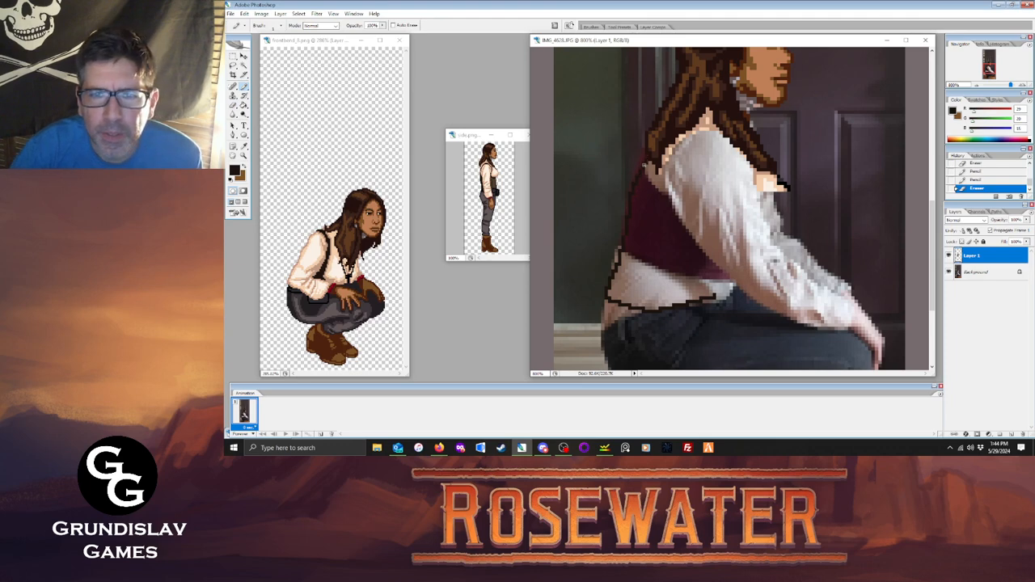
click(646, 166)
mouse_move(653, 169)
mouse_down()
mouse_move(711, 131)
mouse_move(752, 178)
mouse_up()
click(722, 135)
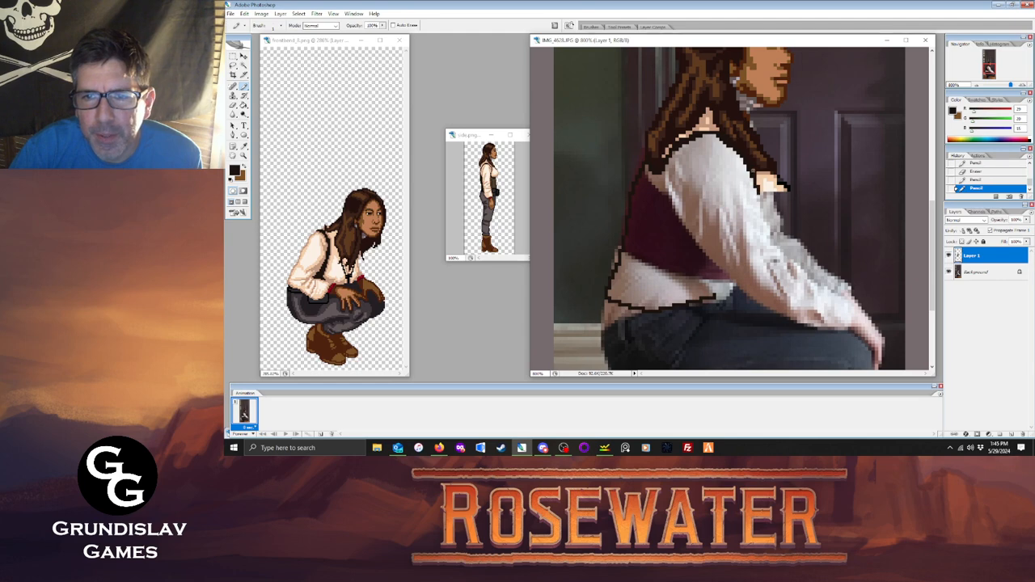
click(754, 171)
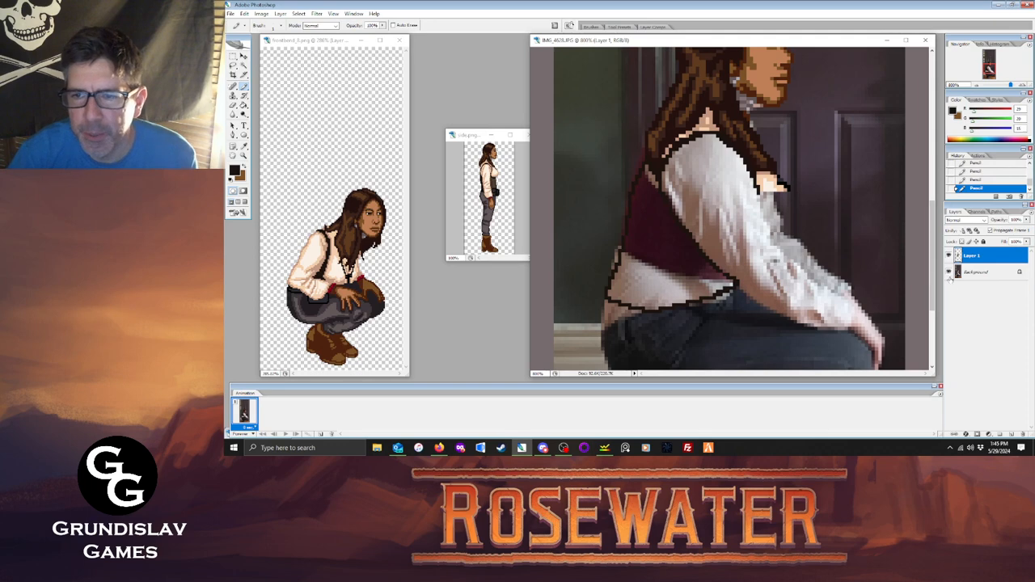
Hide the photo layer, draw a dividing line down the vest to its hem and fill the front section near-black.
click(949, 273)
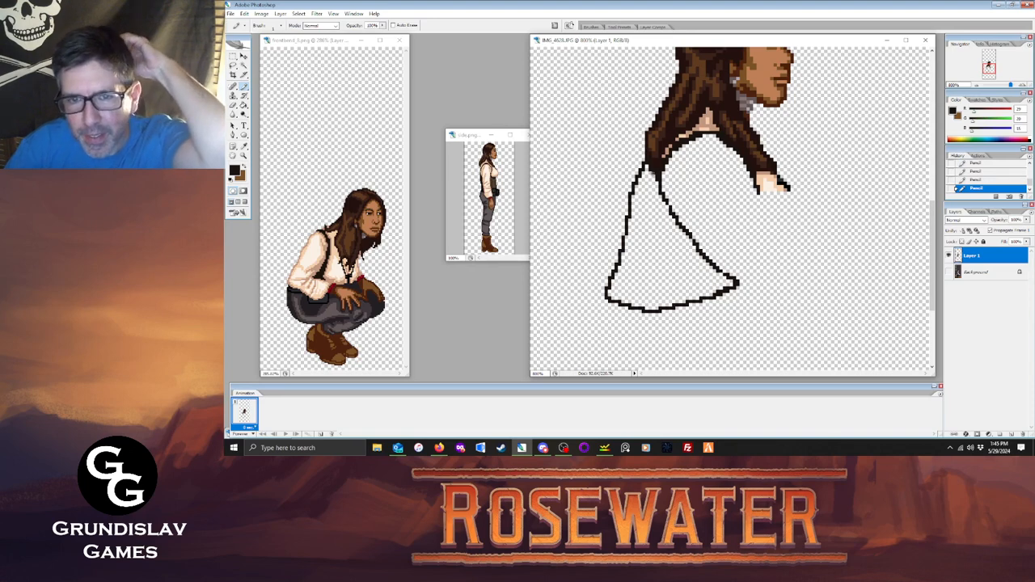
drag(652, 172, 684, 288)
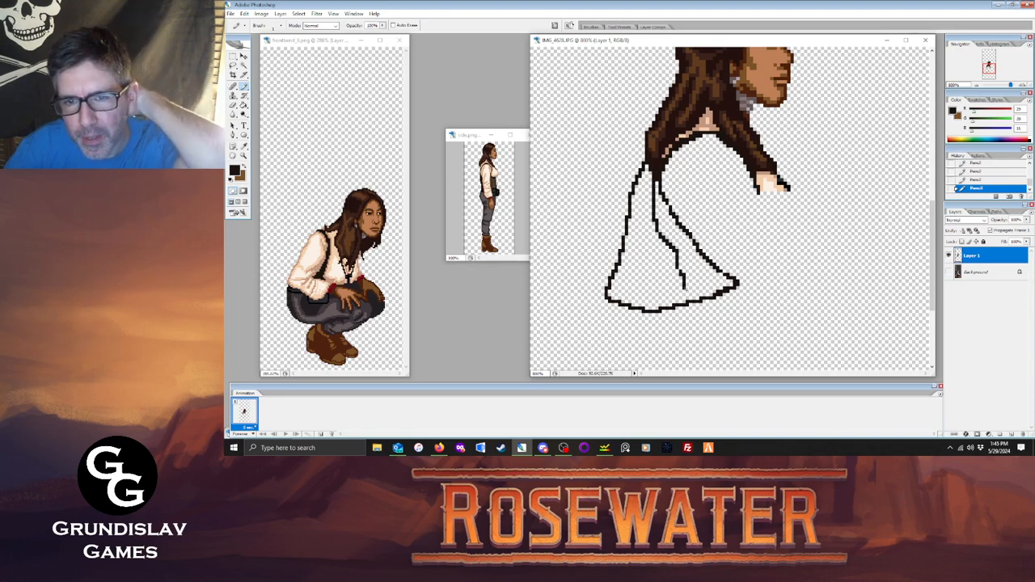
key(g)
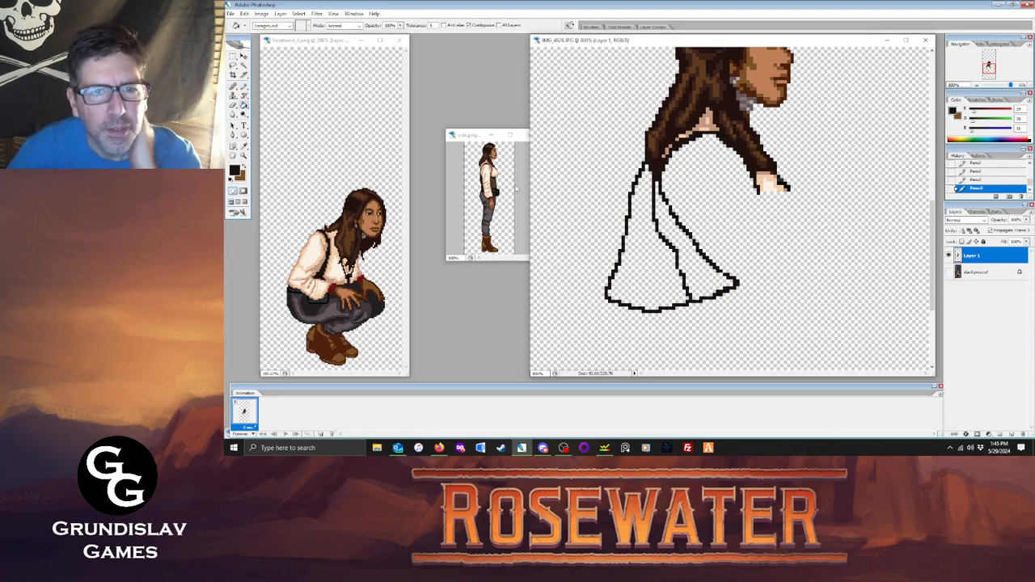
click(670, 245)
Sample the vest's brown from side.png, fill the back section of the vest with it and show the photo layer again.
click(245, 146)
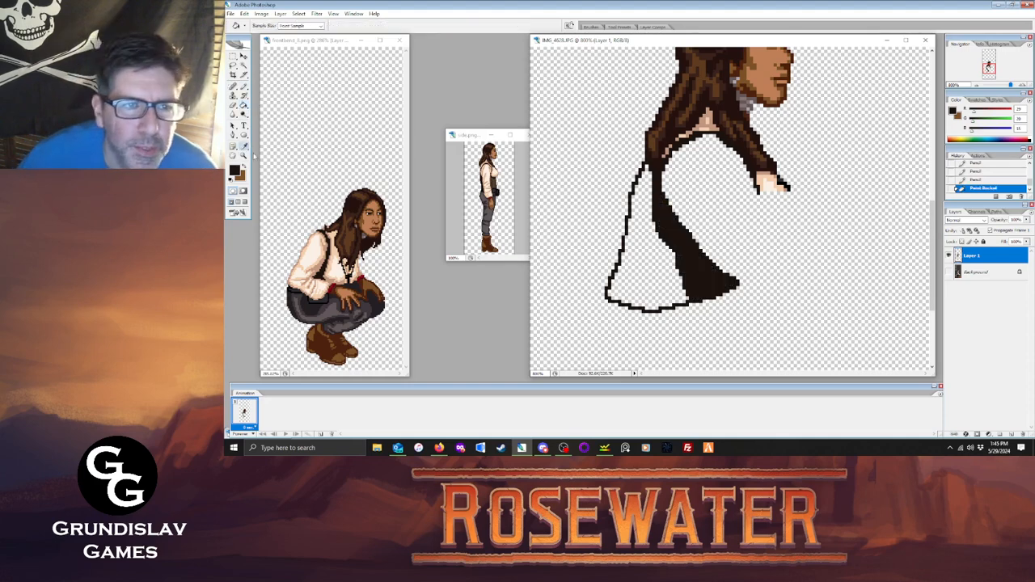
click(494, 185)
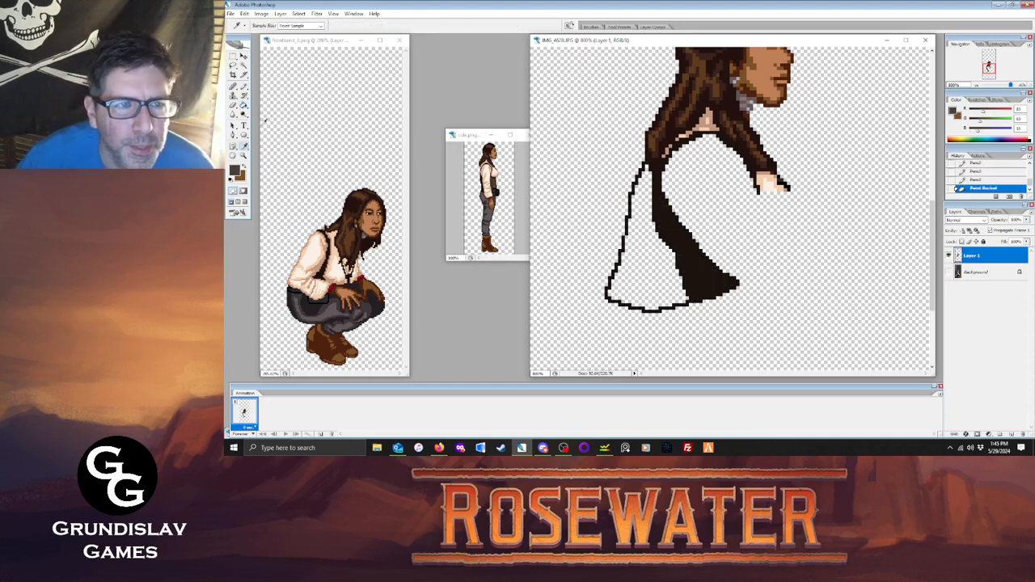
key(g)
click(659, 279)
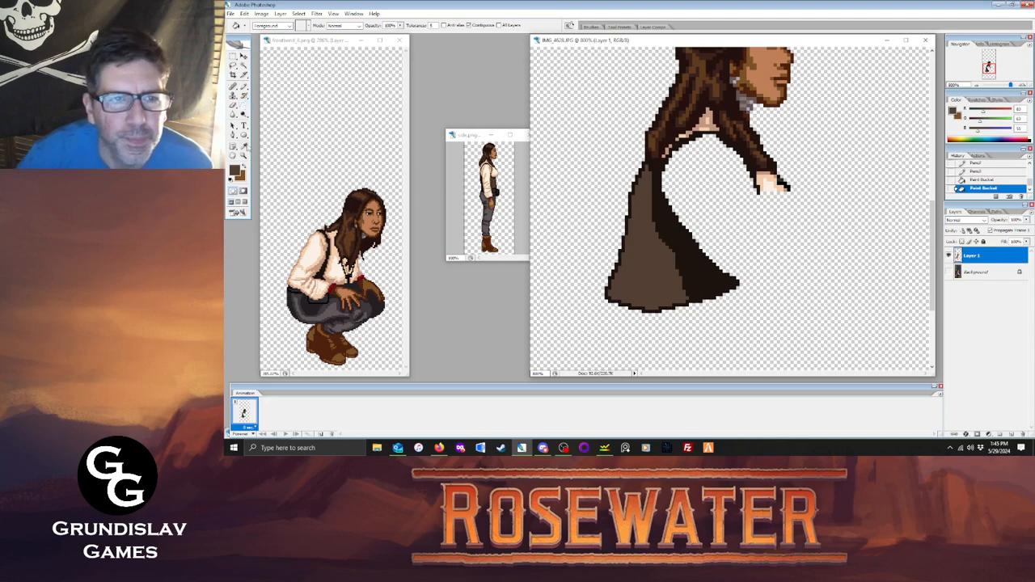
click(244, 146)
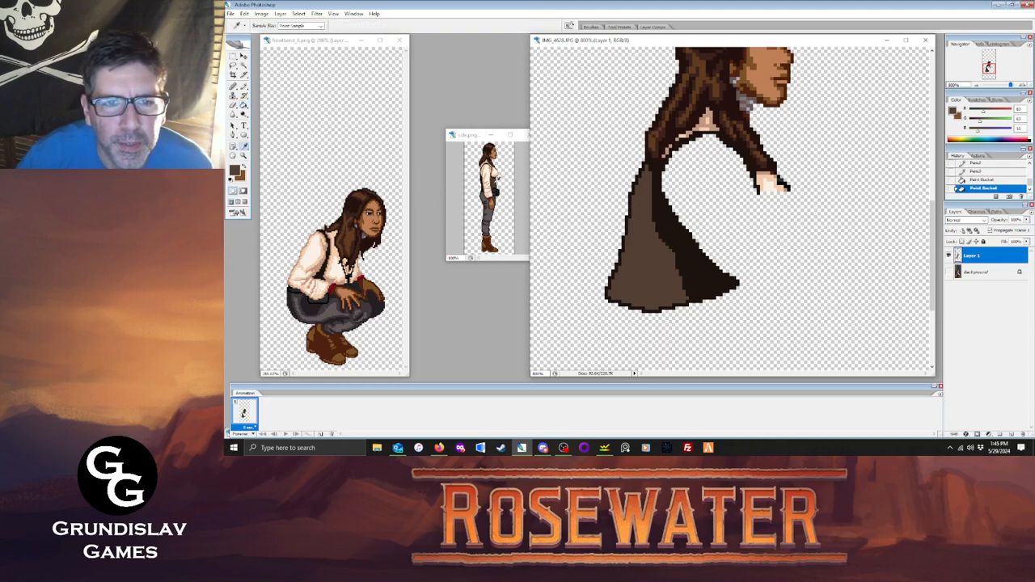
click(950, 272)
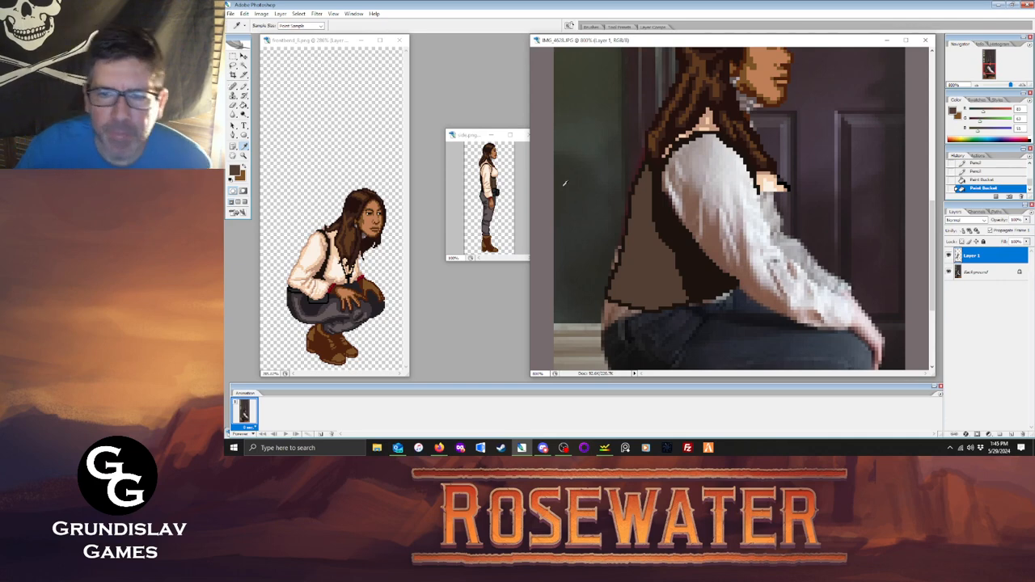
Copy the black belt pouch from side.png and paste it into the side-view document as a layer above the background.
key(z)
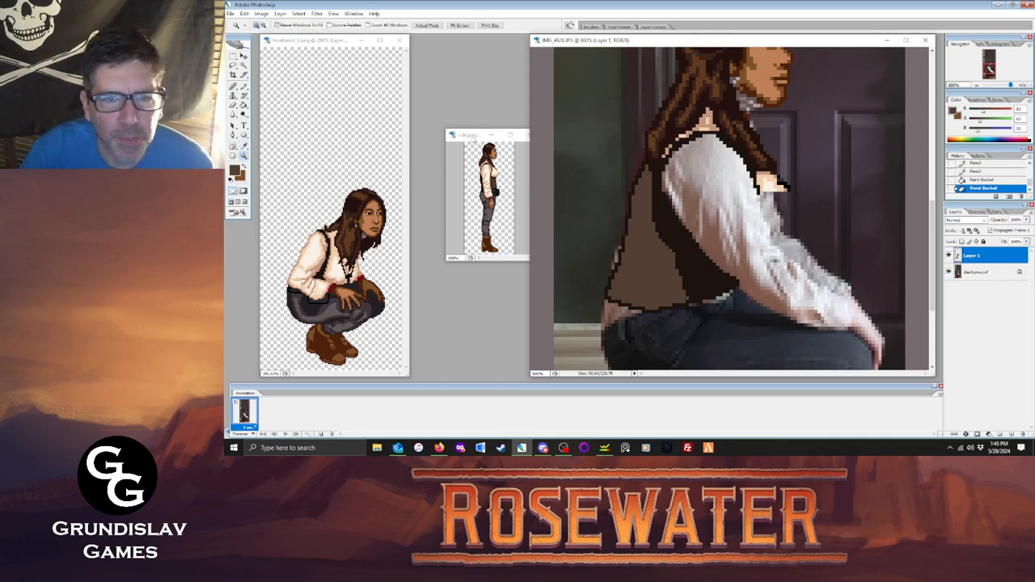
drag(485, 181, 511, 207)
key(m)
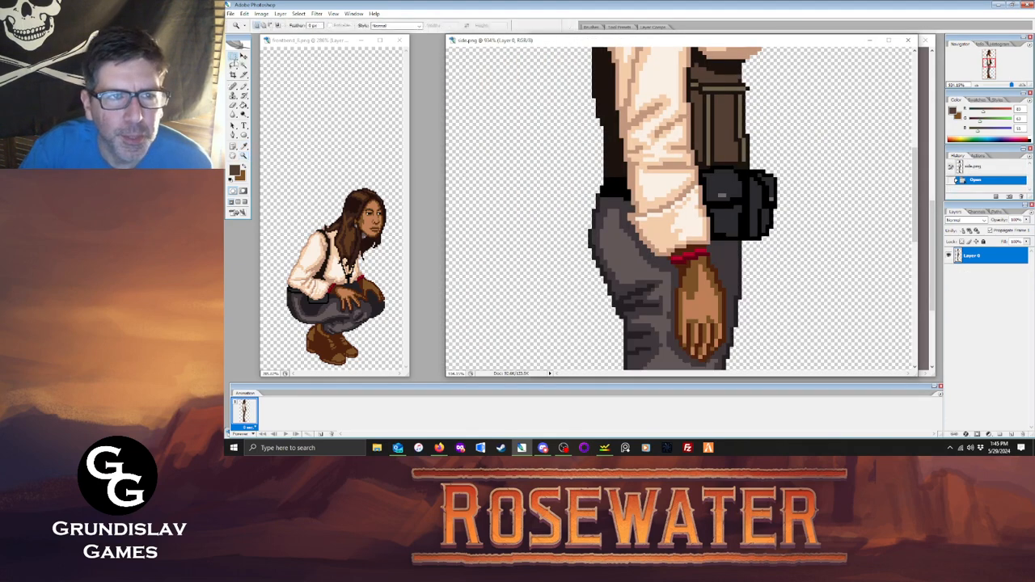
mouse_move(713, 166)
mouse_down()
mouse_move(756, 222)
mouse_move(753, 241)
mouse_up()
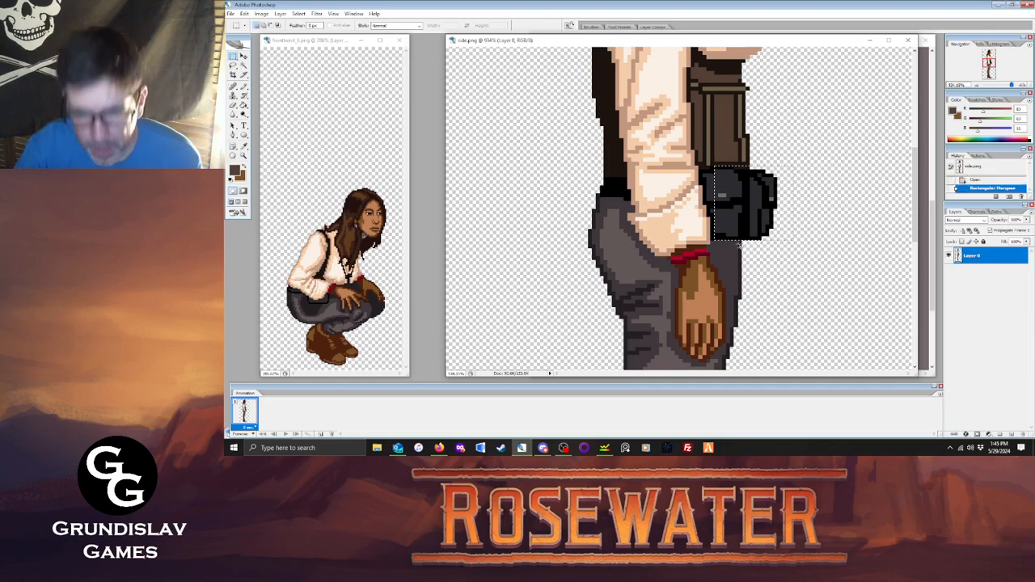
drag(774, 37, 648, 36)
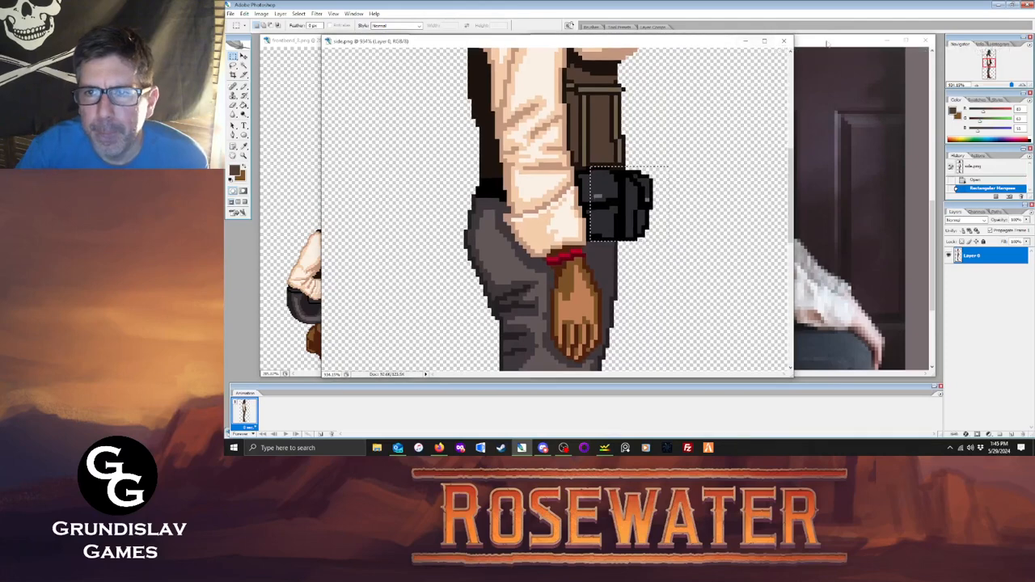
click(853, 37)
click(977, 273)
key(ctrl+v)
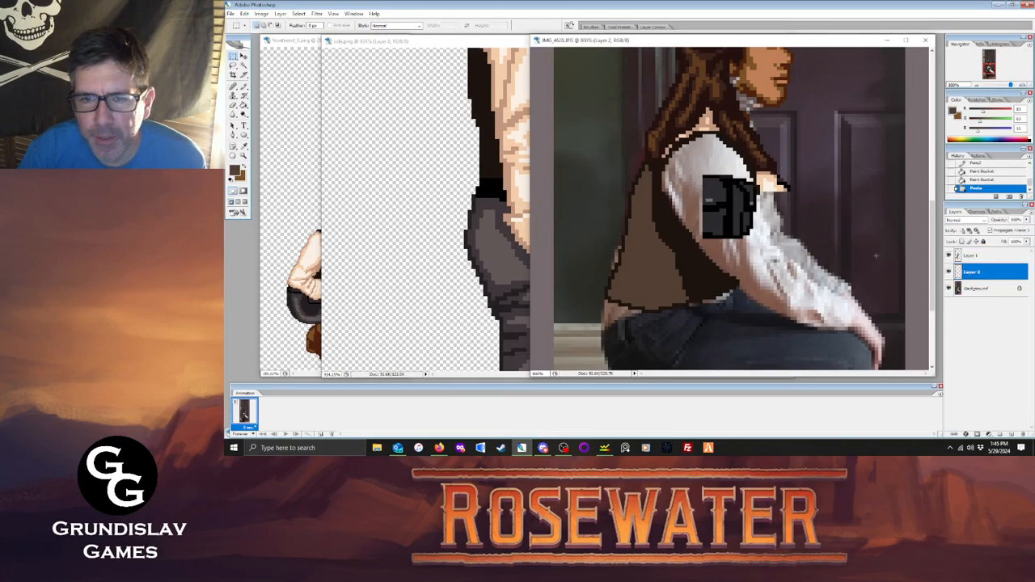
Reorder the pasted pouch layer above the character layer and move the pouch down to the waist at the vest's front hem.
key(v)
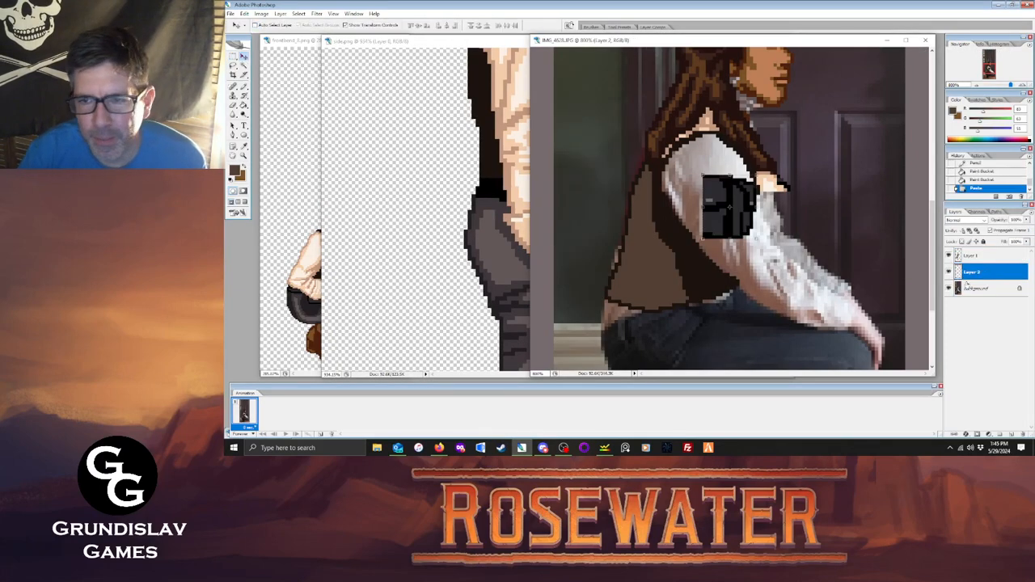
click(988, 257)
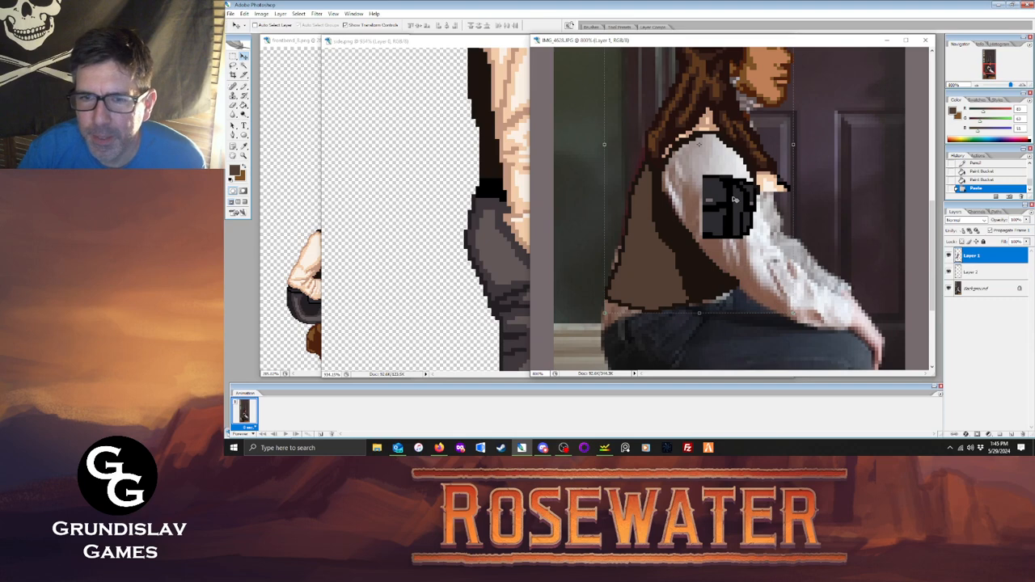
click(966, 275)
drag(976, 278, 983, 251)
mouse_move(744, 203)
mouse_down()
mouse_move(788, 262)
mouse_move(764, 288)
mouse_move(753, 268)
mouse_move(774, 256)
mouse_move(773, 295)
mouse_move(724, 308)
mouse_move(758, 327)
mouse_move(732, 330)
mouse_up()
Erase the surplus pouch pixels over the sleeve and thigh down to a belt-height strip, and merge the layer into the character layer.
click(233, 106)
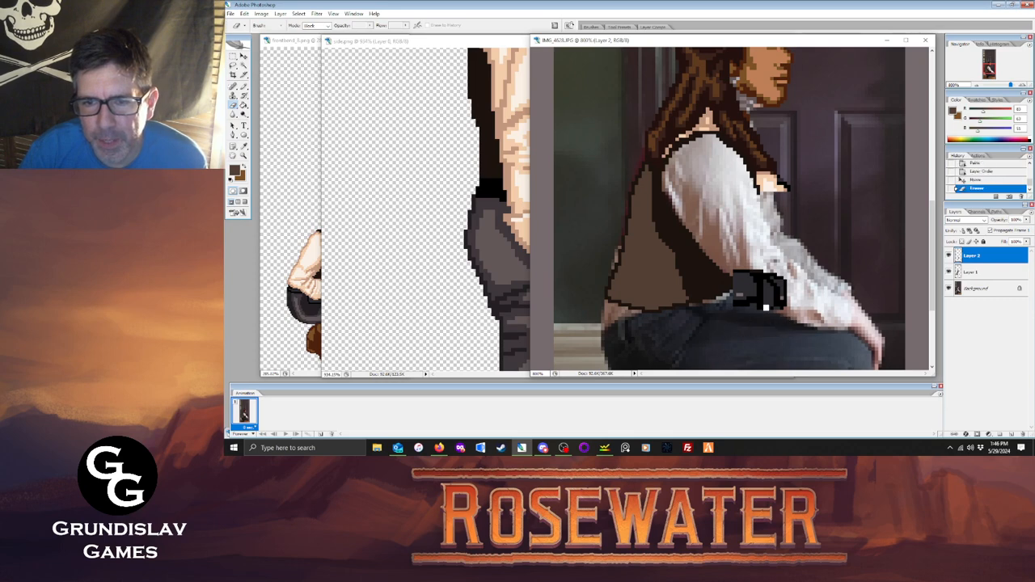
mouse_move(753, 279)
mouse_down()
mouse_move(781, 287)
mouse_move(752, 270)
mouse_move(773, 273)
mouse_move(737, 284)
mouse_move(746, 279)
mouse_up()
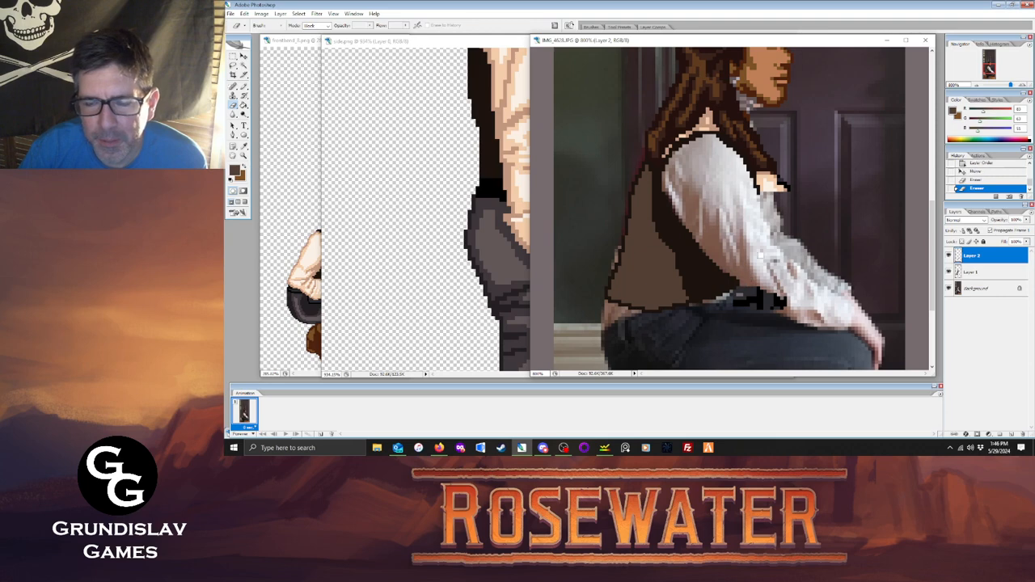
click(987, 273)
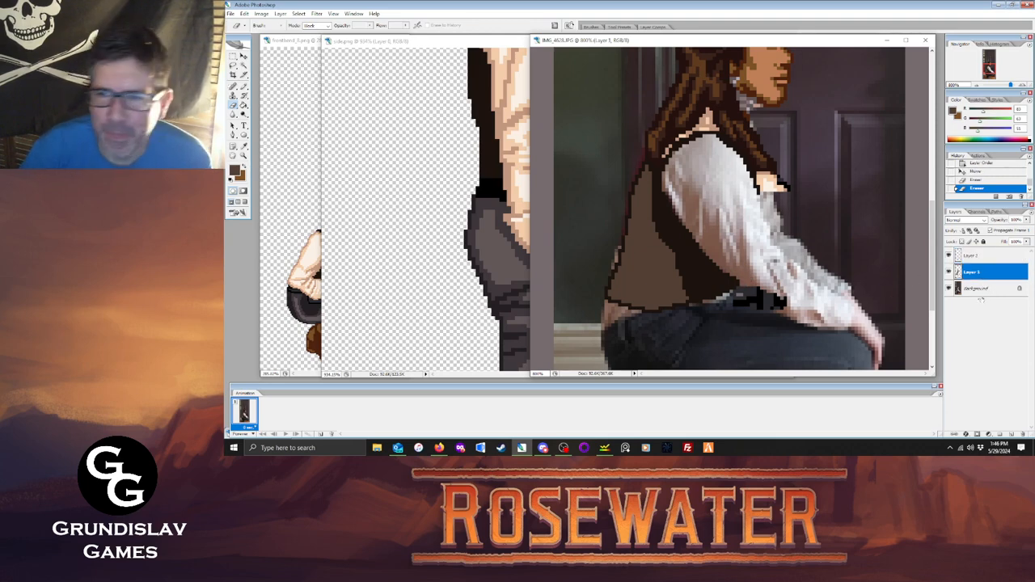
click(982, 256)
key(ctrl+e)
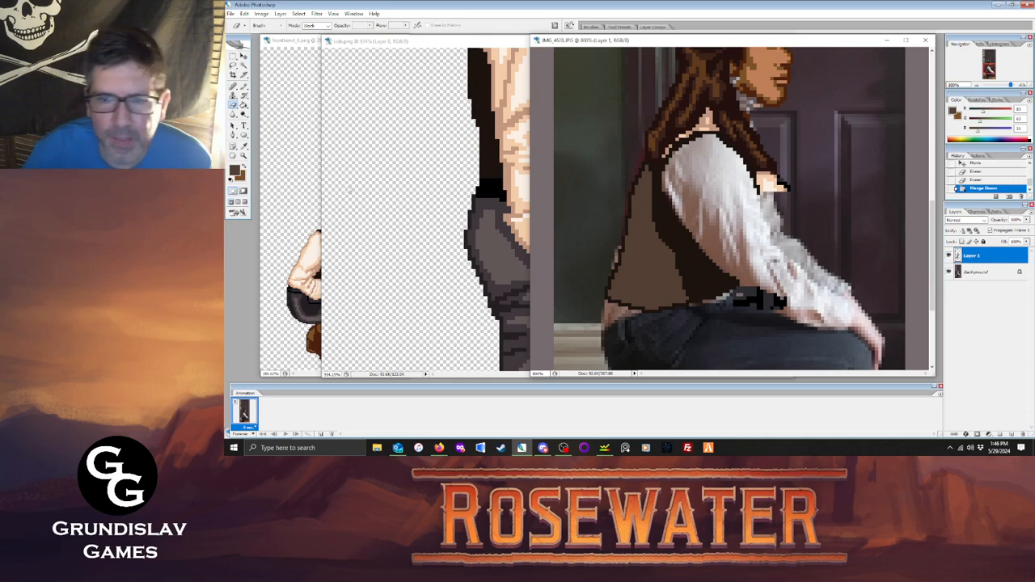
Sample black from the pouch and pencil the belt's outline along the vest hem from the lower back to the pouch.
key(i)
click(751, 297)
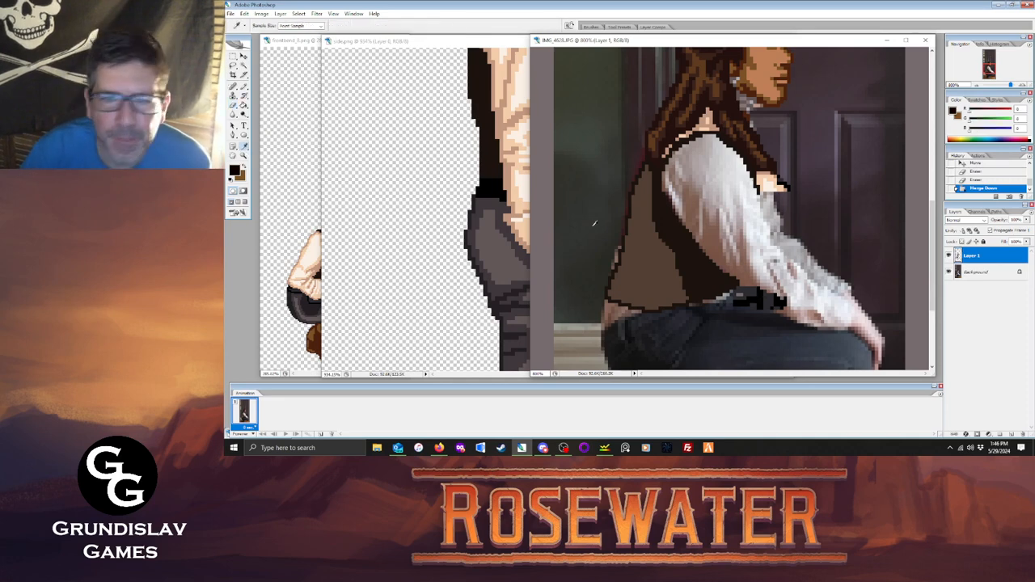
key(b)
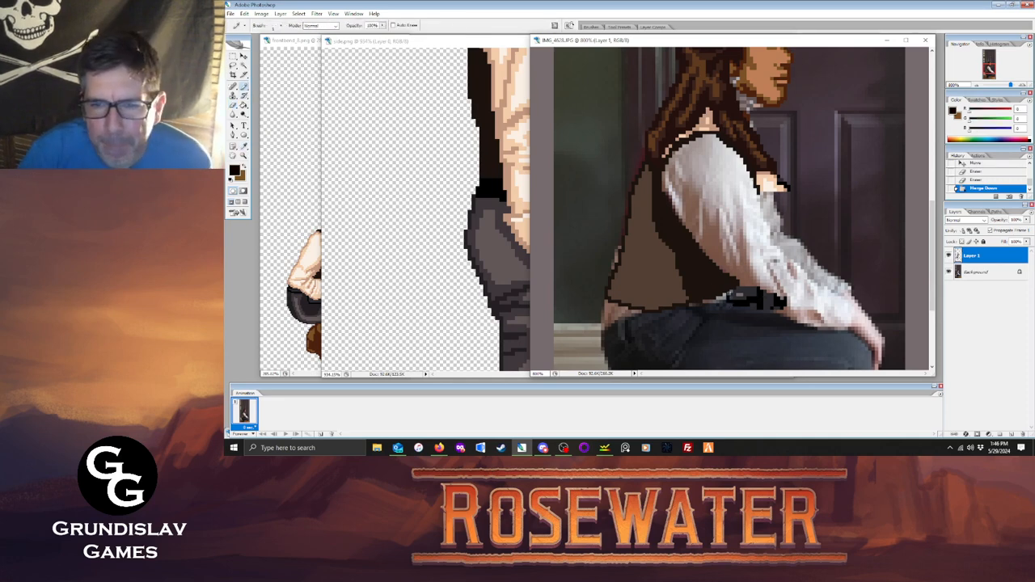
click(731, 295)
click(732, 303)
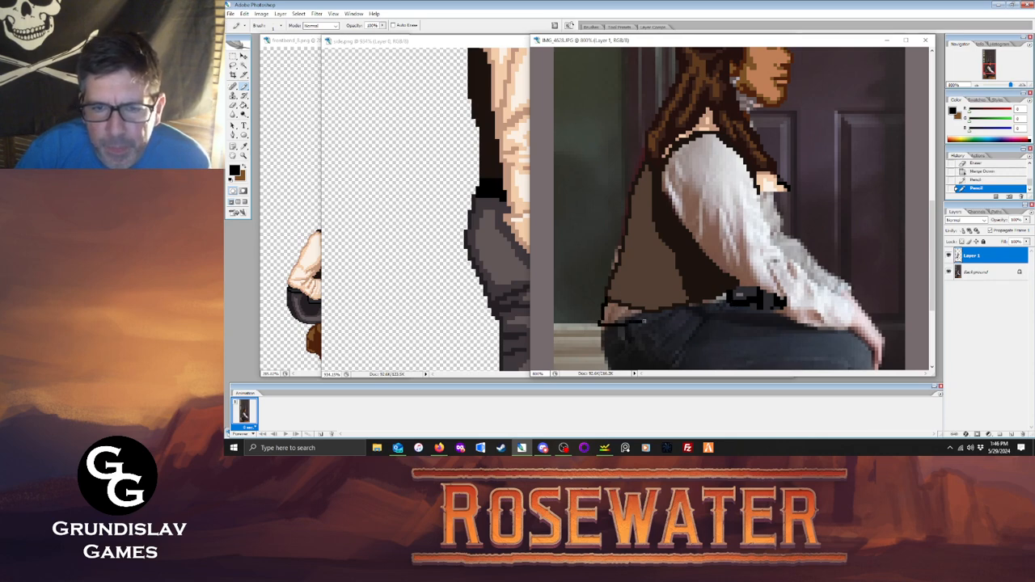
drag(679, 317, 754, 303)
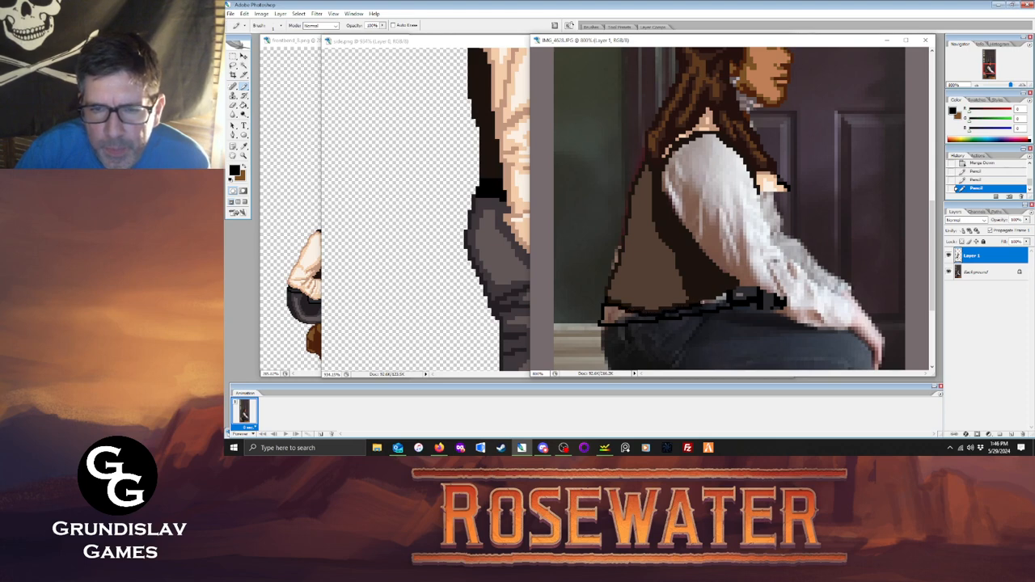
click(728, 300)
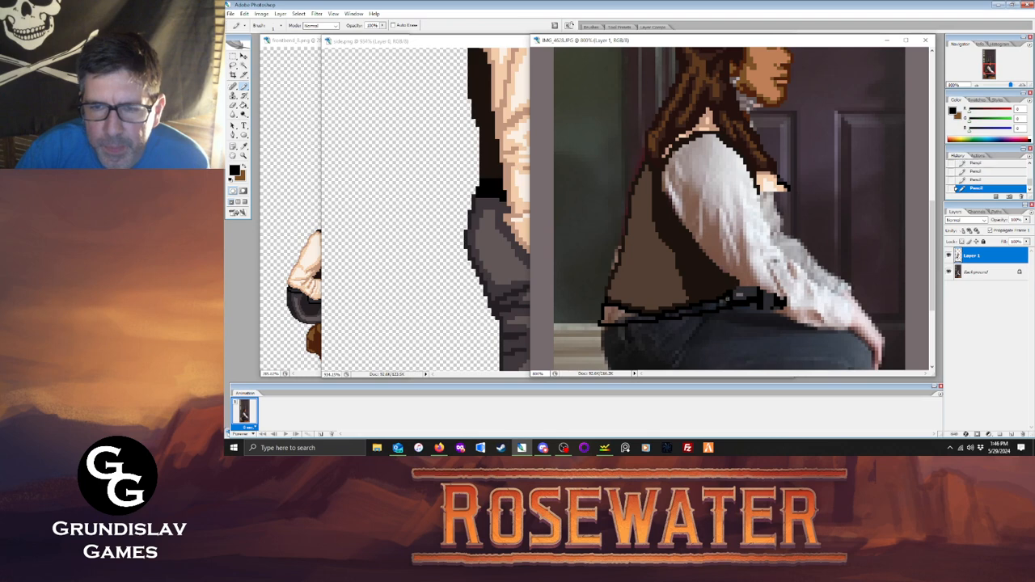
Sample the dark grey of the trousers in side.png and fill the outlined belt sections with it.
click(244, 146)
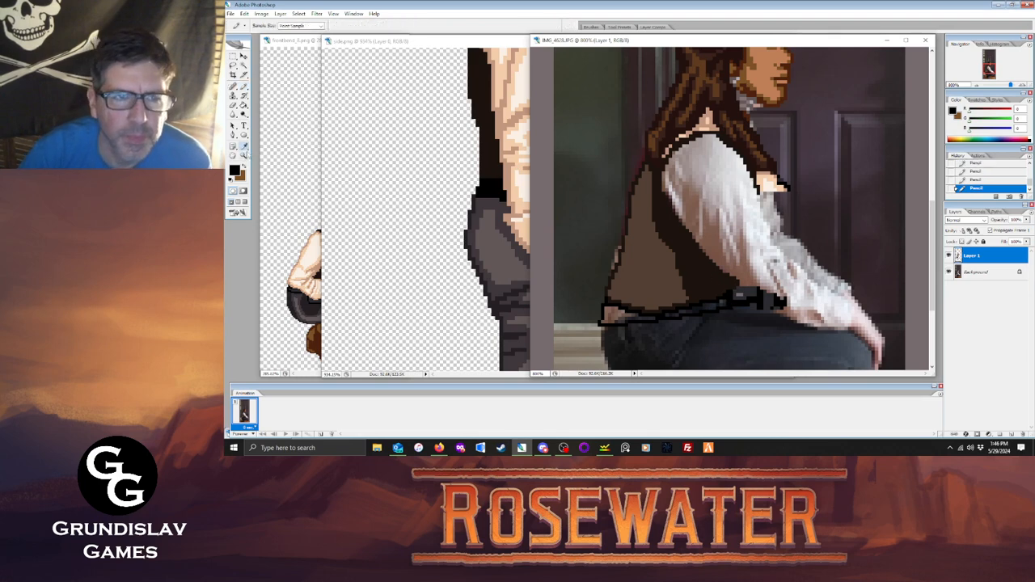
click(500, 287)
key(g)
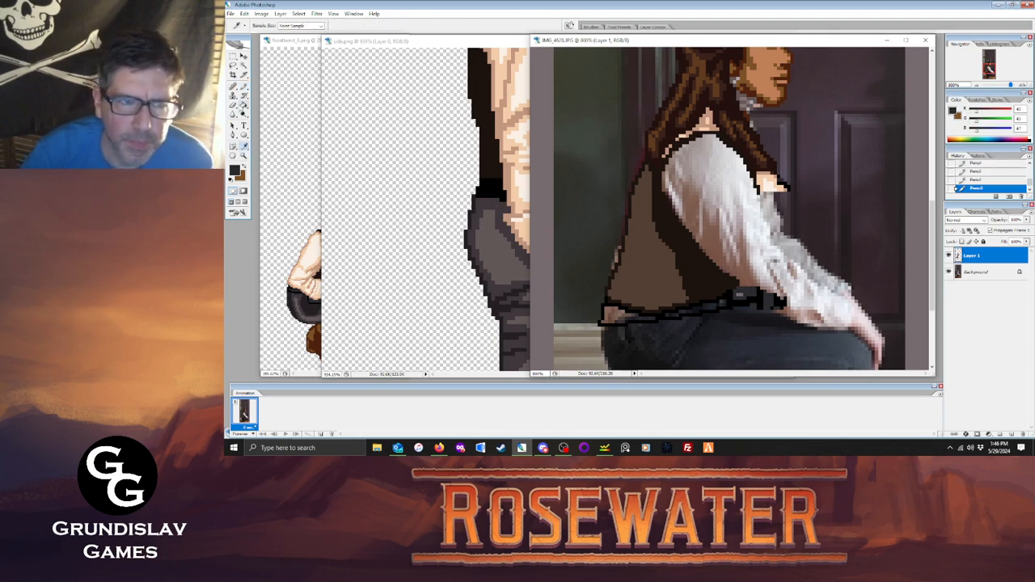
click(613, 312)
click(676, 312)
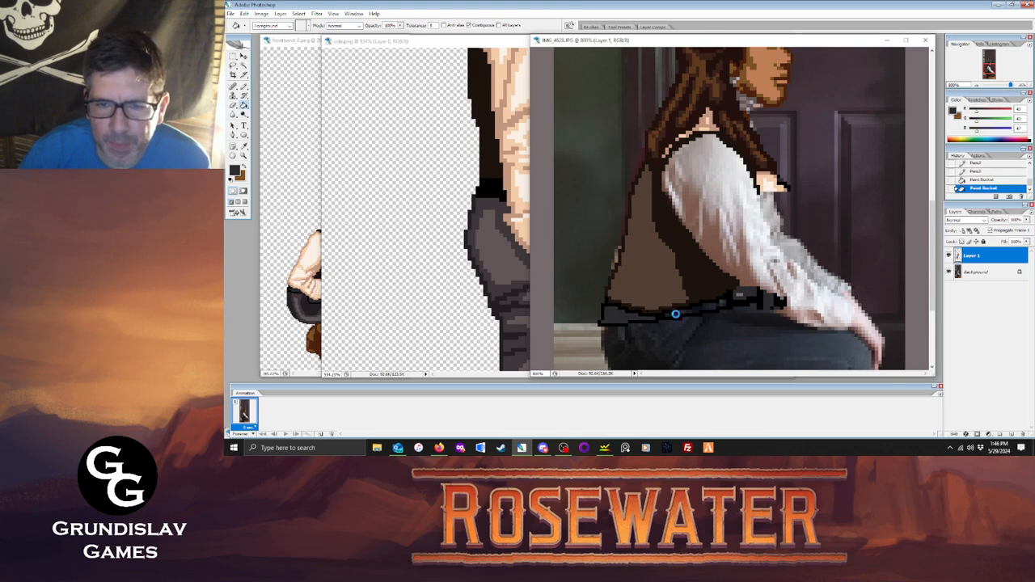
click(697, 305)
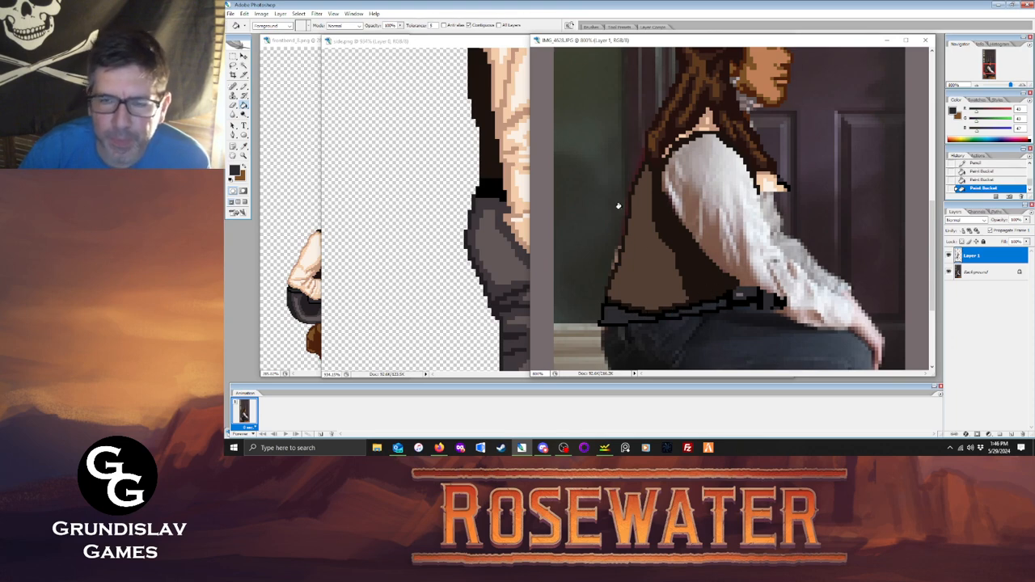
Sample the sleeve's shadow tone from side.png and outline the near sleeve's cuff, underside and back edge up to the shoulder, hiding the photo layer to check.
click(244, 146)
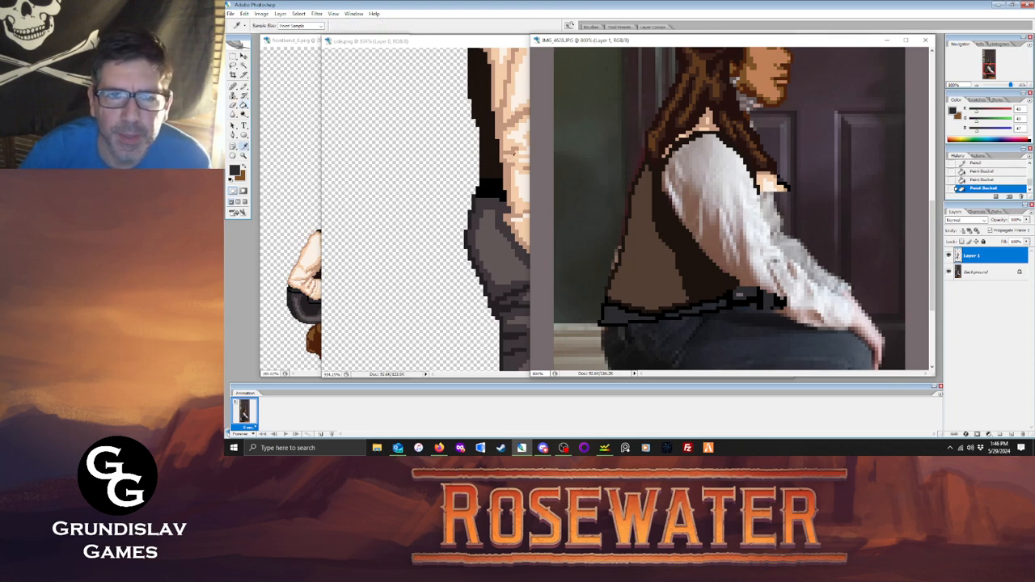
click(513, 152)
key(b)
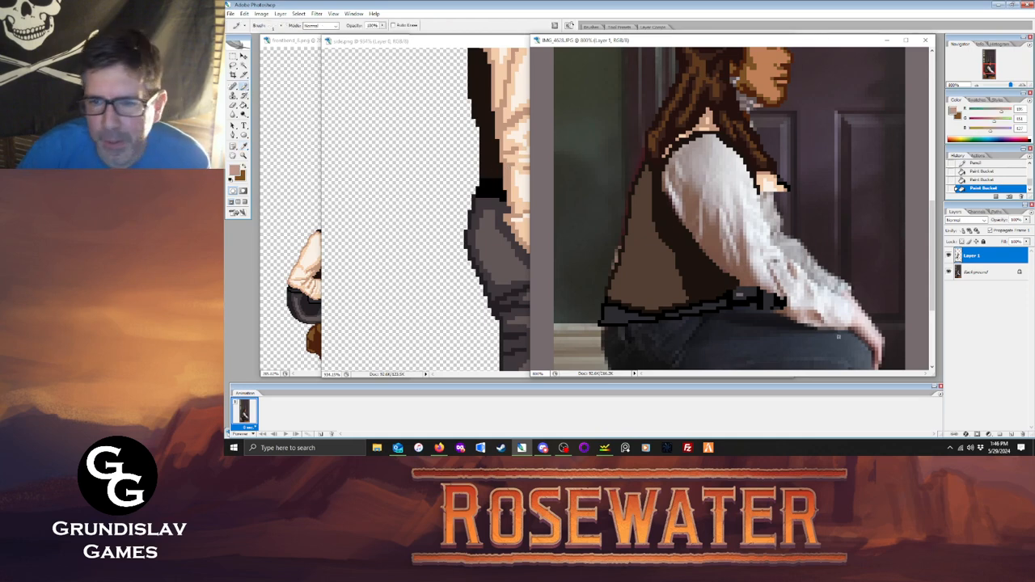
mouse_move(851, 328)
mouse_down()
mouse_move(838, 288)
mouse_move(818, 285)
mouse_move(806, 325)
mouse_move(851, 328)
mouse_move(788, 316)
mouse_move(750, 286)
mouse_move(769, 306)
mouse_up()
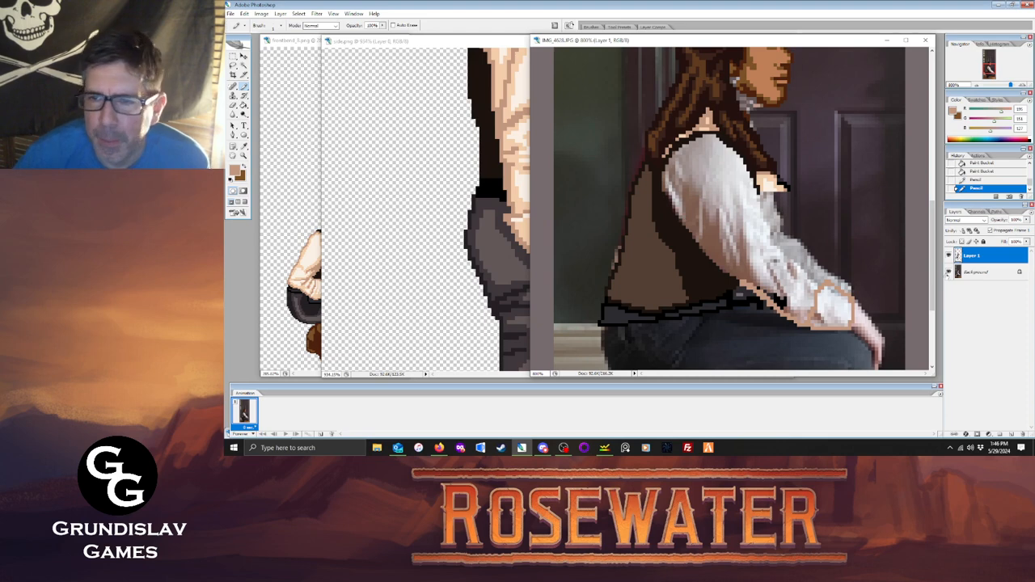
click(948, 273)
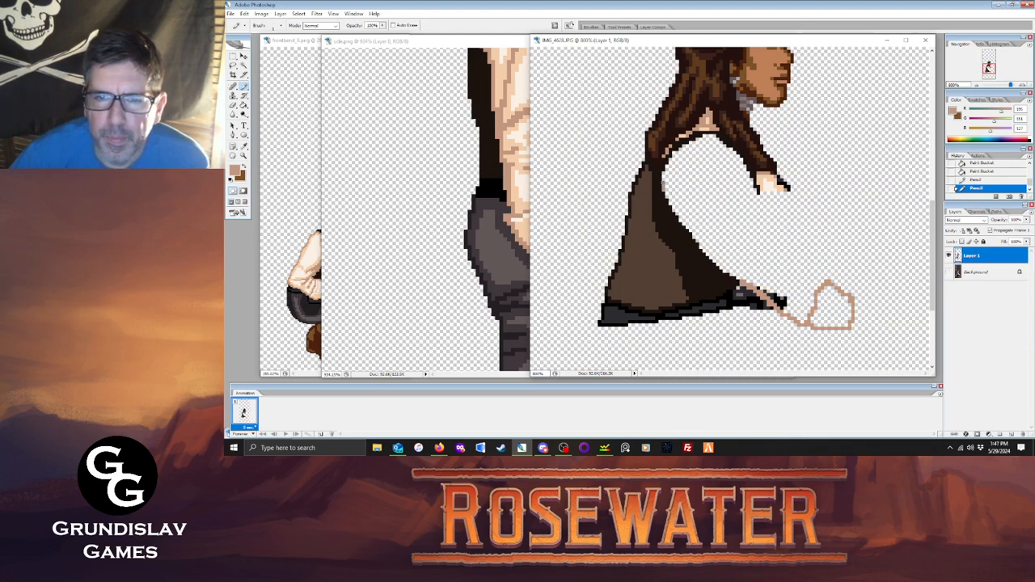
mouse_move(663, 176)
mouse_down()
mouse_move(663, 189)
mouse_move(674, 152)
mouse_up()
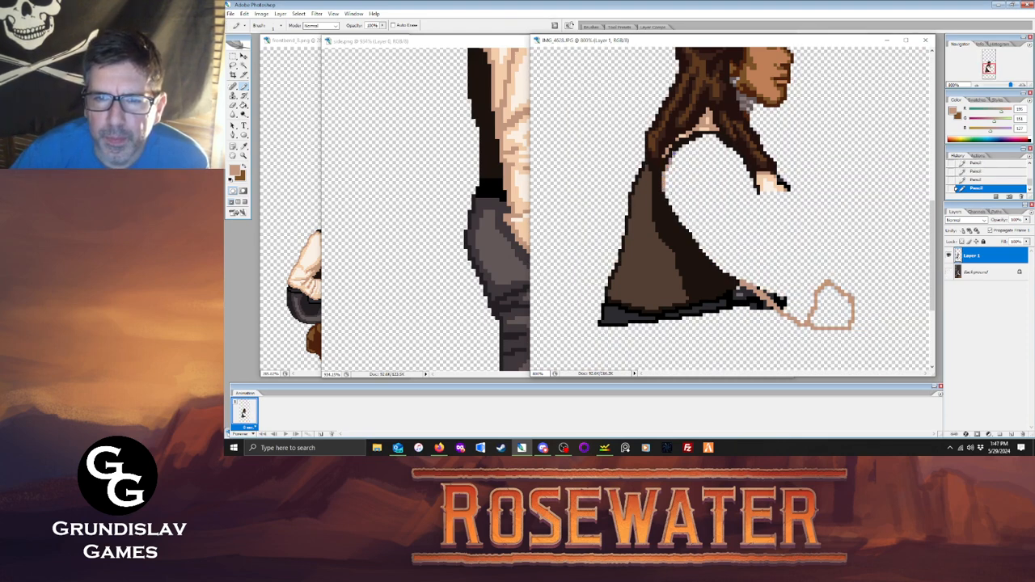
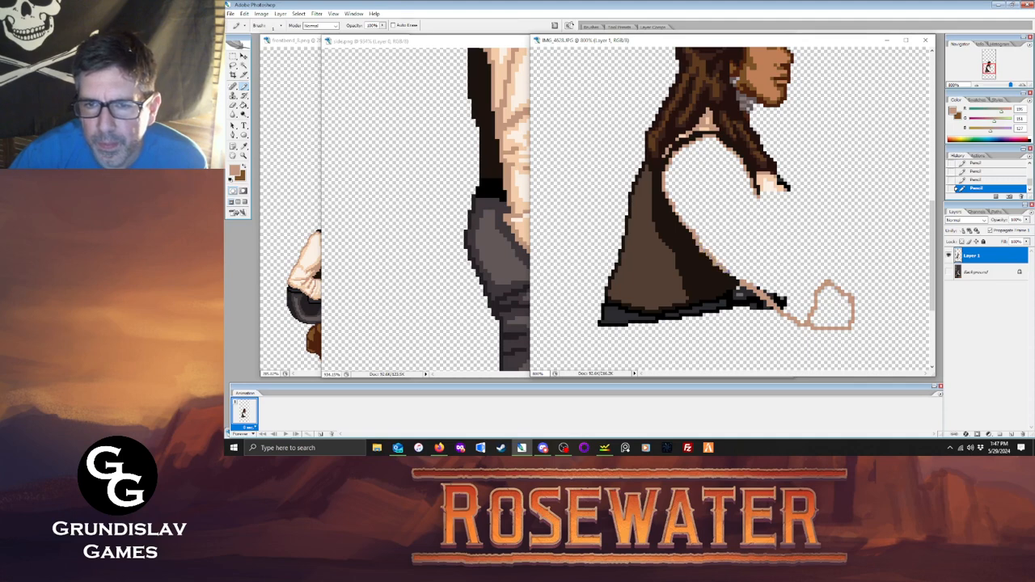
Show the photo layer and outline the near sleeve's upper edge, the far sleeve and the chest in the shadow tone.
click(948, 273)
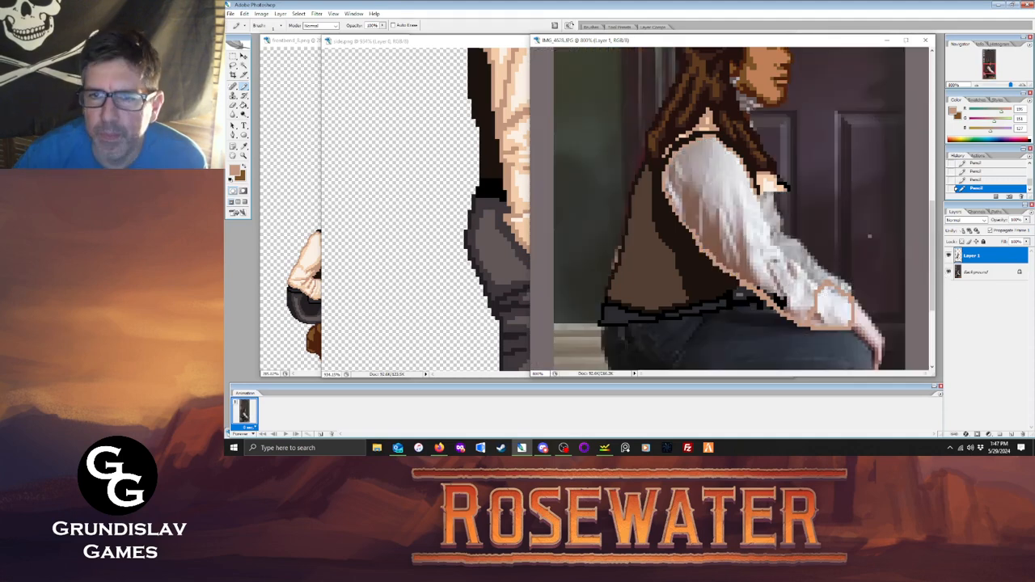
mouse_move(756, 203)
mouse_down()
mouse_move(774, 243)
mouse_move(825, 283)
mouse_up()
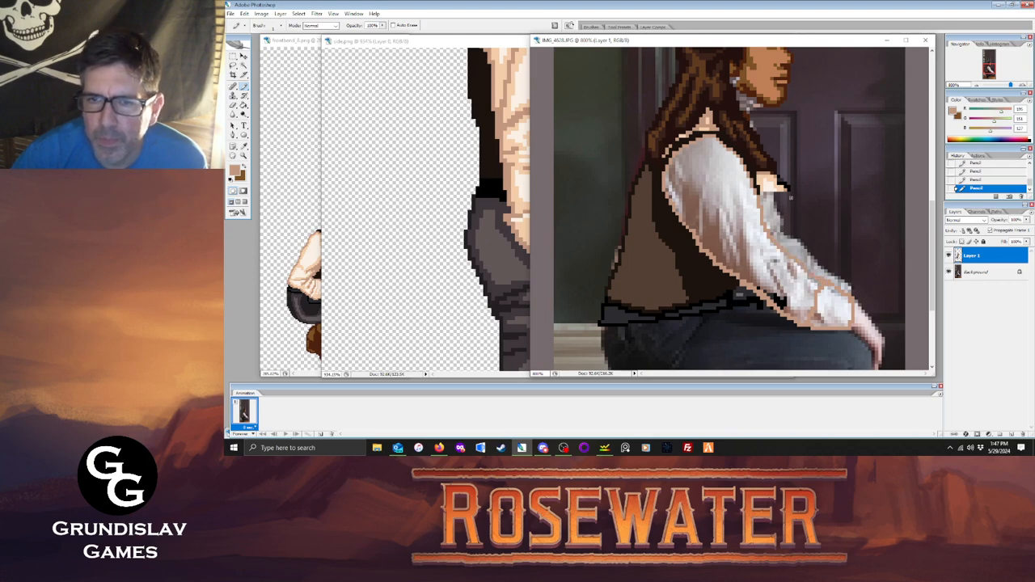
drag(789, 238, 794, 195)
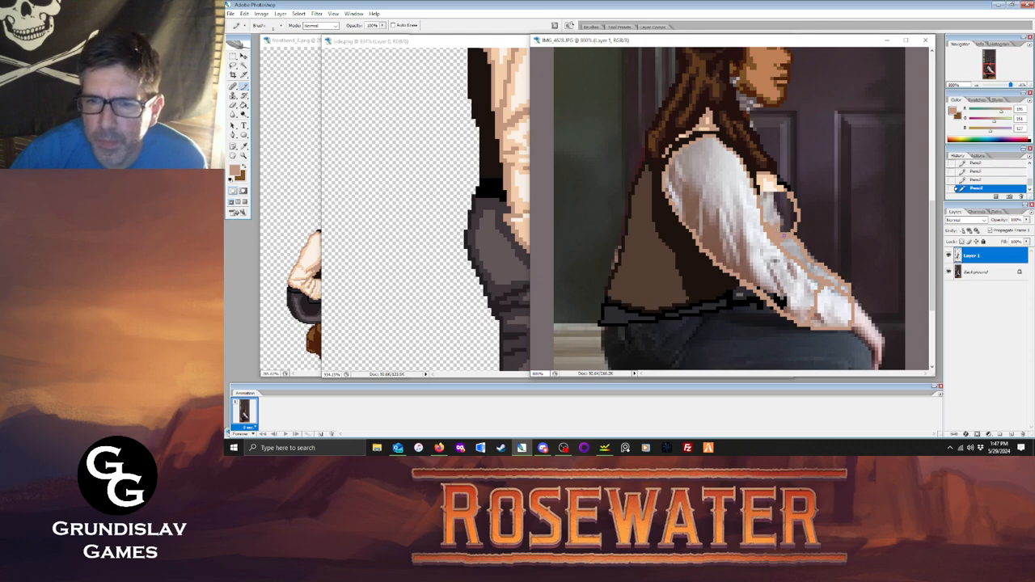
Hide the photo layer and fill the far sleeve with the shadow tone.
click(948, 272)
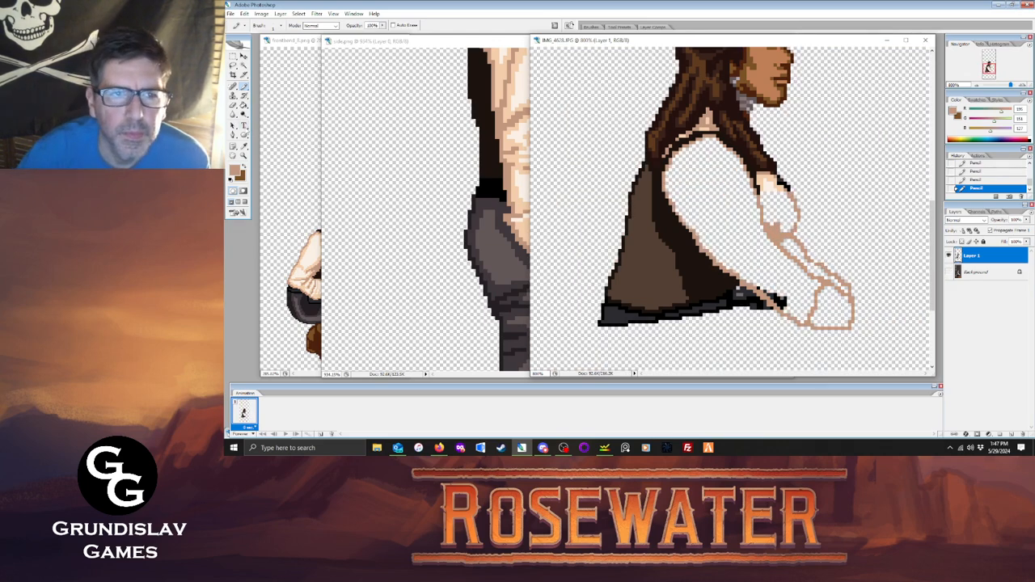
key(g)
click(790, 245)
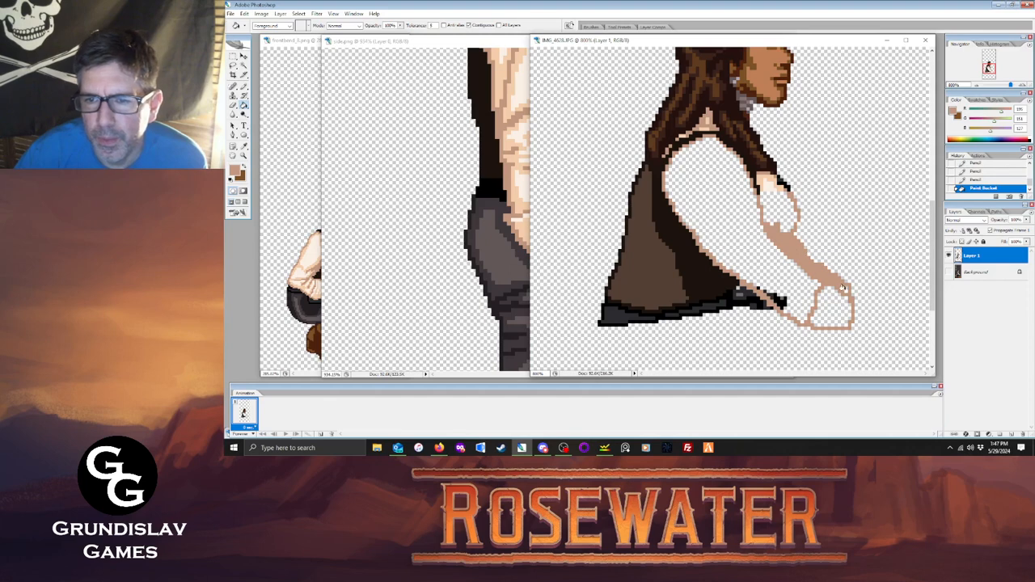
Sample the lighter shirt tone from side.png and fill the chest, the near sleeve and its cuff with it.
key(i)
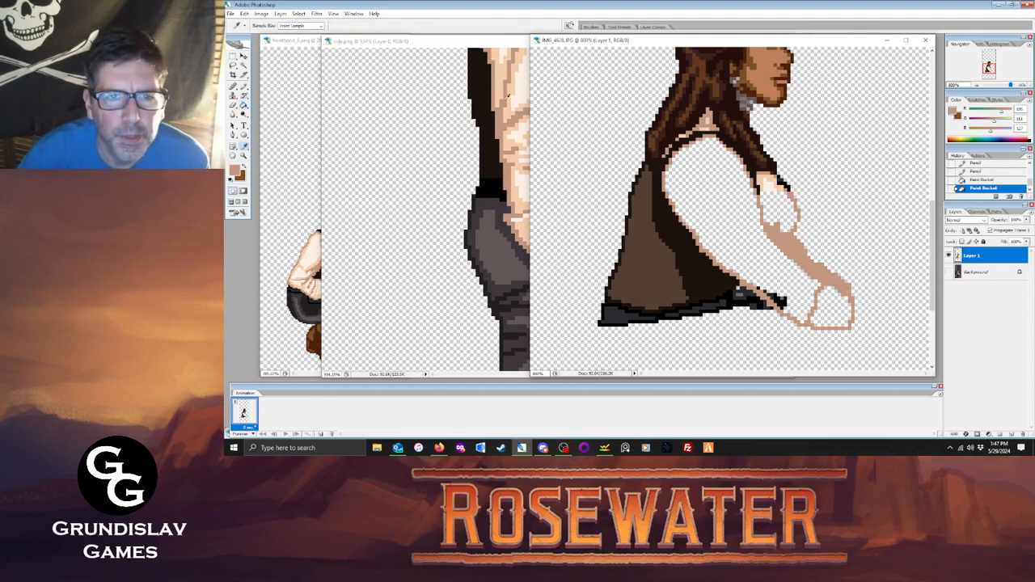
click(508, 95)
key(g)
click(778, 209)
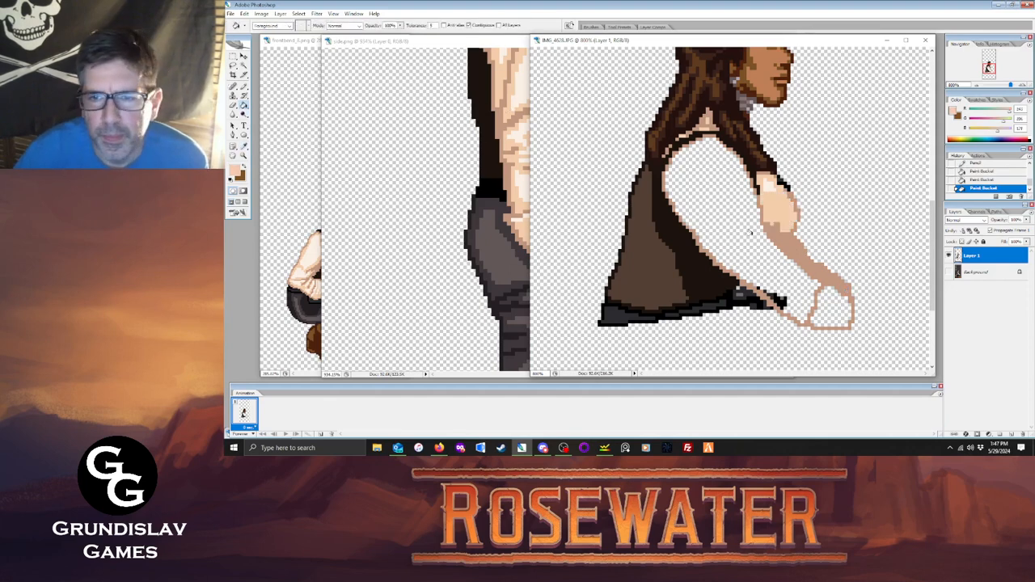
click(740, 240)
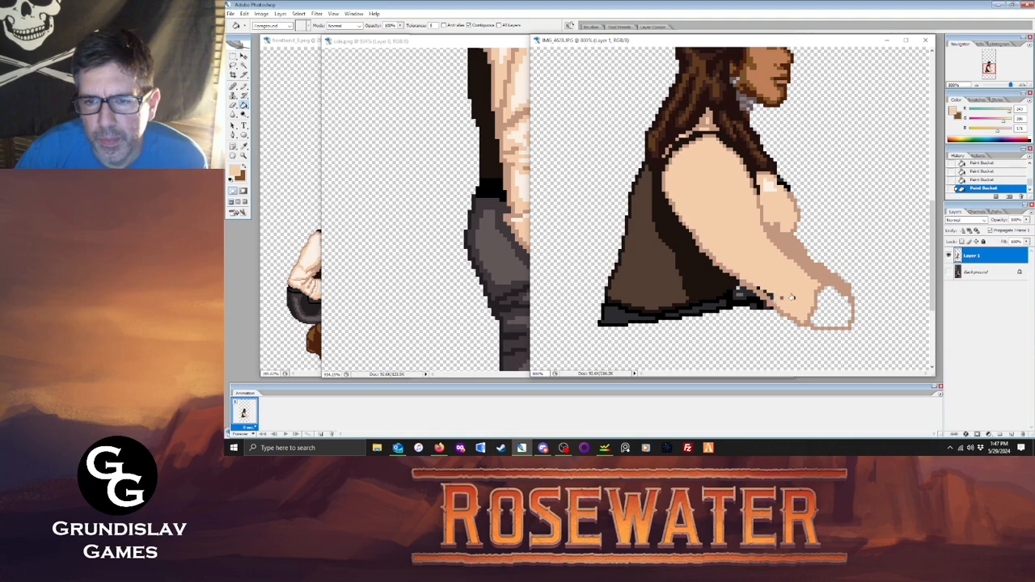
click(822, 305)
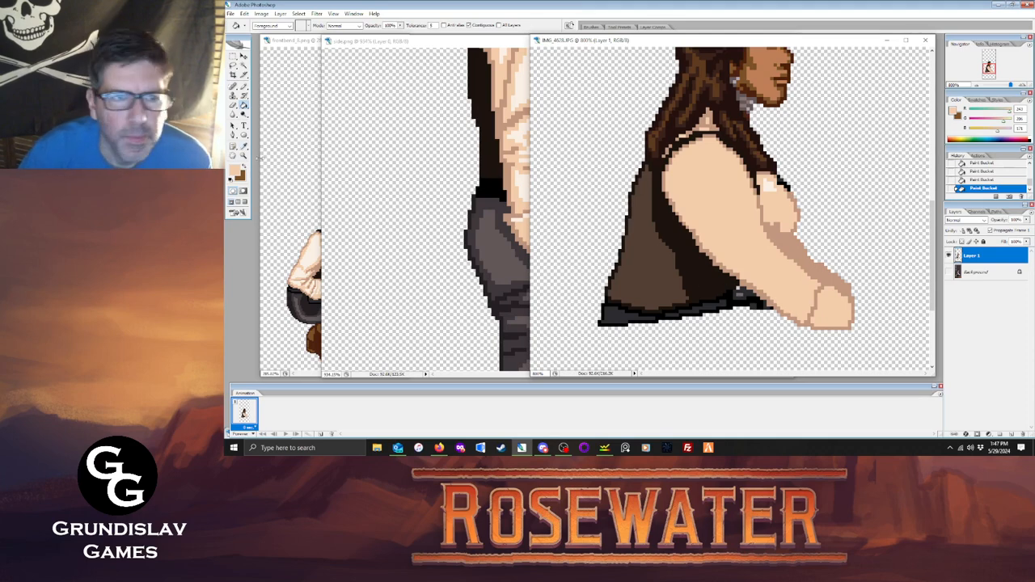
Sample black from the belt and touch up the outline where the vest's hem meets the near sleeve.
key(i)
click(736, 301)
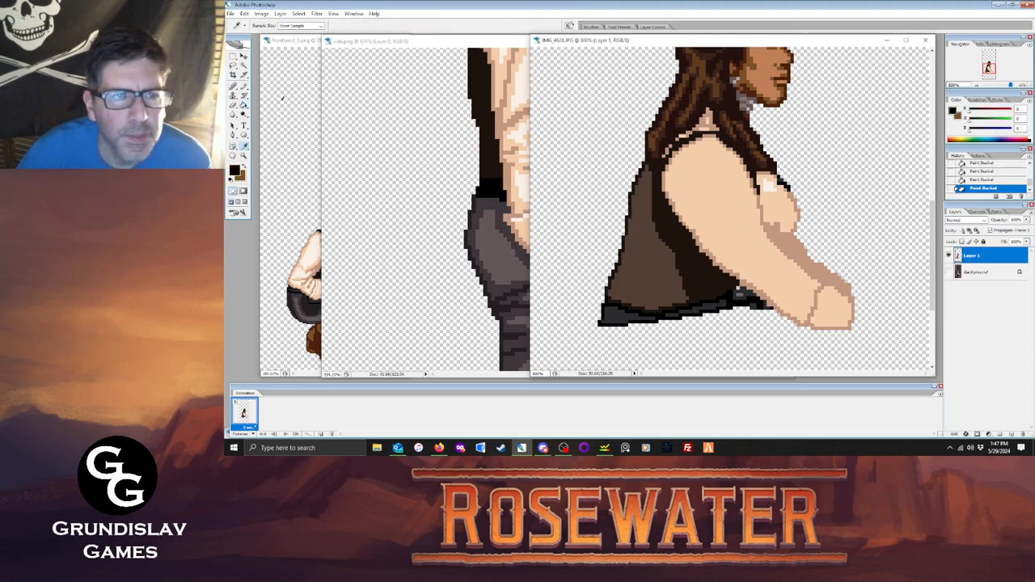
key(b)
click(736, 288)
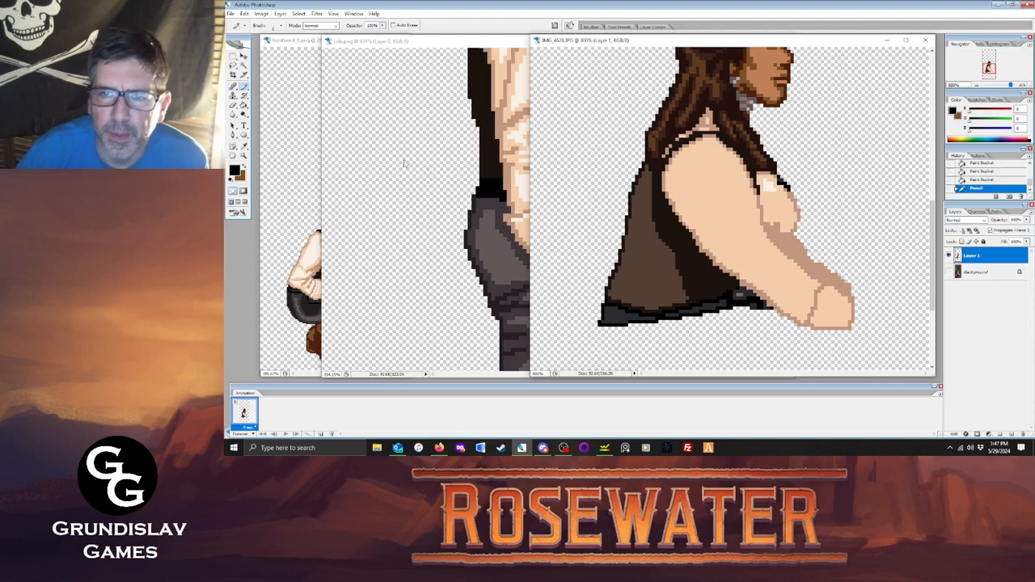
Sample the shirt's shadow tone and, with the photo layer shown, pencil shading along the near sleeve's underside and the chest.
key(i)
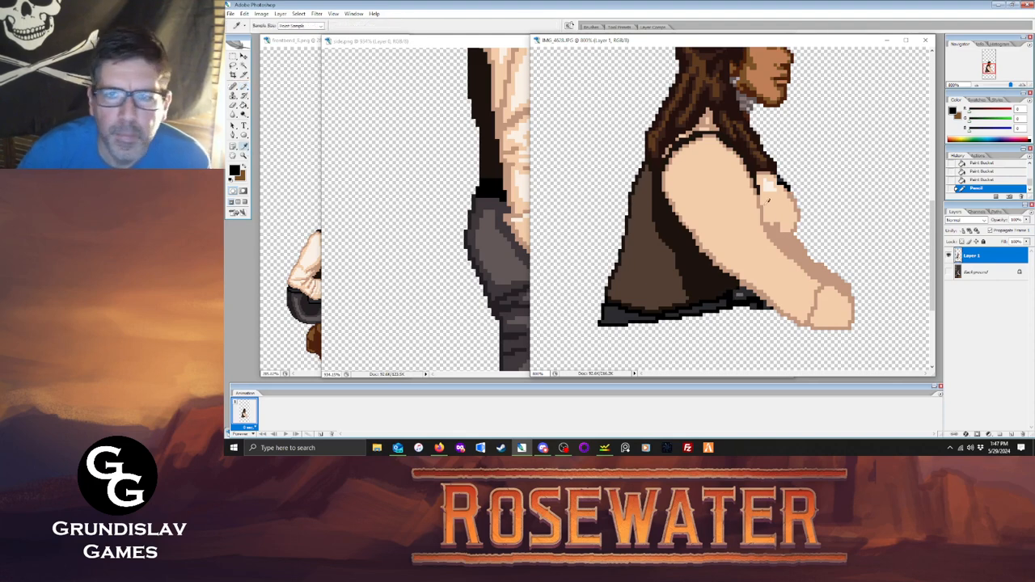
click(781, 247)
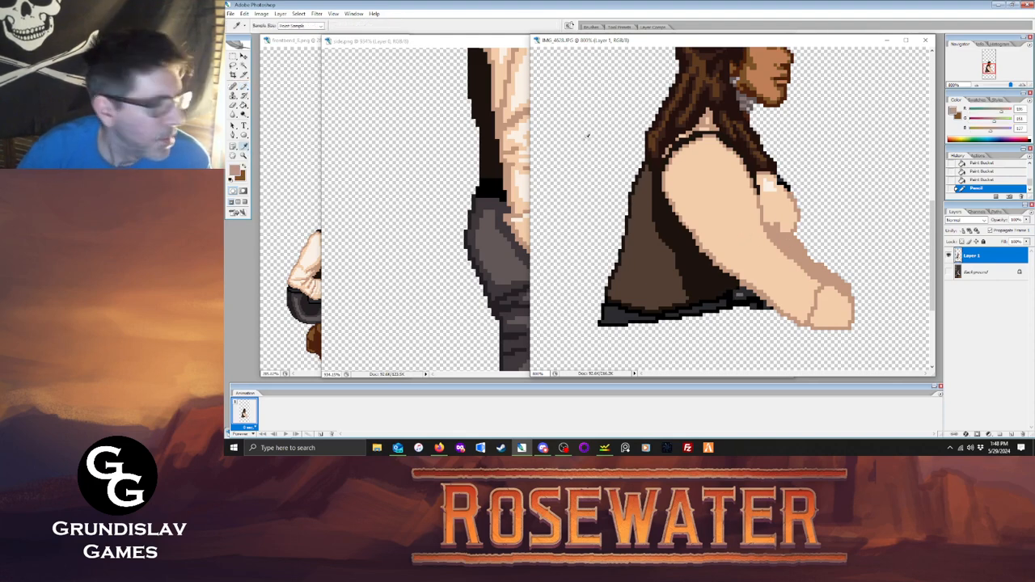
click(244, 86)
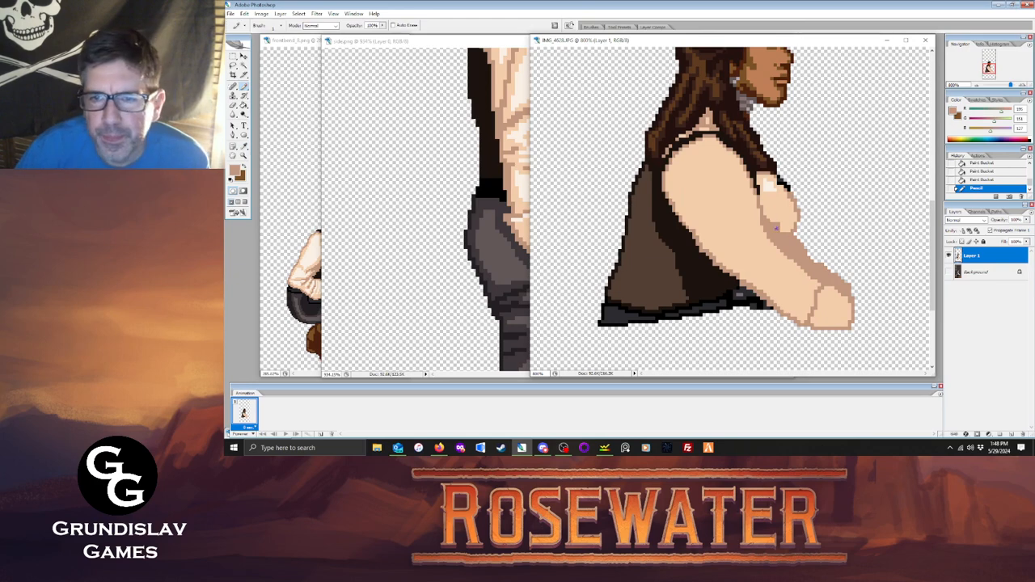
click(950, 256)
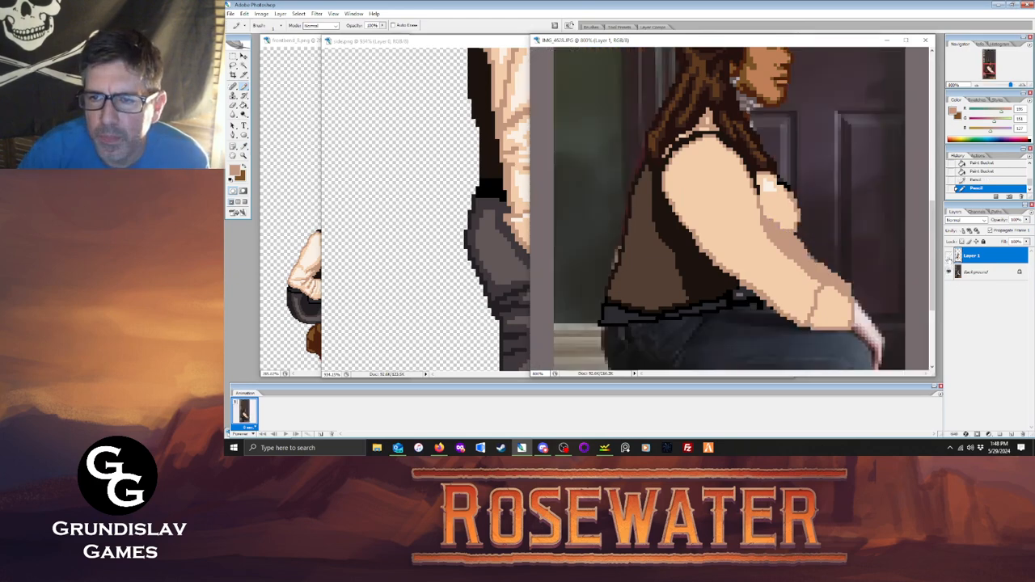
click(949, 255)
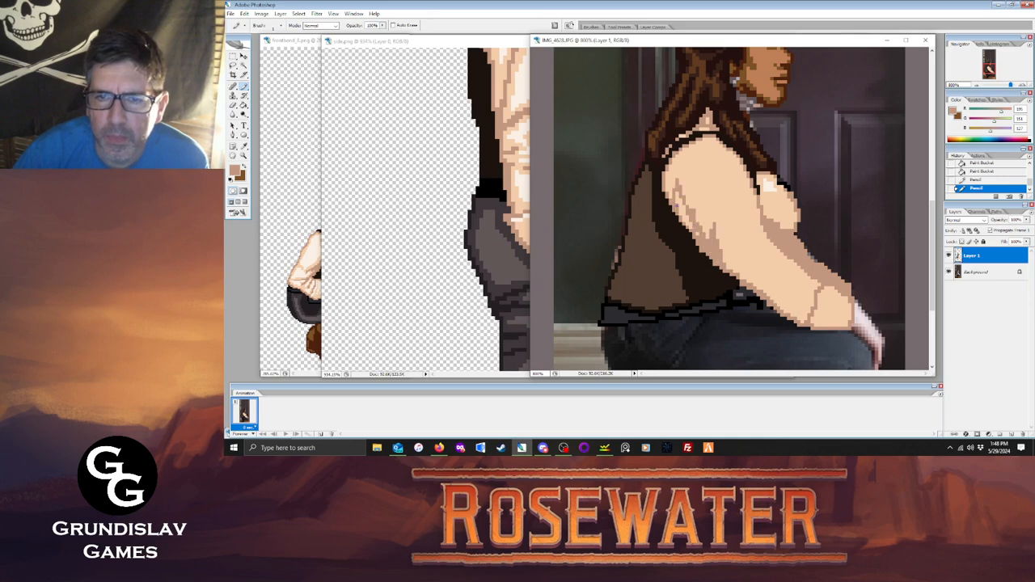
click(680, 211)
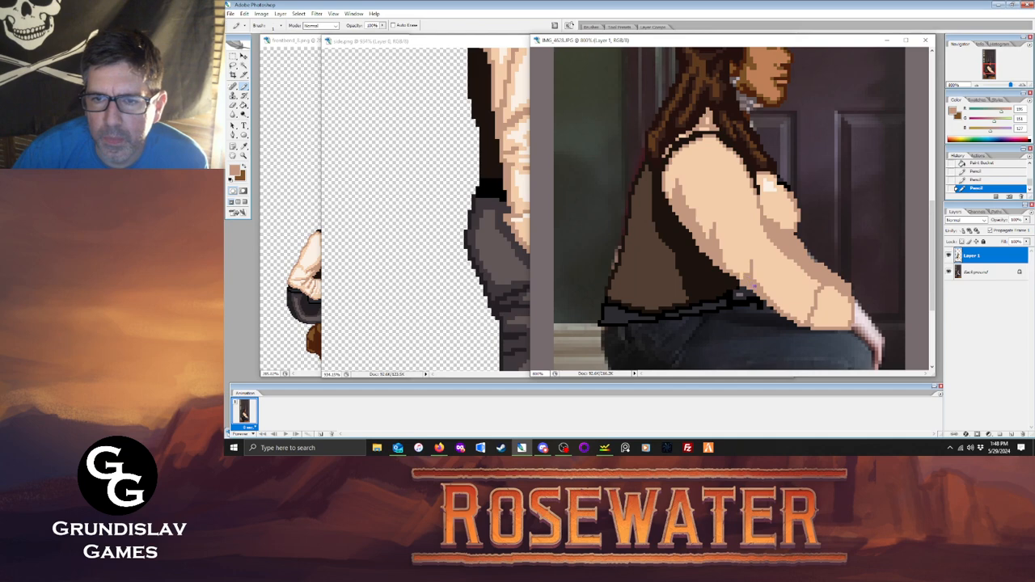
click(748, 279)
Compare the sprite with the photo, then sample the lightest shirt tone and pencil the highlight on the chest.
click(949, 256)
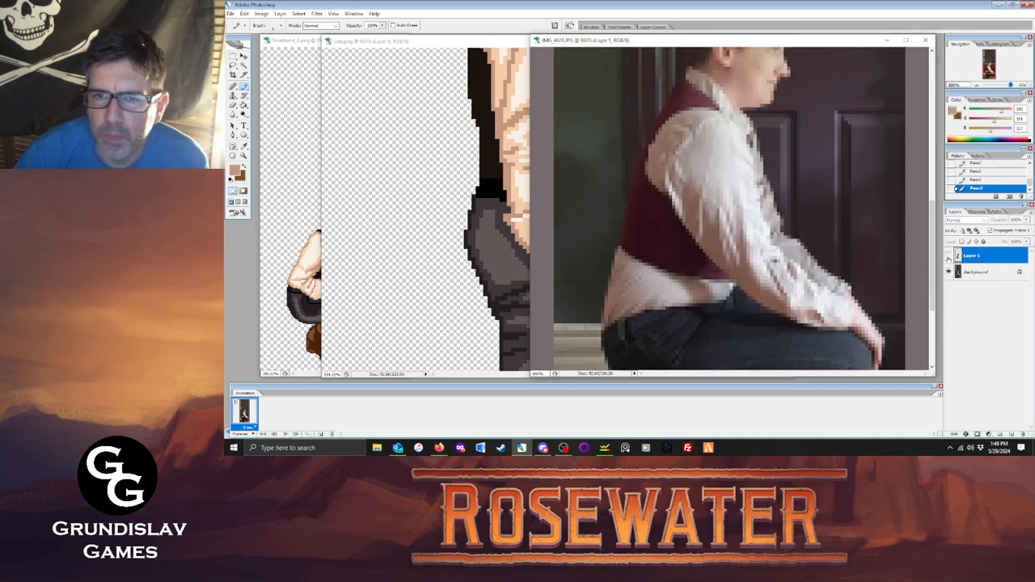
click(949, 256)
click(949, 256)
click(948, 256)
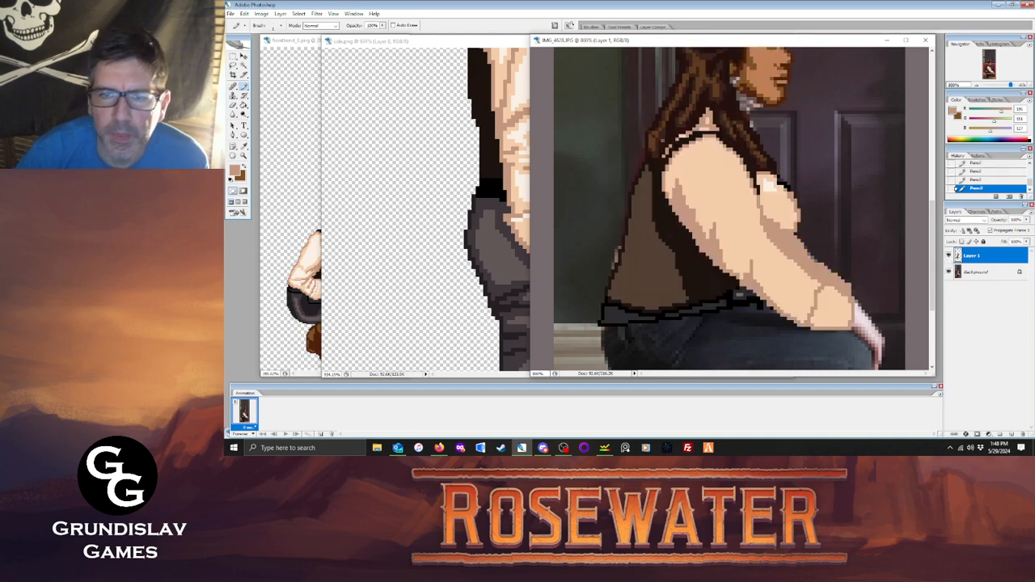
key(i)
click(771, 184)
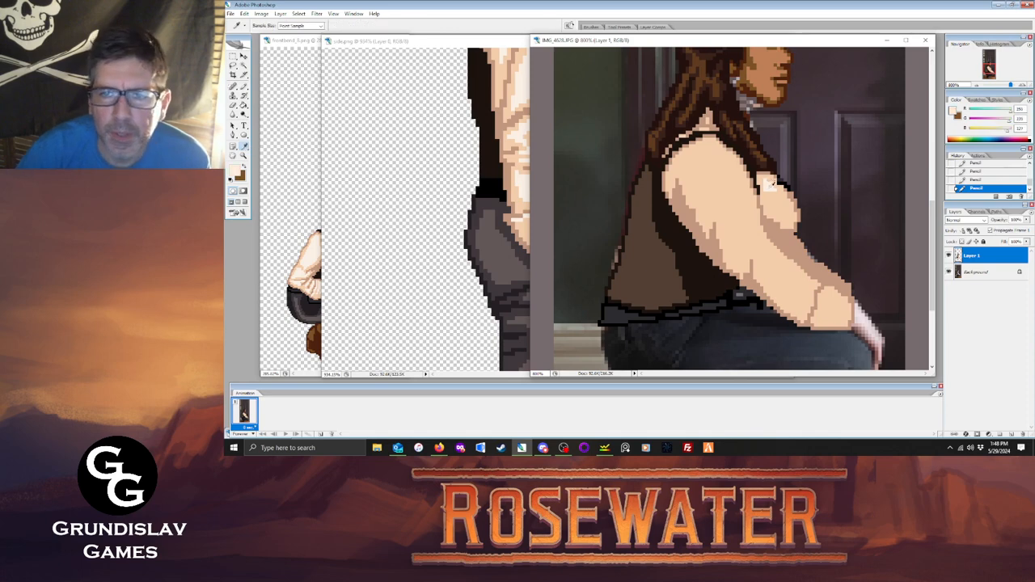
key(b)
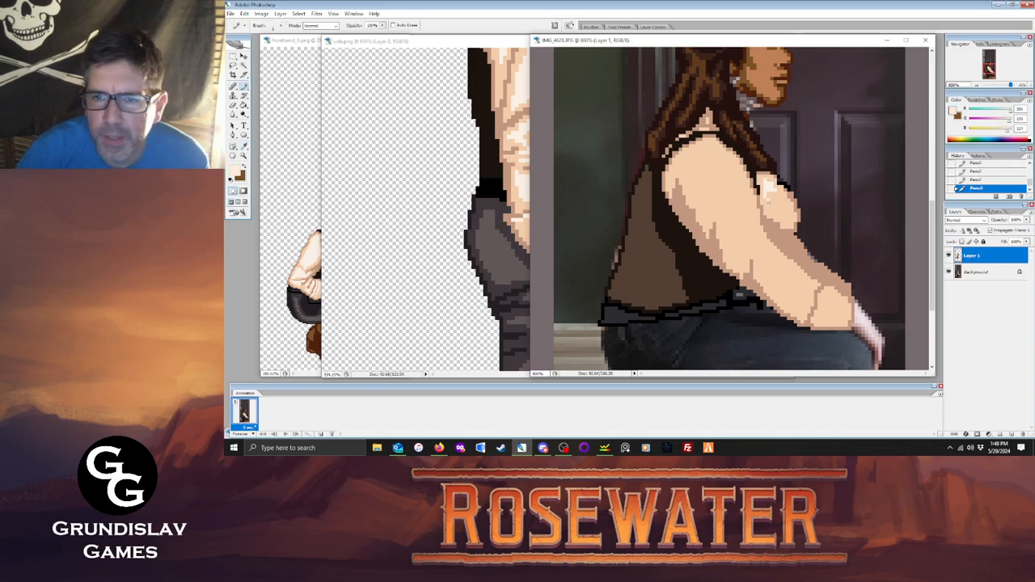
mouse_move(768, 201)
mouse_down()
mouse_move(785, 219)
mouse_move(774, 194)
mouse_move(781, 202)
mouse_up()
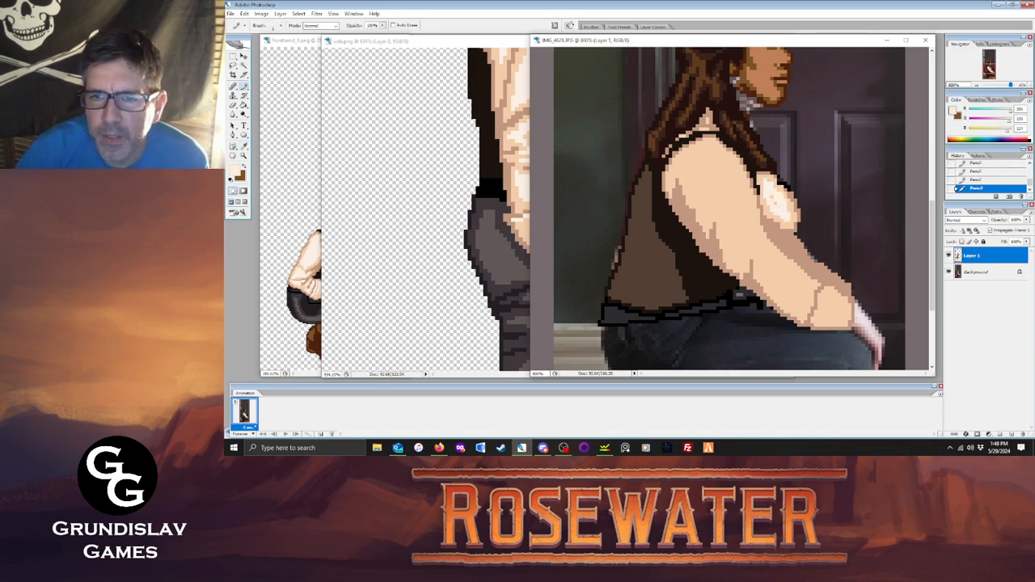
Outline highlight areas on the near sleeve and cuff in the lightest shirt tone and fill the sleeve highlights.
mouse_move(676, 171)
mouse_down()
mouse_move(704, 146)
mouse_move(728, 157)
mouse_move(745, 196)
mouse_up()
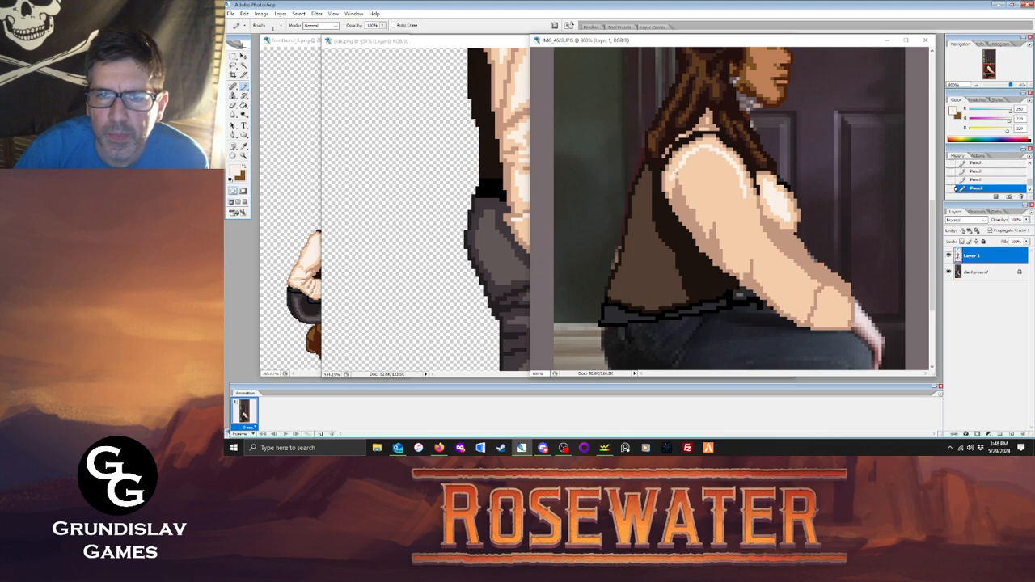
mouse_move(676, 171)
mouse_down()
mouse_move(743, 264)
mouse_move(761, 260)
mouse_move(745, 191)
mouse_move(760, 245)
mouse_up()
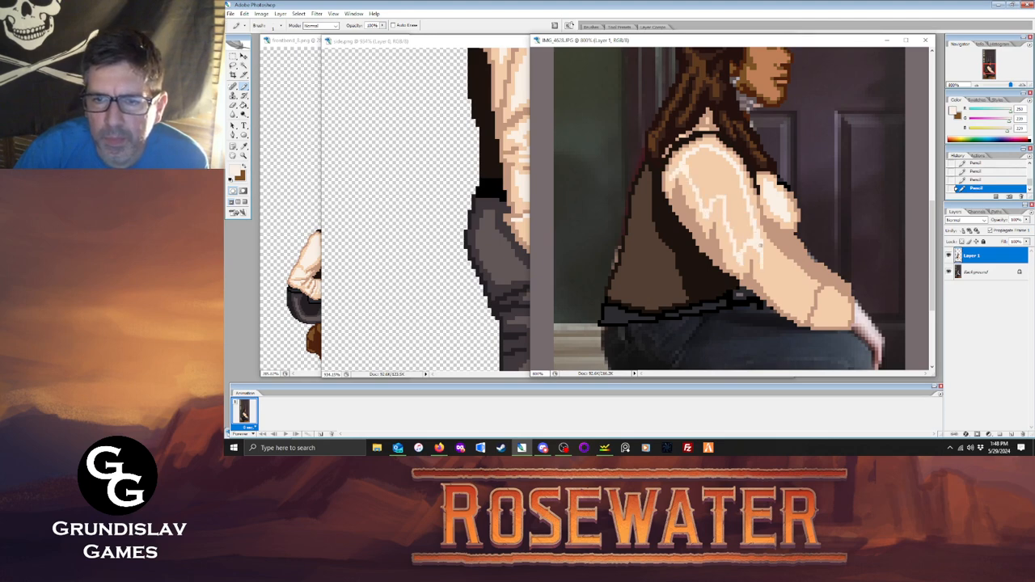
mouse_move(781, 299)
mouse_down()
mouse_move(772, 259)
mouse_move(809, 290)
mouse_move(799, 315)
mouse_move(782, 297)
mouse_move(826, 298)
mouse_move(845, 307)
mouse_move(837, 321)
mouse_up()
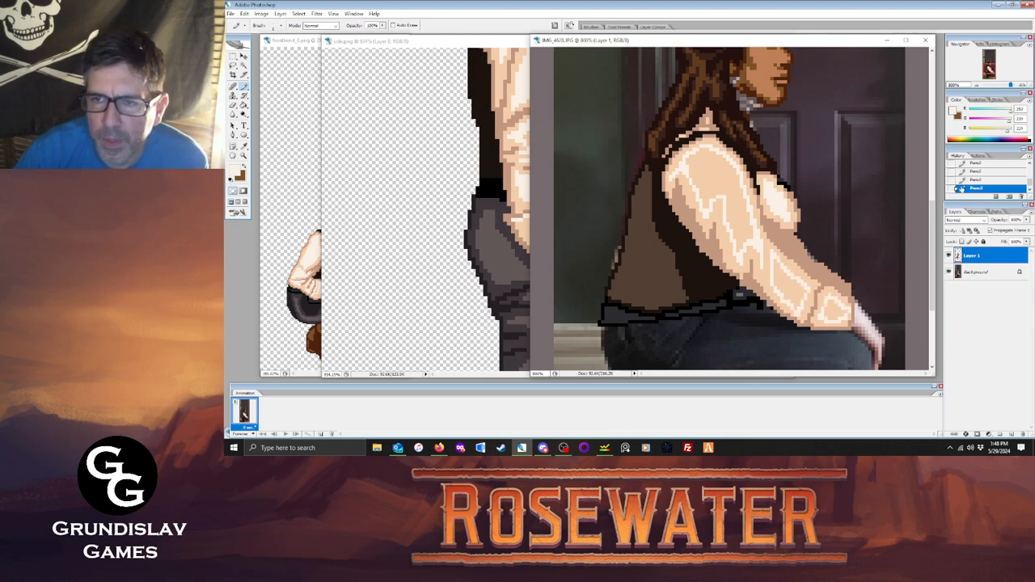
key(ctrl+z)
mouse_move(822, 309)
mouse_down()
mouse_move(828, 293)
mouse_move(841, 306)
mouse_move(823, 320)
mouse_move(835, 315)
mouse_up()
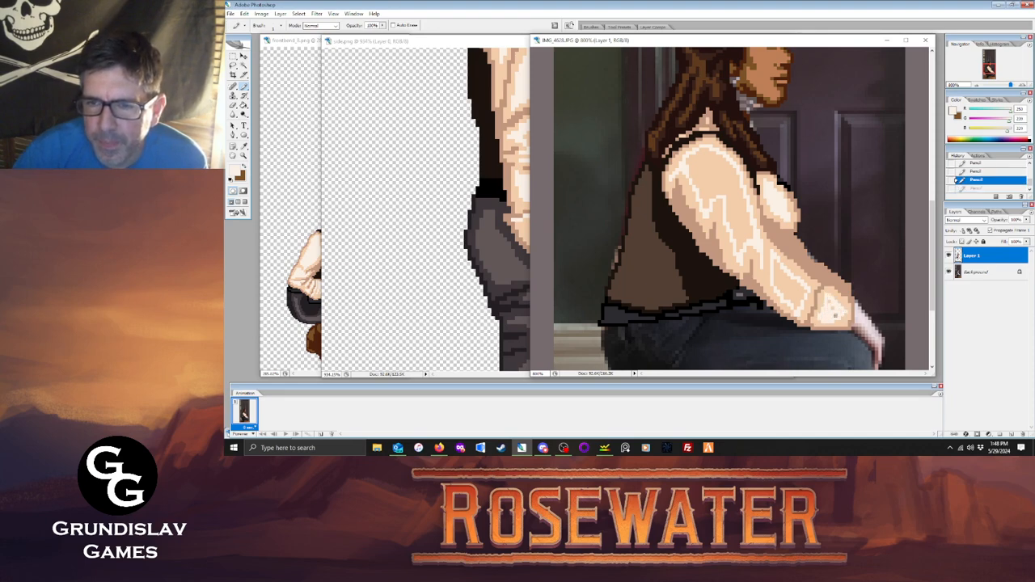
key(g)
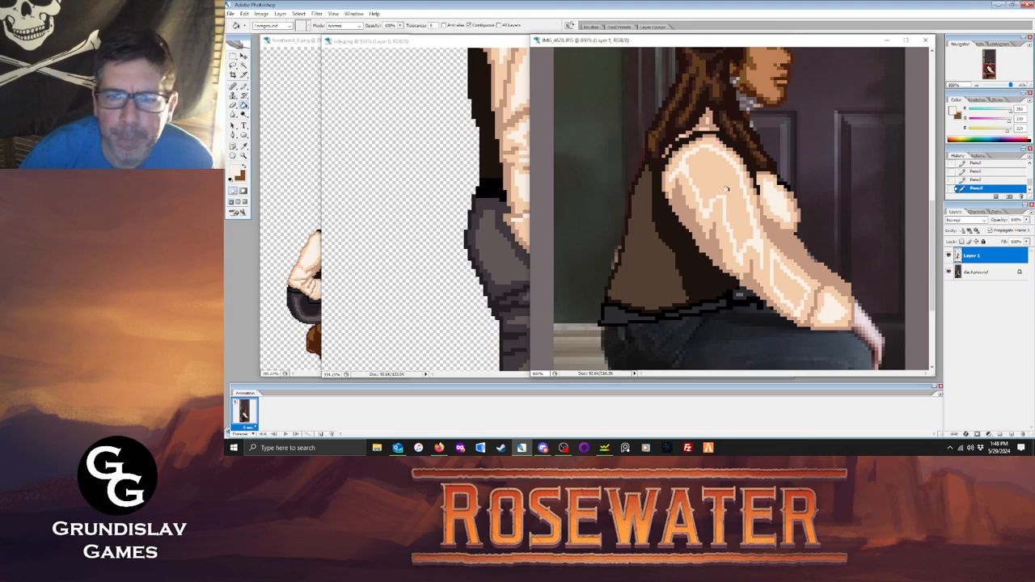
click(777, 276)
Sample dark brown from the face and outline the hand resting on the knee with the Pencil tool.
key(i)
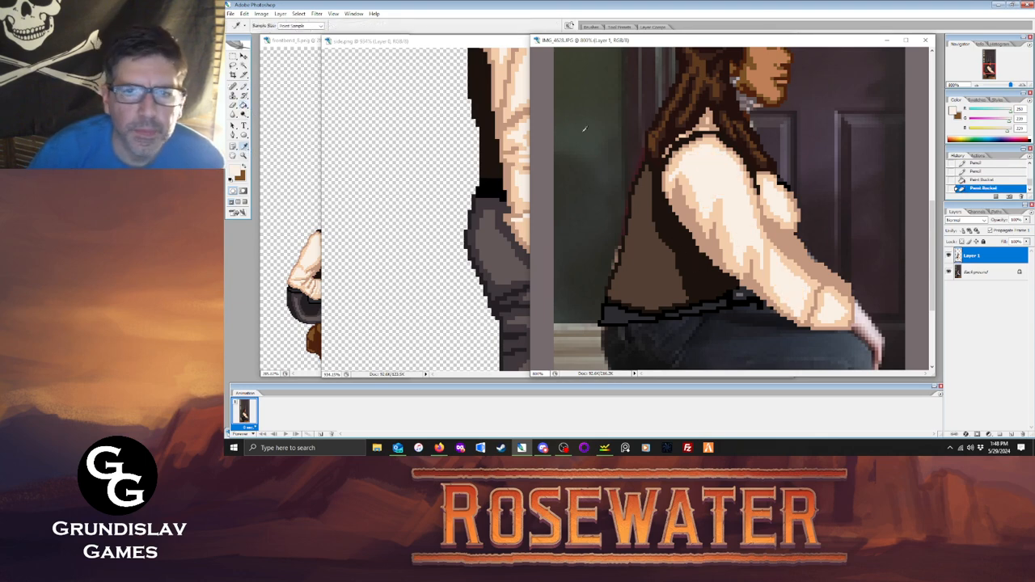
click(749, 92)
key(b)
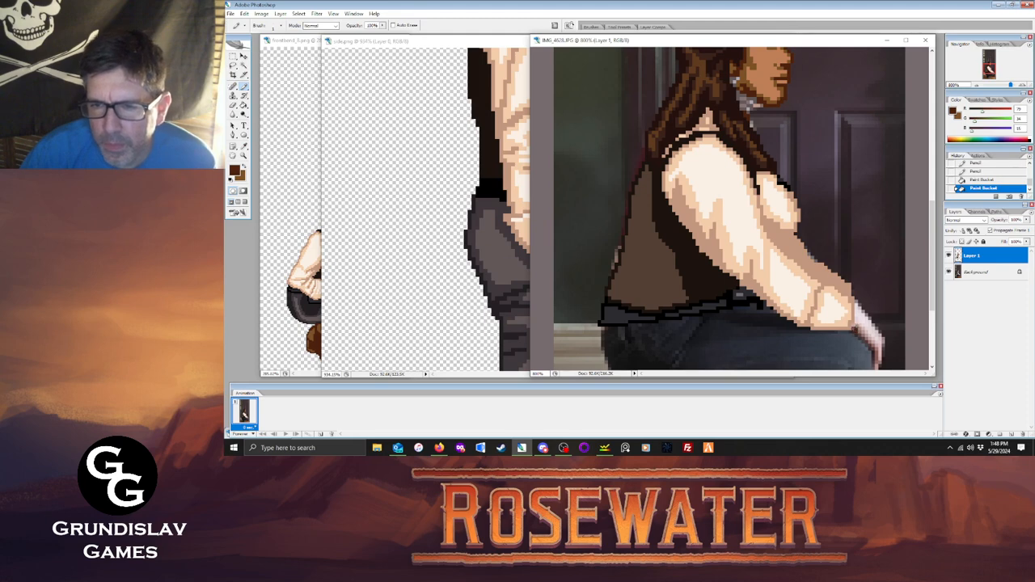
mouse_move(856, 327)
mouse_down()
mouse_move(862, 310)
mouse_move(878, 369)
mouse_up()
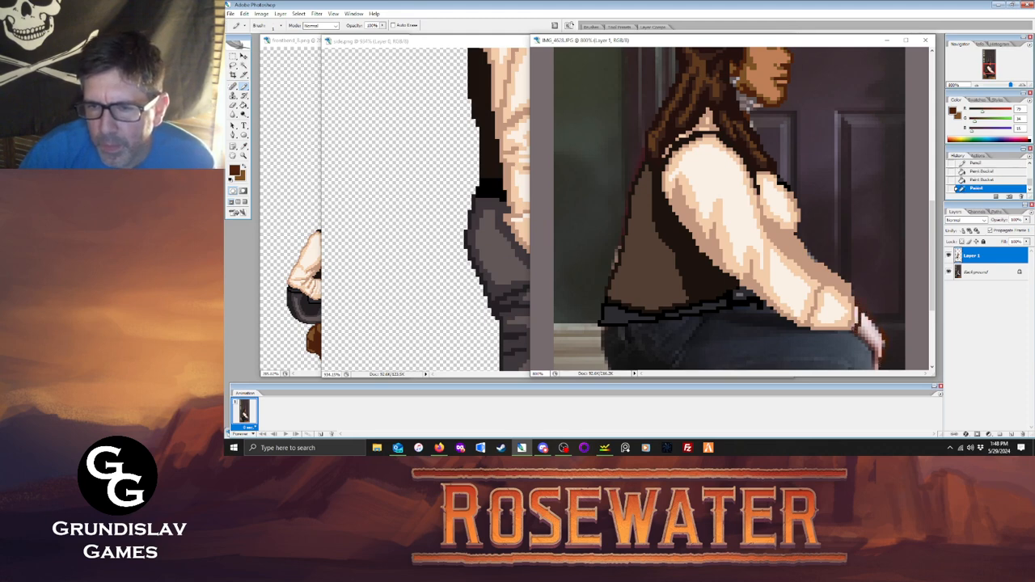
scroll(935, 237, down, 2)
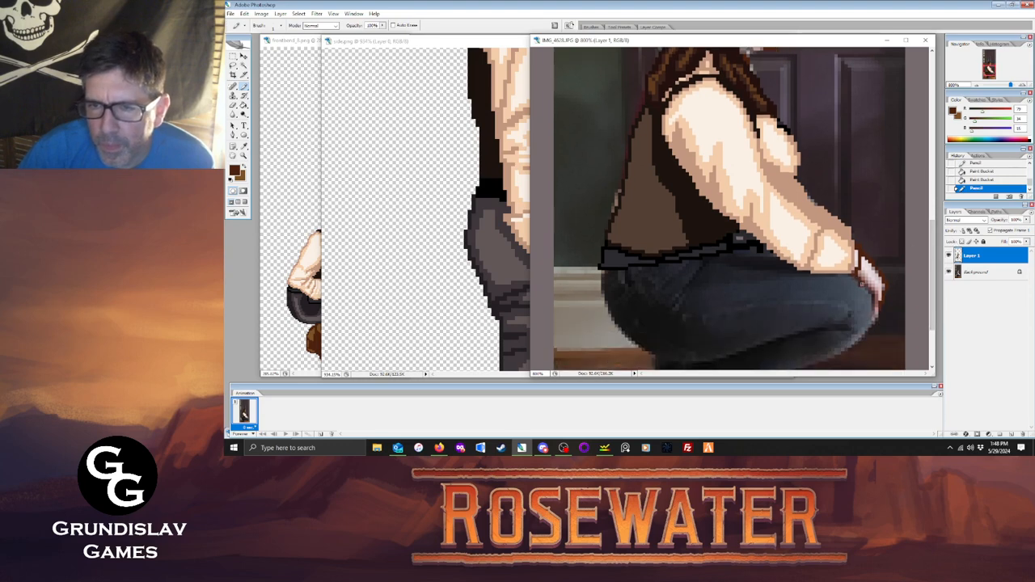
mouse_move(874, 322)
mouse_down()
mouse_move(882, 308)
mouse_move(862, 277)
mouse_up()
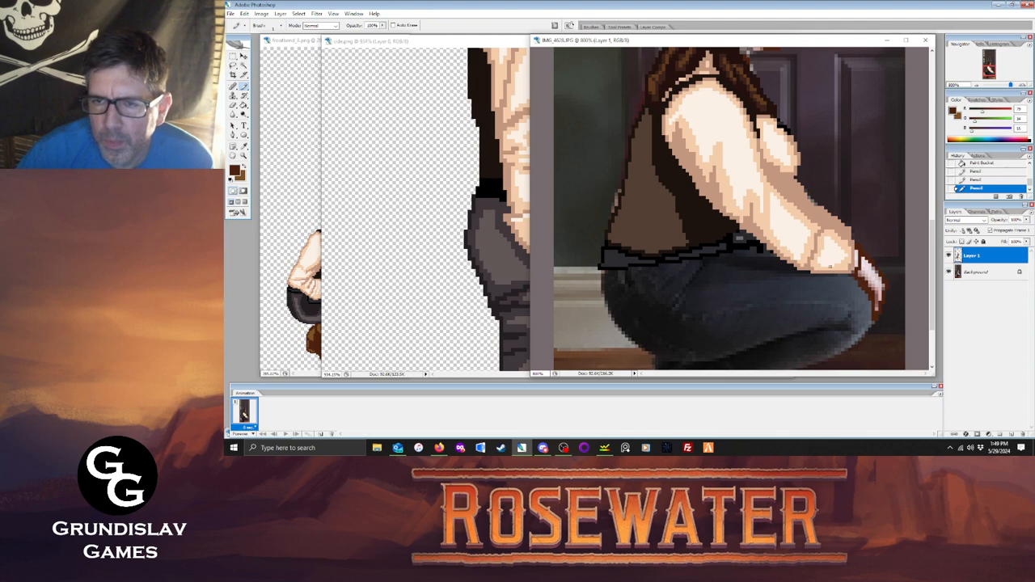
Sample the dark red from the bracelet in side.png and pencil the bracelet's outline at the crouching figure's wrist.
click(244, 146)
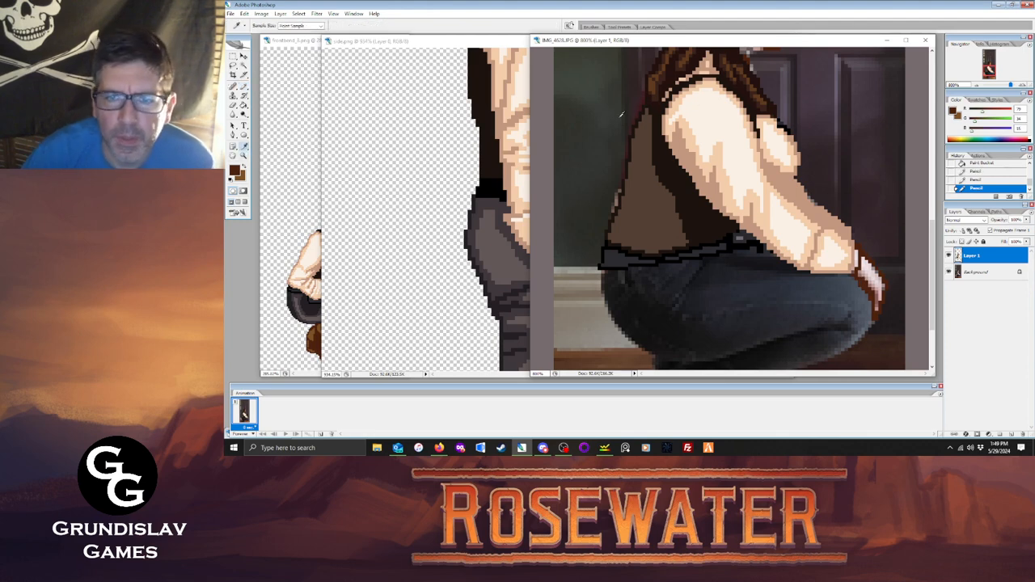
click(491, 42)
click(564, 257)
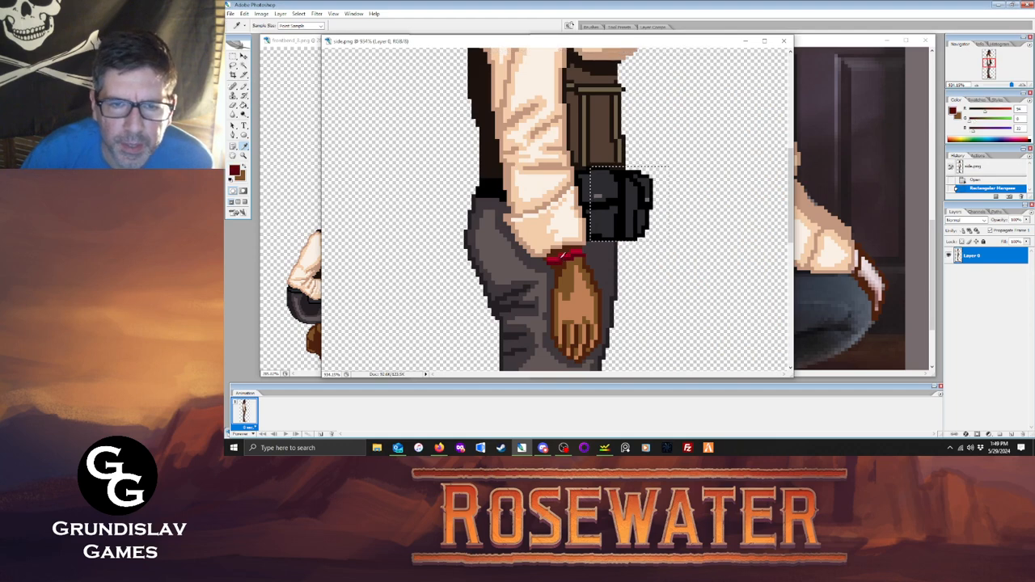
key(b)
click(841, 78)
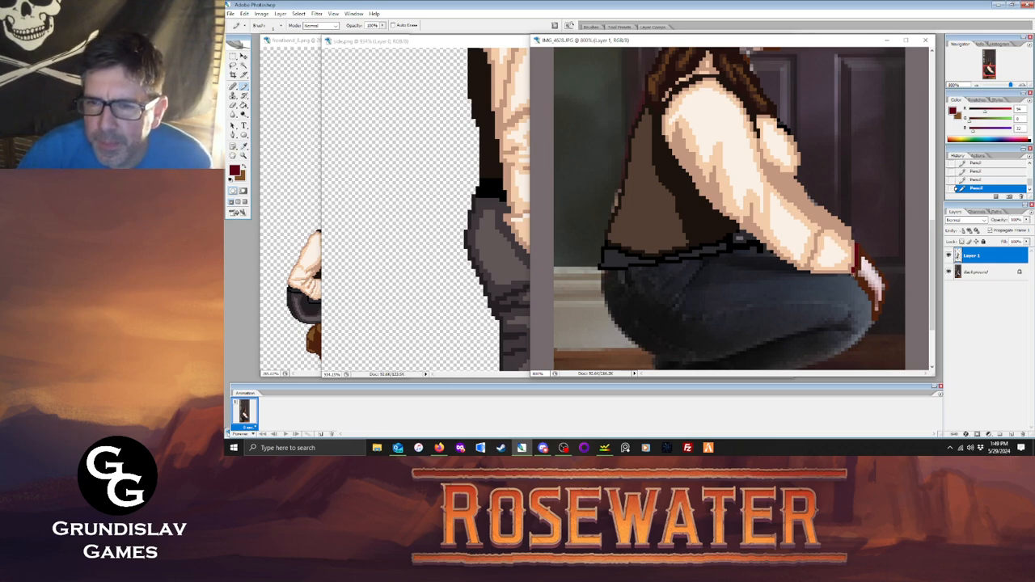
Sample the bright red from the bracelet in side.png and fill the crouching figure's bracelet with it.
click(245, 146)
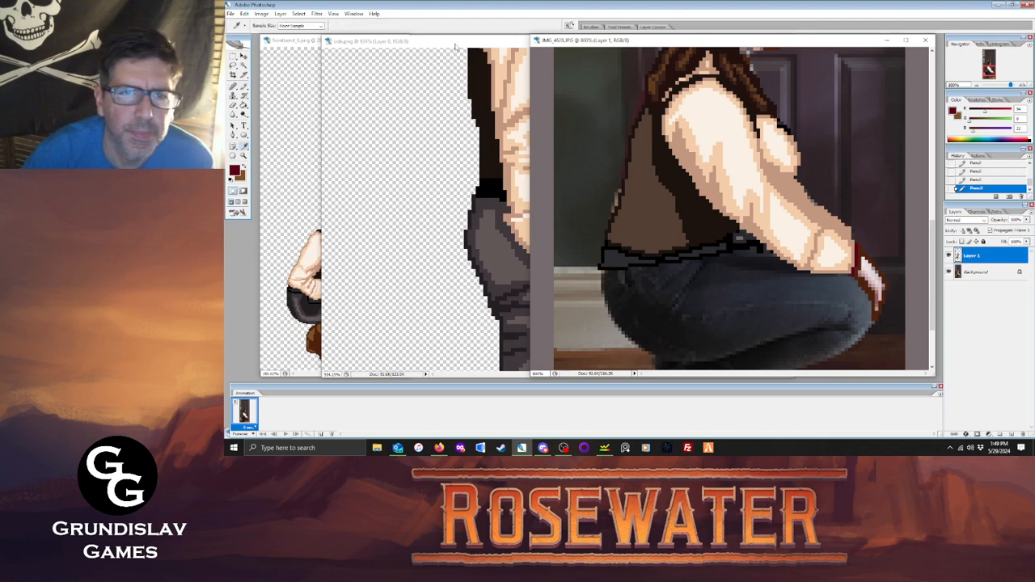
click(457, 42)
click(555, 260)
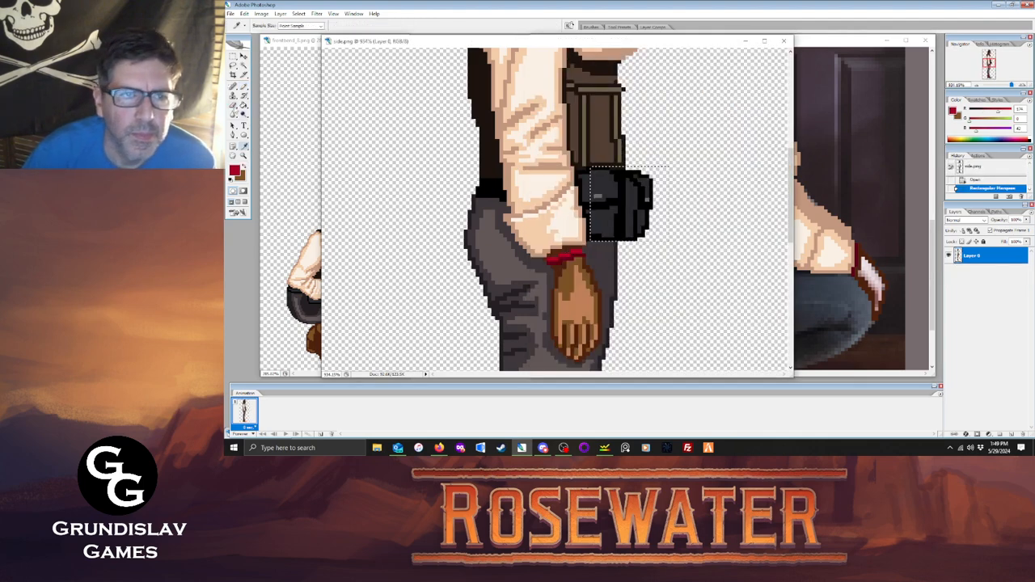
key(g)
click(853, 258)
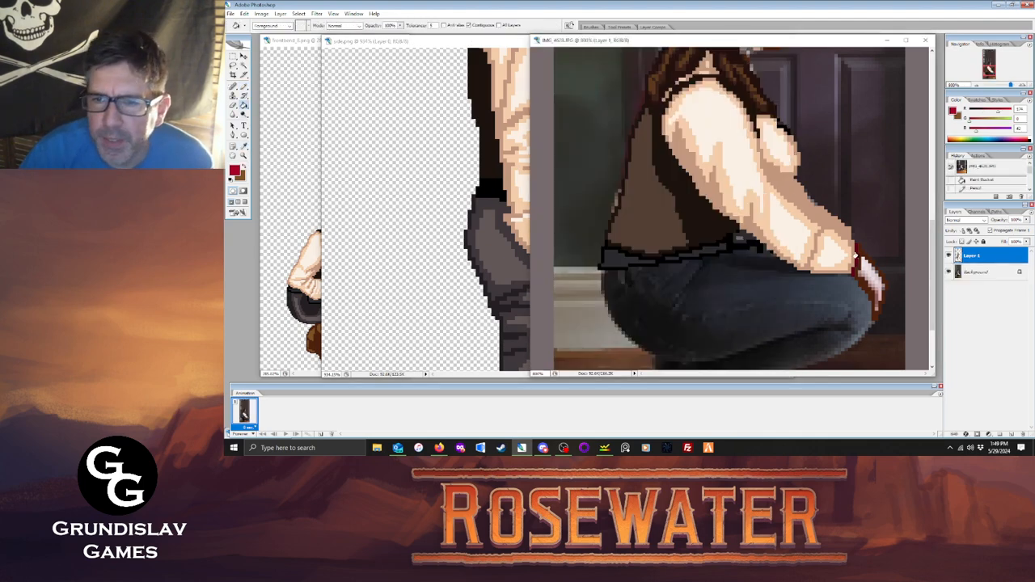
click(853, 259)
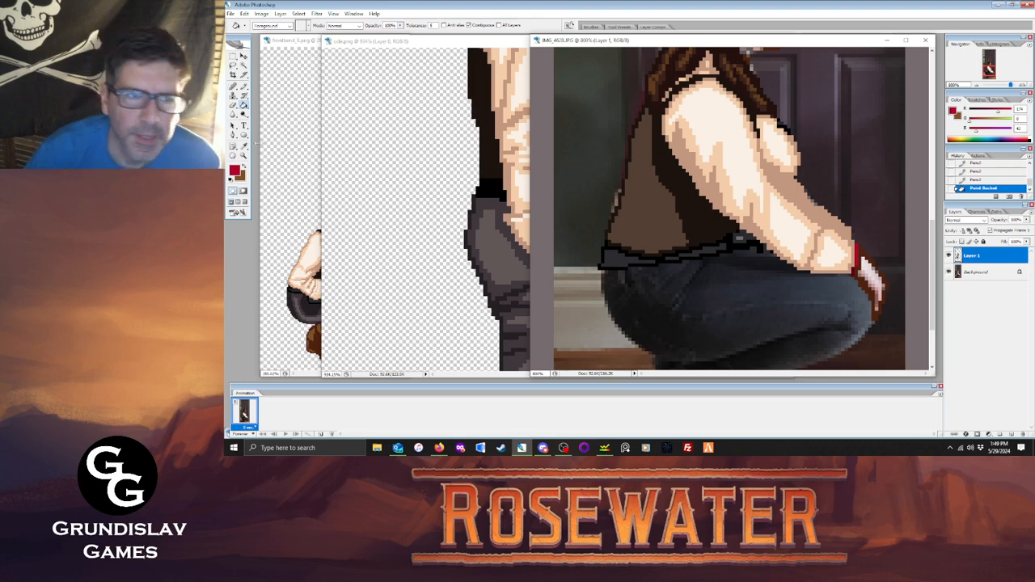
Sample a mid-brown skin tone from the sprite's face and fill the hand with it.
key(i)
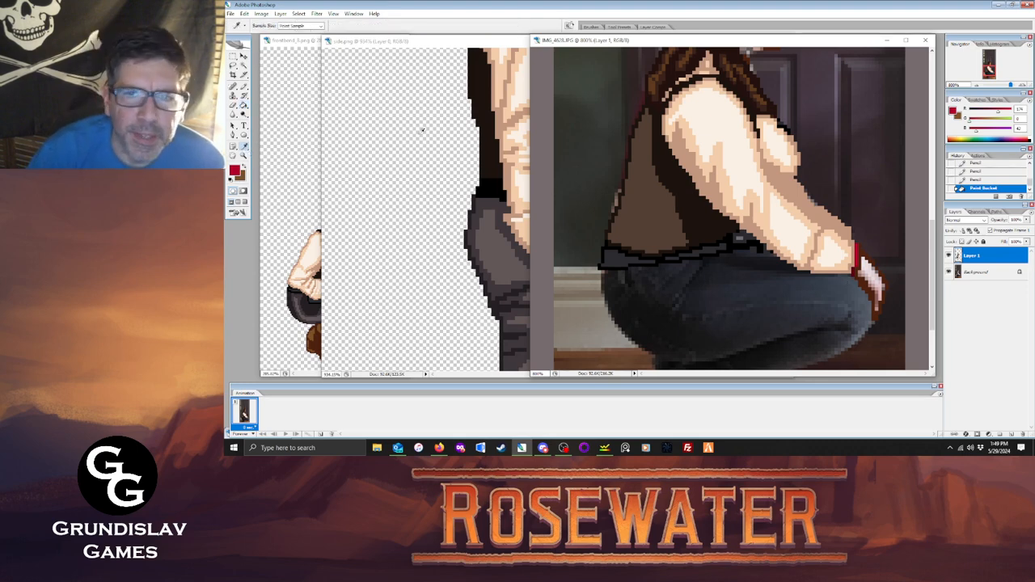
scroll(760, 162, up, 3)
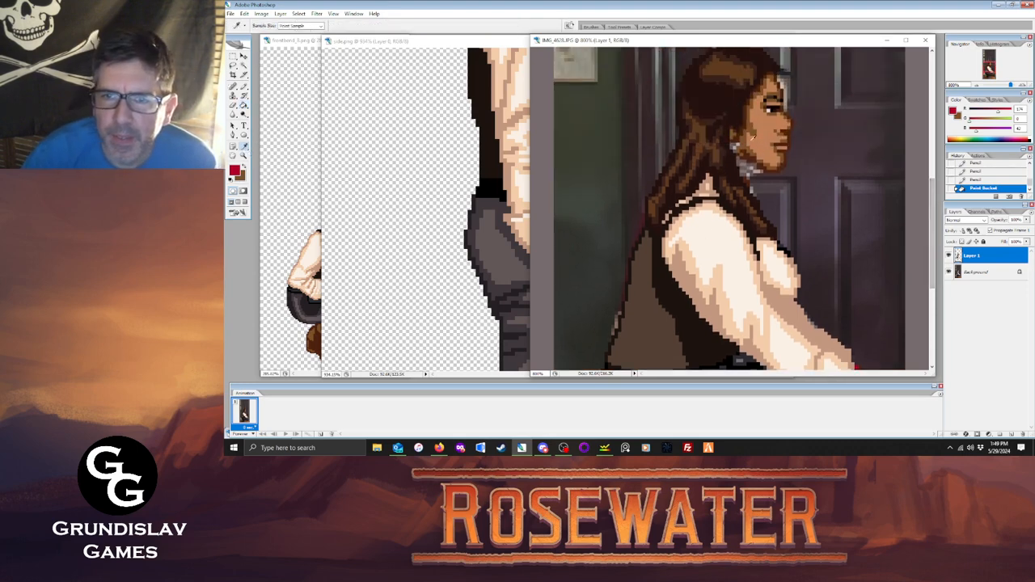
click(760, 128)
drag(936, 192, 935, 247)
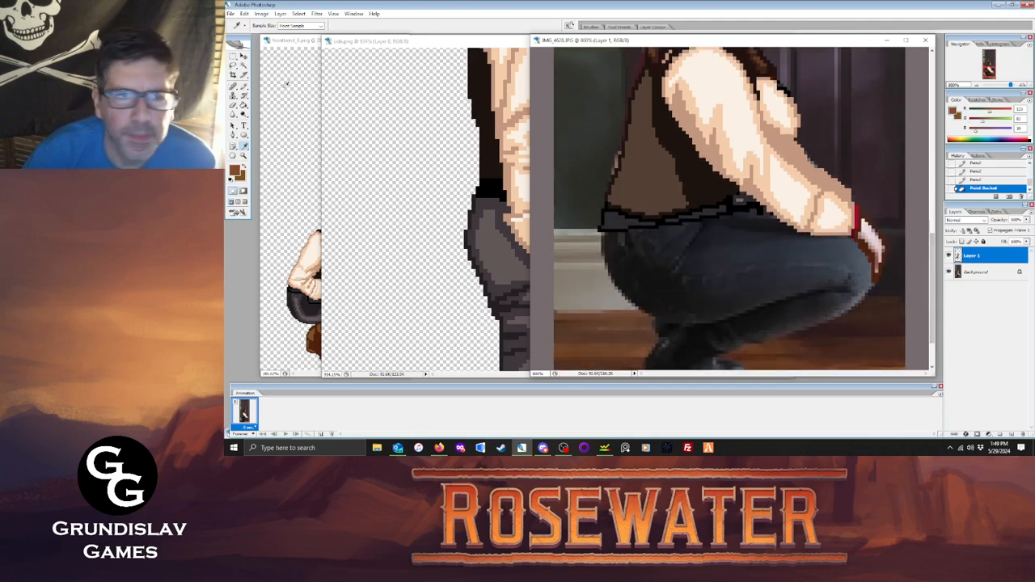
key(g)
click(857, 236)
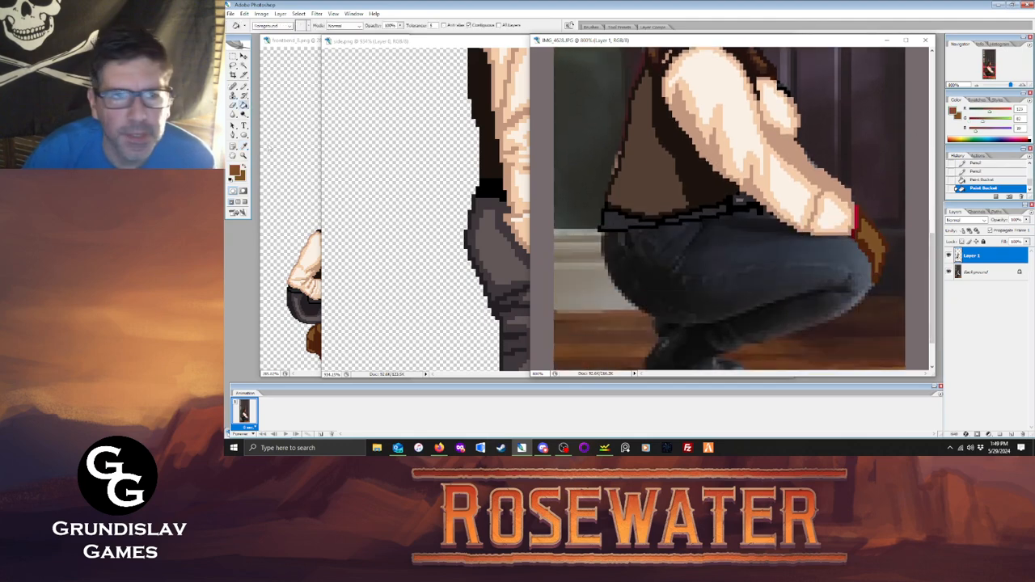
Sample the lighter skin tone from the hand in side.png and pencil highlights onto the crouching figure's hand.
key(i)
click(494, 41)
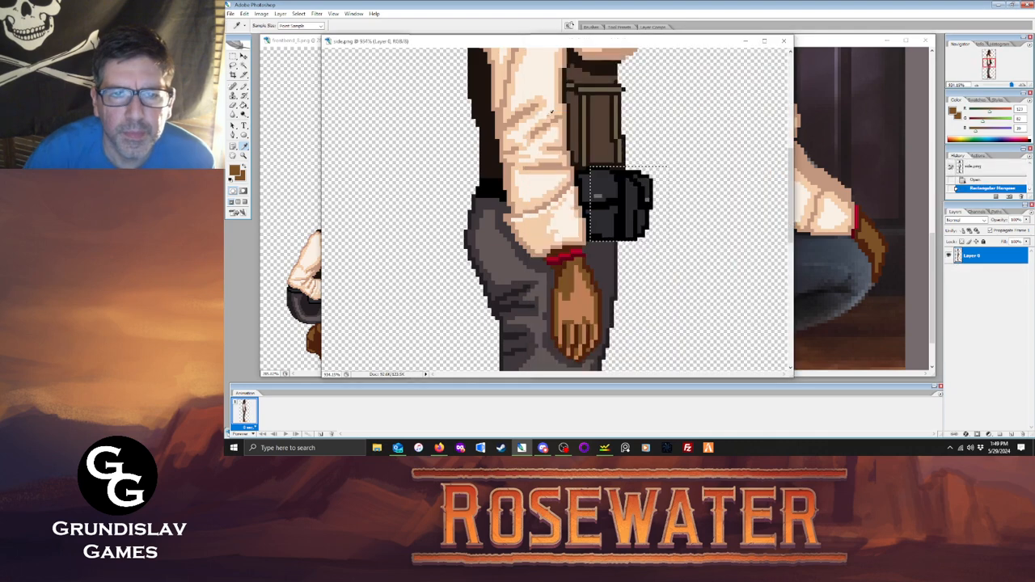
click(579, 299)
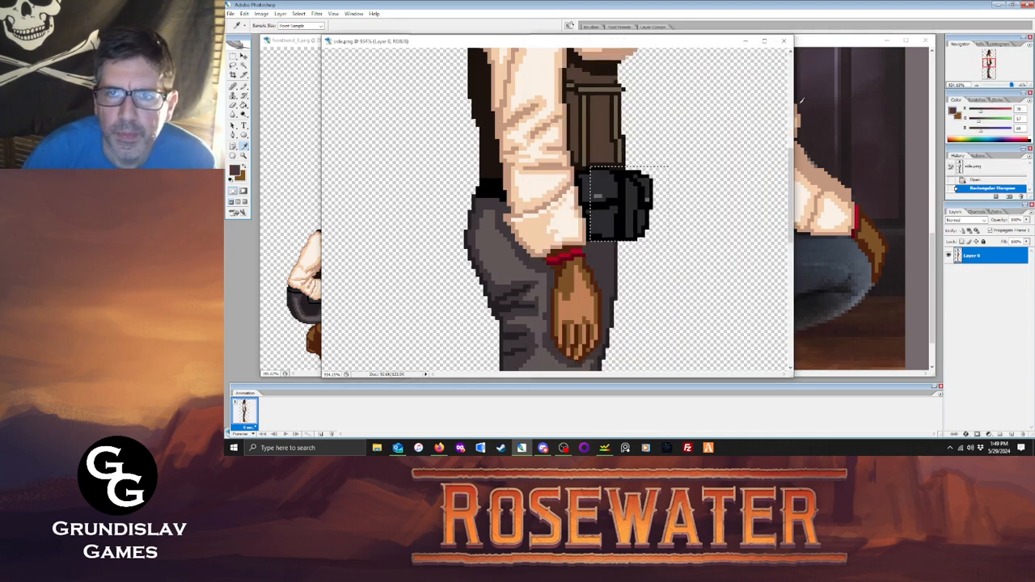
click(828, 50)
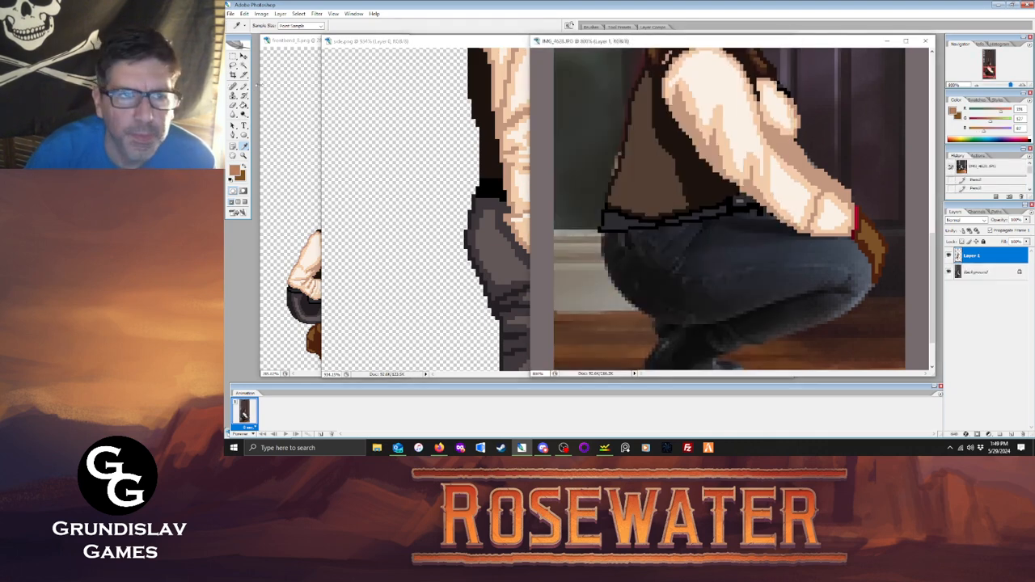
key(b)
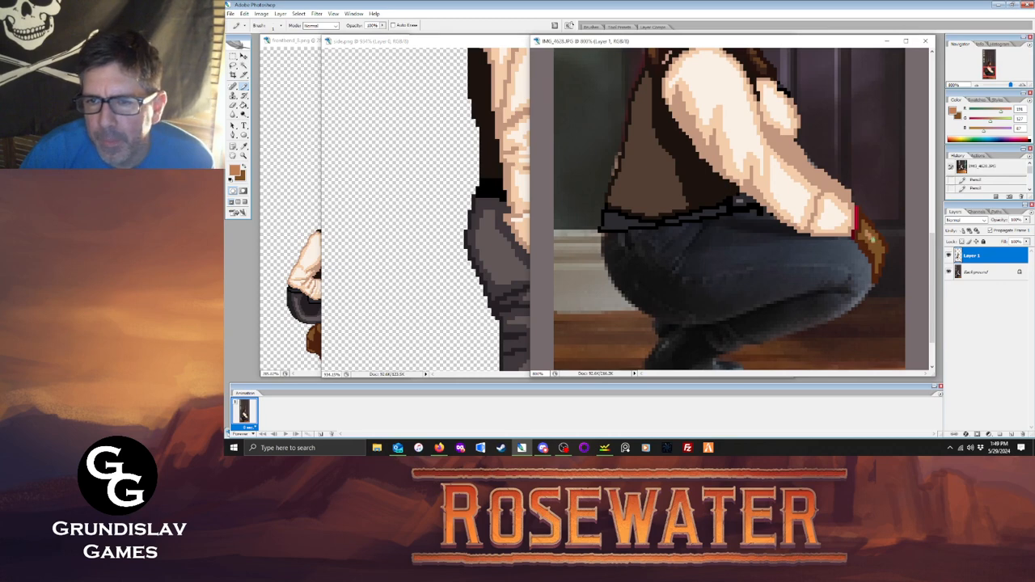
drag(875, 243, 879, 262)
click(949, 273)
click(949, 273)
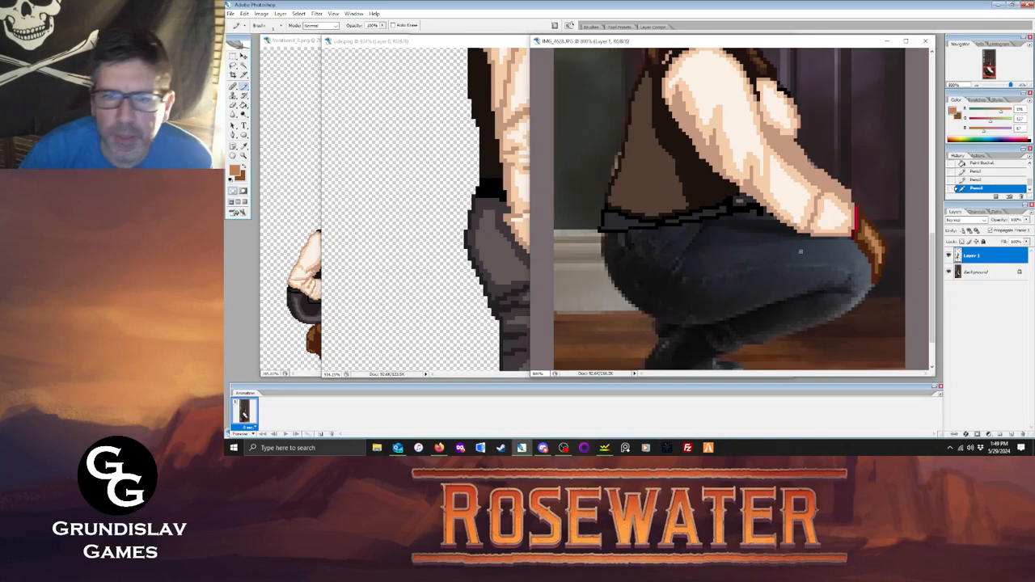
Sample the darkest charcoal from the trousers in side.png and pencil the trousers' upper edge beneath the crouching figure's belt.
key(i)
click(498, 305)
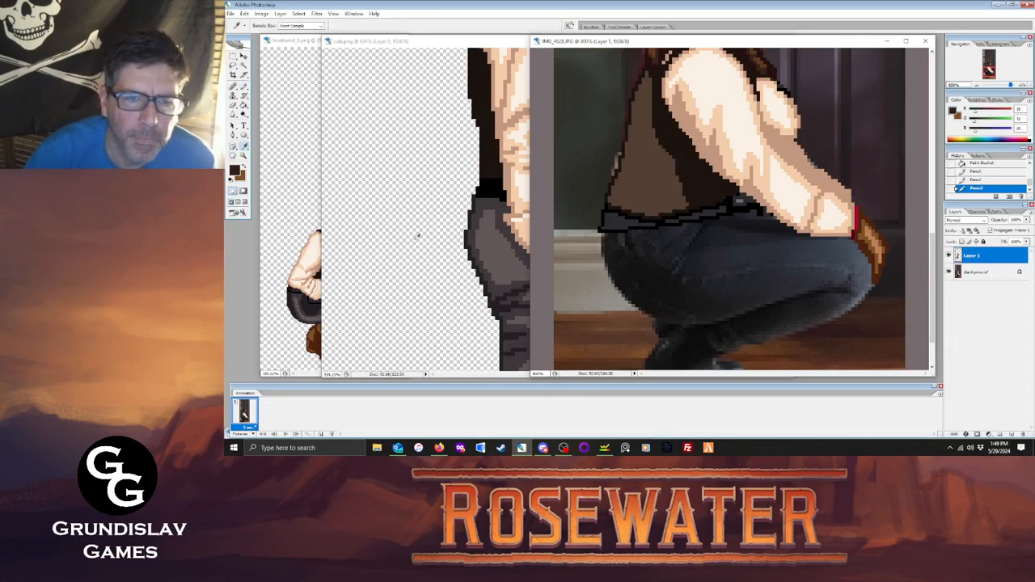
key(b)
click(949, 272)
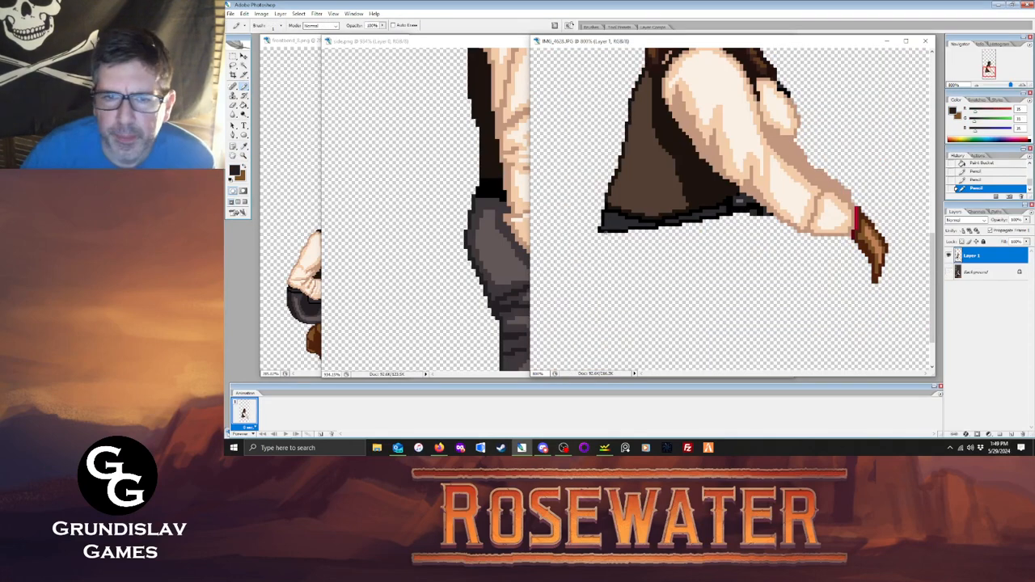
drag(601, 235, 637, 232)
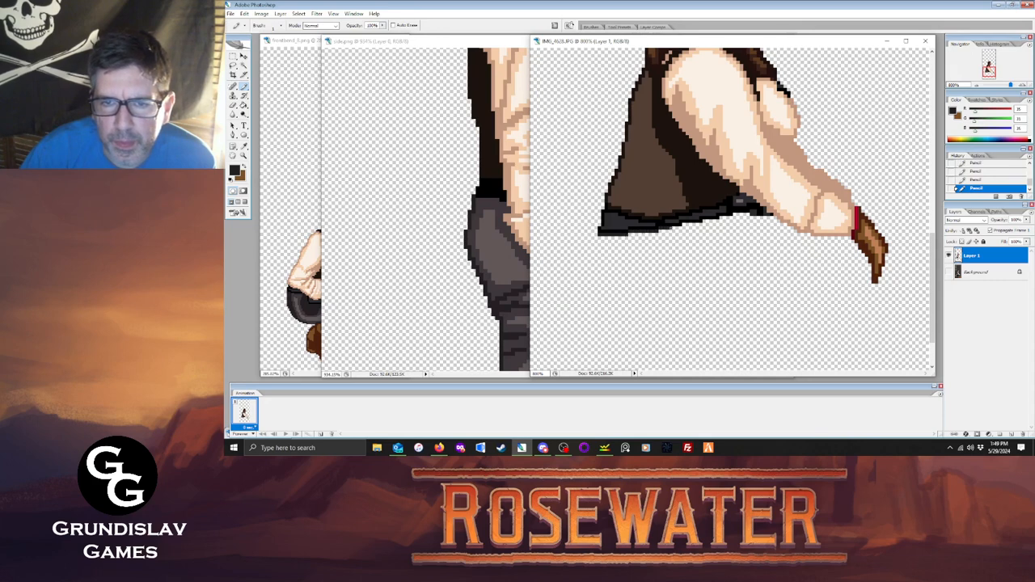
drag(684, 225, 721, 220)
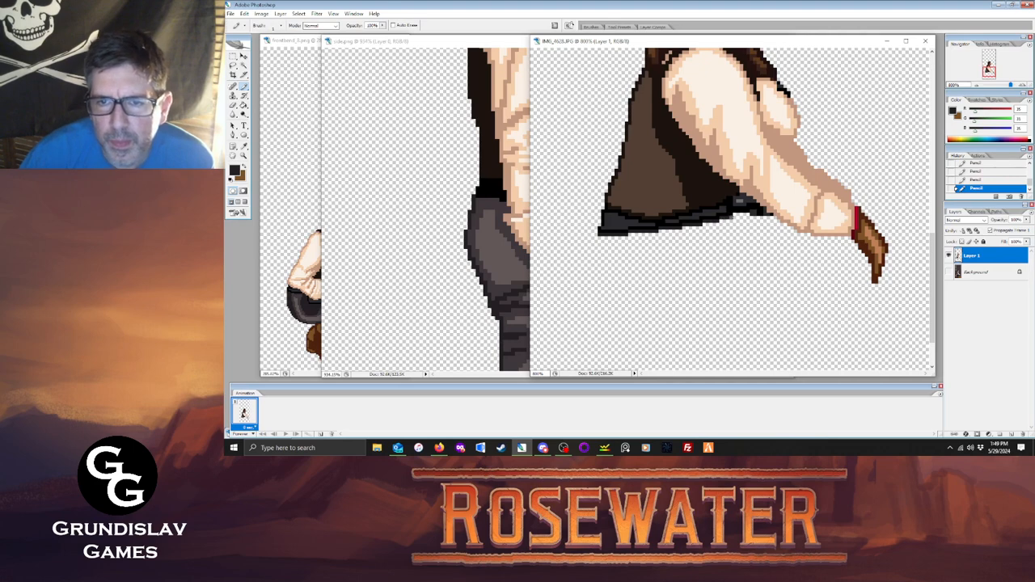
Outline the crouching figure's hip, thigh and lower leg in charcoal over the photo, adding shadow edges and fold lines below the belt.
mouse_move(739, 215)
mouse_down()
mouse_move(856, 247)
mouse_move(869, 284)
mouse_up()
click(949, 272)
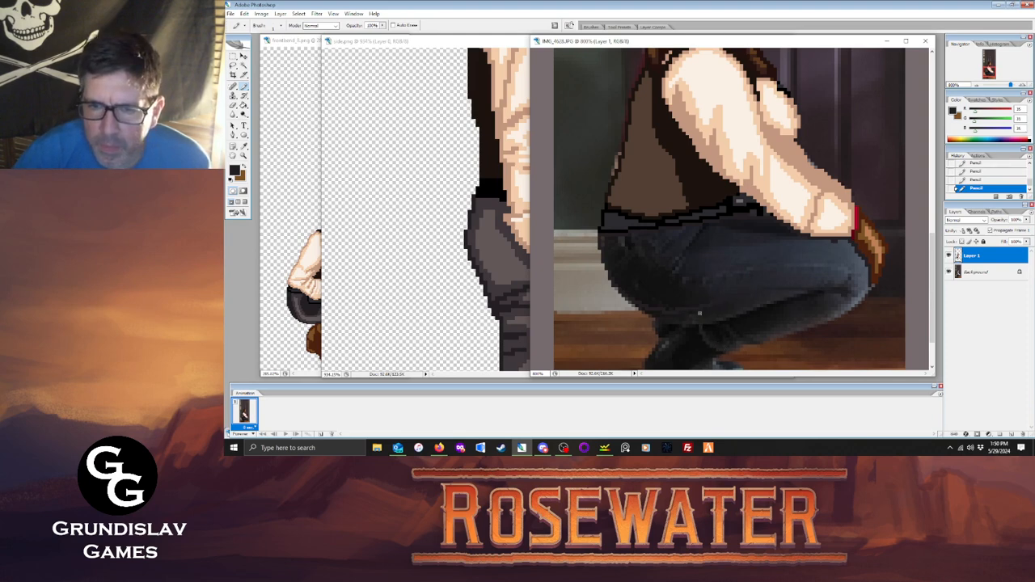
drag(720, 350, 859, 302)
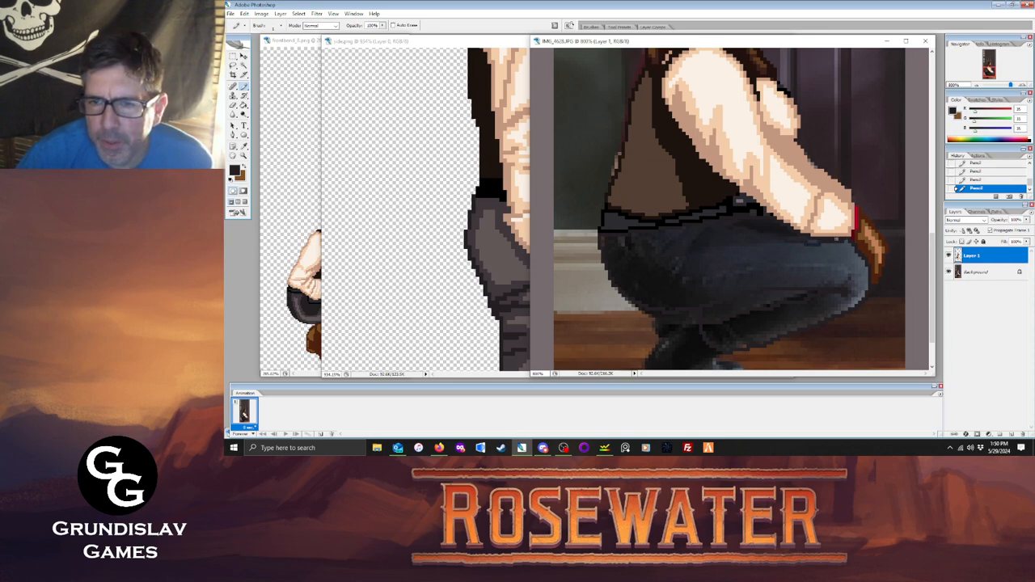
click(950, 273)
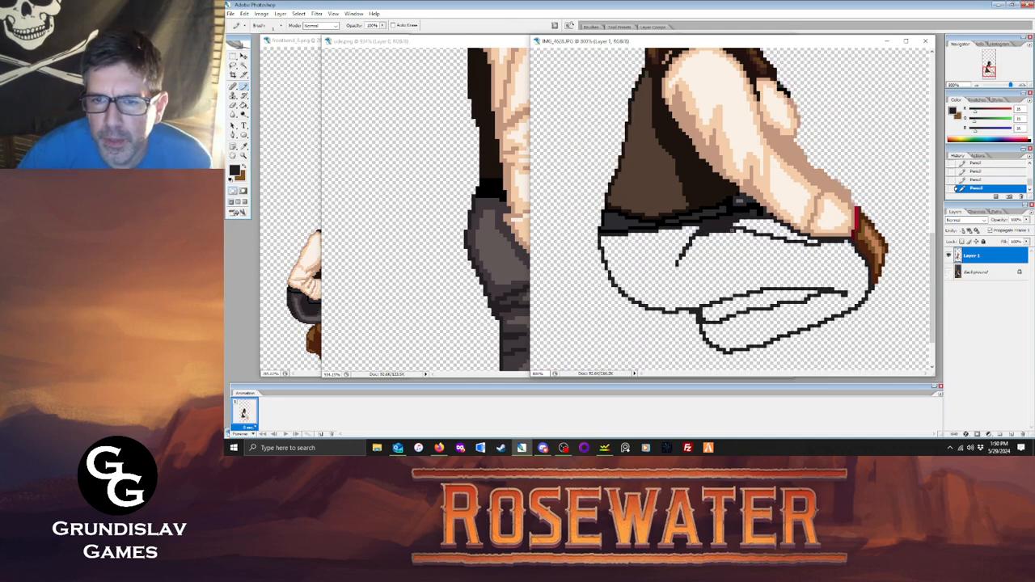
drag(701, 232, 654, 241)
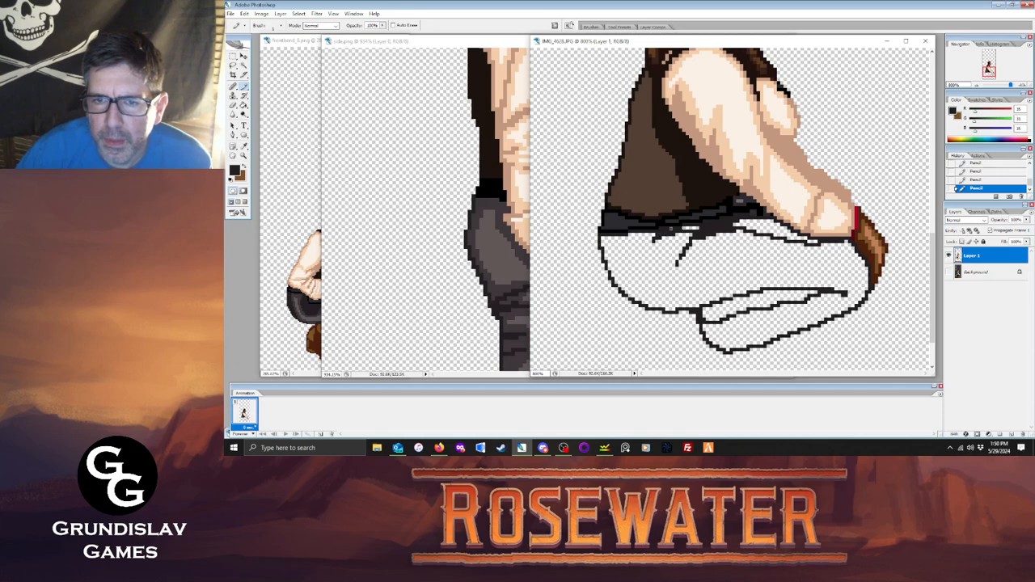
Fill the outlined shadow areas behind the knee and along the top of the thigh with the charcoal colour.
click(244, 105)
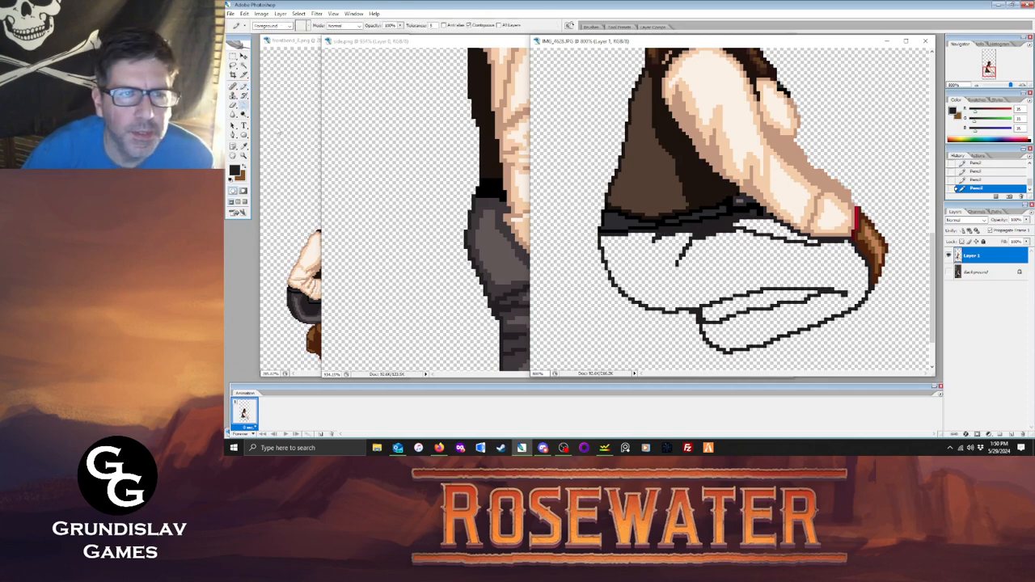
click(739, 297)
click(759, 228)
click(811, 241)
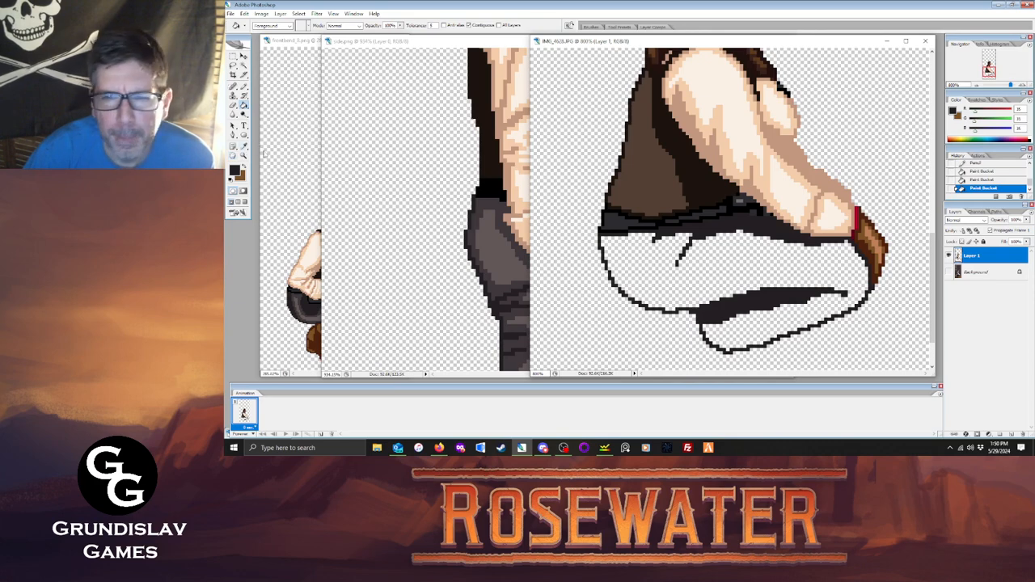
Sample black from the crouching figure's belt and touch up the belt's front end with the Pencil tool.
click(244, 146)
click(723, 214)
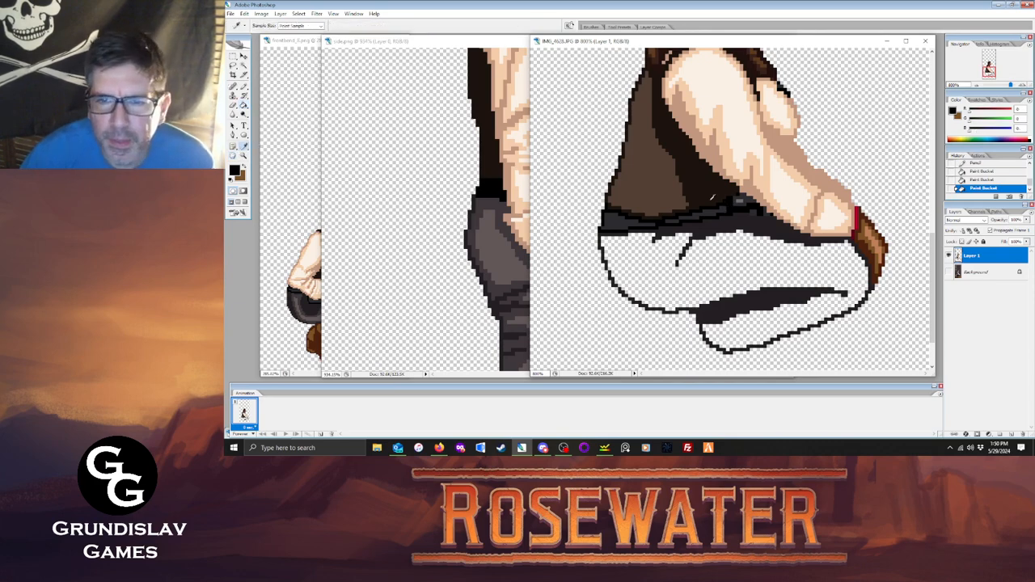
click(245, 87)
mouse_move(737, 215)
mouse_down()
mouse_move(764, 216)
mouse_move(752, 212)
mouse_up()
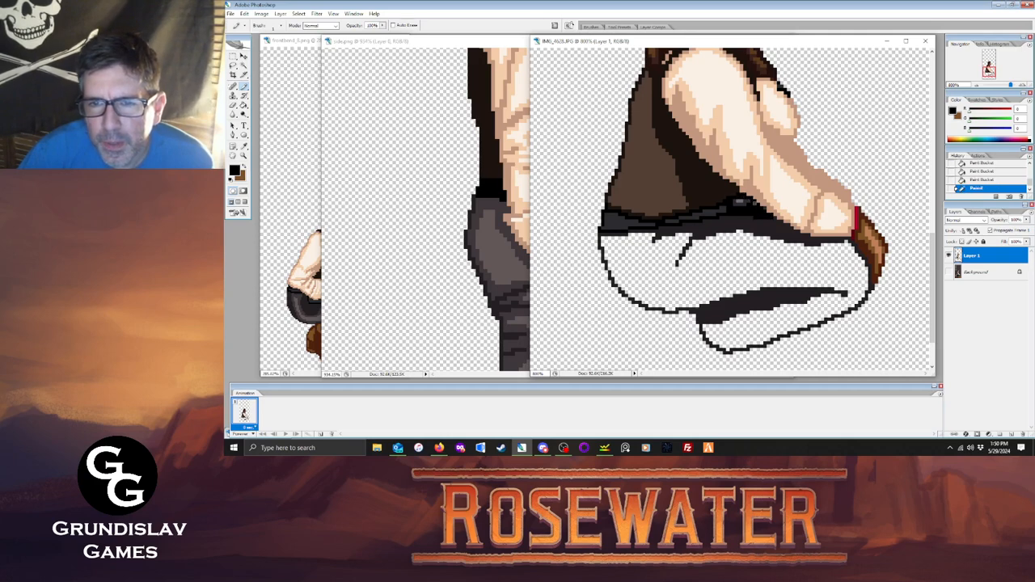
click(760, 207)
click(762, 209)
Sample the dark grey from the trousers in side.png and fill the crouching figure's outlined trousers with it.
click(244, 146)
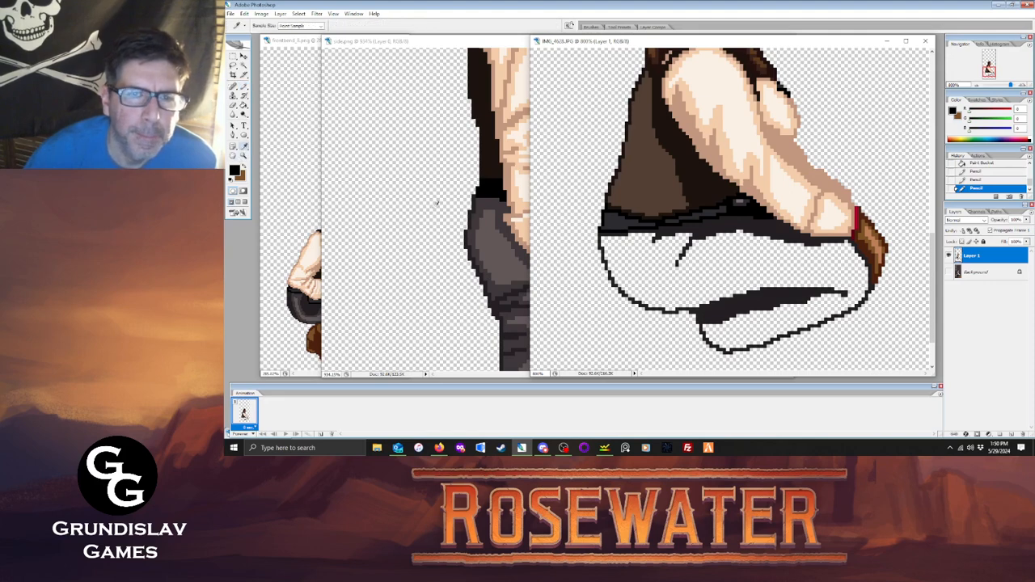
click(477, 241)
click(244, 106)
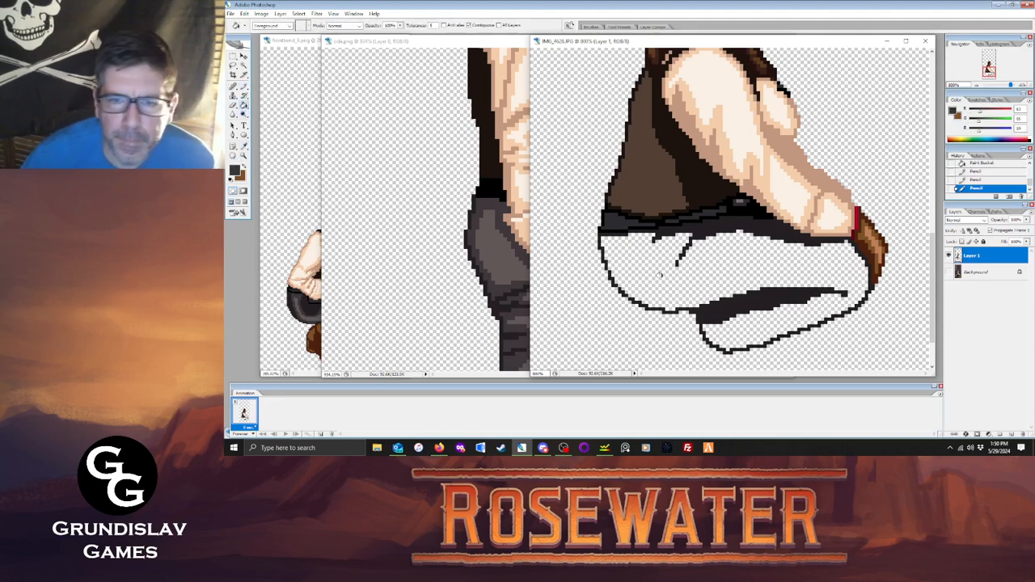
click(661, 280)
Sample the lighter grey from the trousers in side.png, then outline and fill the lit area across the crouching figure's hip and thigh.
click(244, 147)
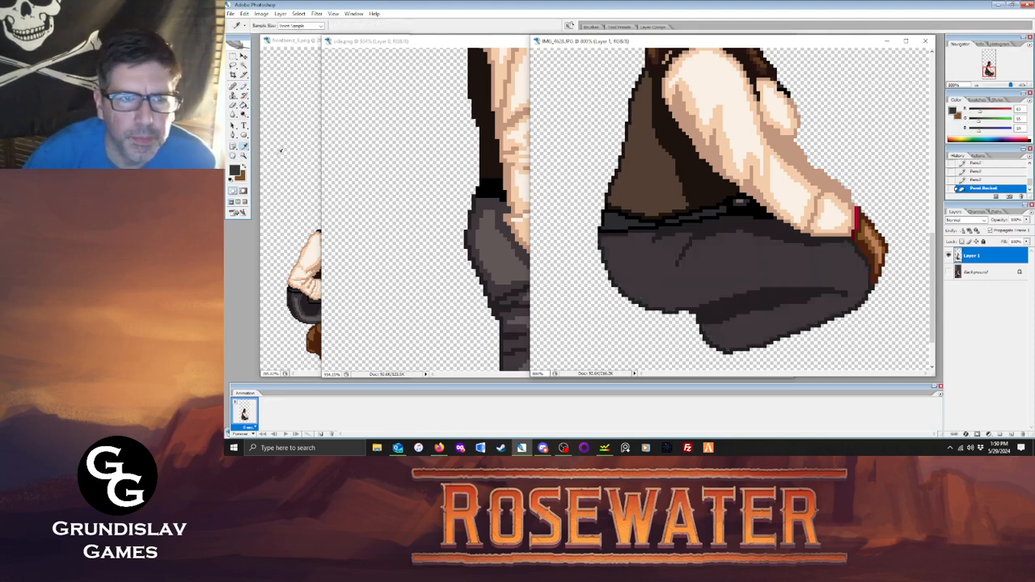
click(492, 235)
click(245, 87)
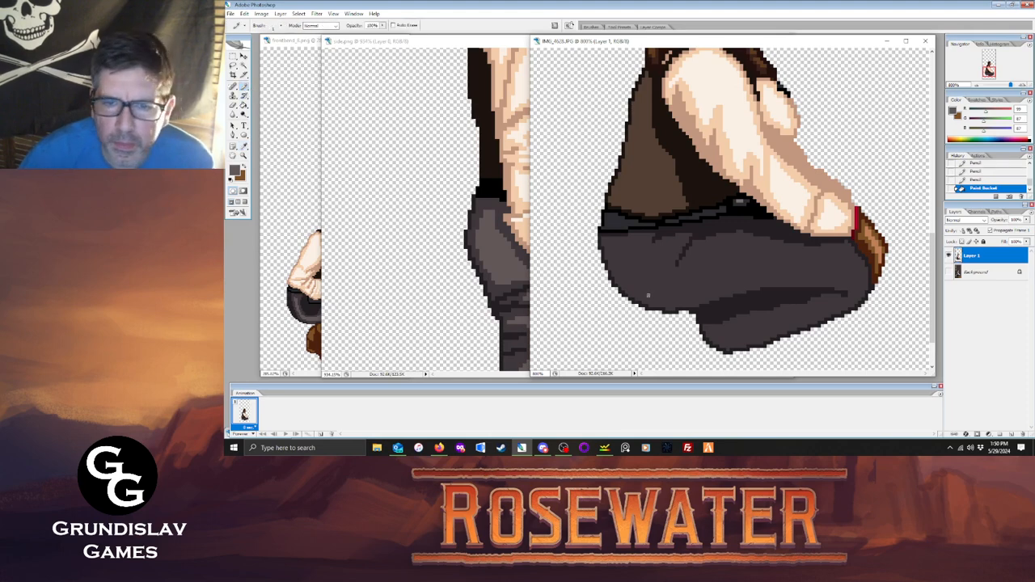
mouse_move(647, 293)
mouse_down()
mouse_move(619, 271)
mouse_move(611, 247)
mouse_move(681, 242)
mouse_move(671, 275)
mouse_move(684, 279)
mouse_move(724, 240)
mouse_move(668, 299)
mouse_move(768, 277)
mouse_move(854, 289)
mouse_move(848, 252)
mouse_up()
click(673, 255)
drag(726, 245, 826, 251)
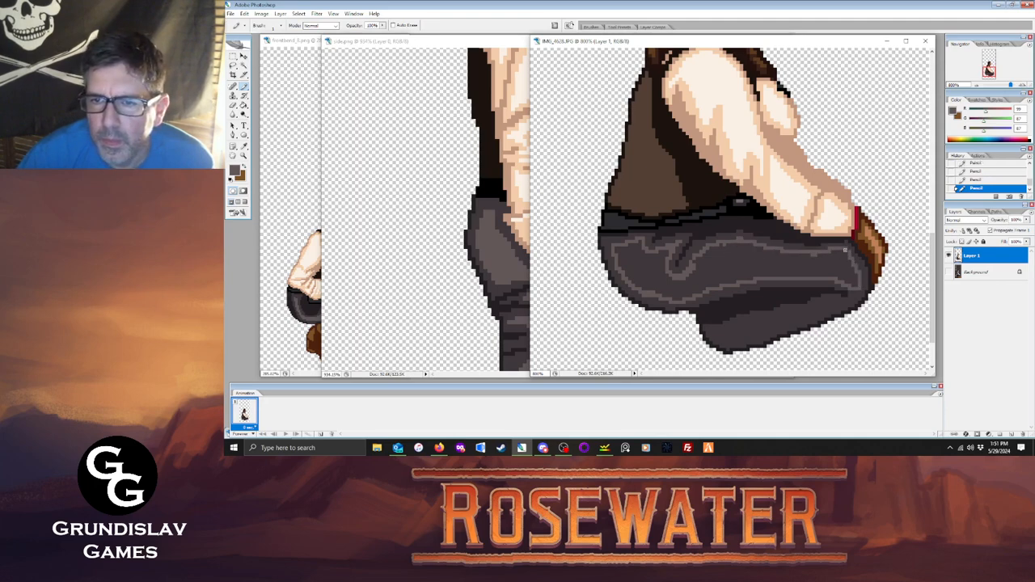
click(244, 105)
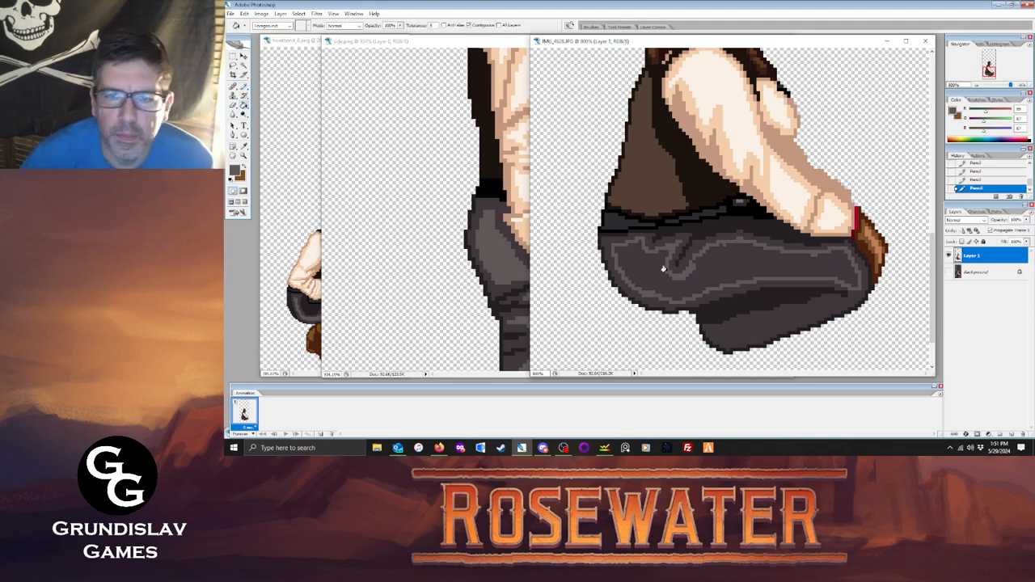
click(672, 267)
Sample the dark and mid browns from the boot in side.png as the two working colours and close side.png.
click(245, 147)
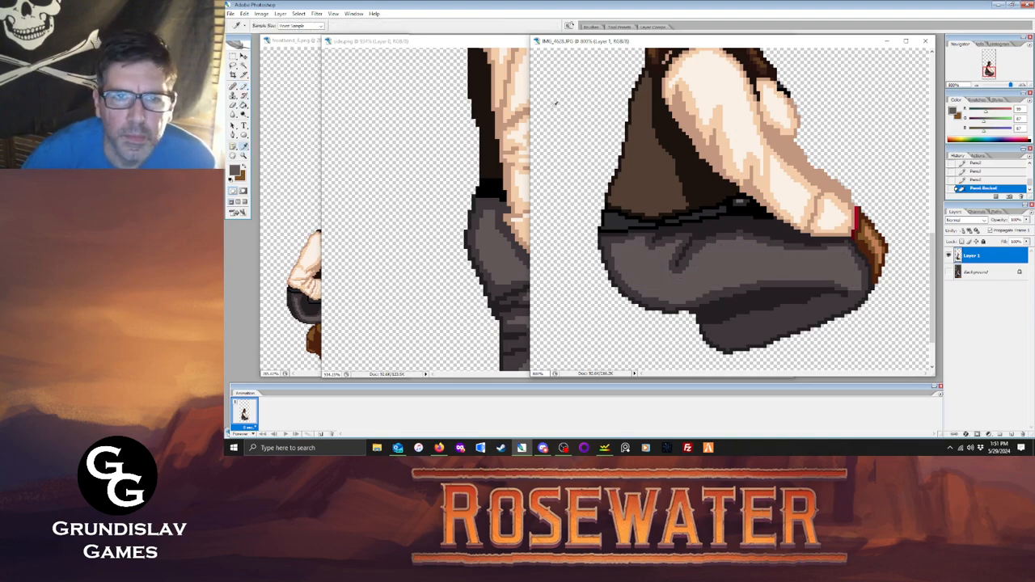
click(462, 41)
scroll(533, 261, down, 10)
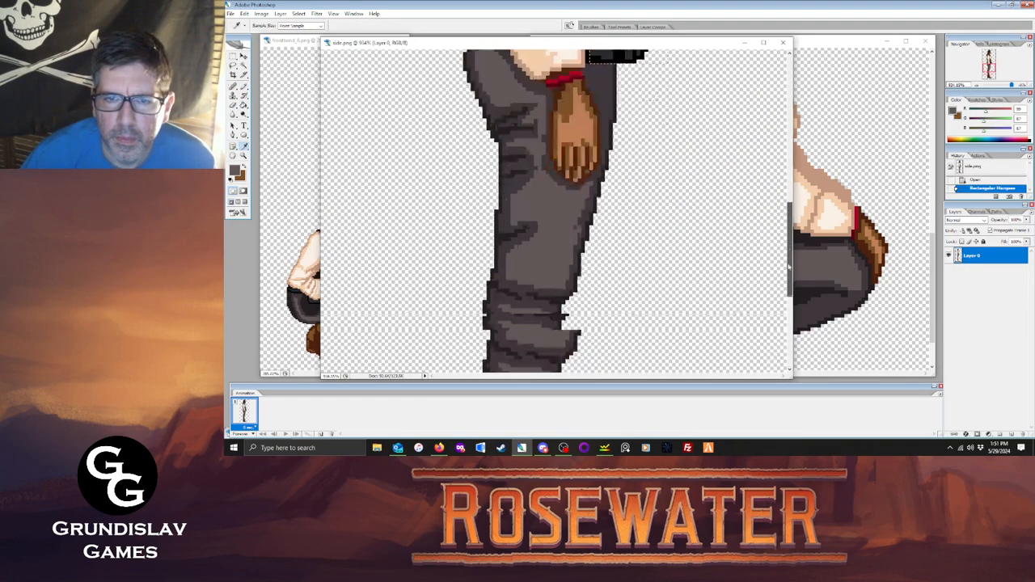
click(533, 261)
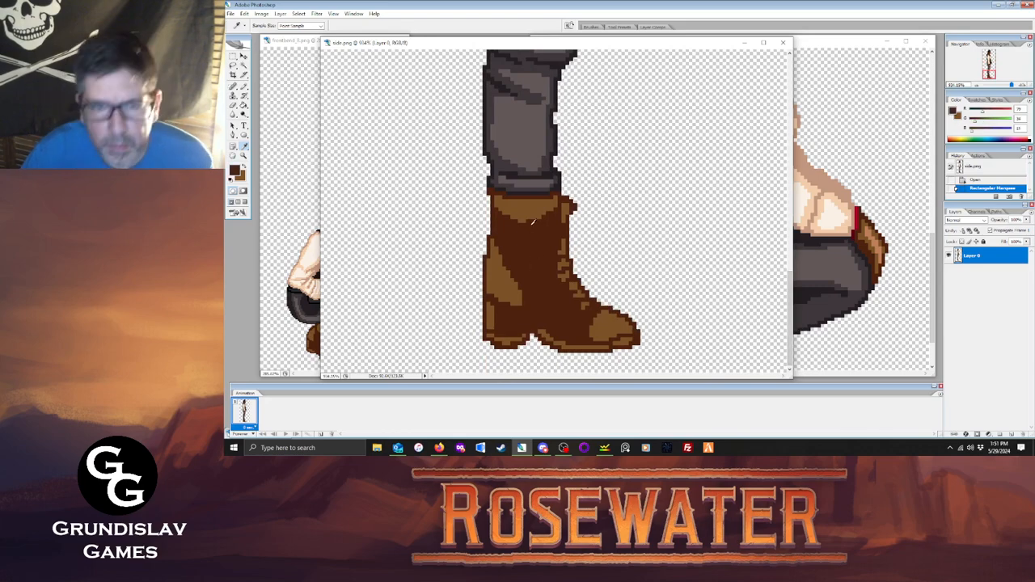
click(782, 44)
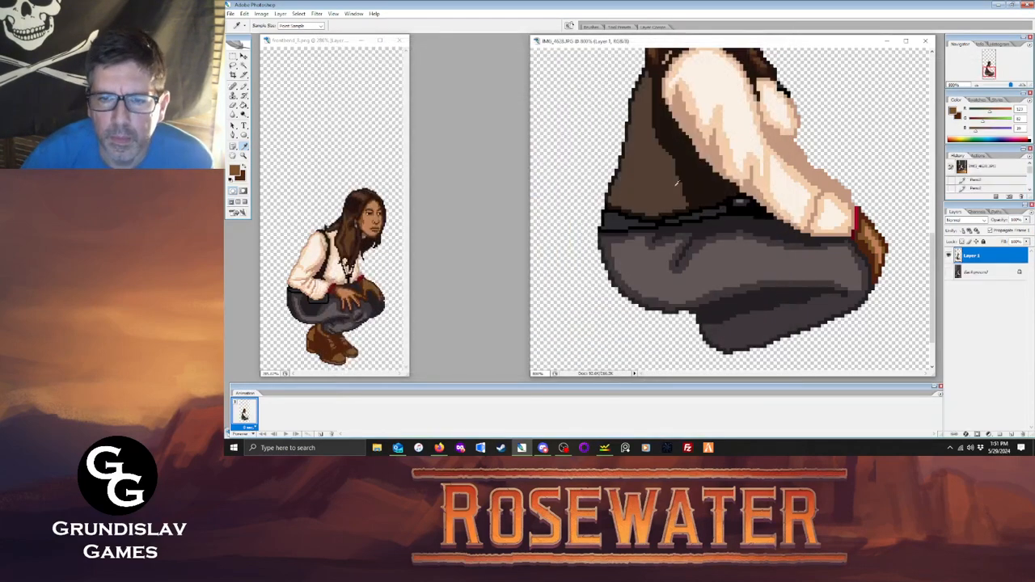
Show the background photo and pencil the near boot's outline in dark brown from sole to shaft.
click(950, 274)
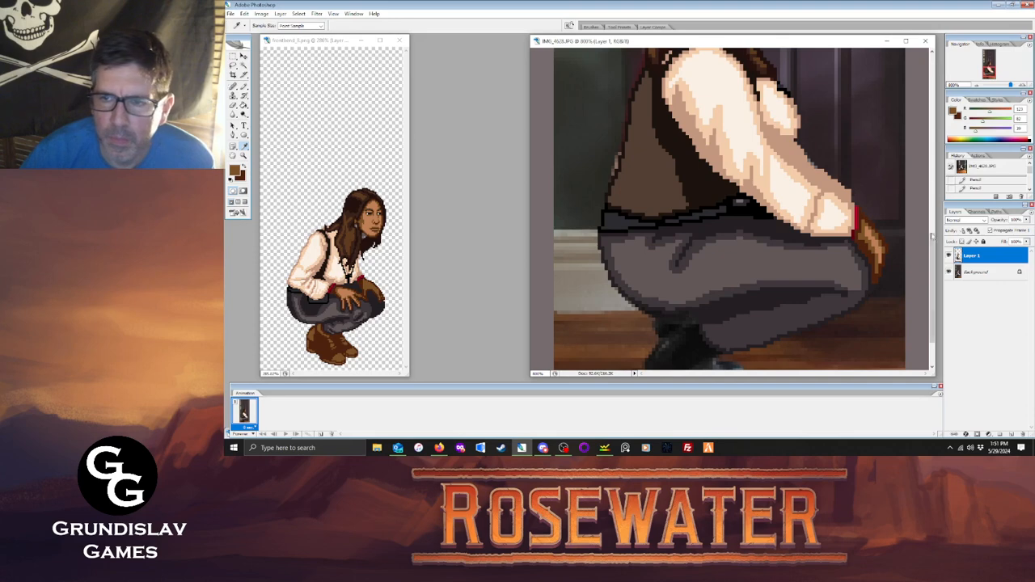
scroll(877, 187, down, 2)
key(b)
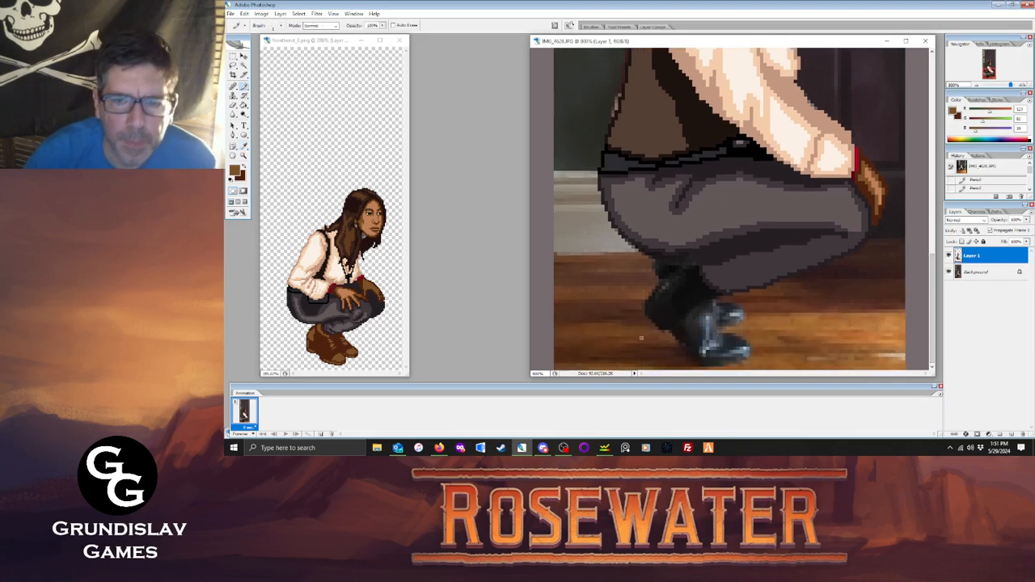
mouse_move(642, 314)
mouse_down()
mouse_move(654, 328)
mouse_move(644, 319)
mouse_up()
key(x)
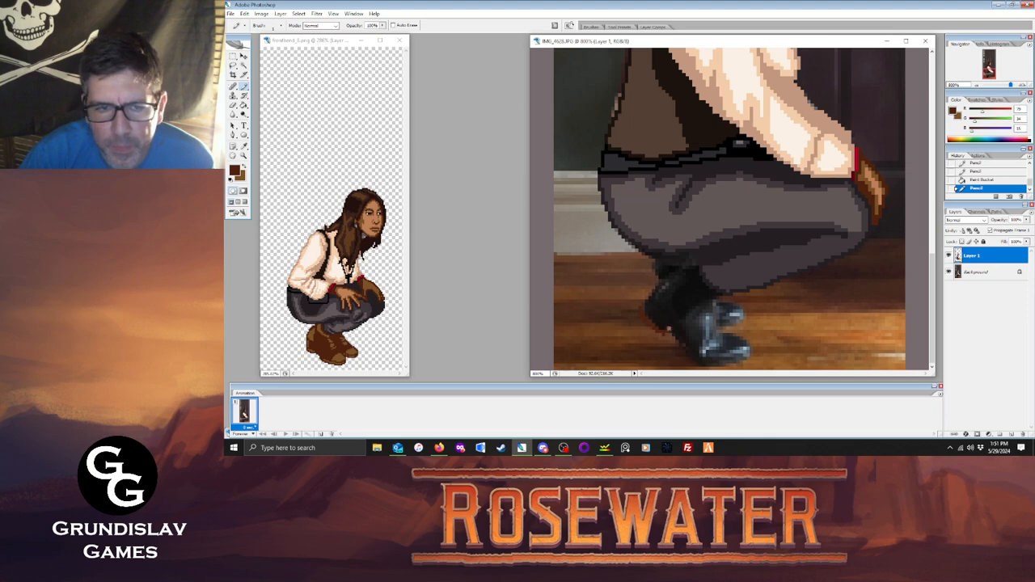
mouse_move(672, 333)
mouse_down()
mouse_move(700, 366)
mouse_move(752, 354)
mouse_move(742, 336)
mouse_move(718, 332)
mouse_move(716, 303)
mouse_up()
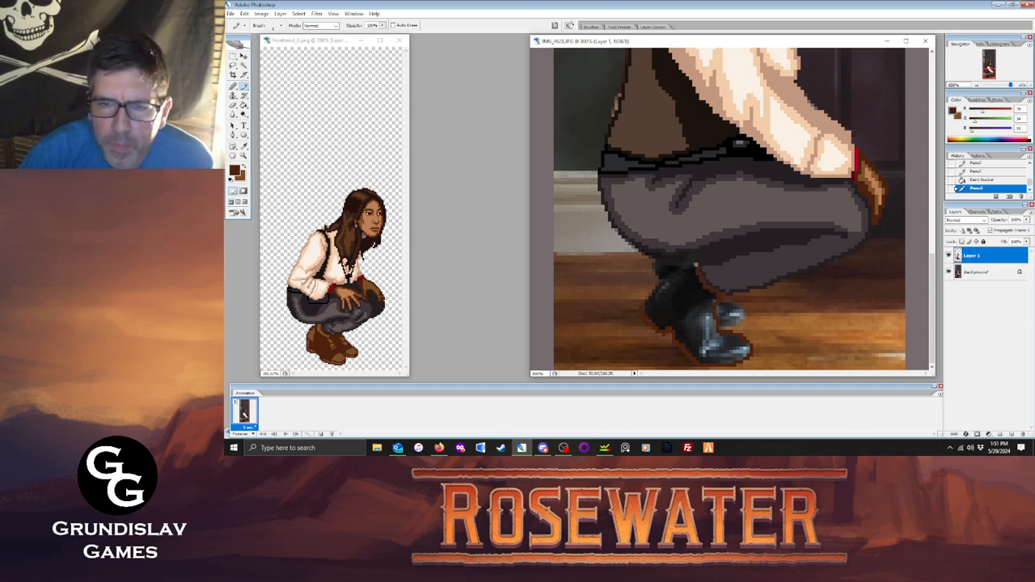
drag(681, 268, 643, 309)
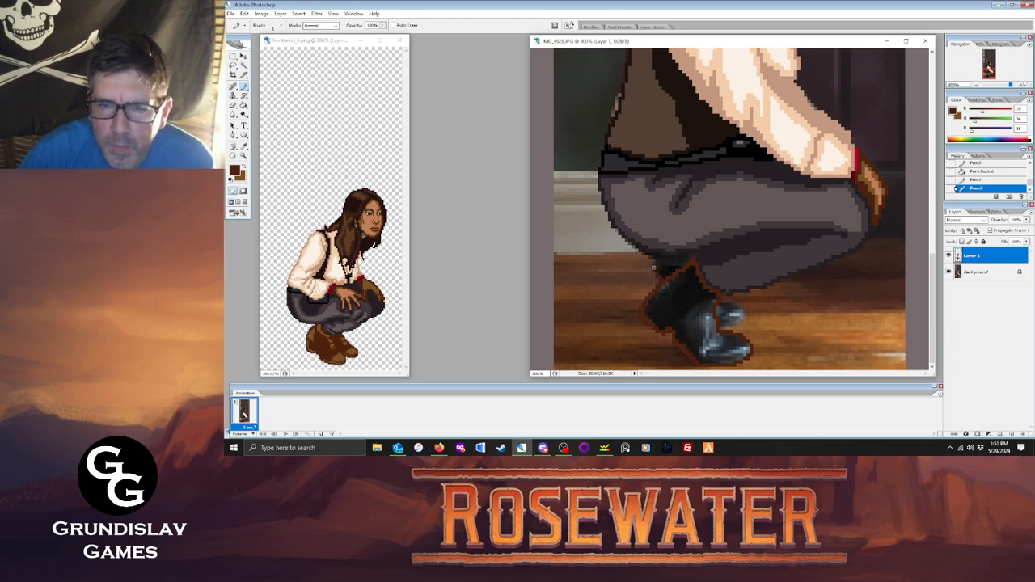
Pencil the visible parts of the far boot's outline in dark brown, checking them with the background photo hidden.
click(658, 261)
click(949, 272)
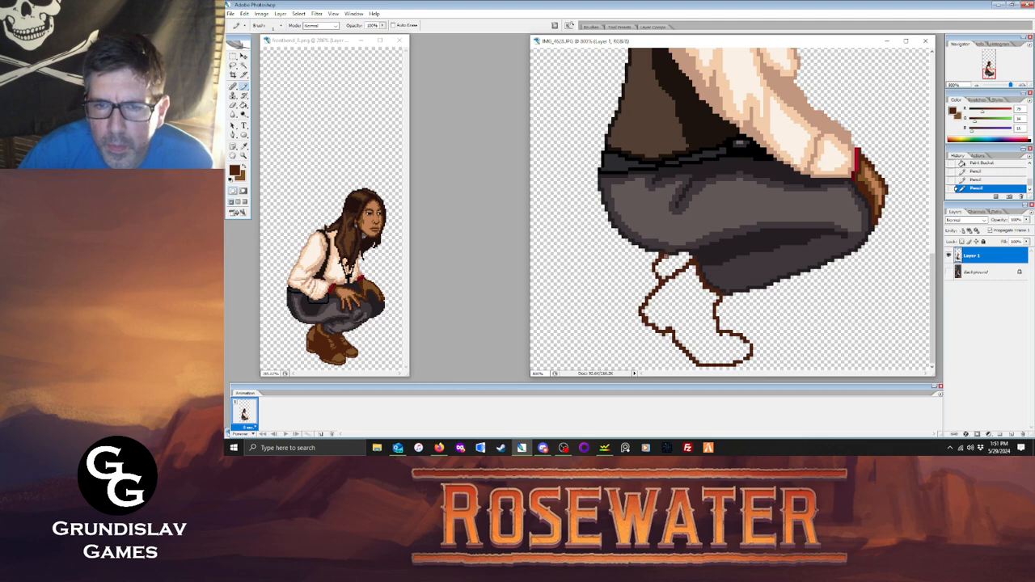
click(949, 272)
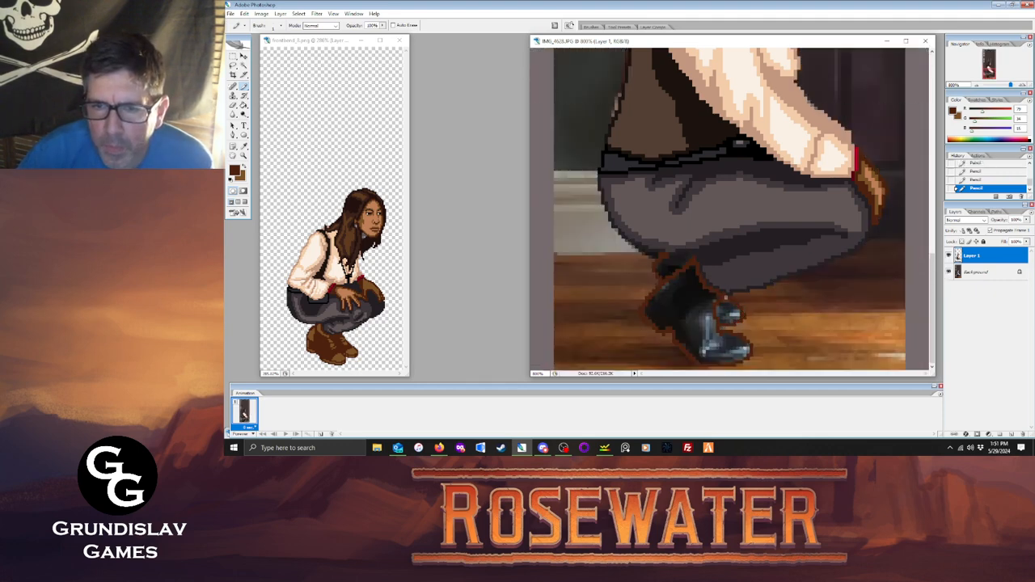
click(949, 272)
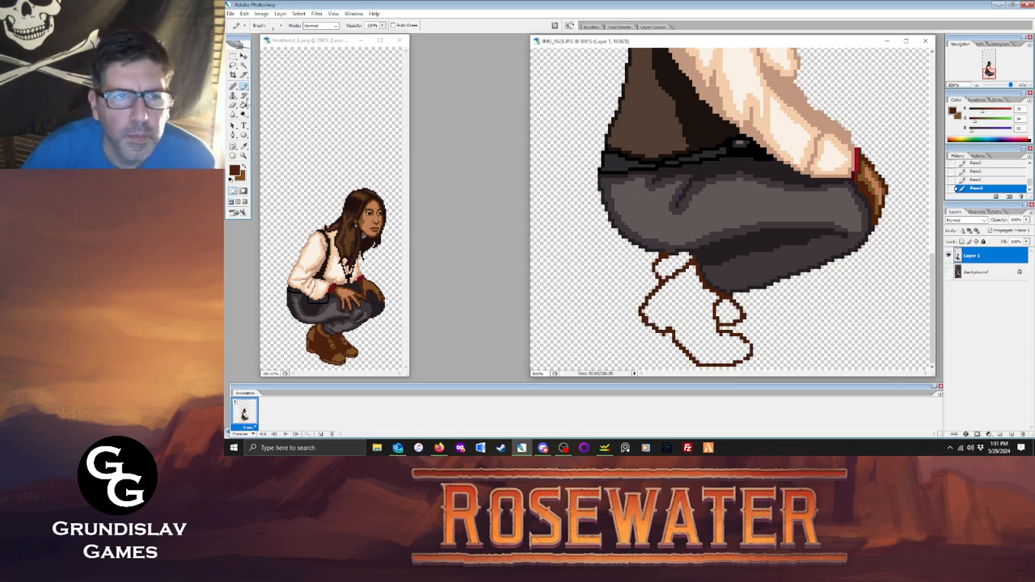
Fill the far boot's outlined parts with dark brown and pencil the shading boundaries inside the near boot.
key(g)
click(665, 271)
click(722, 309)
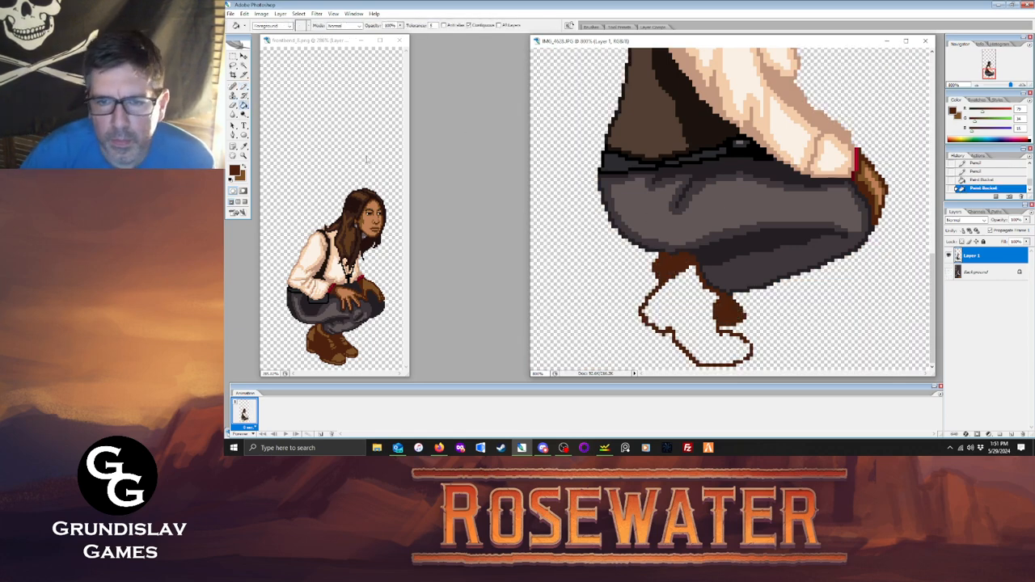
key(b)
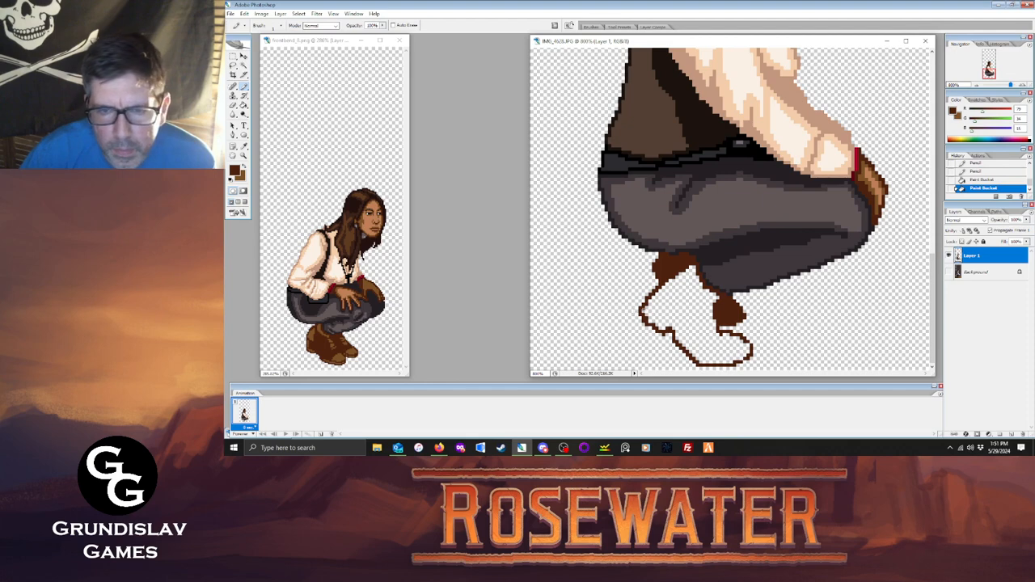
mouse_move(644, 308)
mouse_down()
mouse_move(663, 323)
mouse_move(654, 315)
mouse_move(671, 283)
mouse_move(689, 280)
mouse_move(707, 304)
mouse_move(710, 340)
mouse_move(721, 336)
mouse_up()
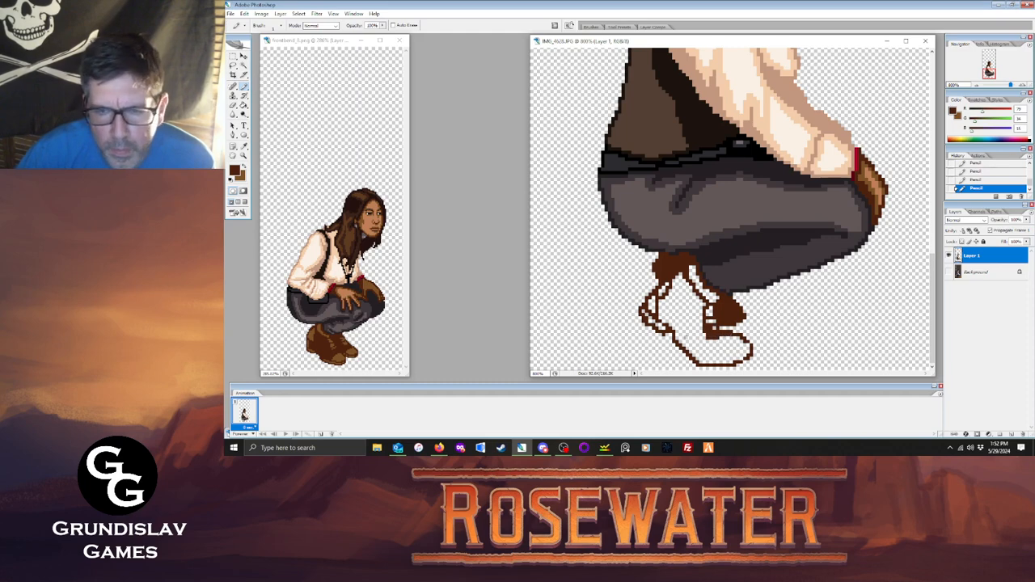
mouse_move(680, 339)
mouse_down()
mouse_move(712, 359)
mouse_move(742, 357)
mouse_move(708, 351)
mouse_up()
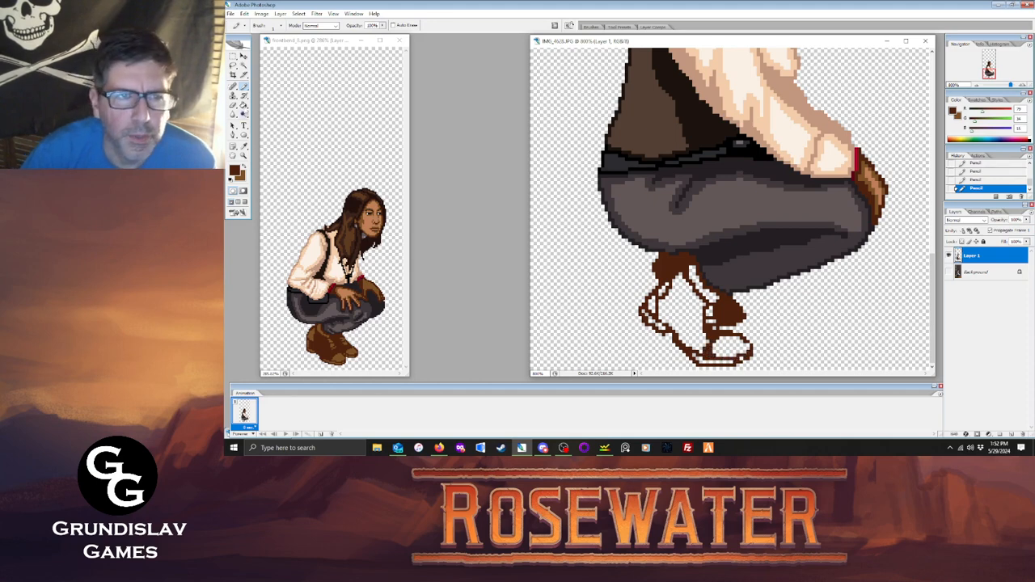
Fill the near boot's shadow area with dark brown and its toe, sole, heel and shaft highlights with mid brown.
key(g)
click(691, 316)
key(x)
click(720, 350)
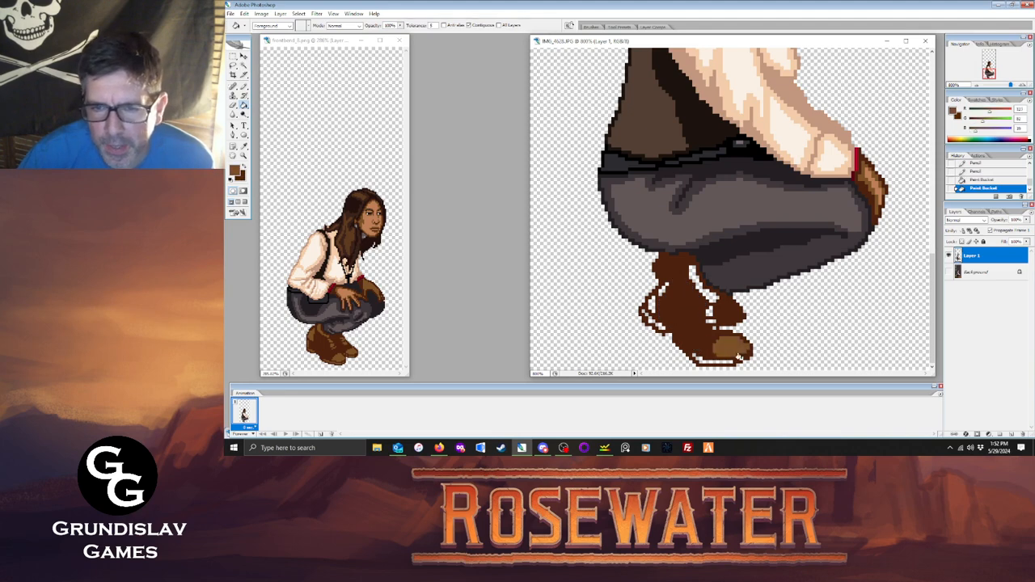
click(713, 359)
click(698, 354)
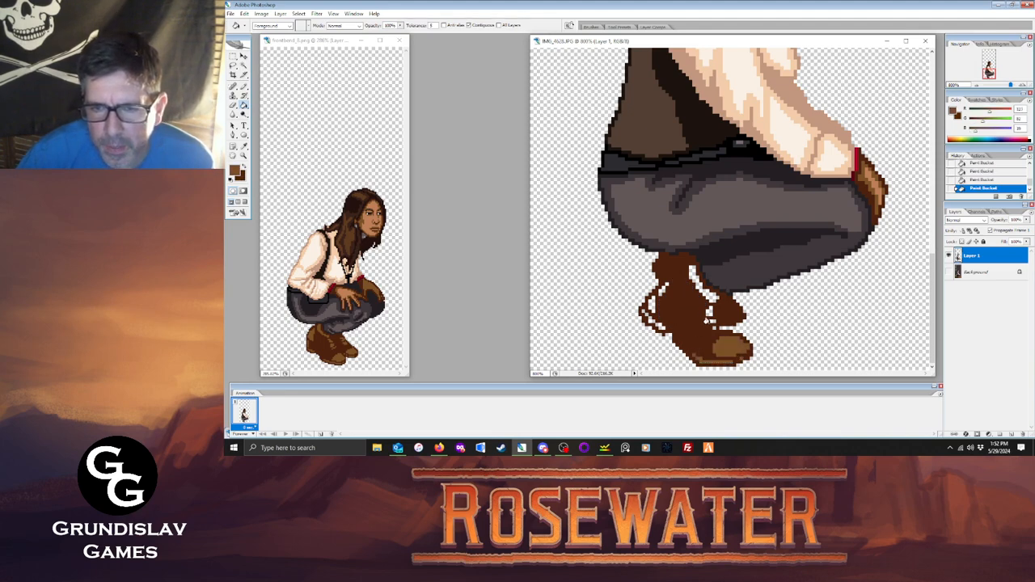
click(700, 292)
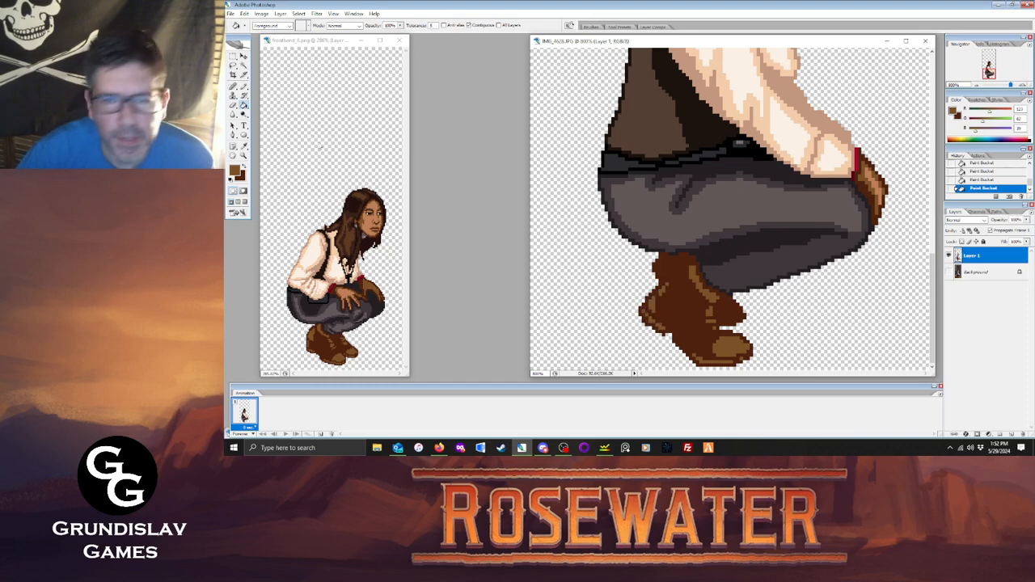
Erase the stray outline pixels around the near boot's heel.
click(234, 106)
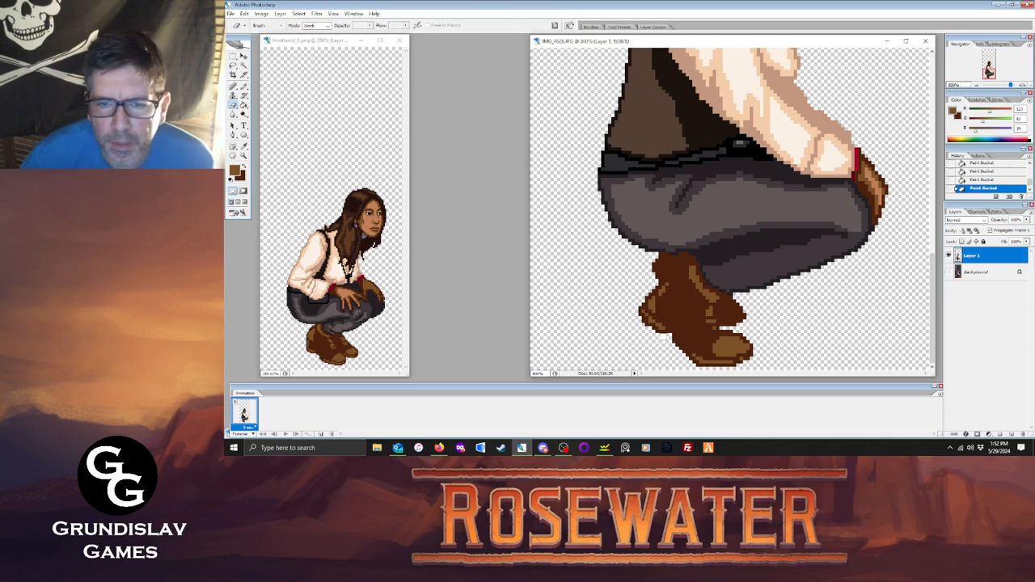
click(656, 338)
click(641, 325)
click(643, 324)
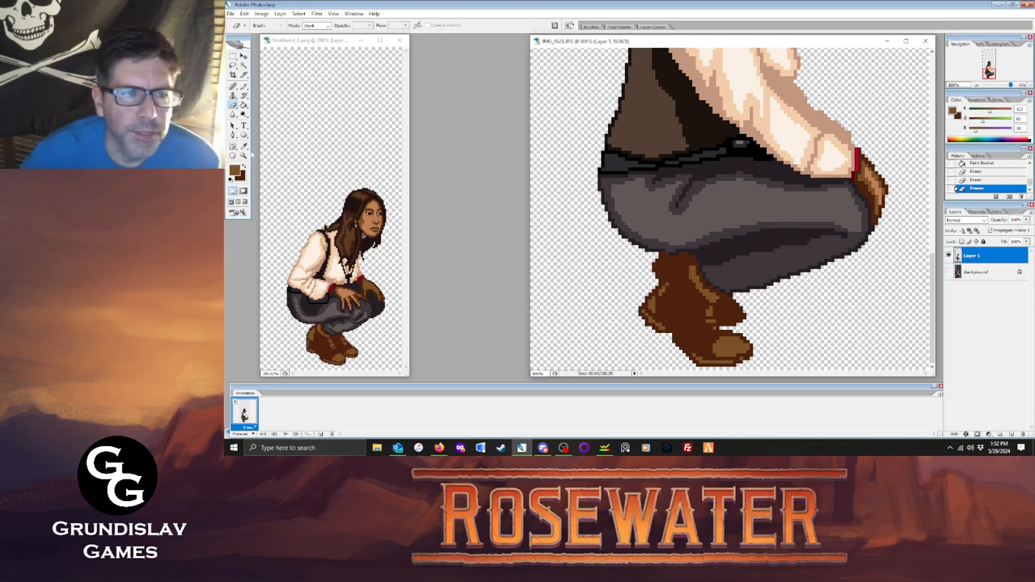
Sample the dark trouser grey and pencil shadow along the trouser hem above the boots, stepping back one stroke and redrawing it.
key(i)
click(738, 244)
key(b)
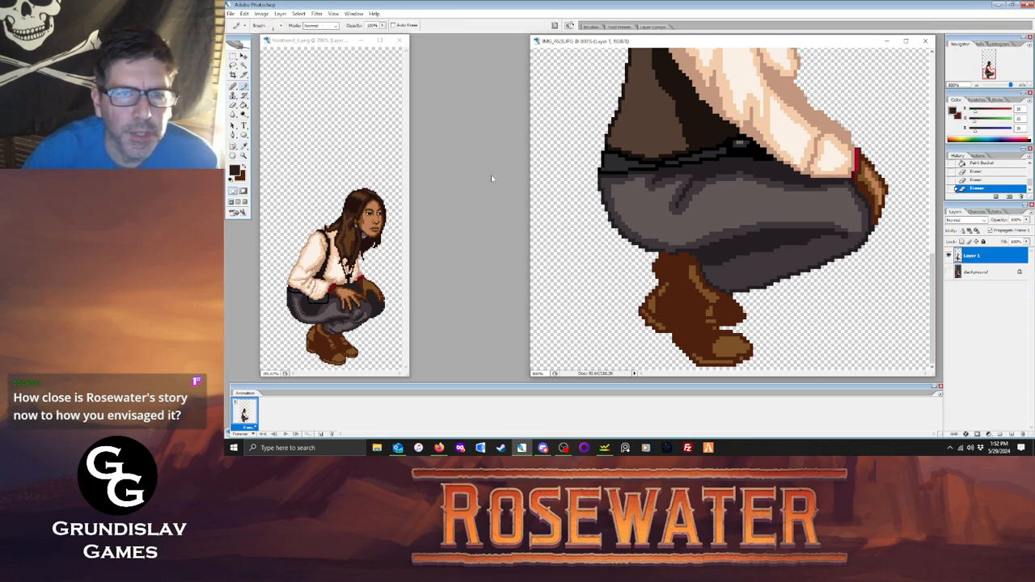
click(693, 269)
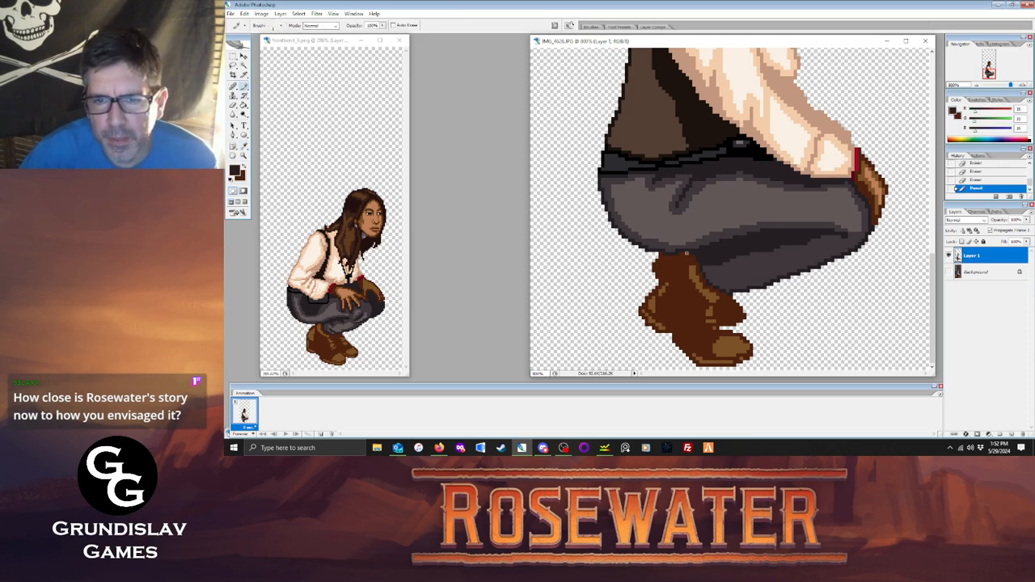
click(694, 258)
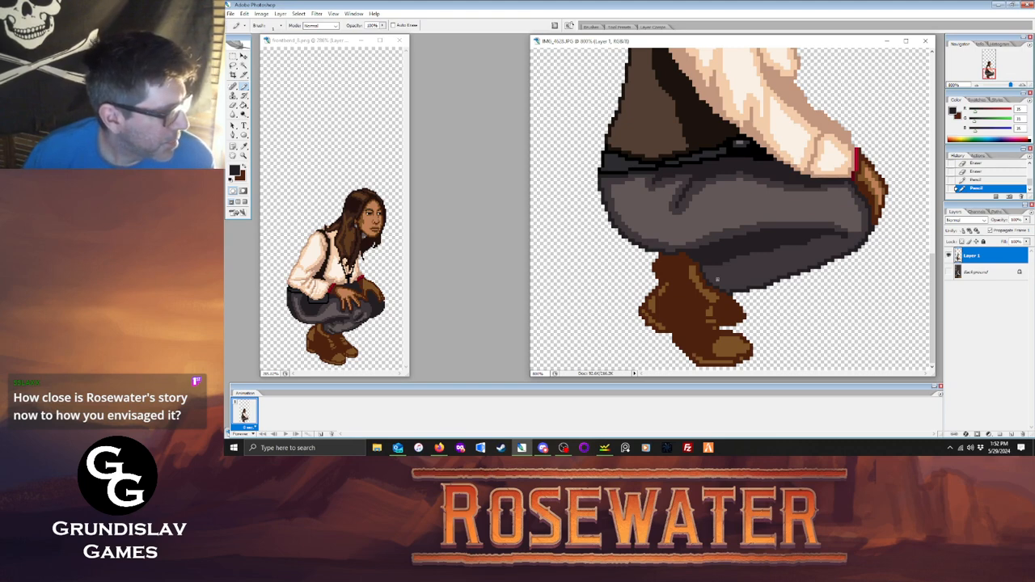
click(713, 275)
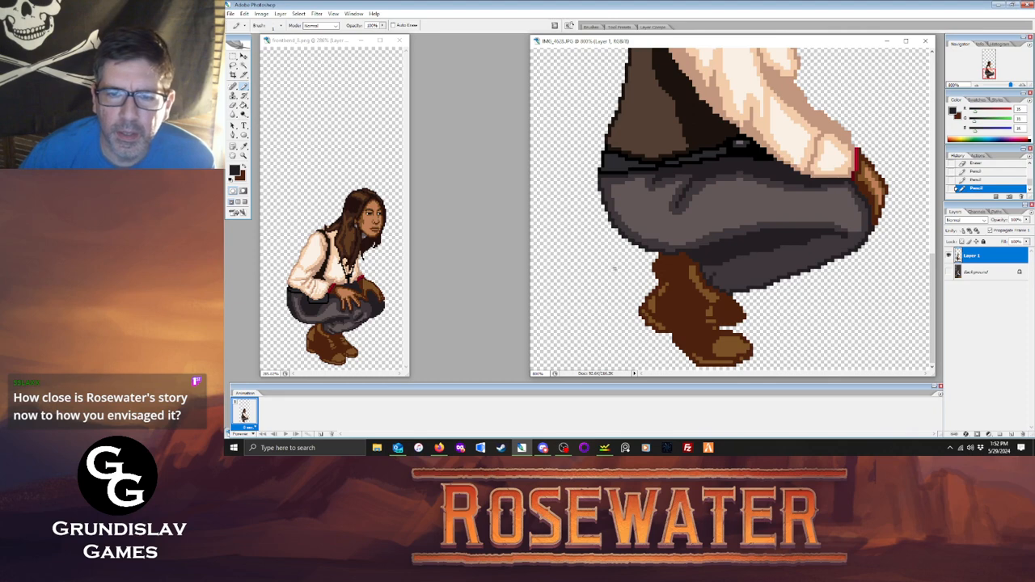
click(967, 180)
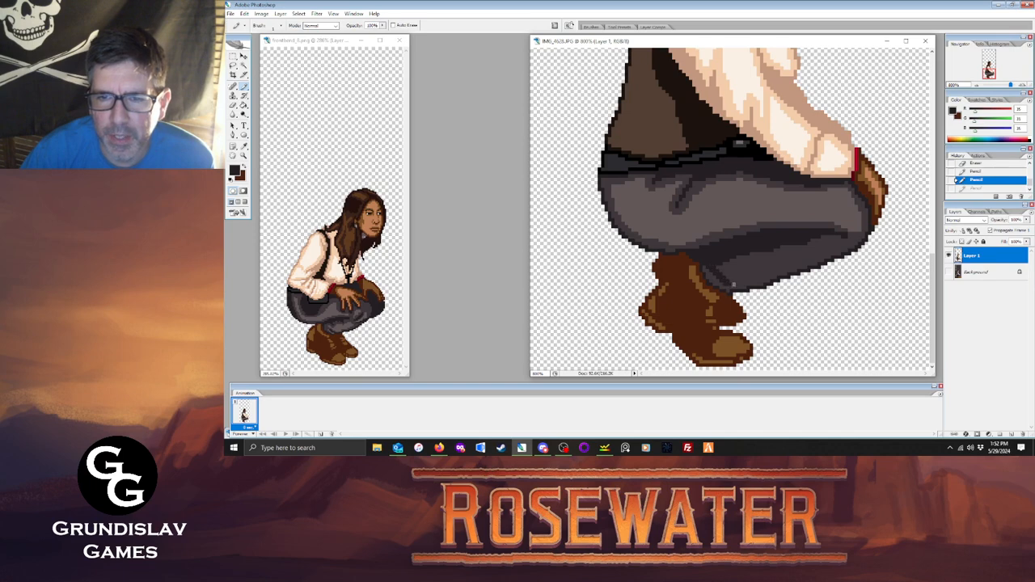
click(748, 294)
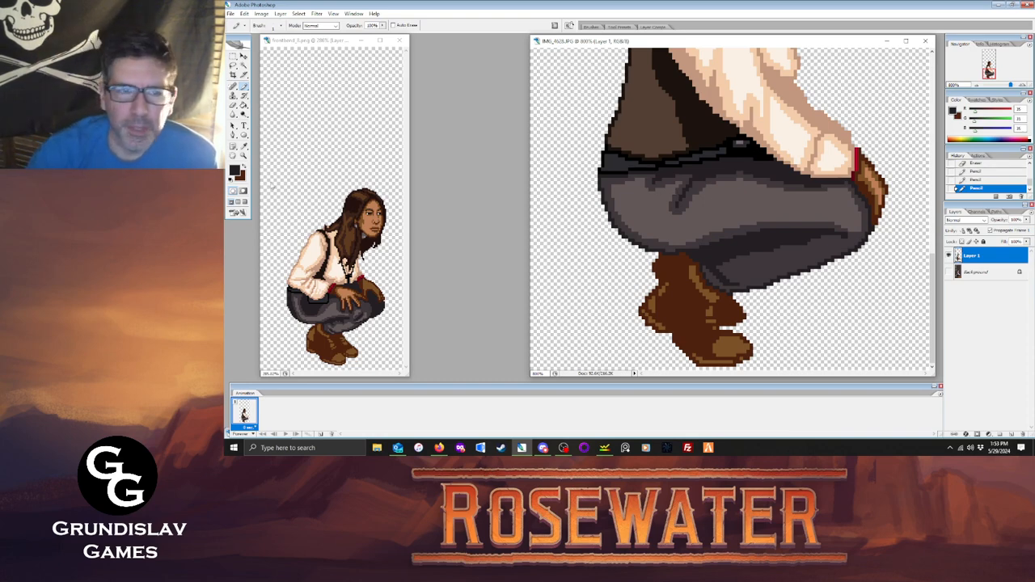
Sample a dark tone from the figure and pencil fold lines on the lower and upper back of the waistcoat.
key(i)
key(b)
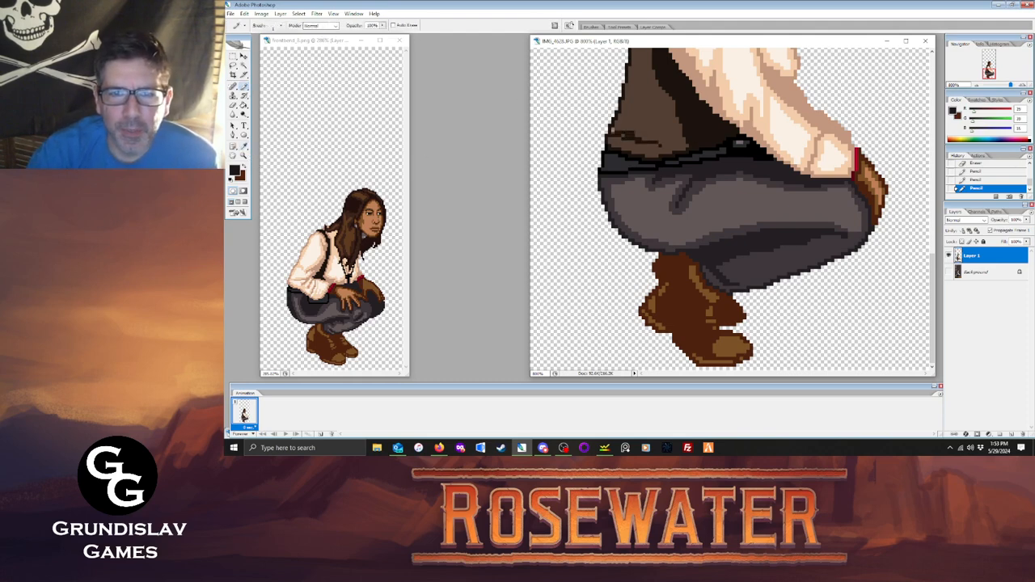
click(656, 145)
scroll(923, 186, up, 3)
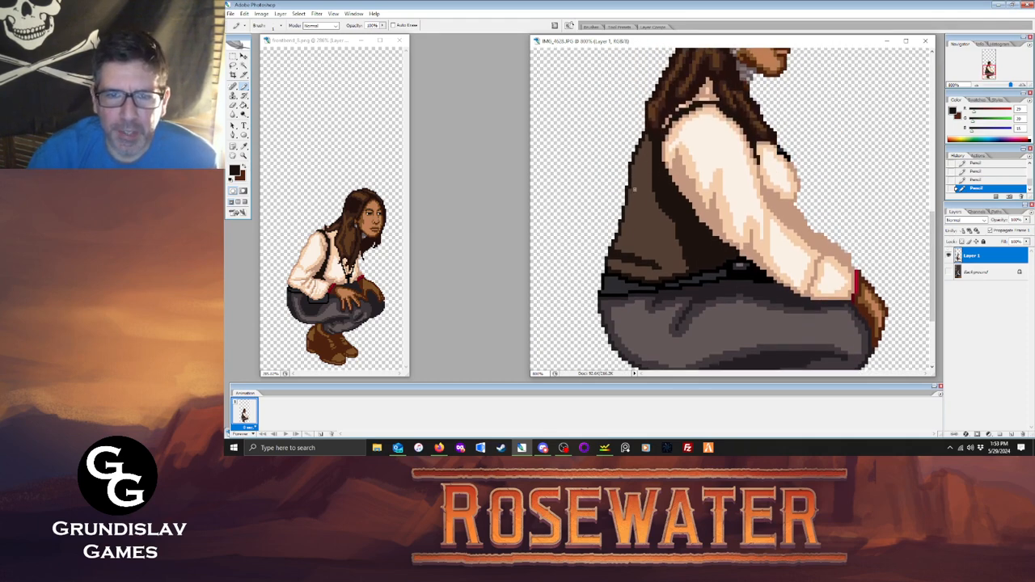
mouse_move(634, 189)
mouse_down()
mouse_move(637, 204)
mouse_move(634, 175)
mouse_up()
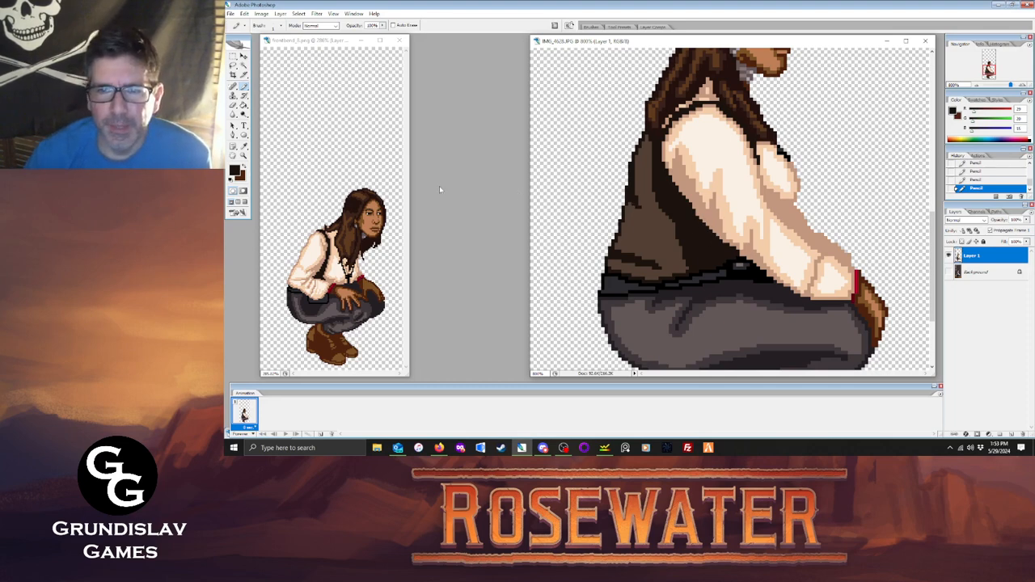
Zoom out to the whole sprite, start saving it under a new name and browse to the character's Crouched folder.
click(244, 155)
right_click(714, 192)
click(725, 200)
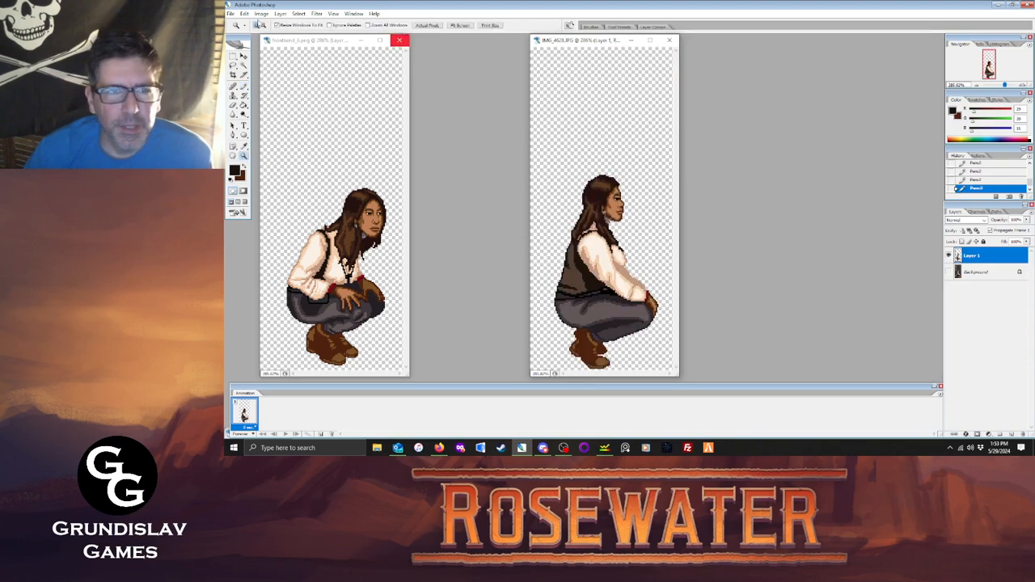
click(232, 14)
click(254, 108)
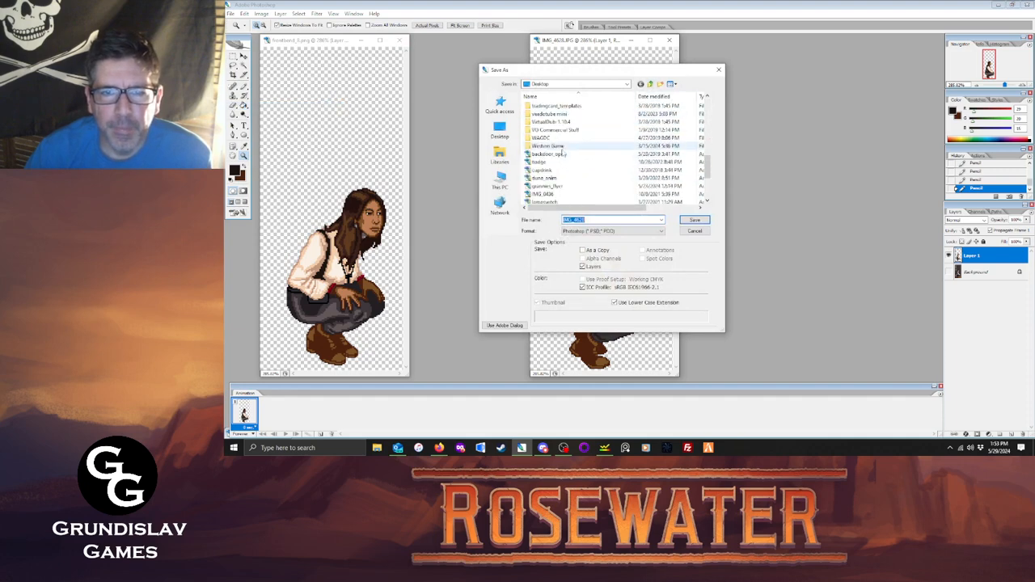
double_click(598, 145)
double_click(544, 114)
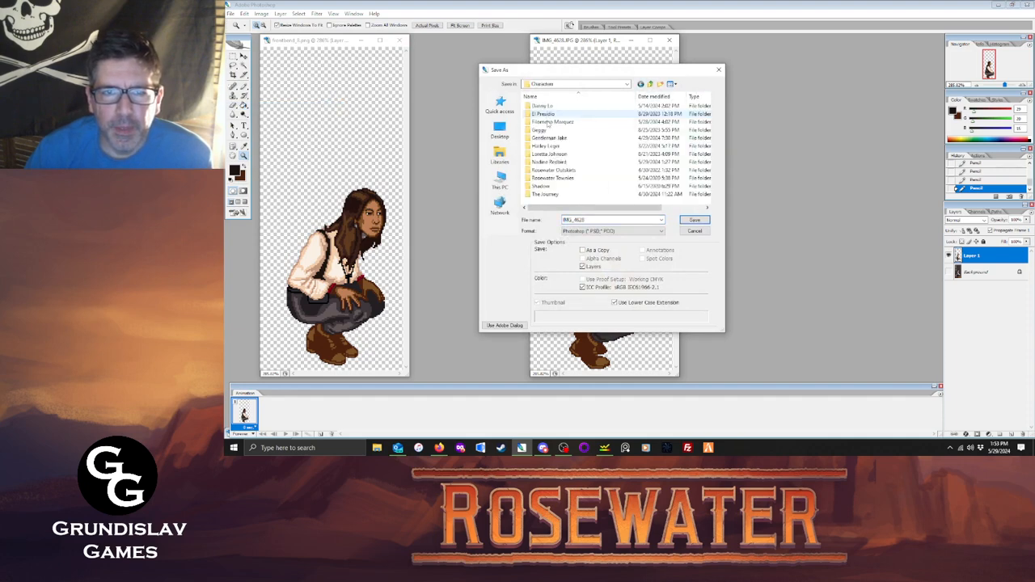
double_click(549, 165)
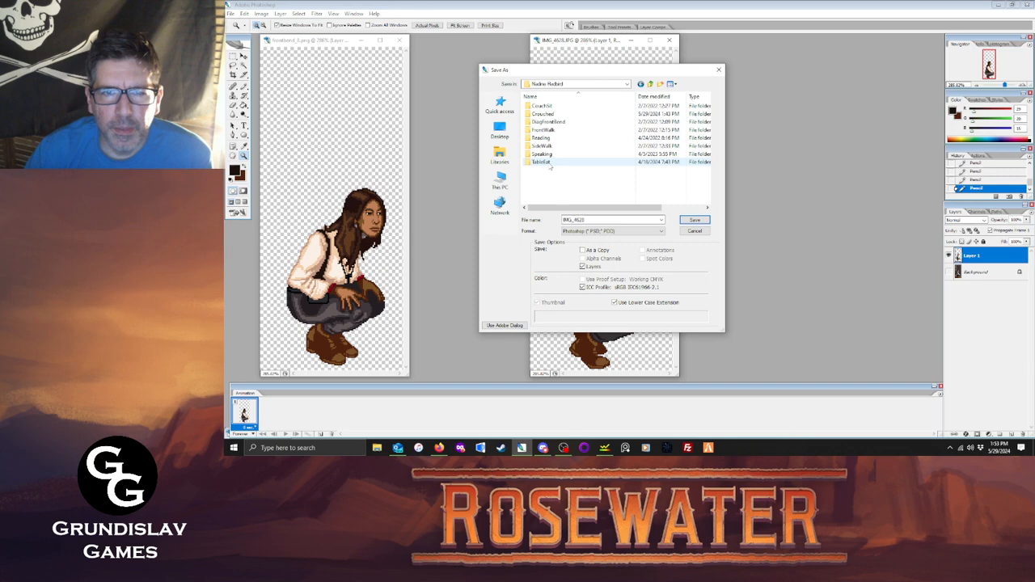
double_click(541, 114)
Save the sprite as side in PNG format without interlacing.
click(612, 232)
click(576, 310)
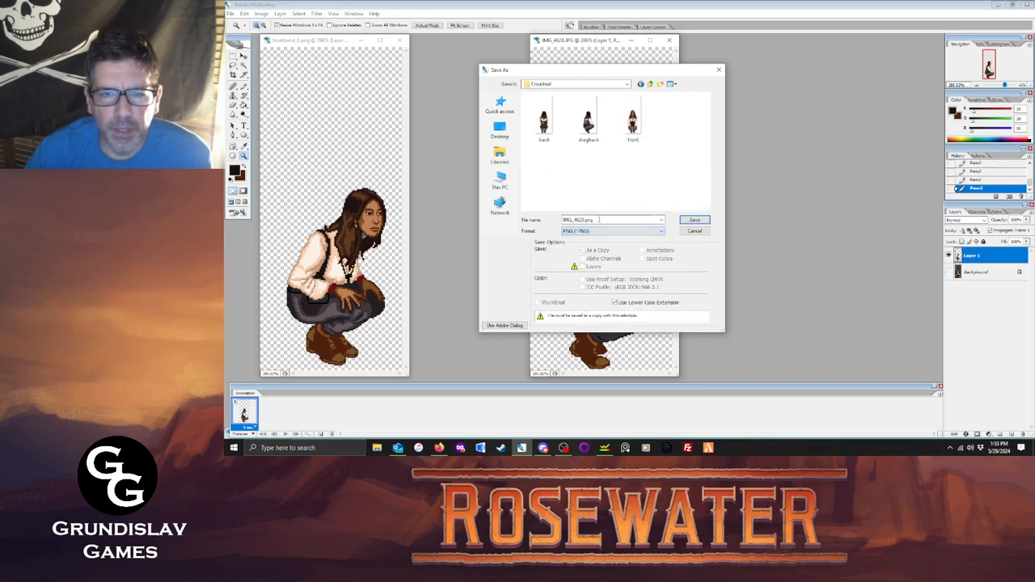
double_click(613, 219)
text(side)
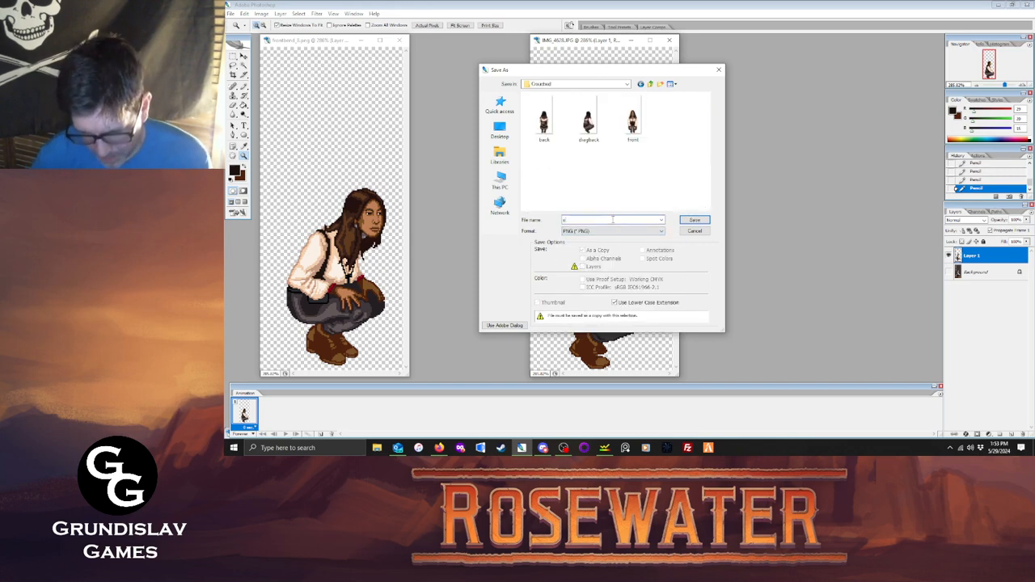
click(693, 221)
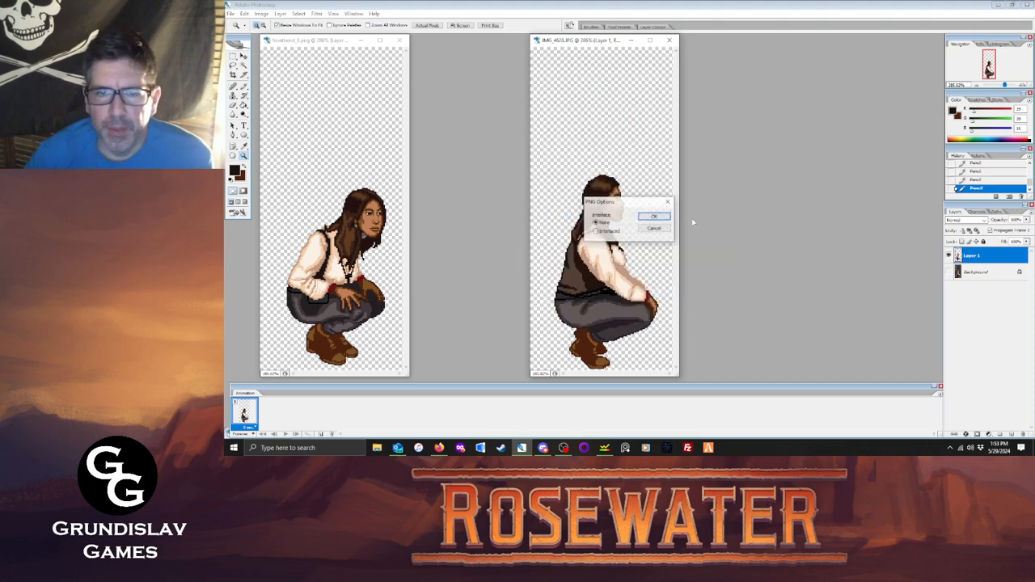
click(654, 217)
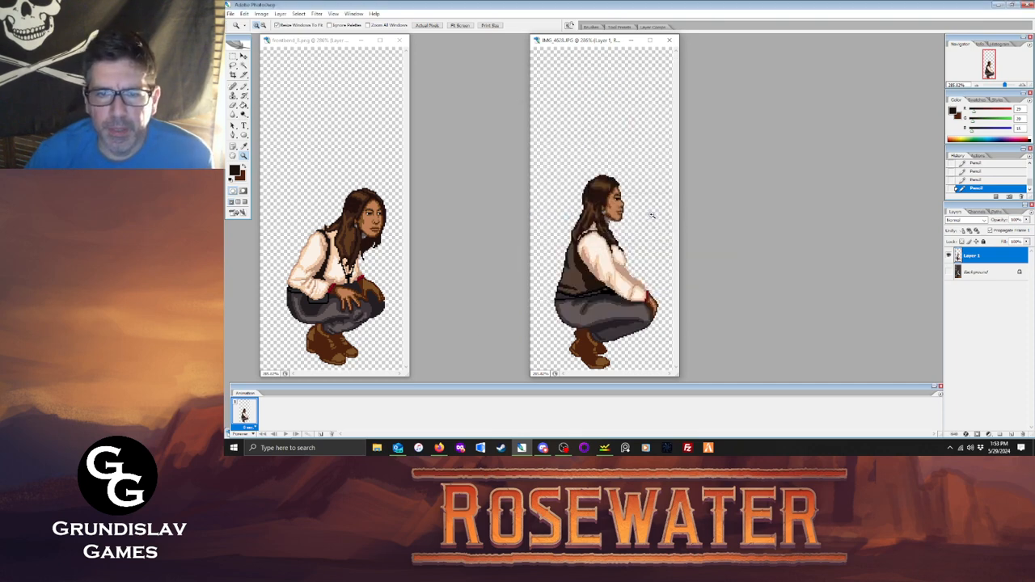
Close the side-view document and the remaining reference sprite, and minimise the program to the desktop.
click(669, 40)
click(640, 173)
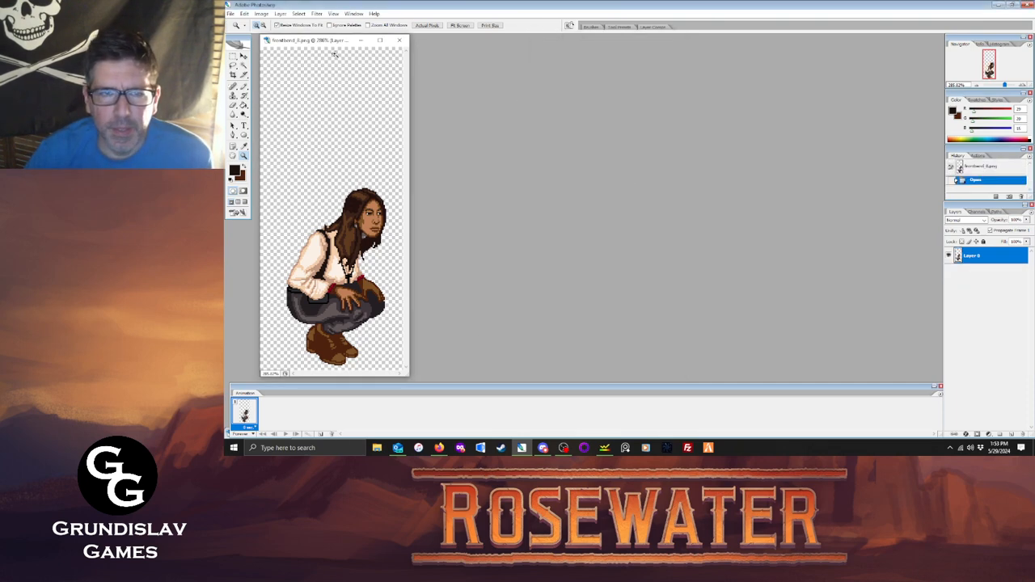
click(399, 40)
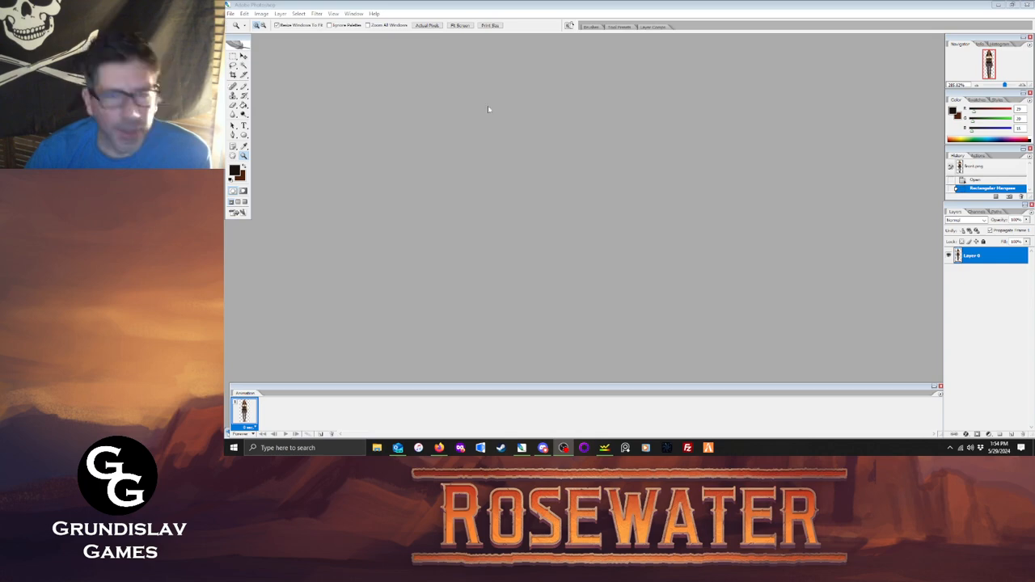
click(999, 6)
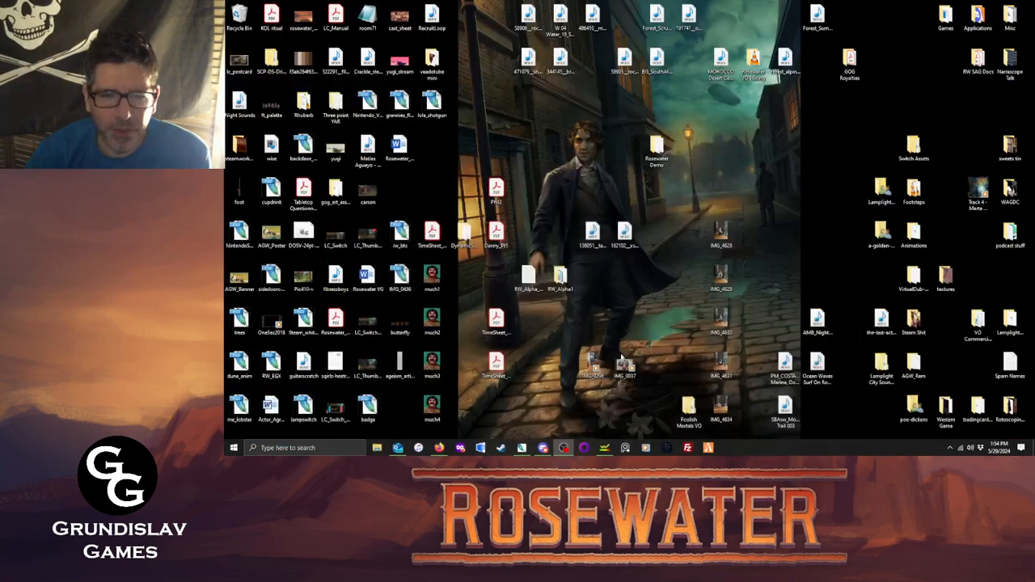
Switch to GoldWave, maximise it, and play the opening seconds of the loaded voice recording before stopping playback.
click(606, 448)
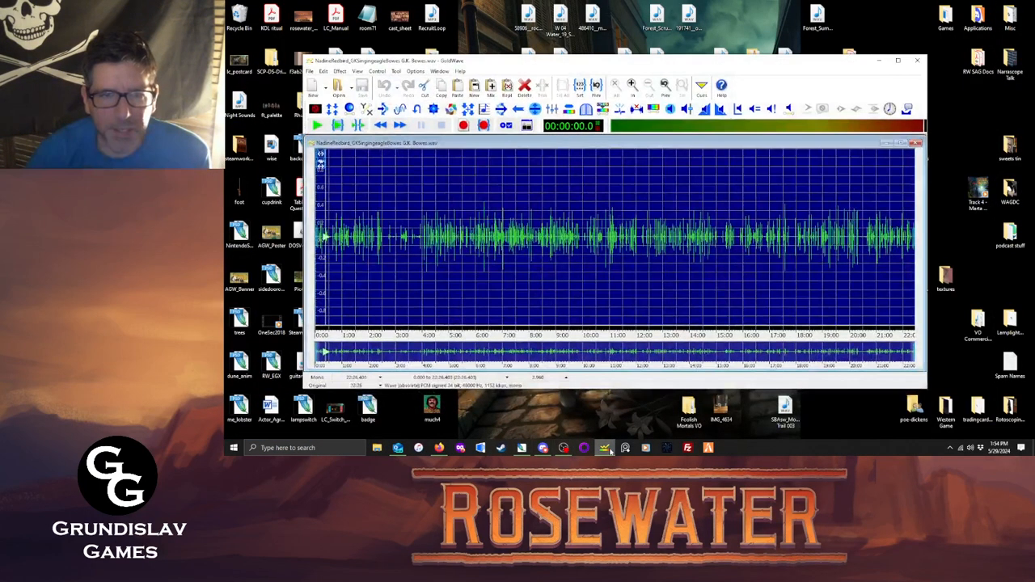
click(891, 56)
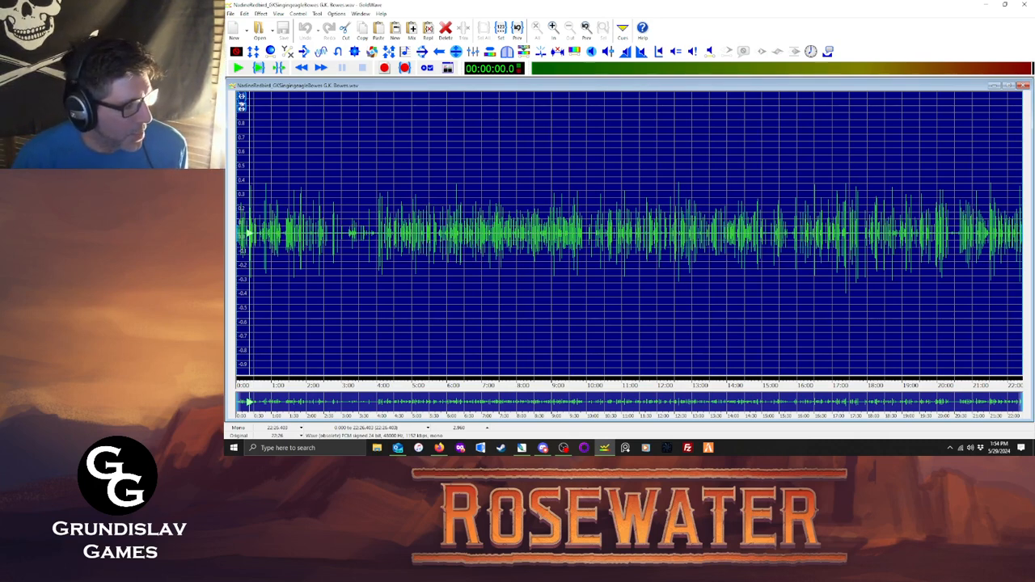
key(alt+Tab)
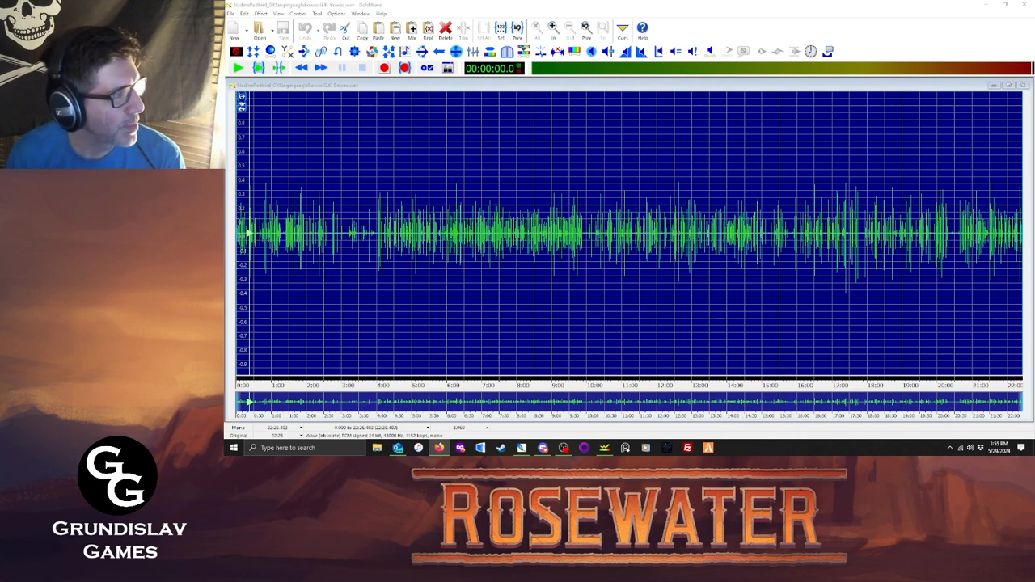
click(585, 82)
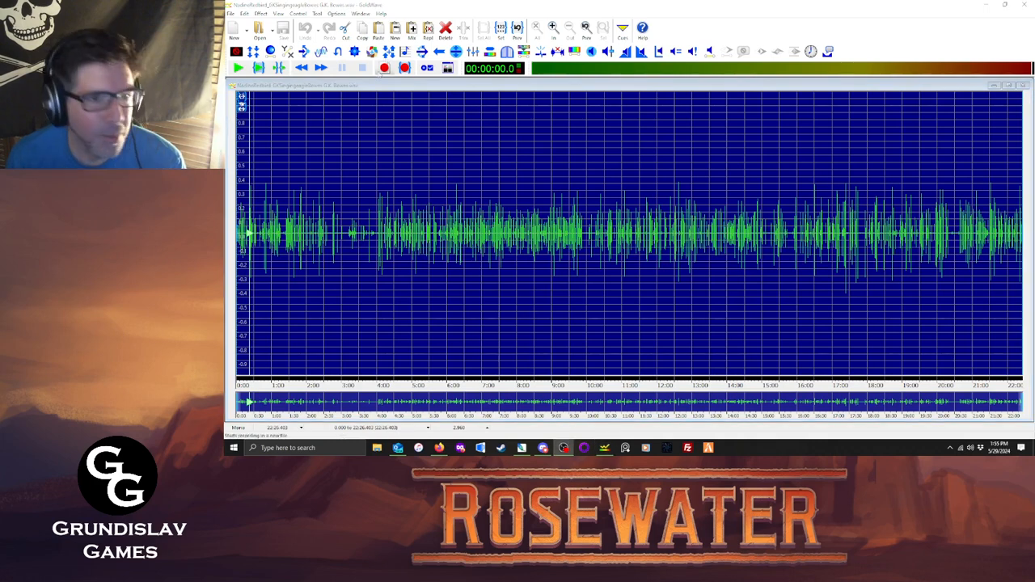
click(259, 68)
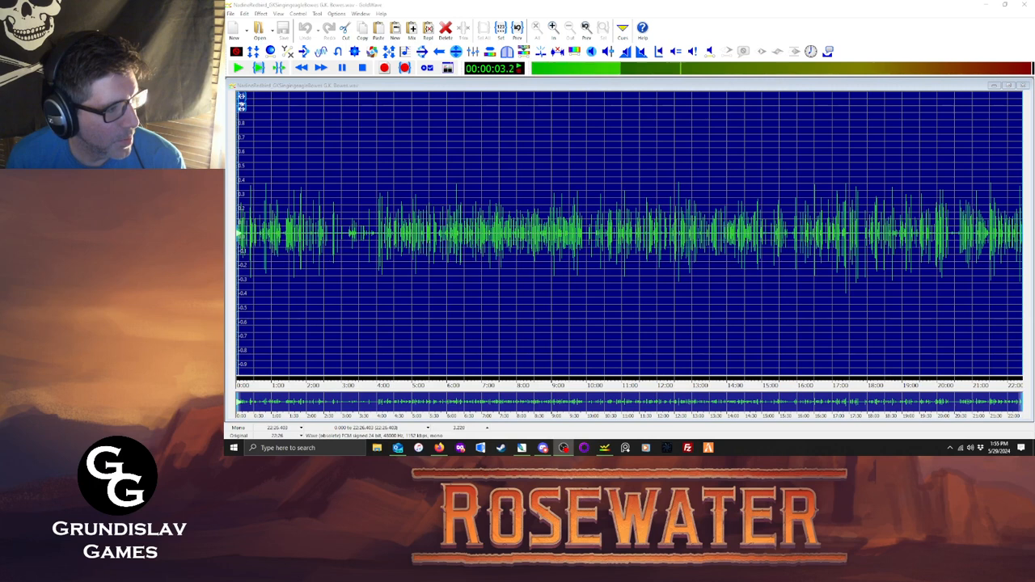
click(361, 68)
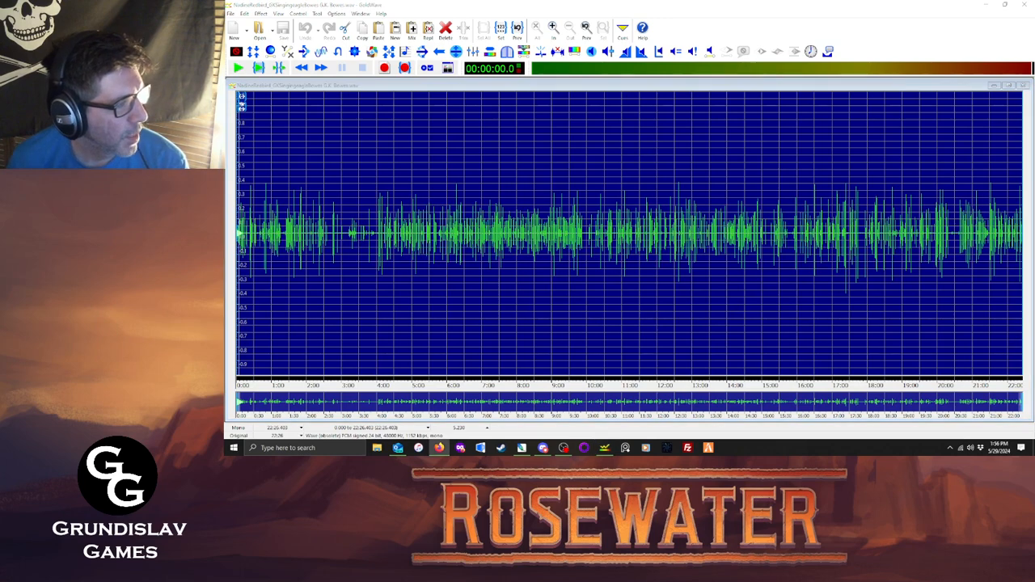
Play the recording's second spoken line from about 2.9 seconds to locate its extent.
click(538, 89)
scroll(338, 390, up, 5)
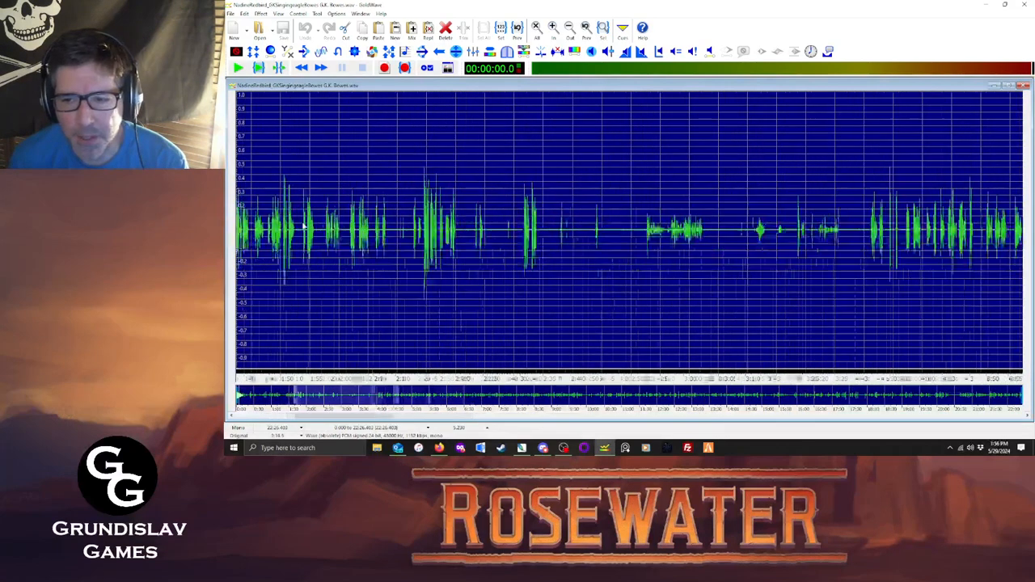
drag(331, 416, 258, 405)
scroll(244, 236, up, 1)
scroll(250, 231, up, 1)
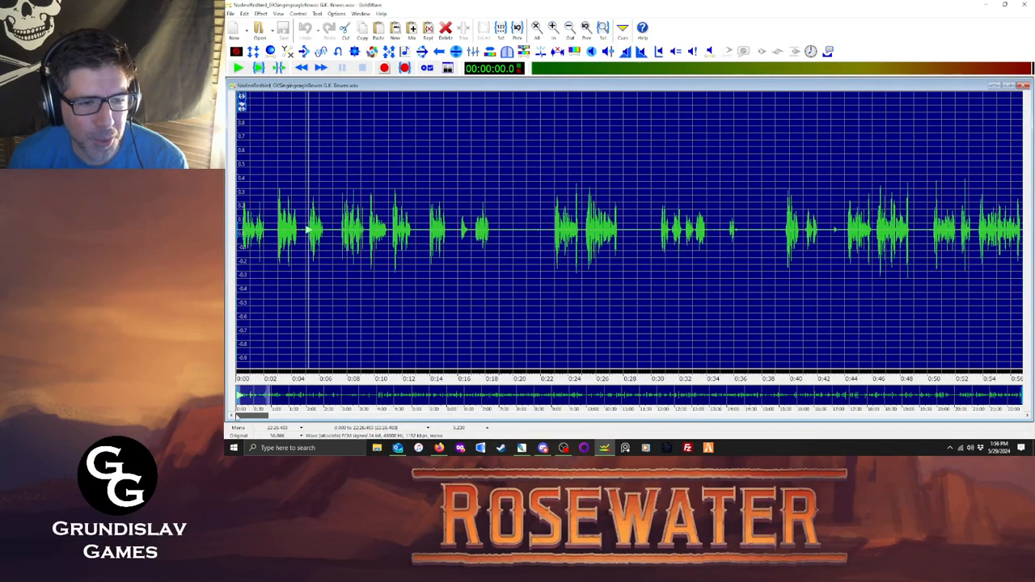
click(277, 233)
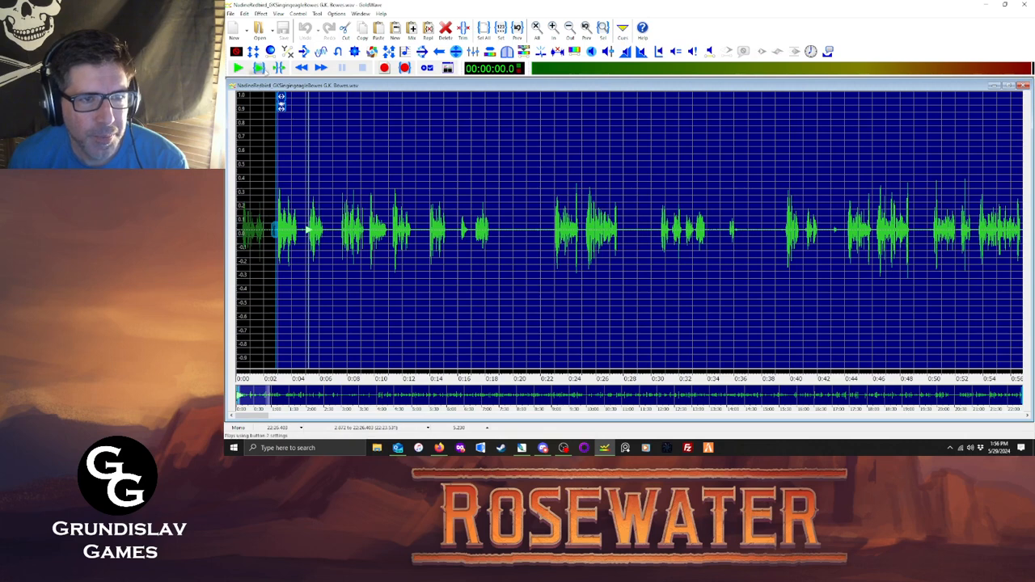
click(259, 68)
click(363, 68)
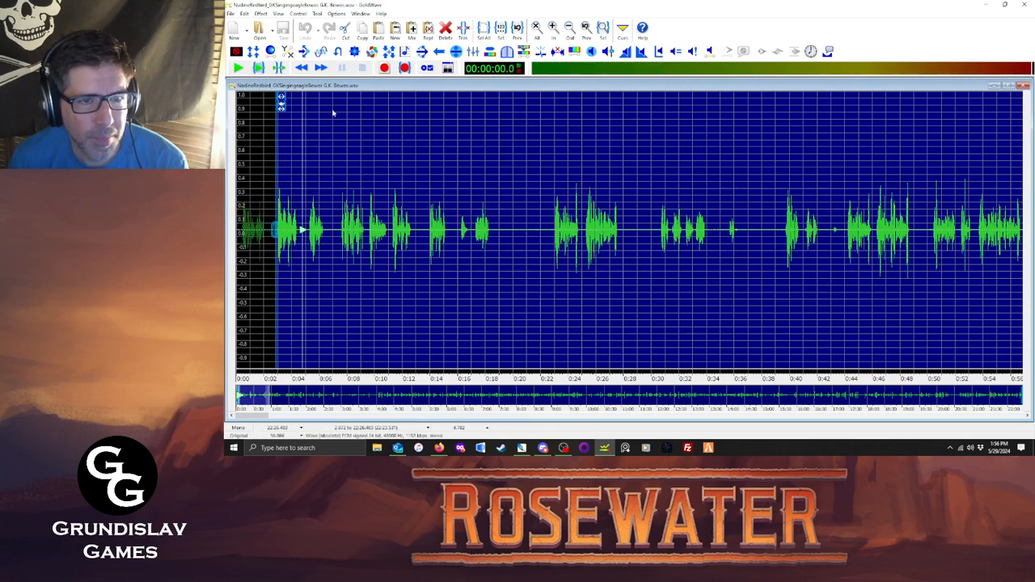
Copy the second line, about 2.96 to 4.46 seconds, into a new sound and maximise its volume at 0 dB.
drag(278, 185, 299, 193)
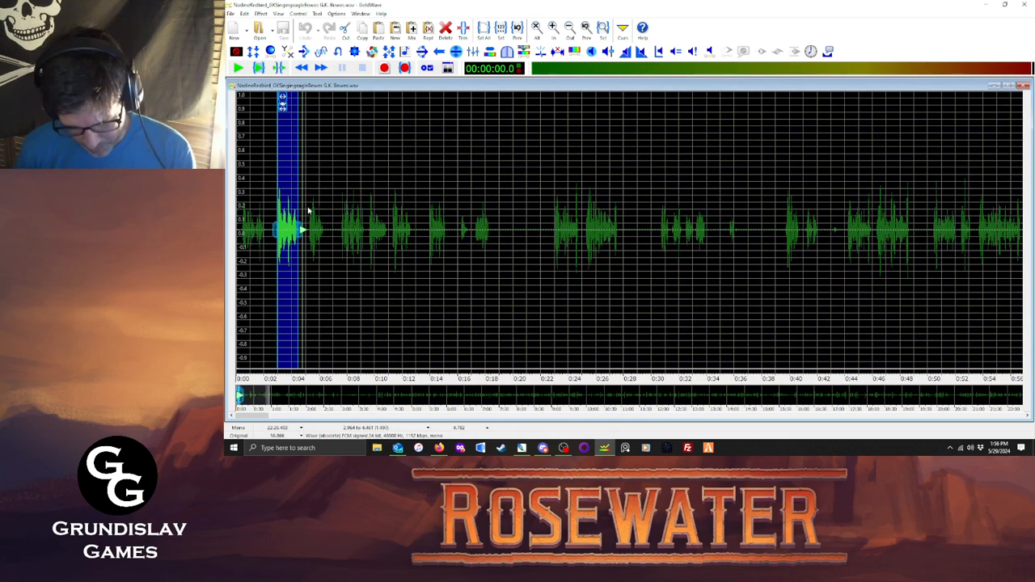
key(ctrl+c)
key(ctrl+p)
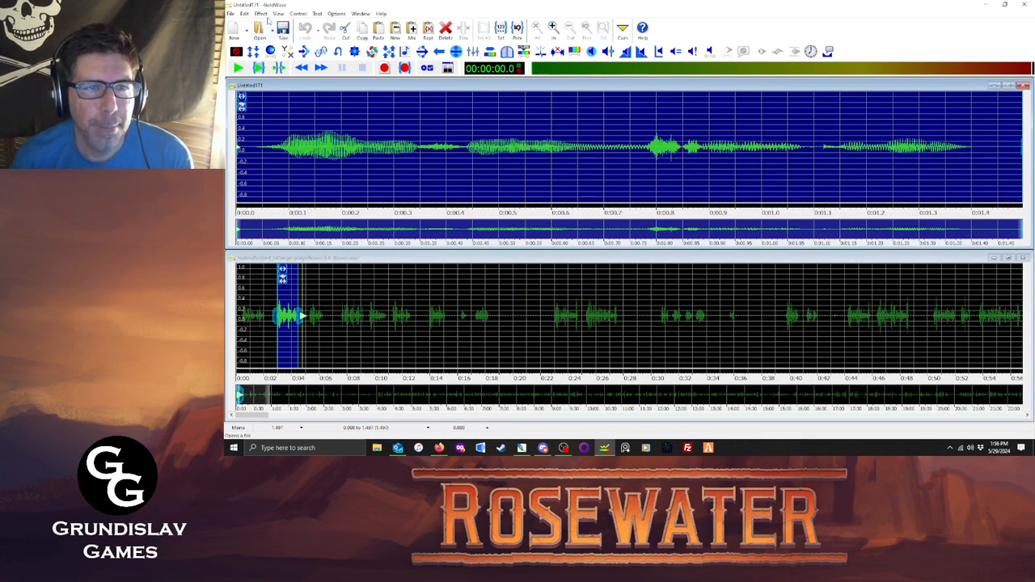
click(260, 14)
mouse_move(283, 216)
click(364, 272)
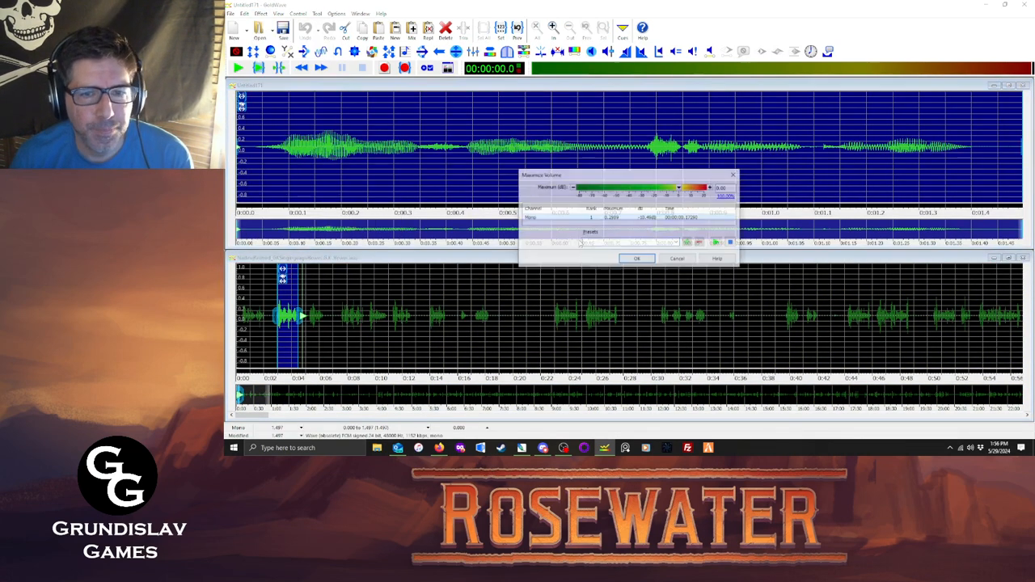
click(632, 259)
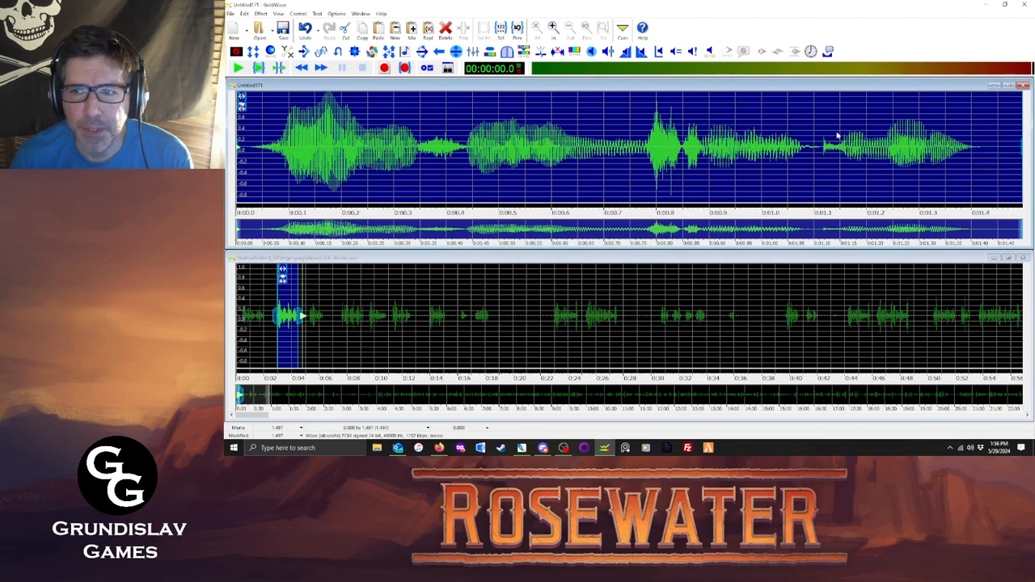
Save the clip as nadh656 in Ogg format in the Rhubarb folder and close it.
click(231, 13)
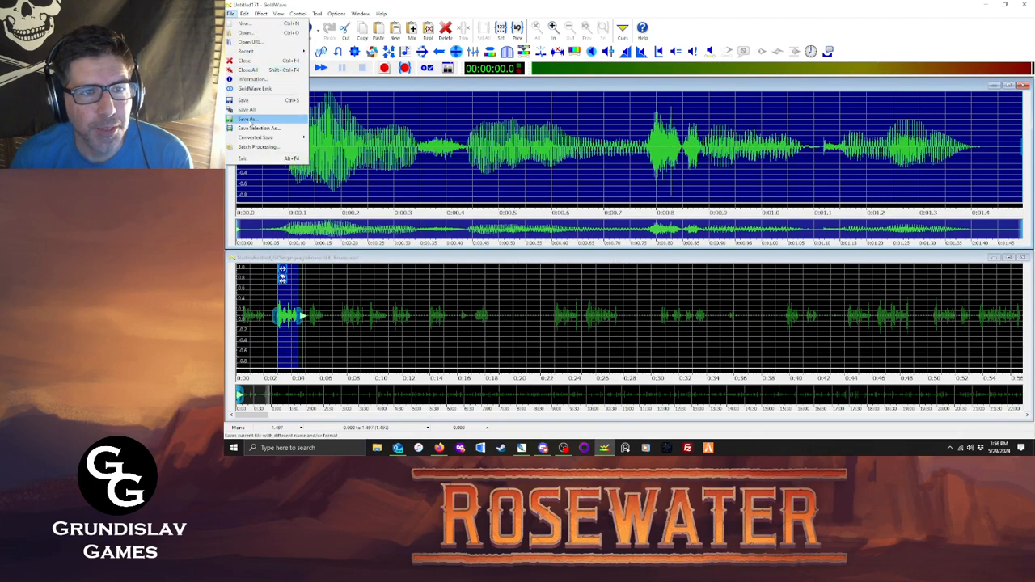
click(249, 118)
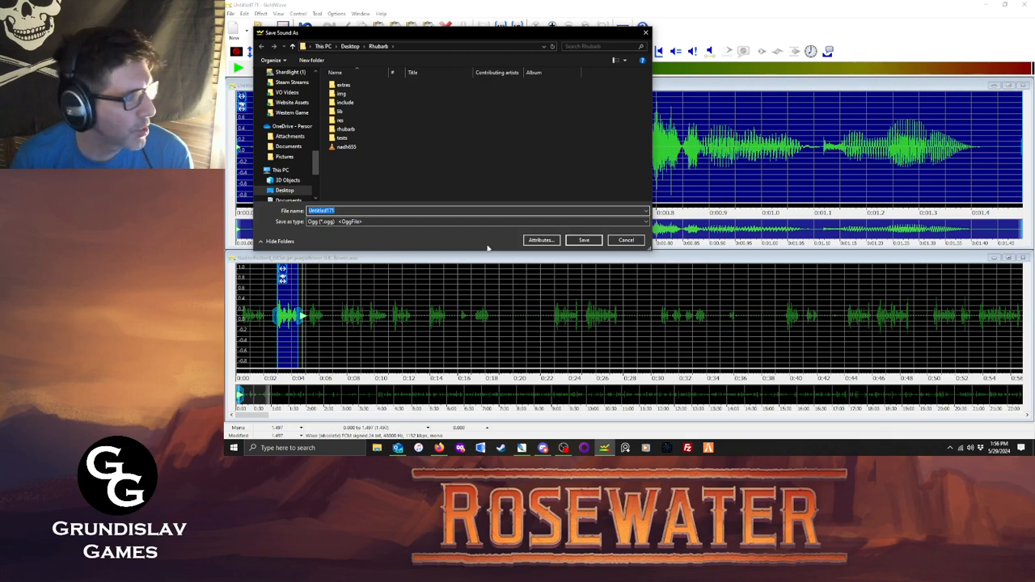
text(nadh656)
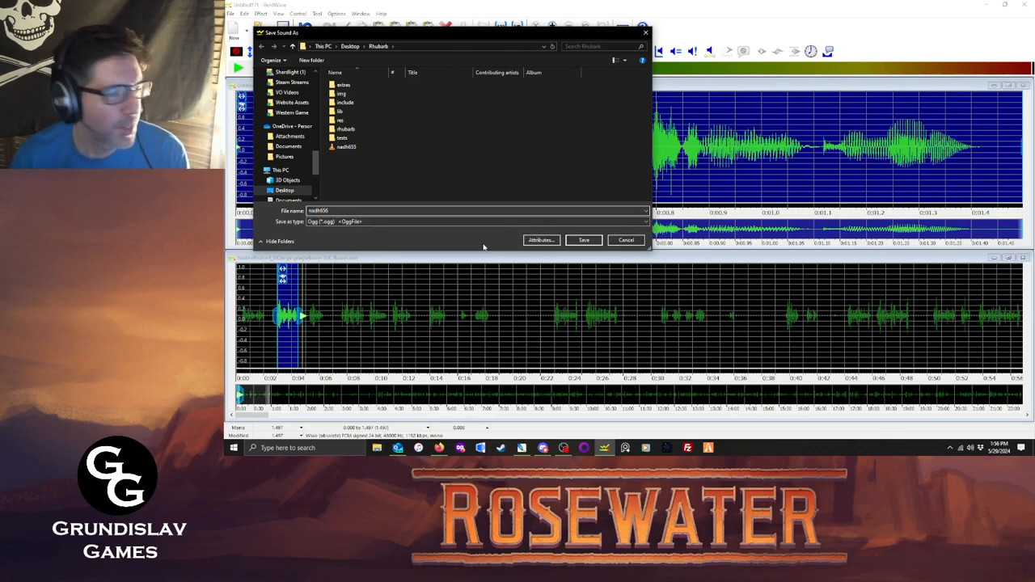
click(585, 240)
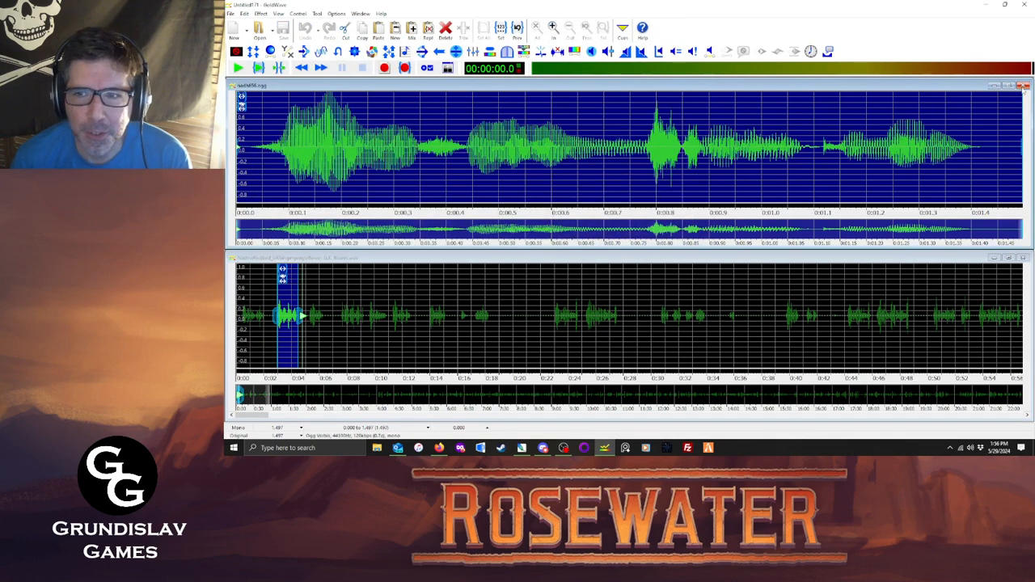
click(1023, 85)
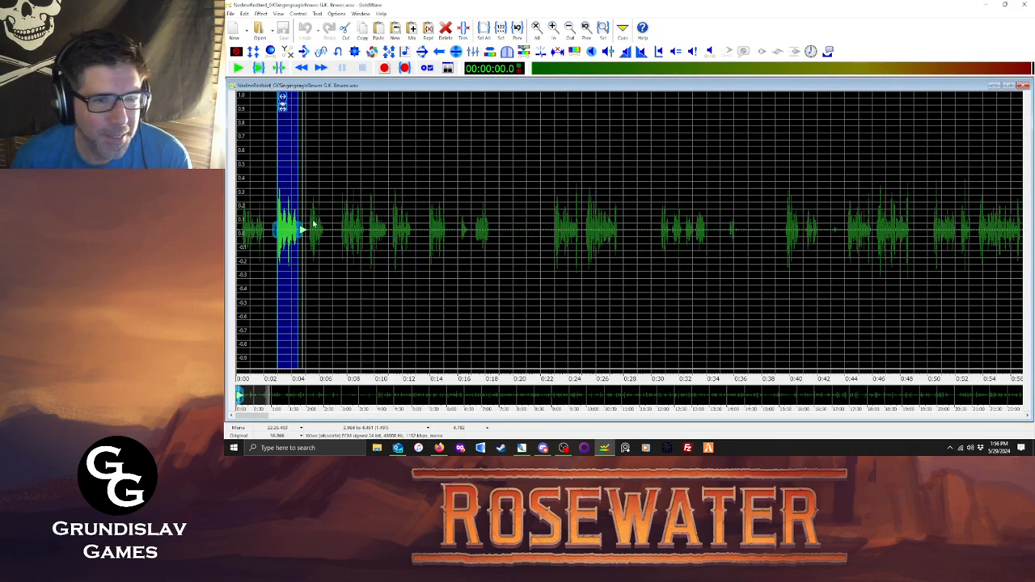
Audition the third line, about 5.2 to 6.4 seconds, and copy it into a new sound with its volume maximised at 0 dB.
drag(309, 229, 326, 229)
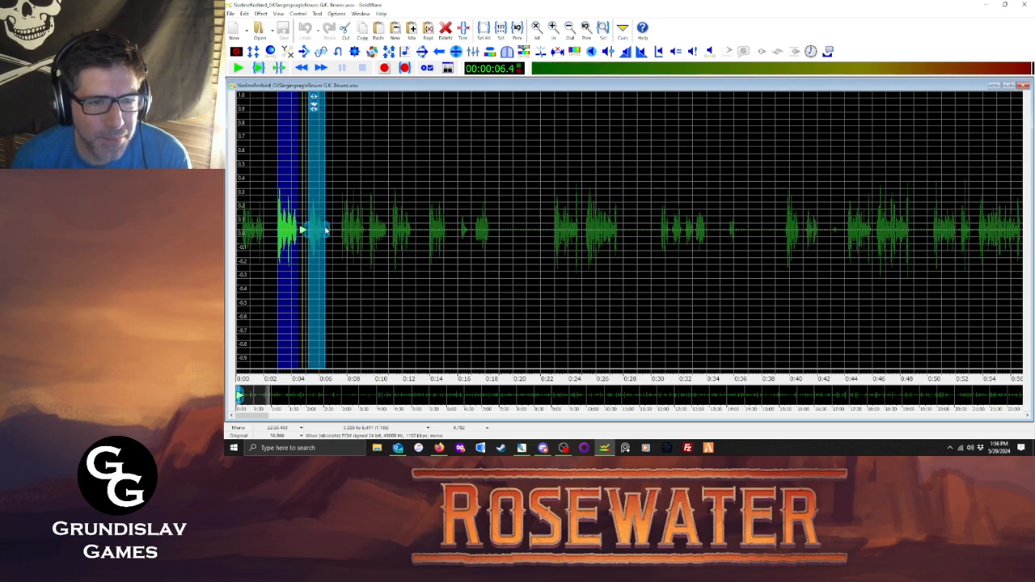
click(259, 70)
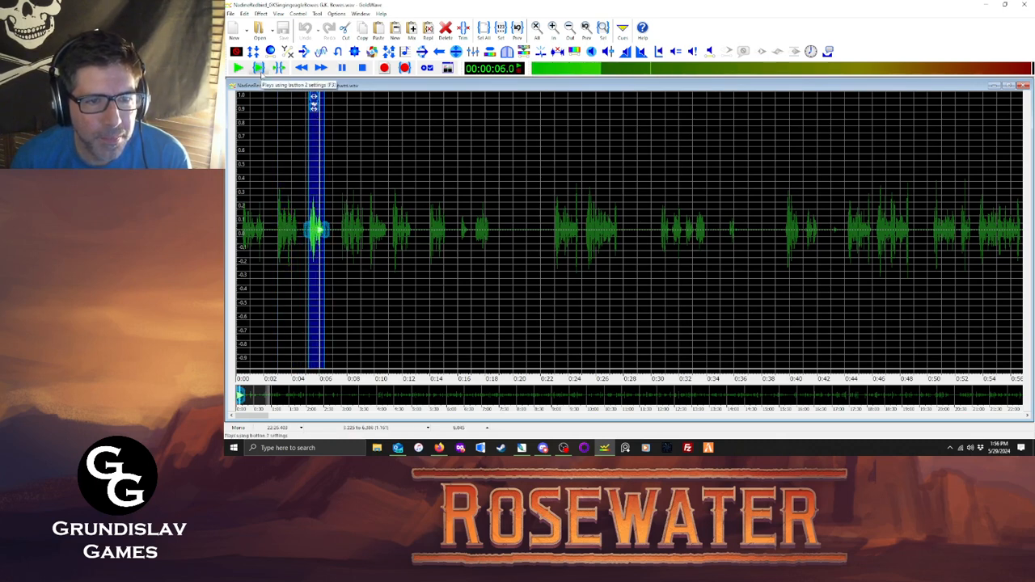
key(ctrl+e)
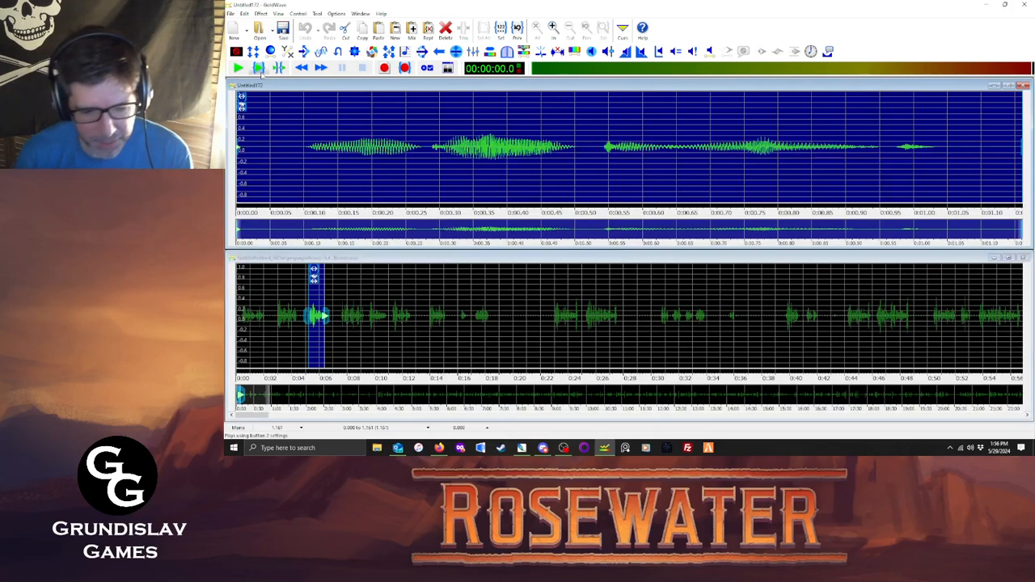
click(265, 14)
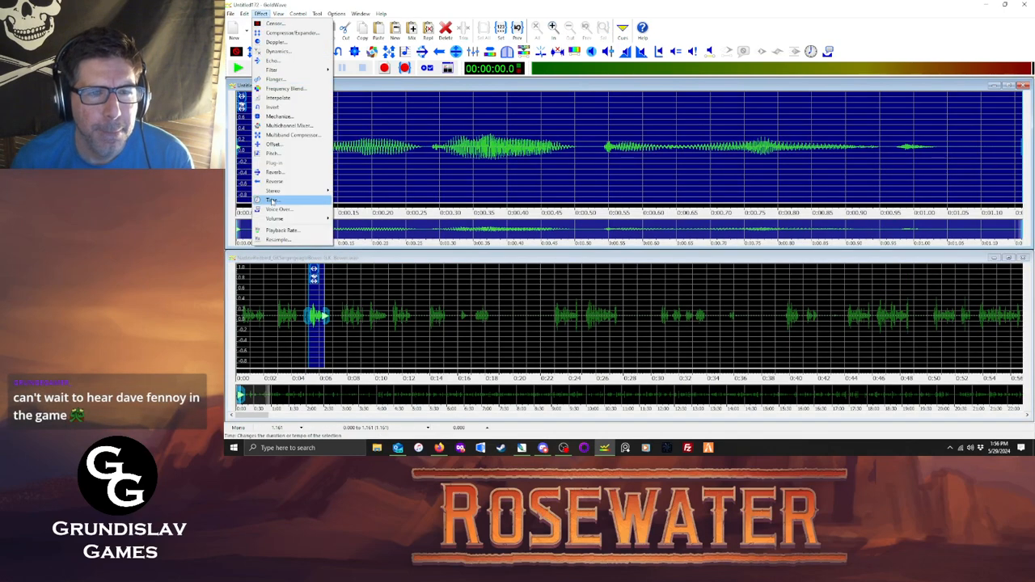
mouse_move(283, 214)
click(364, 274)
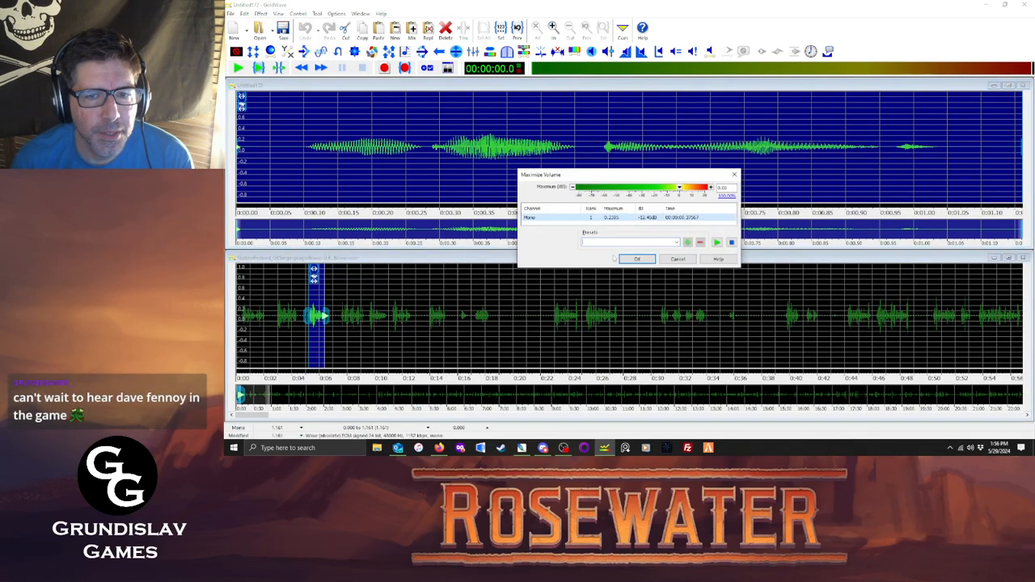
click(618, 257)
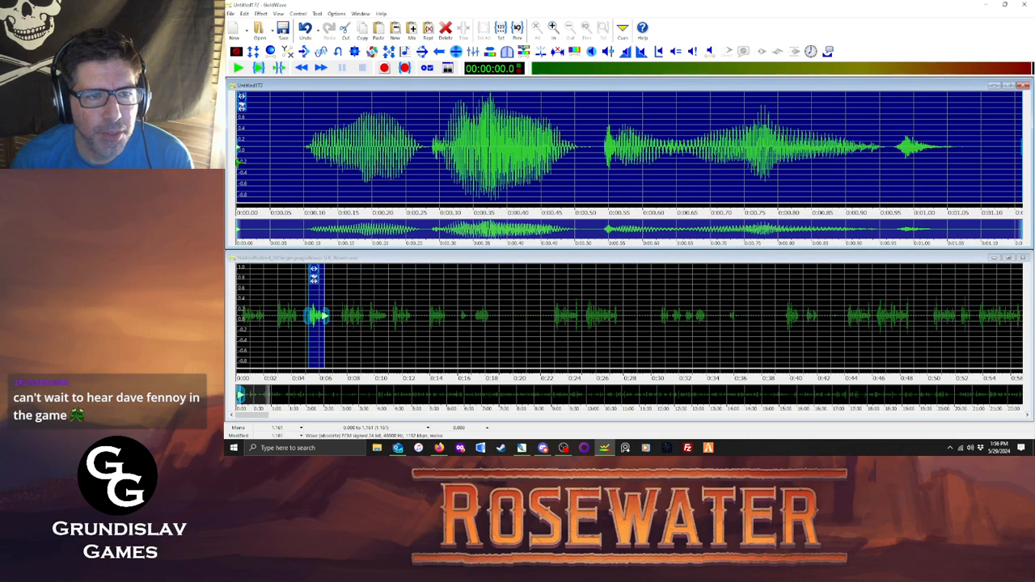
Cut about 0.08 seconds of silence from the clip's start and about 0.03 seconds from its end, and play it back.
drag(237, 161, 289, 166)
key(ctrl+t)
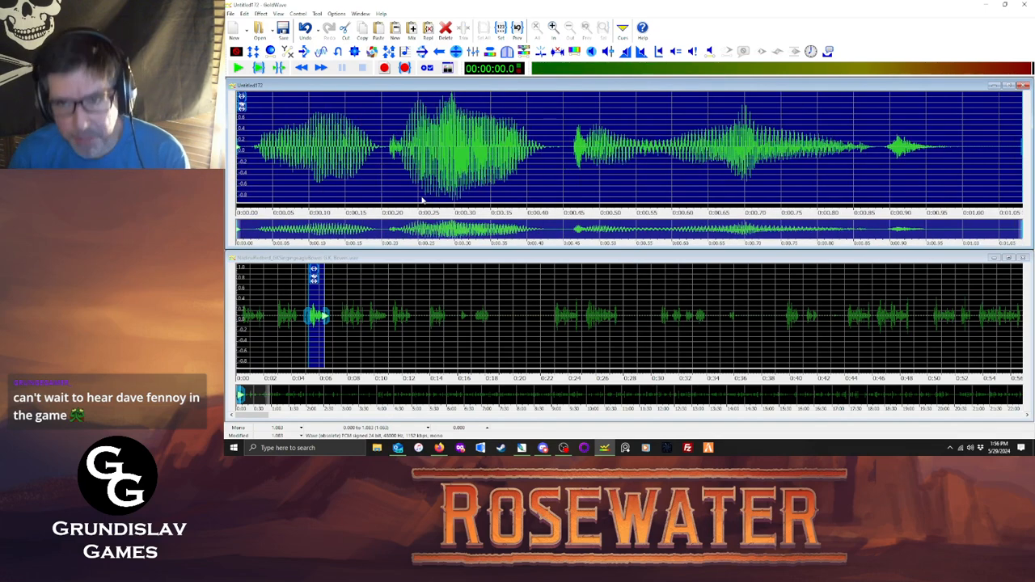
drag(1023, 167, 1002, 166)
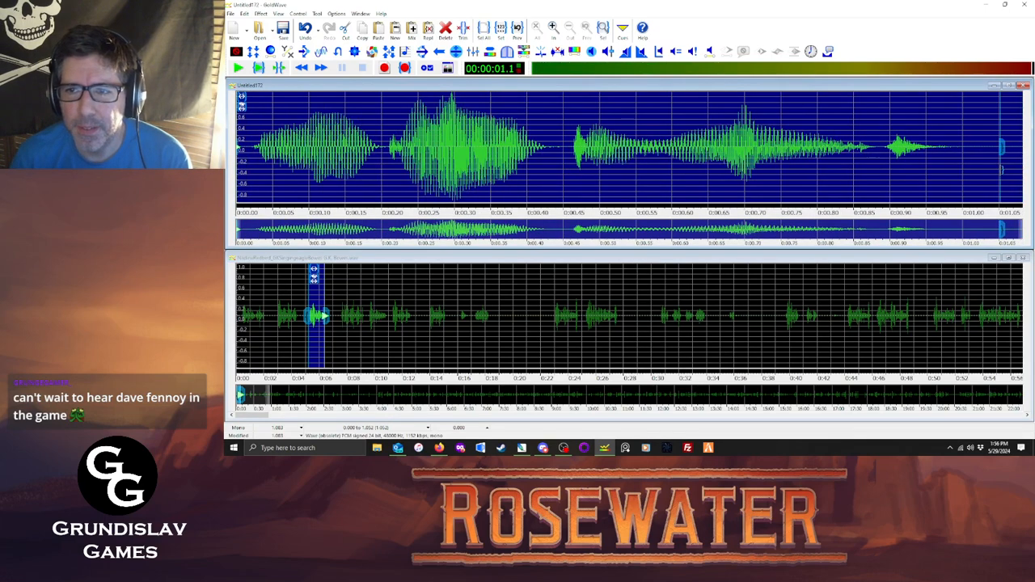
key(ctrl+t)
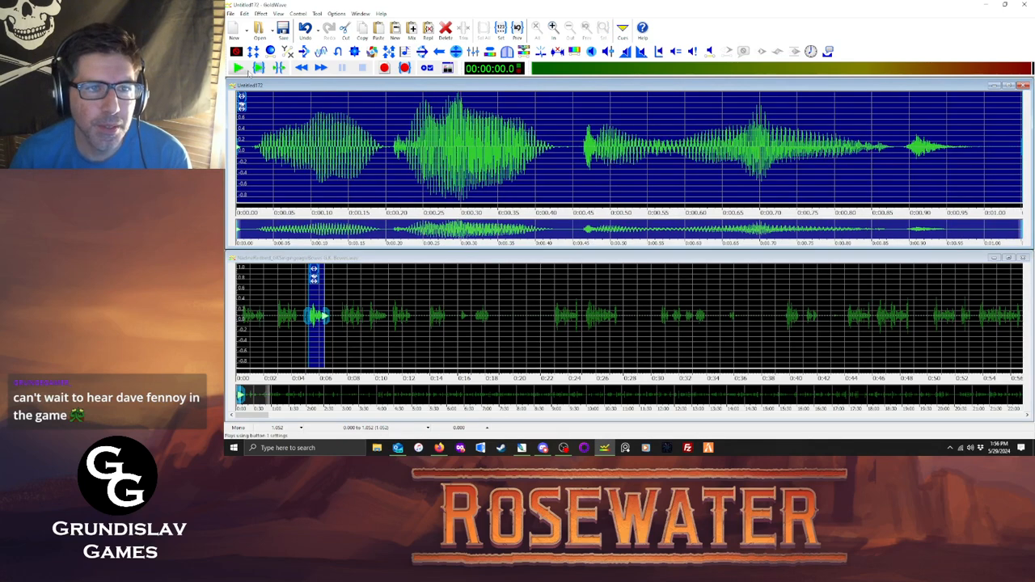
click(240, 69)
Save the trimmed clip as nadh657 in Ogg format in the Rhubarb folder and close it.
click(230, 14)
click(253, 121)
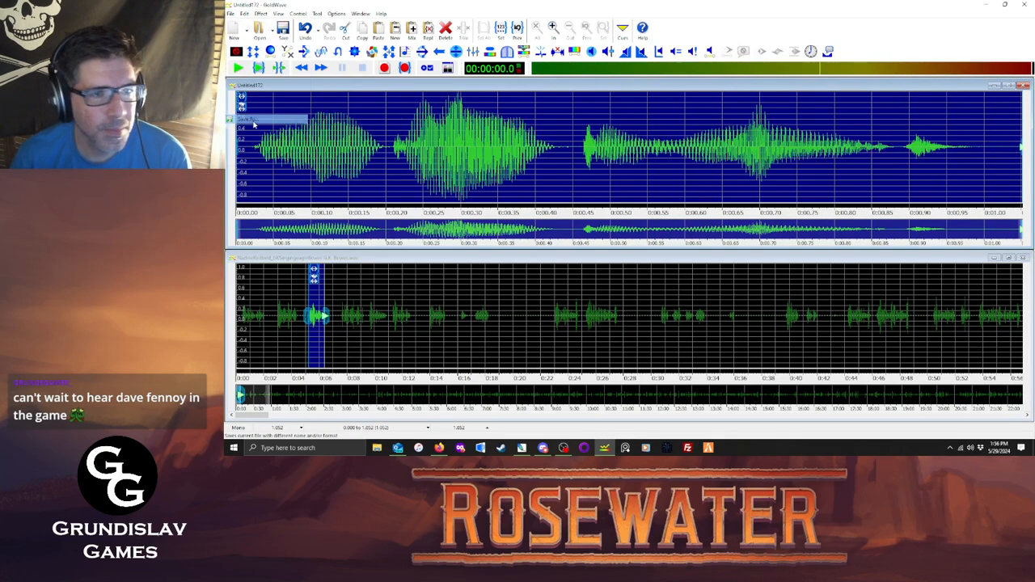
text(nadh657)
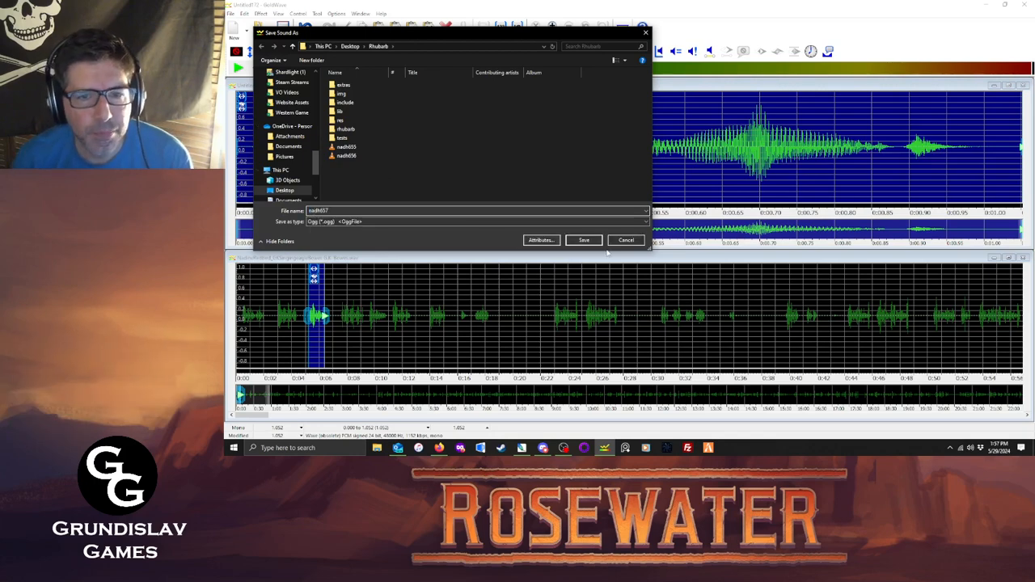
click(583, 240)
click(656, 233)
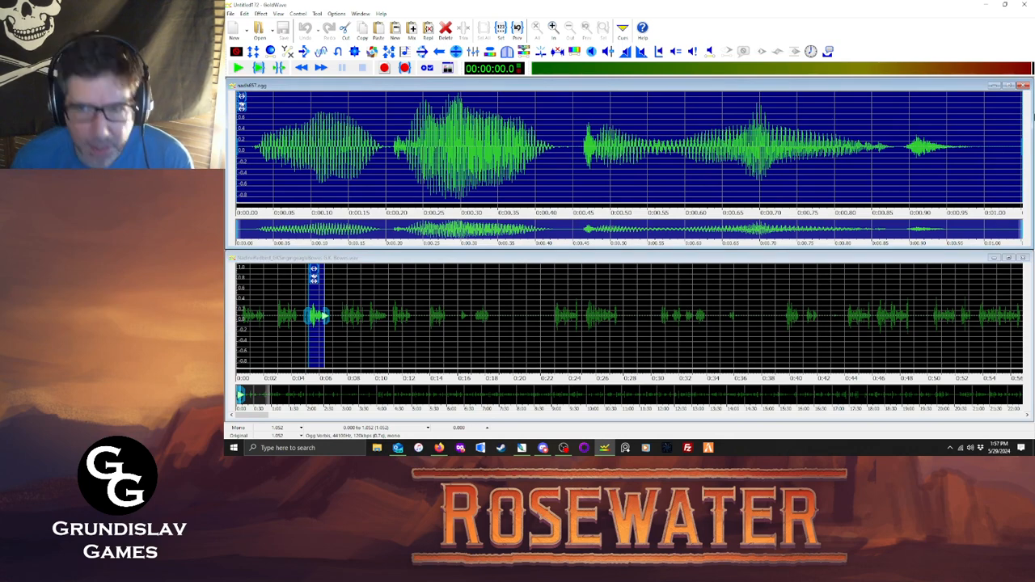
click(1023, 85)
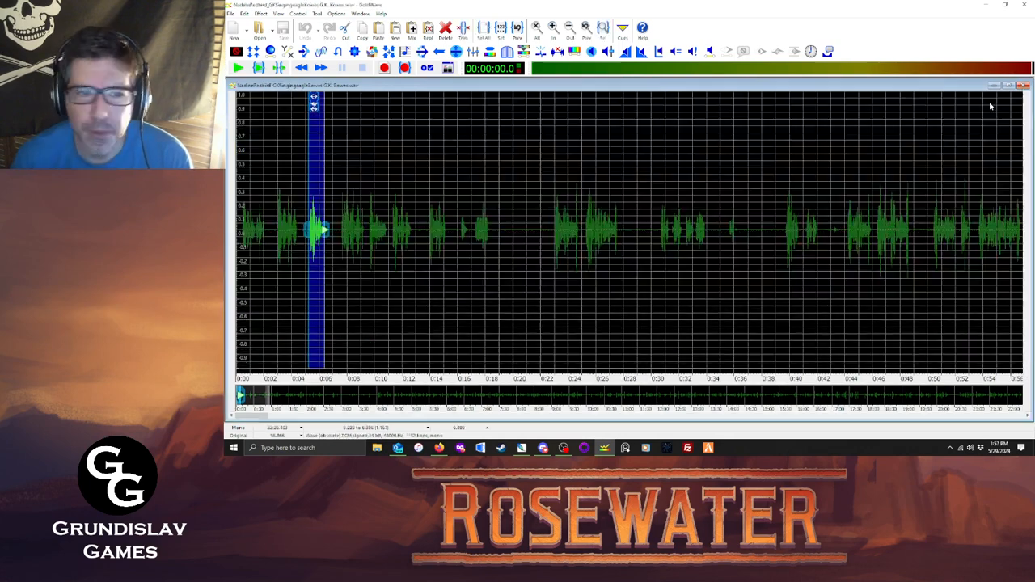
Play the recording from the fourth phrase, at about 7.5 seconds, through the following phrase, and stop playback.
click(341, 232)
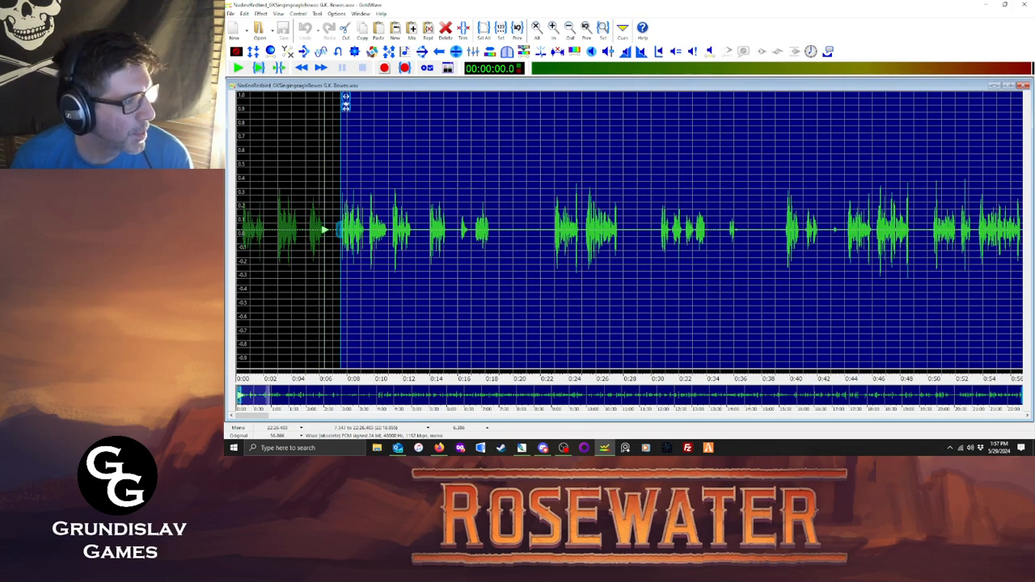
key(space)
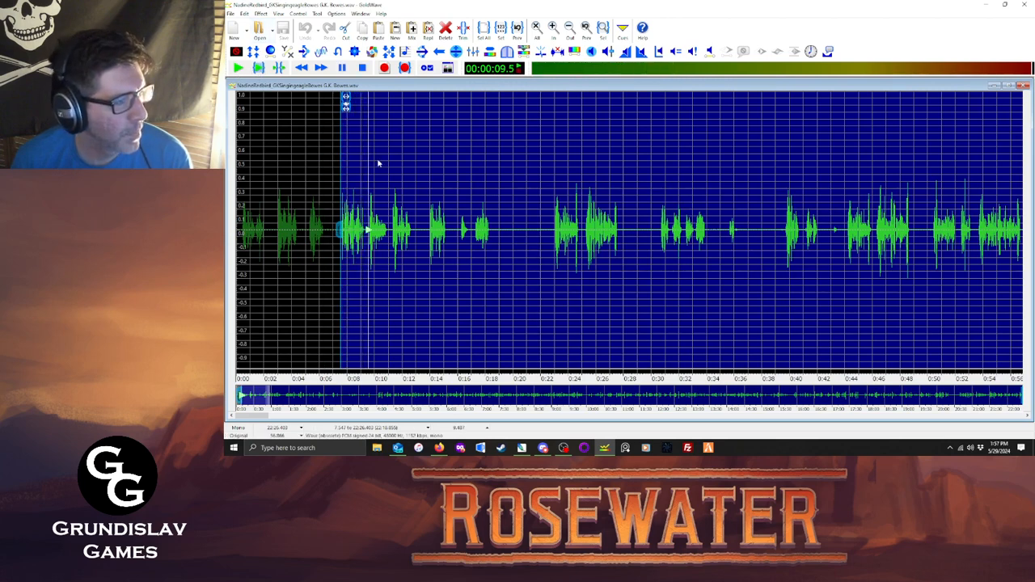
click(368, 70)
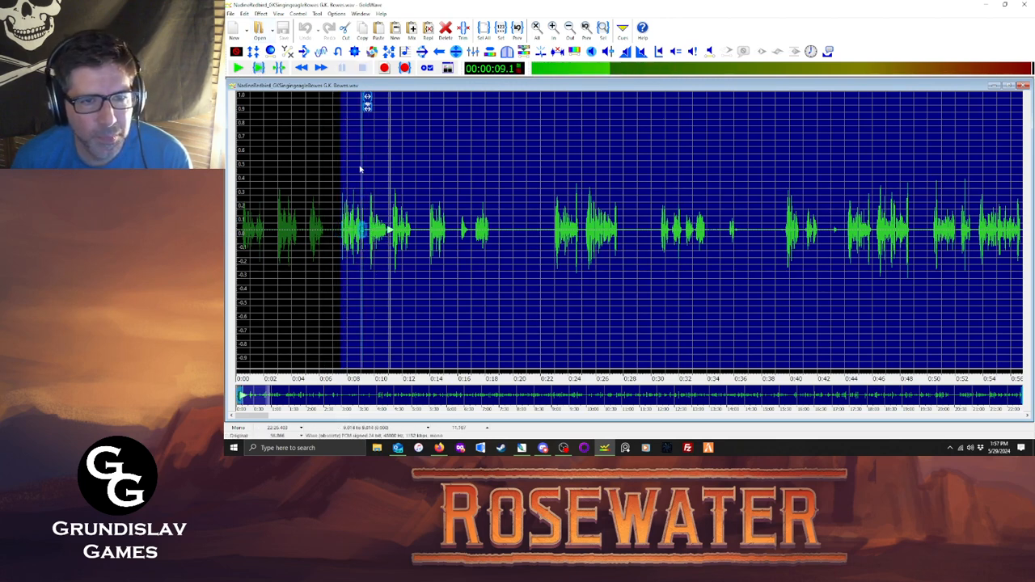
Copy the two phrases from about 7.6 to 10.9 seconds into a new sound and maximise its volume at 0 dB.
drag(346, 171, 390, 179)
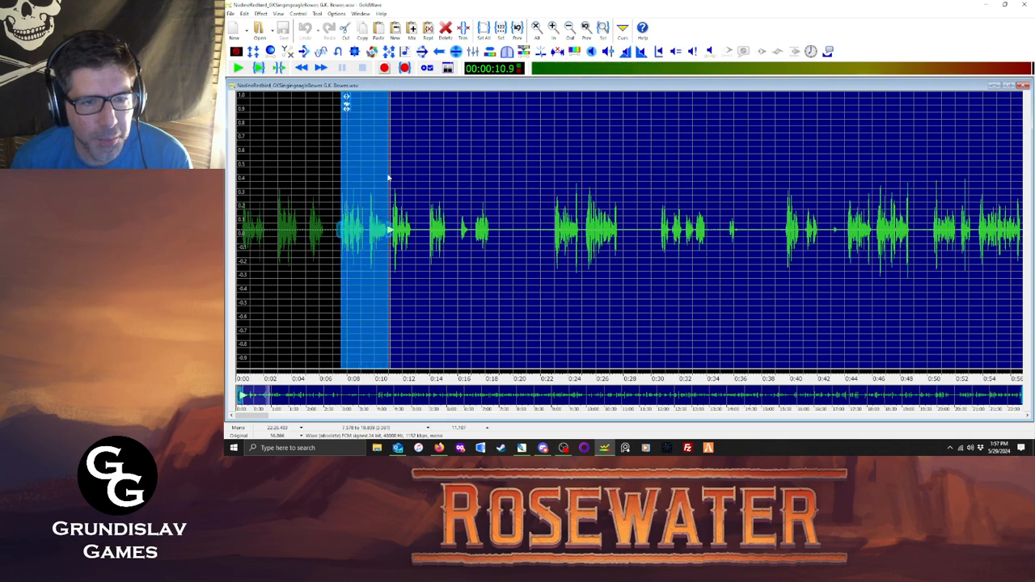
key(ctrl+p)
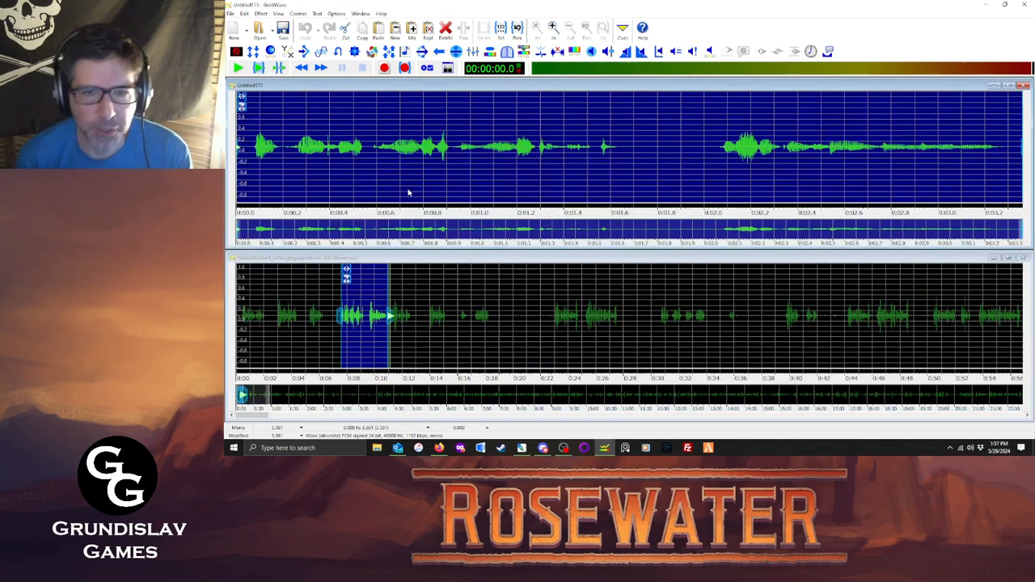
click(258, 68)
click(261, 14)
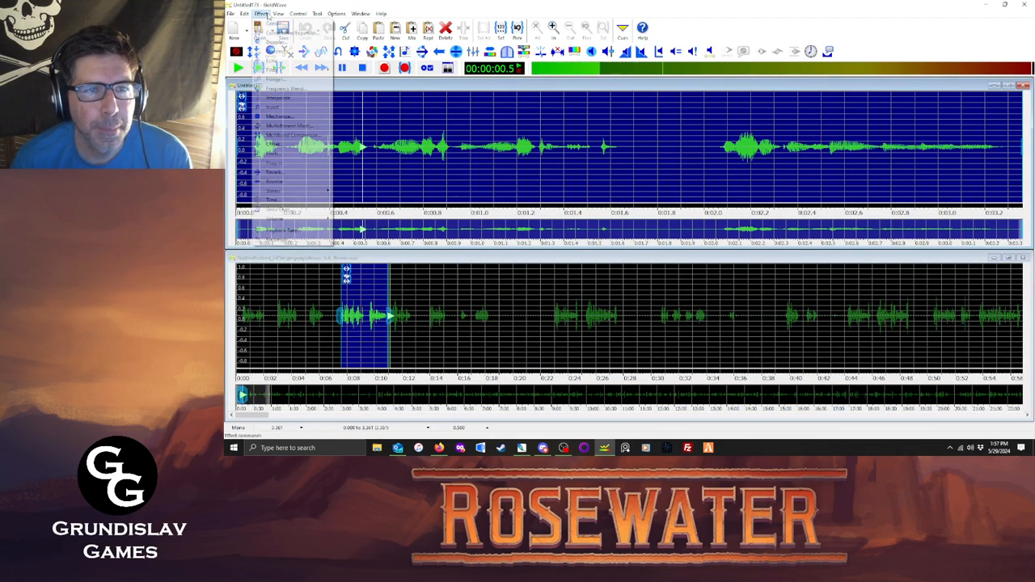
mouse_move(275, 218)
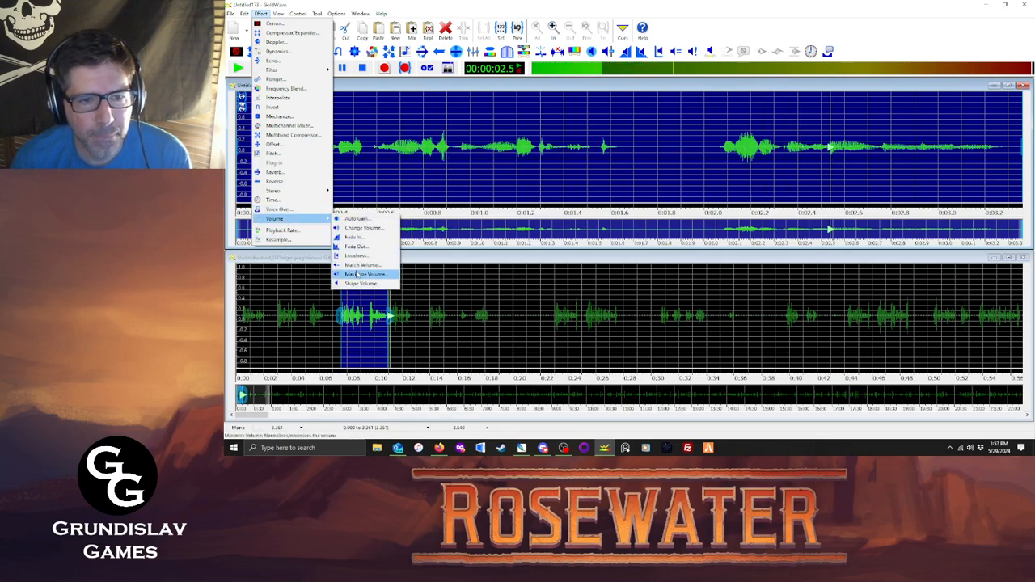
click(364, 273)
click(636, 258)
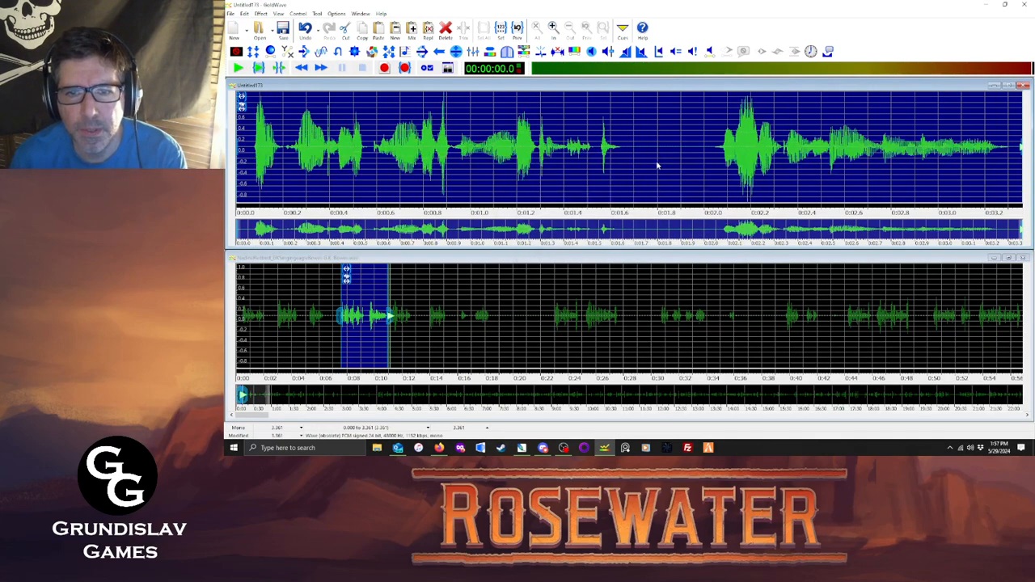
Delete about 0.14 seconds of silence from the pause between the clip's two phrases and reselect the whole clip.
drag(685, 172, 687, 171)
key(Delete)
click(489, 36)
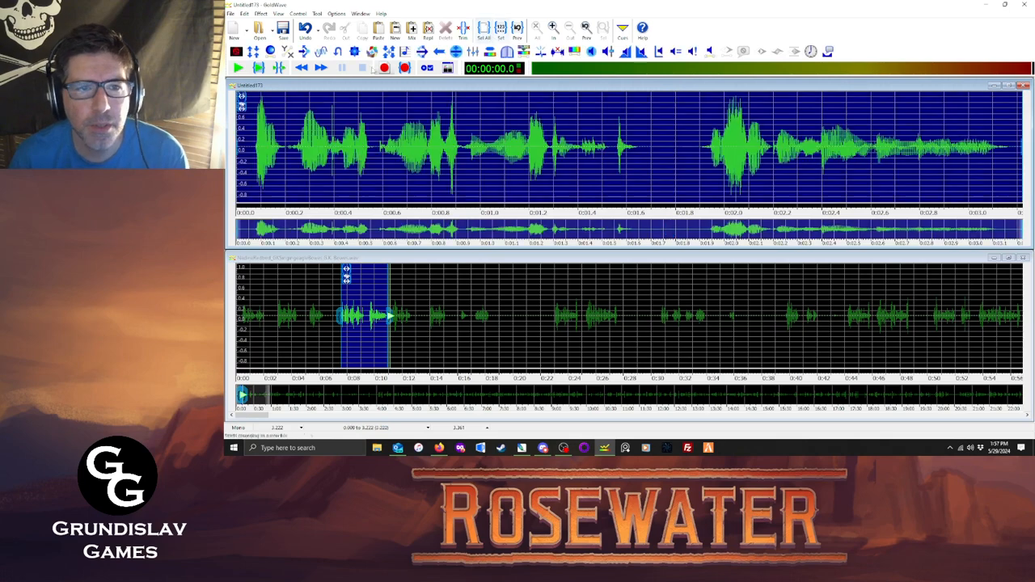
Play the shortened clip, save it as nadh658 in Ogg format in the Rhubarb folder and close it.
click(257, 67)
click(231, 13)
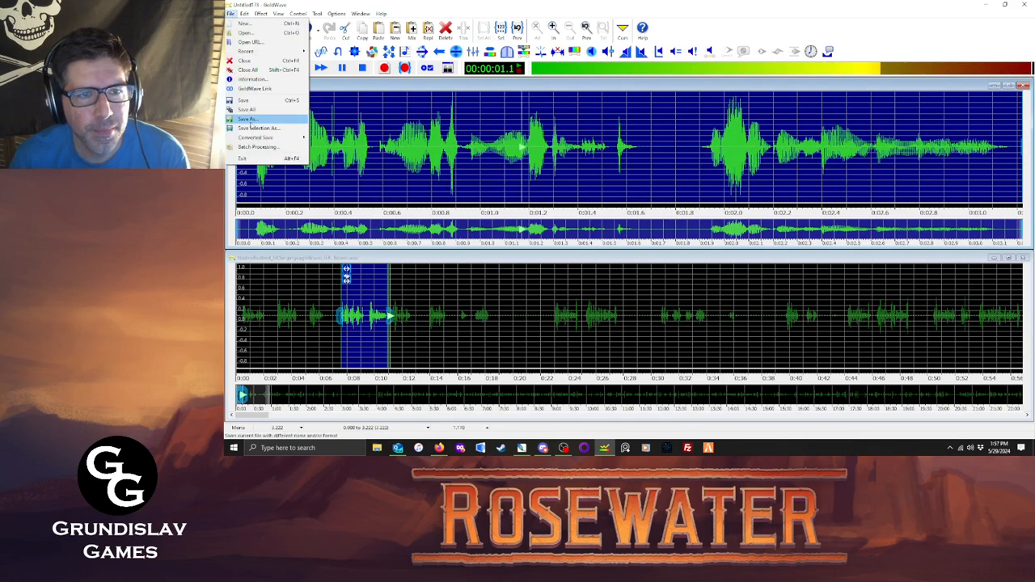
click(251, 119)
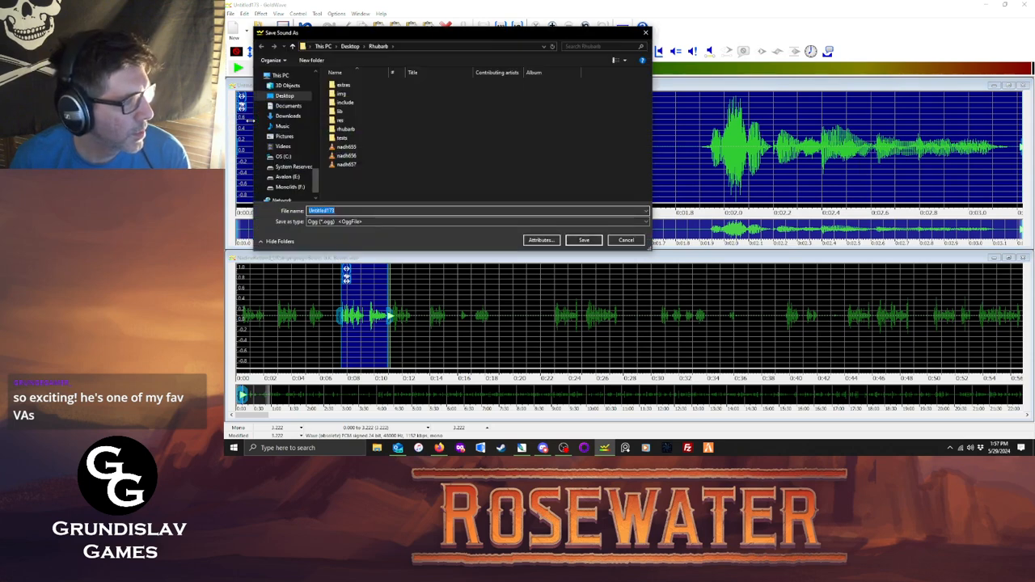
text(nadh658)
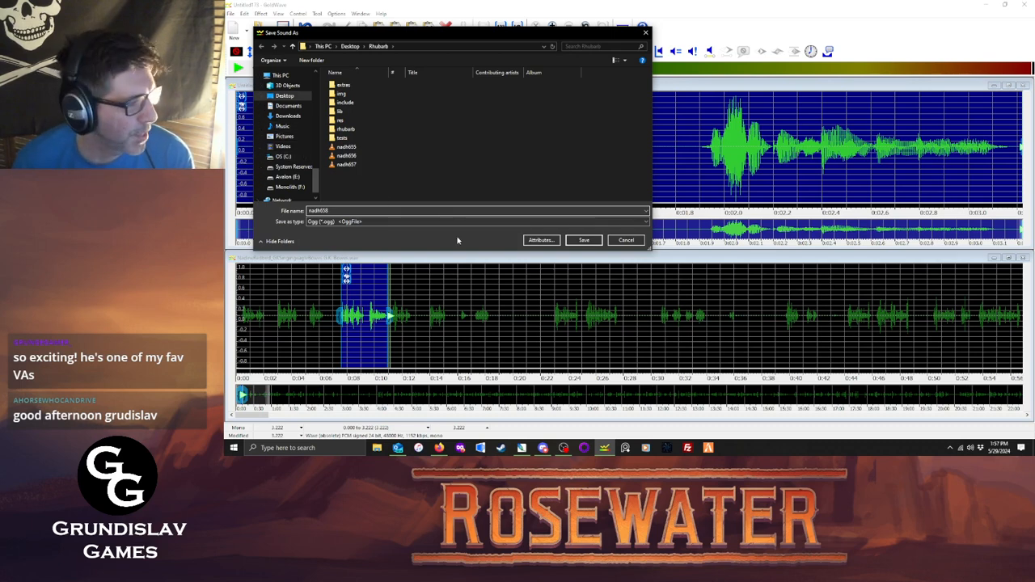
click(583, 240)
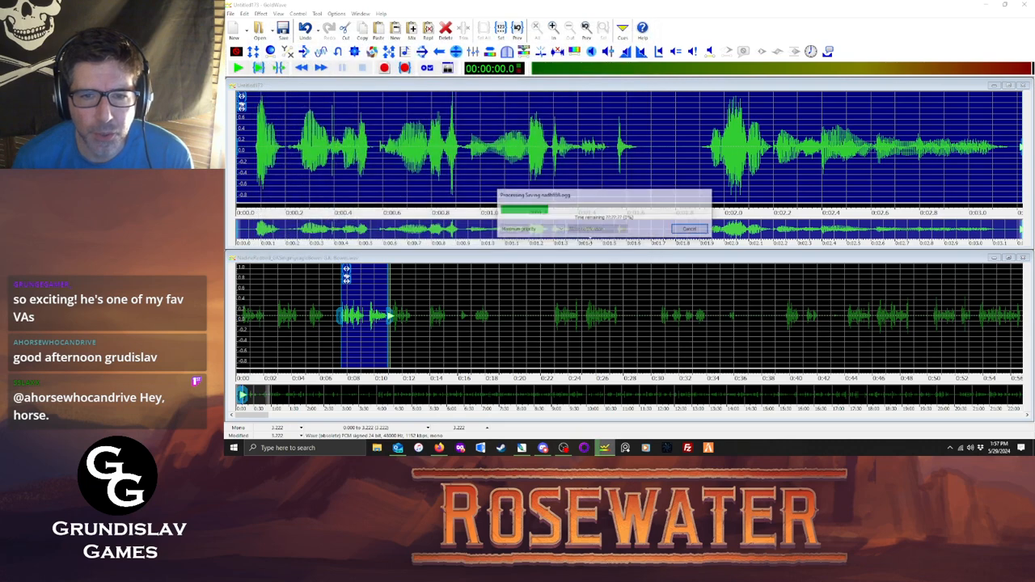
click(655, 228)
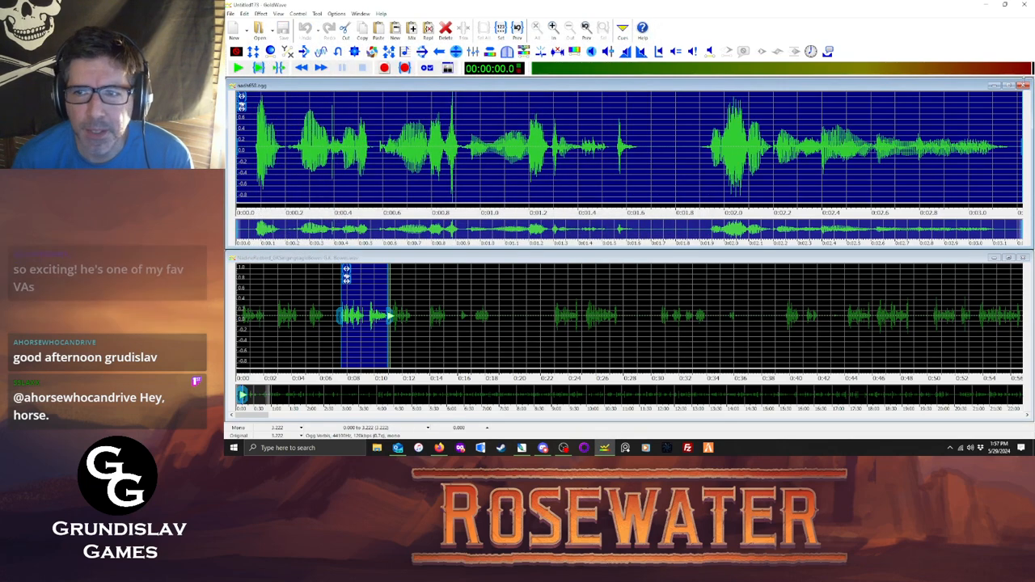
click(1023, 84)
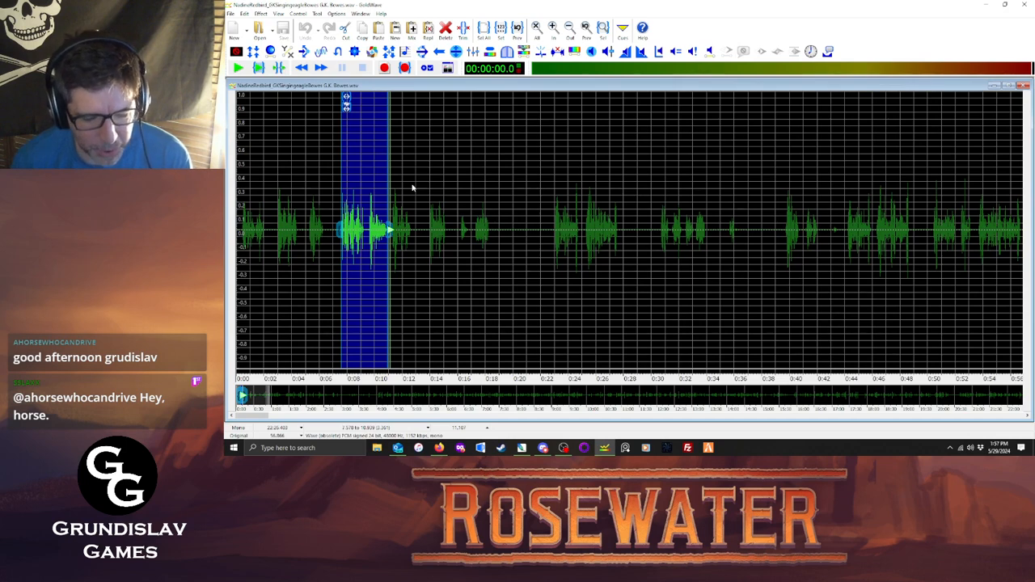
Copy the phrase from about 11.2 to 12.7 seconds into a new sound and maximise its volume at 0 dB.
drag(391, 186, 412, 189)
click(259, 68)
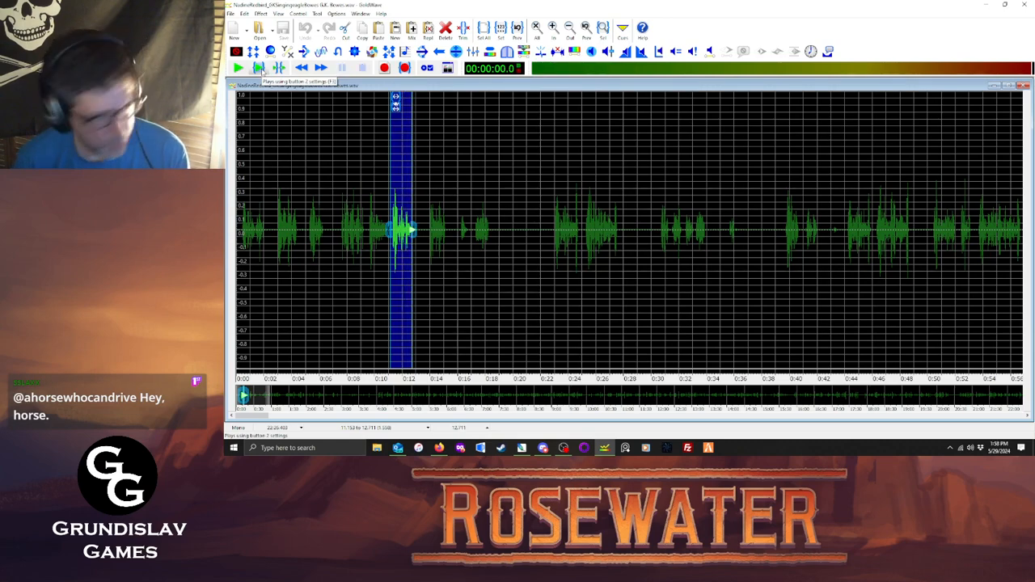
key(ctrl+c)
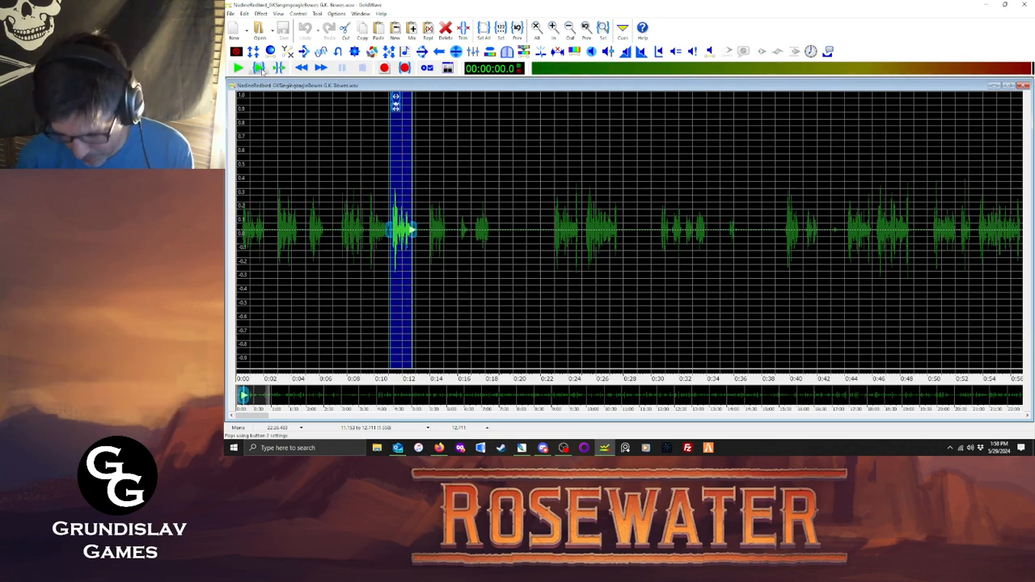
key(ctrl+p)
click(261, 14)
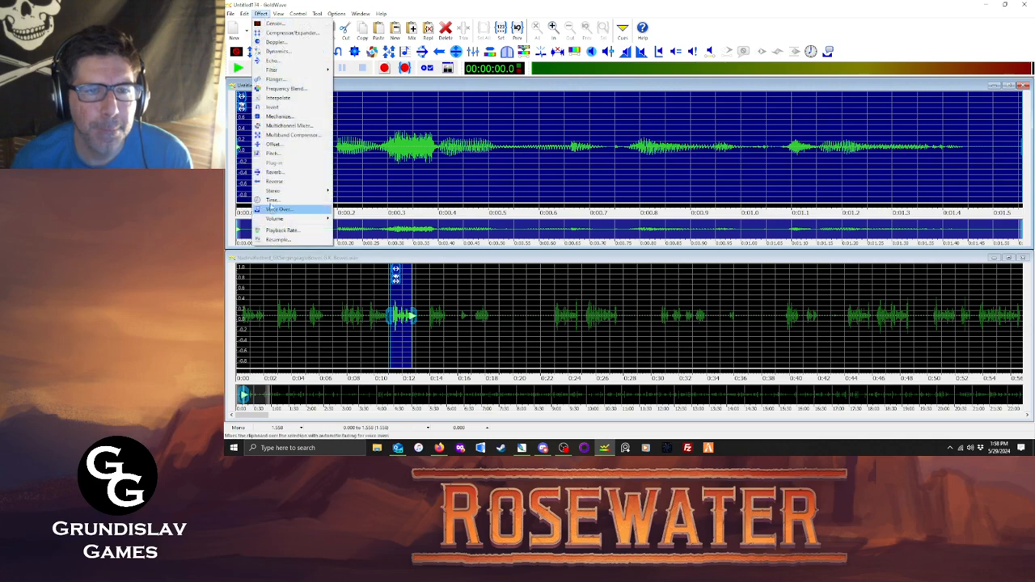
mouse_move(275, 218)
click(375, 275)
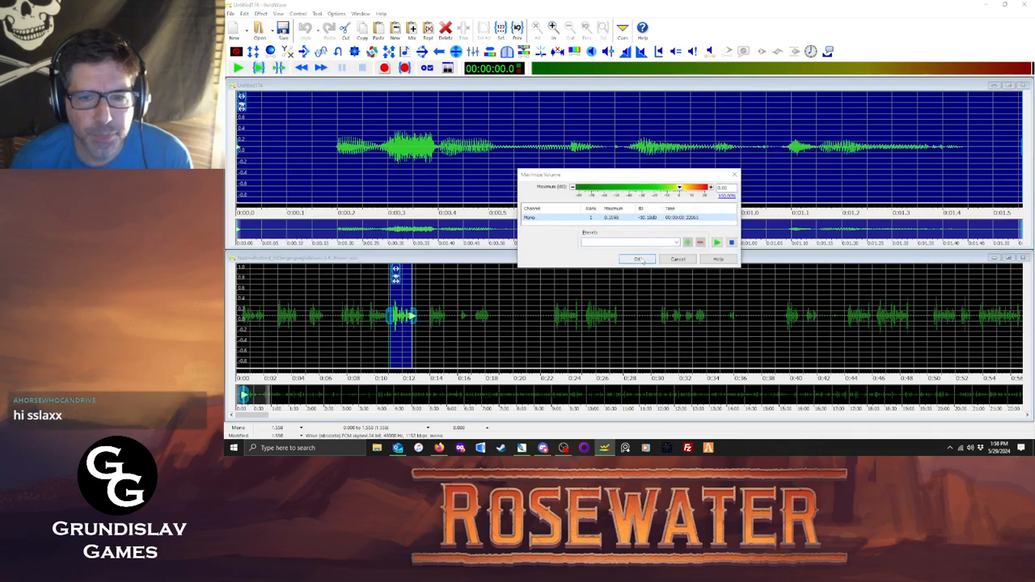
click(637, 259)
Trim the clip to about 0.16 to 1.52 seconds, and save it as nadh659 in Ogg format before closing it.
click(261, 69)
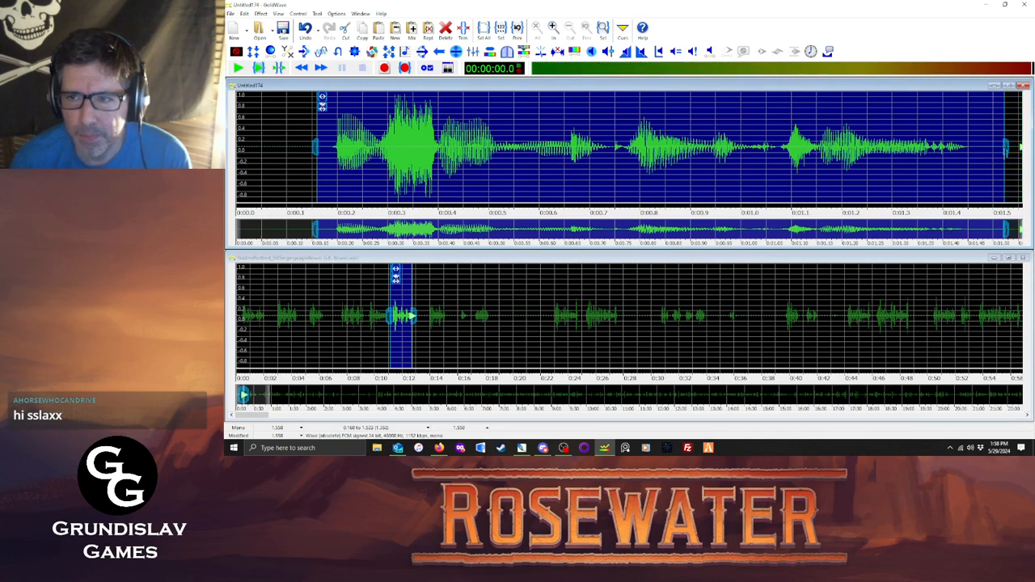
key(ctrl+t)
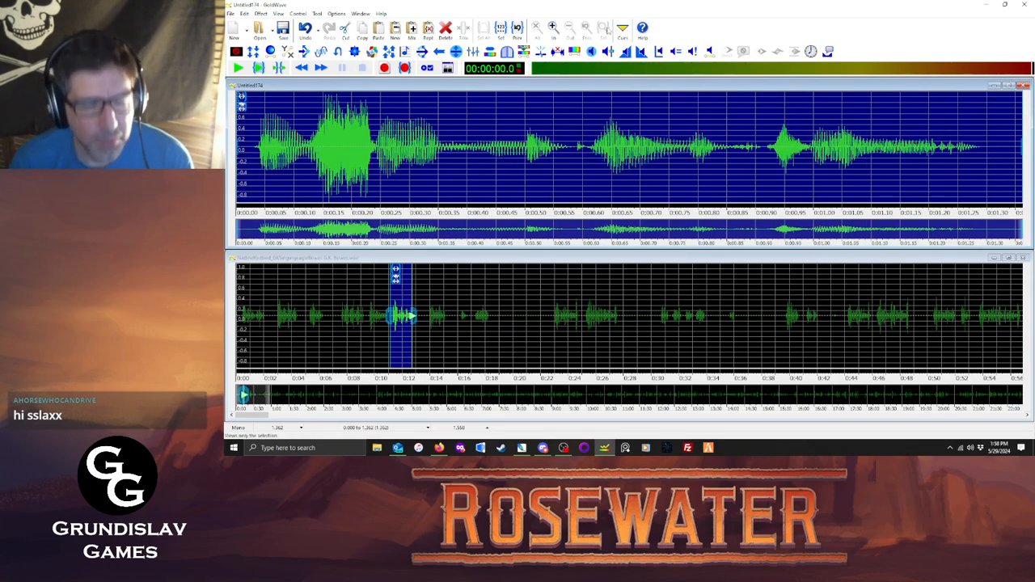
click(231, 13)
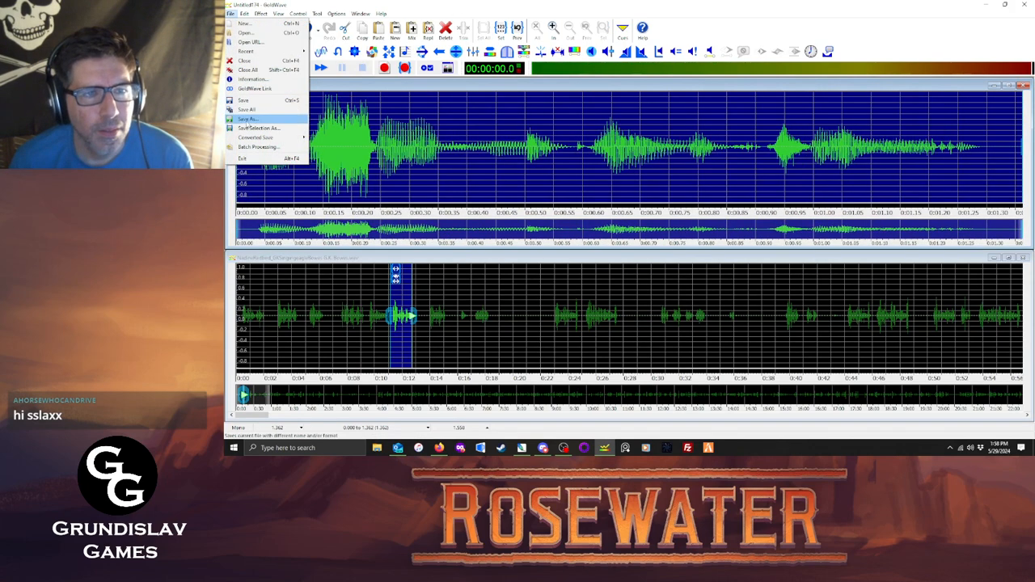
click(248, 122)
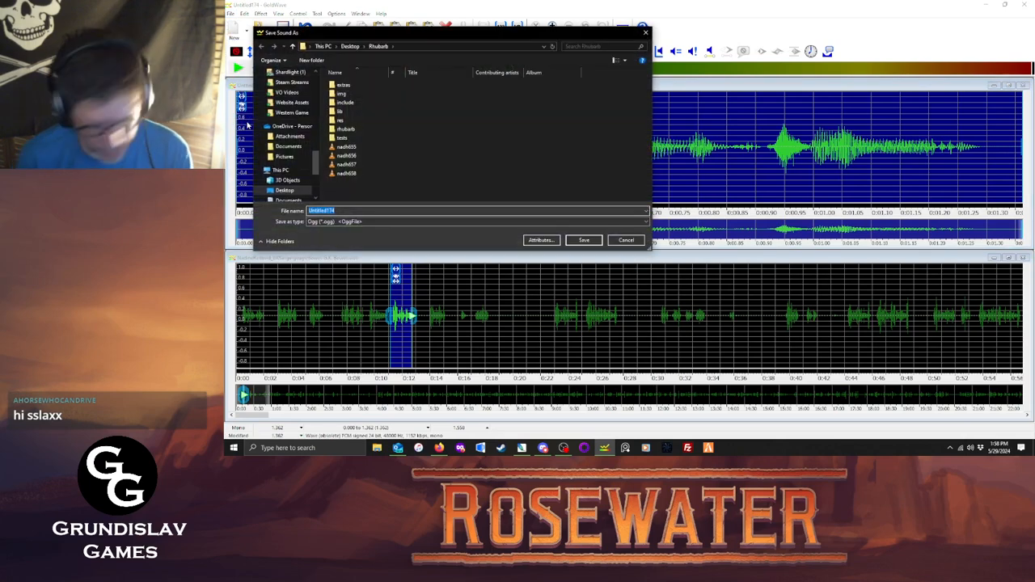
text(nadh659)
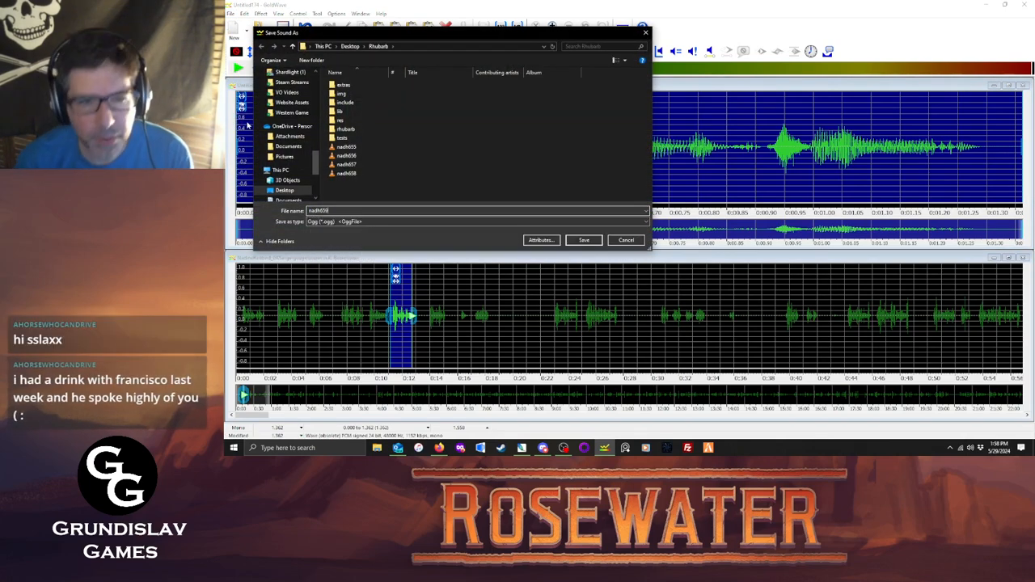
click(582, 240)
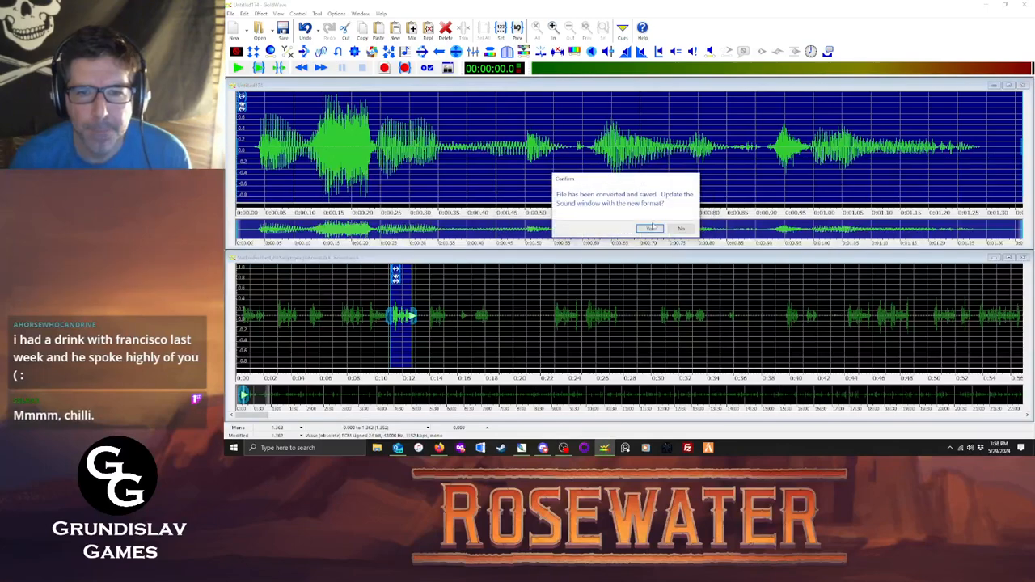
click(1023, 86)
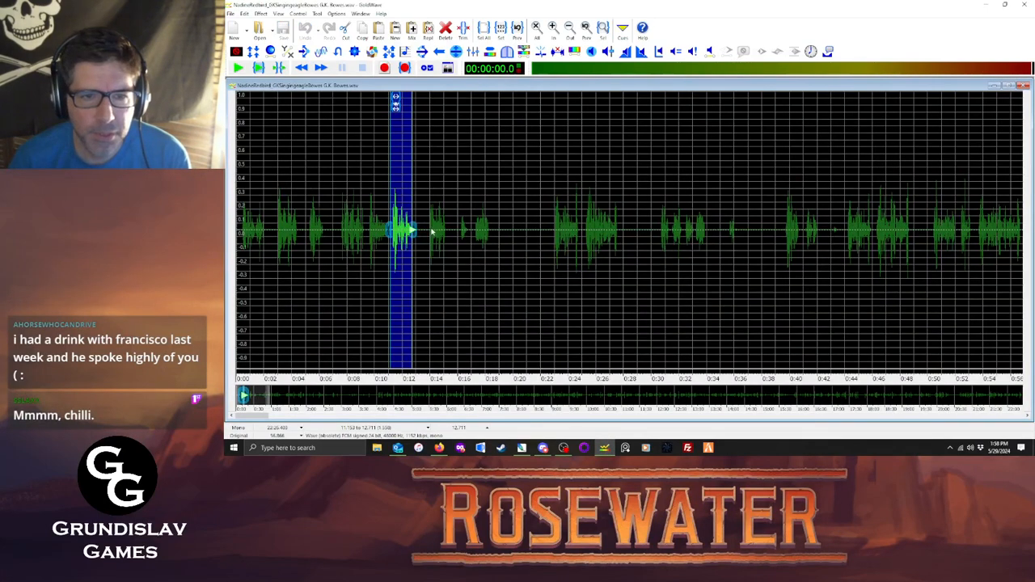
Copy the phrase from about 13.9 to 15.3 seconds into a new sound and maximise its volume.
click(429, 231)
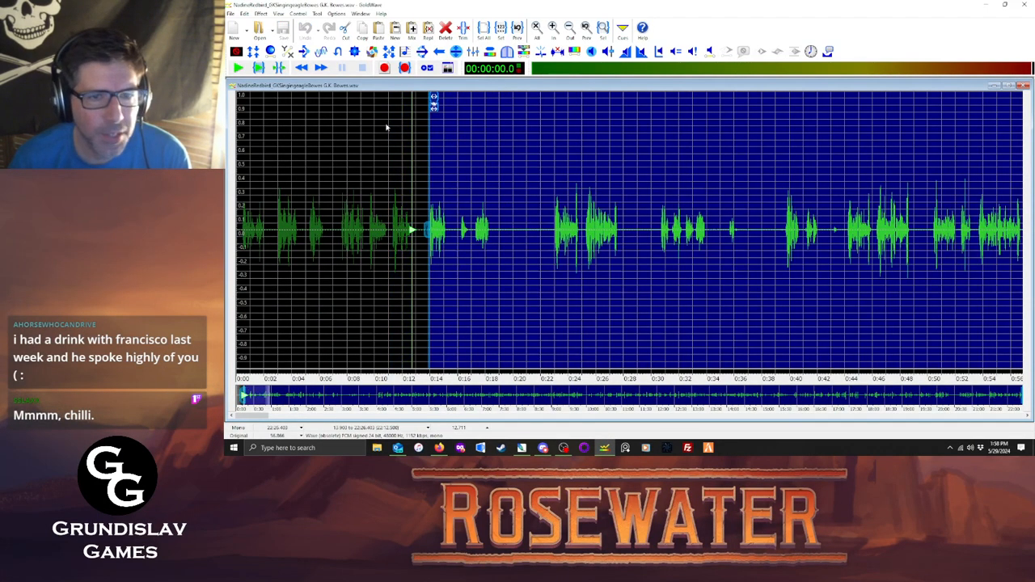
click(259, 69)
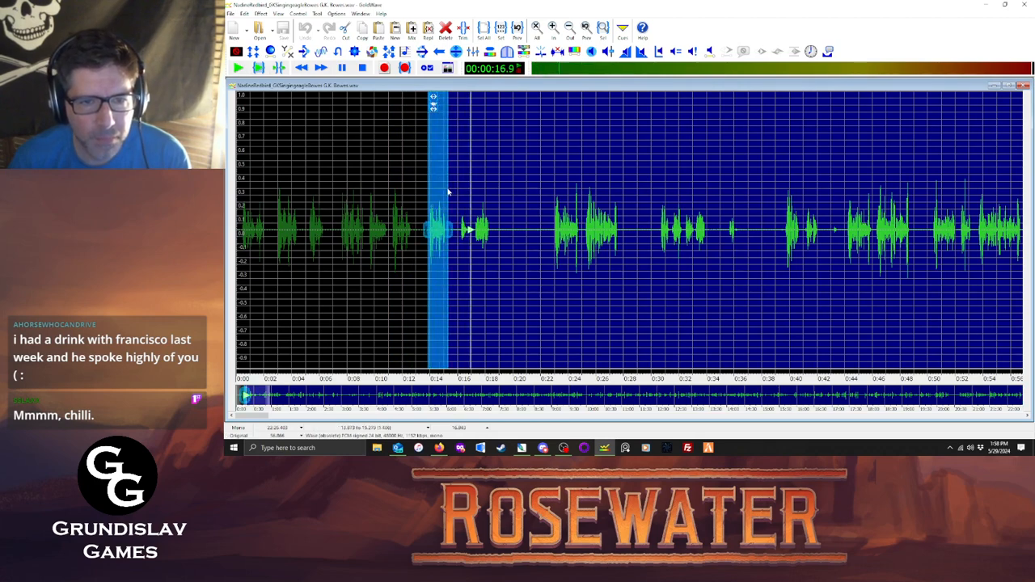
right_click(447, 193)
key(ctrl+c)
key(ctrl+e)
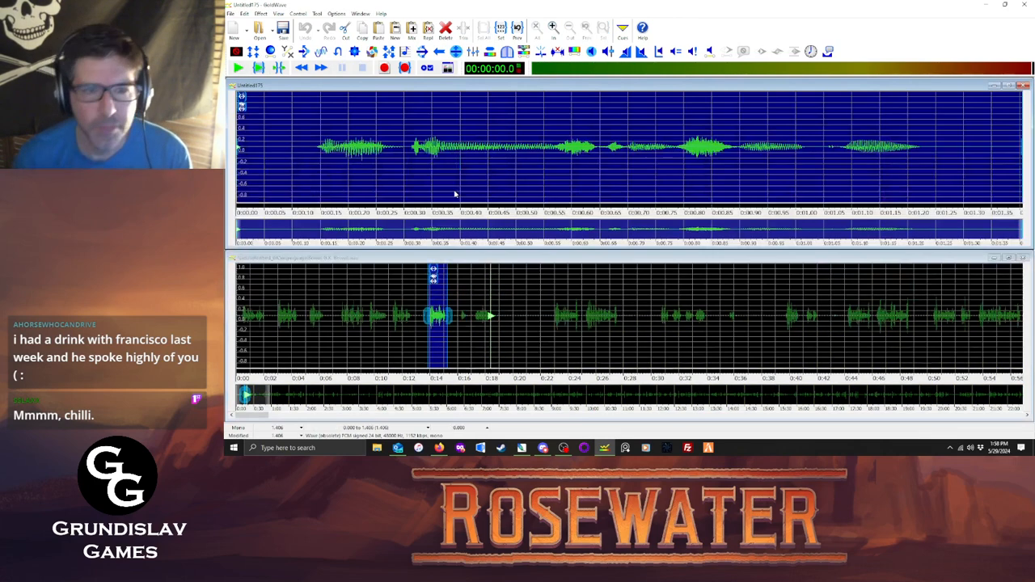
click(261, 13)
mouse_move(279, 219)
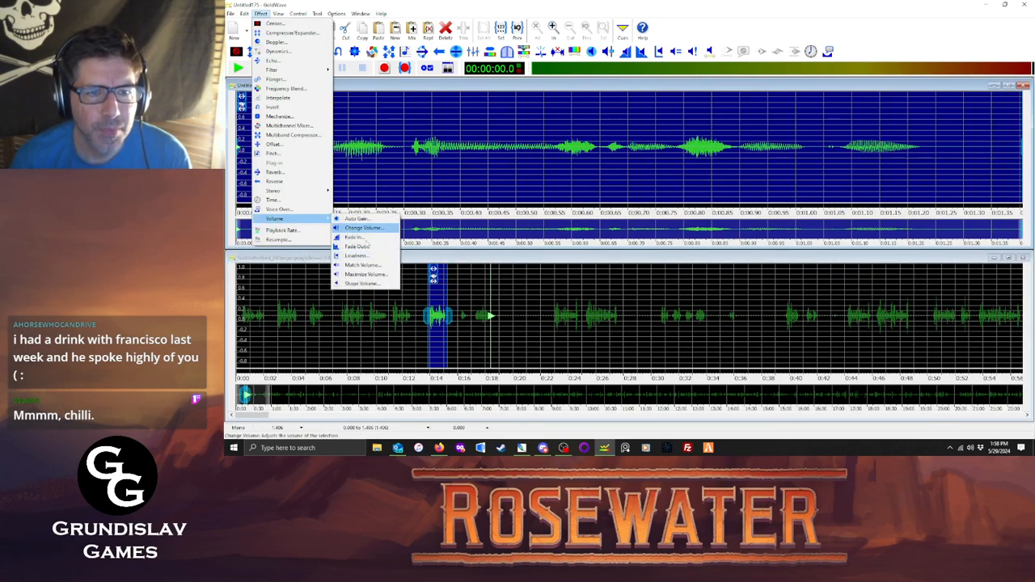
click(368, 276)
click(635, 260)
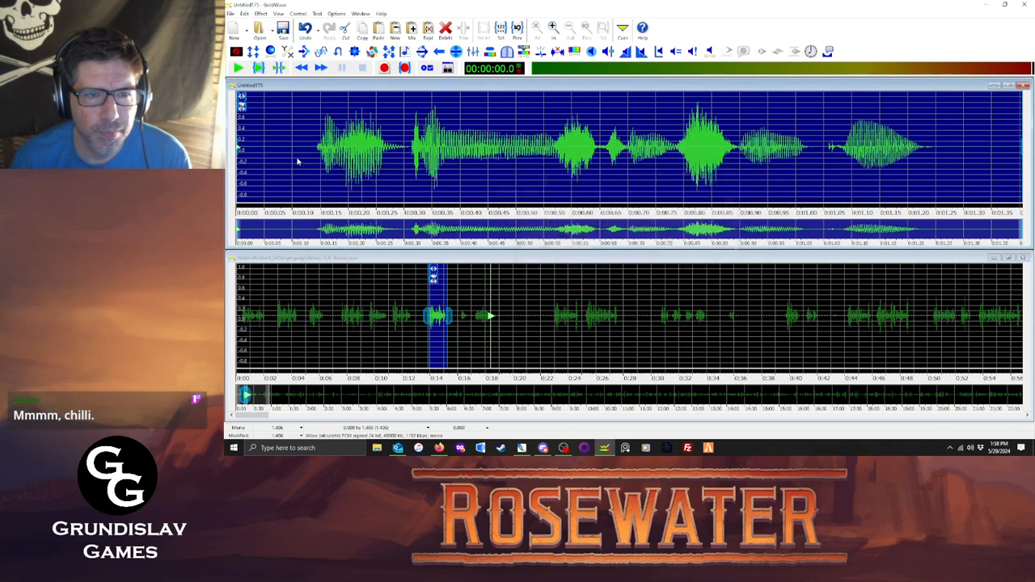
Play the new clip and trim it to about 0.11 to 1.34 seconds, removing the silence at both ends.
click(259, 68)
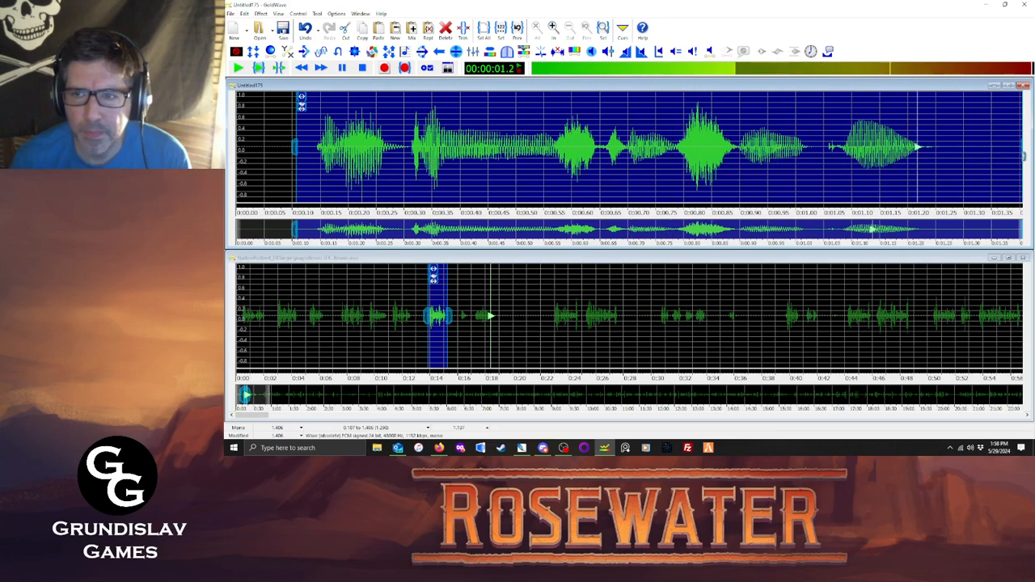
drag(1021, 154, 986, 158)
key(ctrl+t)
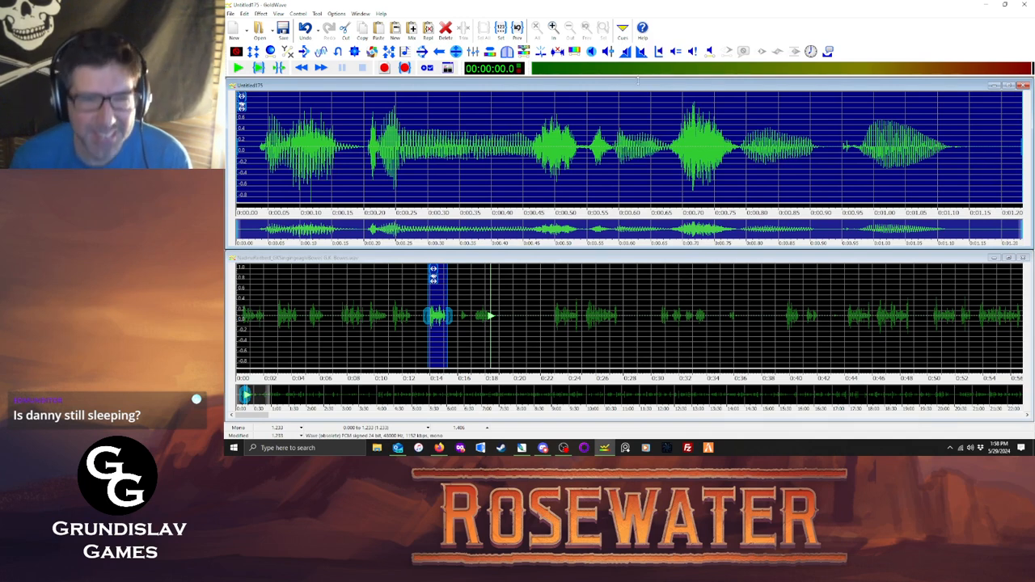
Save the trimmed clip as nadh660 in Ogg format in the Rhubarb folder and close it.
click(231, 14)
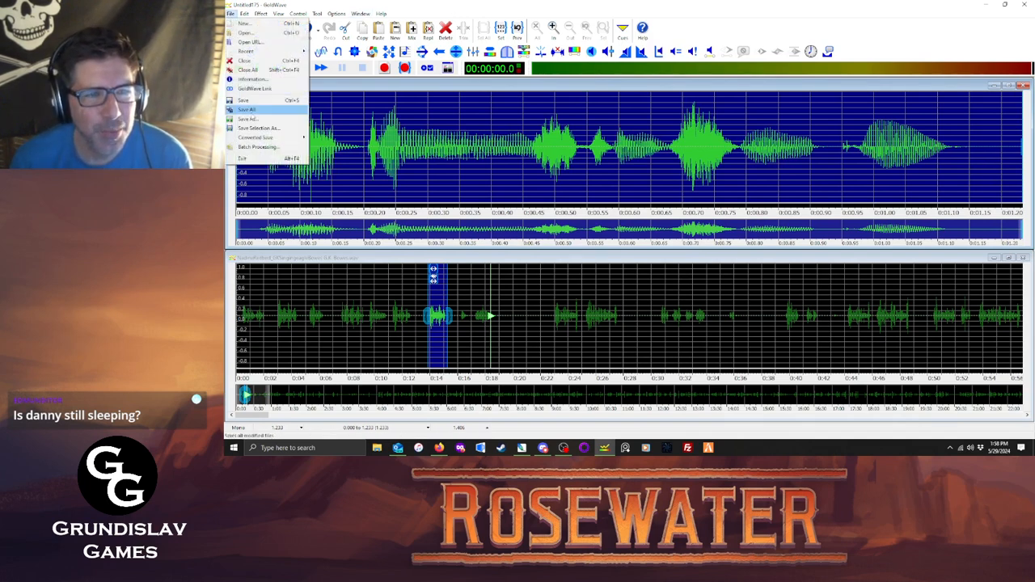
click(249, 119)
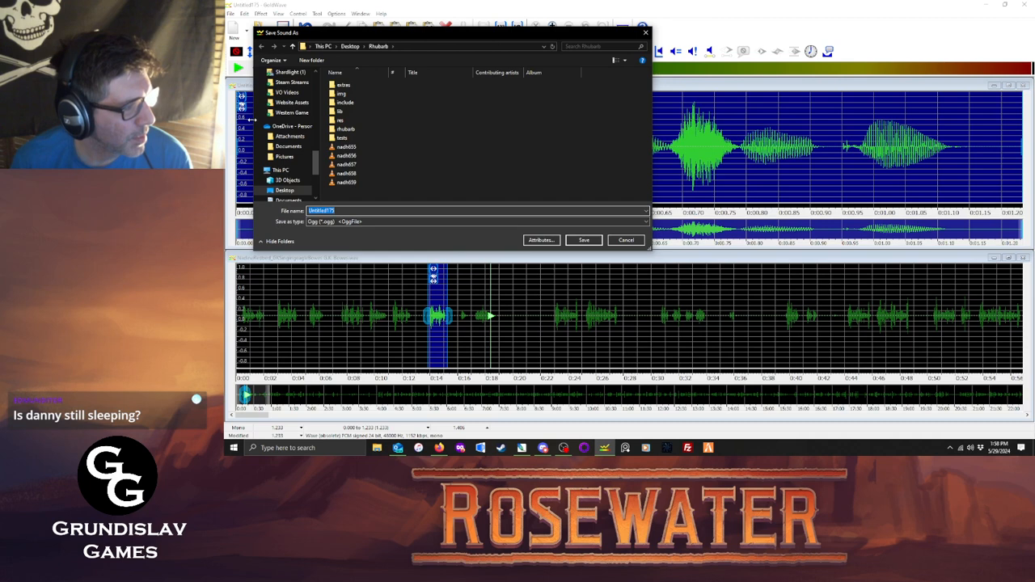
text(nadh660)
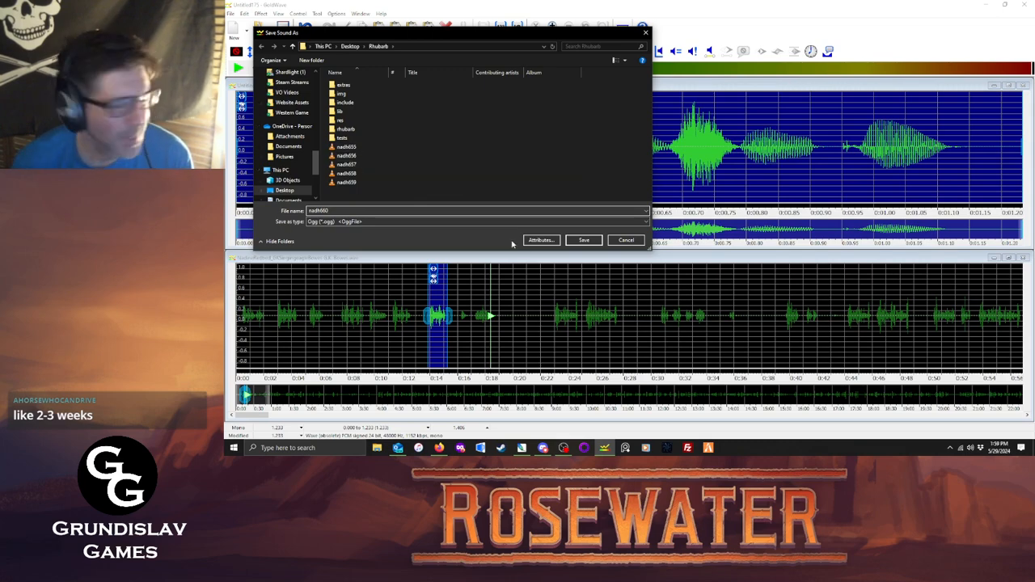
click(583, 241)
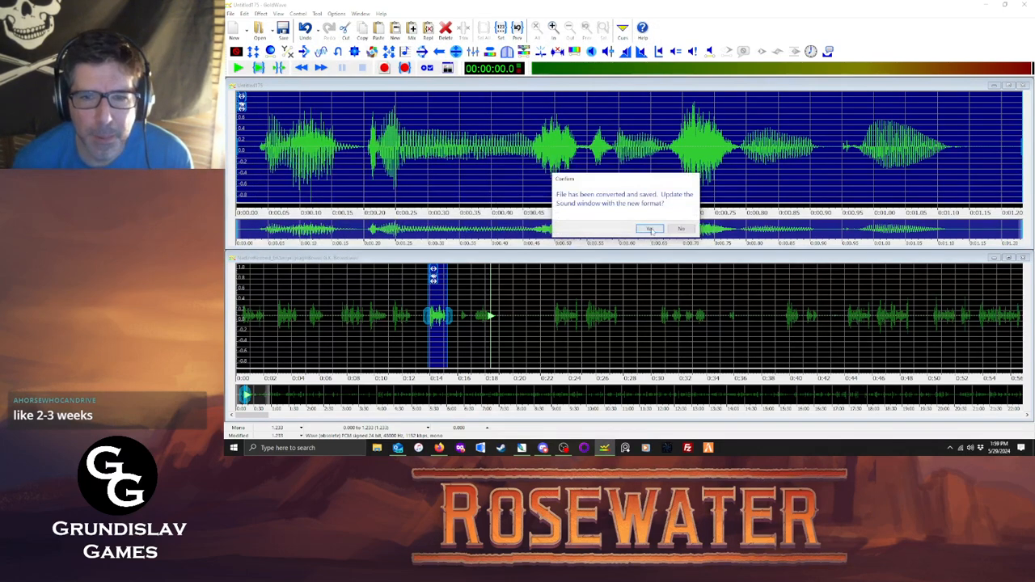
click(1022, 86)
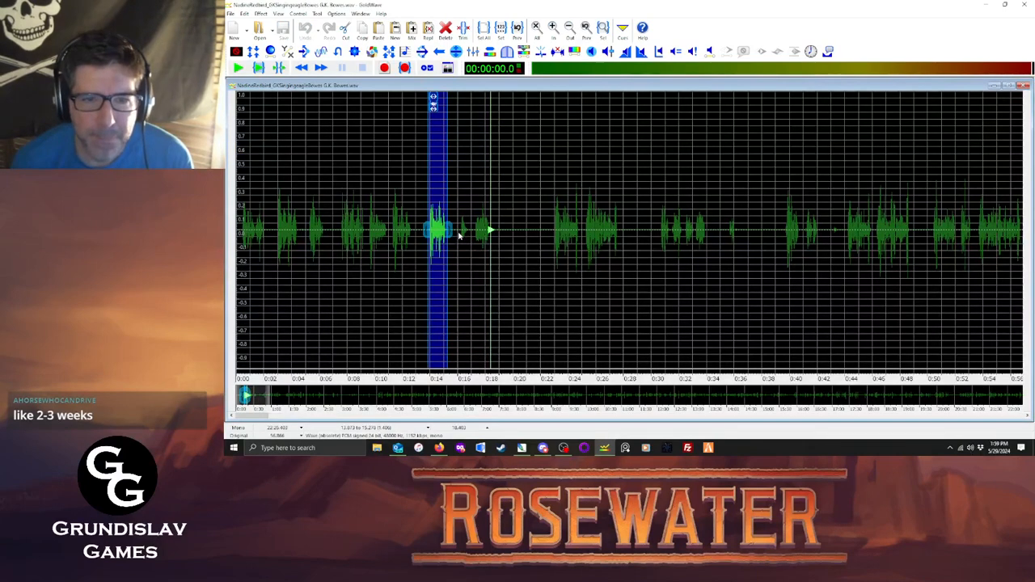
Copy the two phrases from about 16.1 to 18.5 seconds into a new sound, maximise its volume and play it back.
drag(459, 234, 491, 231)
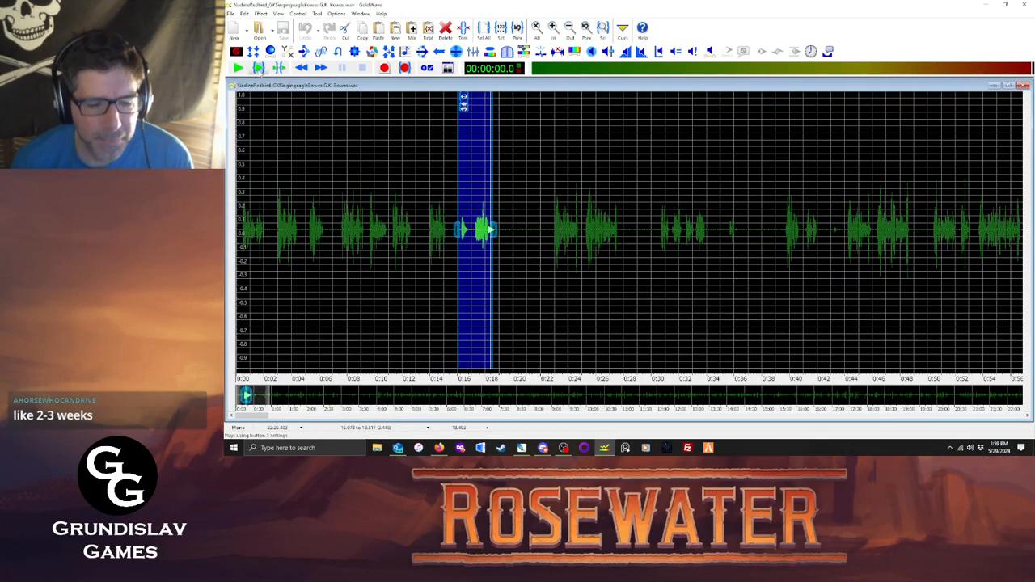
click(258, 68)
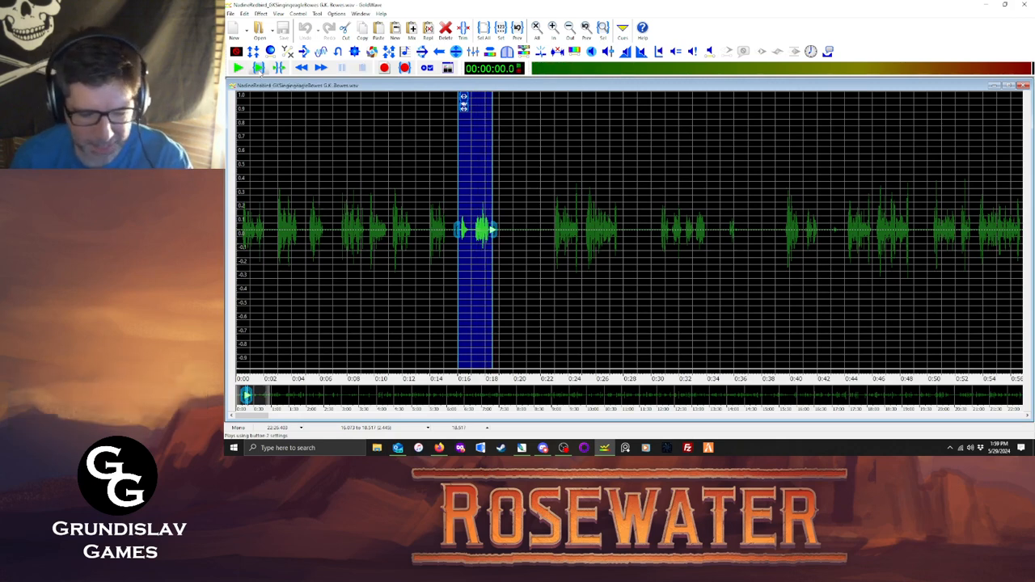
click(259, 68)
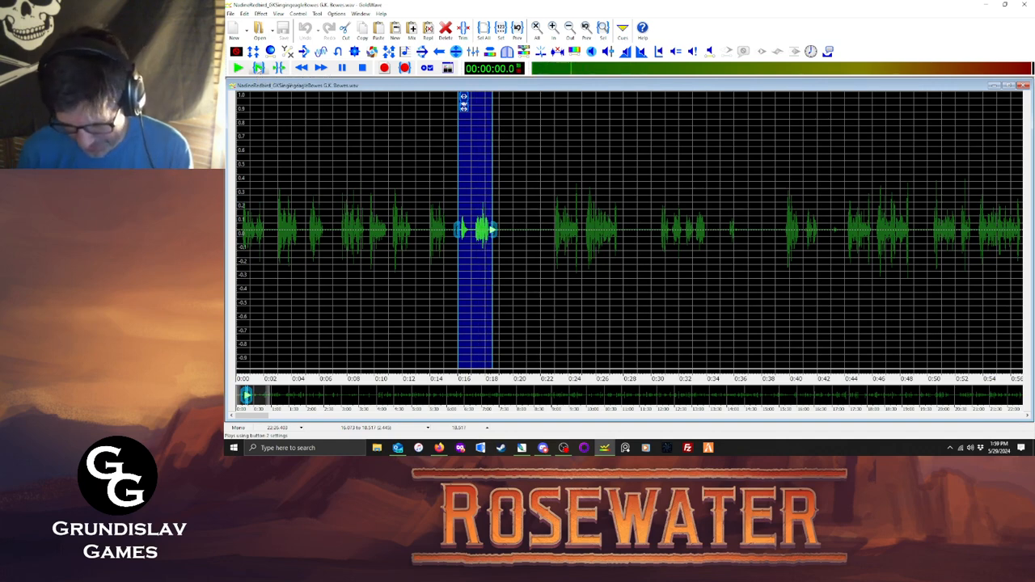
key(ctrl+c)
key(ctrl+e)
click(261, 14)
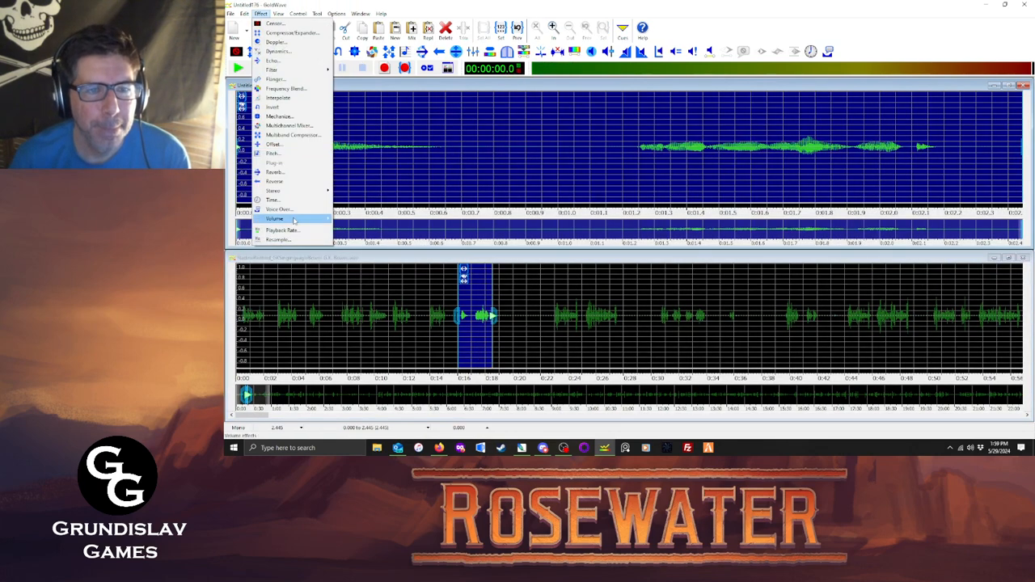
mouse_move(291, 220)
click(364, 274)
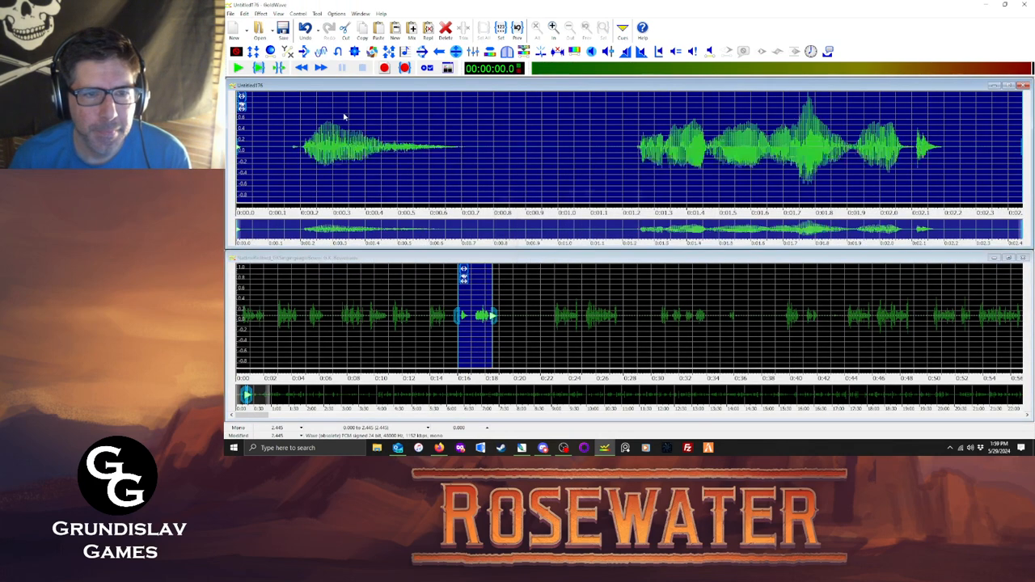
click(259, 68)
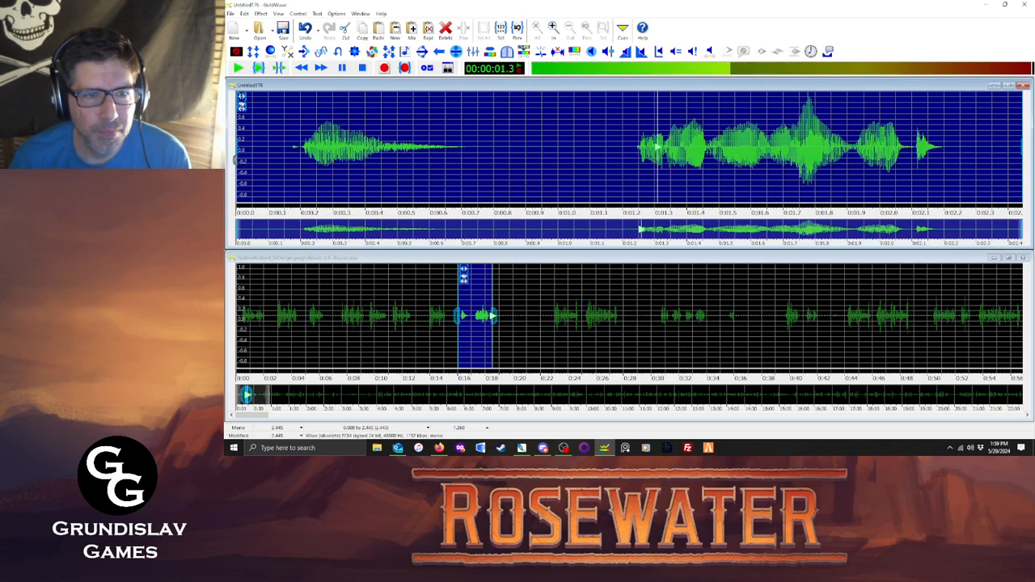
Trim about 0.12 seconds of silence from the clip's start and shorten the pause between its two phrases by about 0.2 seconds.
drag(237, 160, 275, 160)
key(ctrl+t)
drag(505, 176, 572, 180)
key(Delete)
click(483, 32)
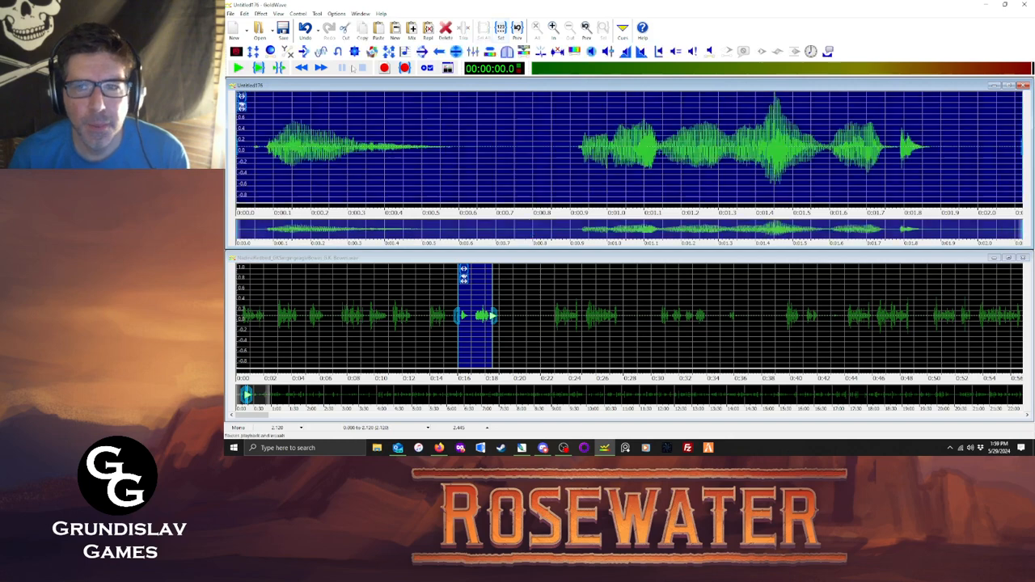
Trim the silence after about 1.98 seconds off the clip's end and play the result.
drag(1023, 170, 971, 170)
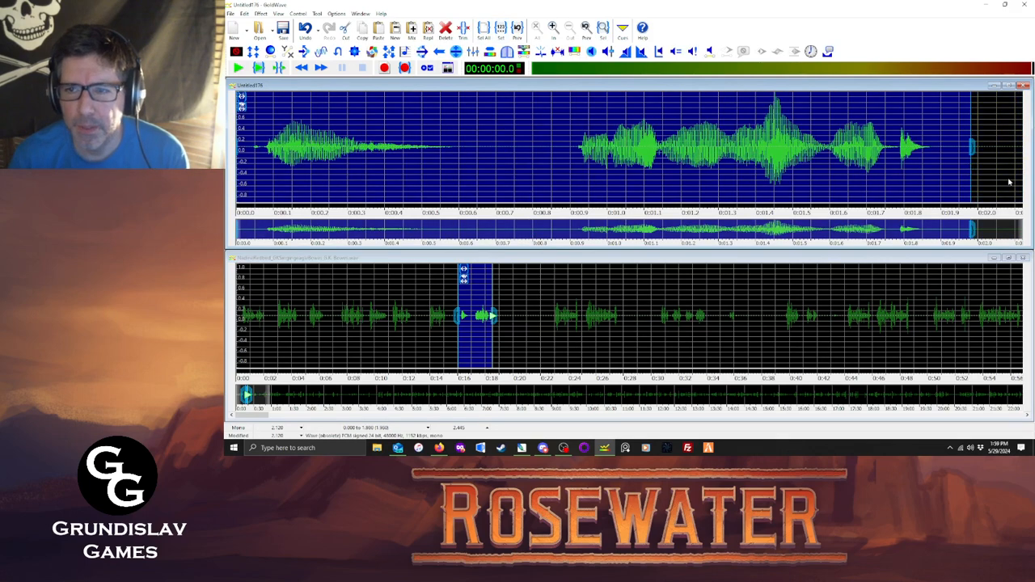
key(ctrl+t)
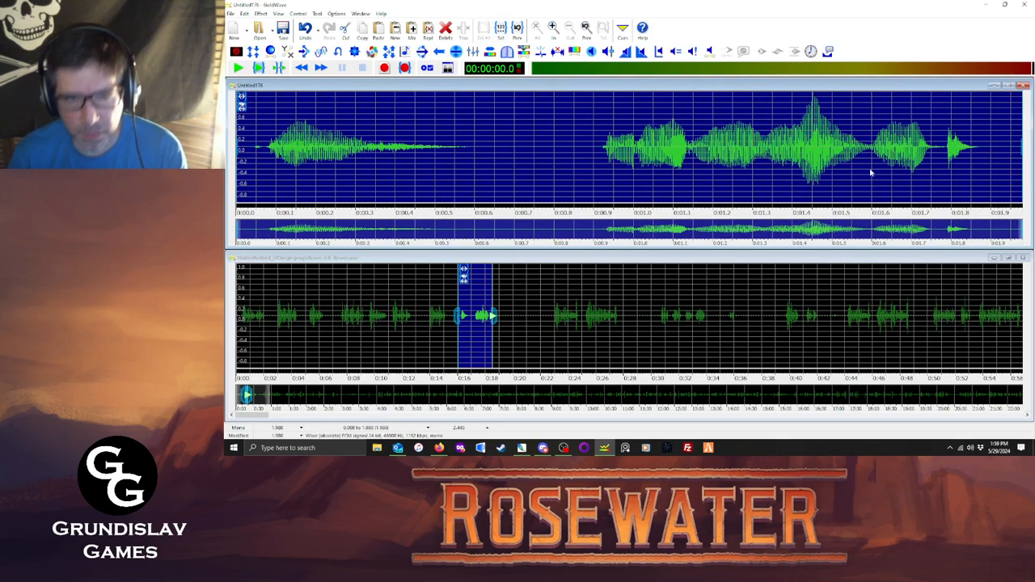
click(259, 69)
Save the trimmed clip as nadh661 in Ogg format in the Rhubarb folder and close it.
click(231, 14)
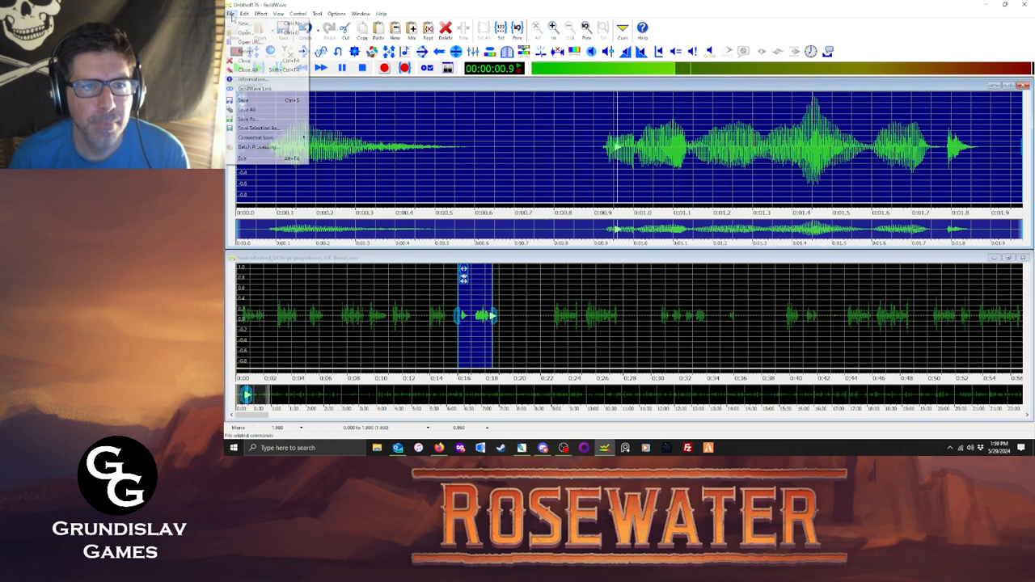
click(247, 120)
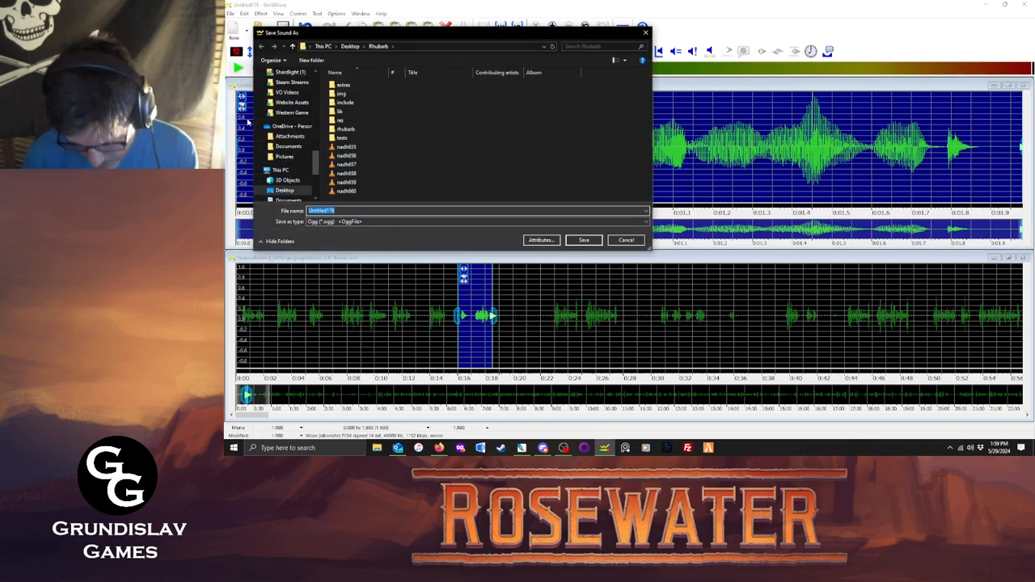
text(nadh661)
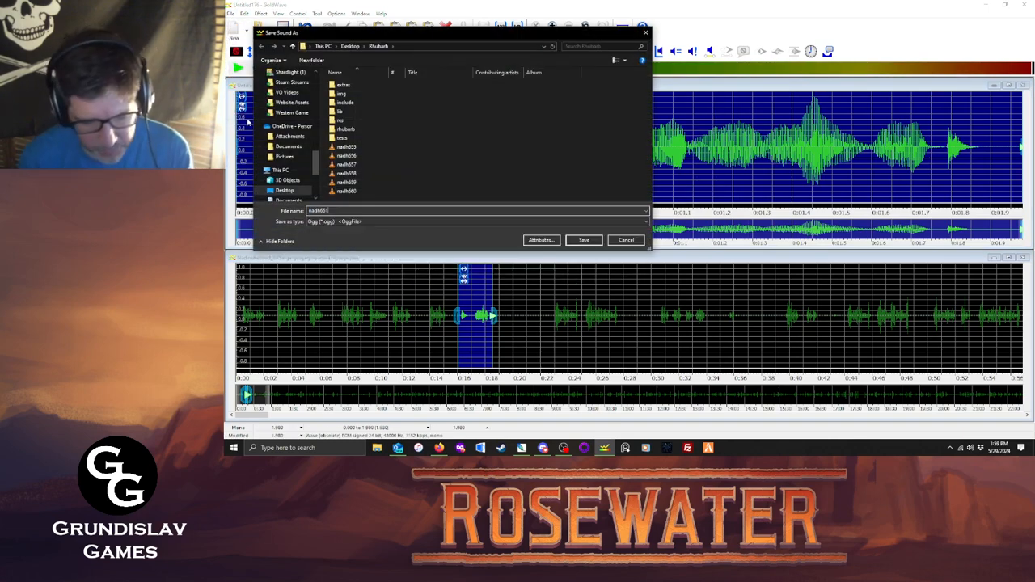
click(584, 240)
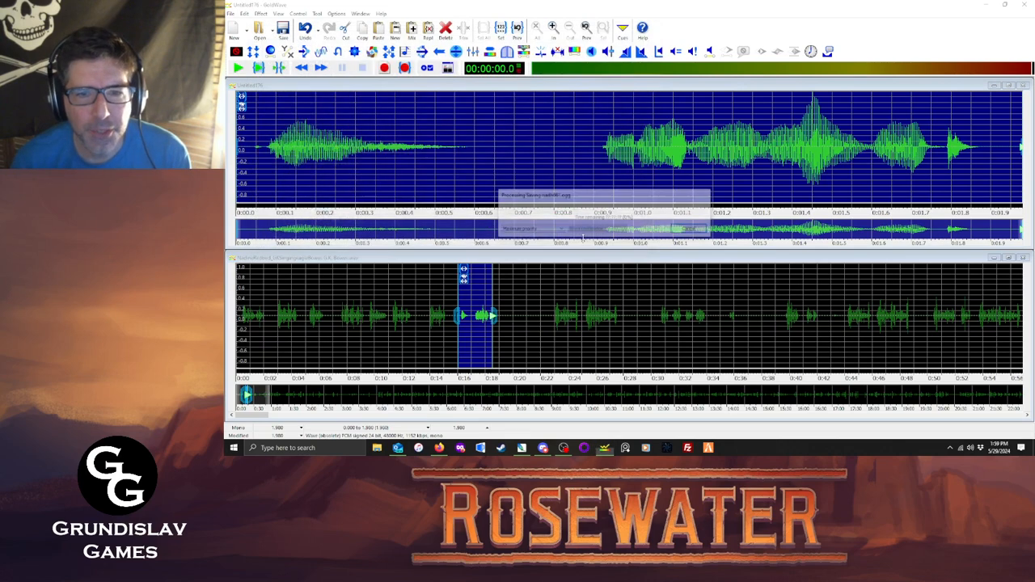
click(647, 229)
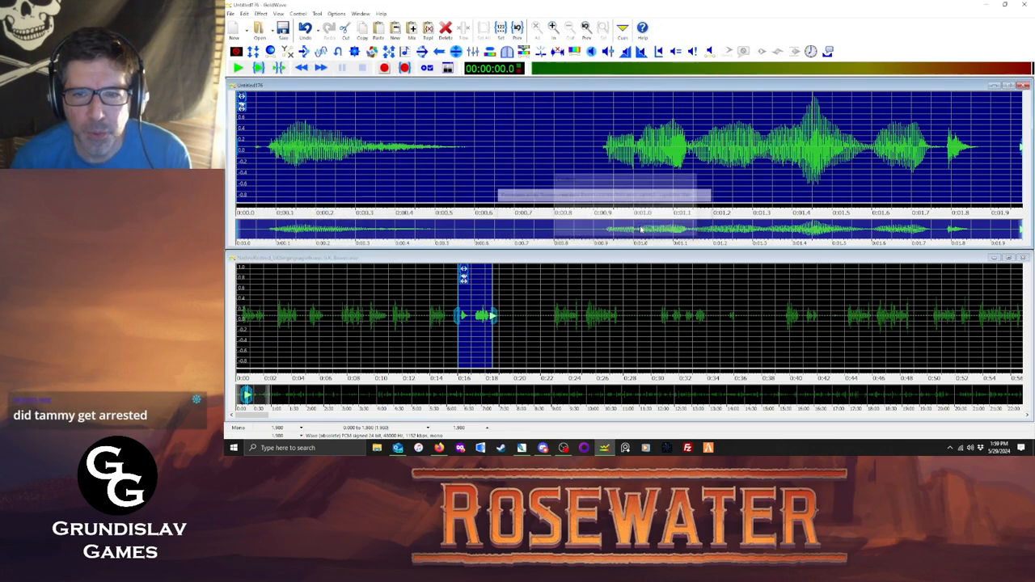
click(1023, 86)
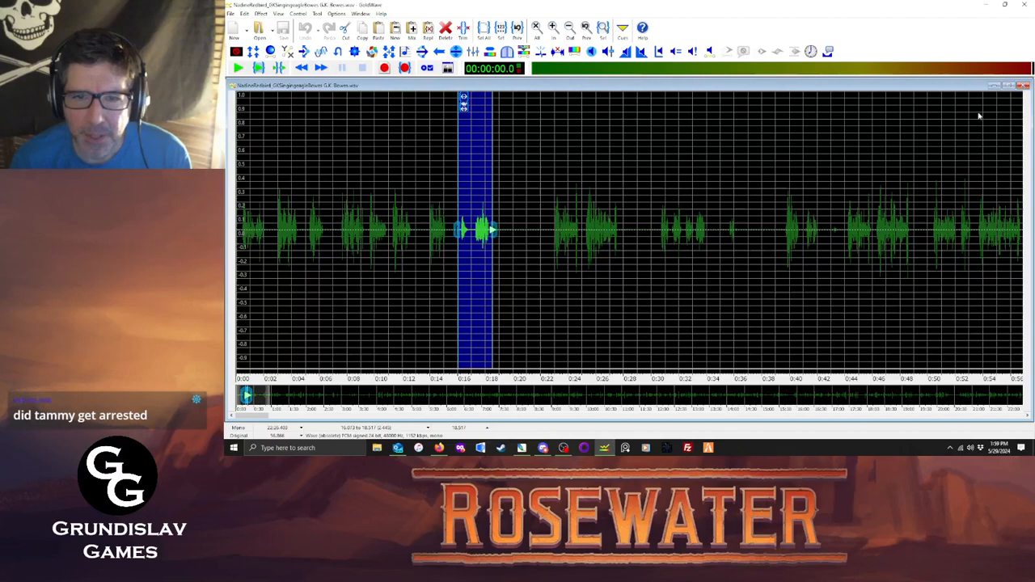
Find the next phrase by playback, copy it from about 23.0 to 24.8 seconds into a new sound and play it.
click(553, 233)
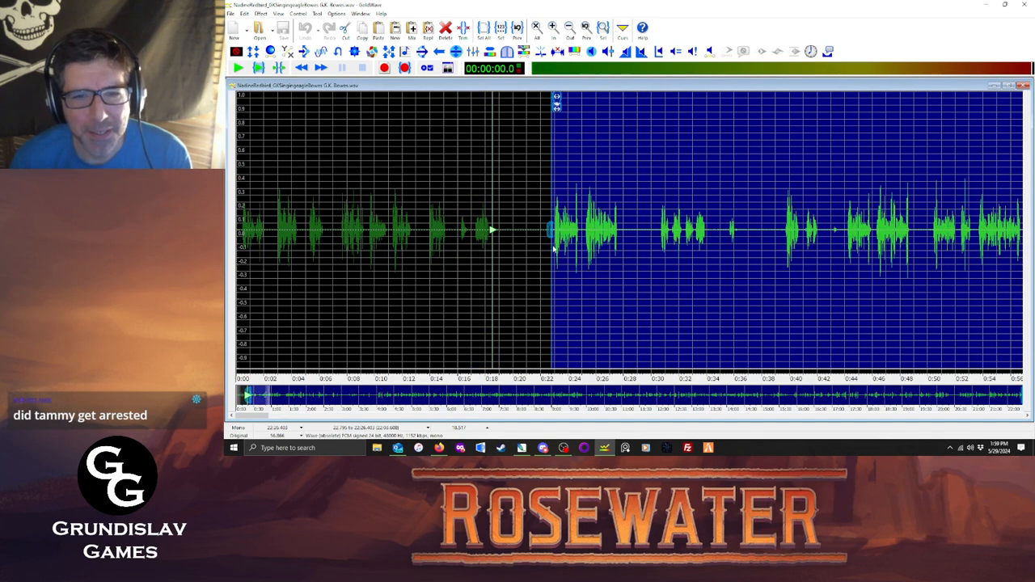
drag(556, 102, 558, 102)
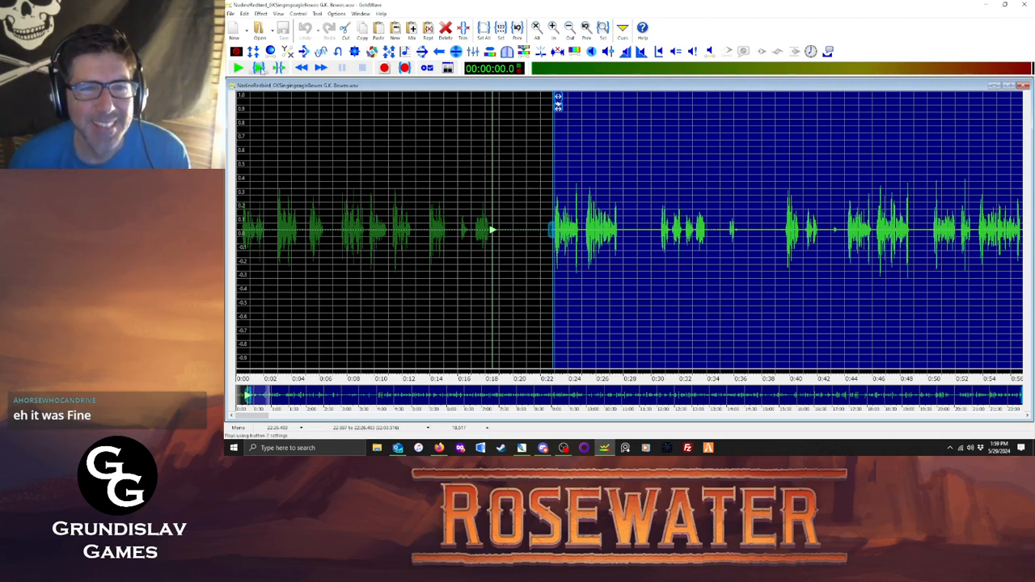
click(259, 68)
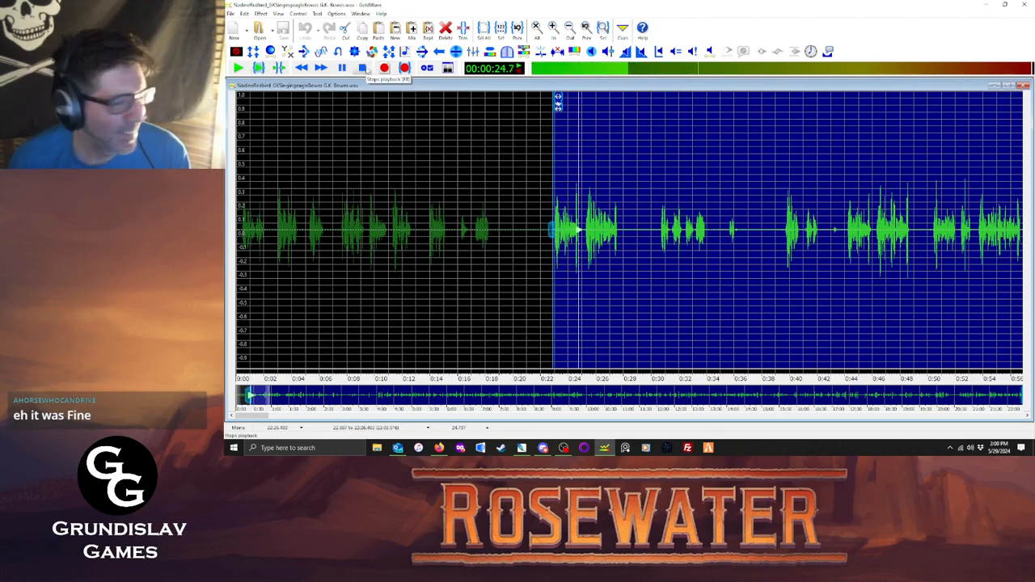
click(363, 68)
drag(555, 148, 579, 152)
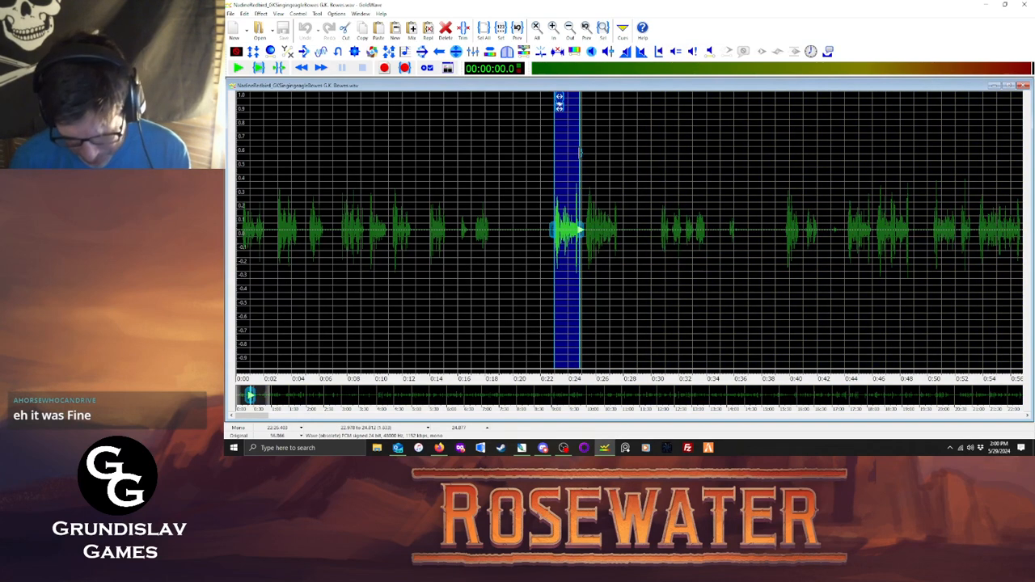
key(ctrl+p)
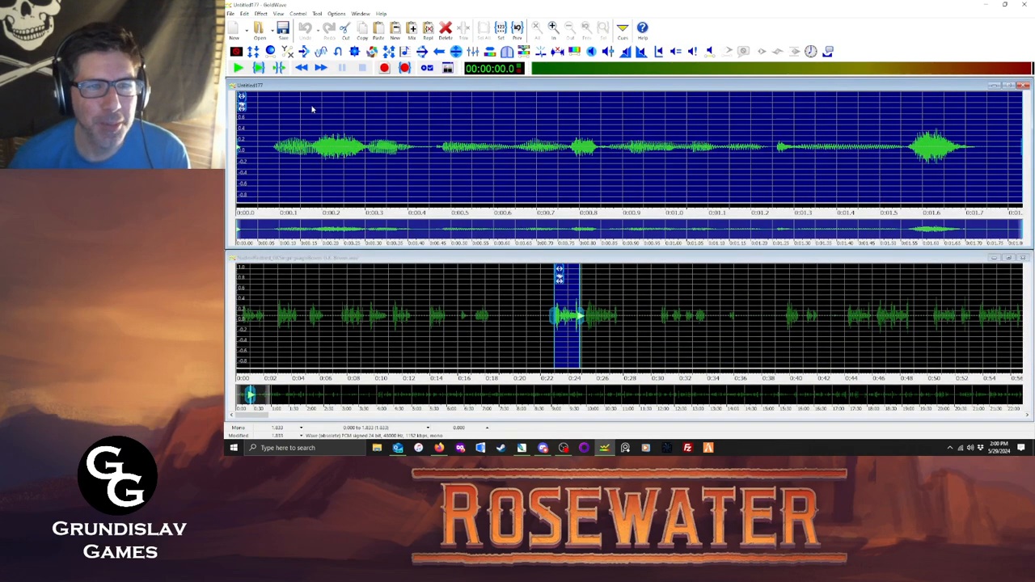
key(space)
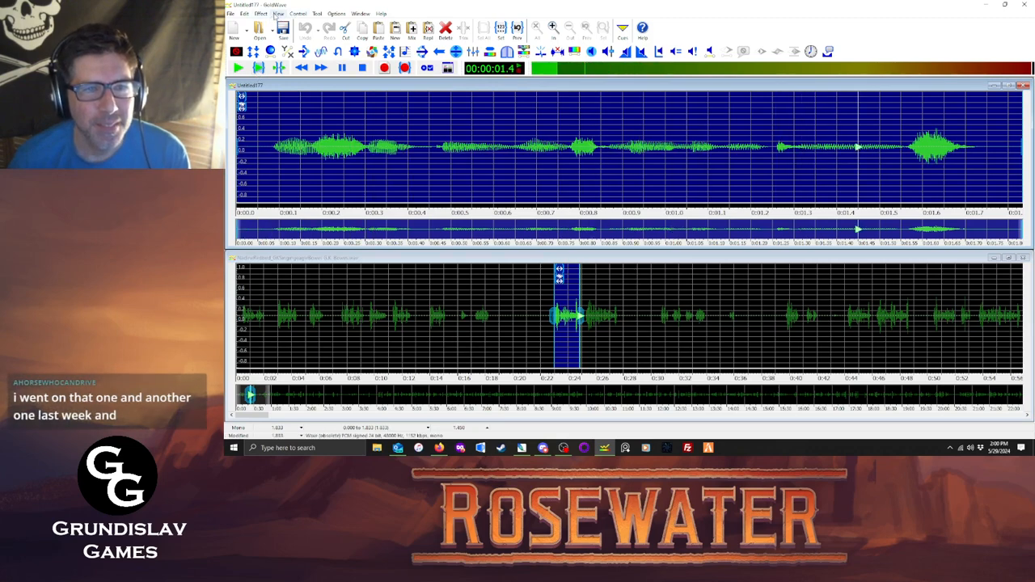
Try maximising the new clip's volume as a whole.
click(260, 14)
mouse_move(279, 218)
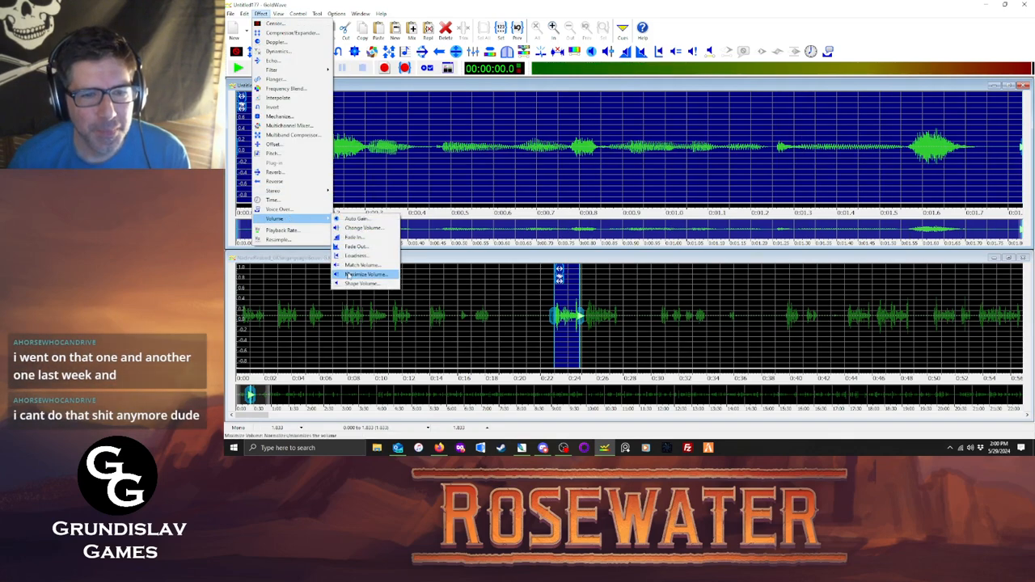
click(366, 274)
key(Return)
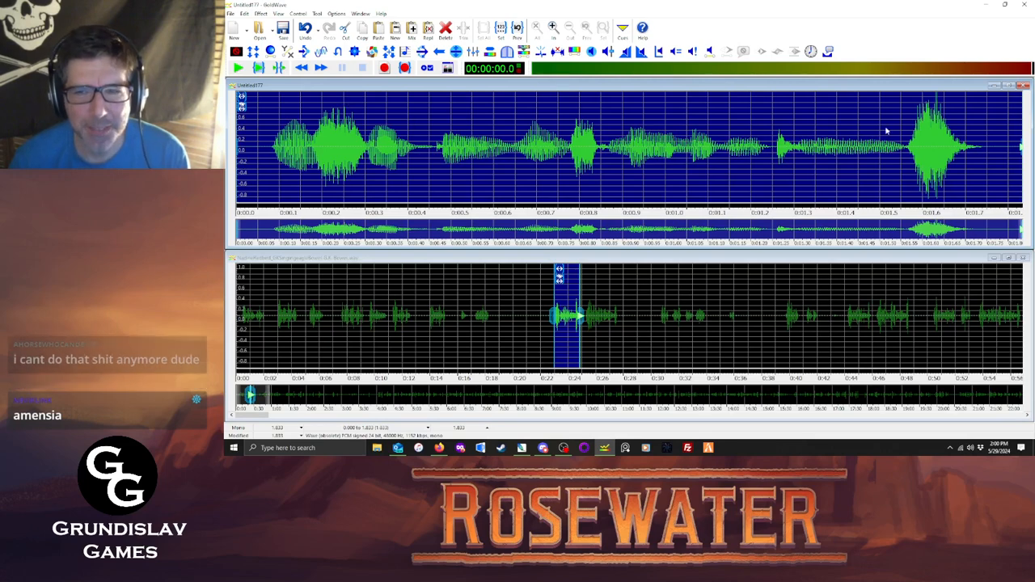
Undo the volume maximisation of the new clip.
click(907, 149)
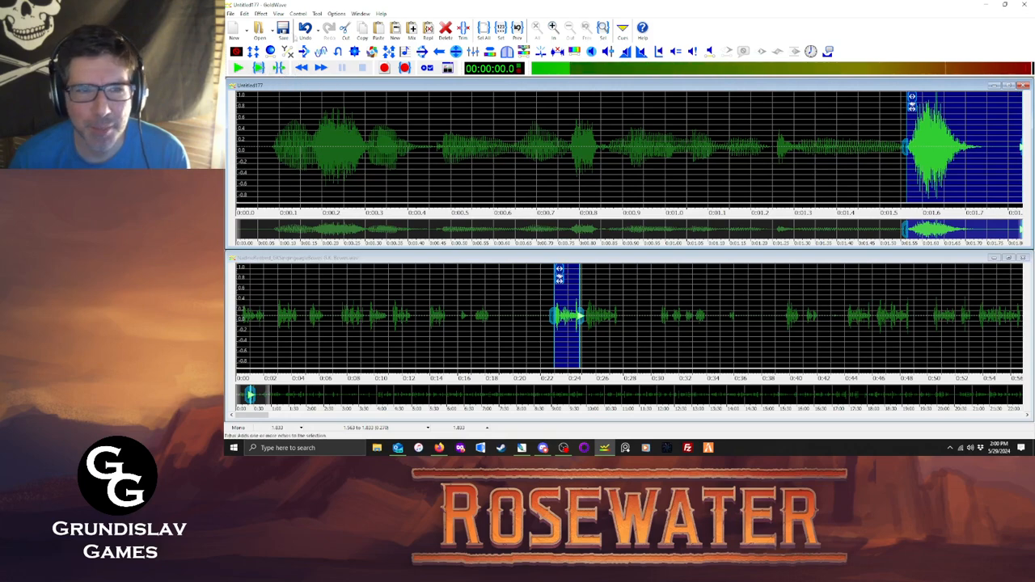
click(245, 14)
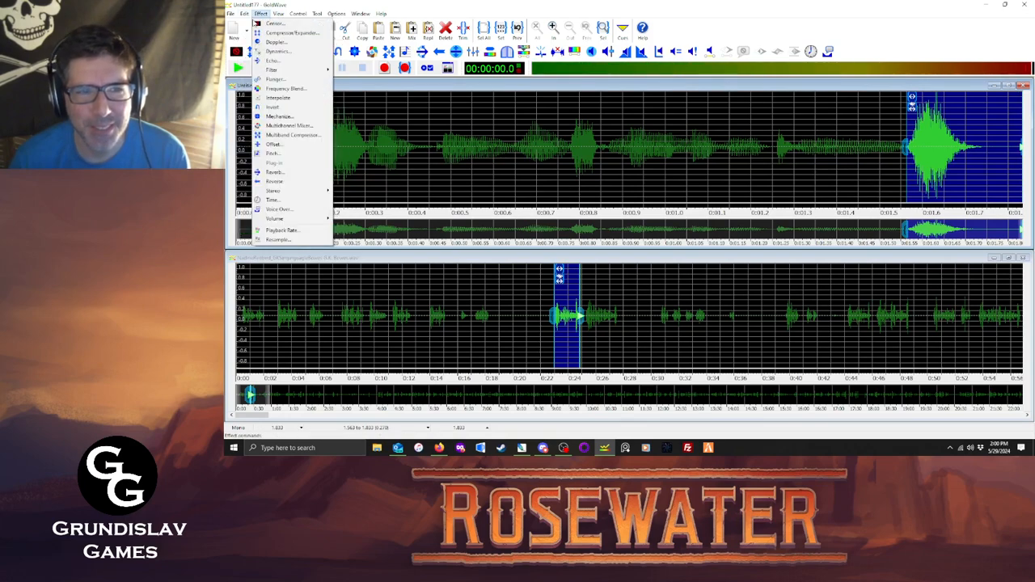
click(275, 22)
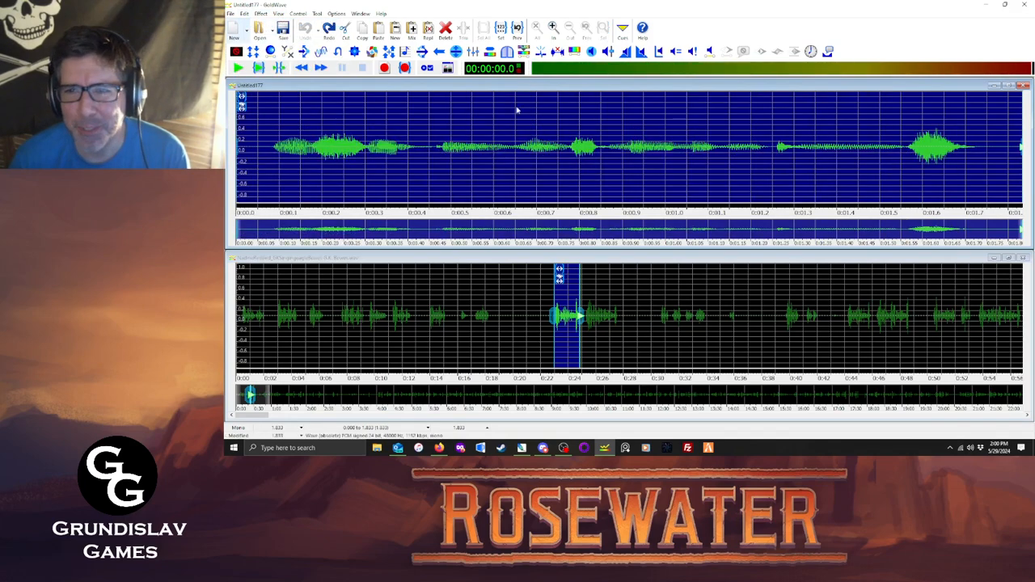
Lower the volume of the clip's loud final burst, from about 1.56 seconds to the end, using the Half preset.
click(907, 151)
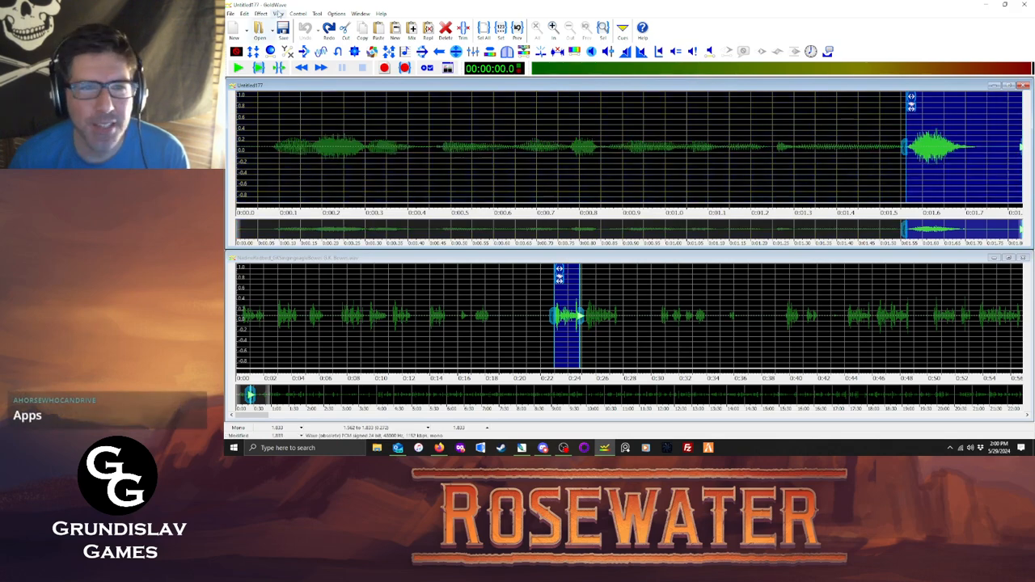
click(261, 14)
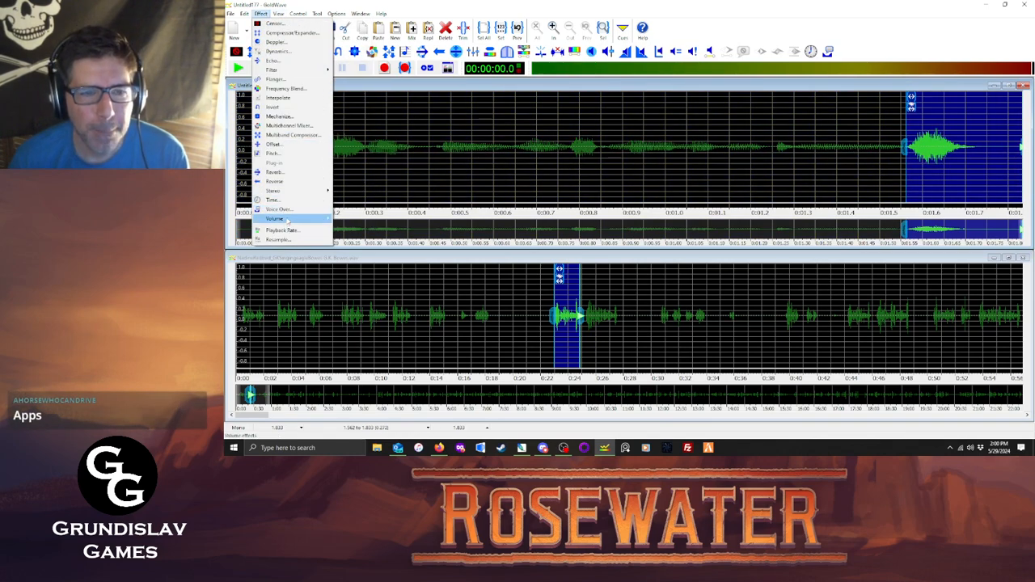
mouse_move(279, 218)
click(363, 229)
click(658, 230)
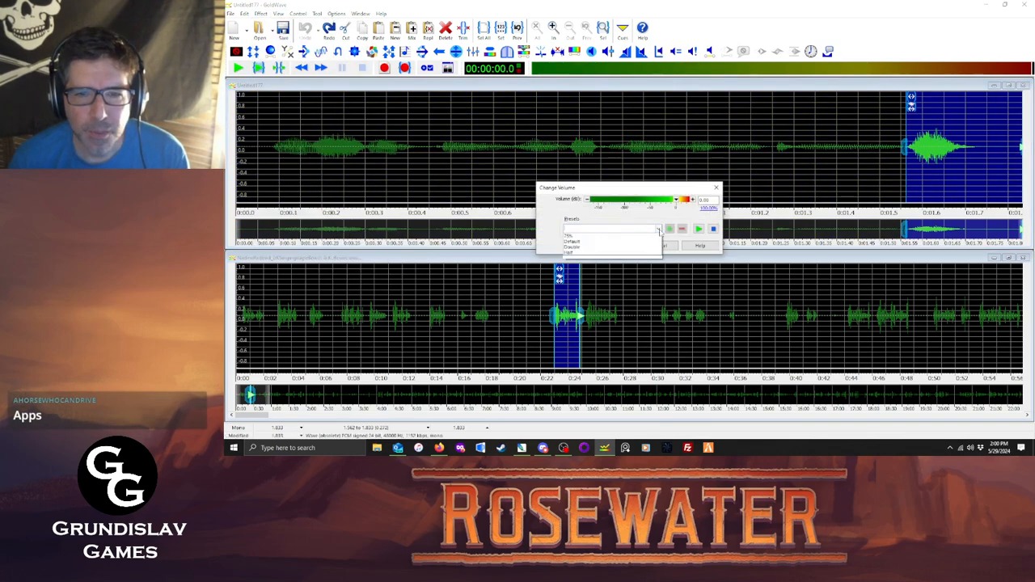
click(593, 265)
click(621, 245)
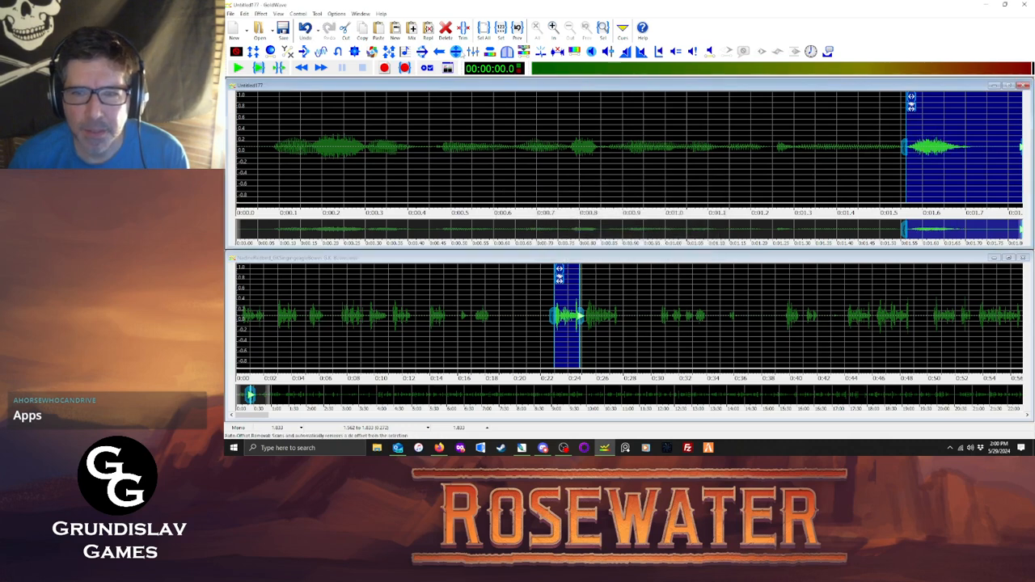
Select the entire clip, maximise its volume and play it back.
click(483, 29)
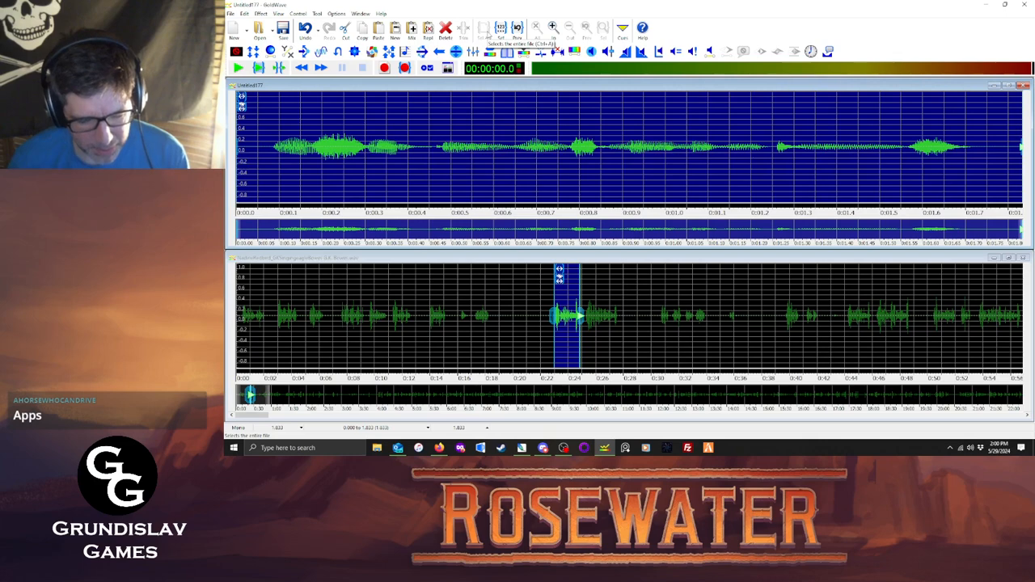
click(261, 14)
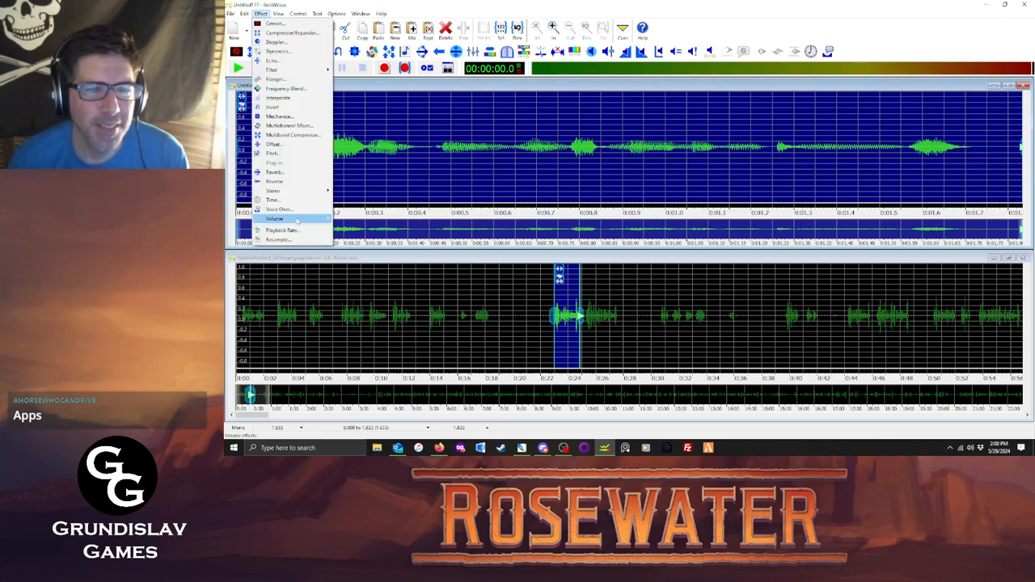
mouse_move(300, 219)
click(368, 275)
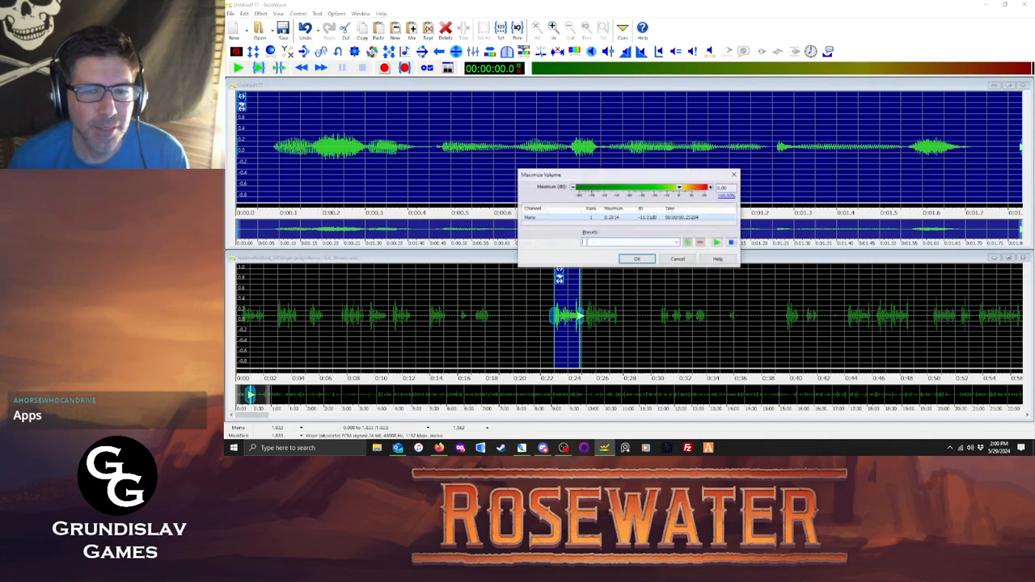
click(630, 257)
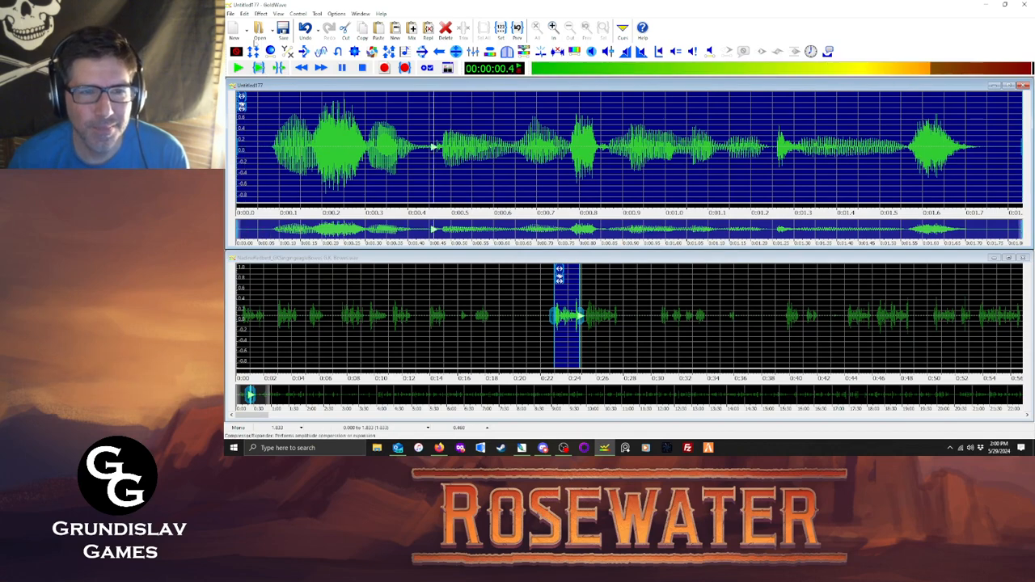
Save the maximised clip as nadh662 in Ogg format in the Rhubarb folder and close it.
click(231, 14)
click(255, 120)
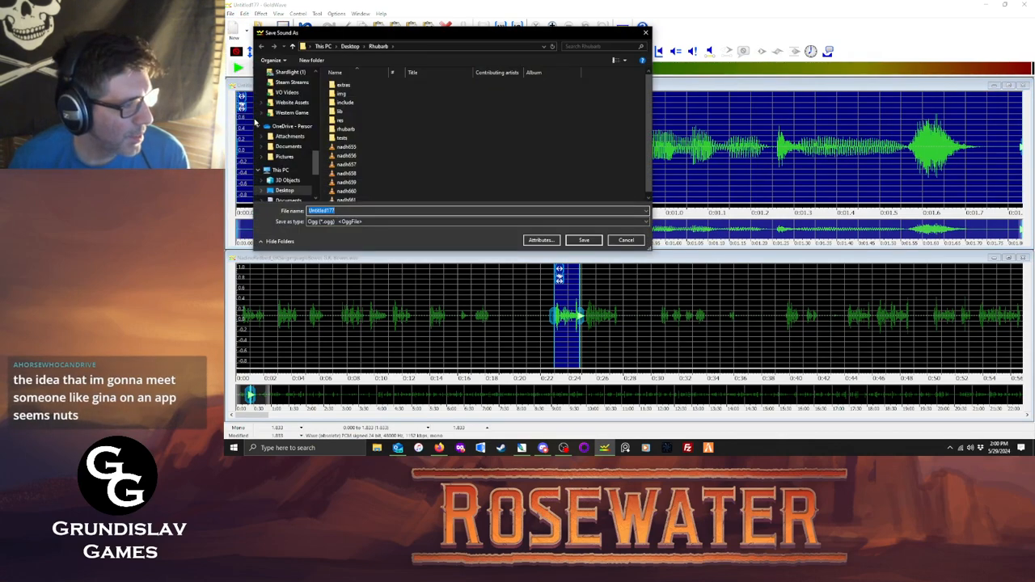
text(nadh)
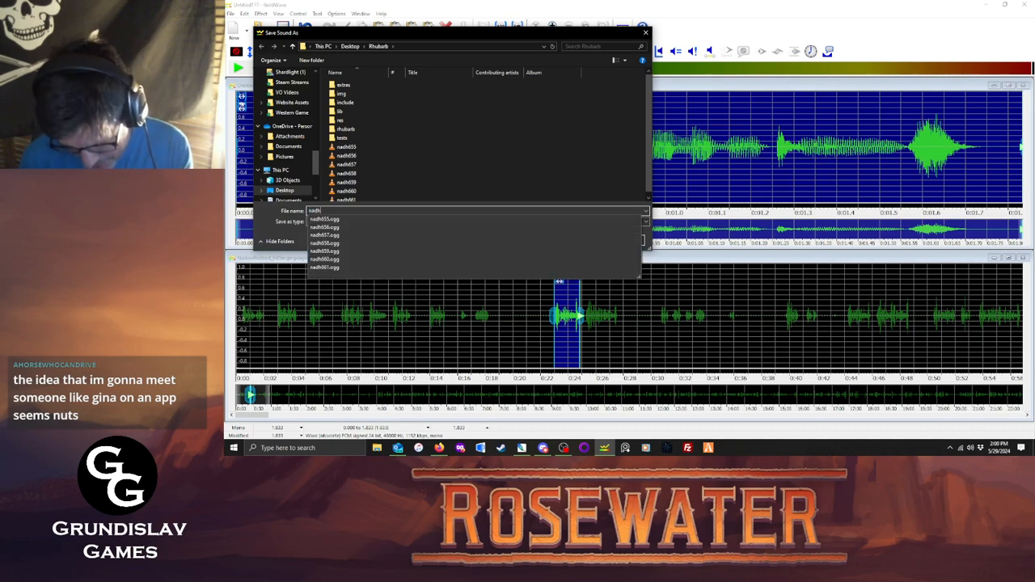
text(662)
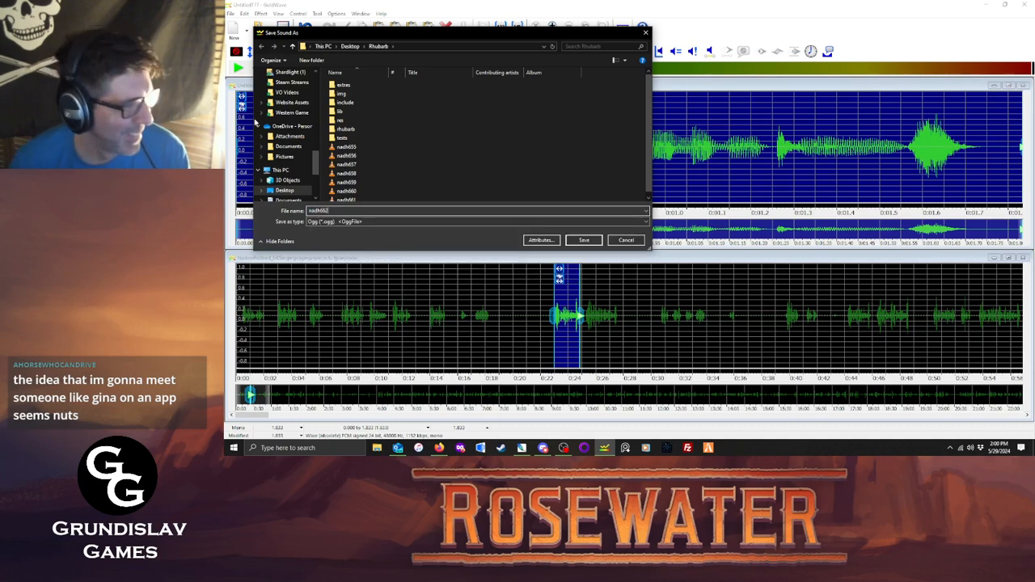
click(585, 240)
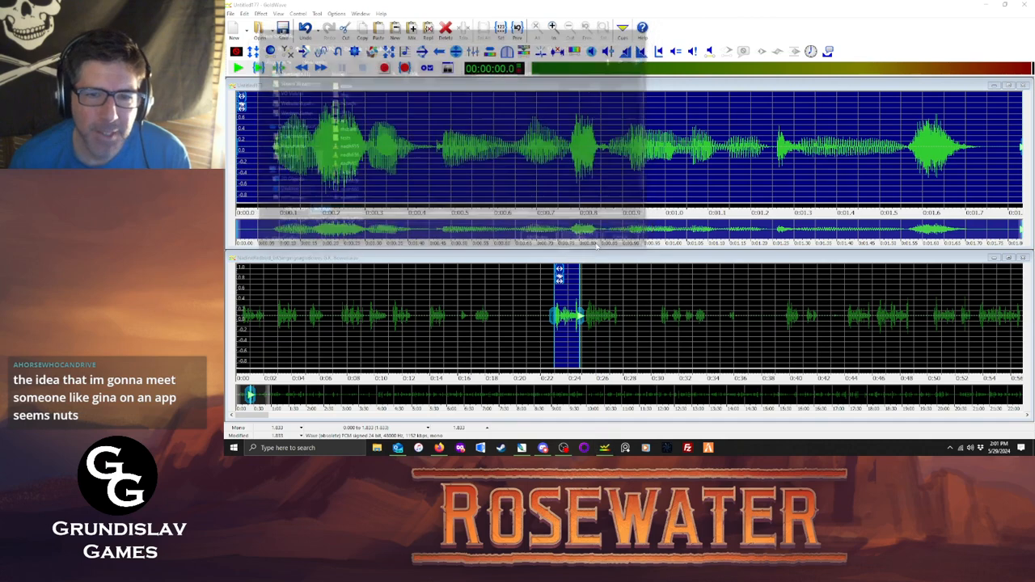
click(649, 229)
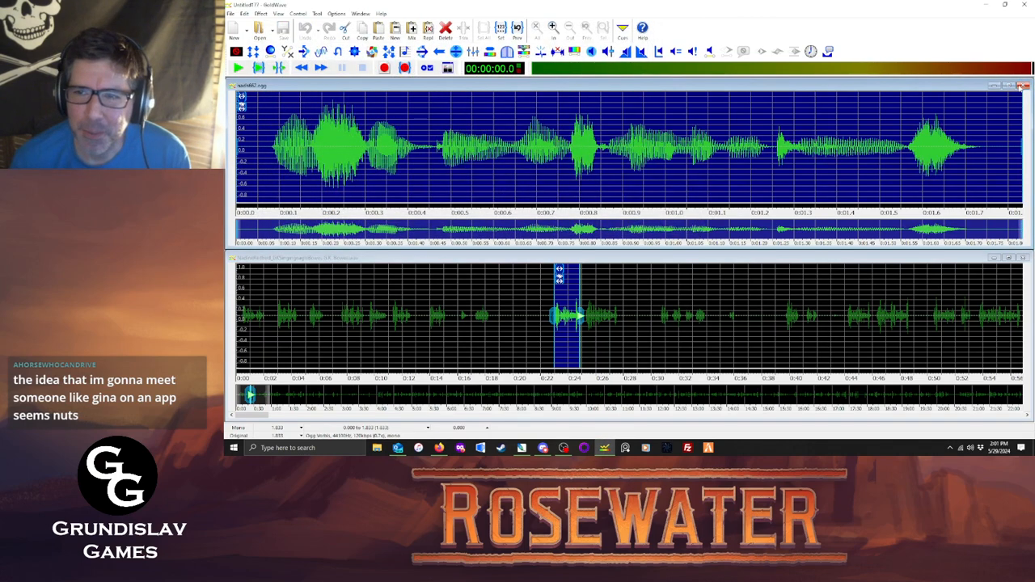
click(1023, 85)
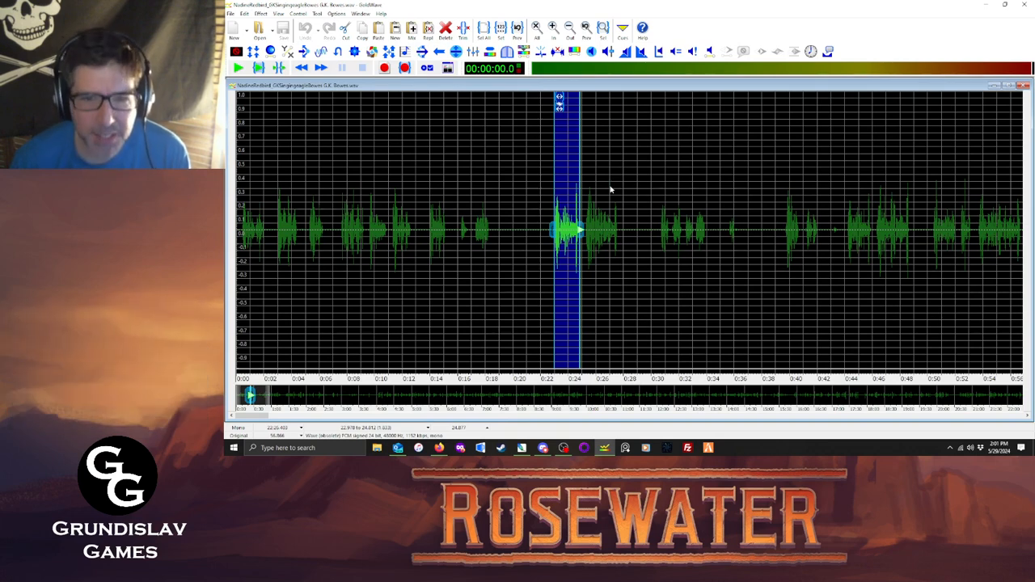
Select the phrase from about 25.3 to 27.6 seconds in the source recording and play it.
mouse_move(610, 190)
mouse_down()
mouse_move(587, 189)
mouse_move(619, 194)
mouse_up()
click(258, 70)
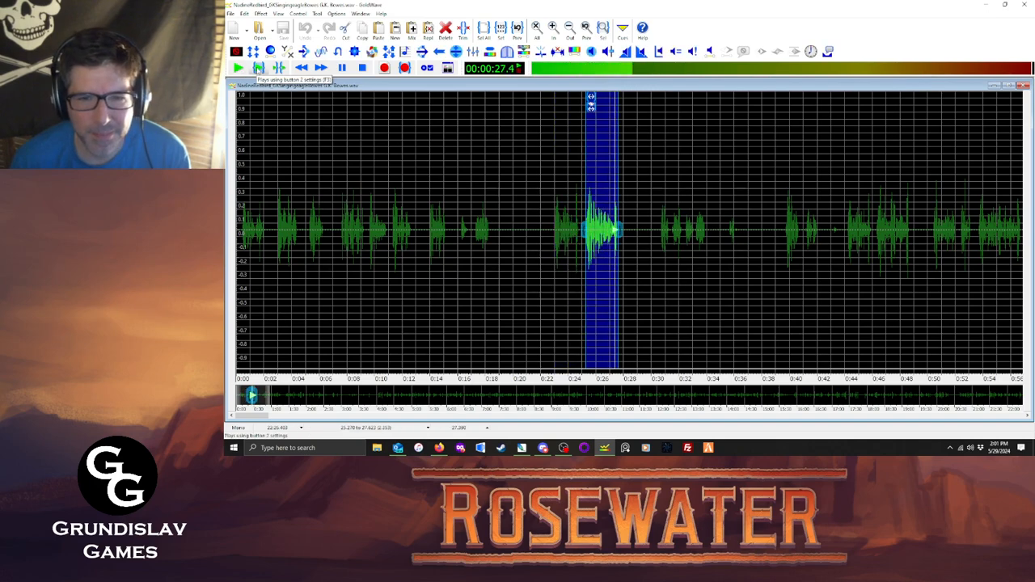
Copy the selected take (25.270 to 27.623 s) into a new sound, maximize its volume and play it back.
key(ctrl+p)
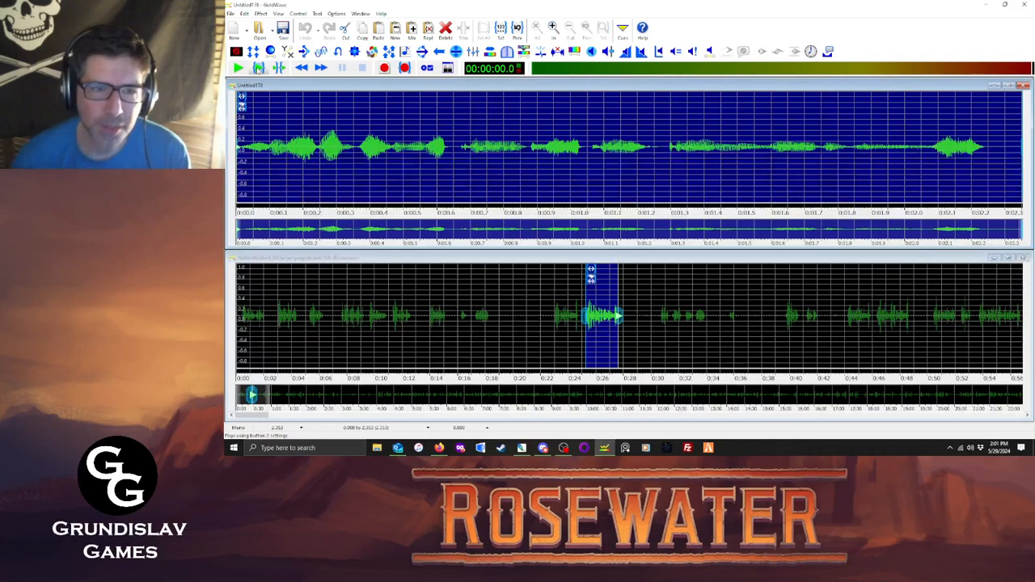
click(260, 14)
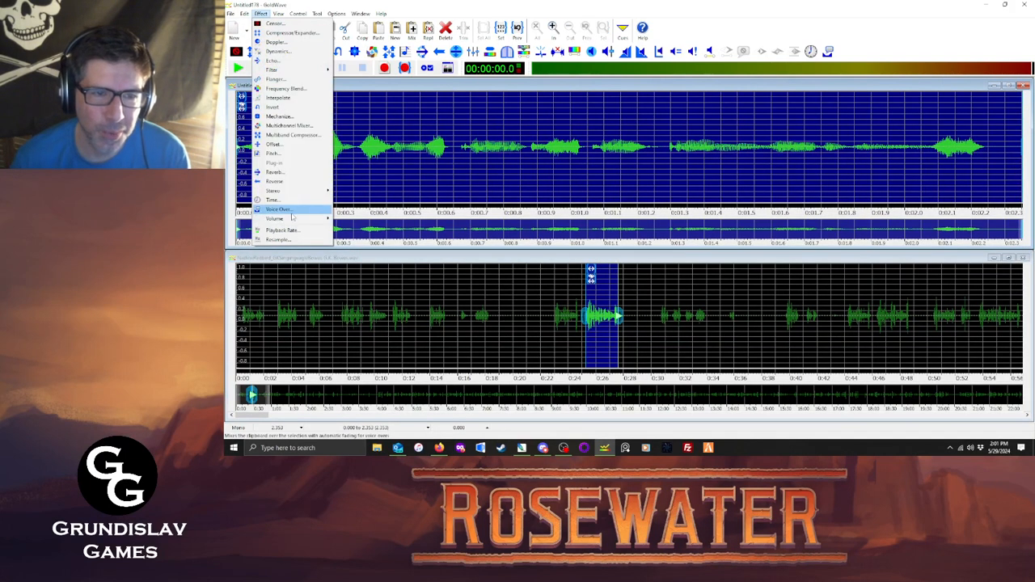
mouse_move(293, 222)
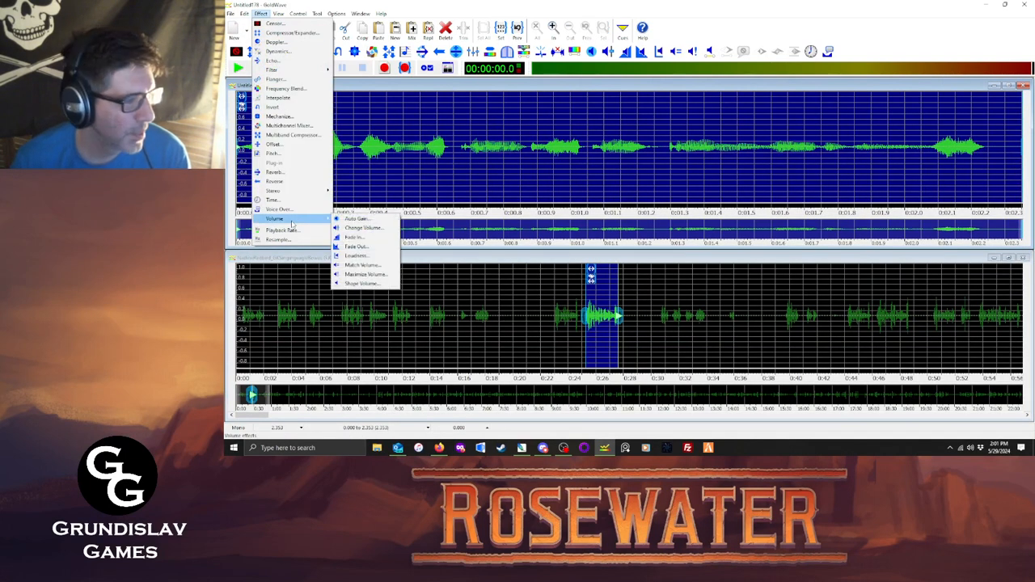
click(376, 275)
key(Return)
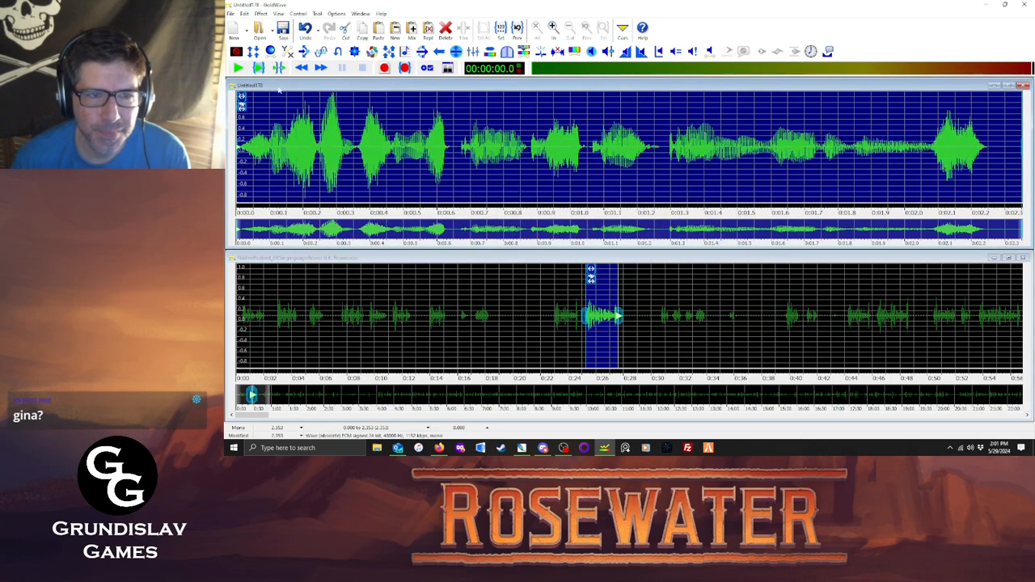
click(259, 68)
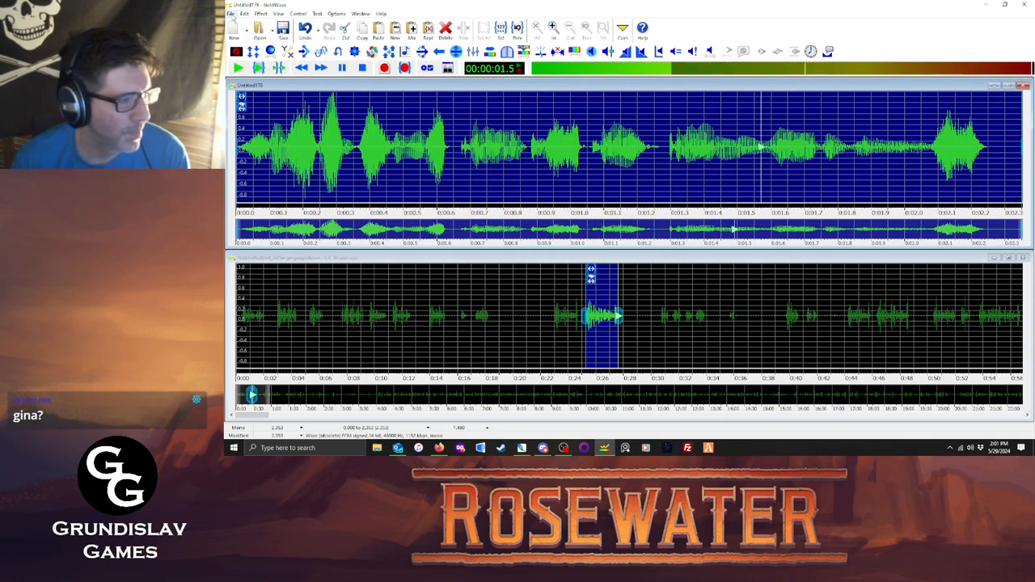
Save the new sound in the Rhubarb folder as the Ogg file nadh663 and close its window.
click(232, 14)
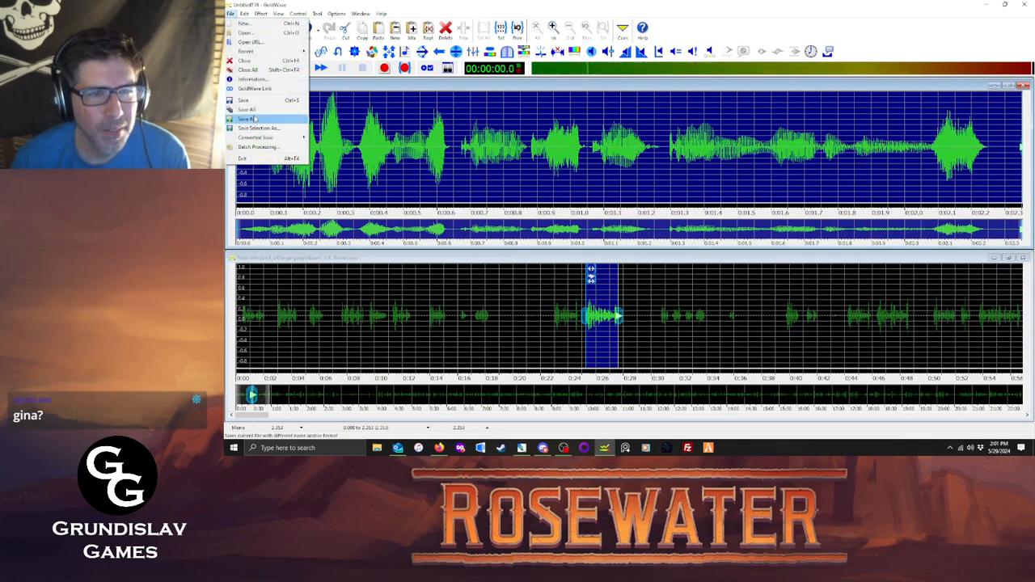
click(254, 119)
text(nad)
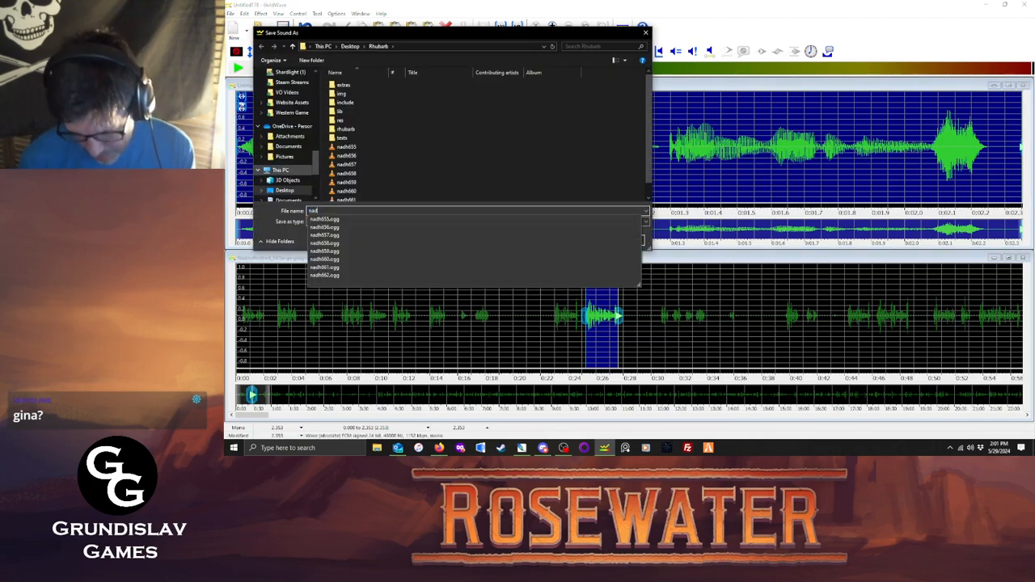
text(h663)
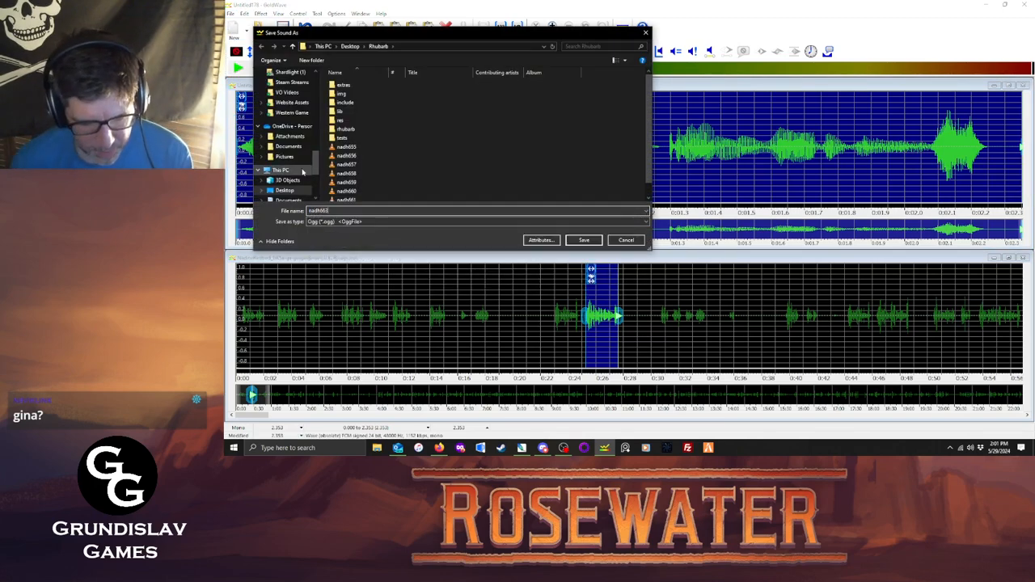
click(583, 240)
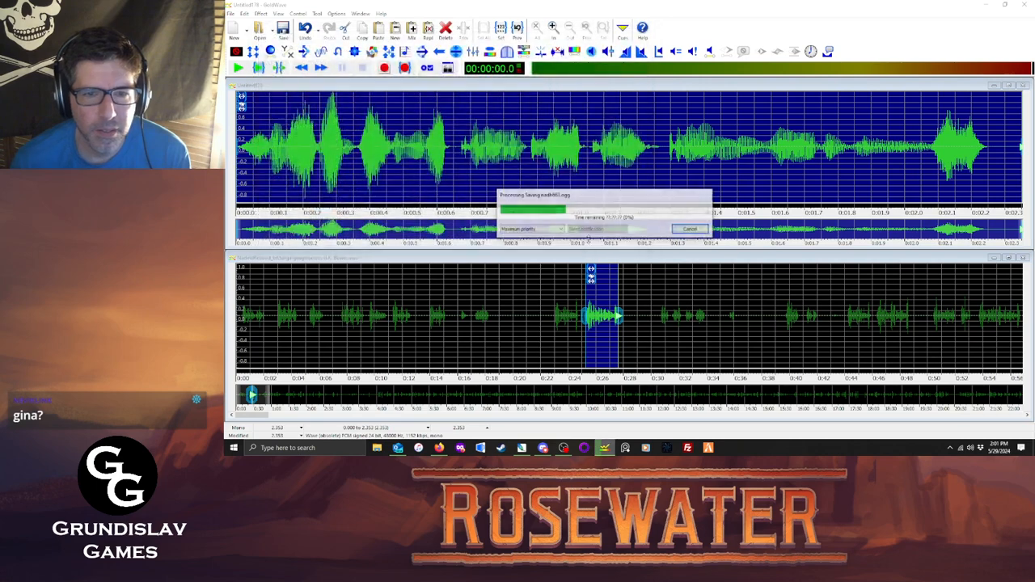
click(650, 233)
click(1023, 86)
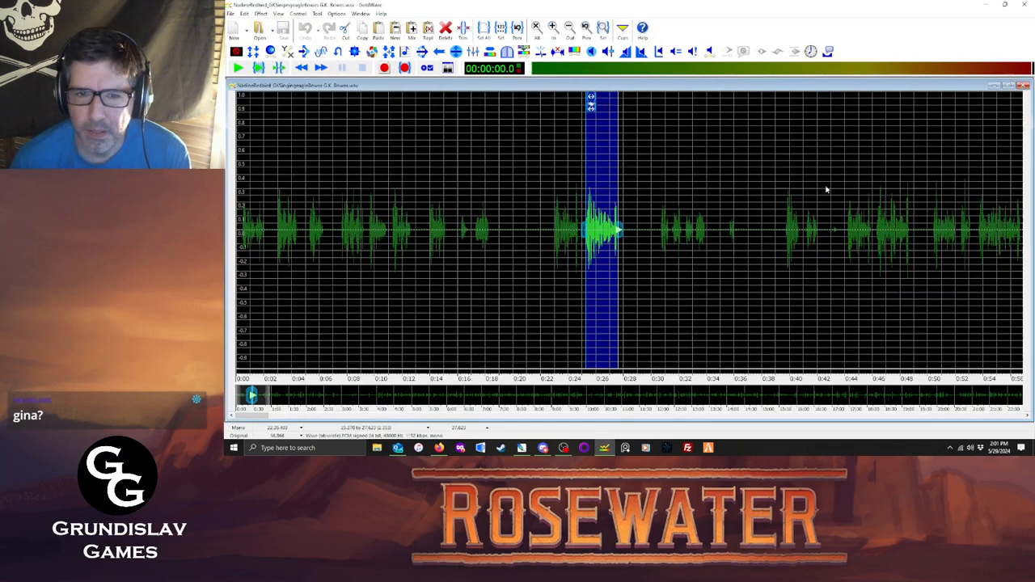
Listen to the following takes in the voice recording and select the one from about 46.2 s to 48.8 s.
click(662, 234)
click(258, 68)
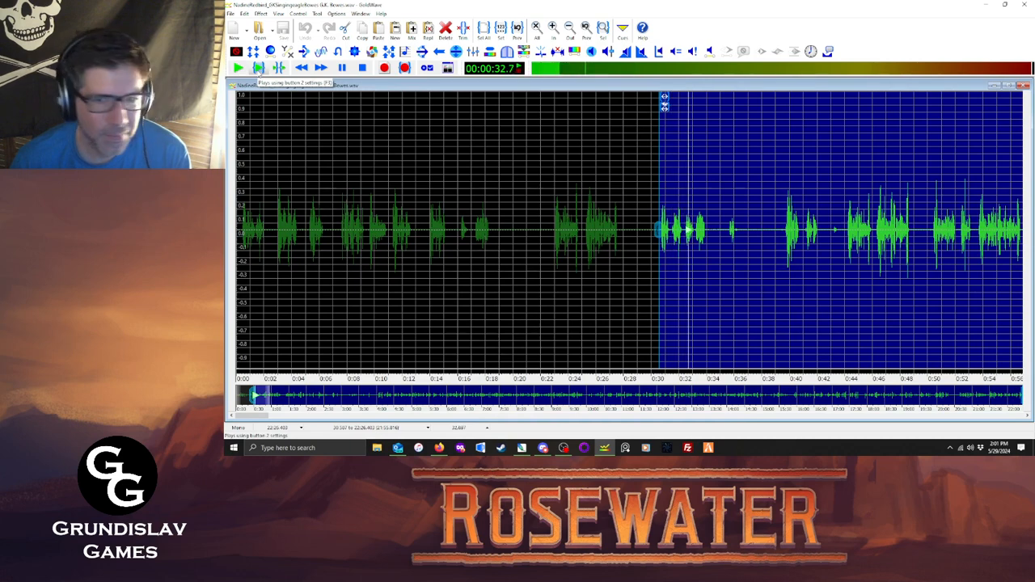
click(784, 235)
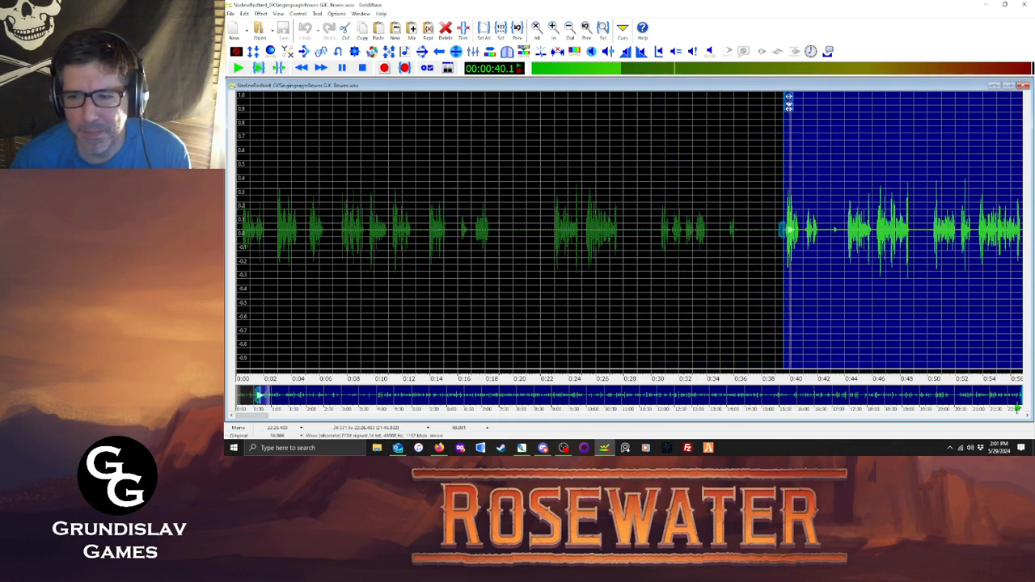
click(1029, 416)
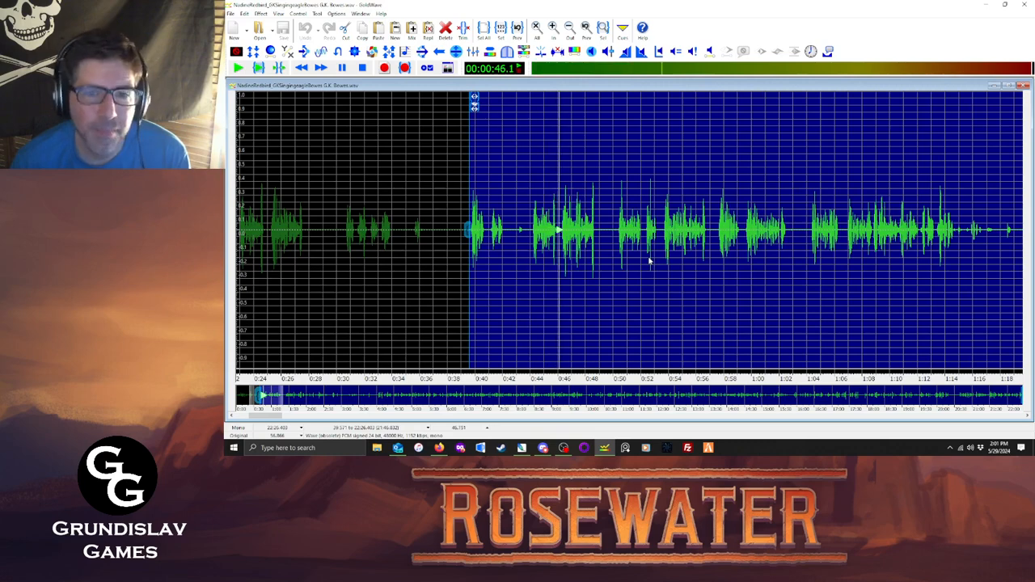
click(566, 235)
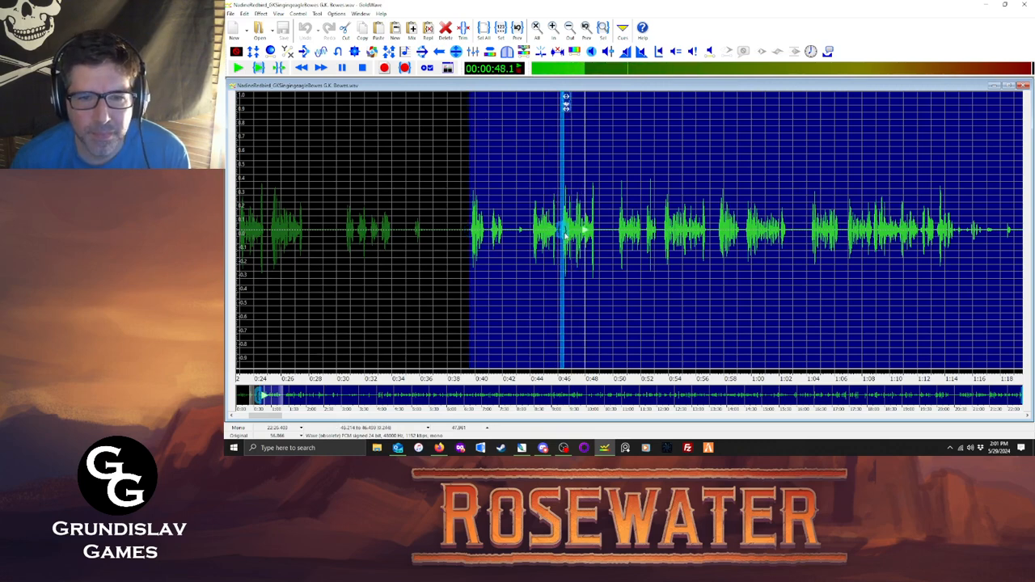
drag(566, 235, 599, 239)
click(361, 68)
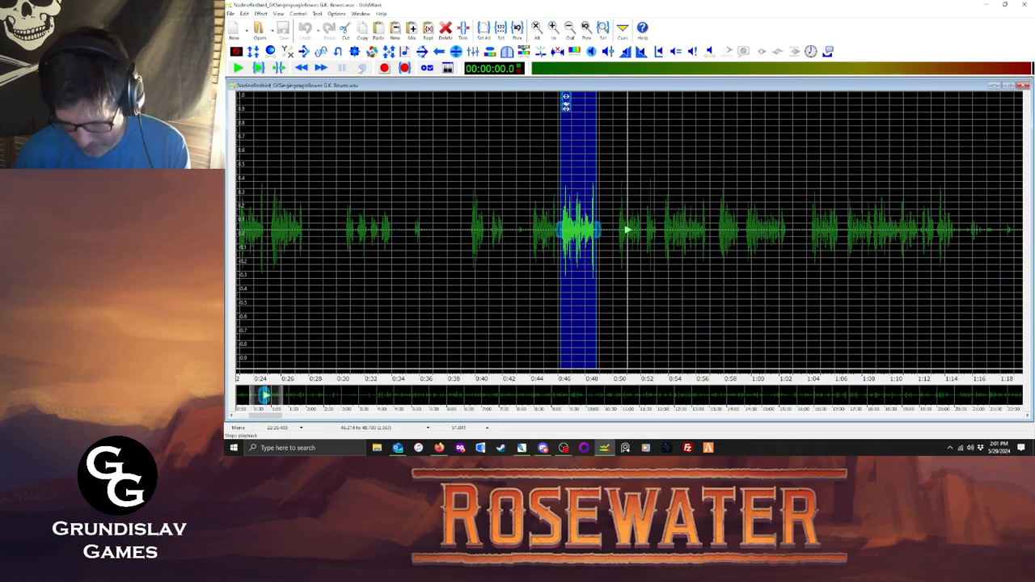
Copy the take from about 46.2 s into a new sound, maximize its volume to 0 dB and play it back.
key(ctrl+p)
click(261, 14)
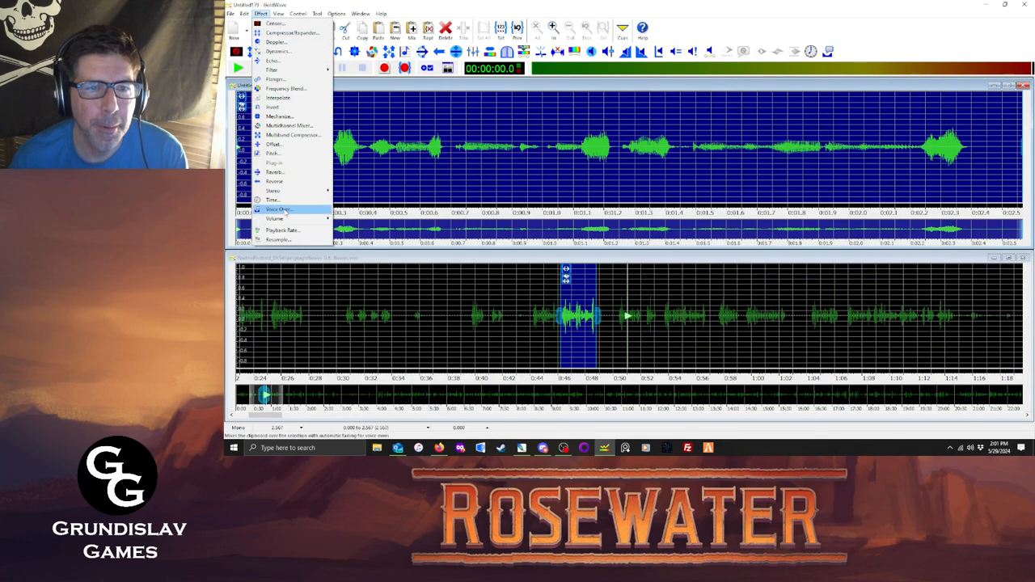
mouse_move(287, 221)
click(370, 276)
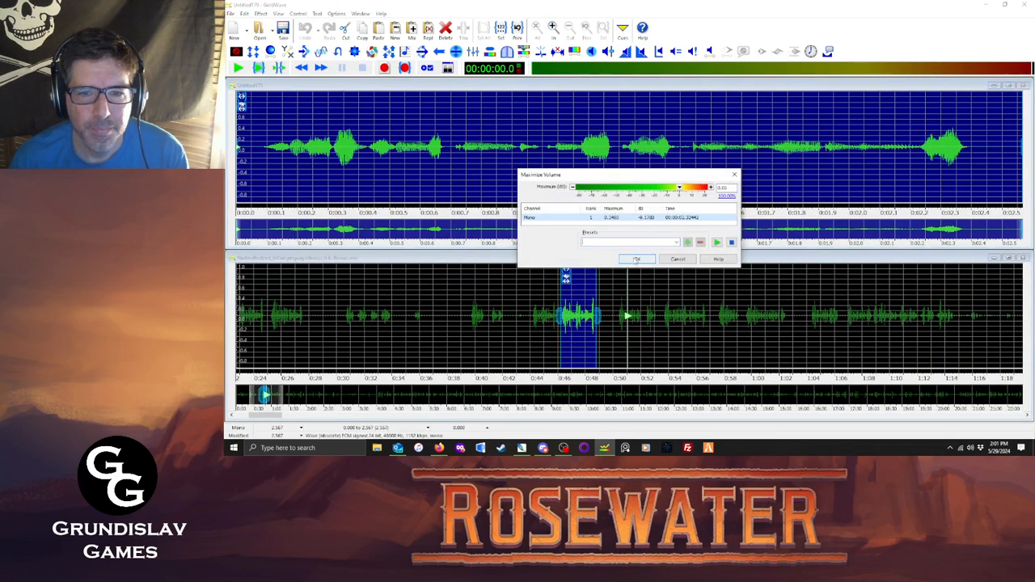
click(636, 258)
click(259, 68)
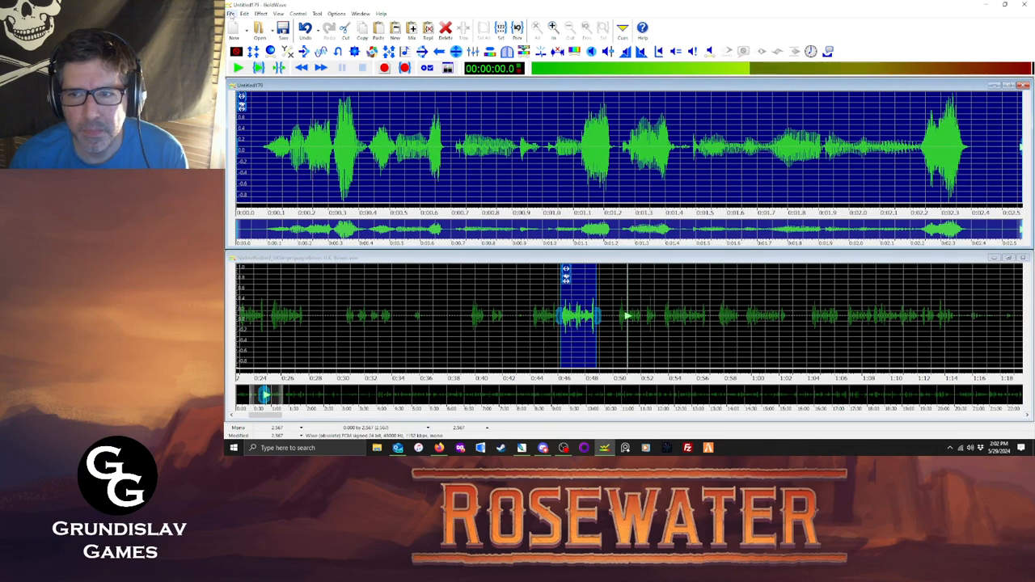
Save the louder take as the Ogg file nadh663, replacing the existing file, and close its window.
click(231, 13)
click(247, 119)
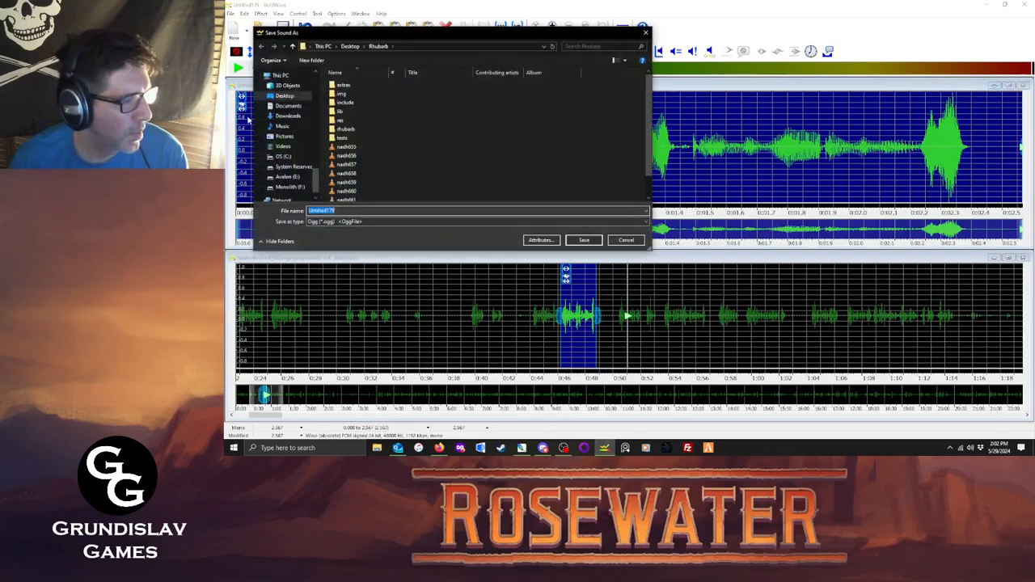
text(nadh)
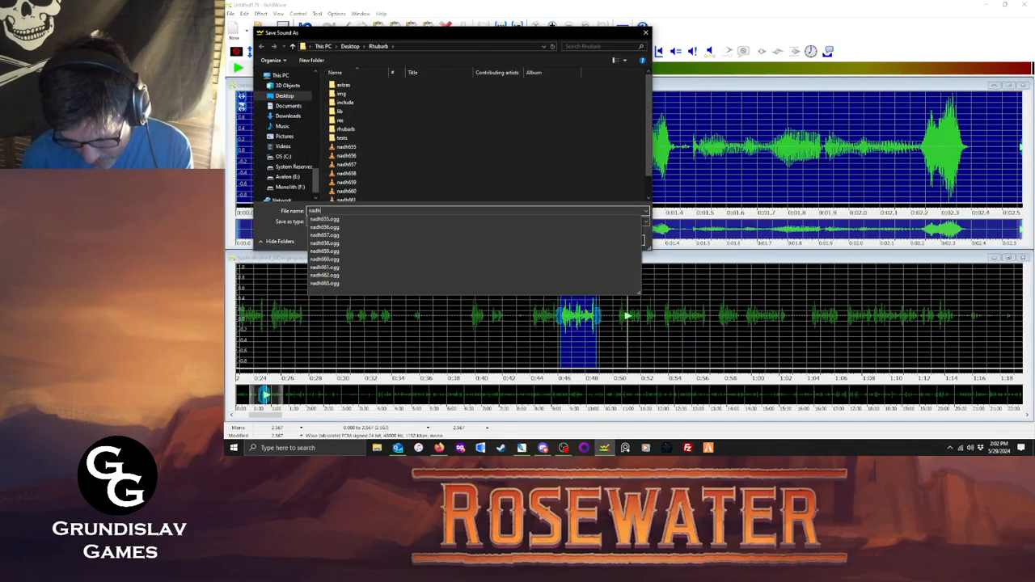
text(663)
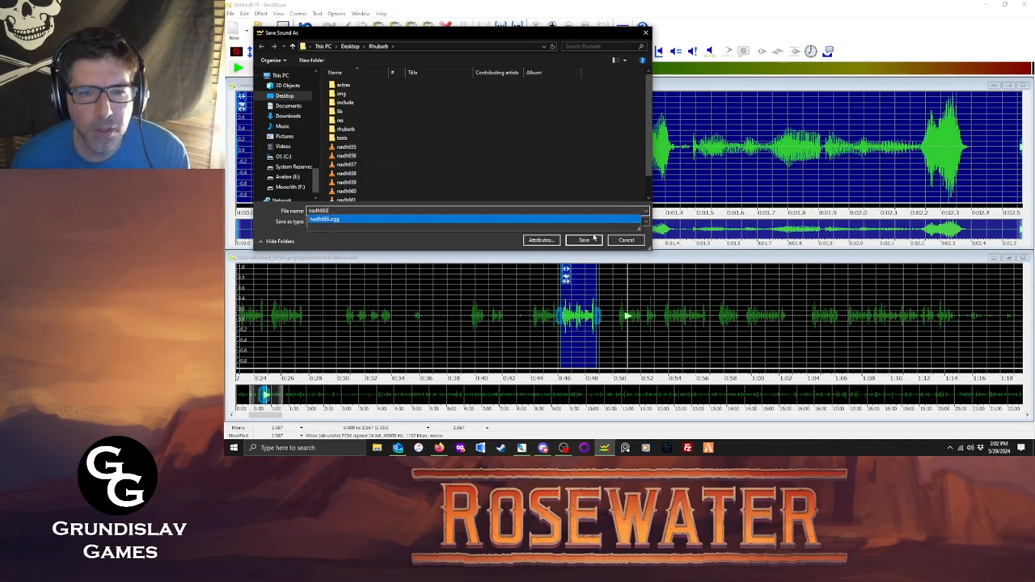
click(594, 237)
click(659, 229)
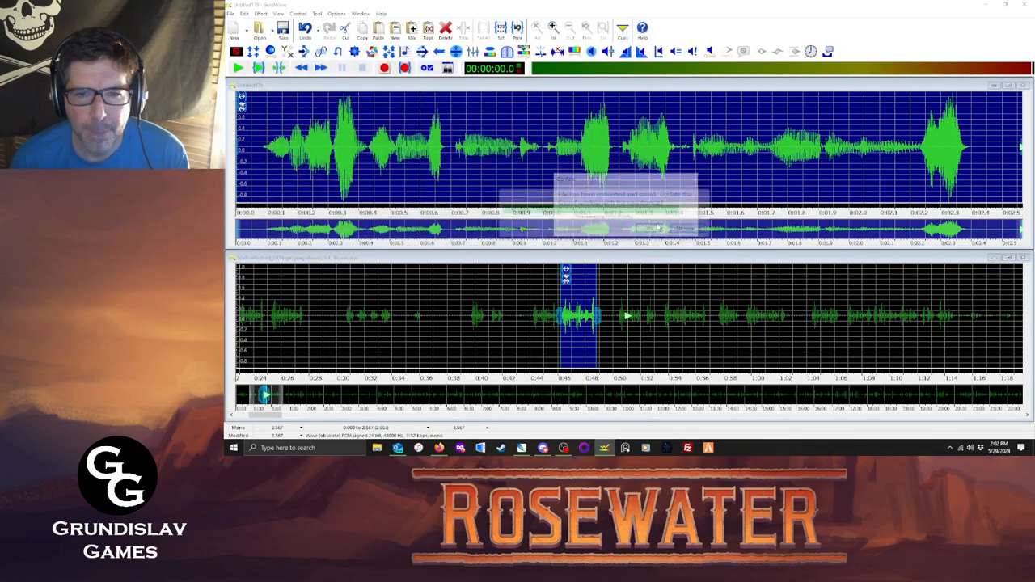
click(649, 229)
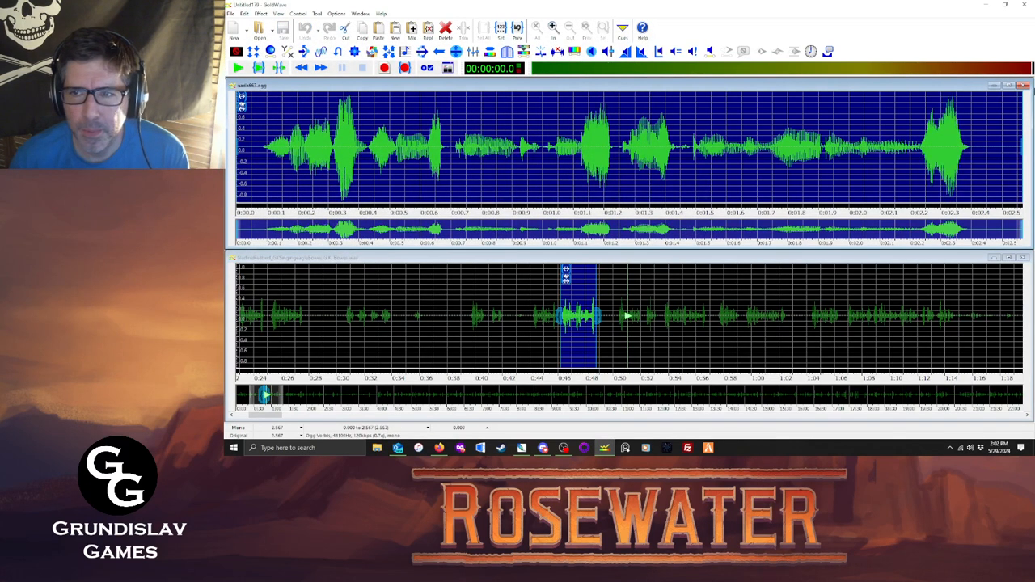
click(1023, 85)
Listen to the recording from about 50.3 s and select the take from about 53.6 s to 56.8 s.
click(618, 233)
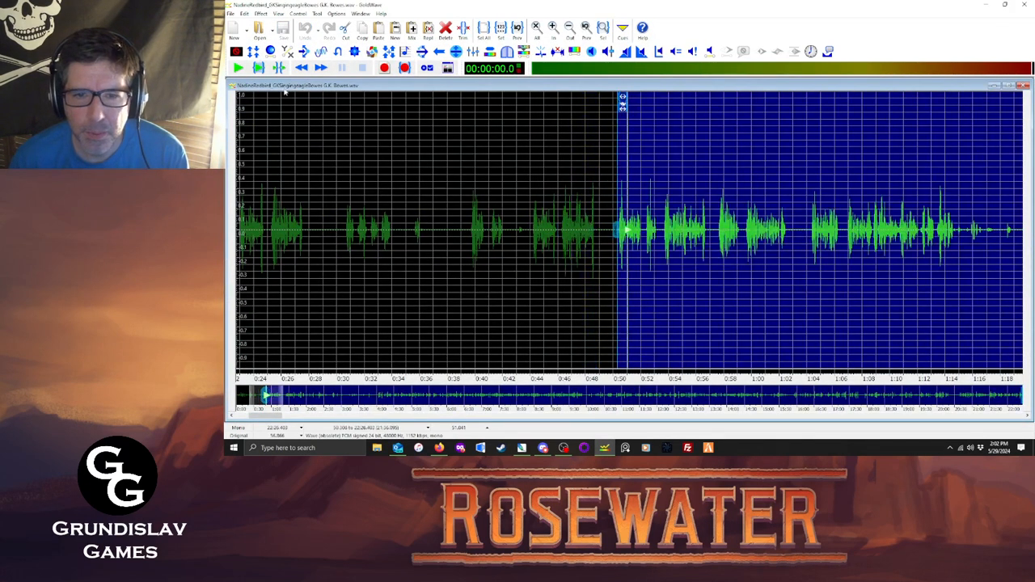
click(258, 68)
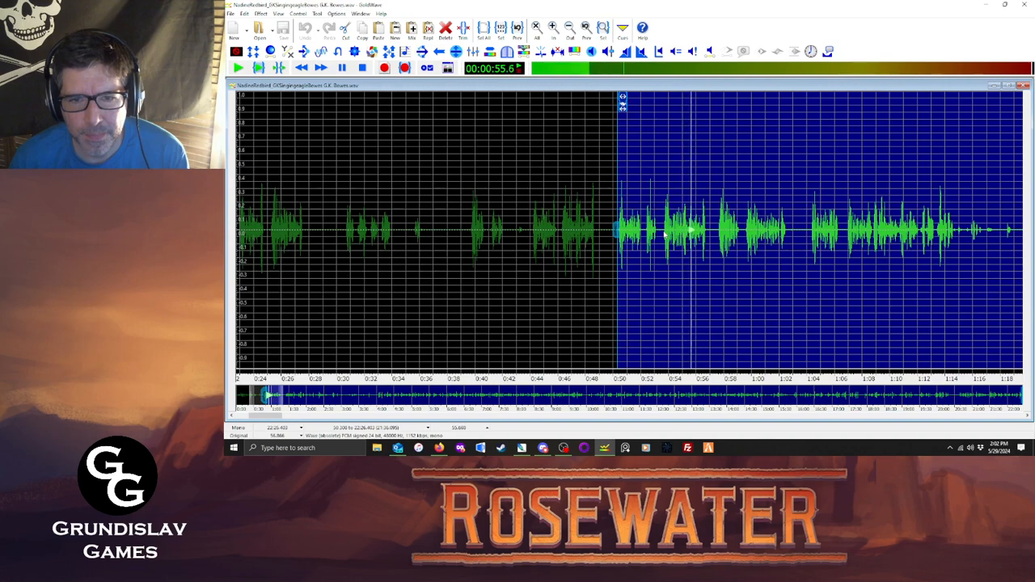
drag(663, 234, 708, 234)
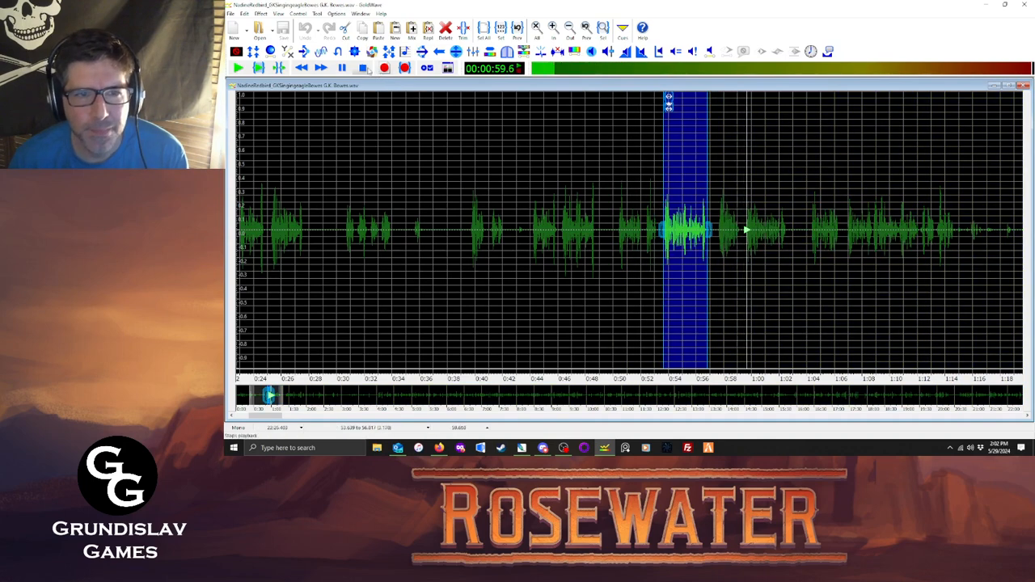
click(368, 70)
Copy the take from about 53.6 s into a new sound, maximize its volume and play it back.
key(ctrl+e)
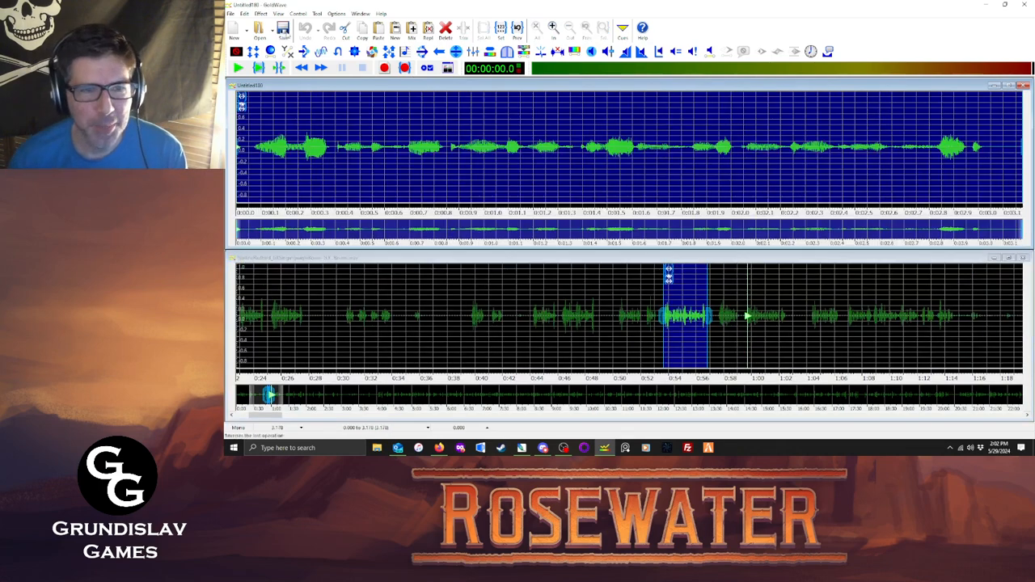
click(260, 14)
mouse_move(307, 219)
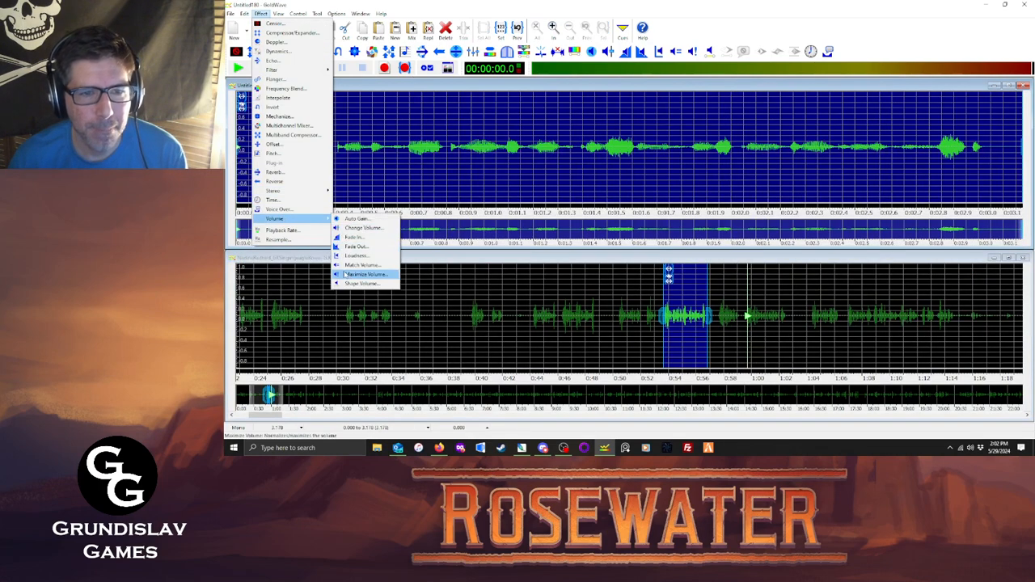
click(356, 274)
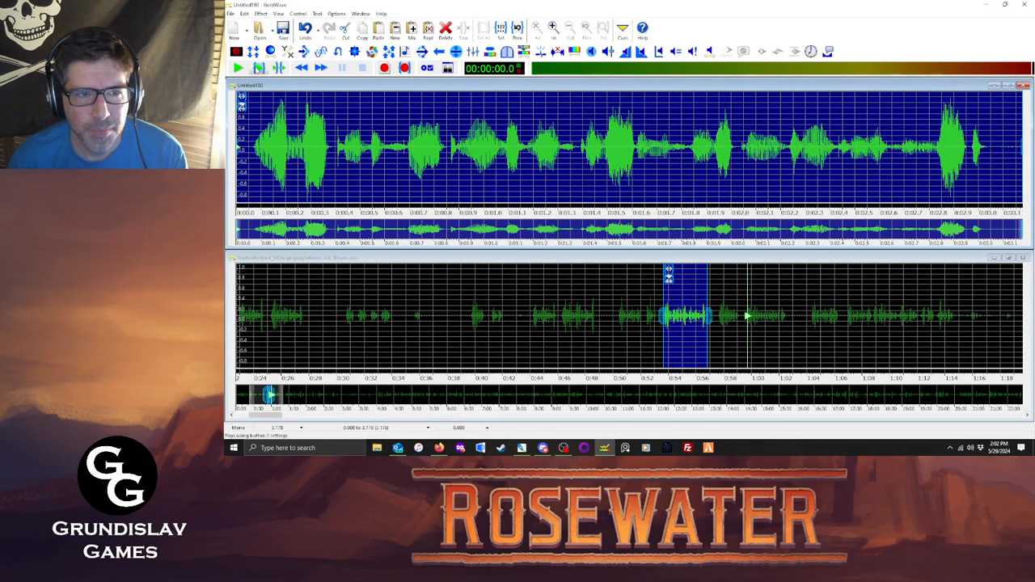
click(258, 68)
click(231, 14)
click(259, 121)
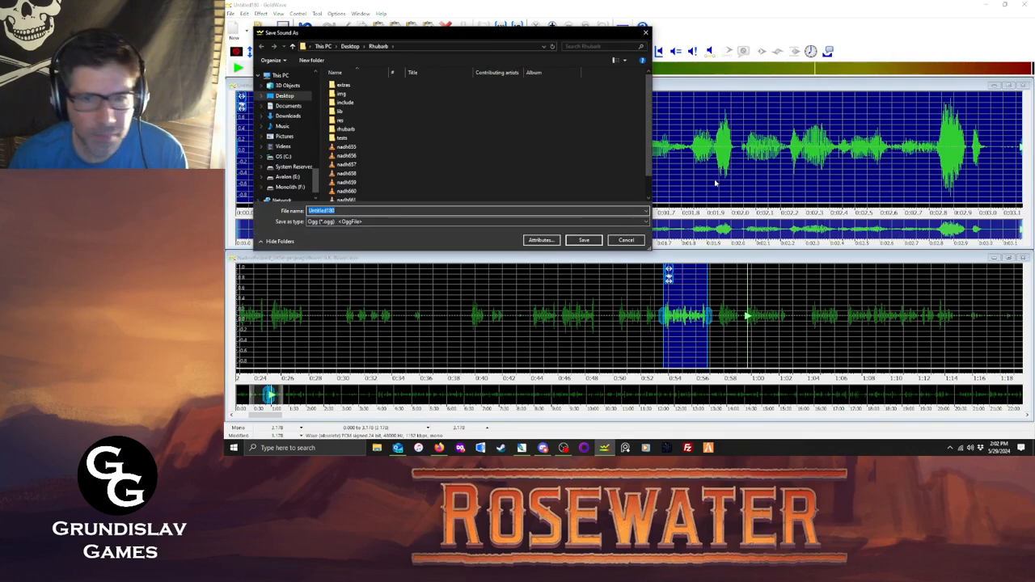
click(625, 241)
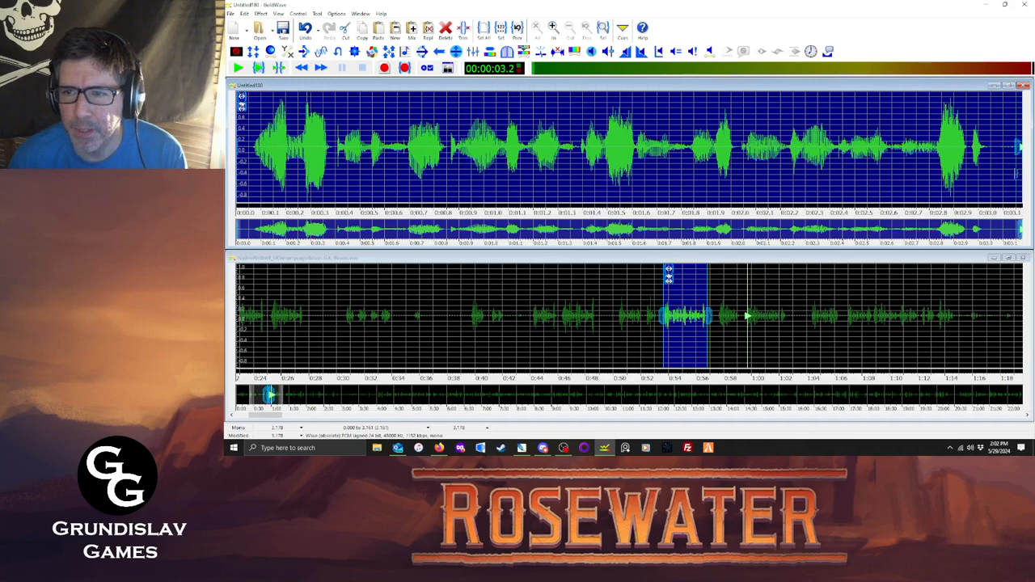
Trim the quiet end off the louder take and save it as the Ogg file nadh664, closing it after a playback check.
key(Delete)
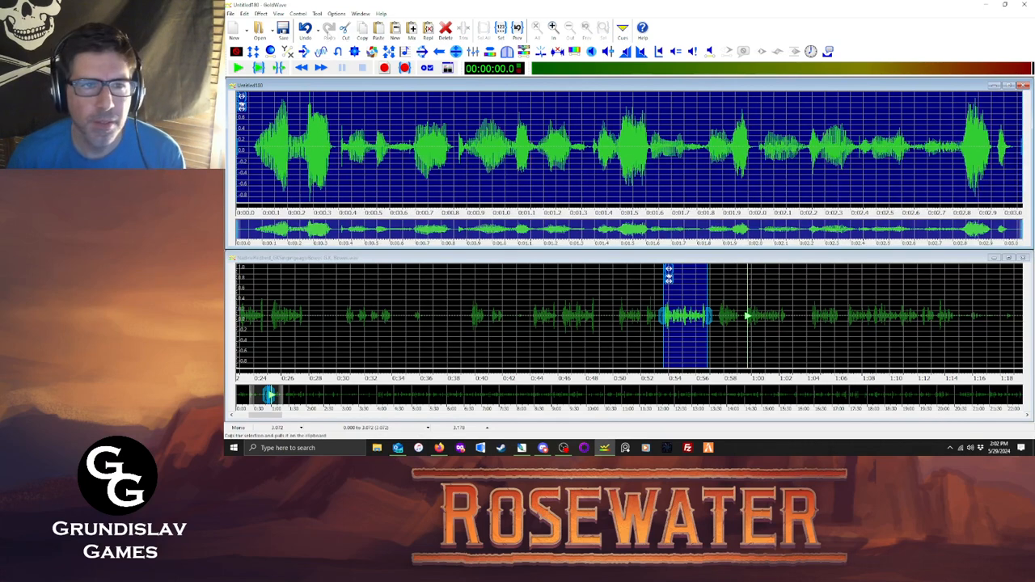
click(231, 14)
click(239, 128)
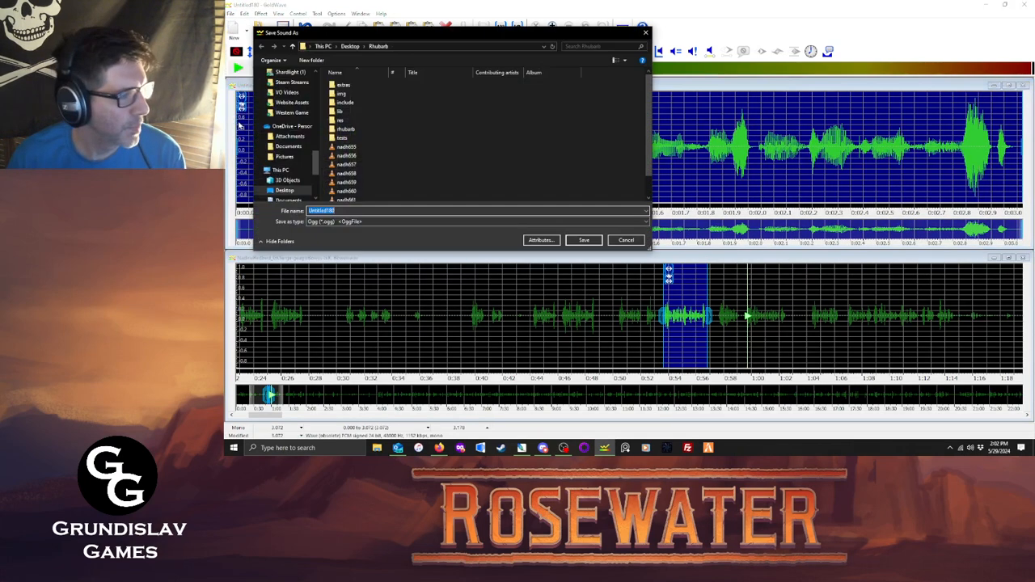
text(na)
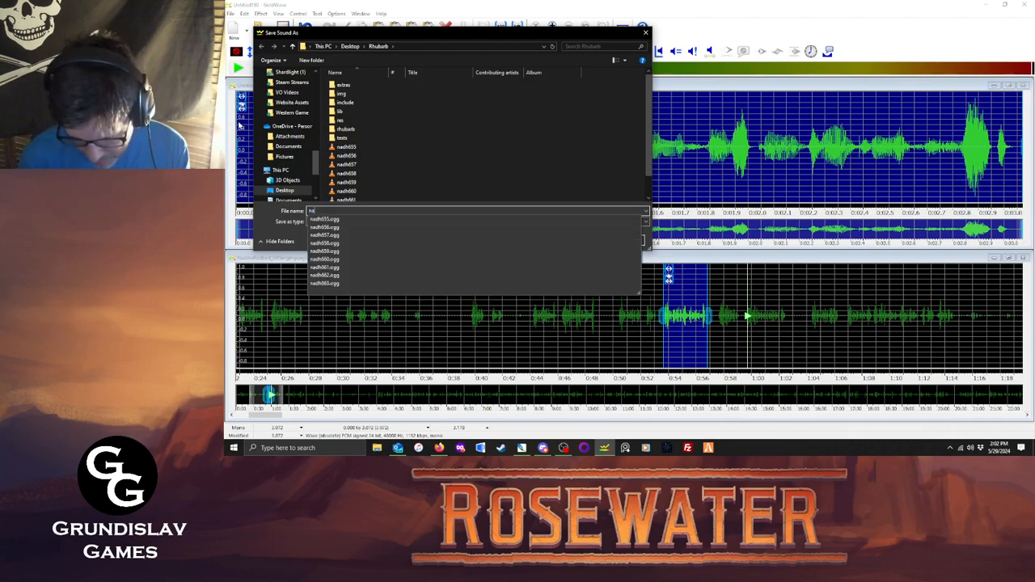
text(dh564)
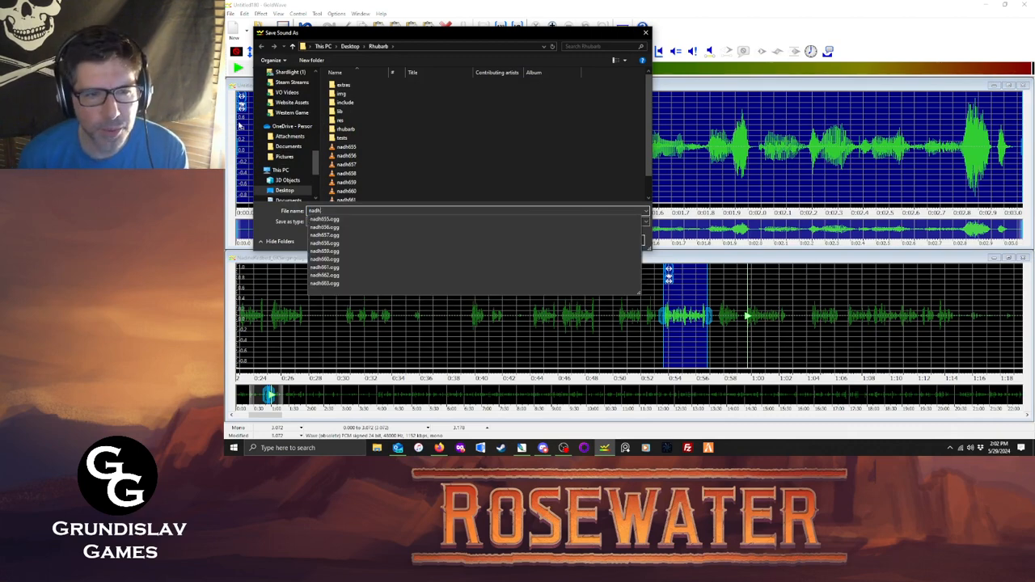
click(583, 241)
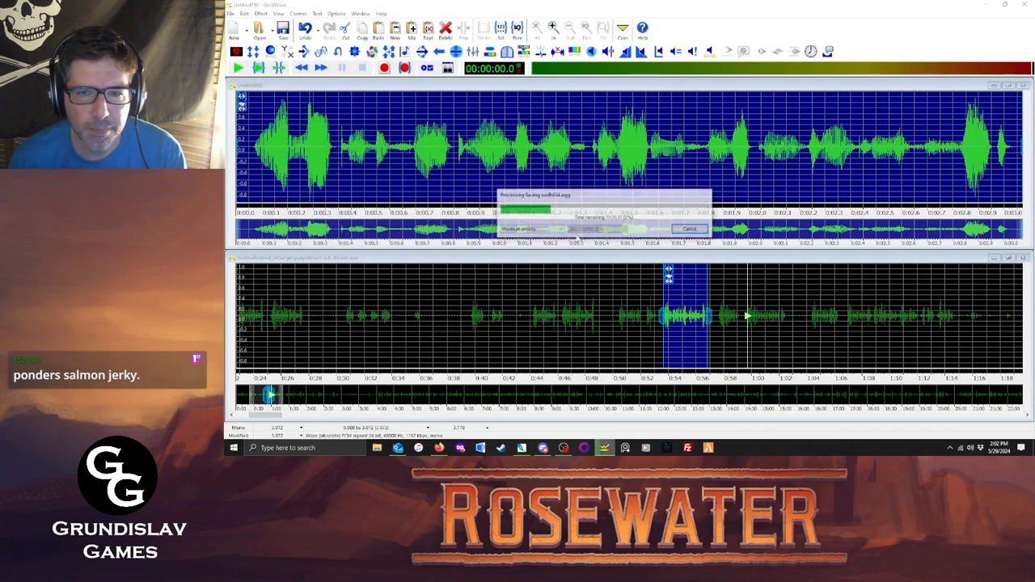
click(647, 234)
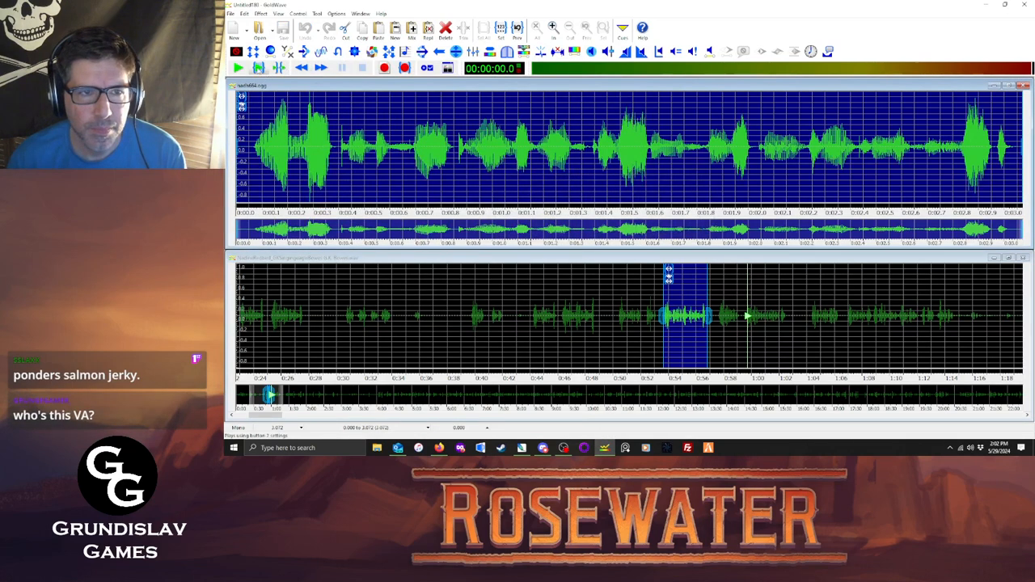
click(259, 68)
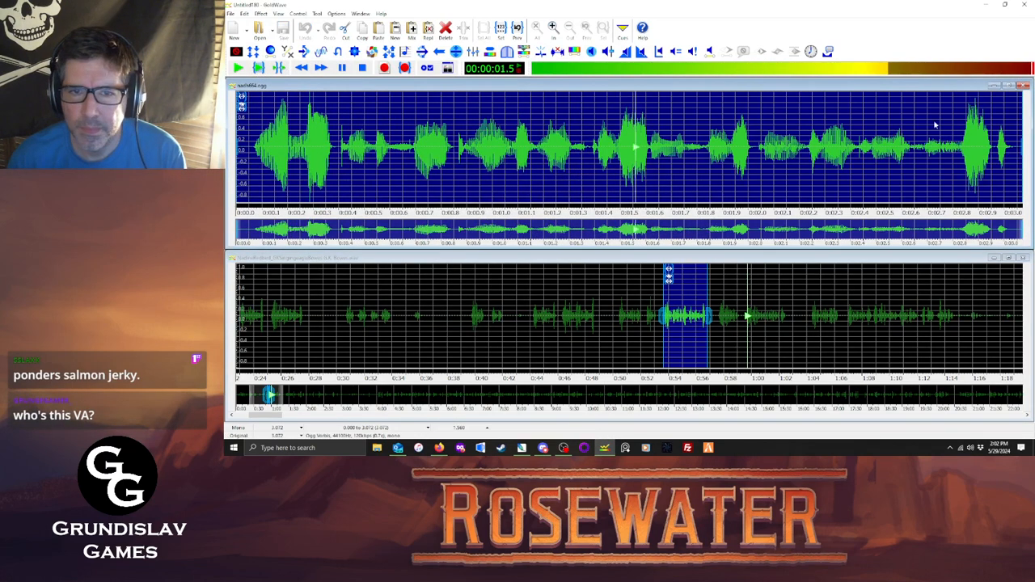
click(1023, 86)
Listen to the following takes in the long recording, from about 59.5 s to 1:25.
click(719, 232)
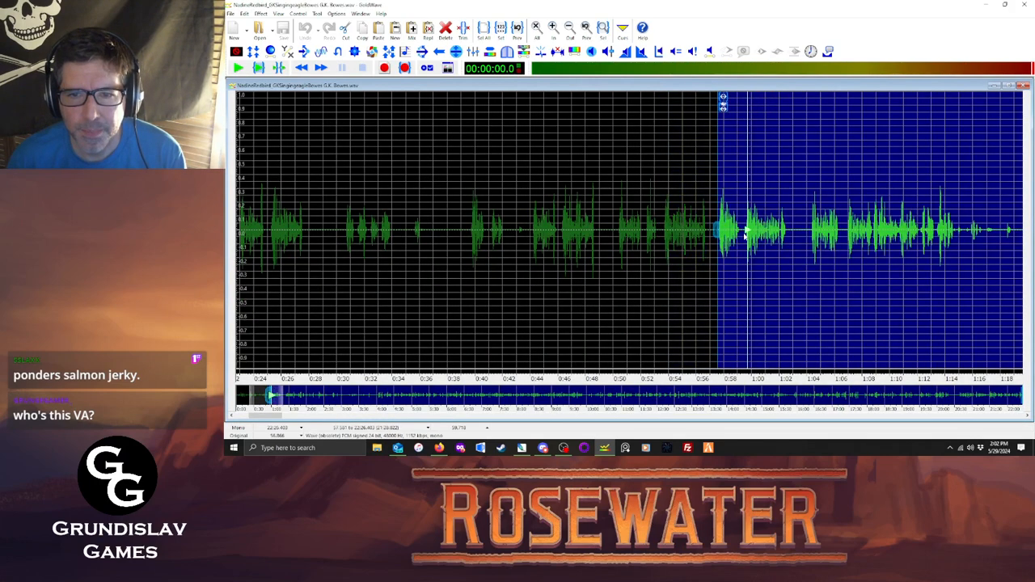
click(259, 68)
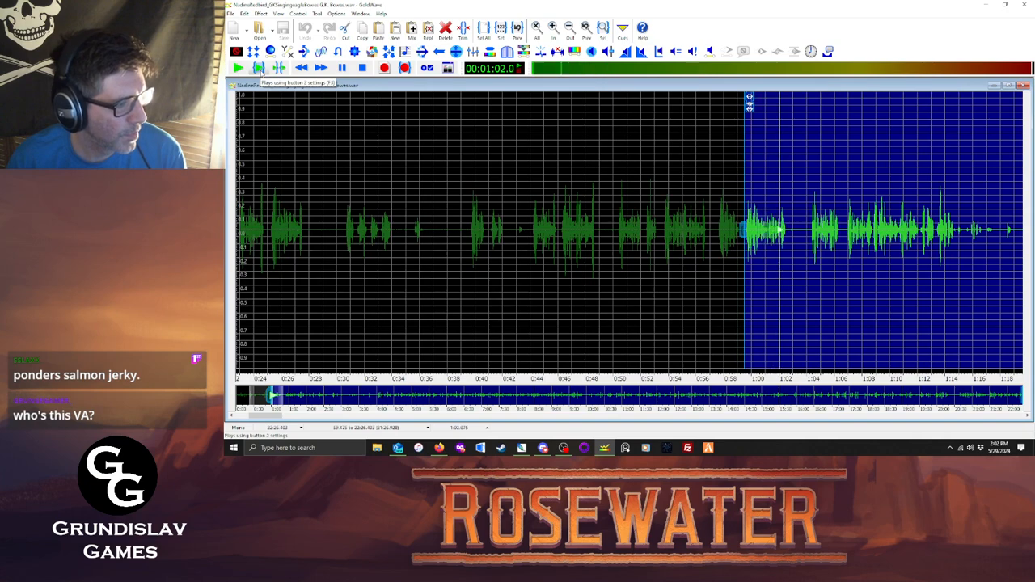
click(1027, 416)
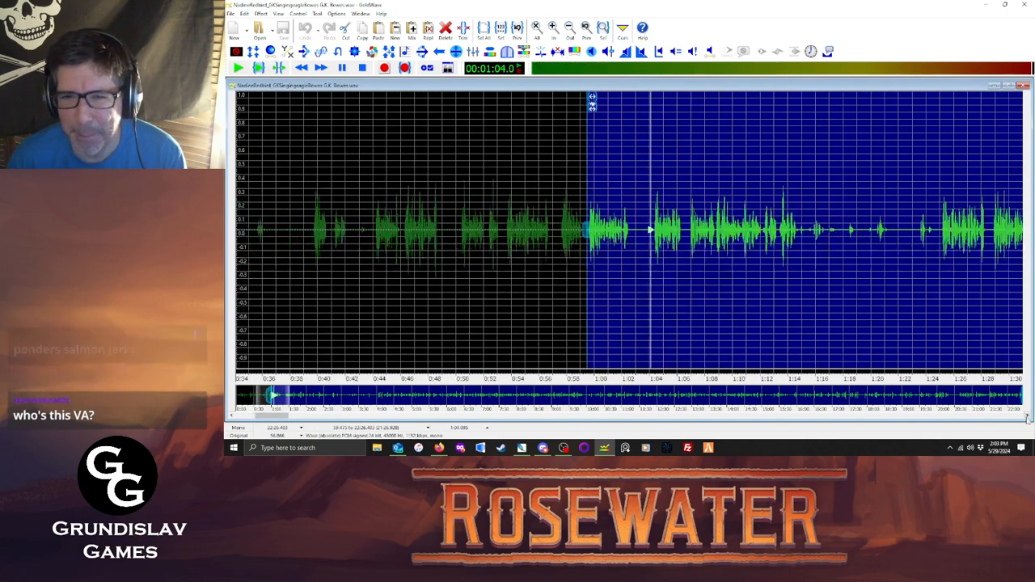
click(1027, 416)
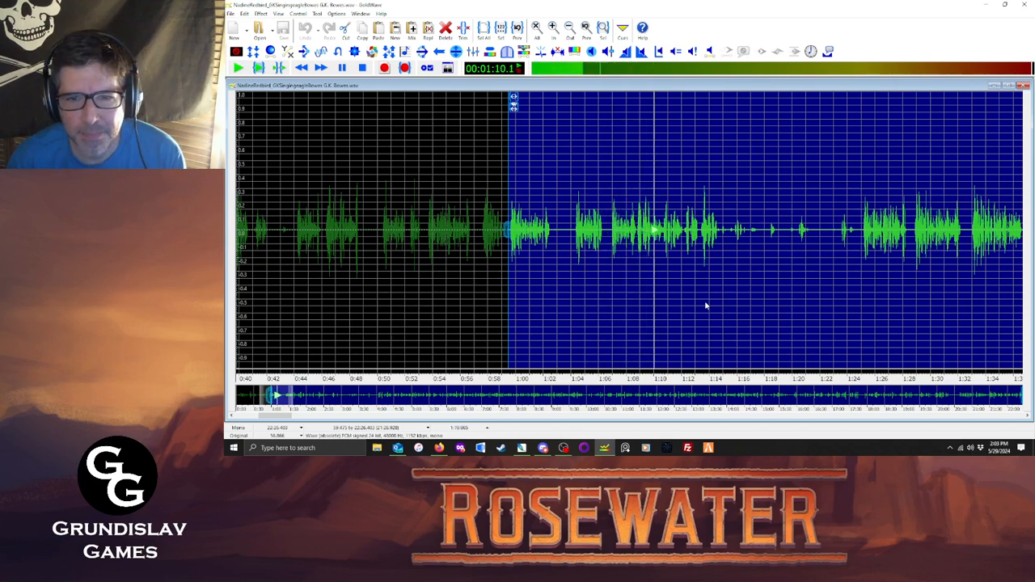
click(1027, 416)
click(1027, 417)
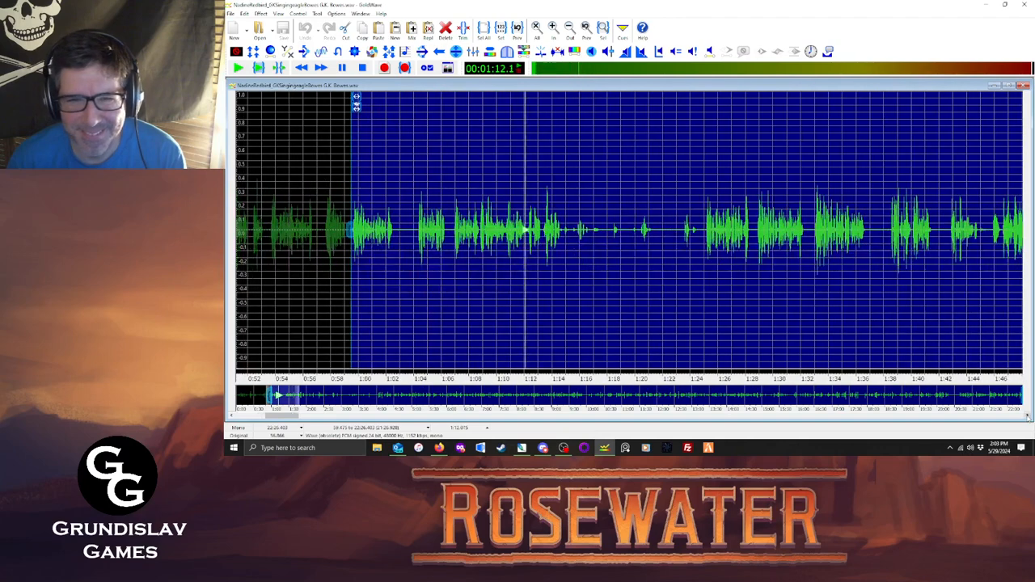
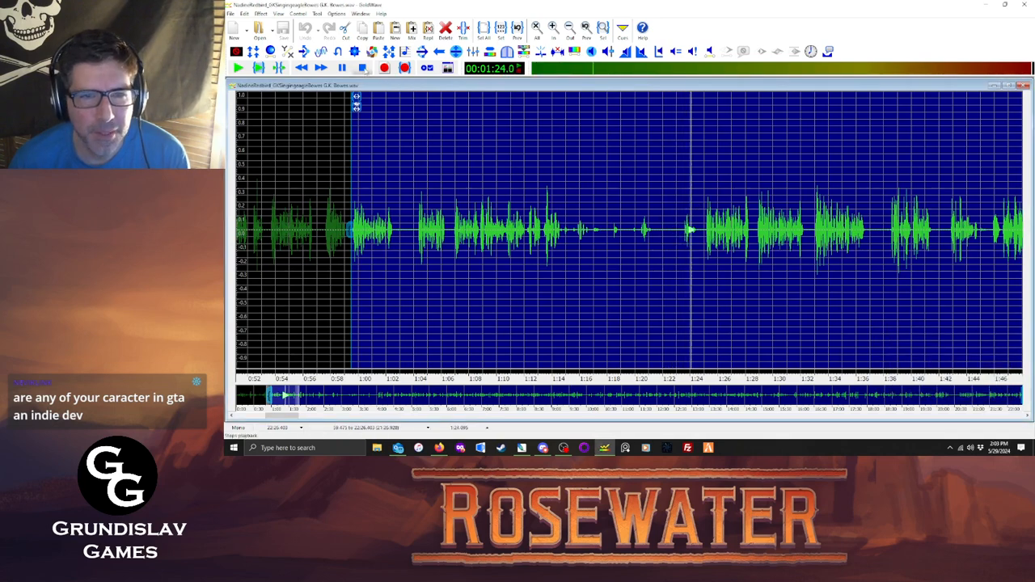
click(363, 68)
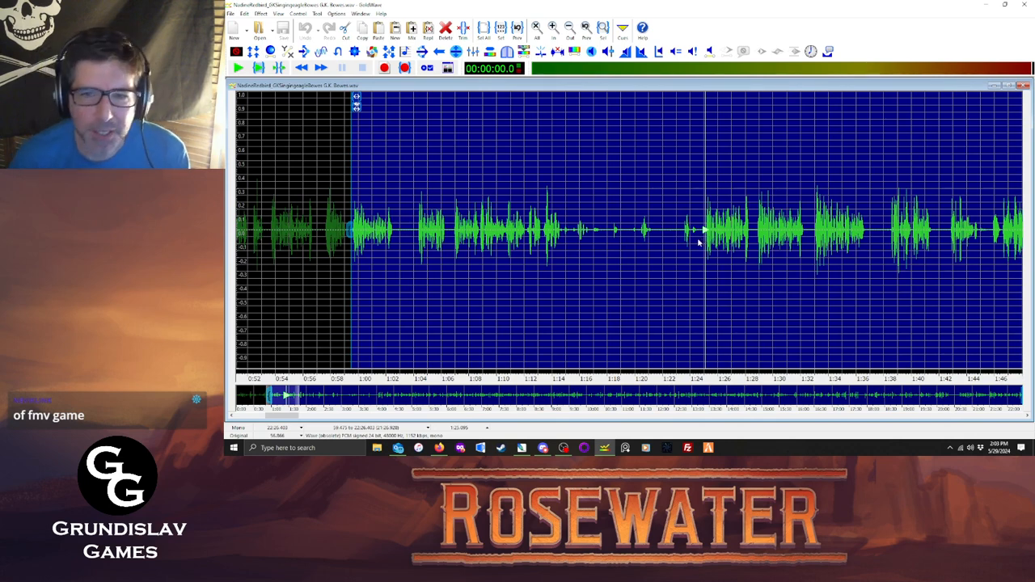
Listen to the recording from about 1:25 and select the take from about 1:25.1 to 1:28.3.
click(700, 245)
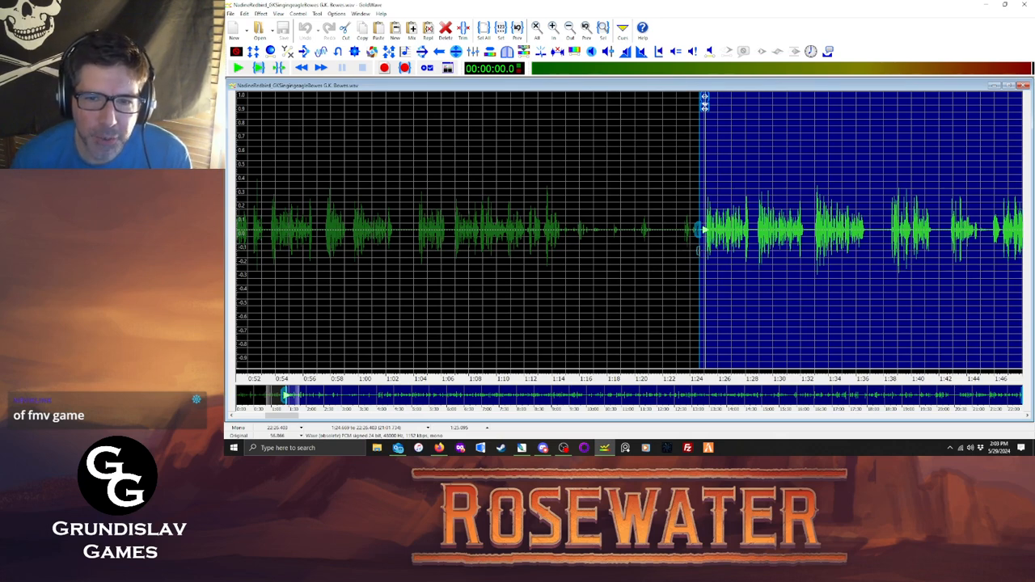
drag(696, 251, 700, 251)
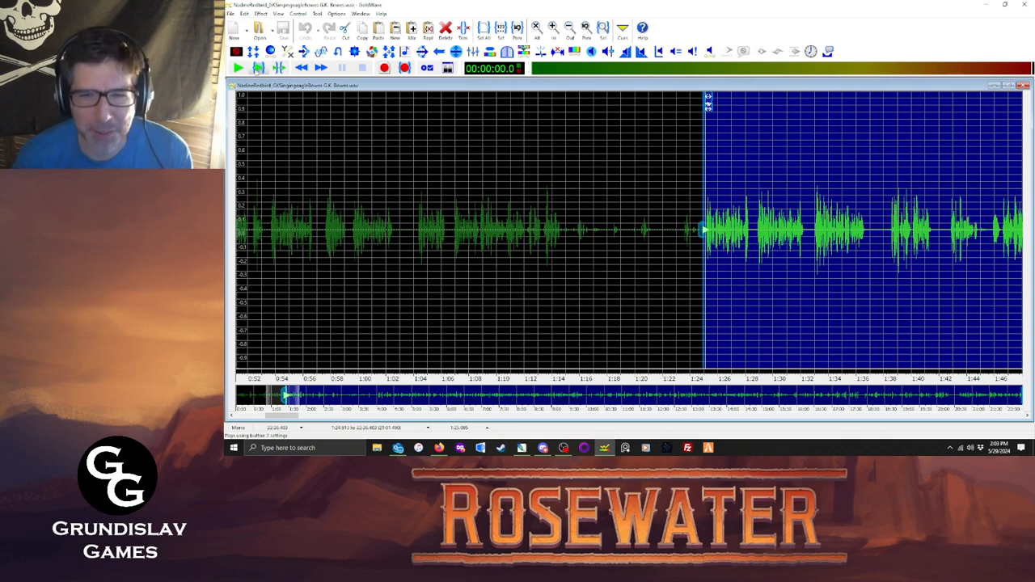
click(258, 68)
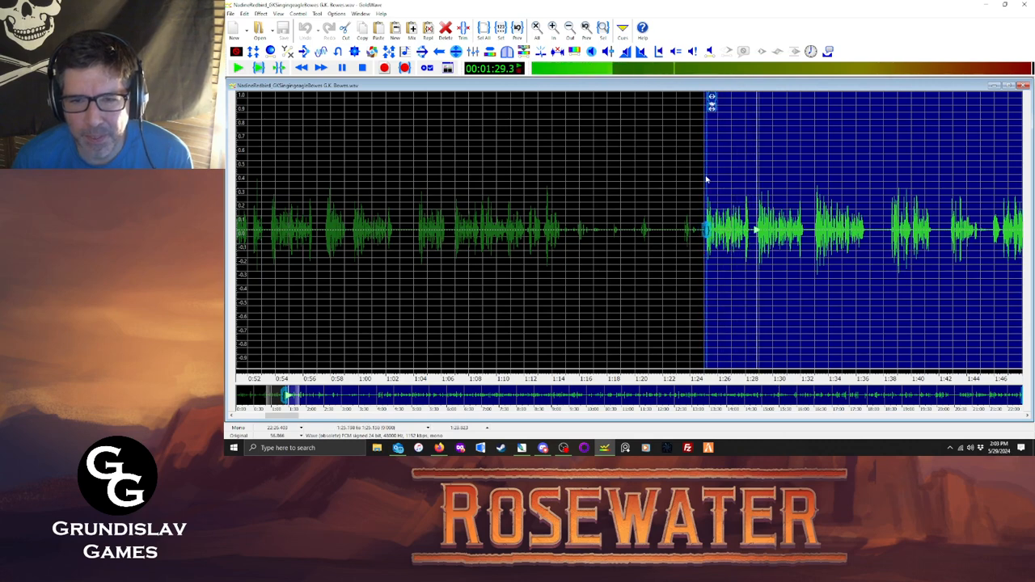
drag(704, 178, 748, 191)
click(364, 69)
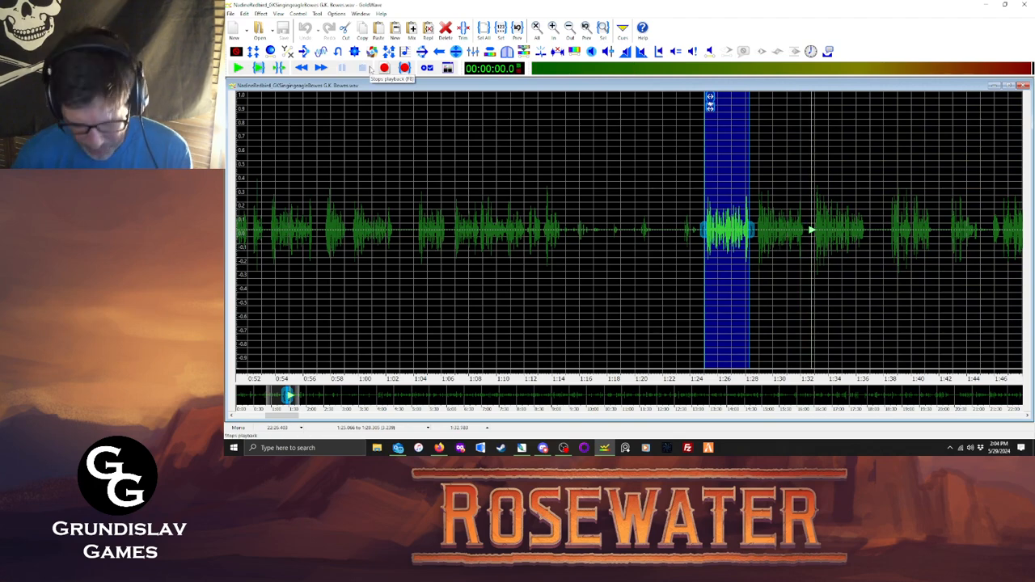
Copy the take from about 1:25.1 into a new sound, maximize its volume and play it back.
key(ctrl+b)
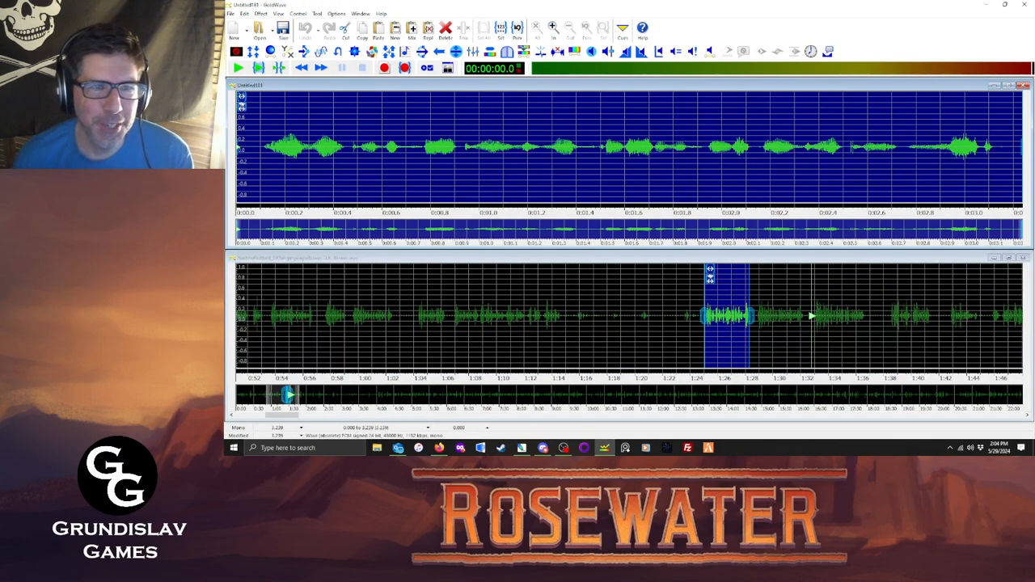
click(260, 13)
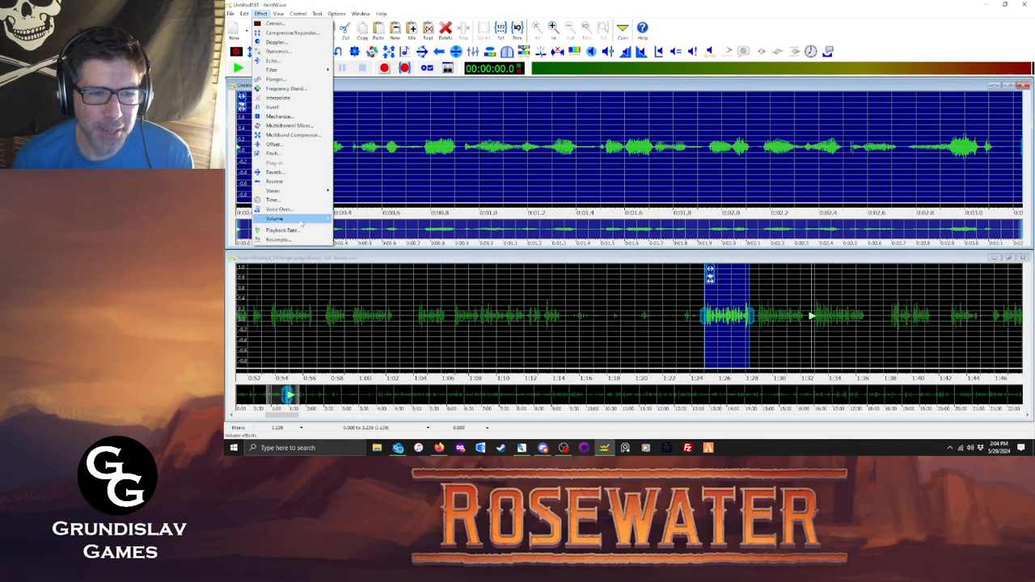
mouse_move(304, 219)
click(388, 275)
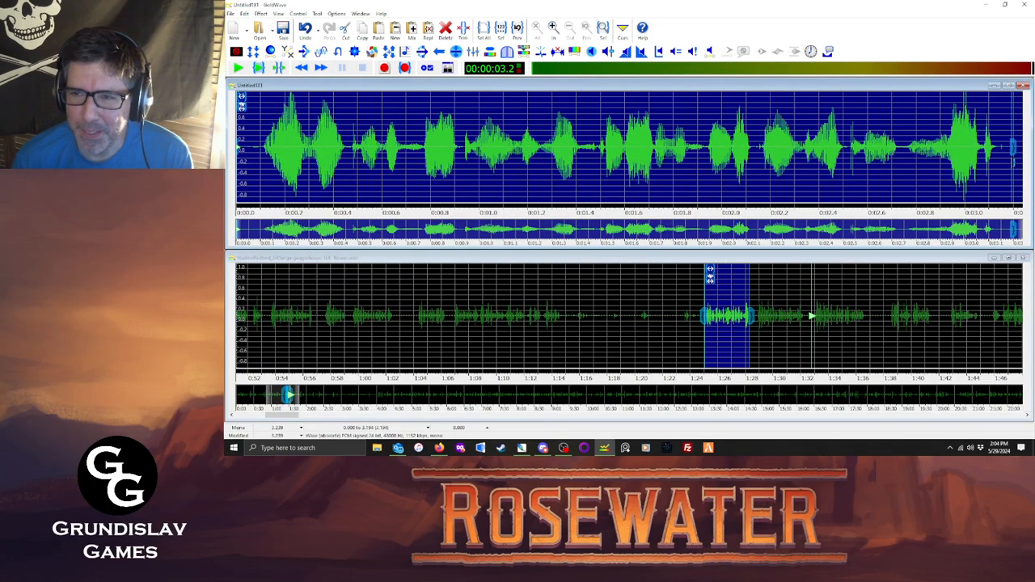
click(258, 68)
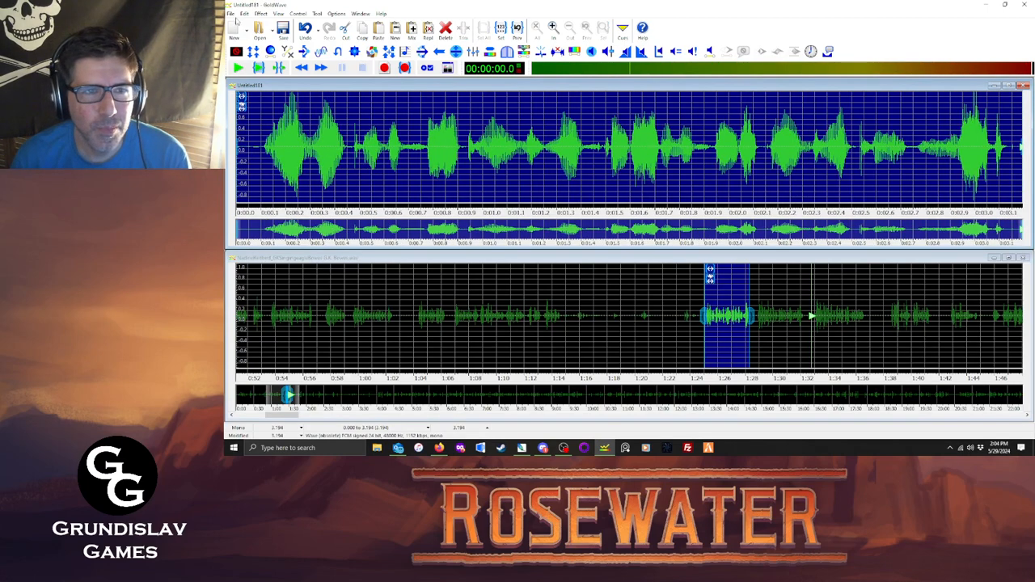
Save the louder take as the Ogg file nadh664, replacing the existing file, and close its window.
click(231, 13)
click(246, 123)
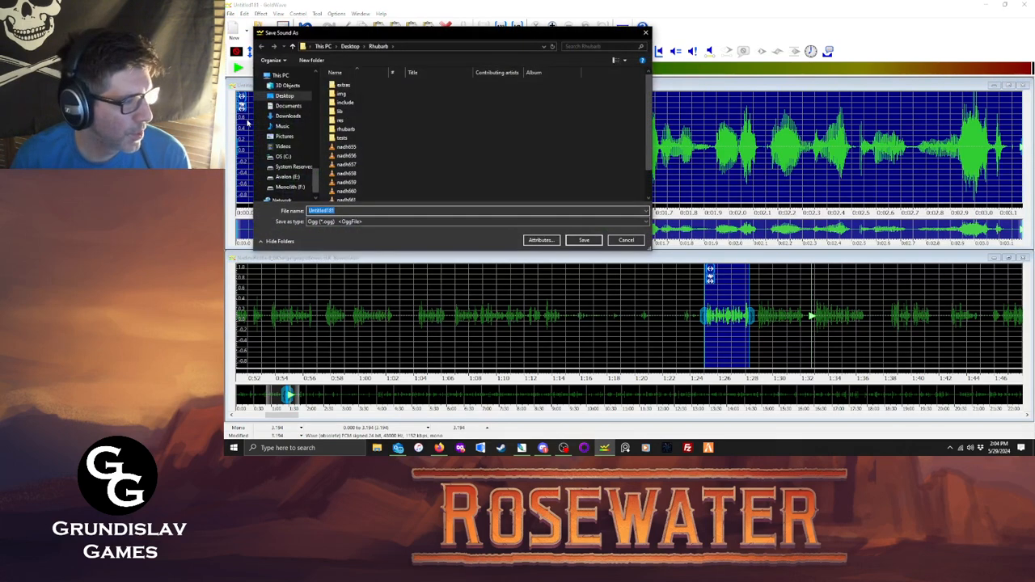
text(na)
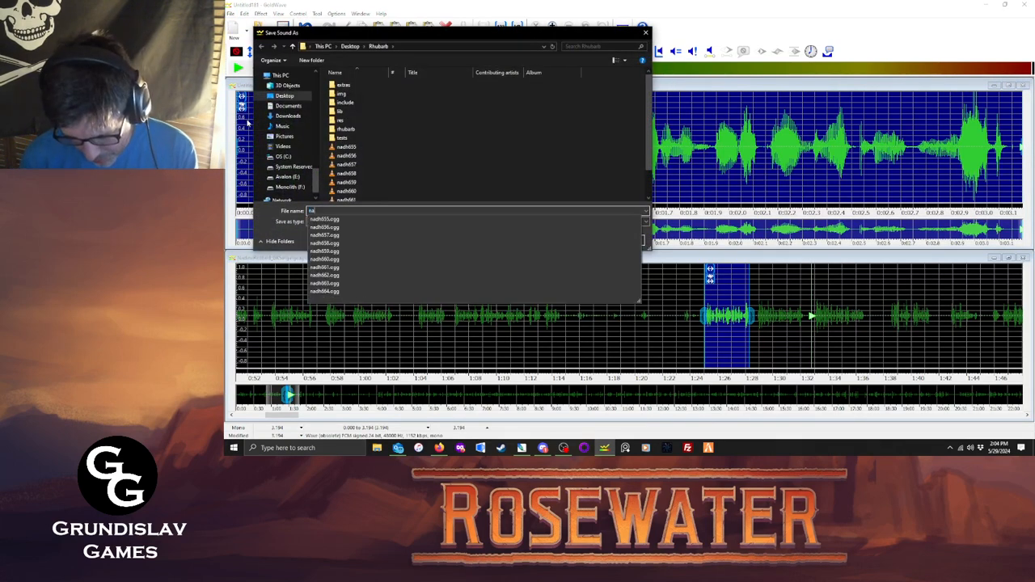
text(dh664)
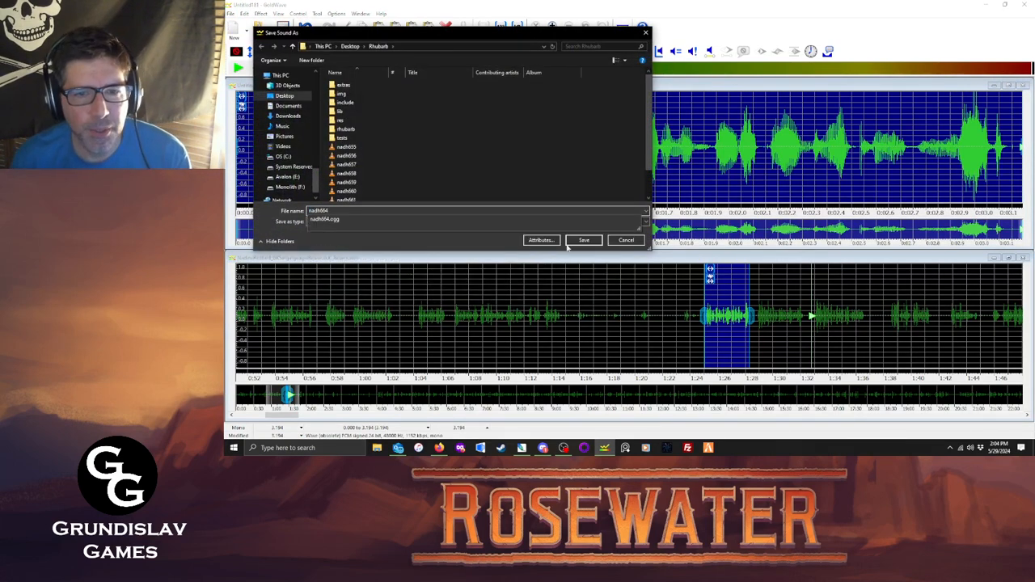
click(584, 240)
click(641, 231)
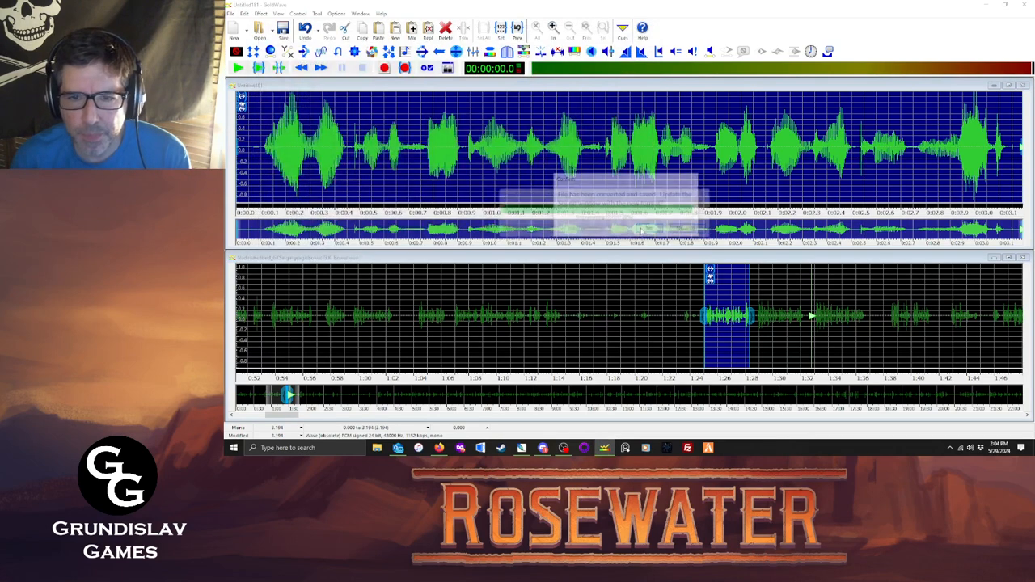
click(651, 231)
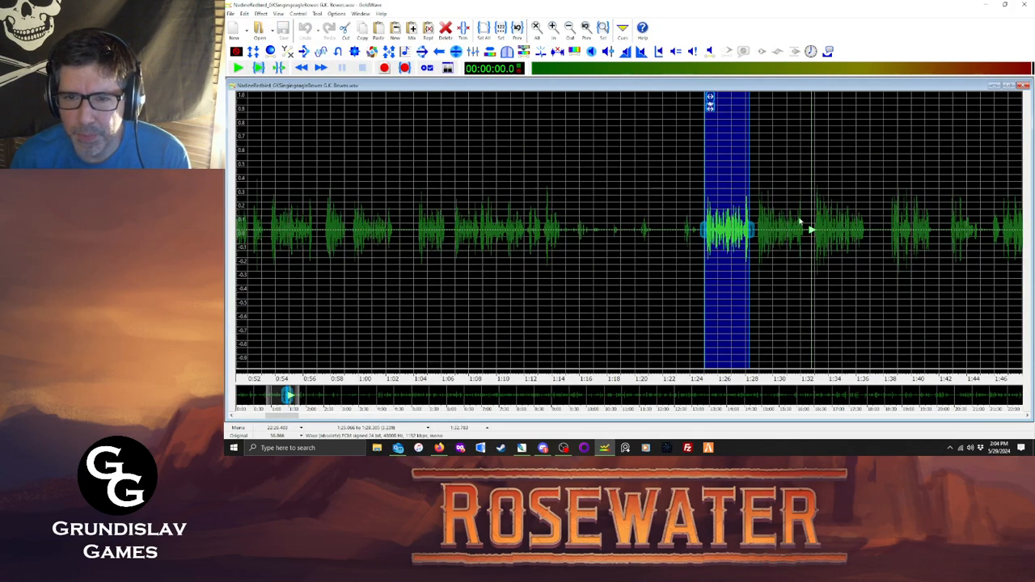
Listen to the recording from about 1:32.9 and select the take from about 1:32.9 to 1:36.8.
click(809, 233)
click(259, 68)
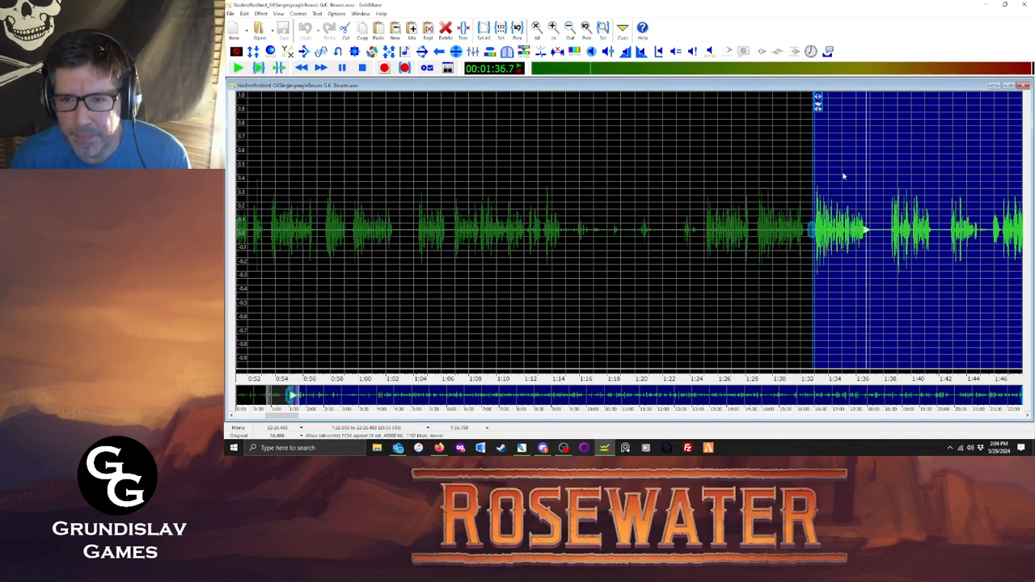
drag(858, 191, 867, 191)
click(362, 68)
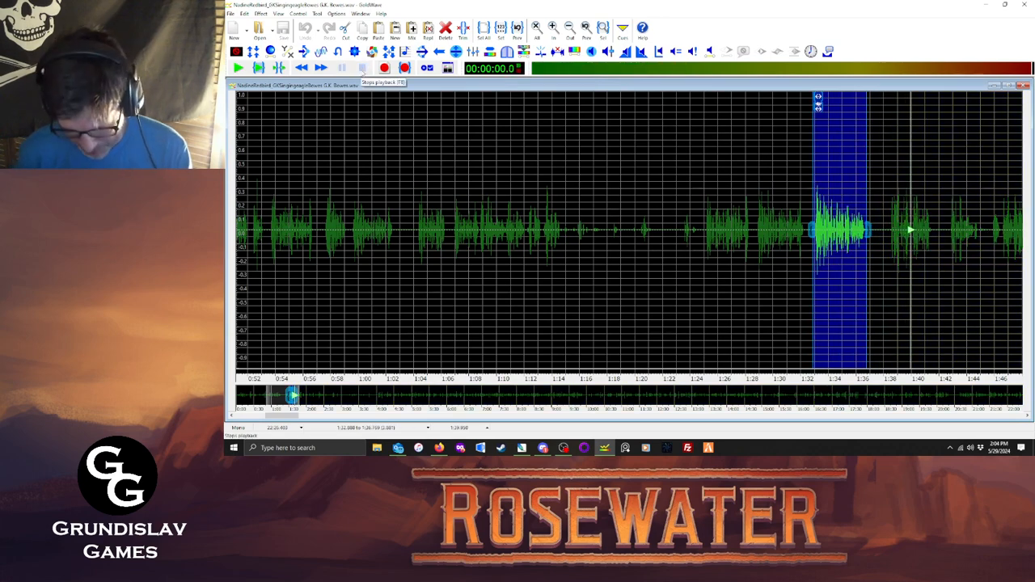
Copy the take from about 1:32.9 into a new sound and maximize its volume.
key(ctrl+c)
key(ctrl+p)
click(260, 14)
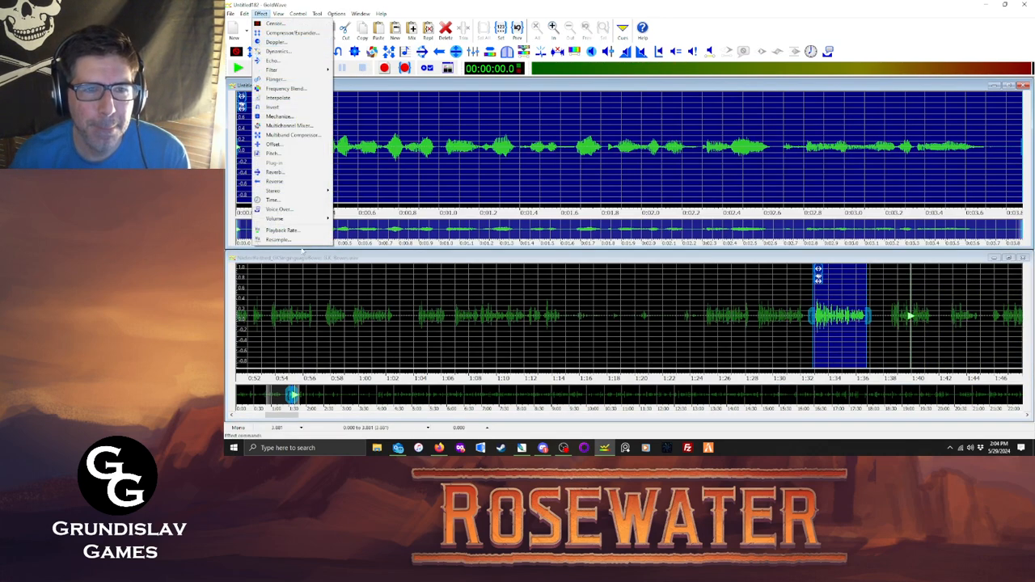
mouse_move(297, 223)
click(364, 275)
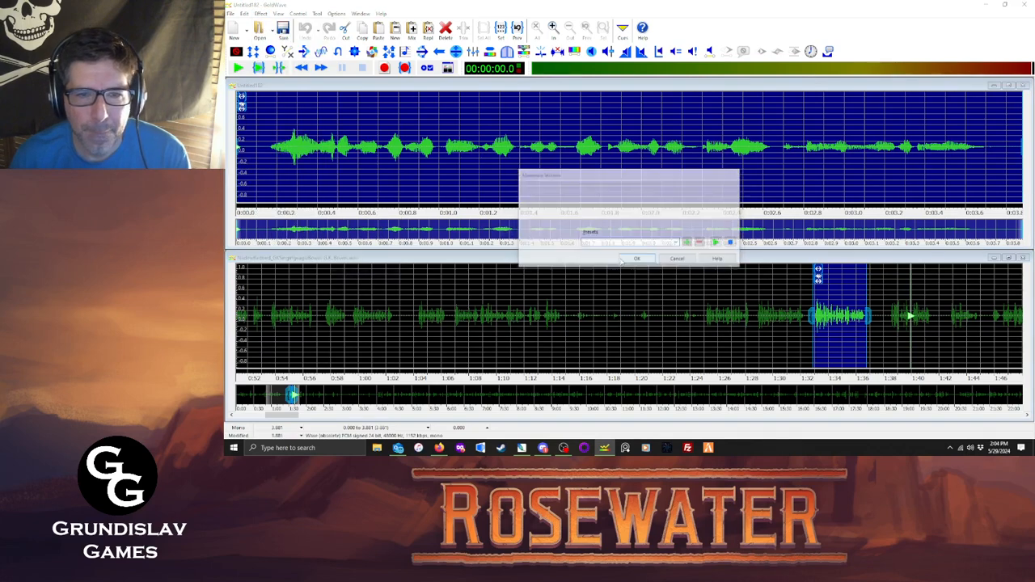
Play the new sound, trim it to the part from about 0.14 s to 3.77 s, and check its ending from about 3.2 s.
click(268, 161)
click(258, 67)
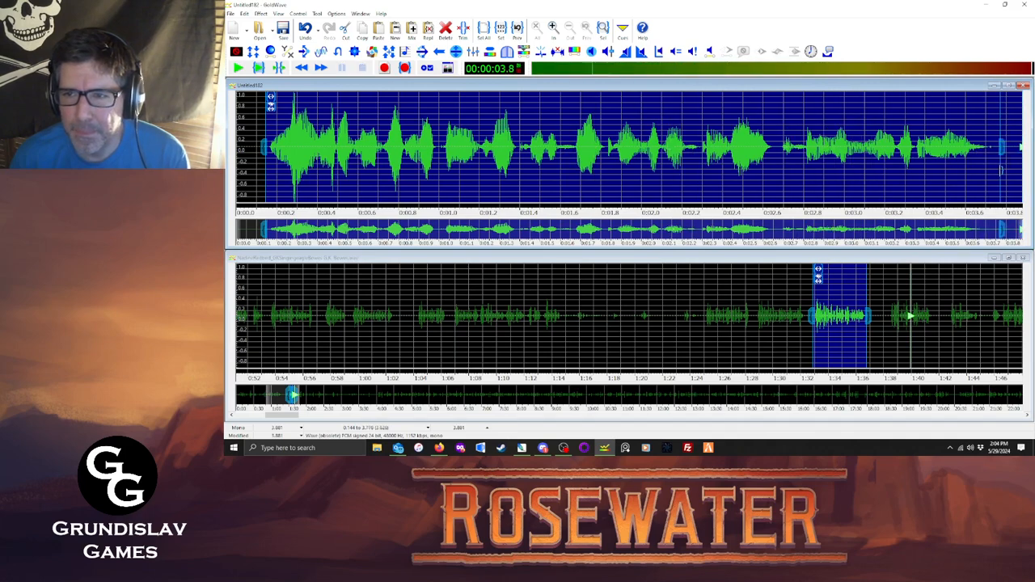
key(ctrl+t)
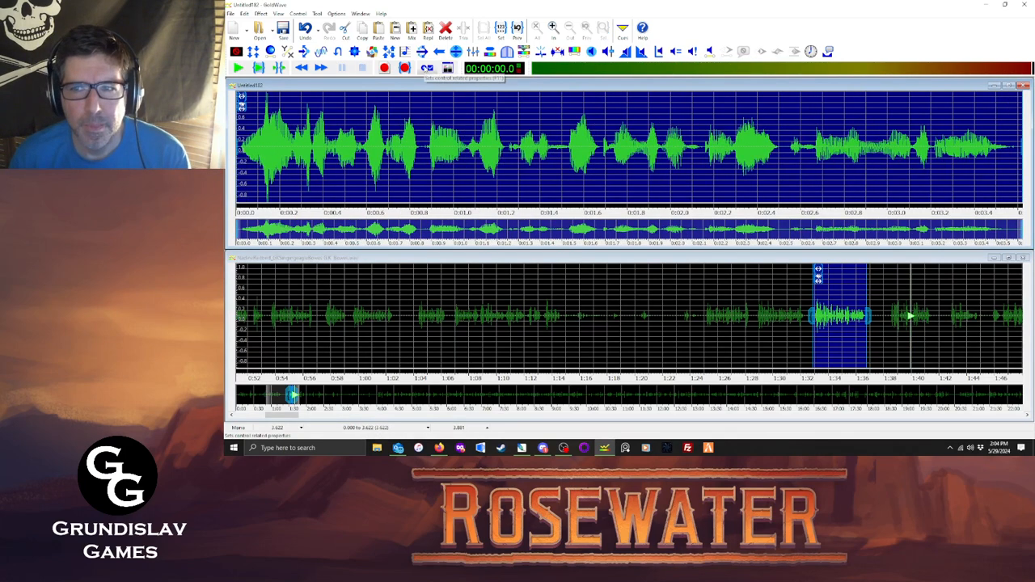
click(932, 161)
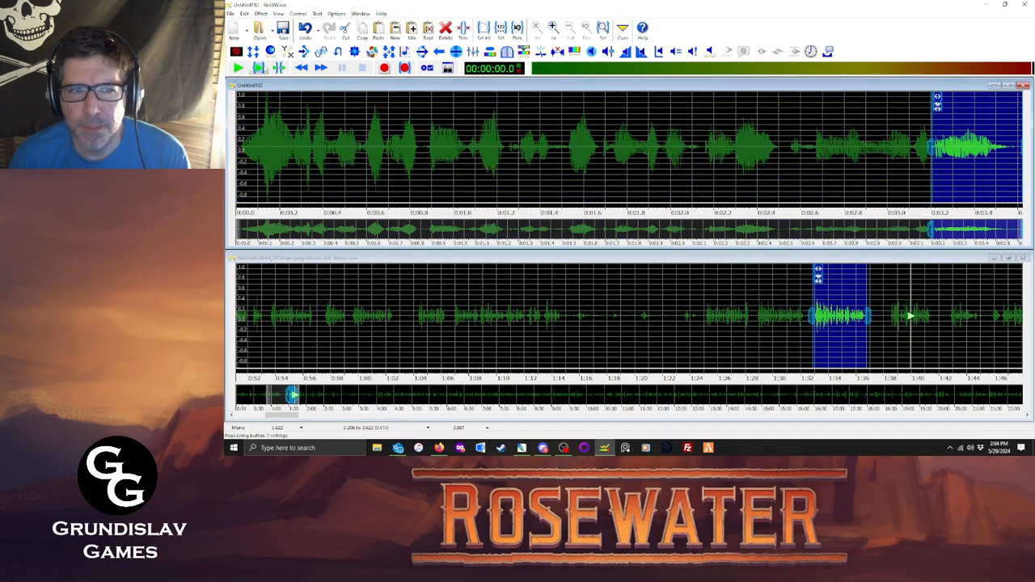
click(258, 68)
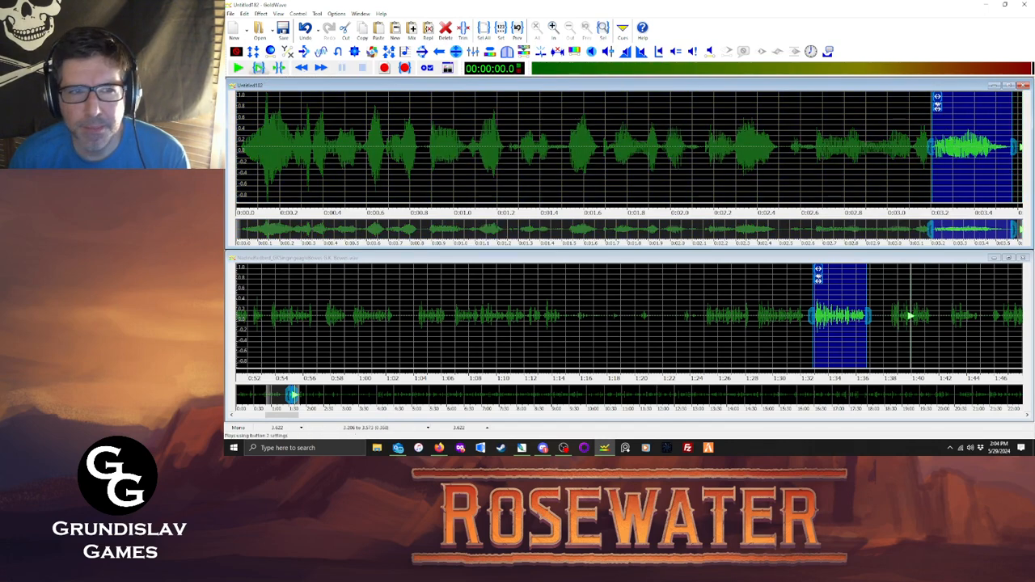
Play the ending of the new sound and trim the sound to the part from 0 to about 3.57 s.
click(259, 68)
drag(932, 167, 237, 168)
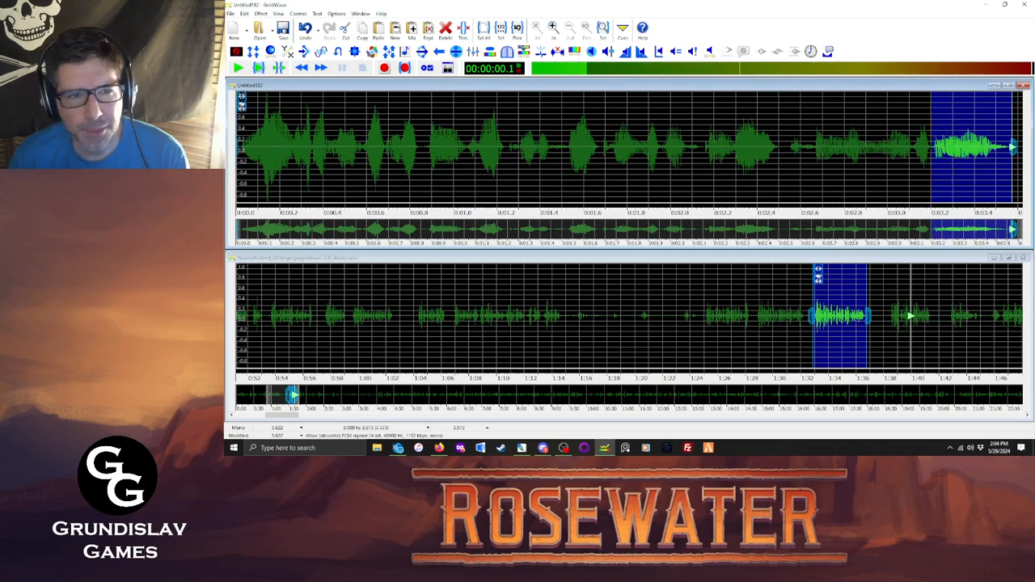
key(ctrl+t)
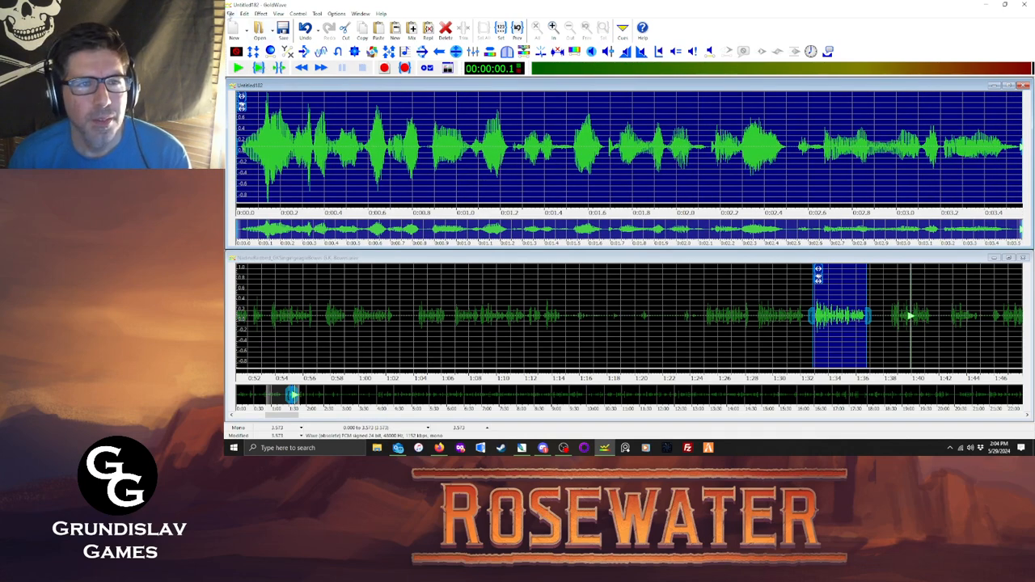
Save the trimmed take as the Ogg file nadh665, update the sound window to the new format, and close it.
click(231, 14)
click(258, 119)
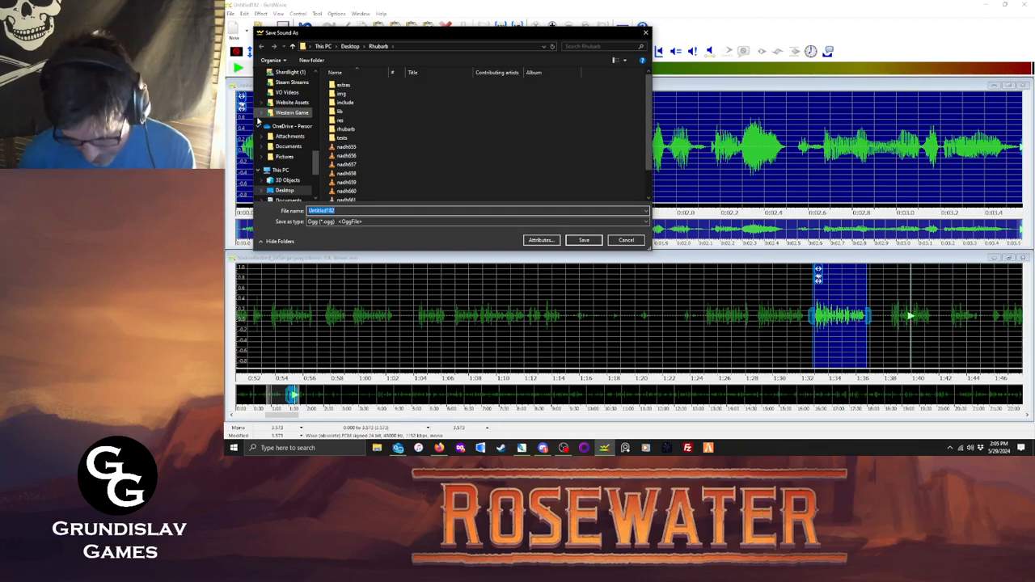
text(nadh665)
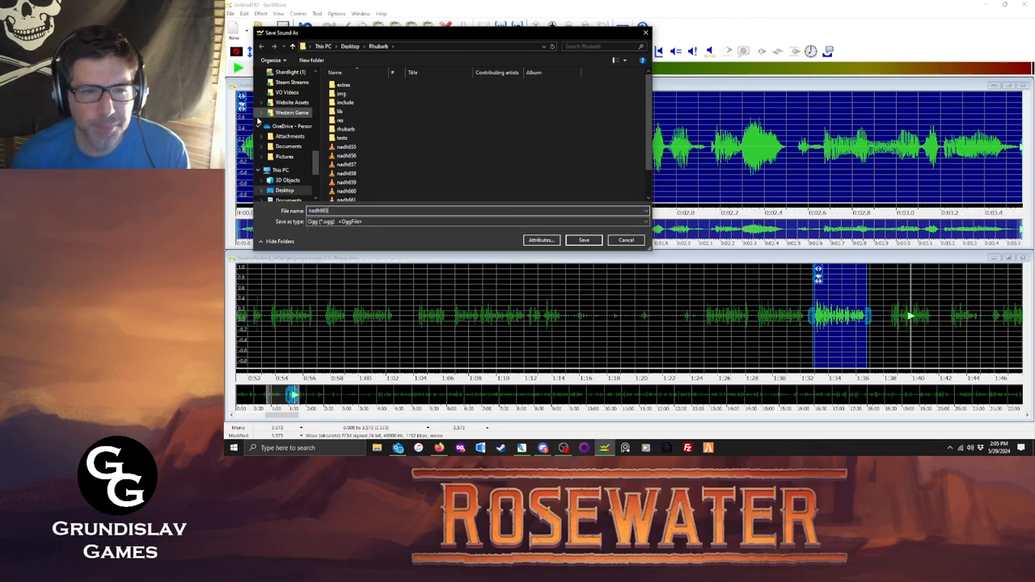
click(594, 242)
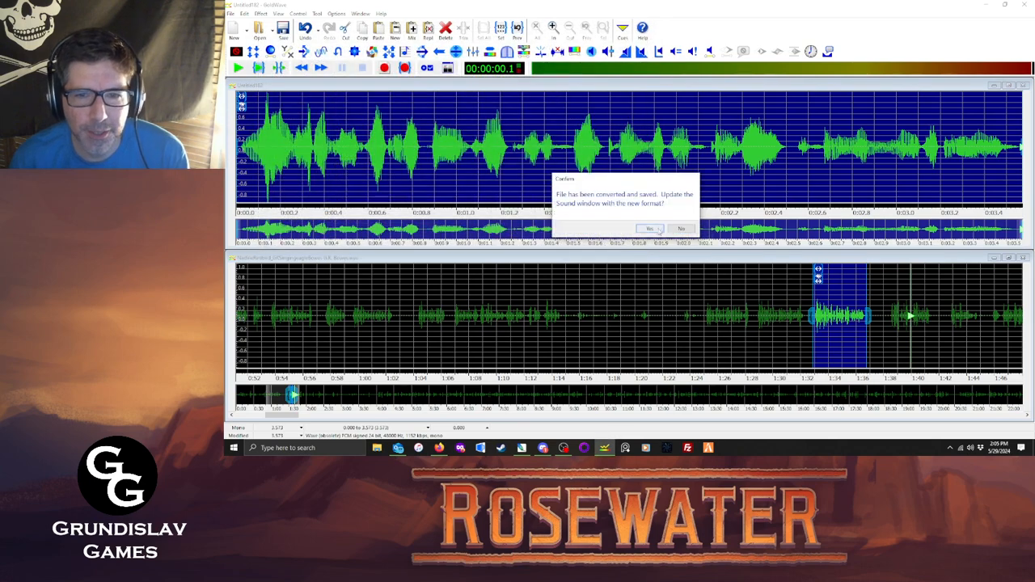
click(650, 229)
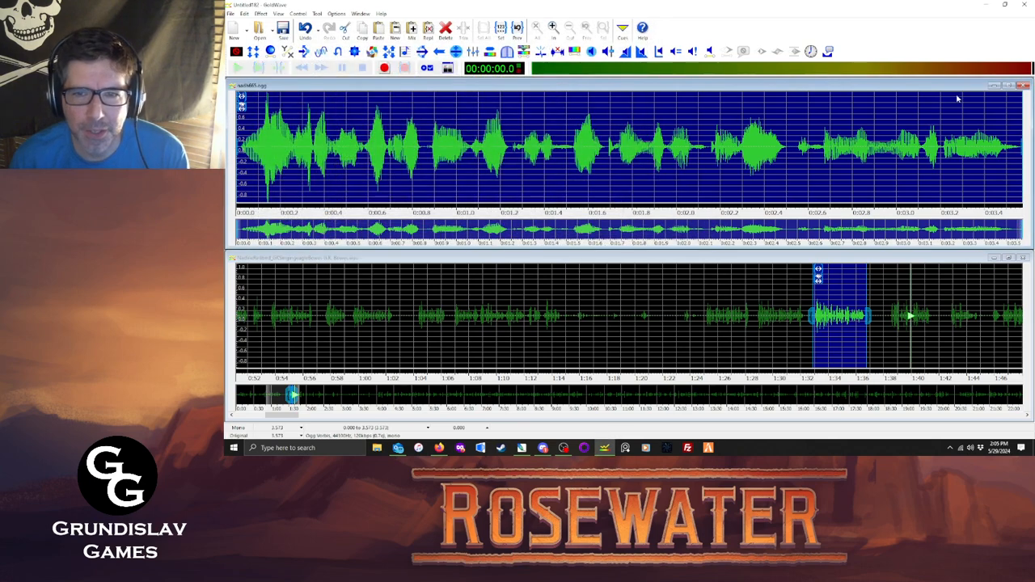
click(1023, 86)
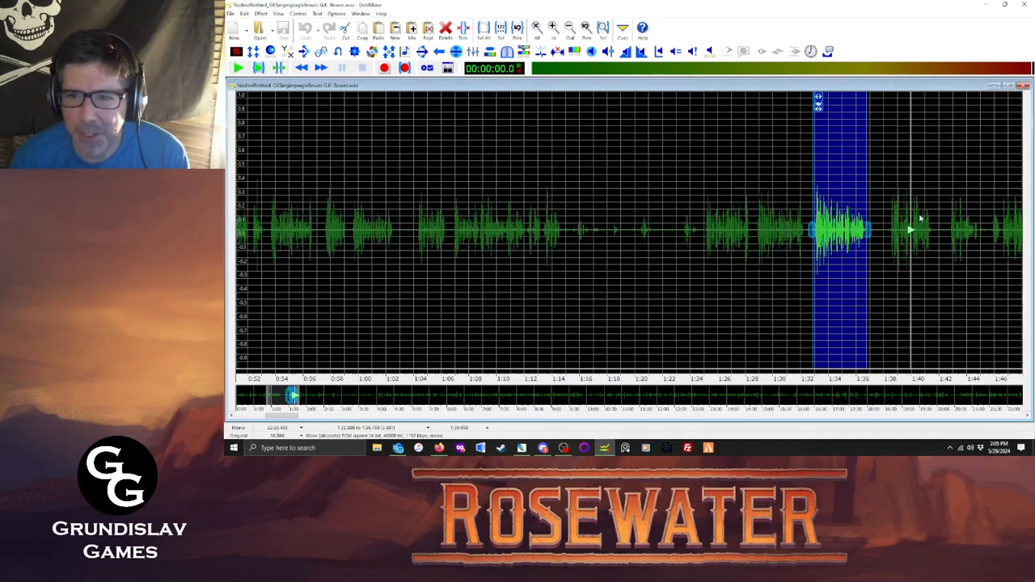
Select and play the take from about 1:38.4 to 1:41.5 in the long recording and copy it into a new sound.
drag(891, 233, 932, 234)
click(259, 68)
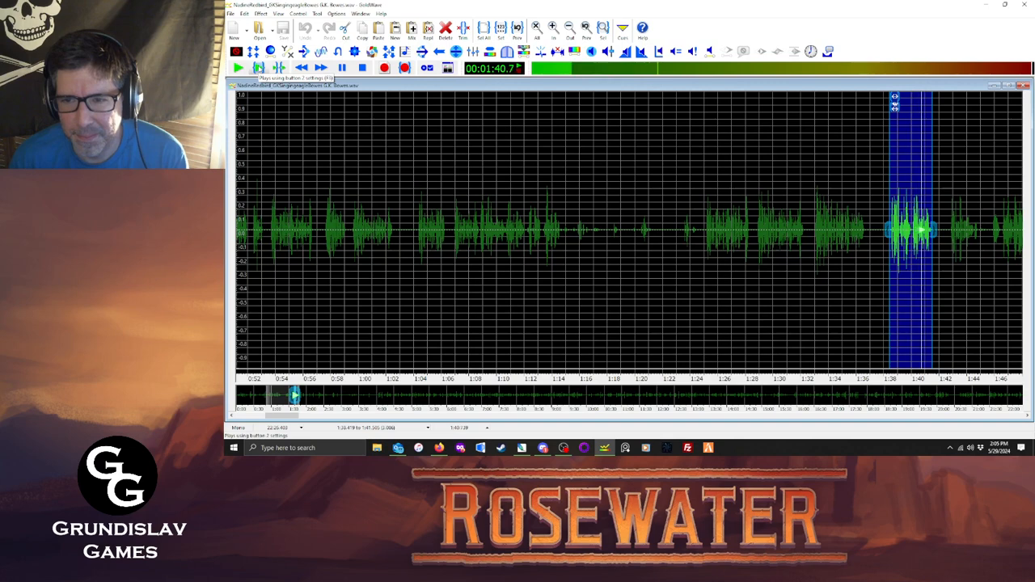
key(ctrl+p)
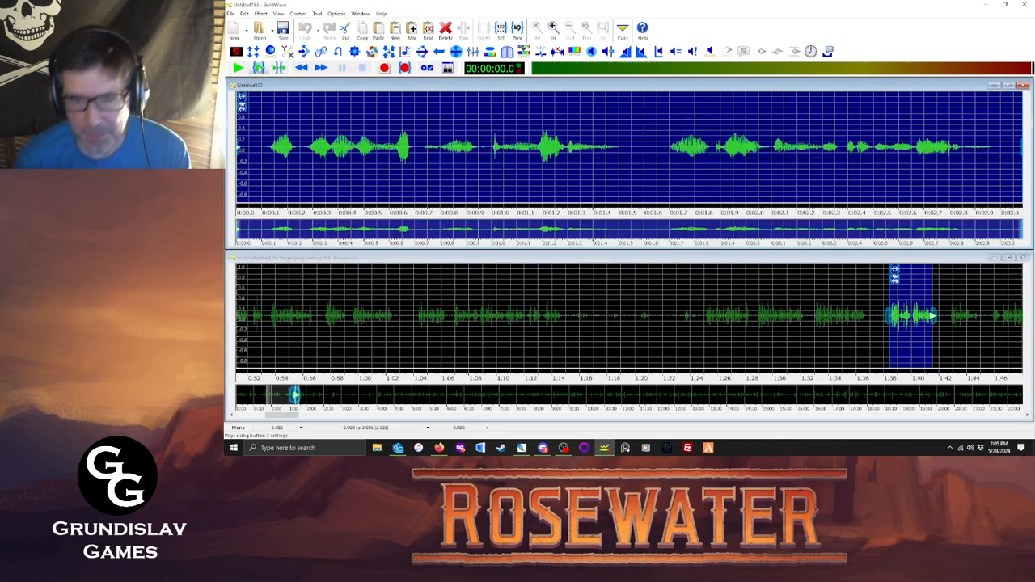
Maximize the volume of the new sound made from the take at about 1:38.4 and play it through.
click(260, 13)
mouse_move(277, 219)
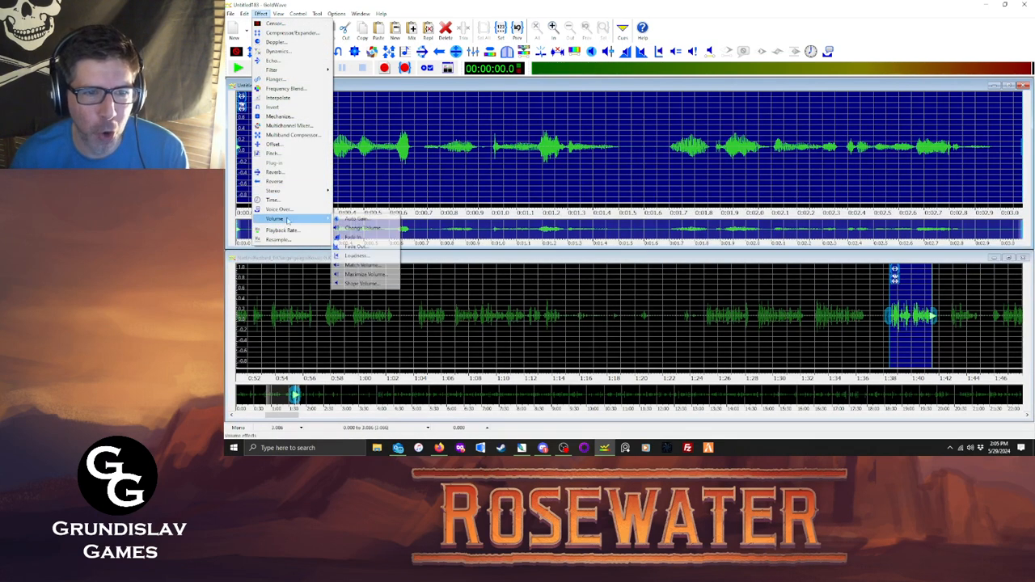
click(360, 273)
click(637, 258)
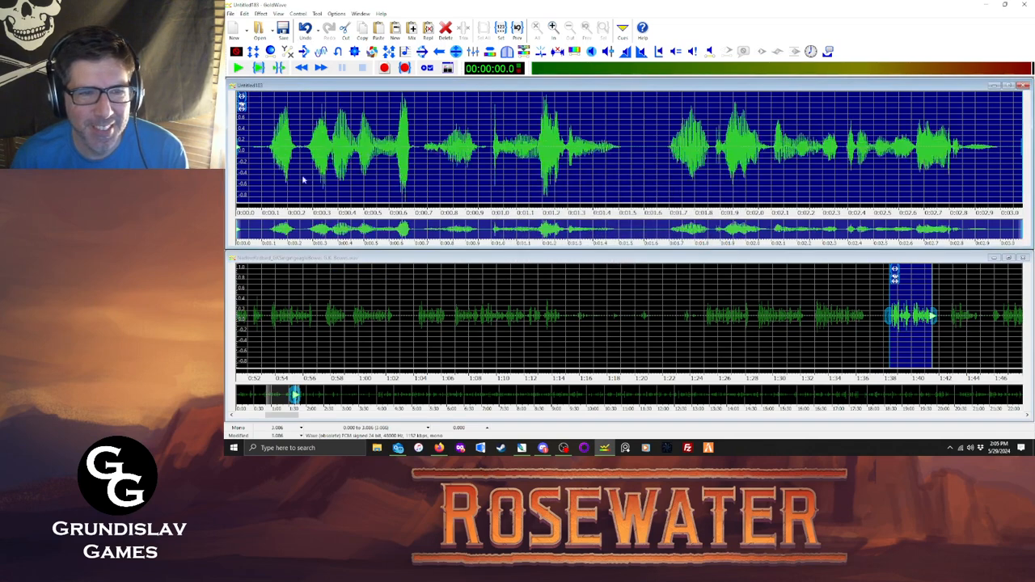
click(258, 67)
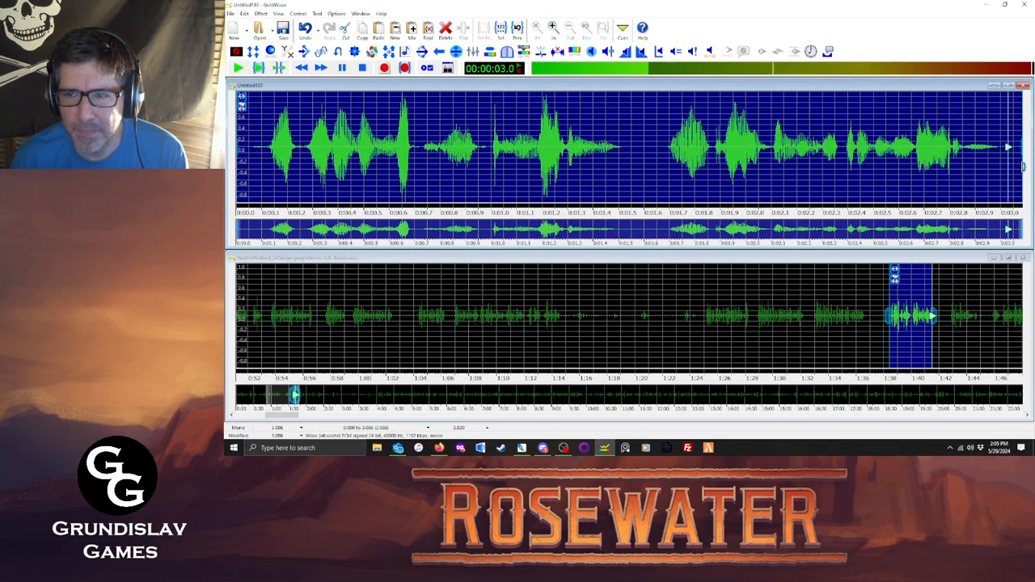
Save the maximized take as the Ogg file nadh666 and close its window.
click(232, 14)
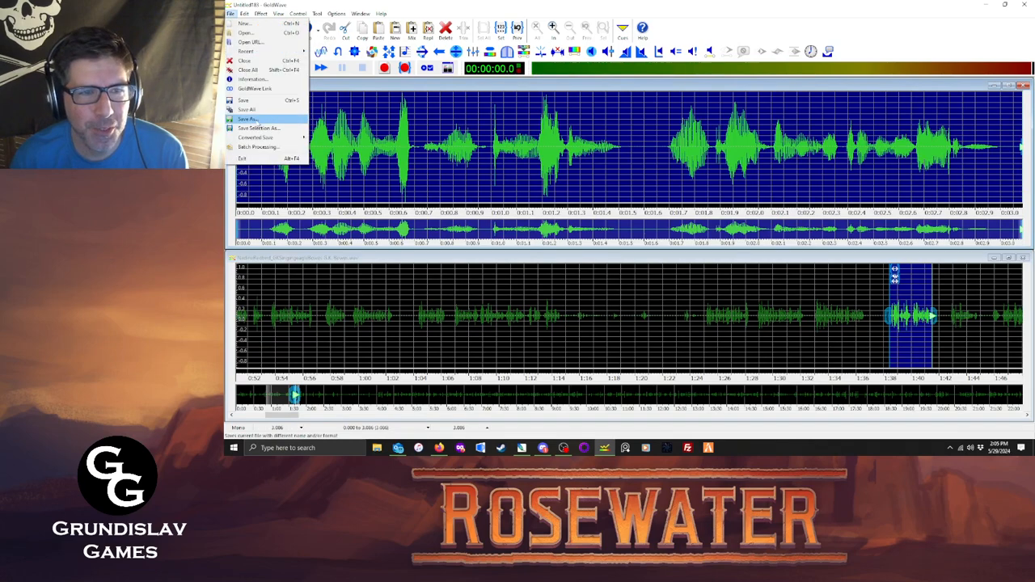
click(262, 125)
text(nad)
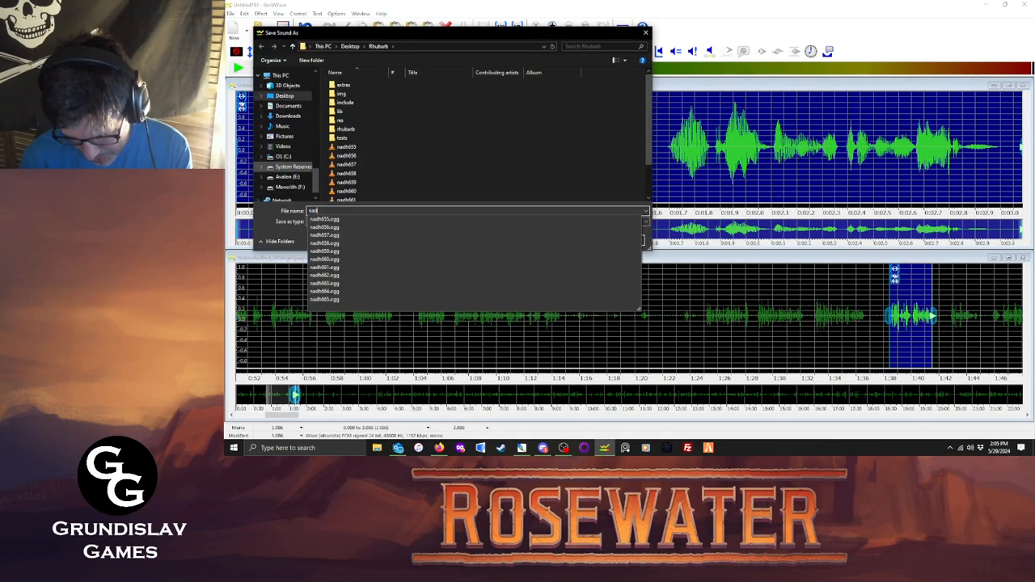
text(h666)
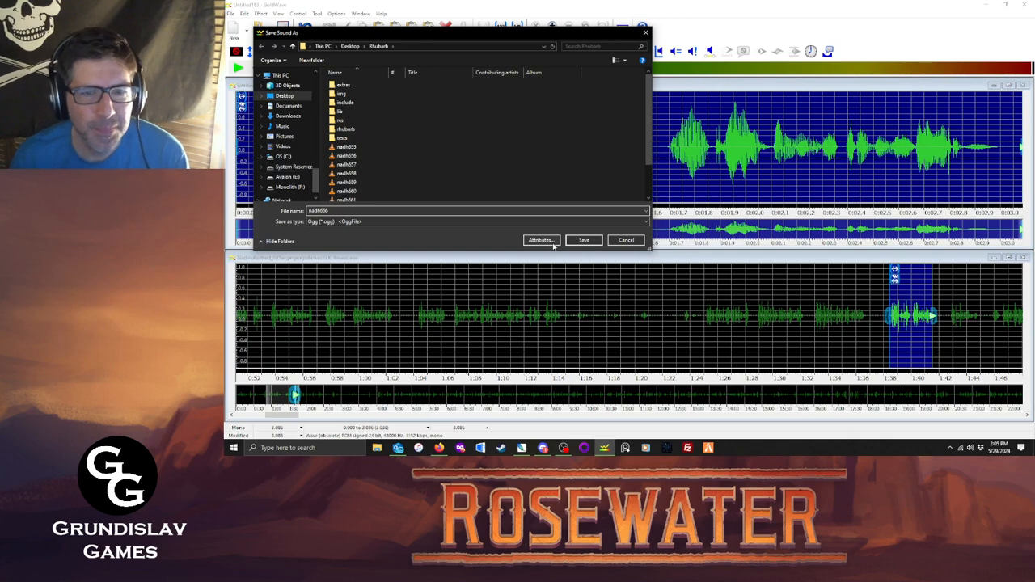
key(Return)
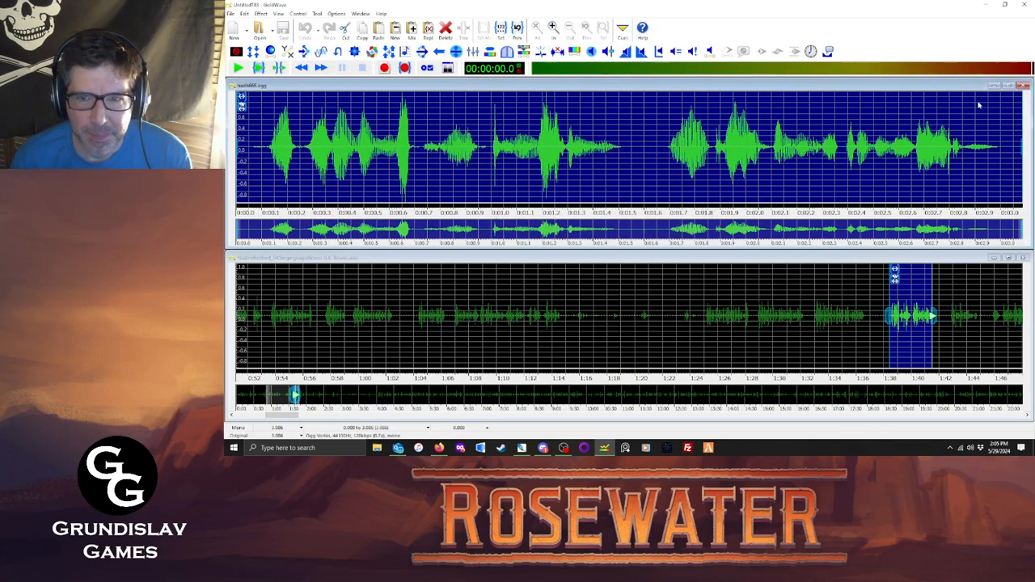
click(1023, 86)
Listen to the recording from about 1:42.8 and copy the take from about 1:42.8 to 1:48.9 into a new sound.
click(951, 232)
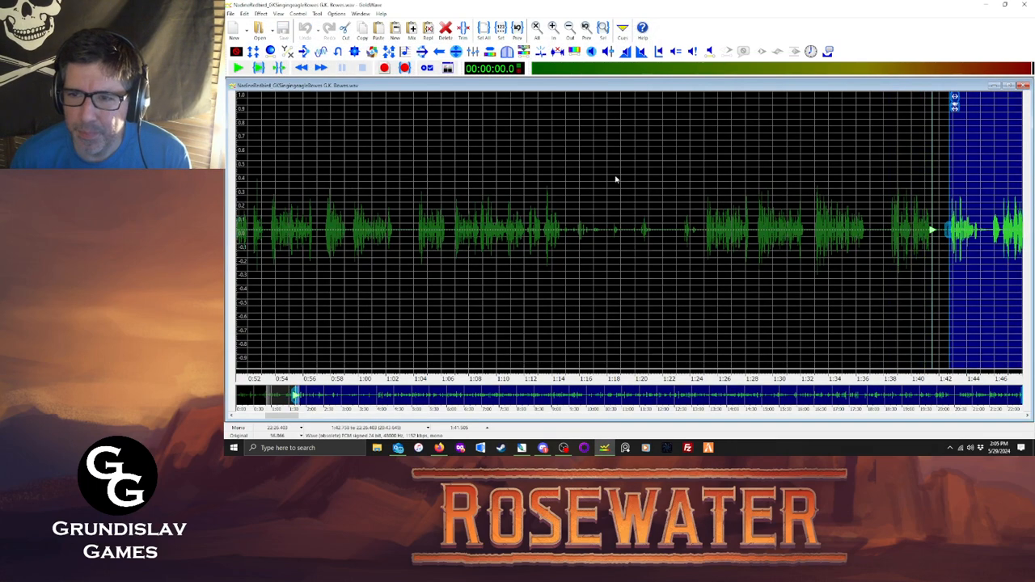
click(259, 68)
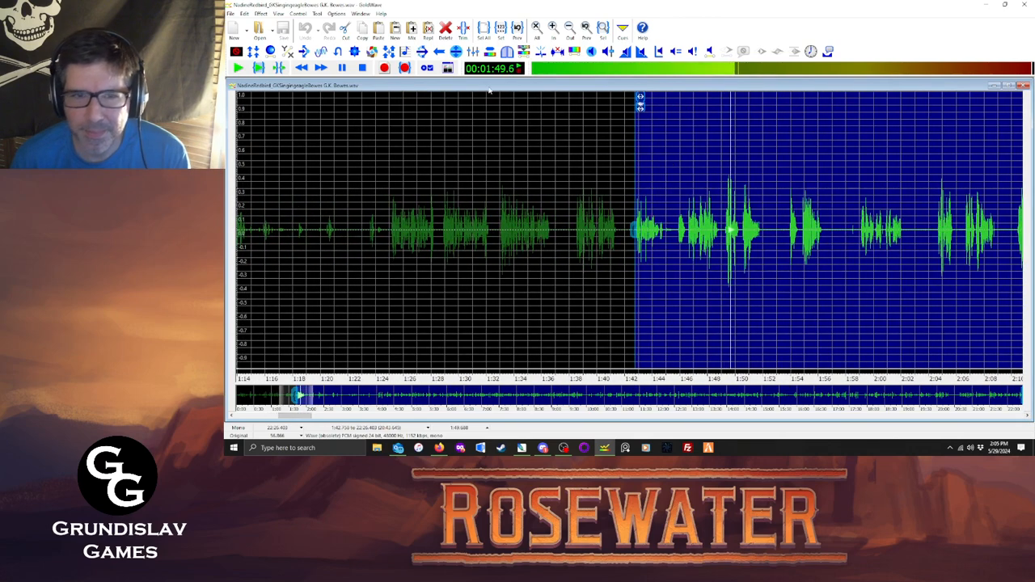
click(362, 67)
drag(638, 176, 720, 187)
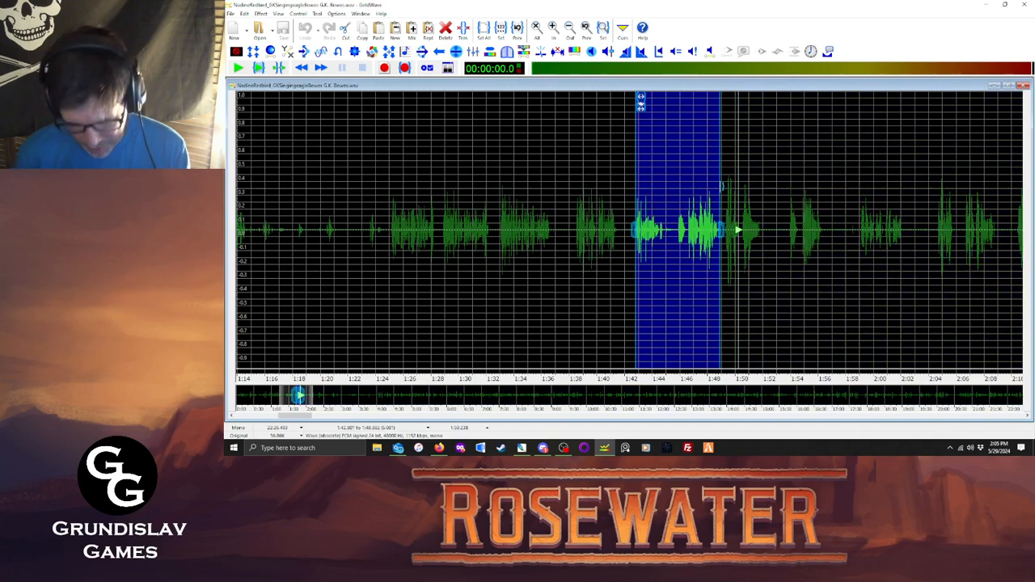
key(ctrl+c)
key(ctrl+p)
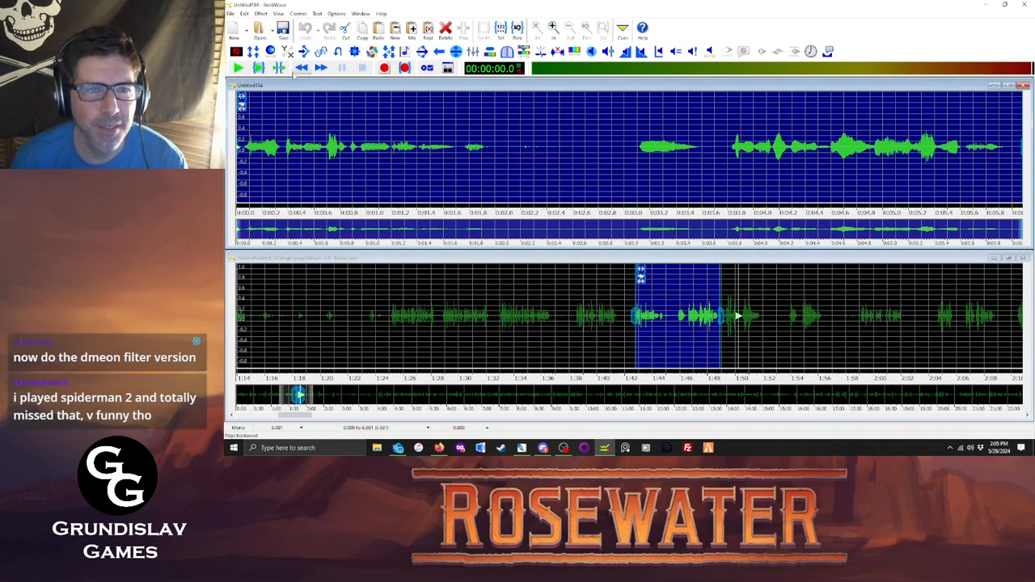
Play the new sound, delete about 0.25 s of the silent pause at about 2.7 s, and replay the whole sound.
click(238, 68)
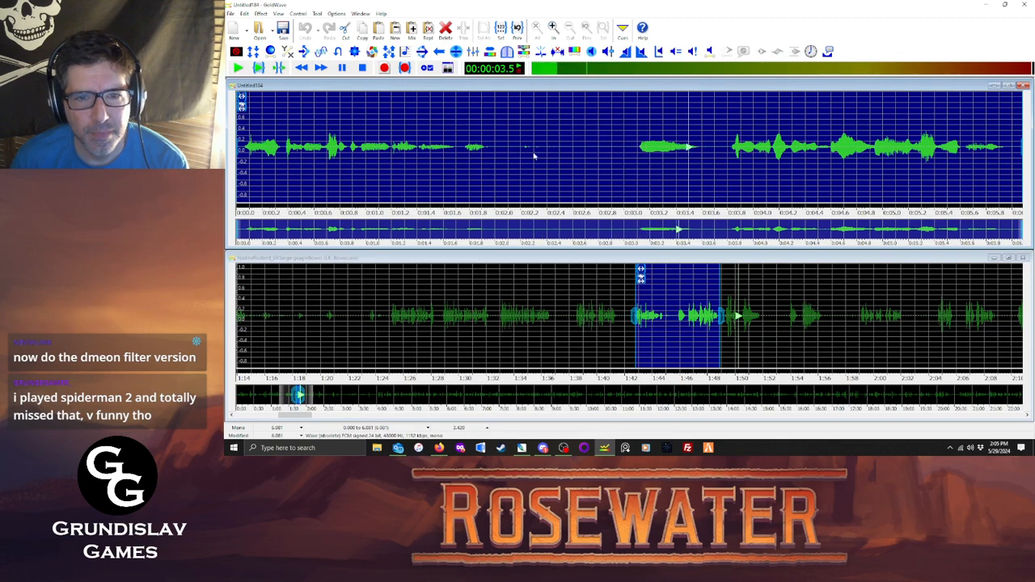
drag(586, 163, 620, 167)
key(Delete)
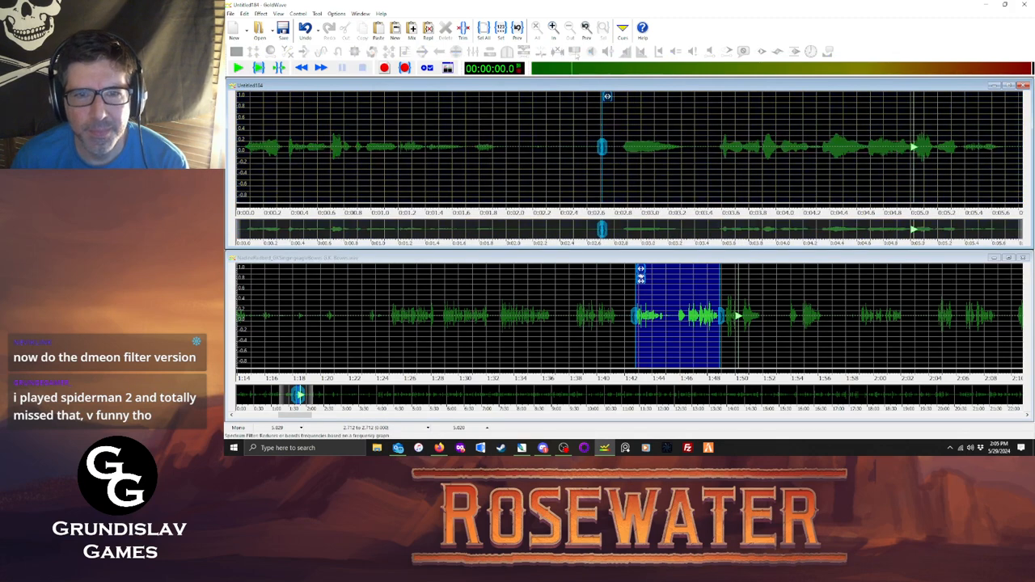
click(484, 32)
click(259, 68)
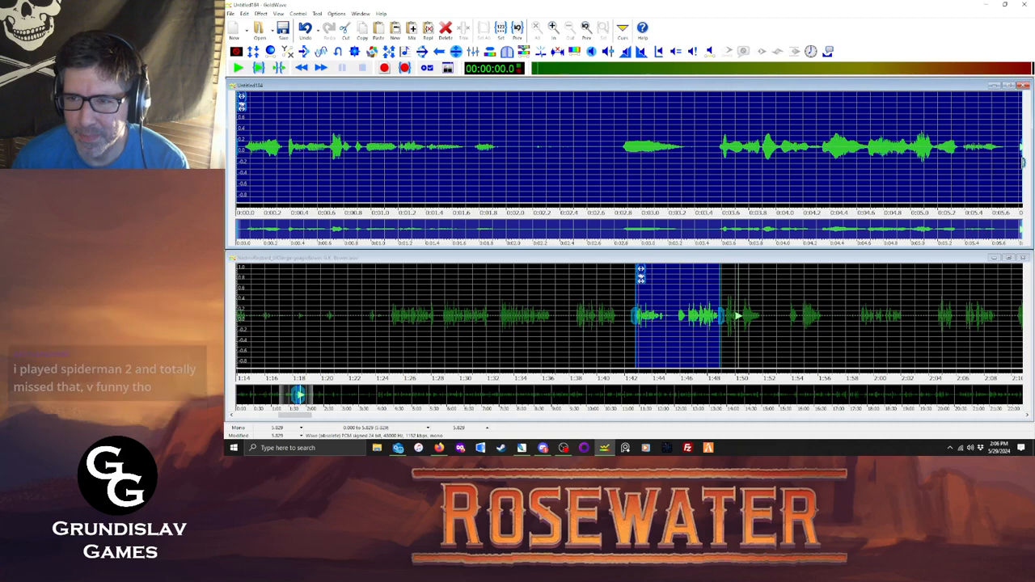
Maximize the volume of the shortened sound and listen to it again.
click(262, 16)
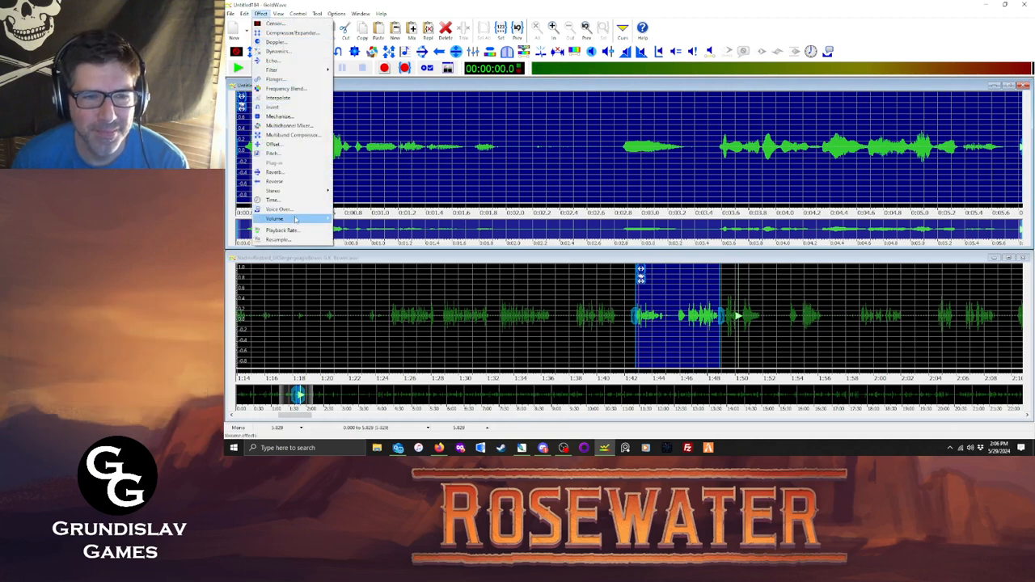
mouse_move(296, 219)
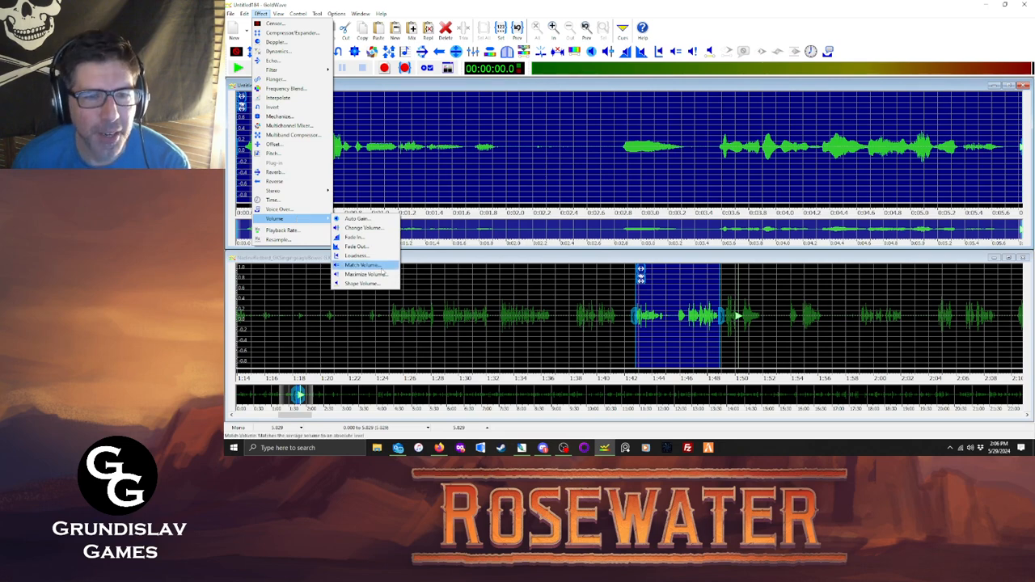
click(364, 274)
click(635, 260)
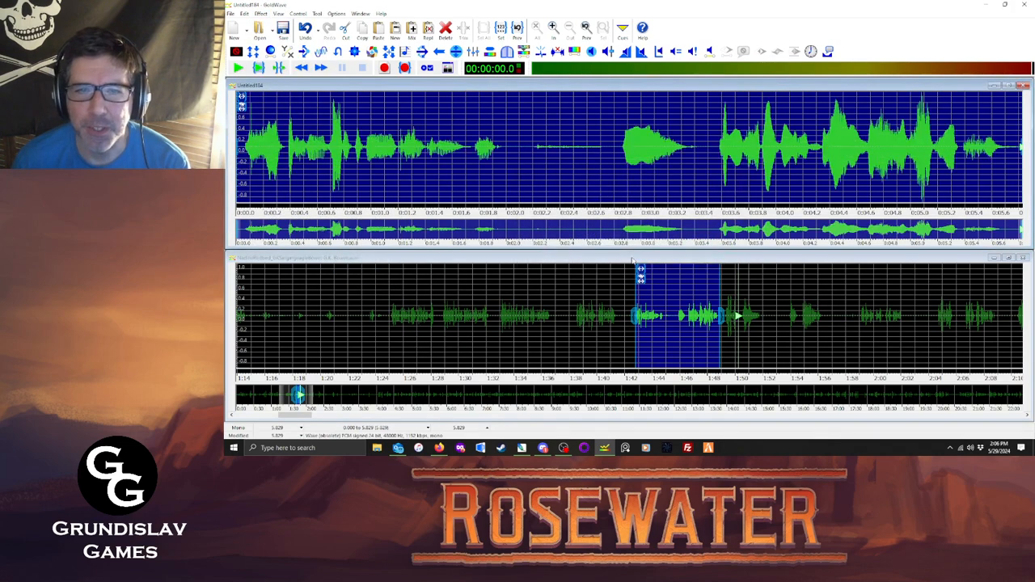
click(258, 68)
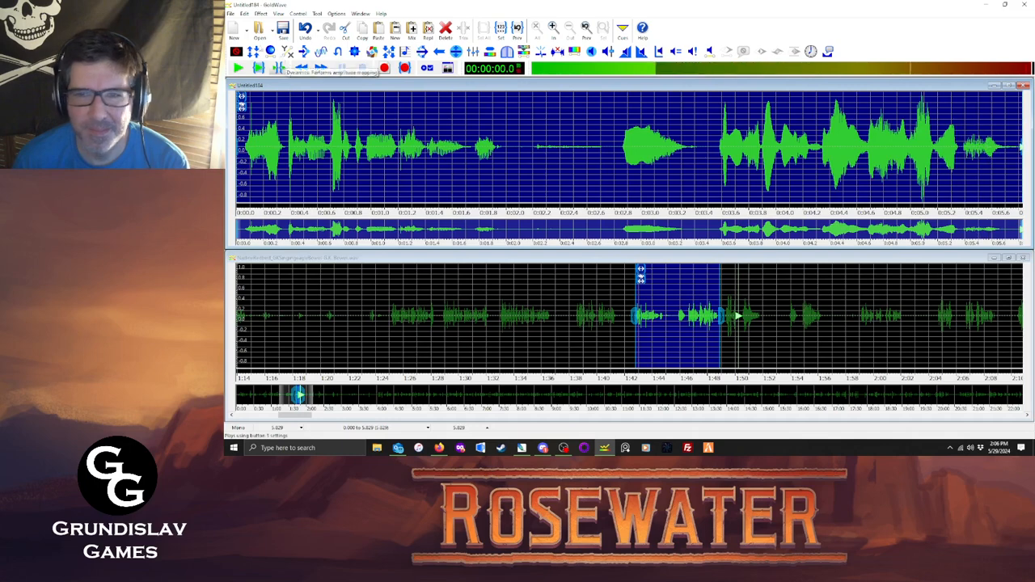
Save the shortened take as the Ogg file nadh667 and close its window.
click(231, 14)
click(235, 121)
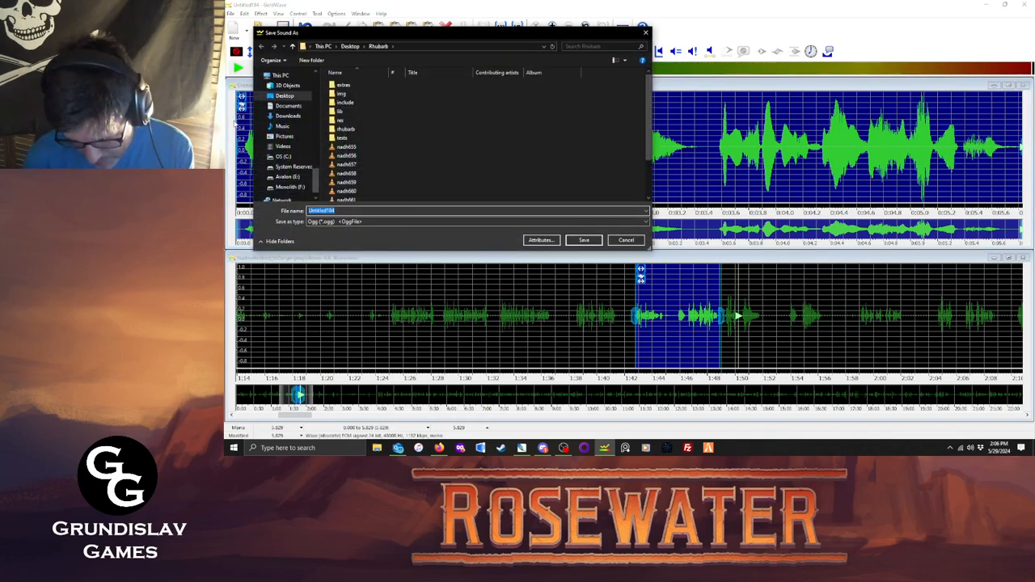
text(nadh667)
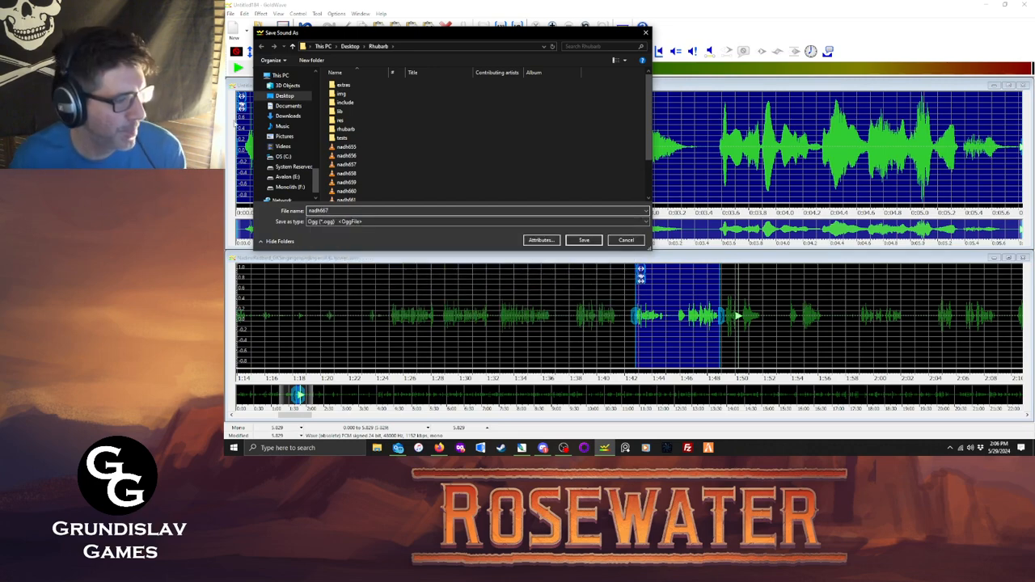
click(584, 240)
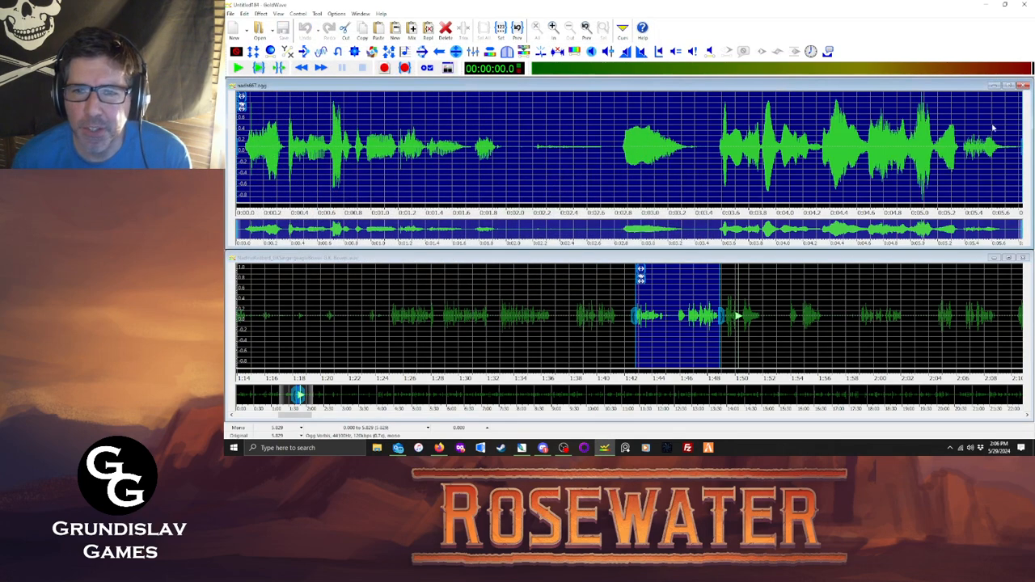
click(1023, 86)
Select and play the take from about 1:49.2 to 1:51.8 in the long recording and copy it into a new sound.
mouse_move(737, 160)
mouse_down()
mouse_move(725, 162)
mouse_move(761, 170)
mouse_up()
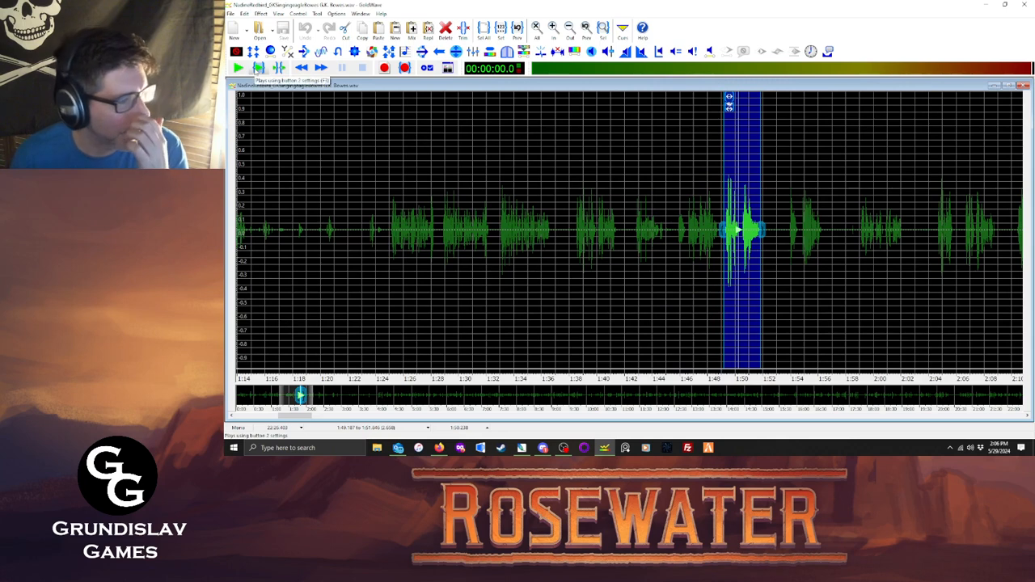
click(257, 68)
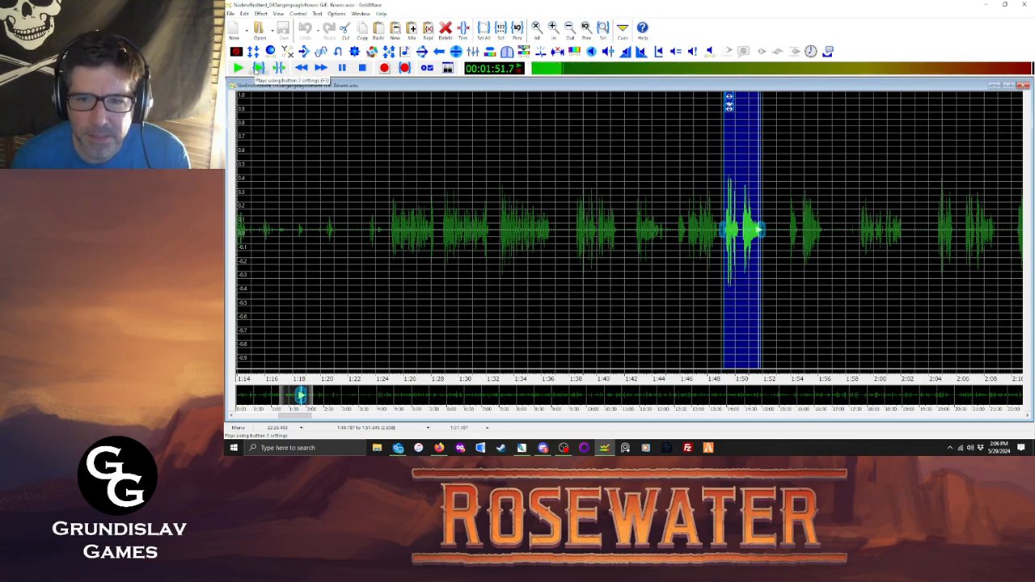
key(ctrl+c)
key(ctrl+p)
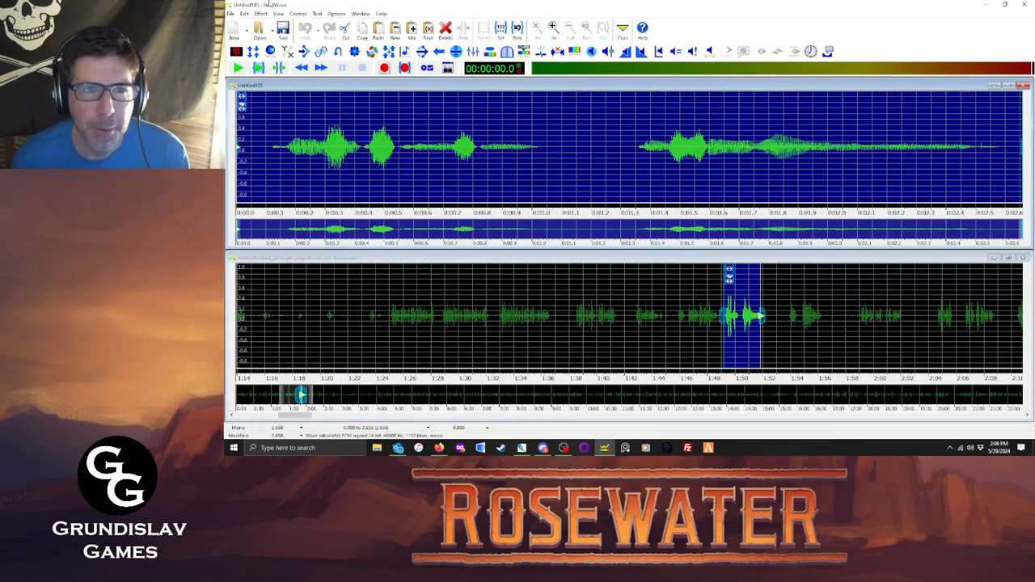
Maximize the volume of the new sound made from the take at about 1:49.2 and play it.
click(261, 14)
mouse_move(275, 220)
click(360, 275)
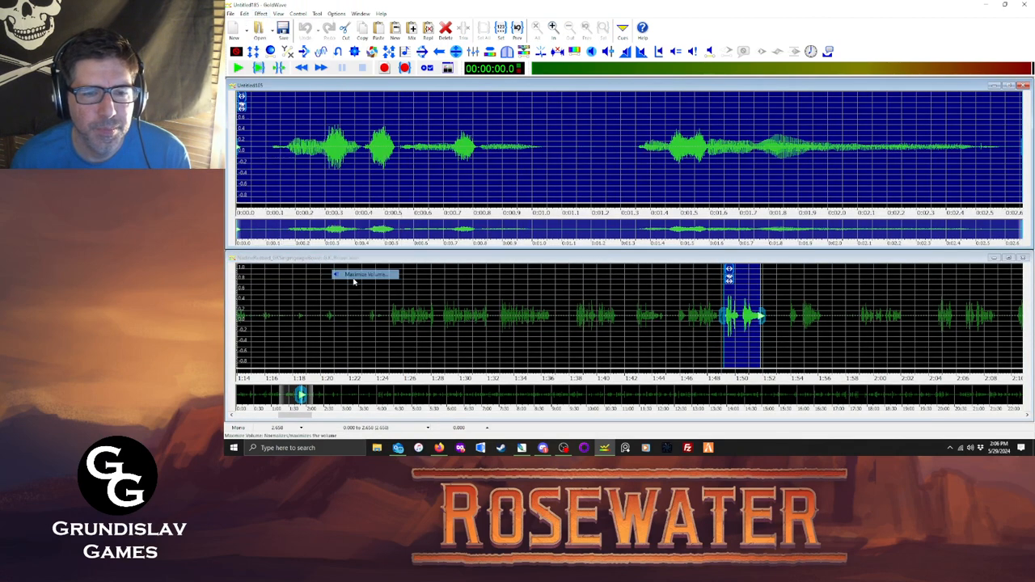
key(Return)
click(258, 68)
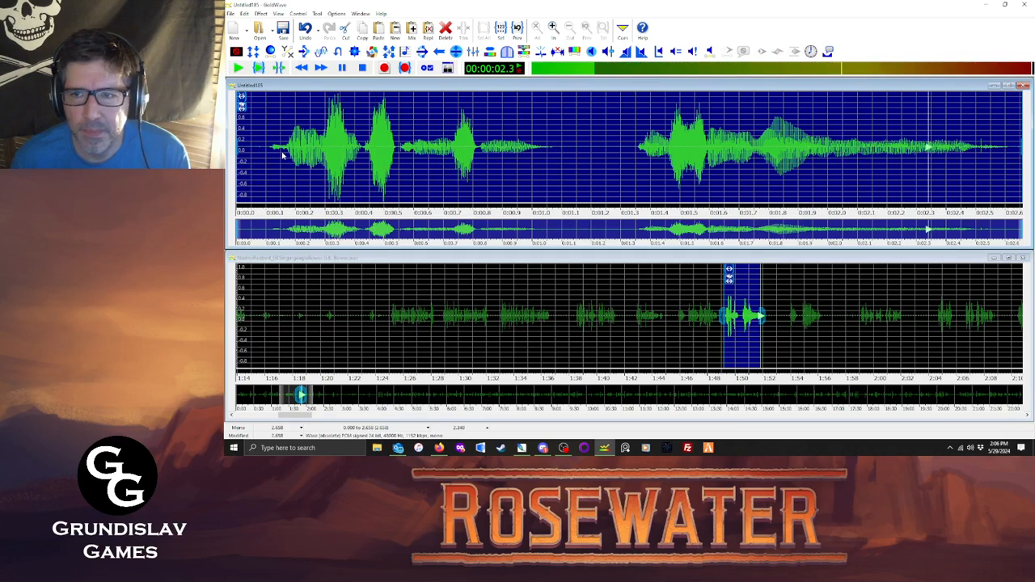
Save the maximized take as the Ogg file nadh668 in the Rhubarb folder and close its window.
click(231, 14)
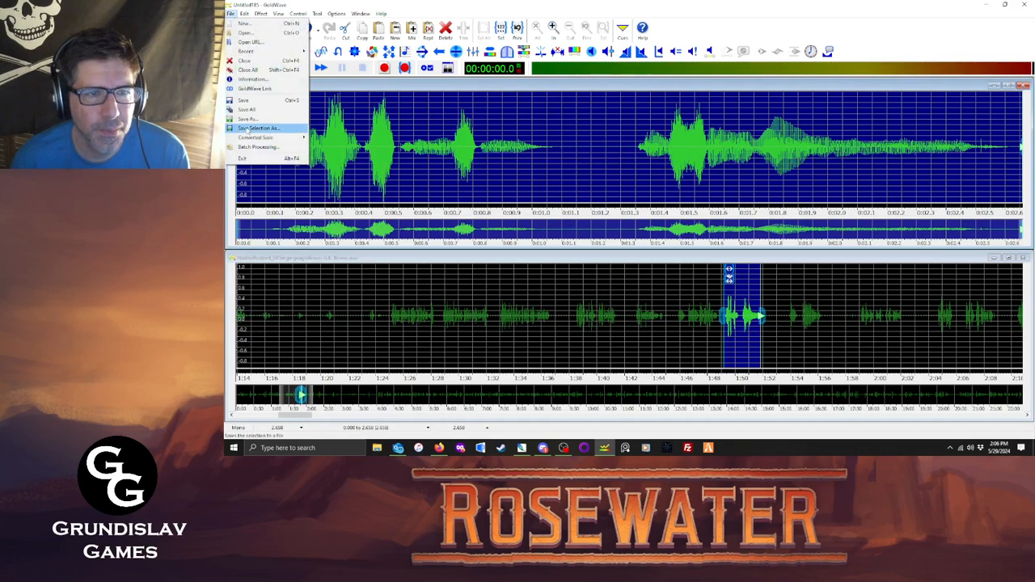
click(246, 119)
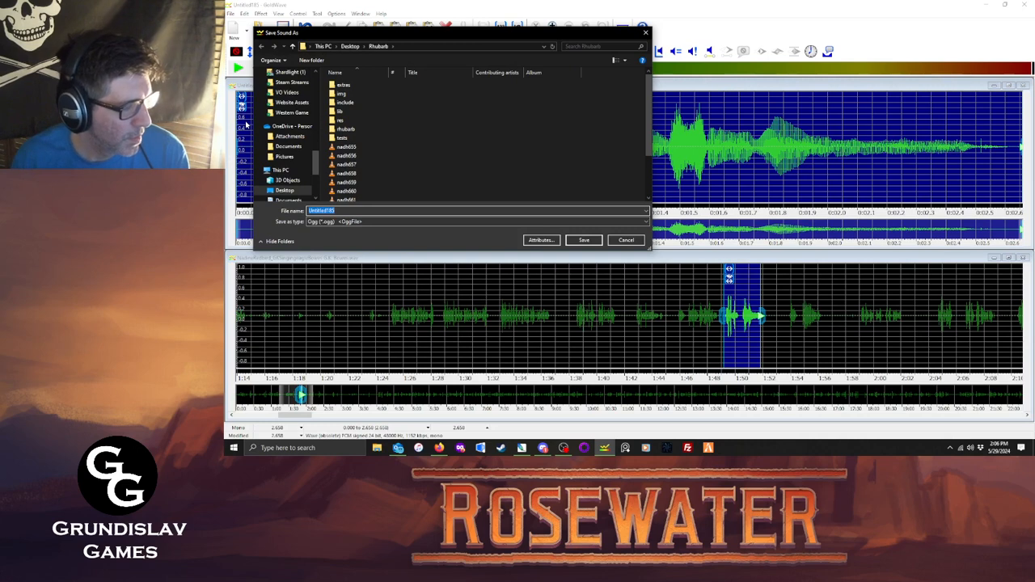
text(nadh668)
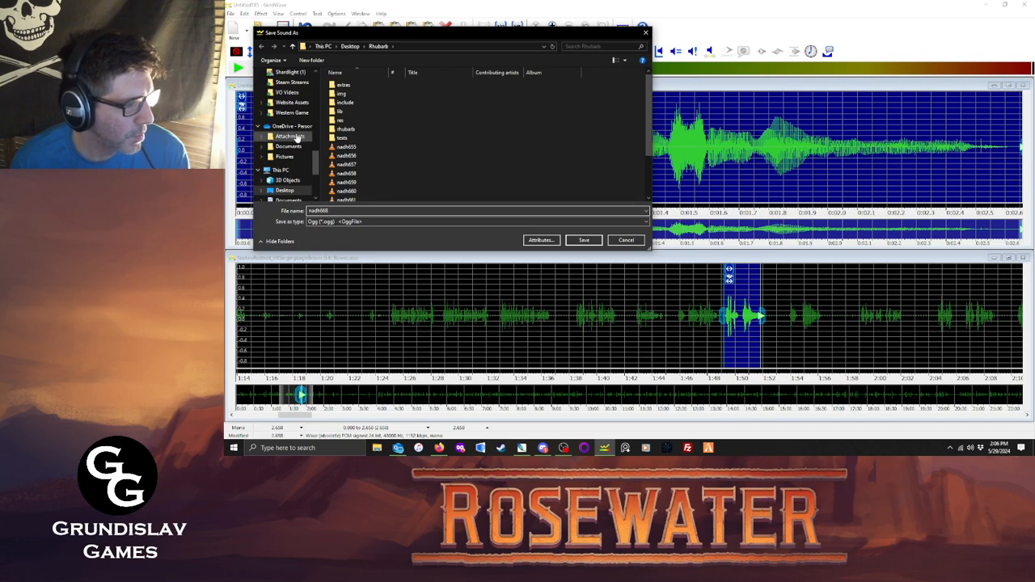
click(597, 244)
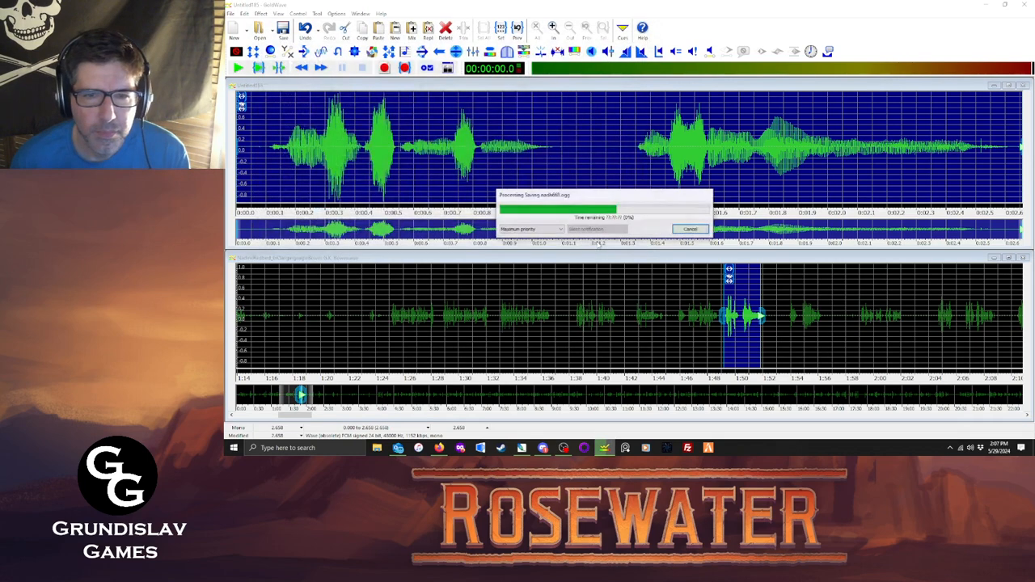
click(650, 233)
click(1023, 86)
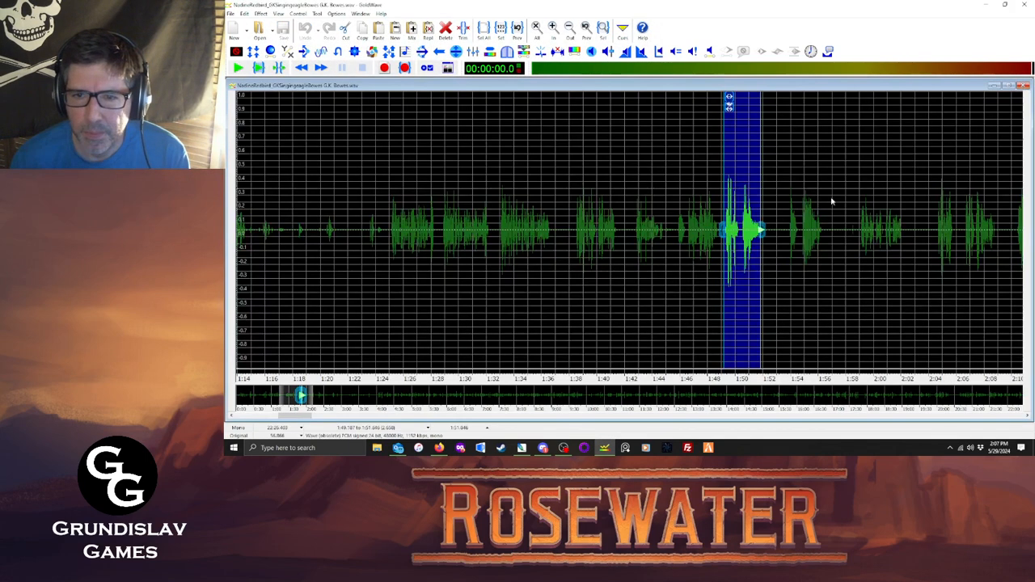
Select and play the take from about 1:53.9 to 1:56.3, shorten the selection to end at about 1:54.7, and copy it into a new sound.
drag(788, 234, 823, 236)
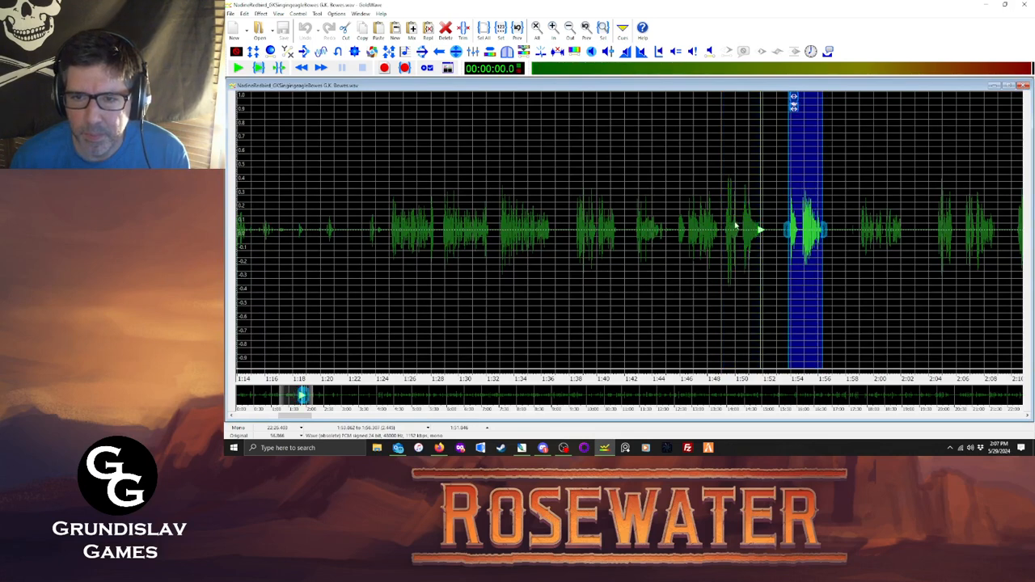
key(space)
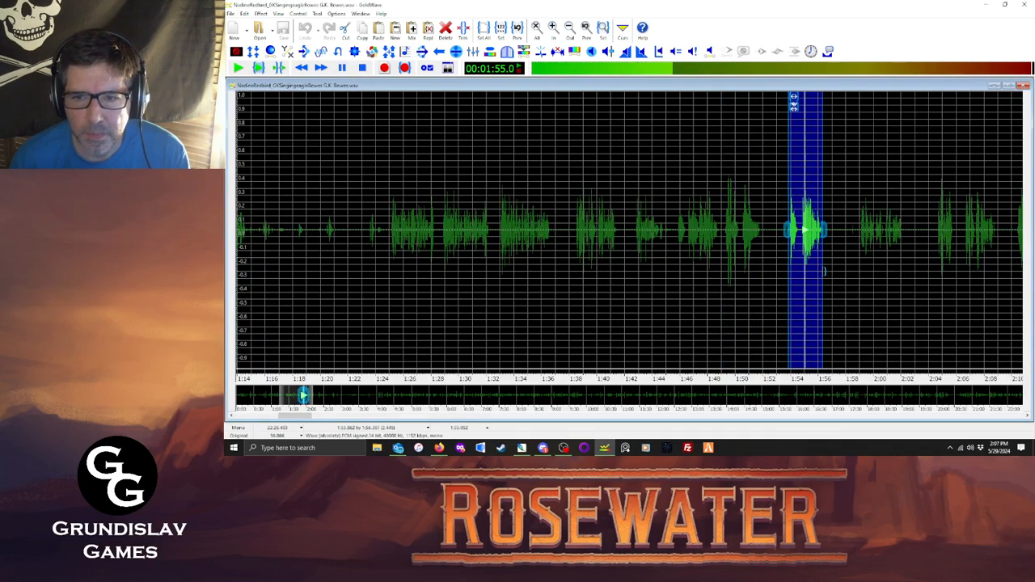
drag(801, 272, 801, 271)
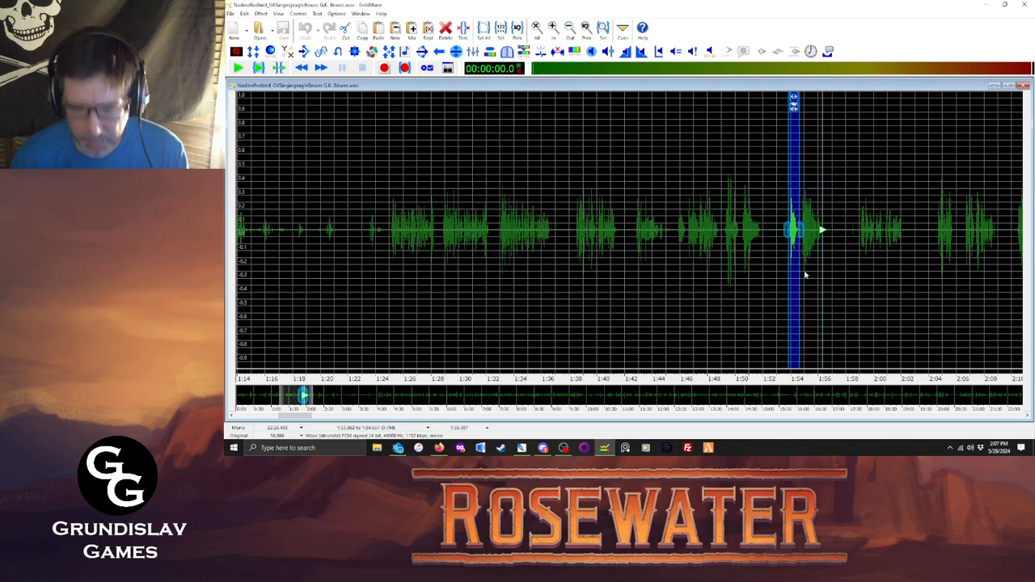
key(ctrl+c)
key(ctrl+p)
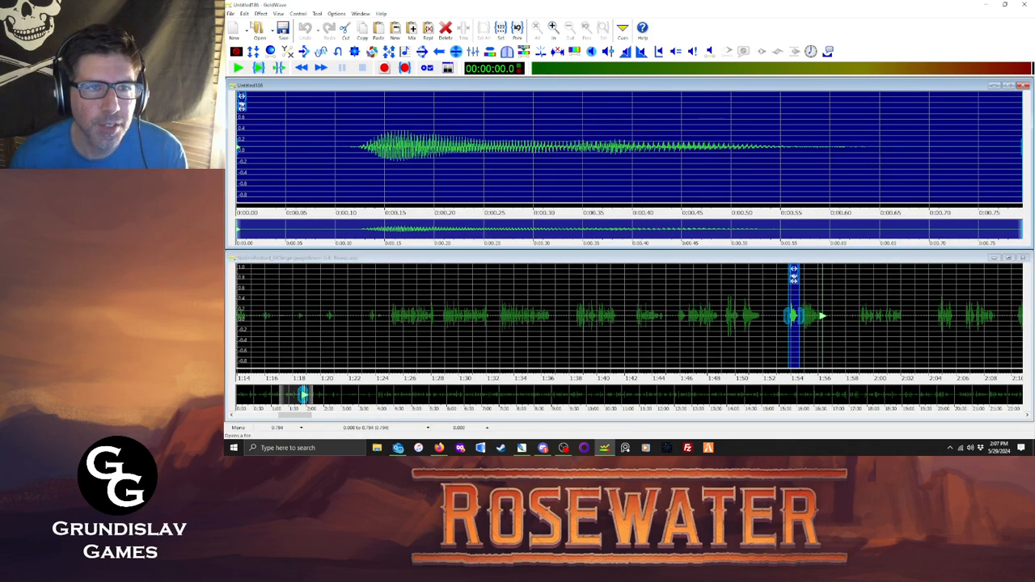
Maximize the volume of the short sound copied from about 1:53.9 and play it.
click(260, 14)
mouse_move(279, 219)
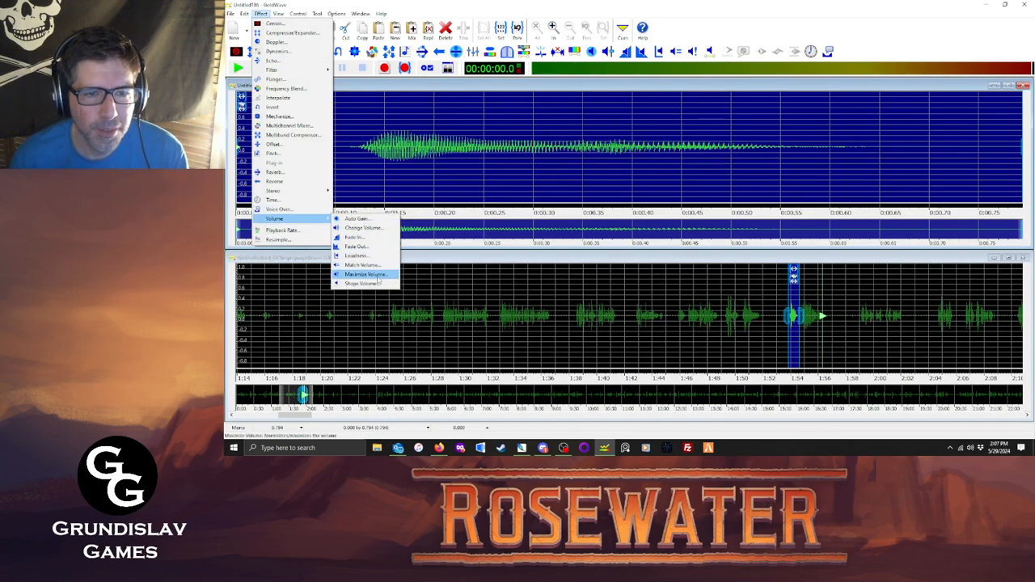
click(364, 274)
click(637, 260)
click(256, 67)
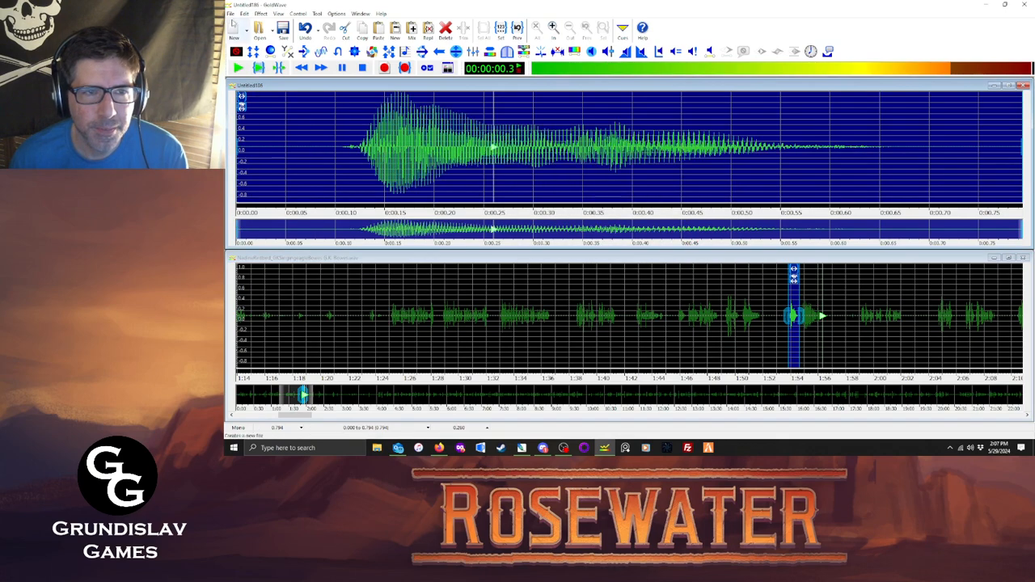
Save the short take as the Ogg file nadh94 and close its window.
click(231, 13)
click(247, 121)
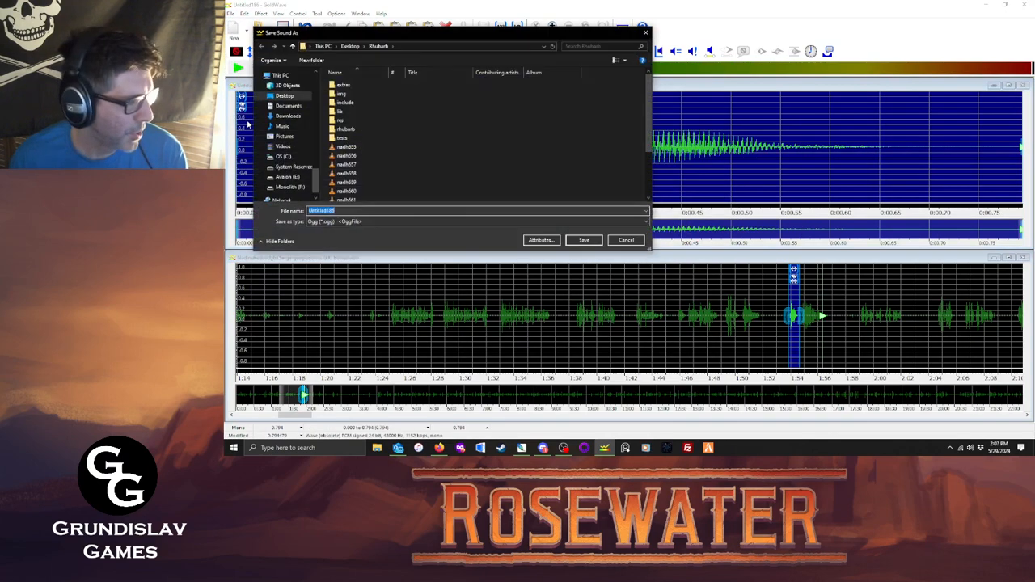
text(nadh6)
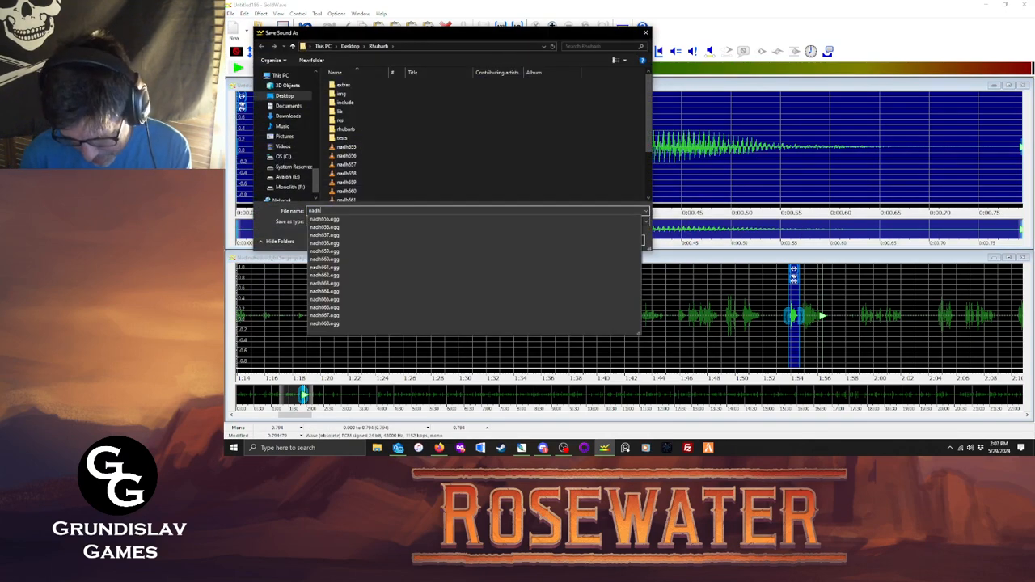
text(4)
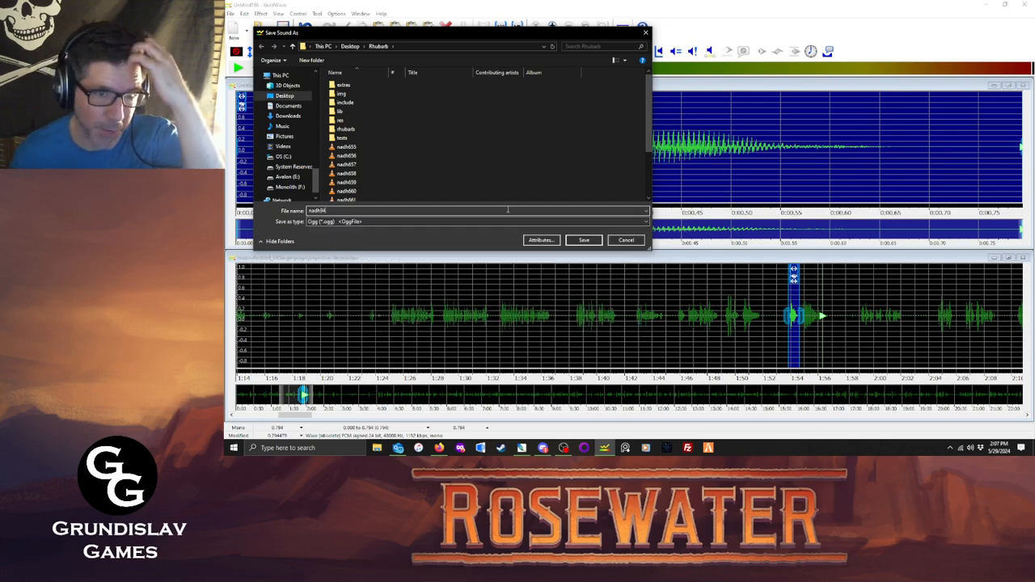
click(583, 241)
click(651, 235)
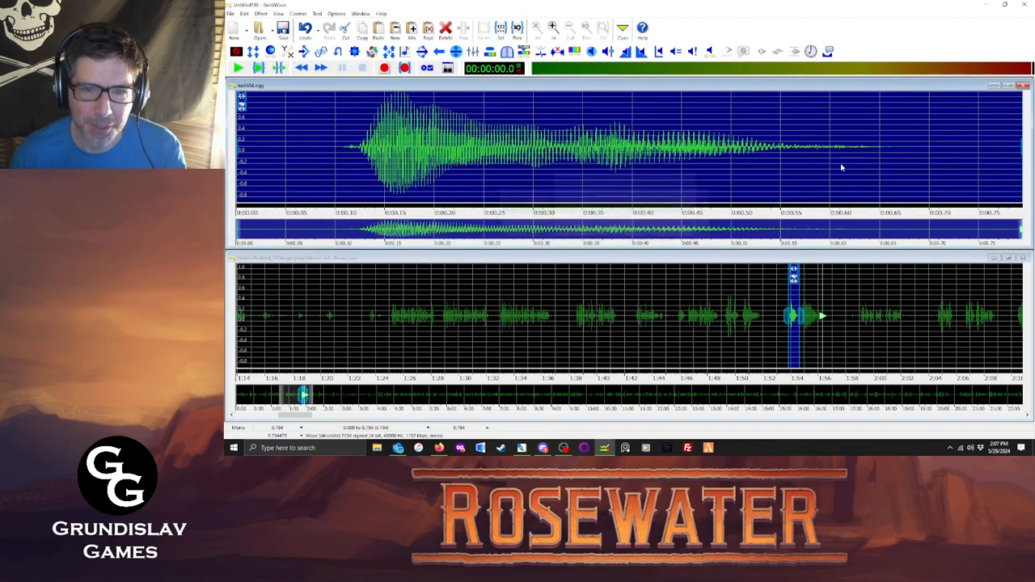
click(1023, 86)
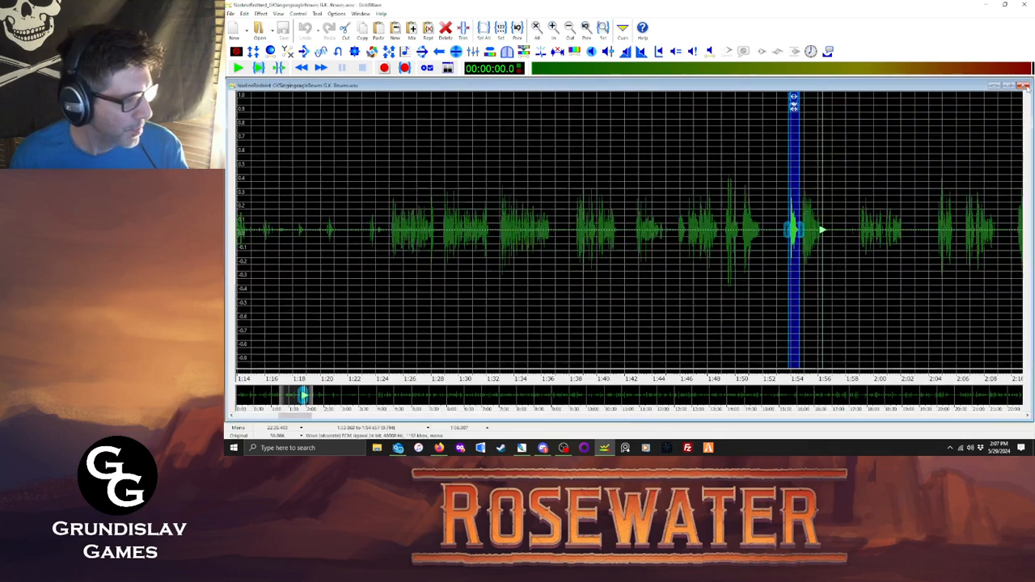
Select and play the take from about 1:54.8 to 1:56.3 in the long recording and copy it into a new sound.
key(space)
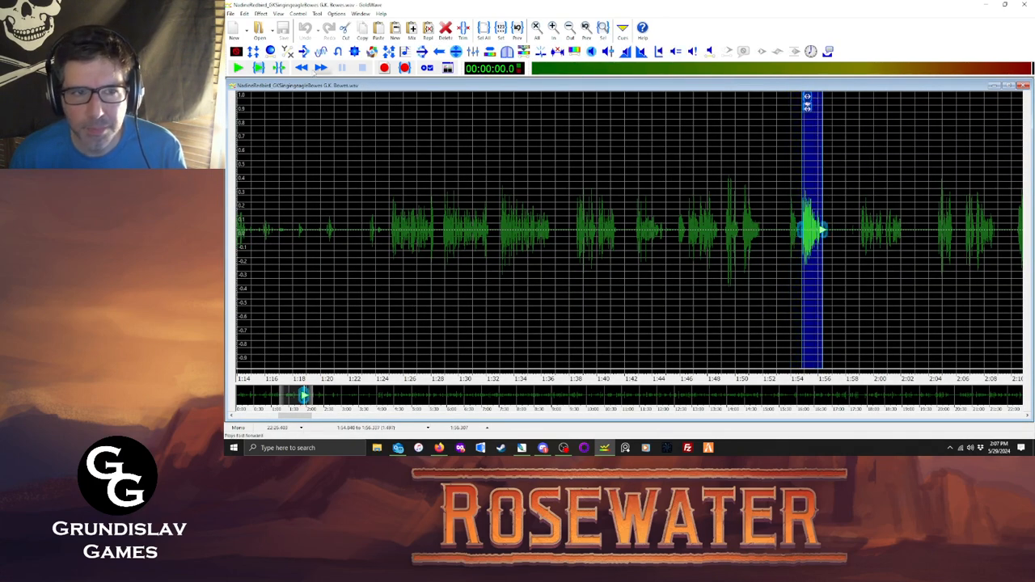
click(265, 71)
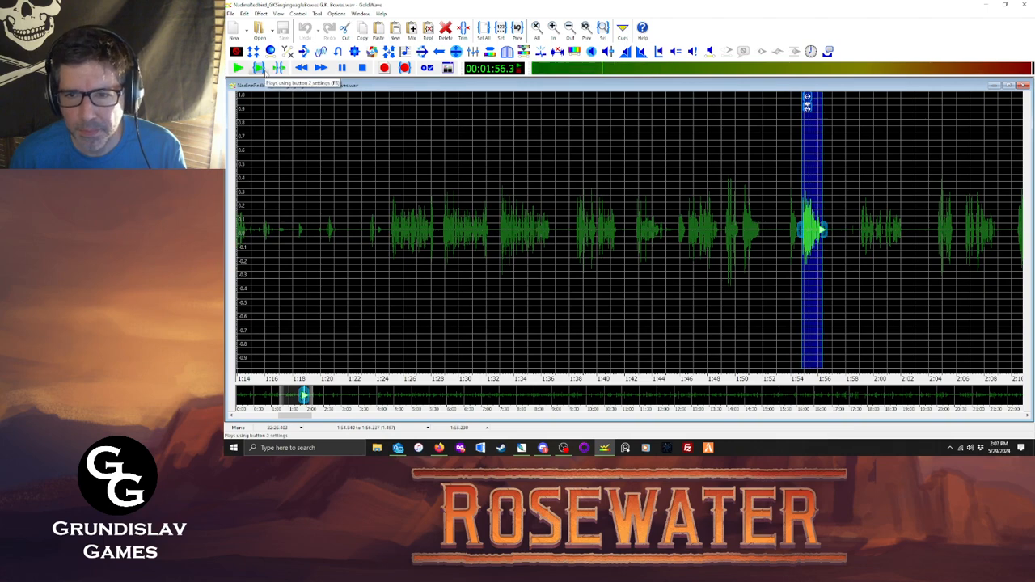
key(ctrl+c)
key(ctrl+p)
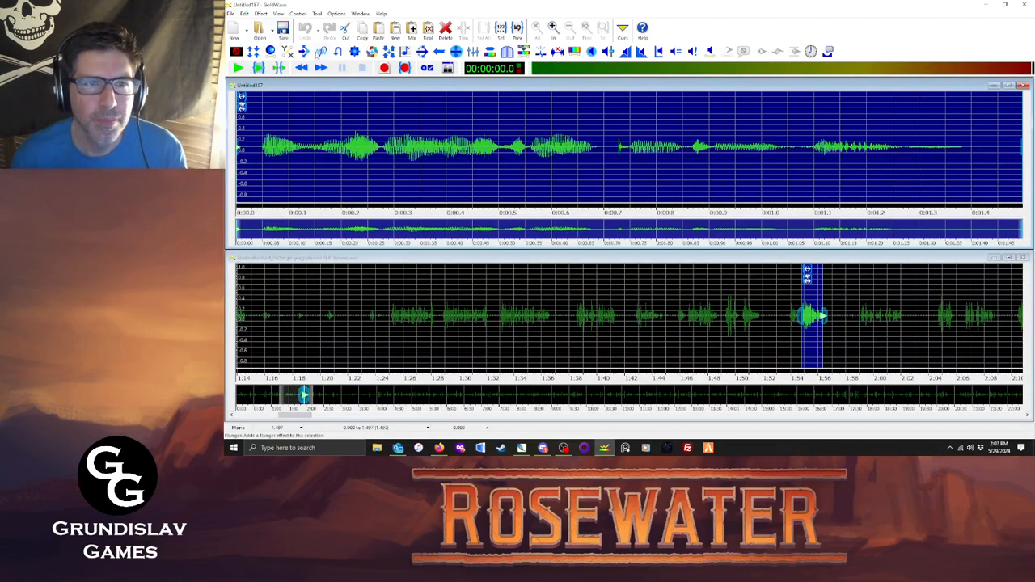
Maximize the volume of the new sound made from the take at about 1:54.8.
click(261, 13)
mouse_move(316, 221)
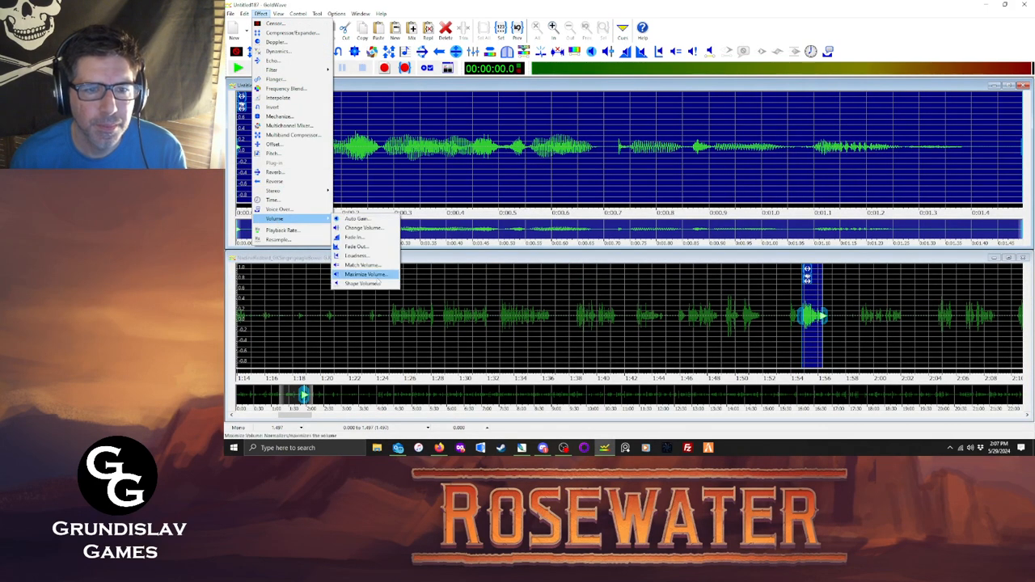
click(363, 272)
click(631, 261)
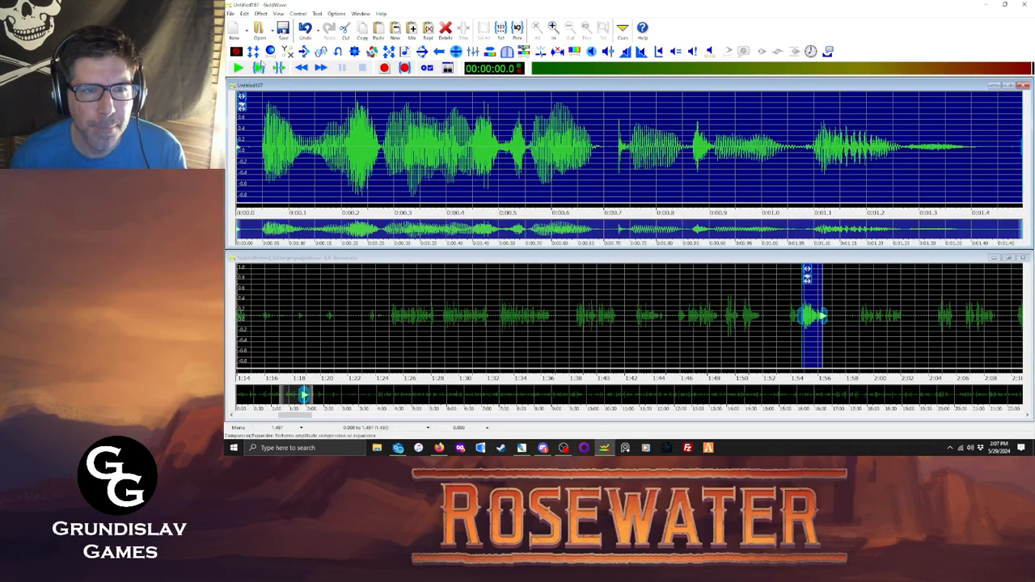
click(253, 53)
click(616, 292)
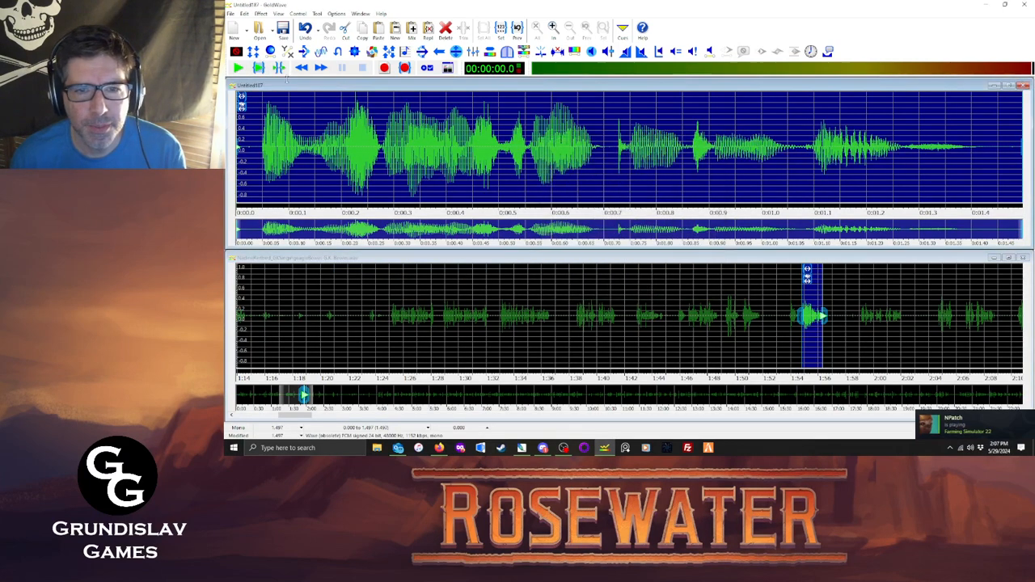
Play the maximized sound and delete its silent end after about 1.45 s.
click(257, 68)
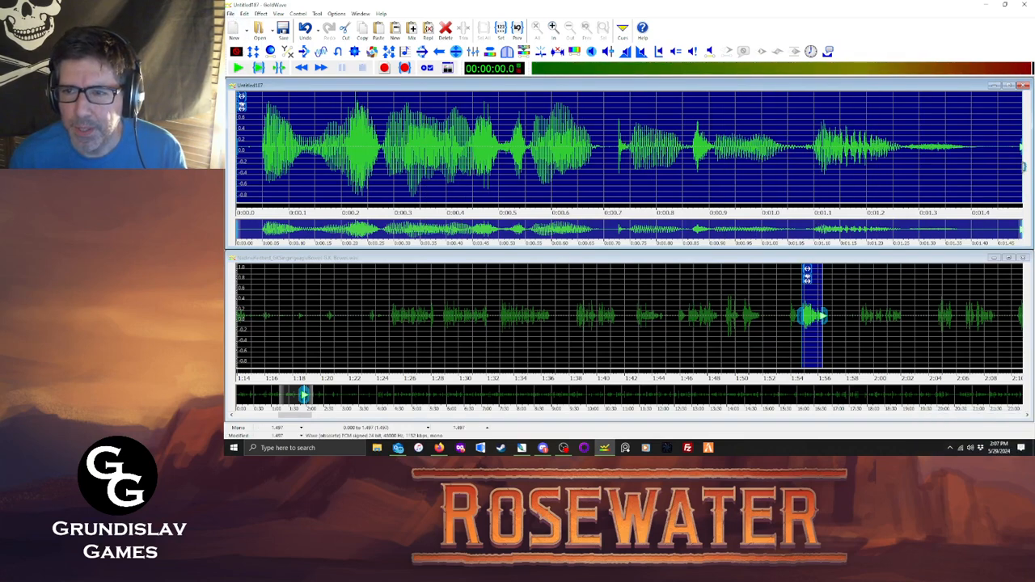
click(1020, 162)
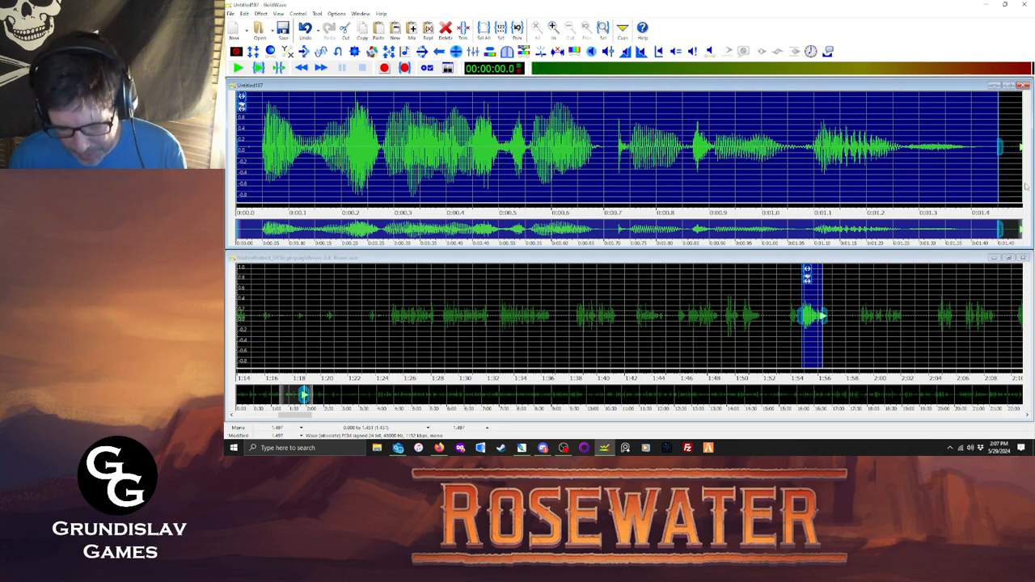
key(Delete)
Save the trimmed take as the Ogg file nadh669 and close its window.
click(230, 14)
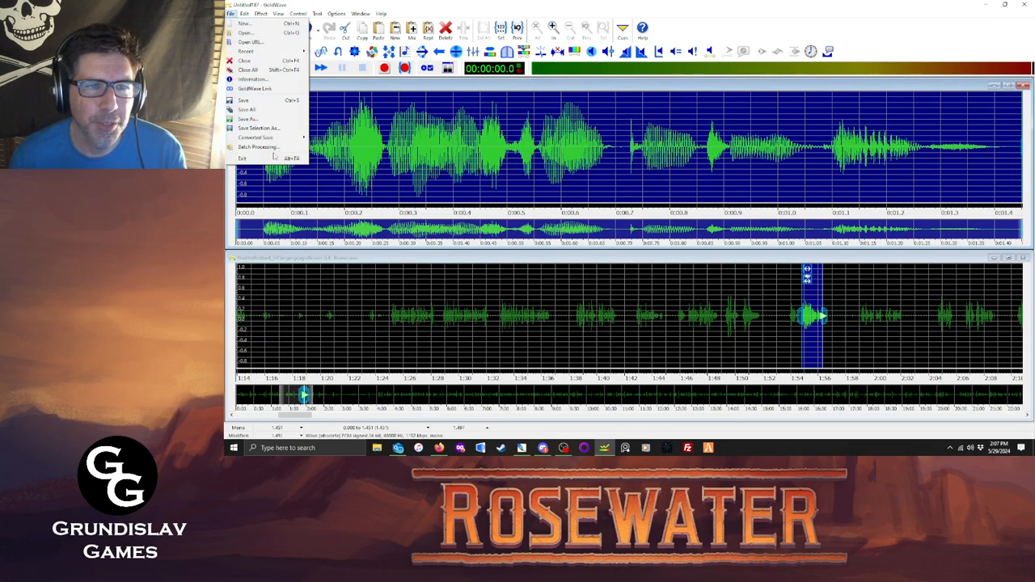
click(250, 119)
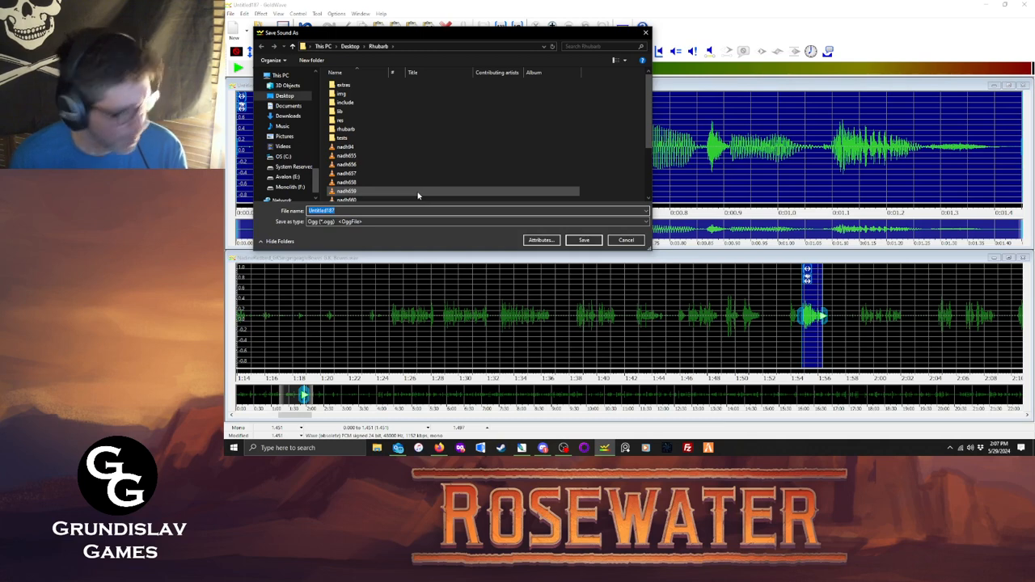
text(nadh)
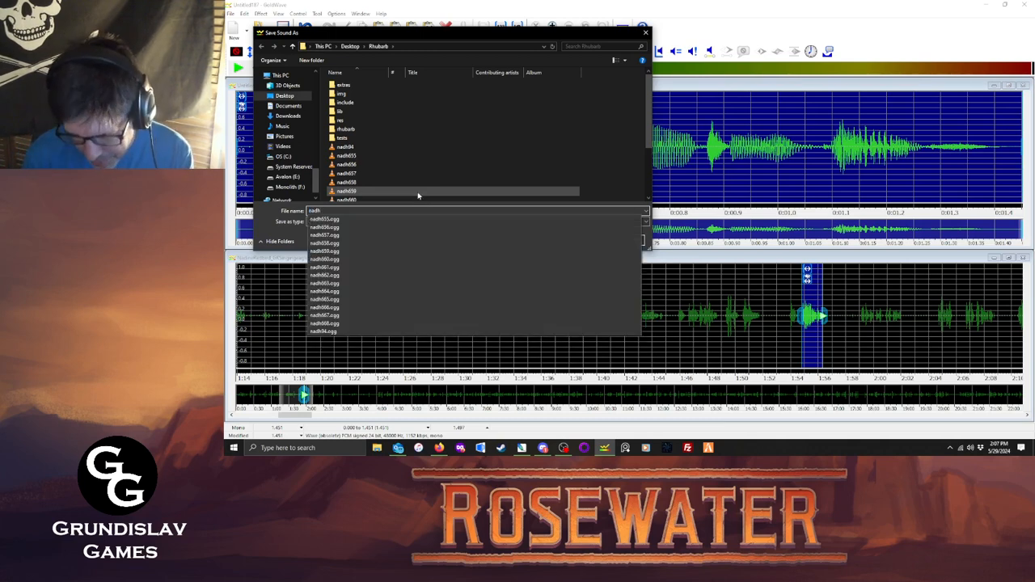
text(669)
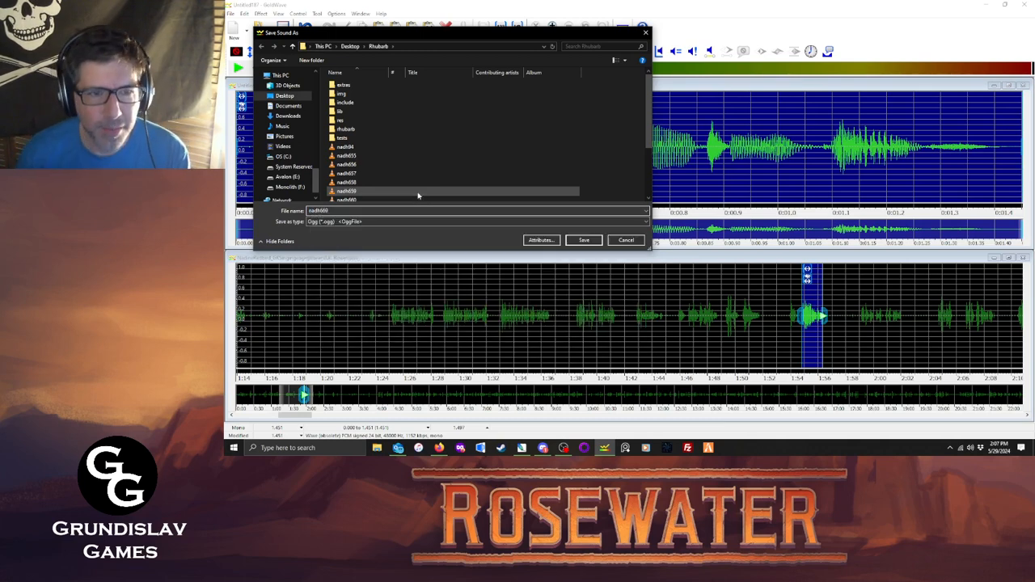
click(585, 241)
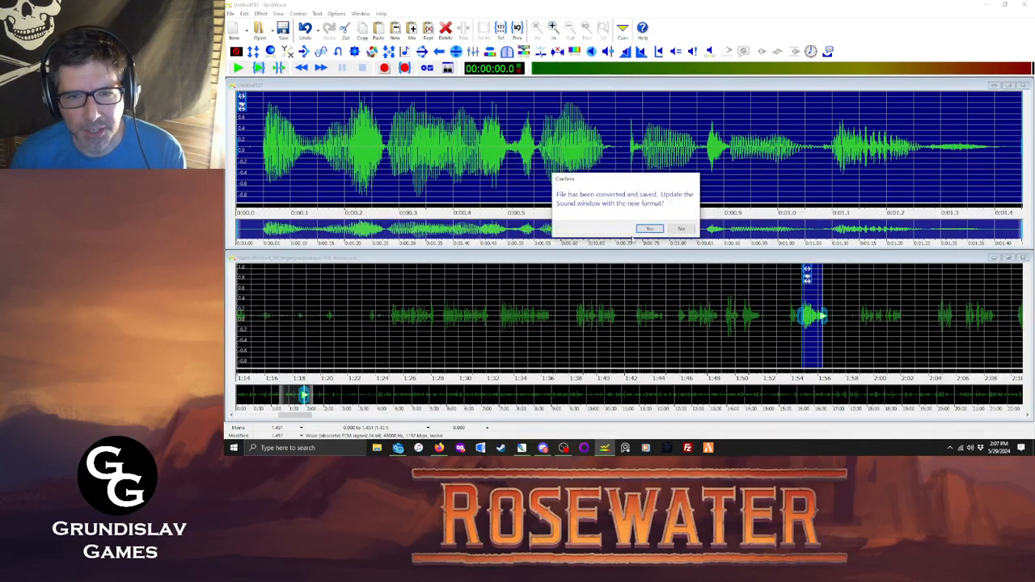
click(651, 232)
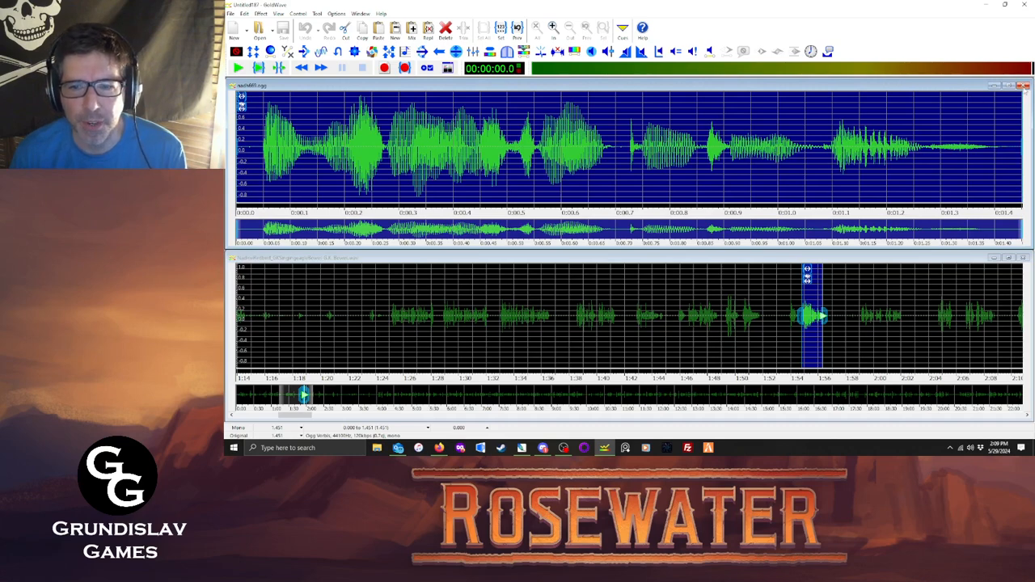
click(1023, 86)
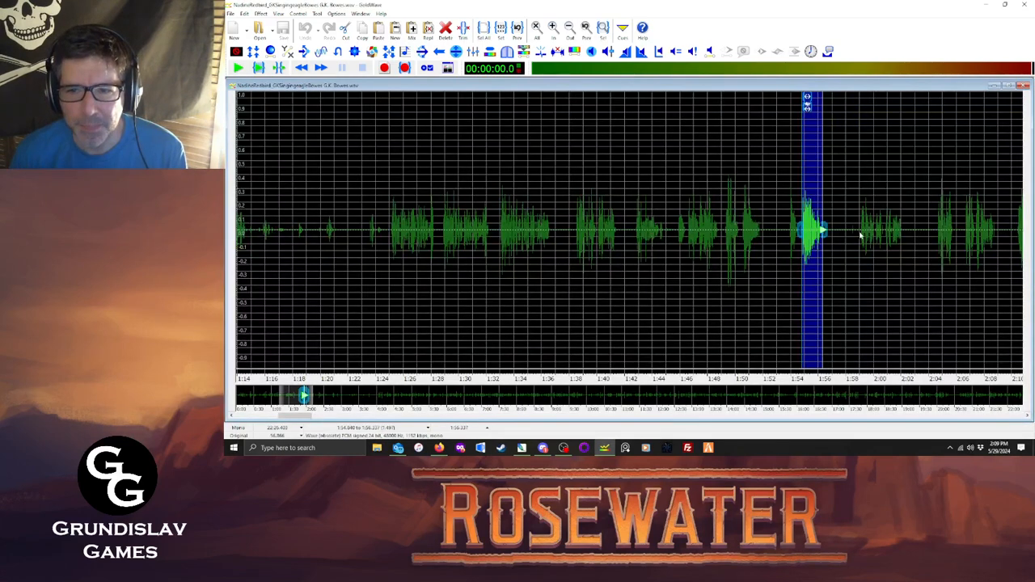
Listen to the next takes after about 1:59 in the long recording, playing from about 2:04.5 and stopping at about 2:21.
click(861, 236)
click(1027, 416)
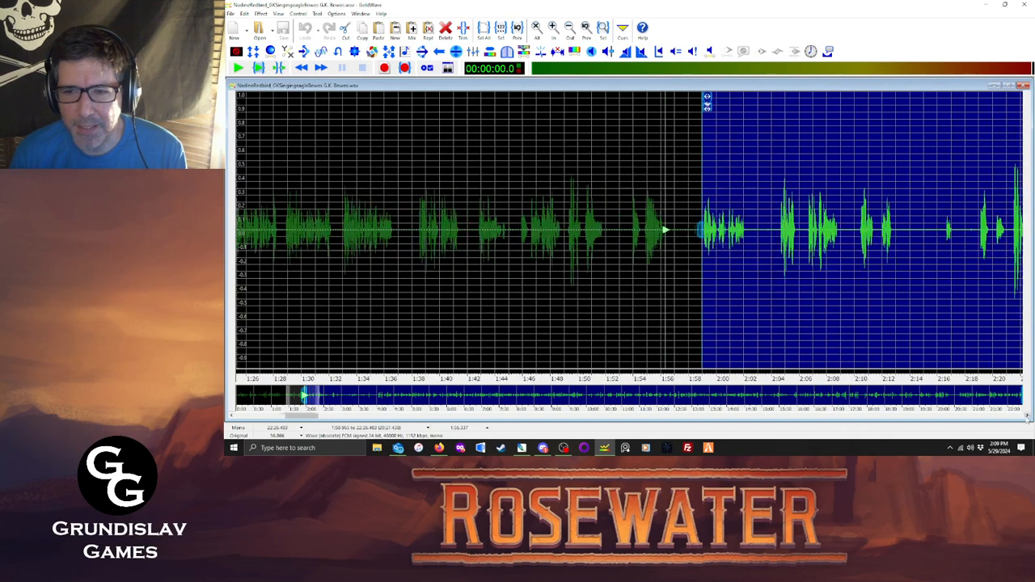
click(1027, 417)
click(1026, 417)
click(1027, 416)
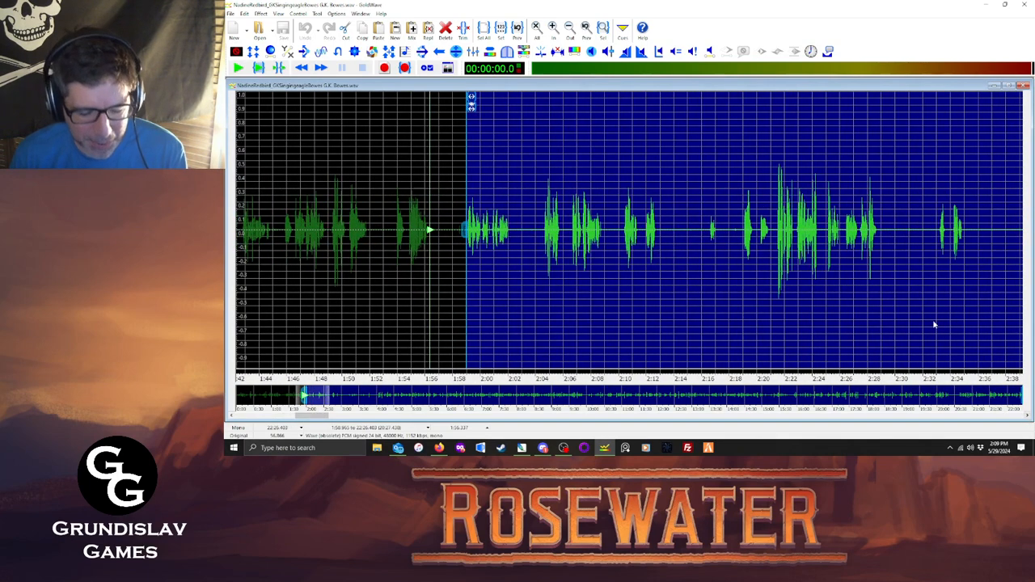
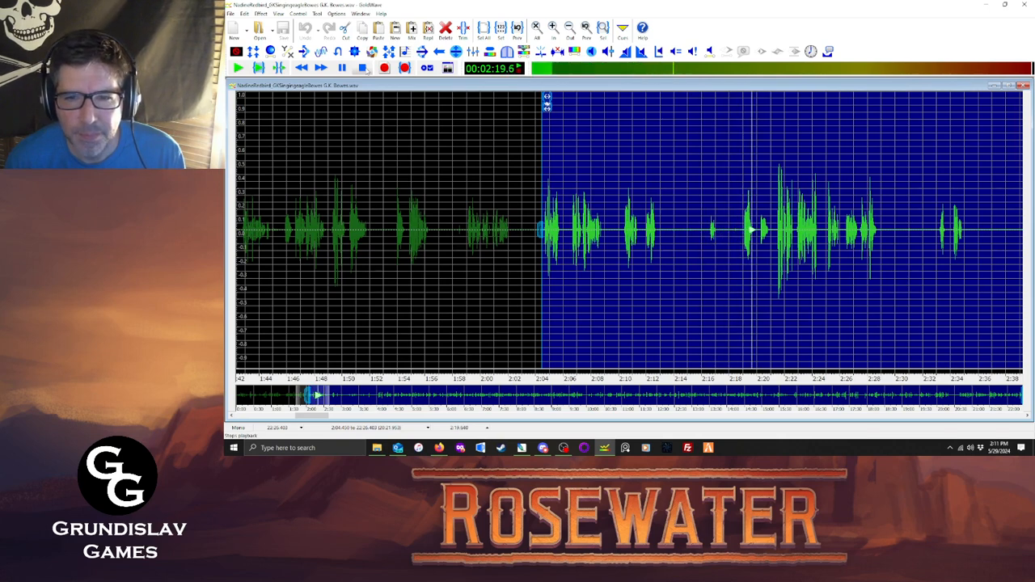
click(364, 69)
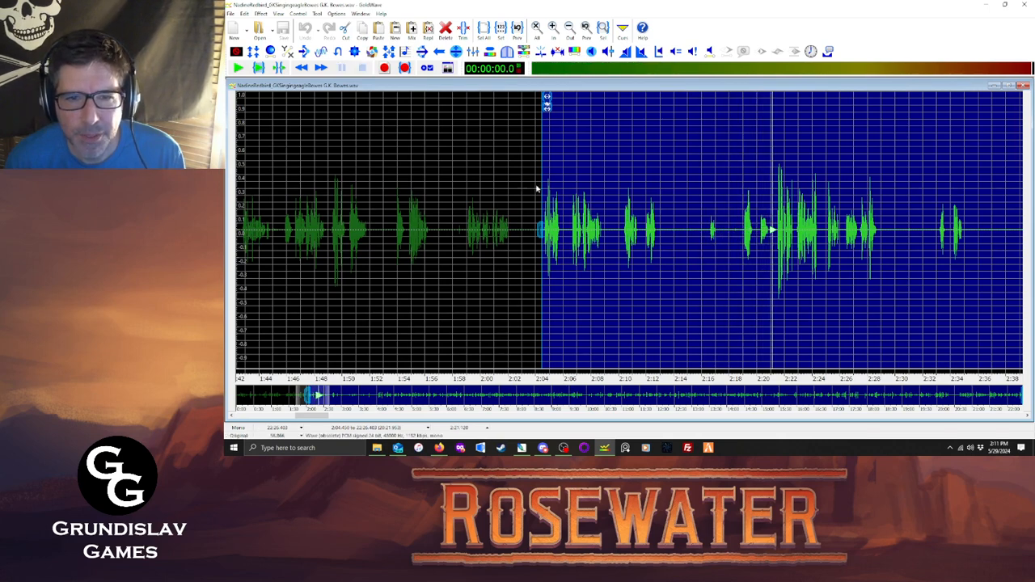
Select the take from about 2:04.6 to 2:05.8 in the long recording, play it, and copy it into a new sound.
drag(545, 169, 561, 176)
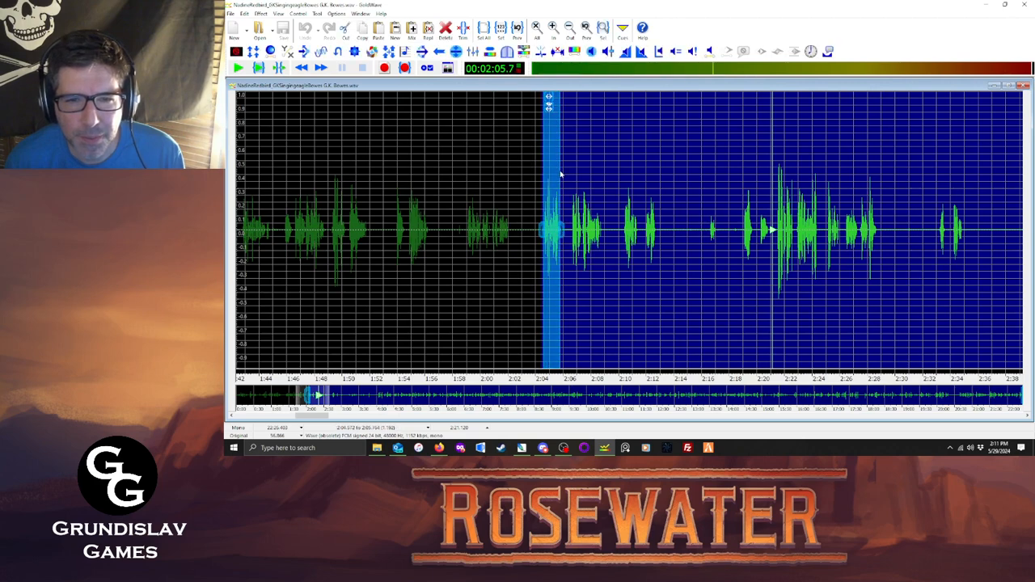
click(258, 67)
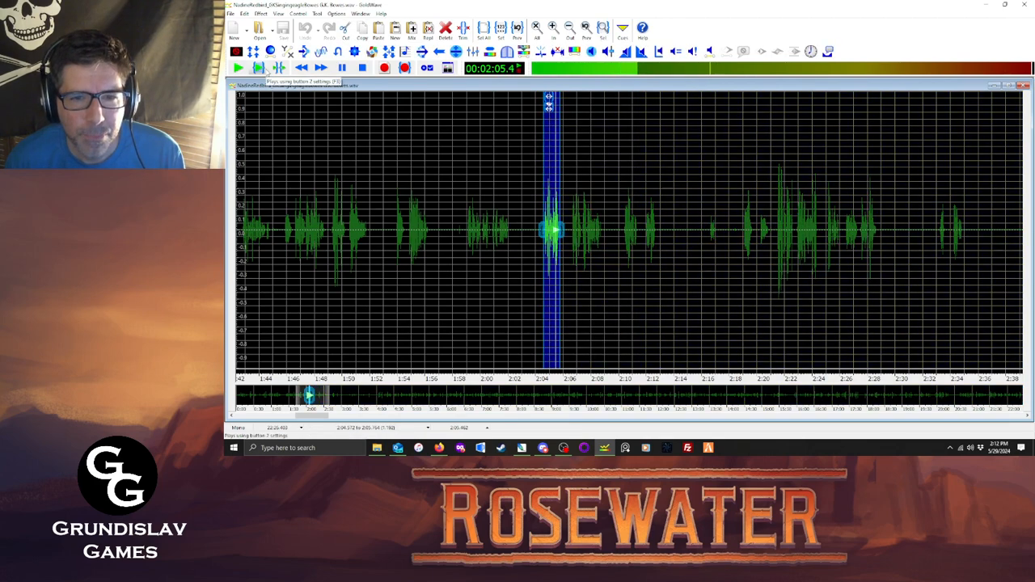
key(ctrl+p)
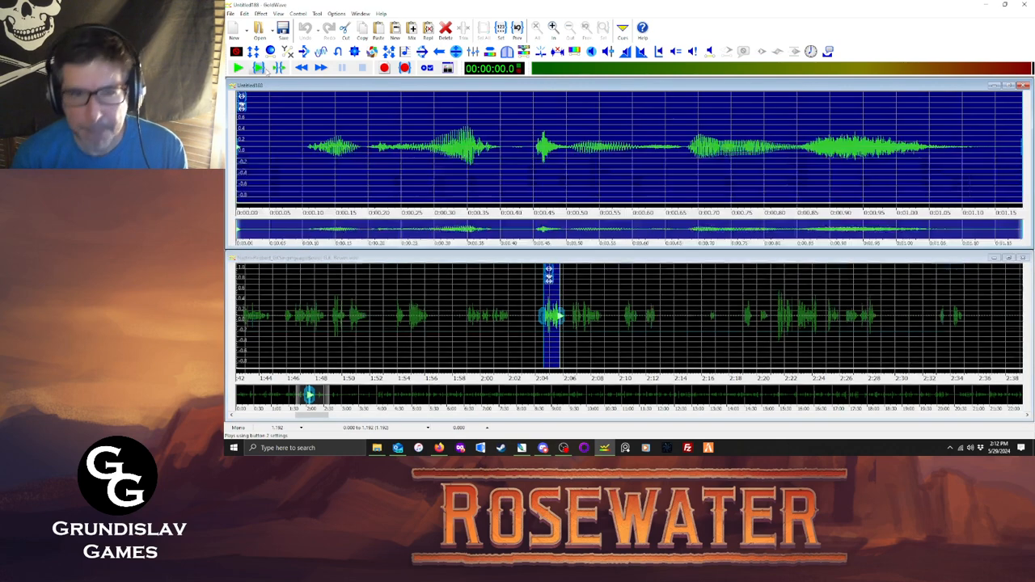
Maximize the volume of the new sound made from the take at about 2:04.6 and play it.
click(261, 14)
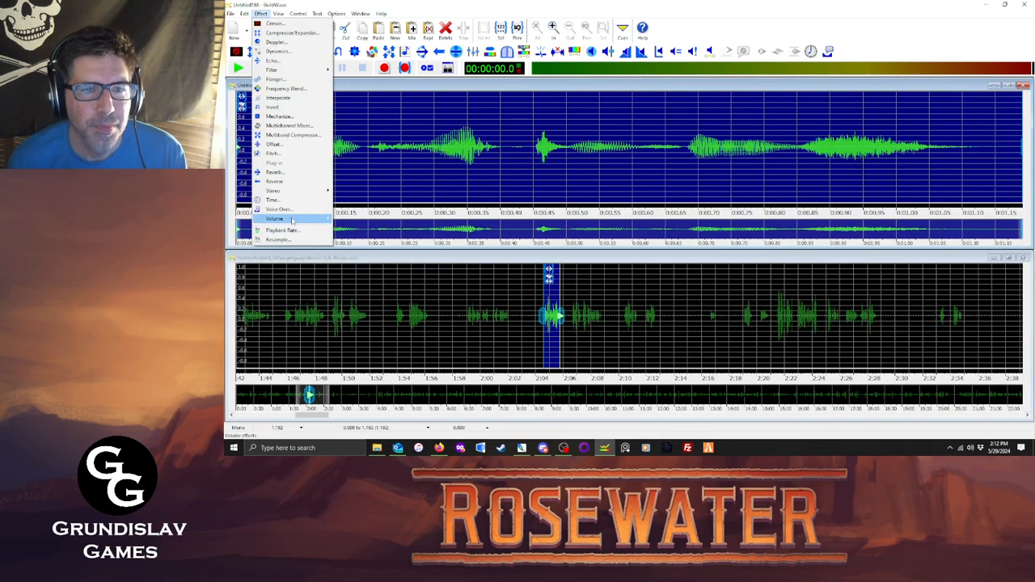
mouse_move(308, 219)
click(368, 275)
click(641, 255)
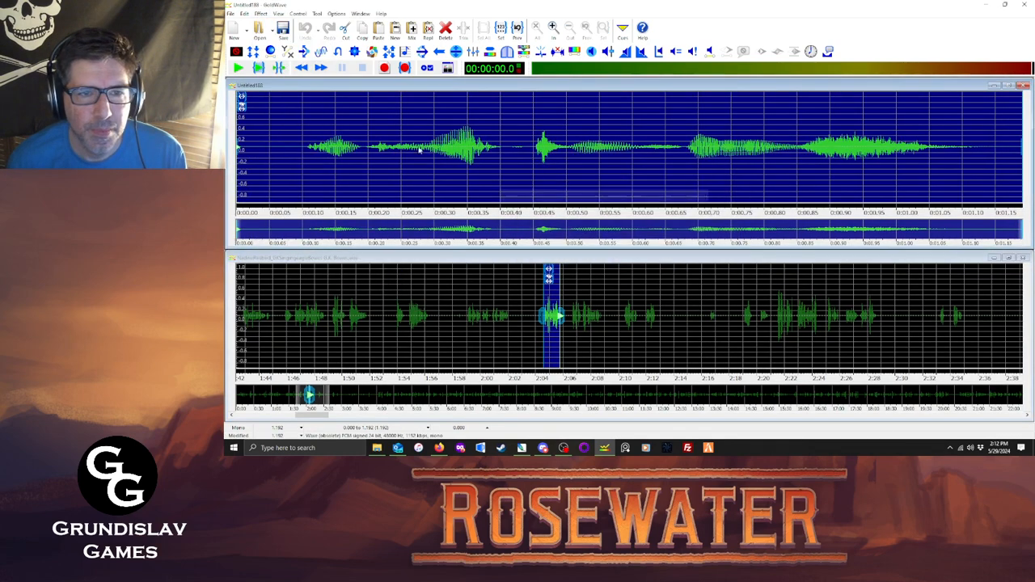
click(259, 68)
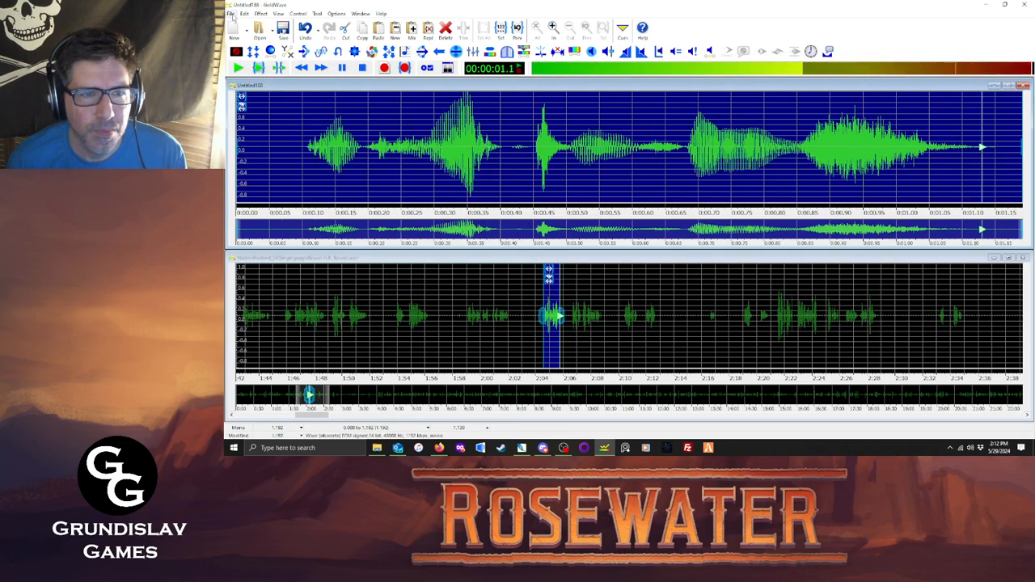
Save the maximized take as the Ogg file nadh670 in the Rhubarb folder and close its window.
click(231, 13)
click(247, 119)
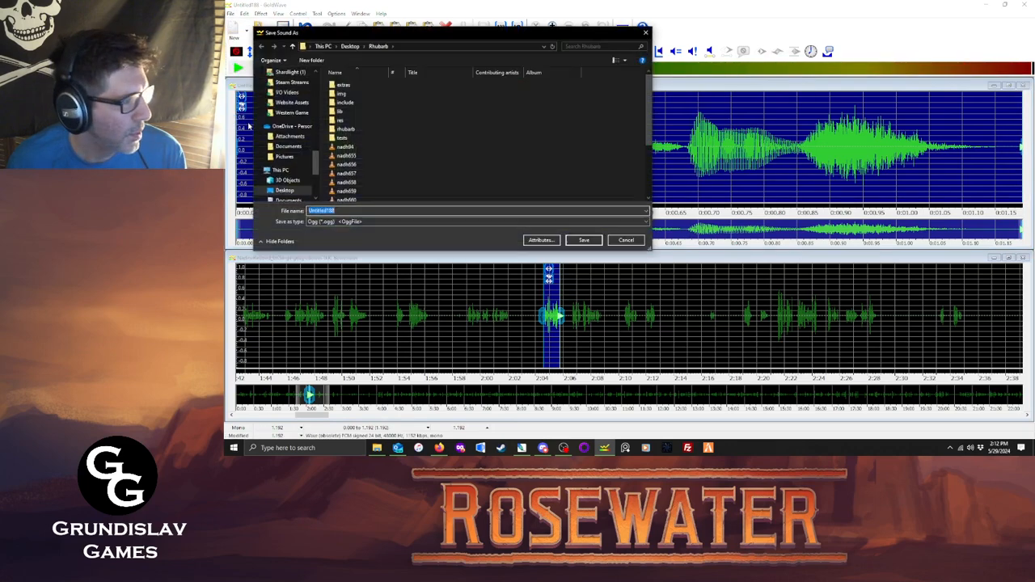
text(na)
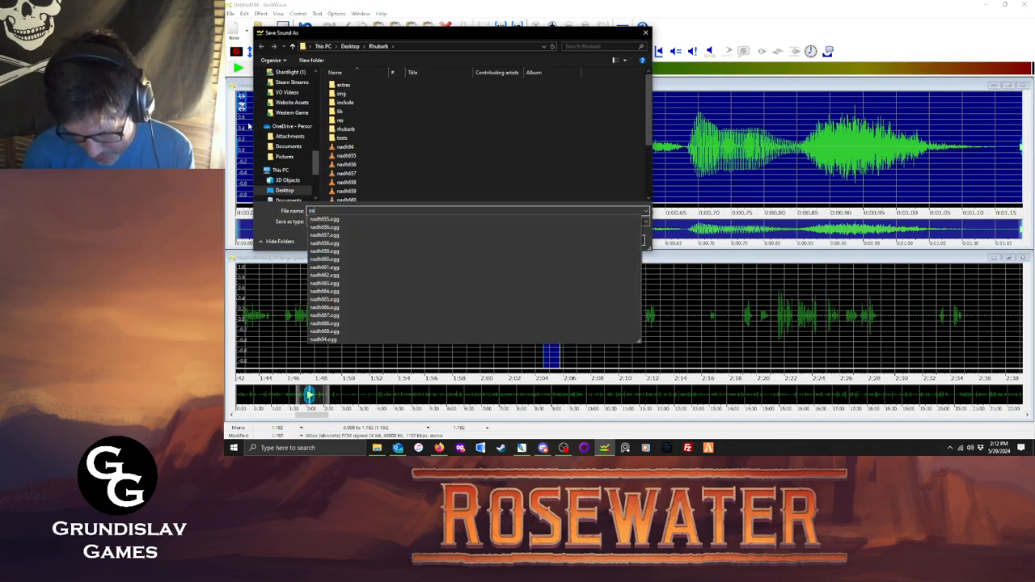
text(dh67)
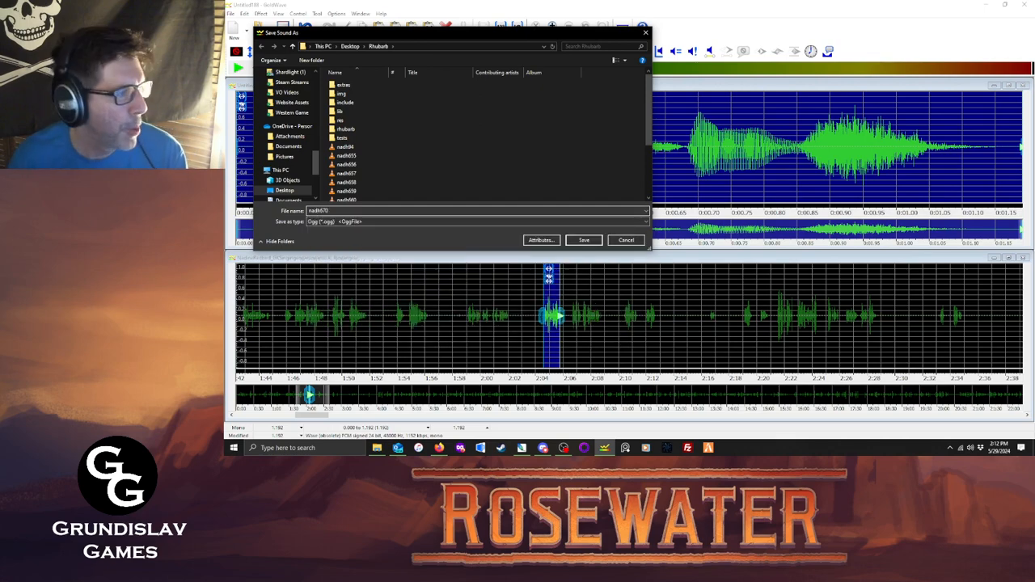
text(0)
click(583, 240)
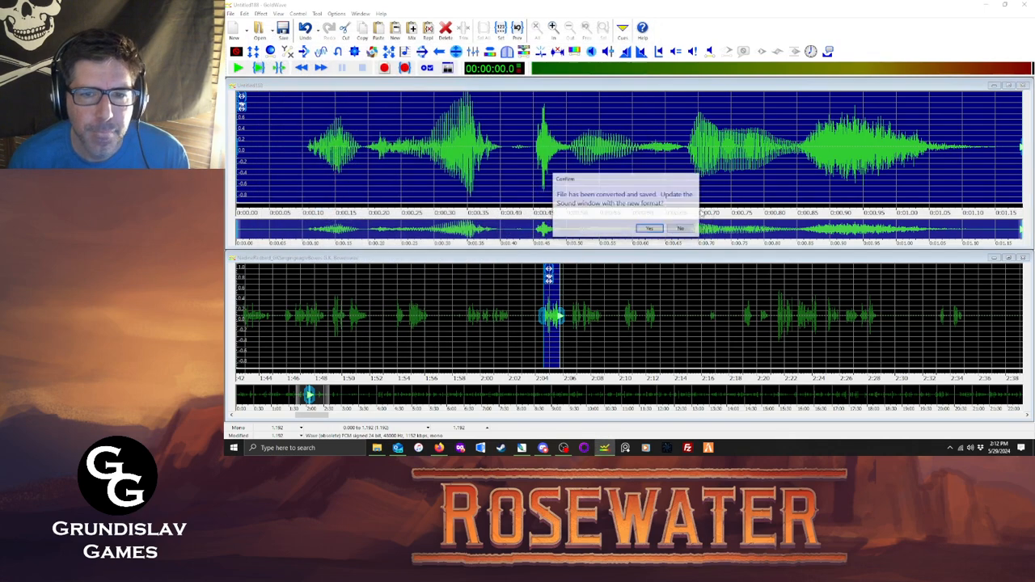
key(Return)
click(1022, 86)
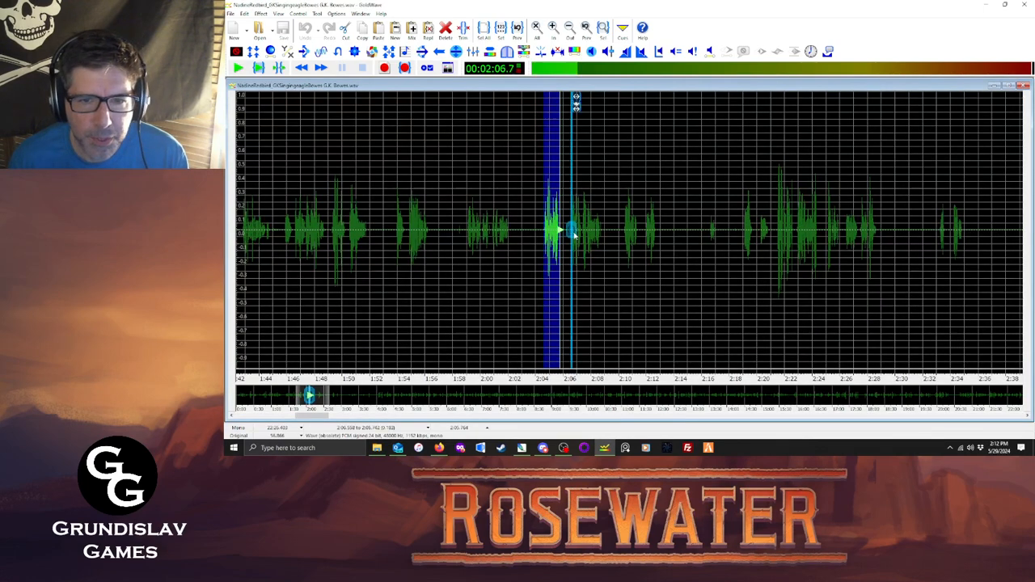
Select and play the take from about 2:06.6 to 2:08.8 in the long recording and copy it into a new sound.
drag(573, 237, 603, 234)
click(259, 69)
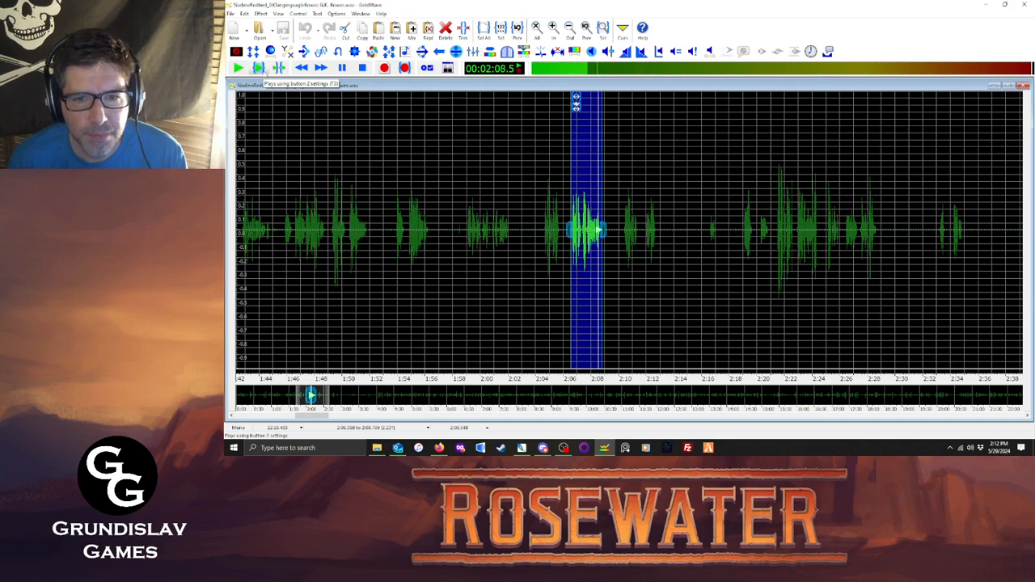
key(ctrl+p)
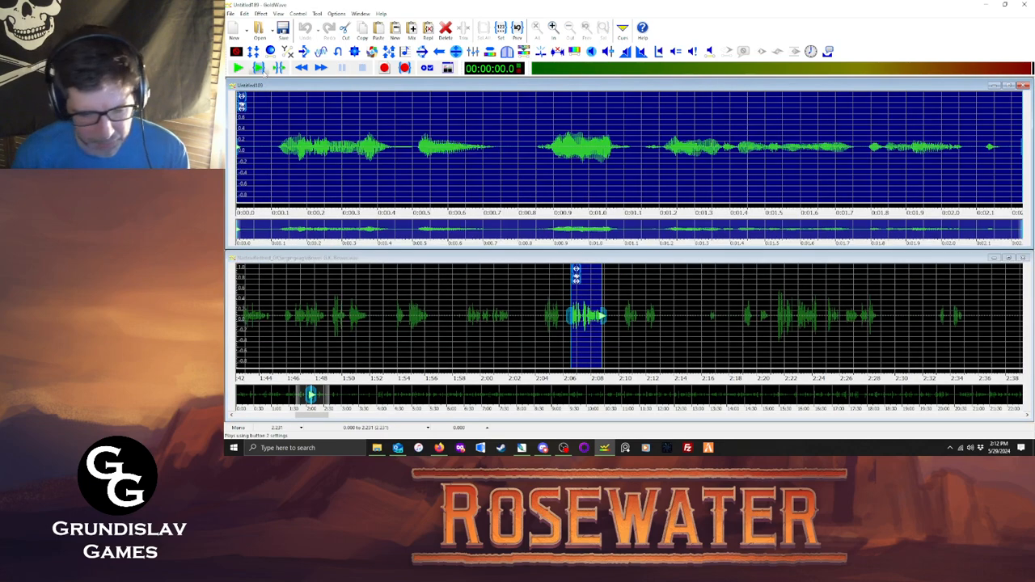
Maximize the volume of the new sound made from the take at about 2:06.6 and play it.
click(260, 14)
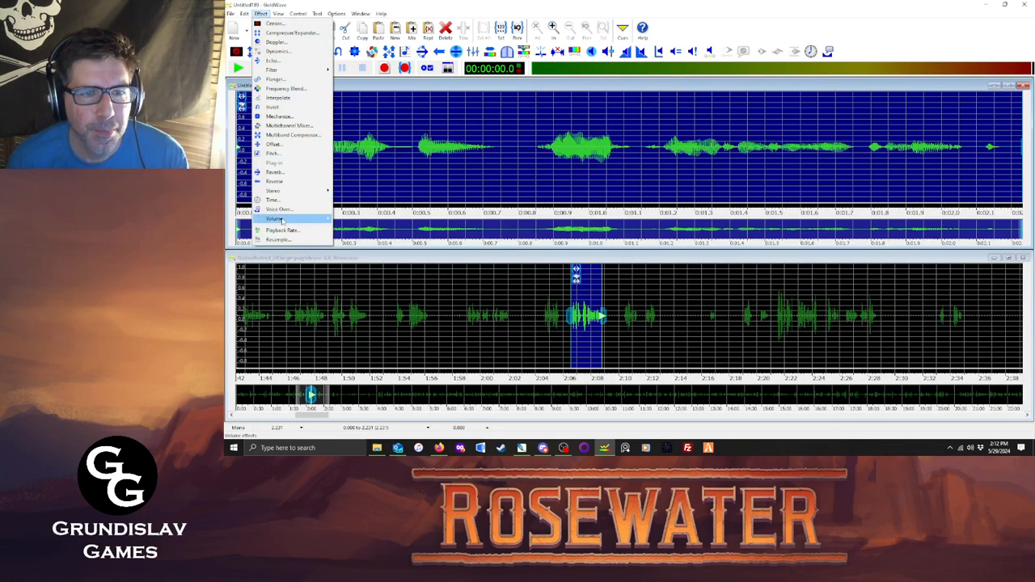
mouse_move(307, 219)
click(364, 275)
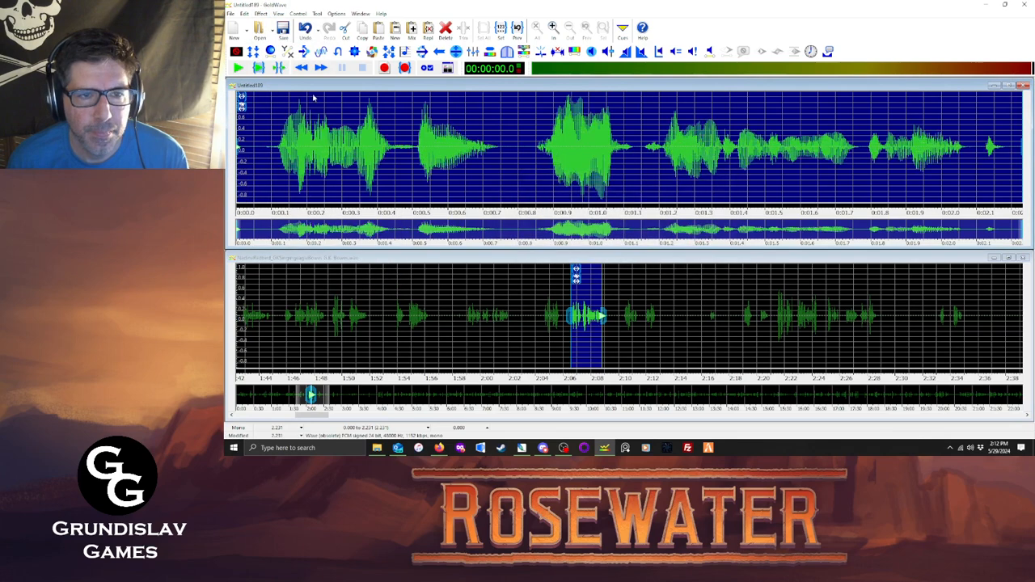
click(258, 68)
Save the maximized take as the Ogg file nadh671 in the Rhubarb folder and close its window.
click(230, 14)
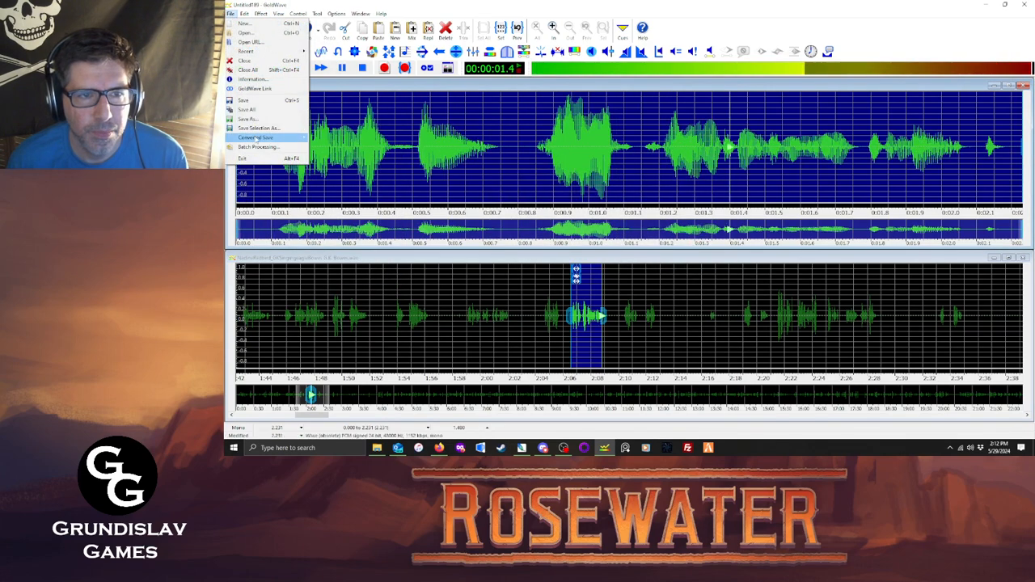
click(255, 120)
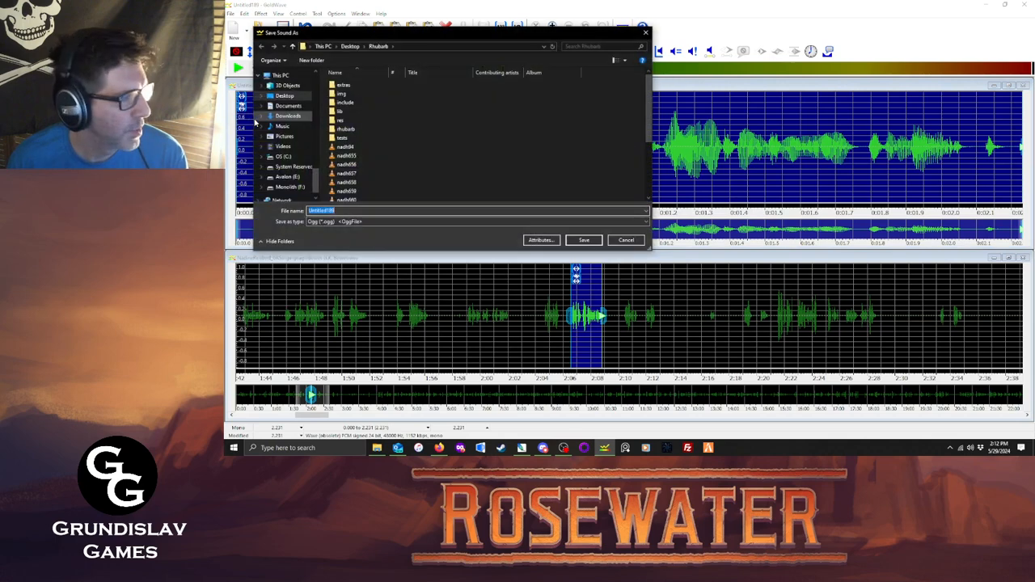
text(nadh6)
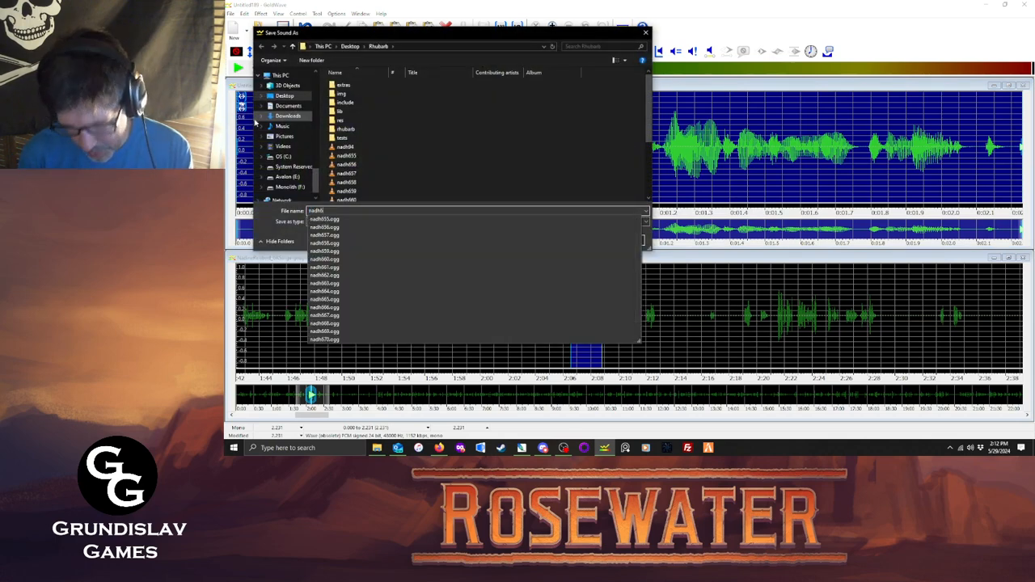
text(71)
click(586, 240)
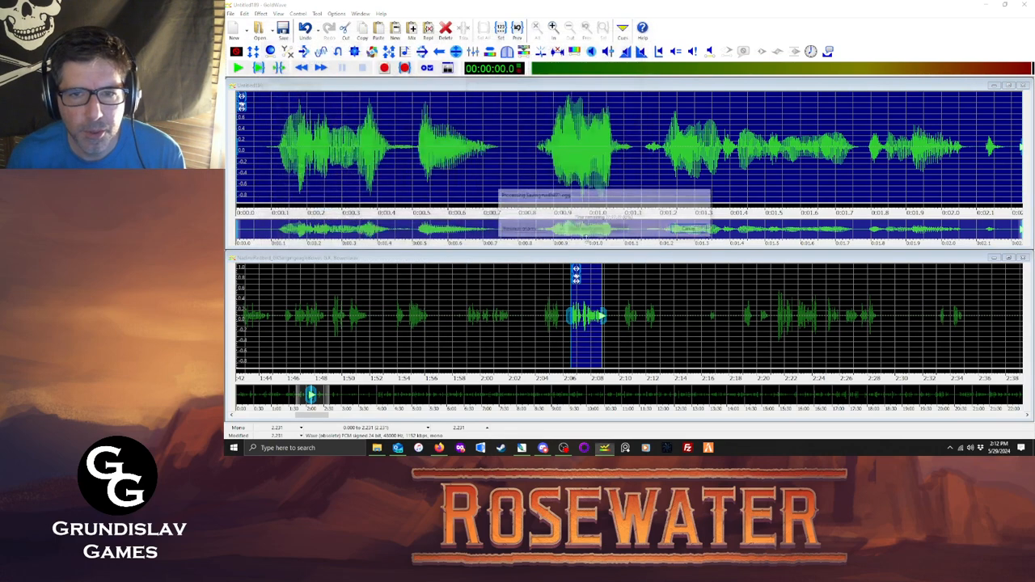
click(647, 232)
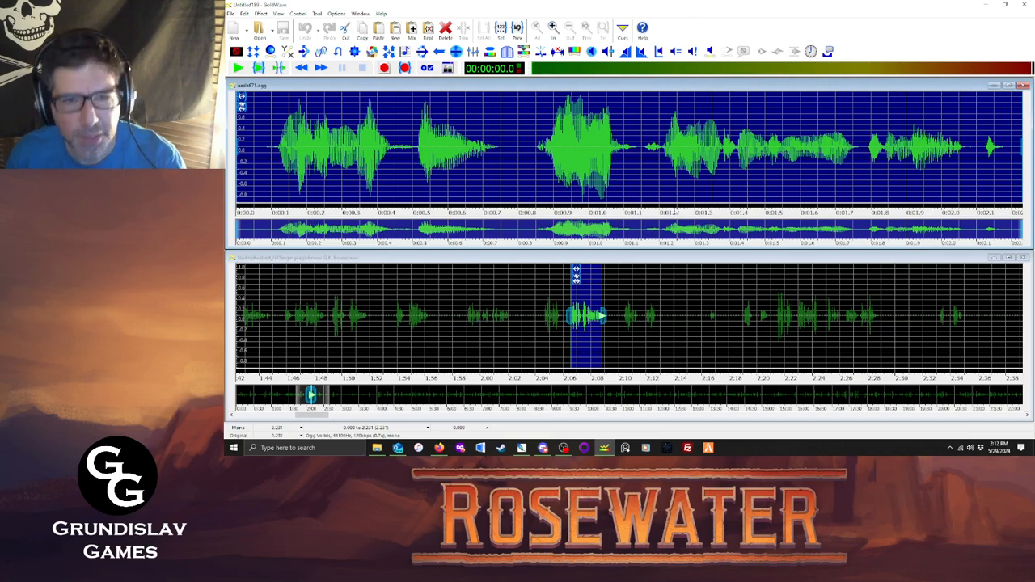
click(1023, 86)
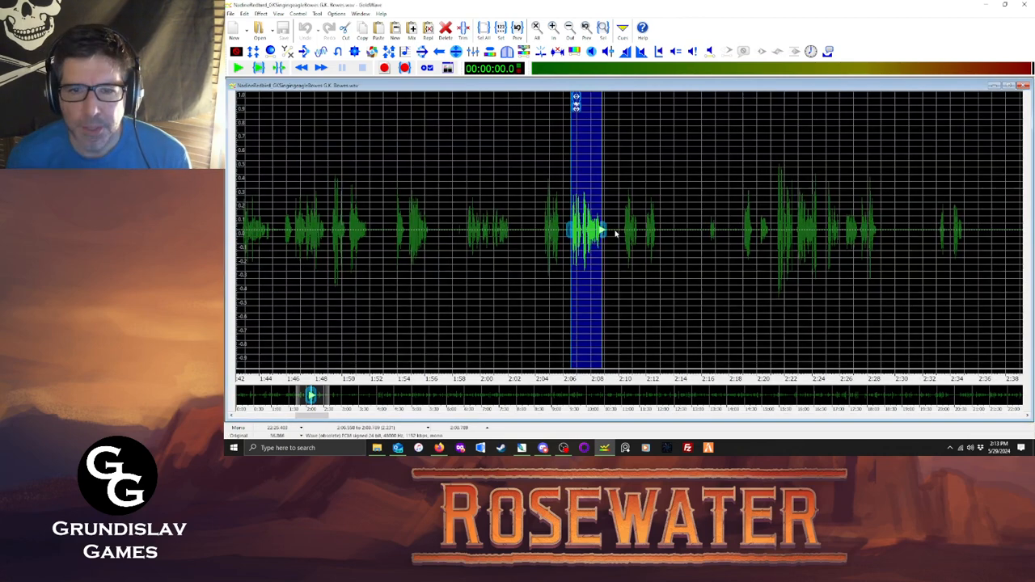
Play from about 2:10.2, copy the take from about 2:10.3 to 2:12.8 into a new sound, and shorten its middle pause by about 0.2 s.
click(623, 232)
key(space)
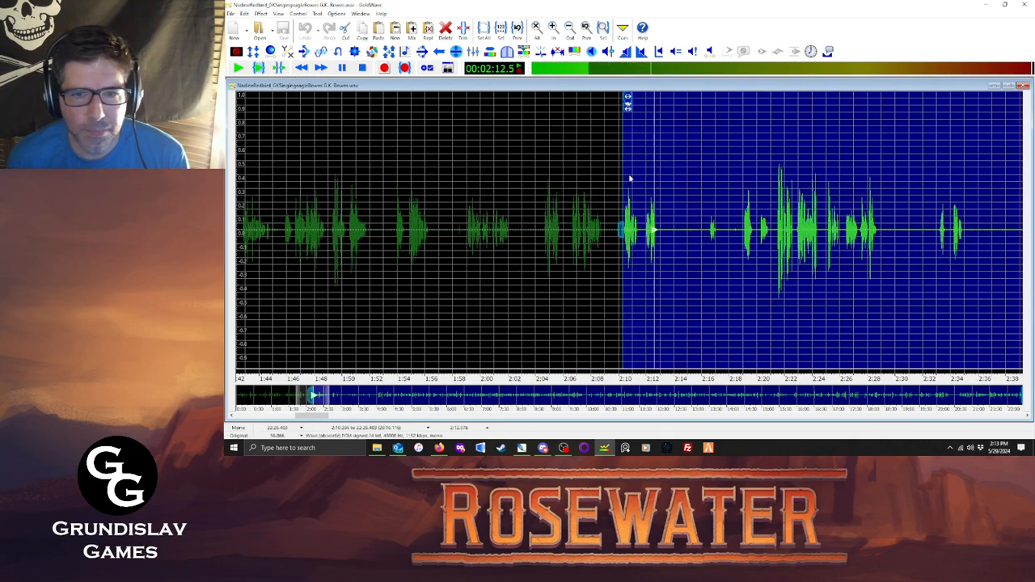
drag(653, 185, 701, 167)
key(ctrl+c)
key(ctrl+p)
key(Delete)
click(485, 32)
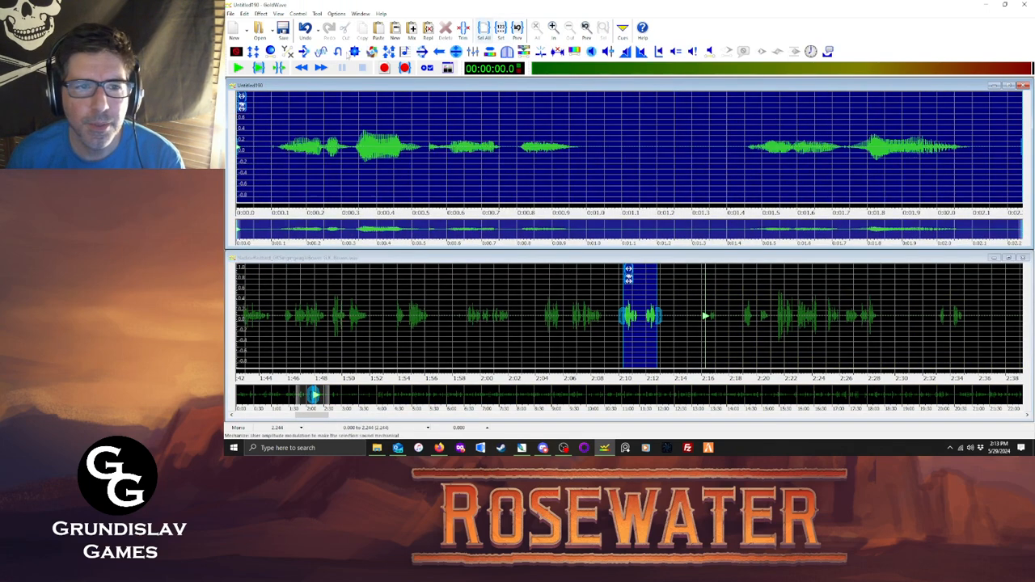
Play the shortened sound, maximize its volume, and play the result.
click(259, 68)
click(261, 14)
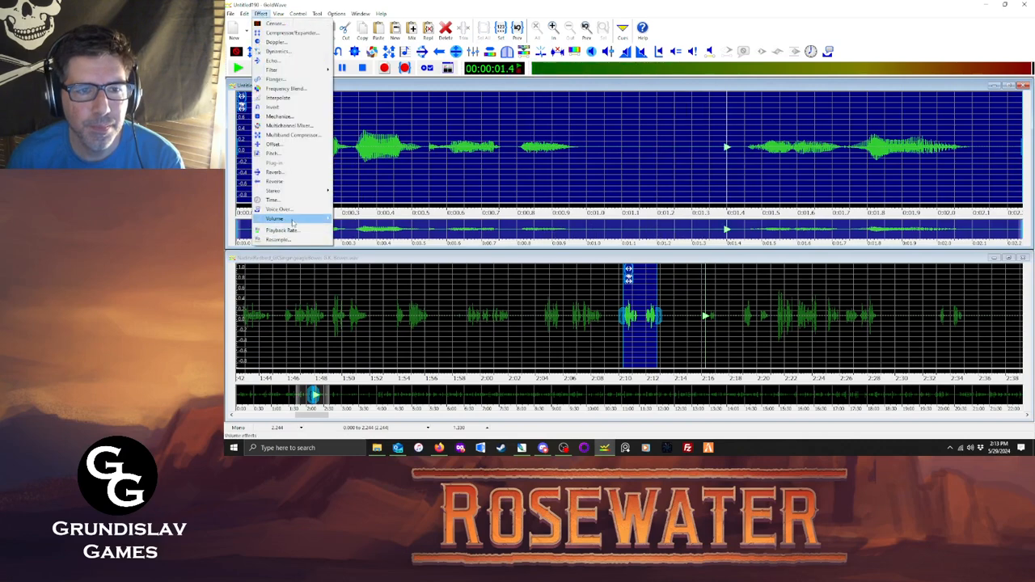
mouse_move(319, 219)
click(368, 273)
click(638, 260)
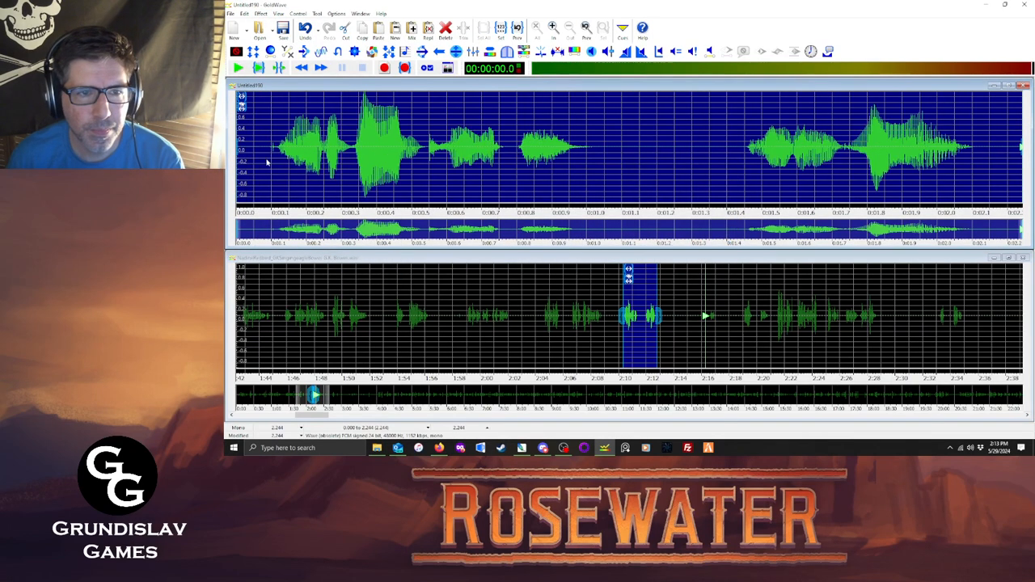
click(259, 69)
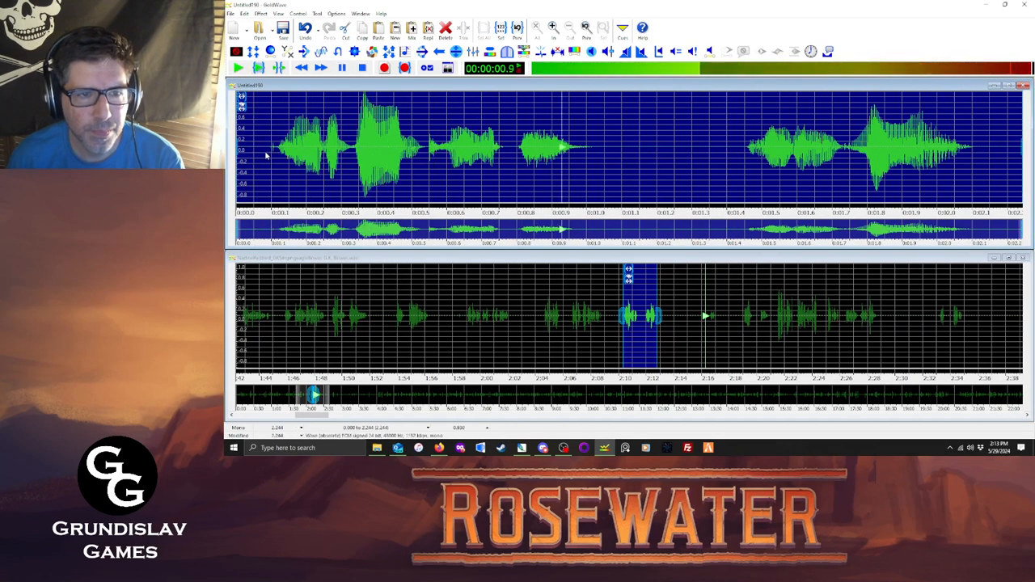
Delete another 0.2 s or so of the middle pause from about 1.12 s and trim the silent start before about 0.09 s.
drag(630, 152, 704, 152)
key(Delete)
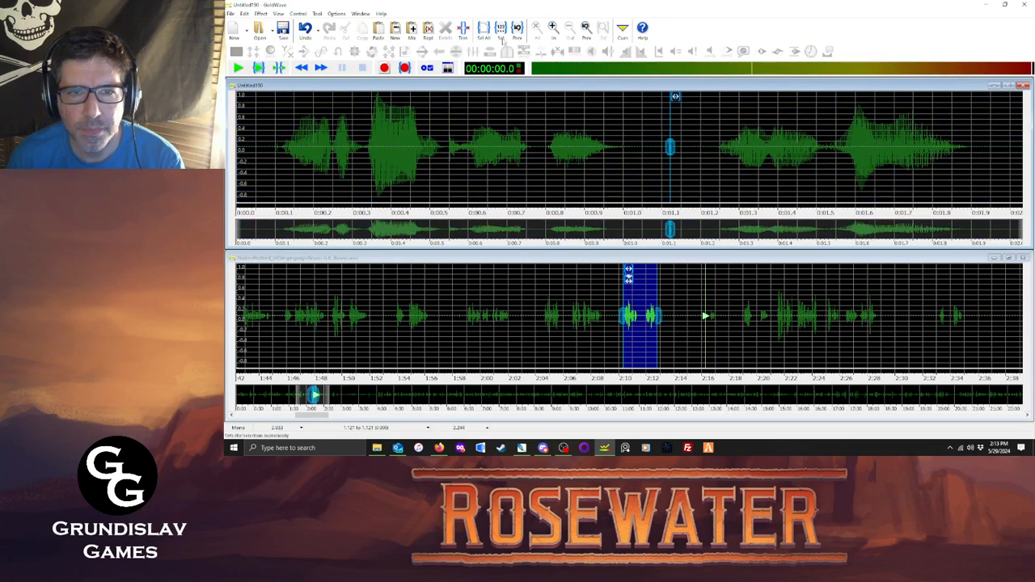
click(272, 152)
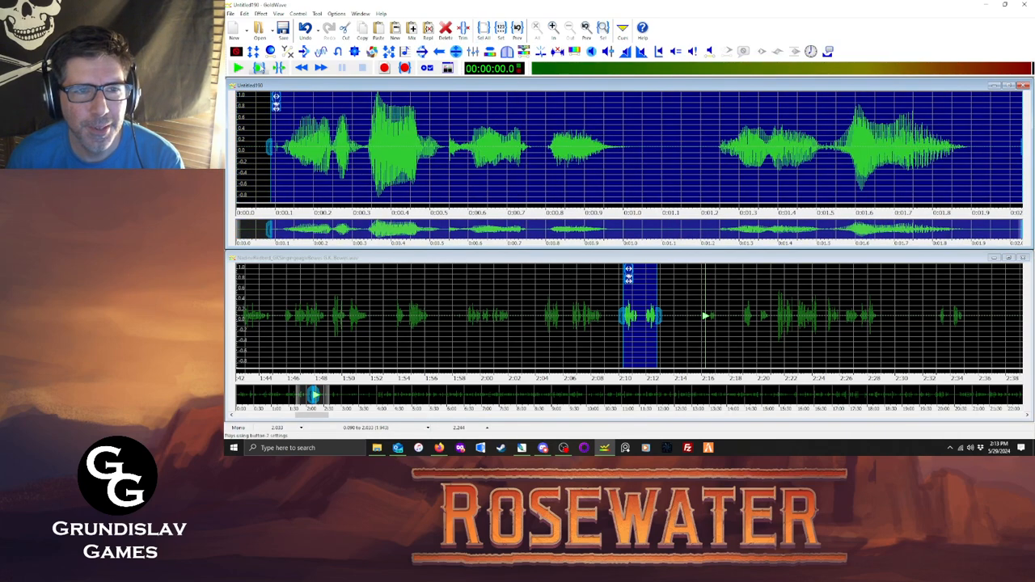
click(260, 69)
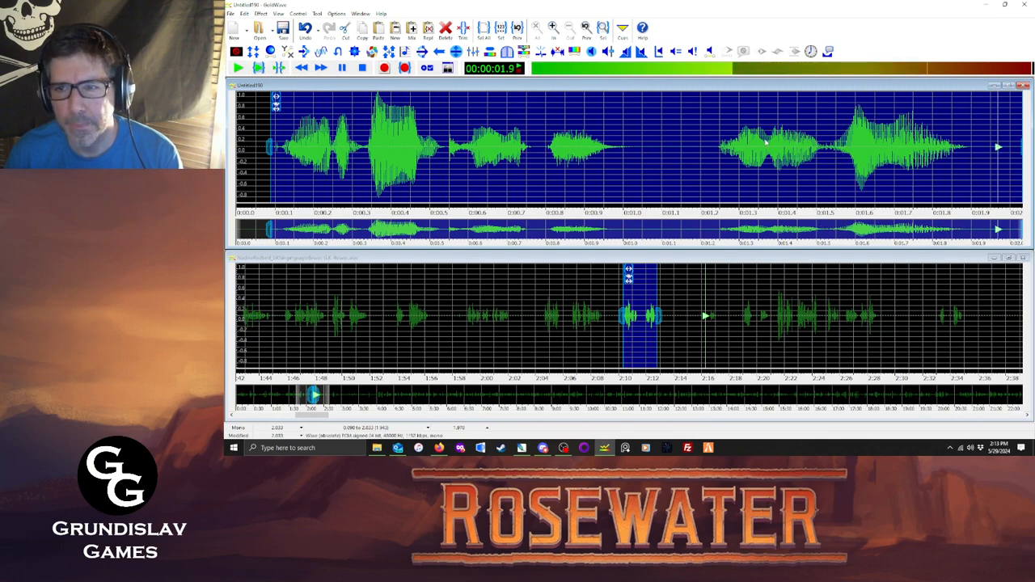
key(ctrl+t)
Save the trimmed take as the Ogg file nadh672 in the Rhubarb folder and close its window.
click(231, 14)
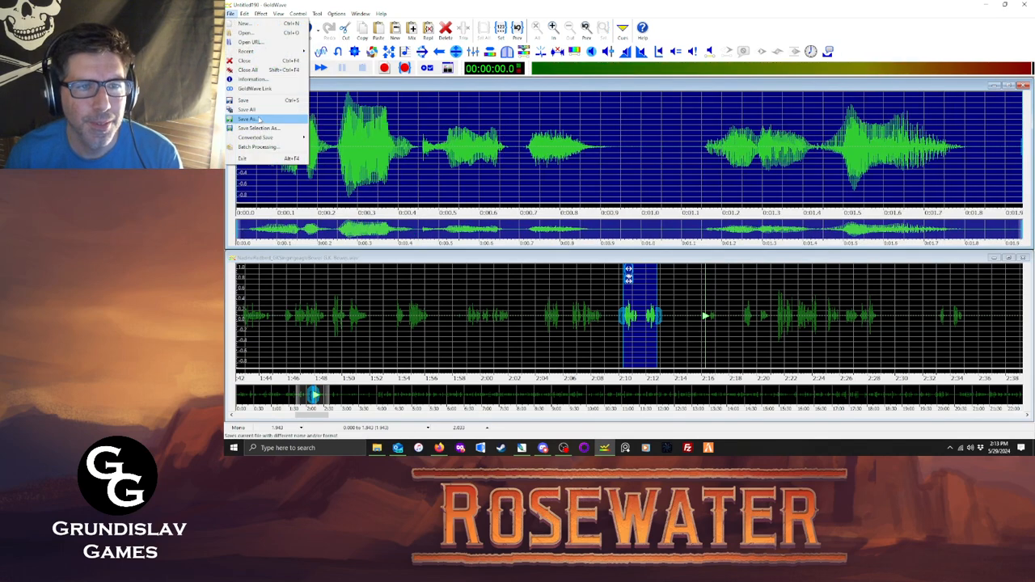
click(259, 119)
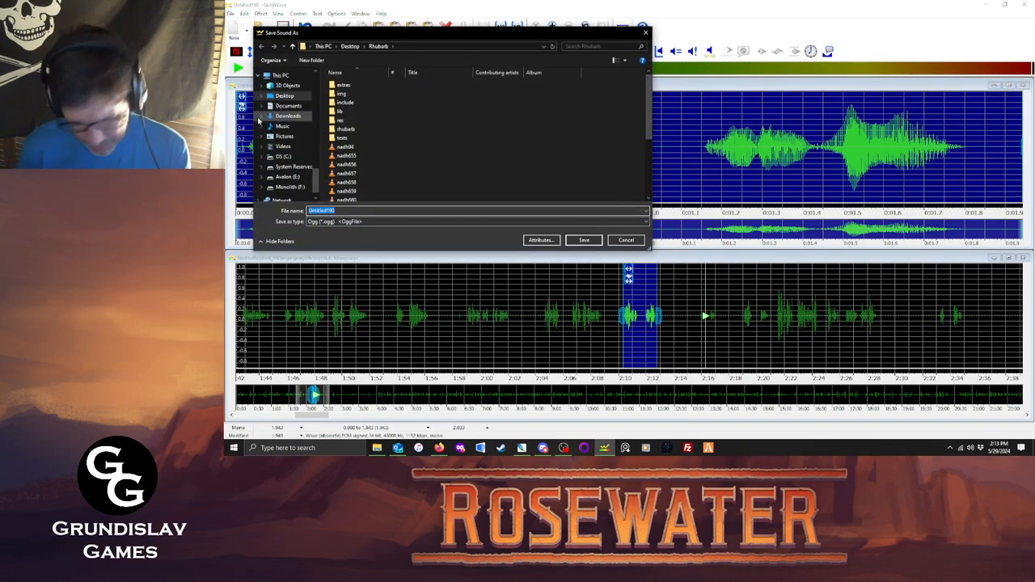
text(nadh672)
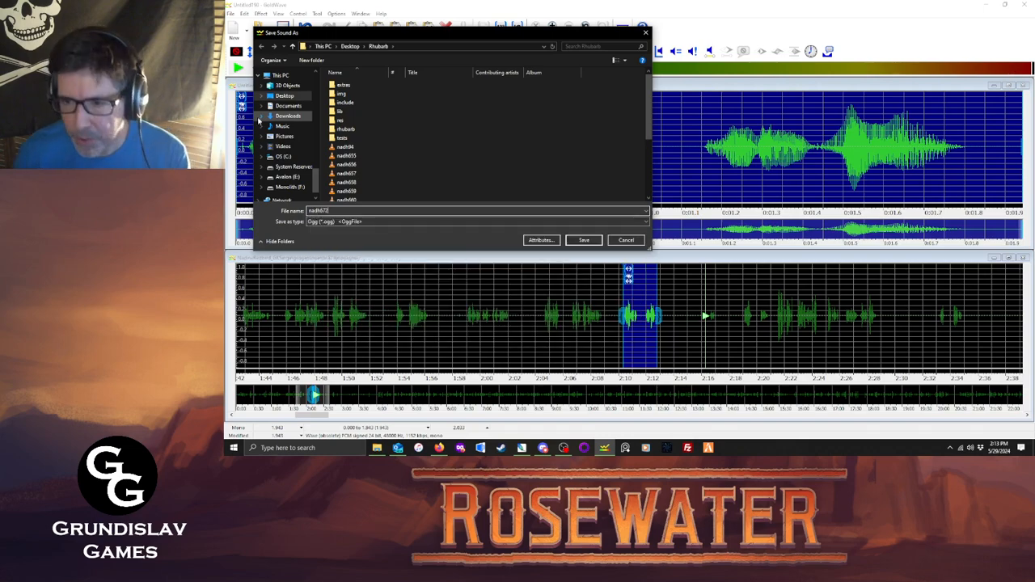
click(593, 240)
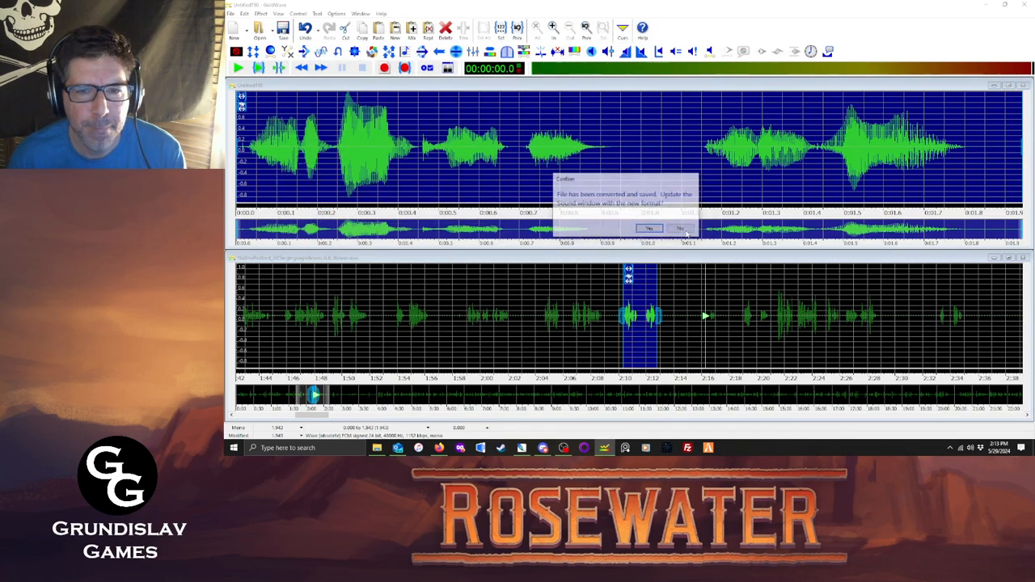
click(650, 230)
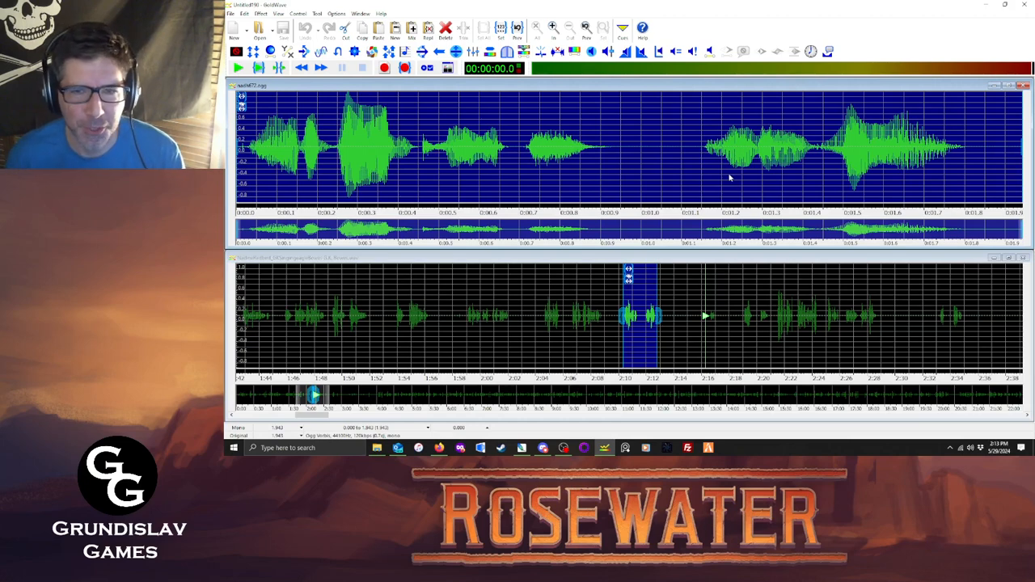
click(1023, 85)
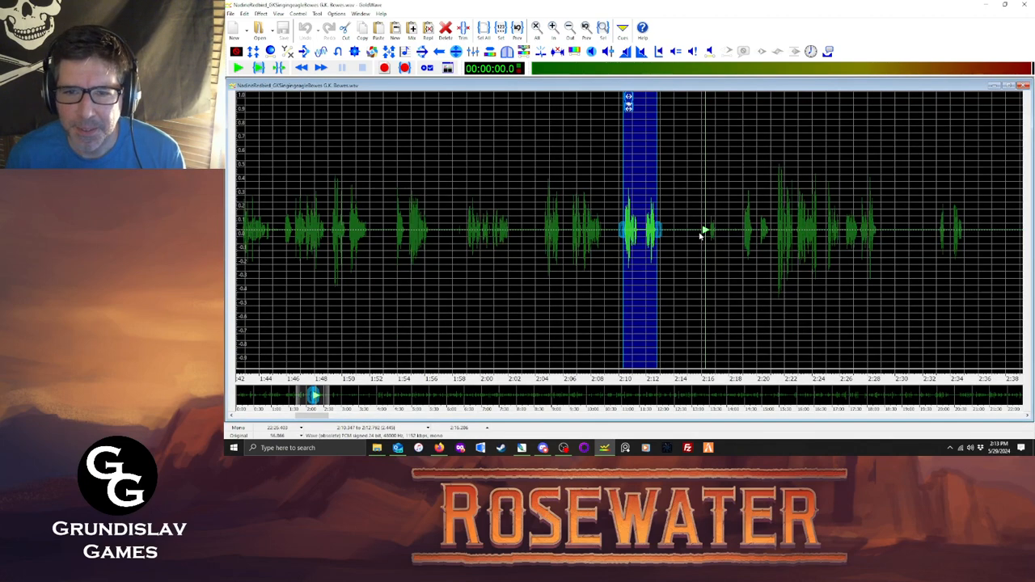
Play onward from about 2:16 and copy the short take from about 2:20.2 to 2:20.95 into a new sound.
click(701, 235)
click(259, 68)
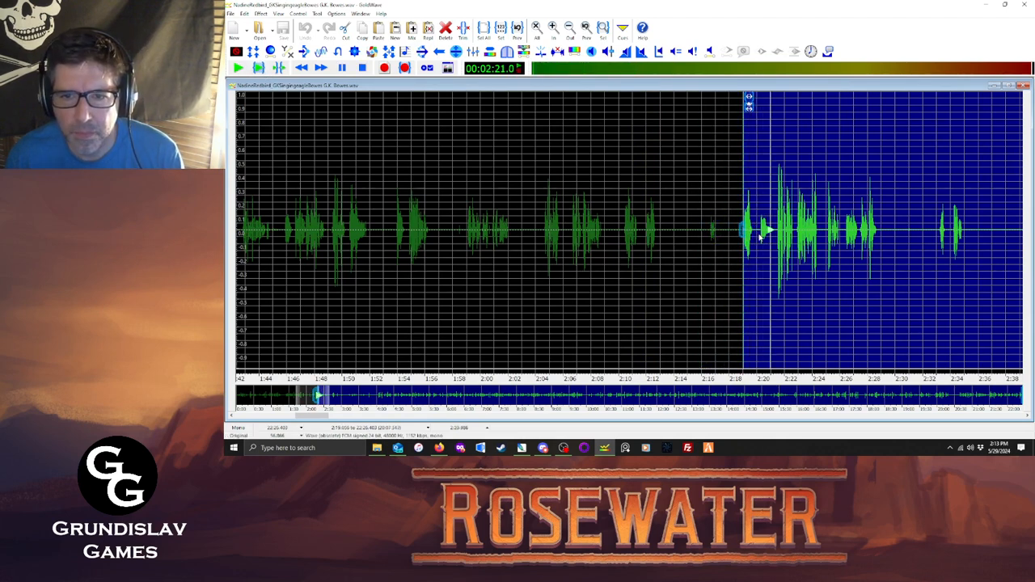
drag(758, 238, 770, 238)
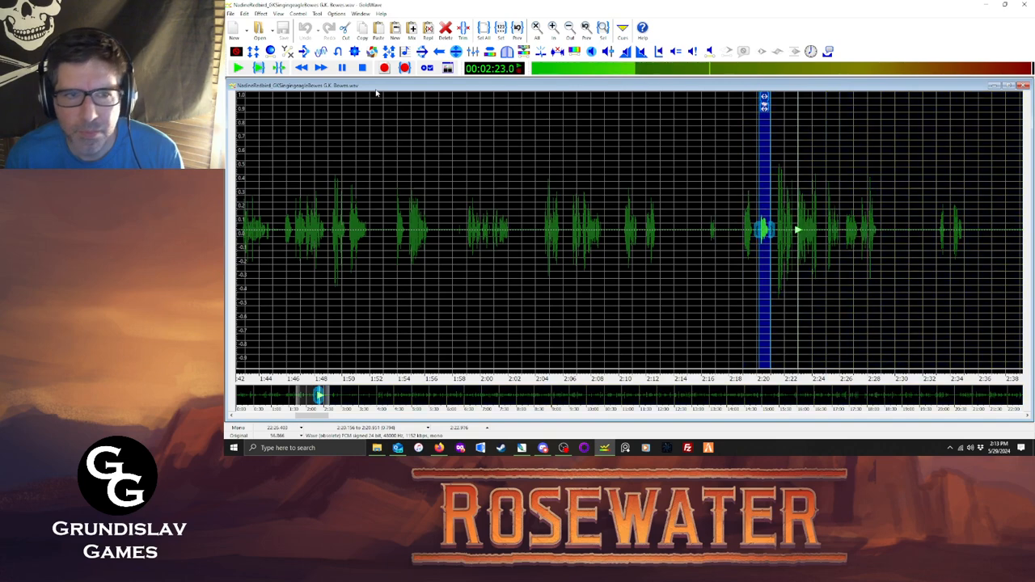
click(364, 69)
key(ctrl+p)
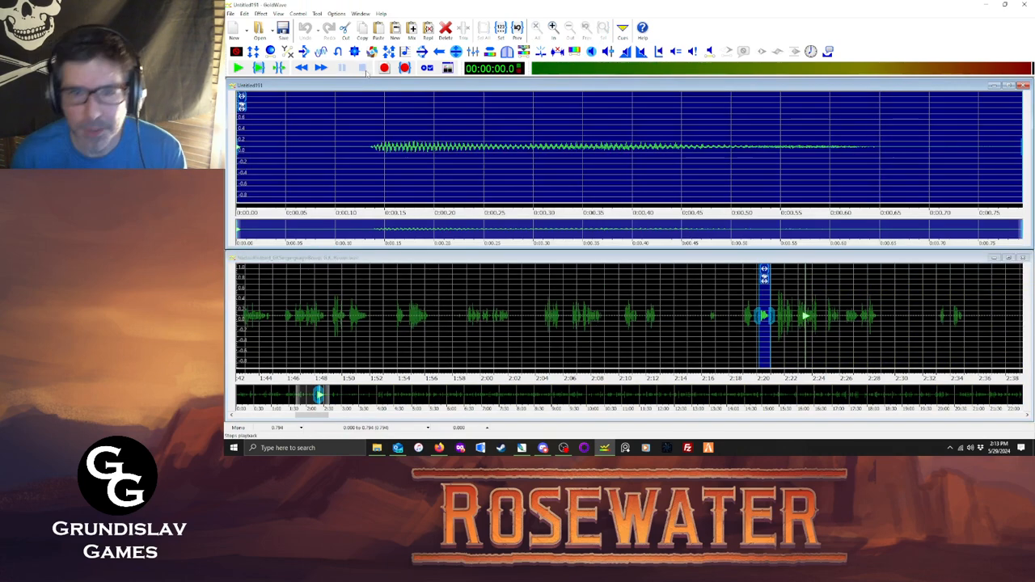
Maximize the volume of the new short take.
click(260, 14)
mouse_move(279, 218)
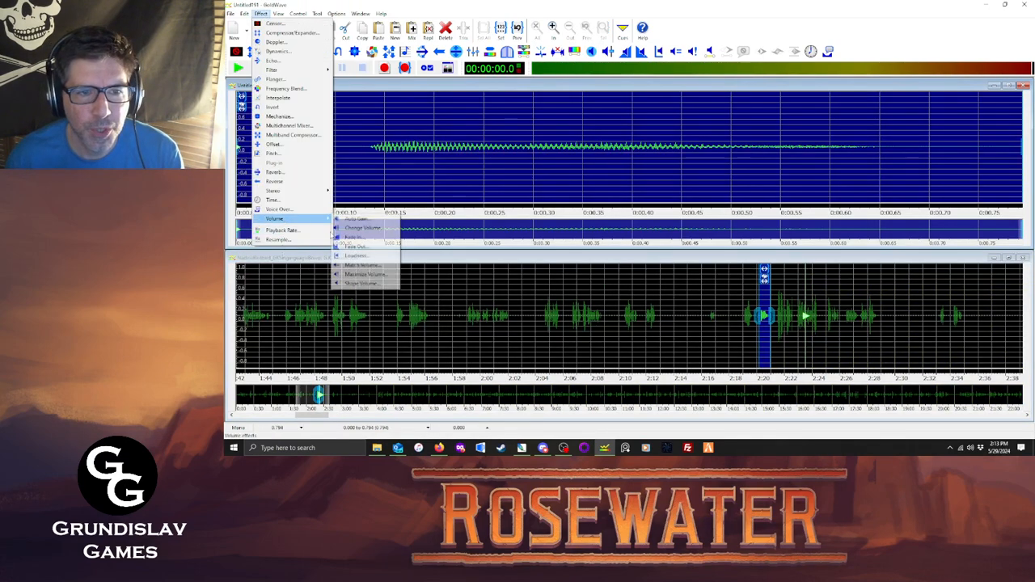
click(366, 274)
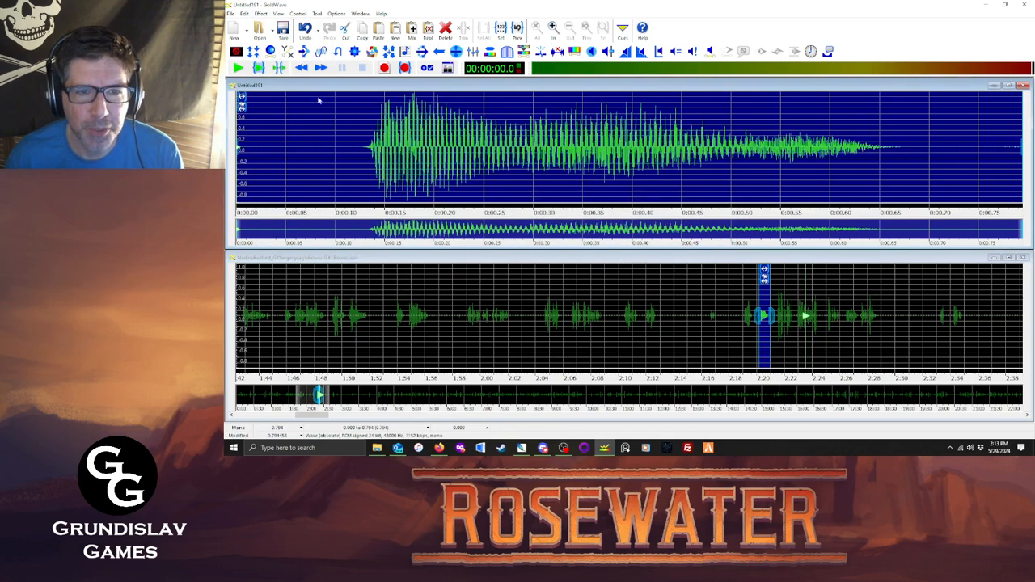
Lower the short take's volume with the -3dB preset and play the result.
click(261, 13)
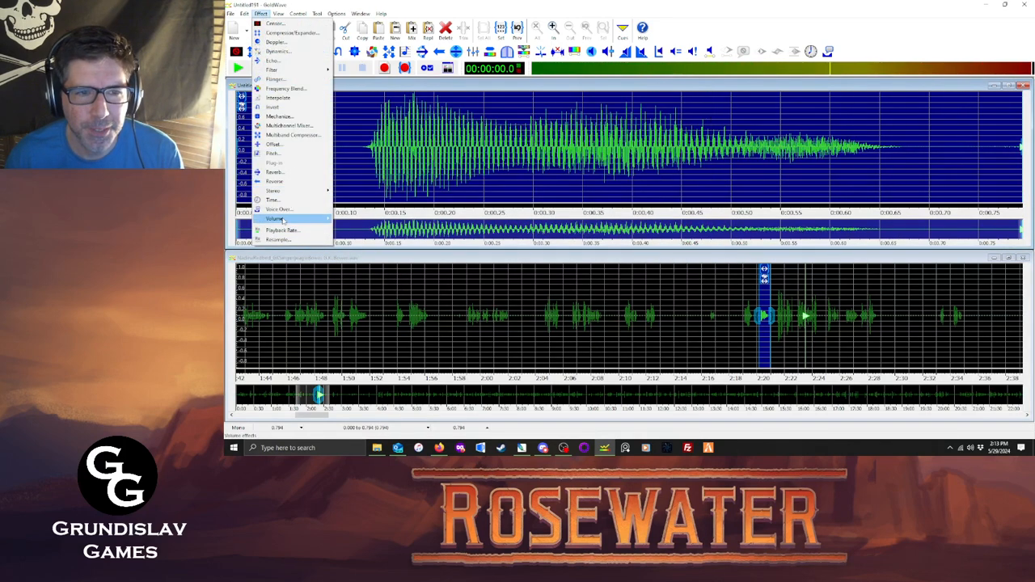
mouse_move(279, 219)
click(363, 229)
click(599, 229)
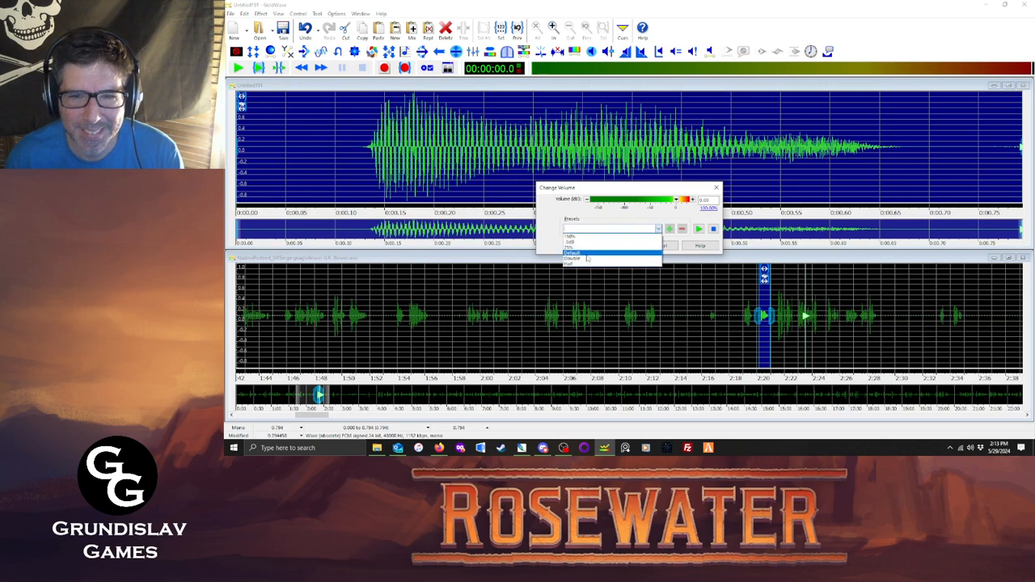
click(580, 246)
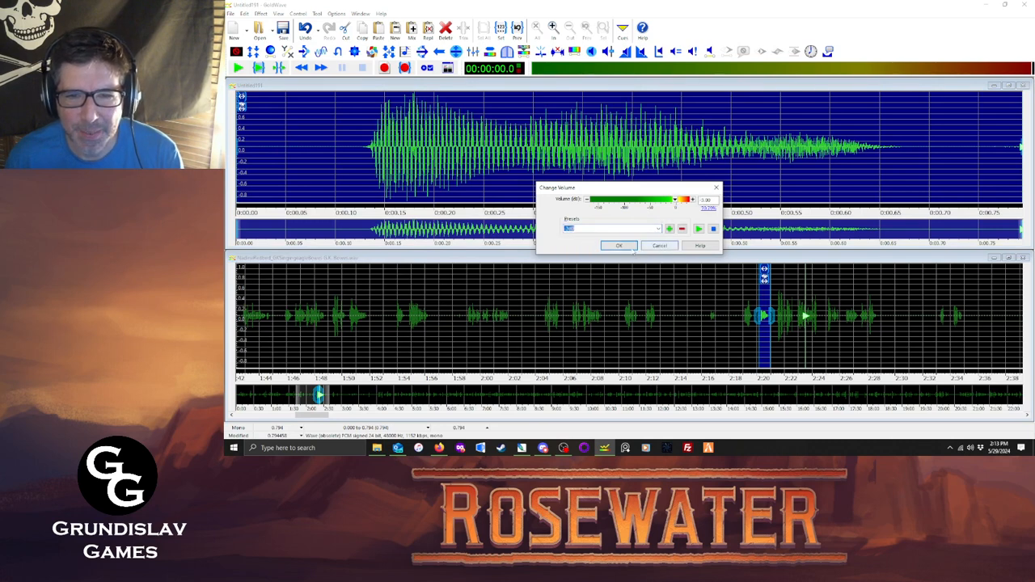
click(628, 246)
click(256, 66)
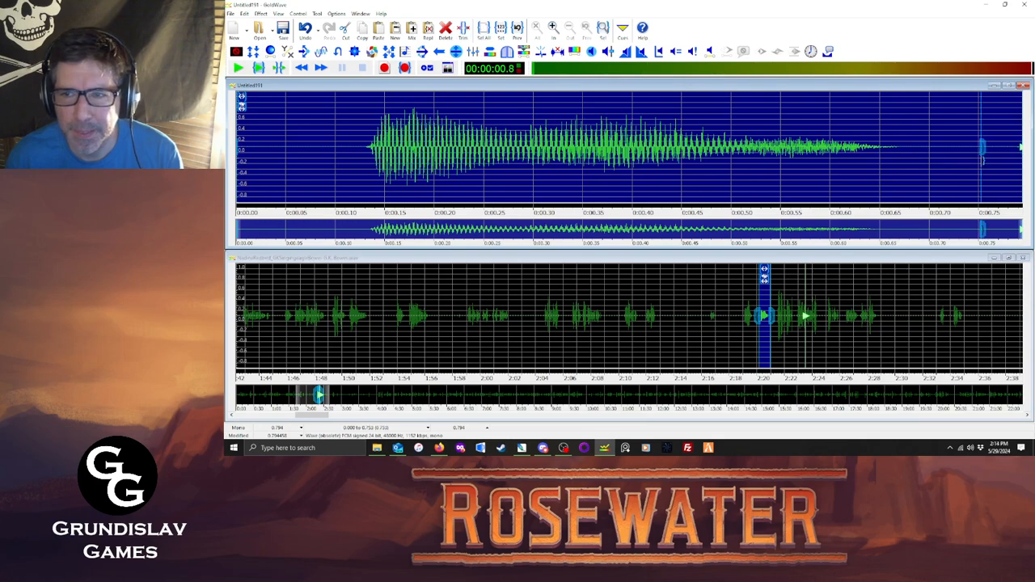
Trim the silent end after about 0.75 s, save the take as the Ogg file nadh673 in the Rhubarb folder, and close its window.
key(Delete)
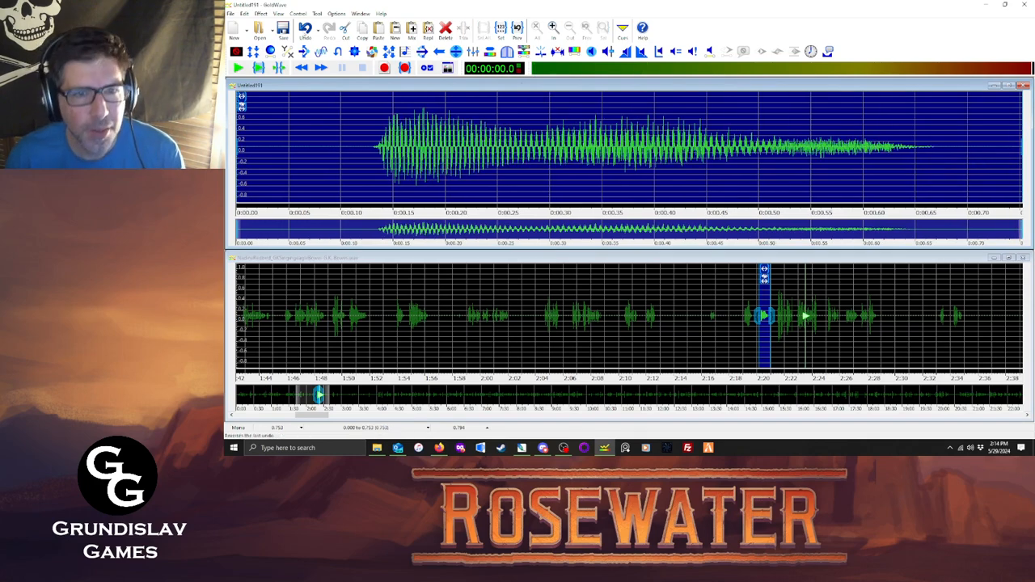
click(231, 13)
click(252, 120)
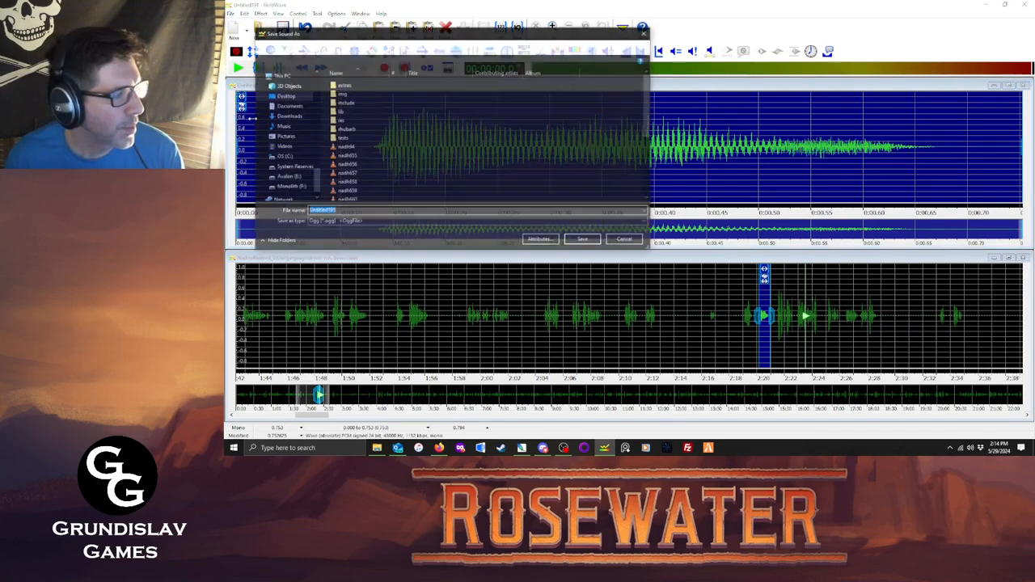
text(n)
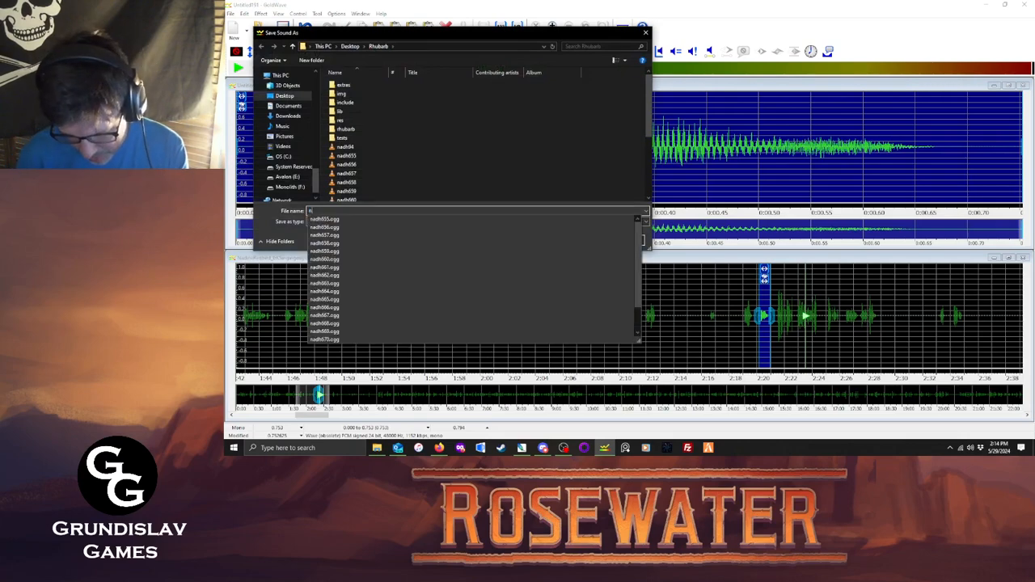
text(adh673)
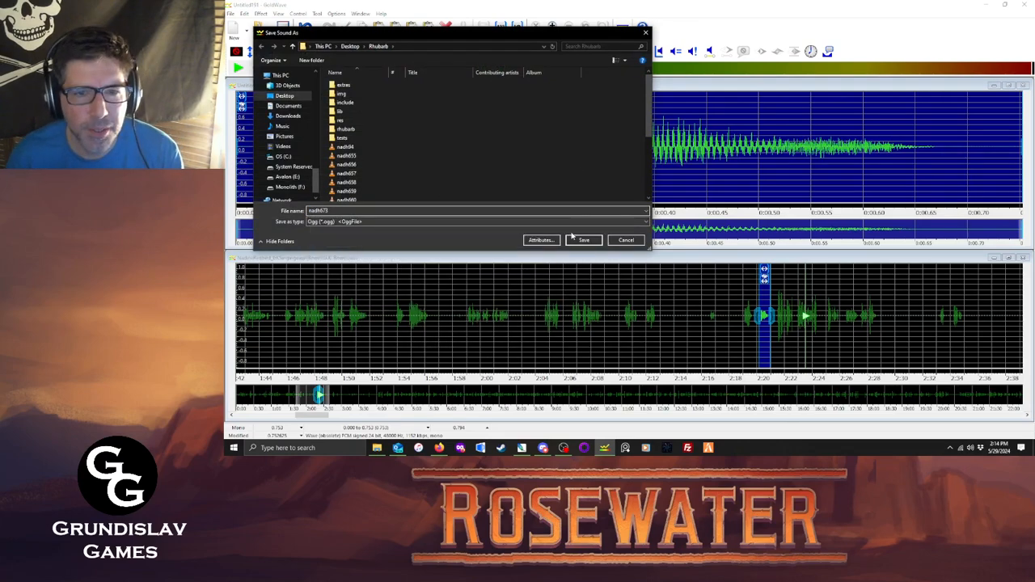
click(580, 240)
click(649, 230)
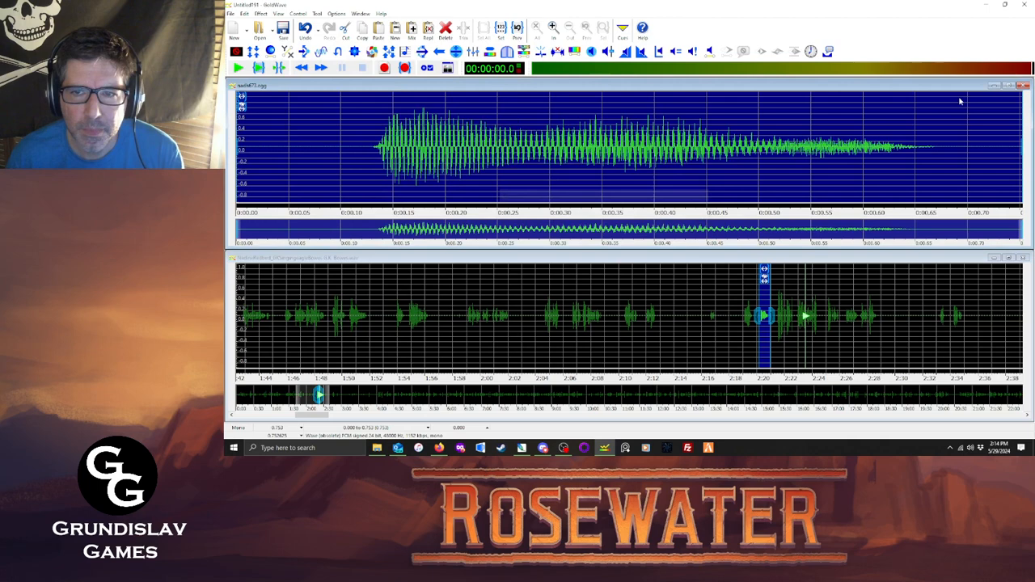
click(1023, 86)
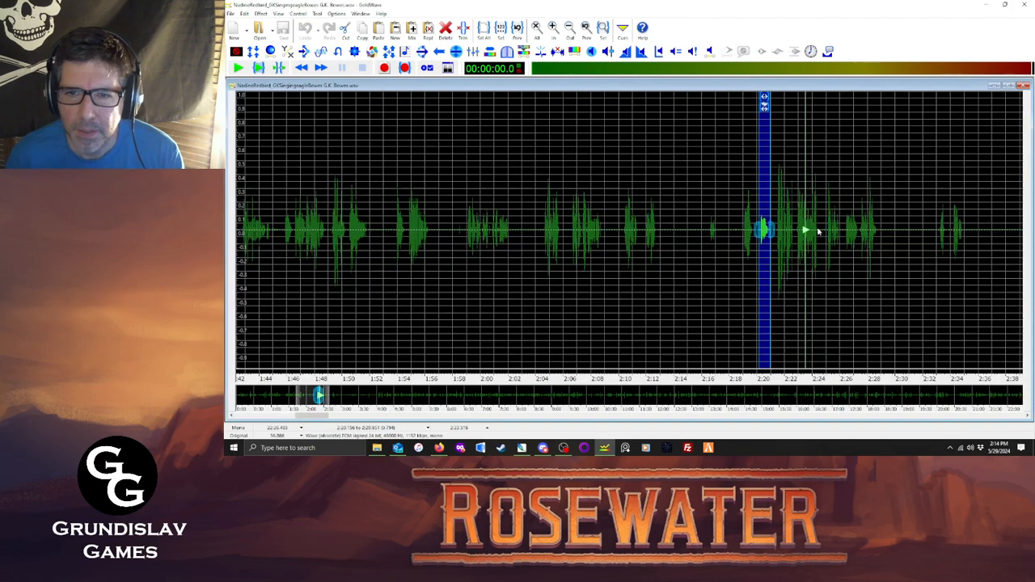
Play from about 2:21 and copy the take from about 2:21.4 to 2:24.4 into a new sound.
click(776, 232)
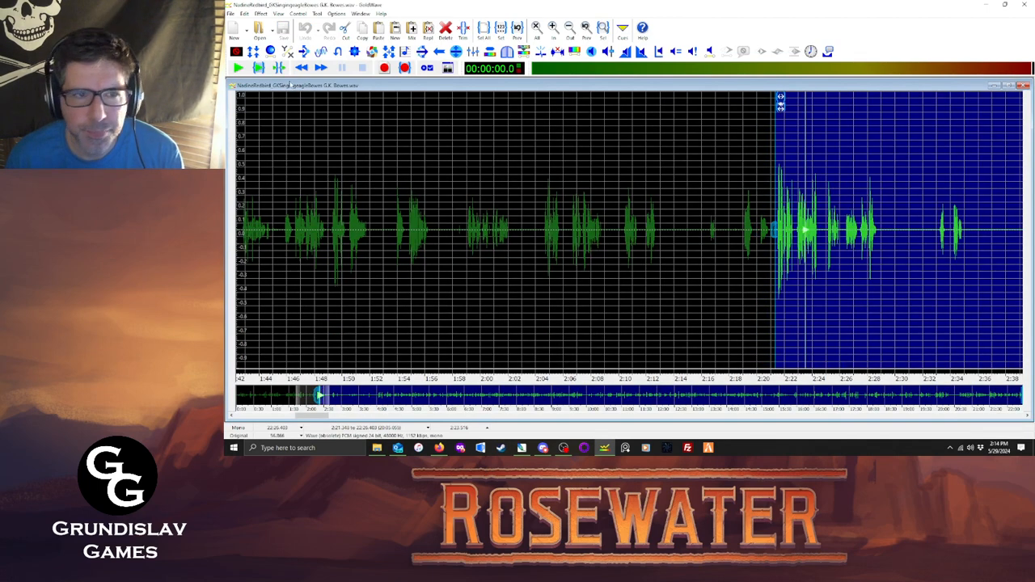
key(space)
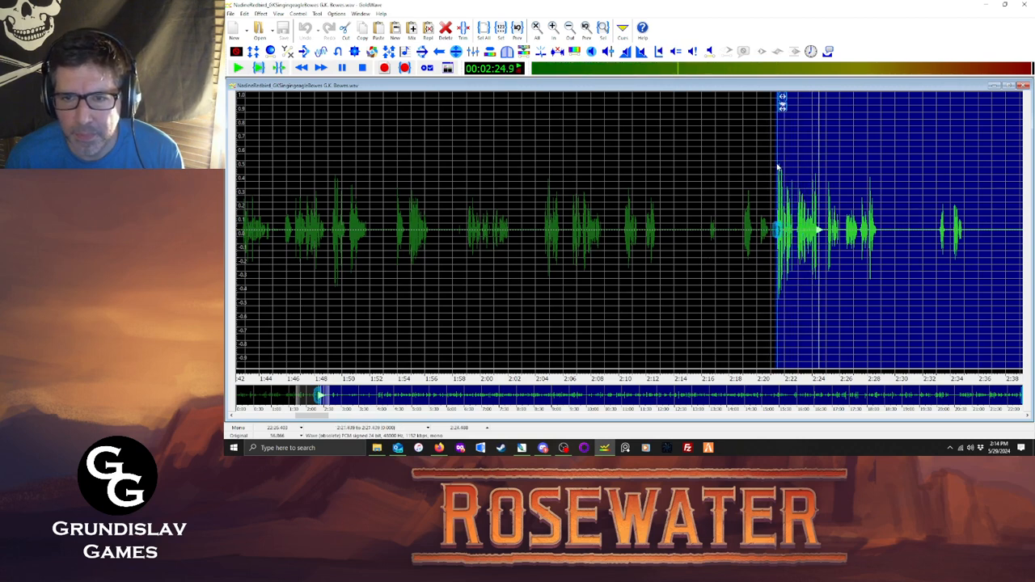
drag(776, 168, 816, 184)
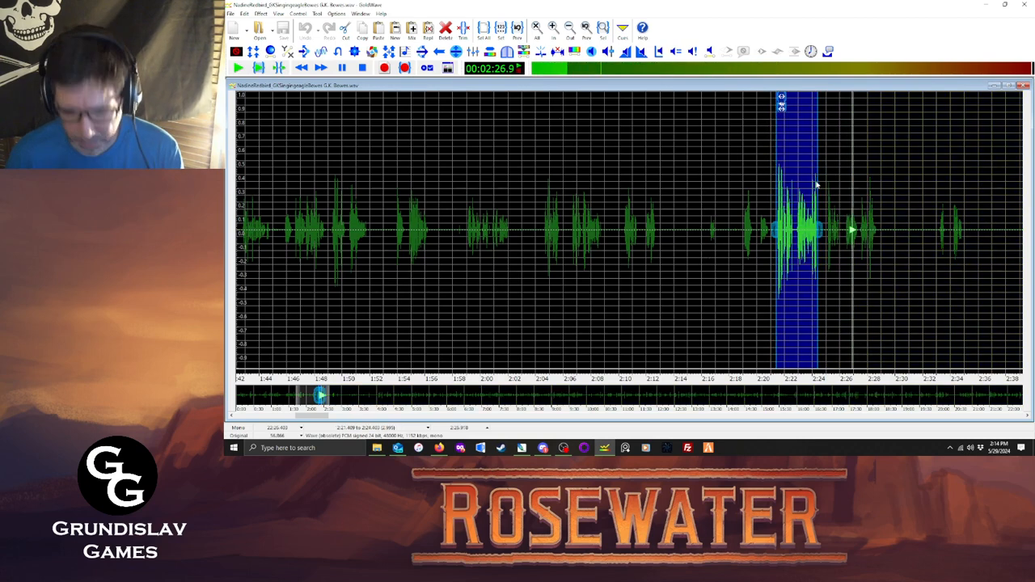
key(ctrl+c)
key(ctrl+p)
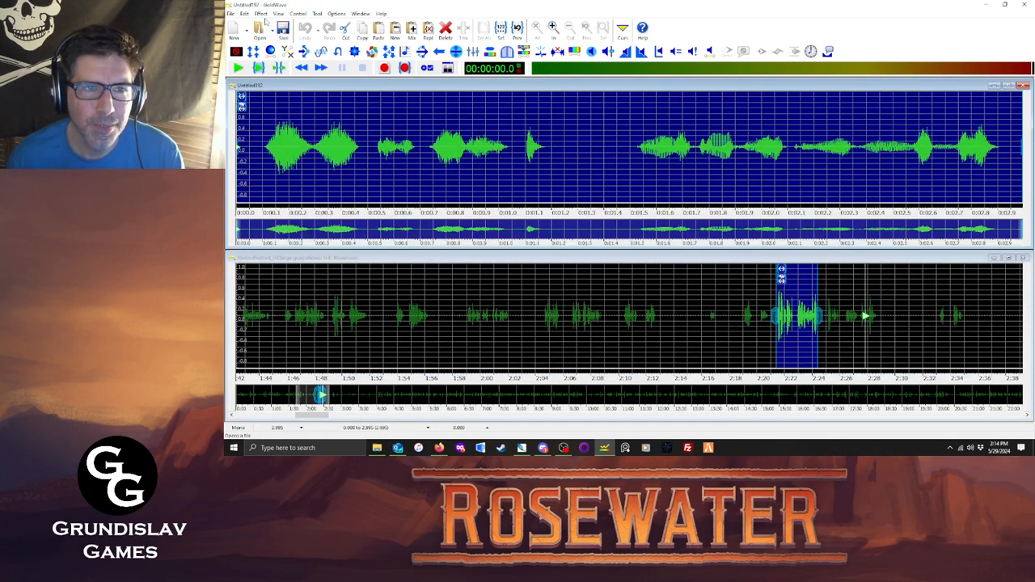
Maximize the volume of the new take of about 3 s.
click(260, 29)
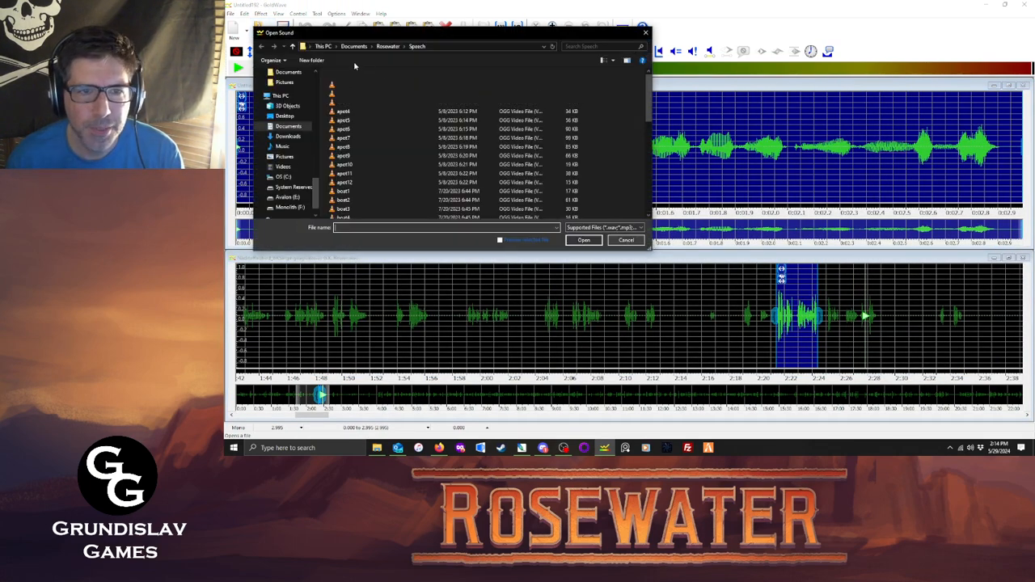
click(625, 240)
click(261, 14)
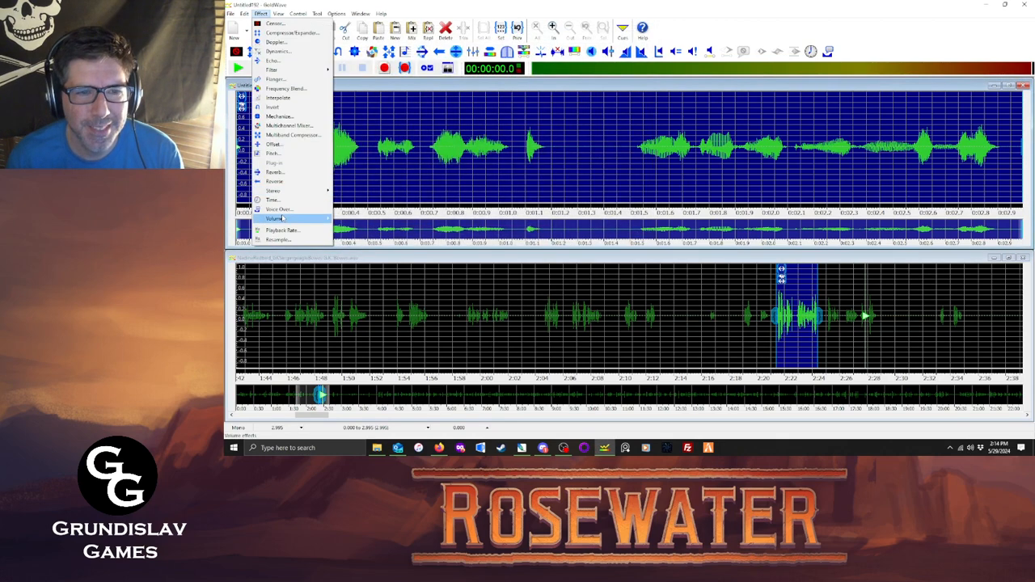
mouse_move(296, 219)
click(383, 275)
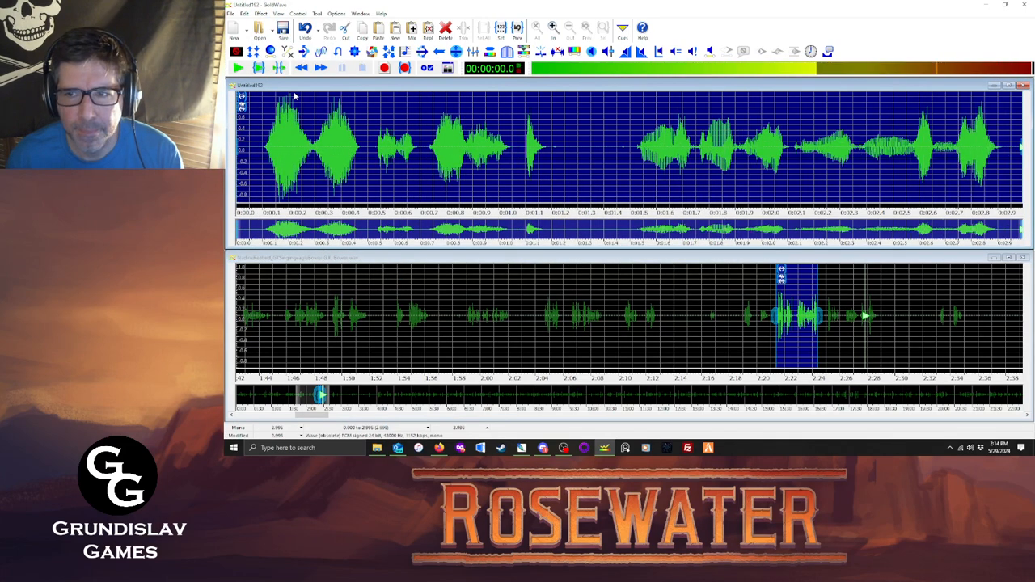
Save the maximized take as the Ogg file nadh674 in the Rhubarb folder and close its window.
click(231, 14)
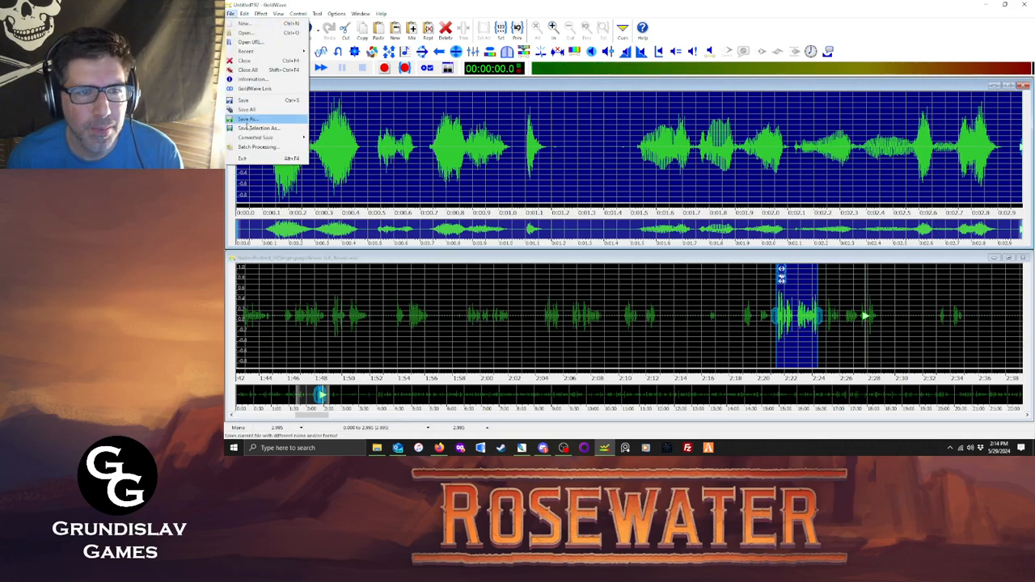
click(248, 121)
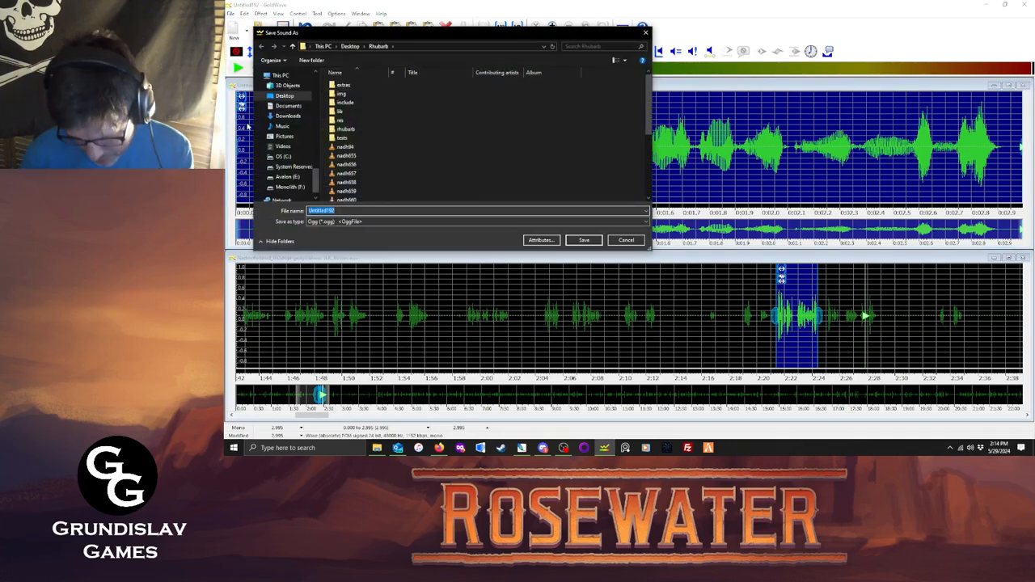
text(nadh674)
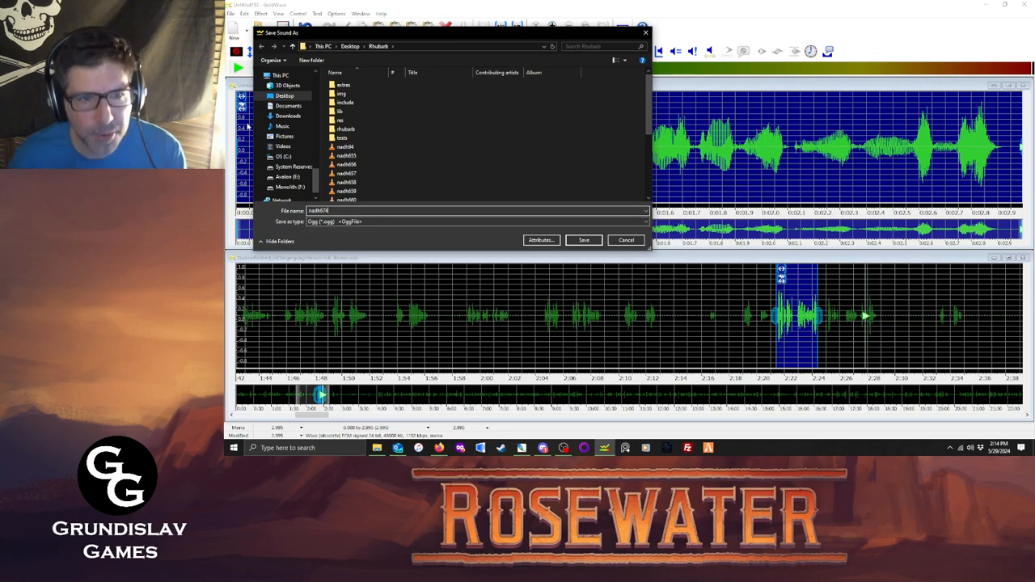
click(591, 241)
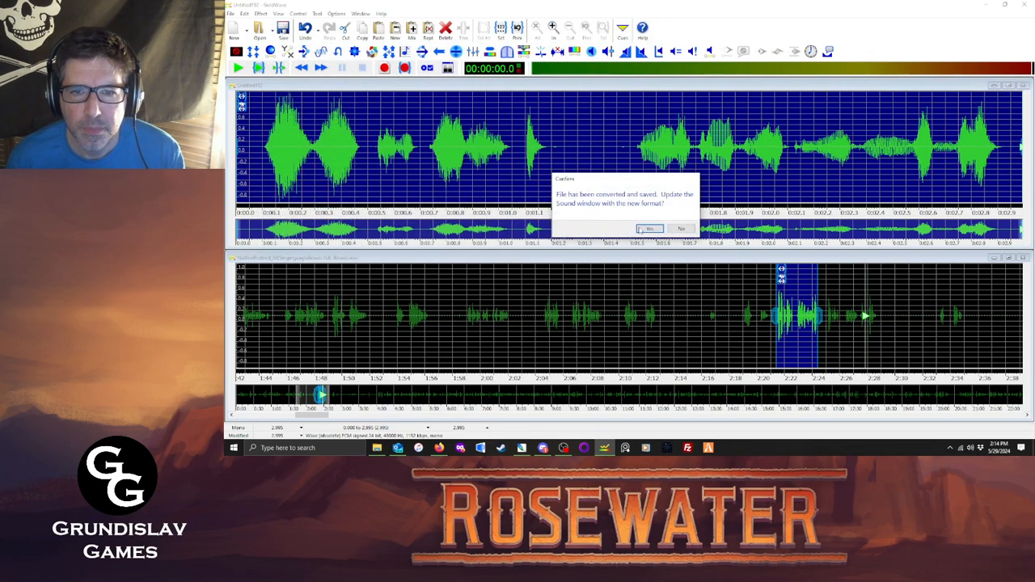
click(650, 229)
click(1023, 85)
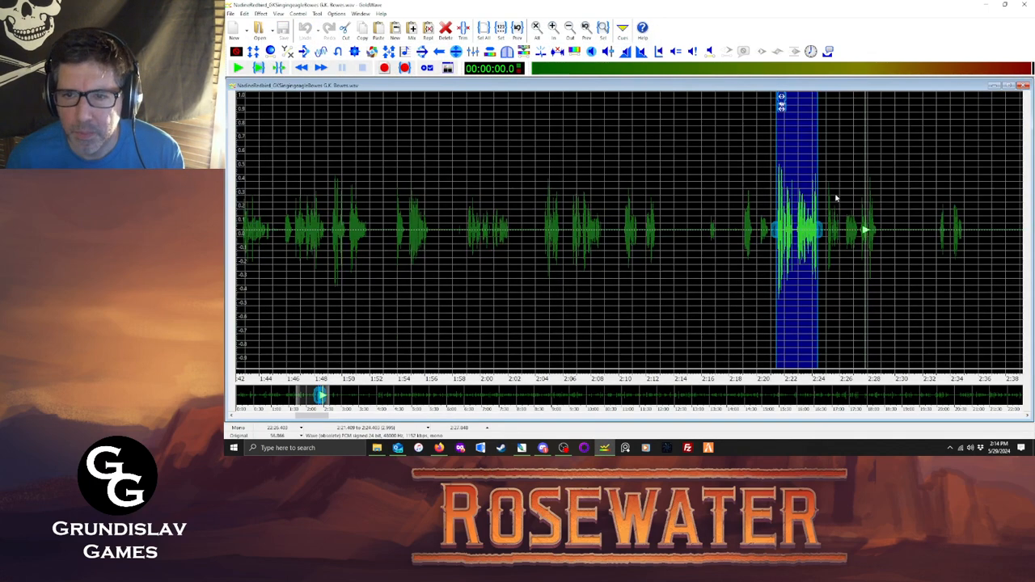
Select the take from about 2:25.0 to 2:28.8, play it, and copy it into a new sound.
drag(840, 169, 880, 182)
click(259, 67)
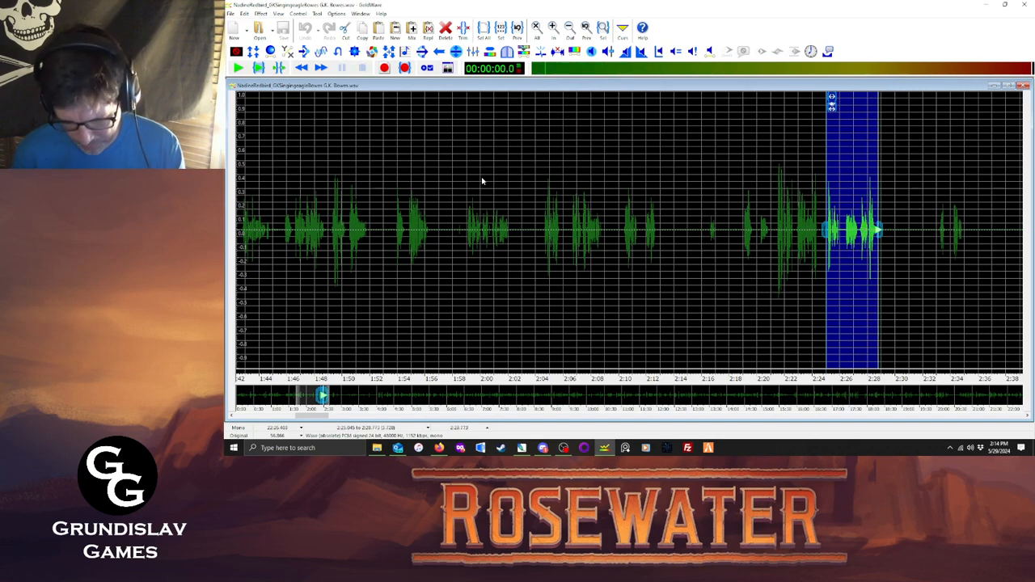
key(ctrl+p)
Maximize the volume of the new take of about 3.7 s and play the result.
click(259, 13)
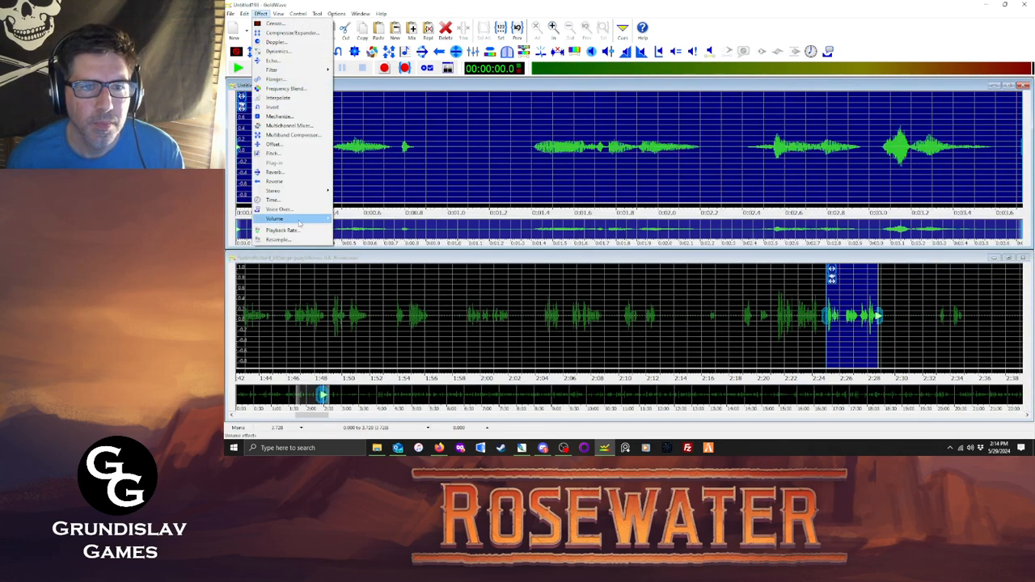
mouse_move(292, 214)
click(364, 268)
click(629, 259)
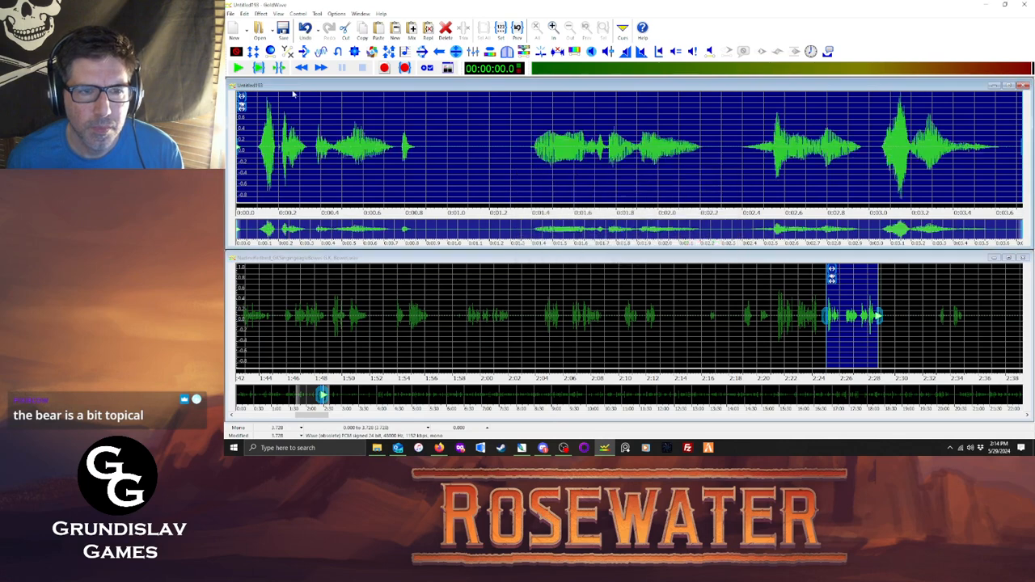
click(256, 68)
Delete about 0.15 s of the first long pause, from about 1.11 to 1.26 s, and play the shortened take.
click(230, 14)
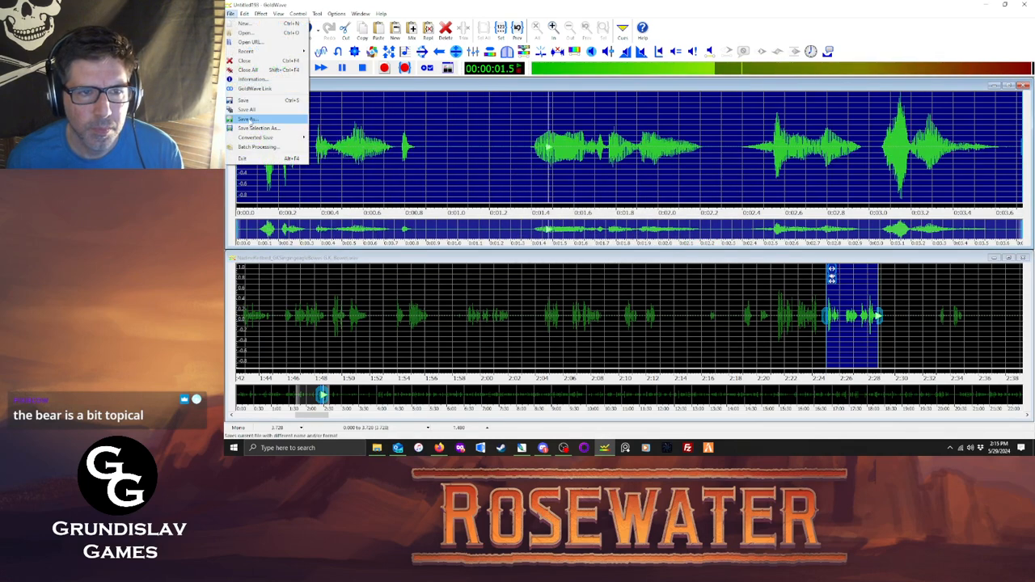
click(248, 119)
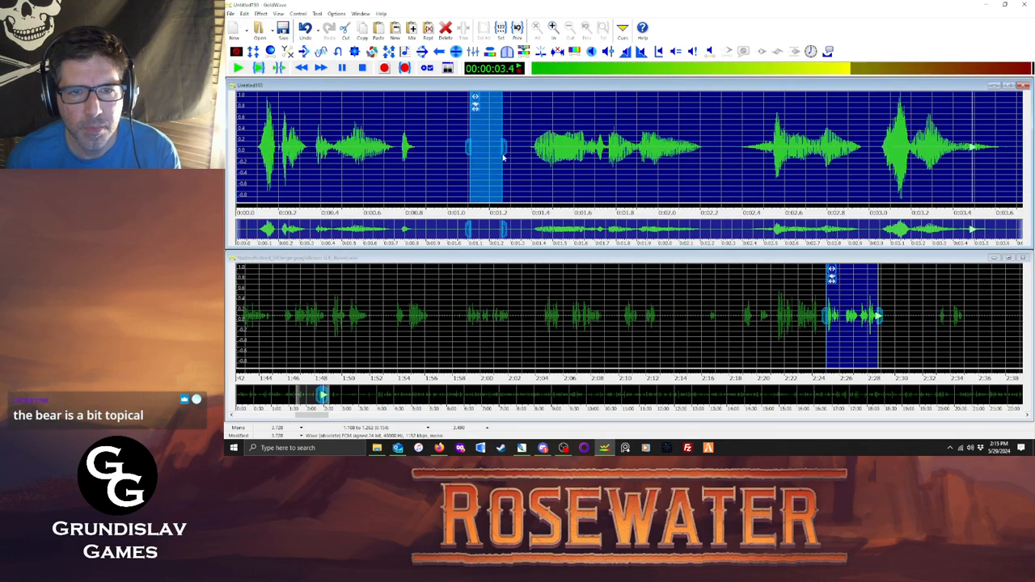
click(485, 32)
click(257, 68)
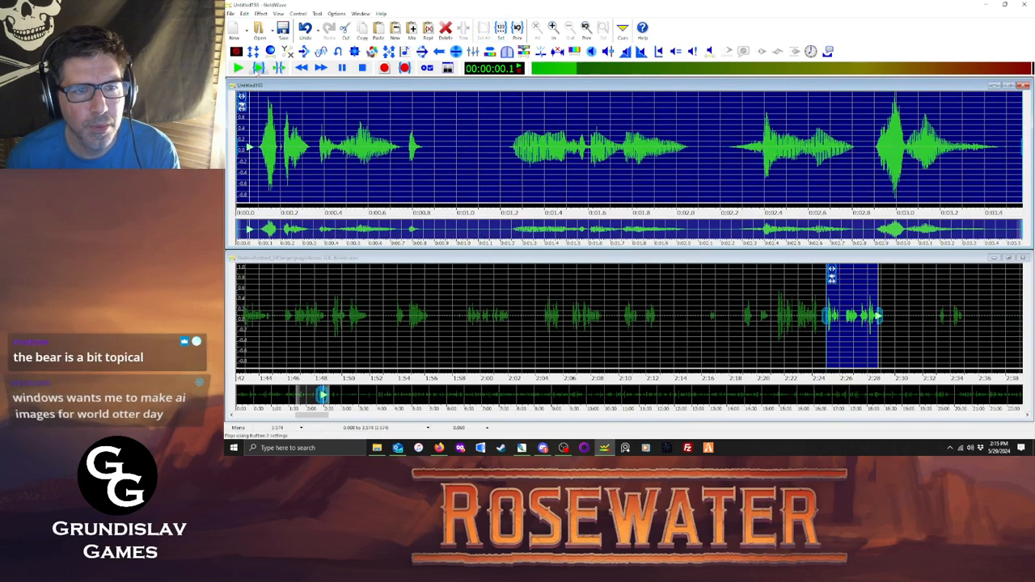
Save the shortened take as the Ogg file nadh675 in the Rhubarb folder and close its window.
click(233, 15)
click(259, 119)
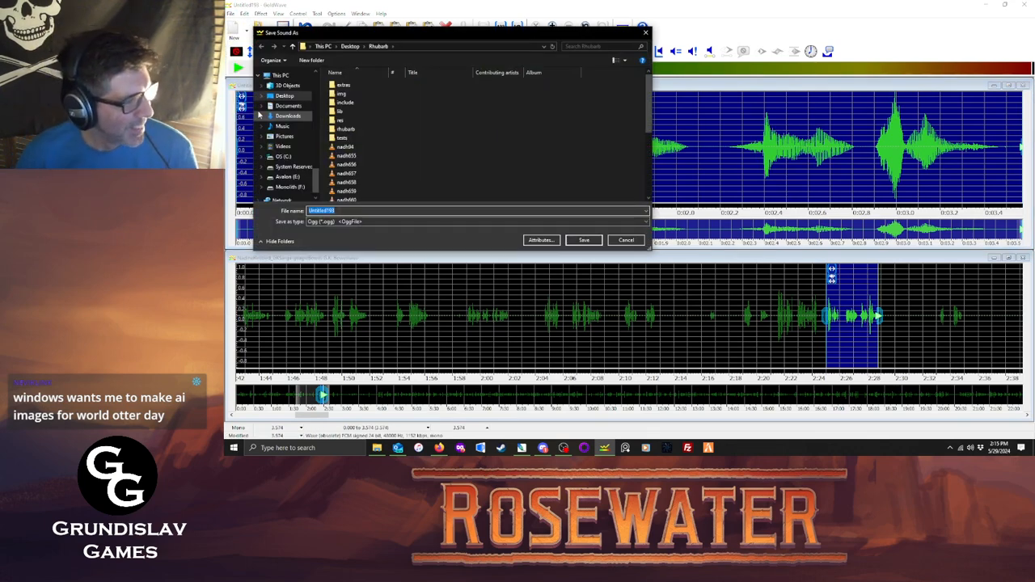
text(nad)
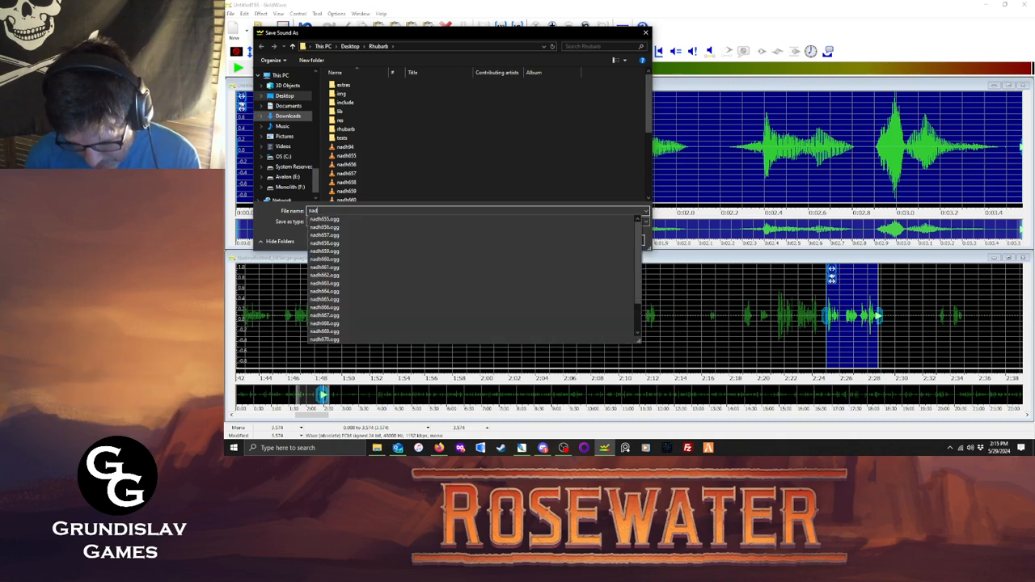
text(h675)
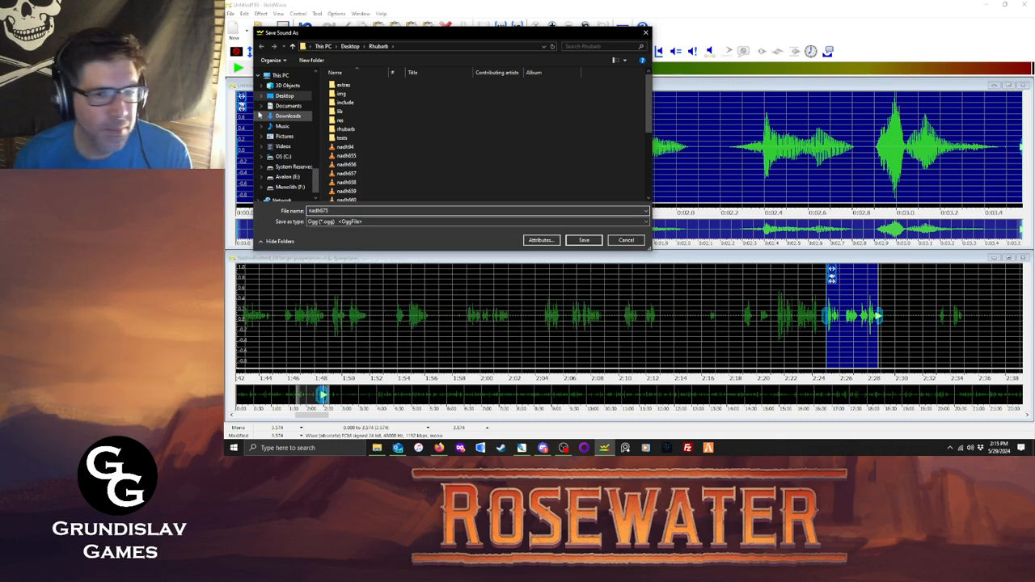
click(583, 240)
click(649, 228)
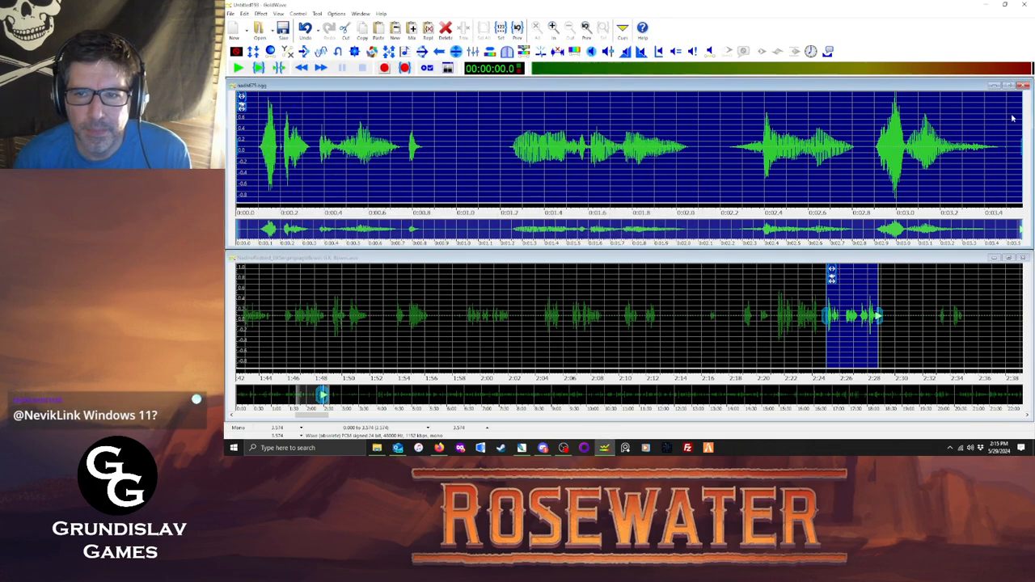
click(1023, 85)
Select the take from about 2:33.1 to 2:35.0, play it, and copy it into a new sound.
drag(940, 233, 964, 231)
click(258, 68)
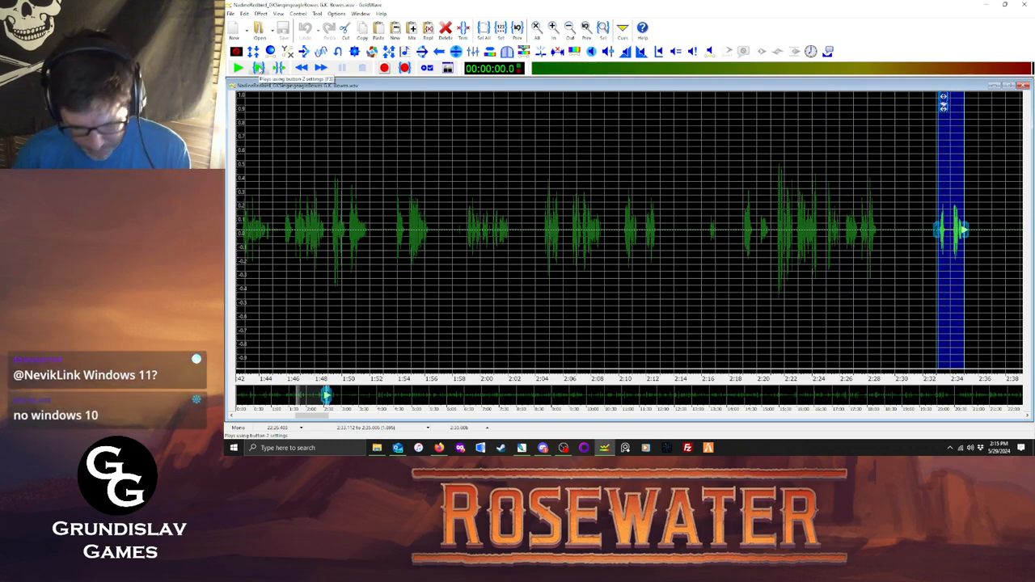
key(ctrl+c)
key(ctrl+p)
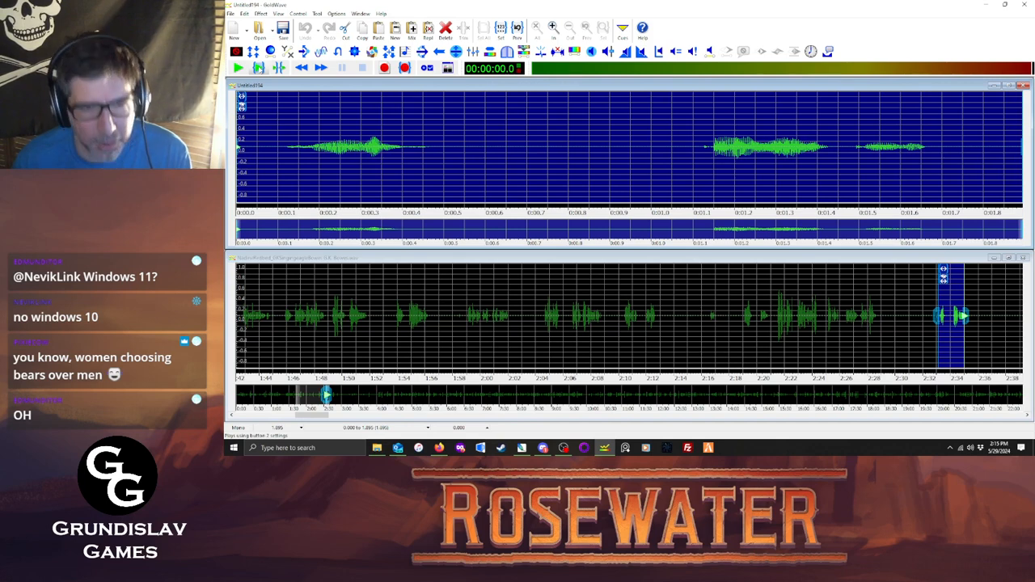
Maximize the volume of the new take of about 1.9 s and play the result.
click(260, 14)
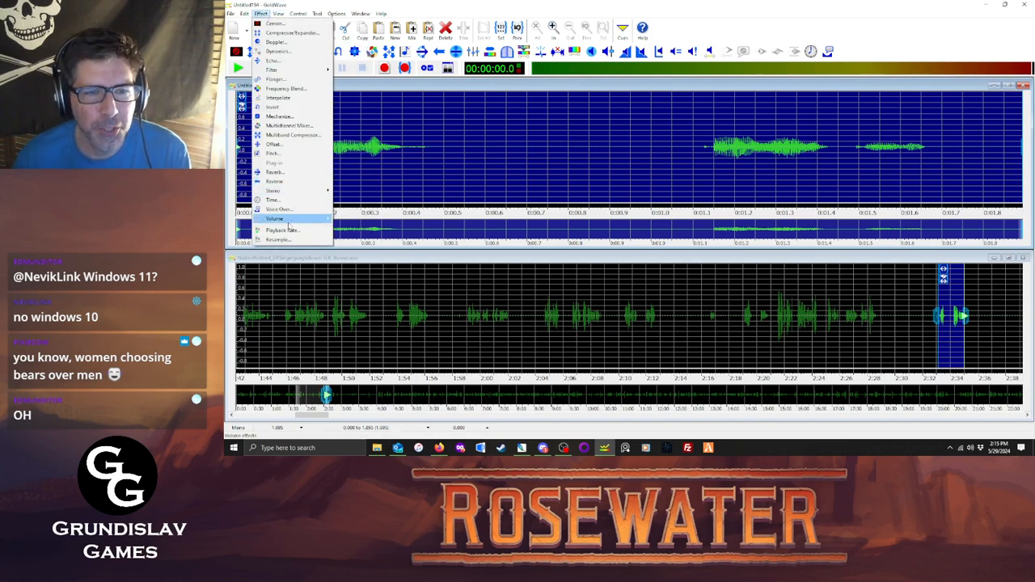
mouse_move(279, 218)
click(367, 274)
key(Return)
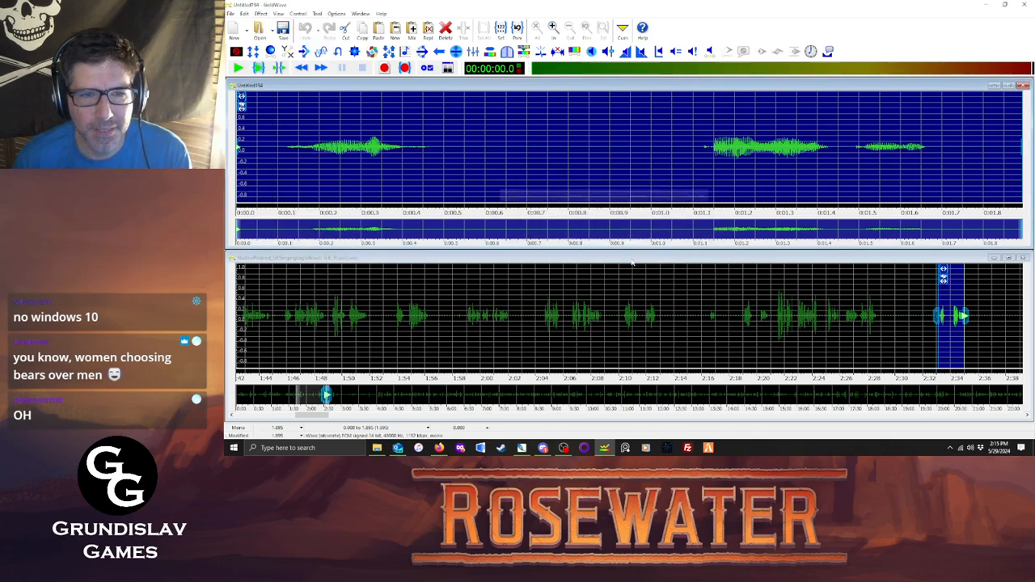
click(258, 68)
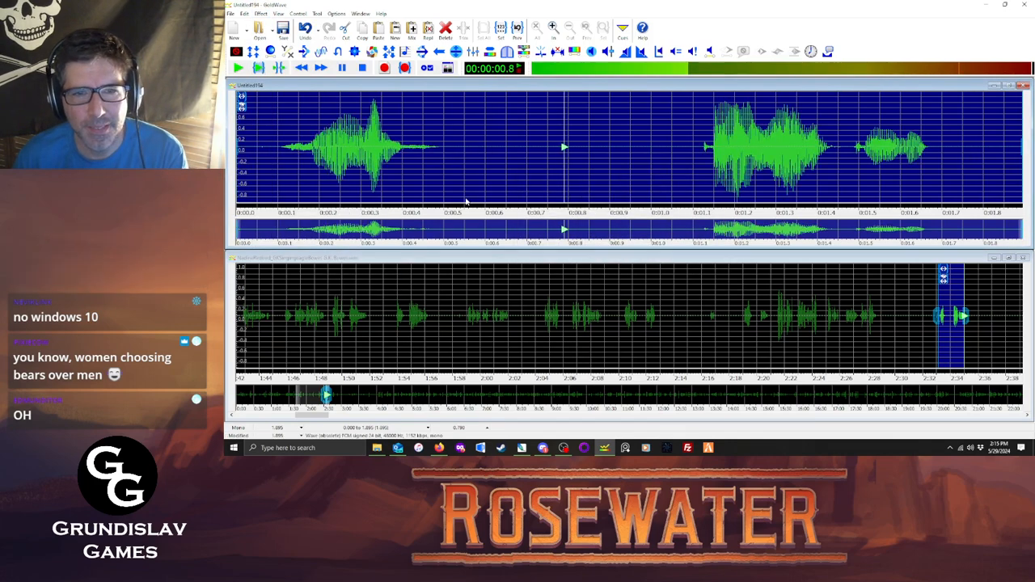
Delete about 0.23 s of the long pause, starting at about 0.70 s, and trim the take's end at about 1.54 s.
drag(526, 161, 624, 168)
key(Delete)
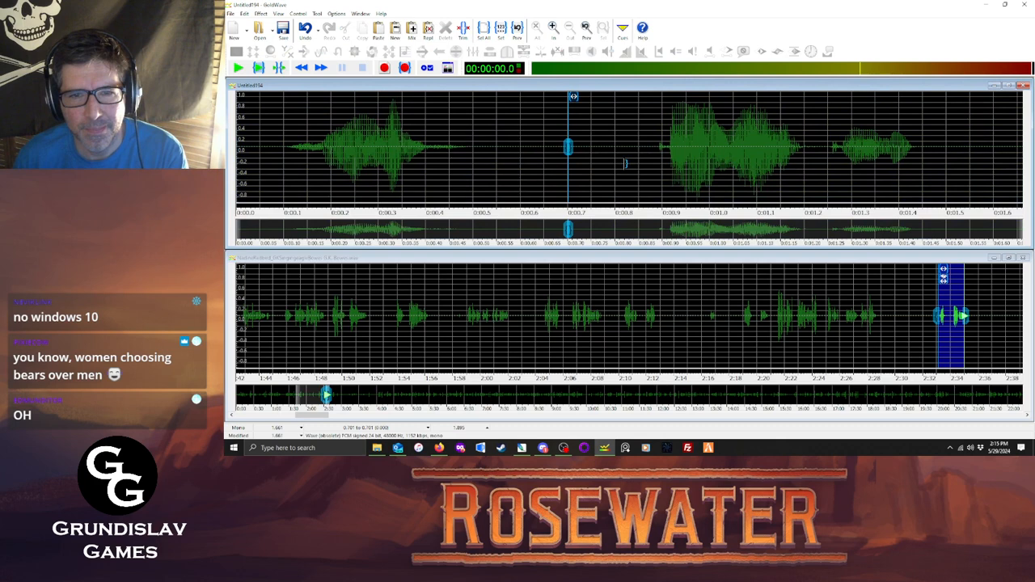
click(484, 33)
key(space)
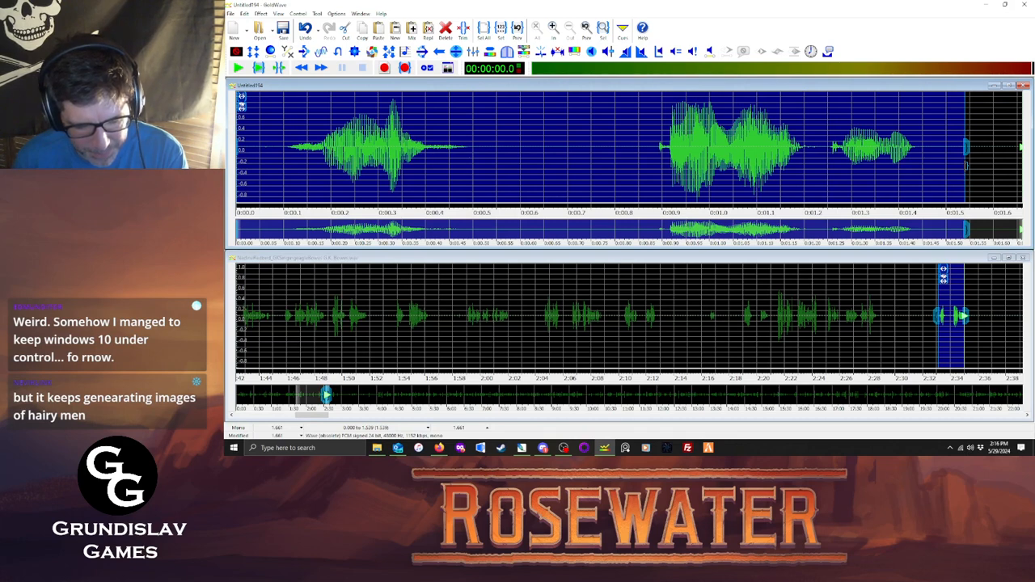
key(ctrl+t)
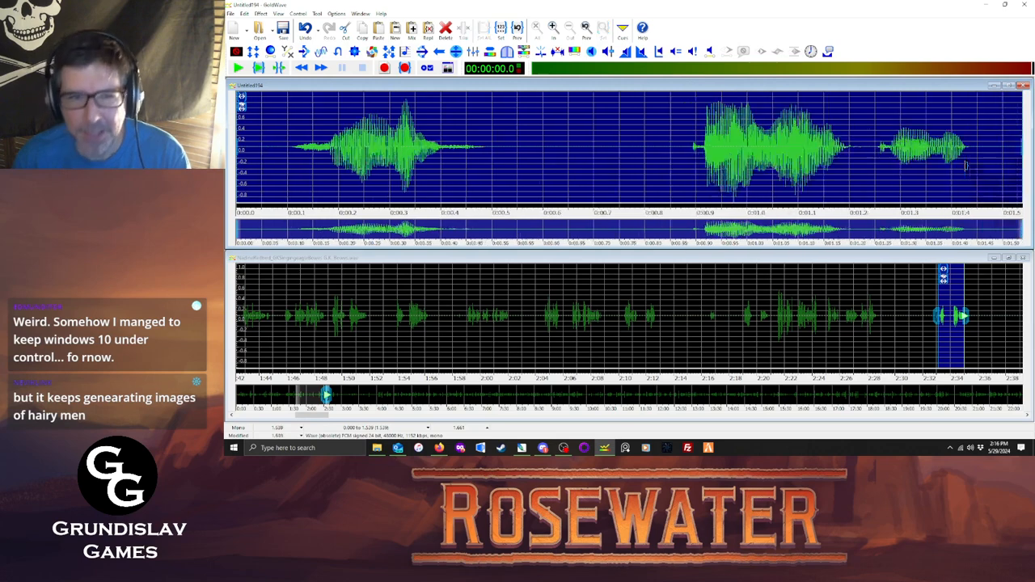
Save the trimmed take as the Ogg file nadh676 in the Rhubarb folder and close its window.
click(231, 14)
click(243, 100)
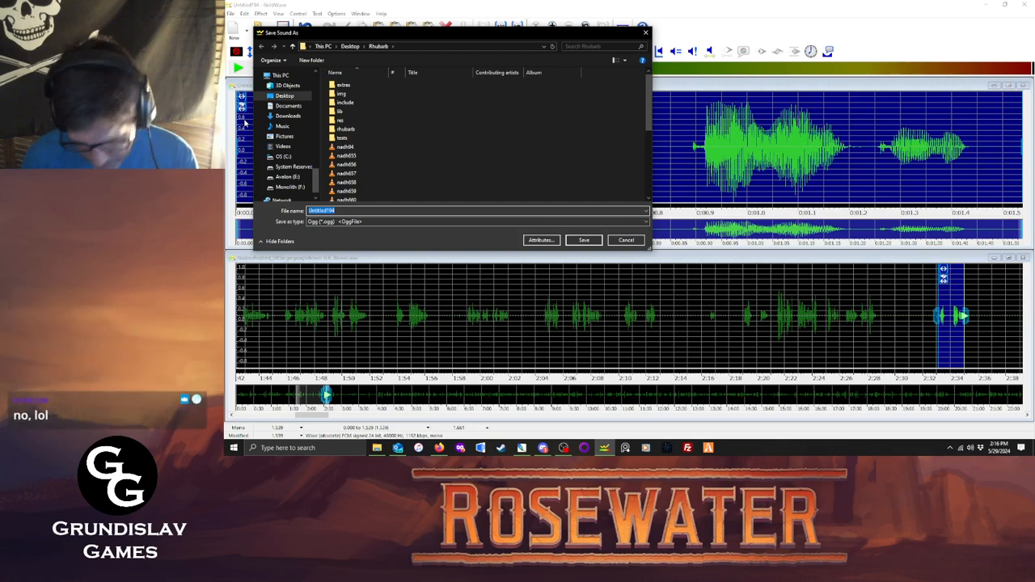
text(nadh670)
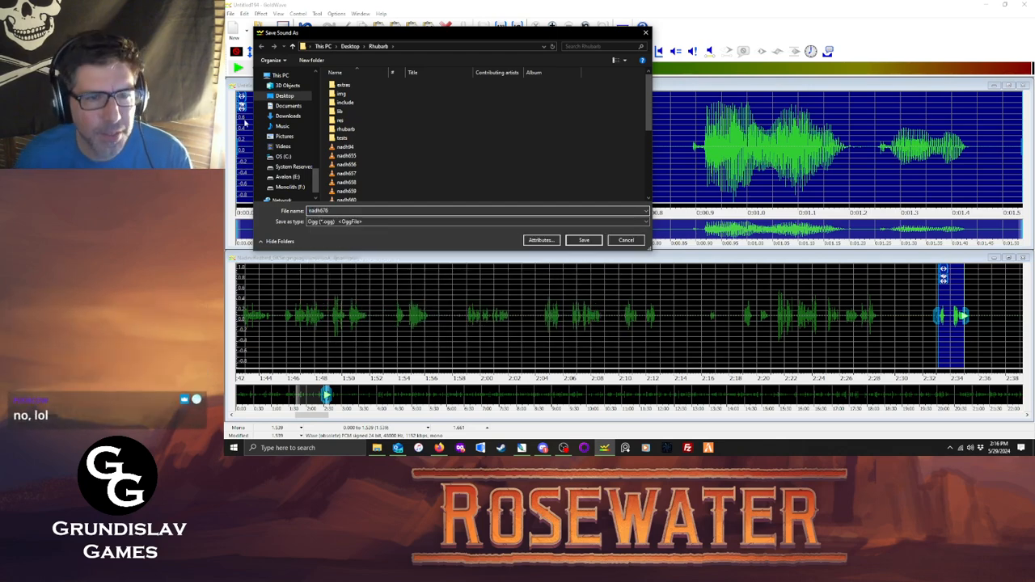
click(584, 240)
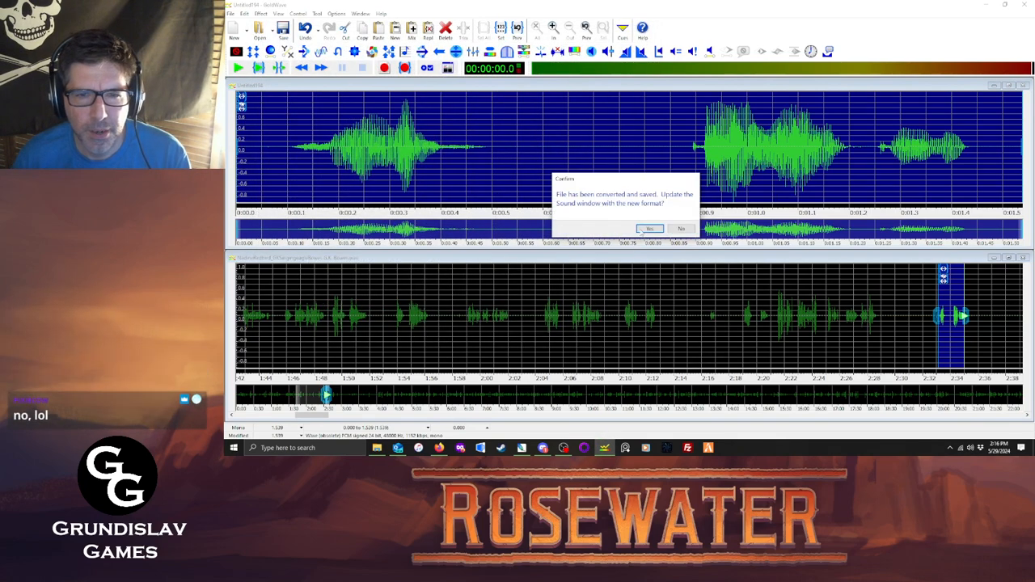
key(Return)
click(1024, 85)
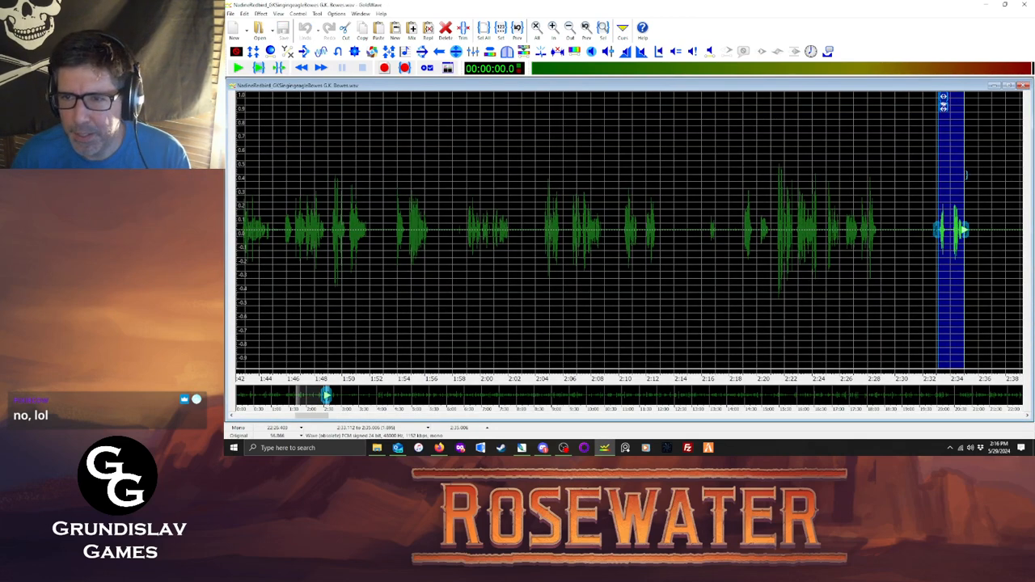
Play the recording from about 2:44, select the take from about 2:44.3 to 2:45.6, and copy it into a new sound.
mouse_move(965, 175)
mouse_down()
mouse_move(1034, 179)
mouse_move(988, 188)
mouse_up()
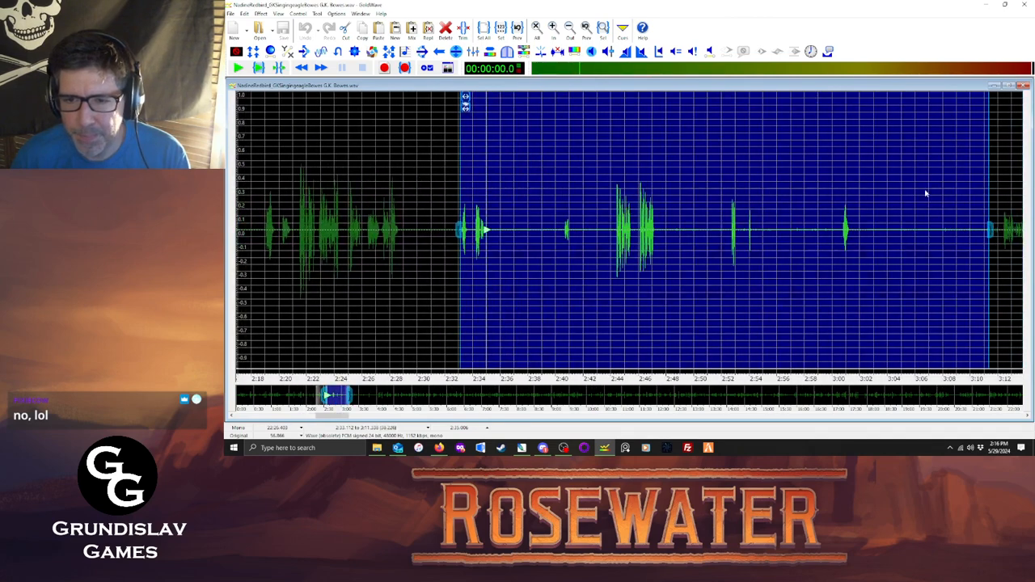
click(557, 232)
click(258, 68)
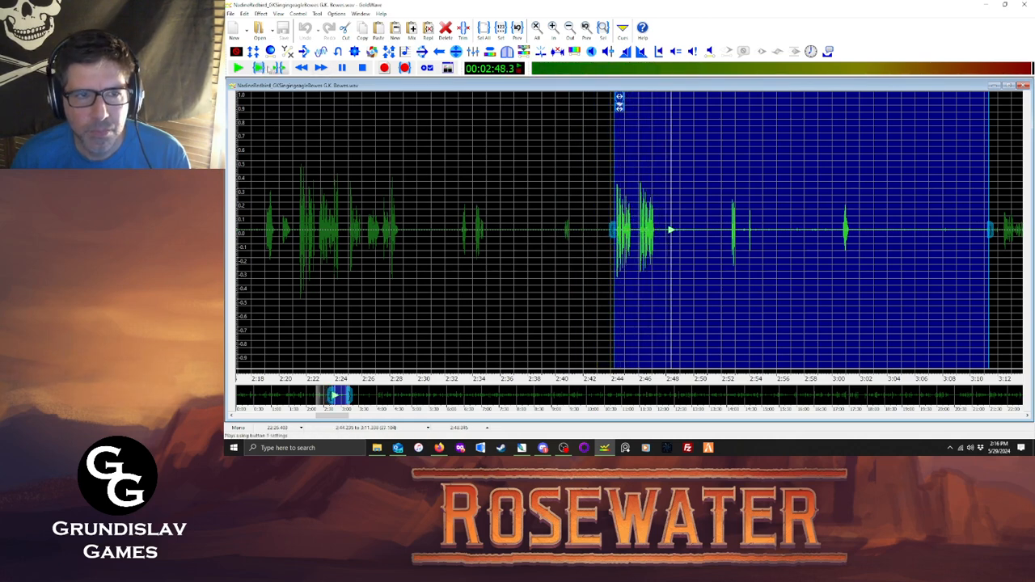
click(258, 68)
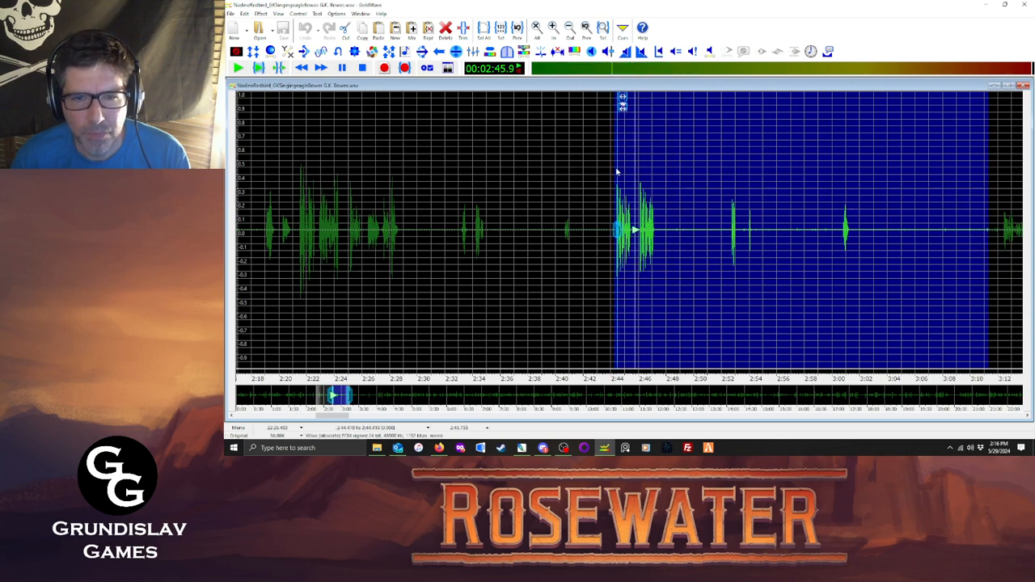
mouse_move(633, 174)
mouse_down()
mouse_move(642, 176)
mouse_move(633, 177)
mouse_up()
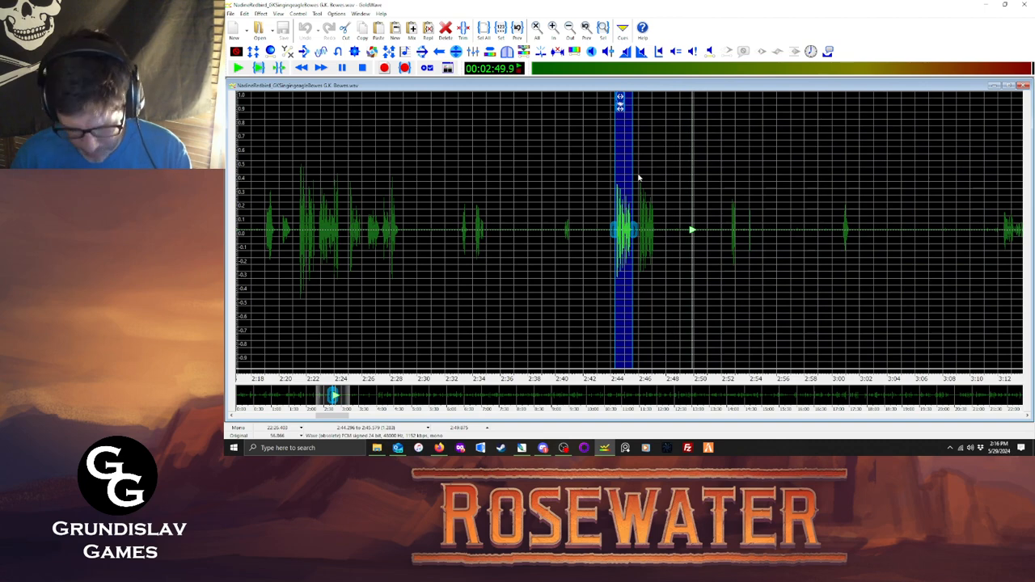
key(ctrl+c)
key(ctrl+e)
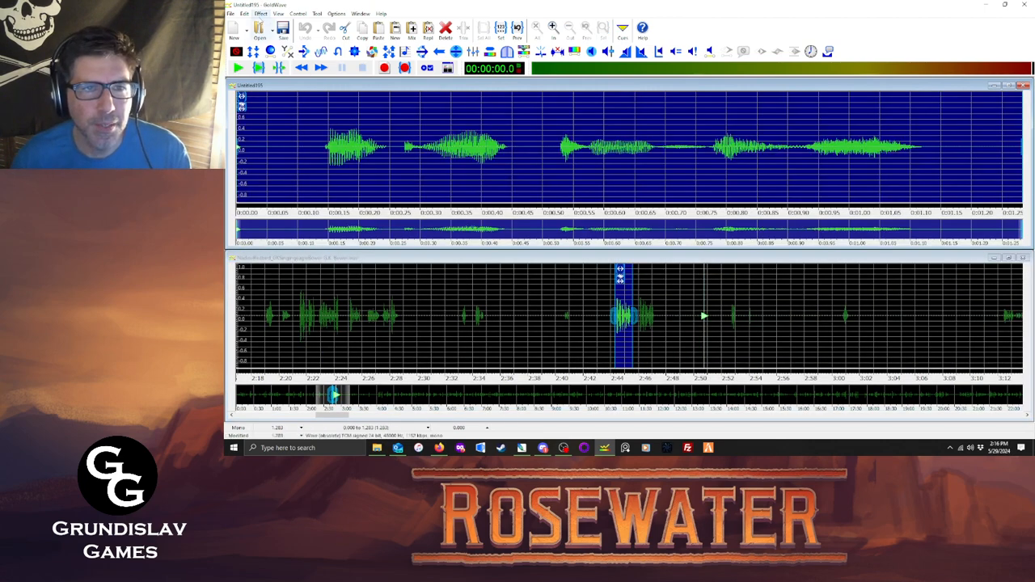
Maximize the new take's volume and trim it to the part from about 0.14 to 1.19 s.
click(261, 13)
mouse_move(293, 220)
click(360, 269)
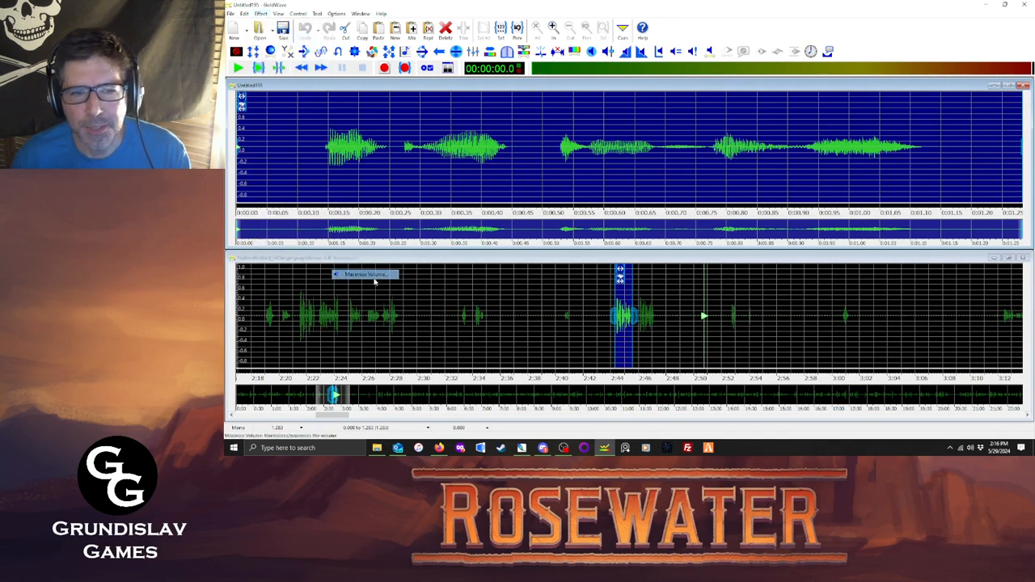
key(Return)
click(321, 150)
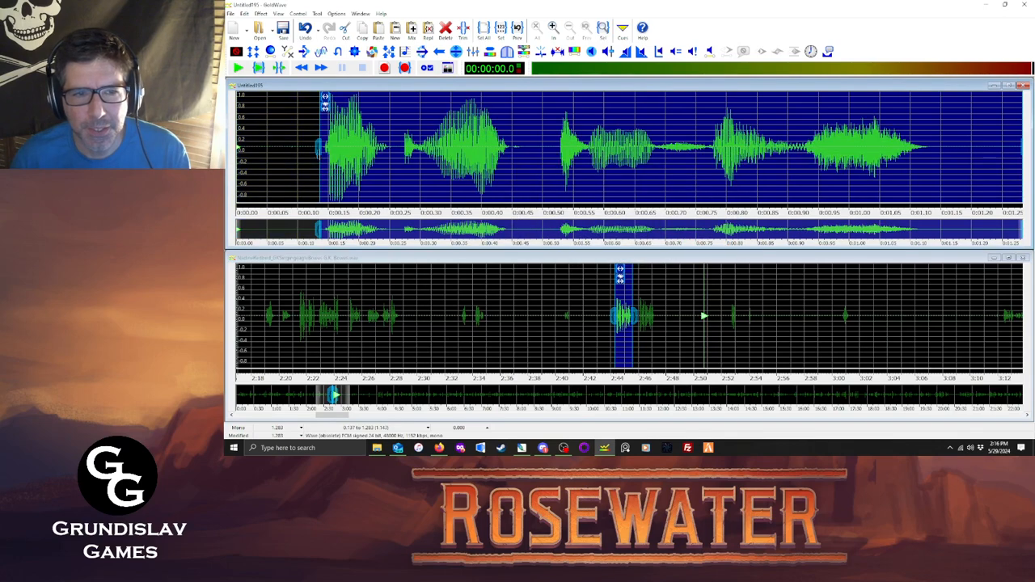
drag(1023, 171, 966, 168)
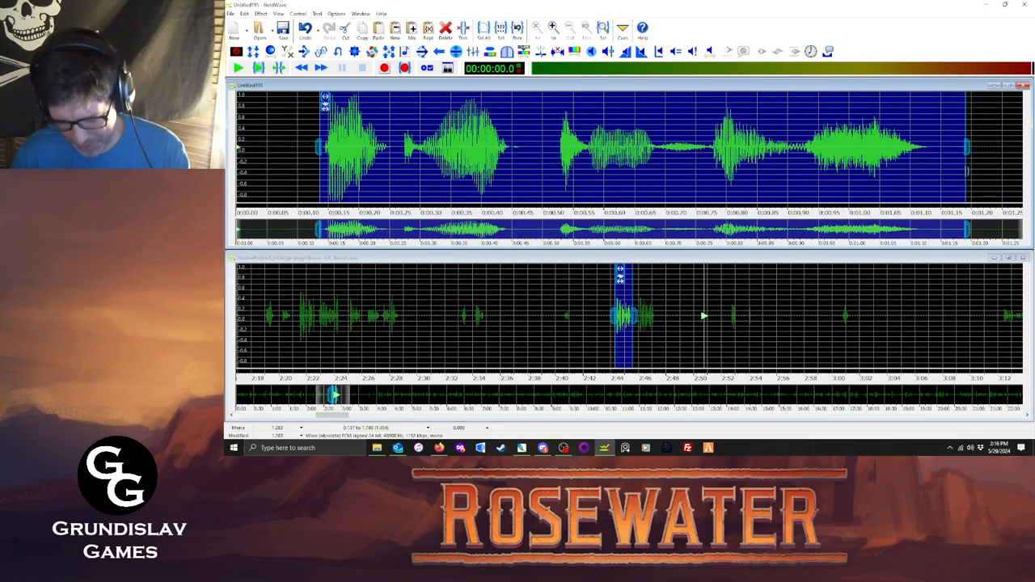
key(ctrl+t)
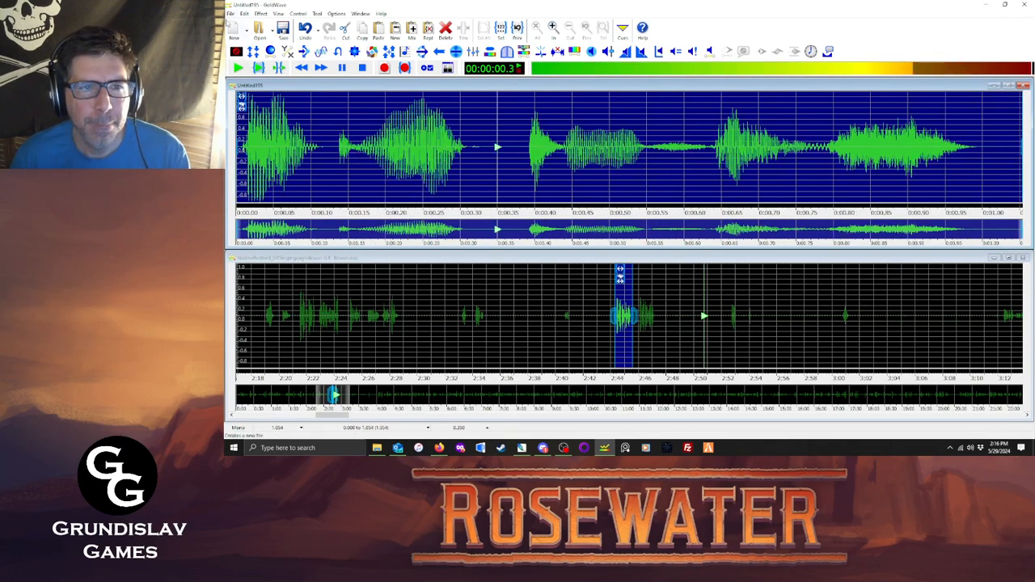
Save the trimmed take as the Ogg file nadh670 in the Rhubarb folder, replacing the existing file, and close its window.
click(231, 14)
click(263, 118)
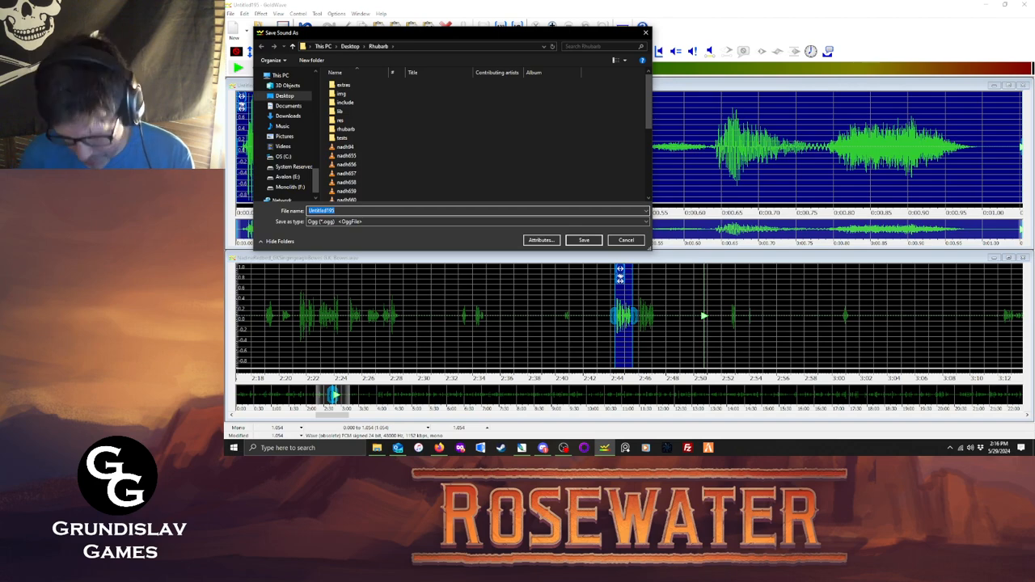
text(nadh670)
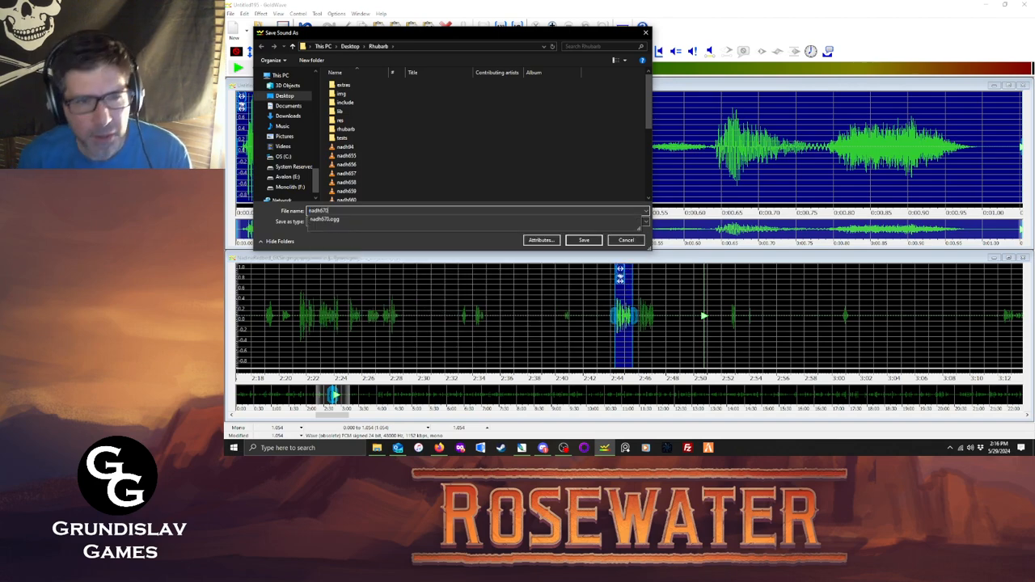
key(Return)
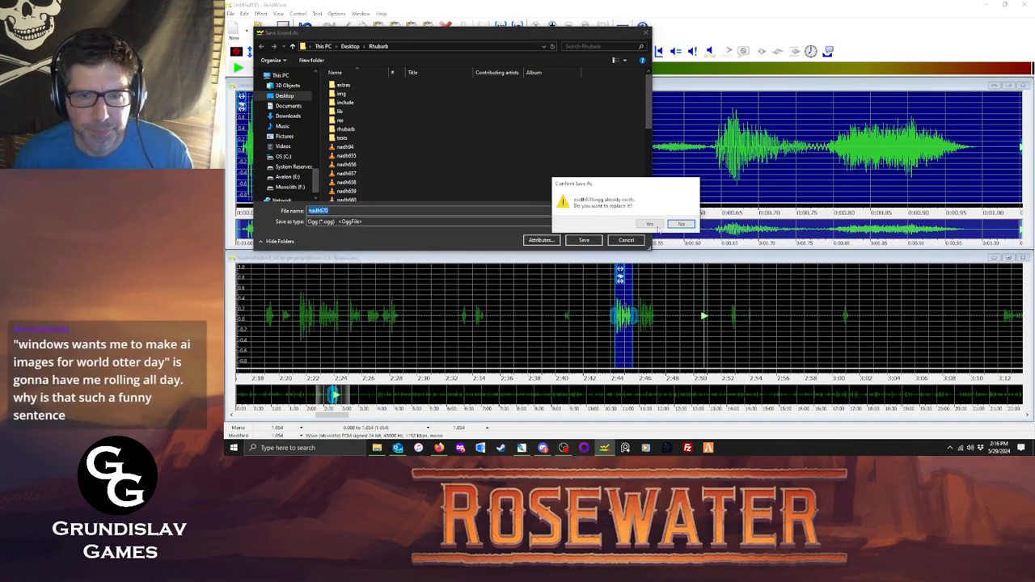
click(659, 230)
click(649, 230)
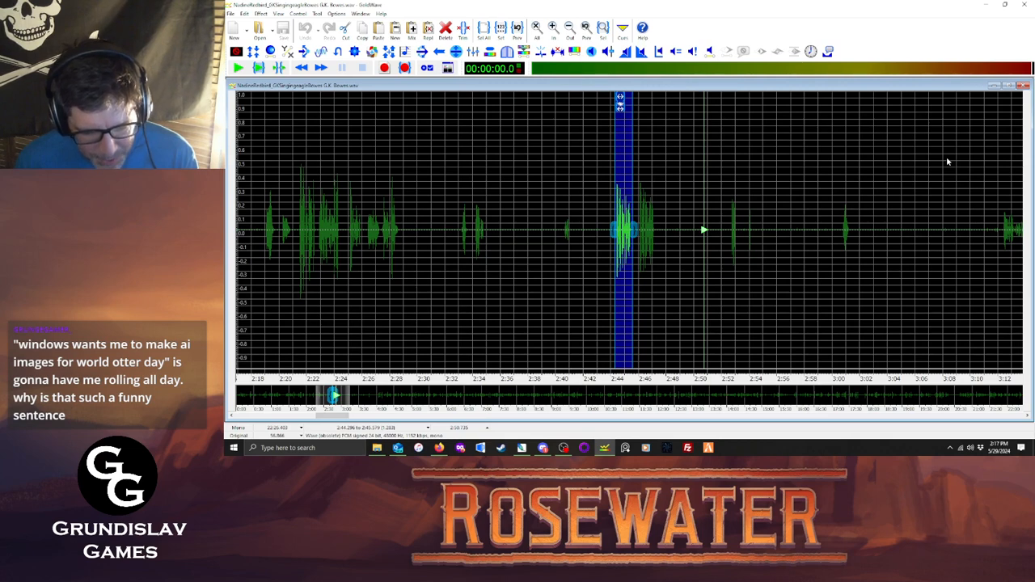
Listen to the recording from about 2:52, 3:12 and 3:34 to look for the next usable take.
click(727, 229)
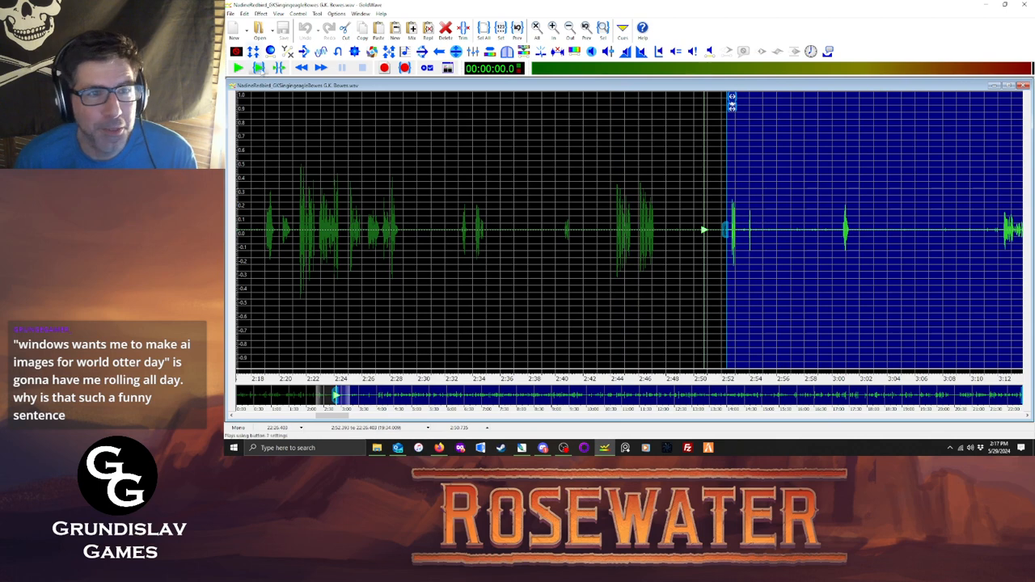
click(258, 68)
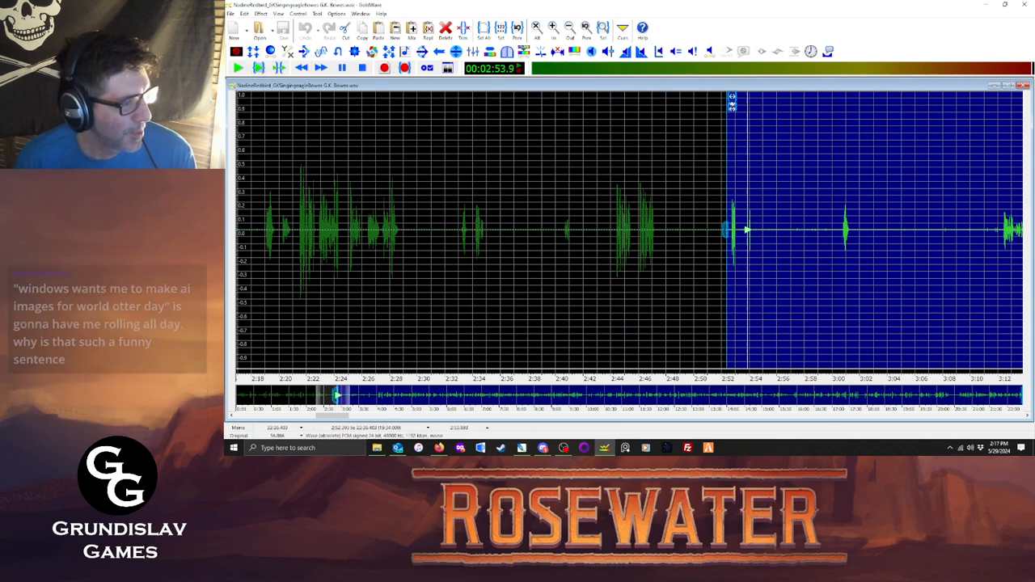
click(840, 235)
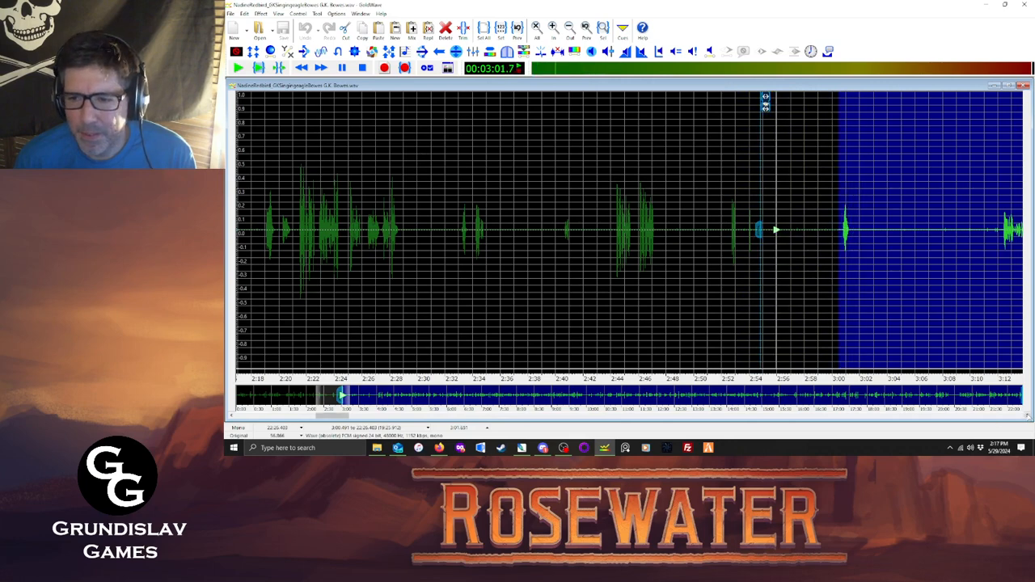
click(687, 234)
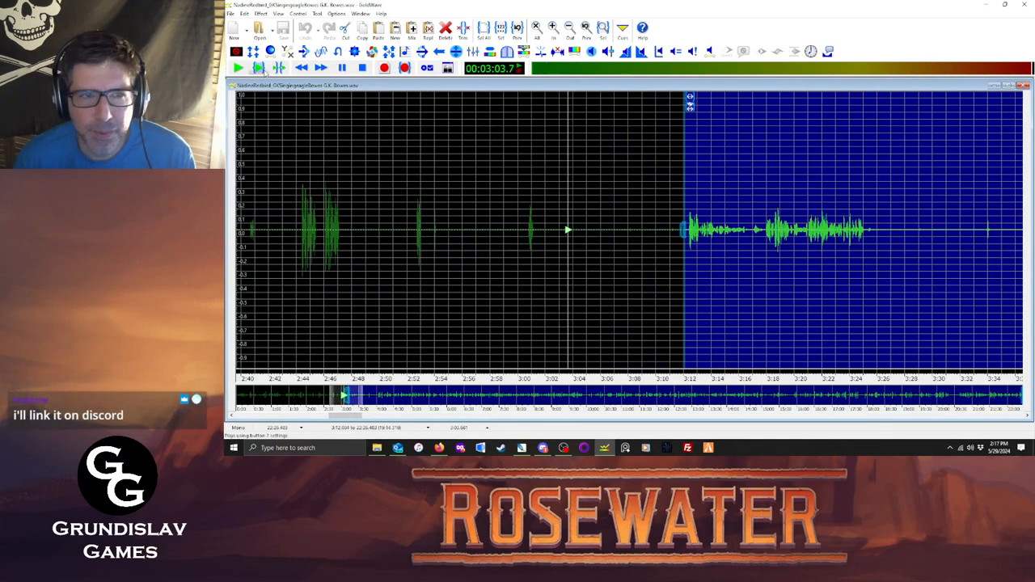
click(260, 69)
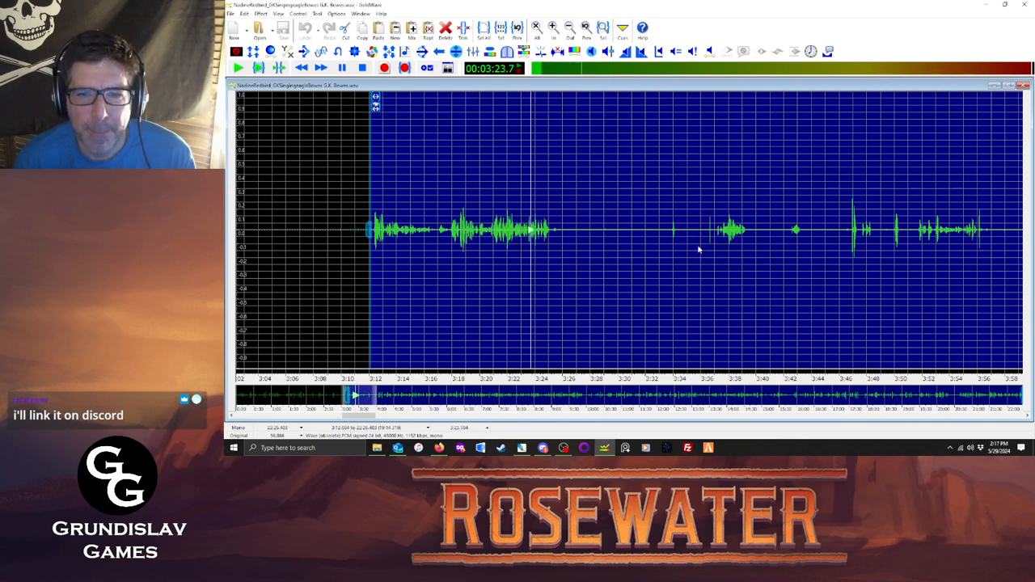
click(671, 232)
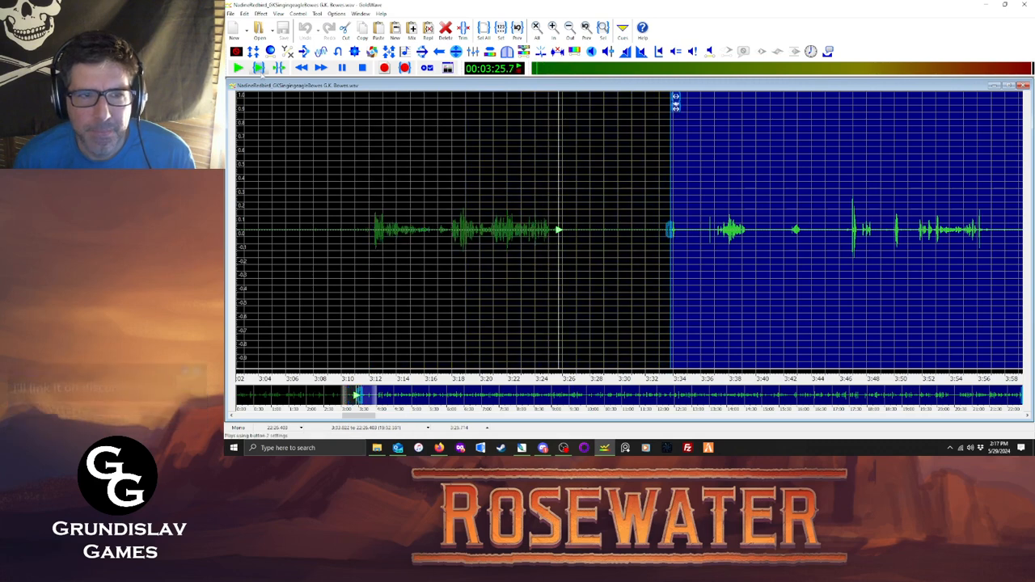
click(258, 68)
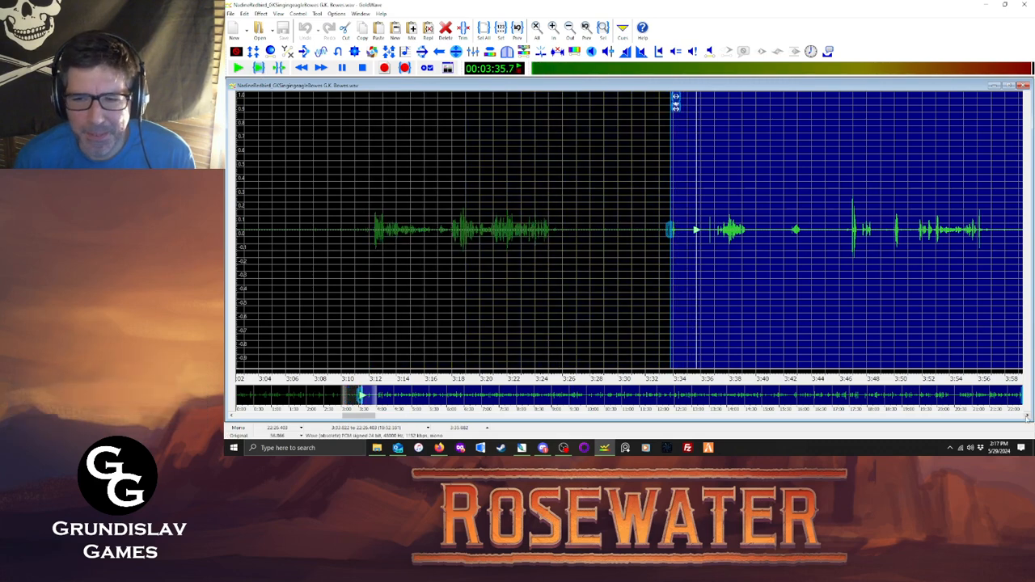
click(364, 69)
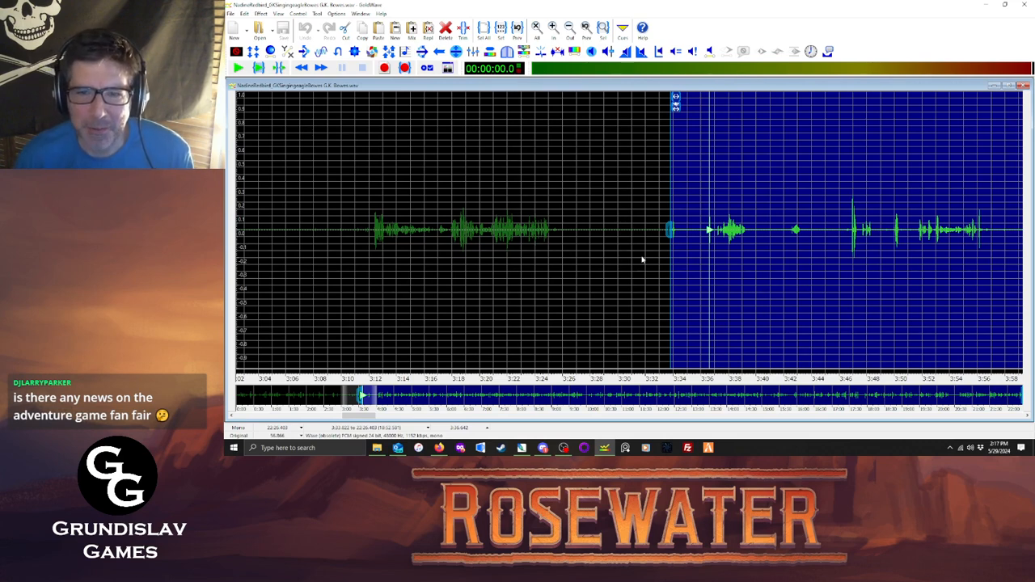
Listen to the passages of the recording starting at about 3:36 and 3:46 for a usable take.
click(701, 230)
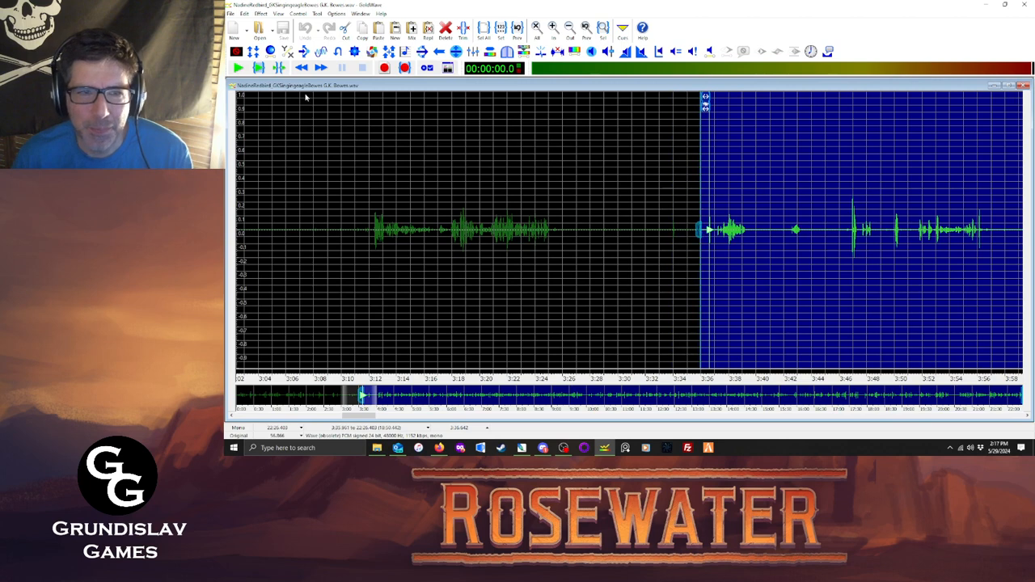
click(259, 68)
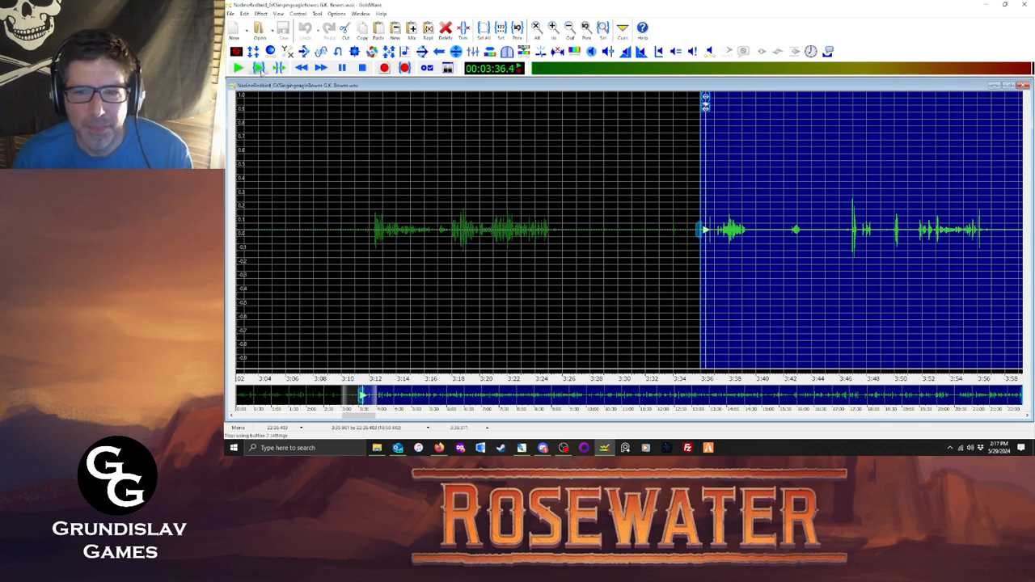
click(362, 68)
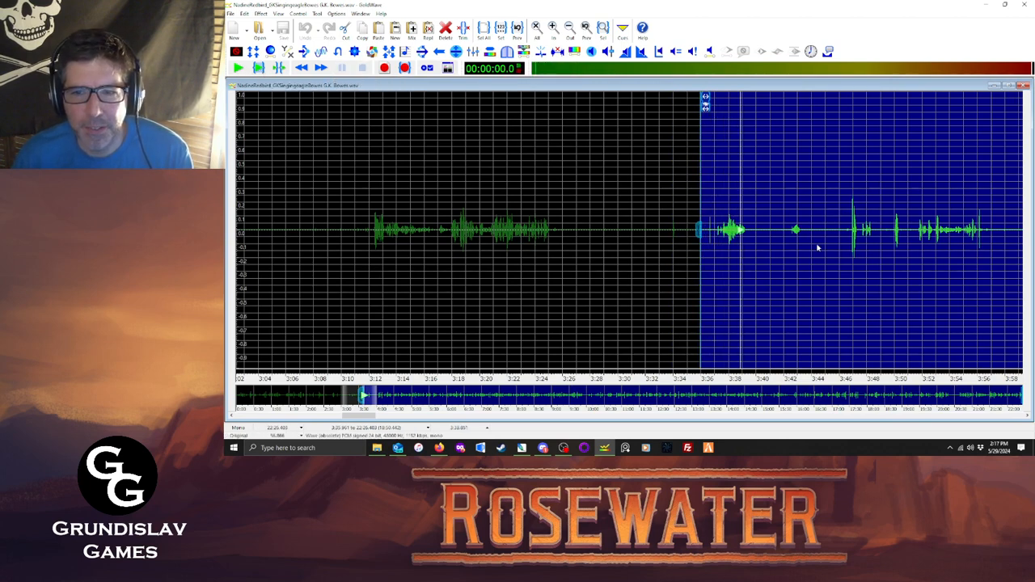
click(846, 243)
click(1027, 417)
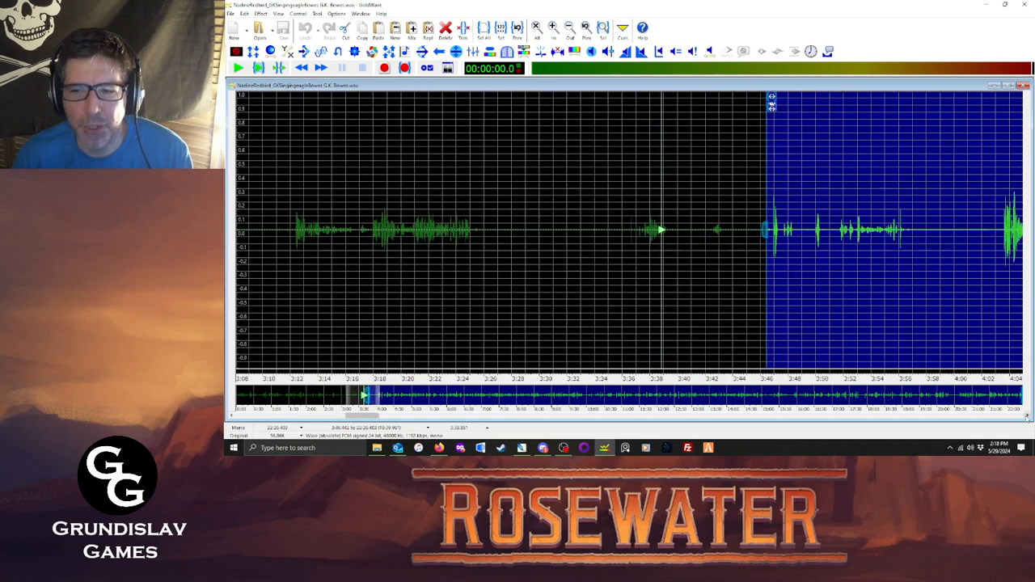
key(space)
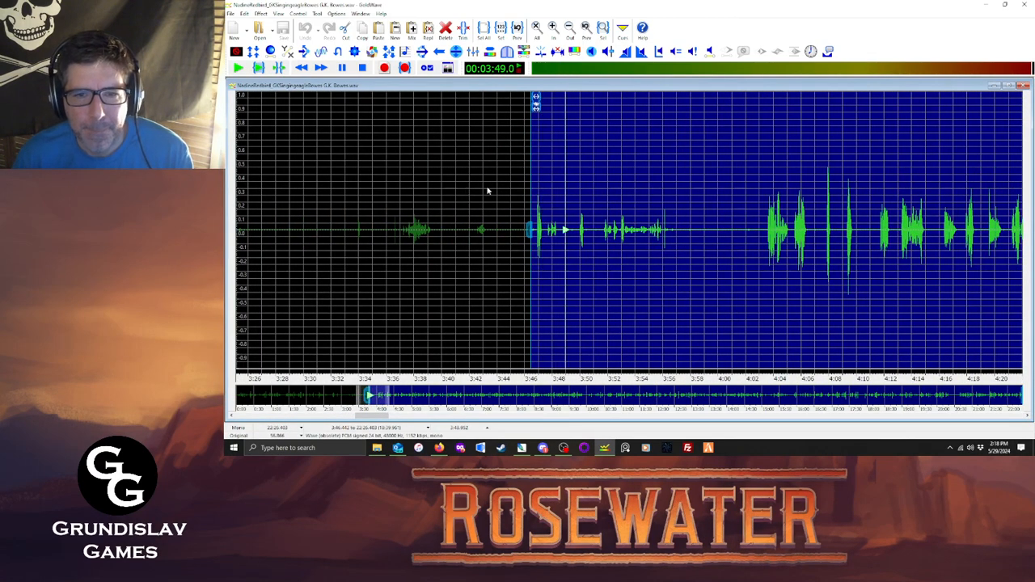
Play the recording from about 4:03, select the take from about 4:03.5 to 4:06.5, and copy it into a new sound.
click(761, 236)
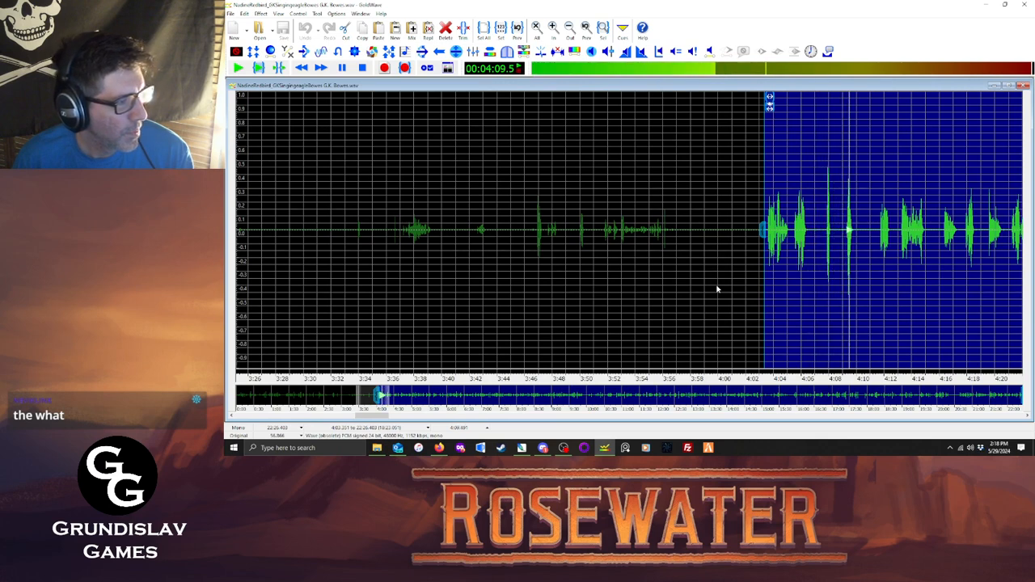
click(772, 178)
drag(770, 178, 809, 187)
key(ctrl+c)
key(ctrl+p)
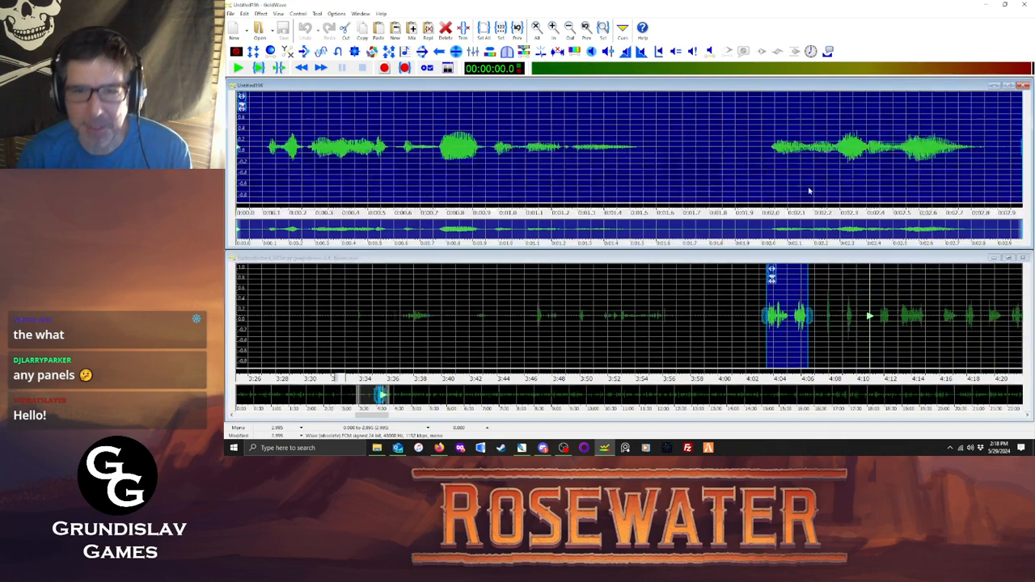
Play the new take, cut about 0.1 s from its pause near 1.7 s, and trim its end to a length of 2.8 s.
click(239, 68)
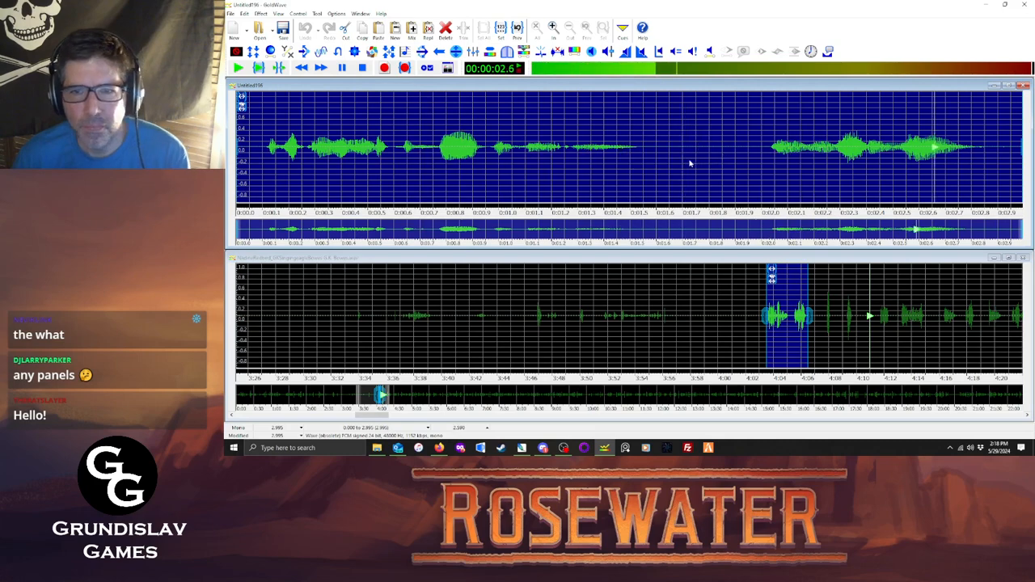
drag(686, 162, 713, 162)
key(Delete)
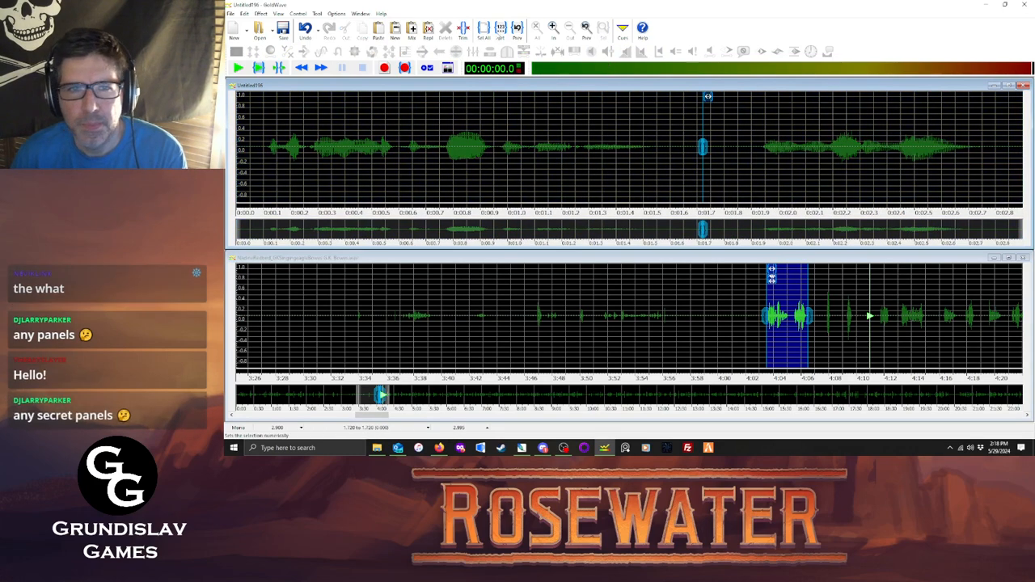
click(484, 30)
drag(1023, 160, 997, 162)
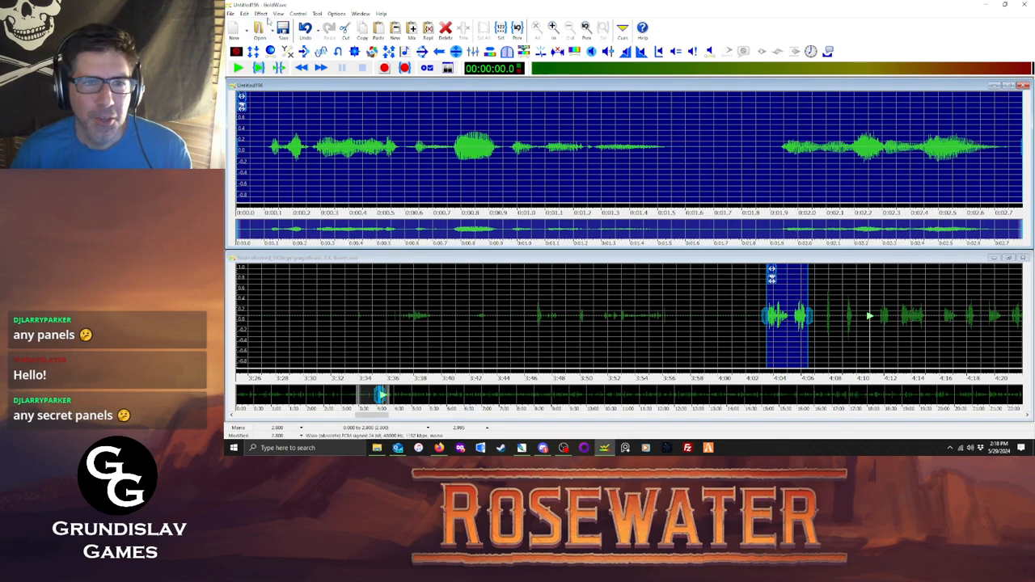
Maximize the volume of the whole shortened take.
click(260, 14)
mouse_move(287, 220)
click(355, 270)
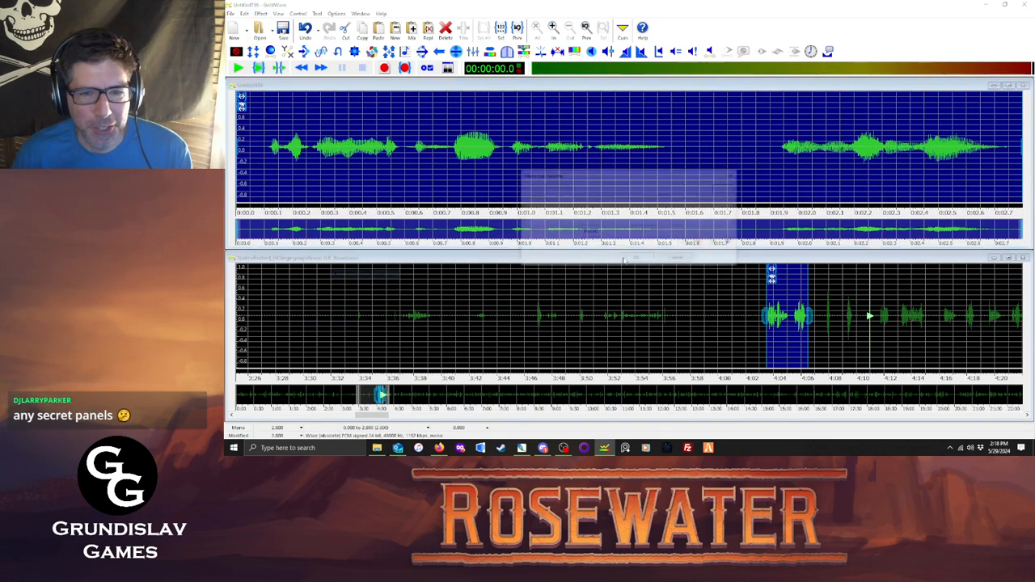
Save the take as the Ogg file nadh677 in the Rhubarb folder and close its window.
click(231, 14)
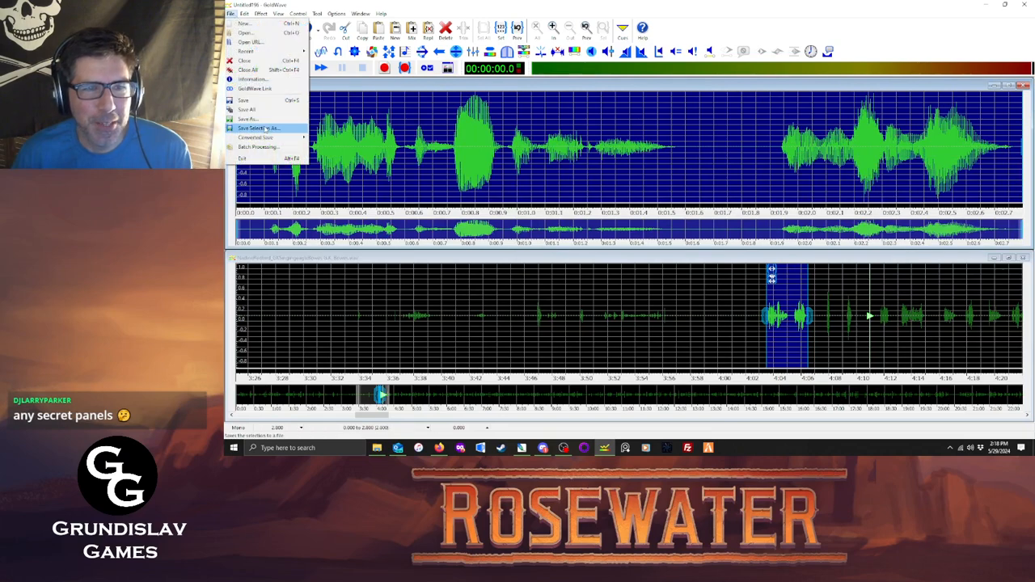
click(261, 123)
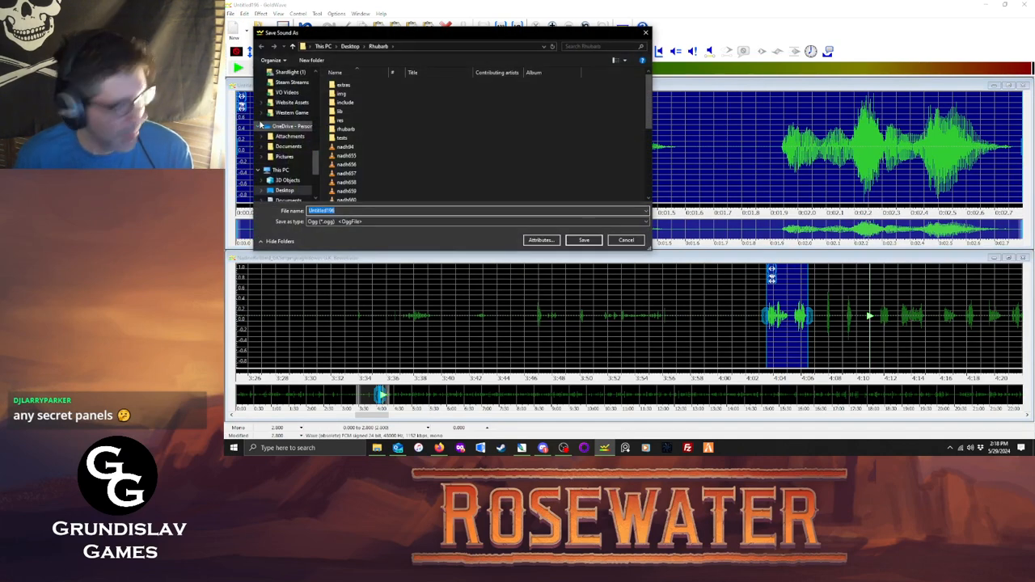
text(nah)
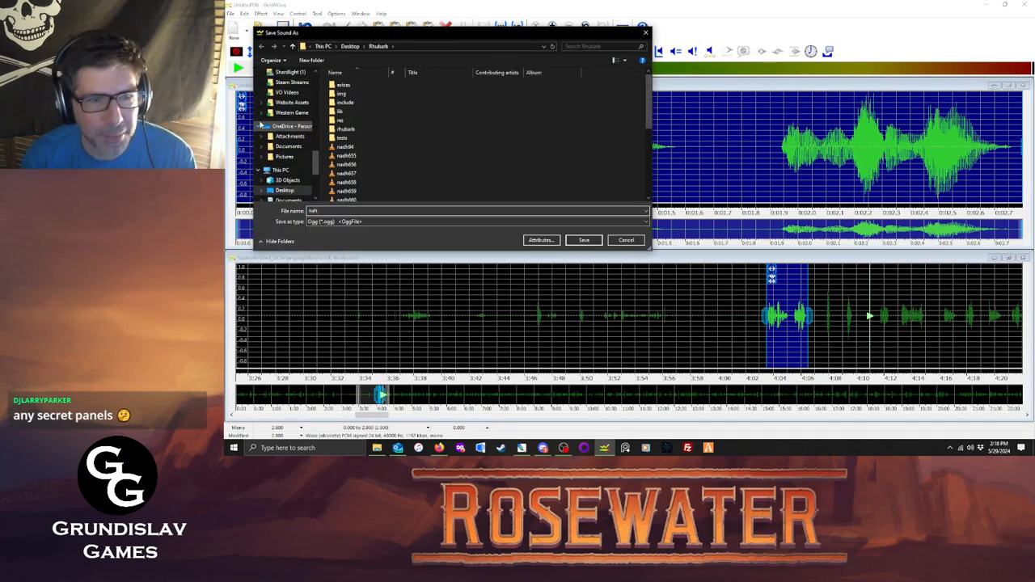
key(BackSpace)
text(dh6)
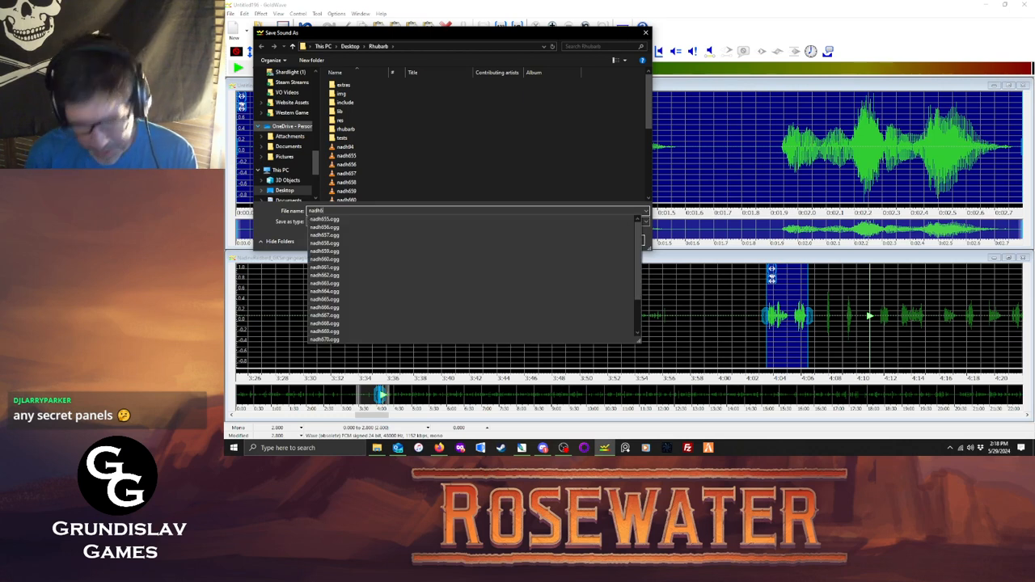
text(77)
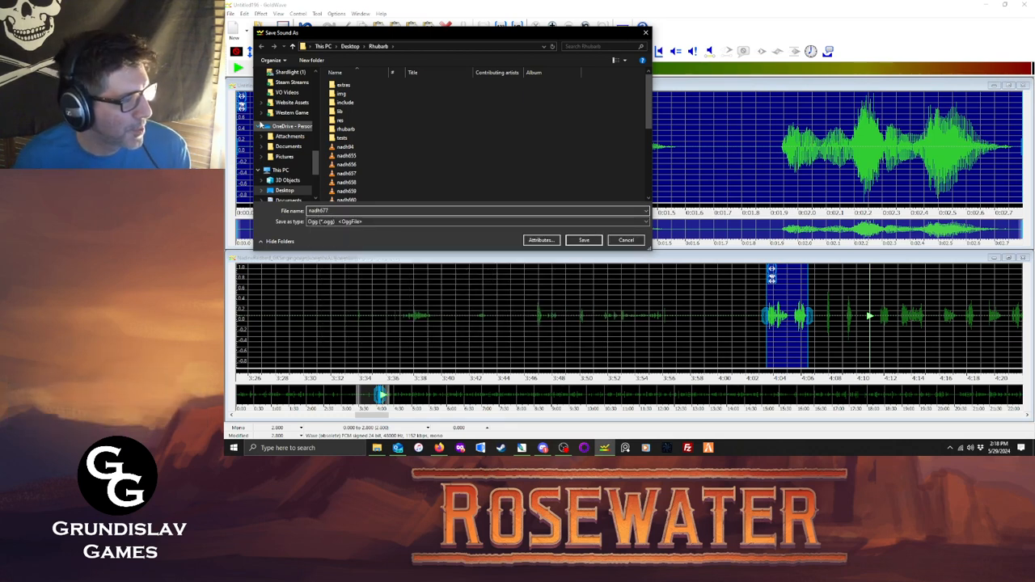
click(583, 241)
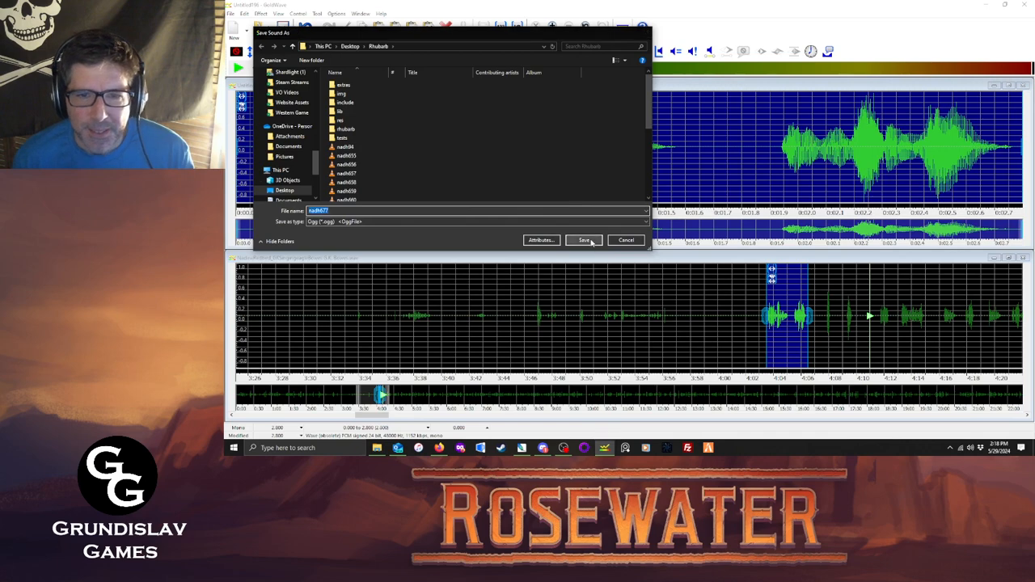
key(Return)
click(1024, 85)
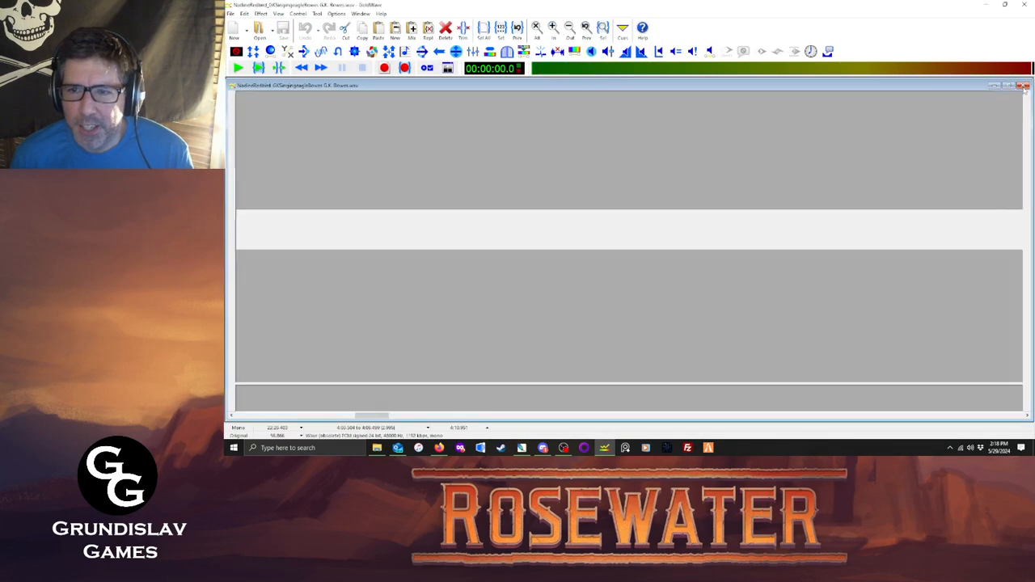
Select and play the short take from about 4:07.75 to 4:08.18 in the recording, and copy it into a new sound.
click(829, 239)
drag(832, 238, 831, 238)
click(258, 69)
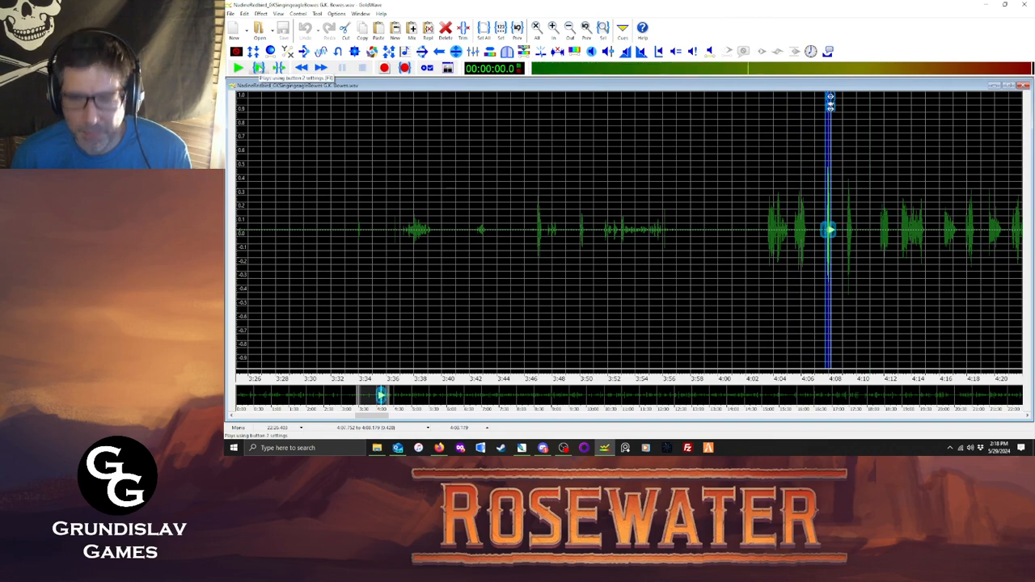
key(ctrl+c)
key(ctrl+p)
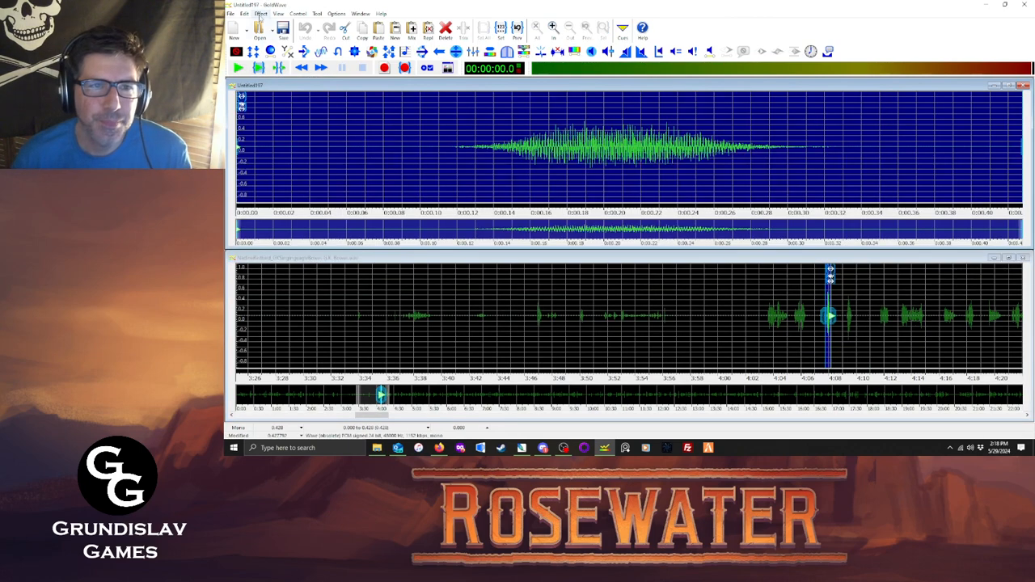
Maximize the short take's volume and play it back.
click(261, 14)
mouse_move(275, 218)
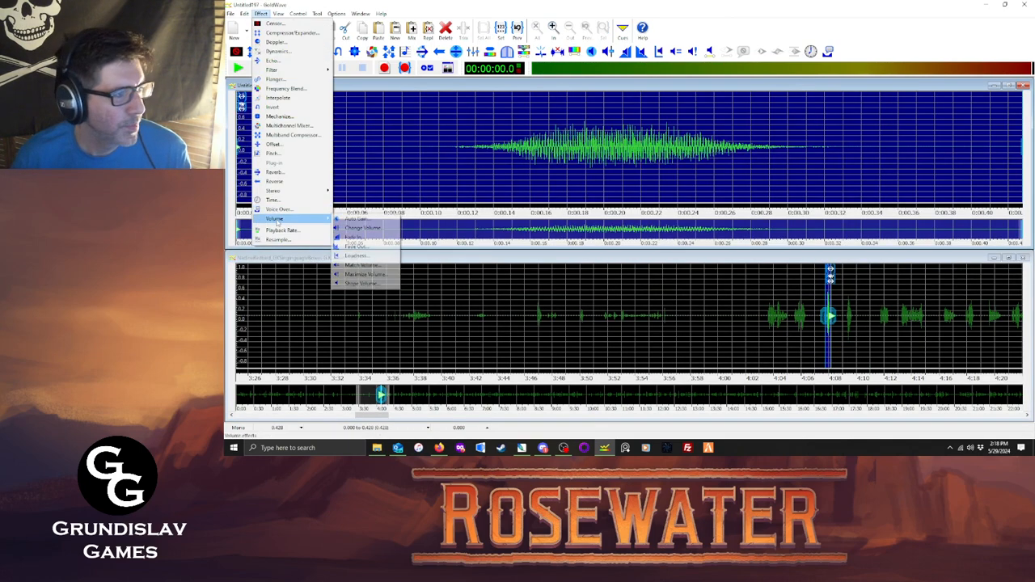
click(364, 274)
key(Return)
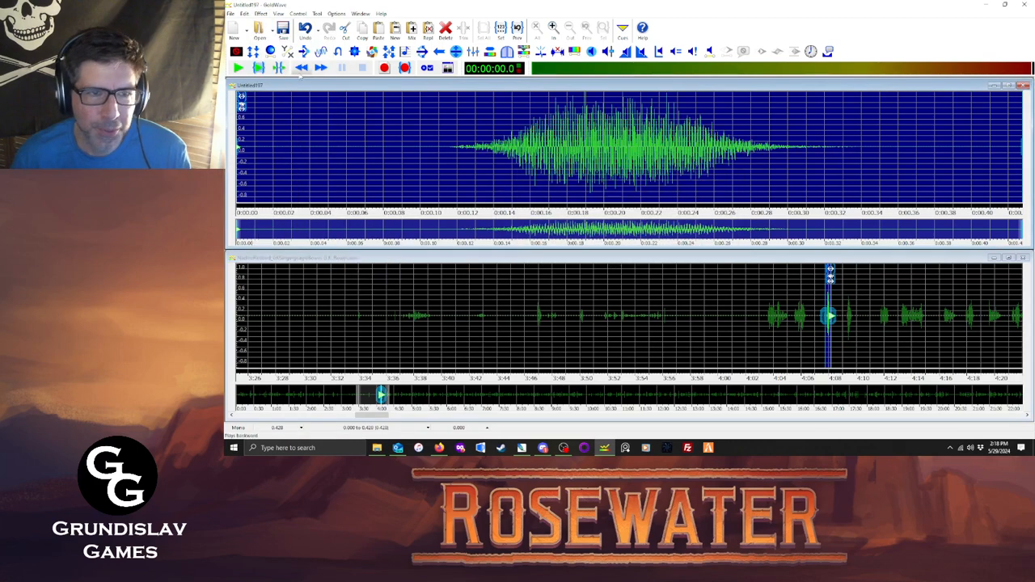
click(259, 68)
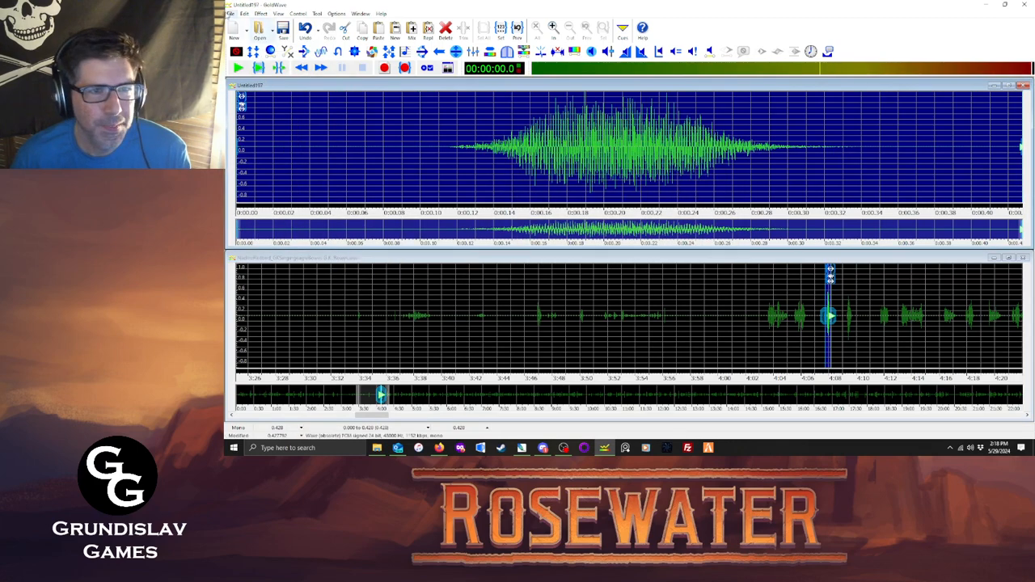
Save the short take as the Ogg file nadh175 in the Rhubarb folder and close its window.
click(231, 13)
click(261, 120)
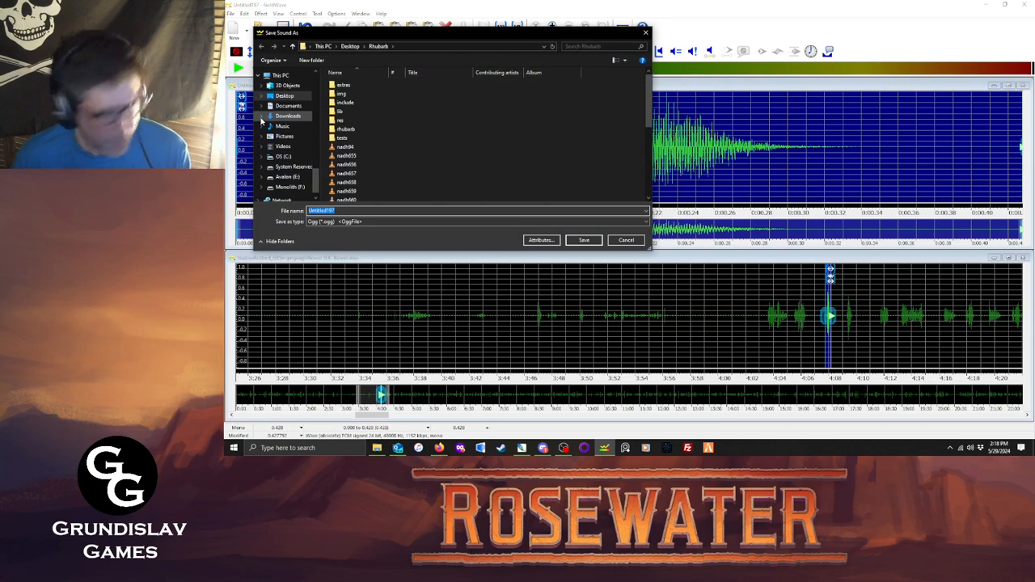
text(nadh175)
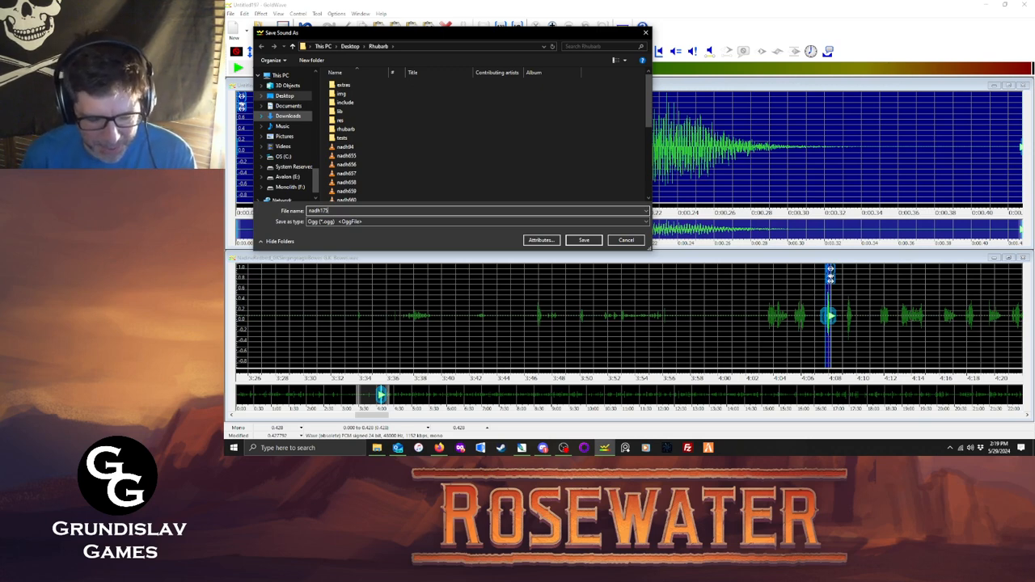
click(579, 240)
key(Return)
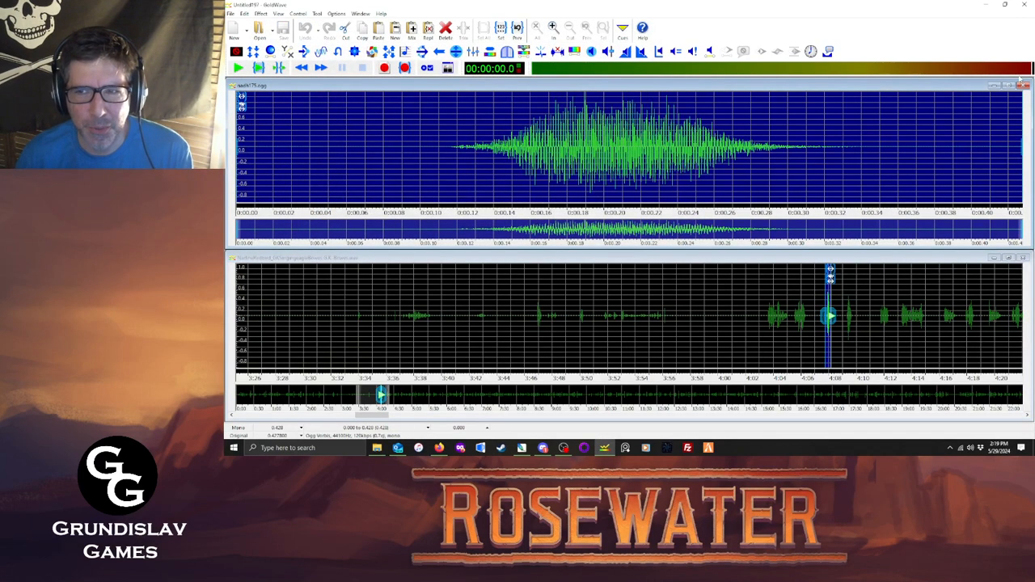
click(1023, 85)
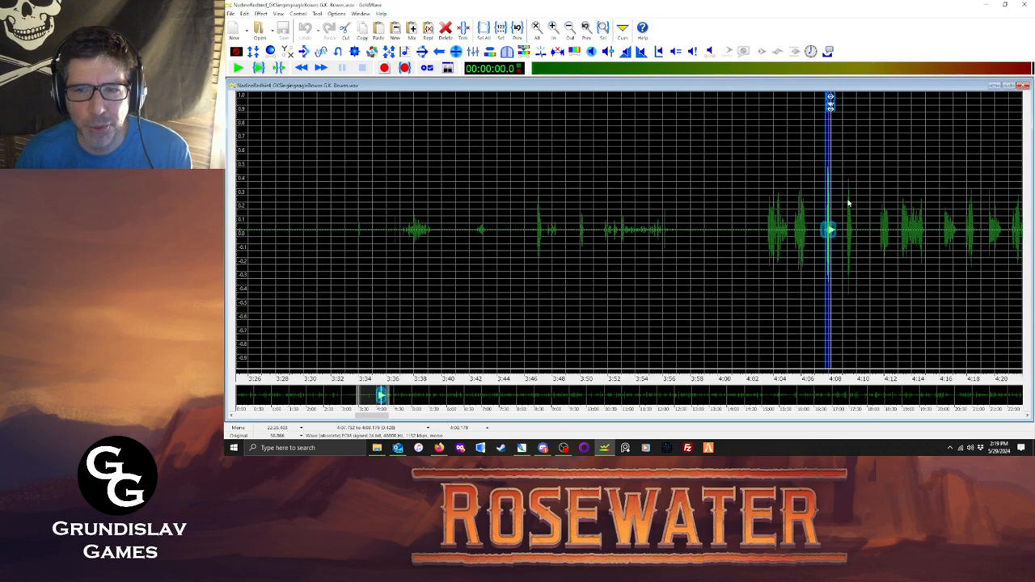
Play the recording from about 4:09.13 to hear the short take there.
click(845, 223)
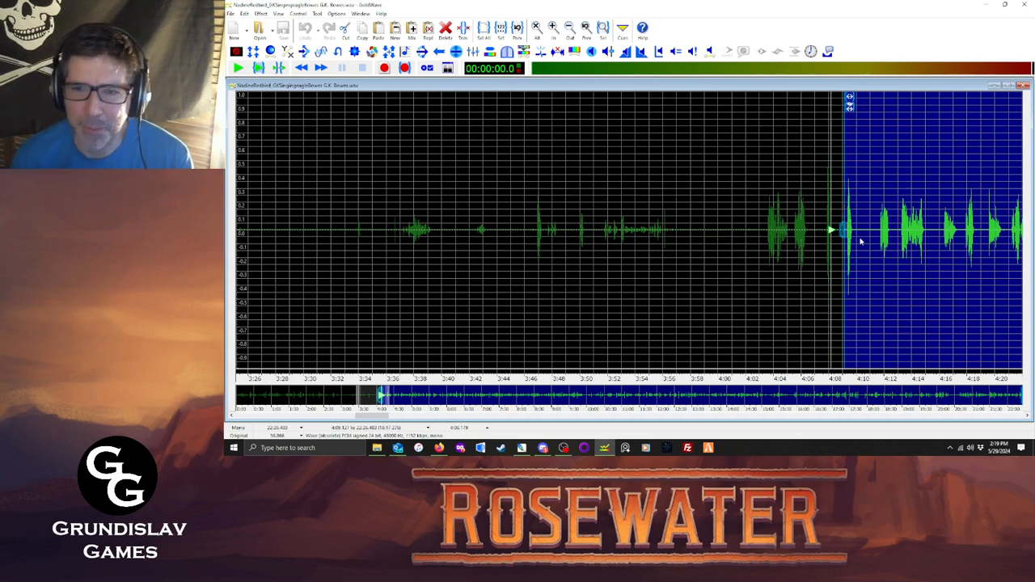
click(238, 68)
click(361, 68)
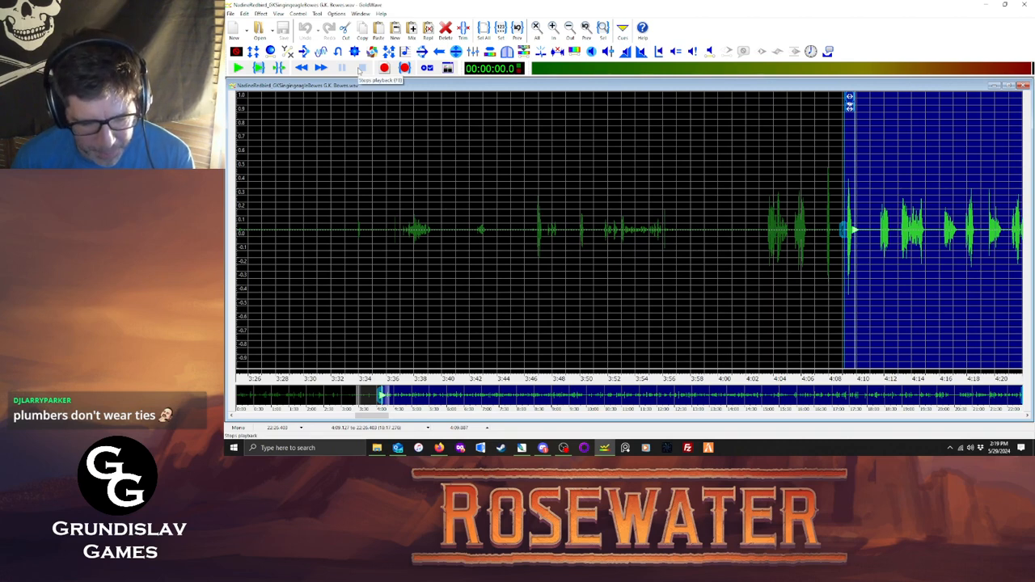
Play the recording from about 4:11.63, select the take from about 4:11.66 to 4:12.46, and copy it into a new sound.
click(880, 236)
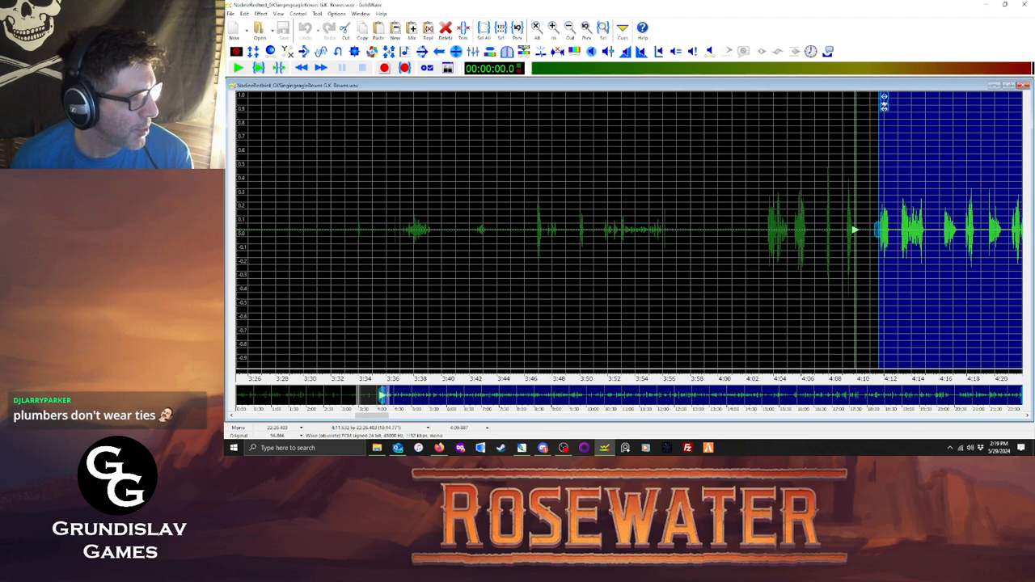
click(260, 70)
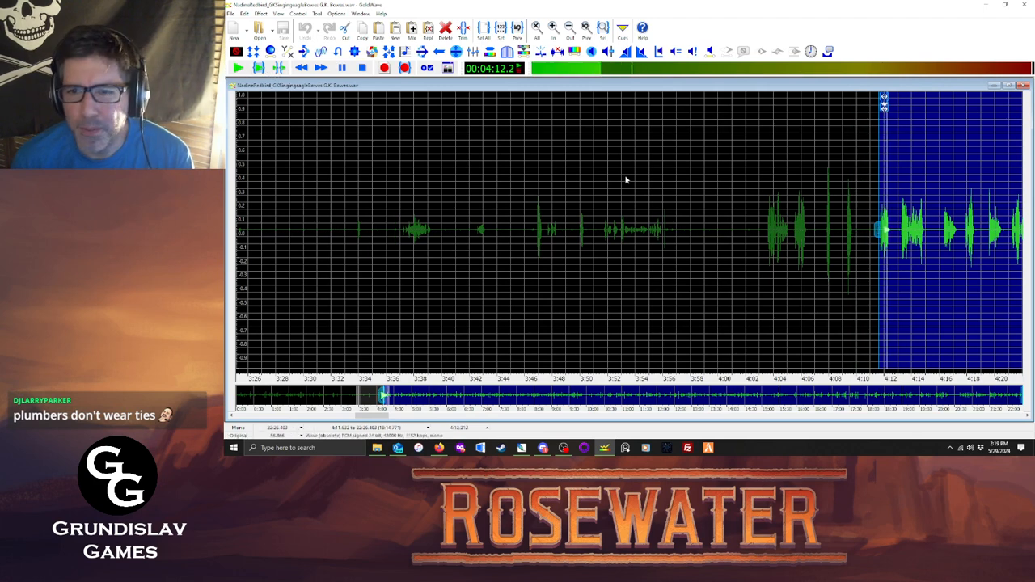
click(370, 72)
drag(879, 196, 892, 197)
key(ctrl+c)
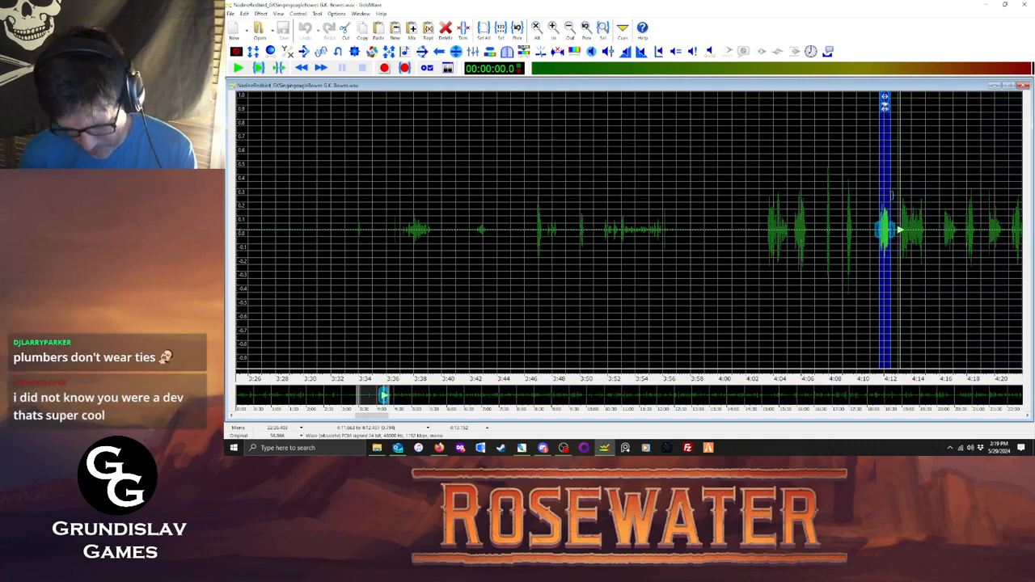
key(ctrl+p)
Maximize the new sound's volume and play it back.
click(261, 14)
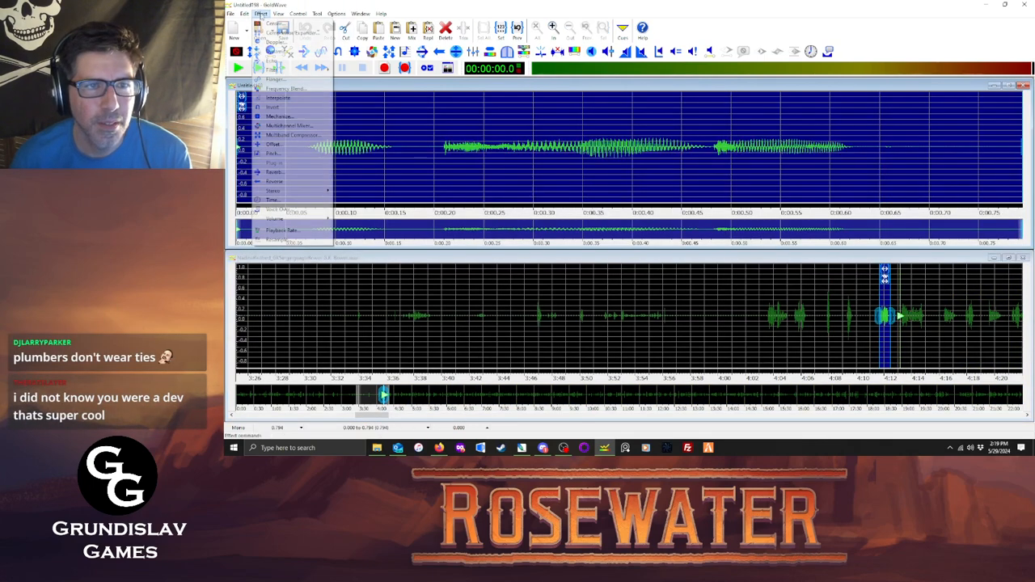
mouse_move(292, 219)
click(380, 274)
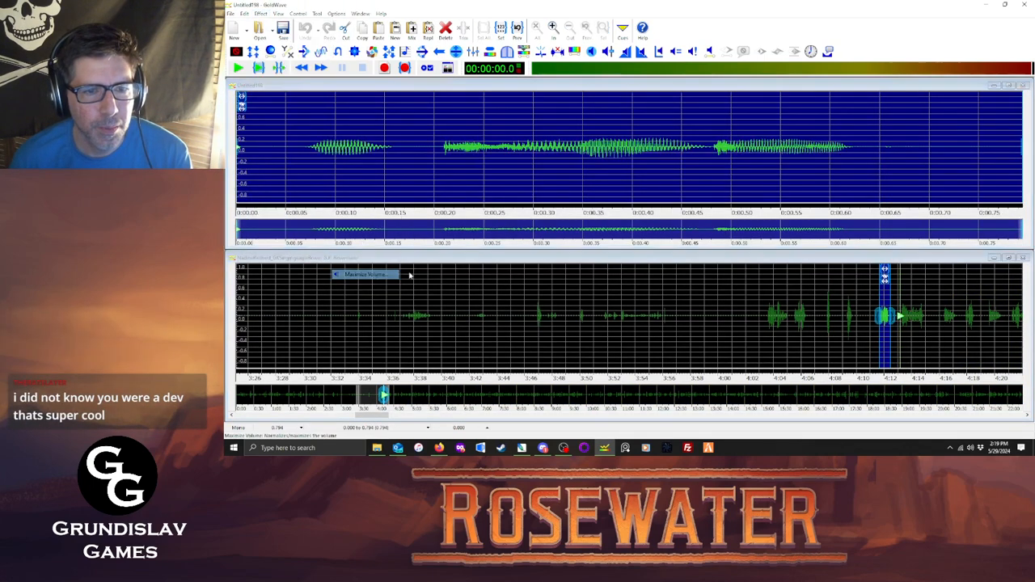
click(621, 260)
key(space)
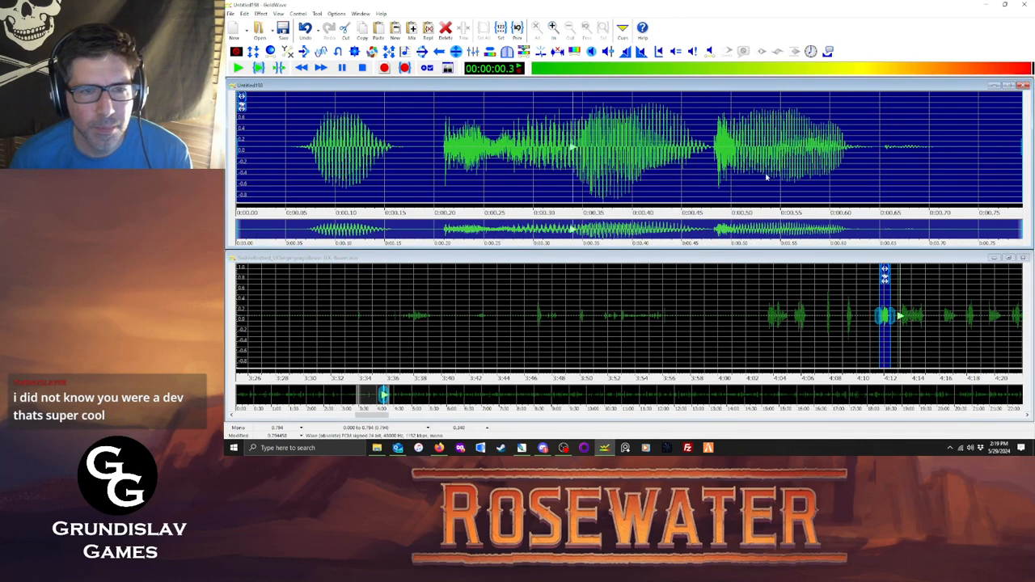
Save the take as the Ogg file nadh678 in the Rhubarb folder and close its window.
click(230, 14)
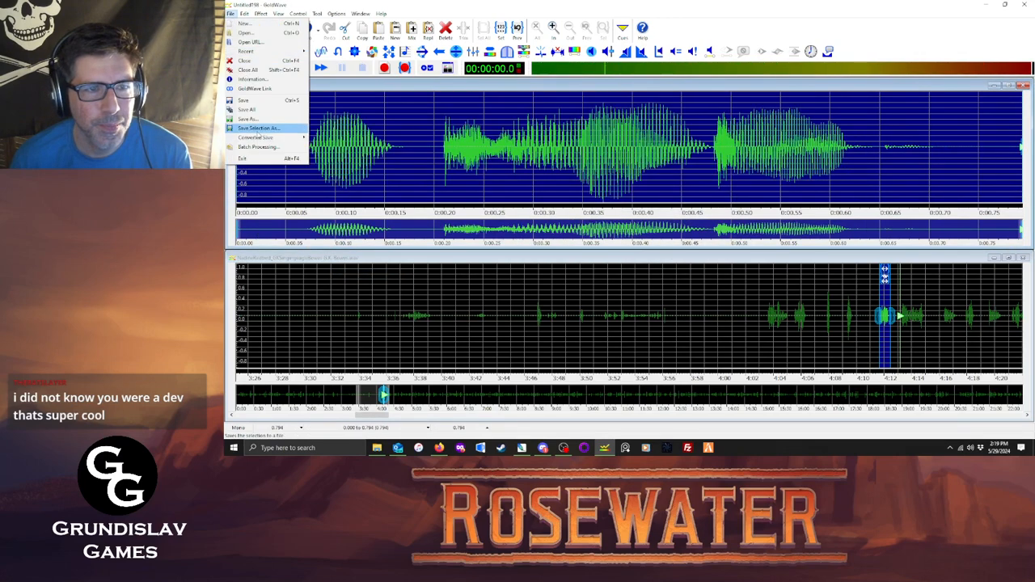
click(256, 119)
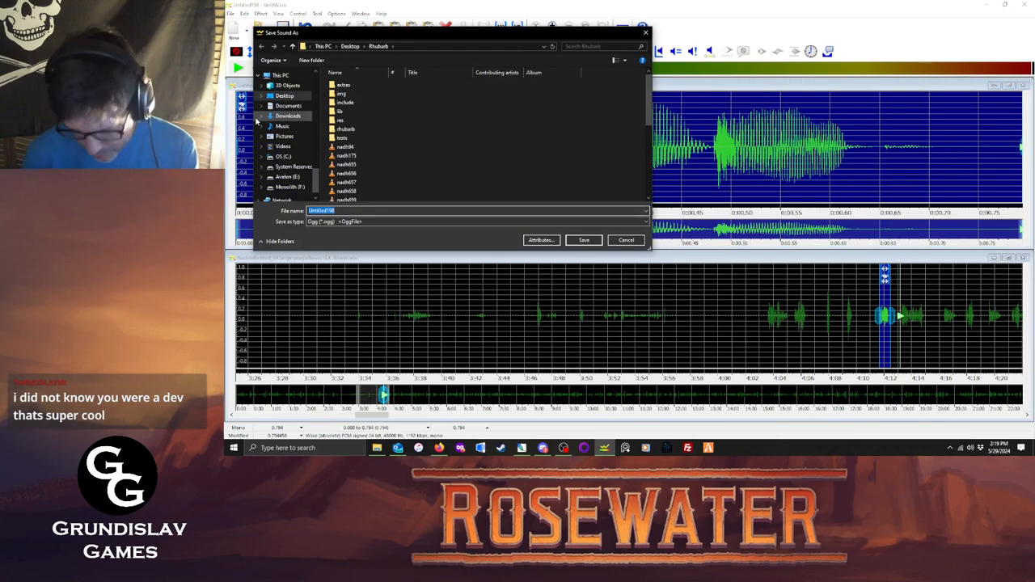
text(nadh678)
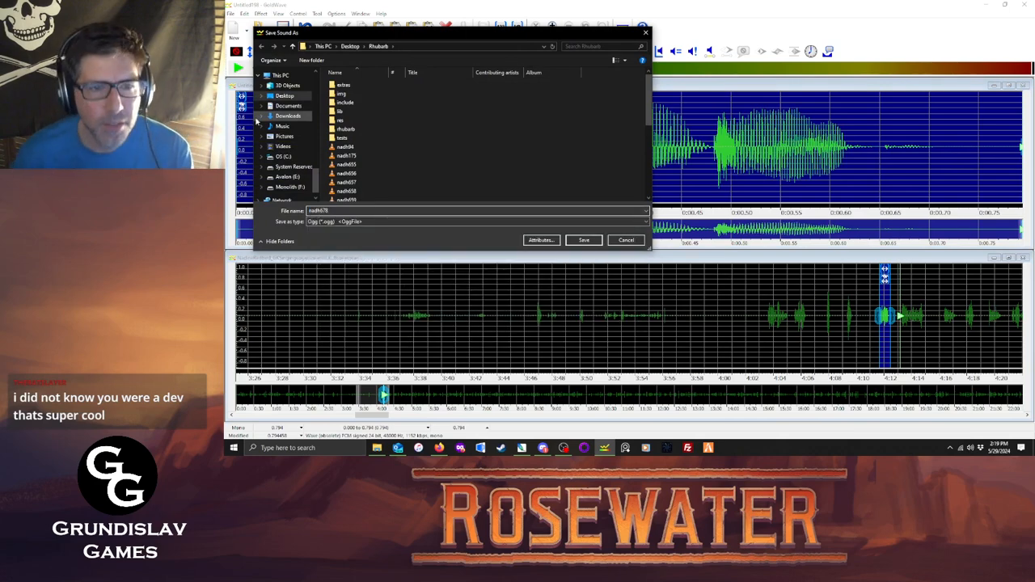
key(Return)
key(Return)
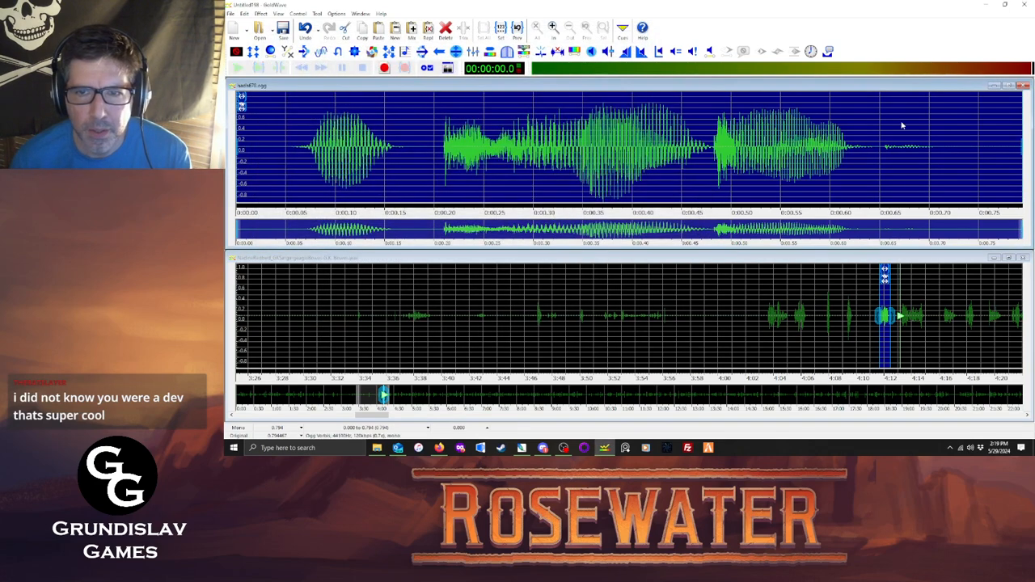
click(1024, 85)
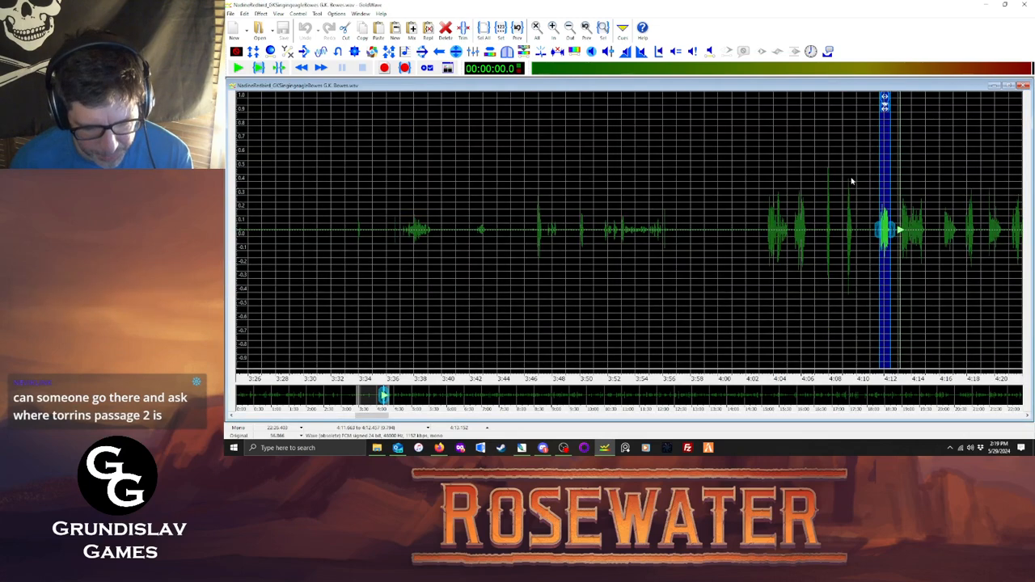
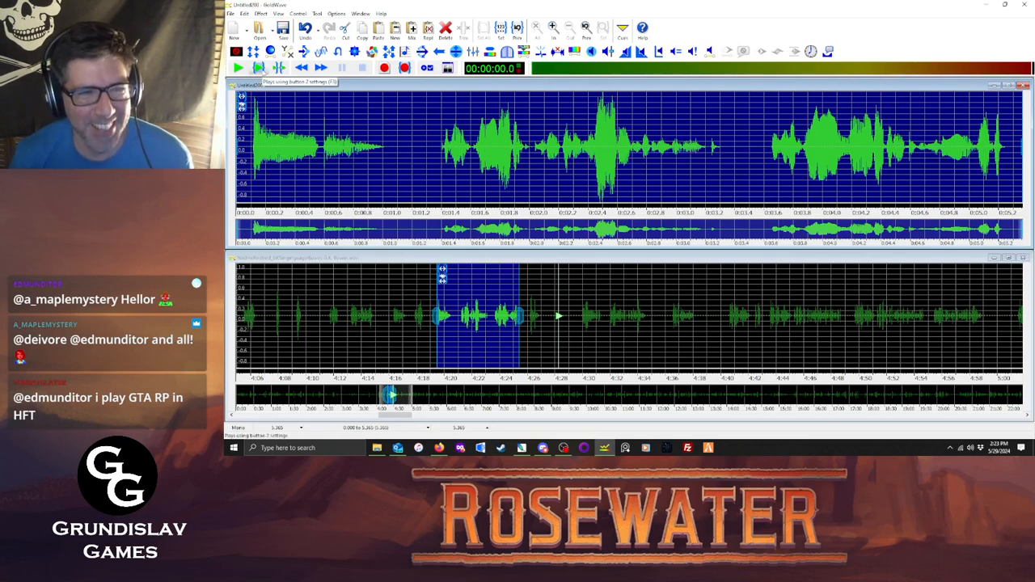
Play back the three-phrase take, save it as the Ogg file nadh680 in the Rhubarb folder, and close its window.
click(259, 68)
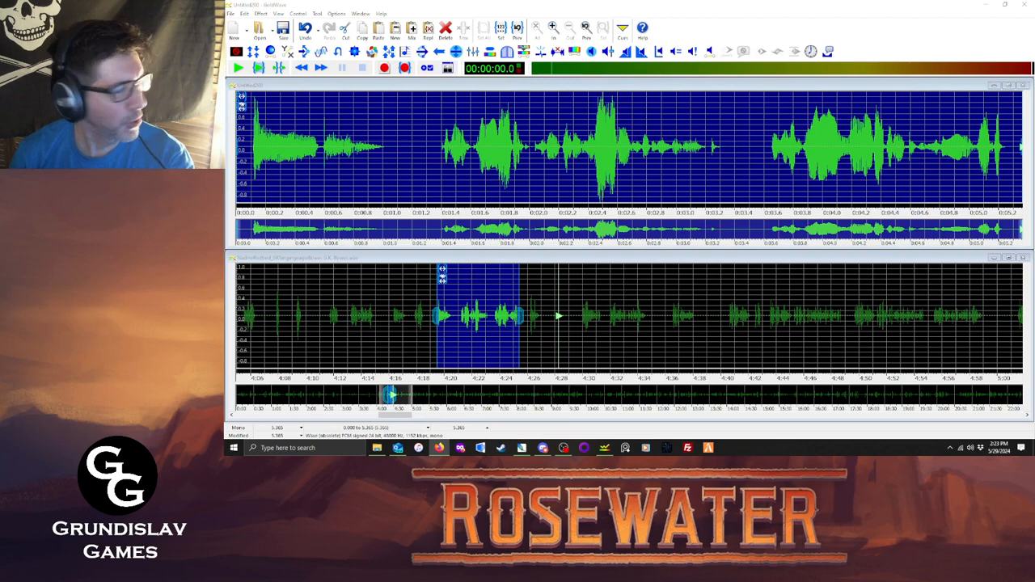
click(231, 14)
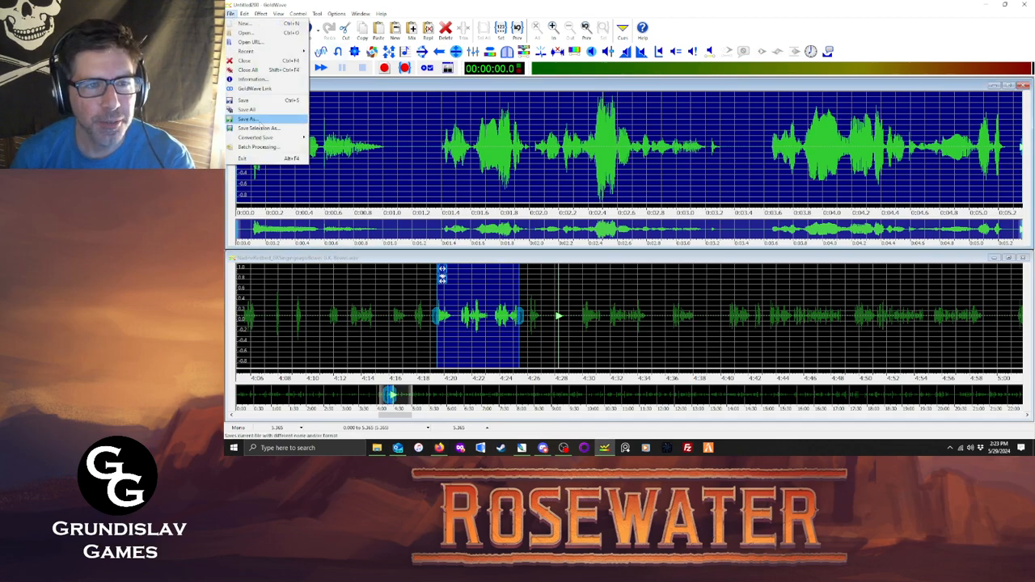
click(247, 119)
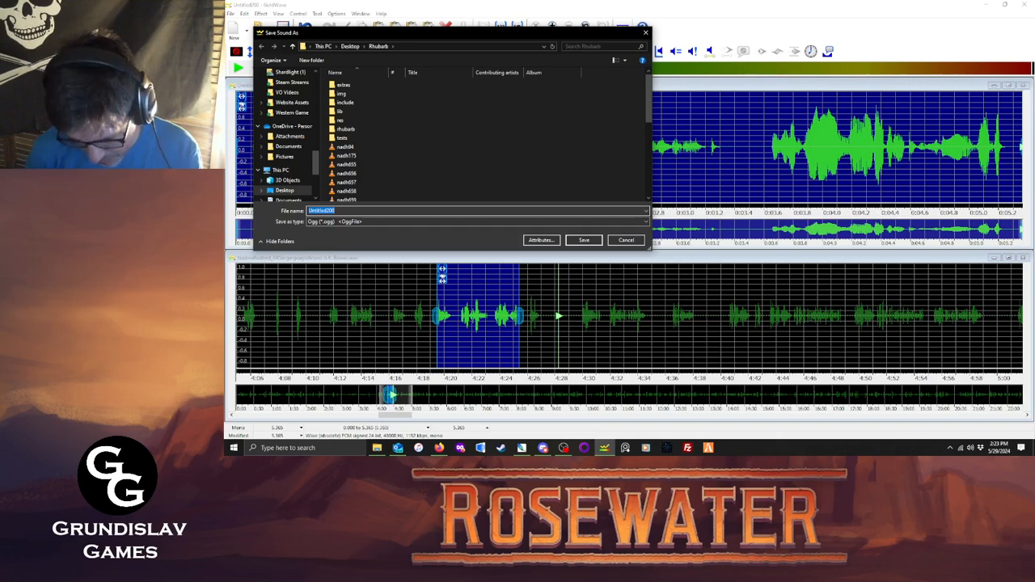
text(nadh680)
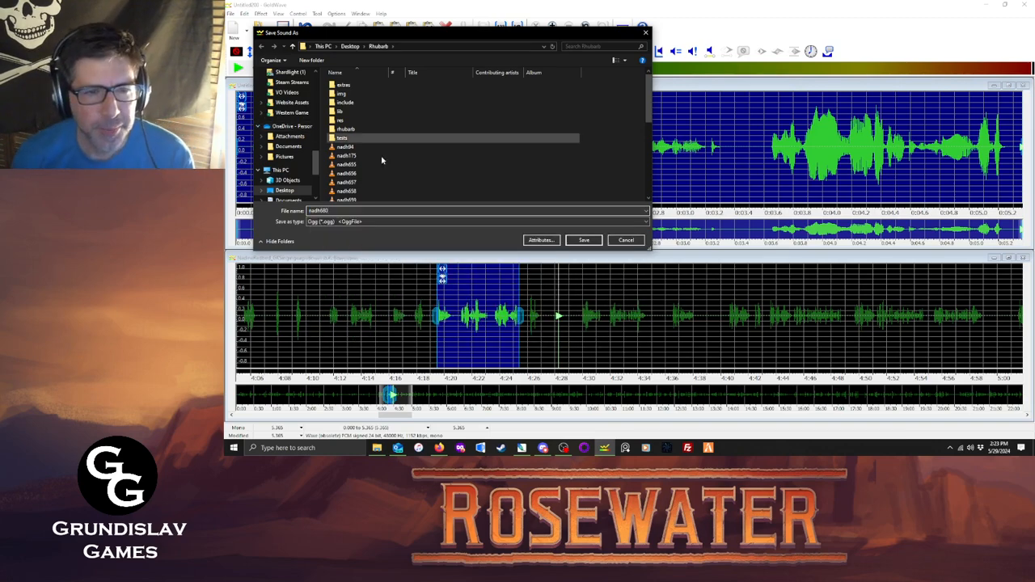
click(584, 240)
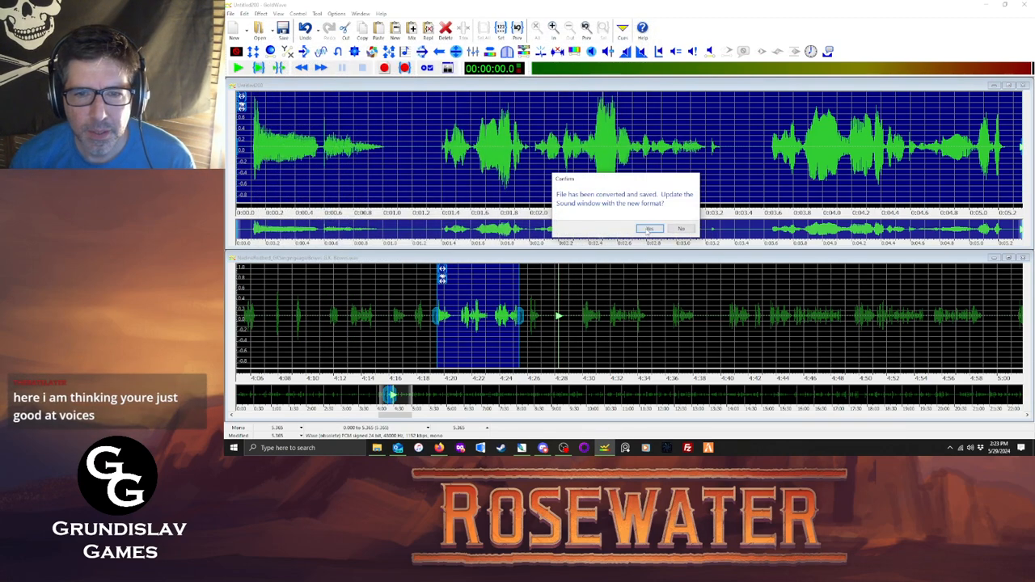
click(649, 229)
click(1023, 85)
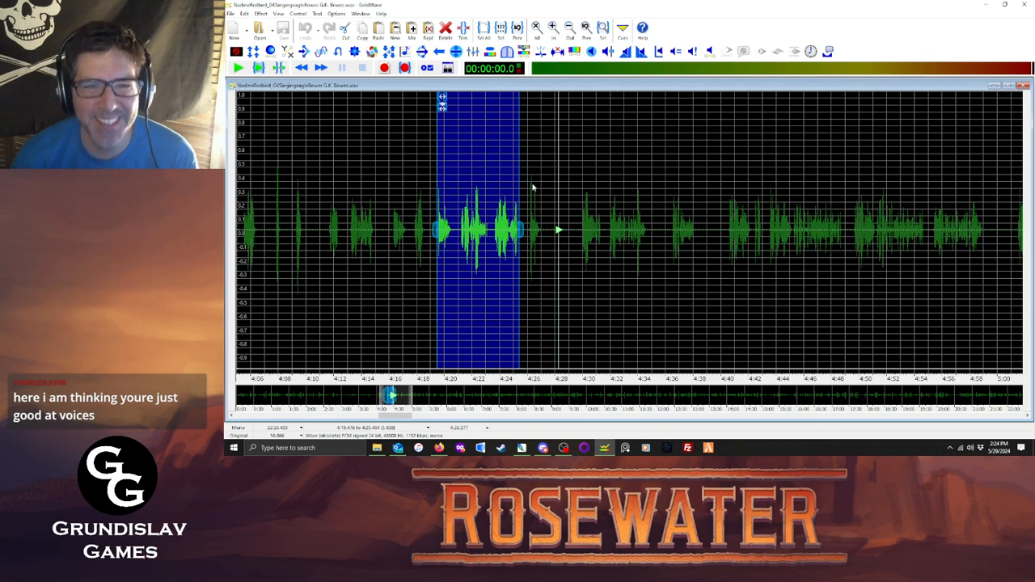
Select and play the take from about 4:26.05 to 4:26.99 in the recording, and copy it into a new sound.
drag(528, 219, 542, 219)
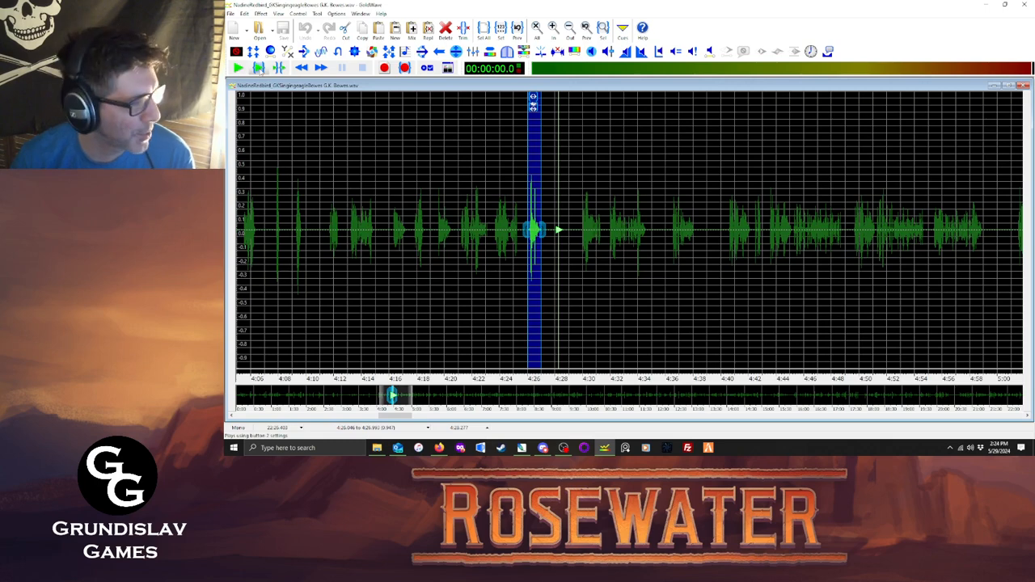
click(259, 68)
key(ctrl+c)
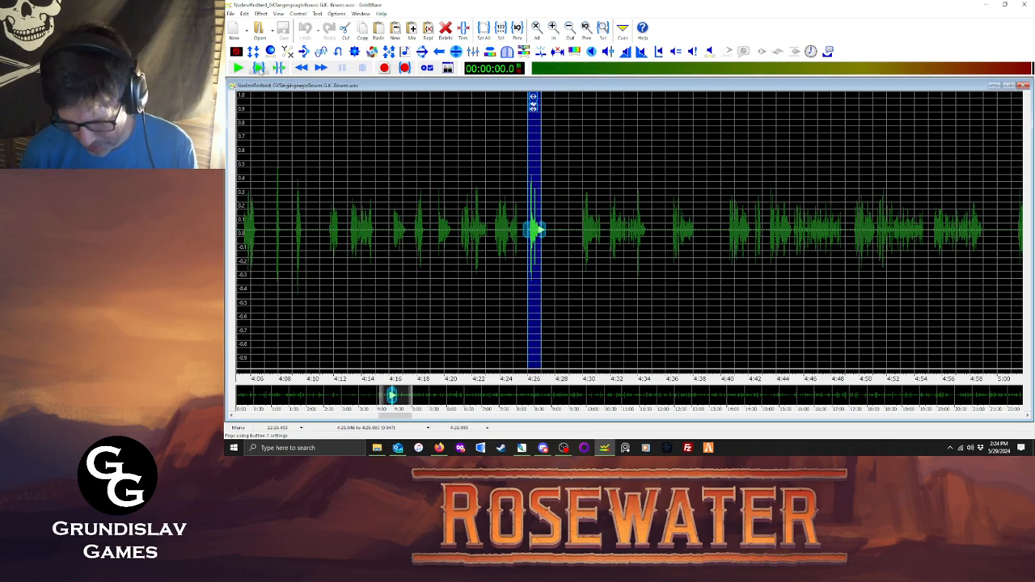
key(ctrl+p)
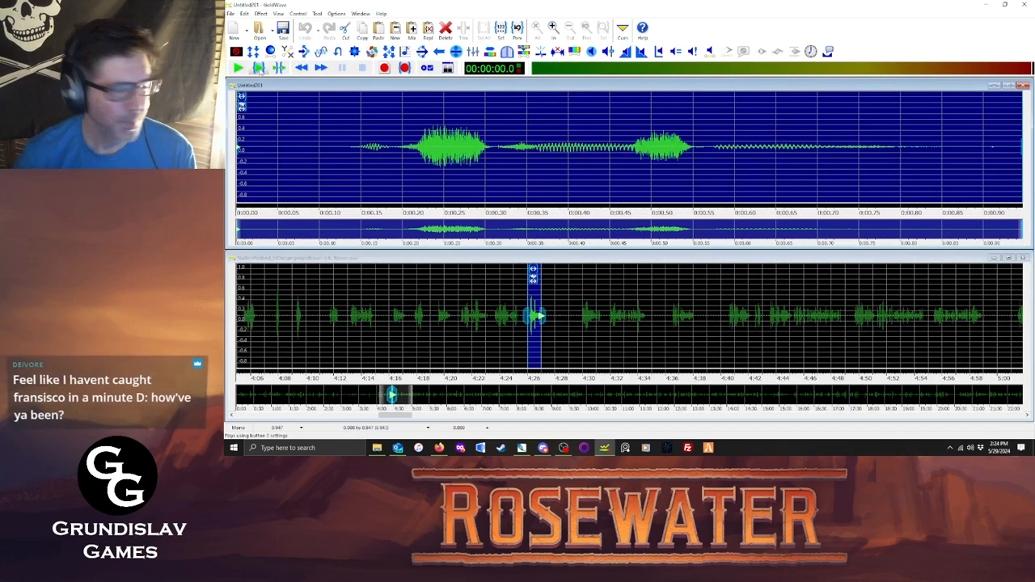
Maximize the volume of the take copied from about 4:26.
click(261, 14)
mouse_move(271, 225)
click(388, 274)
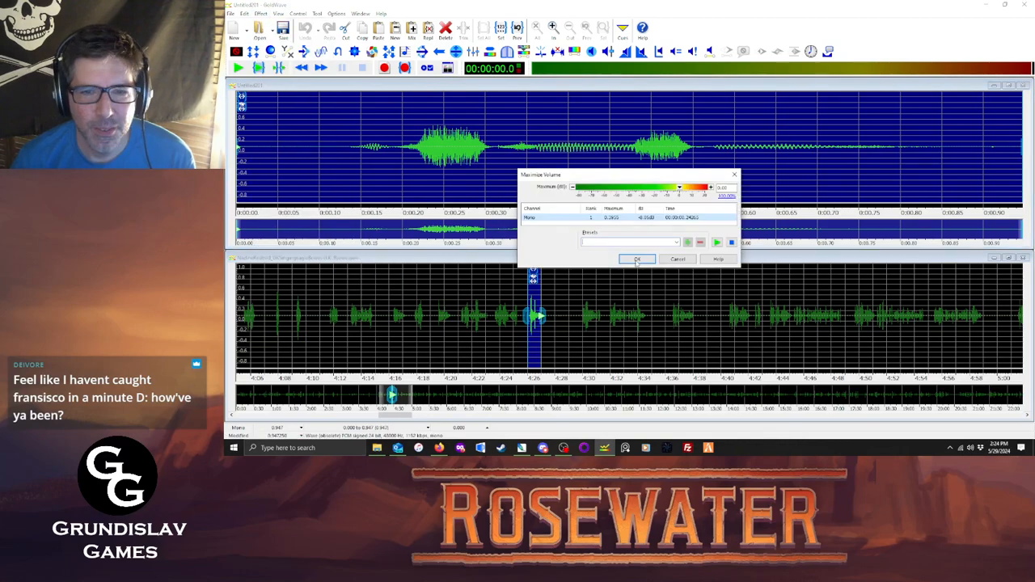
key(Return)
Trim the silence off both ends of the take, keeping about 0.10 to 0.90 seconds, and play it back.
click(317, 157)
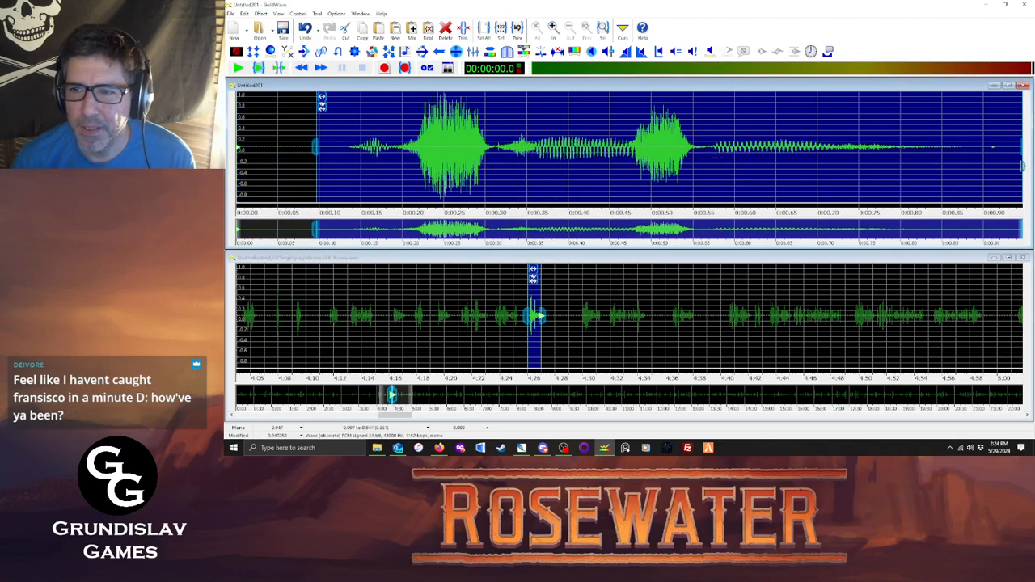
drag(1023, 166, 982, 168)
key(ctrl+t)
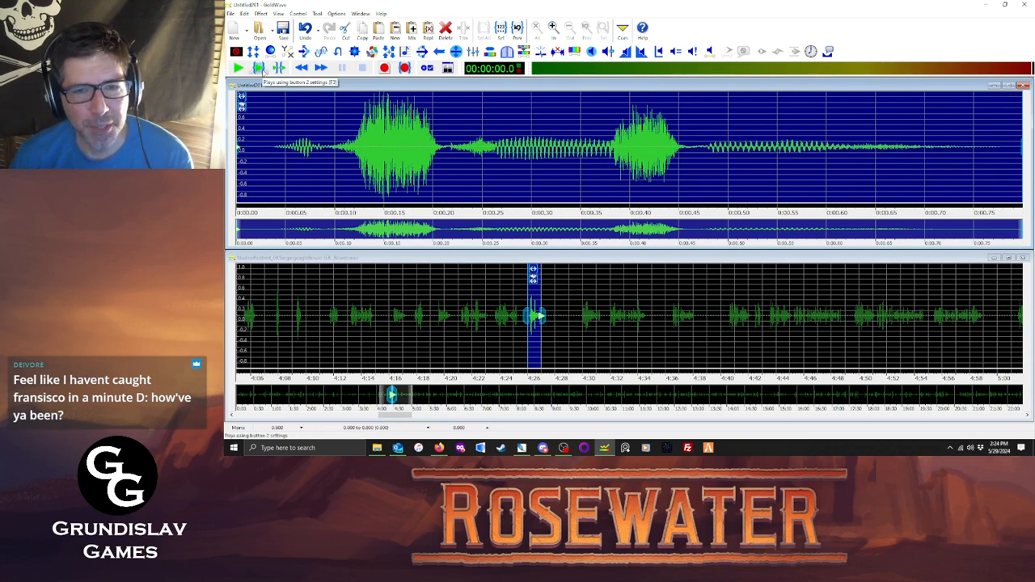
click(265, 71)
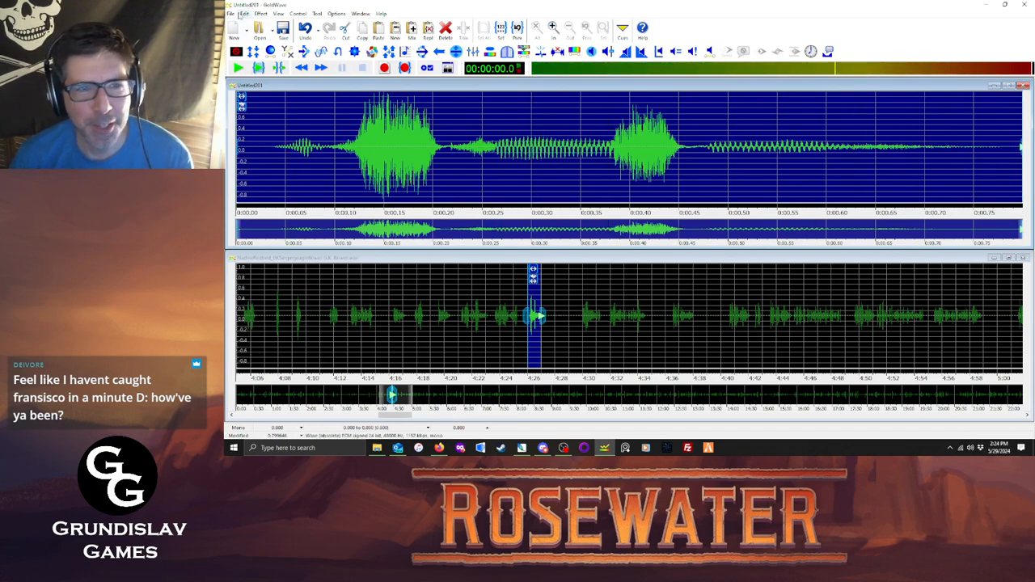
Save the trimmed take as the Ogg file nadh681 in the Rhubarb folder and close its window.
click(231, 14)
click(248, 119)
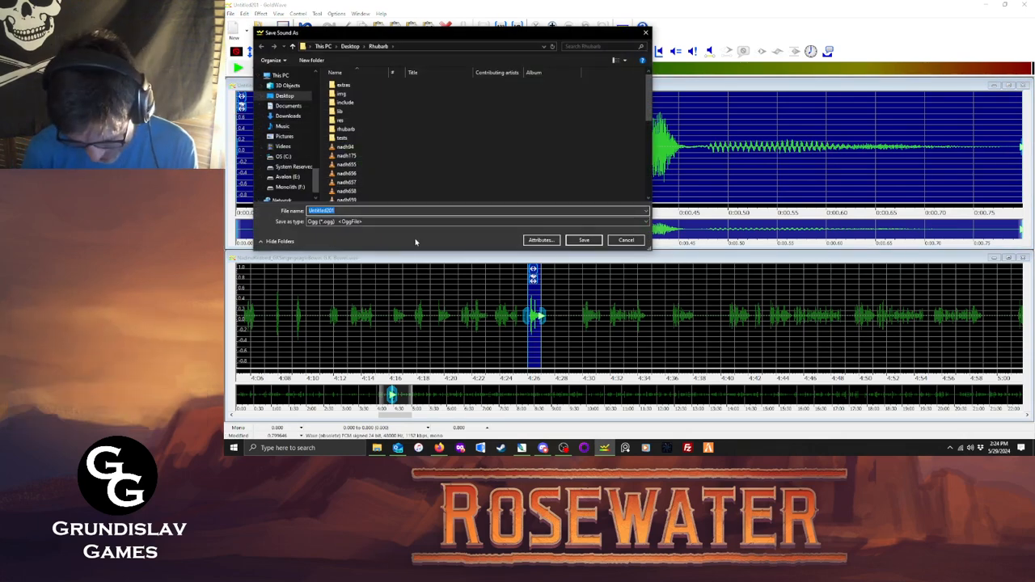
text(nadh681)
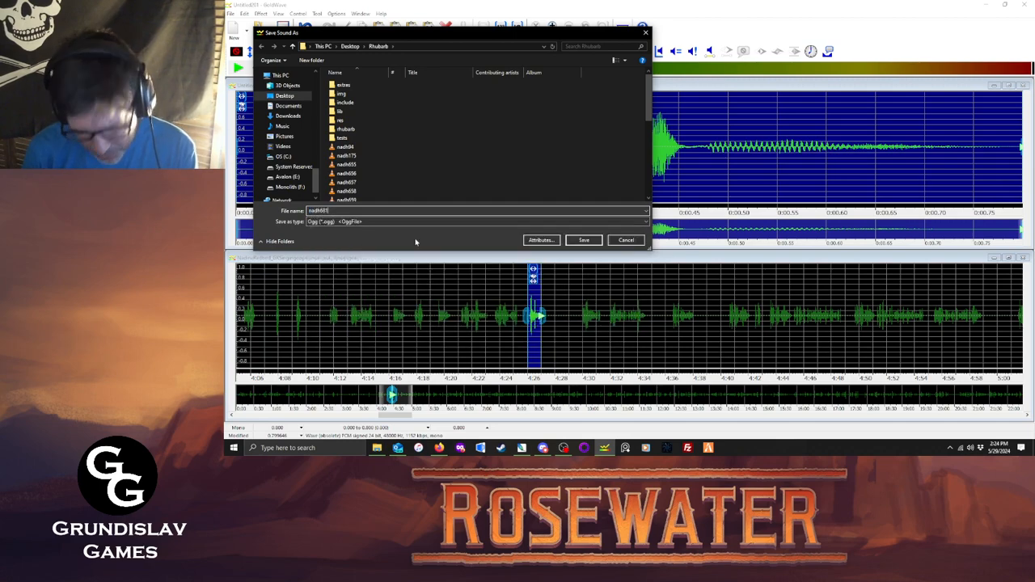
click(585, 241)
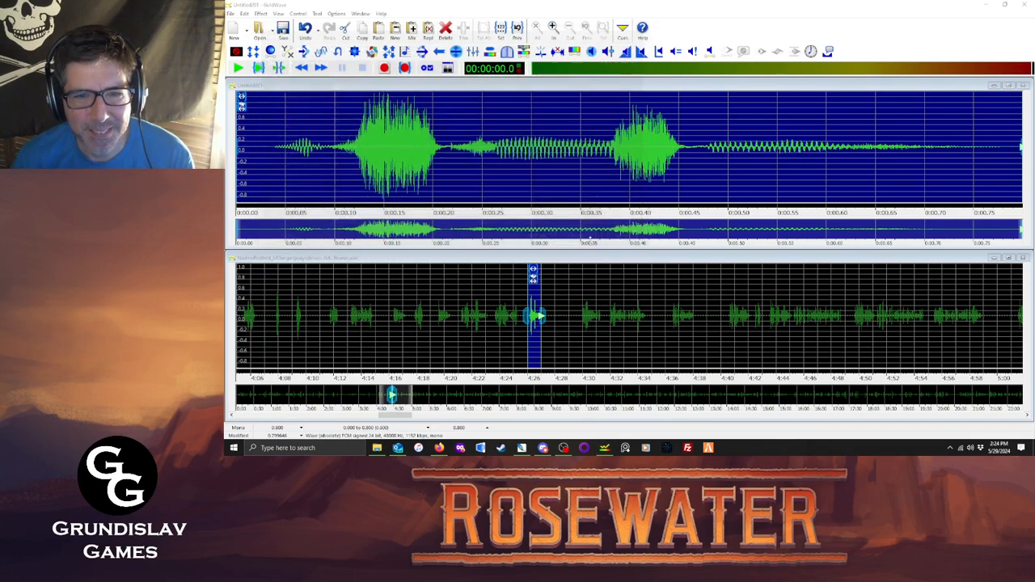
click(649, 229)
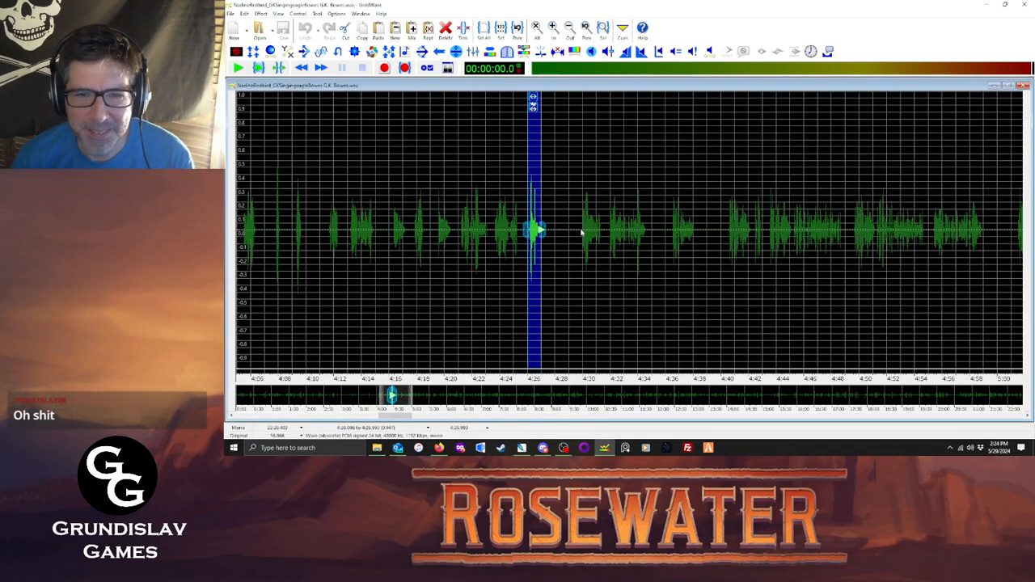
Play the recording from just before 4:30, select the take from about 4:31.88 to 4:34.66, and copy it into a new sound.
click(581, 233)
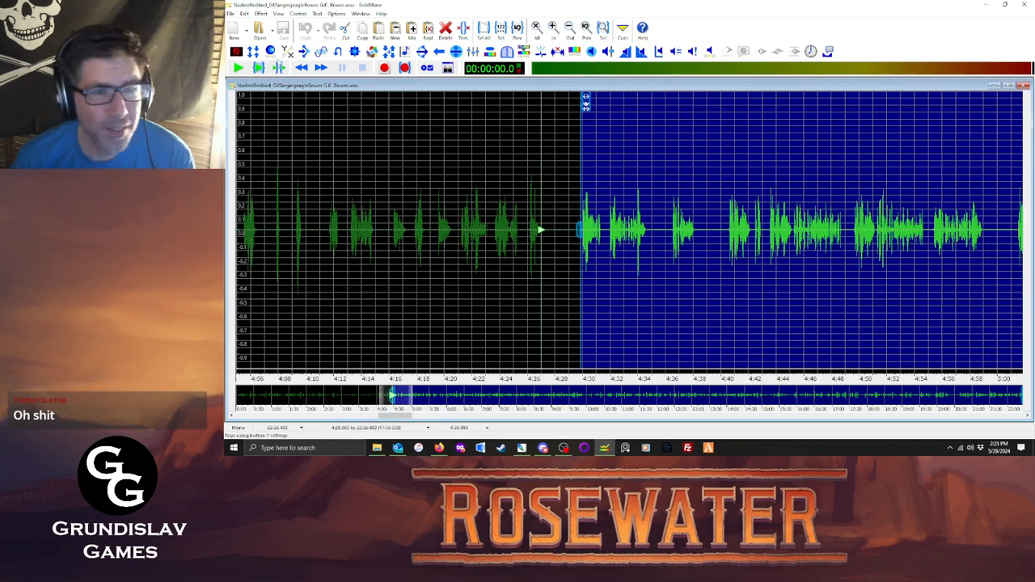
click(259, 68)
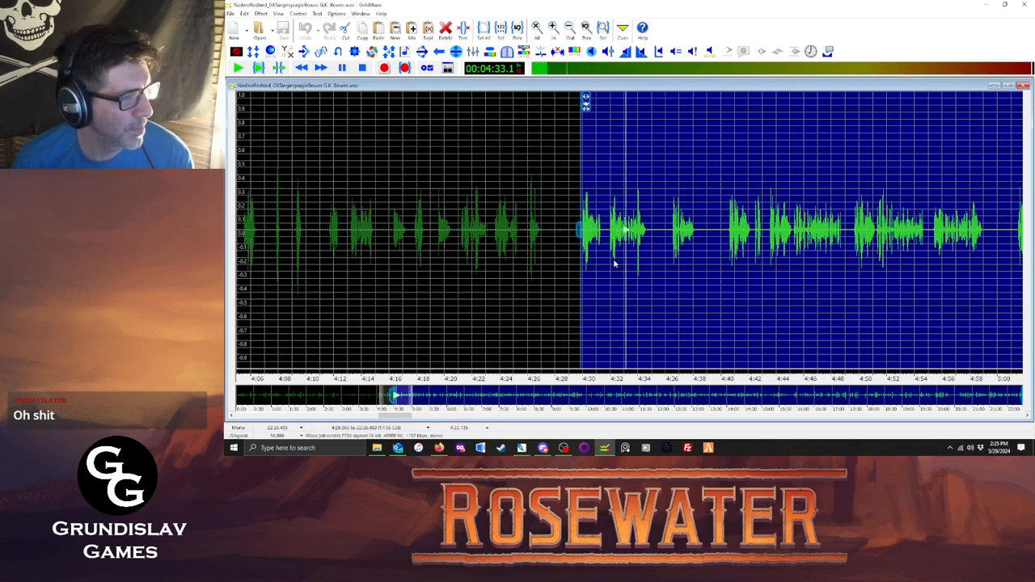
drag(611, 251, 648, 236)
click(363, 68)
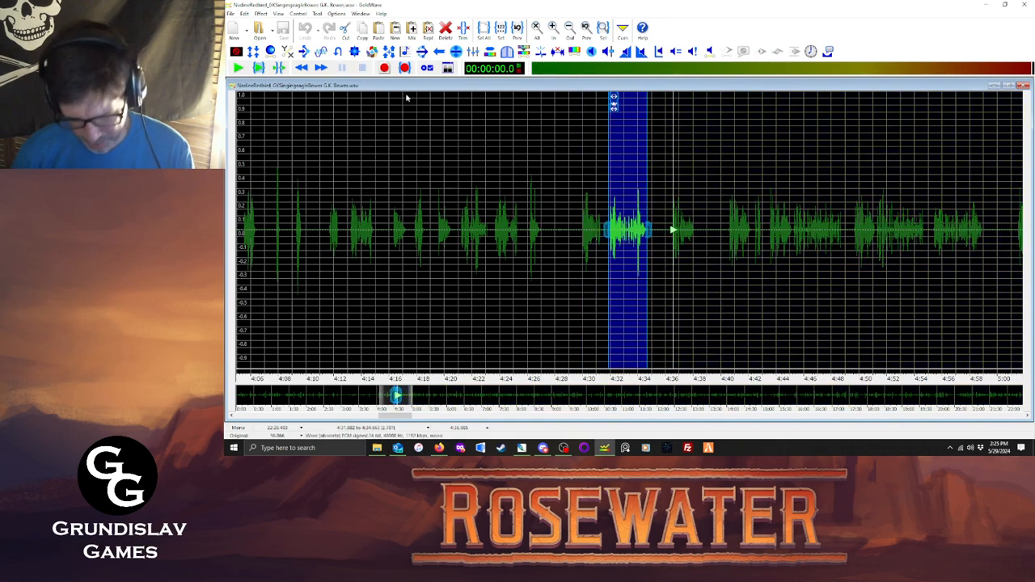
key(ctrl+e)
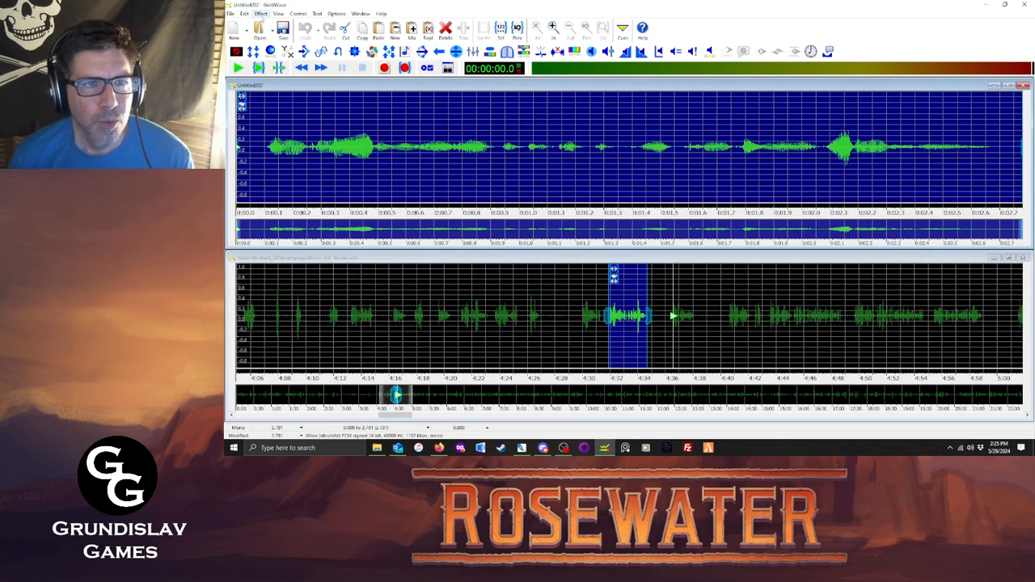
Maximize the volume of the take copied from about 4:32 and play it back.
click(262, 14)
click(356, 271)
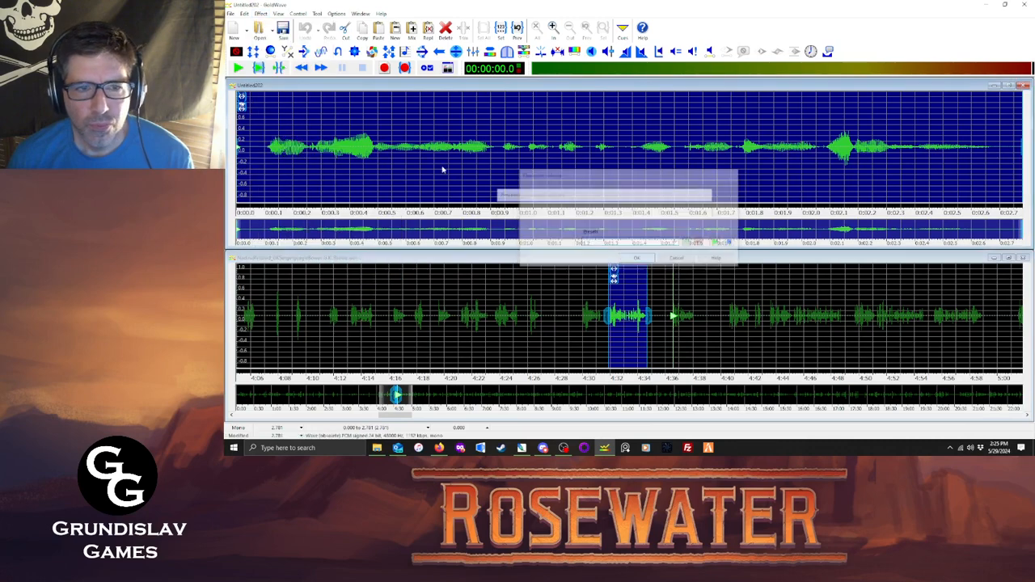
click(253, 53)
click(670, 293)
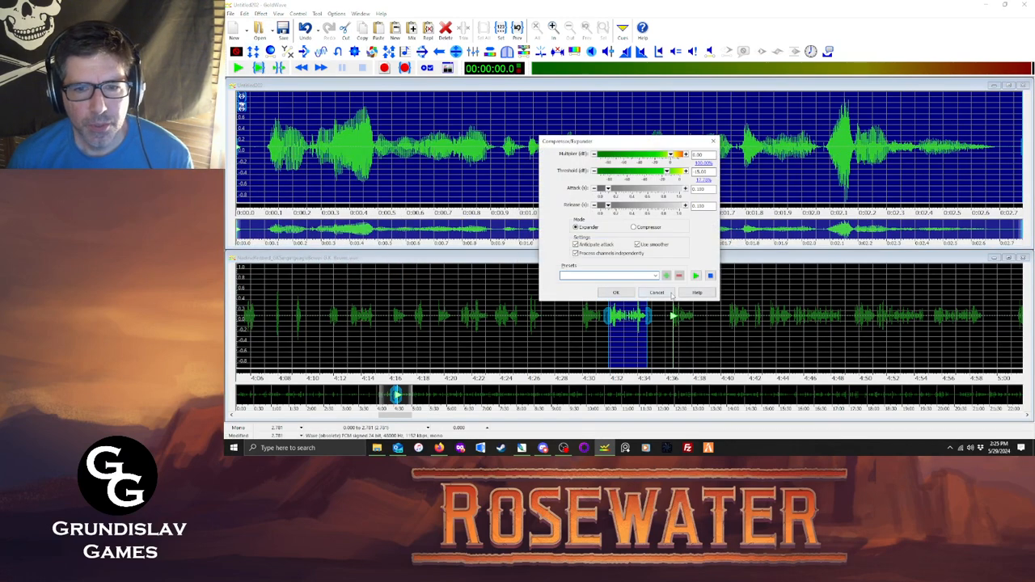
click(258, 68)
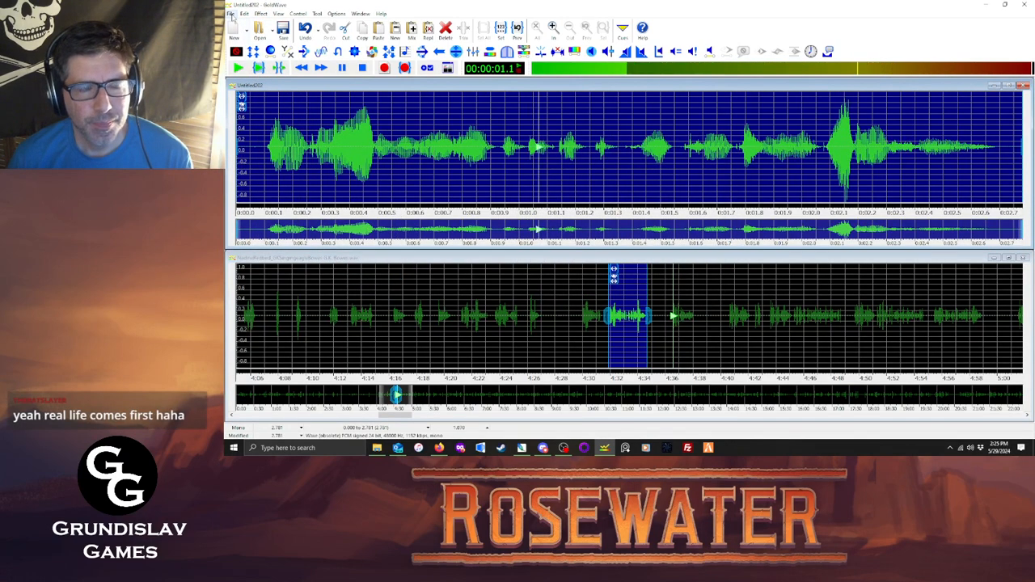
Save the take as the Ogg file nadh682 in the Rhubarb folder, update the sound to the new format, and close its window.
click(232, 14)
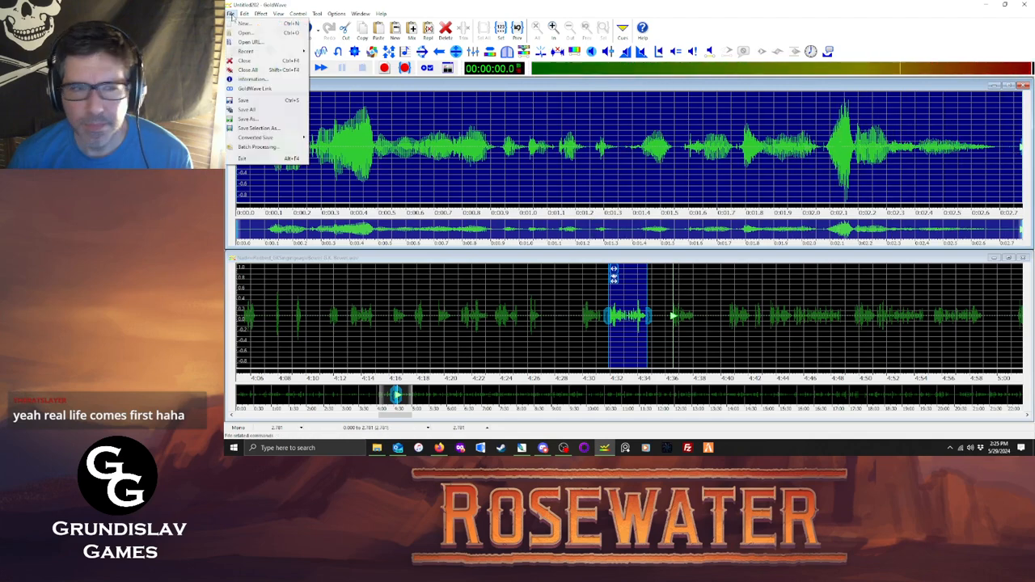
click(247, 120)
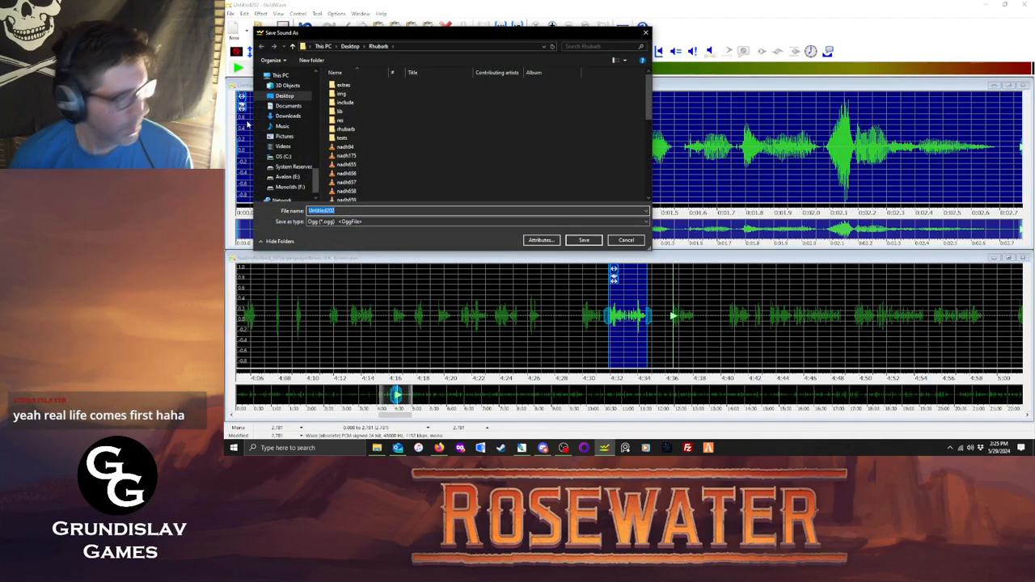
text(nadh682)
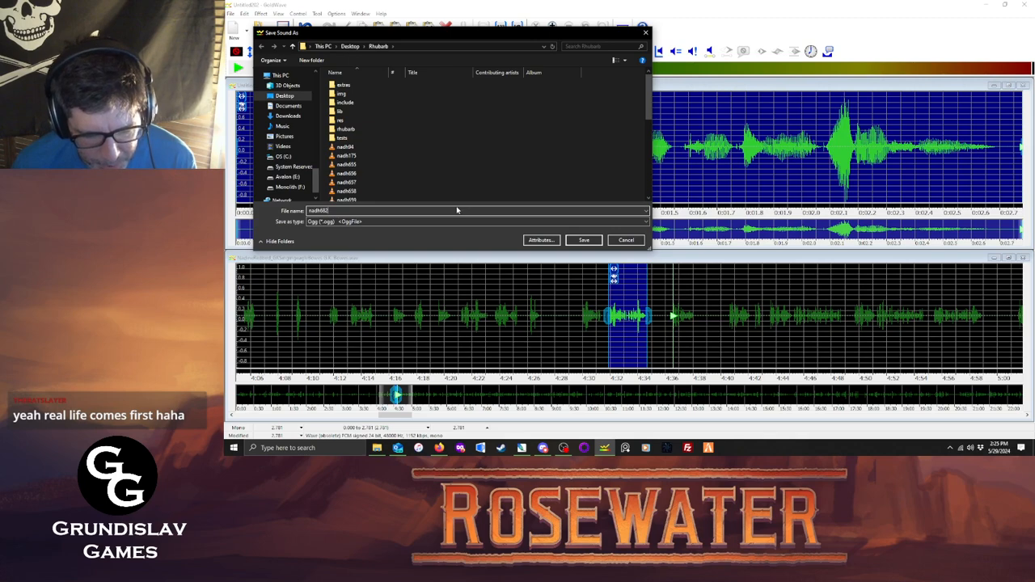
click(584, 241)
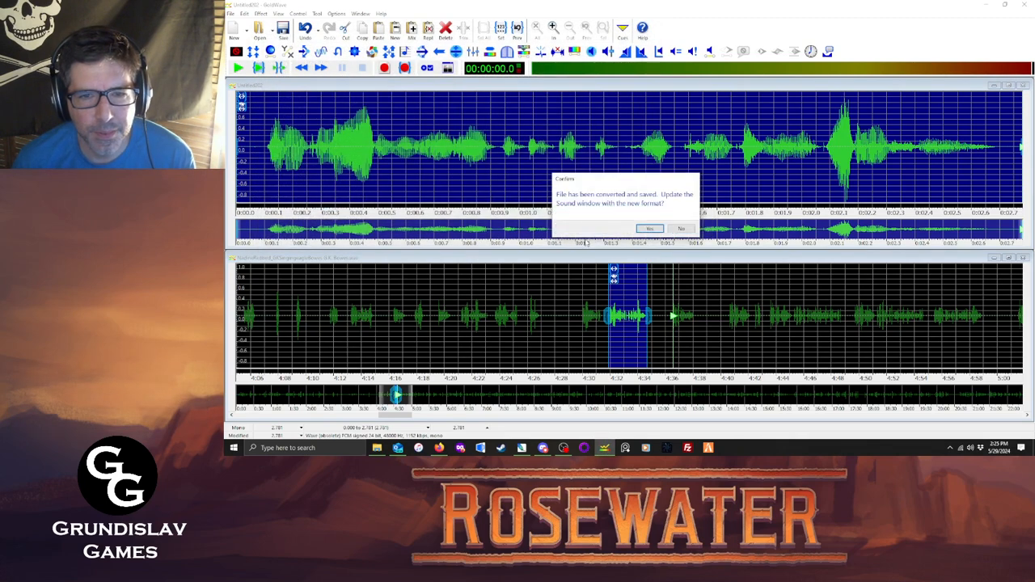
click(648, 229)
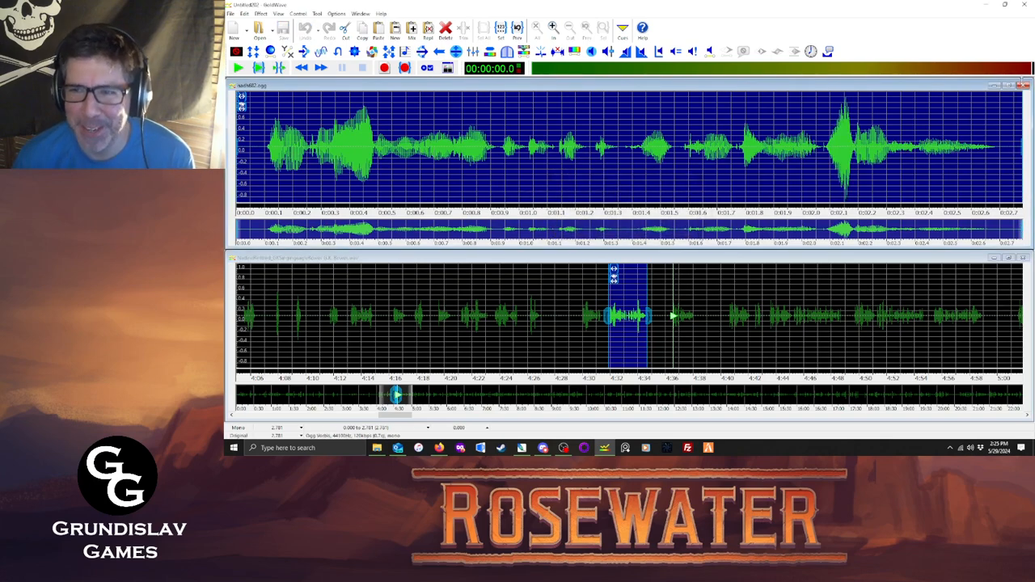
click(1023, 84)
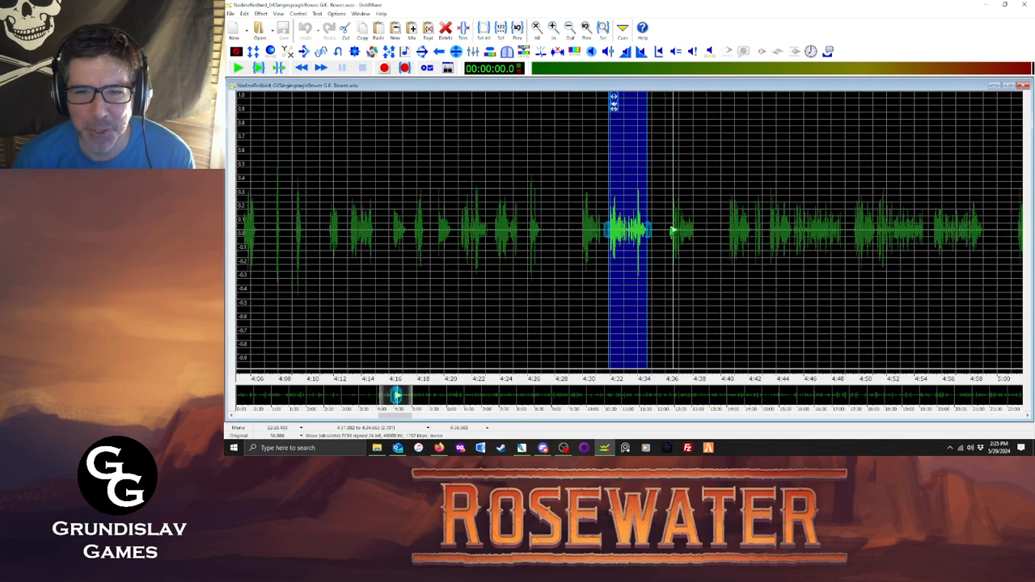
Select and play the take after 4:36, tighten the selection to about 4:36.44 to 4:38.21, and copy it into a new sound.
drag(671, 234, 696, 233)
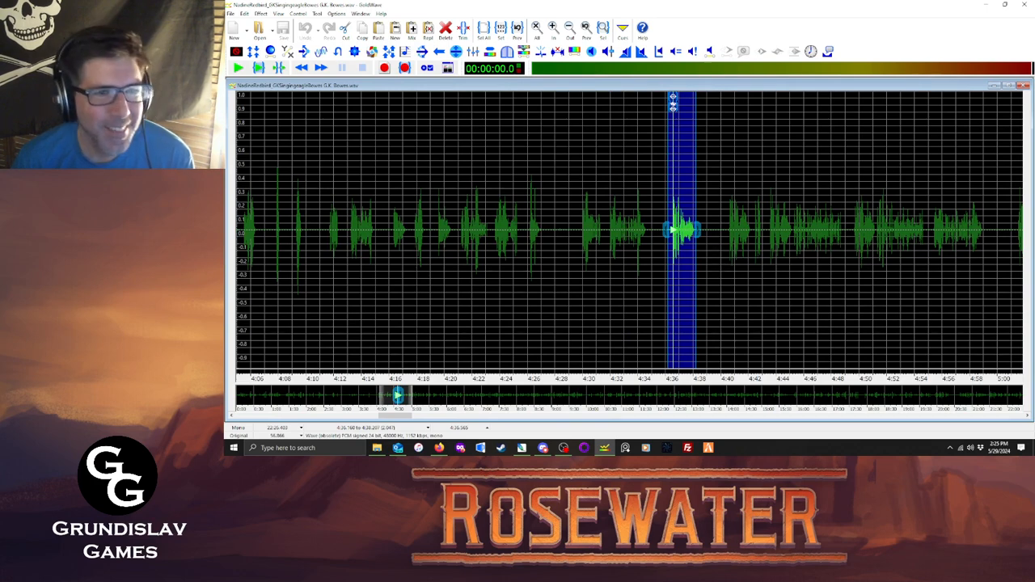
key(space)
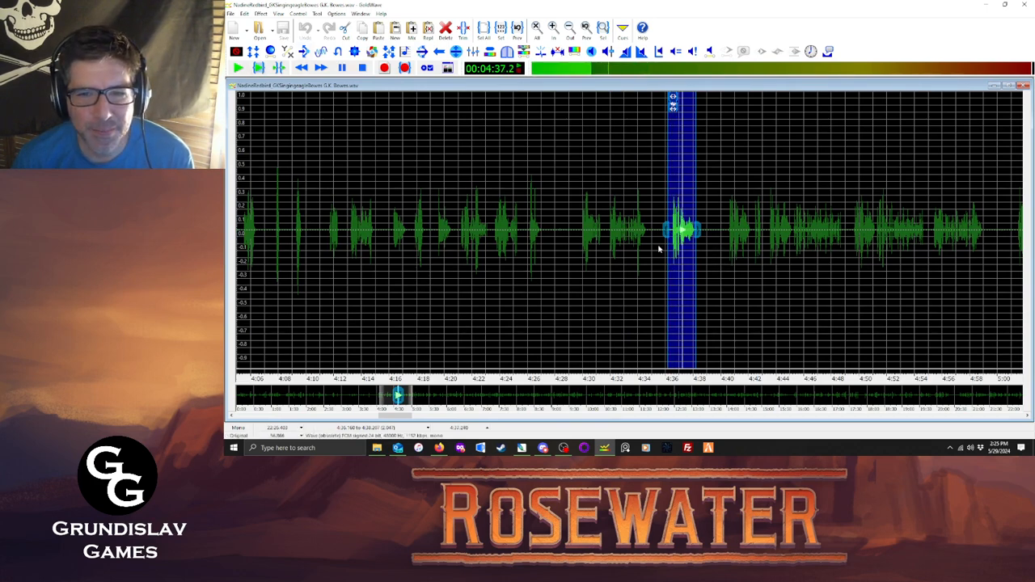
drag(667, 271, 669, 271)
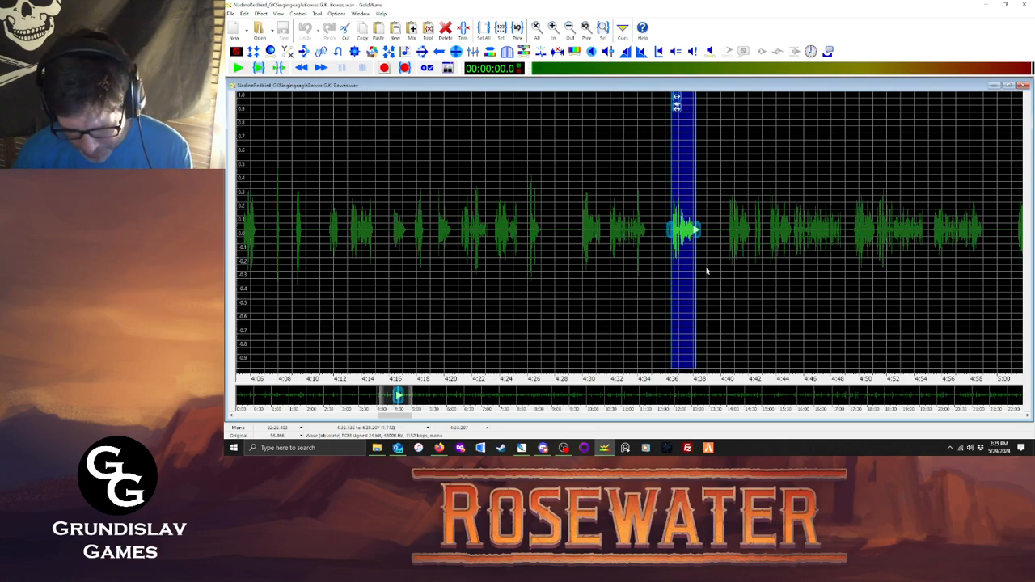
key(ctrl+e)
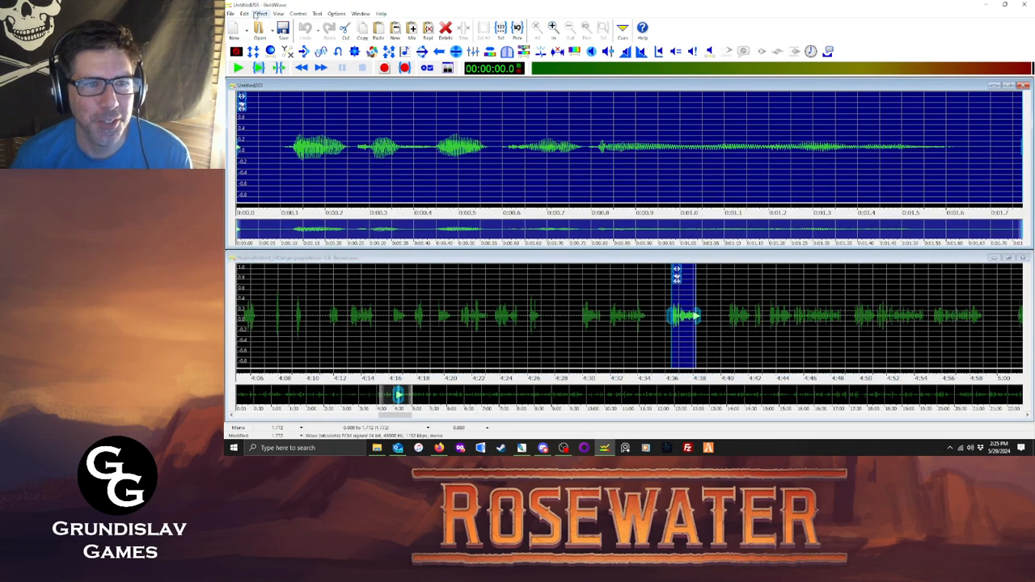
Maximize the volume of the take copied from about 4:36 and play it back.
click(261, 14)
mouse_move(282, 221)
click(368, 274)
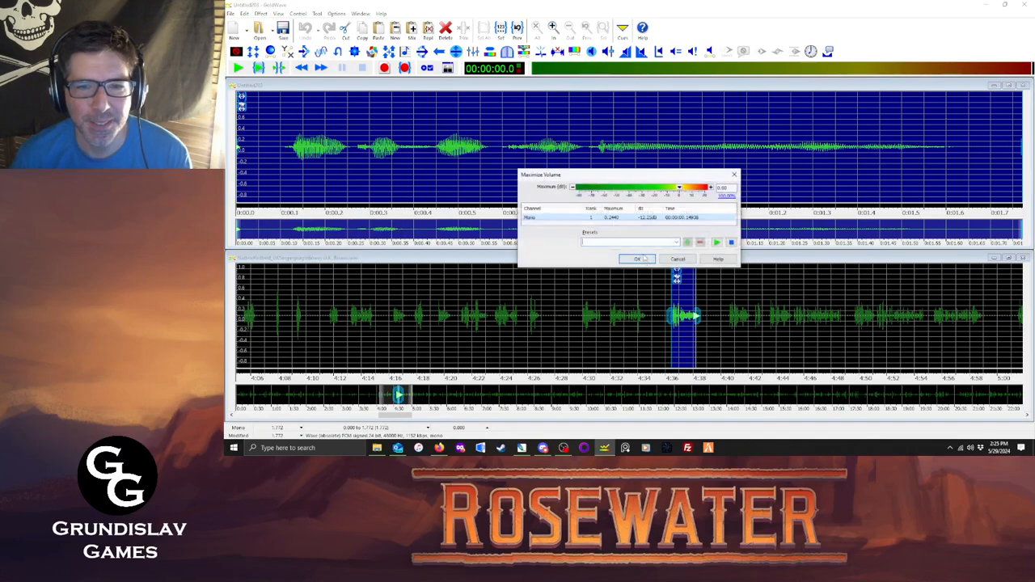
click(638, 258)
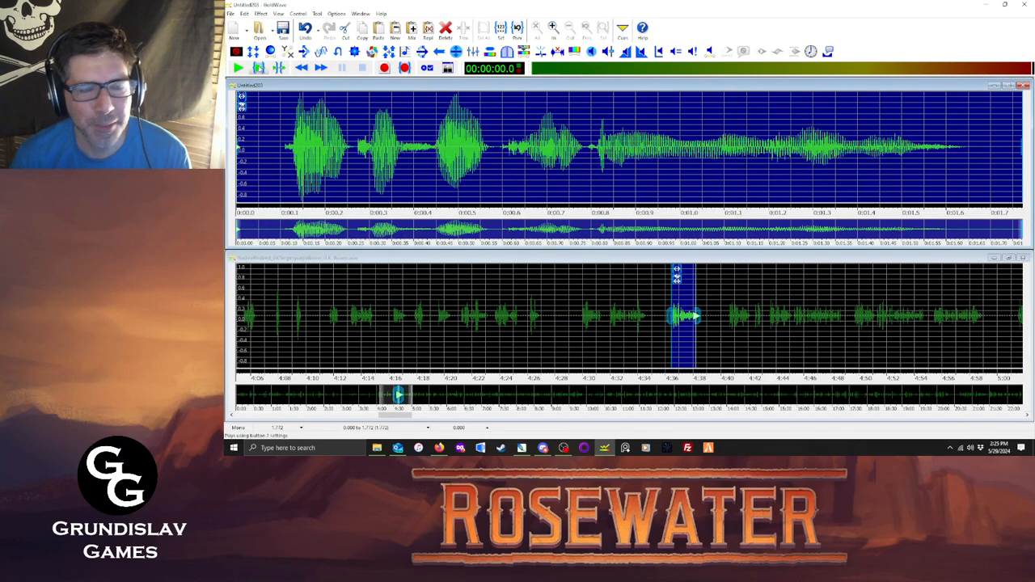
click(259, 68)
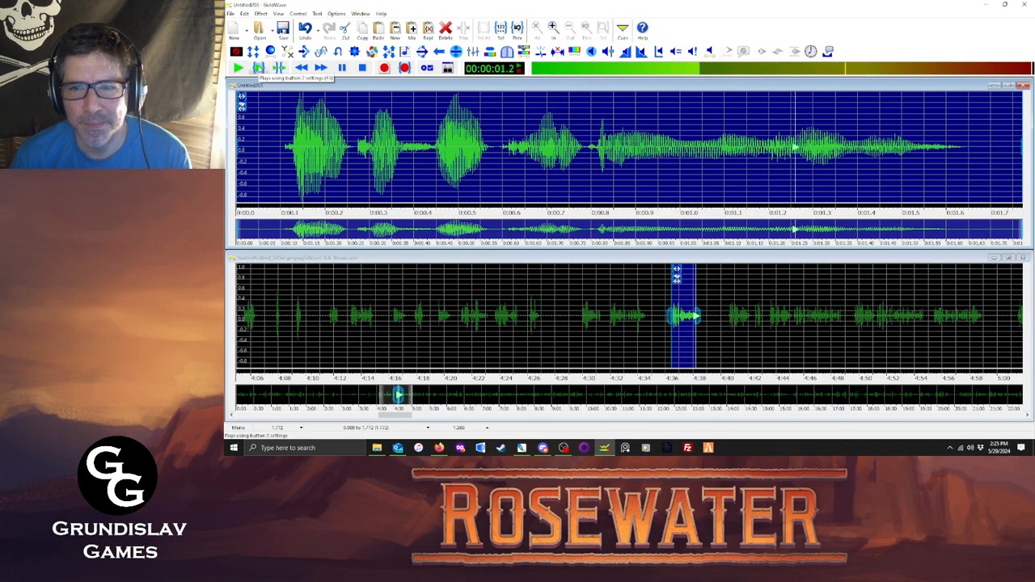
Save the take as the Ogg file nadh683 in the Rhubarb folder, update the sound to the new format, and close its window.
click(231, 14)
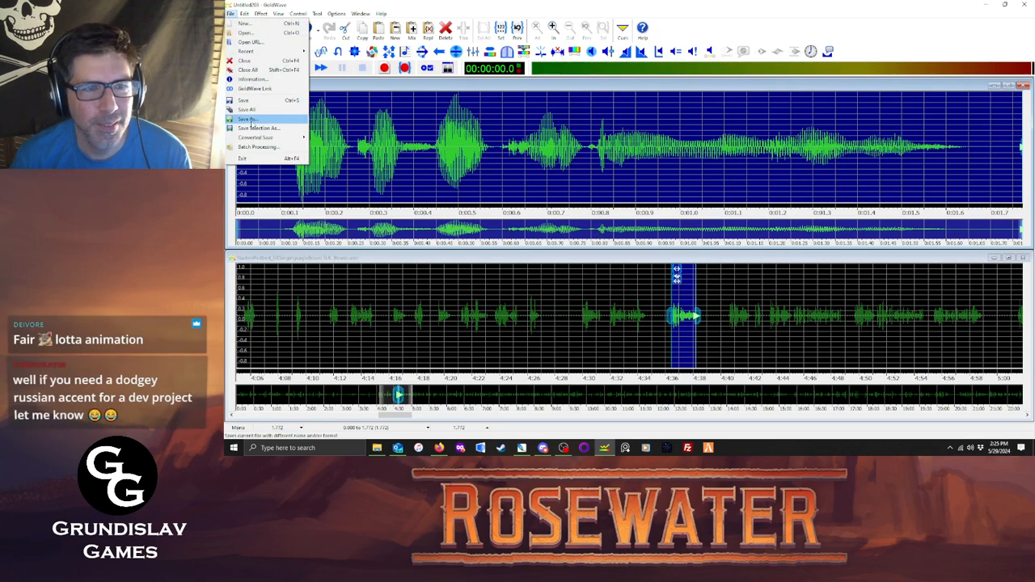
click(248, 119)
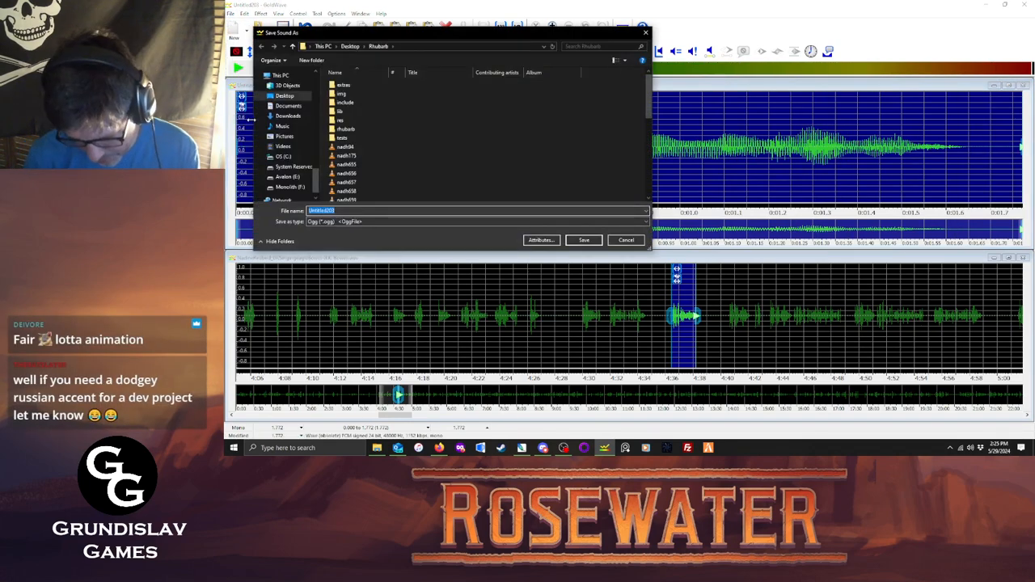
text(nadh683)
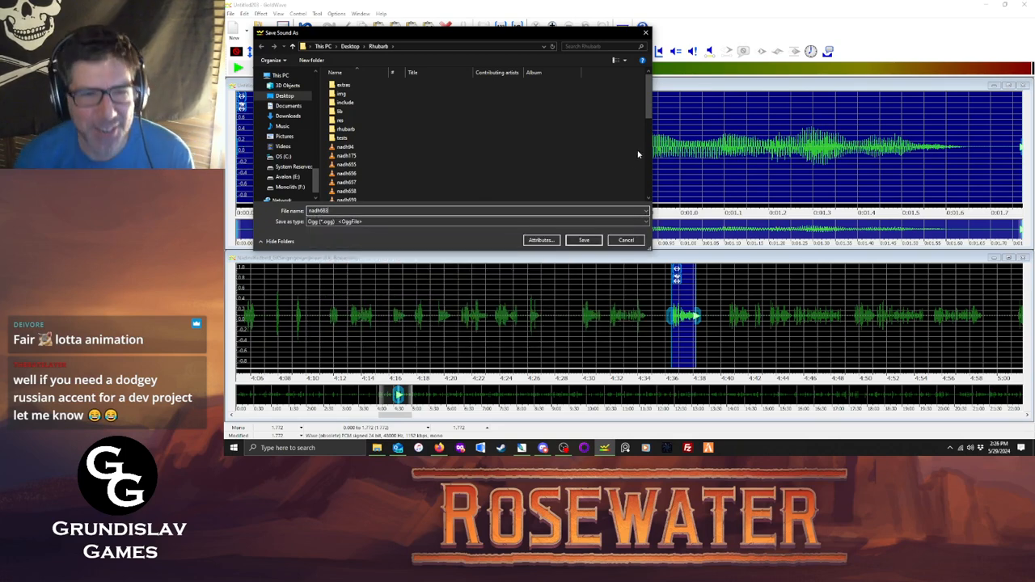
click(589, 243)
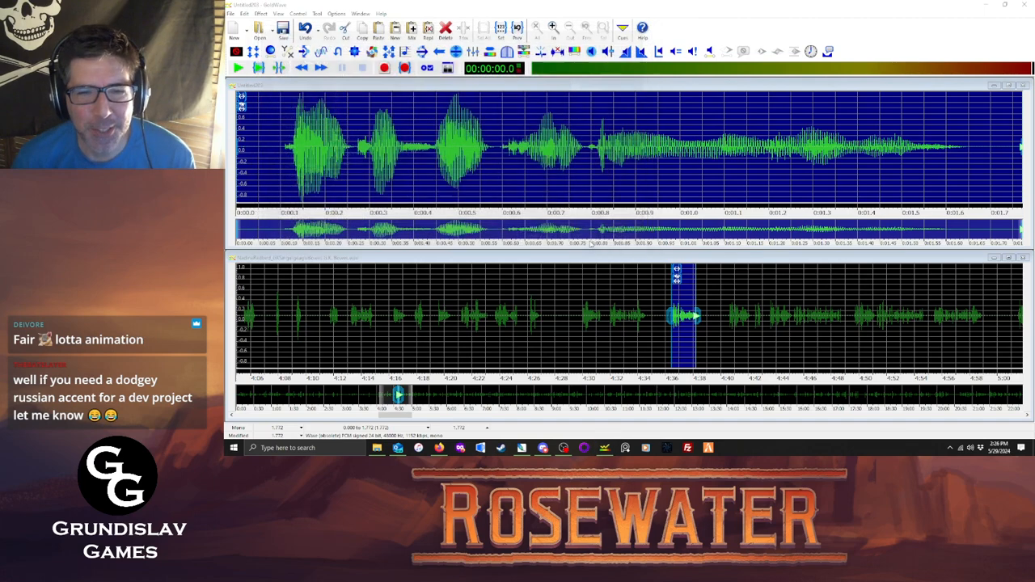
click(651, 228)
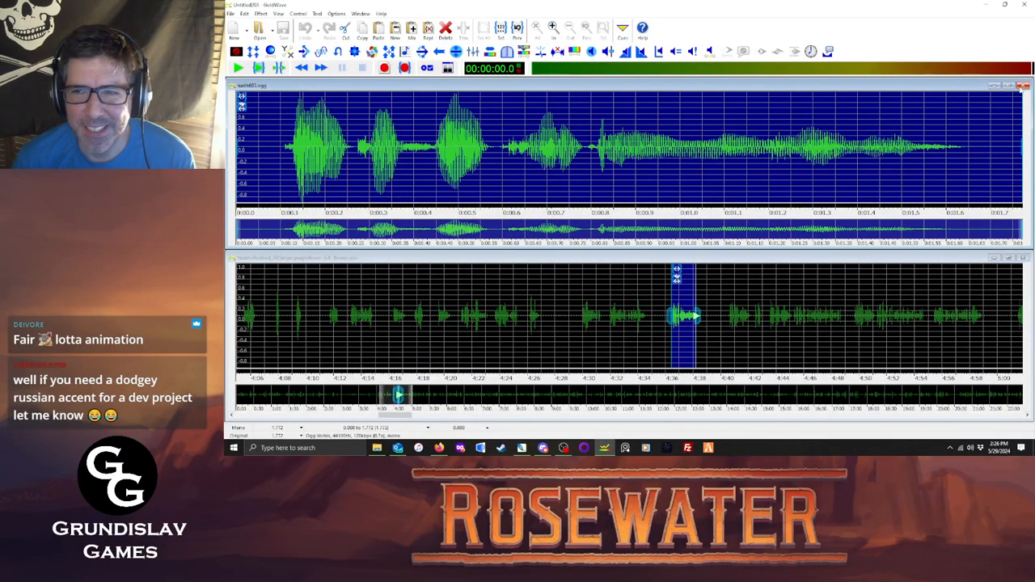
click(1022, 86)
Play the recording from about 4:40, select the take from about 4:43.33 to 4:48.68, and copy it into a new sound.
click(728, 236)
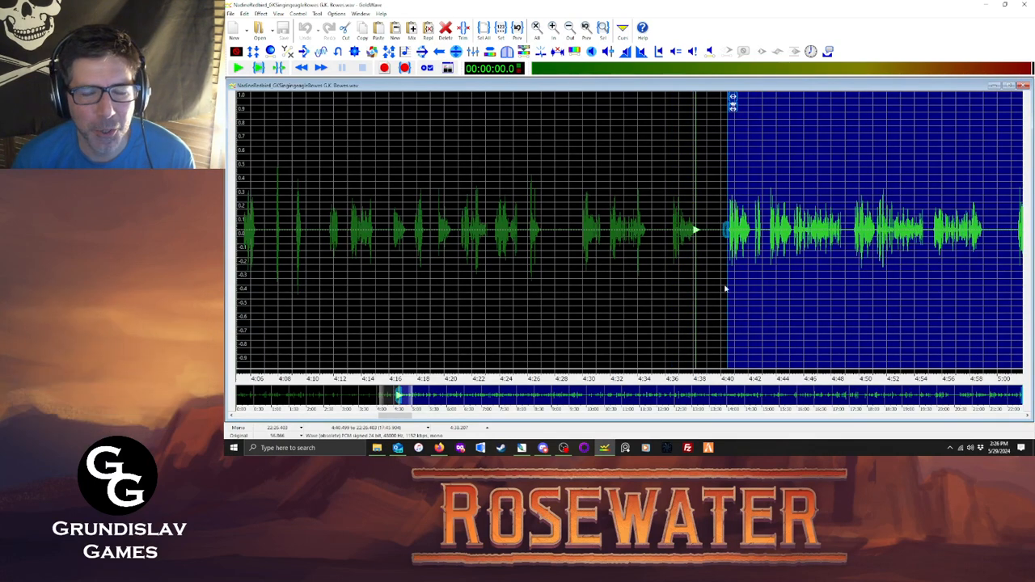
click(1027, 416)
click(1027, 417)
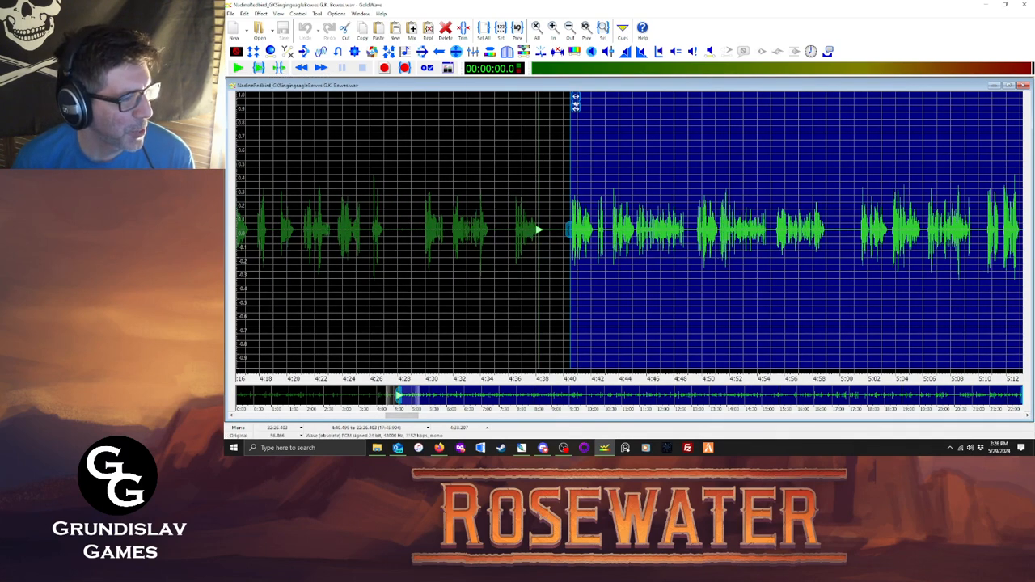
key(alt+Tab)
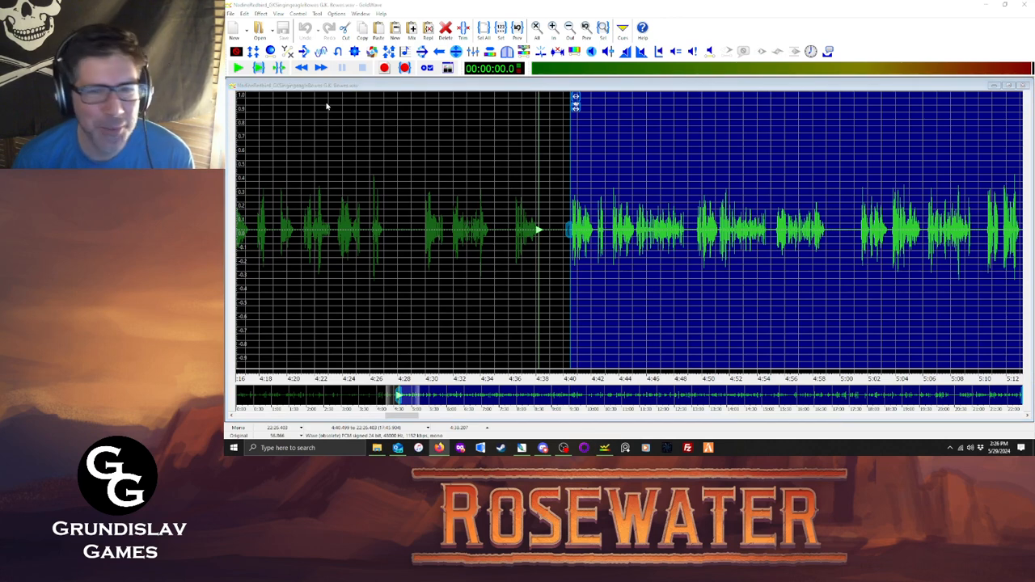
click(239, 68)
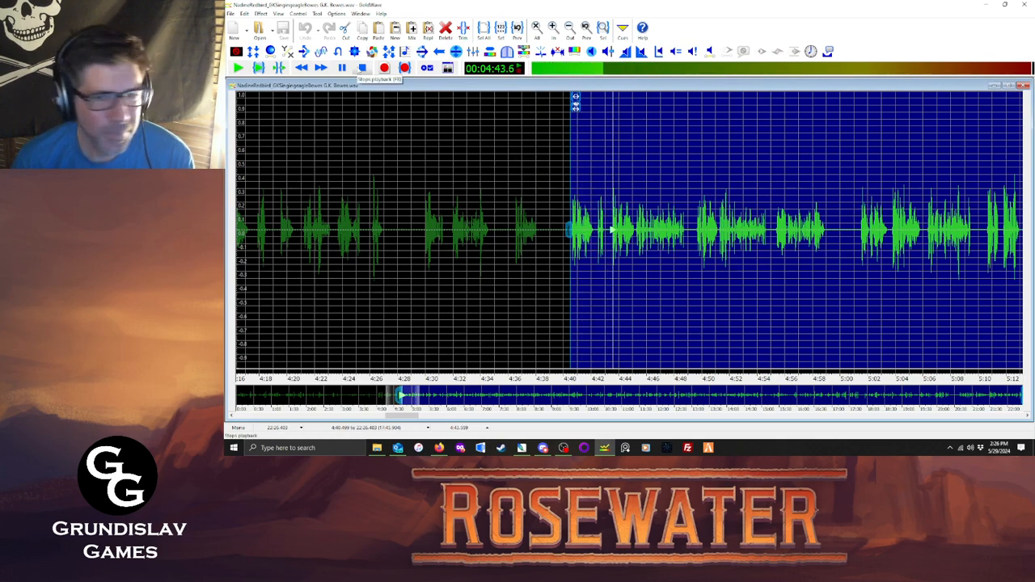
click(611, 232)
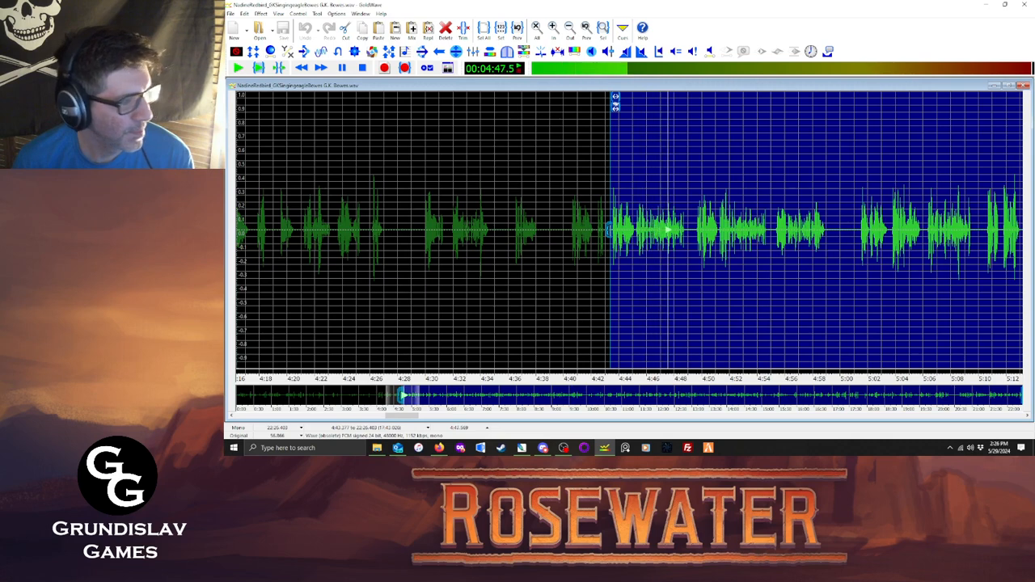
key(space)
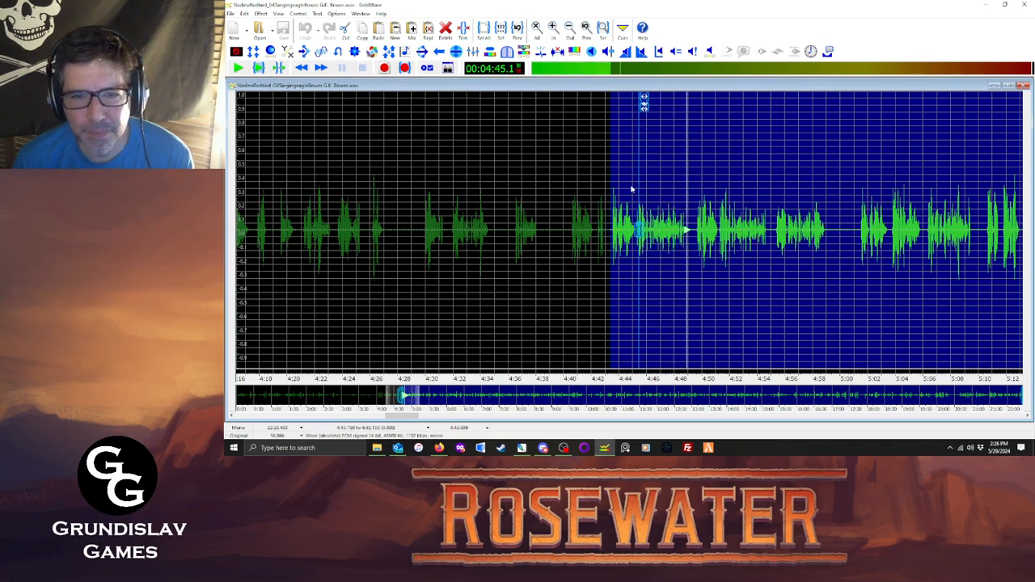
right_click(686, 213)
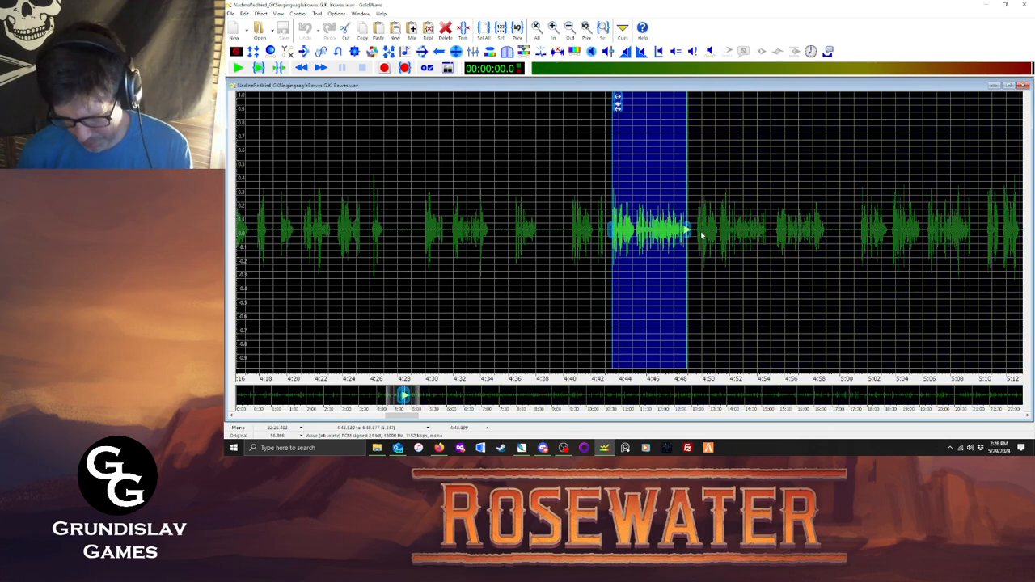
key(ctrl+e)
Maximize the volume of the take copied from about 4:43 and play it back.
click(261, 14)
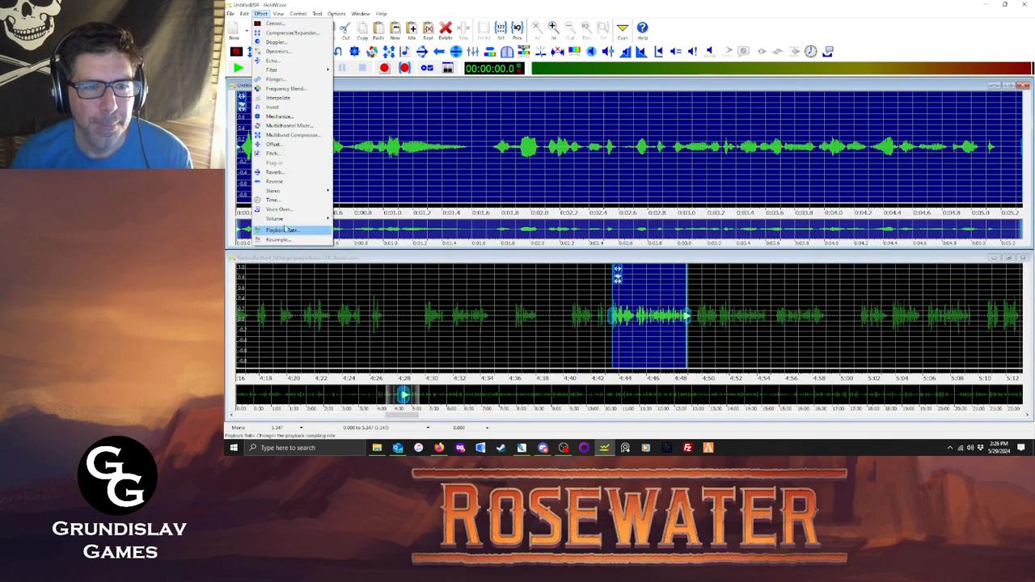
mouse_move(307, 221)
click(376, 275)
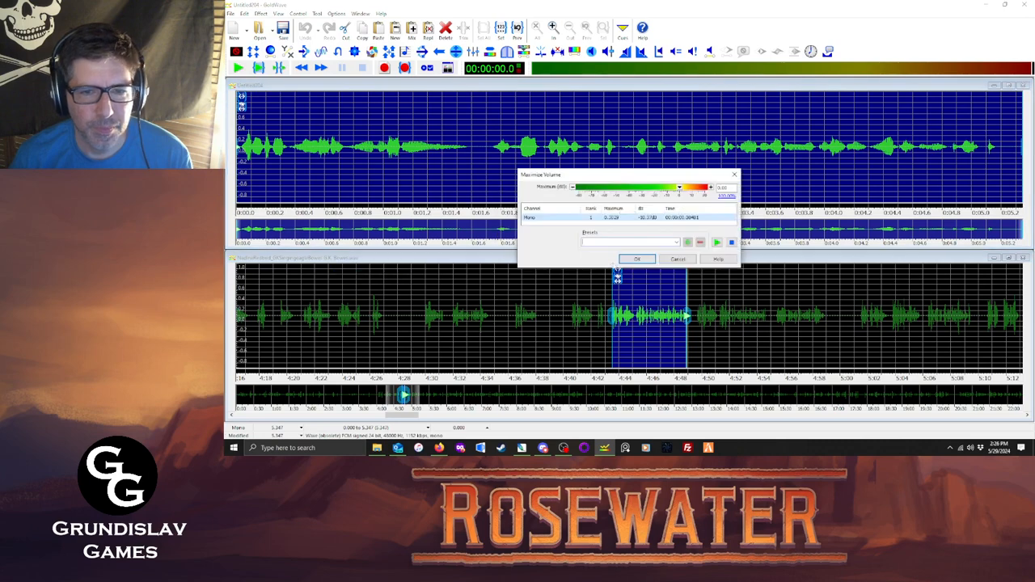
click(631, 256)
key(space)
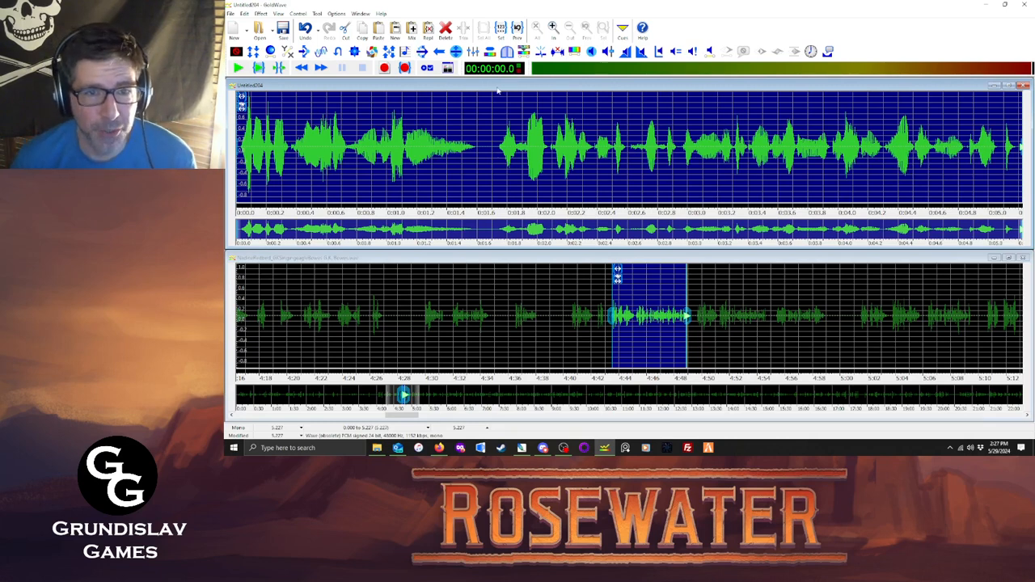
Save the take copied from about 4:43 as the Ogg file nadh684, update the sound to the new format, and close its window.
click(231, 14)
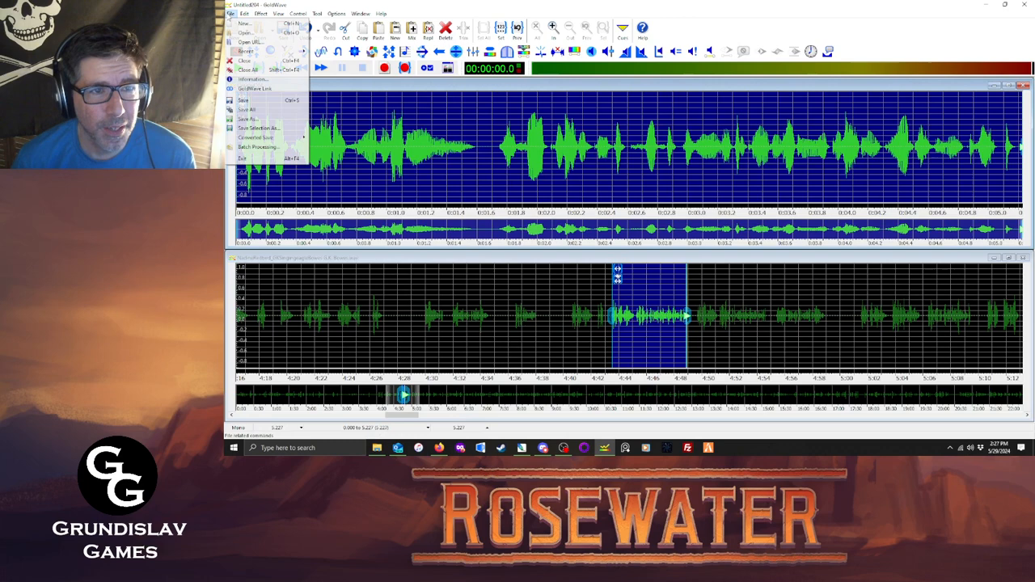
click(257, 120)
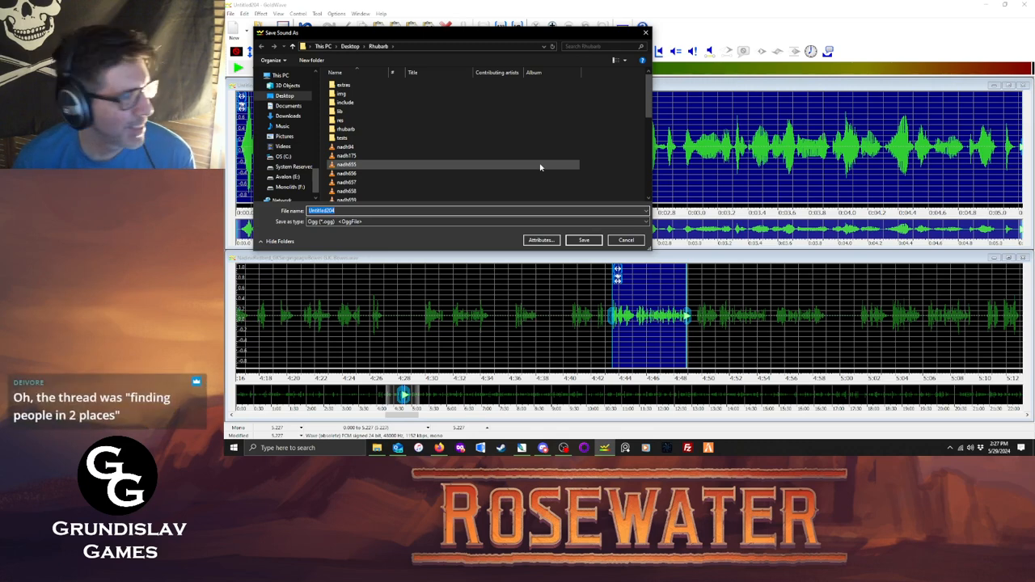
text(na)
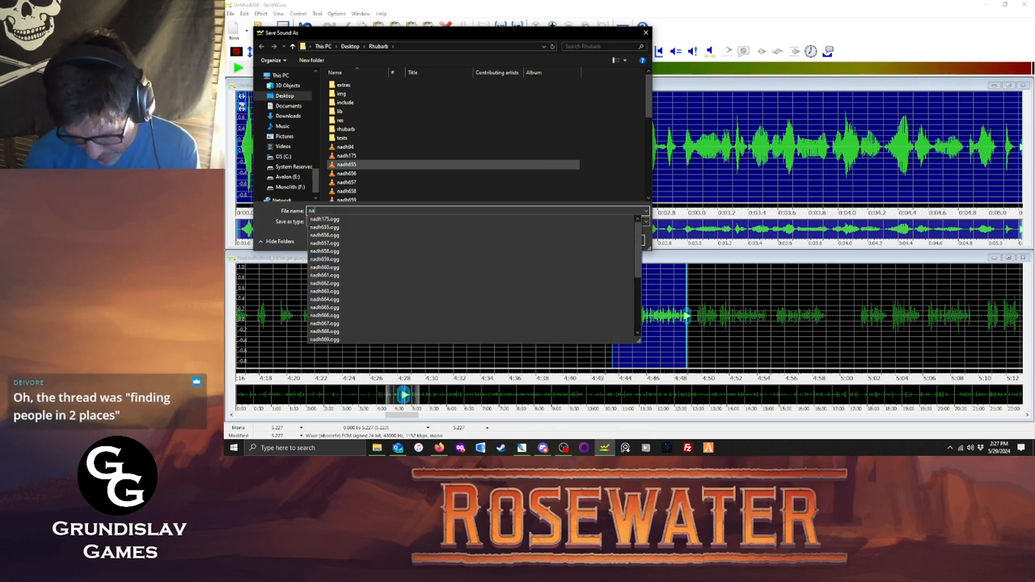
text(dh66)
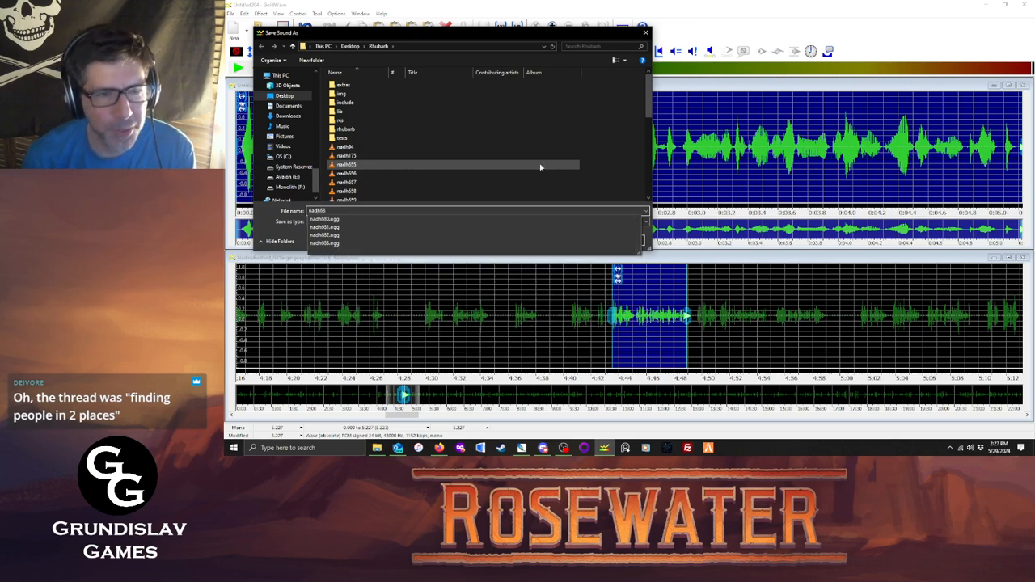
text(4)
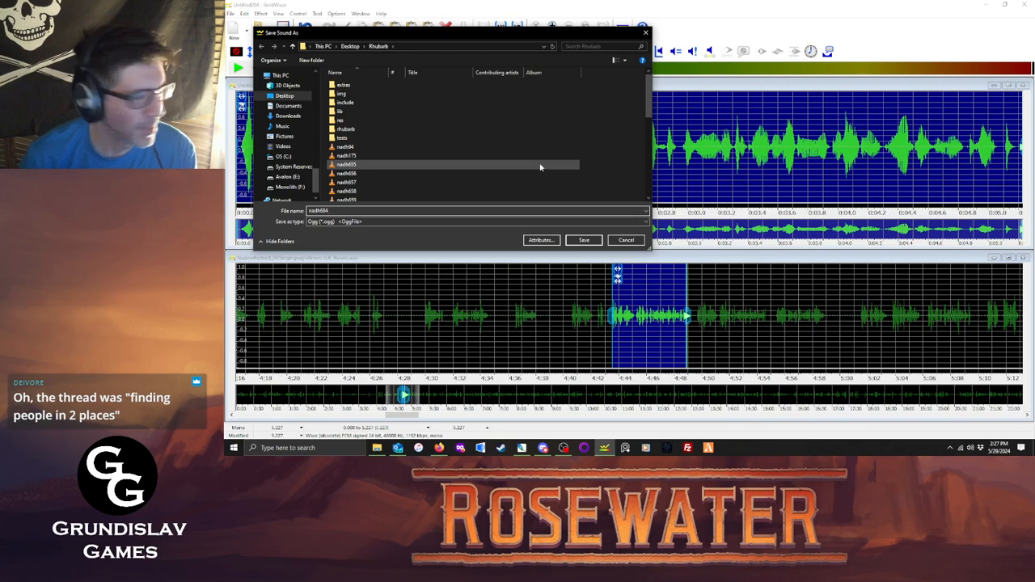
click(583, 240)
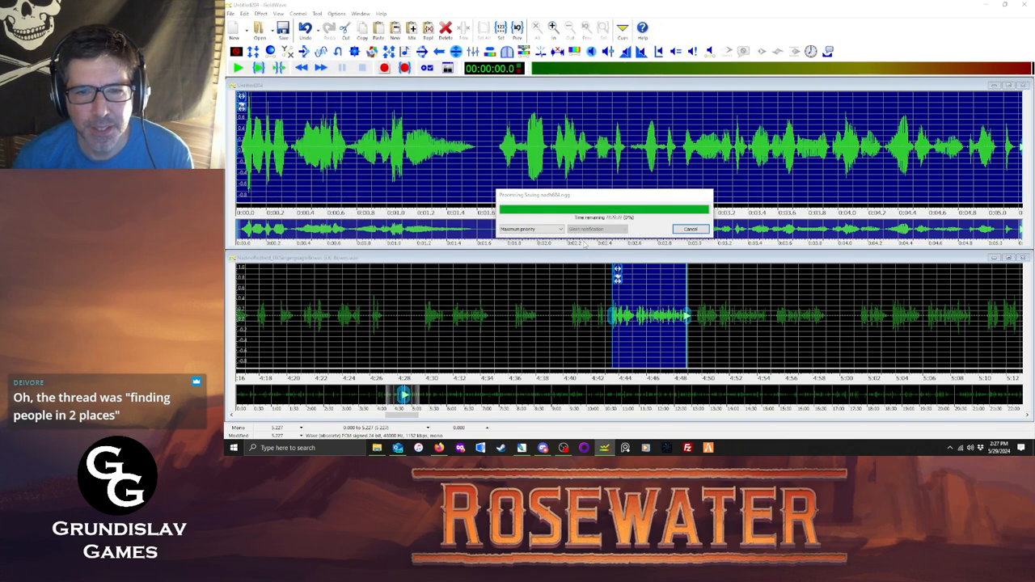
click(645, 229)
click(1024, 85)
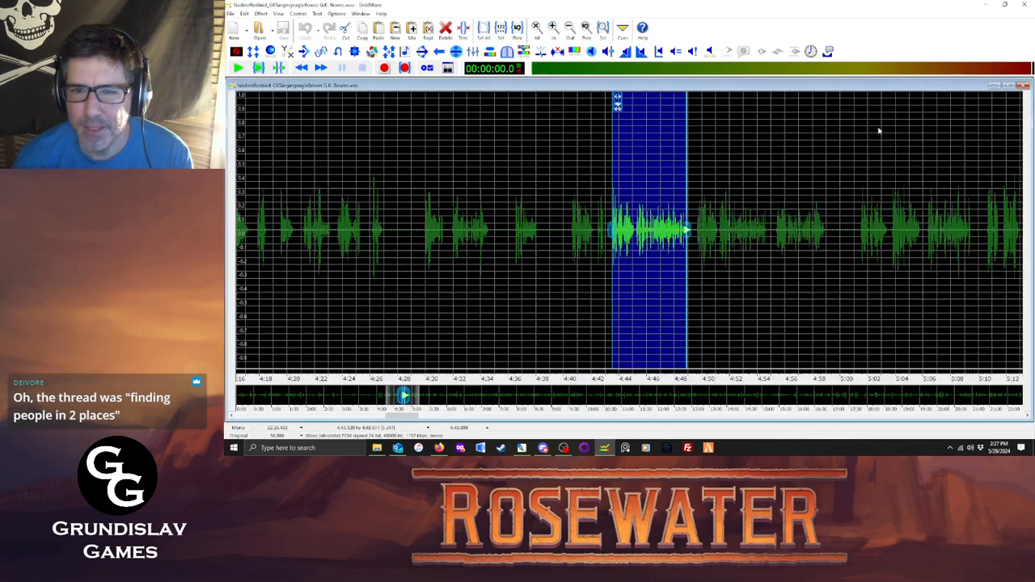
Copy the take from about 4:49.55 to 4:54.81 into a new sound and maximize its volume.
drag(697, 233, 769, 235)
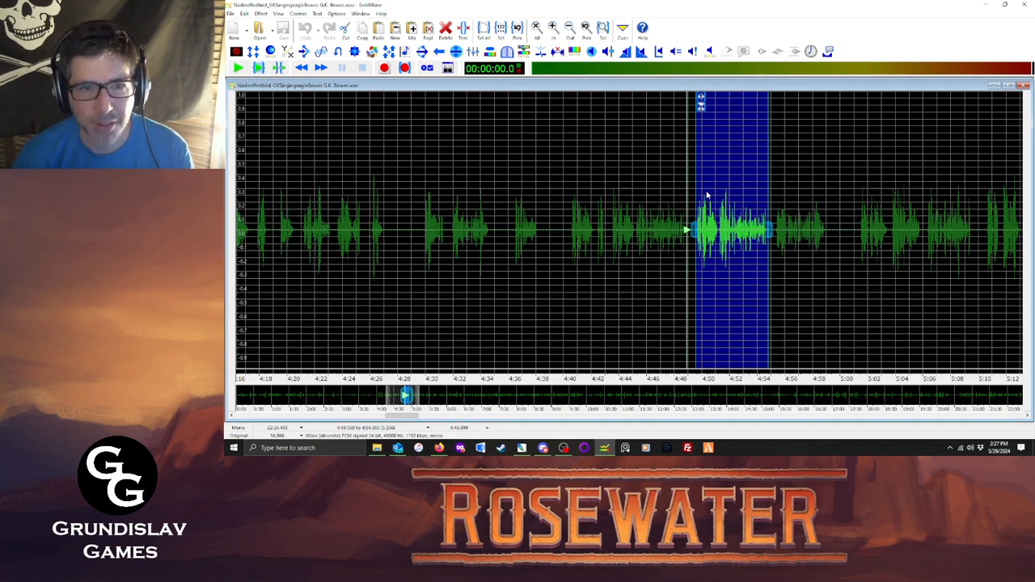
key(ctrl+p)
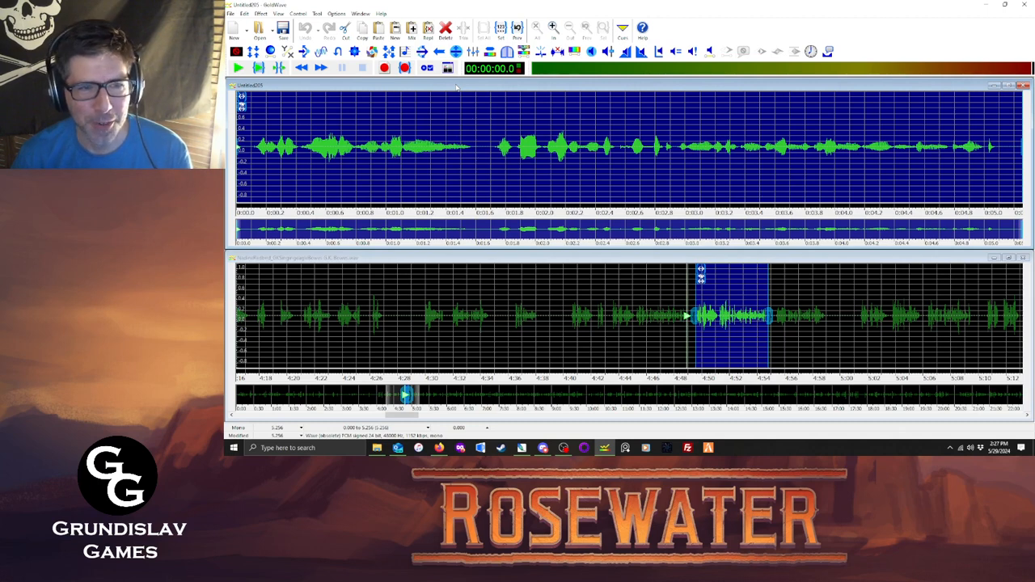
click(260, 13)
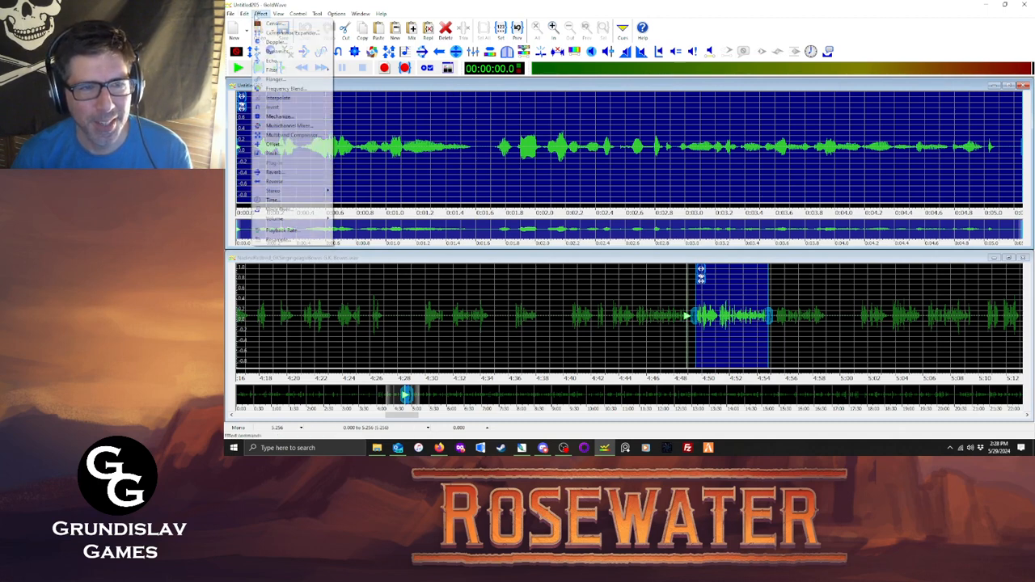
mouse_move(314, 221)
click(364, 275)
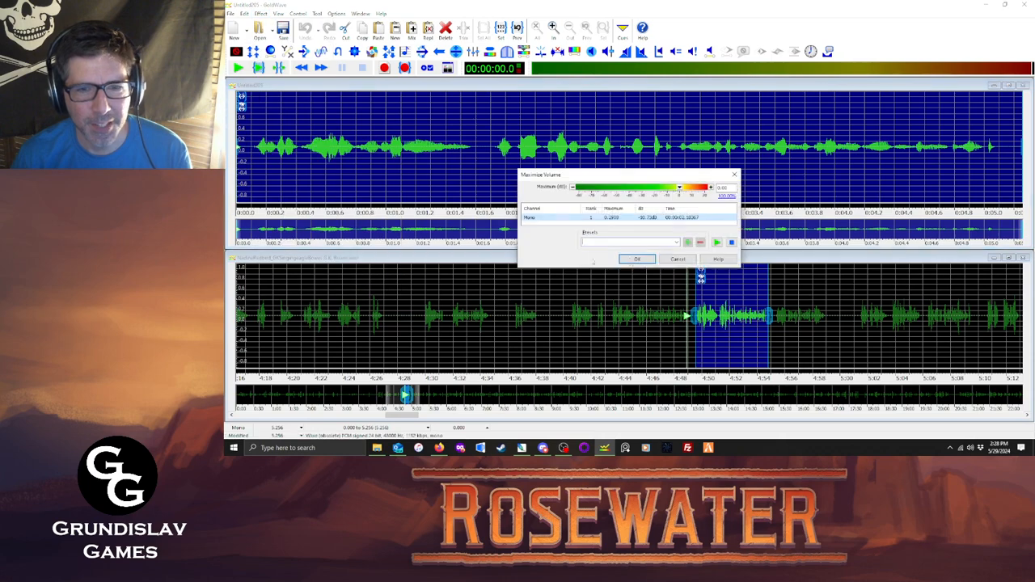
click(632, 260)
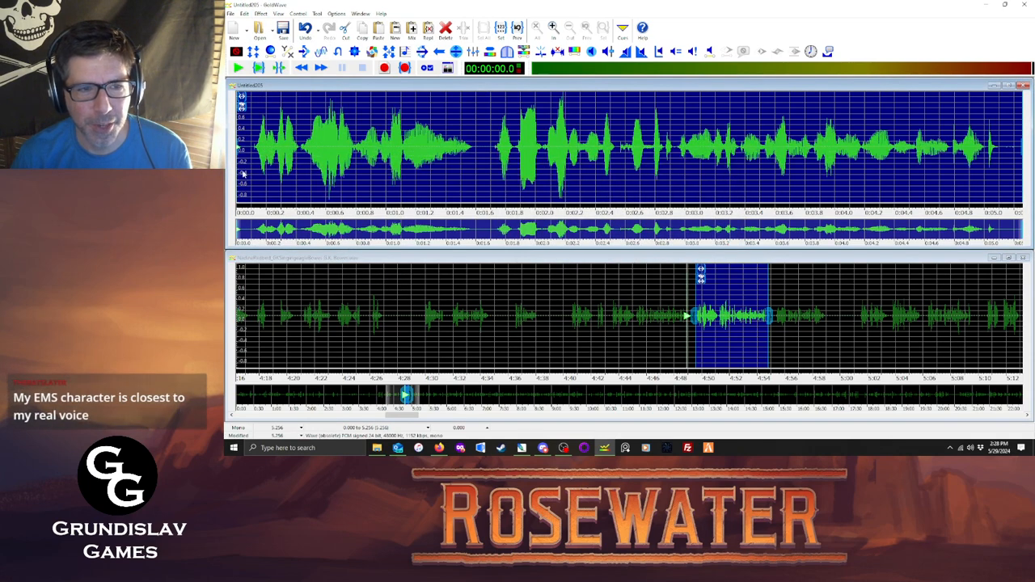
Trim the take copied from about 4:49 to the range from about 0.08 to 5.21 seconds and play it back.
drag(237, 171, 248, 172)
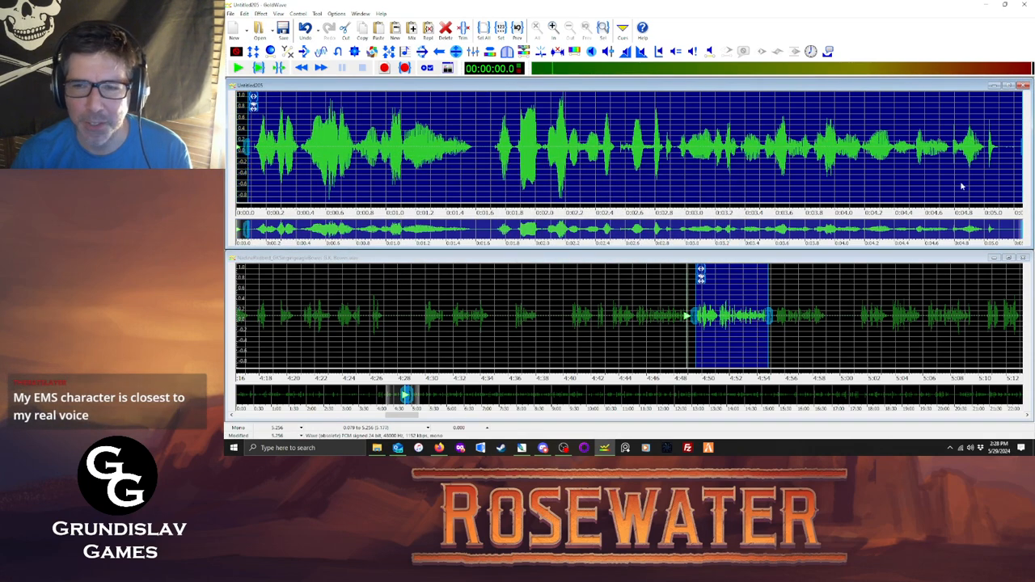
drag(1022, 176, 1018, 176)
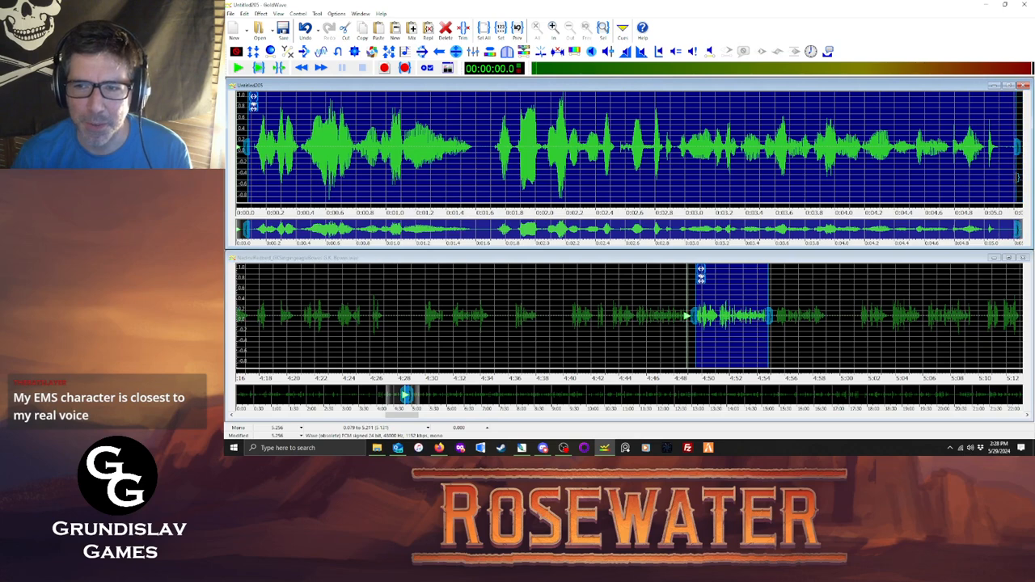
key(ctrl+t)
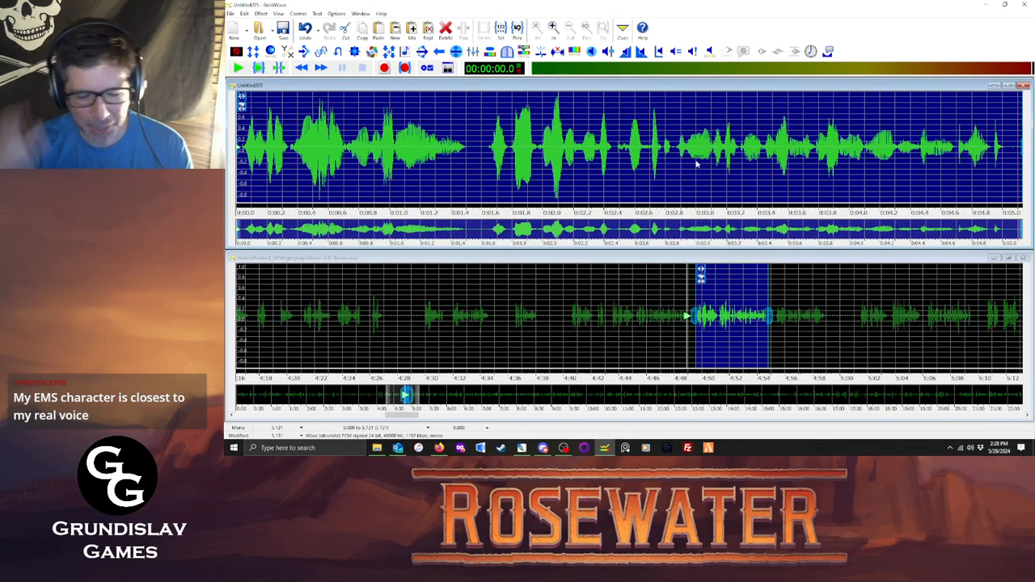
click(259, 68)
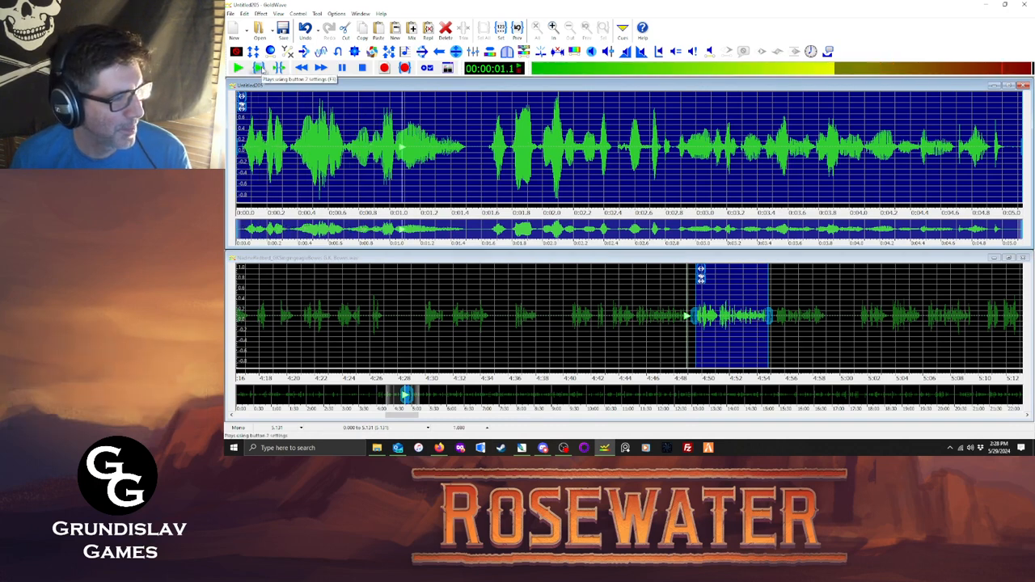
Save the trimmed take as the Ogg file nadh684, replacing the existing file, update the sound to the new format, and close its window.
click(231, 14)
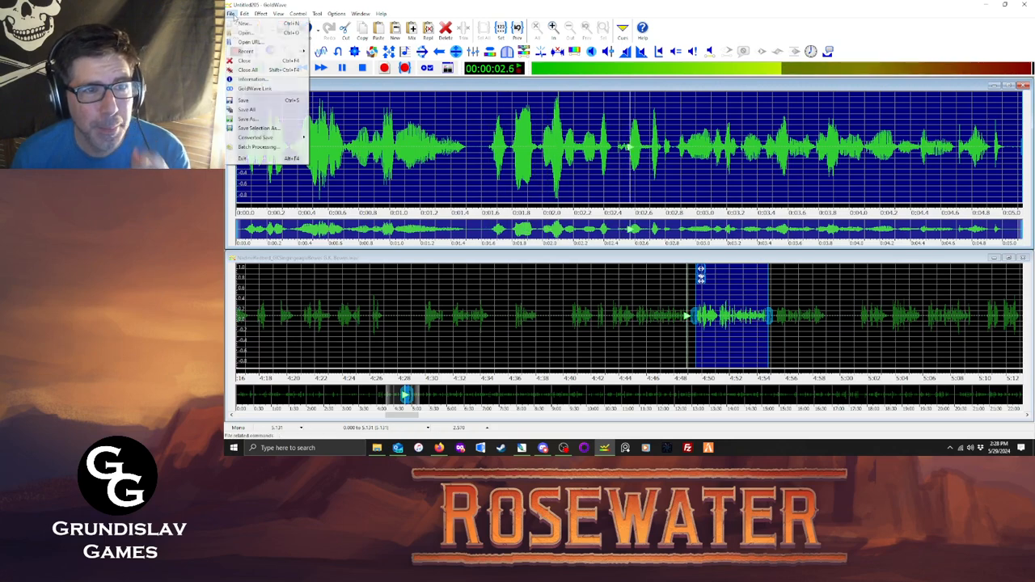
click(261, 120)
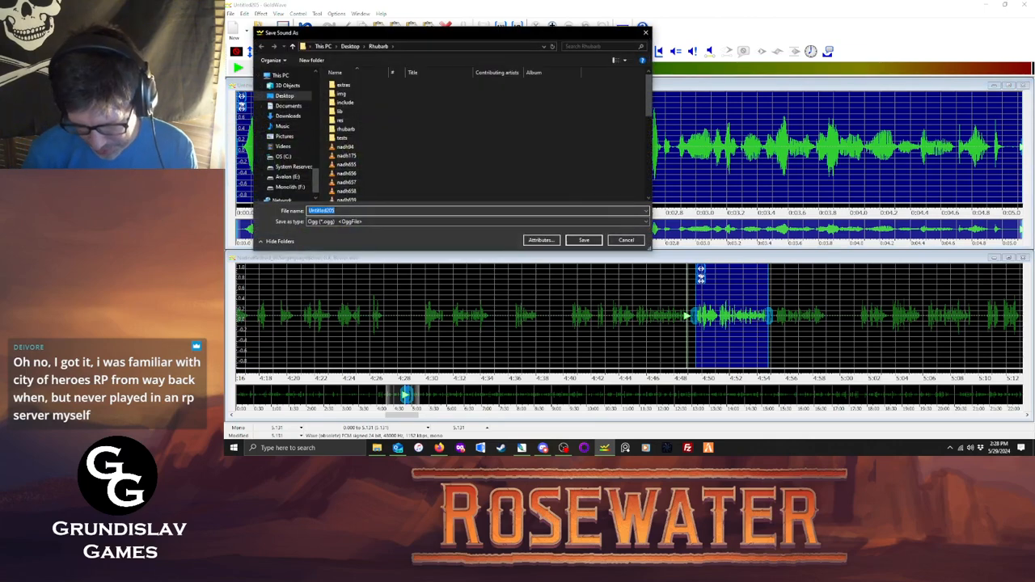
text(nadh684)
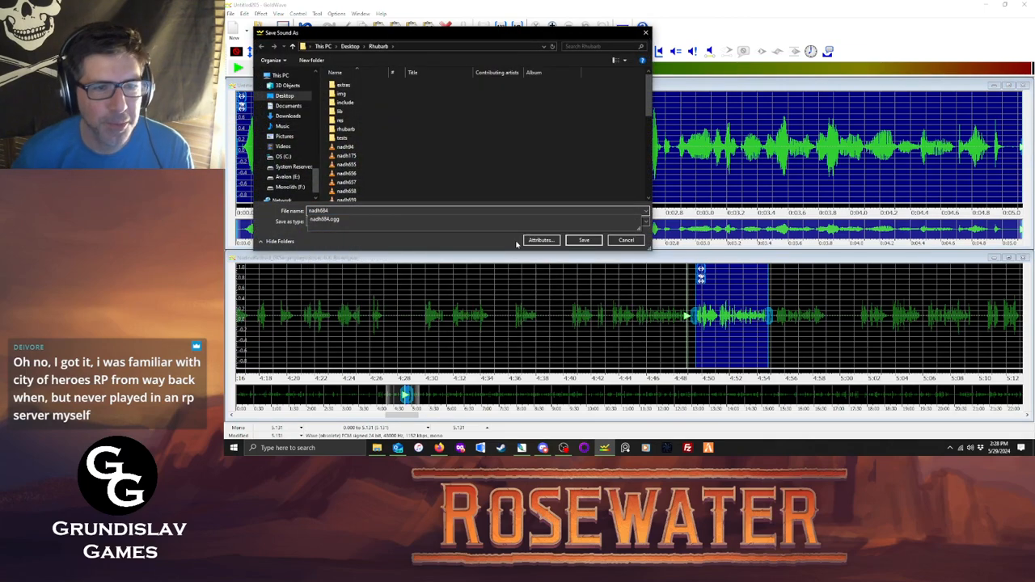
click(600, 241)
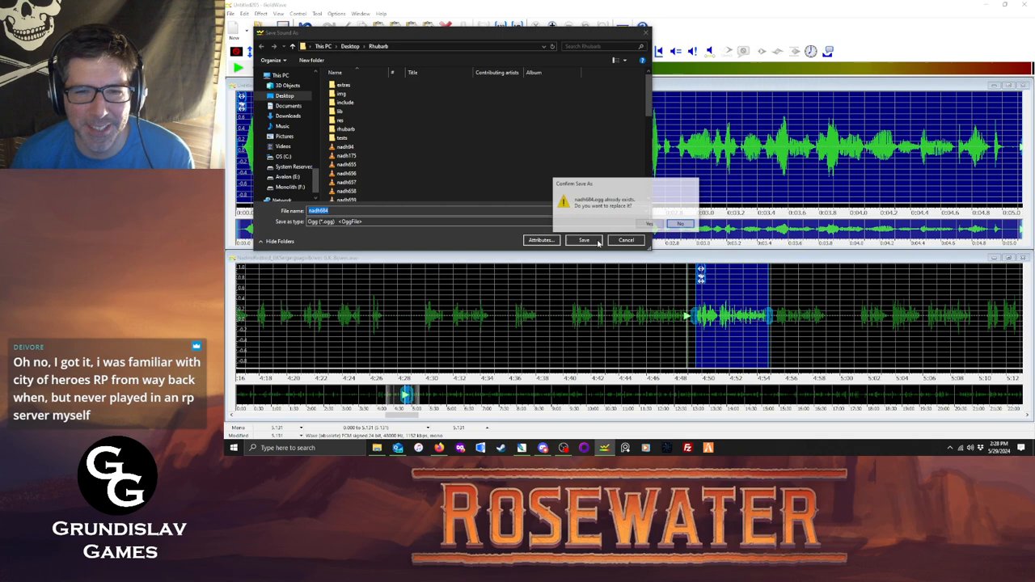
click(650, 227)
click(651, 231)
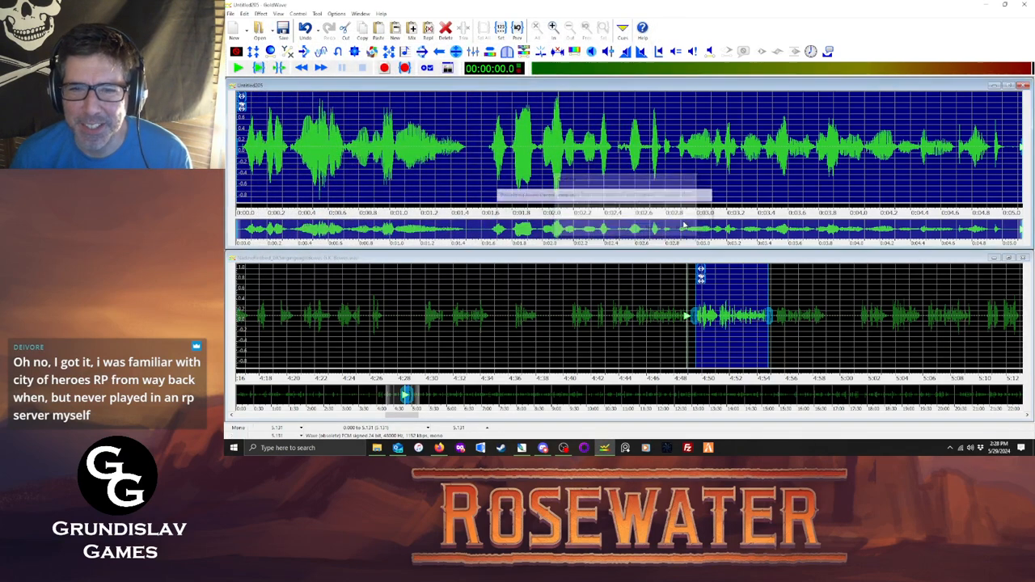
click(1024, 85)
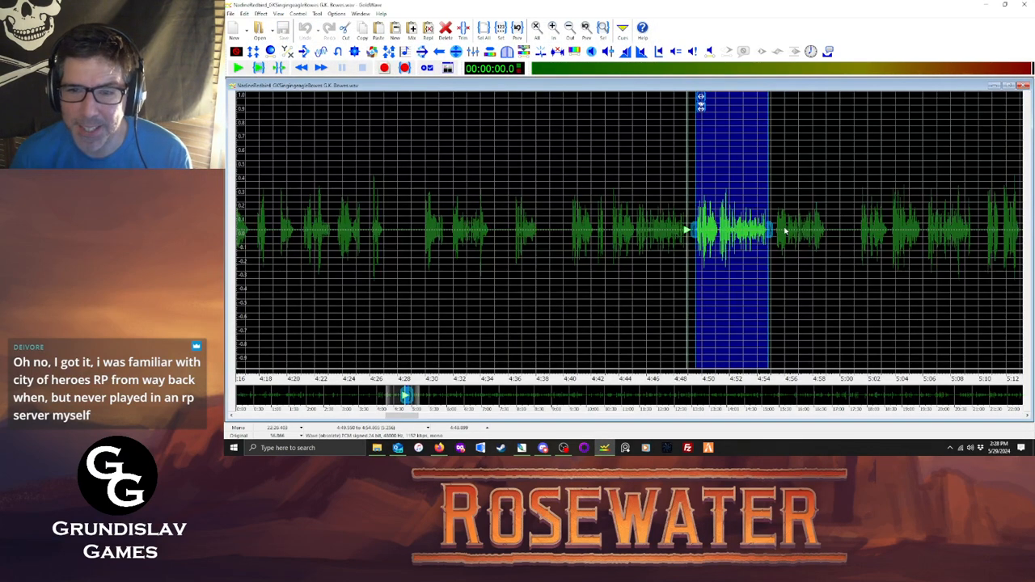
Select the take from about 4:55.26 to 4:58.99, play it, and copy it into a new sound.
drag(774, 233, 827, 232)
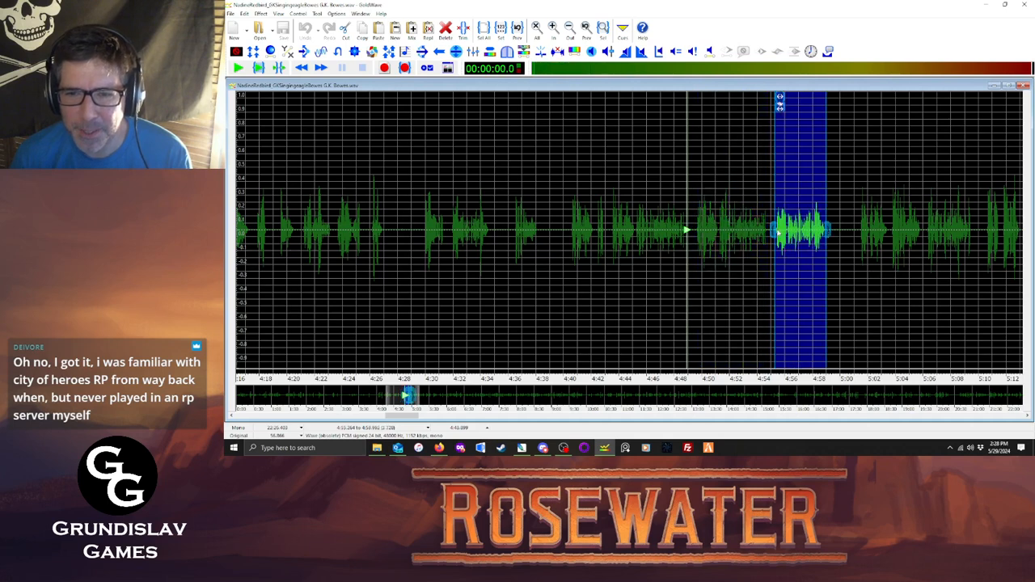
click(260, 69)
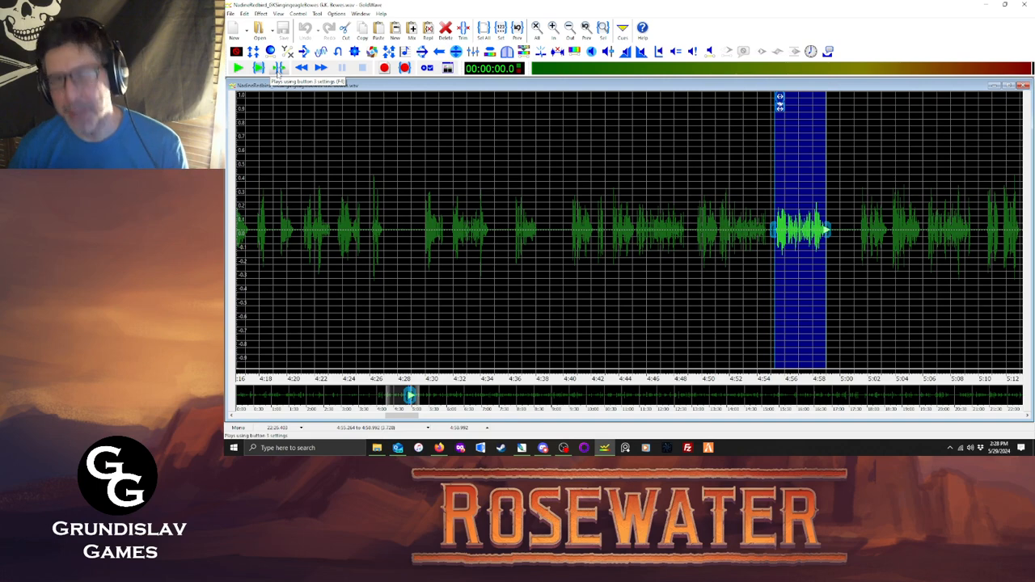
key(ctrl+c)
key(ctrl+p)
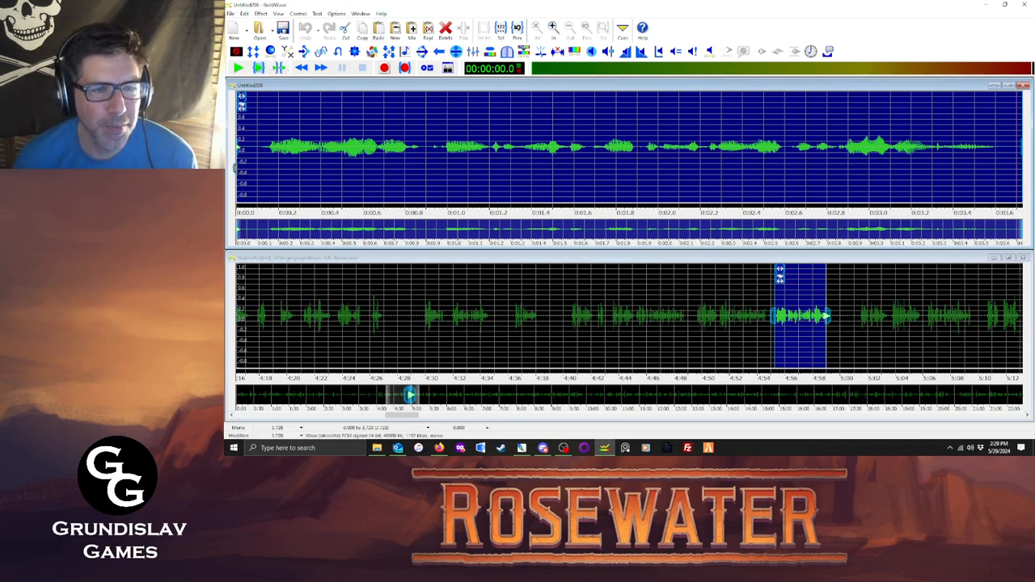
Trim the new sound copied from about 4:55 to the range from about 0.10 to 3.66 seconds.
click(255, 170)
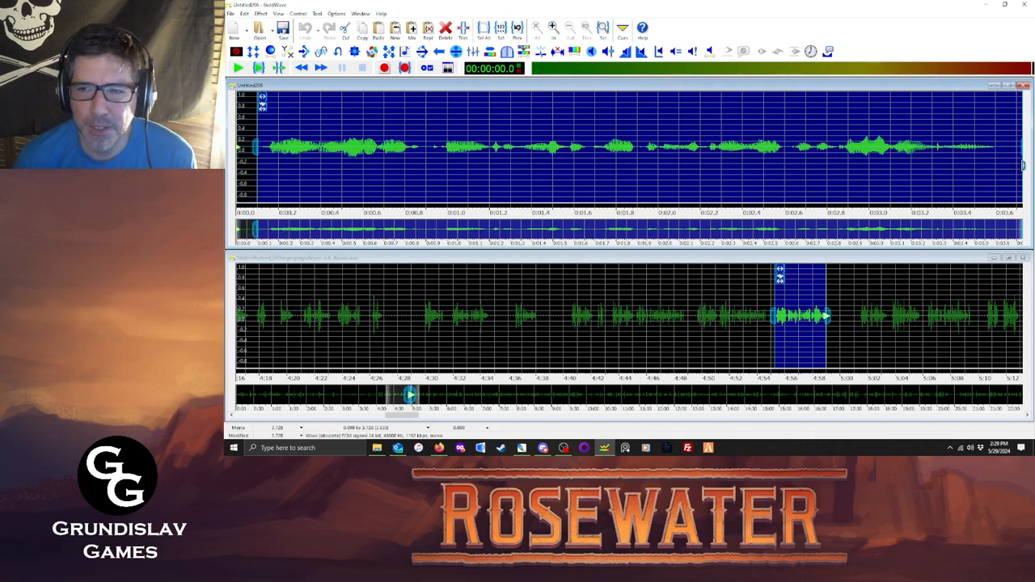
drag(1022, 166, 1010, 168)
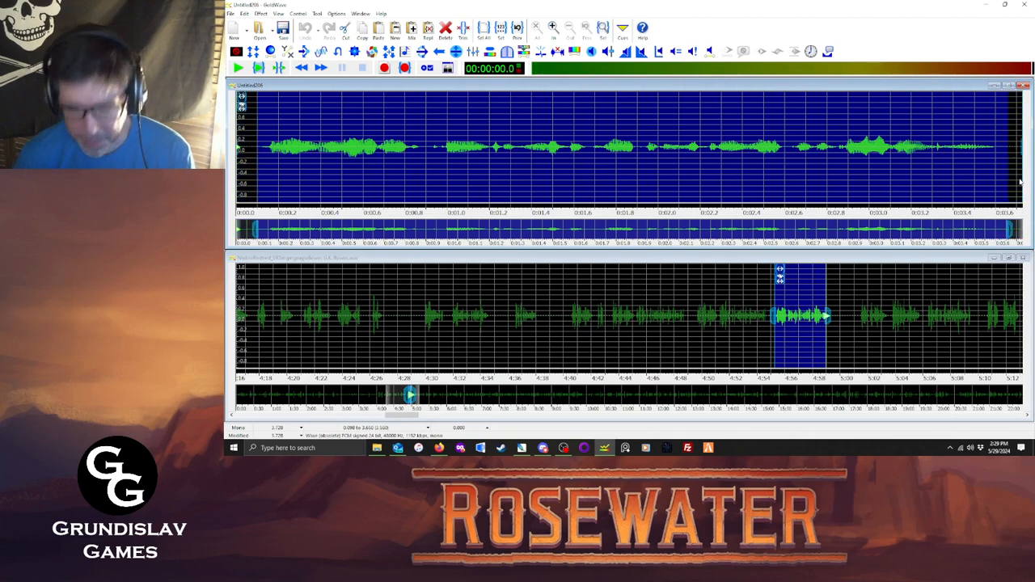
key(ctrl+t)
Maximize the volume of the take copied from about 4:55 and play it back.
click(260, 14)
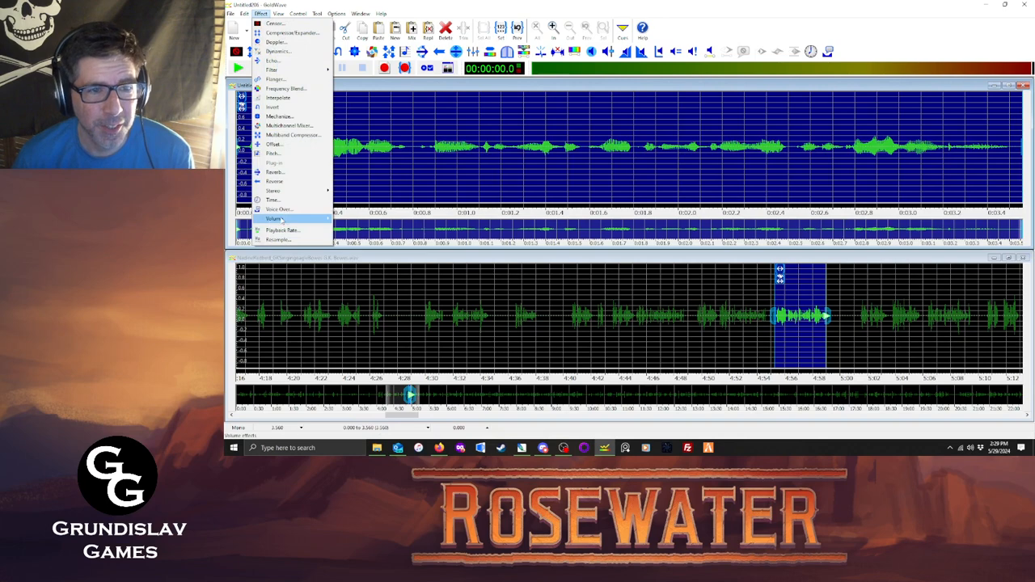
mouse_move(295, 219)
click(360, 275)
click(637, 259)
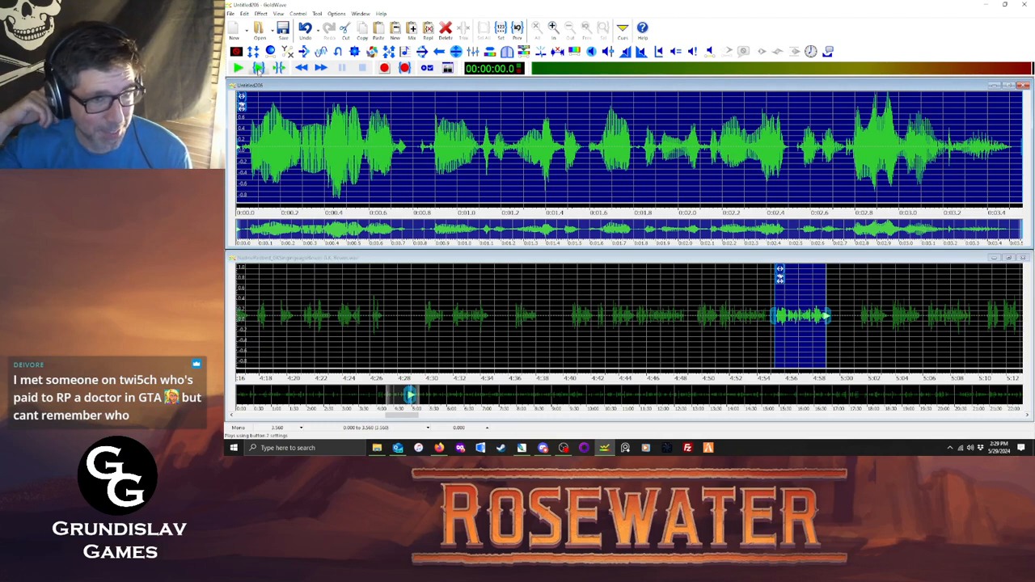
click(258, 68)
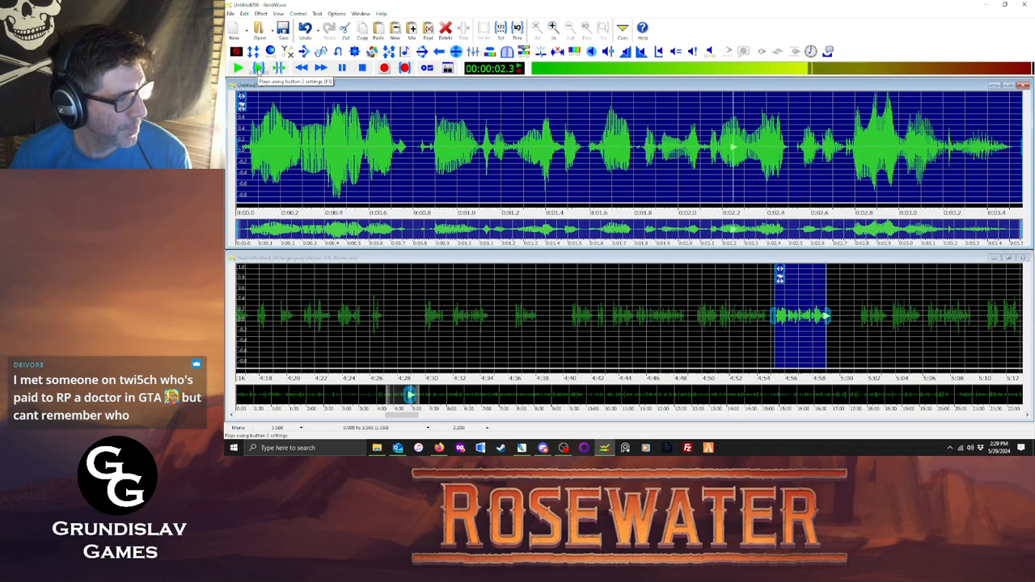
Trim about 0.03 seconds more off the end of the take copied from about 4:55.
click(231, 14)
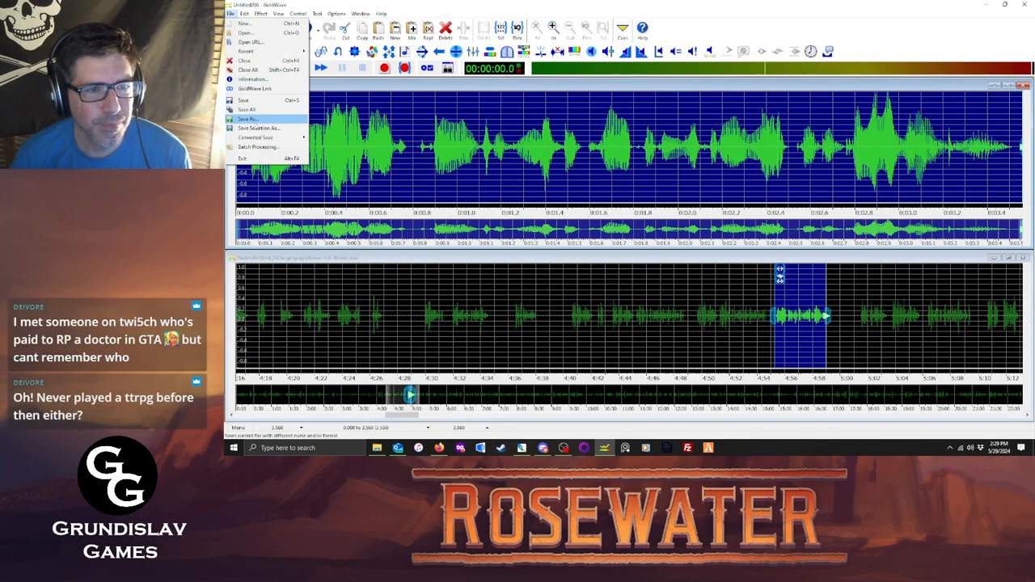
click(573, 91)
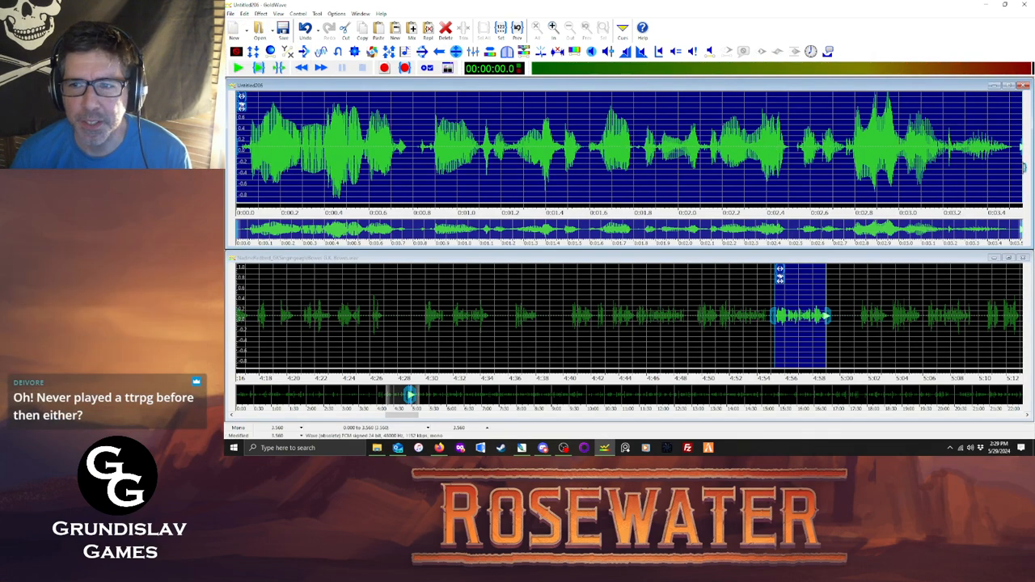
drag(1023, 167, 1019, 167)
key(ctrl+t)
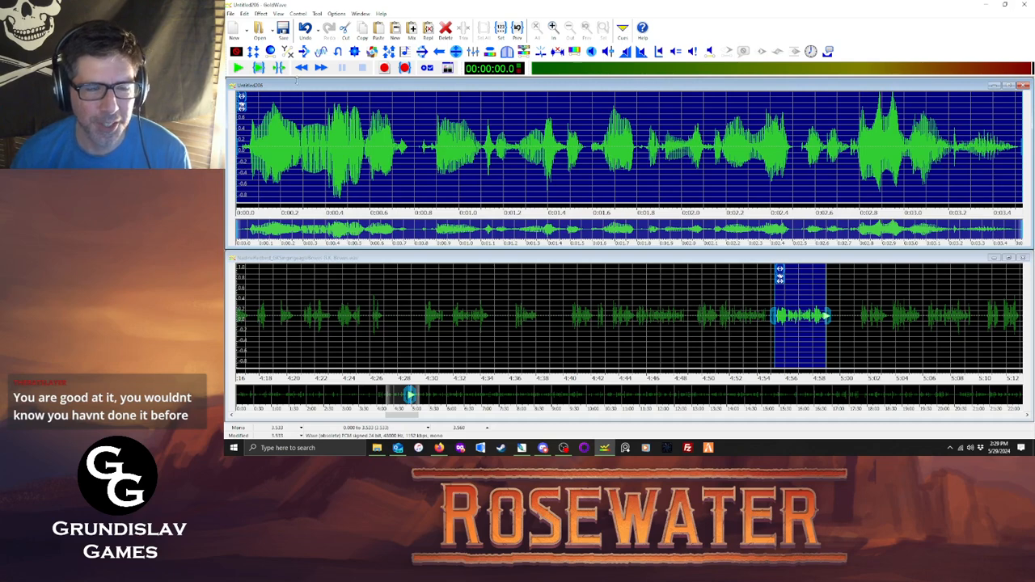
Save the trimmed take as the Ogg file nadh685 in the Rhubarb folder and close its sound window.
click(230, 14)
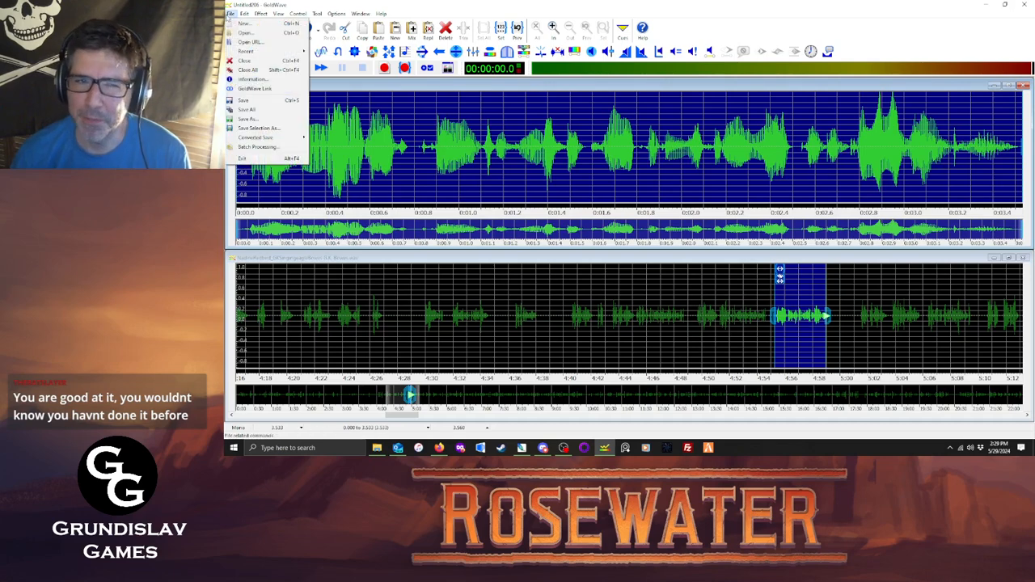
click(247, 119)
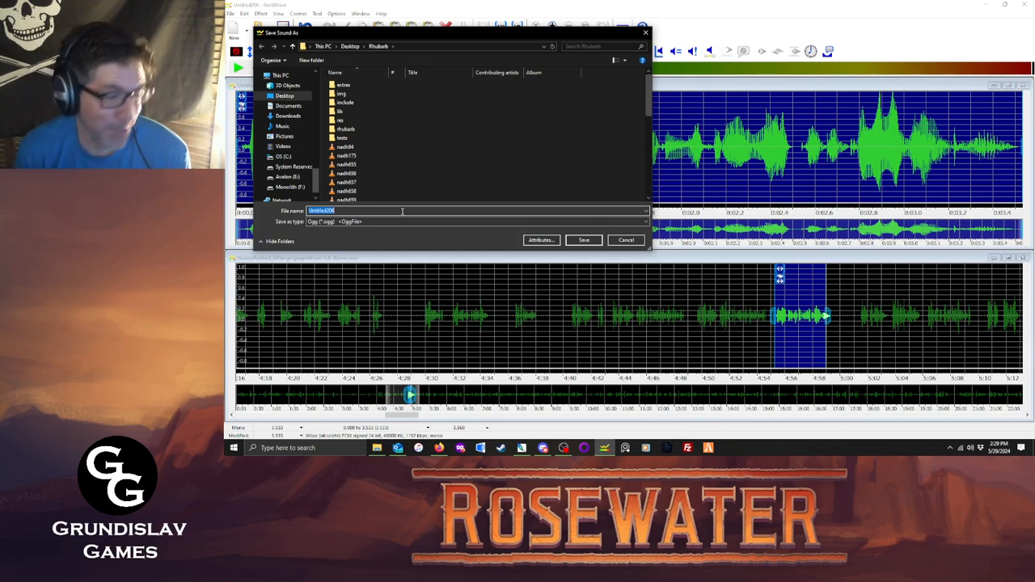
text(nadh)
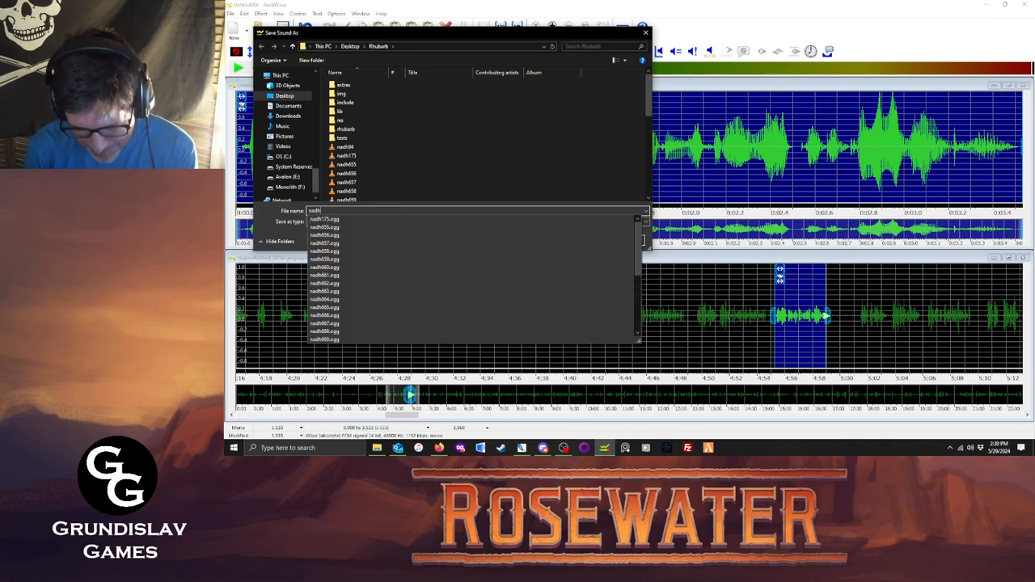
text(685)
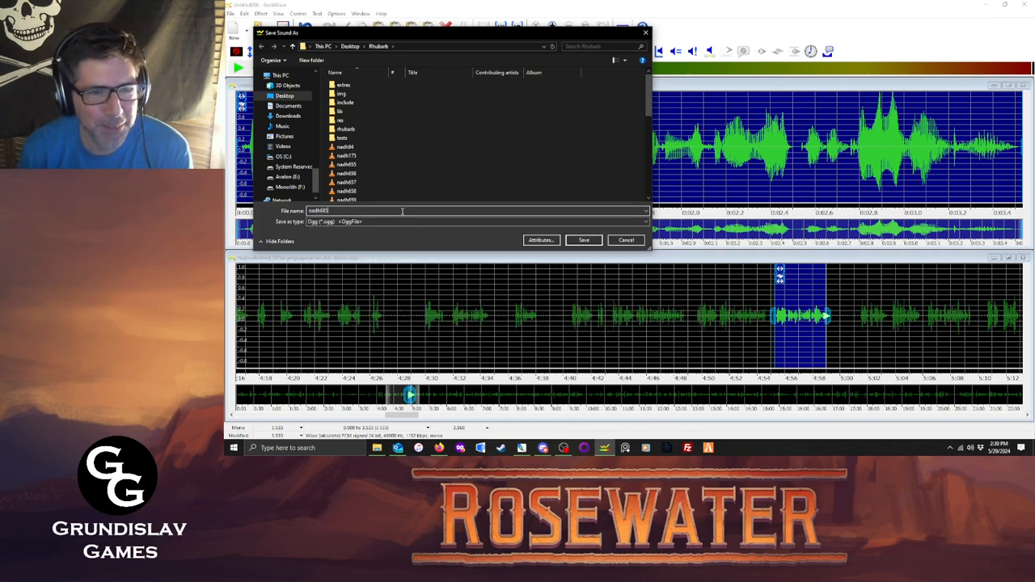
click(585, 241)
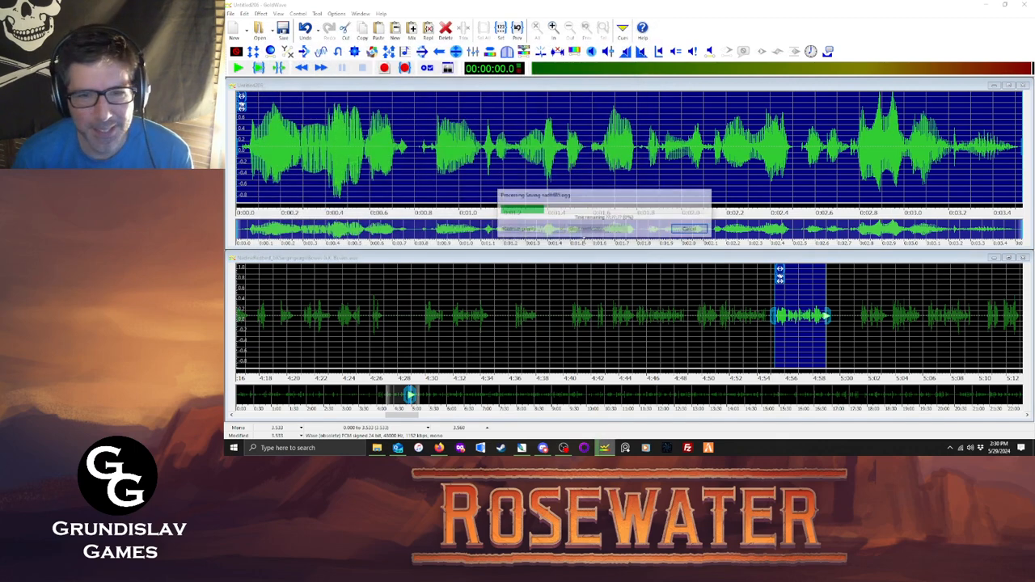
click(647, 230)
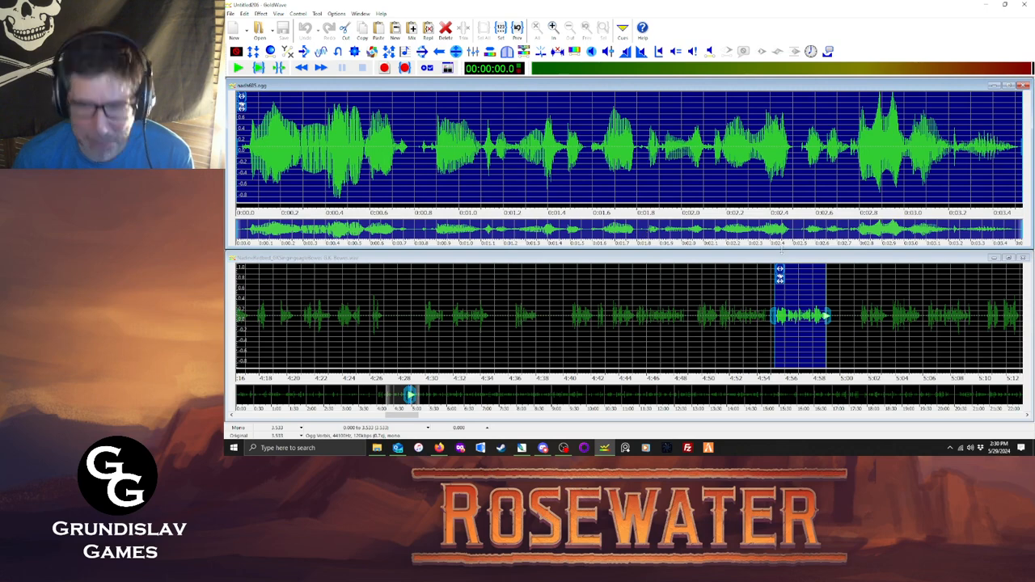
click(1024, 85)
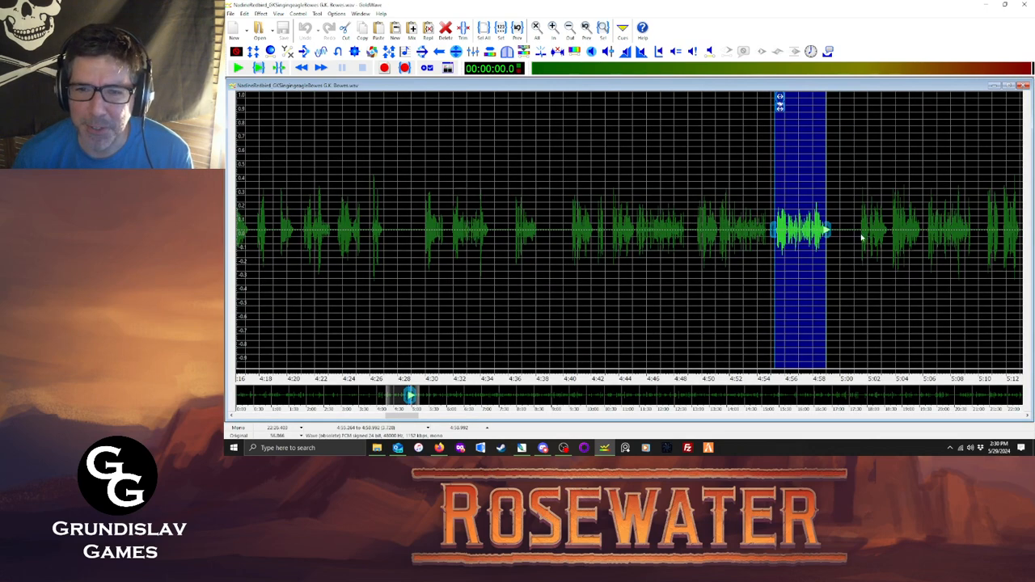
Set the selection start in the long recording to about 5:01.4, just before the next take.
click(862, 237)
click(1027, 416)
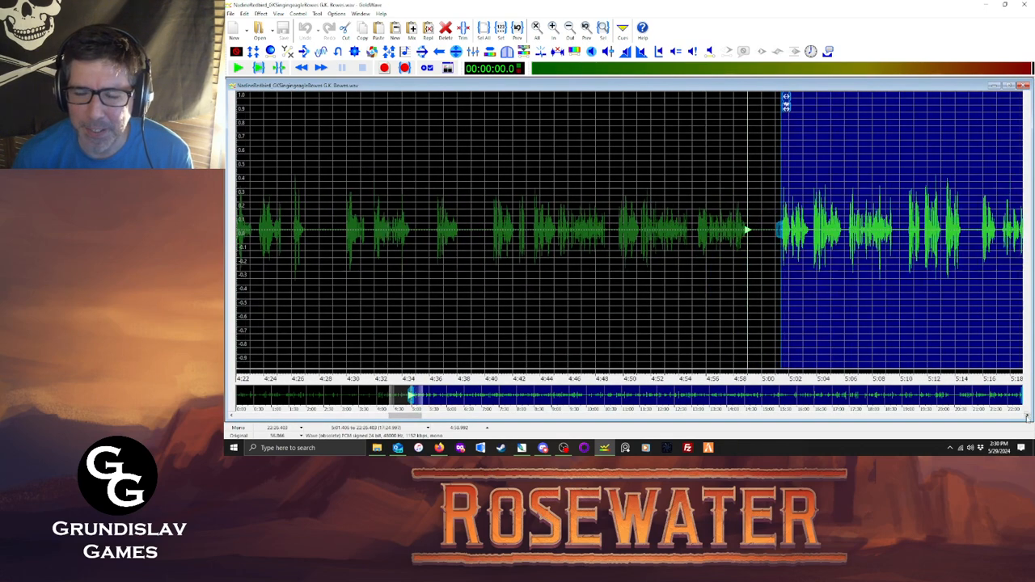
Select the recording from about 5:01.4 to 5:09.5 and play the selection to find where the line ends.
click(1027, 416)
click(1027, 416)
click(1027, 417)
click(1027, 416)
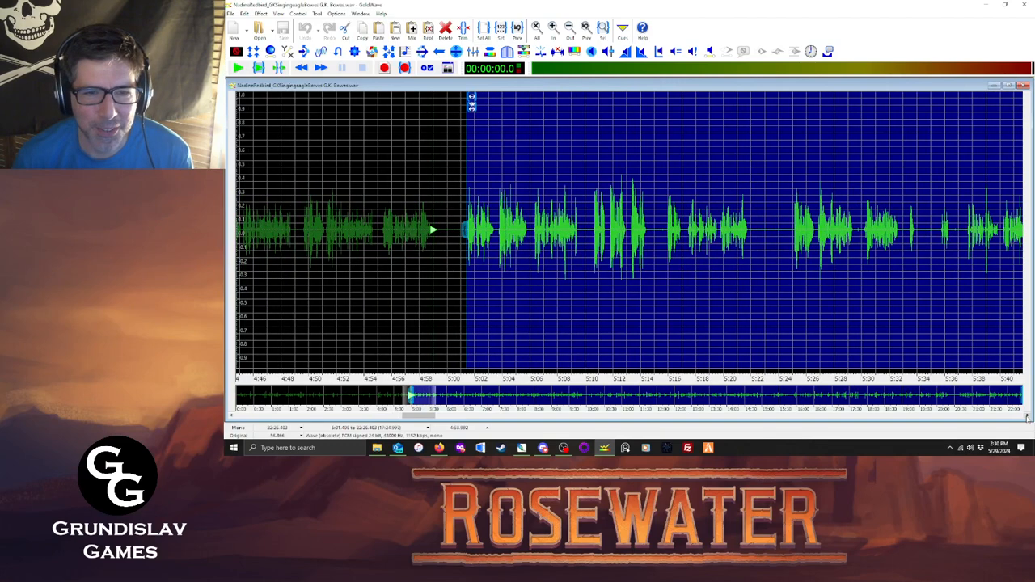
click(462, 151)
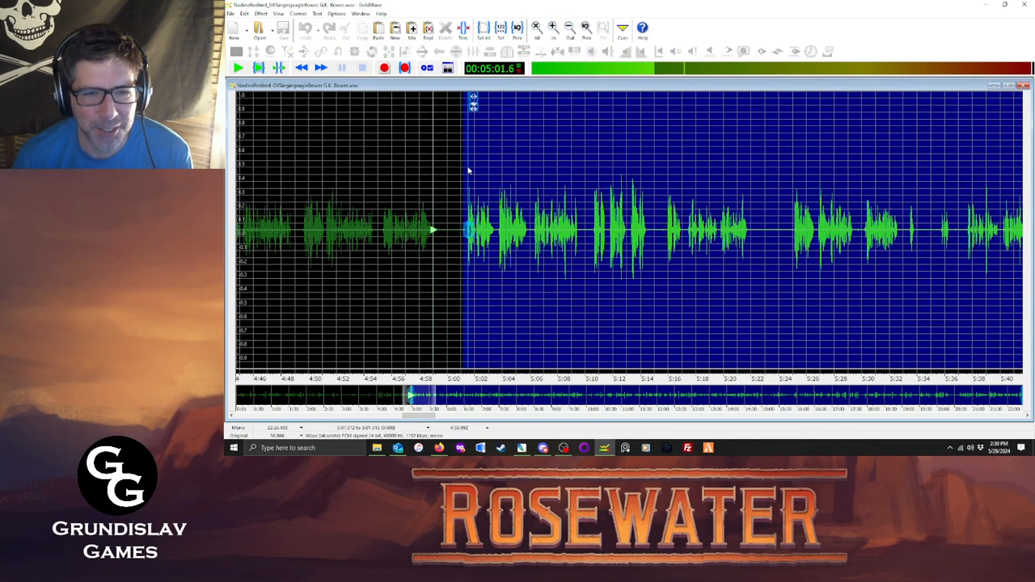
drag(466, 169, 579, 187)
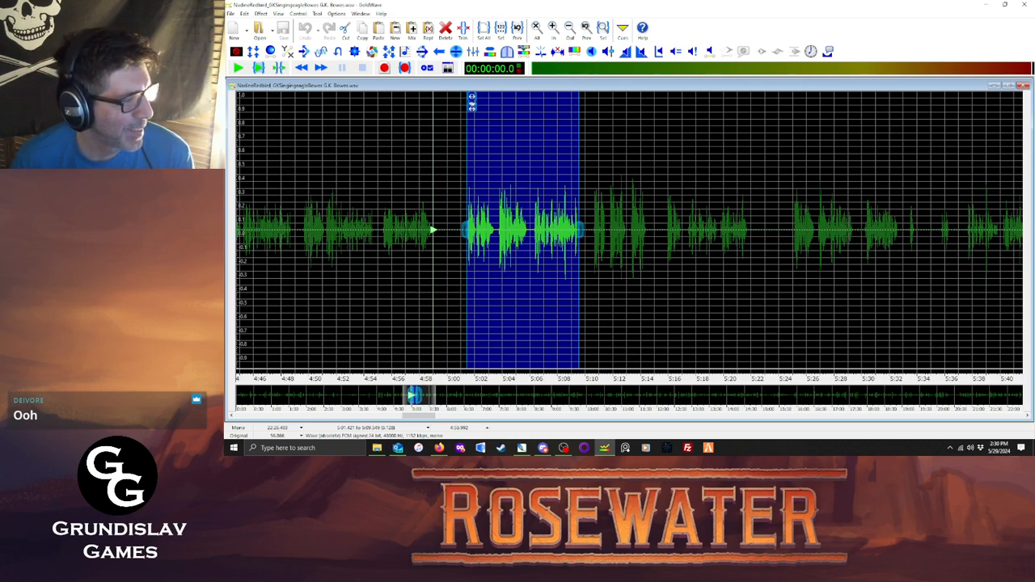
click(259, 69)
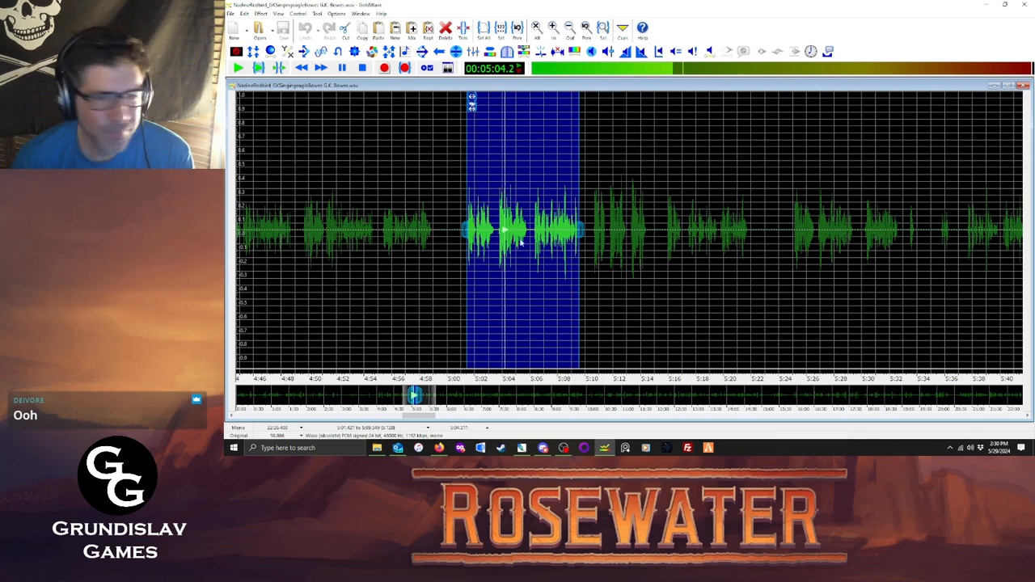
click(363, 70)
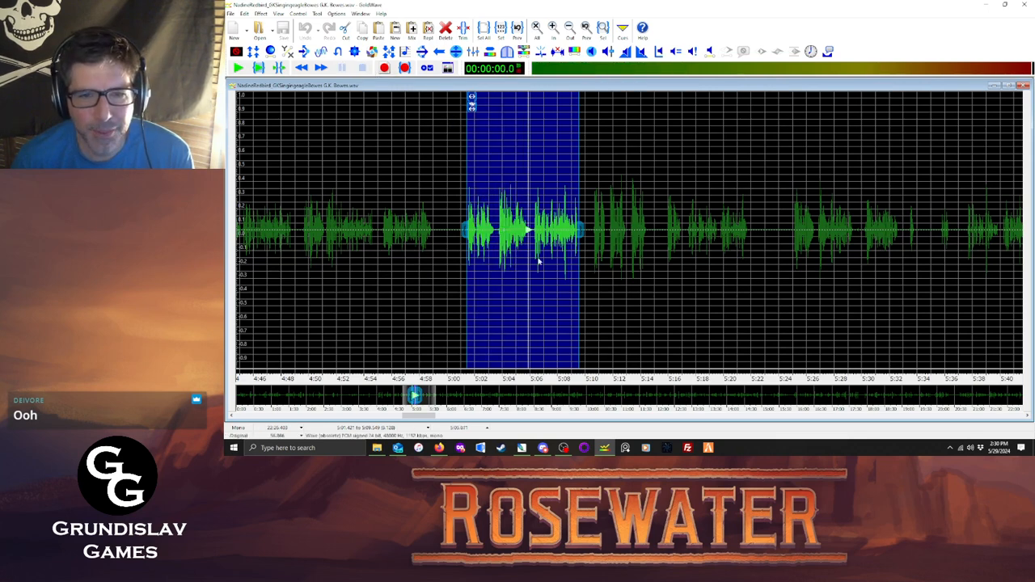
Shorten the selection to end at about 5:06.0, after the second phrase, and copy it into a new sound file.
drag(580, 271, 531, 276)
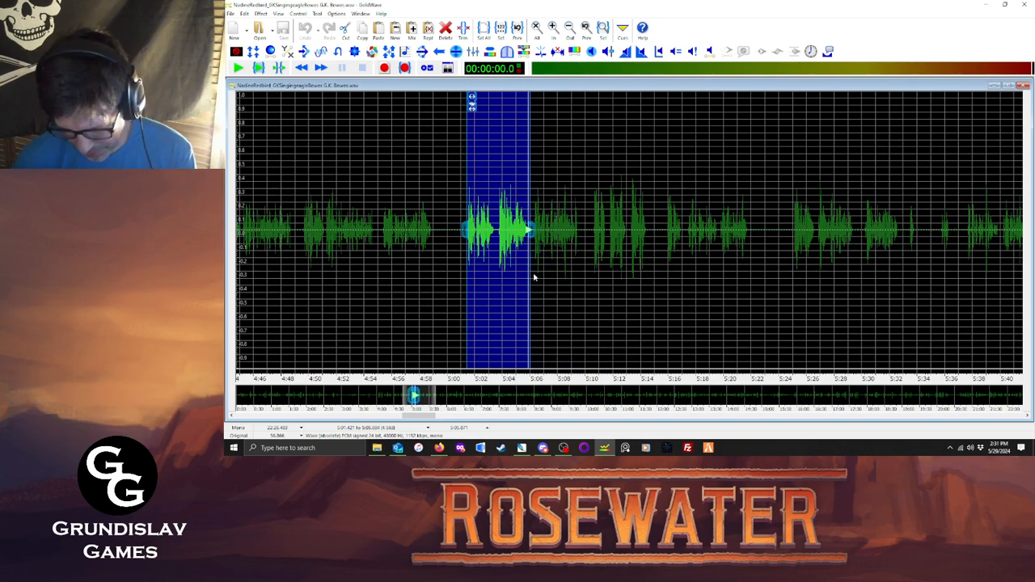
key(ctrl+c)
key(ctrl+e)
Maximize the new clip's volume to 0.00 dB.
click(260, 14)
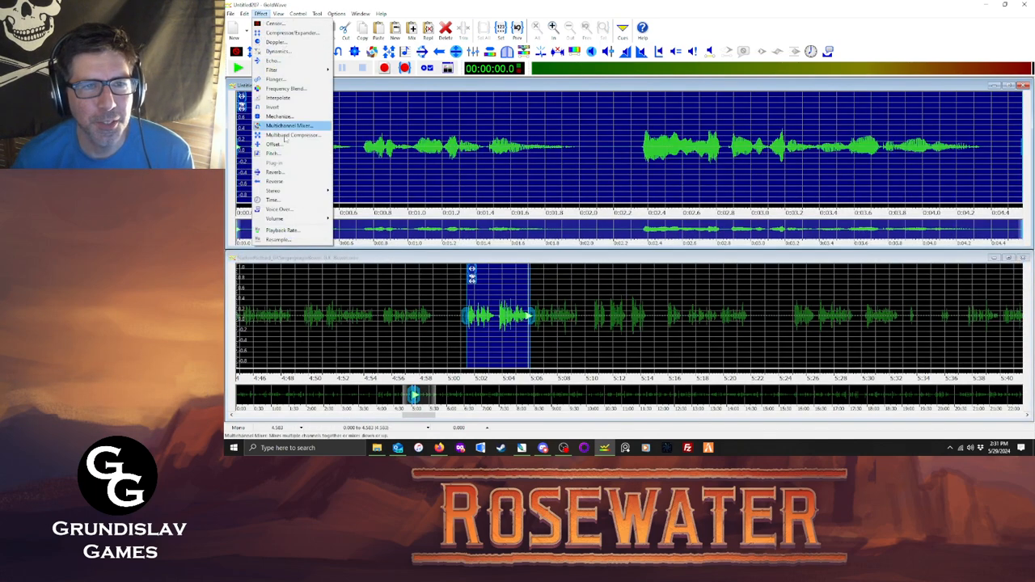
mouse_move(279, 219)
click(359, 267)
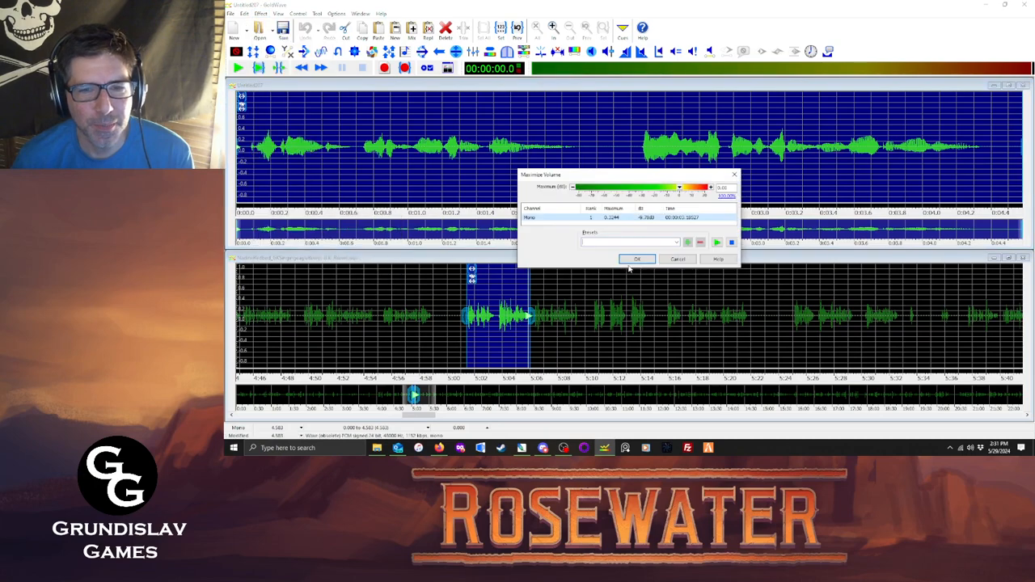
click(637, 260)
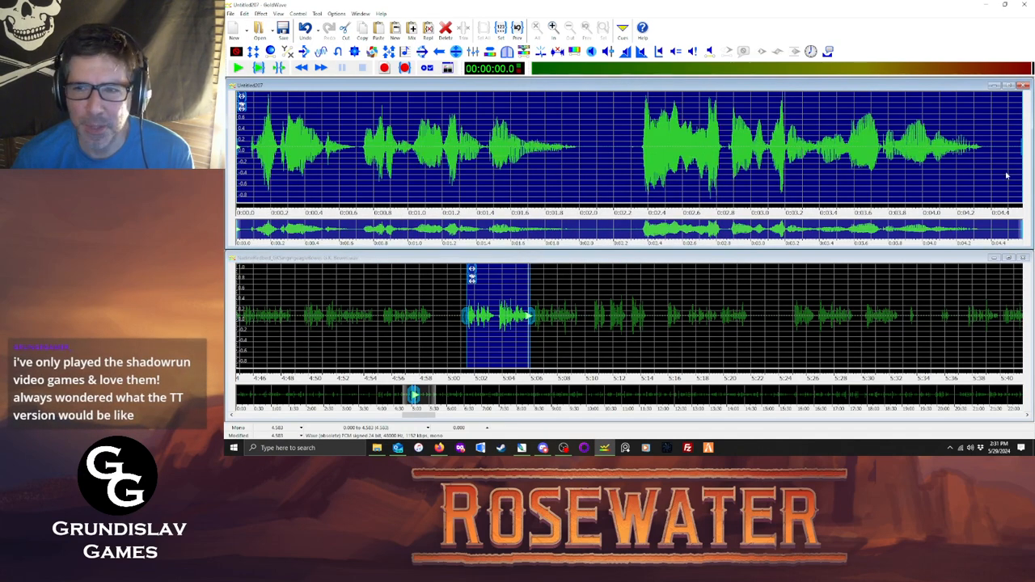
Trim the silence after about 4.42 s from the end of the new clip and play the result.
drag(1023, 170, 994, 171)
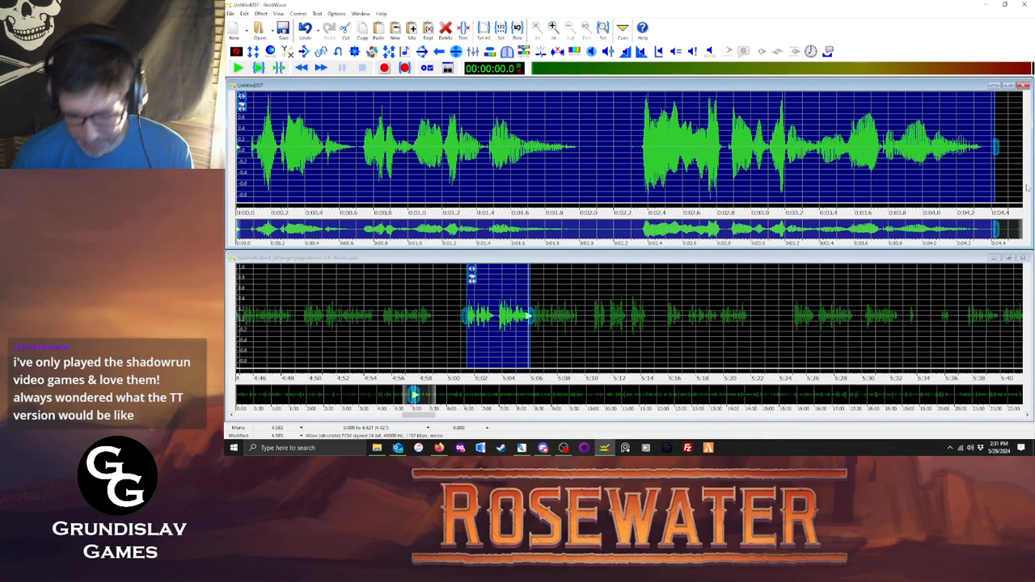
key(ctrl+t)
click(258, 68)
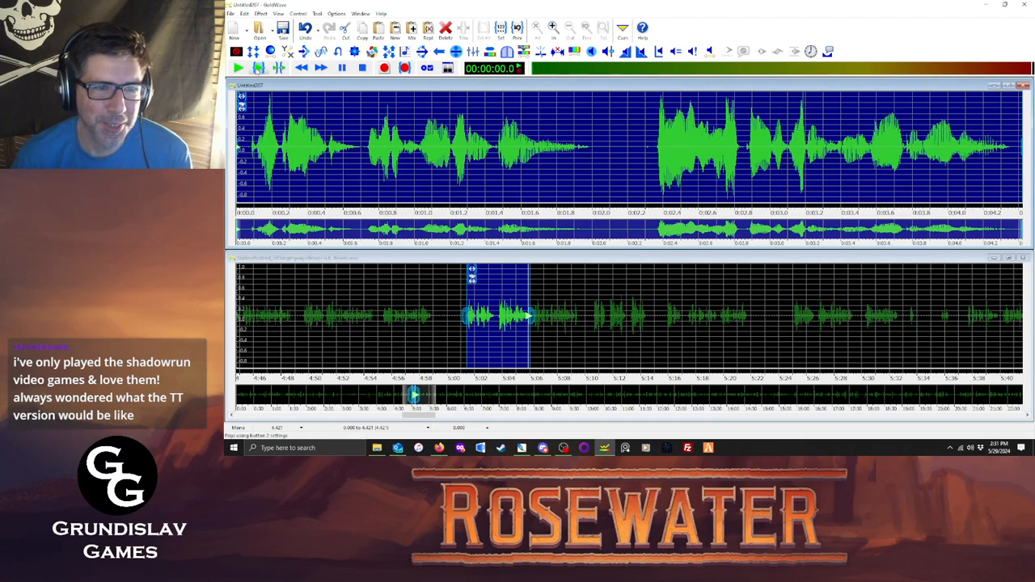
Save the clip as nadh686 in Ogg format in the Rhubarb folder and close it.
click(230, 14)
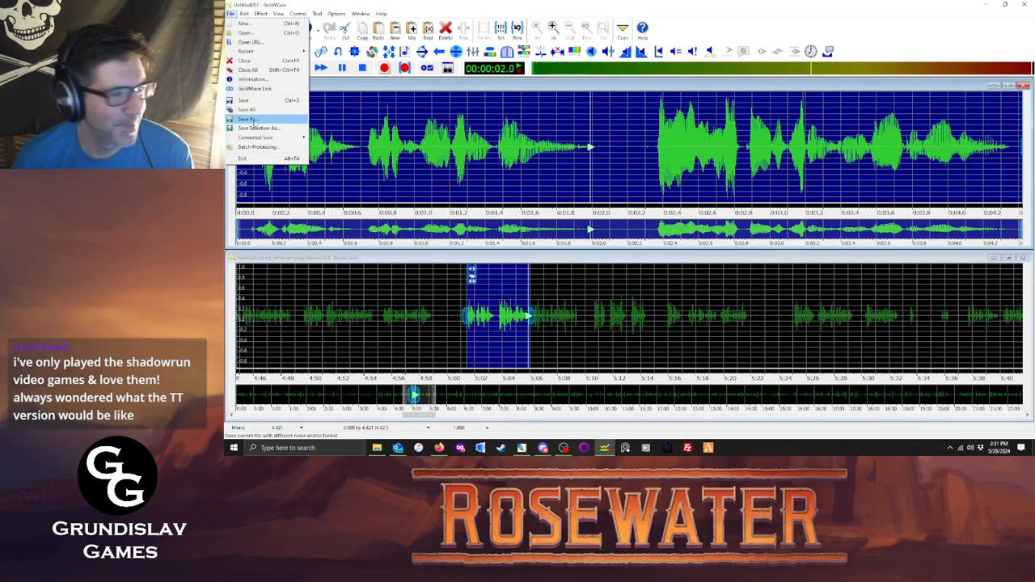
click(253, 120)
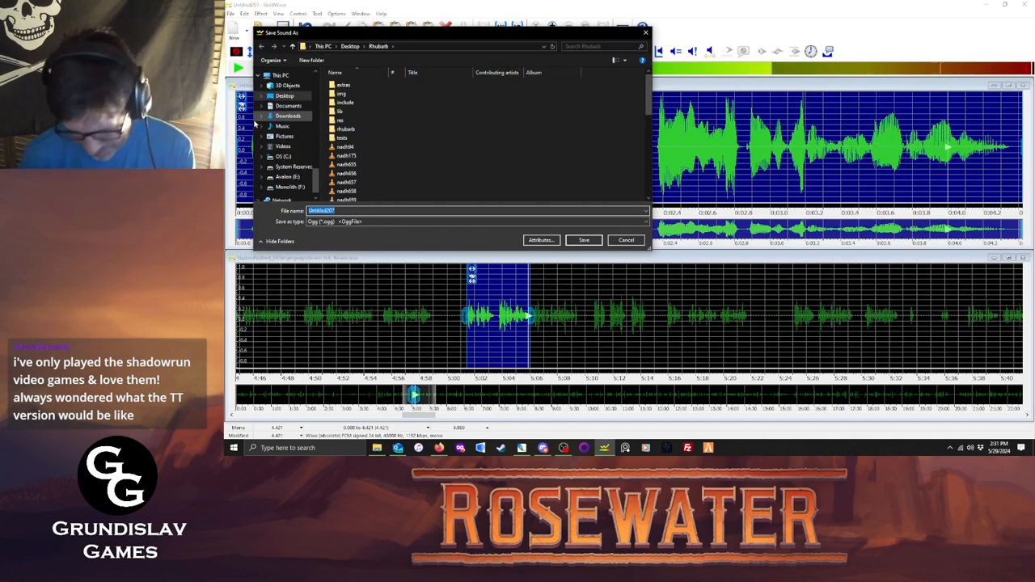
text(nadh686)
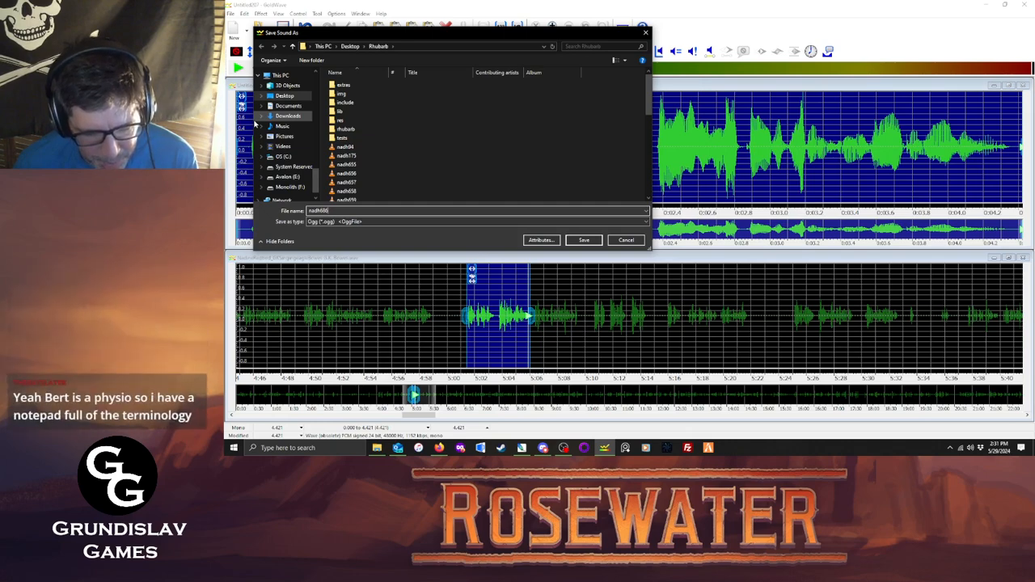
click(584, 240)
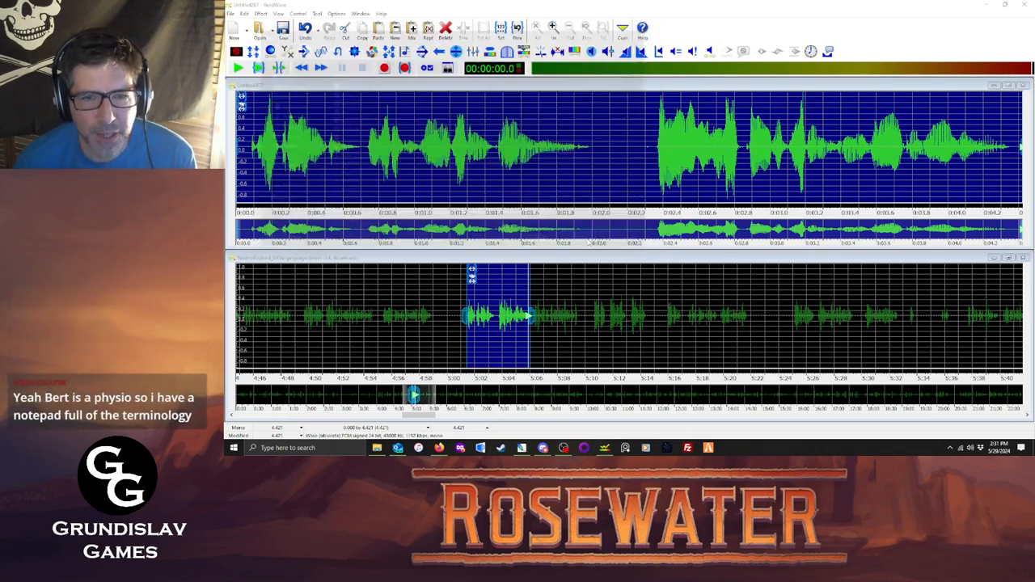
click(641, 236)
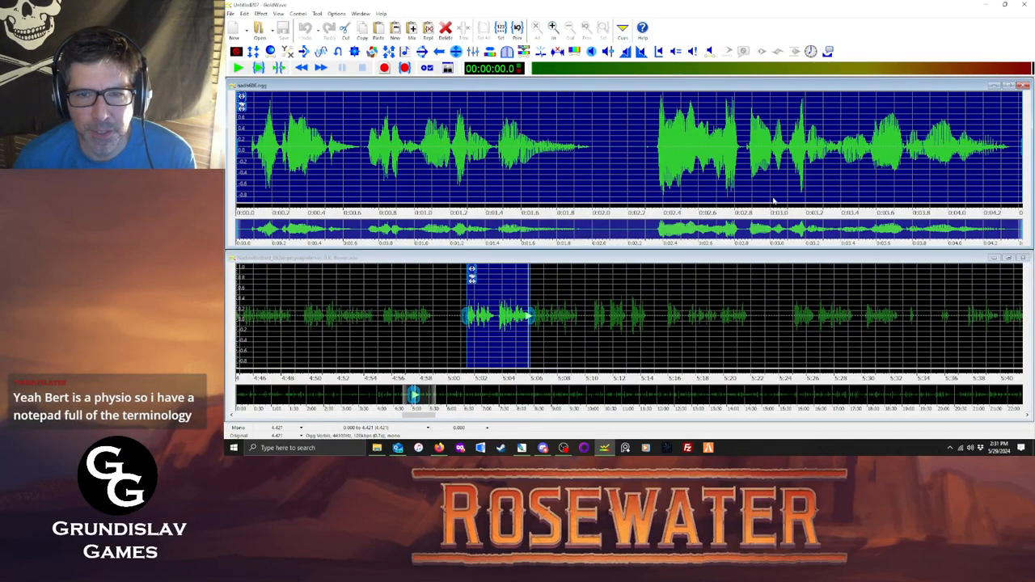
click(1024, 87)
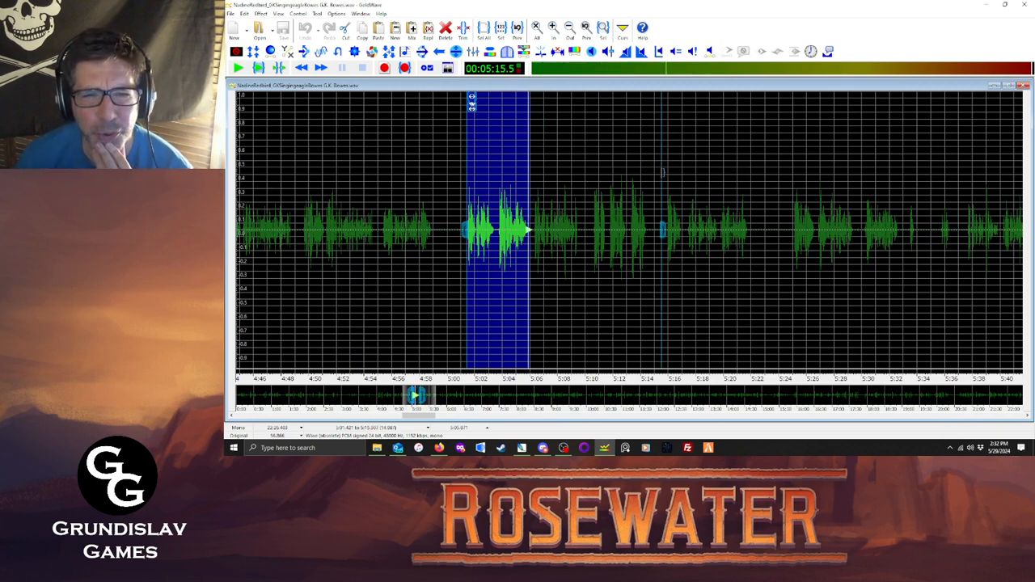
Select the recording from about 5:06.2 to 5:15.5 and play the selection until the next line ends.
right_click(661, 149)
click(533, 230)
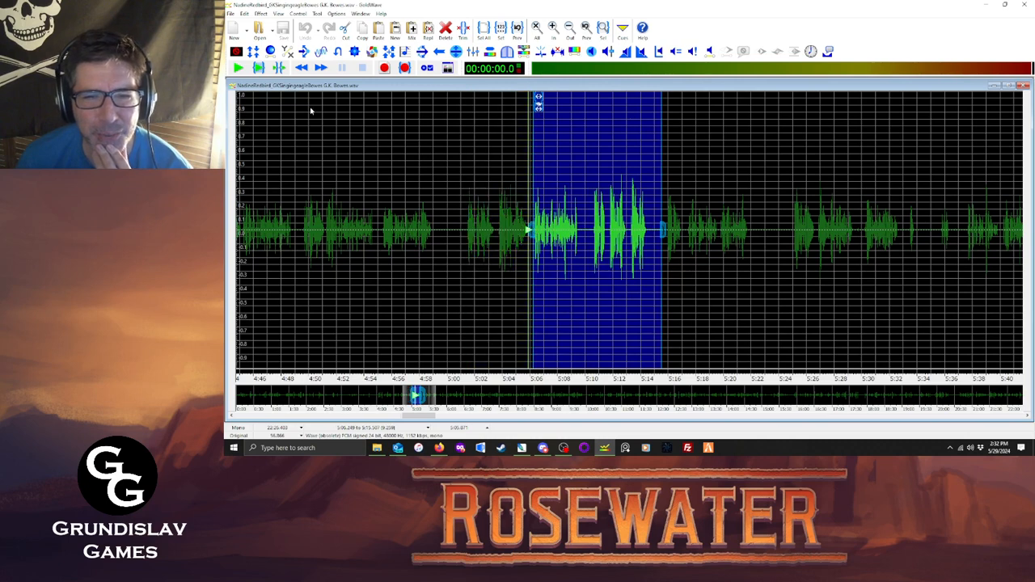
click(259, 68)
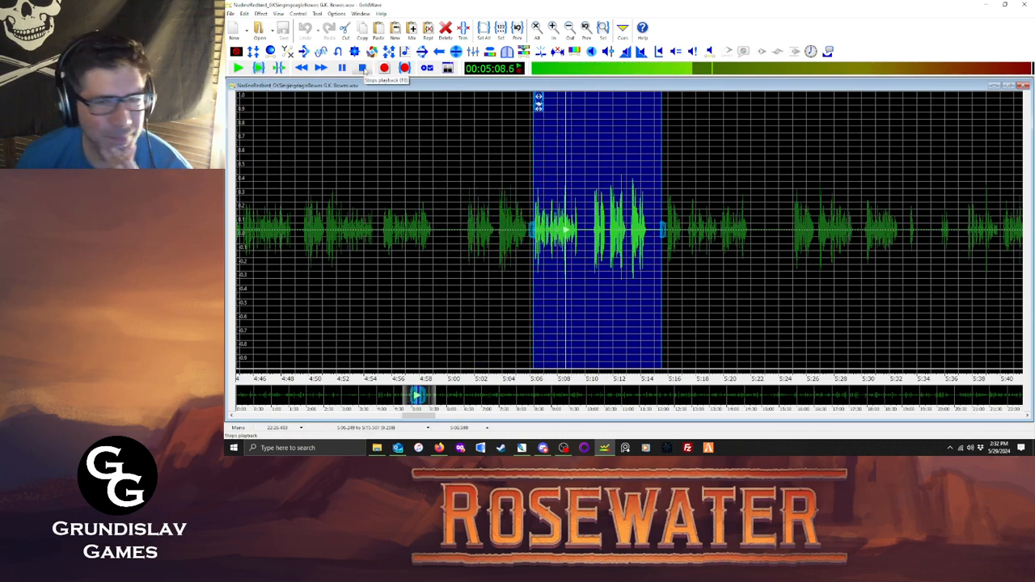
click(364, 70)
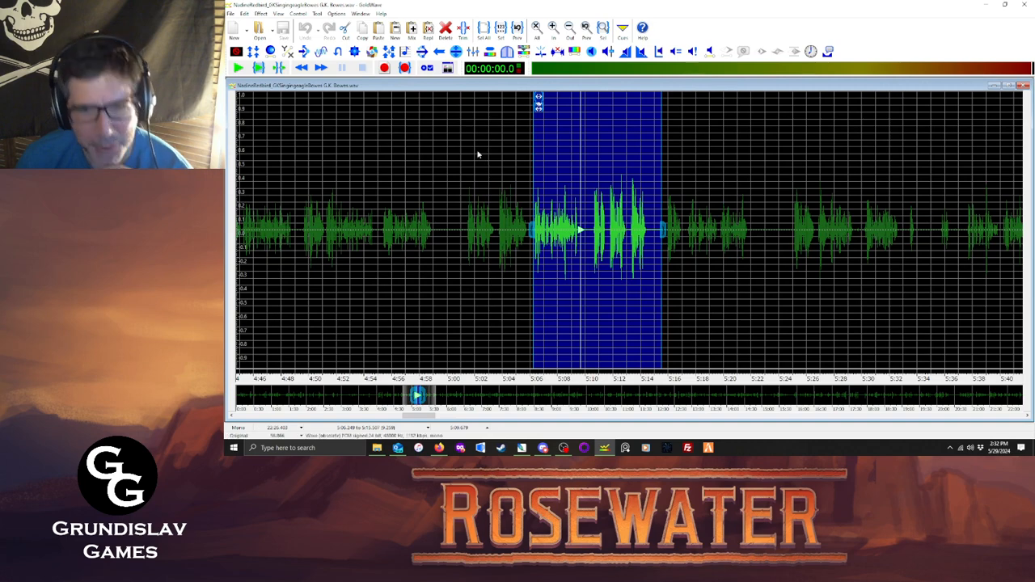
Shorten the selection to end at about 5:09.6 and copy it into a new sound file.
drag(662, 256, 580, 260)
key(ctrl+c)
key(ctrl+p)
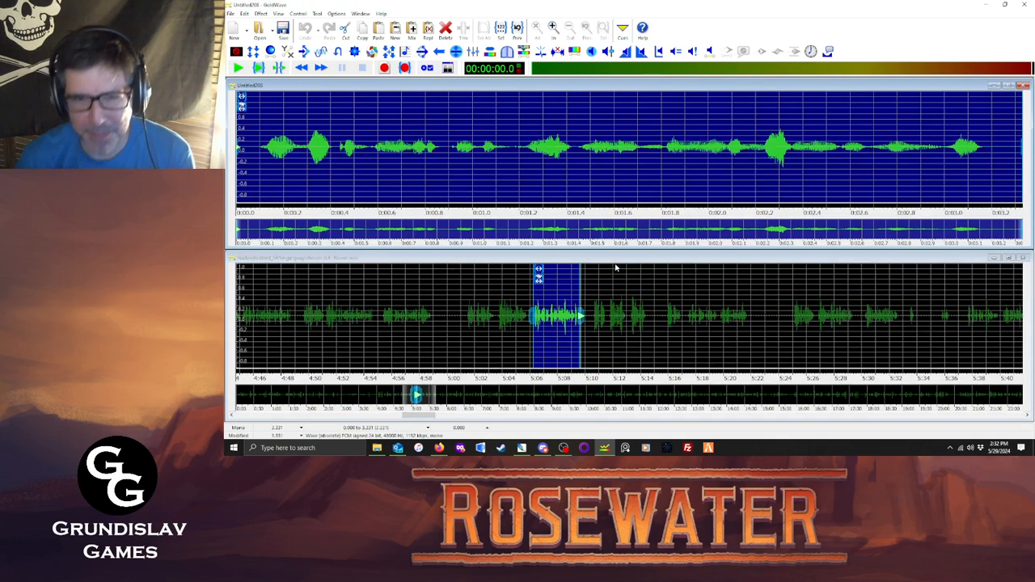
Maximize the volume of the newly extracted 5:06 line.
click(261, 14)
mouse_move(291, 218)
click(364, 274)
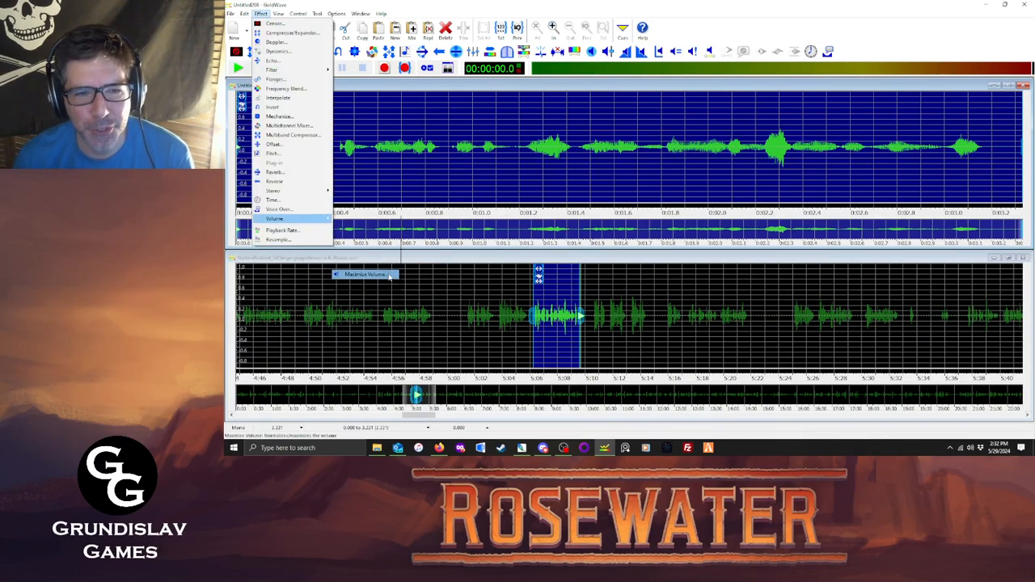
click(635, 261)
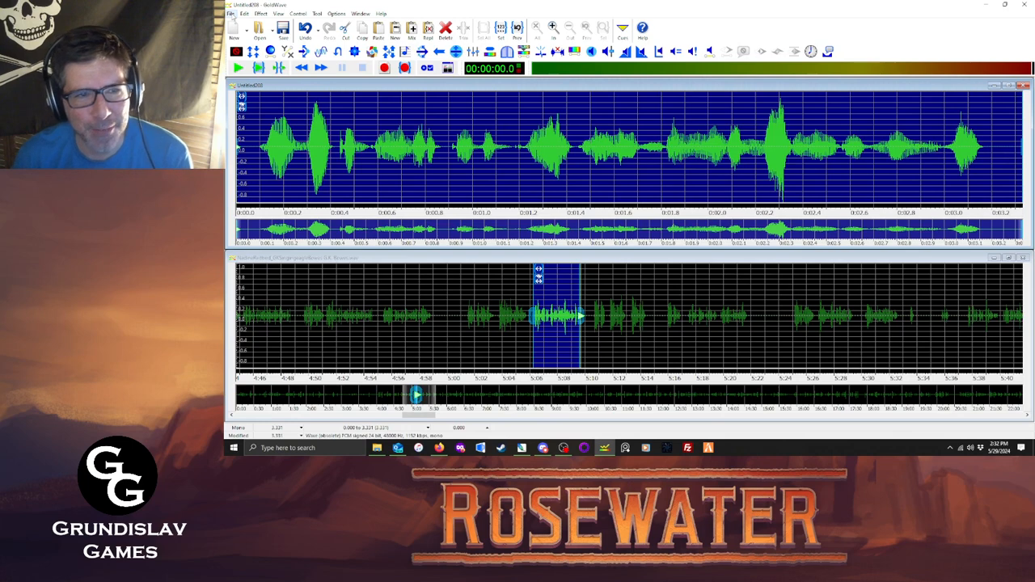
Save the clip as nadh687 in Ogg format in the Rhubarb folder and close it.
click(231, 14)
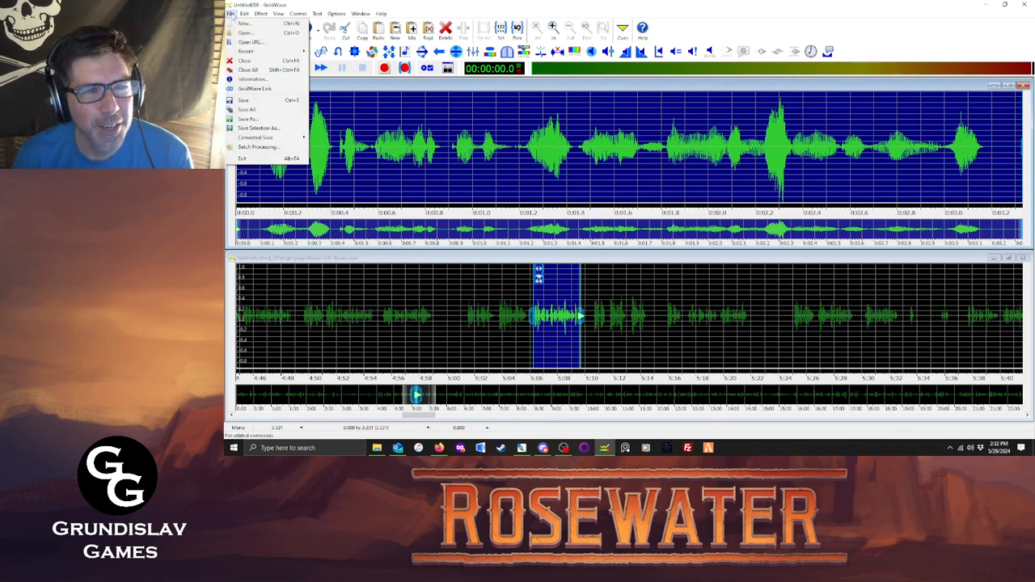
click(254, 120)
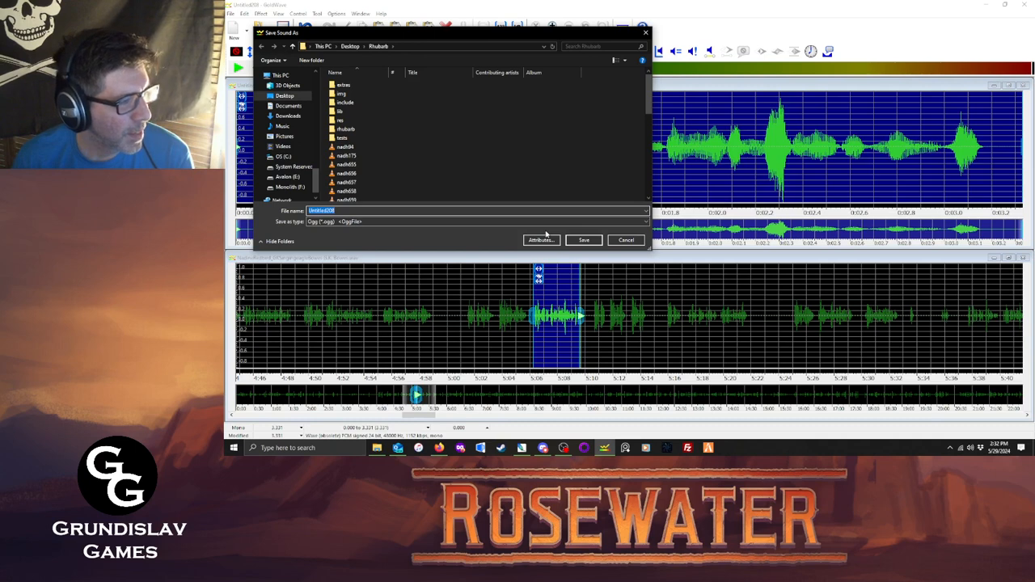
text(nadh)
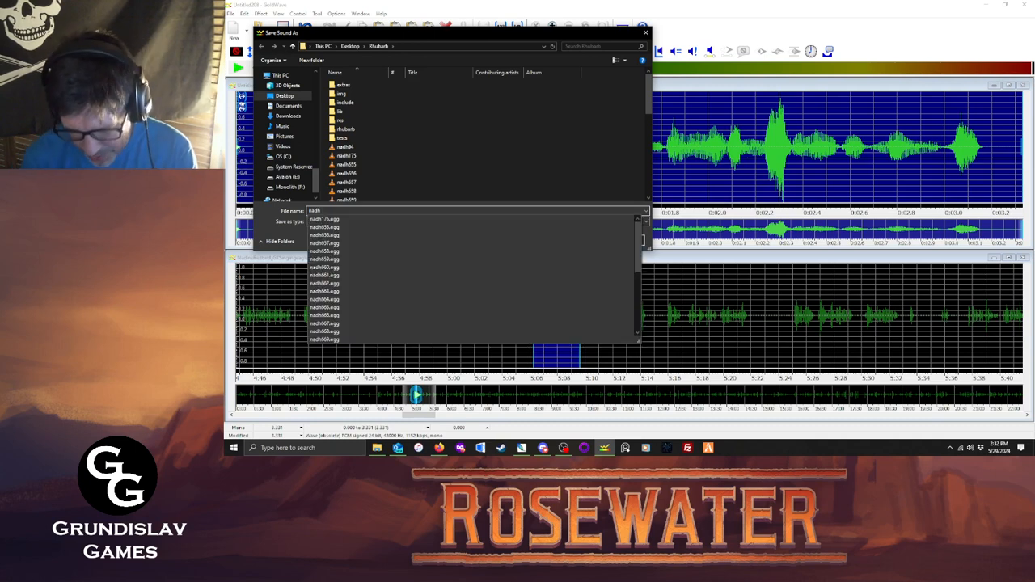
text(687)
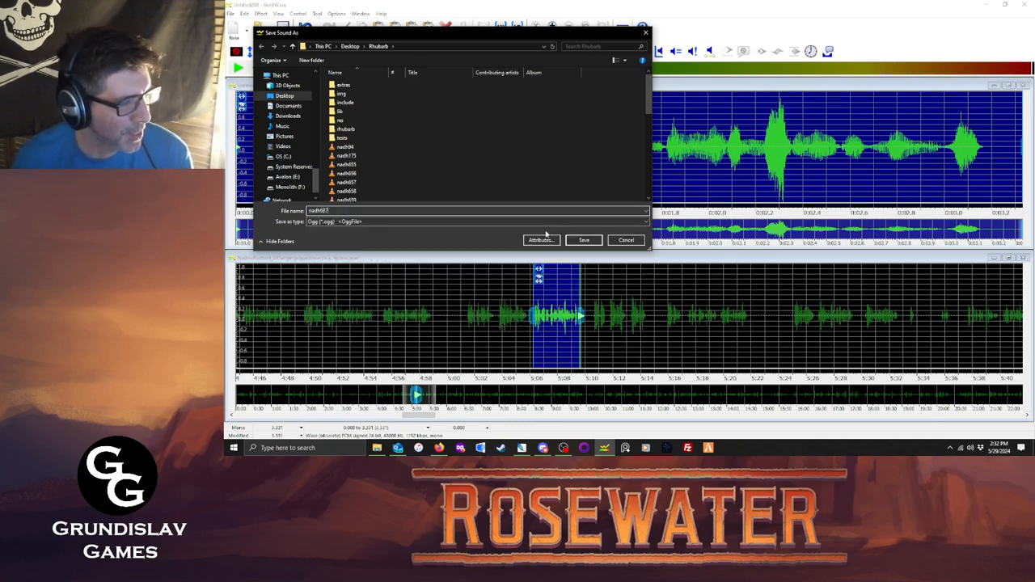
click(584, 241)
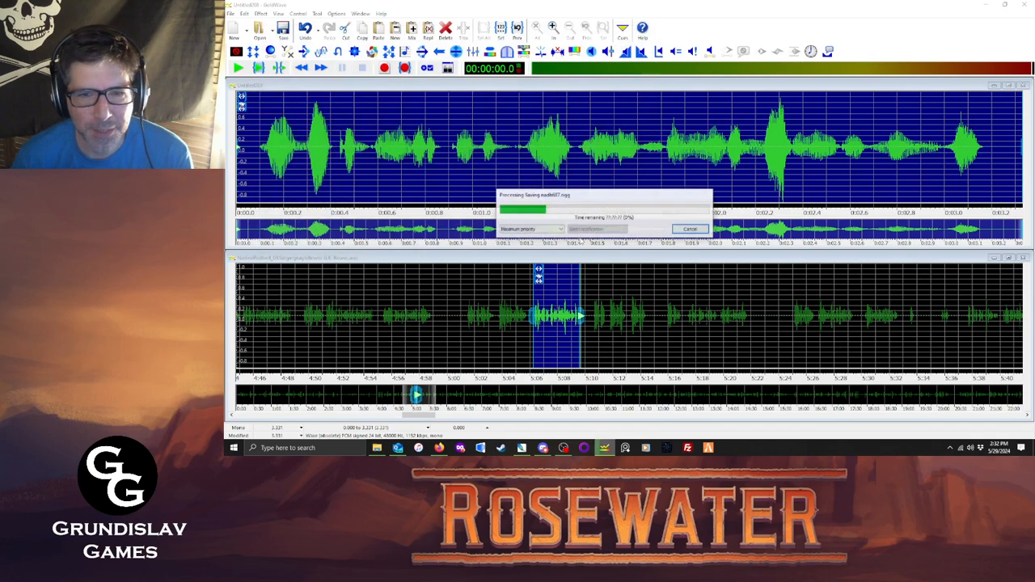
click(649, 228)
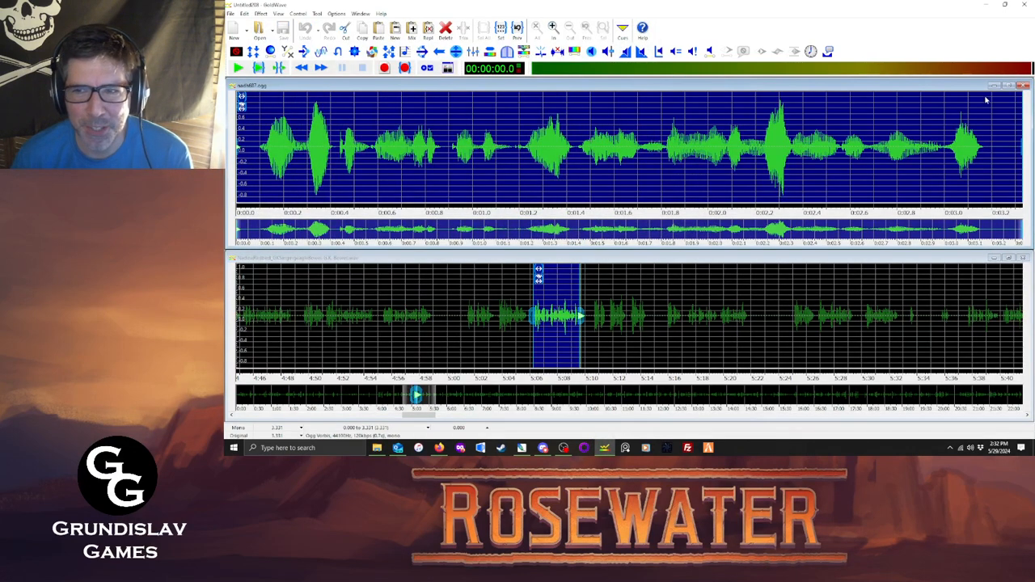
click(1022, 86)
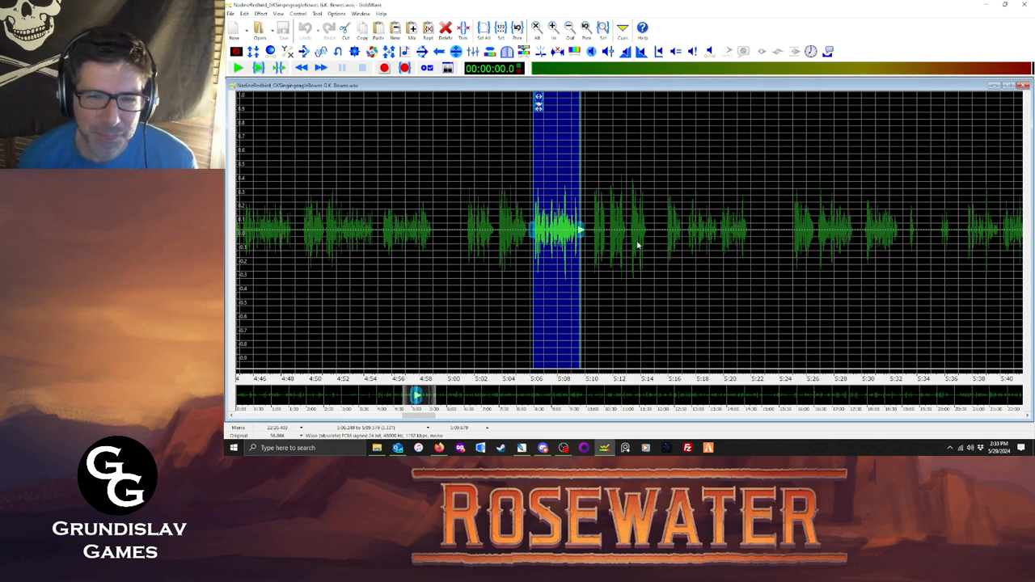
Select the next phrase in the recording, from about 5:10.6 to 5:14.6.
click(591, 232)
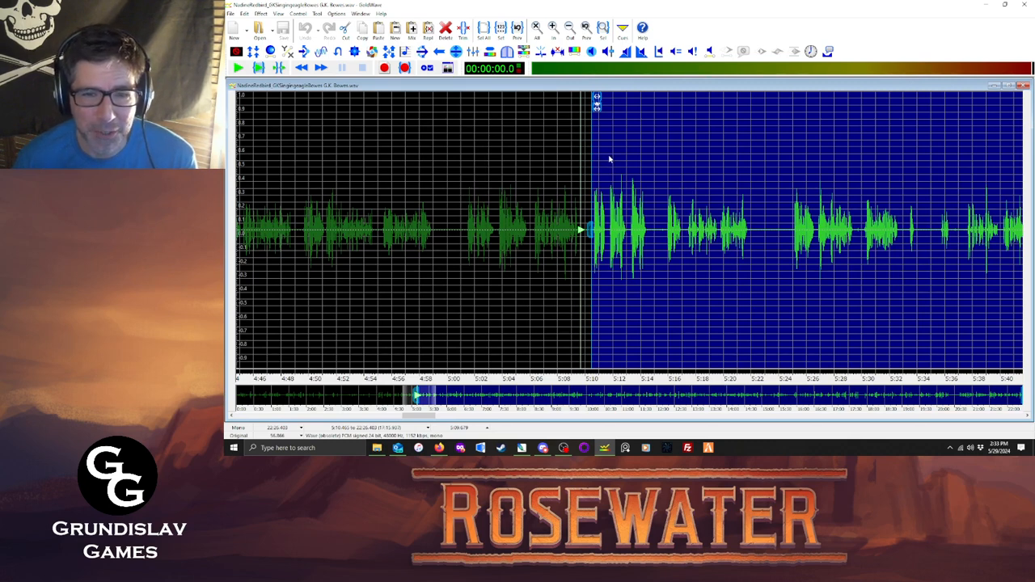
key(space)
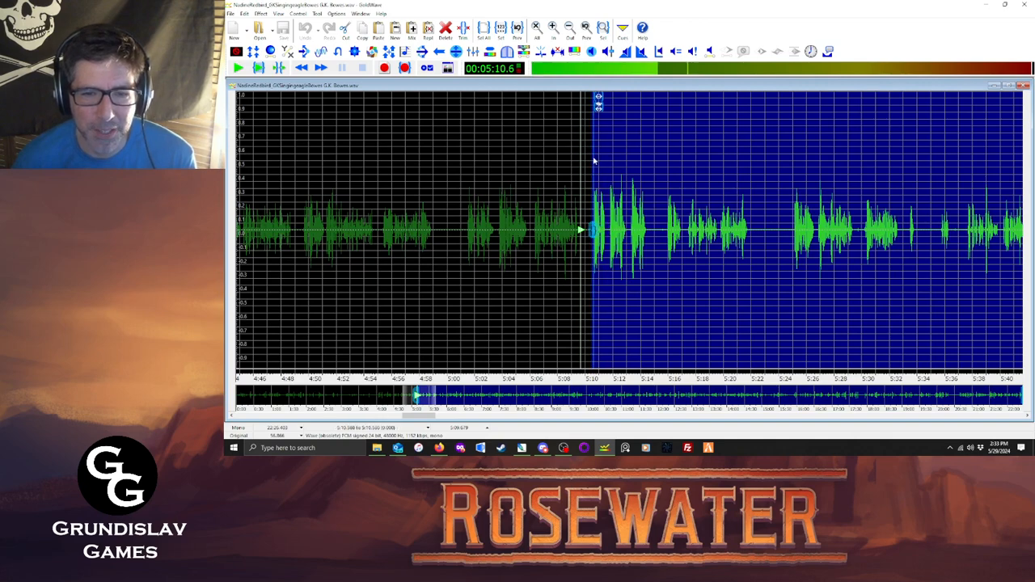
right_click(647, 173)
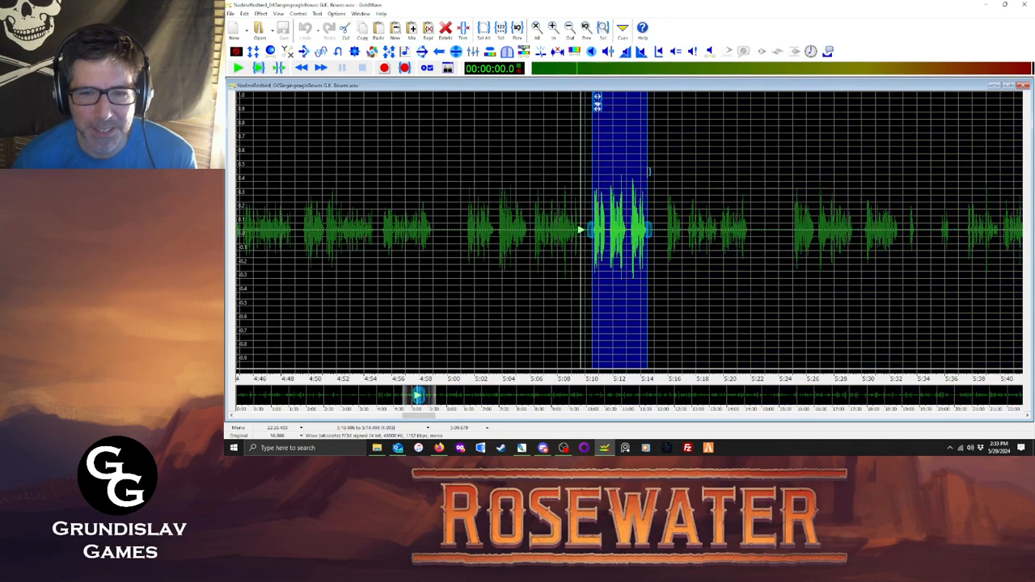
drag(589, 151, 591, 151)
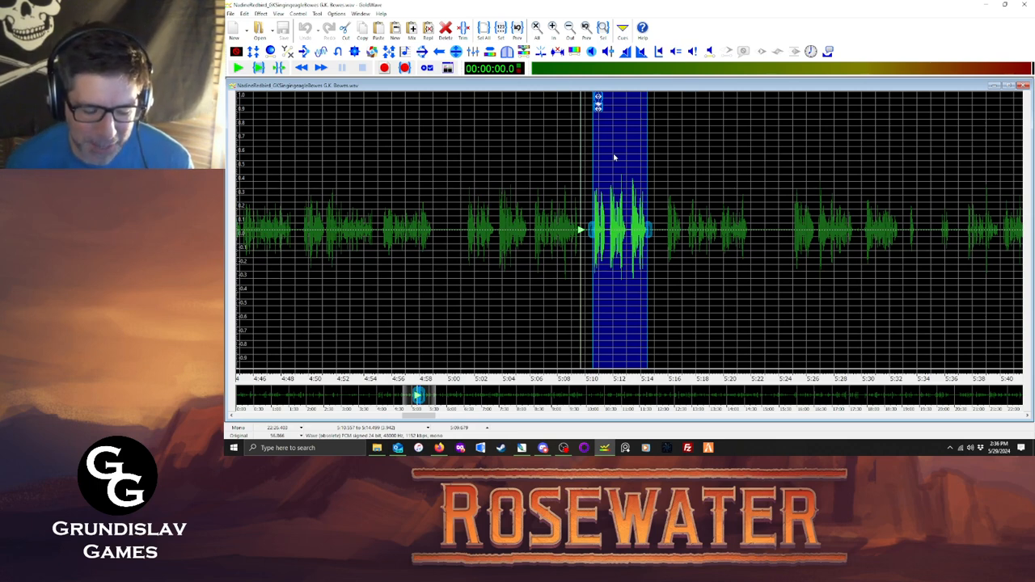
mouse_move(648, 161)
mouse_down()
mouse_move(734, 173)
mouse_move(693, 157)
mouse_move(653, 161)
mouse_up()
right_click(650, 162)
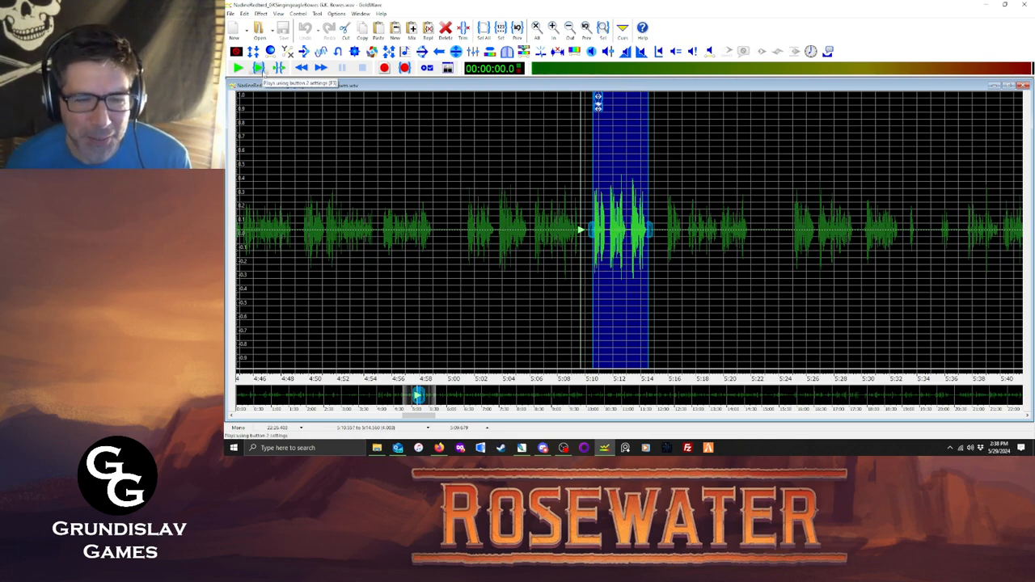
Play the selected phrase, shorten the selection to start at about 5:11.7, and copy it into a new sound file.
click(258, 67)
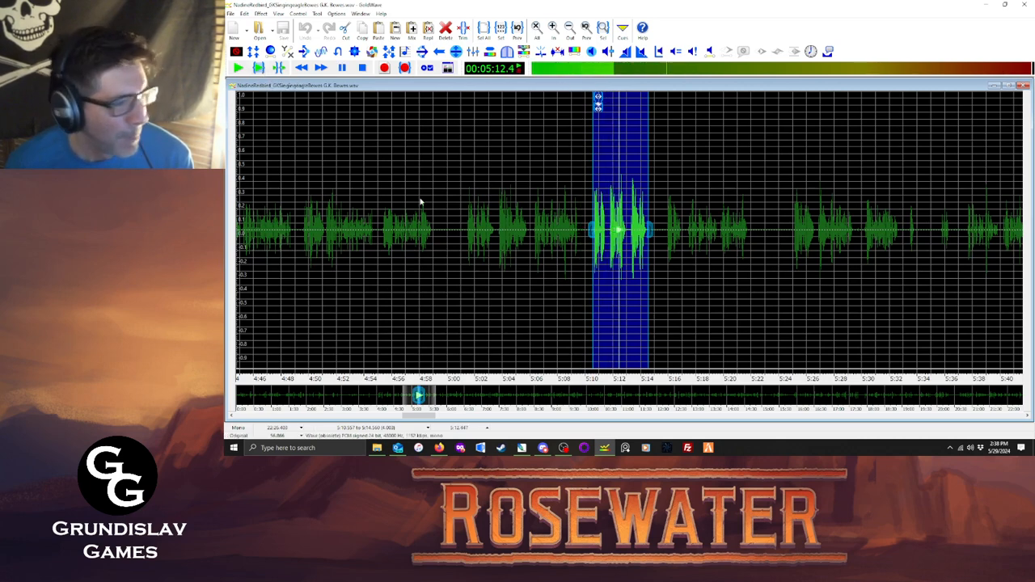
click(610, 104)
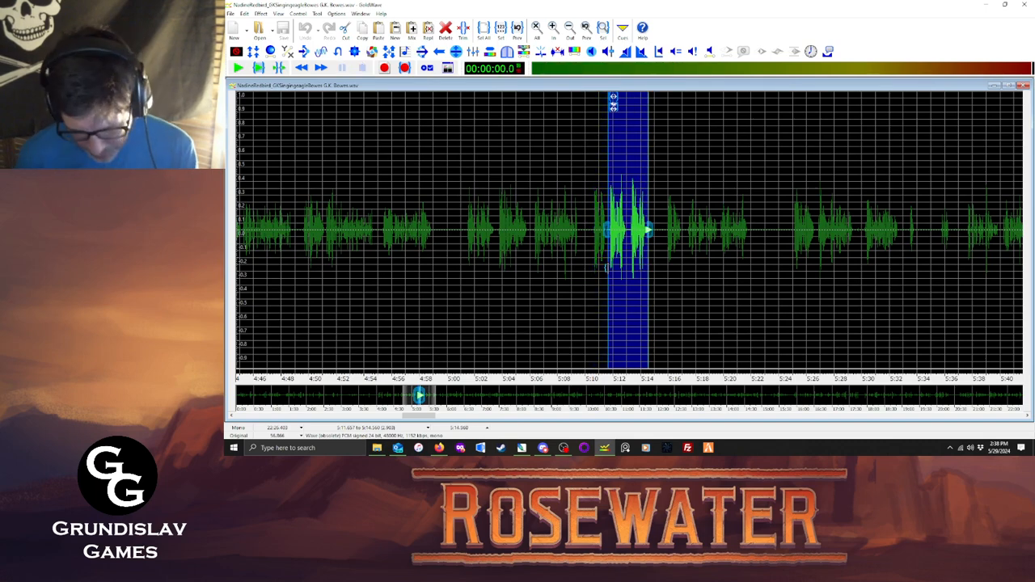
key(ctrl+e)
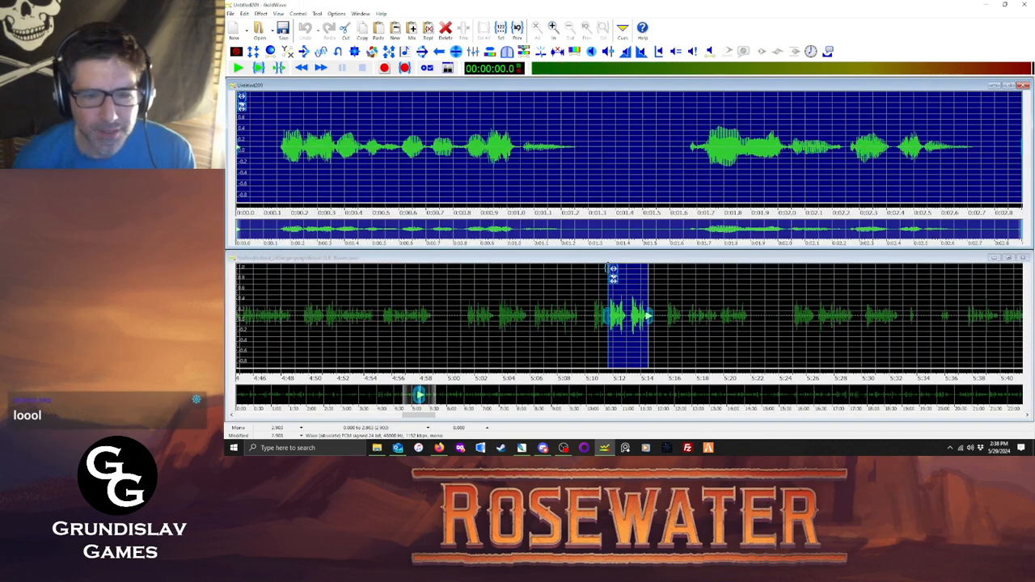
Trim the new clip to the range from about 0.13 to 2.8 seconds.
click(267, 171)
drag(266, 170, 270, 171)
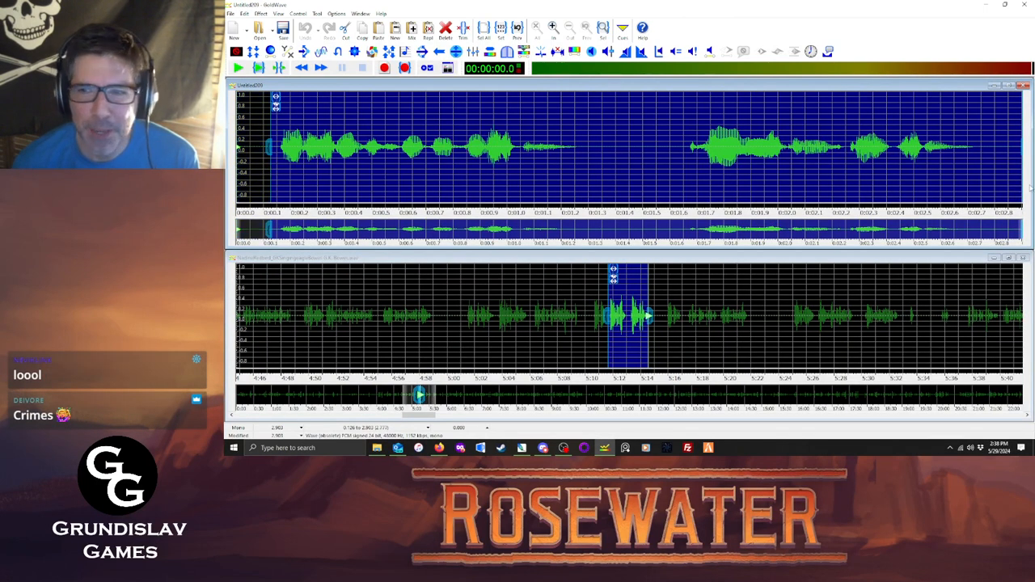
drag(1023, 179, 1000, 178)
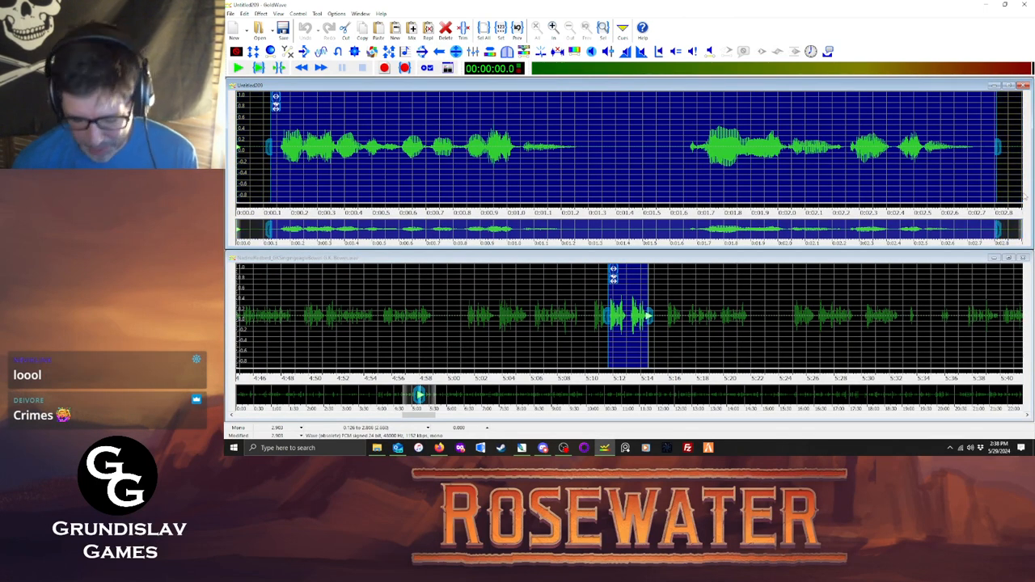
key(ctrl+t)
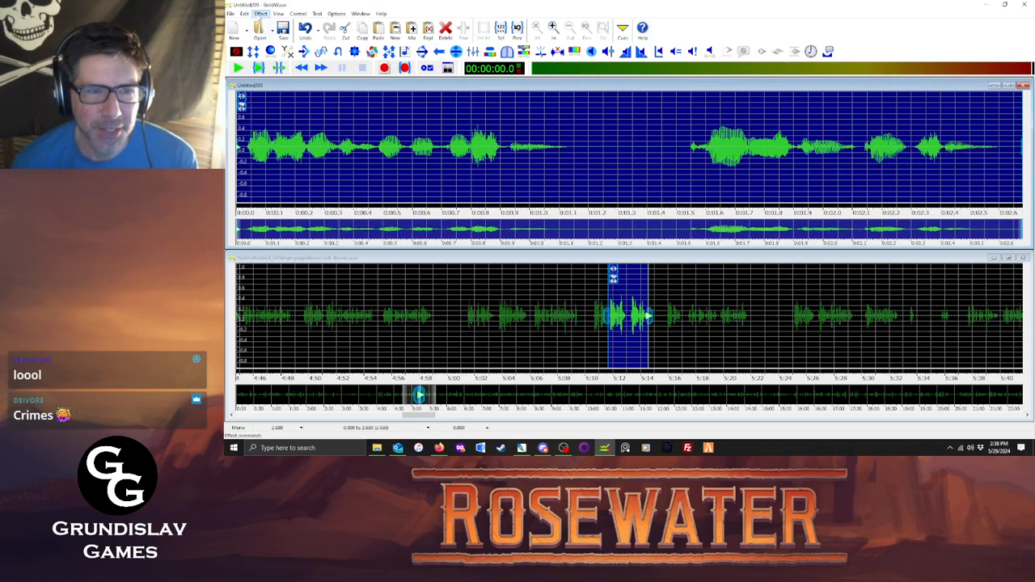
Maximize the volume of the trimmed 5:11.7 line.
click(260, 14)
mouse_move(279, 219)
click(365, 274)
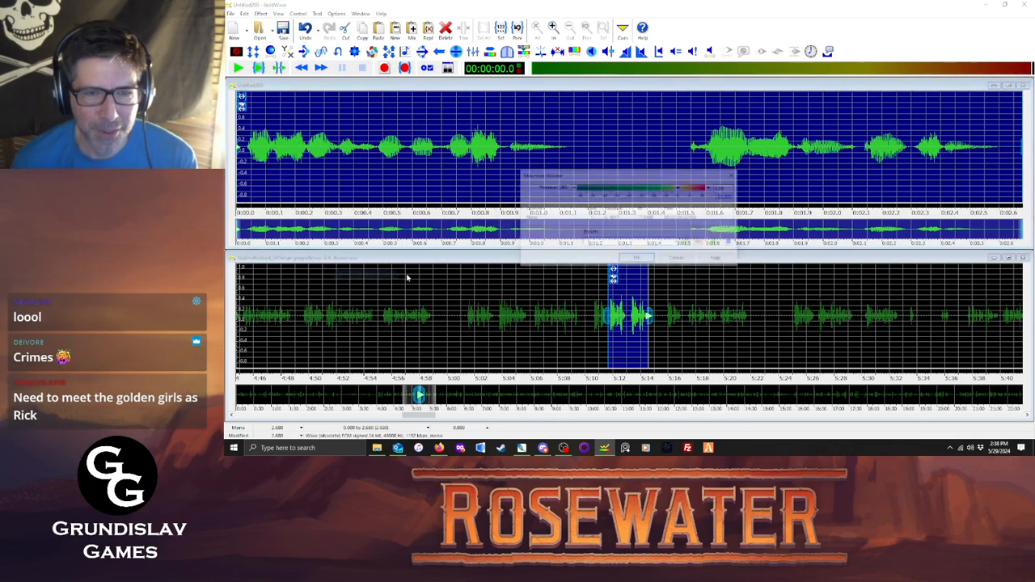
click(637, 260)
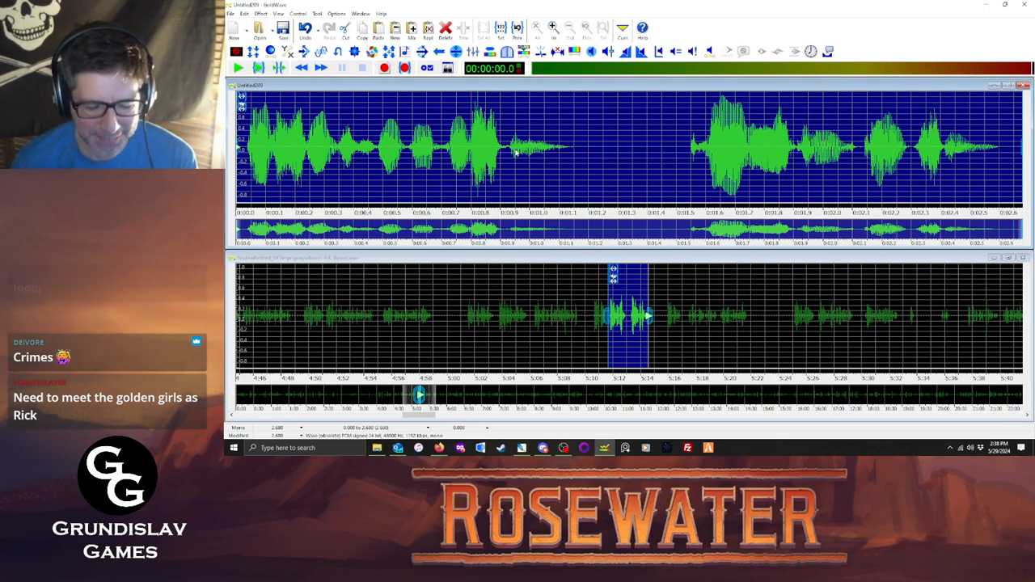
Delete the stretch from about 1.34 to 1.45 seconds within the clip's silent pause and play the whole clip.
click(258, 68)
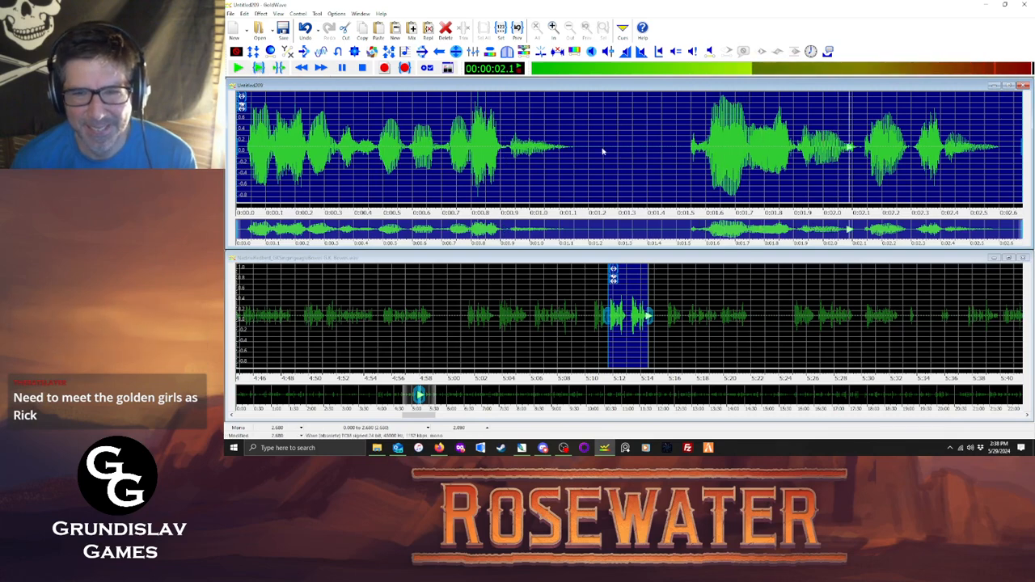
drag(629, 169, 662, 168)
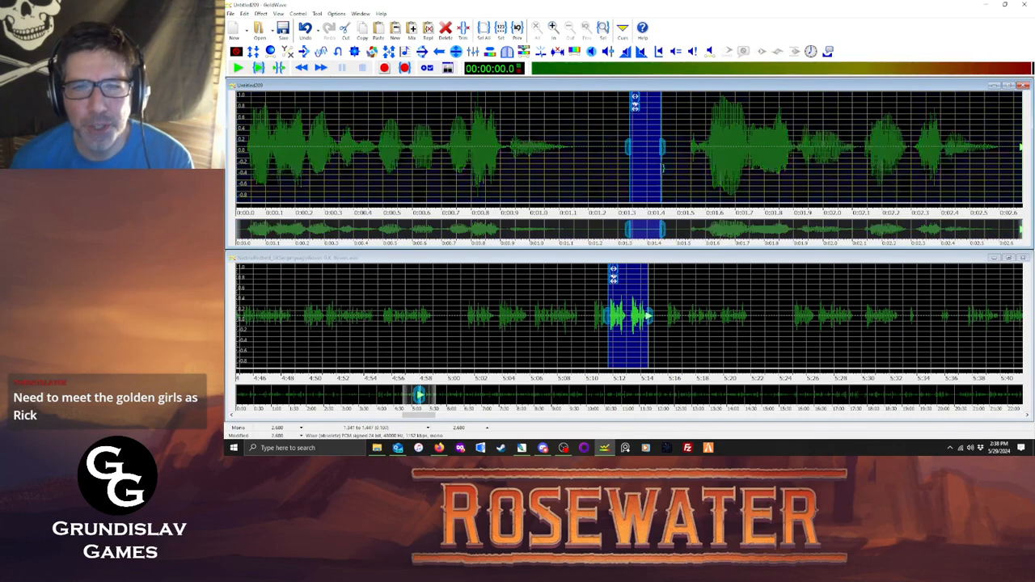
key(Delete)
click(484, 30)
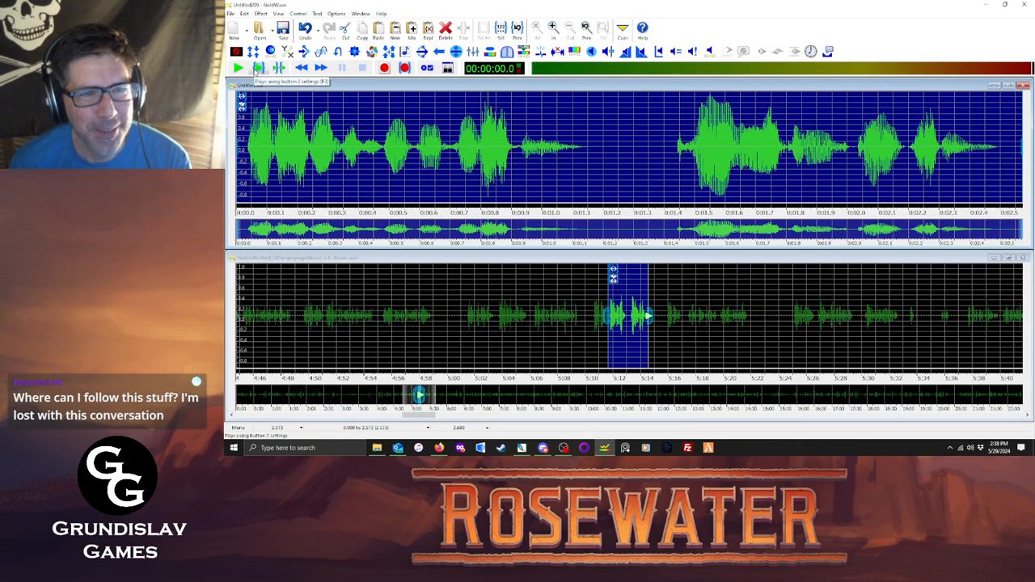
click(257, 68)
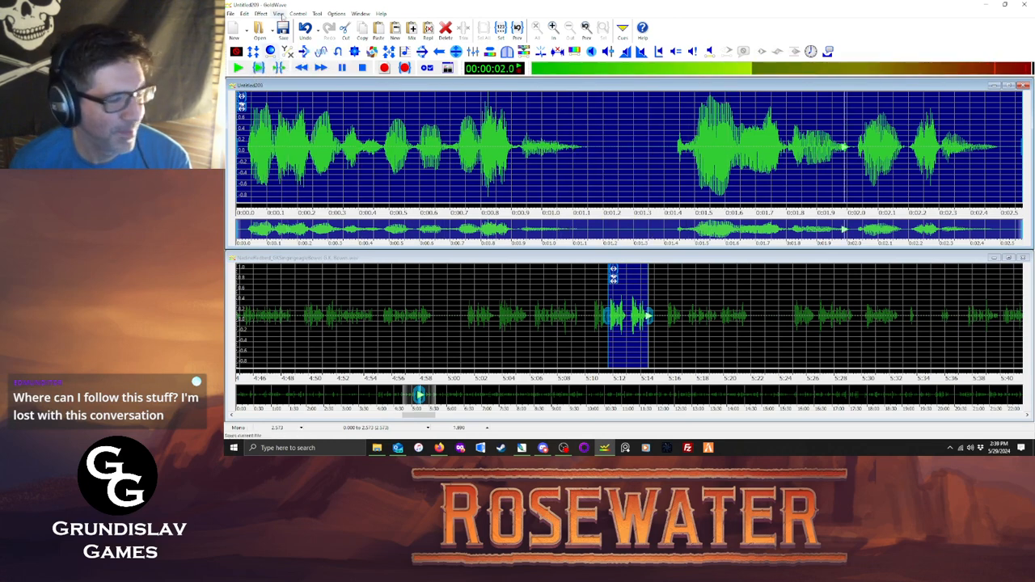
Save the clip as nadh688 in Ogg format in the Rhubarb folder, play it back and close it.
click(231, 14)
click(265, 120)
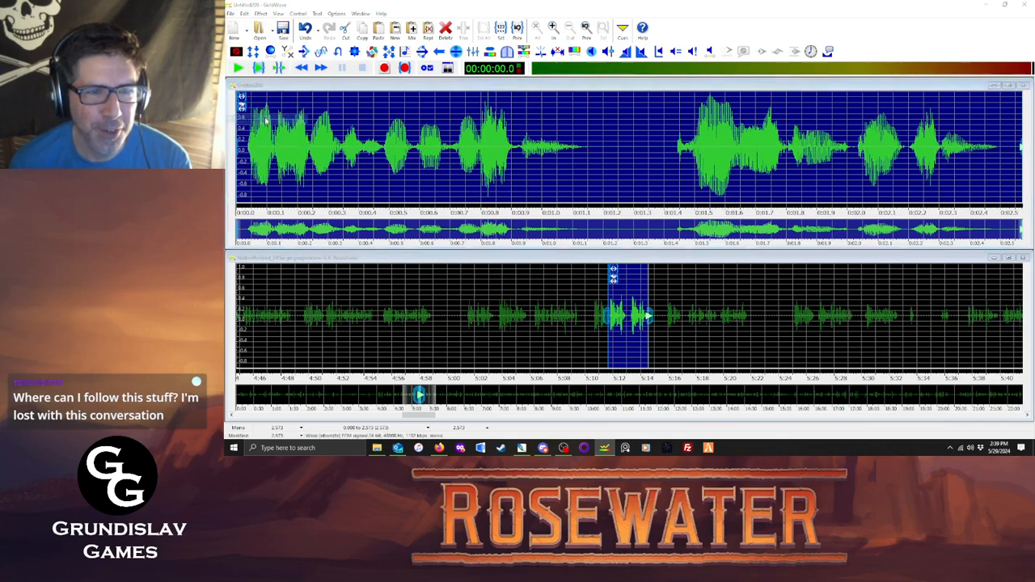
drag(495, 34, 525, 63)
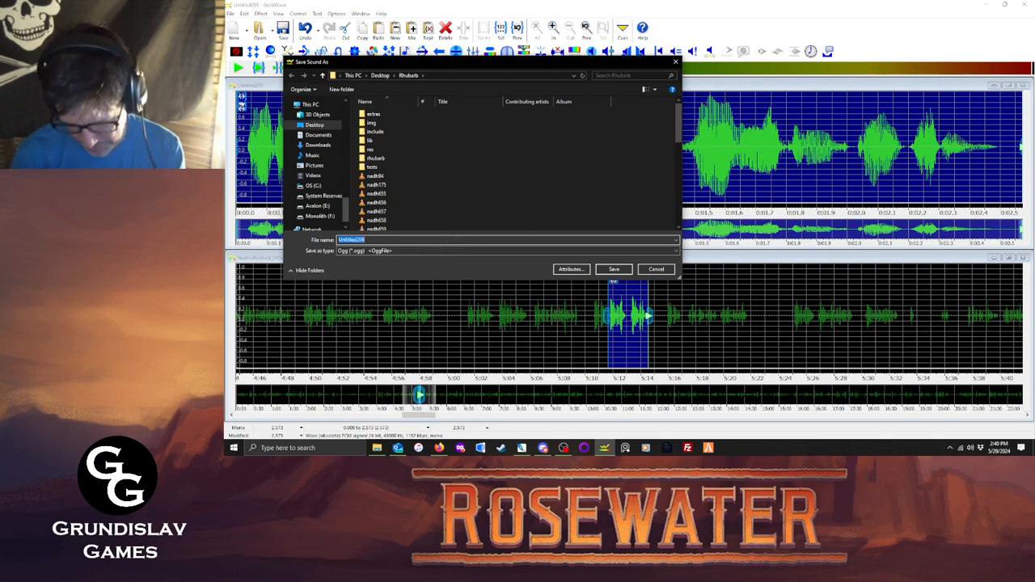
text(nadh668)
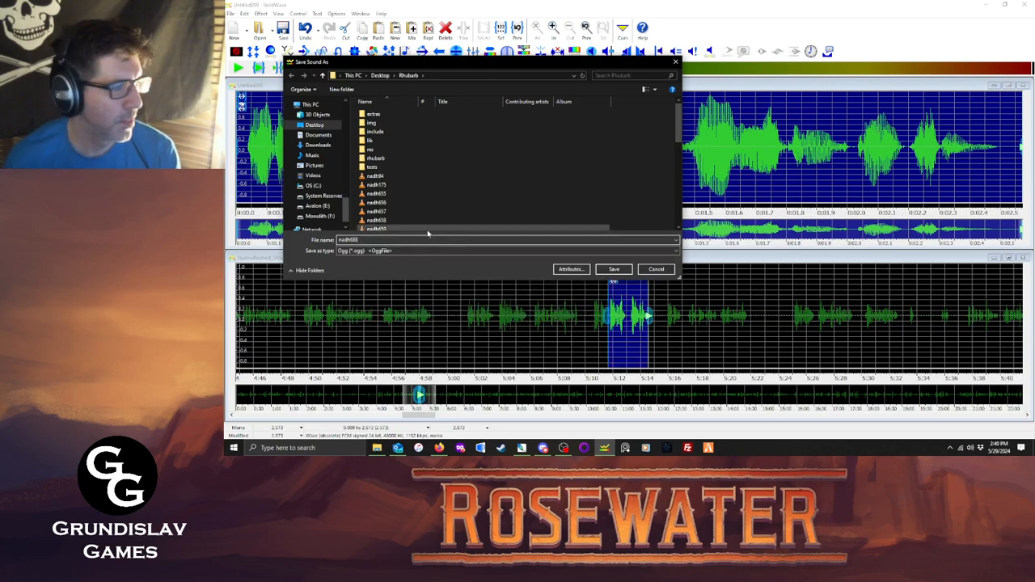
click(614, 268)
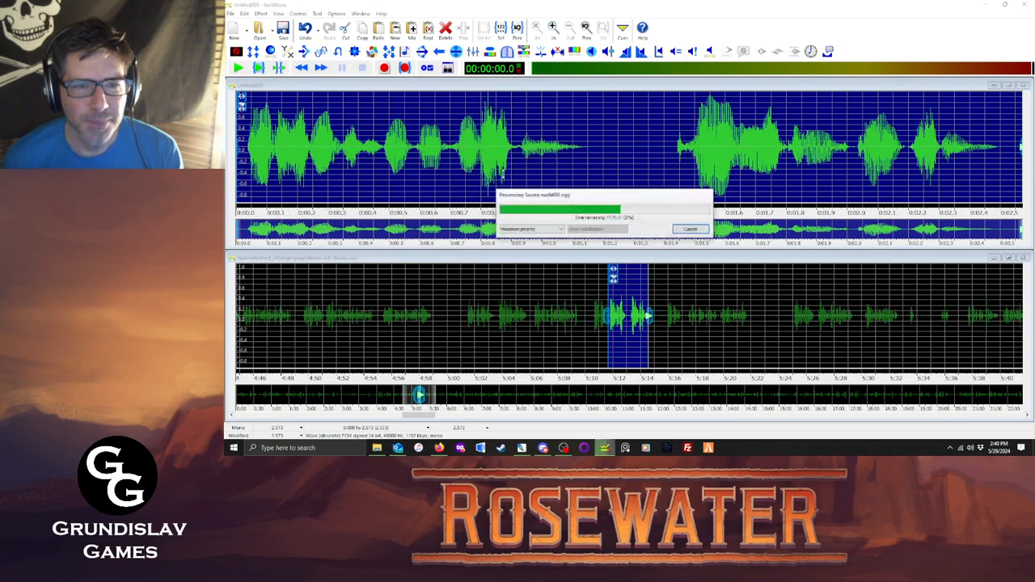
key(Return)
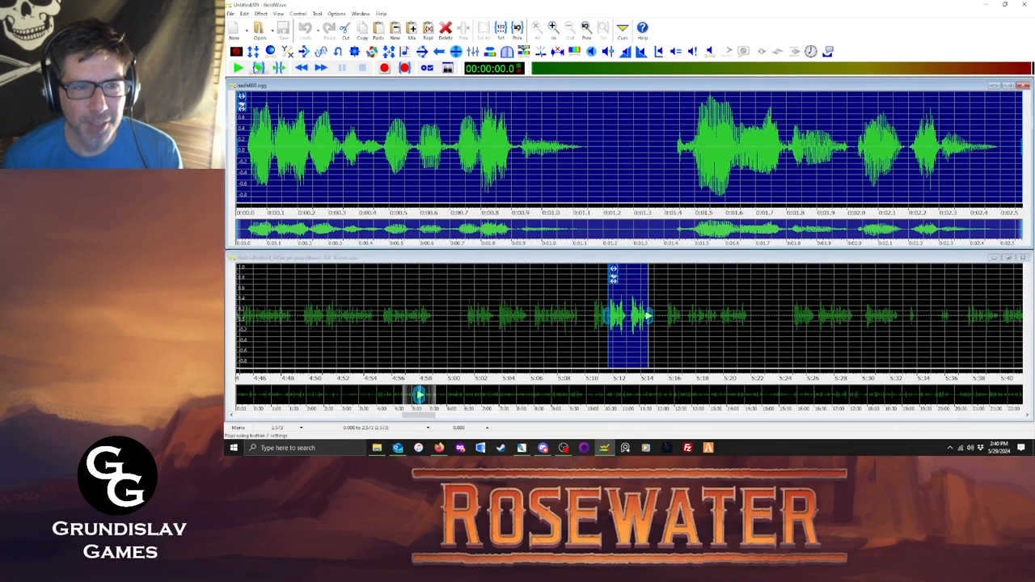
key(space)
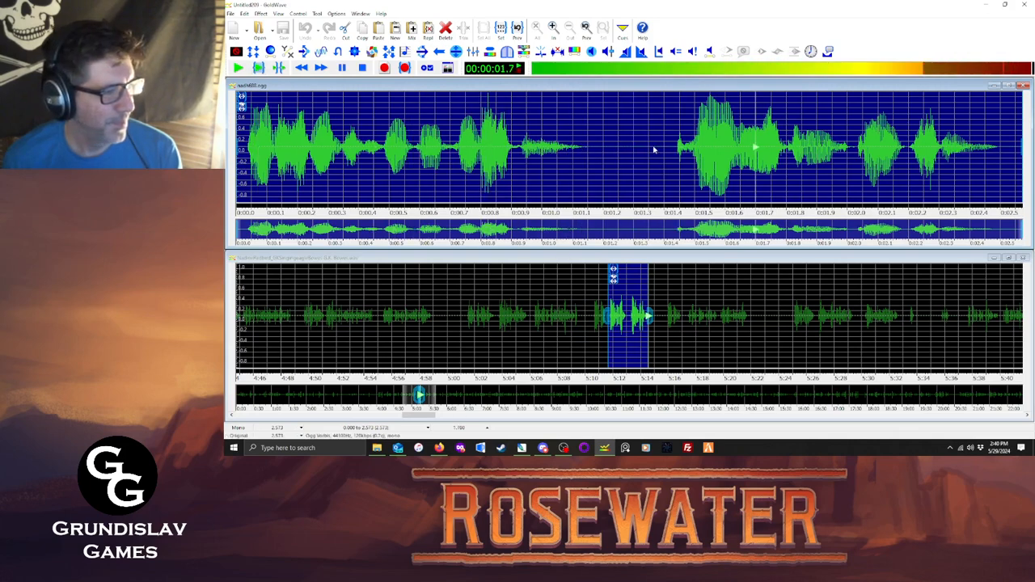
click(1024, 86)
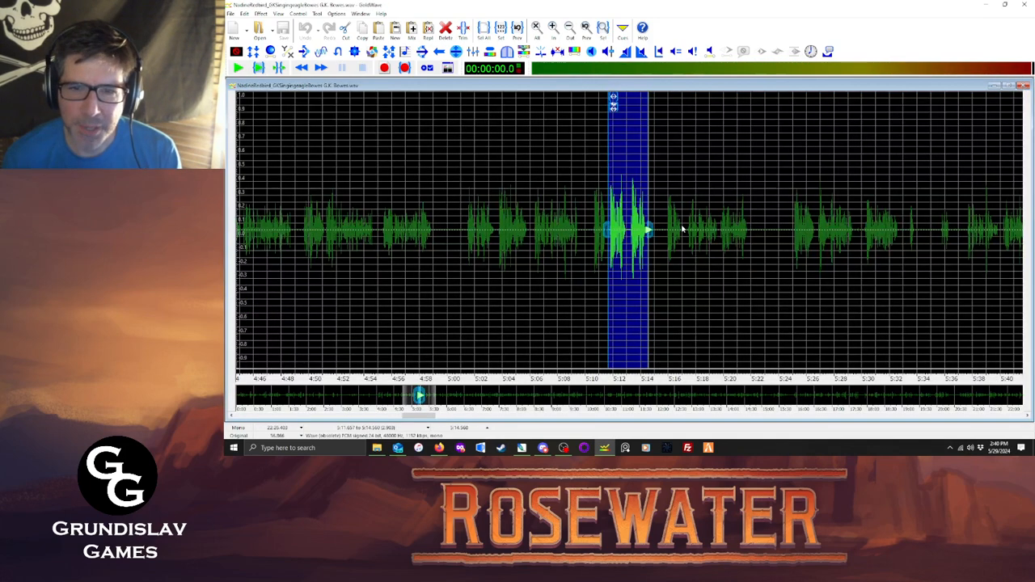
Select the short phrase from about 5:15.9 to 5:17.0 in the recording and copy it into a new sound file.
click(665, 232)
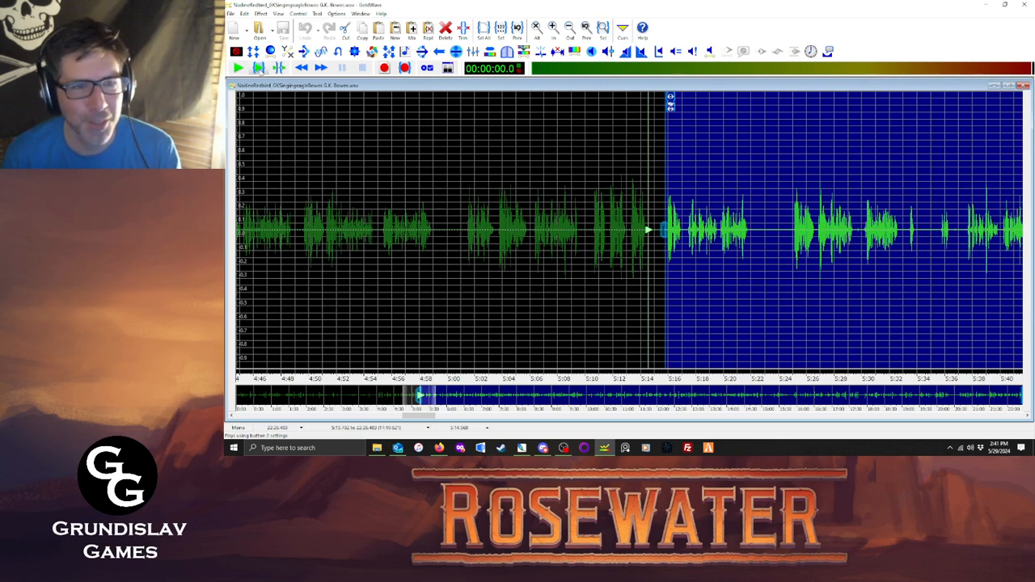
click(258, 68)
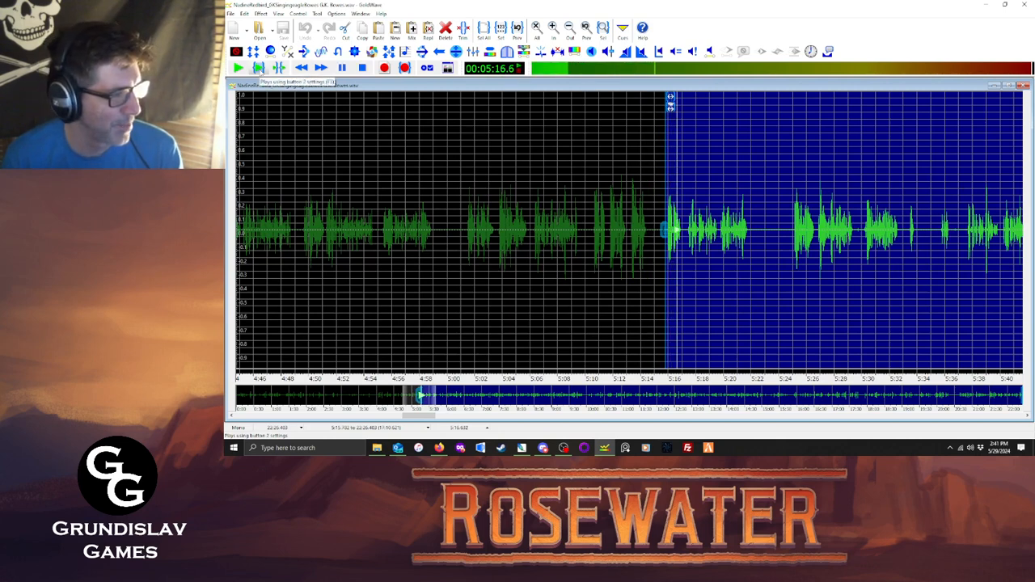
key(space)
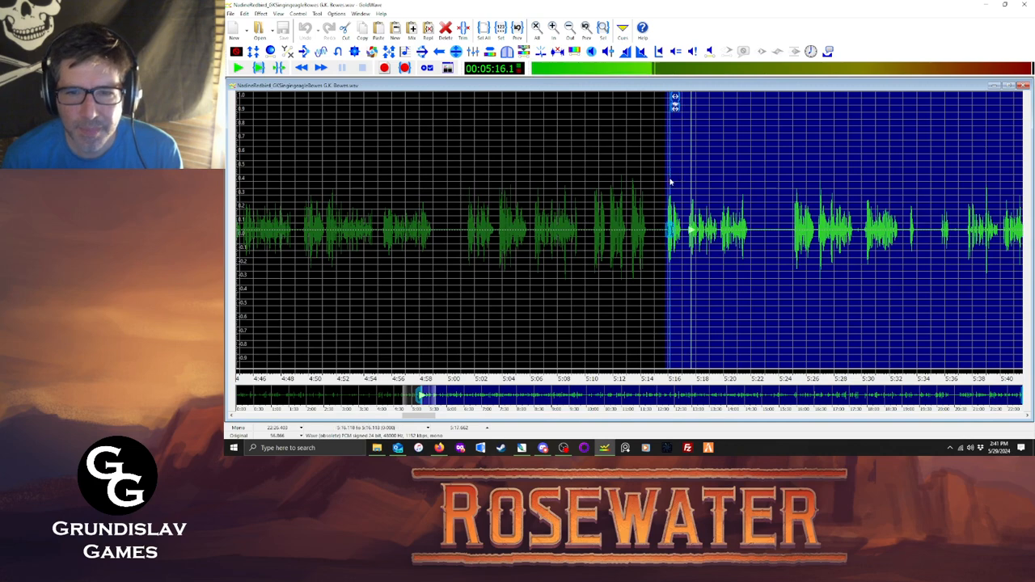
drag(670, 180, 682, 183)
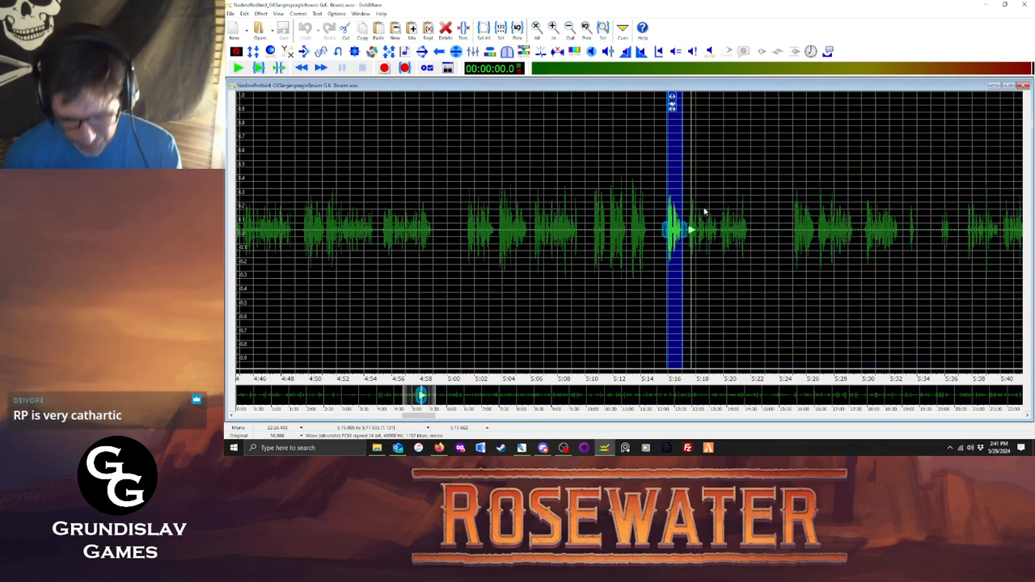
key(ctrl+p)
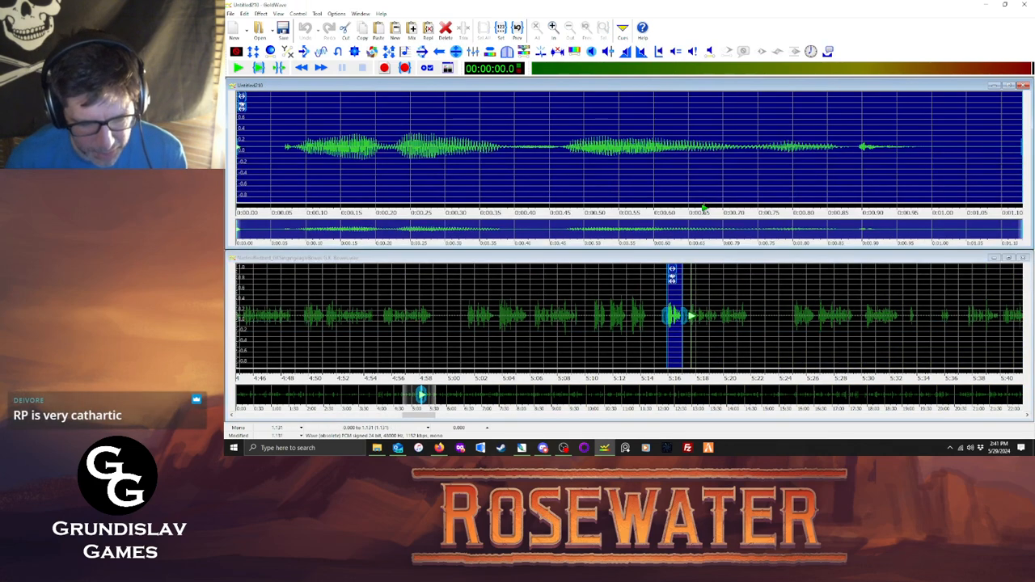
Play the newly extracted 5:16 line and maximize its volume.
key(space)
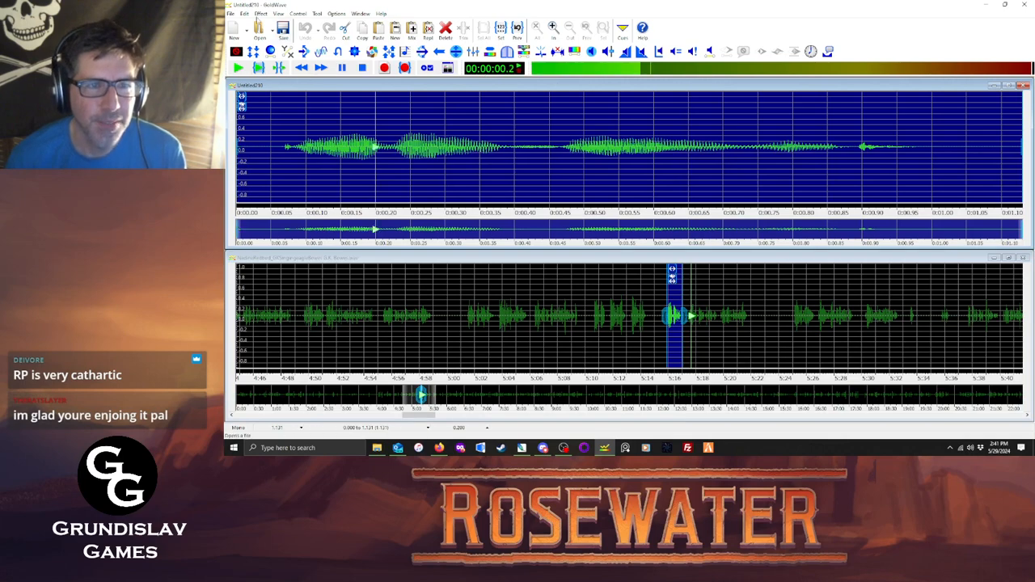
click(260, 13)
mouse_move(291, 218)
click(363, 274)
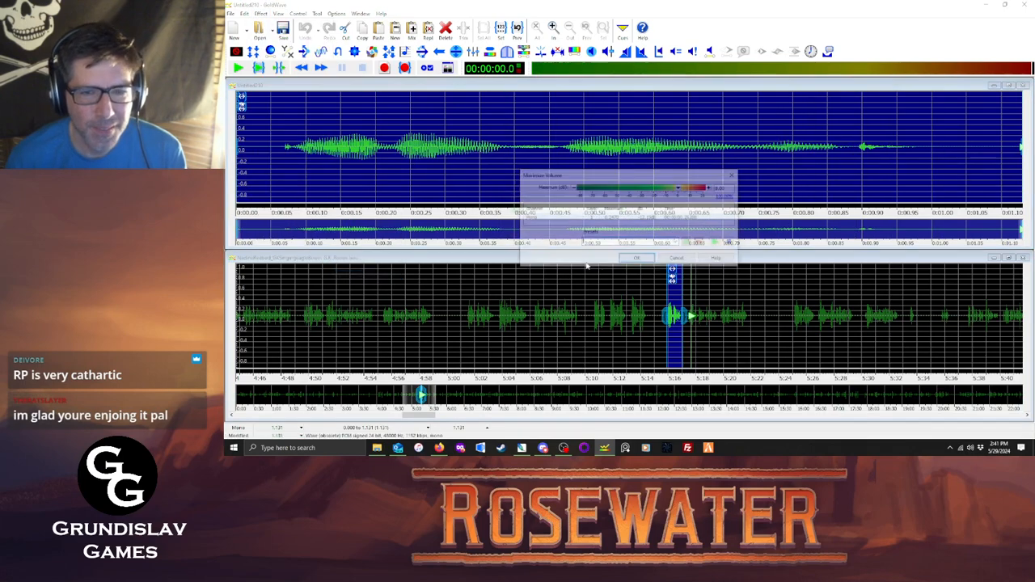
click(636, 258)
Save the clip as nadh689 in Ogg format in the Rhubarb folder and close it.
click(231, 14)
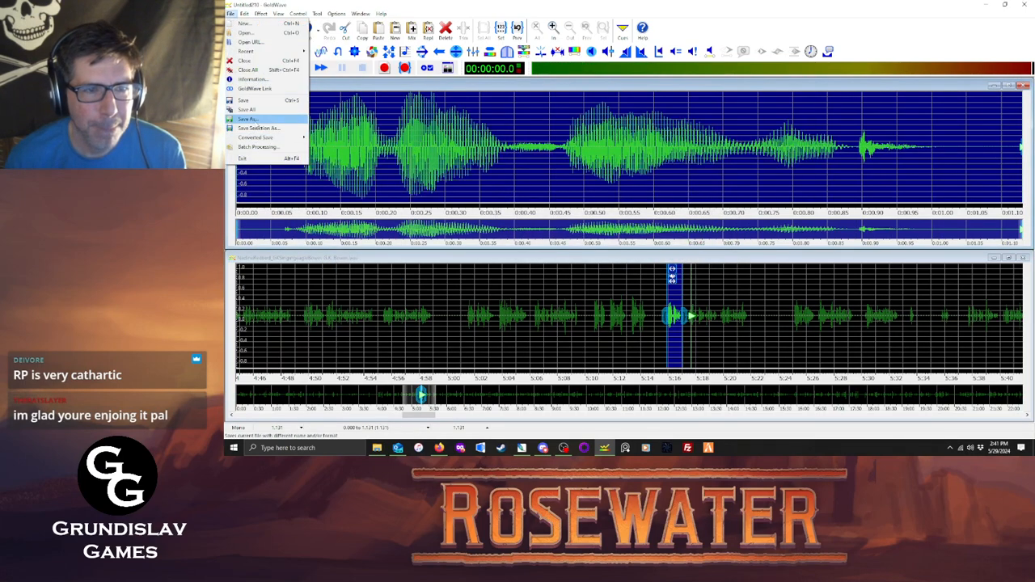
click(249, 119)
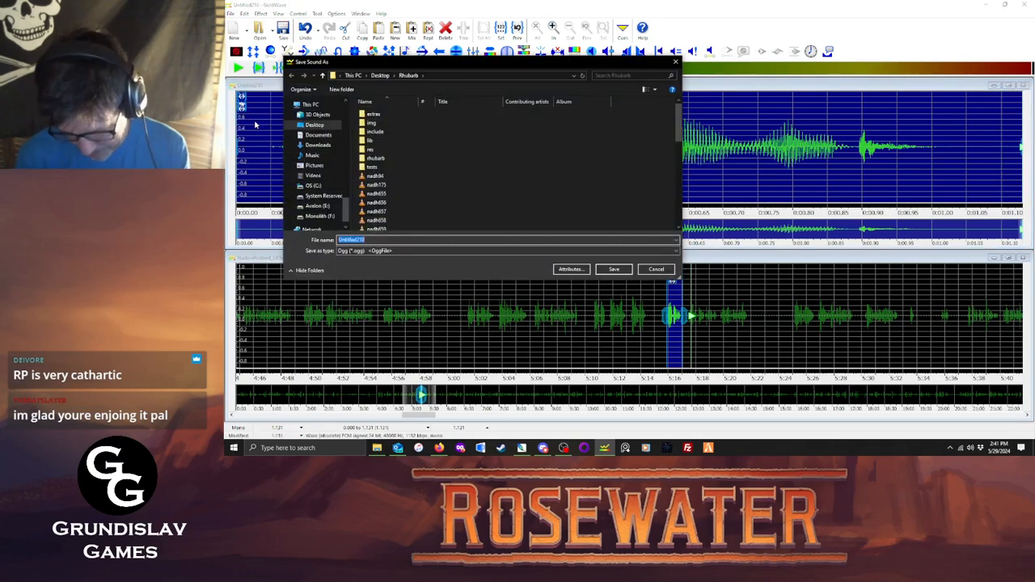
text(nadh689)
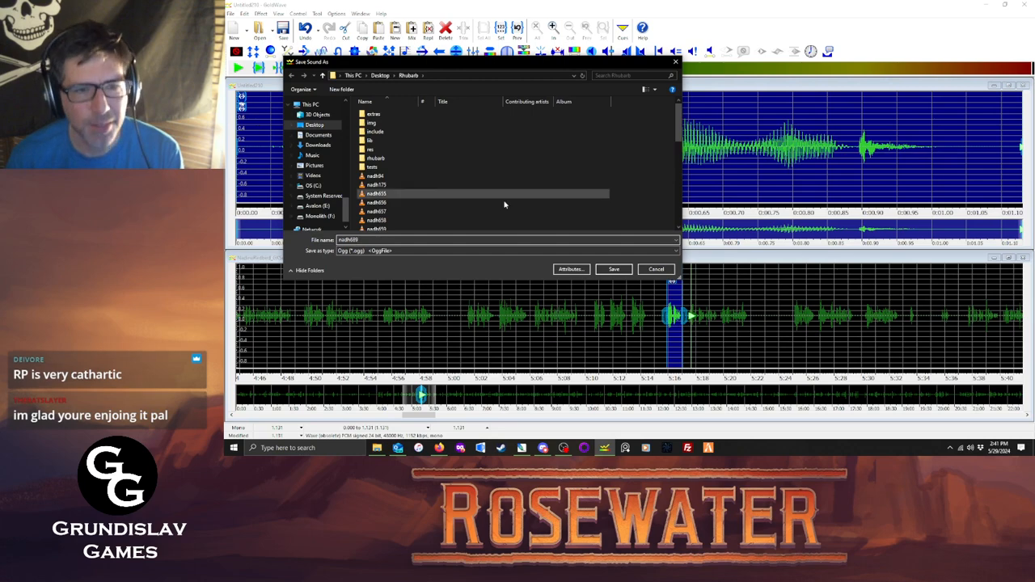
click(613, 268)
click(650, 232)
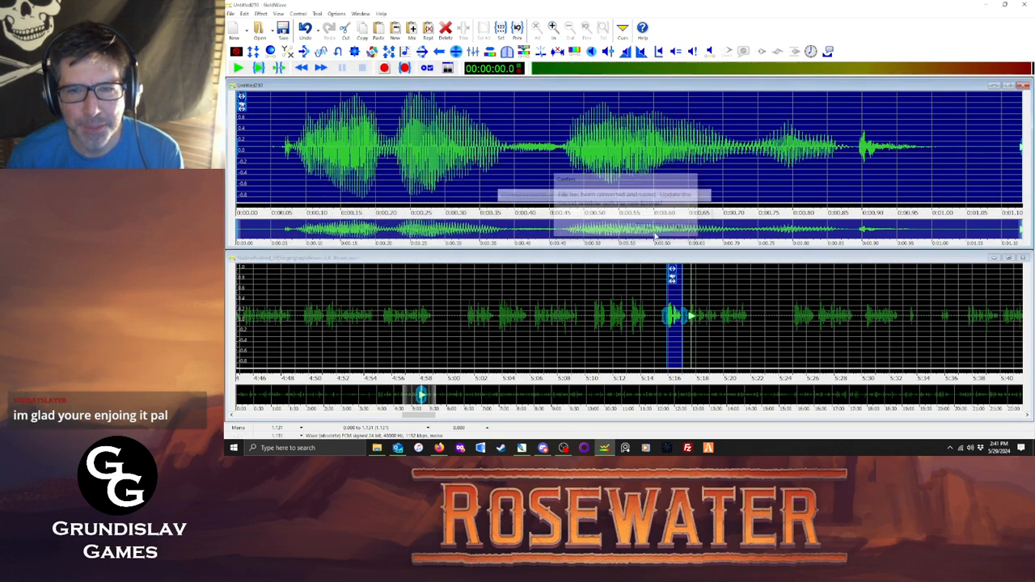
click(1023, 85)
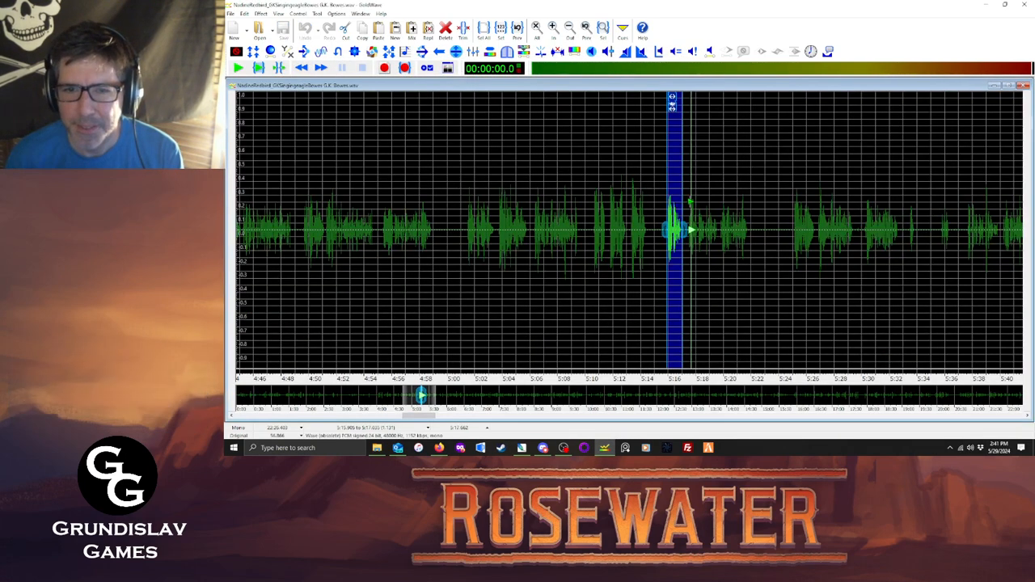
Select the next phrase from about 5:17.4 to 5:21.9 in the recording and copy it into a new sound file.
drag(690, 205, 749, 210)
drag(686, 184, 685, 184)
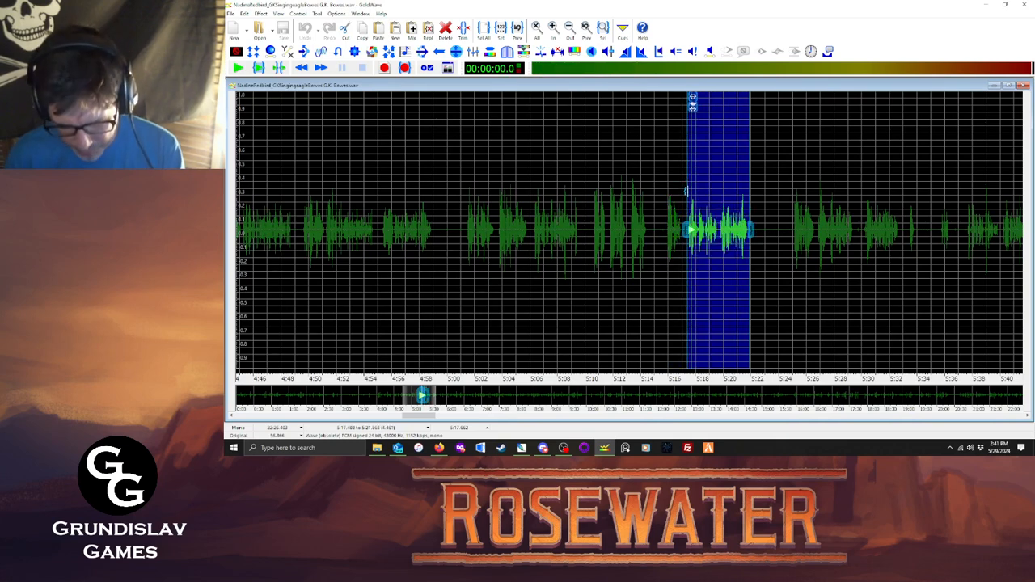
key(ctrl+c)
key(ctrl+p)
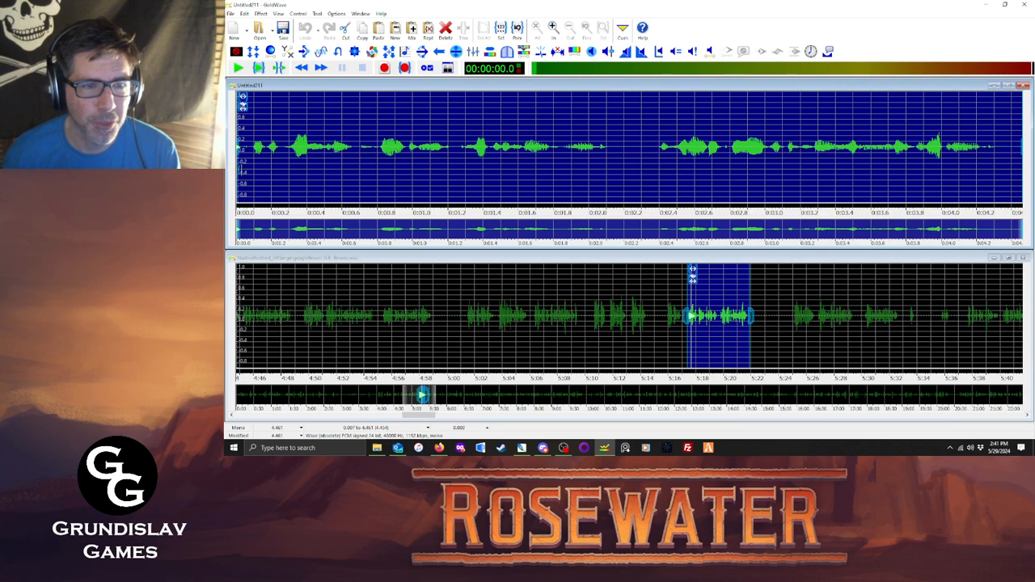
Trim off about the first 0.07 seconds of the new clip and play it.
key(space)
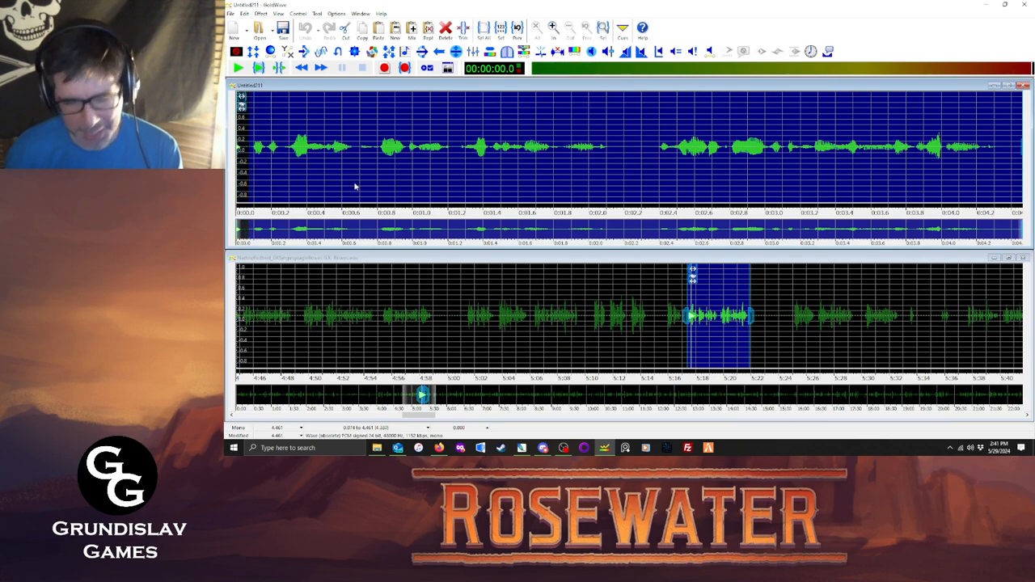
key(ctrl+t)
click(258, 68)
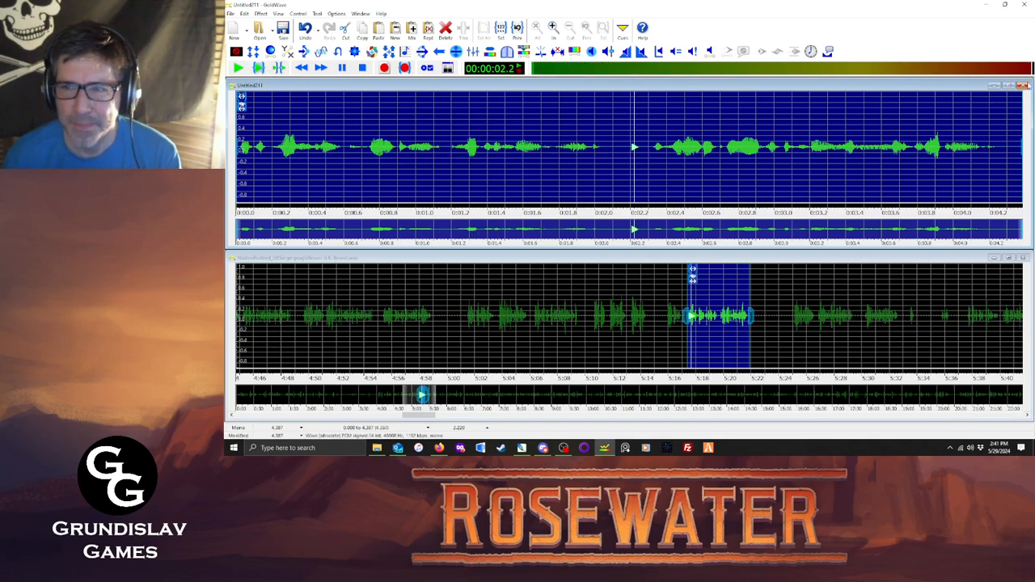
Close the unsaved new clip without saving it and play the recording from about 5:25.
click(1023, 86)
click(646, 224)
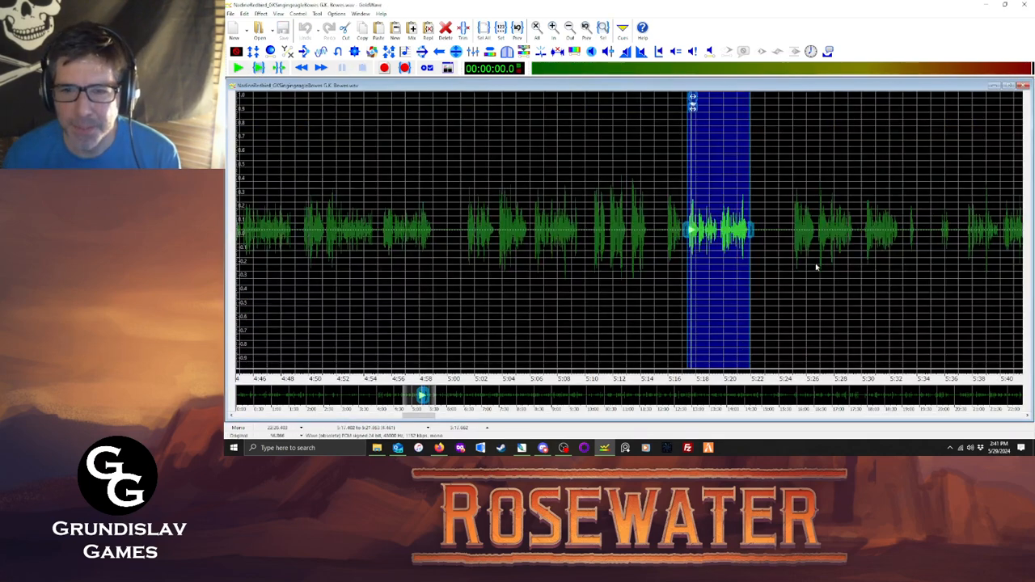
click(795, 236)
key(space)
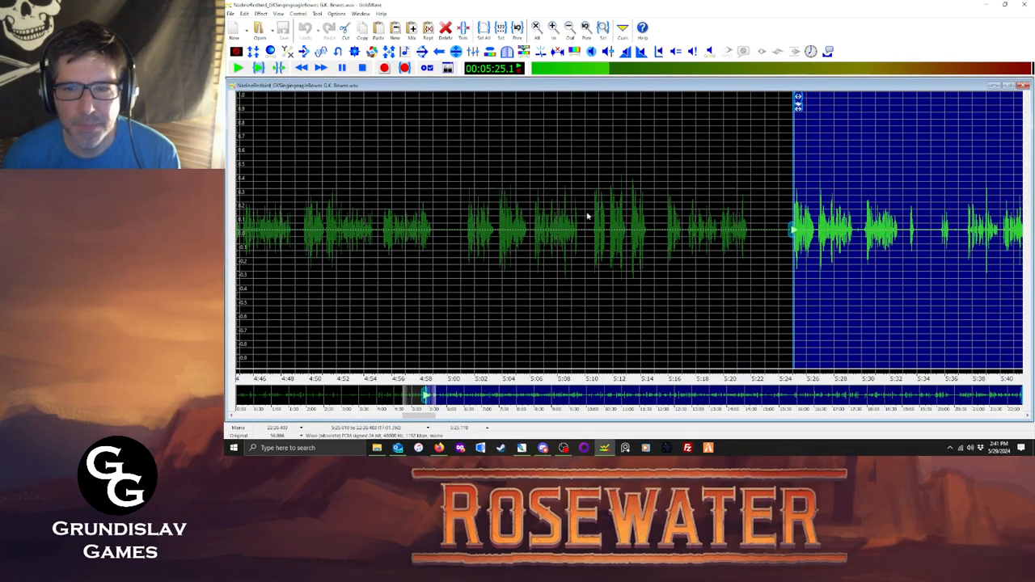
Replay the recording from about 5:15, move the selection start to about 5:17.2, and stop playback.
click(671, 231)
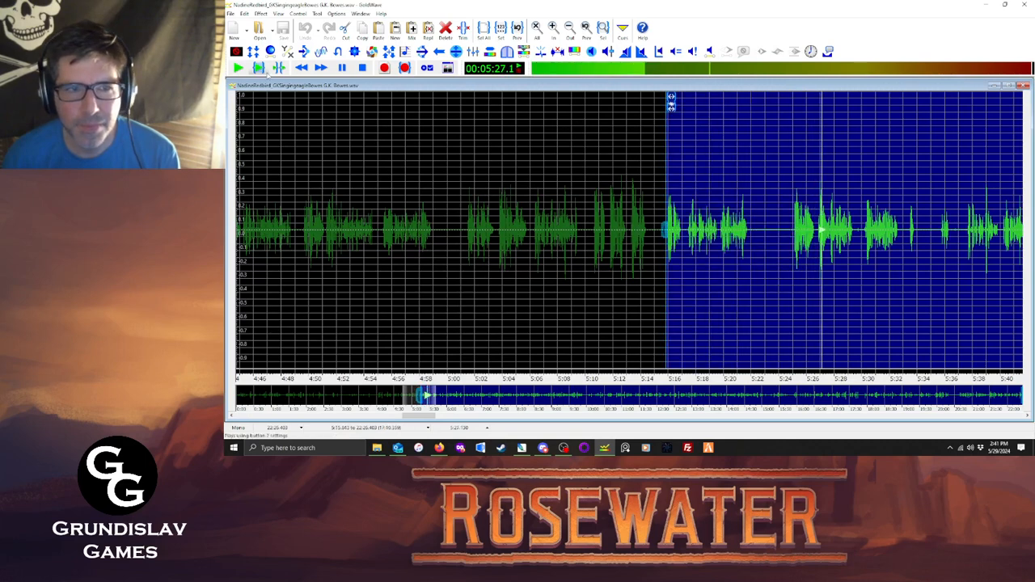
click(258, 68)
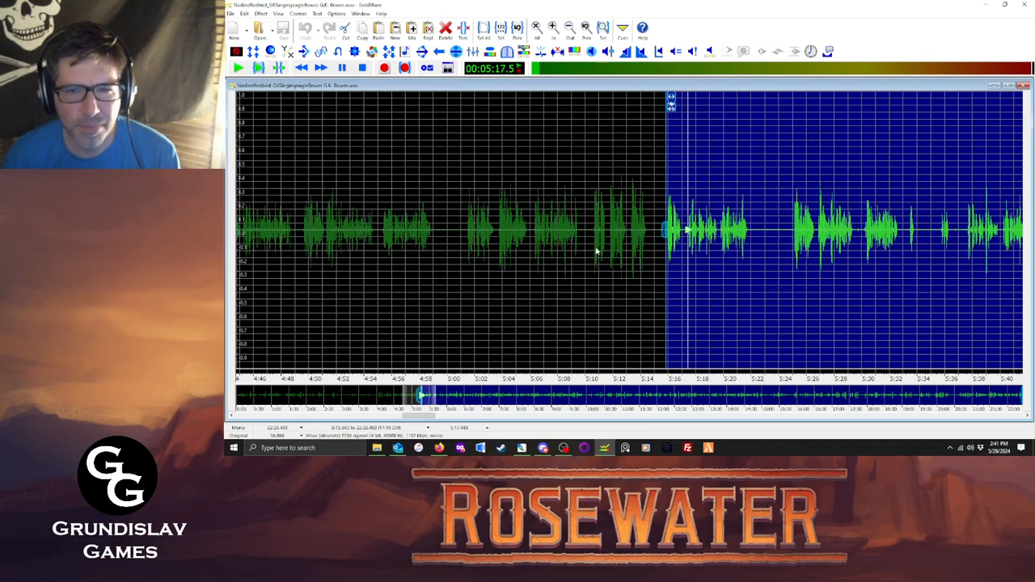
drag(665, 258, 687, 261)
click(1027, 415)
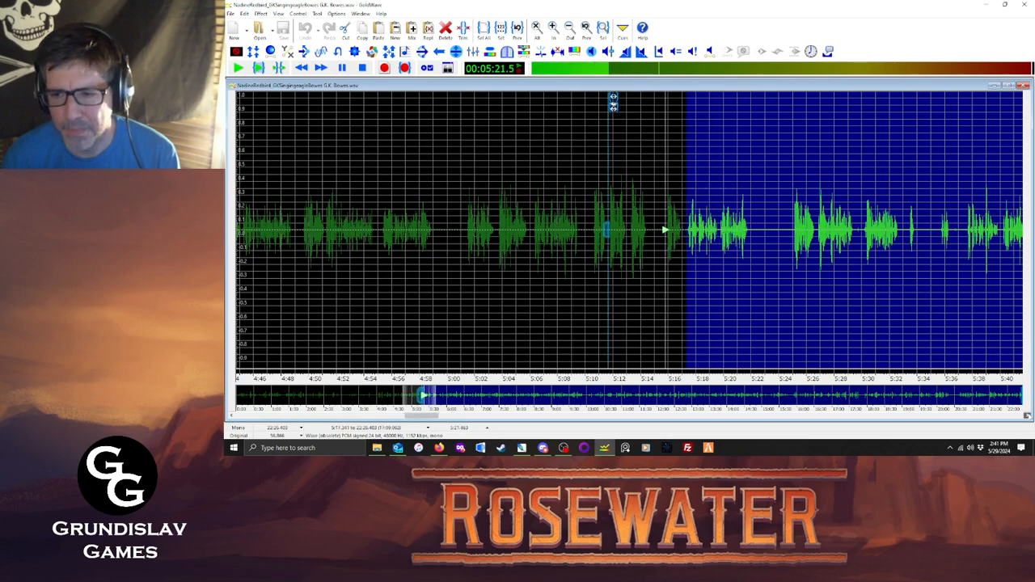
click(1028, 415)
click(1028, 415)
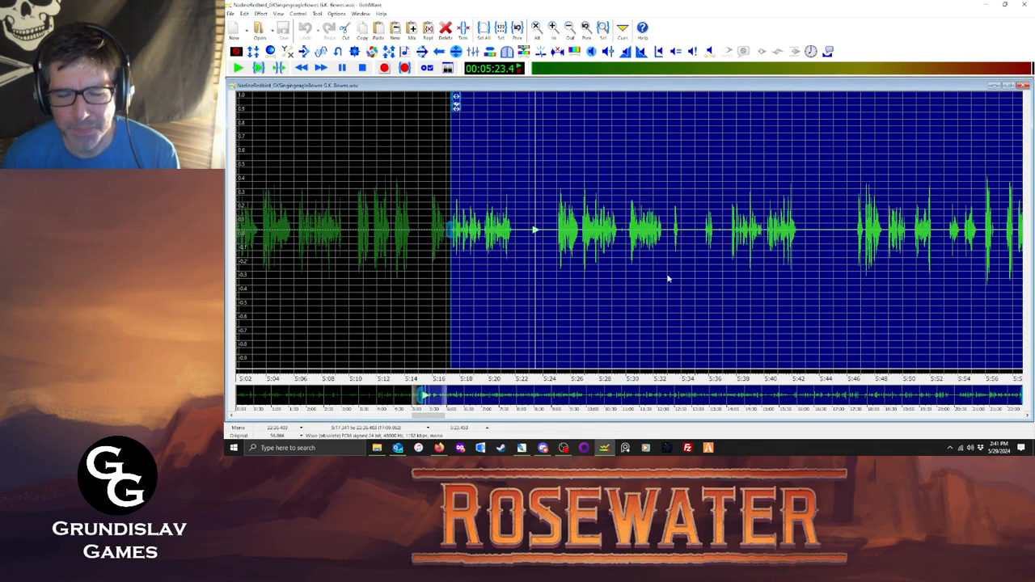
key(space)
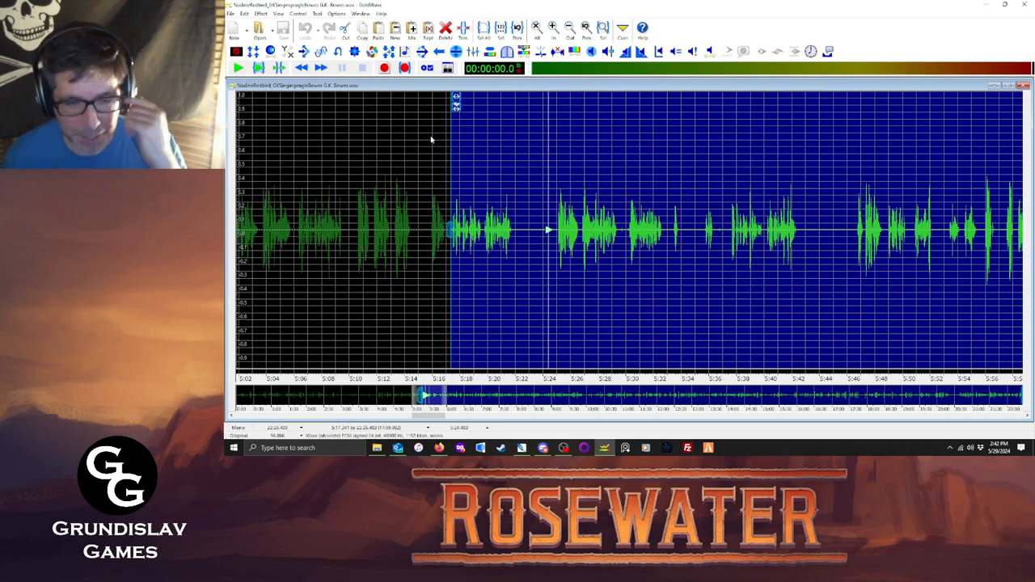
Play the recording from about 5:24.8, then copy the phrase from about 5:26.8 to 5:29.4 into a new sound file.
click(559, 241)
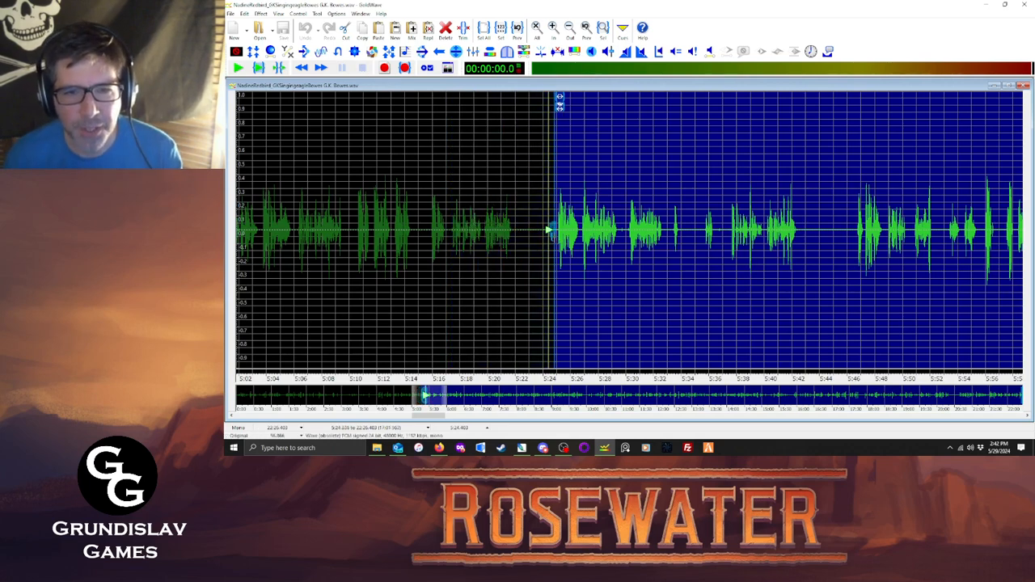
key(space)
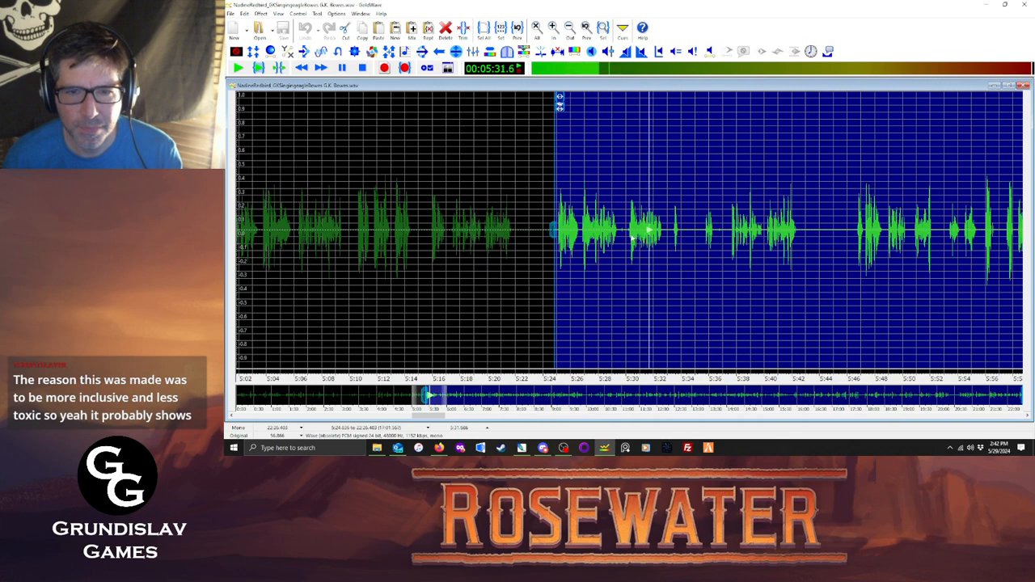
drag(582, 235, 617, 243)
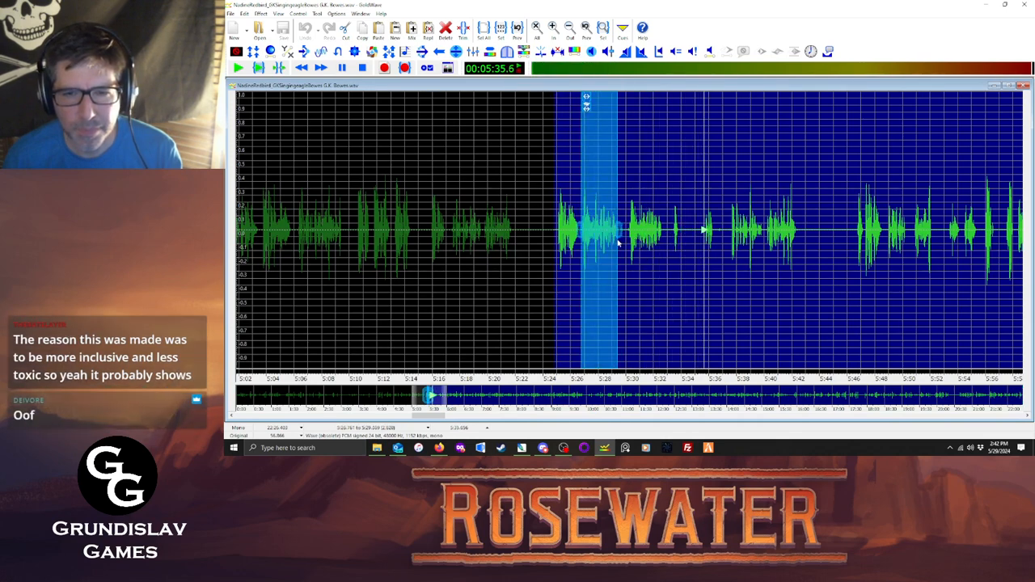
drag(619, 242, 619, 242)
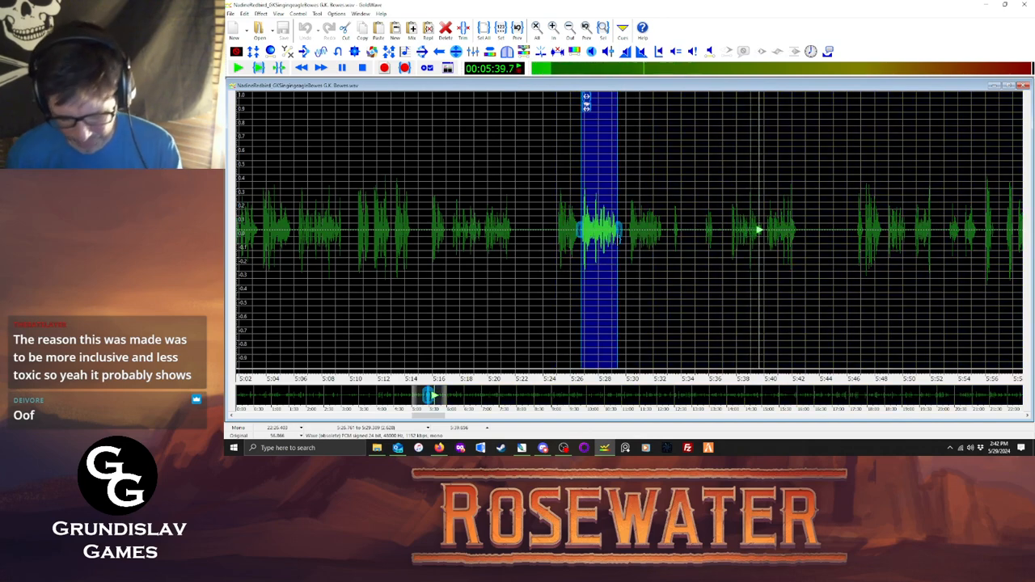
key(ctrl+c)
key(ctrl+p)
Maximize the new clip's volume, trim its silent ends to a length of about 2.53 seconds, and play it.
click(260, 13)
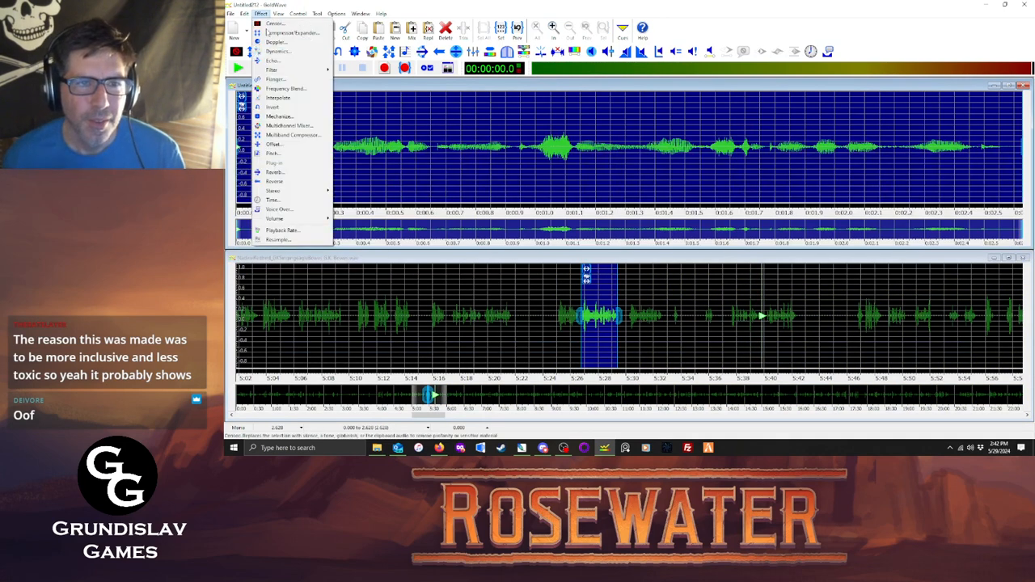
mouse_move(279, 219)
click(364, 275)
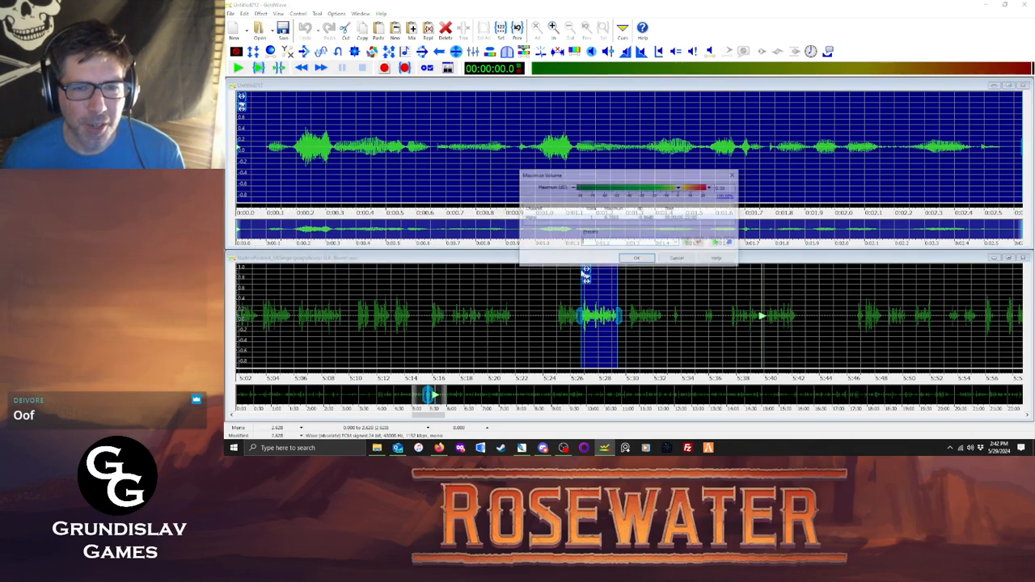
click(635, 259)
click(262, 155)
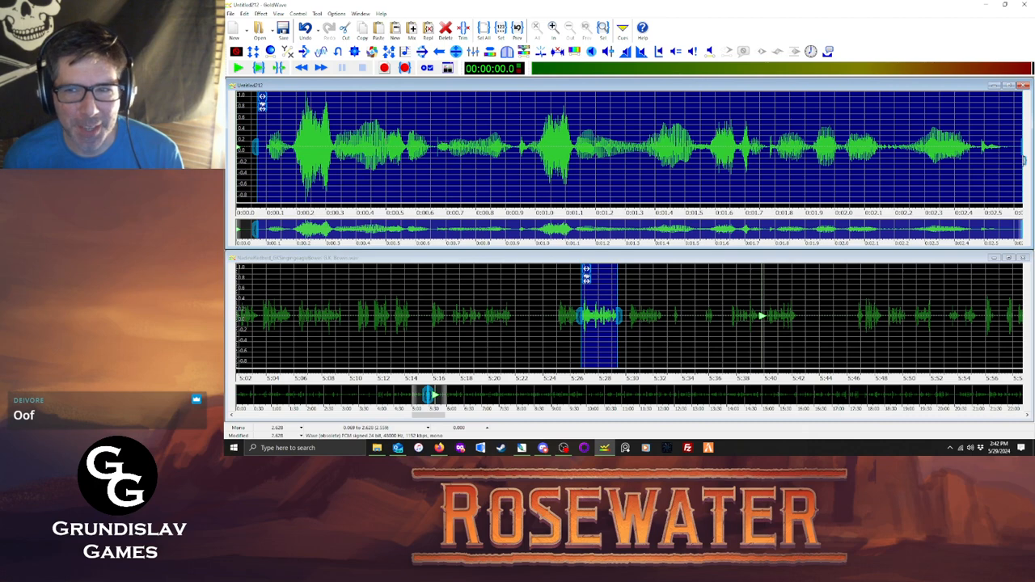
key(ctrl+t)
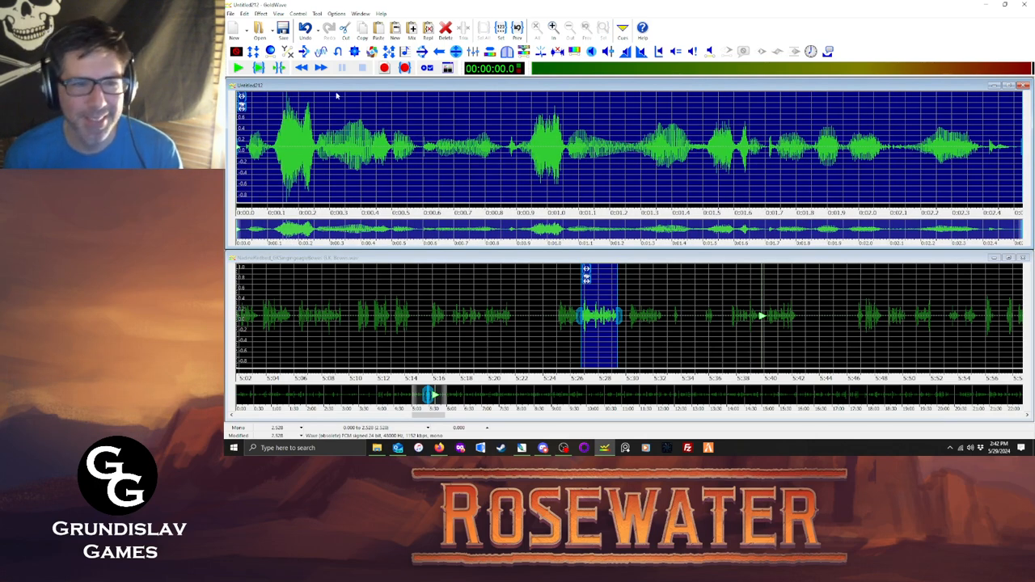
click(238, 68)
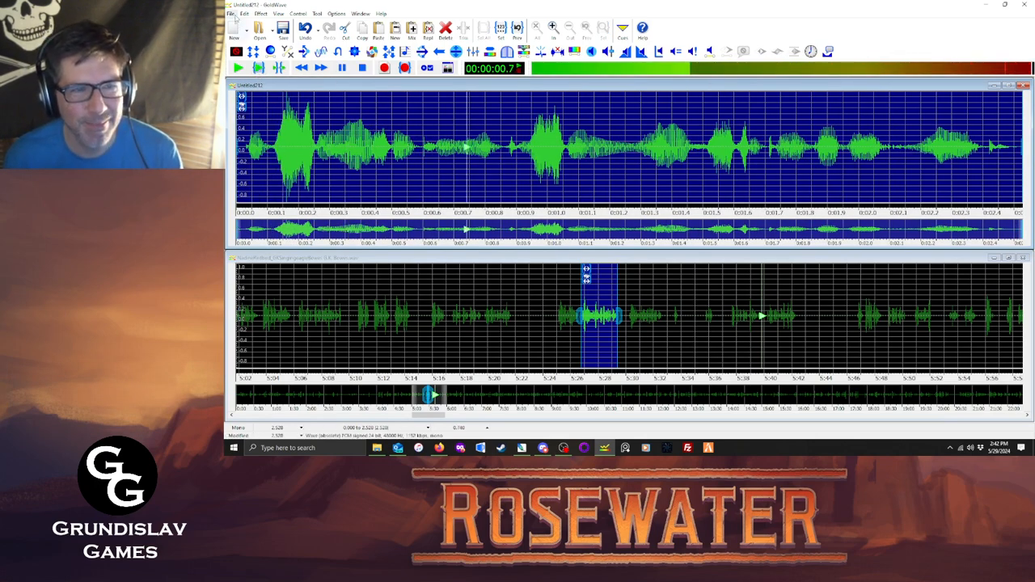
Save the clip as nadh691 in Ogg format in the Rhubarb folder, play it briefly and close it.
click(230, 14)
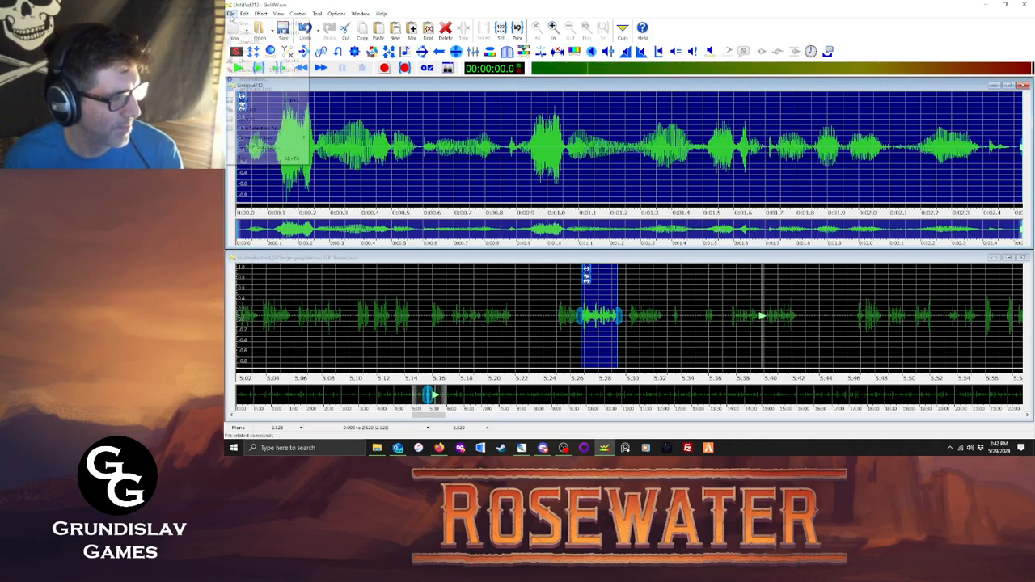
click(241, 118)
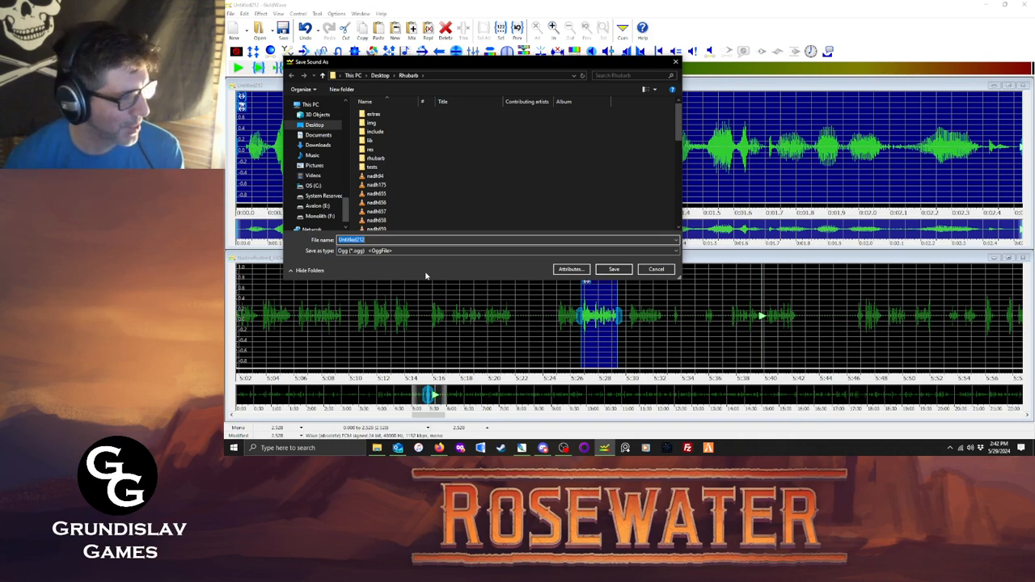
text(nadh)
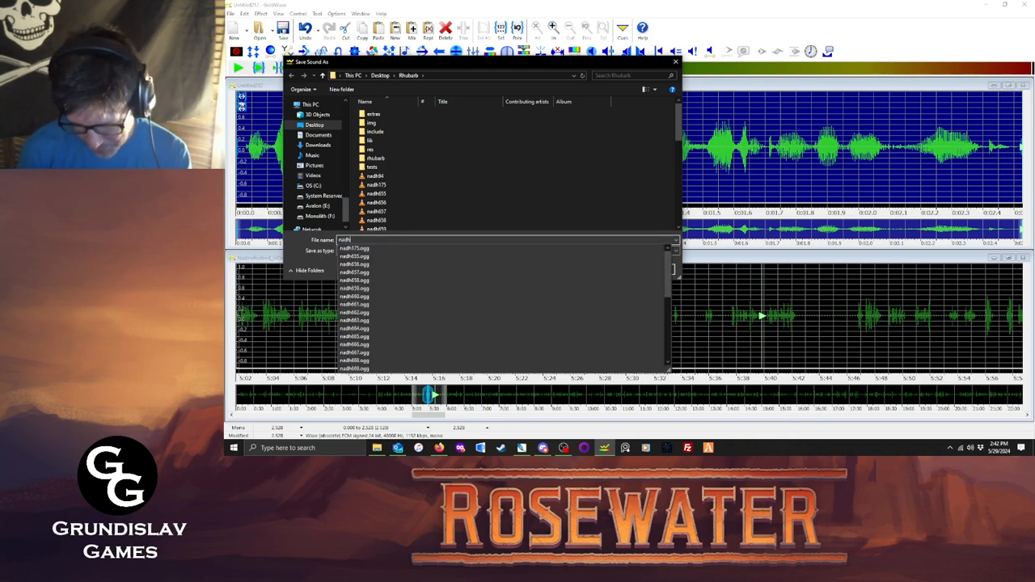
text(690)
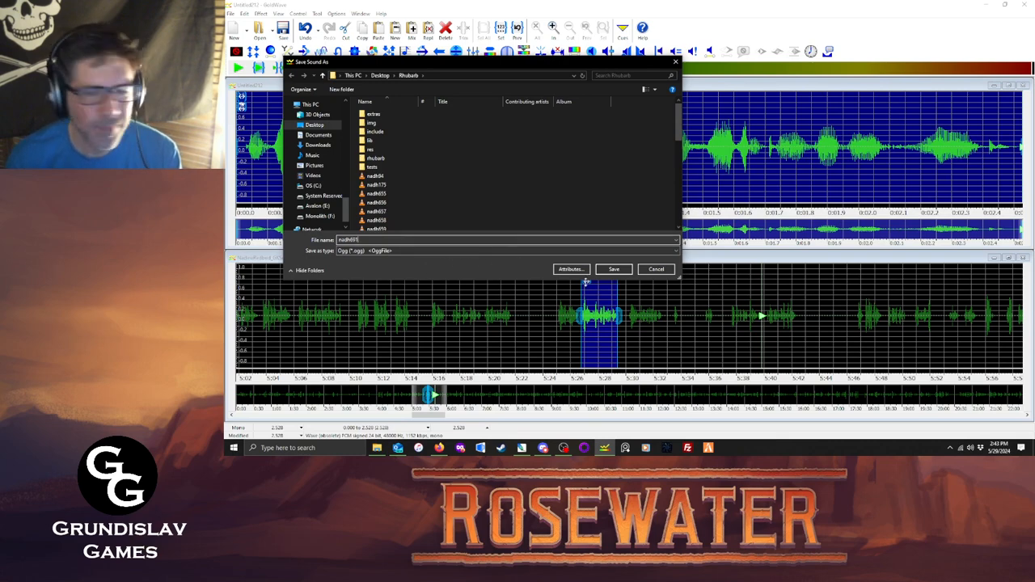
click(614, 268)
key(Return)
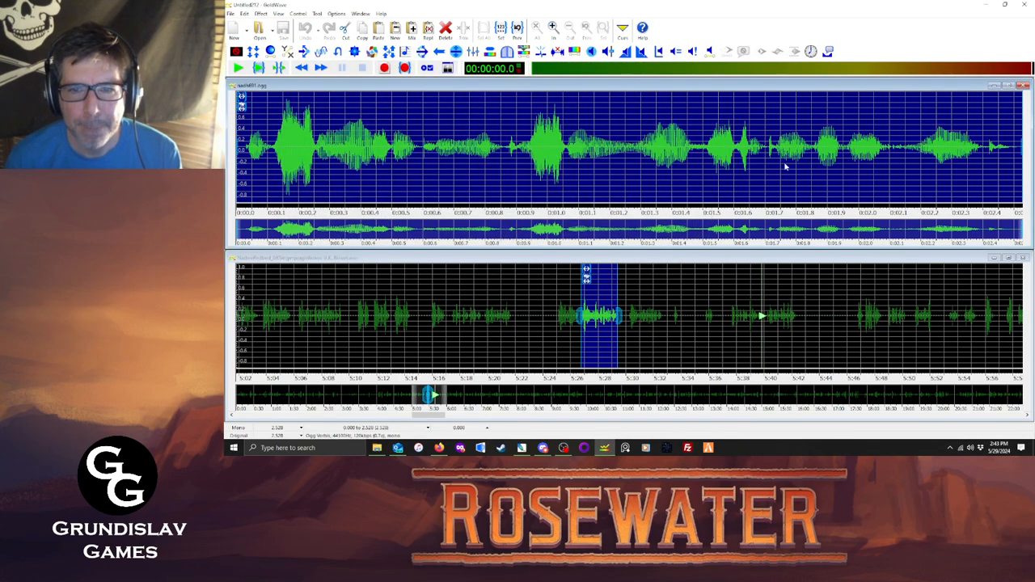
key(space)
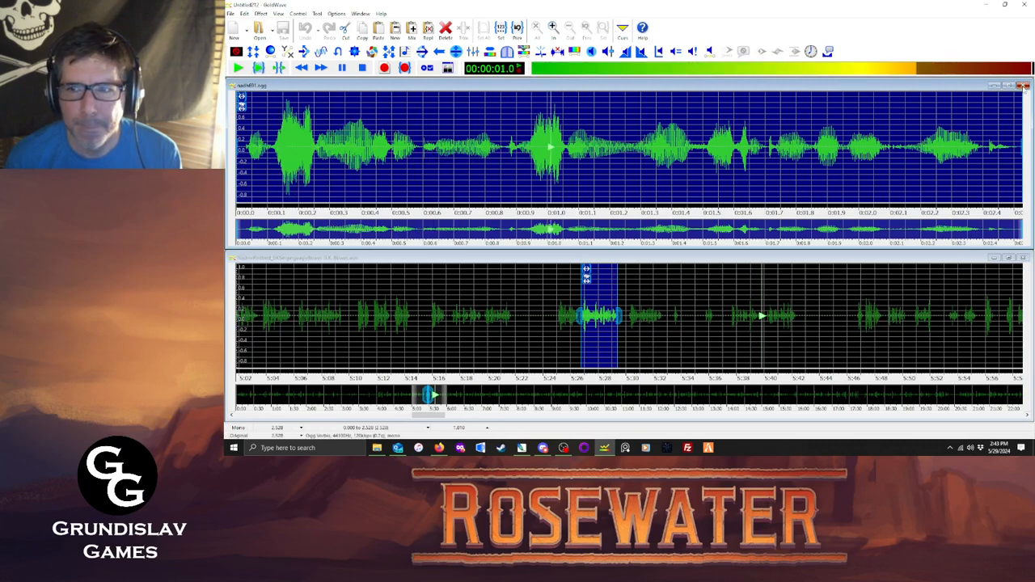
click(1023, 85)
Play and select the phrase from about 5:37.5 to 5:42.4 in the recording and copy it into a new sound file.
click(731, 236)
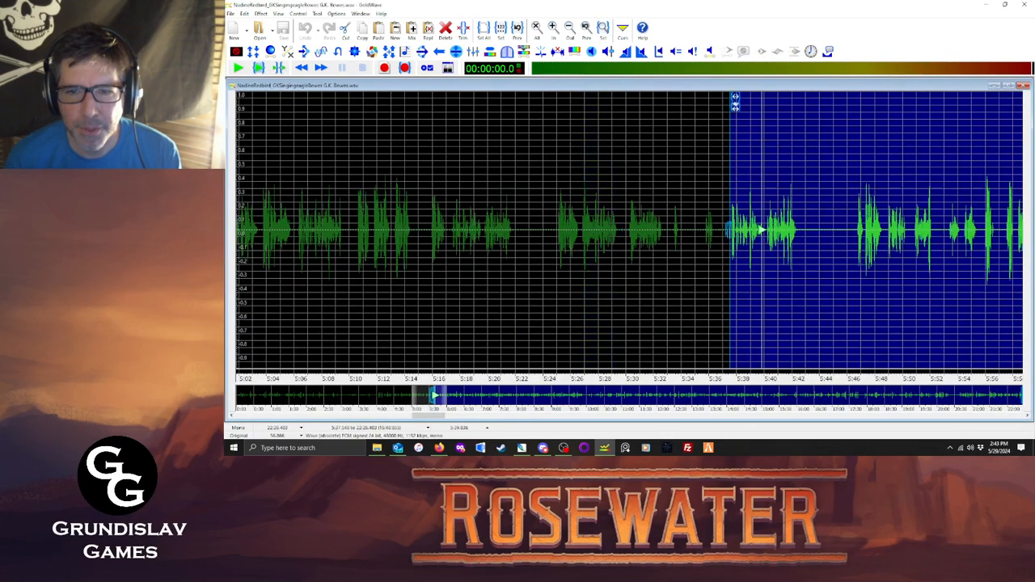
click(258, 68)
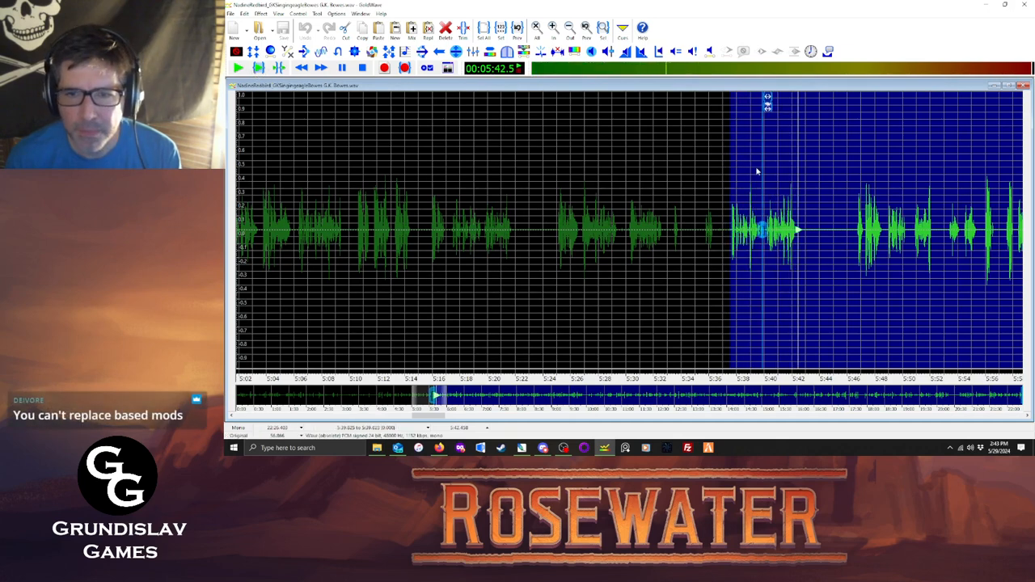
drag(800, 191, 799, 191)
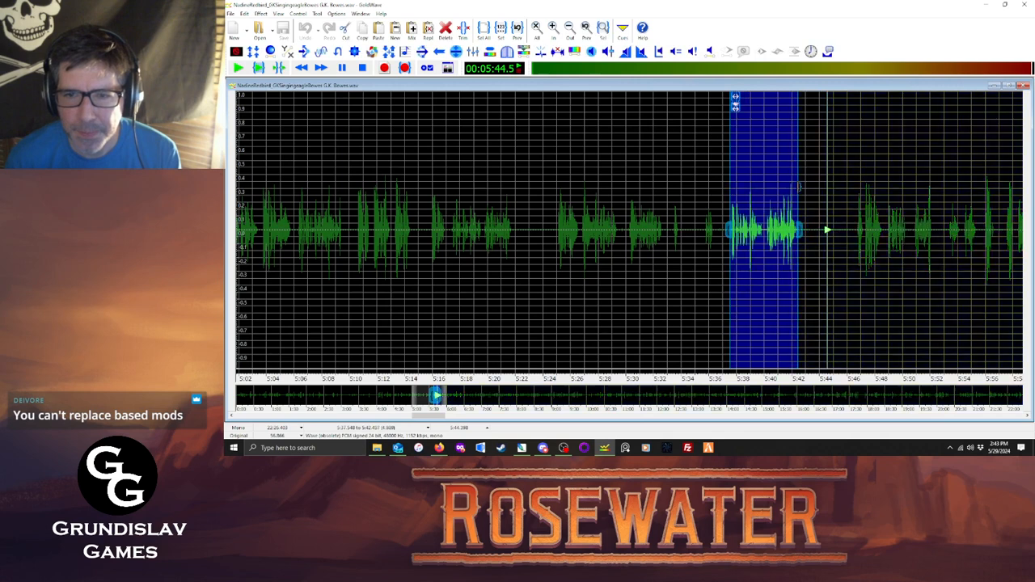
key(space)
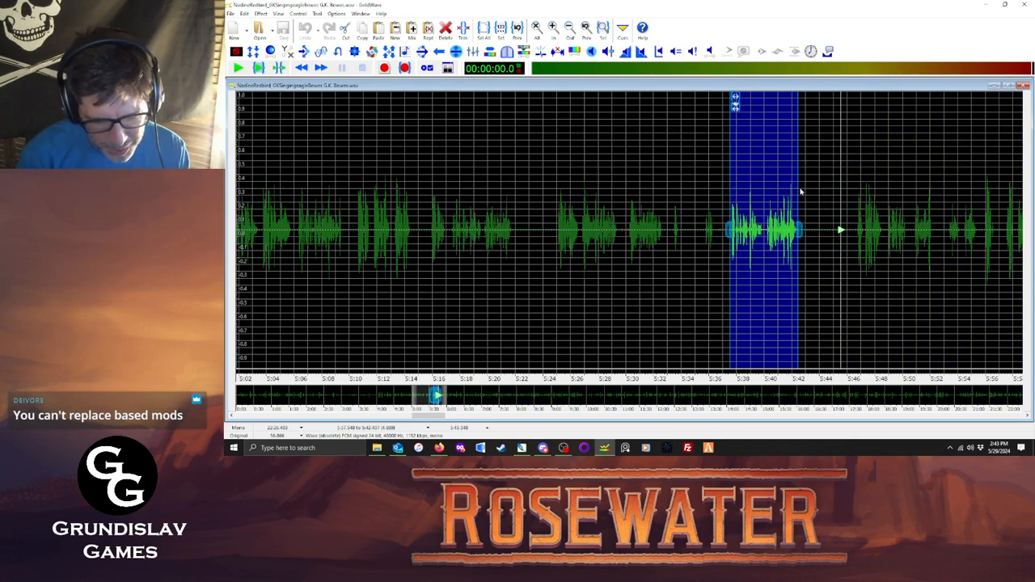
key(ctrl+p)
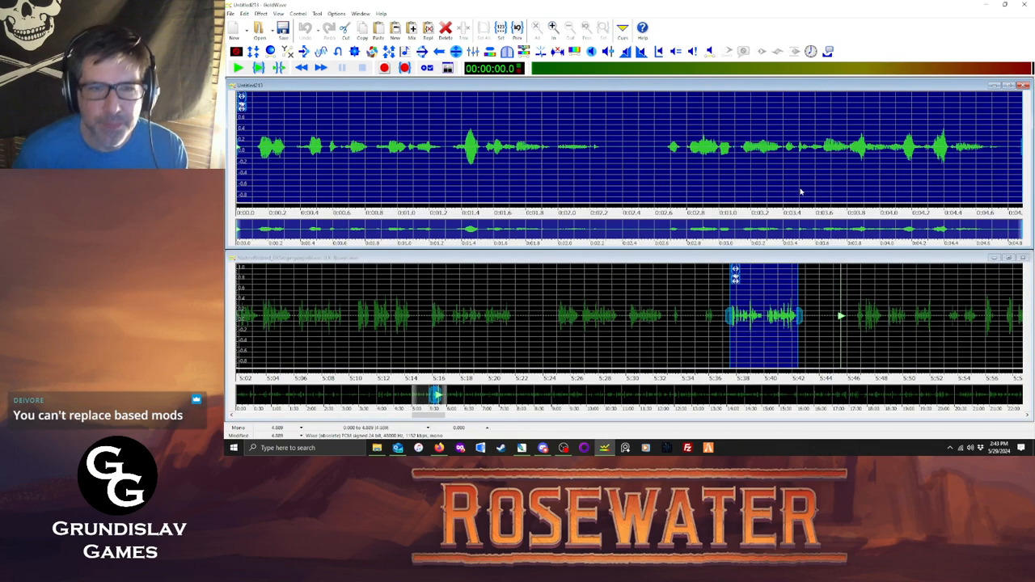
Play the new clip, trim it to about 0.09–4.78 seconds, and delete a short piece of the pause near 2.4 seconds.
click(256, 178)
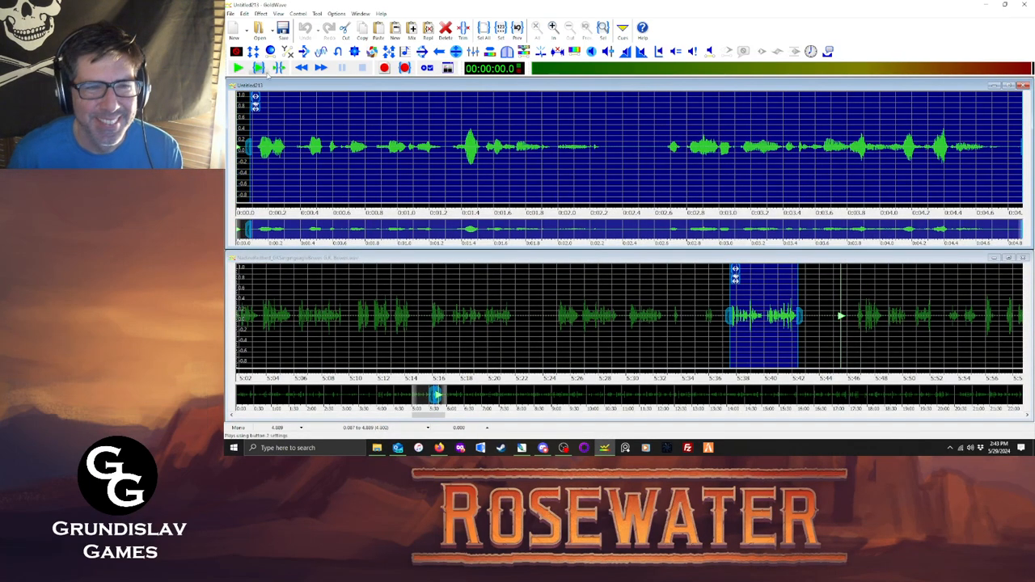
click(259, 68)
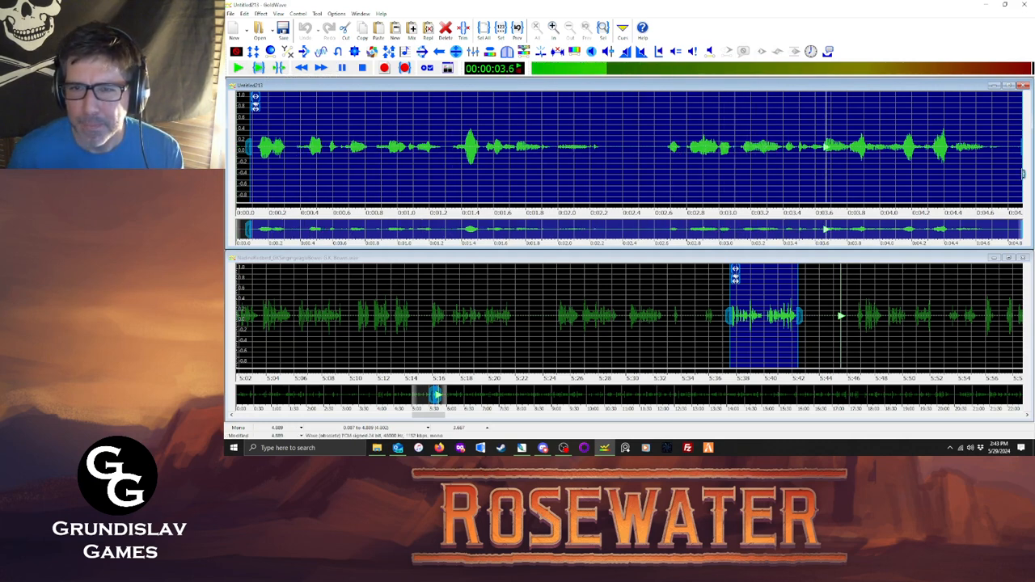
drag(1023, 174, 1006, 174)
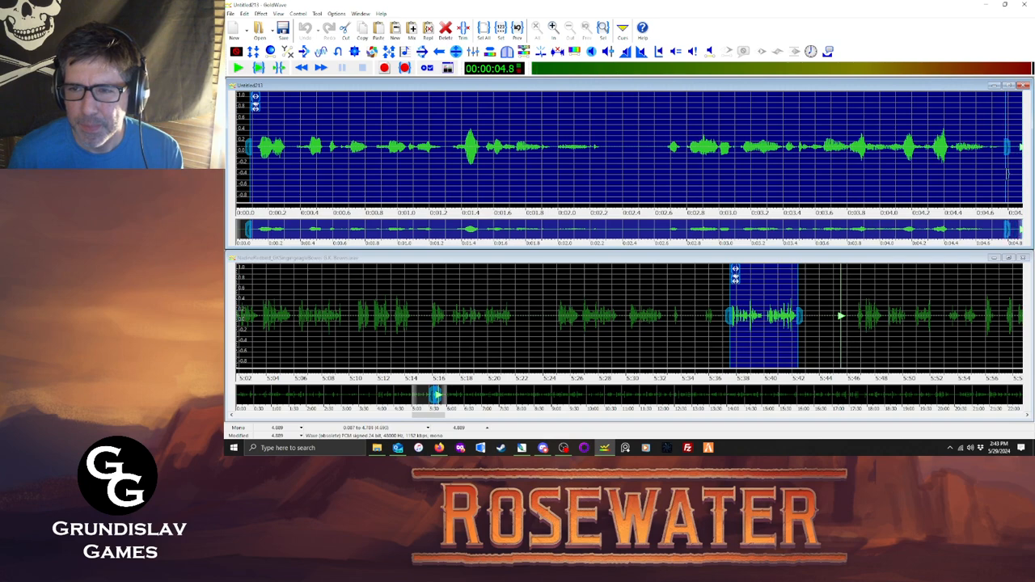
key(ctrl+t)
drag(640, 161, 653, 161)
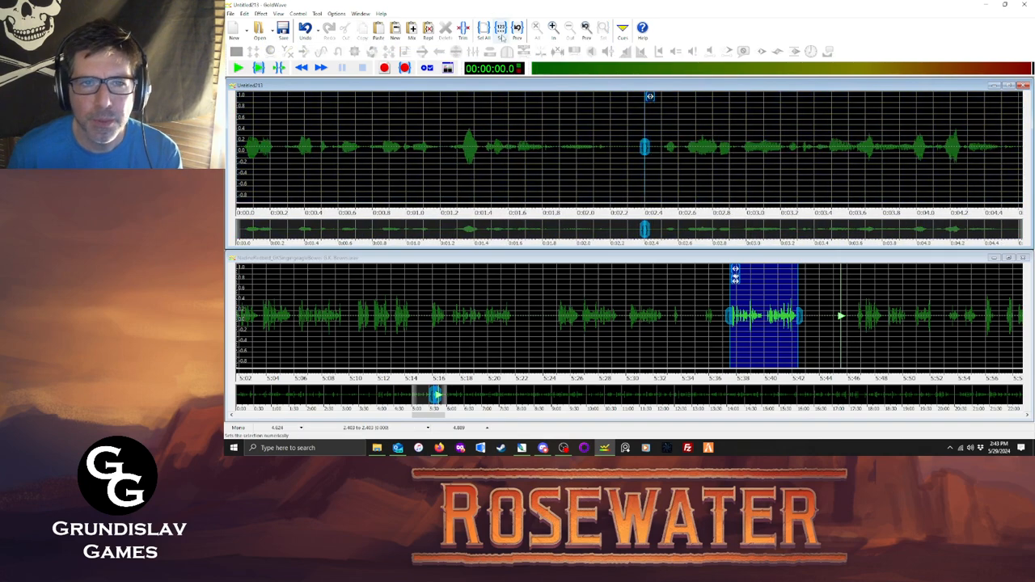
click(446, 30)
Maximize the volume of the trimmed 5:37 line and play it.
click(260, 14)
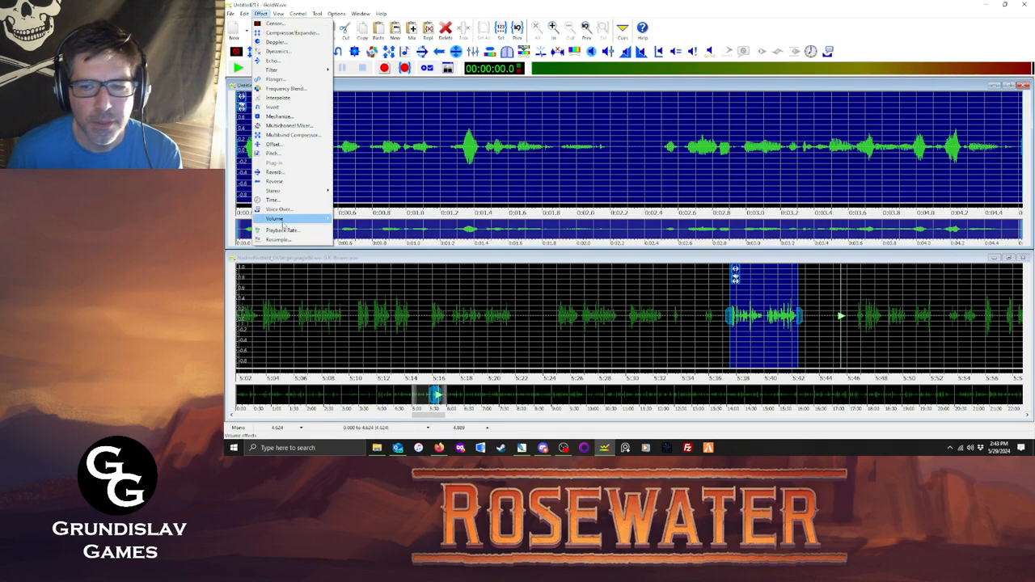
mouse_move(284, 218)
click(343, 275)
key(Return)
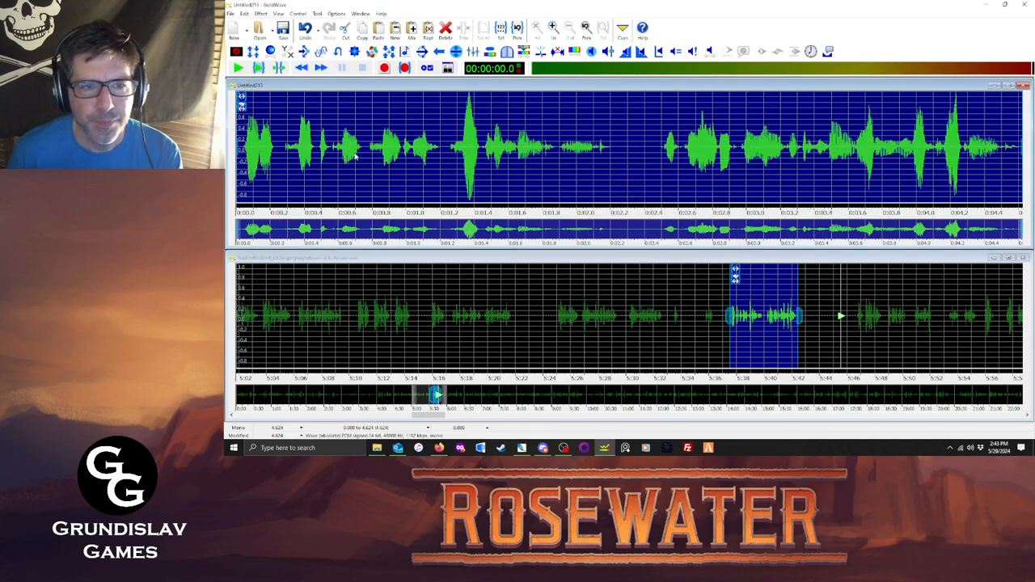
click(258, 68)
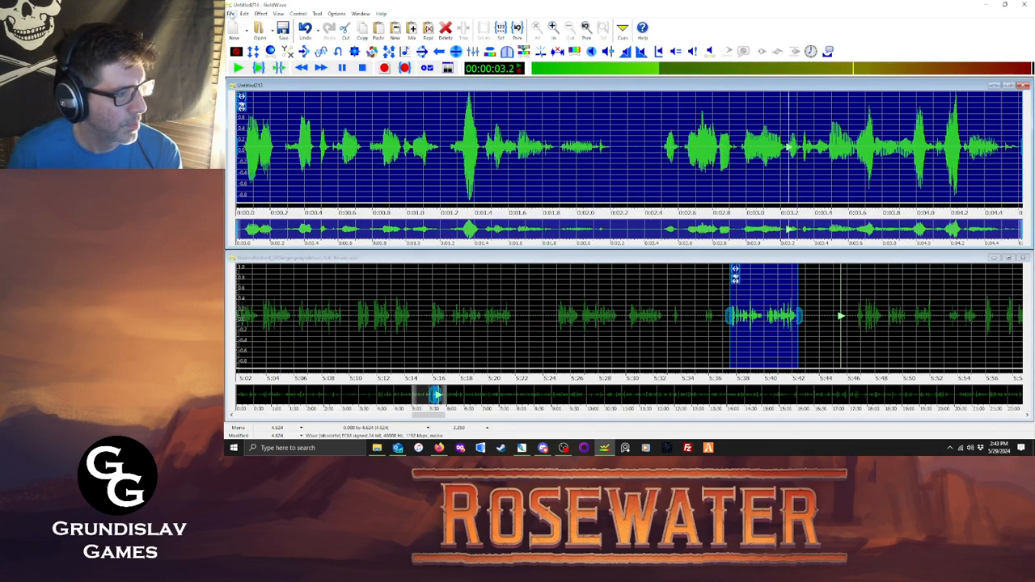
Save the clip as nadh690 in Ogg format in the Rhubarb folder and close it.
click(230, 14)
click(276, 120)
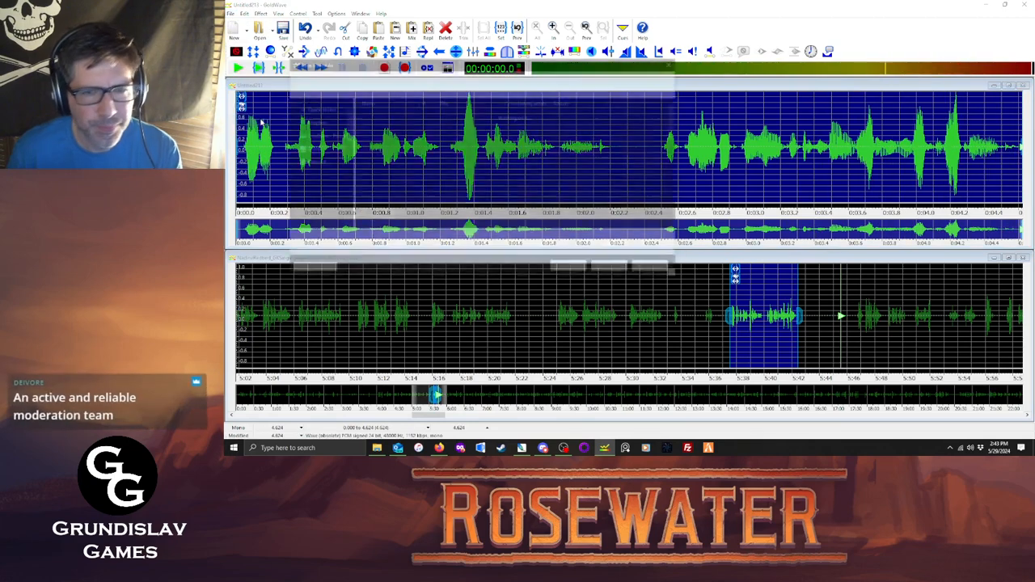
text(nadh690)
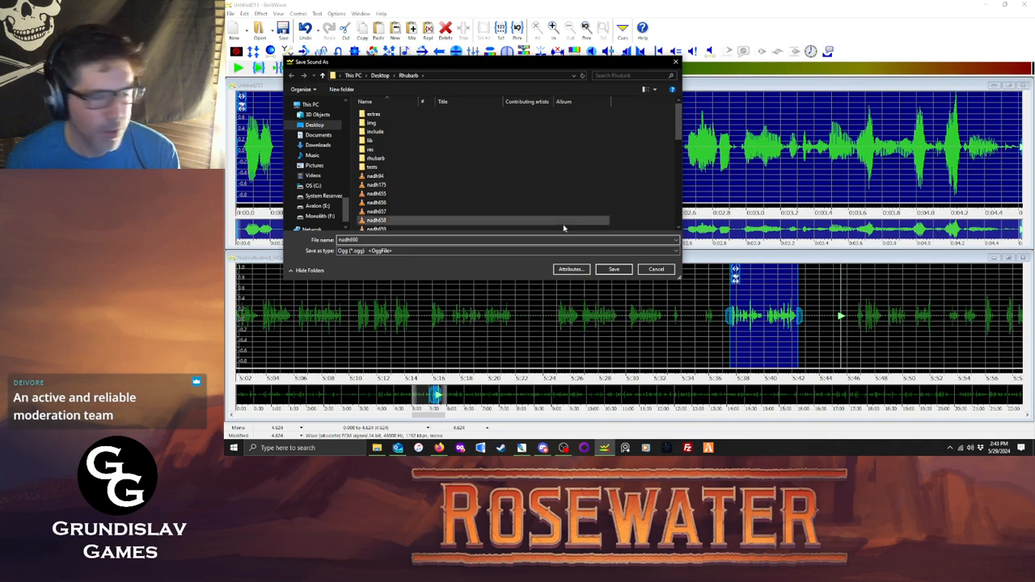
click(616, 269)
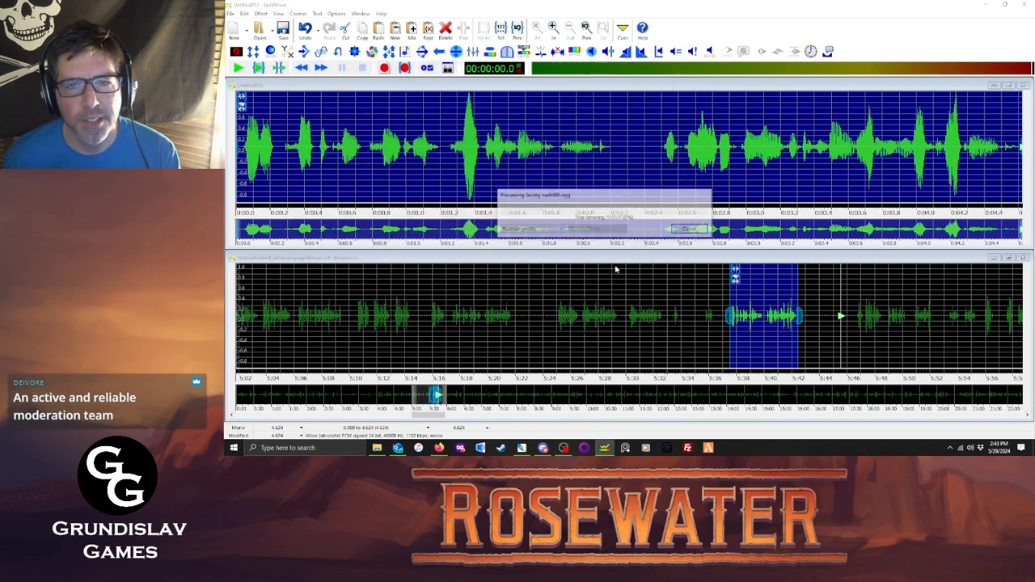
click(649, 229)
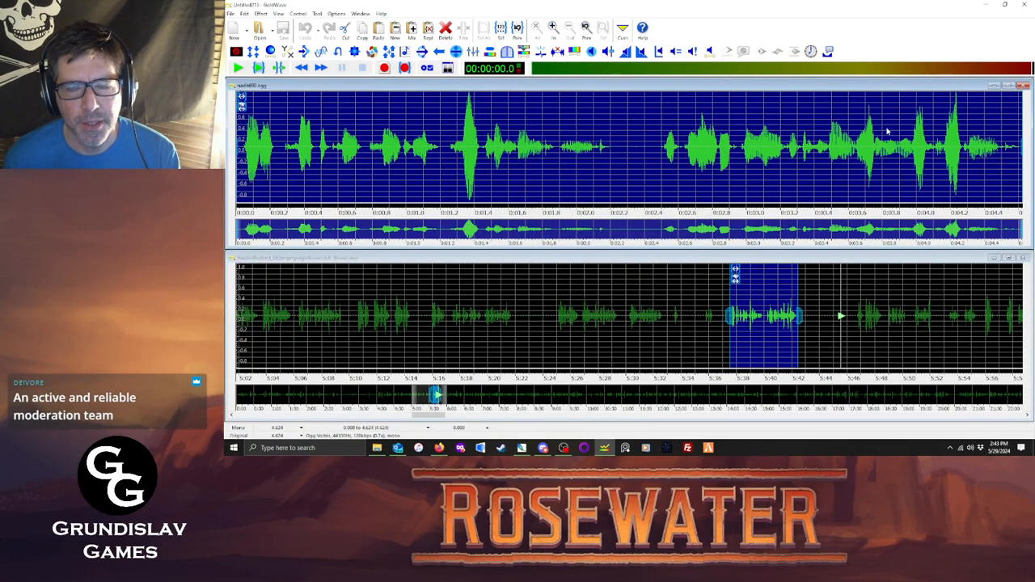
click(1022, 85)
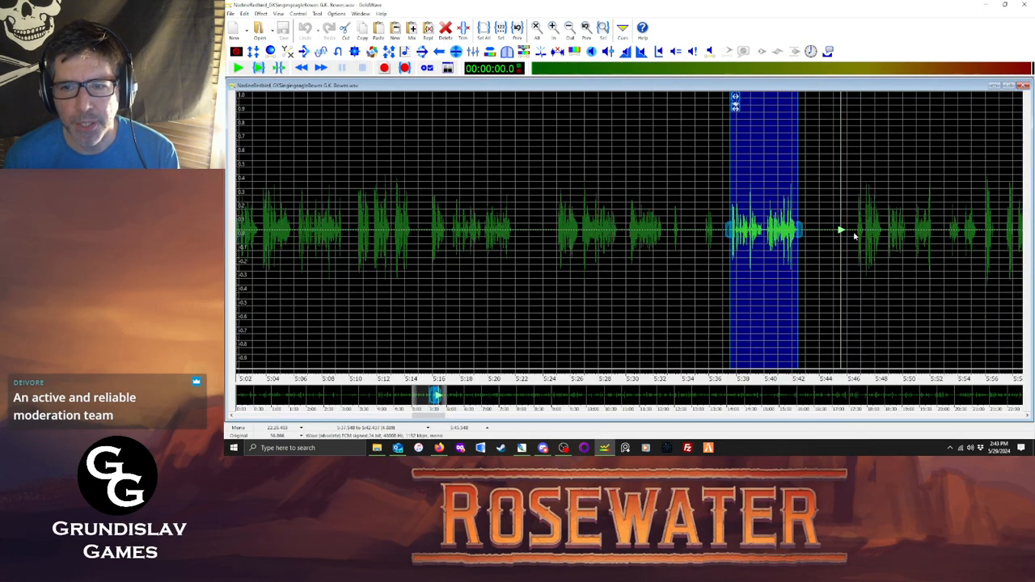
Select the phrase from about 5:46.7 to 5:52.3 in the long recording.
click(855, 233)
click(1028, 416)
click(1028, 416)
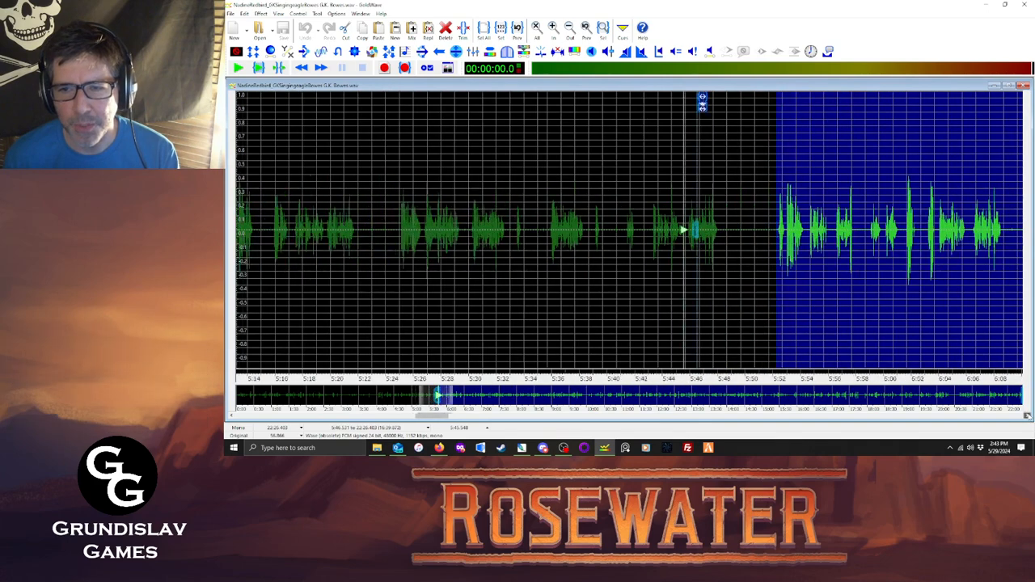
click(1027, 415)
click(1028, 415)
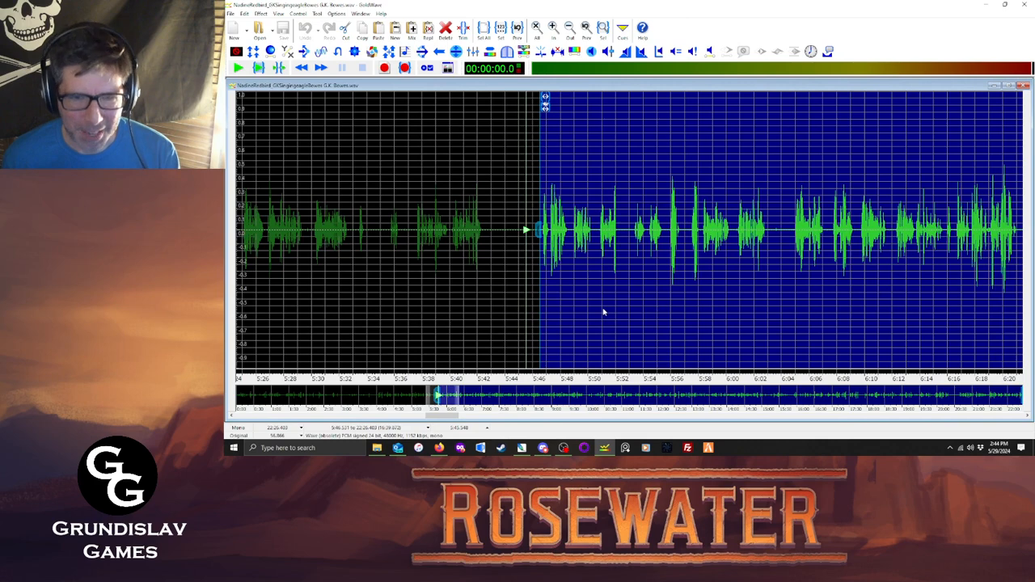
click(542, 149)
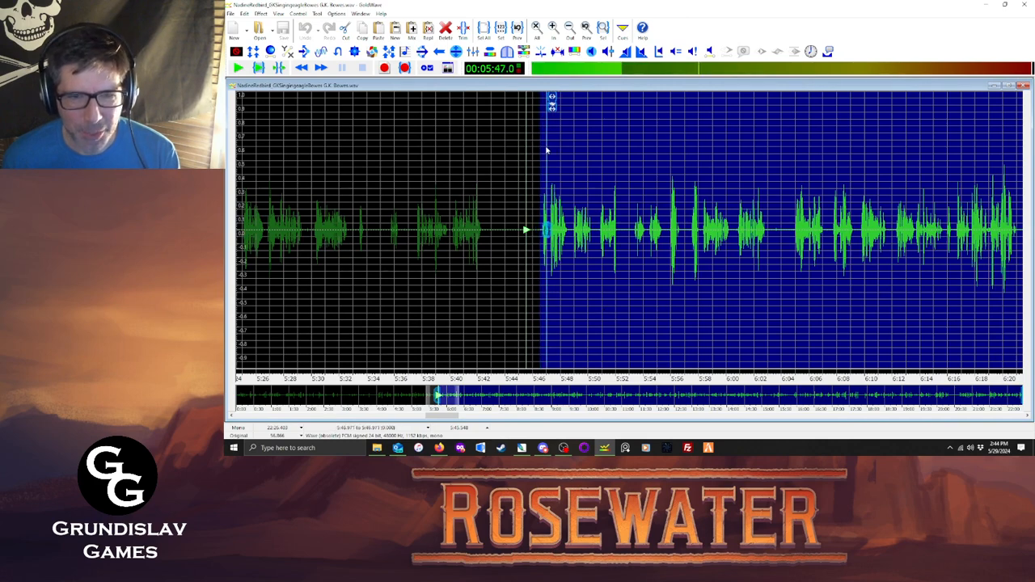
drag(543, 150, 621, 158)
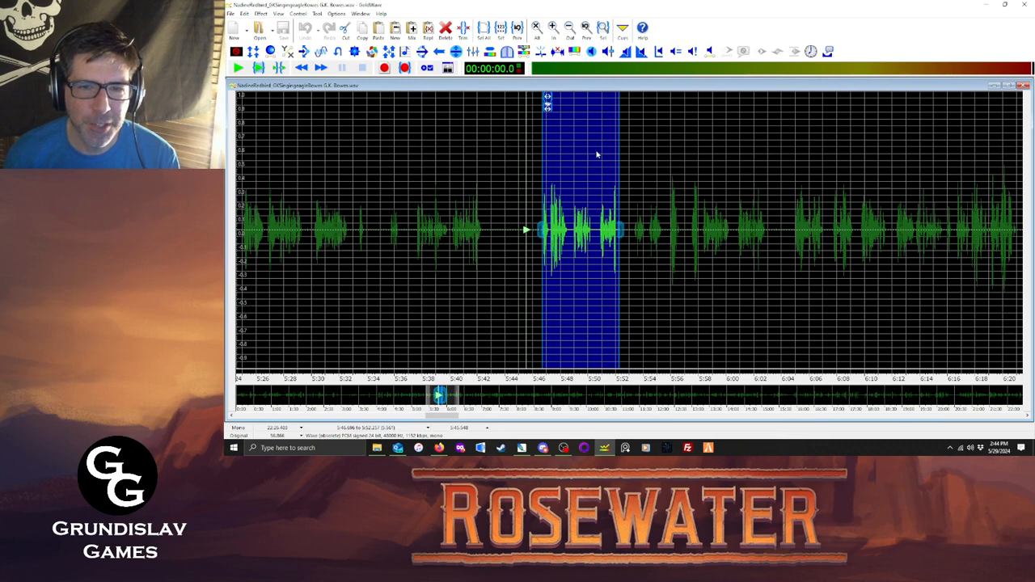
Try ending the selection at about 5:58.9, 5:53.3 and 5:55.2, and return its end to about 5:52.3.
drag(619, 143, 711, 157)
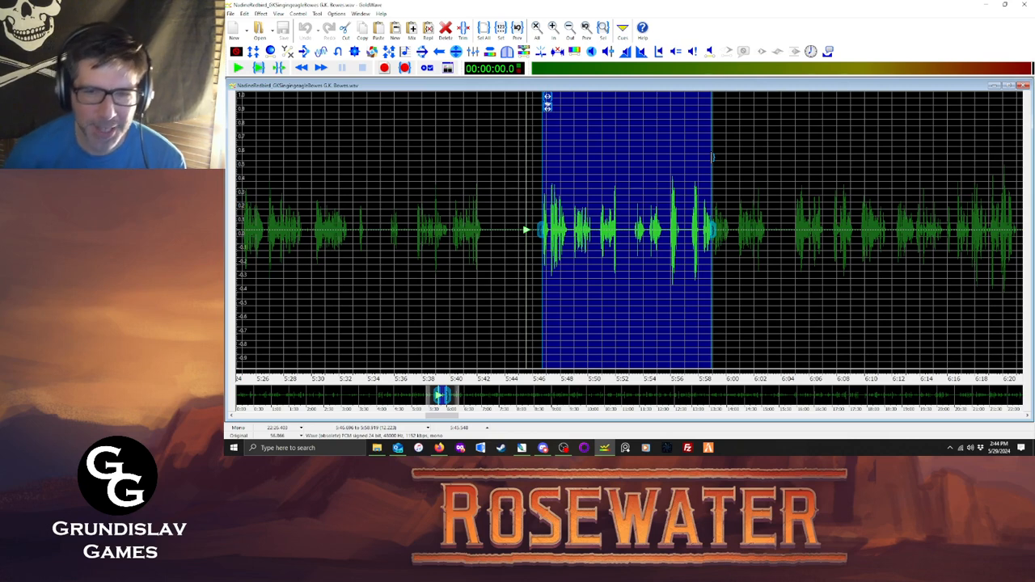
drag(712, 157, 707, 182)
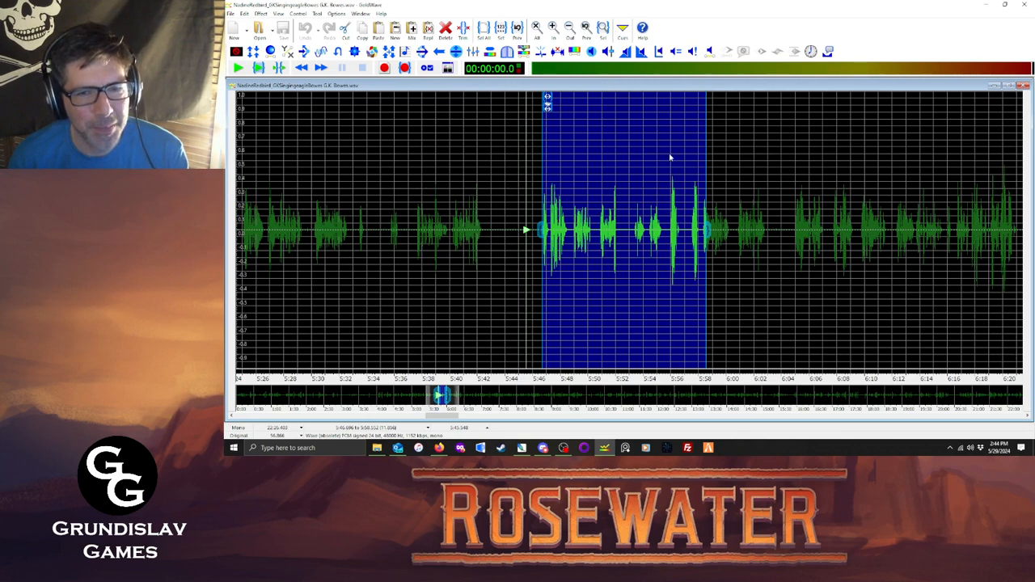
key(space)
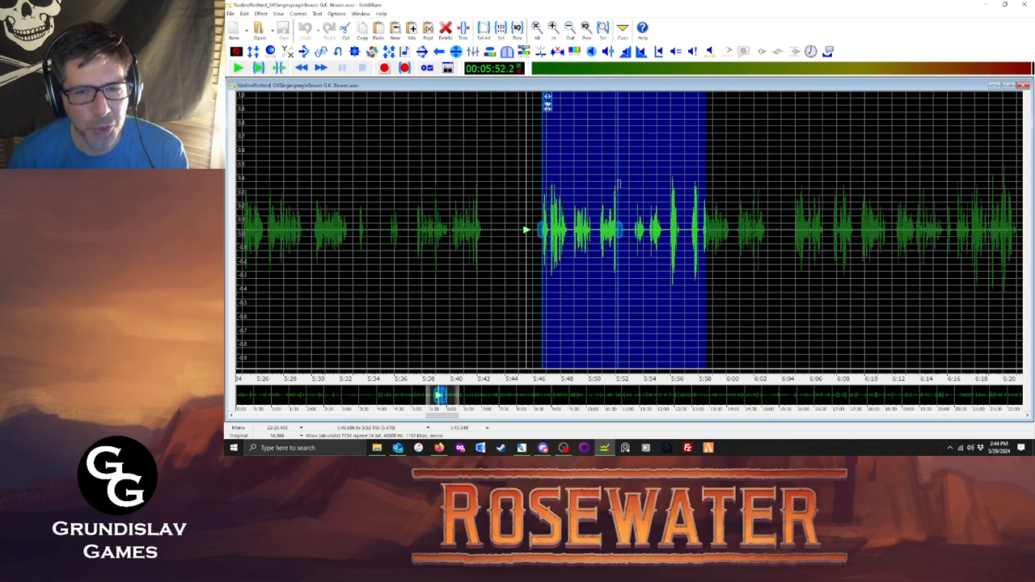
right_click(617, 184)
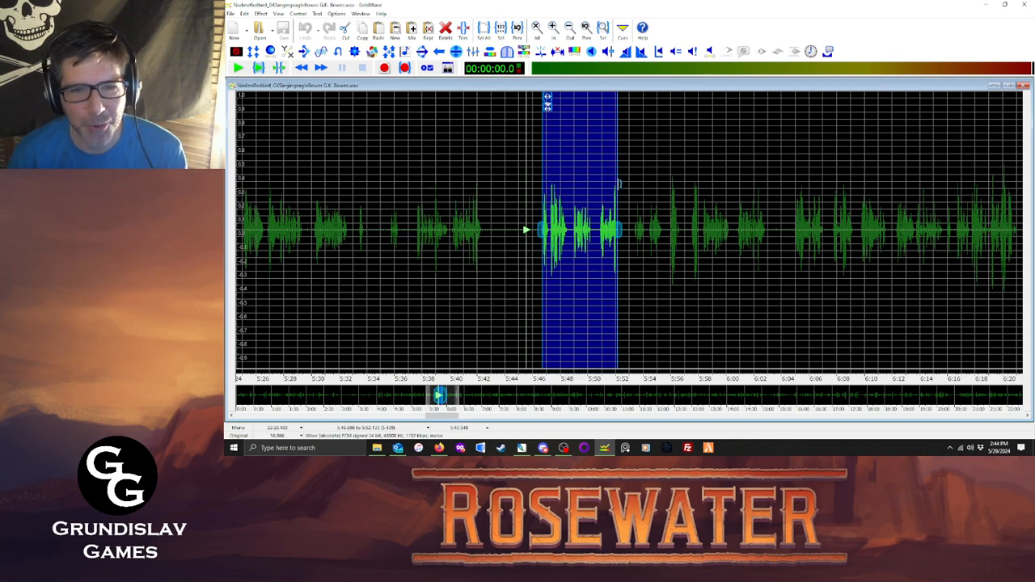
drag(619, 185, 619, 184)
right_click(634, 187)
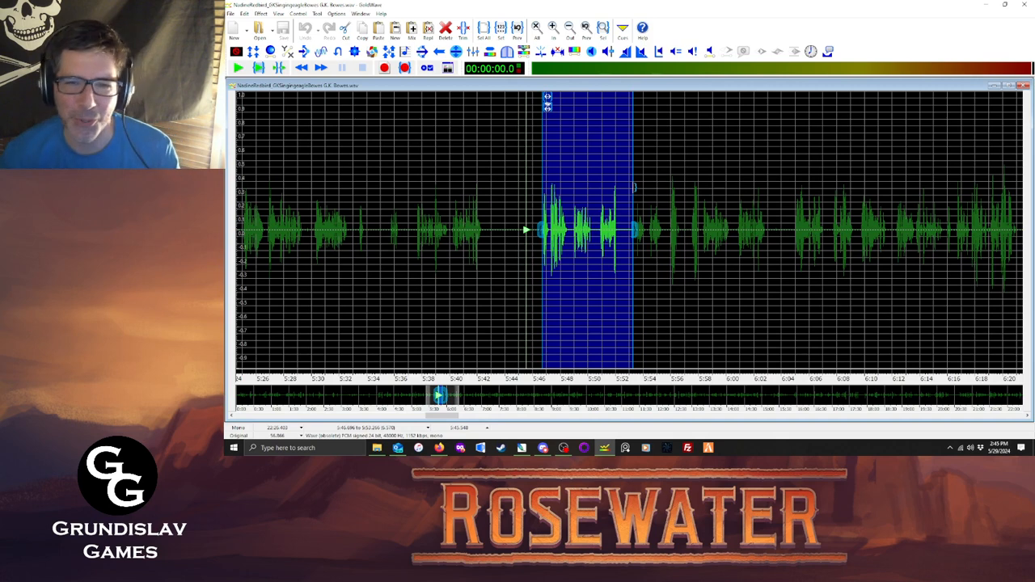
drag(635, 182, 662, 190)
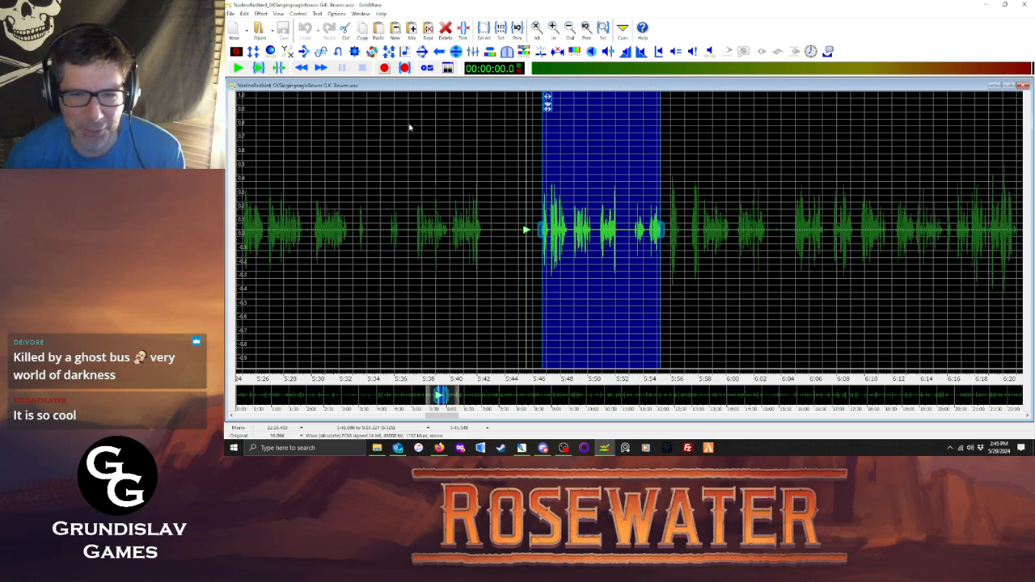
mouse_move(663, 126)
mouse_down()
mouse_move(606, 132)
mouse_move(620, 144)
mouse_up()
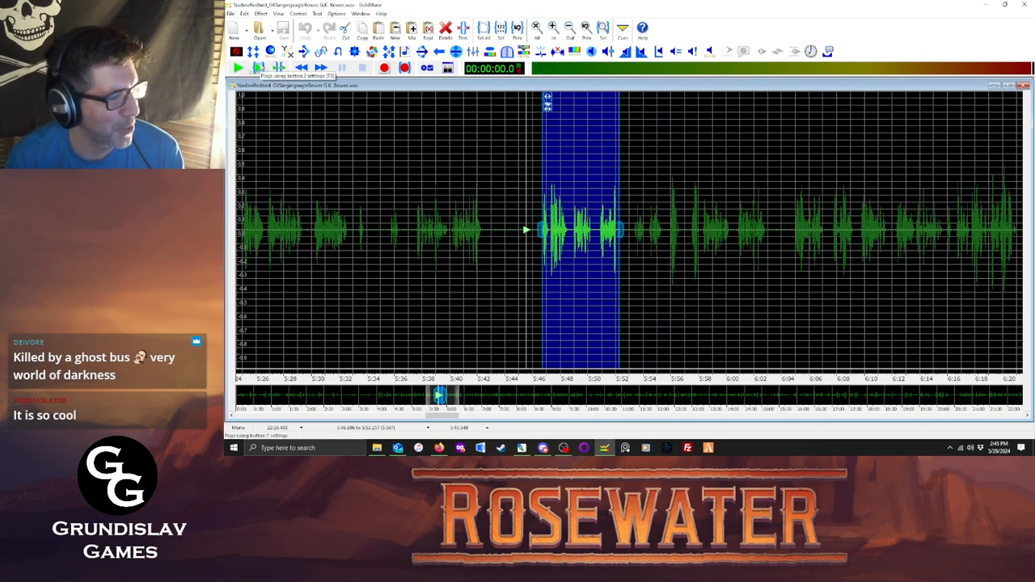
Play the selected phrase, shorten the selection to end at about 5:50.4, and copy it into a new sound file.
click(258, 68)
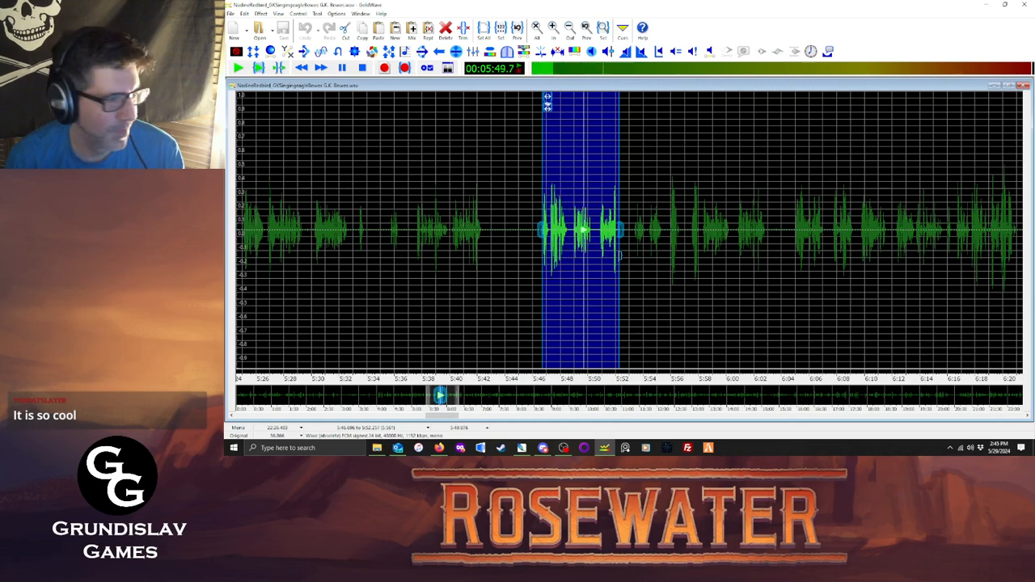
drag(619, 256, 594, 259)
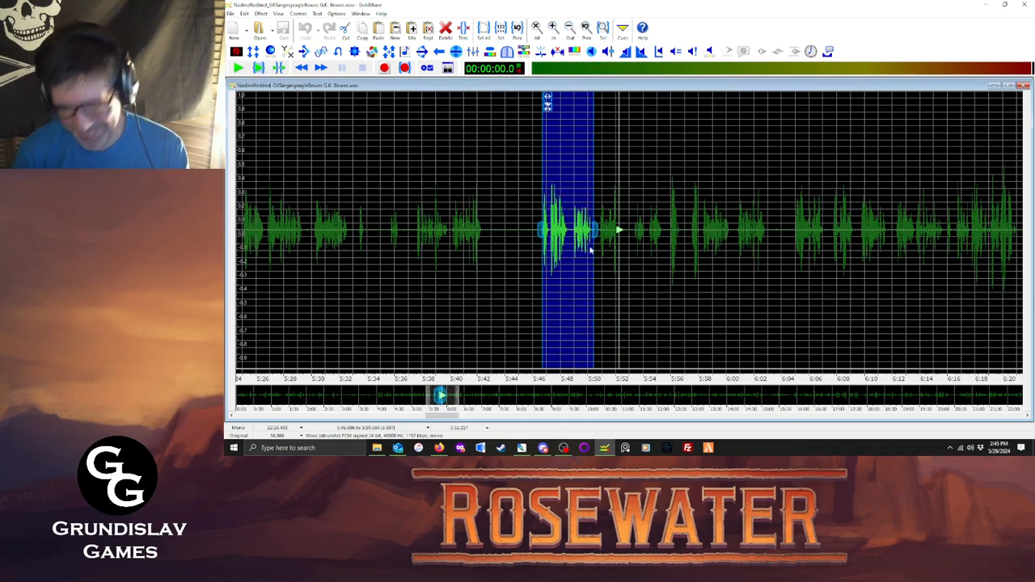
key(ctrl+p)
Maximize the volume of the new 5:46 line and play it.
click(262, 14)
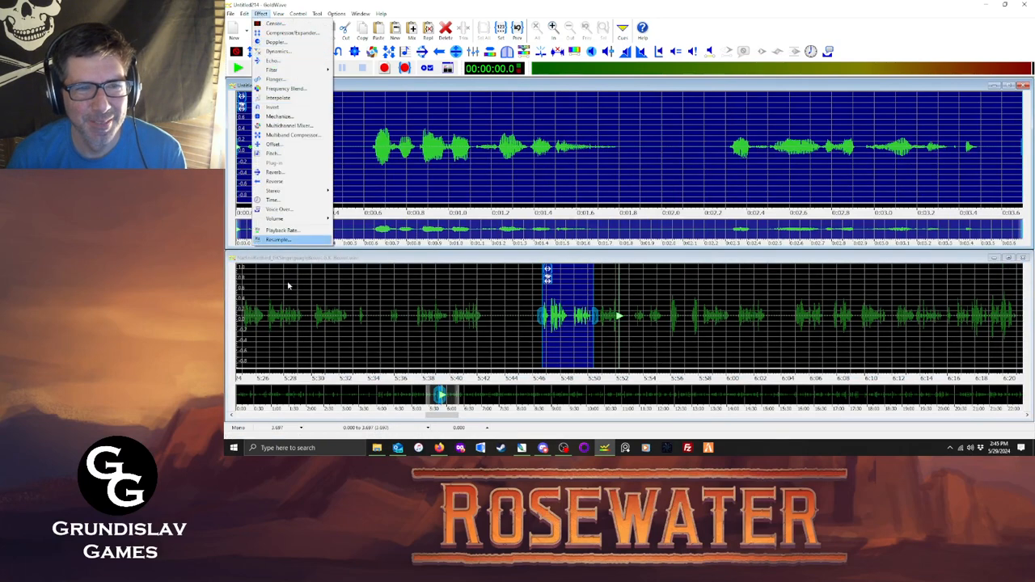
mouse_move(279, 219)
click(356, 273)
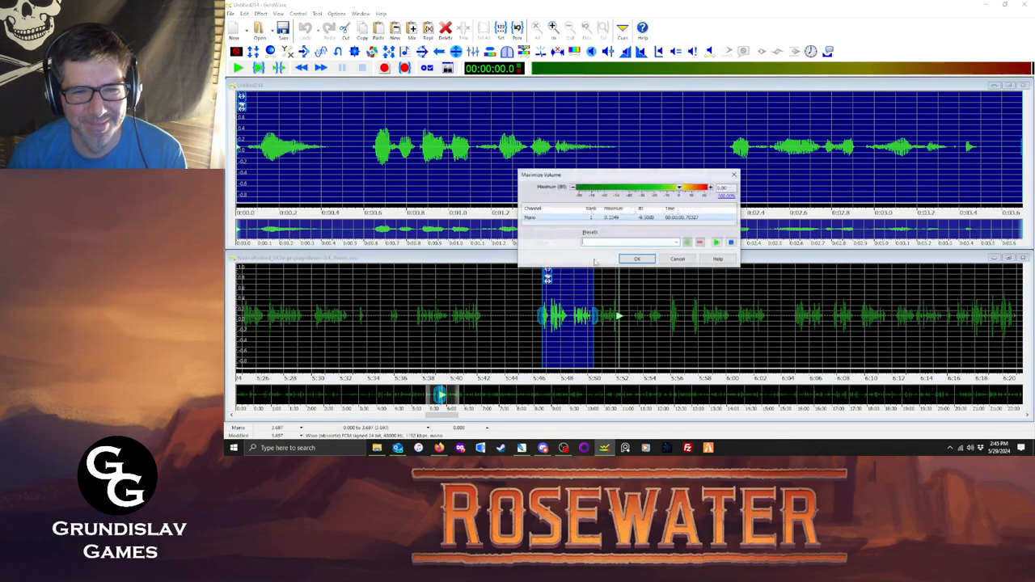
click(637, 258)
key(space)
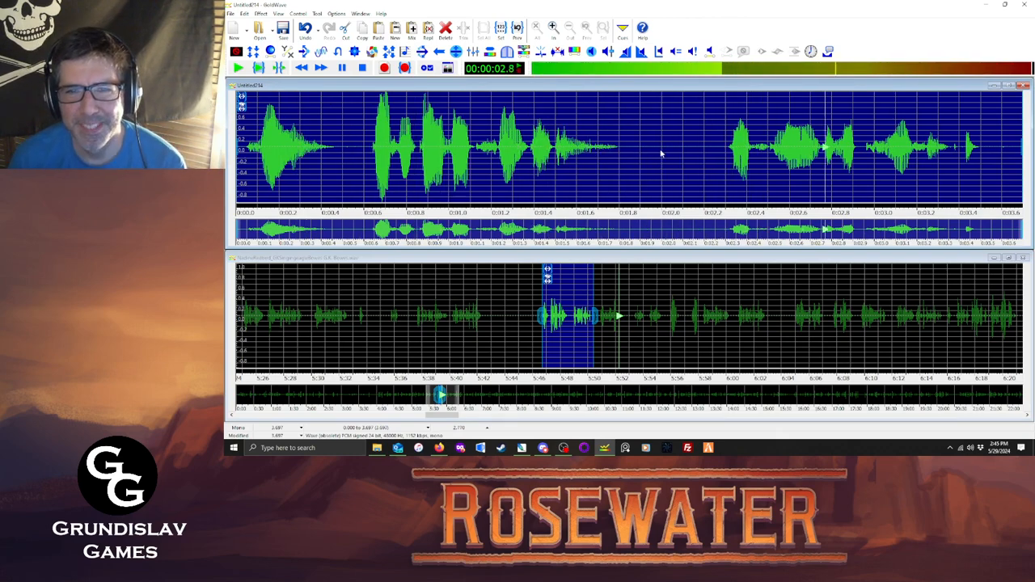
Delete about 0.2 seconds of the pause near 2.0 seconds, trim the clip's end at about 3.37 seconds, and play the result.
drag(662, 153, 704, 156)
key(Delete)
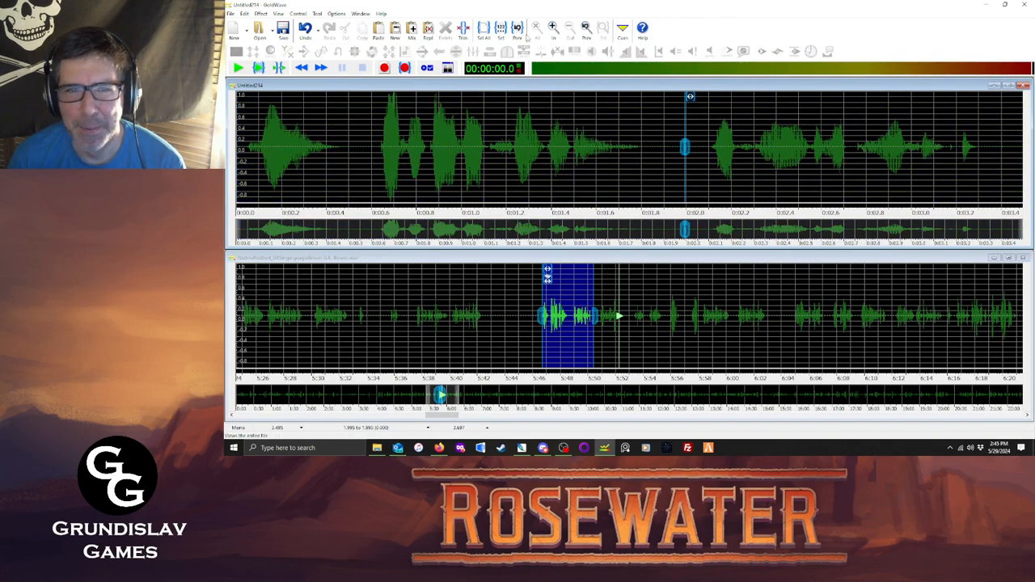
click(483, 31)
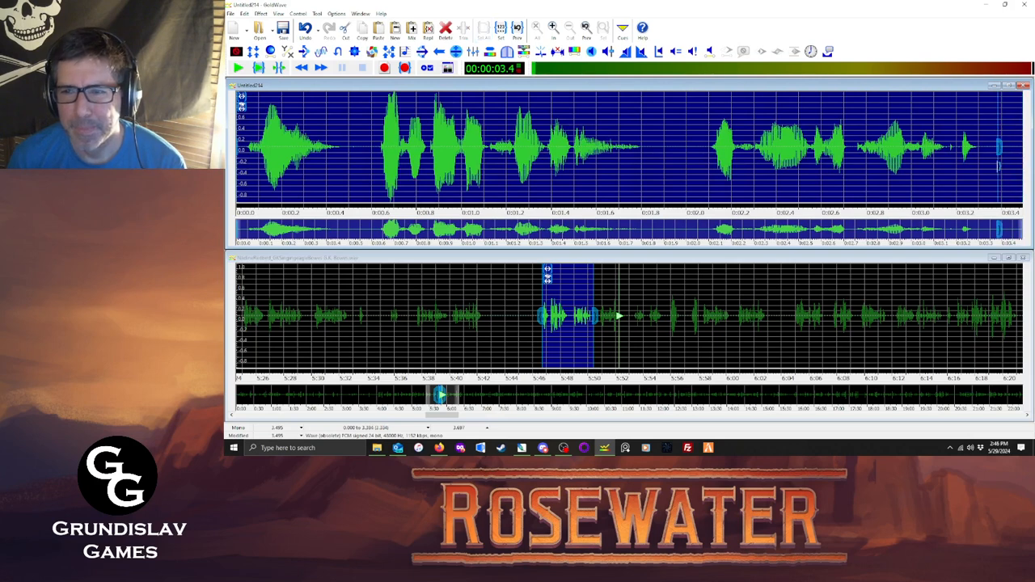
drag(999, 167, 995, 166)
key(ctrl+t)
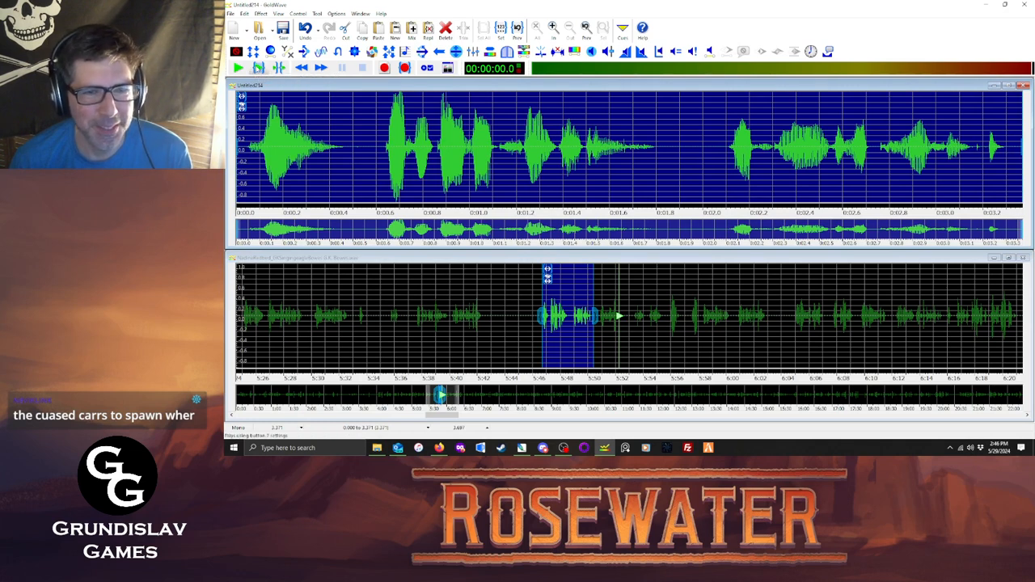
click(258, 67)
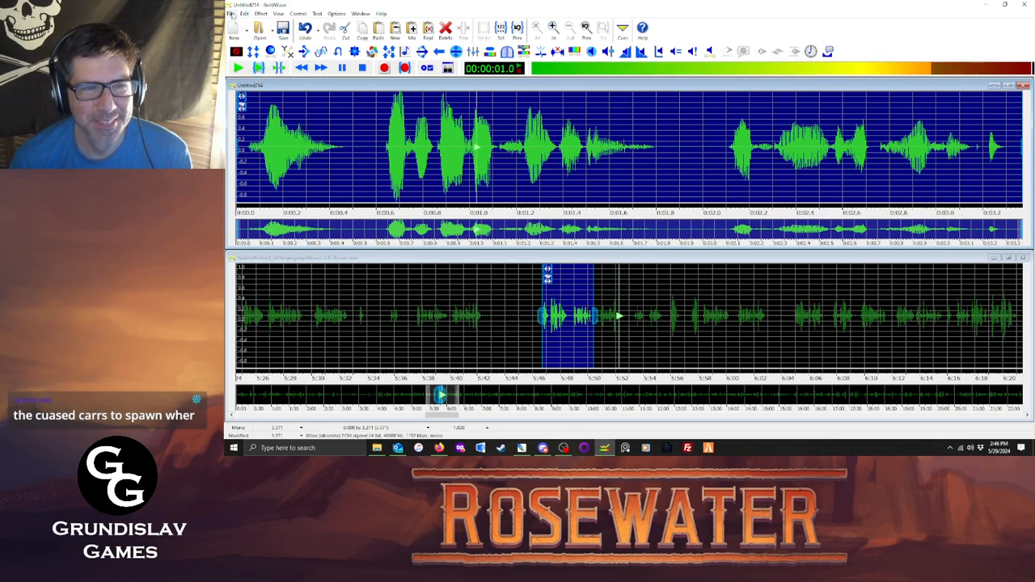
Save the clip as nadh692 in Ogg format in the Rhubarb folder and close it.
click(230, 14)
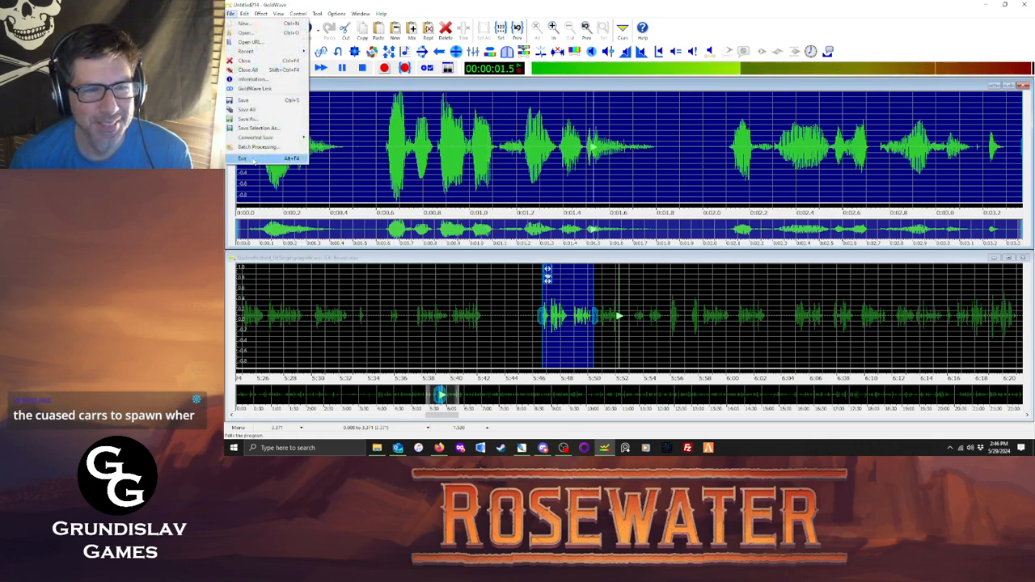
click(248, 119)
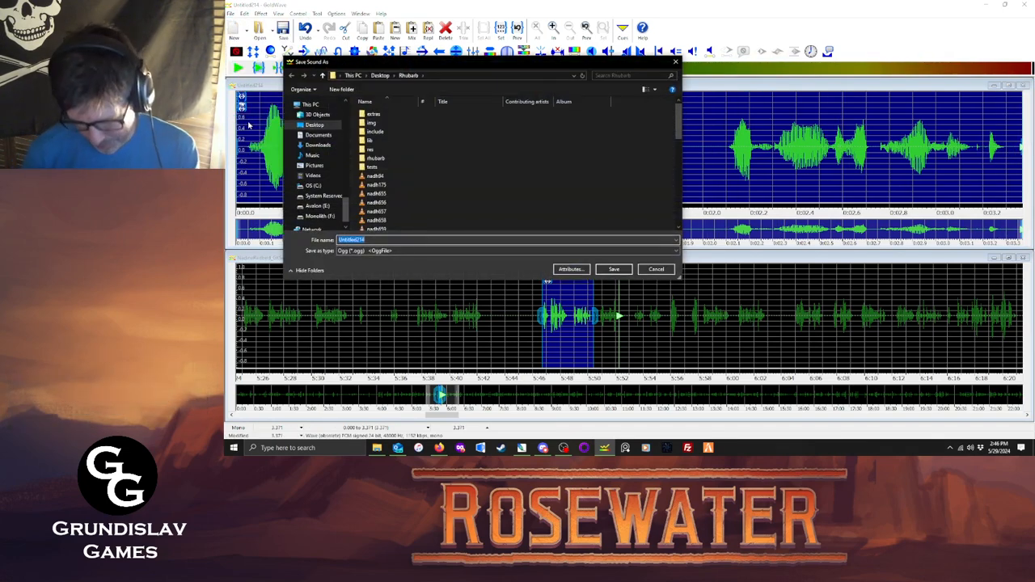
text(nadh692)
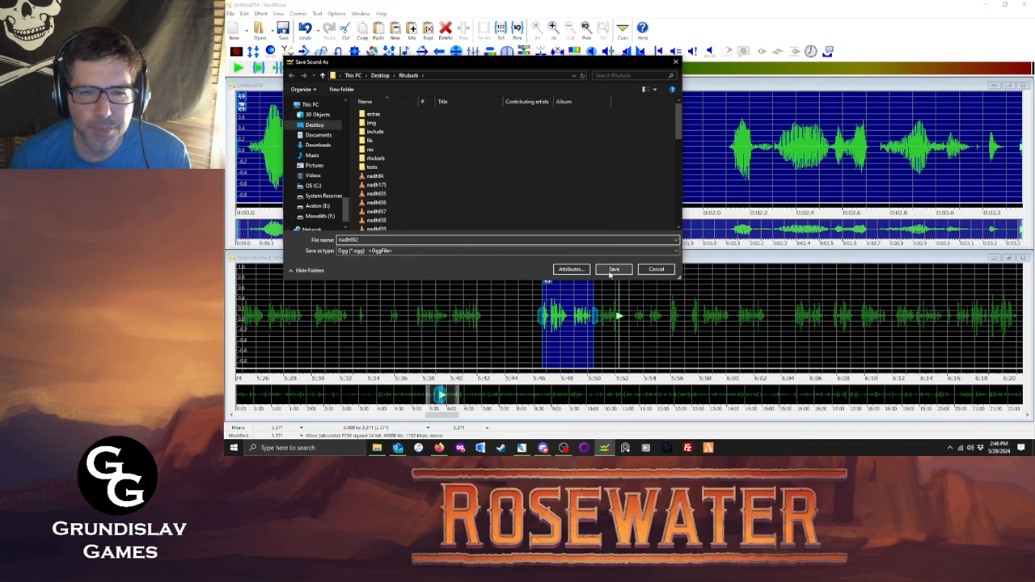
click(614, 269)
click(650, 233)
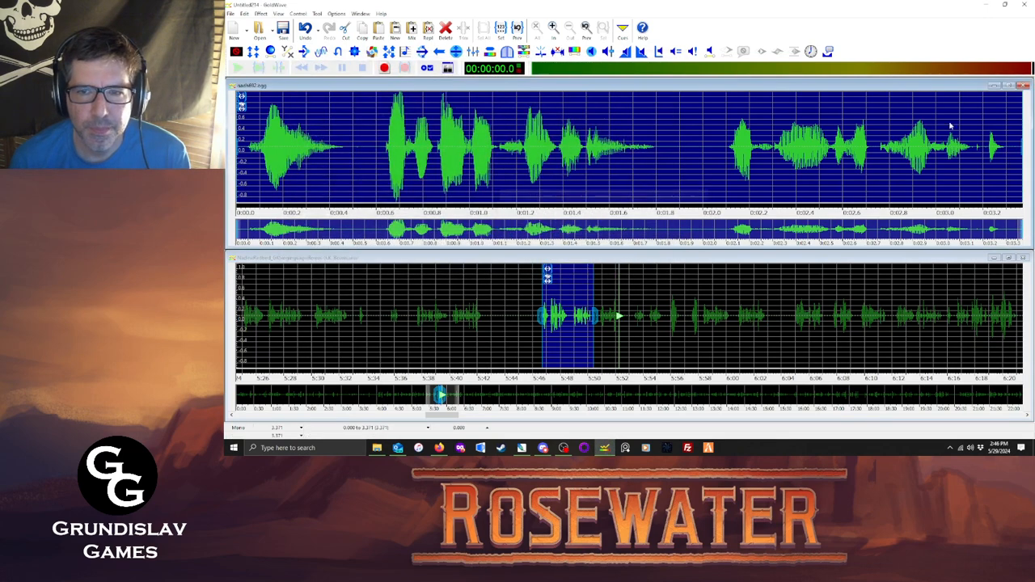
click(1024, 86)
Select and play the phrase from about 5:50.7 to 5:52.3 in the recording and copy it into a new sound file.
drag(598, 233, 621, 231)
drag(541, 161, 598, 171)
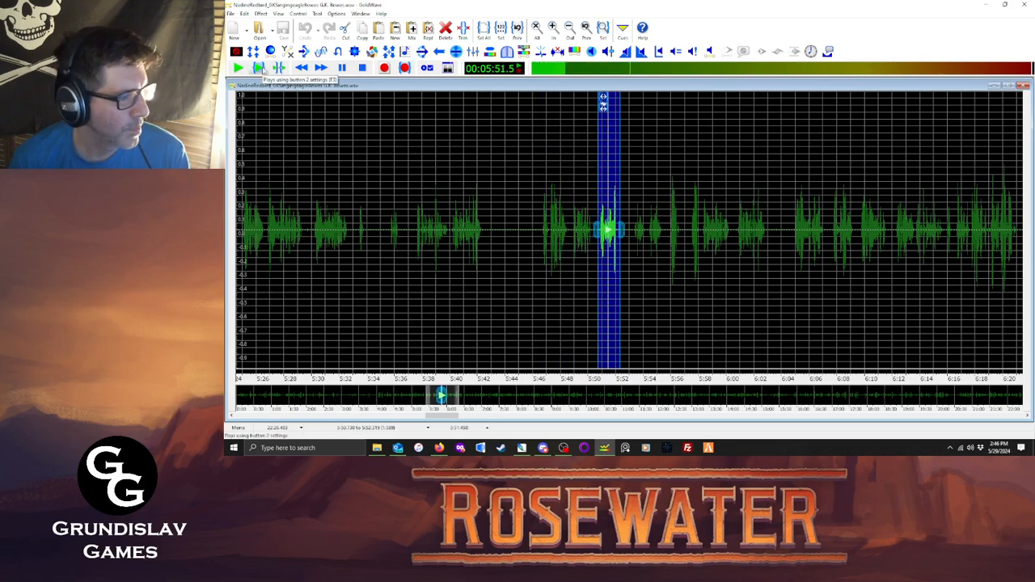
key(ctrl+c)
key(ctrl+p)
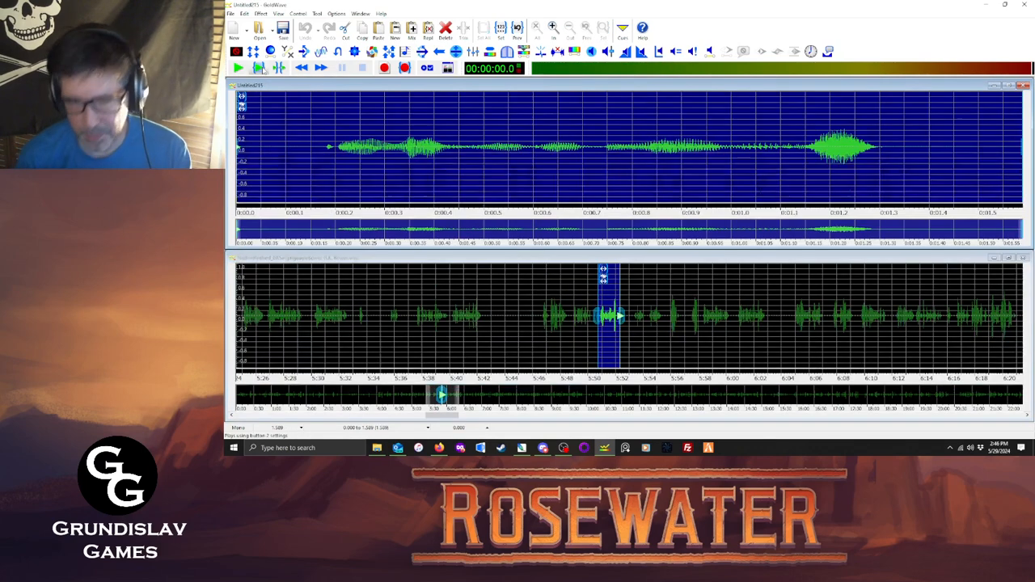
Maximize the volume of the new 5:50 line.
click(257, 15)
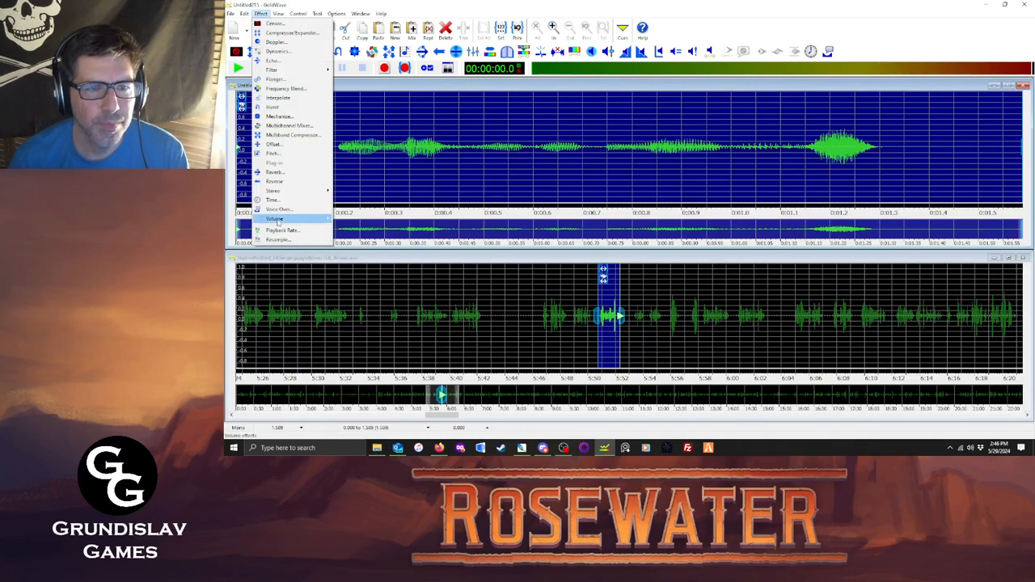
mouse_move(283, 219)
click(362, 274)
click(637, 255)
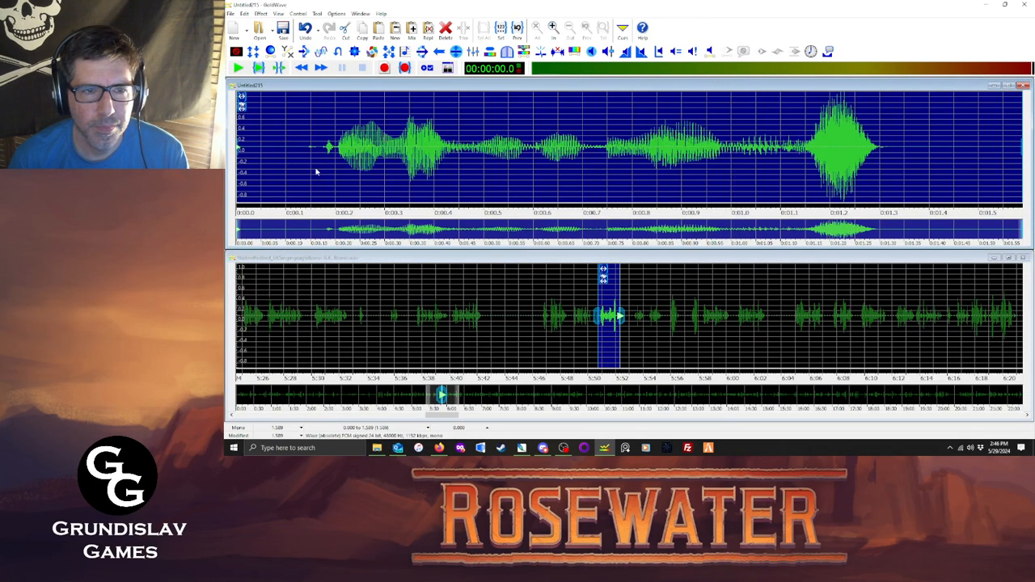
Play the 5:50 line's clip and trim it to the range from about 0.13 to 1.37 seconds.
click(300, 146)
click(258, 69)
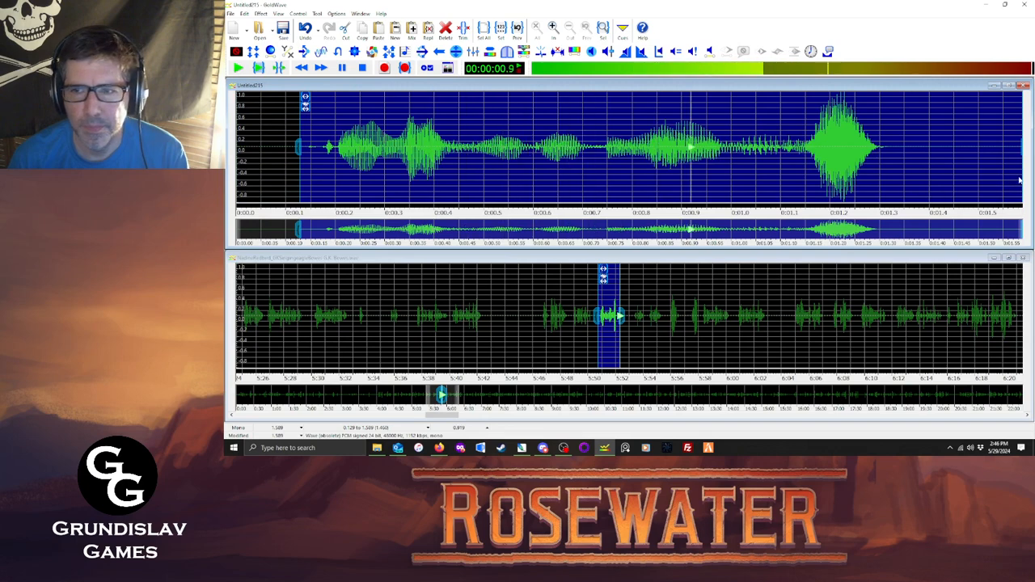
drag(1023, 177, 917, 179)
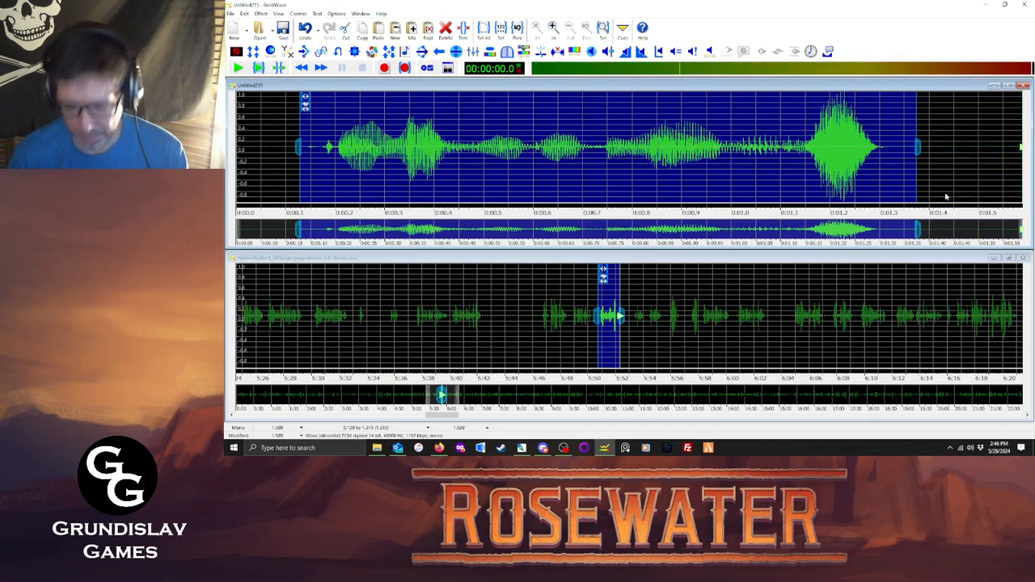
key(ctrl+t)
click(234, 31)
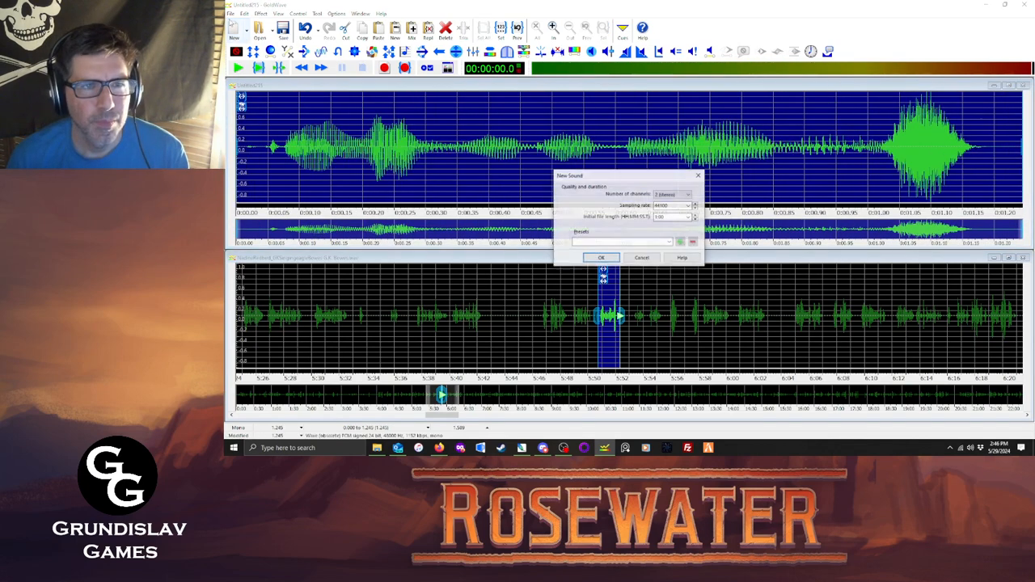
click(638, 258)
Save the clip as nadh693 in Ogg format in the Rhubarb folder and close it.
click(232, 13)
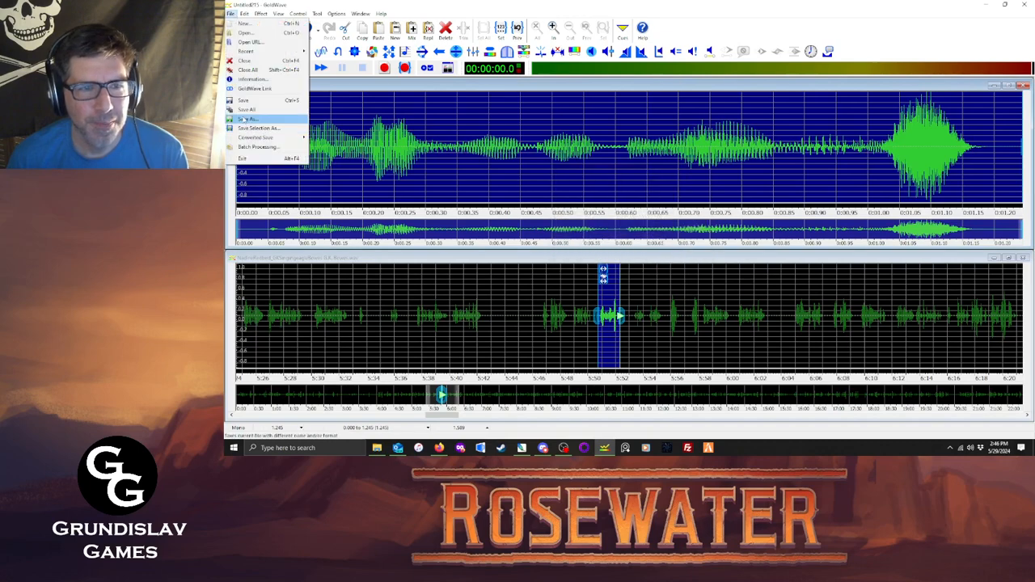
click(251, 122)
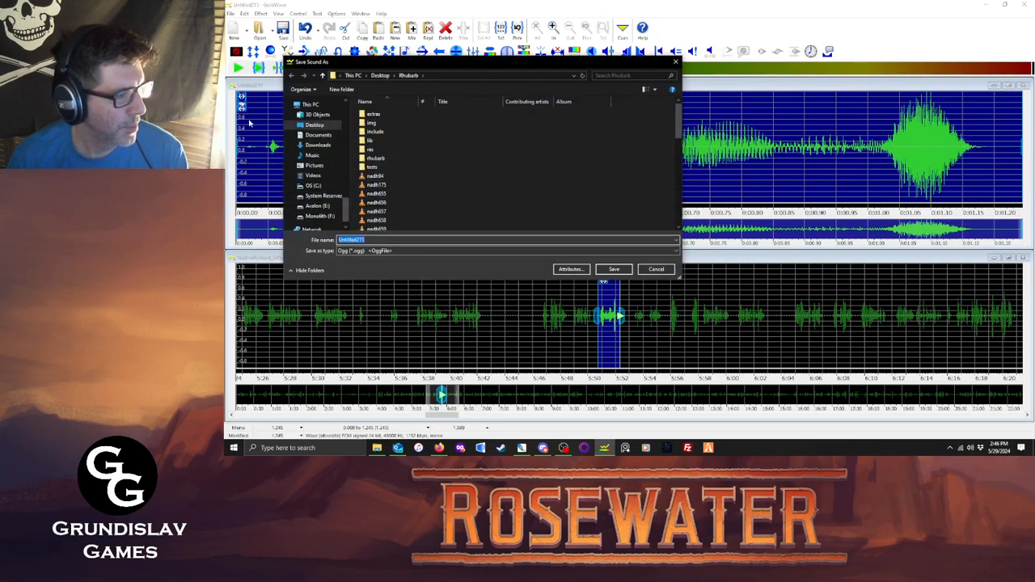
text(nadh)
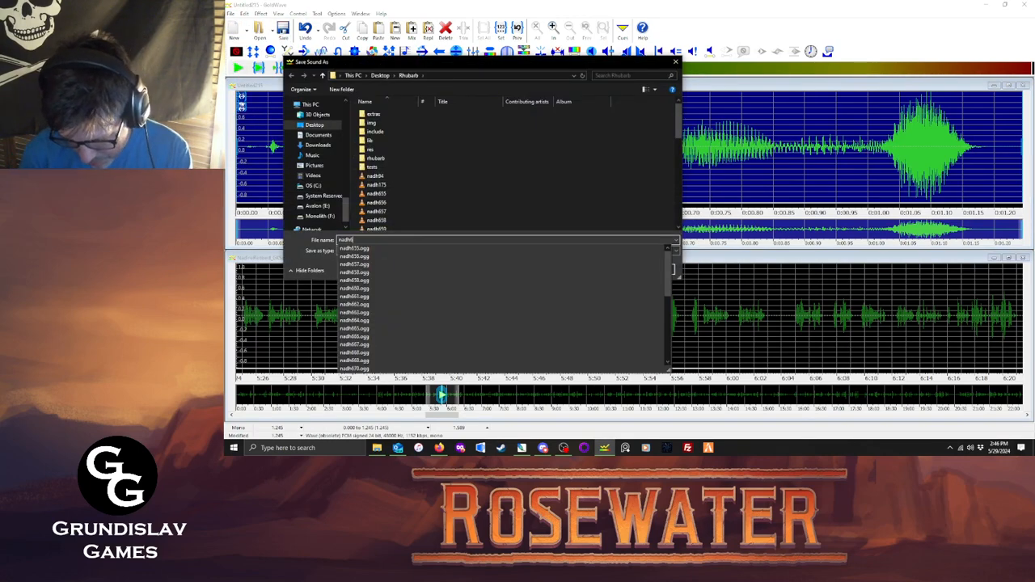
text(693)
click(620, 268)
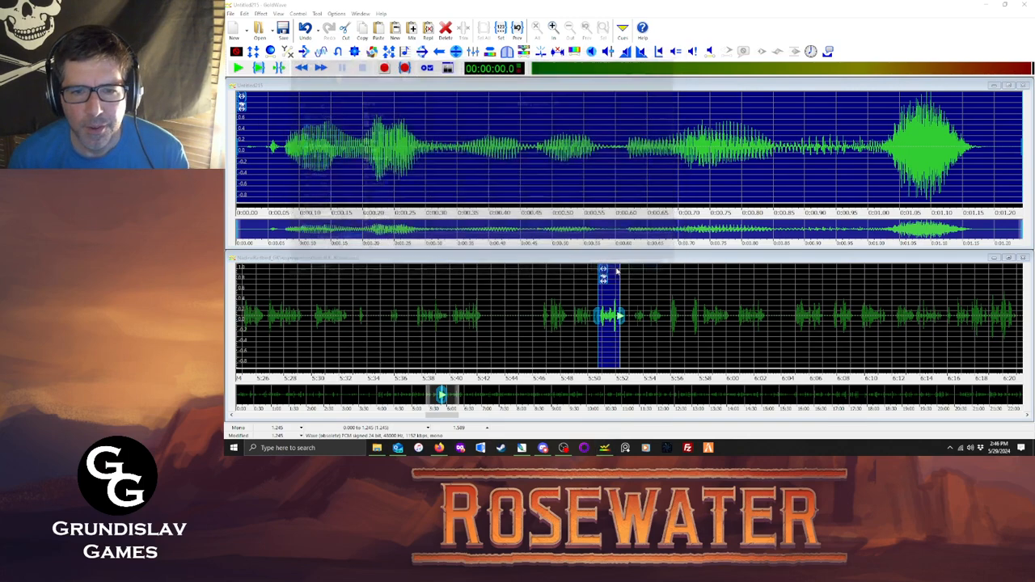
click(650, 229)
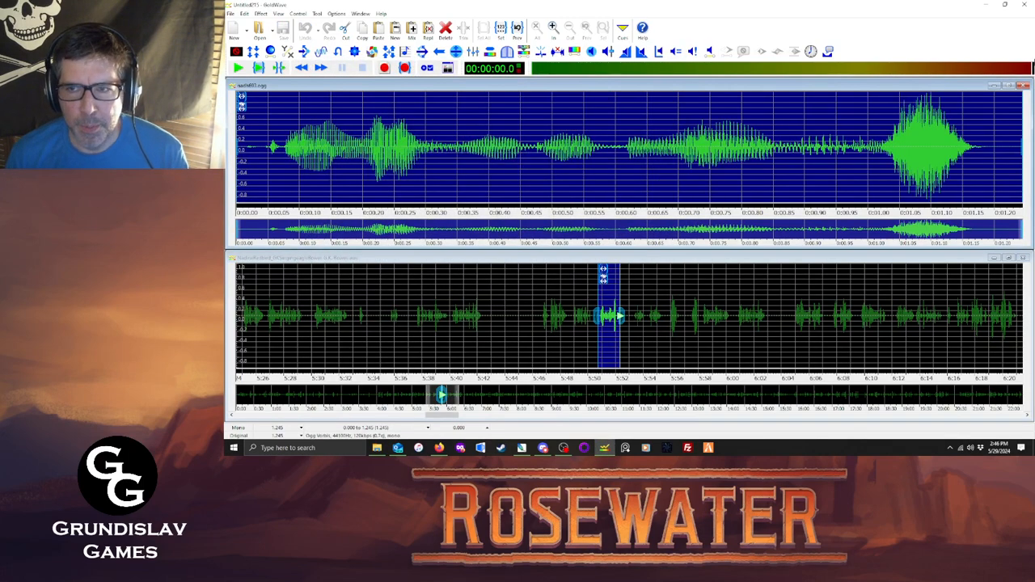
click(1023, 85)
Play the recording from about 5:52 and copy the phrase from about 5:53.3 to 5:54.2 into a new sound file.
click(633, 234)
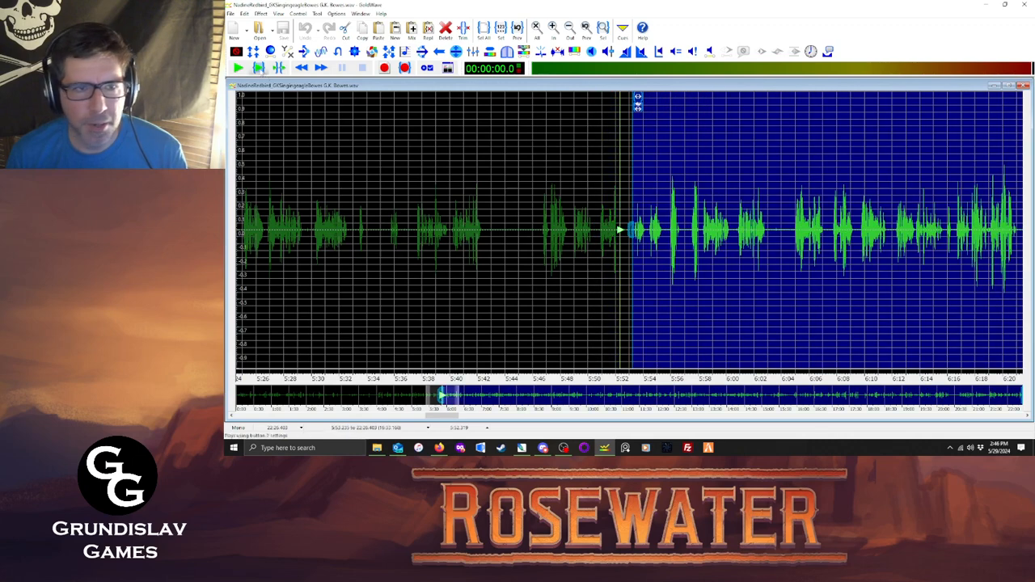
click(258, 68)
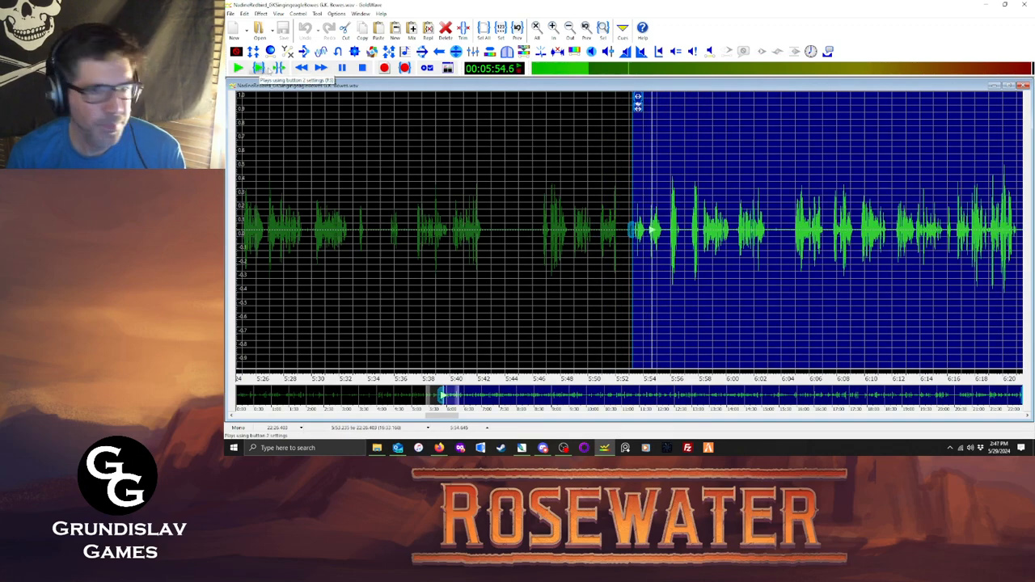
click(362, 68)
drag(633, 174, 646, 175)
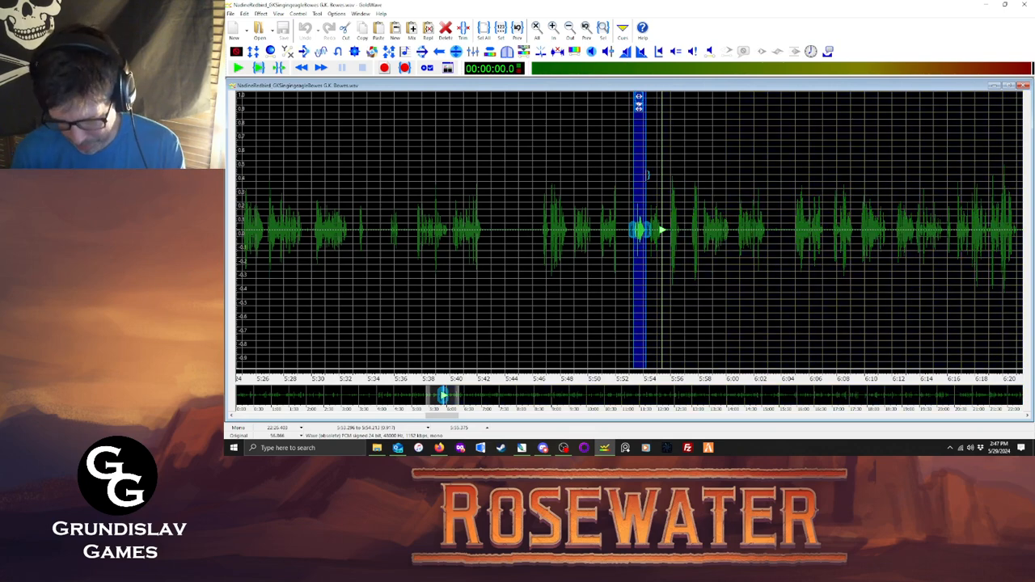
key(ctrl+c)
key(ctrl+e)
Maximize the volume of the new 5:53 line.
click(260, 14)
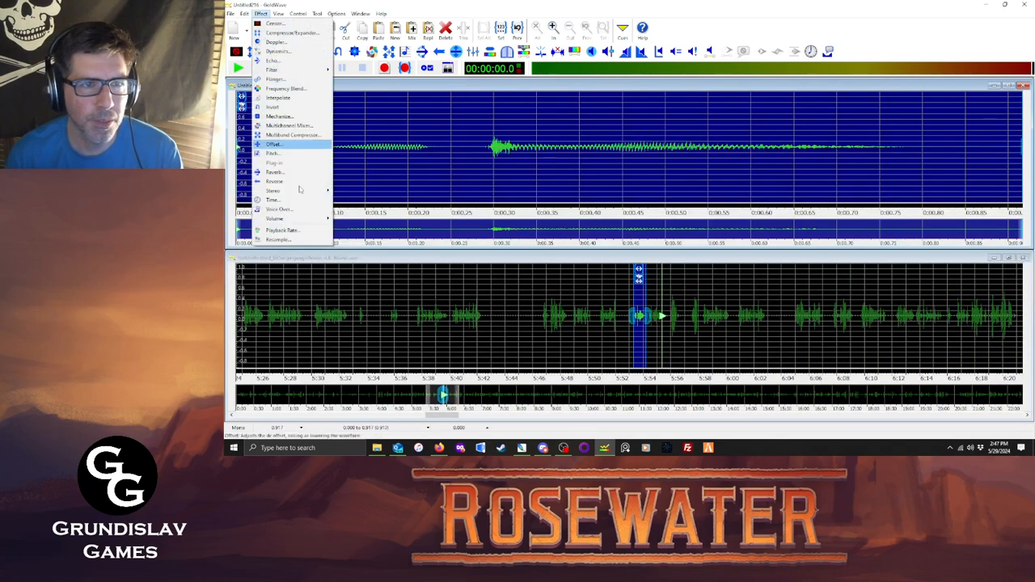
mouse_move(300, 220)
click(364, 274)
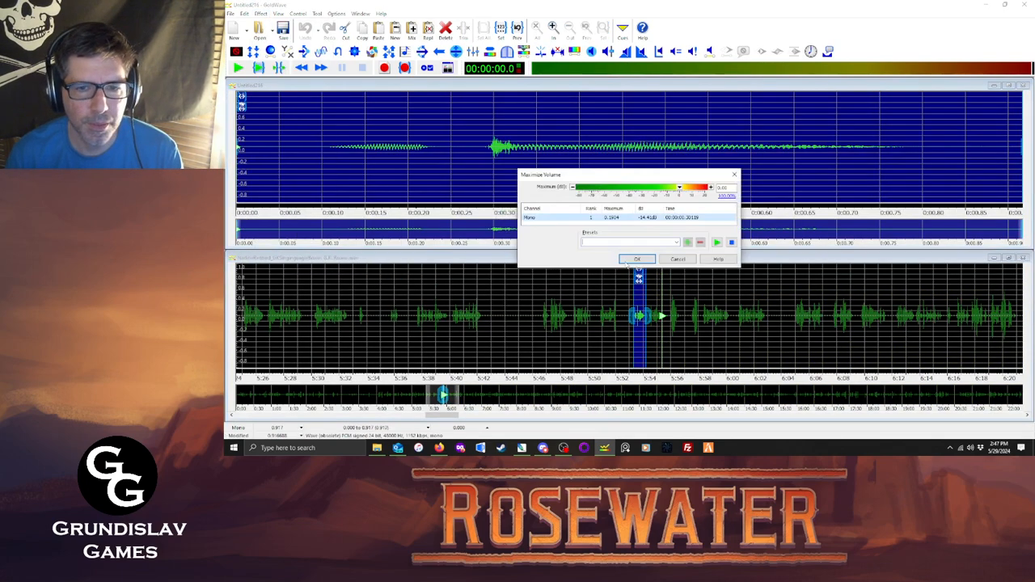
click(626, 261)
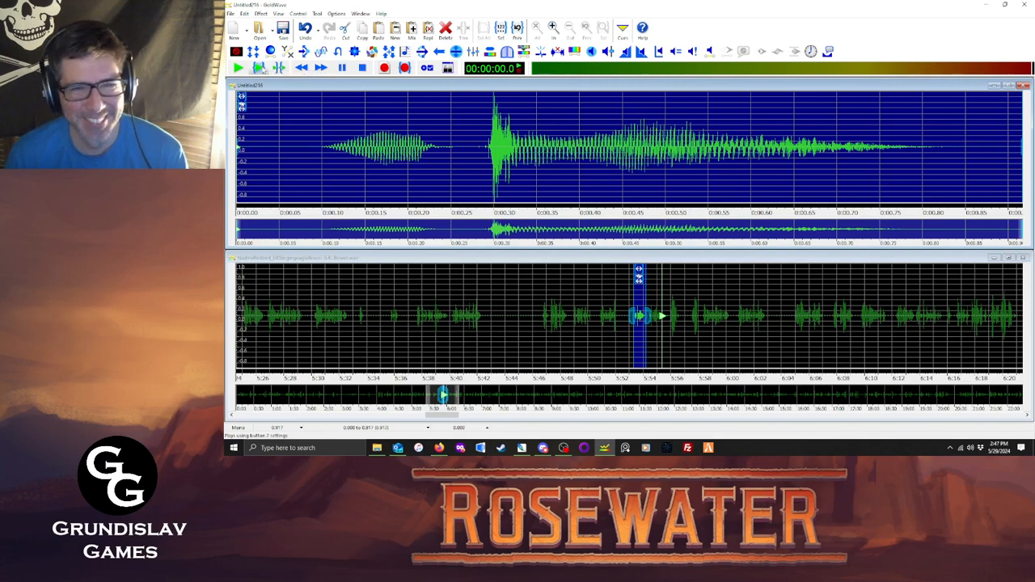
Save the clip as nadh694 in Ogg format in the Rhubarb folder and close it.
click(230, 14)
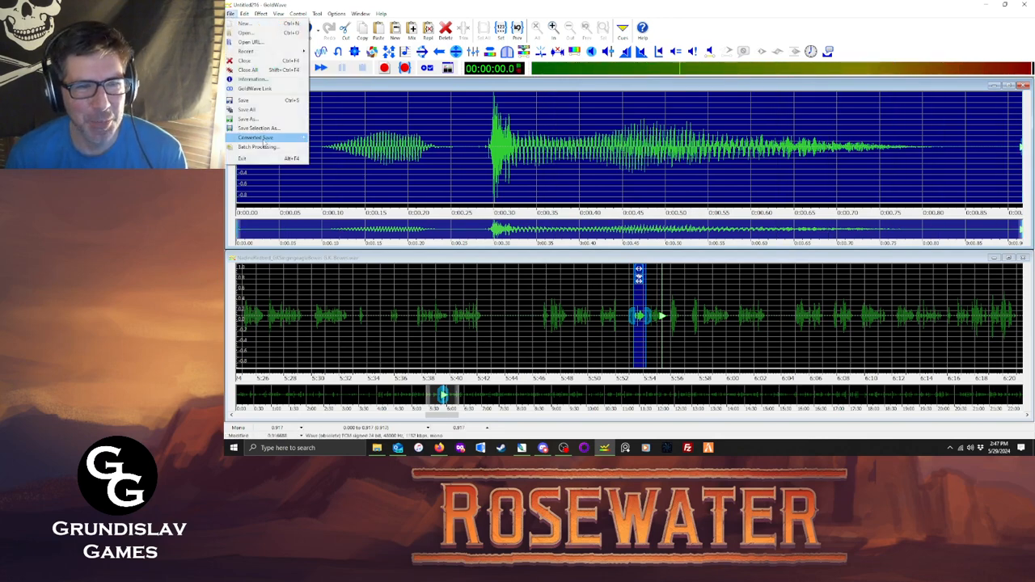
click(251, 120)
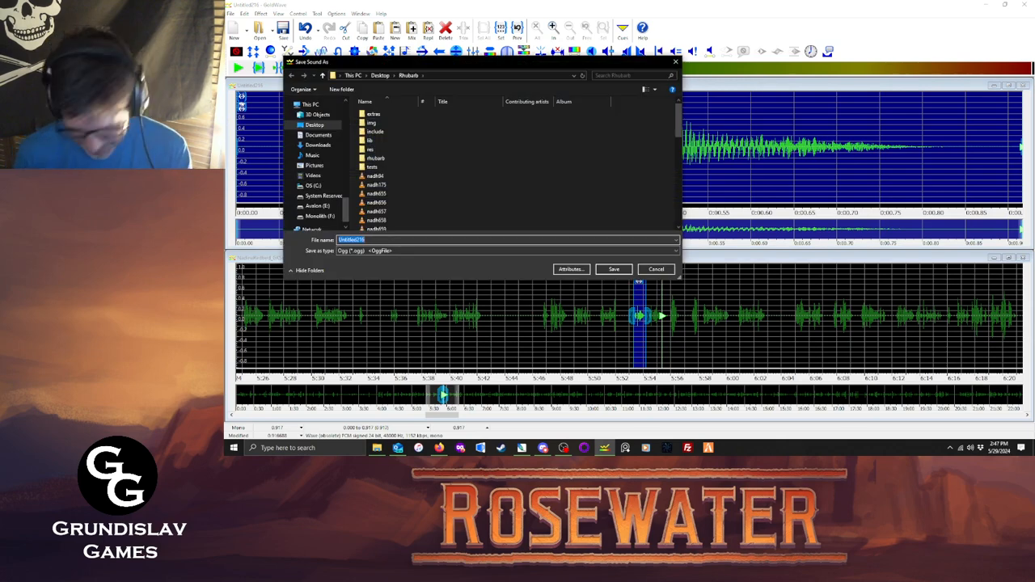
text(nadh694)
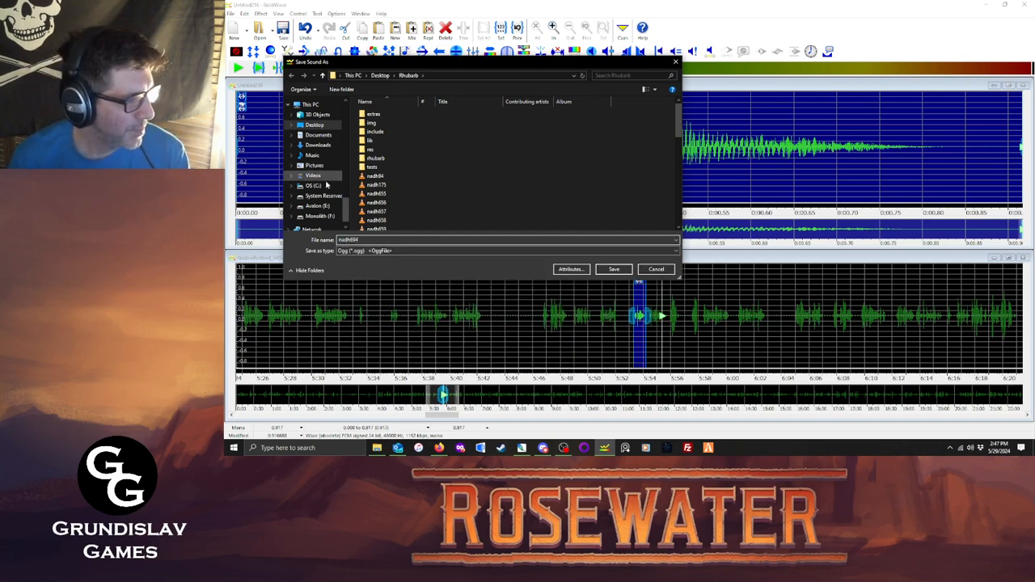
click(613, 269)
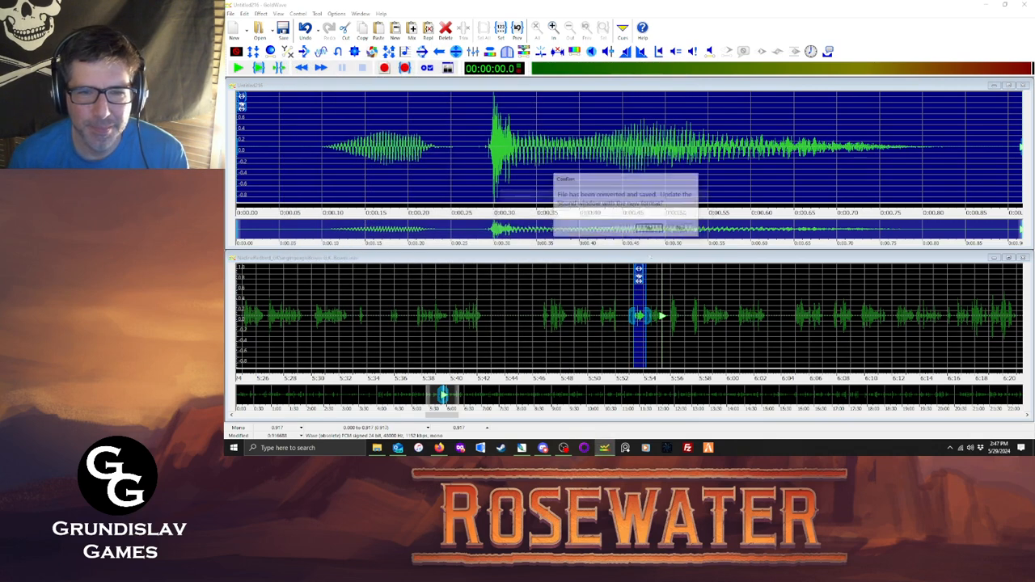
click(651, 232)
click(1024, 85)
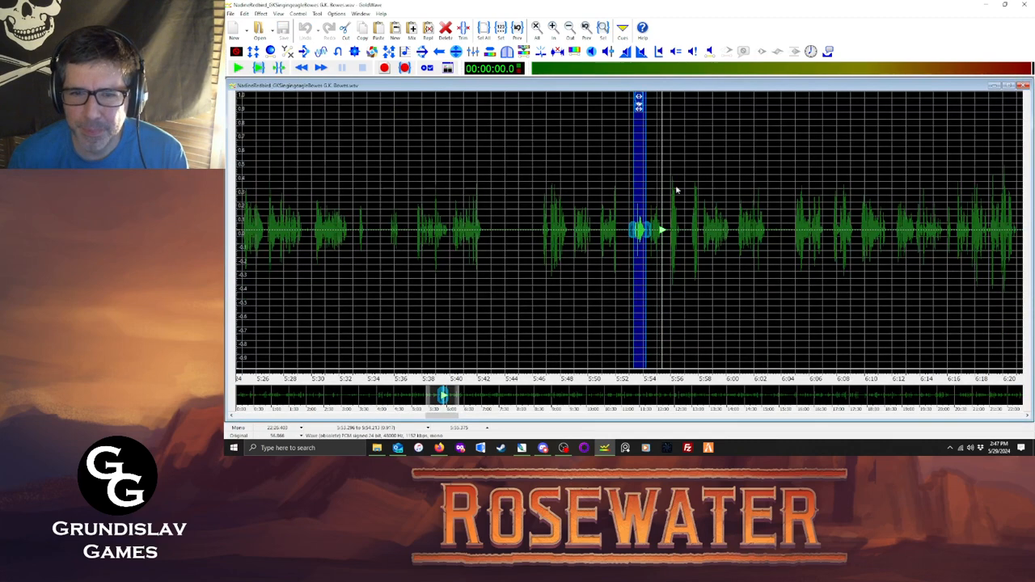
Select and play the phrase from about 5:54.4 to 5:56.7 in the recording and copy it into a new sound file.
mouse_move(662, 165)
mouse_down()
mouse_move(632, 158)
mouse_move(664, 161)
mouse_up()
click(261, 68)
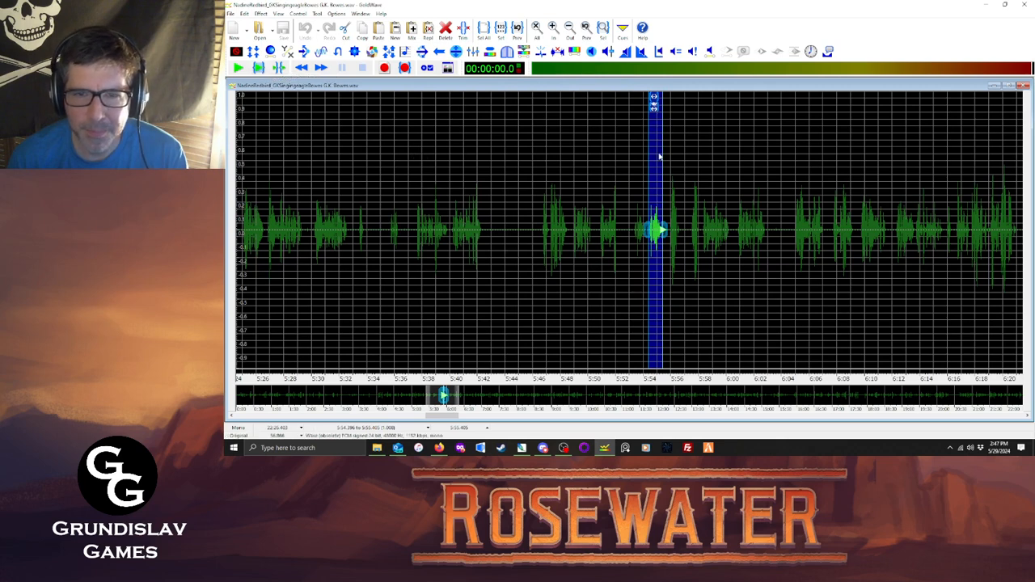
drag(663, 157, 682, 158)
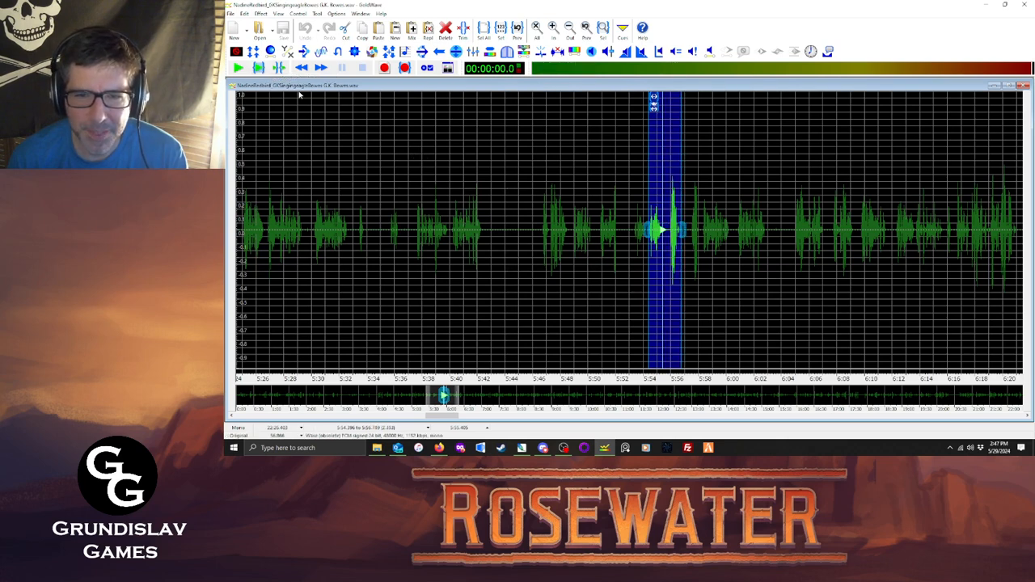
click(259, 68)
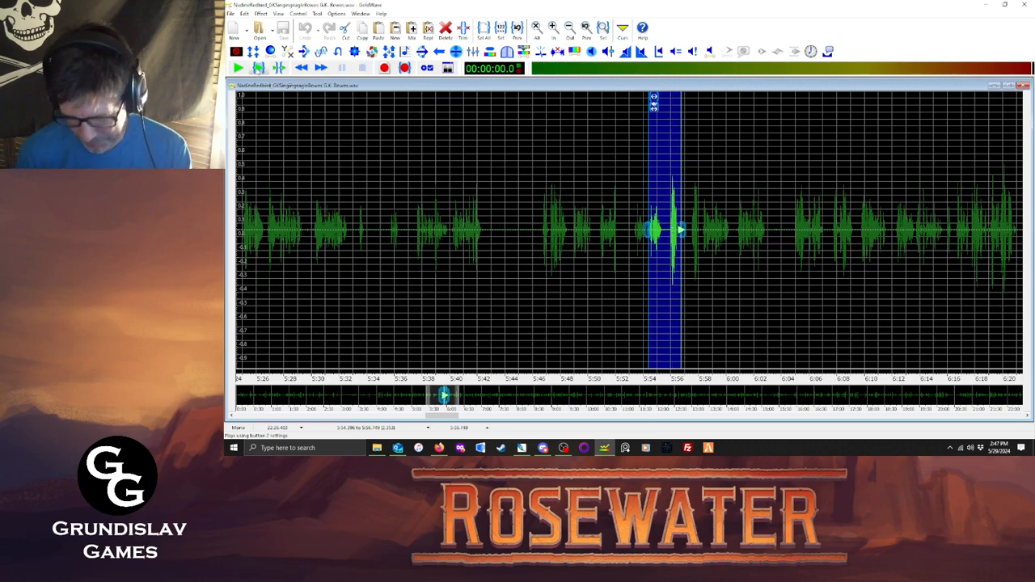
key(ctrl+p)
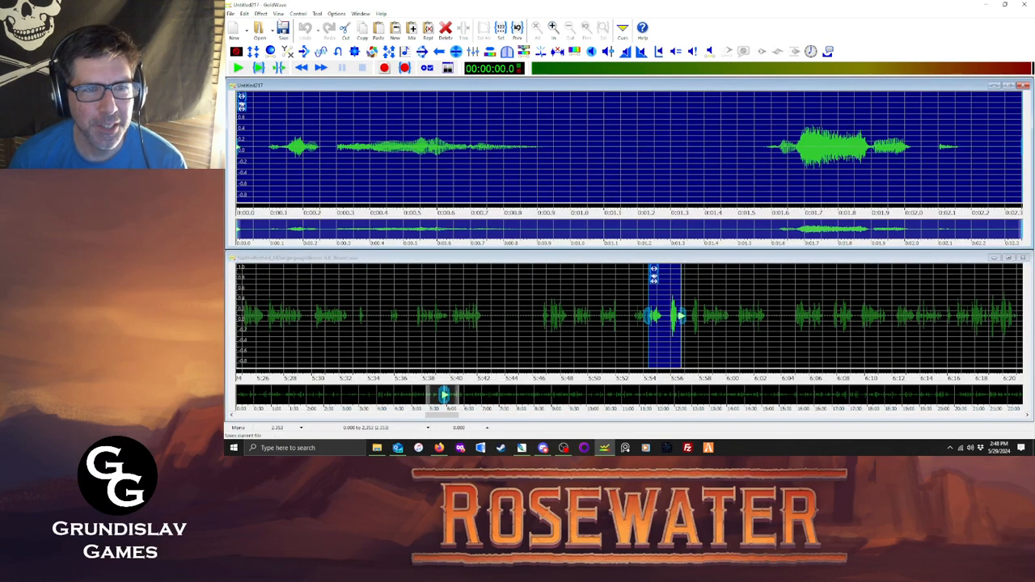
Maximize the volume of the new 5:54 line.
click(260, 14)
mouse_move(275, 218)
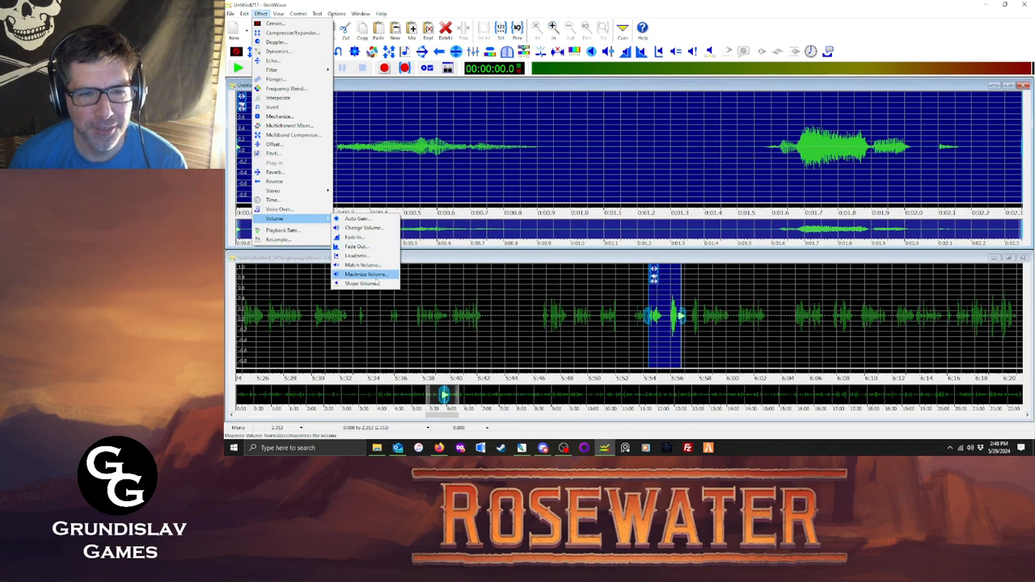
click(365, 274)
click(637, 263)
Delete the silence from about 1.1 to 1.39 seconds in the clip's middle pause and play the result.
drag(605, 167, 700, 173)
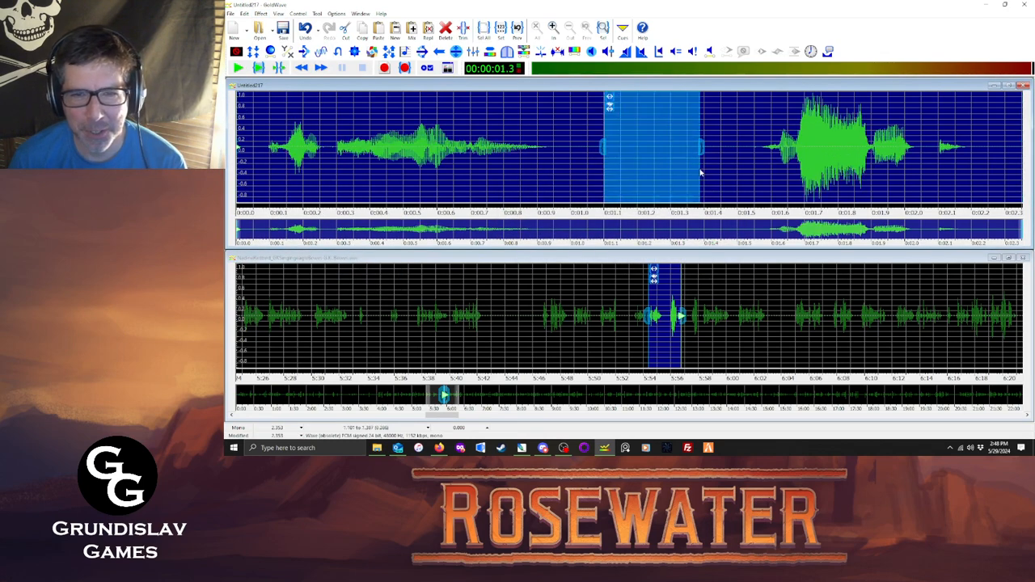
key(Delete)
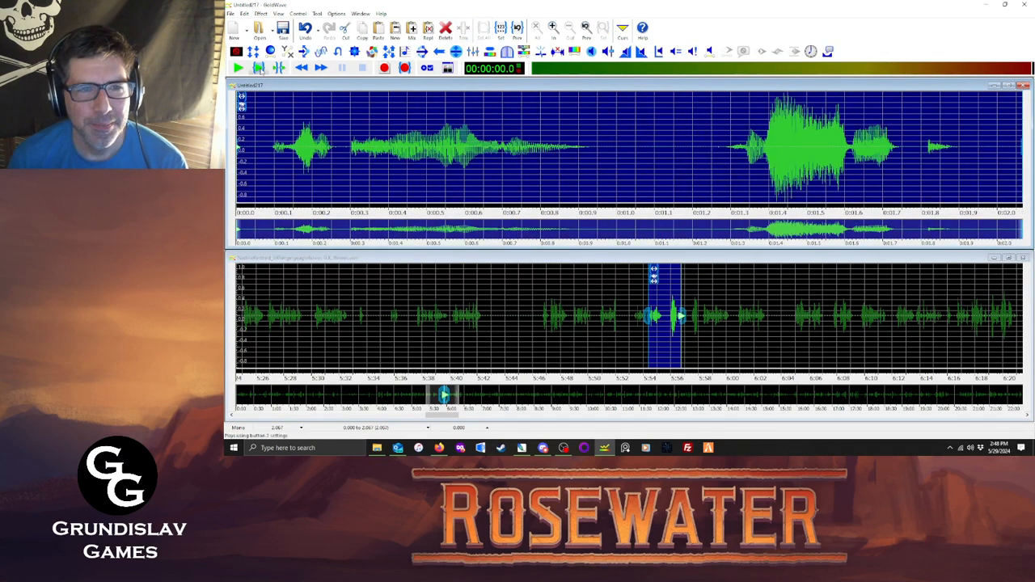
click(259, 68)
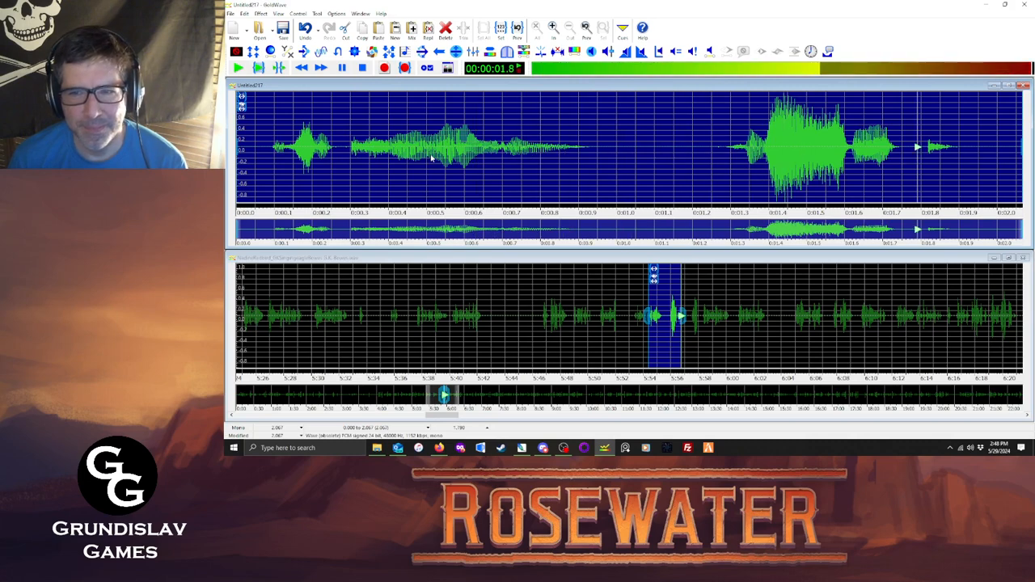
Save the clip as nadh695 in Ogg format in the Rhubarb folder and close it.
click(231, 14)
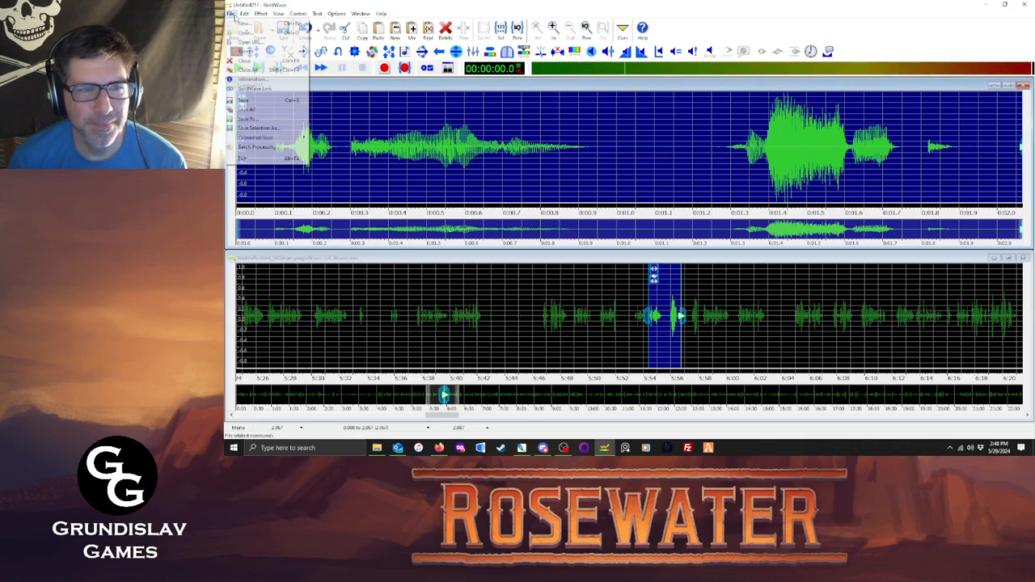
click(251, 121)
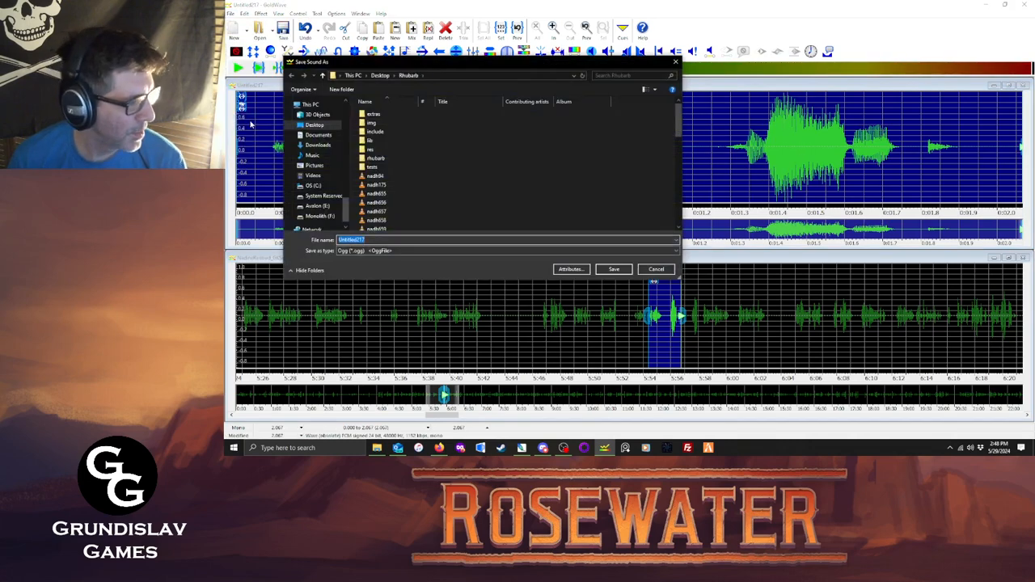
text(nadh685)
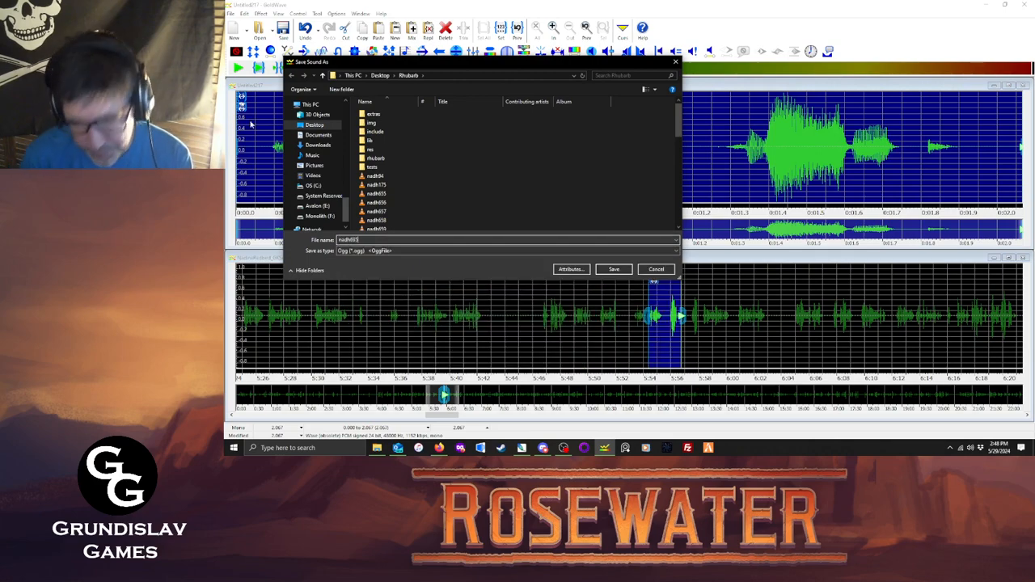
click(614, 270)
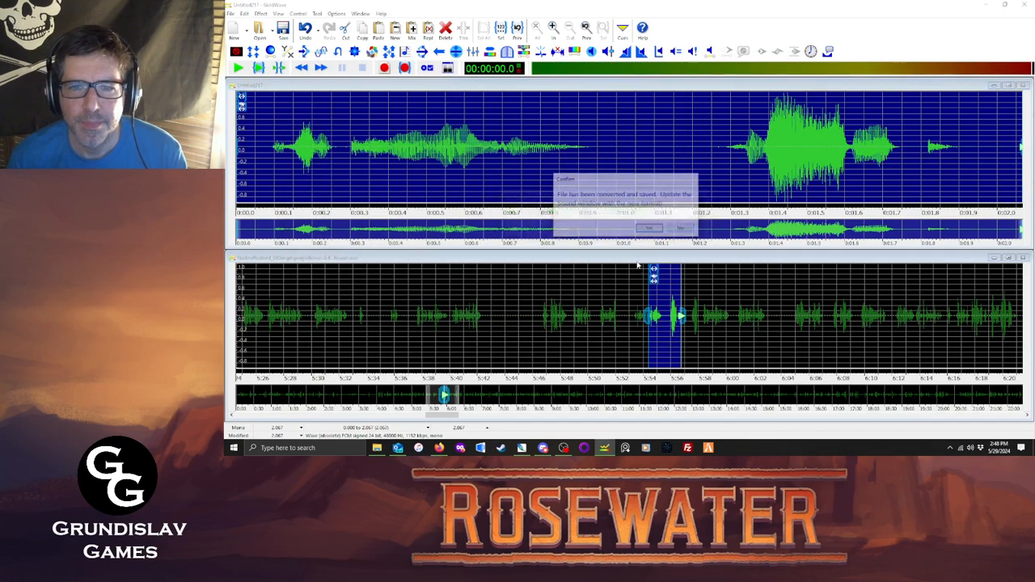
click(650, 233)
click(1024, 85)
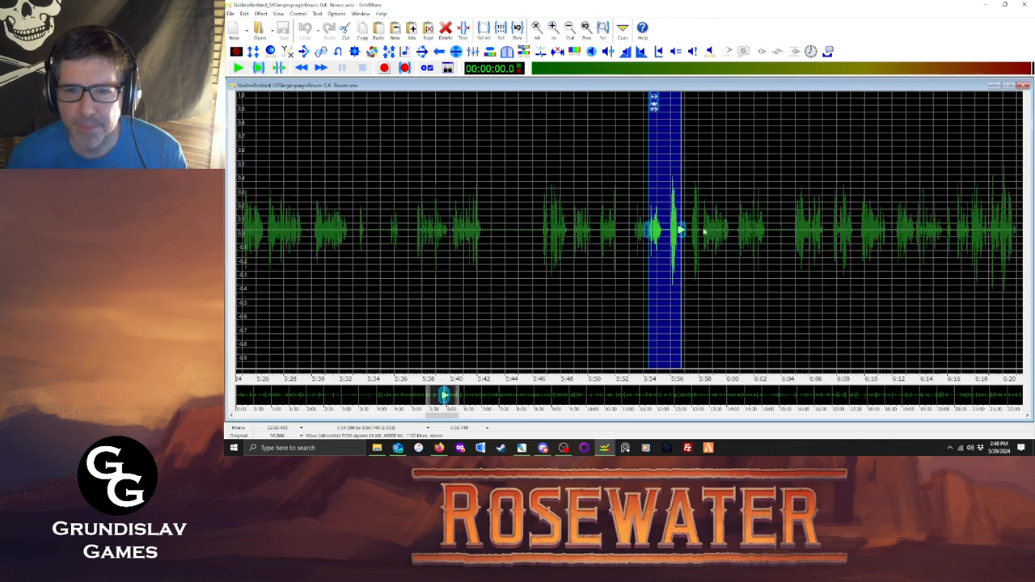
Select the phrase from about 5:57.4 to 6:00.3 in the recording and play it to check its wording.
drag(691, 232, 732, 231)
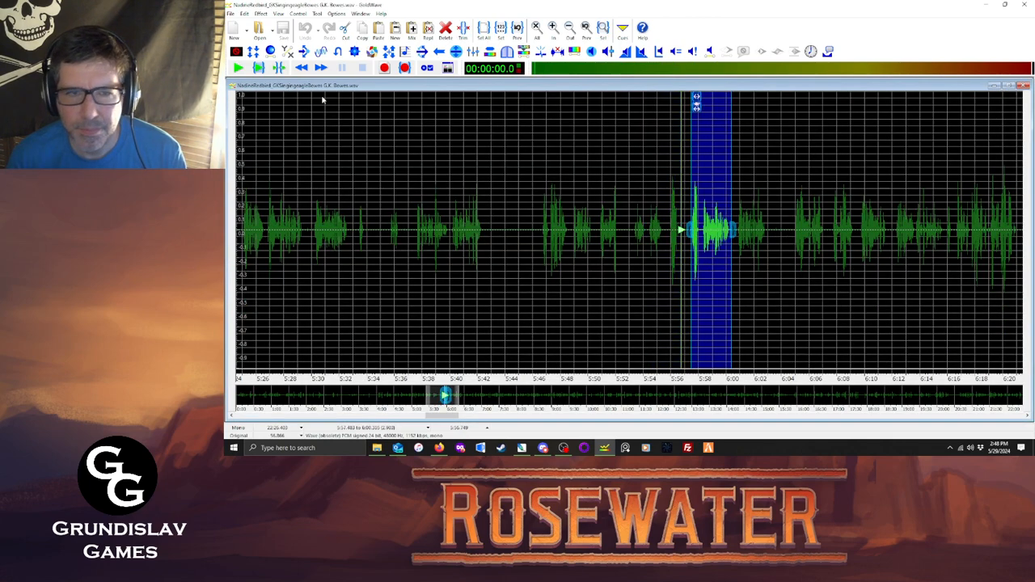
click(259, 68)
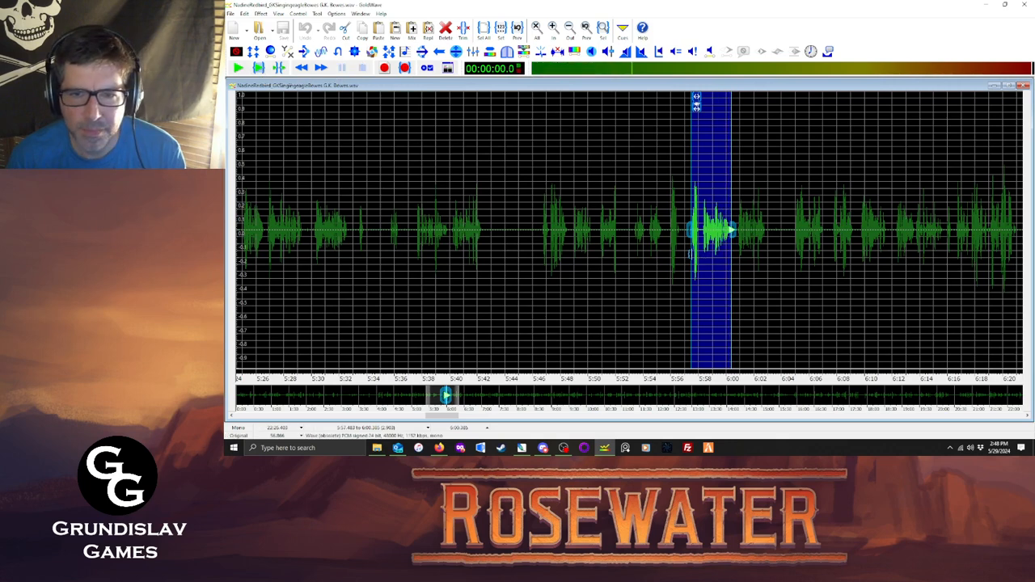
click(258, 68)
drag(702, 255, 701, 255)
Switch to the AGS Editor, load the recent Rosewater game and open the room script of 63: Excursion - Nadine.
click(480, 448)
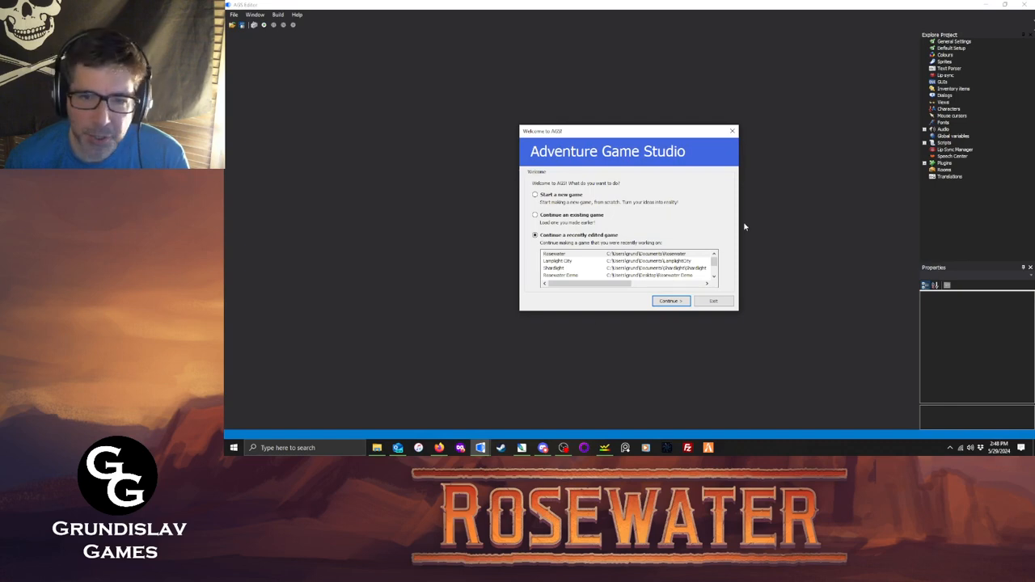
double_click(660, 254)
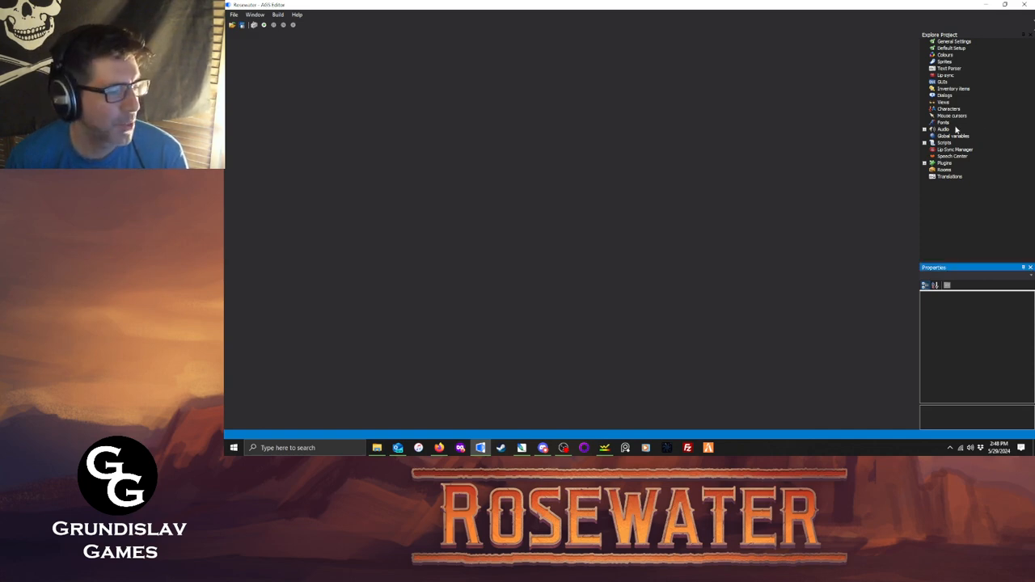
click(925, 170)
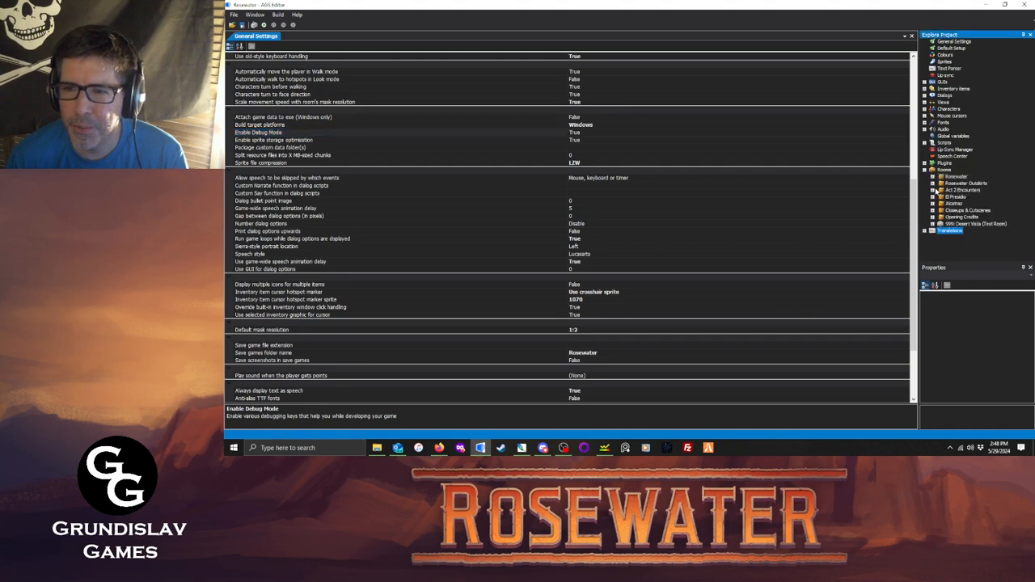
click(932, 190)
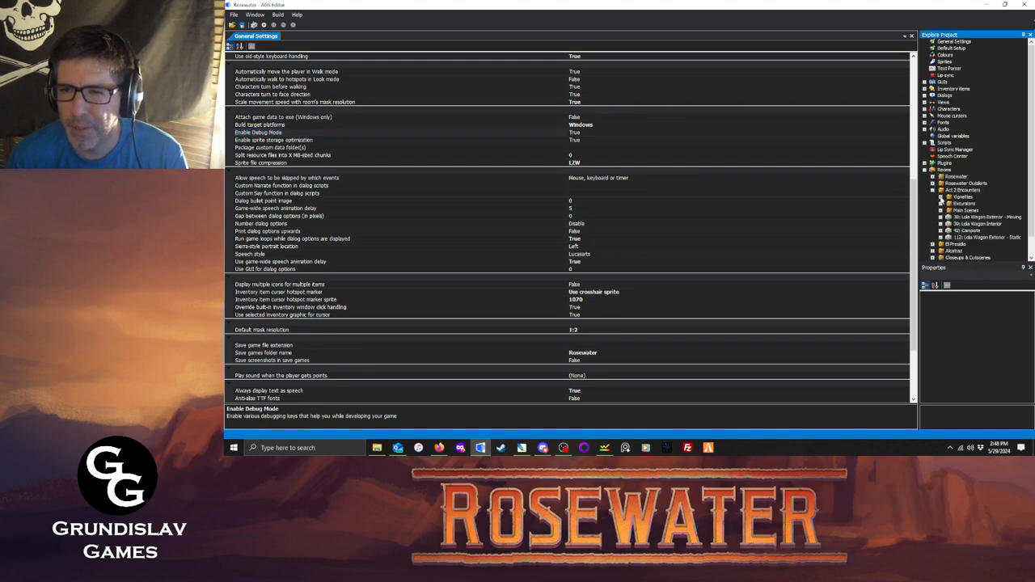
click(940, 203)
click(948, 243)
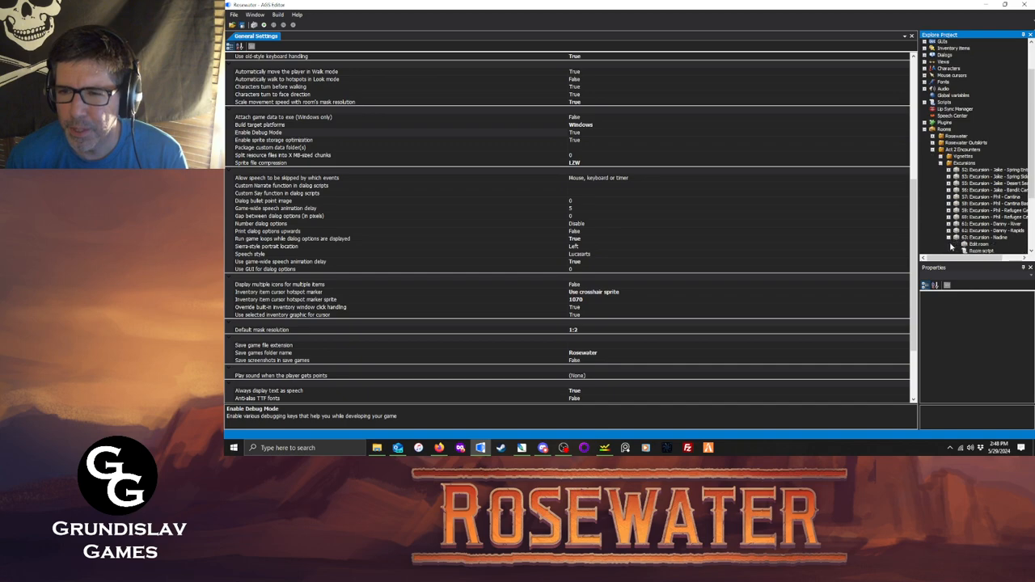
double_click(978, 251)
Look through the room63 script for Nadine's numbered coyote and badger lines, then return to GoldWave.
scroll(461, 162, down, 10)
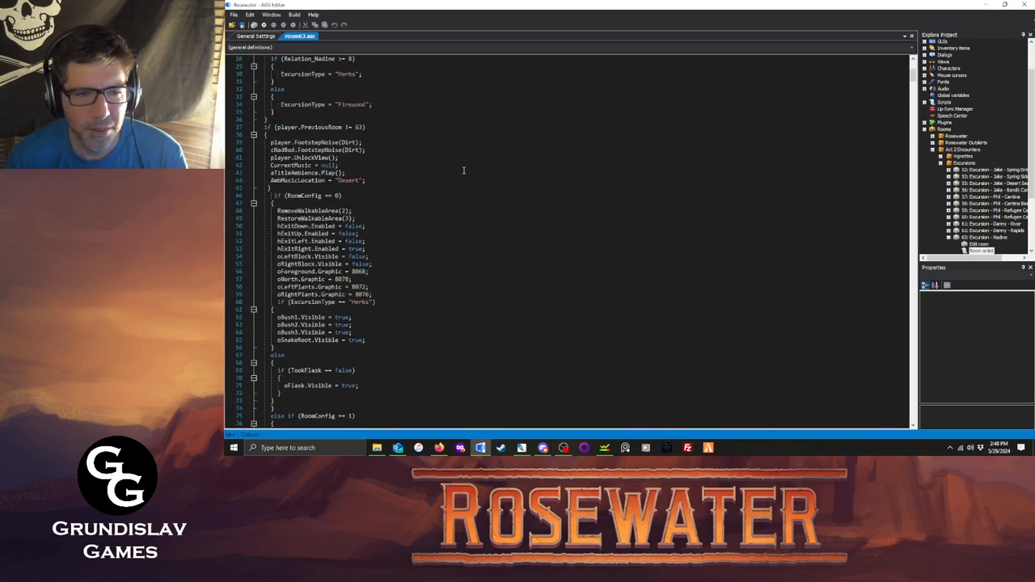
scroll(459, 136, down, 20)
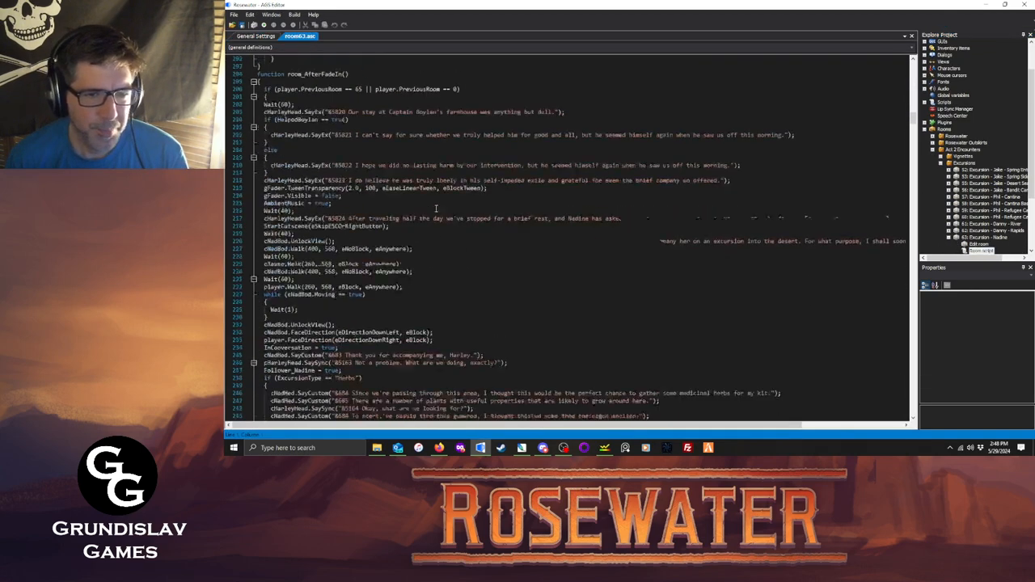
scroll(437, 194, down, 4)
scroll(445, 186, up, 5)
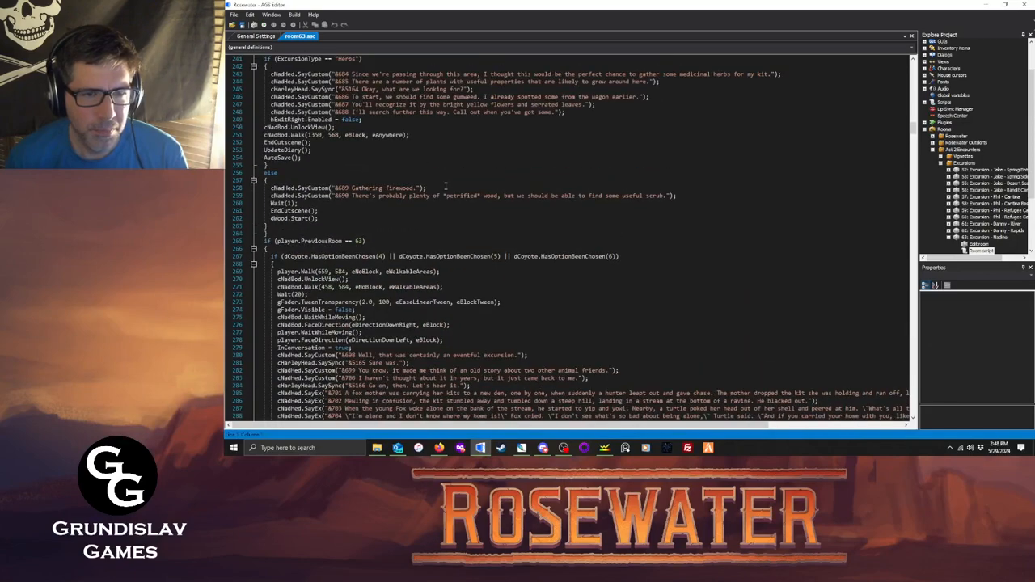
scroll(445, 186, up, 2)
scroll(445, 186, down, 12)
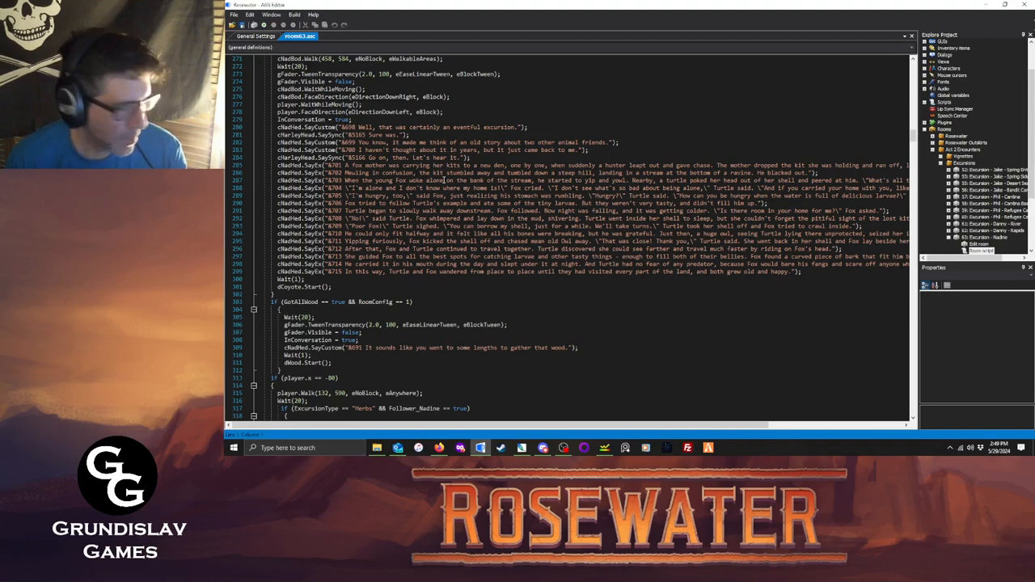
scroll(443, 179, down, 14)
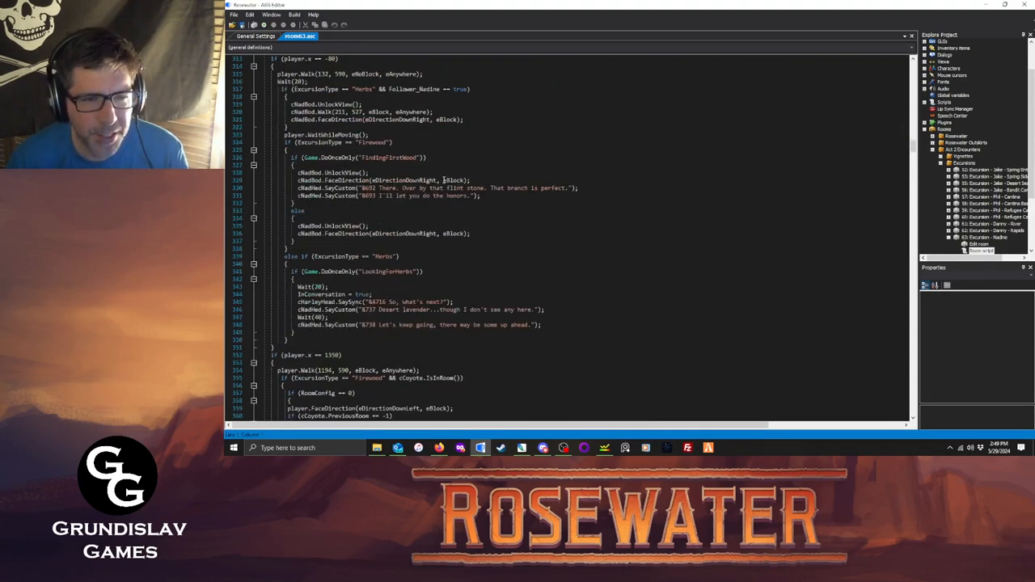
scroll(444, 179, down, 11)
scroll(443, 179, down, 20)
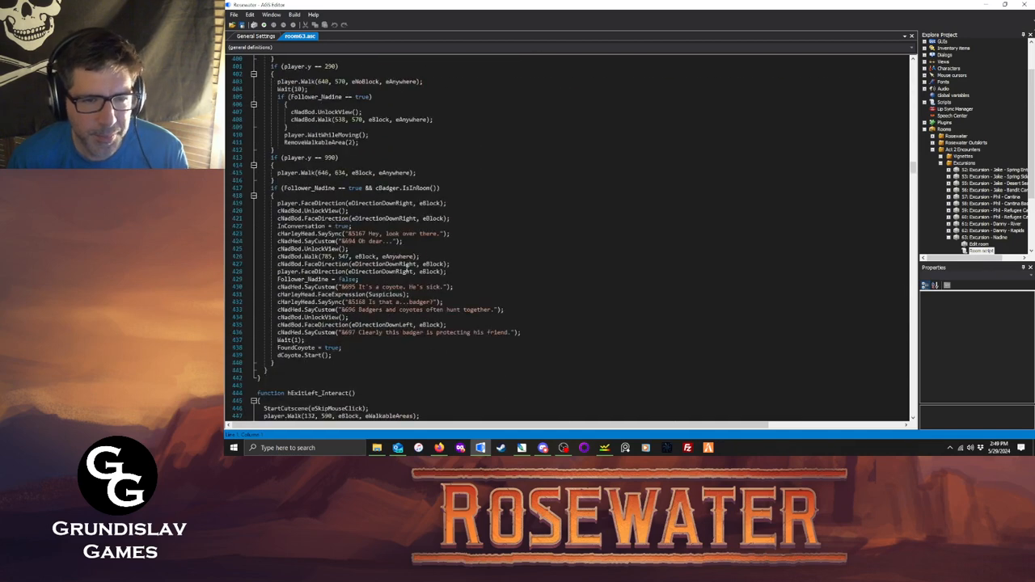
click(986, 4)
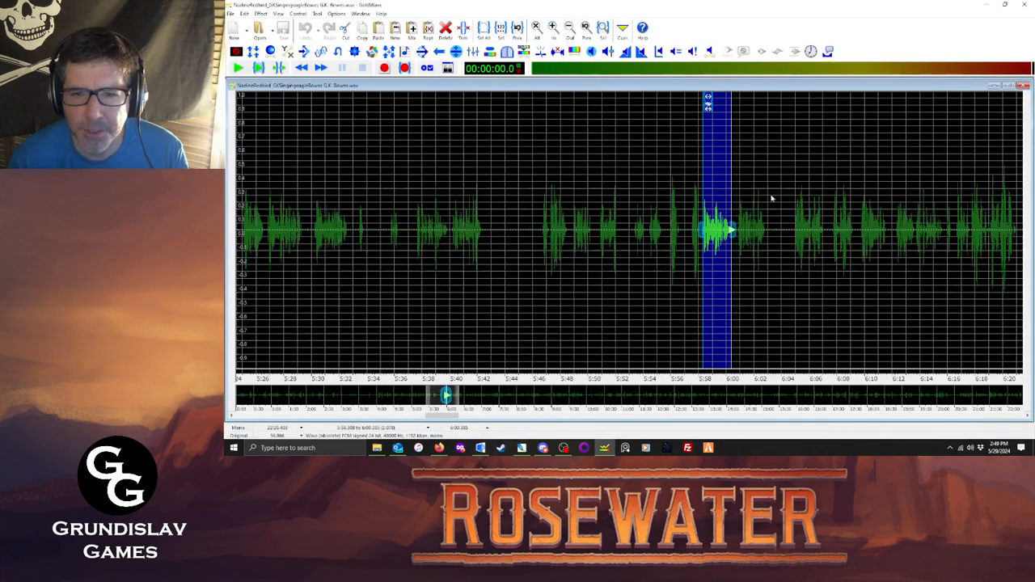
Play the selected 5:58.3 to 6:00.4 phrase, copy it into a new clip and maximize the clip's volume.
click(258, 68)
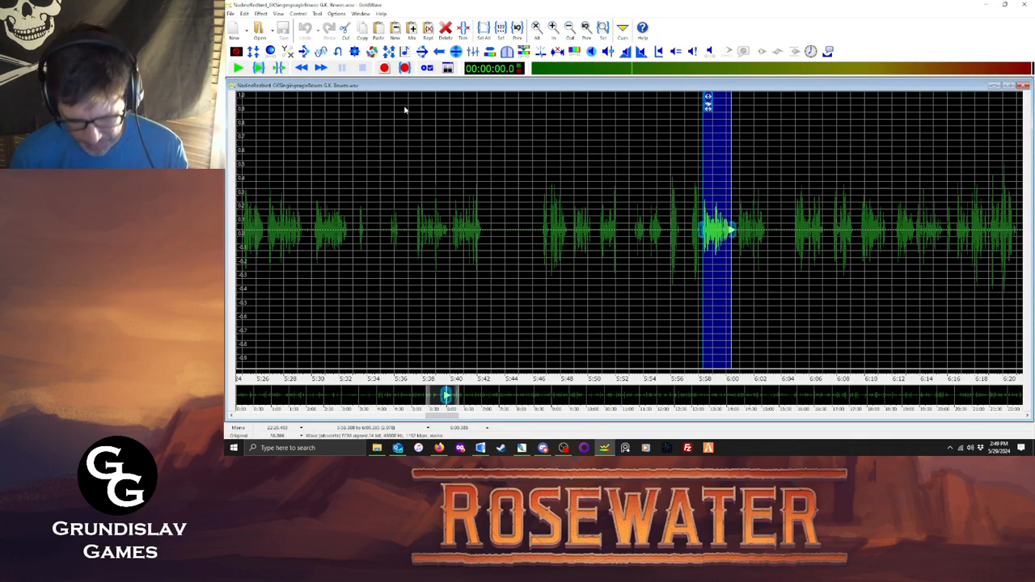
key(ctrl+p)
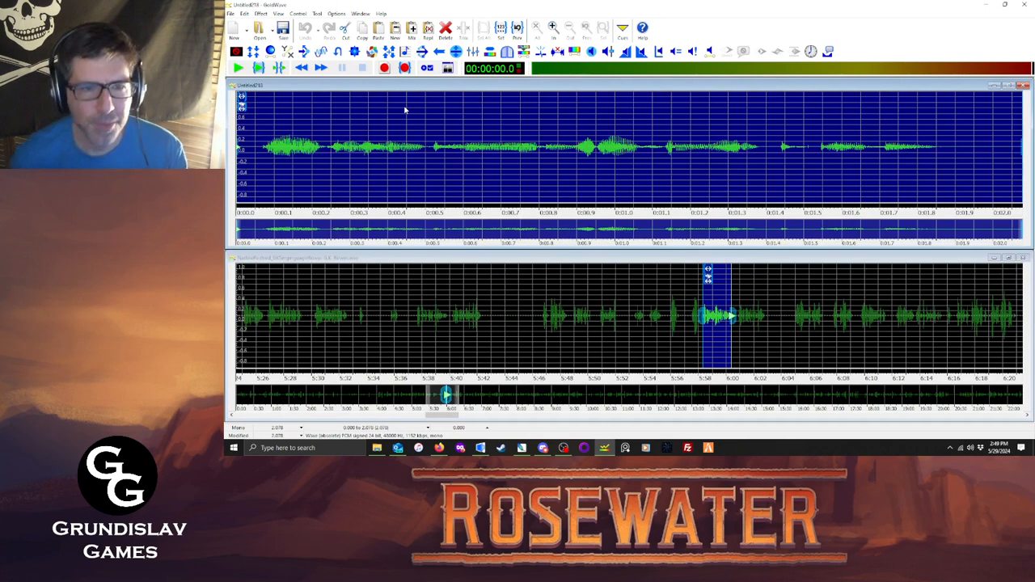
click(260, 14)
mouse_move(280, 219)
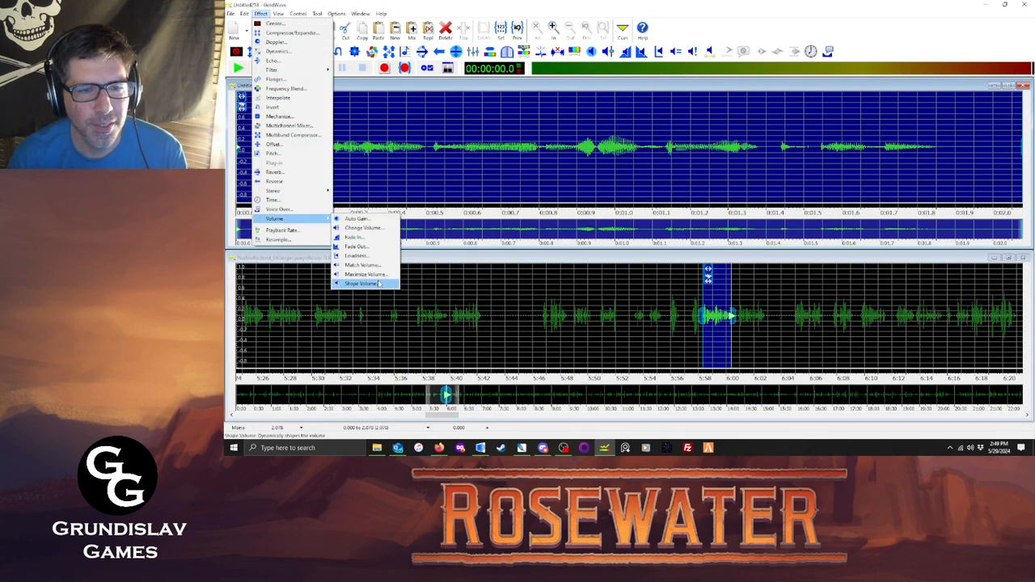
click(366, 275)
click(638, 258)
Play the clip, trim its silent ends to about 1.95 seconds, and save it as nadh696 in Ogg format in the Rhubarb folder.
click(239, 68)
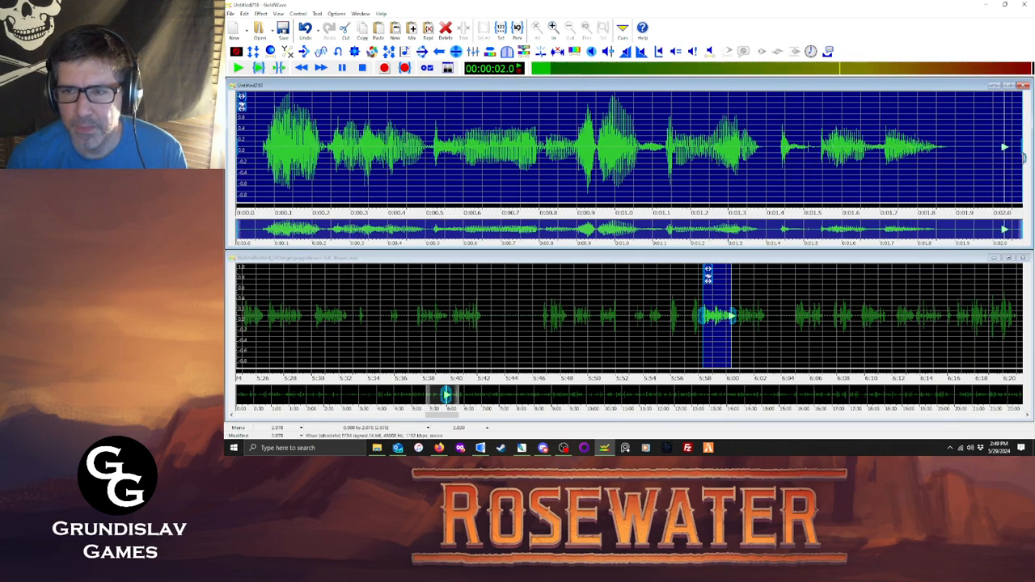
key(ctrl+t)
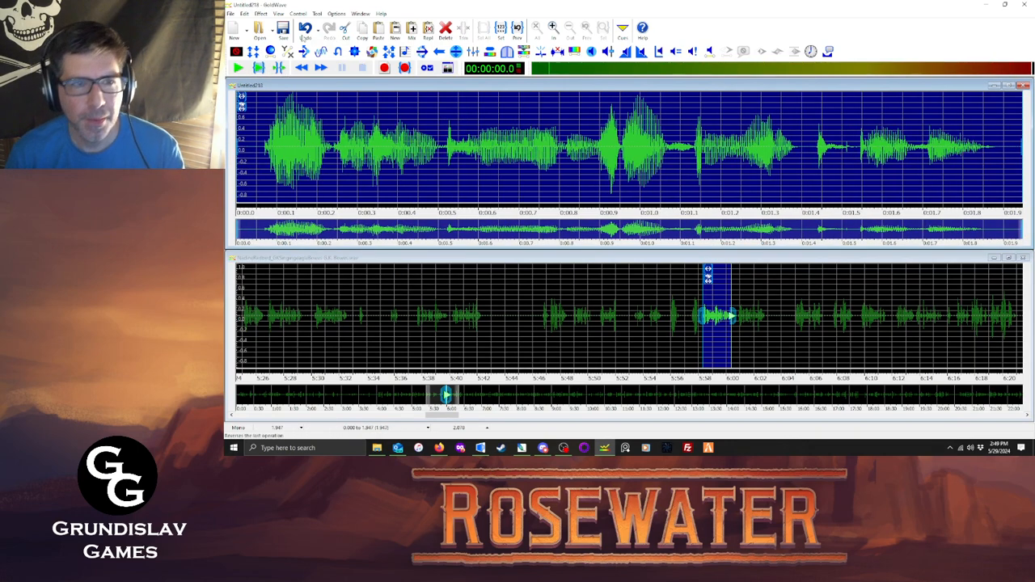
click(231, 15)
click(247, 119)
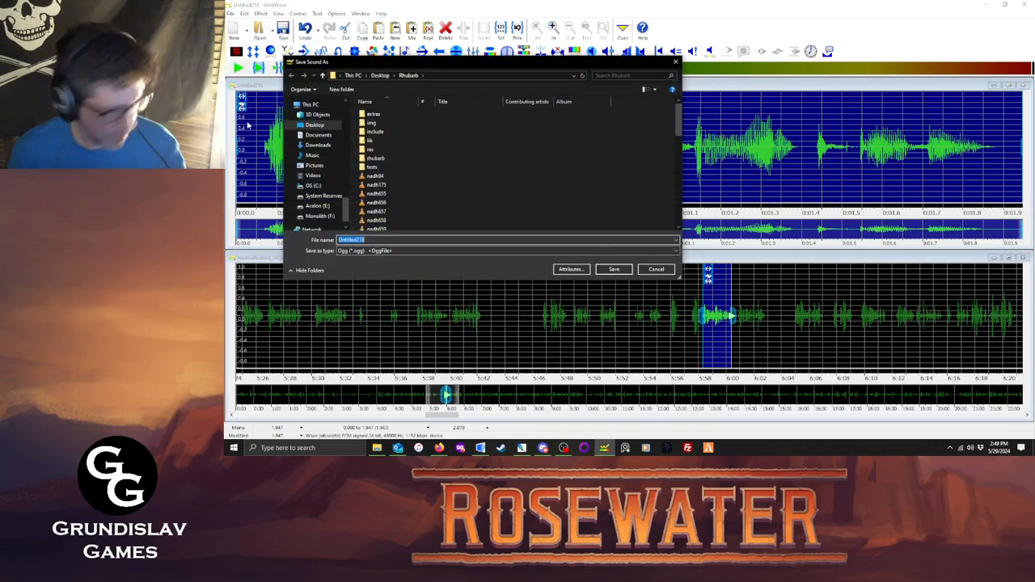
text(nadh699)
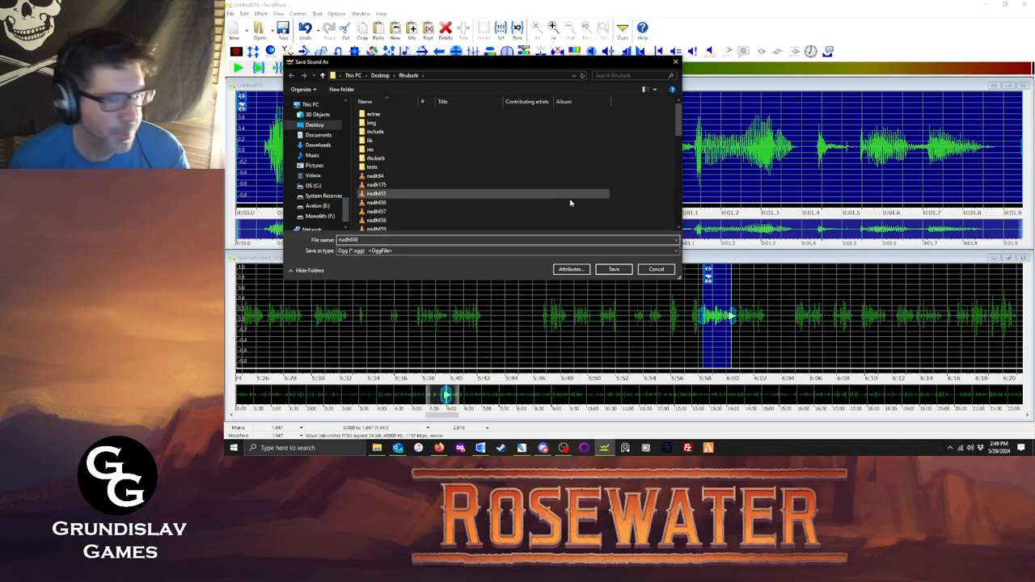
click(614, 268)
click(650, 229)
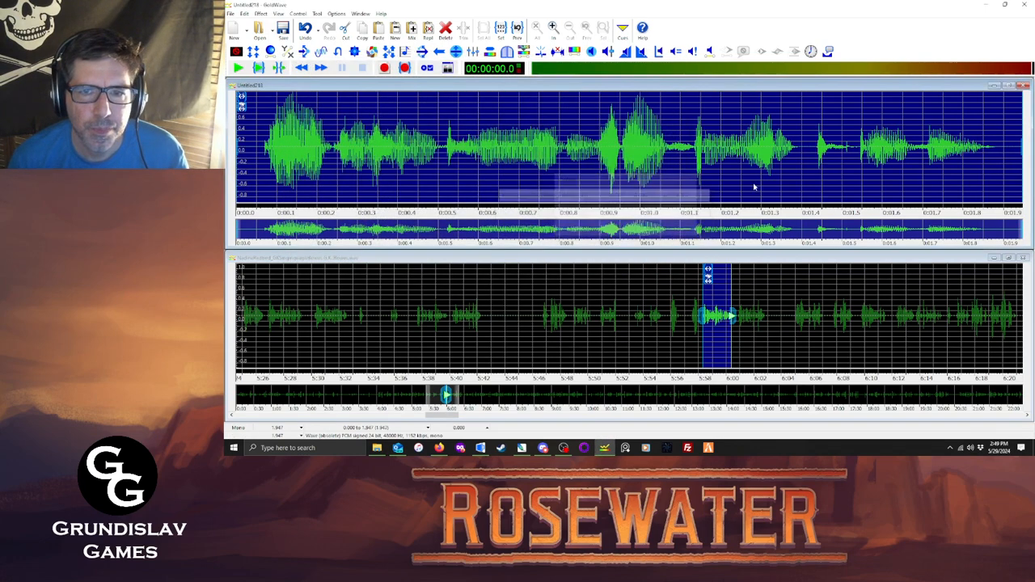
click(1023, 85)
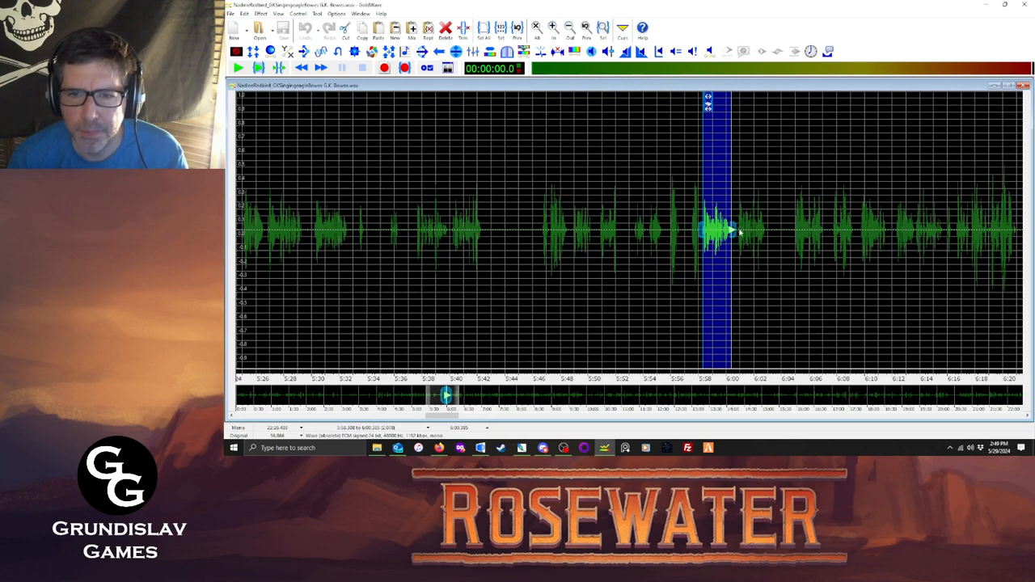
Select and play the phrase from about 6:00.7 to 6:02.9 in the recording and copy it into a new clip.
drag(733, 232, 765, 231)
drag(702, 239, 736, 240)
click(266, 70)
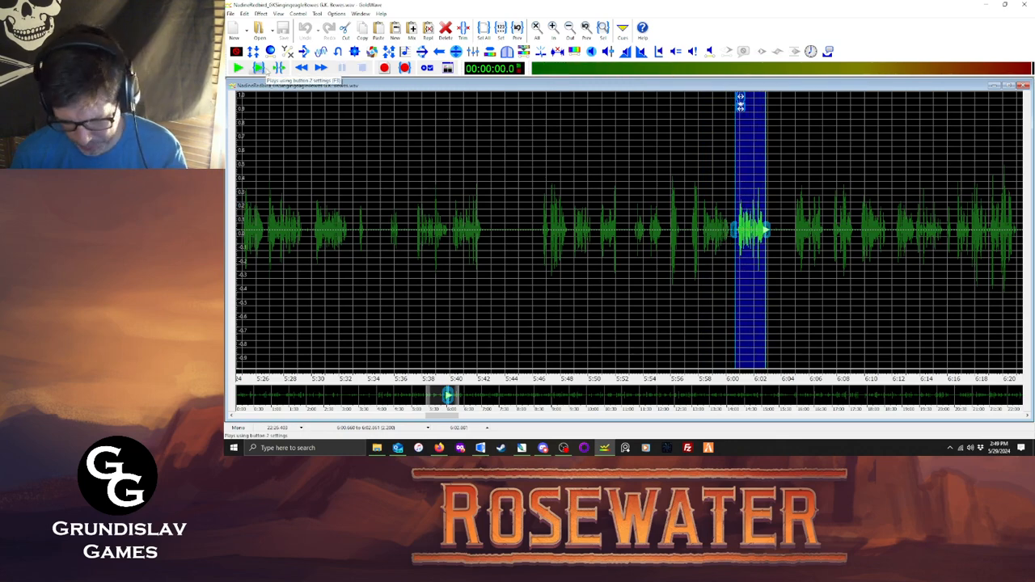
key(ctrl+e)
Maximize the new clip's volume and trim its silent ends, keeping the span from about 0.18 to 2.15 seconds.
click(260, 14)
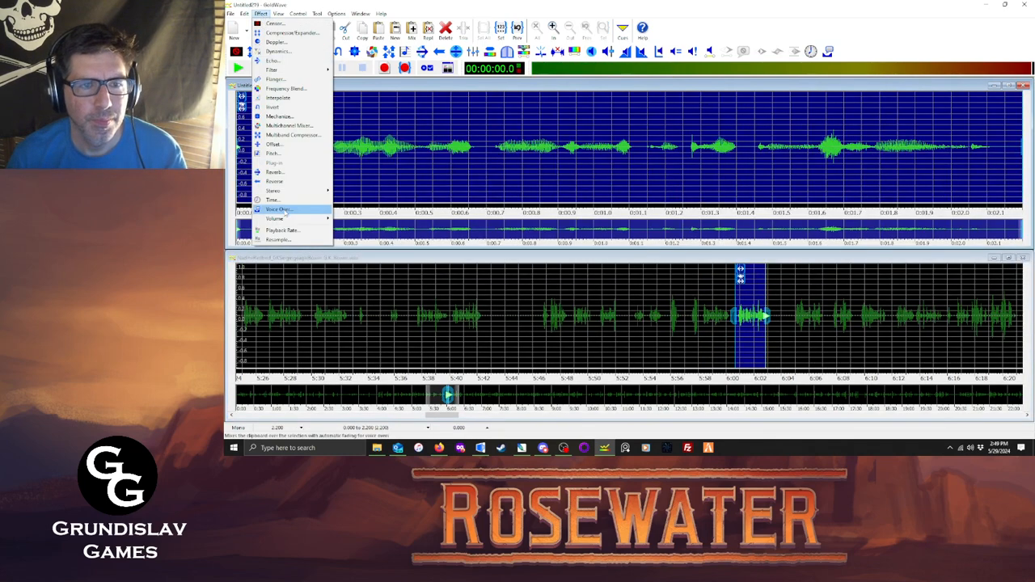
mouse_move(275, 218)
click(366, 273)
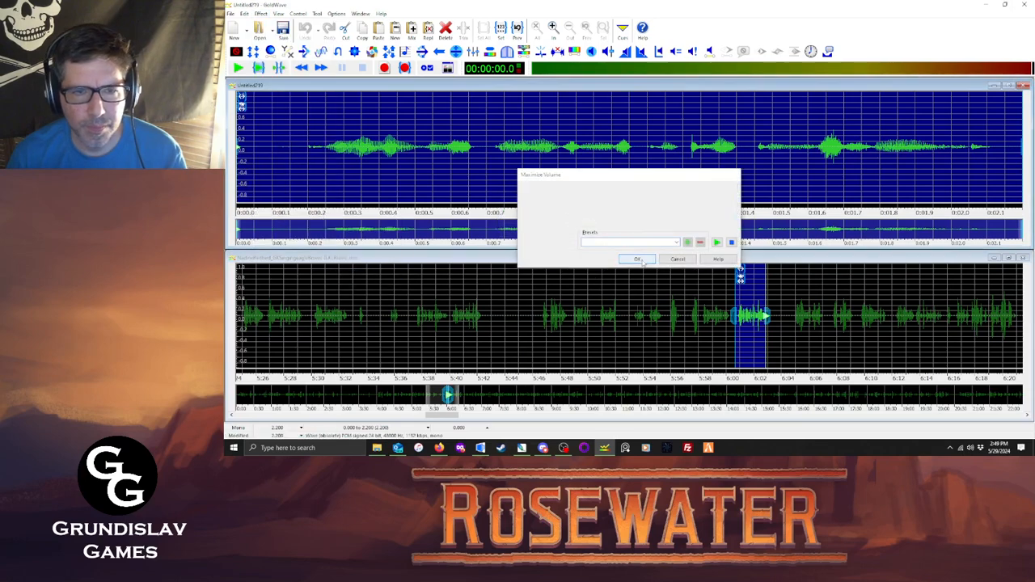
click(638, 258)
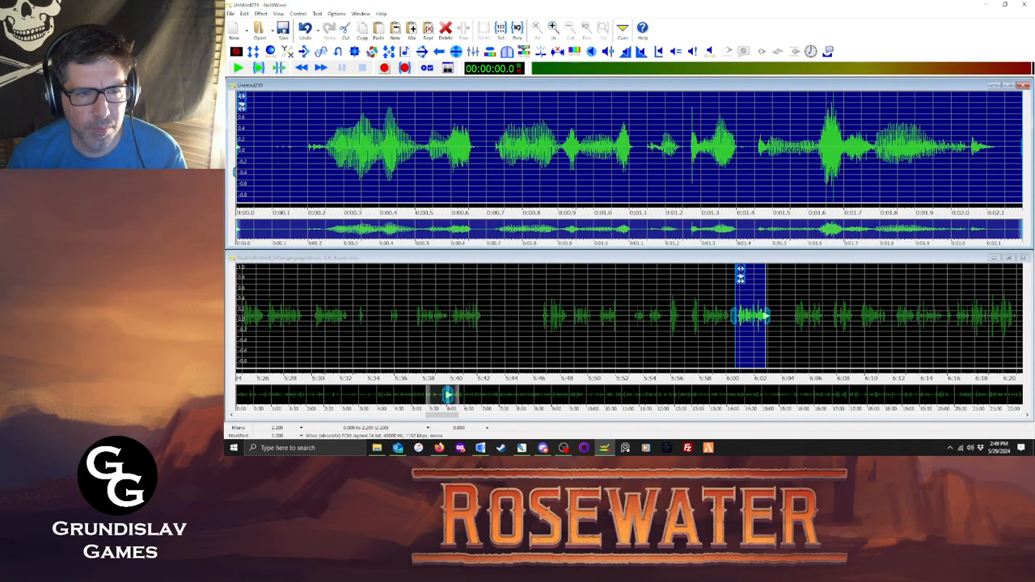
drag(235, 172, 301, 167)
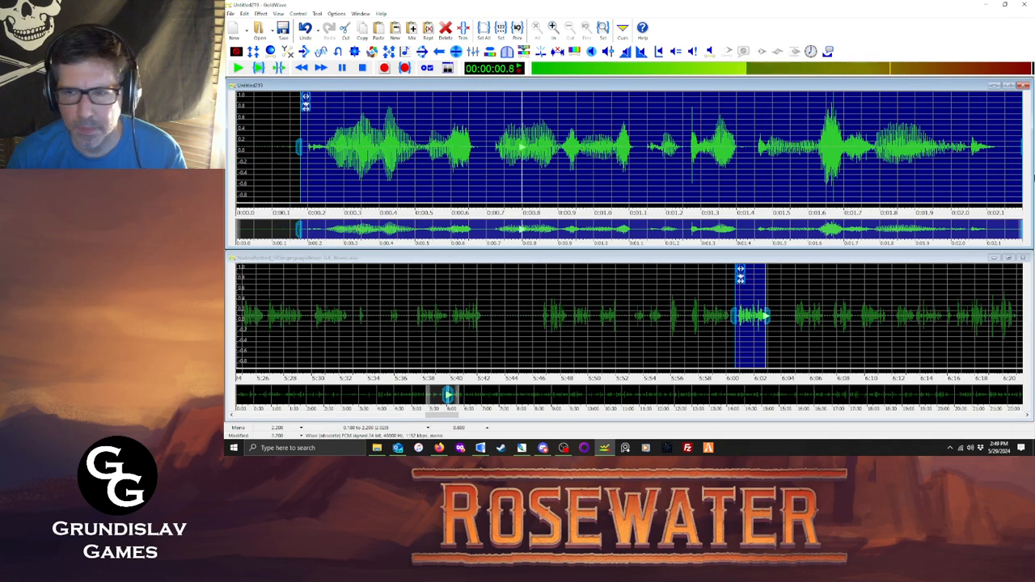
drag(1023, 174, 1005, 174)
key(ctrl+t)
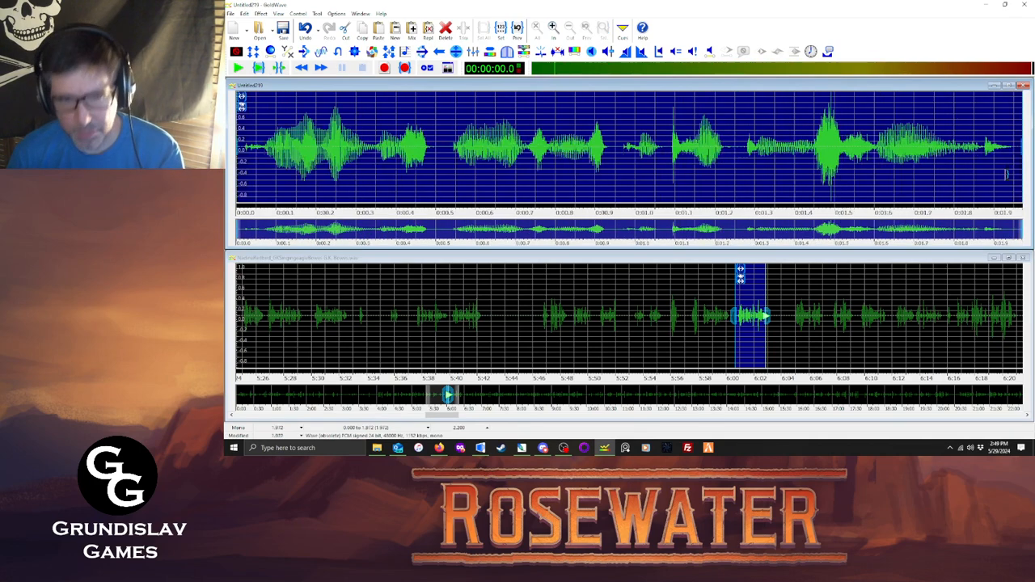
Save the clip as nadh697 in Ogg format in the Rhubarb folder and close it.
click(231, 14)
click(239, 123)
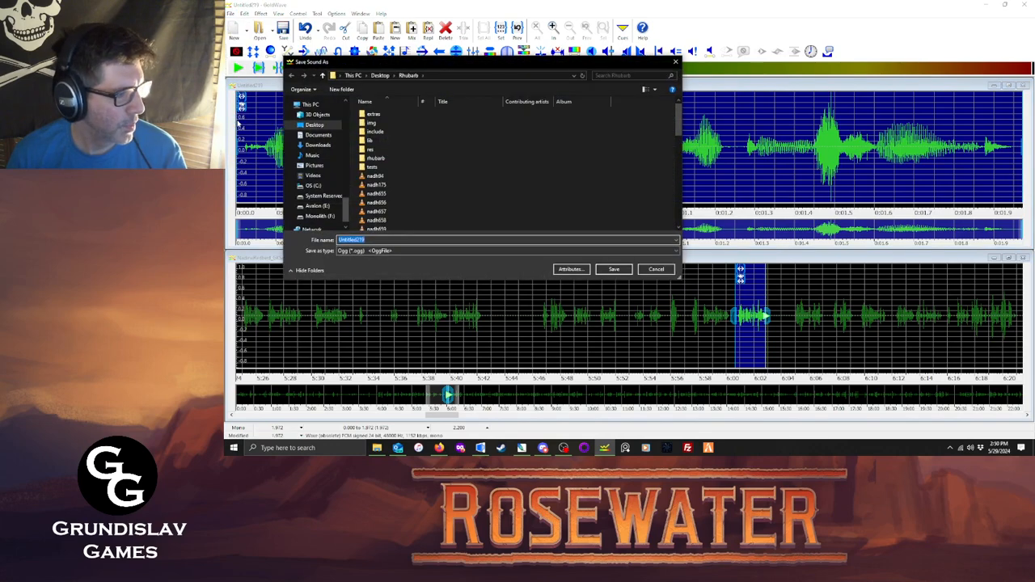
text(nadh)
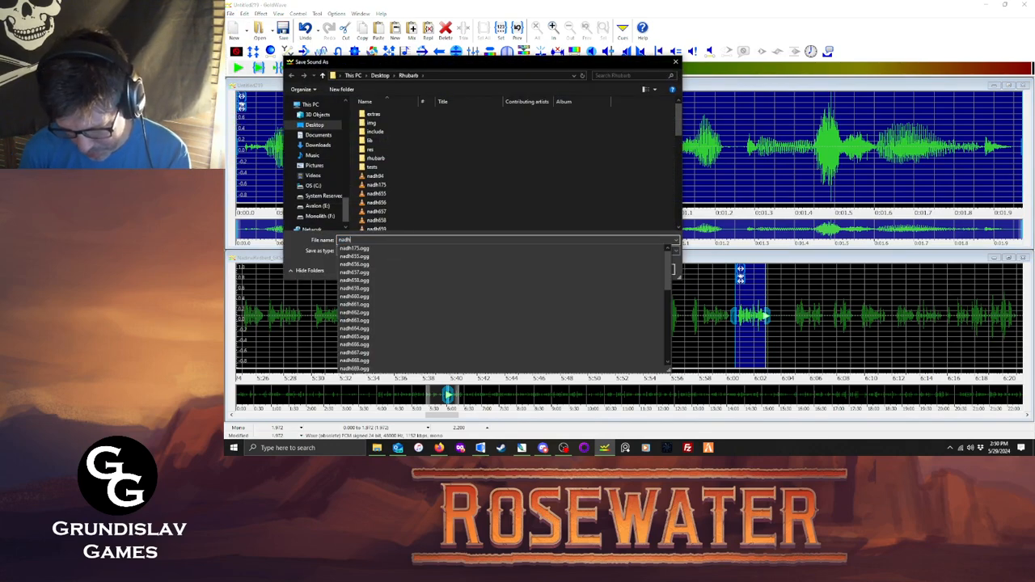
text(697)
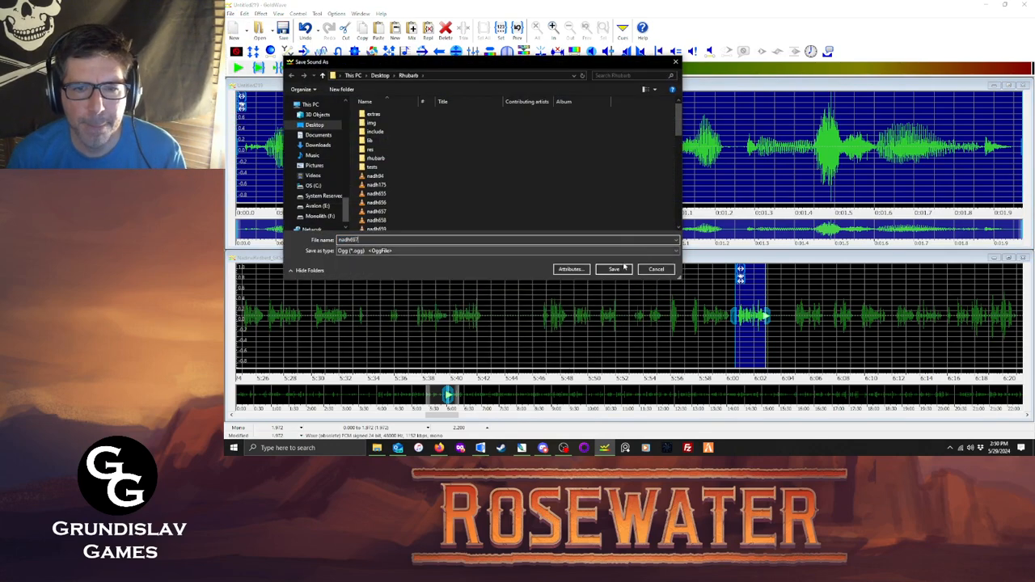
click(614, 269)
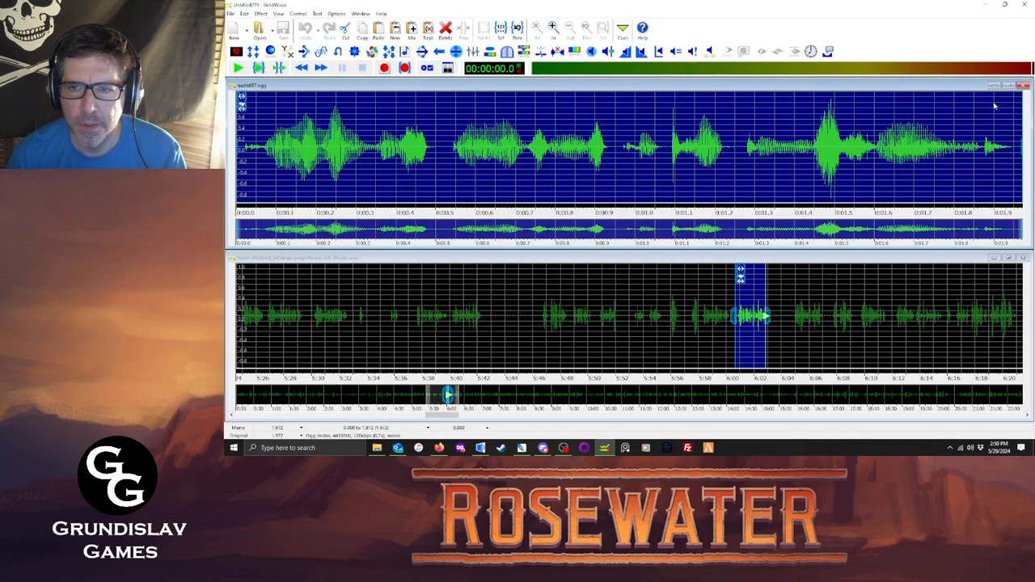
click(1023, 85)
Play the recording from about 6:04.8, then replay it from about 6:22 to identify the next lines.
click(792, 234)
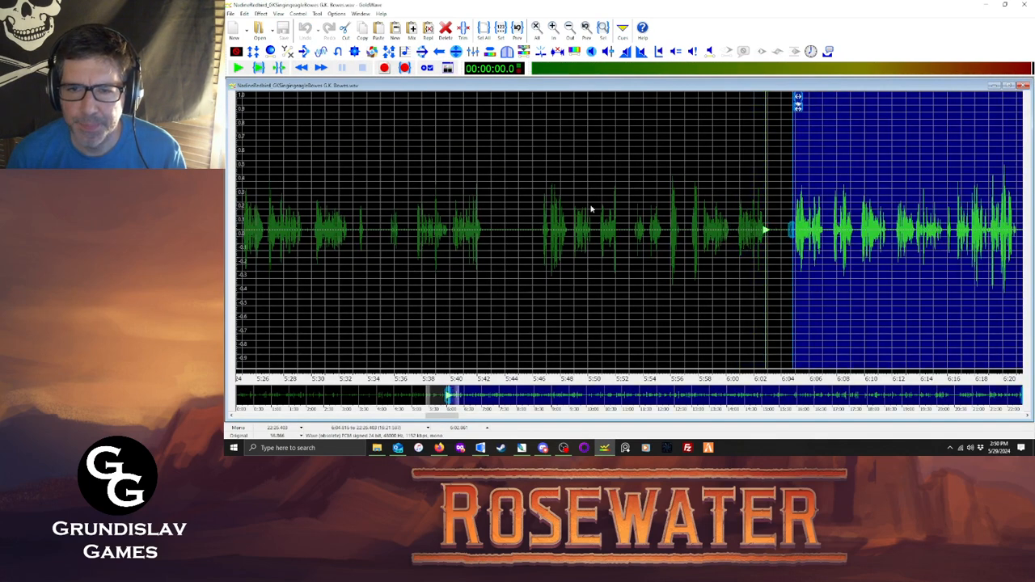
key(space)
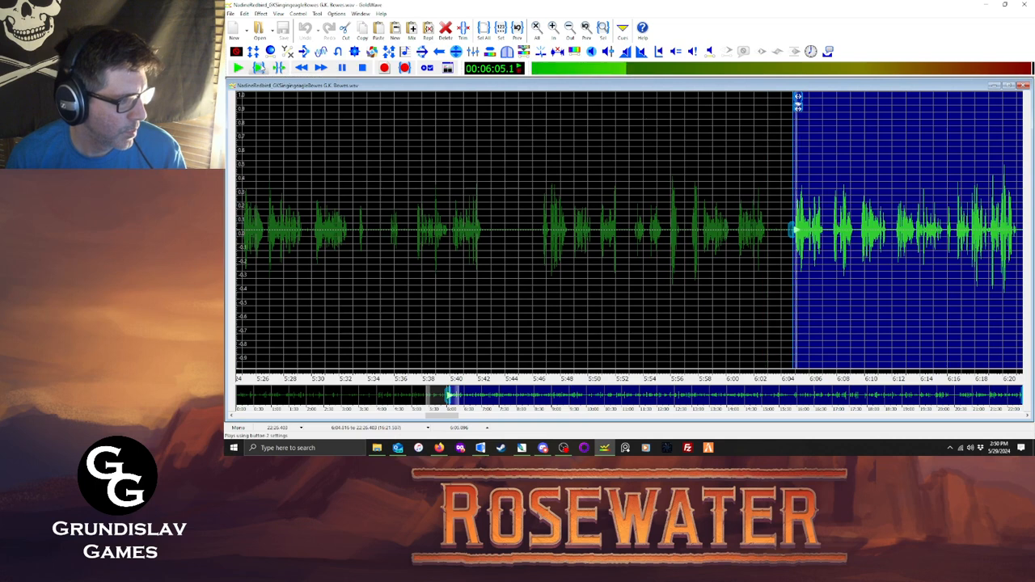
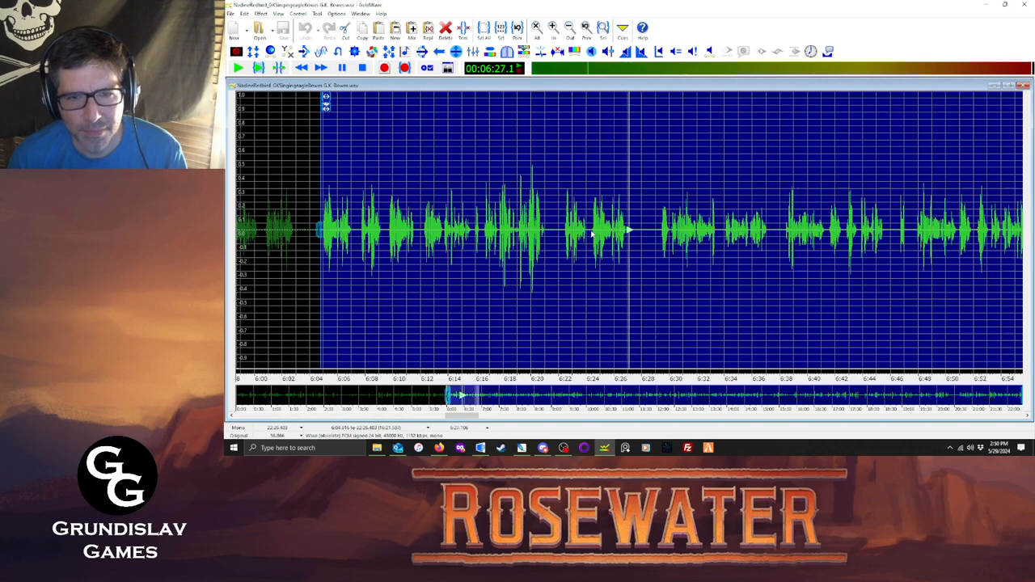
click(566, 234)
click(258, 68)
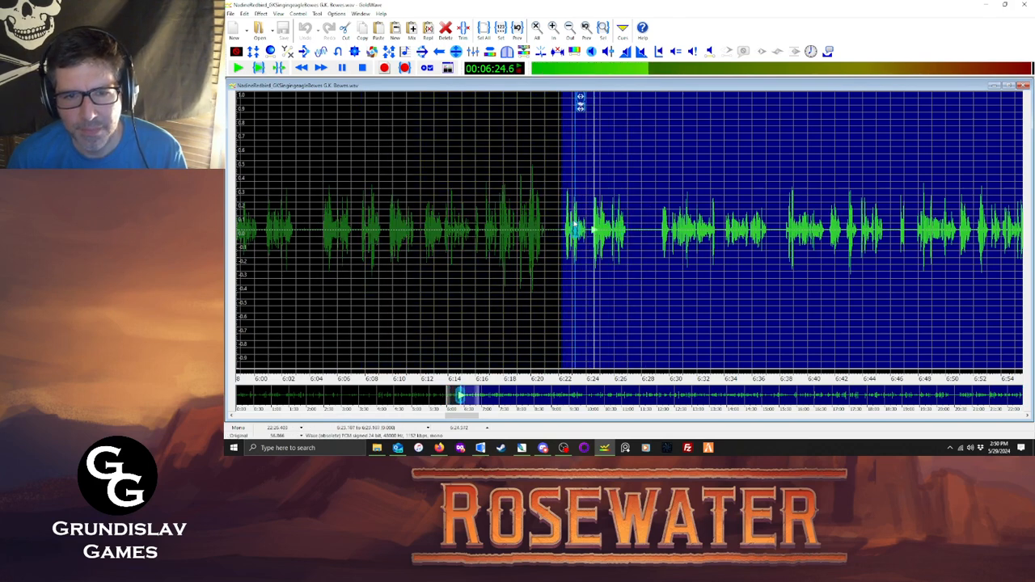
Select the phrase from about 6:22.4 to 6:27.0 in the recording and copy it into a new clip.
drag(564, 235, 629, 254)
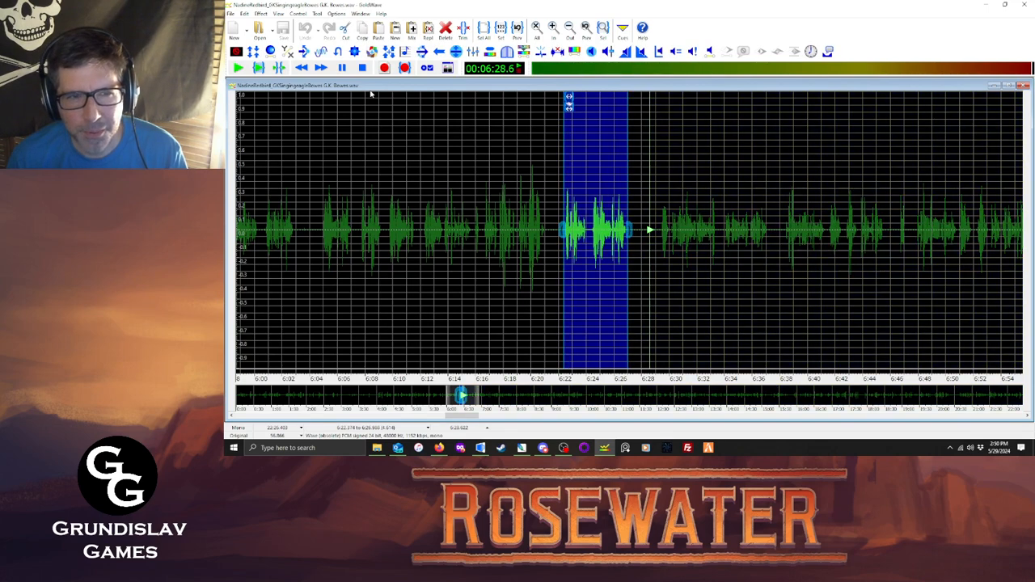
click(363, 69)
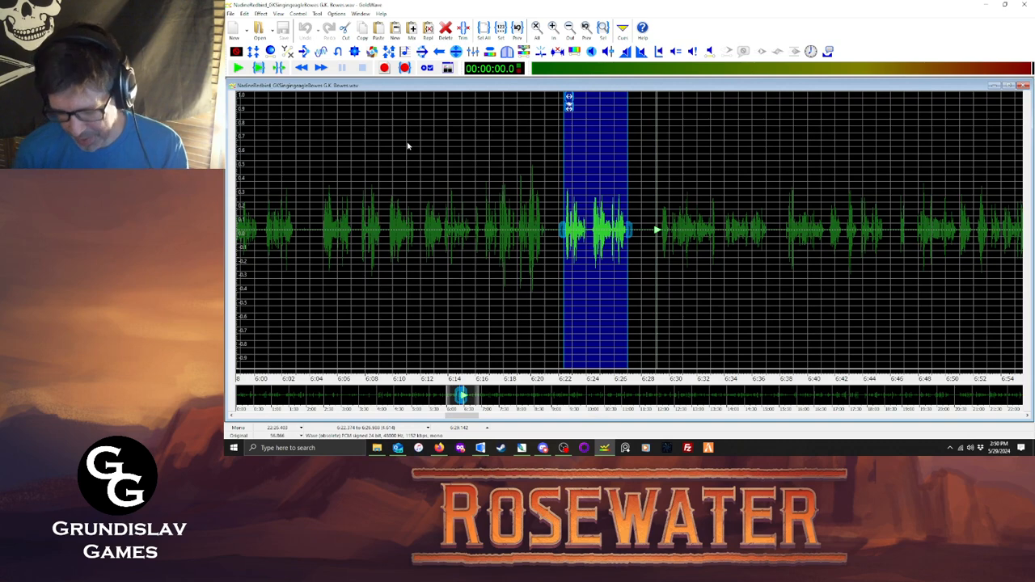
key(ctrl+p)
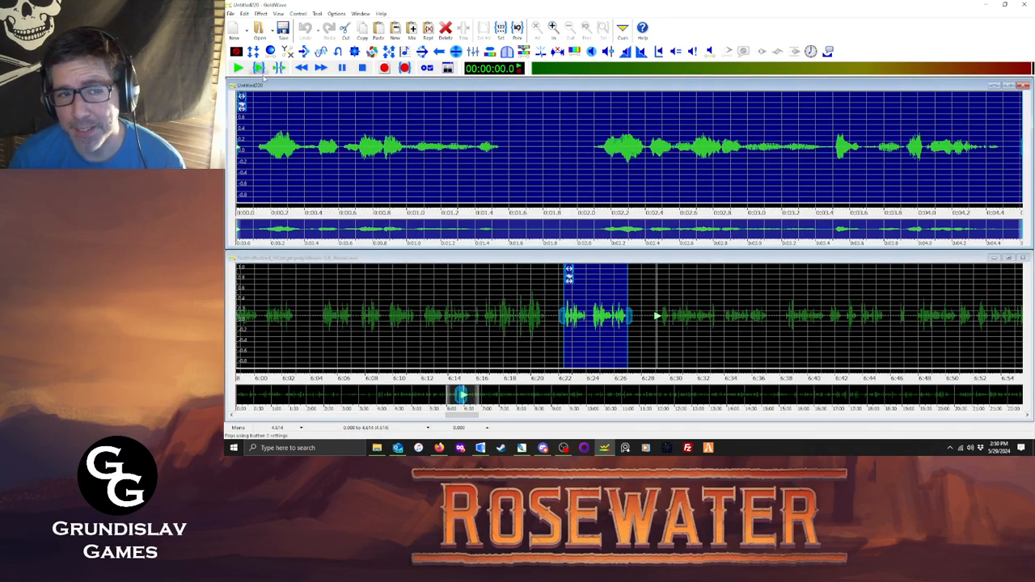
Play the new clip to find the repeated wording and cut out the span from about 0.72 to 2.69 seconds.
click(261, 72)
click(359, 155)
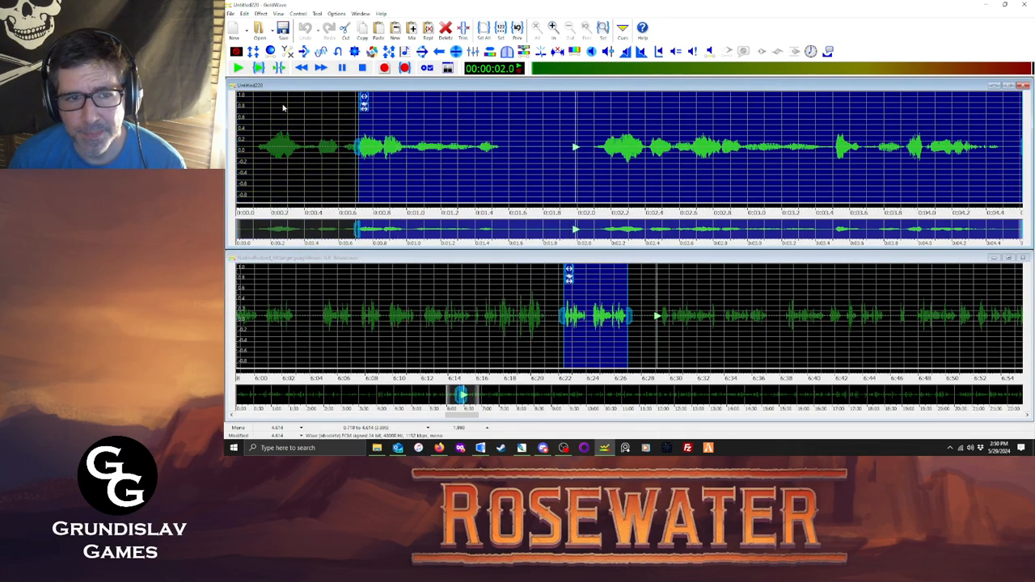
click(259, 69)
click(259, 68)
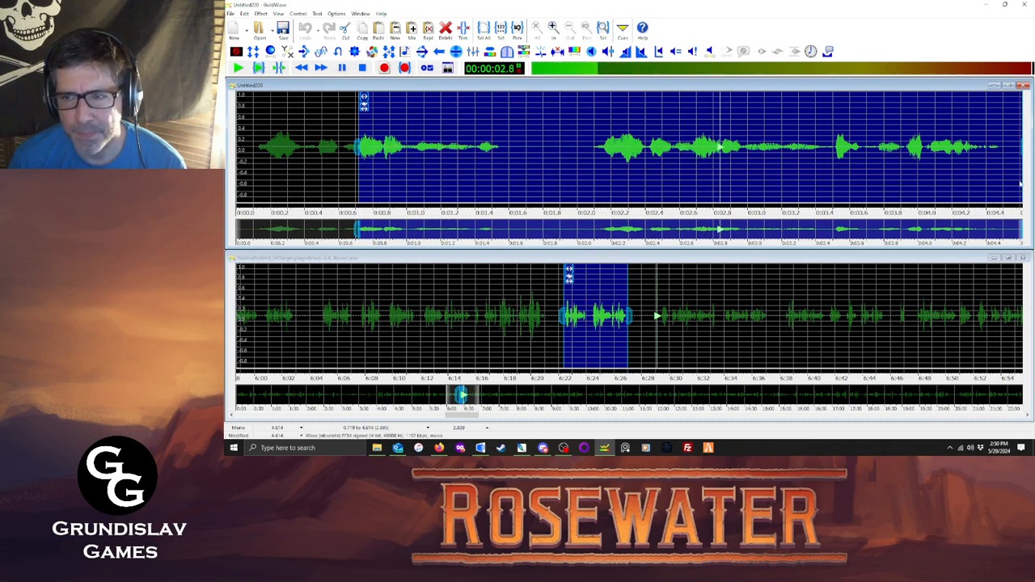
drag(1024, 182, 721, 184)
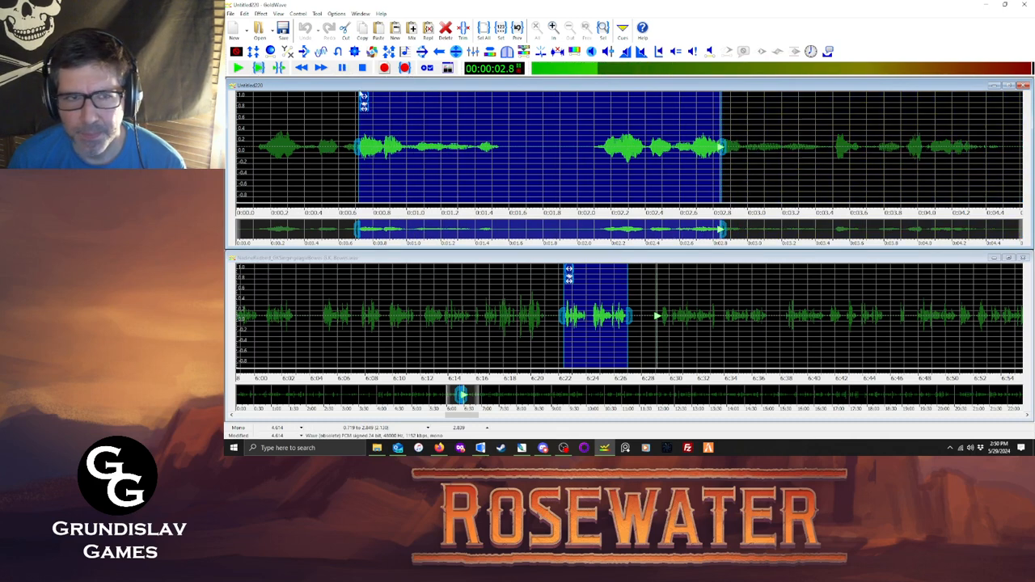
click(279, 70)
click(279, 70)
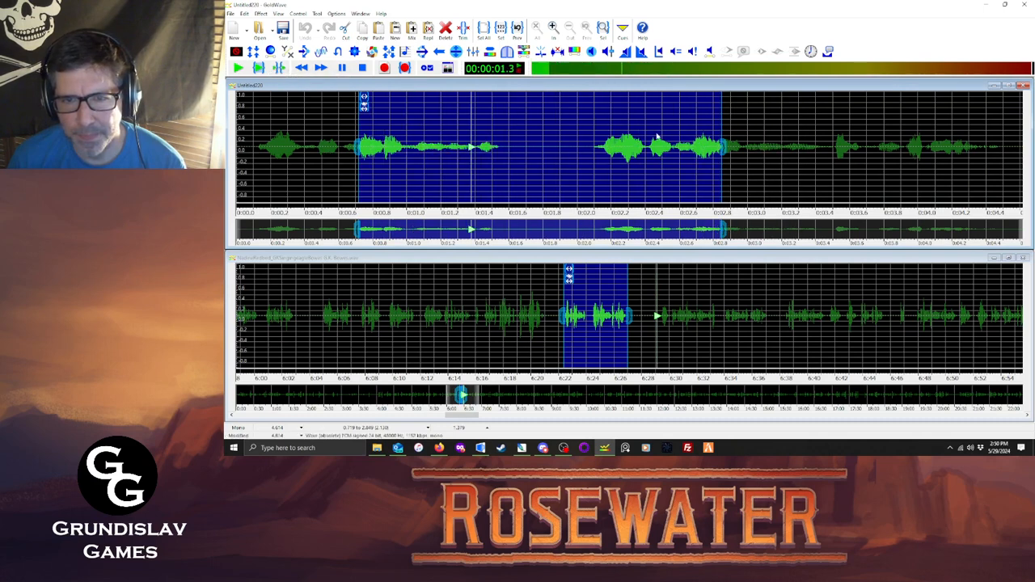
drag(722, 174, 694, 174)
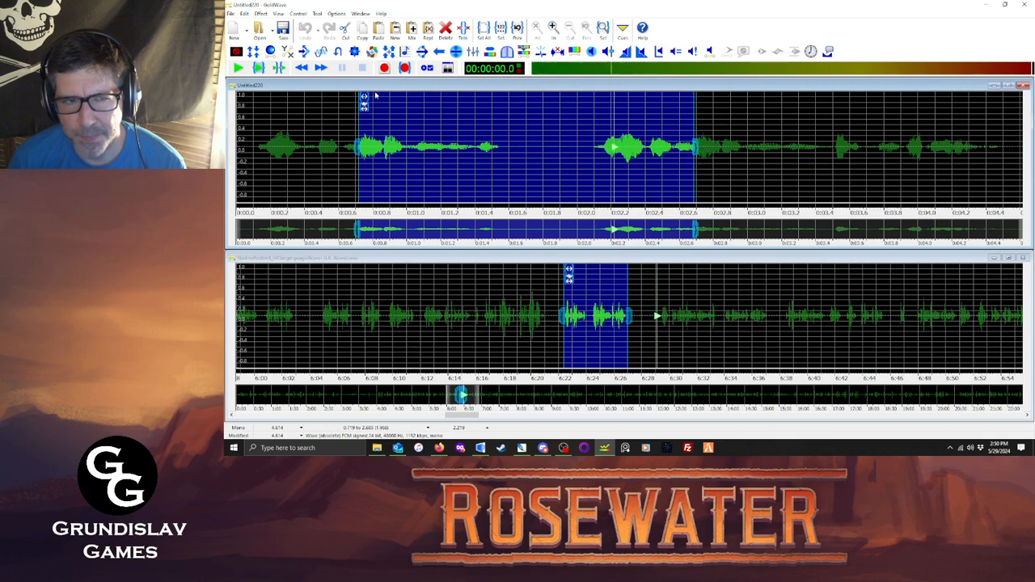
click(279, 70)
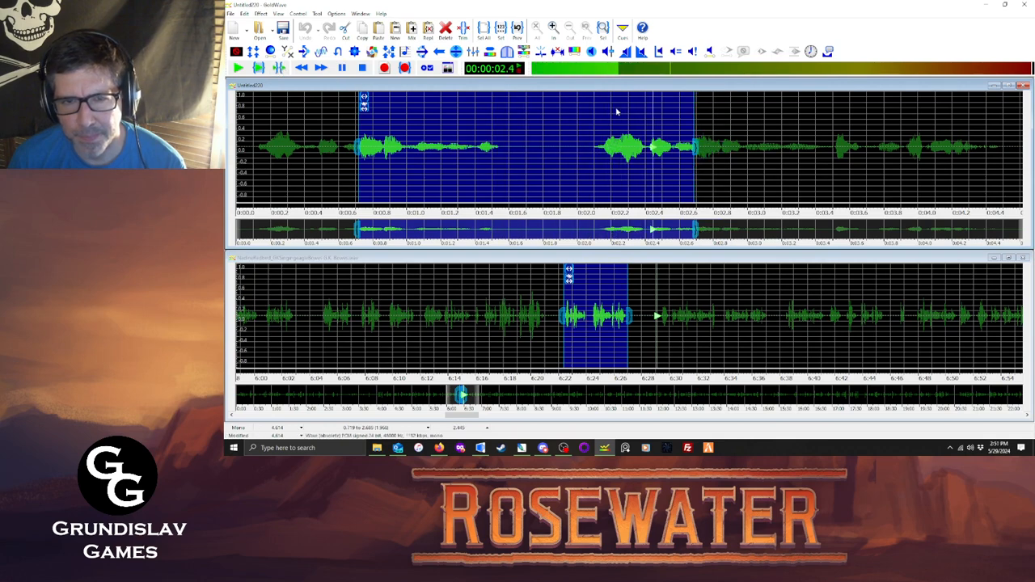
key(ctrl+t)
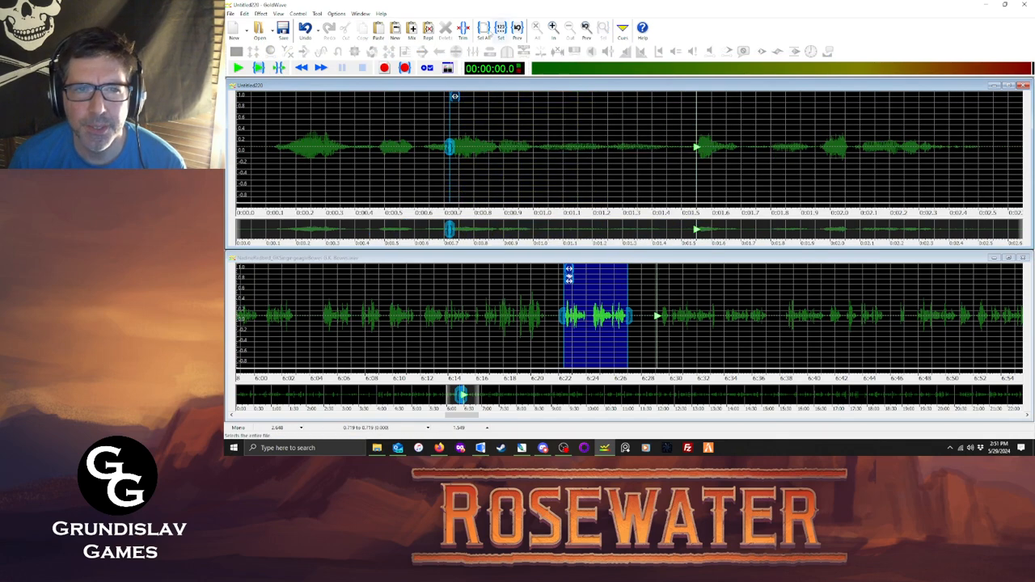
Play the whole shortened clip to check the join and maximize its volume.
click(483, 27)
click(279, 69)
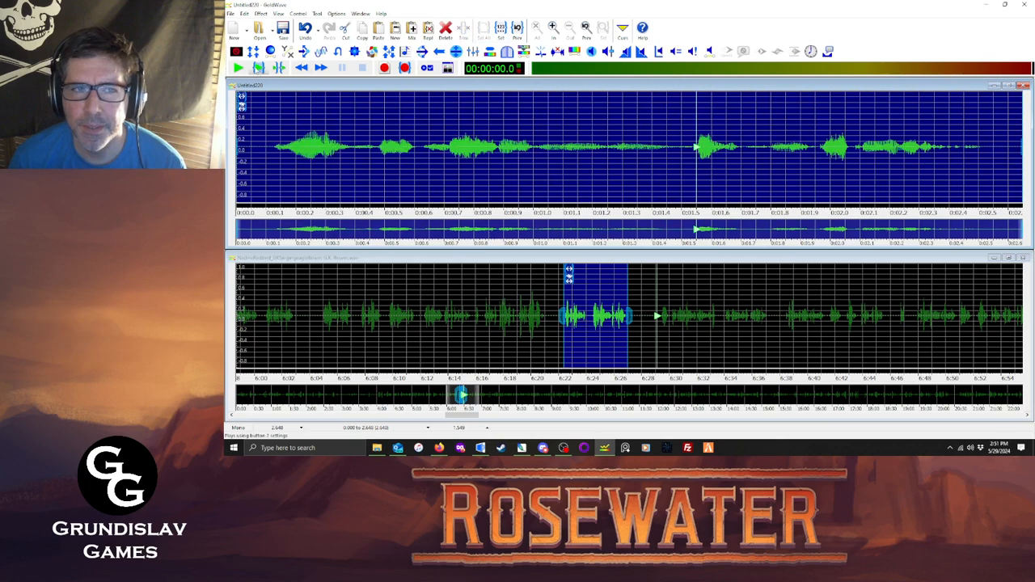
click(260, 15)
mouse_move(295, 221)
click(365, 275)
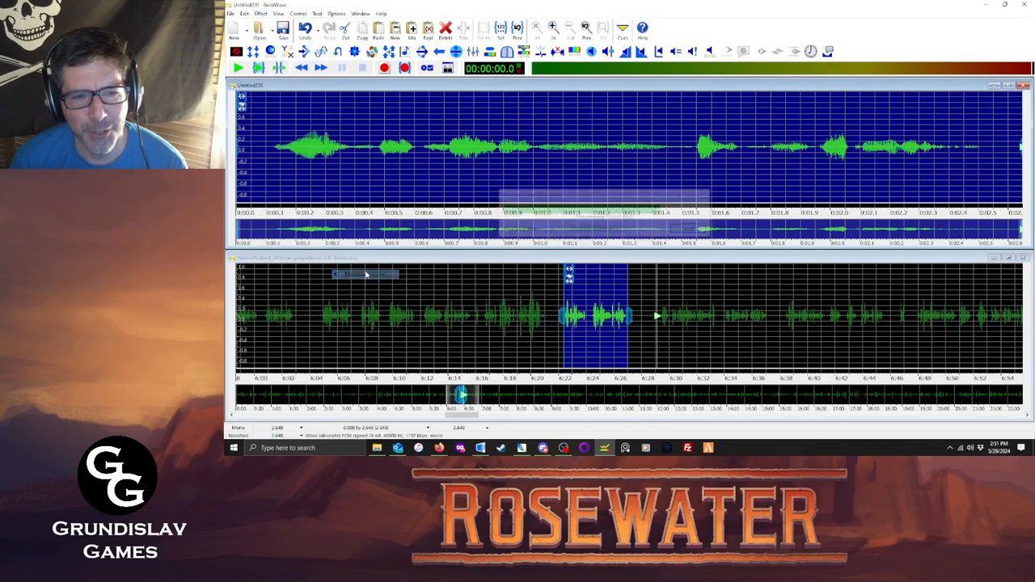
click(627, 258)
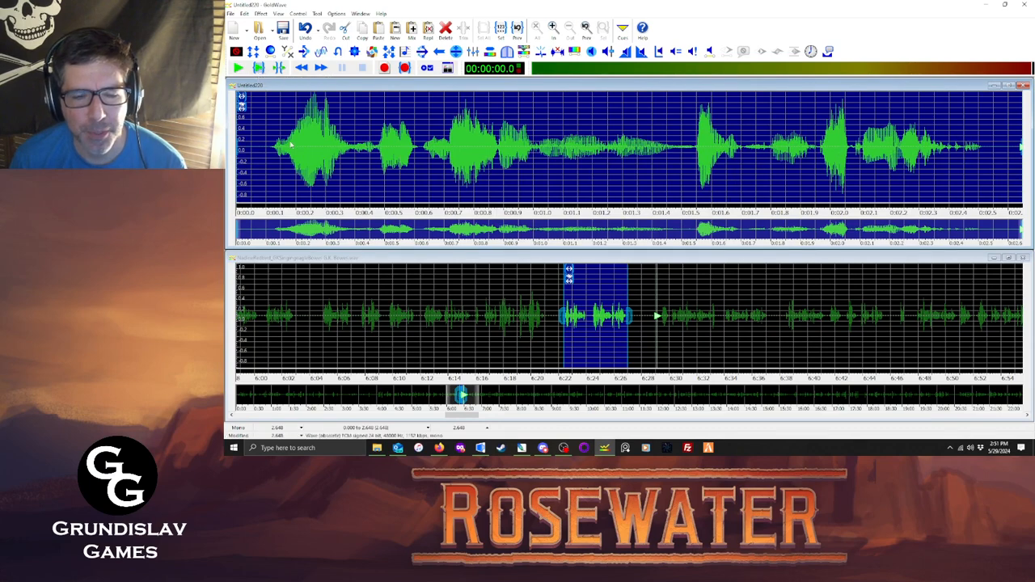
Switch to the AGS Editor and expand the Pedestrians folder under the Rosewater Townies views.
click(480, 447)
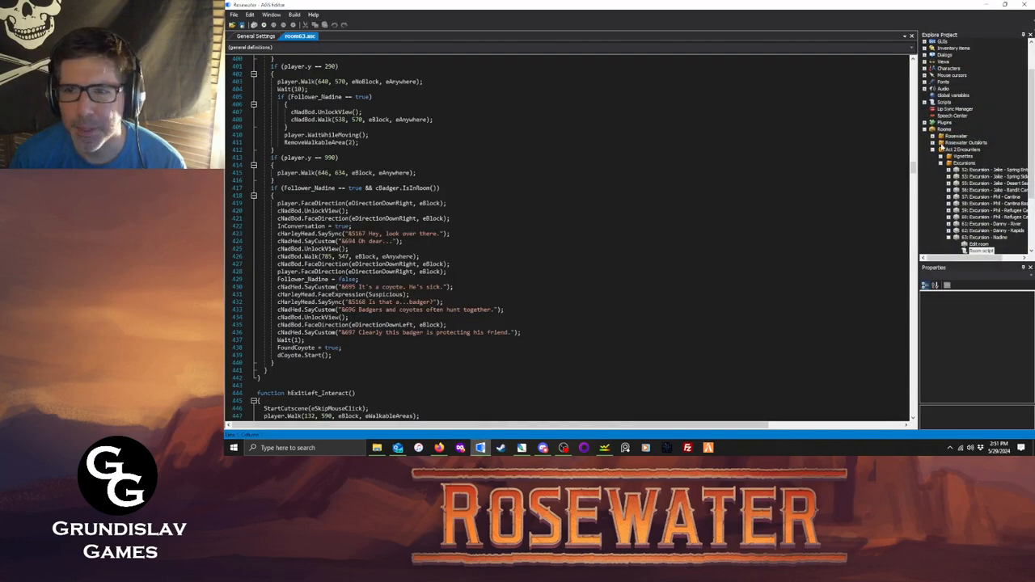
click(926, 131)
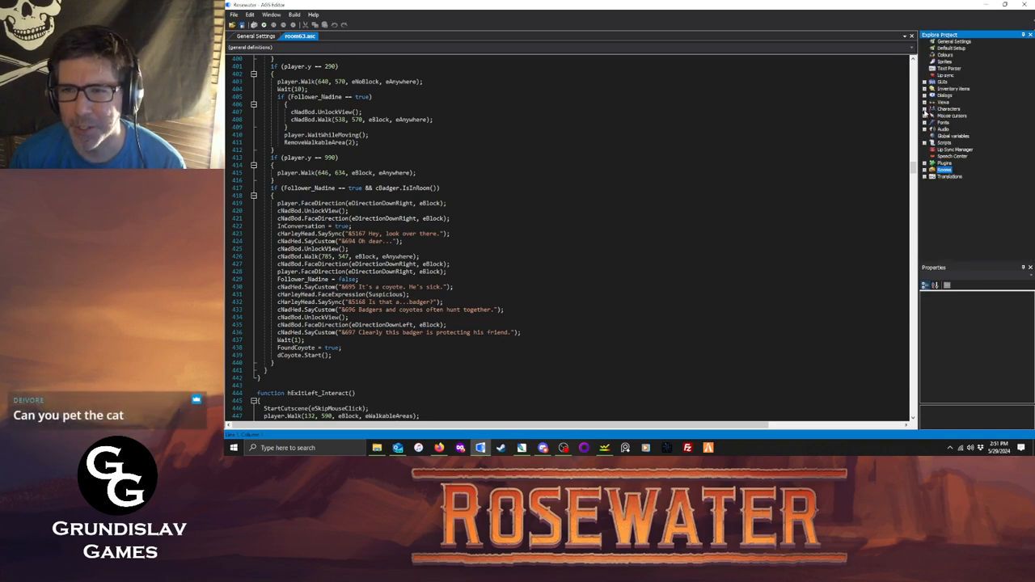
click(925, 102)
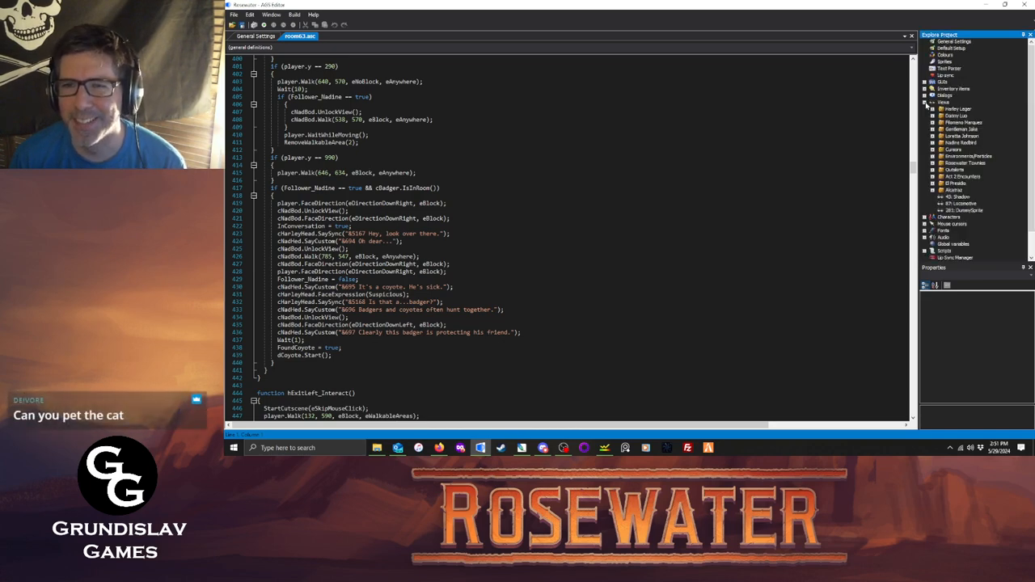
click(934, 163)
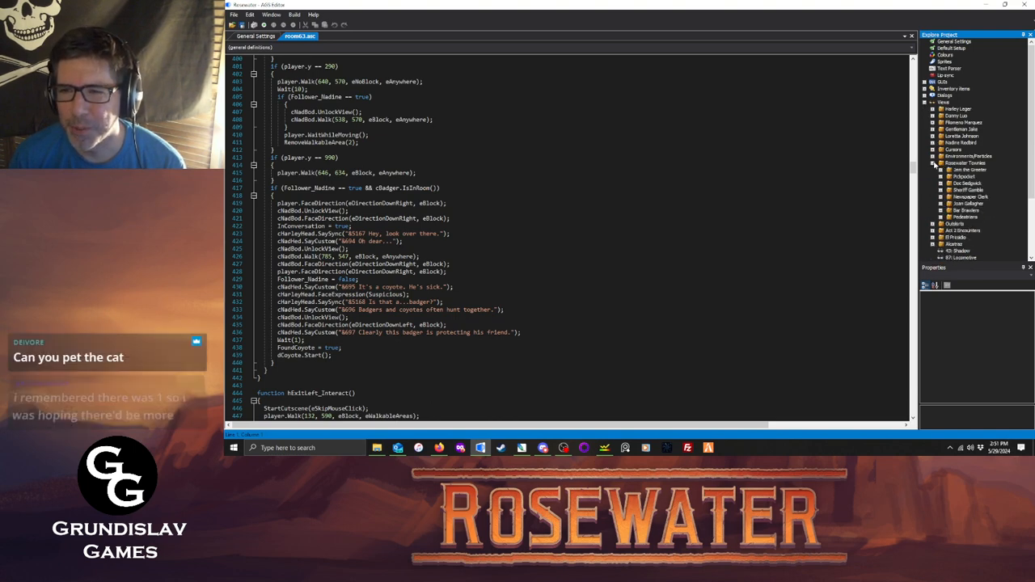
click(940, 217)
scroll(968, 228, down, 1)
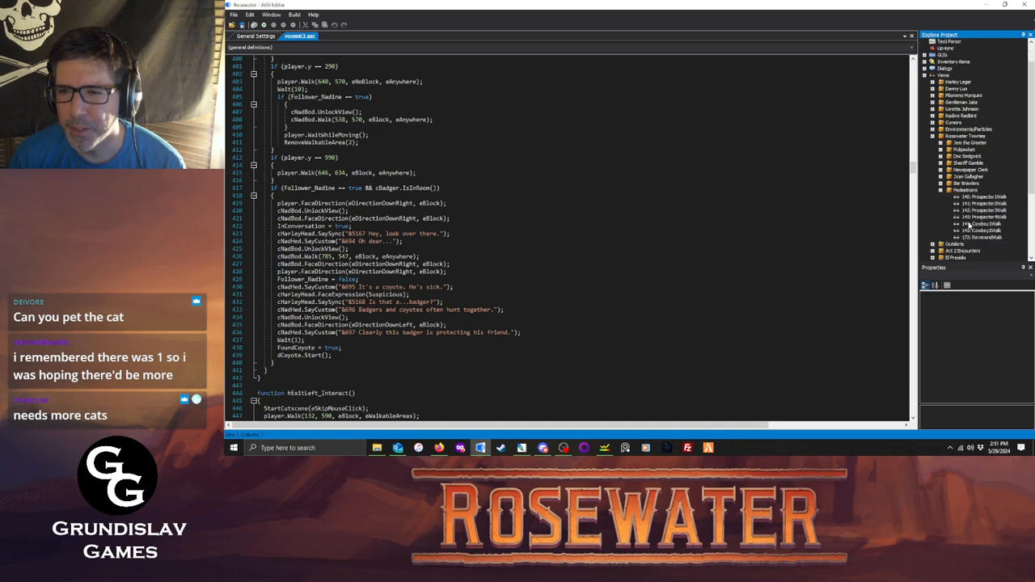
Open the four Prospector, two Cowboy and Reverend walk views to examine their animation loops.
double_click(984, 198)
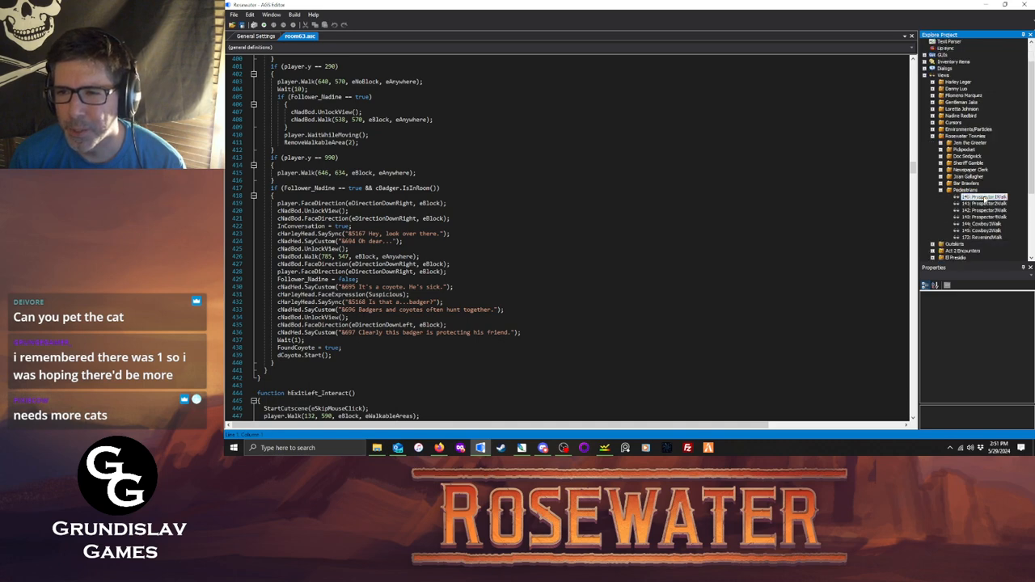
double_click(984, 203)
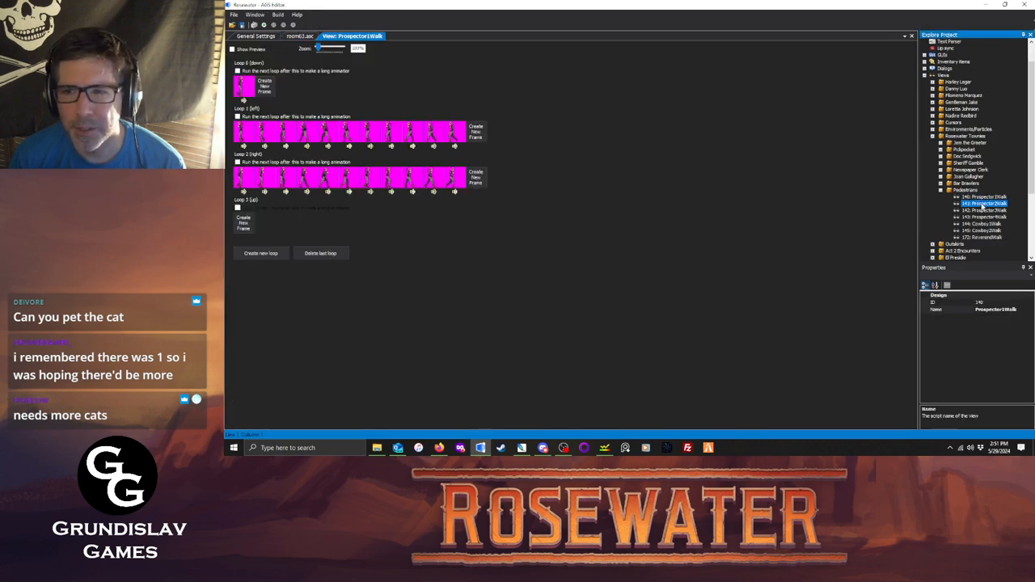
double_click(983, 210)
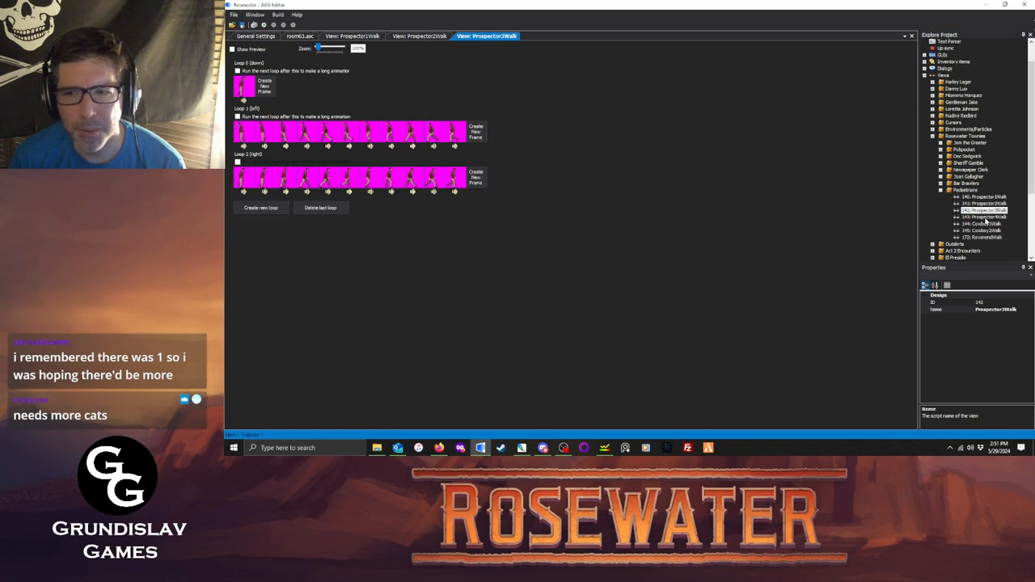
double_click(984, 217)
double_click(984, 224)
double_click(983, 231)
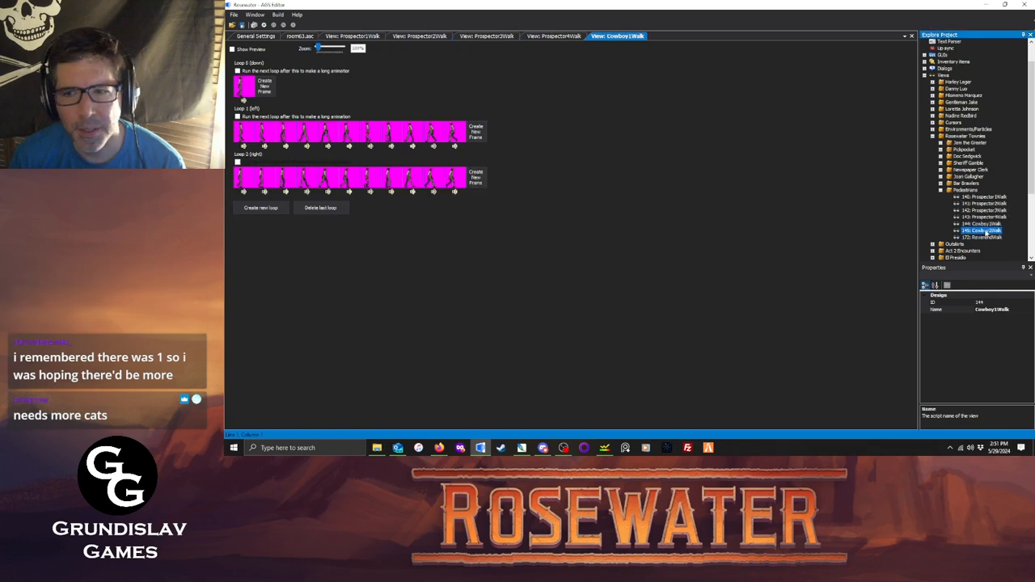
double_click(984, 237)
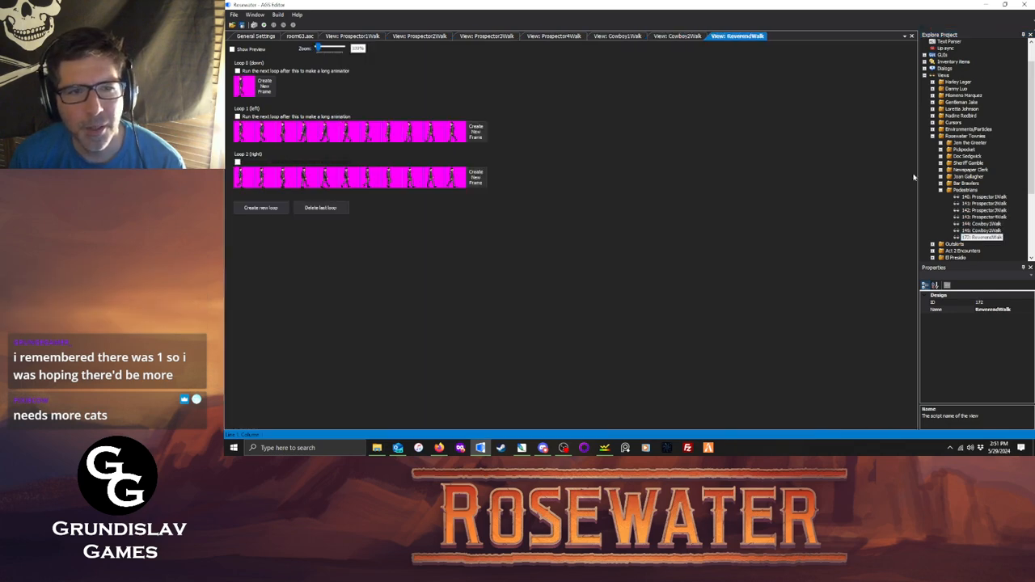
Close all the opened pedestrian walk views and return to the room63 script.
click(912, 37)
click(911, 37)
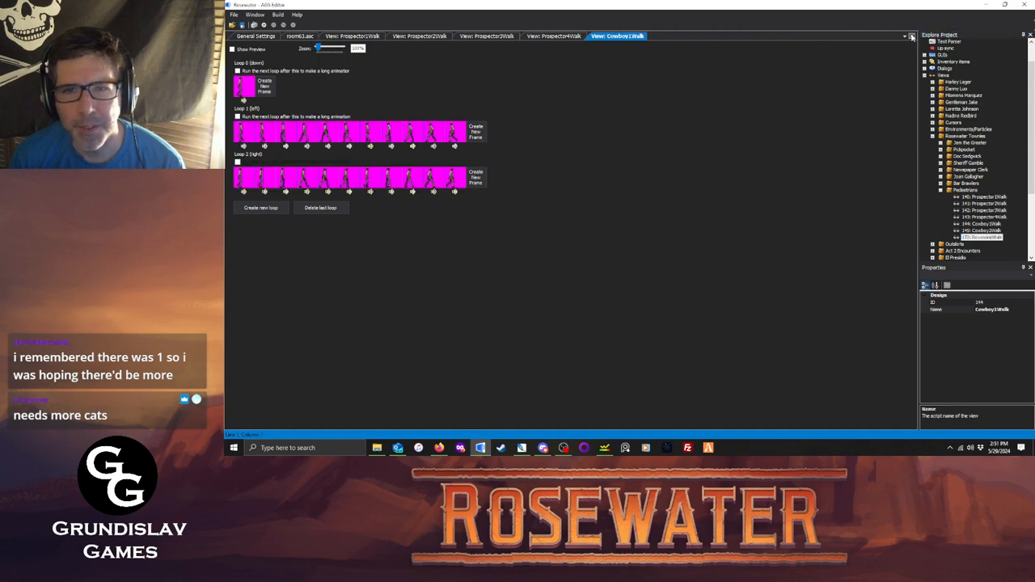
click(912, 37)
click(911, 37)
click(911, 38)
click(912, 37)
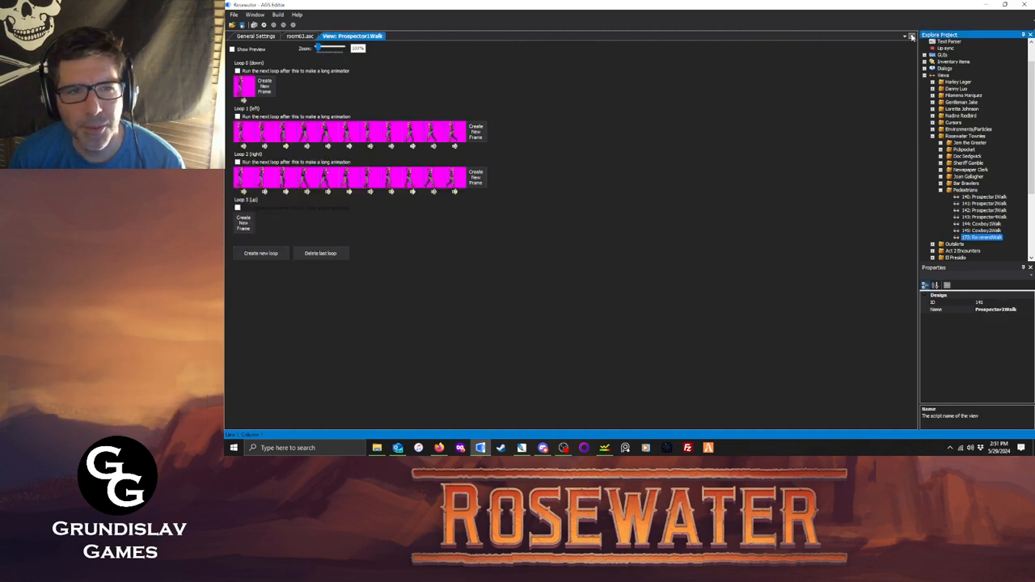
click(911, 38)
Create a view named CatWalk in the Pedestrians folder and add a first loop with one frame.
right_click(964, 191)
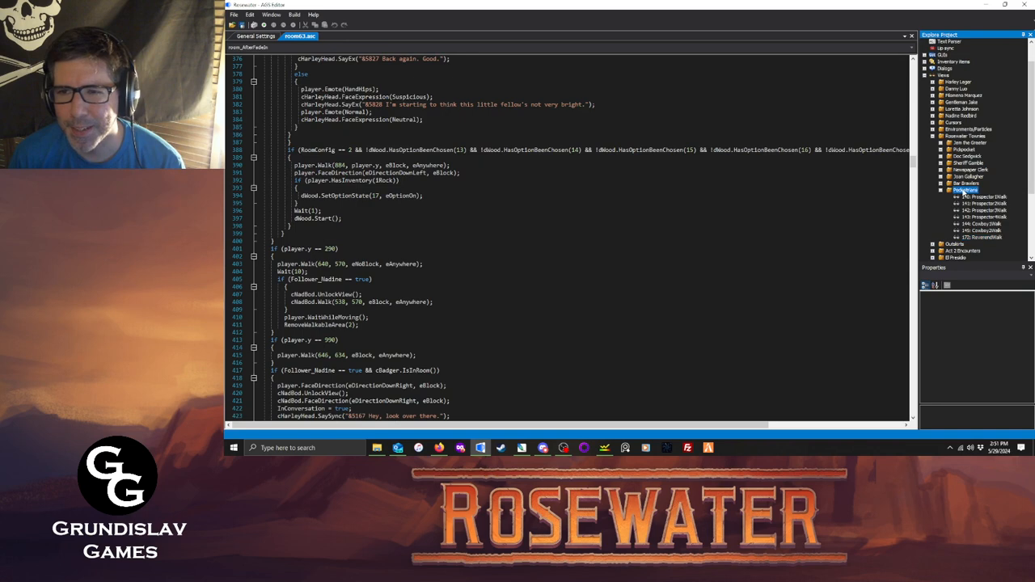
click(989, 195)
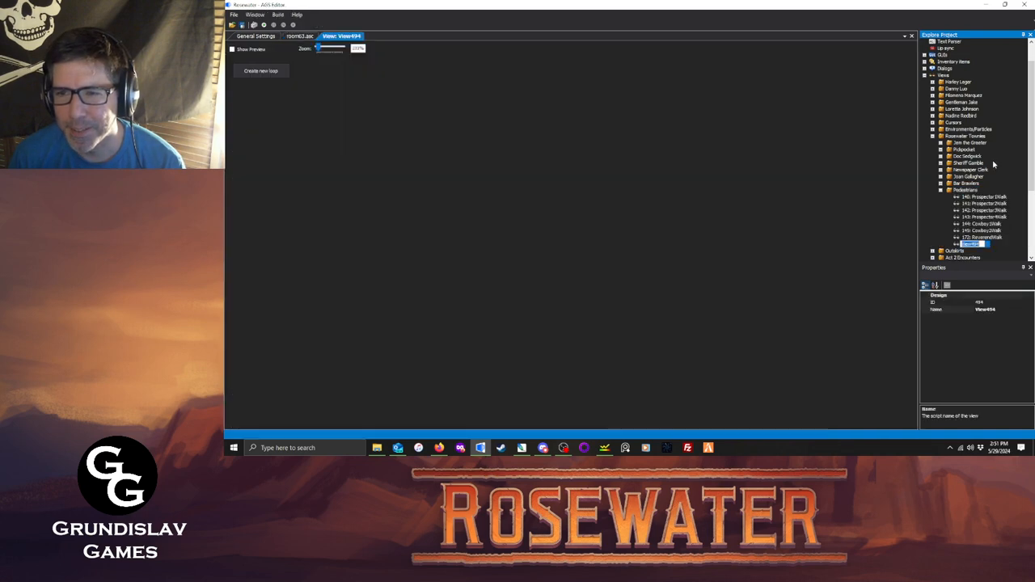
text(CatW)
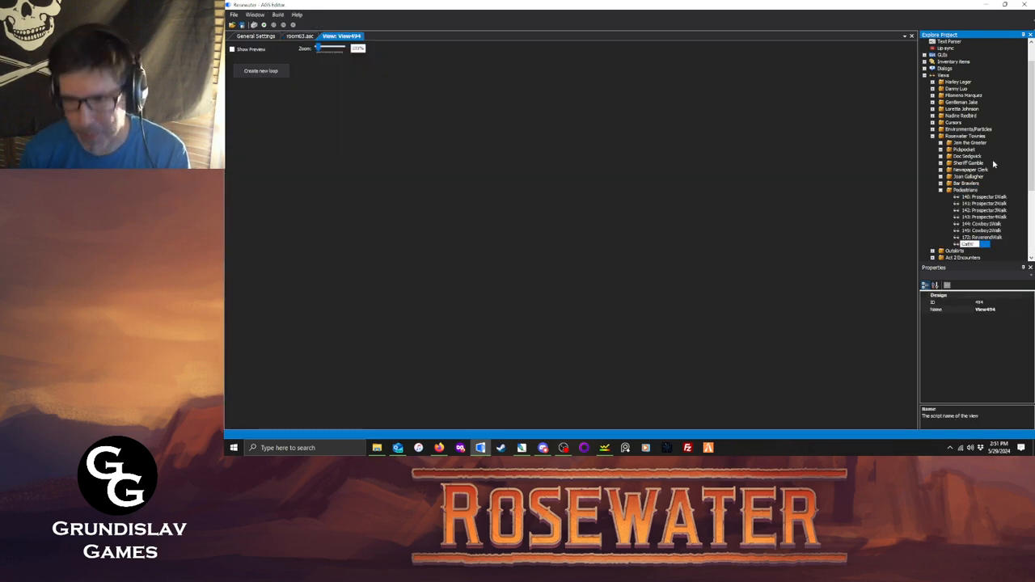
click(265, 75)
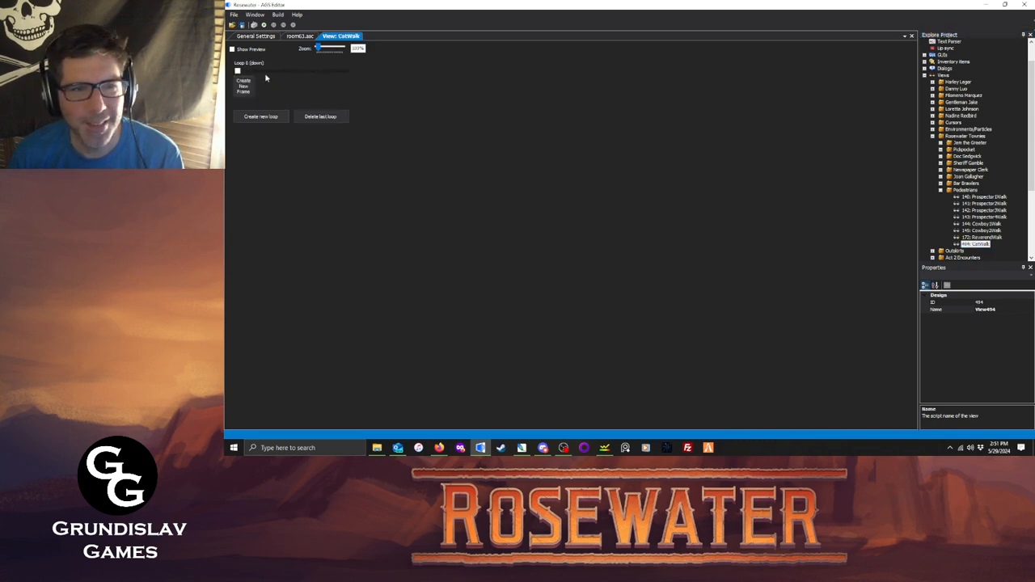
click(248, 86)
Open the sprite chooser for the first frame of the CatWalk loop and look through the Characters and Scenes sprite folders.
double_click(248, 86)
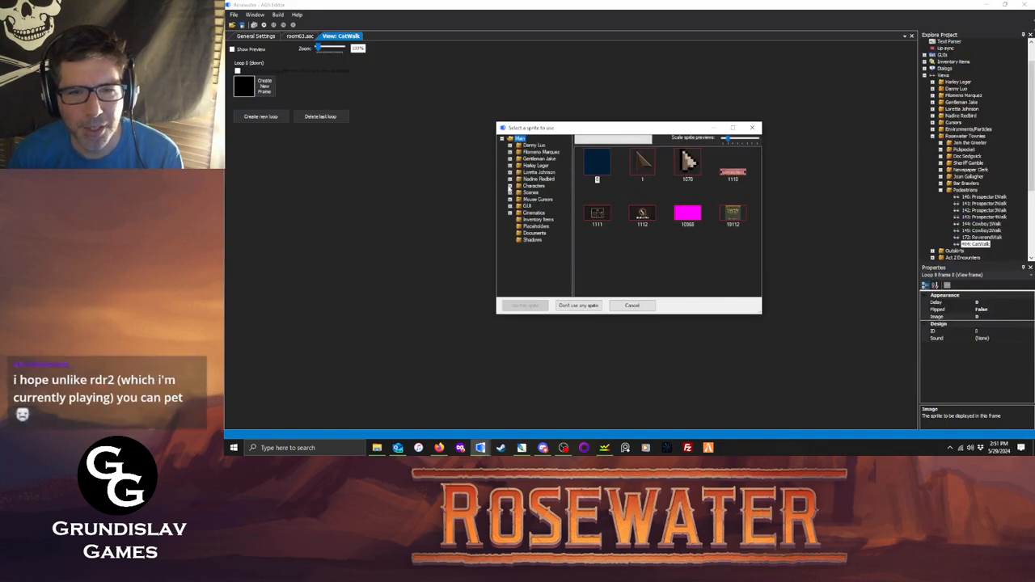
click(510, 186)
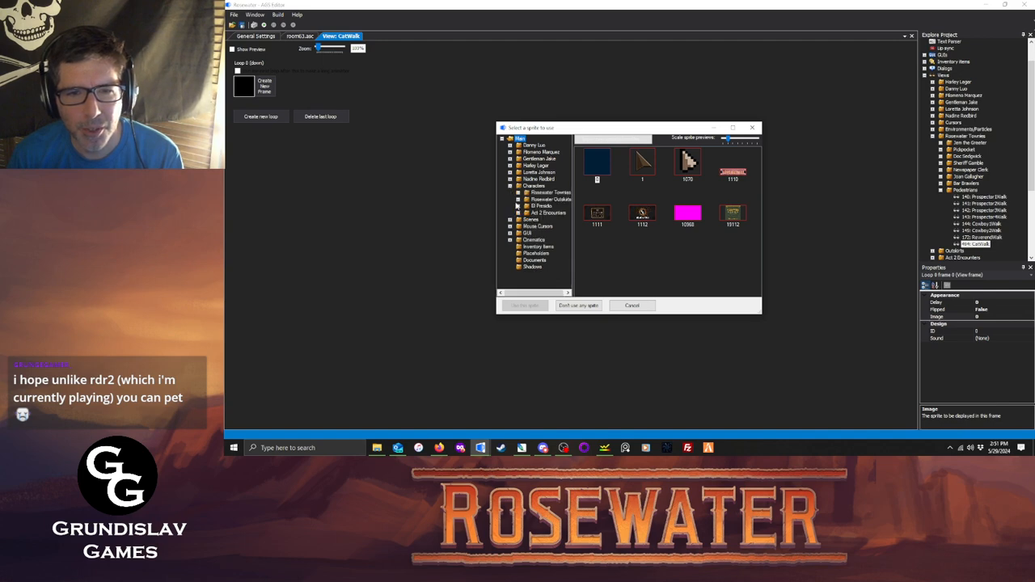
click(520, 194)
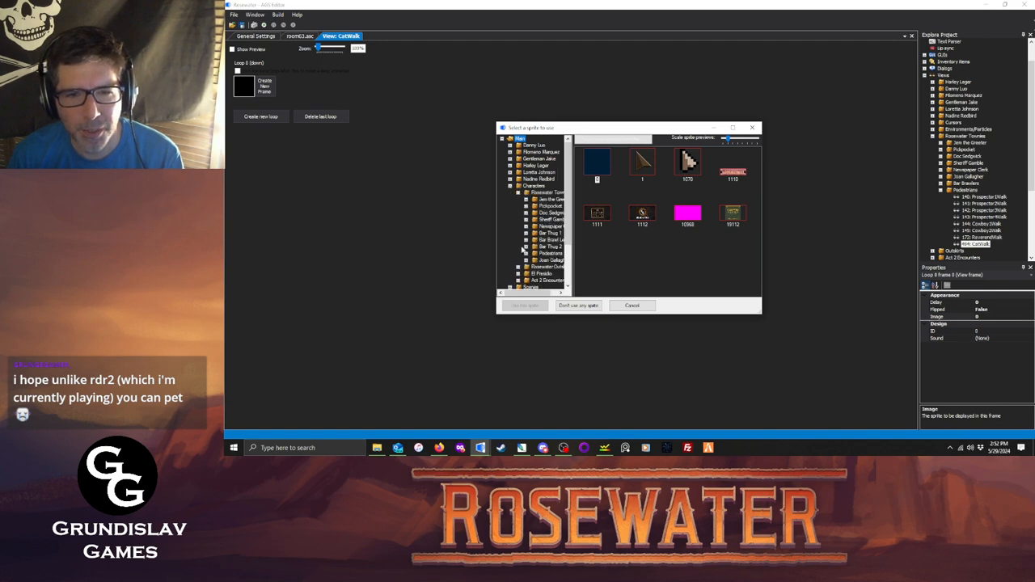
click(519, 193)
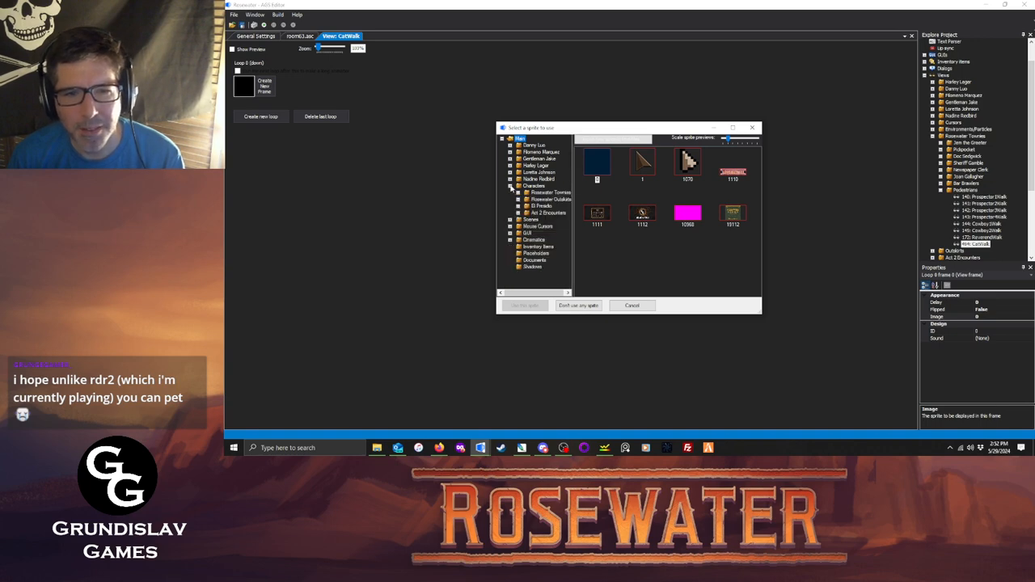
click(510, 186)
click(510, 194)
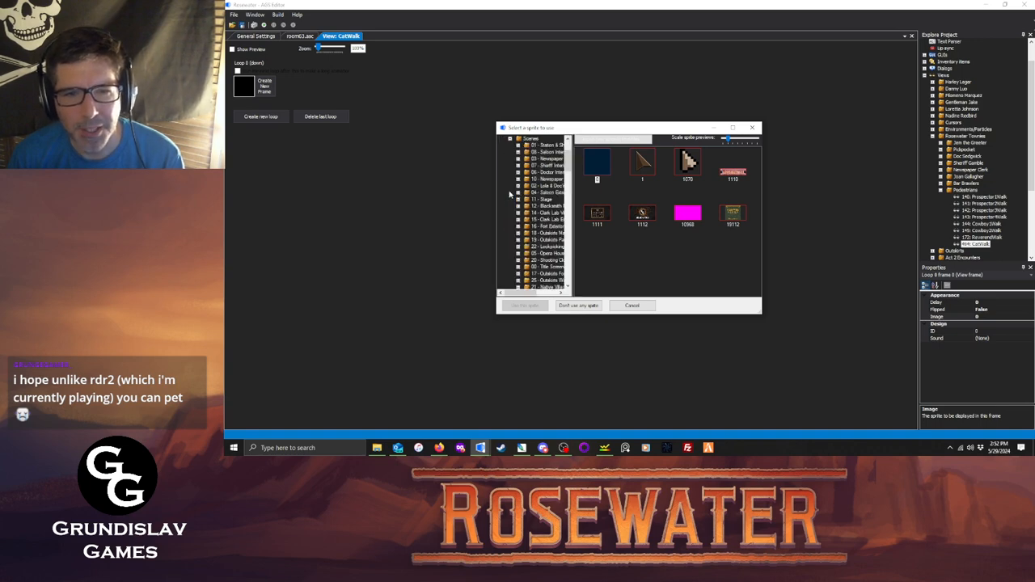
click(510, 139)
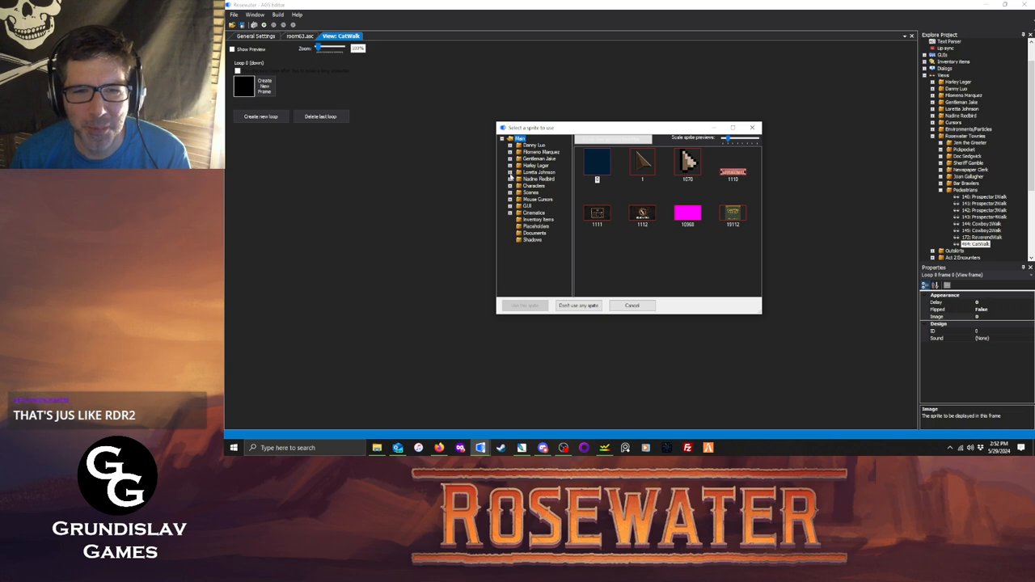
Check the El Presidio character folders and expand the Pedestrians sprite folder under Rosewater Townies.
click(509, 185)
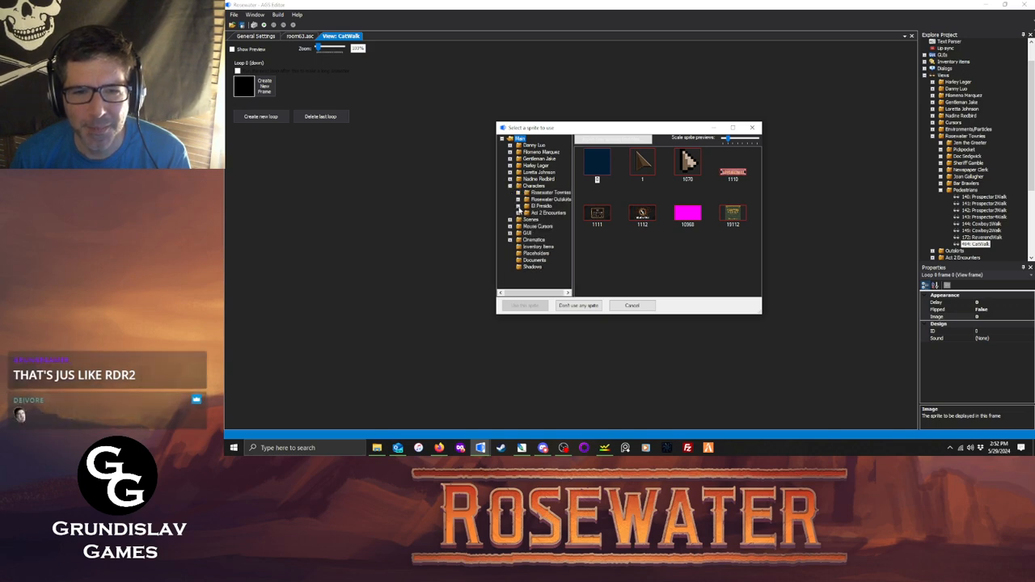
click(518, 206)
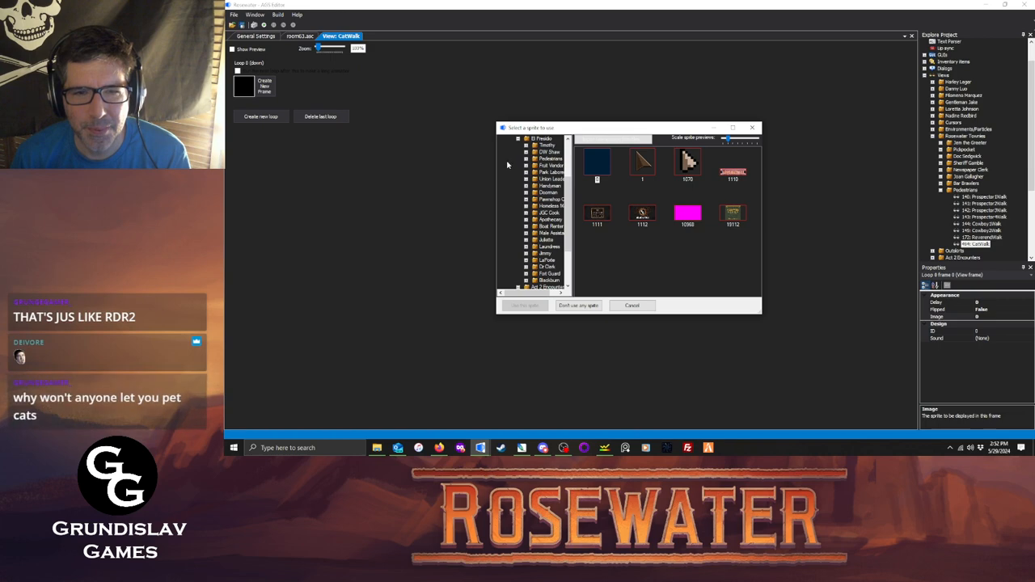
click(517, 139)
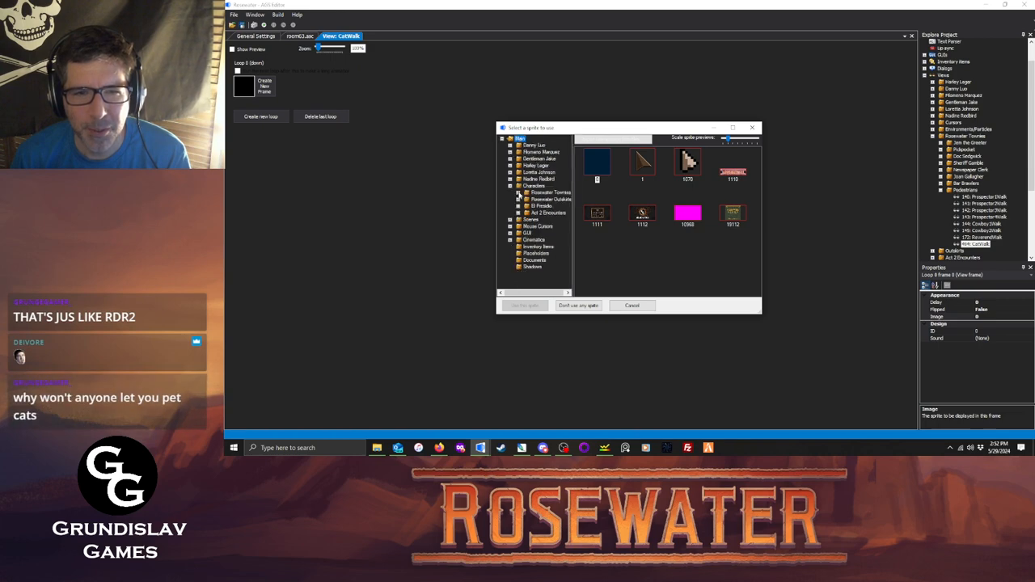
click(518, 193)
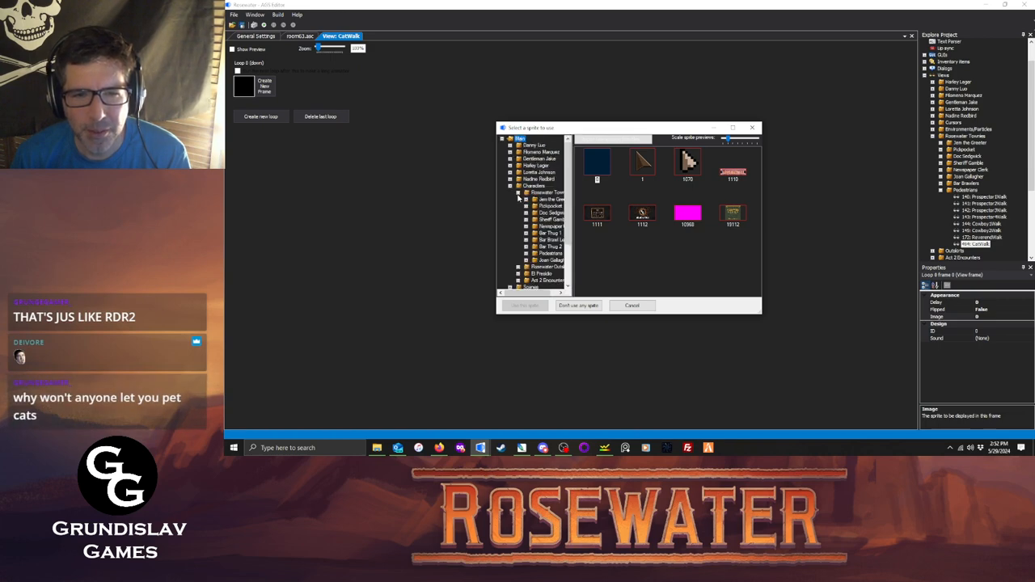
click(525, 253)
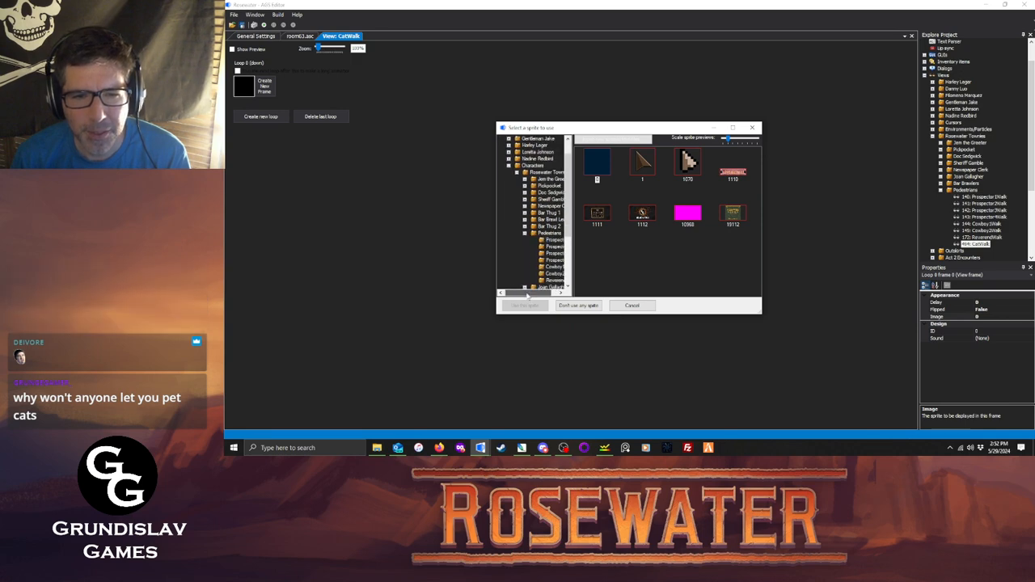
Examine the sprites in the four Prospector, two Cowboy and Reverend pedestrian folders.
click(541, 234)
click(547, 239)
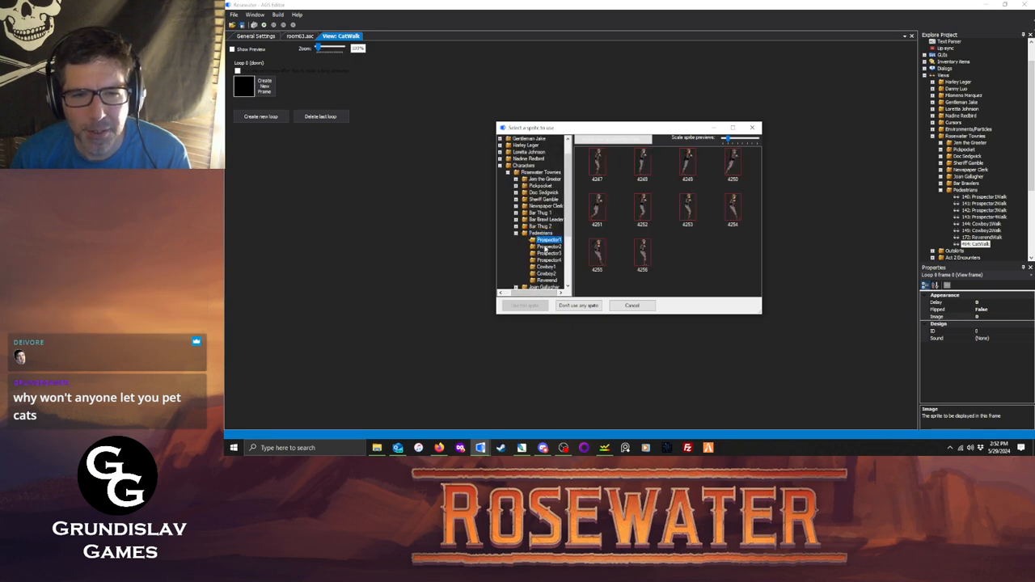
click(547, 245)
click(547, 253)
click(547, 260)
click(547, 266)
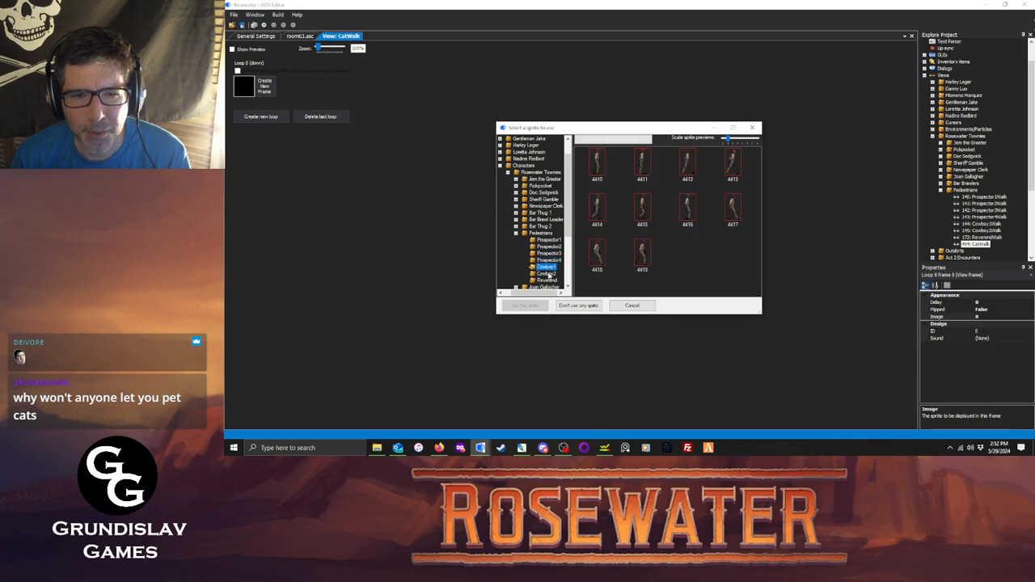
click(547, 273)
click(547, 280)
drag(568, 234, 568, 188)
scroll(569, 188, down, 2)
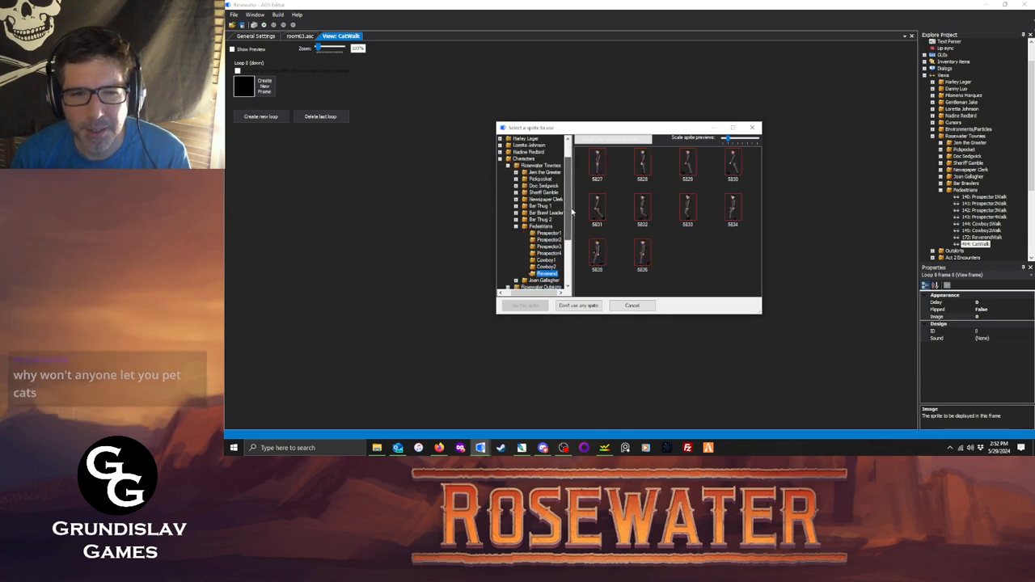
Create a sub-folder named Cat in the Pedestrians sprite folder.
click(540, 219)
right_click(539, 221)
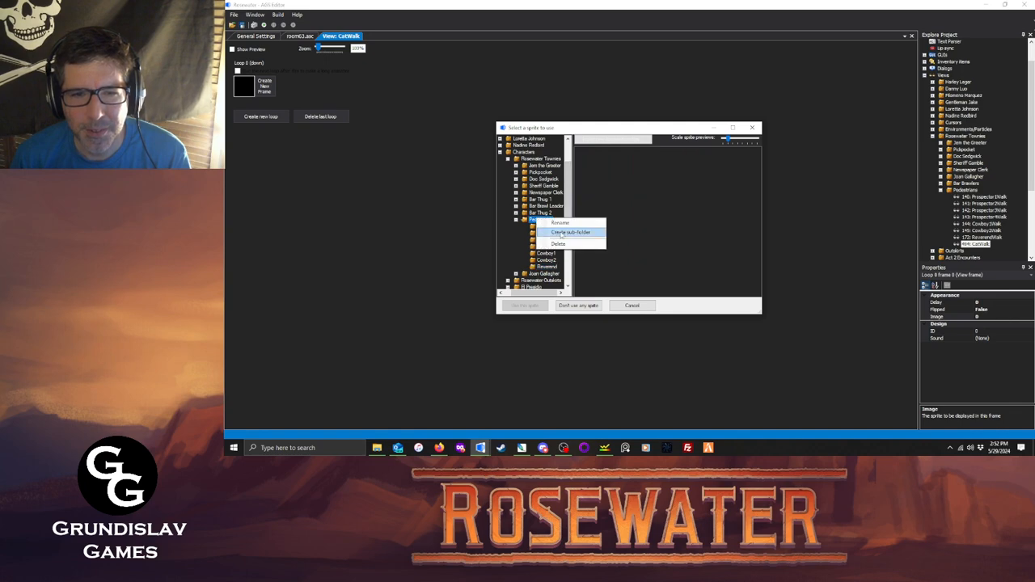
click(600, 237)
text(Cat)
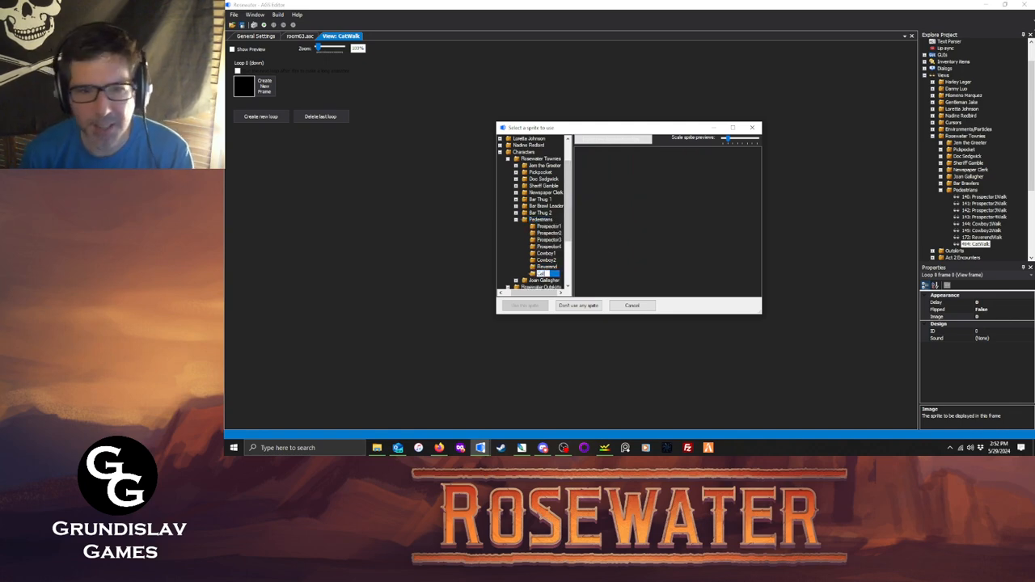
Search the Western Game character folders, including the Rosewater Townies Pedestrians, for cat images to import, and close the import dialog.
right_click(633, 246)
click(659, 240)
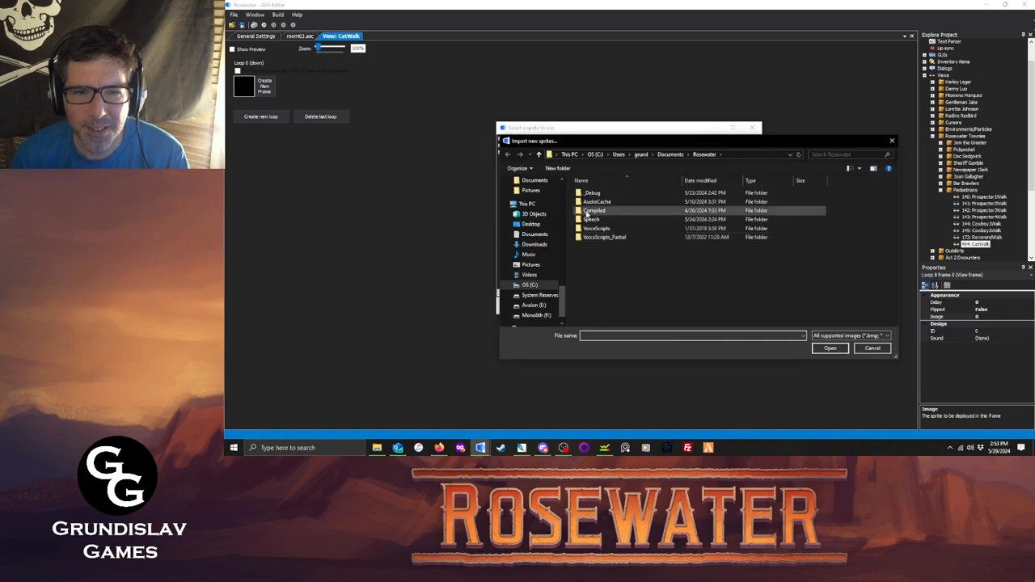
click(529, 224)
scroll(647, 267, down, 3)
scroll(671, 269, down, 2)
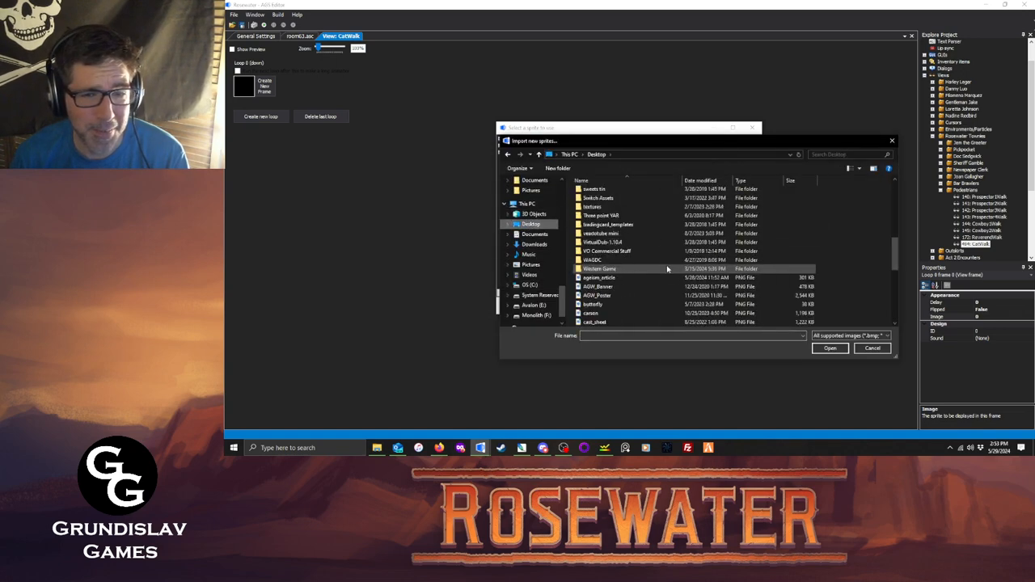
double_click(596, 269)
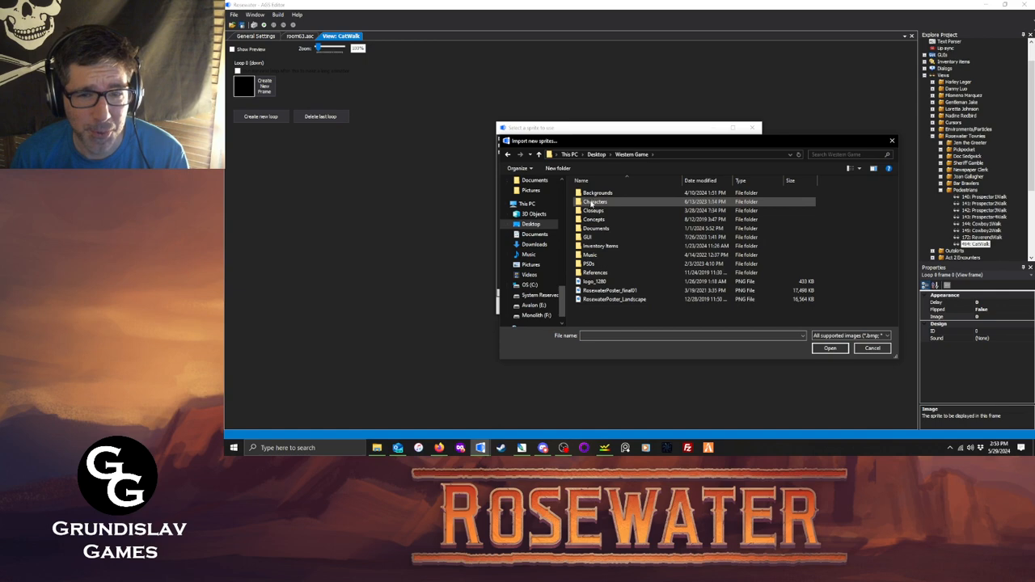
double_click(591, 202)
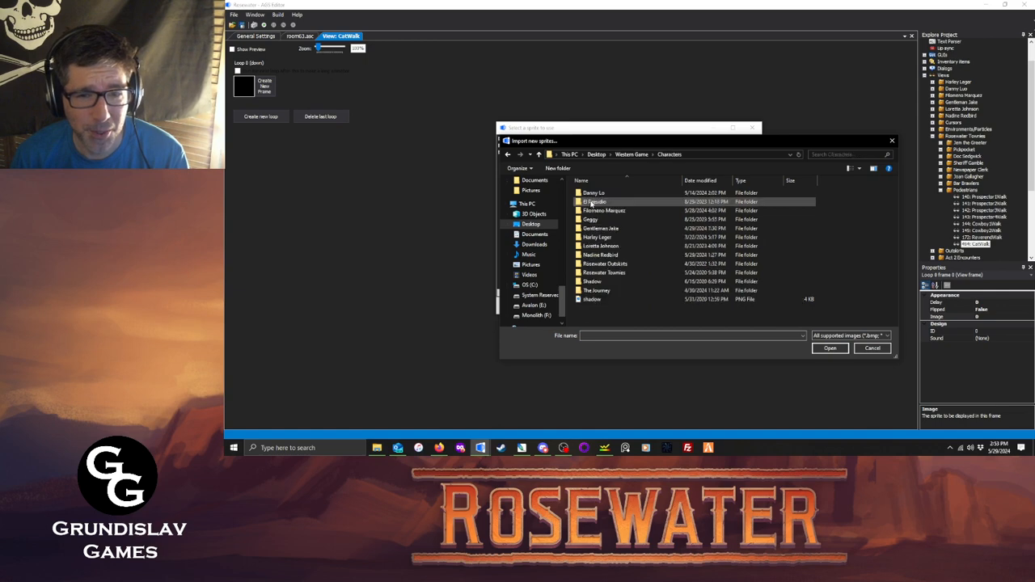
click(599, 275)
double_click(600, 273)
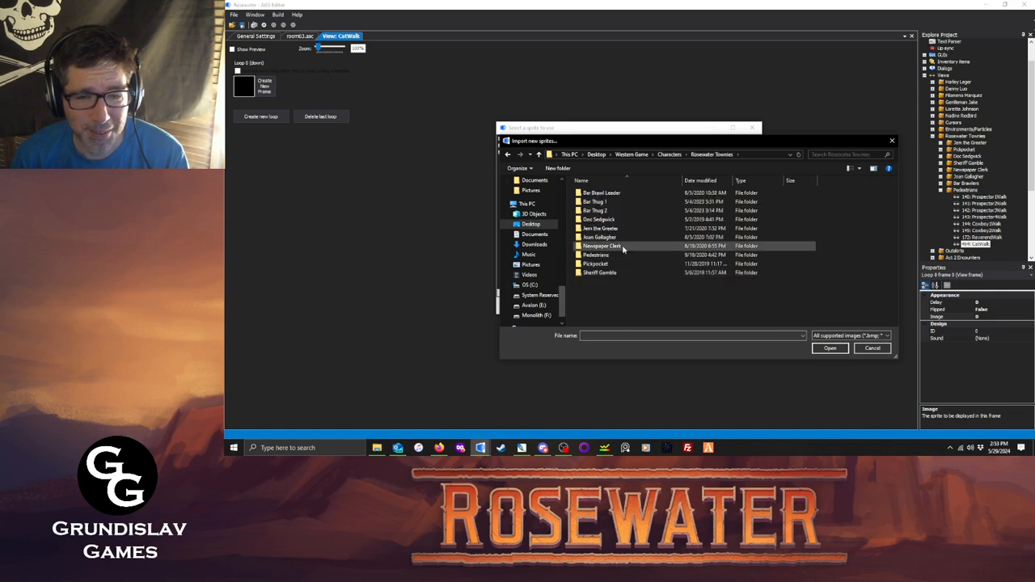
double_click(598, 255)
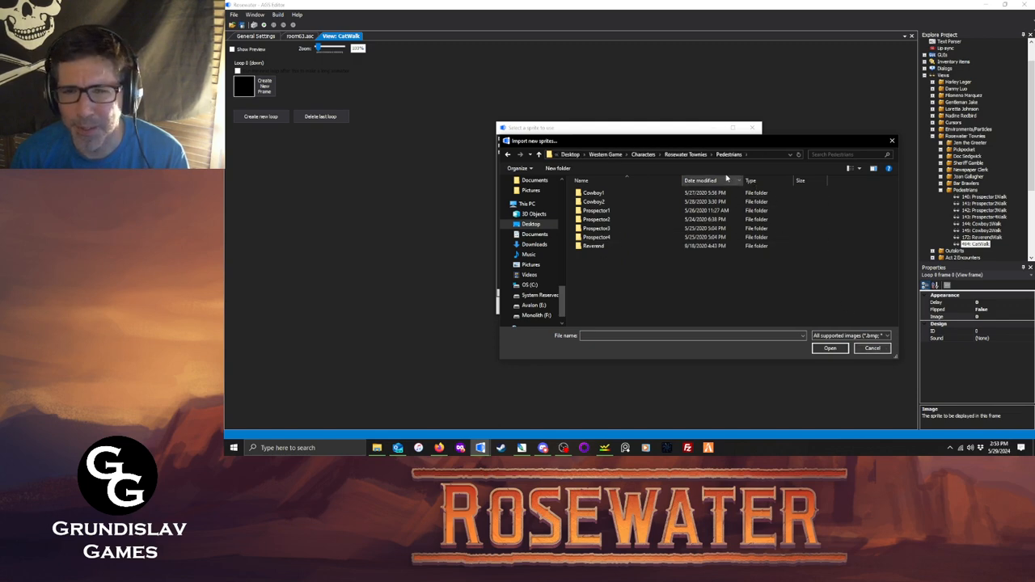
click(693, 154)
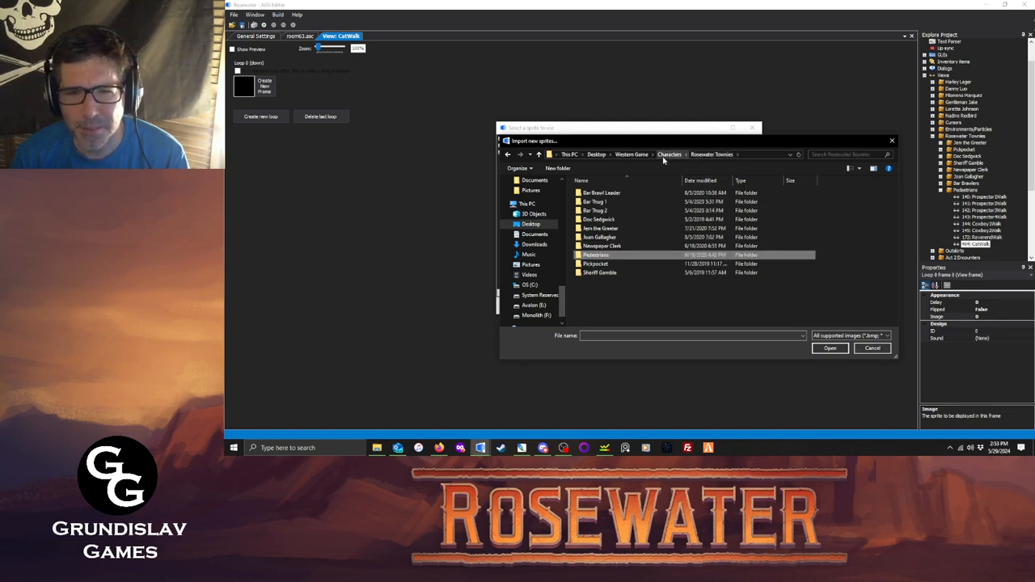
click(665, 155)
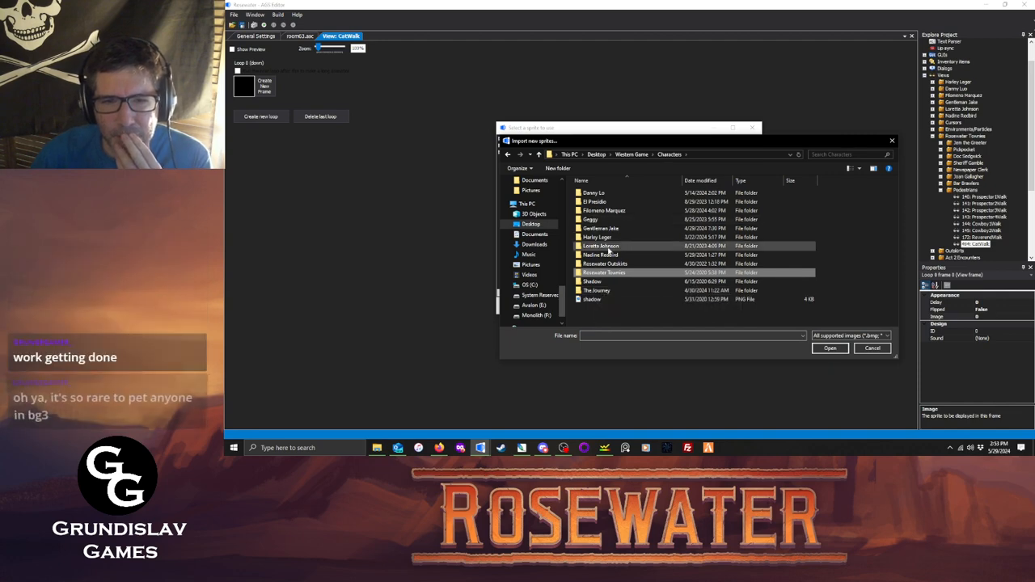
click(870, 348)
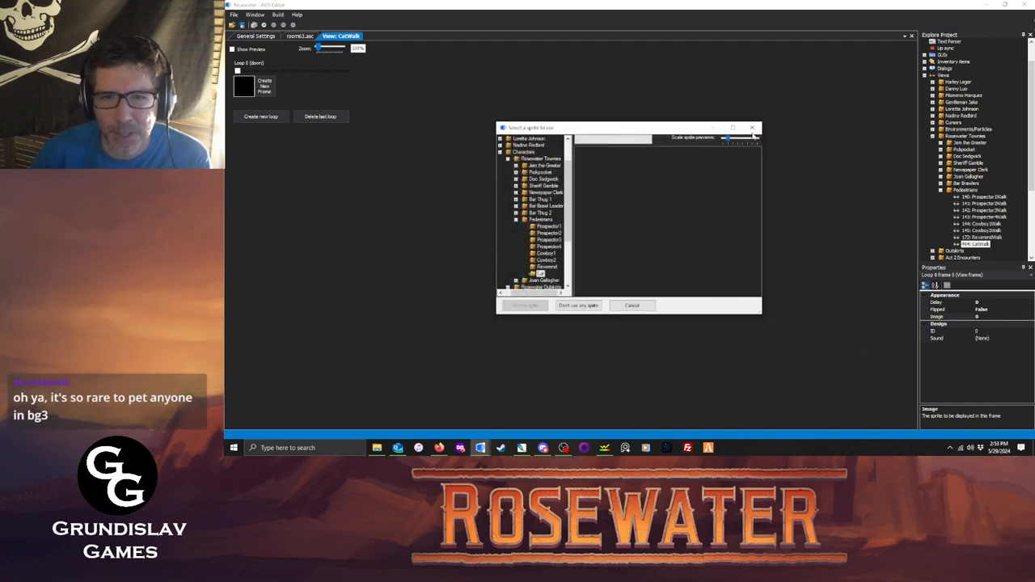
Switch to Photoshop and look through the Pedestrians folder in the desktop's Animations folder for a cat file.
click(521, 447)
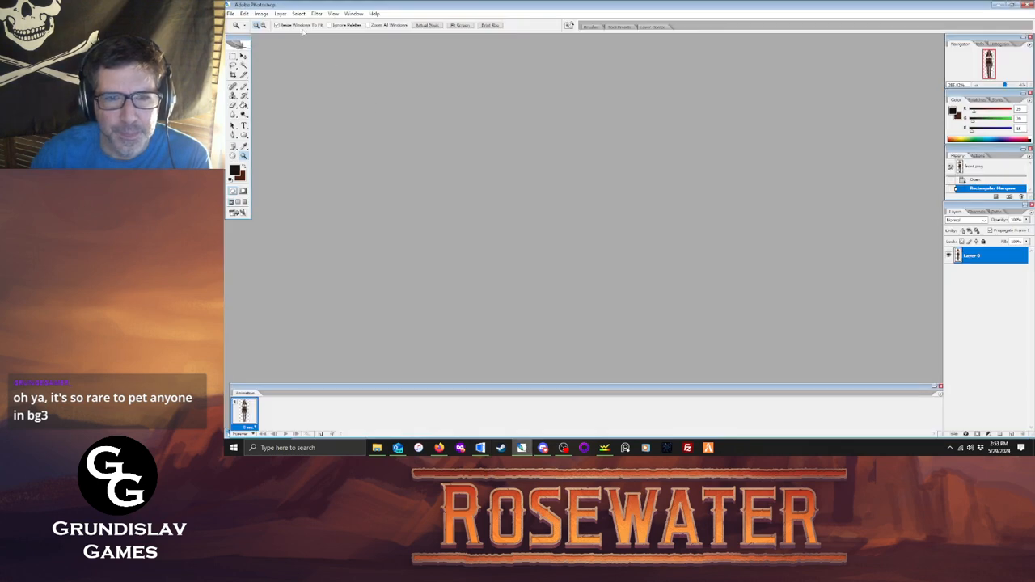
click(231, 14)
click(247, 36)
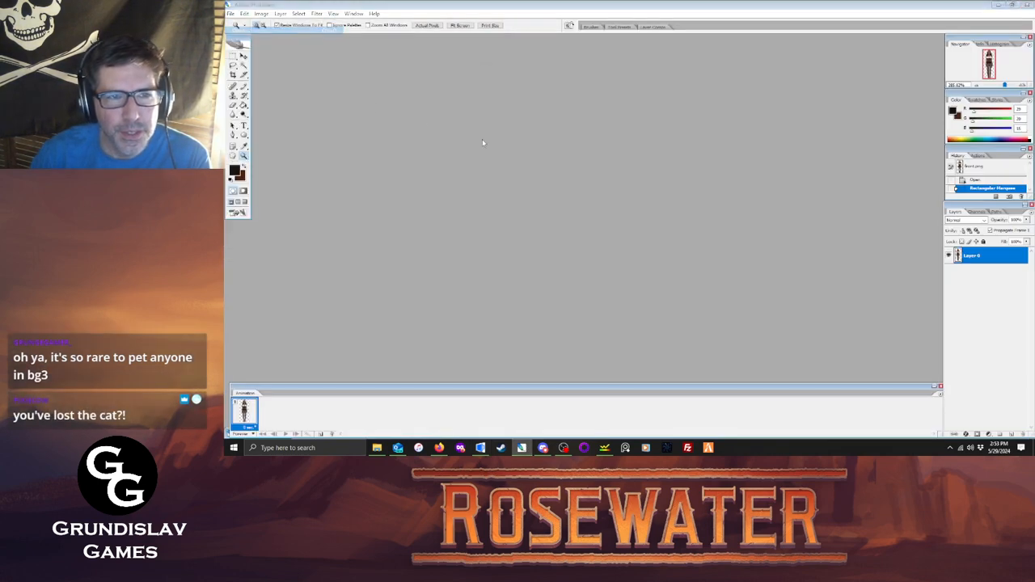
click(502, 133)
scroll(591, 159, down, 2)
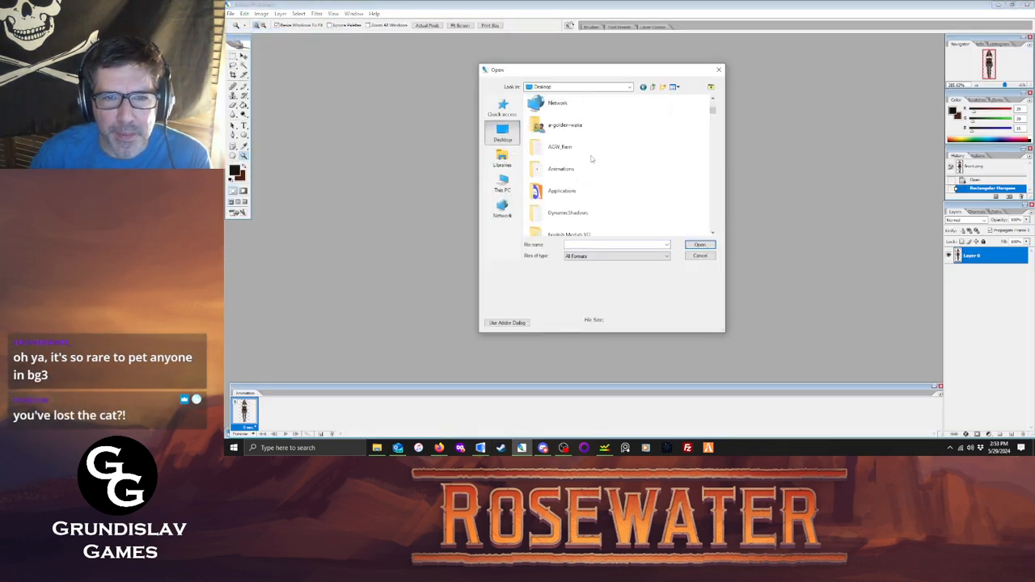
double_click(588, 162)
double_click(546, 164)
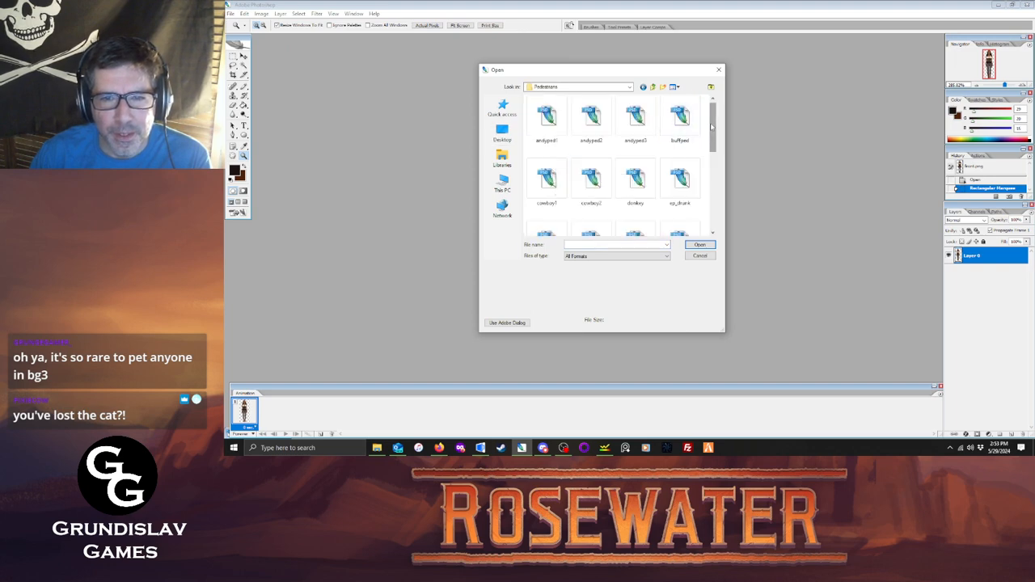
drag(712, 133, 712, 212)
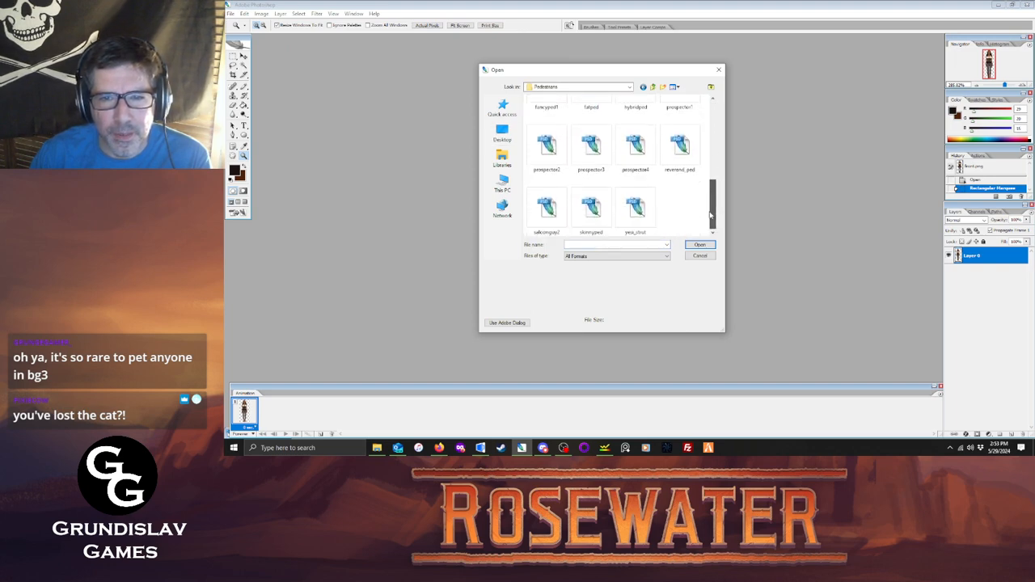
Open the cat_walk file from the Misc animations folder and play its animation.
click(653, 88)
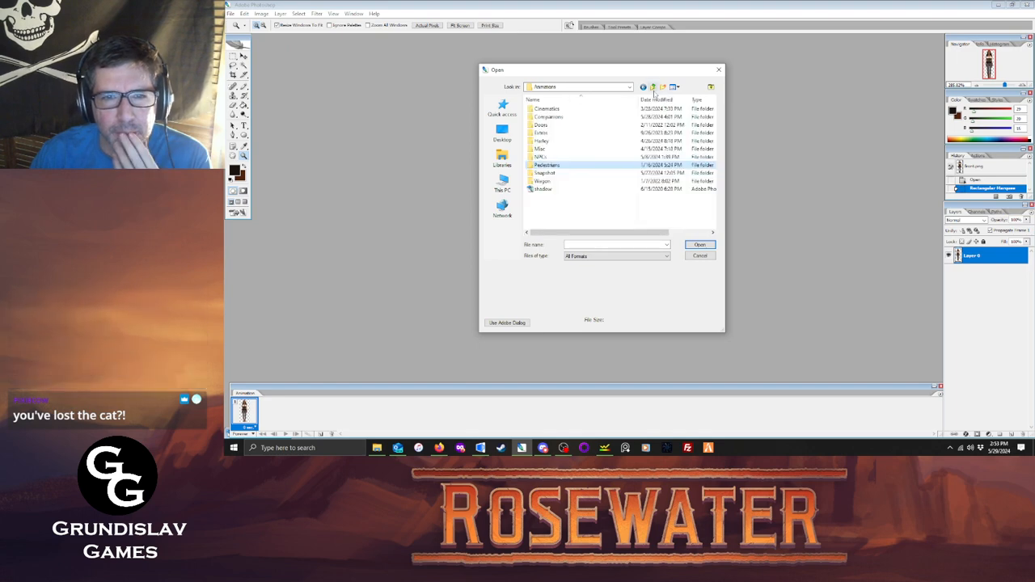
double_click(541, 150)
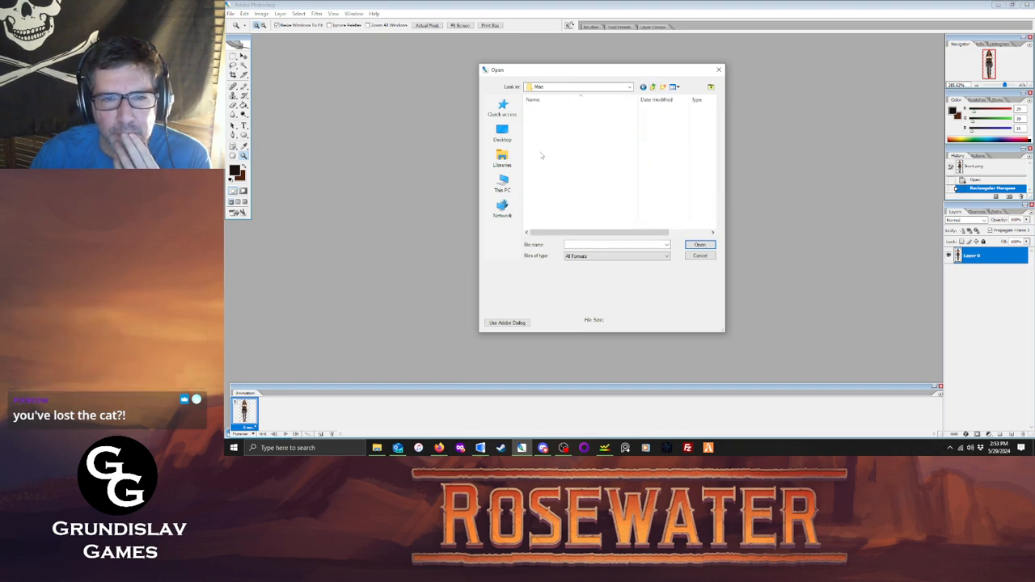
click(636, 127)
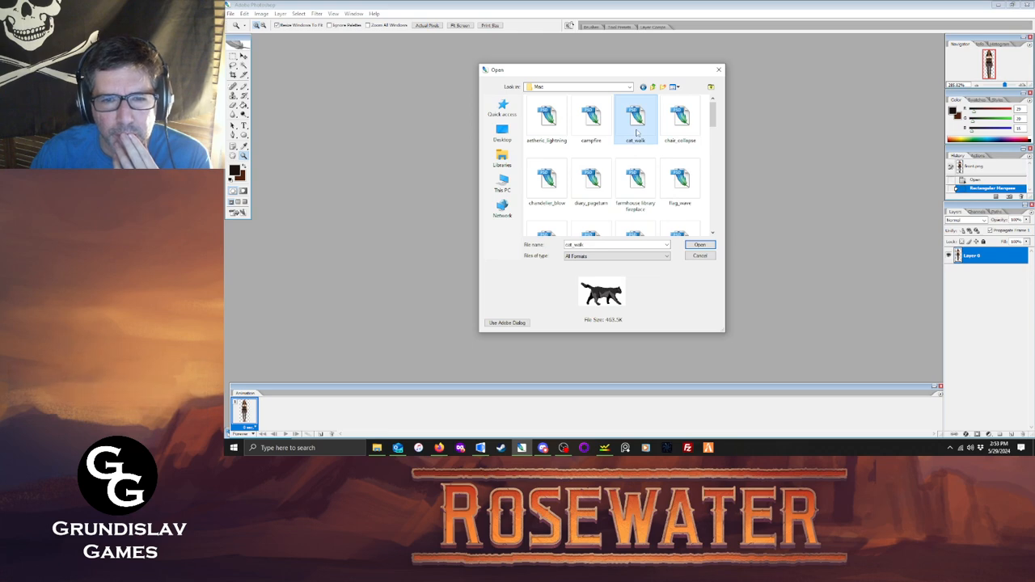
double_click(636, 127)
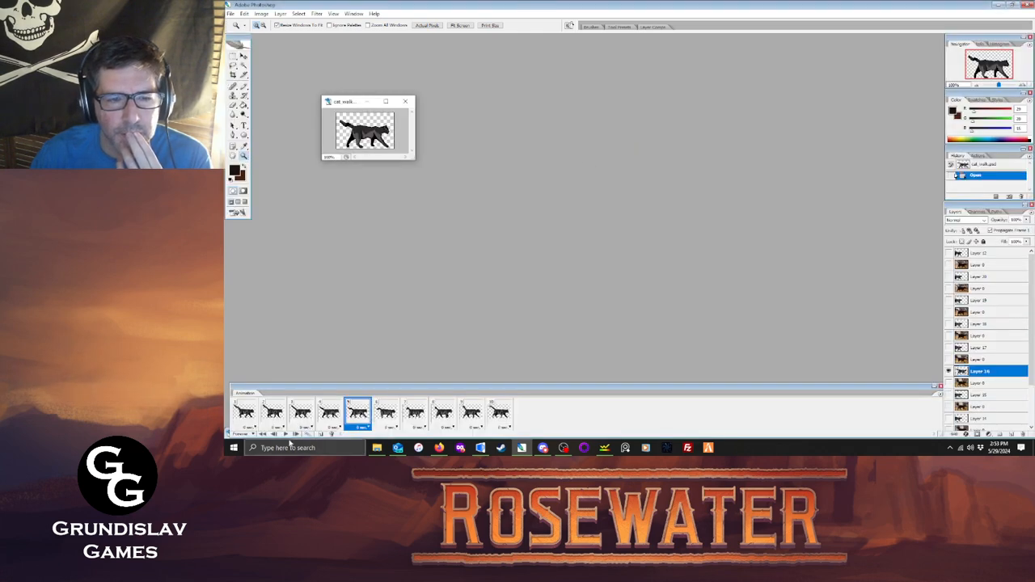
click(284, 435)
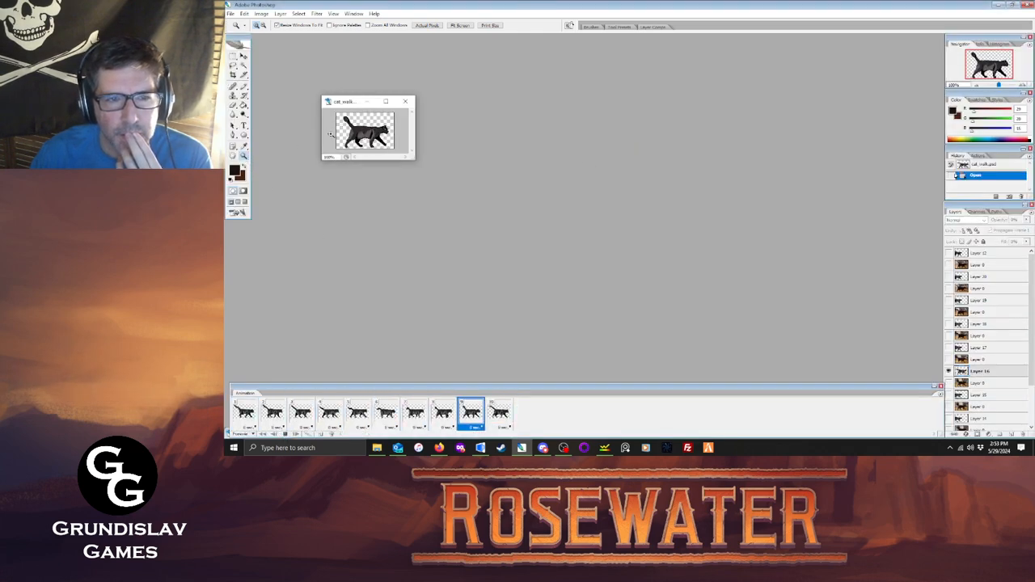
Enlarge the cat_walk image to fit the screen, play its walk animation, and return to the first frame.
right_click(355, 135)
click(380, 143)
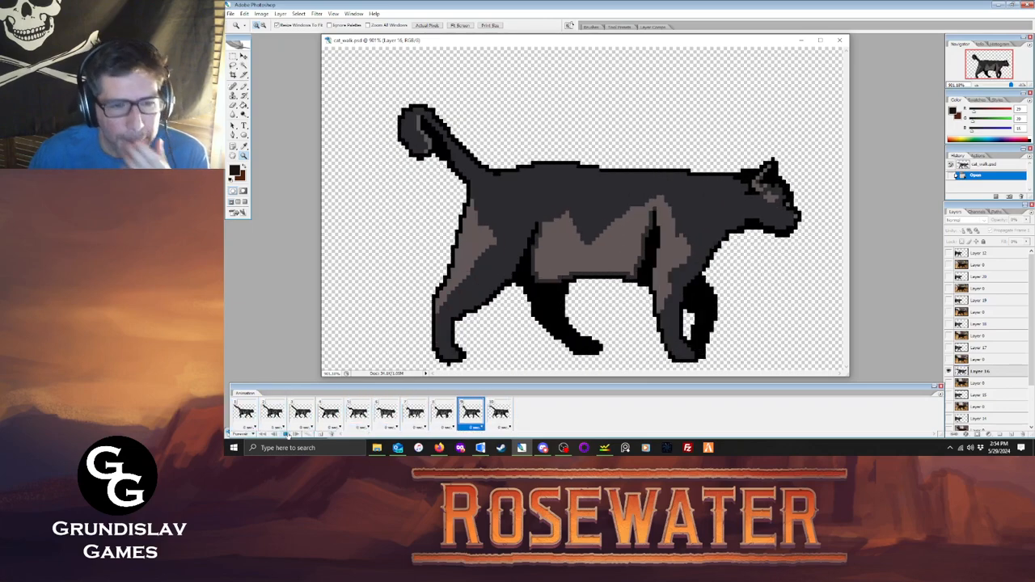
click(284, 434)
click(230, 14)
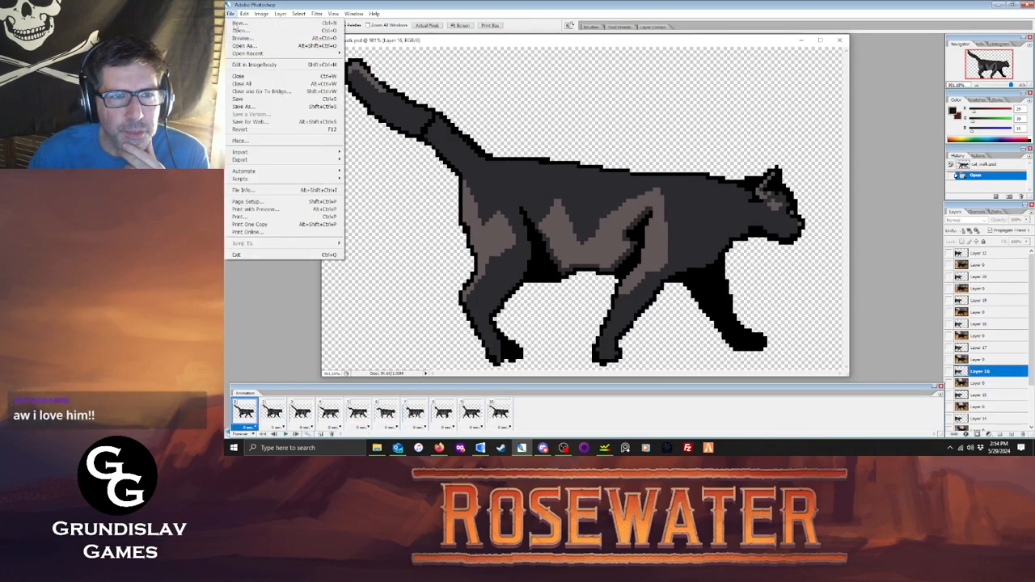
click(243, 30)
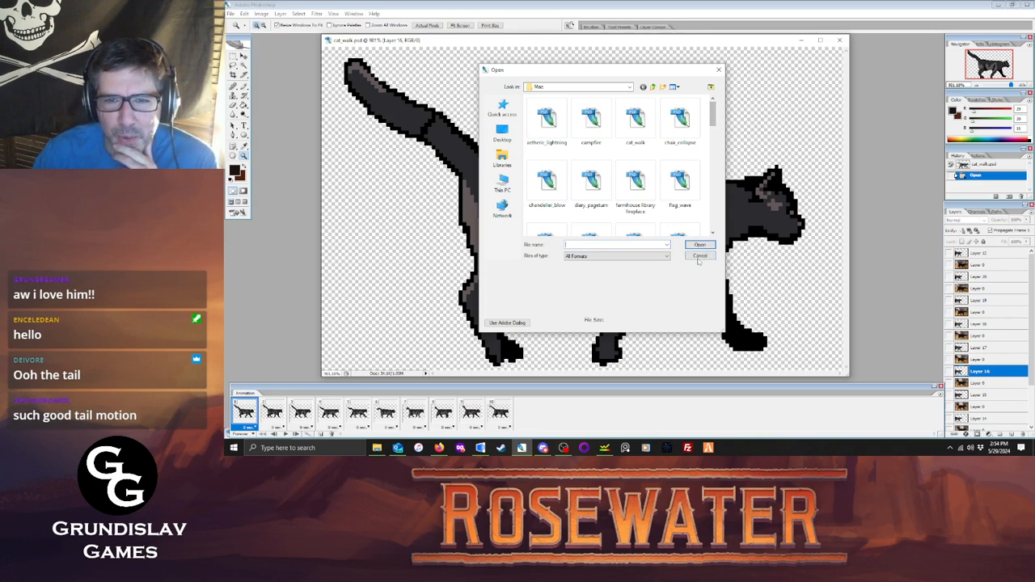
click(699, 258)
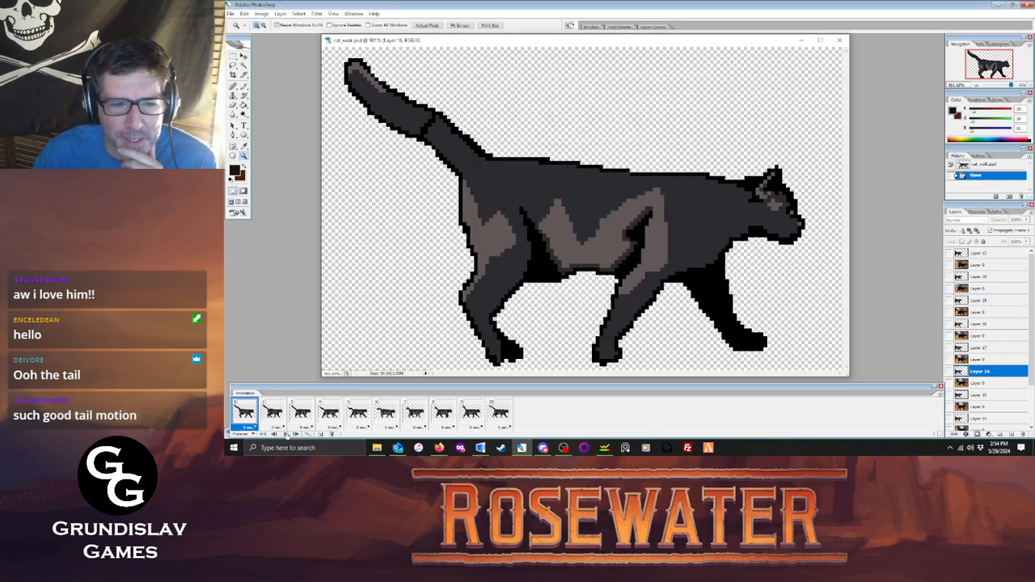
click(285, 434)
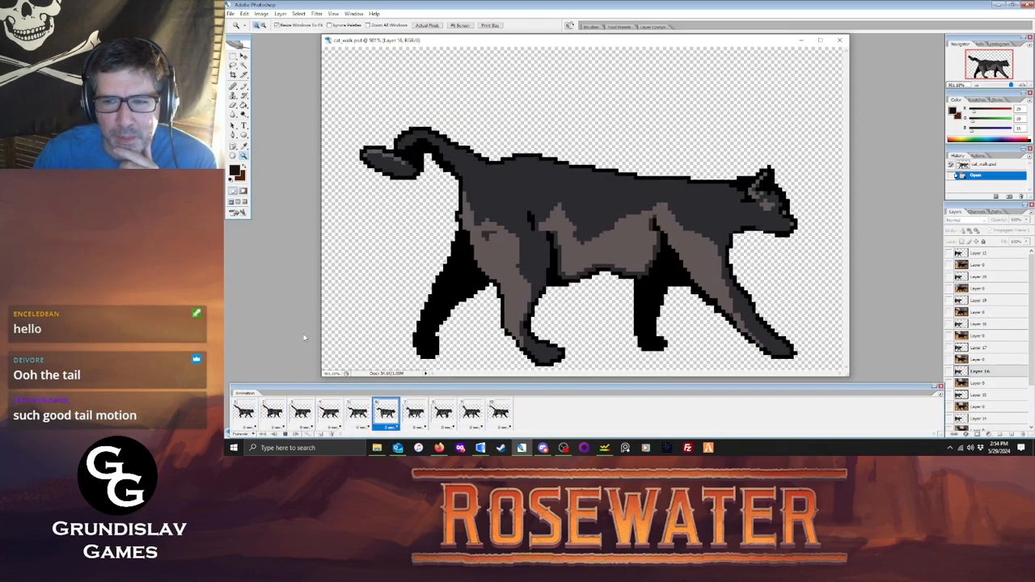
click(245, 419)
Search the Western Game character folders, including the El Presidio Pedestrians, for a cat file, and close the open dialog.
click(231, 14)
click(241, 31)
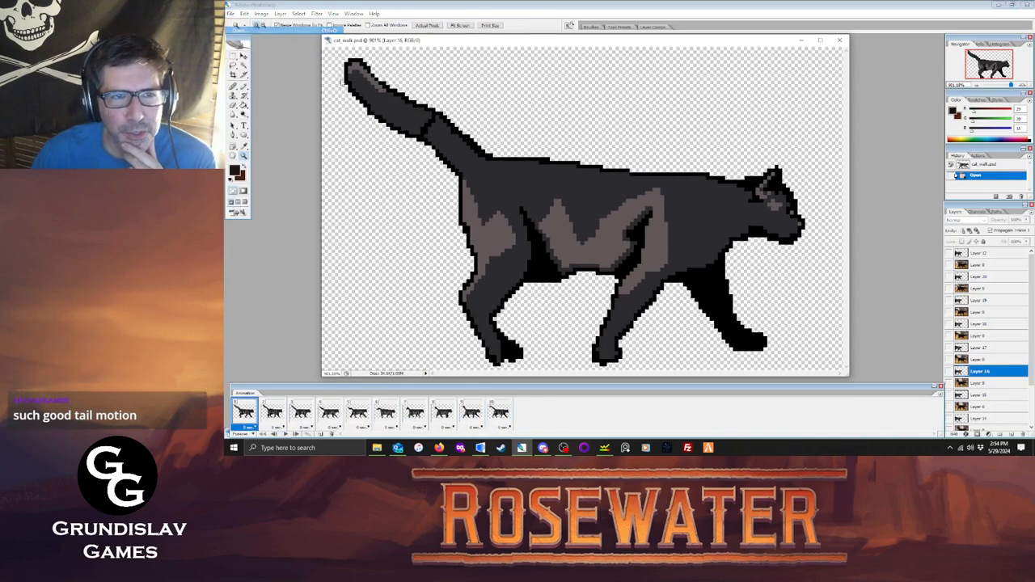
click(503, 133)
scroll(590, 167, down, 5)
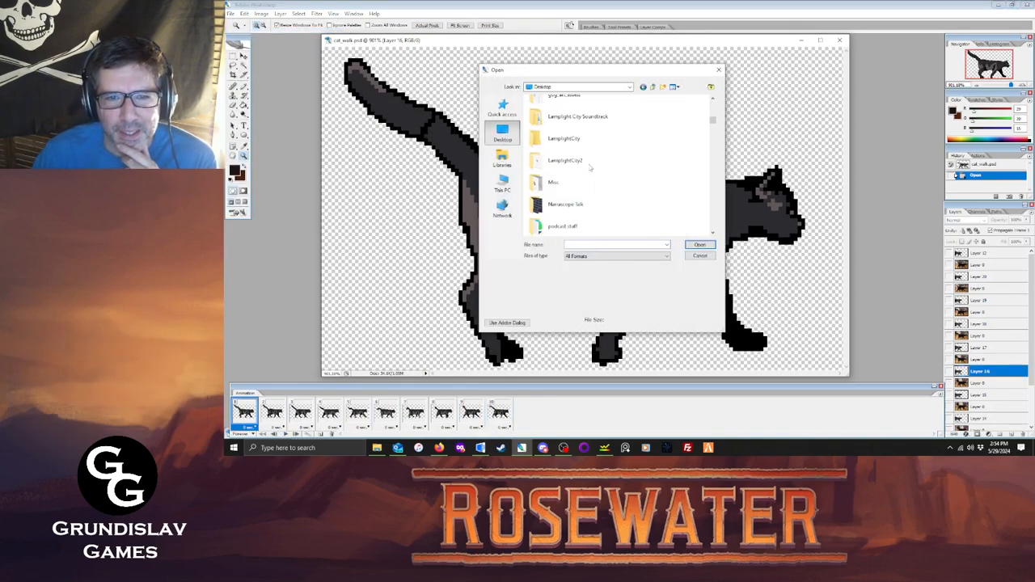
scroll(591, 167, down, 10)
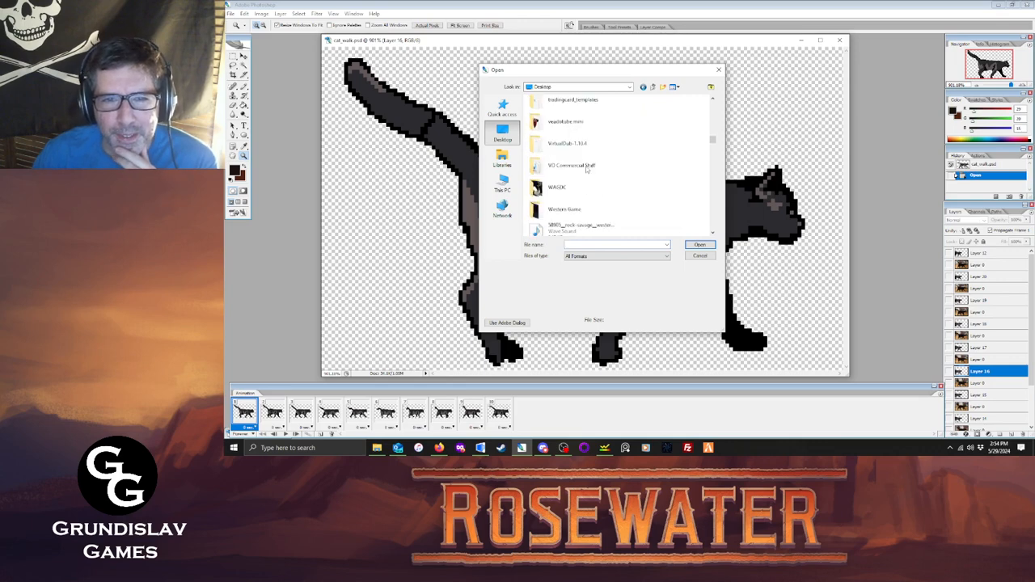
double_click(567, 210)
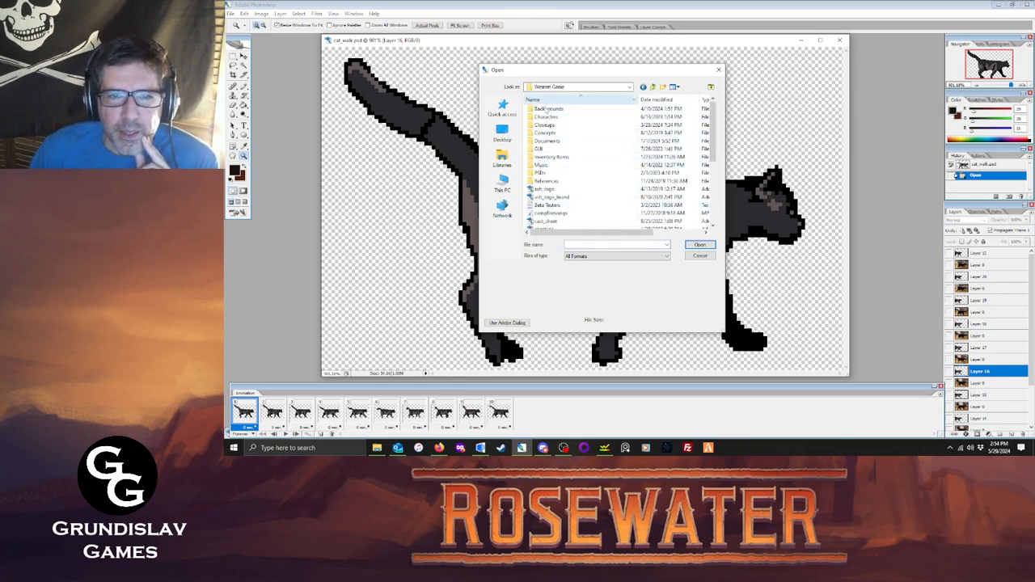
double_click(543, 117)
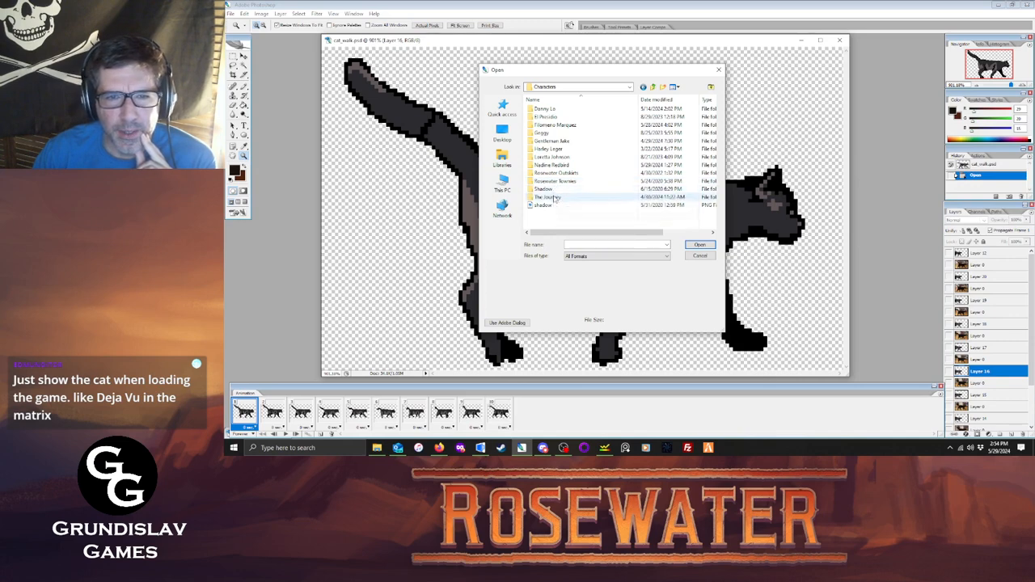
double_click(545, 116)
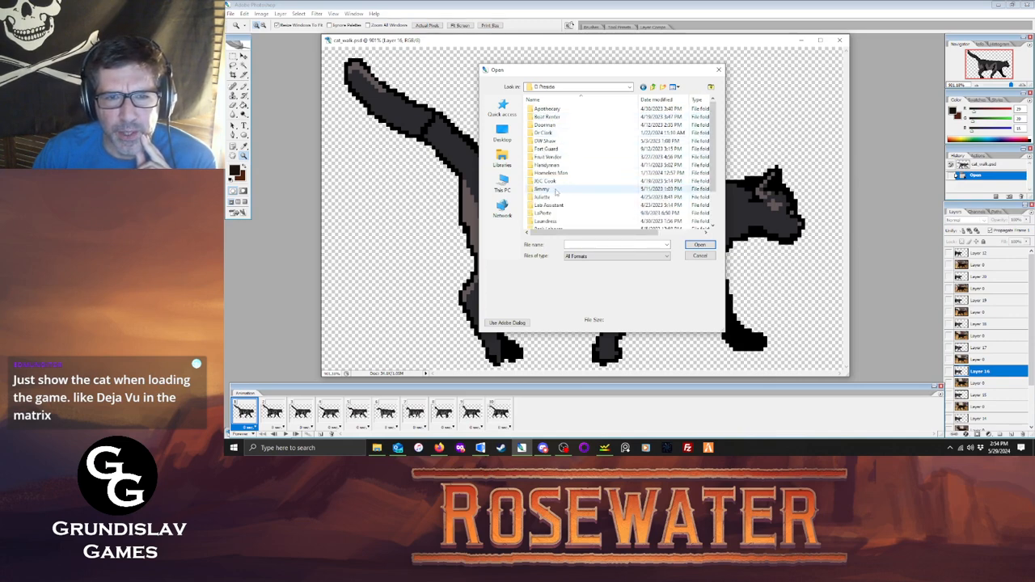
scroll(558, 195, down, 1)
scroll(558, 195, down, 1)
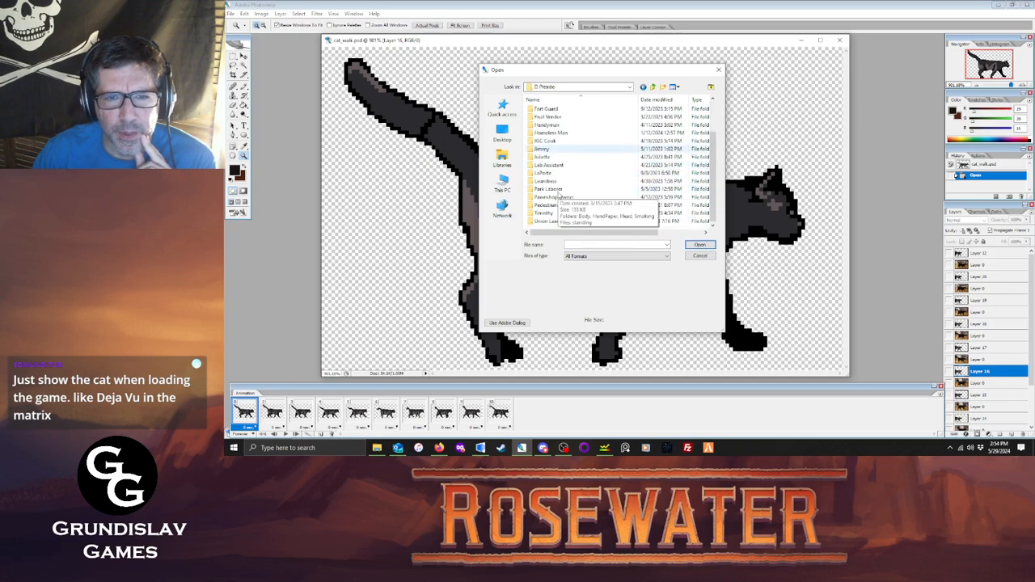
double_click(555, 206)
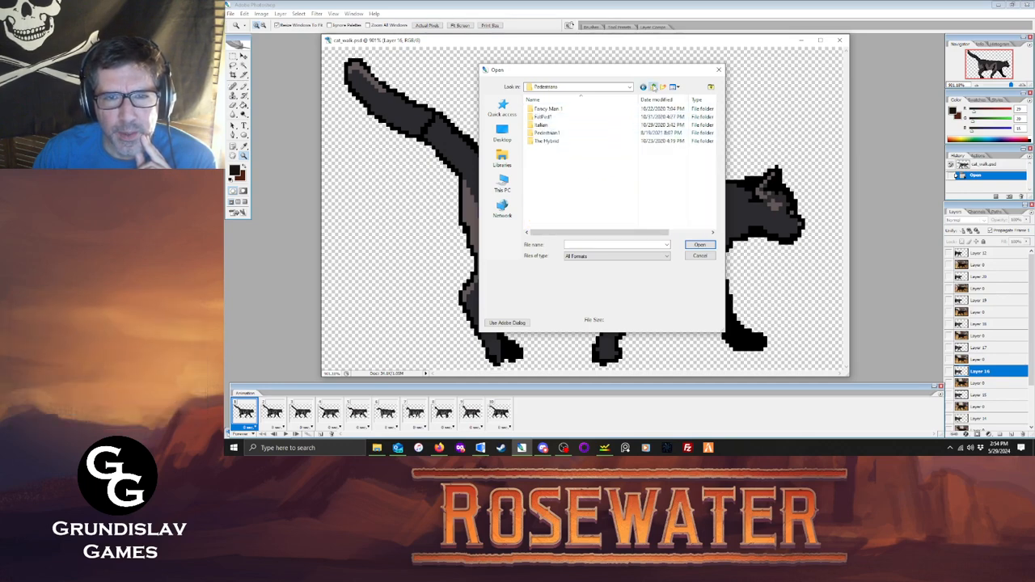
click(653, 87)
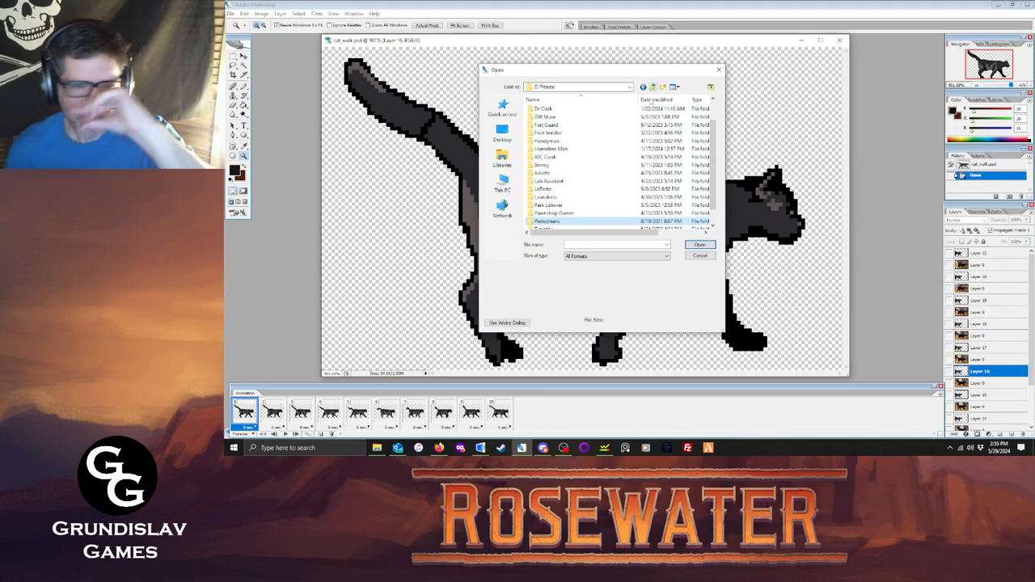
click(653, 87)
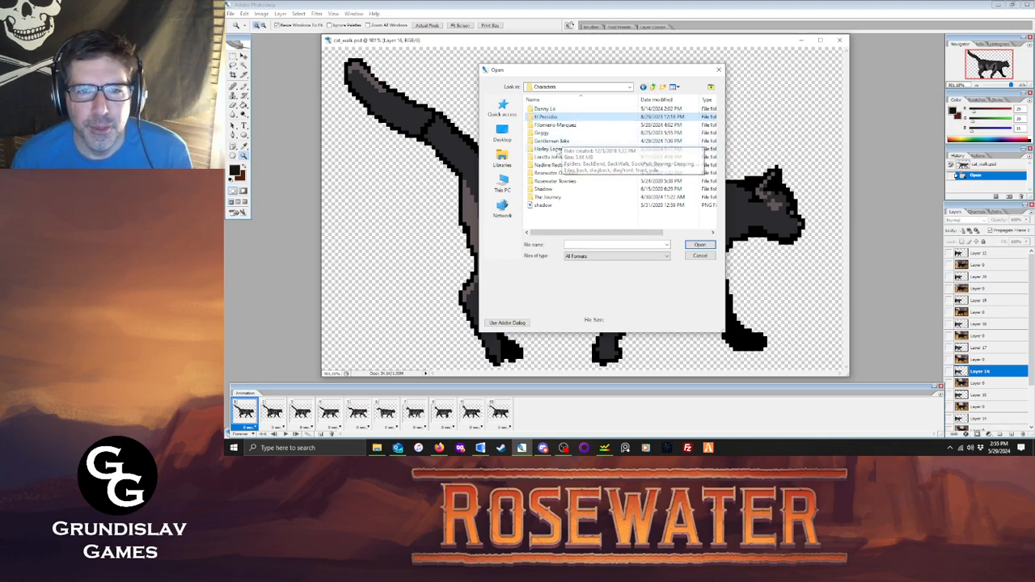
click(701, 256)
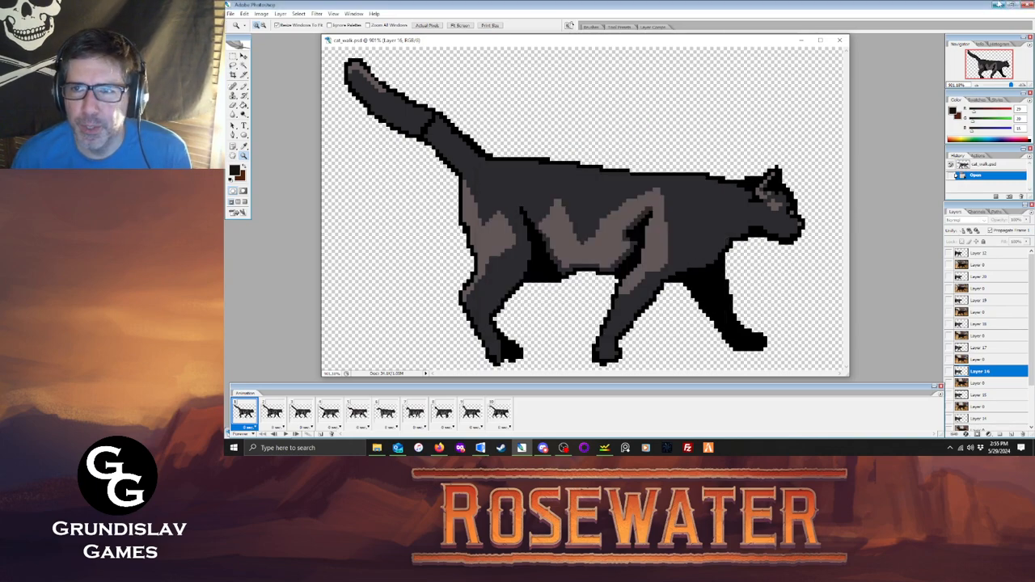
Switch to the AGS Editor, look through the loops of the BKGExtras view under Environments/Particles for a cat, and close the view.
click(998, 5)
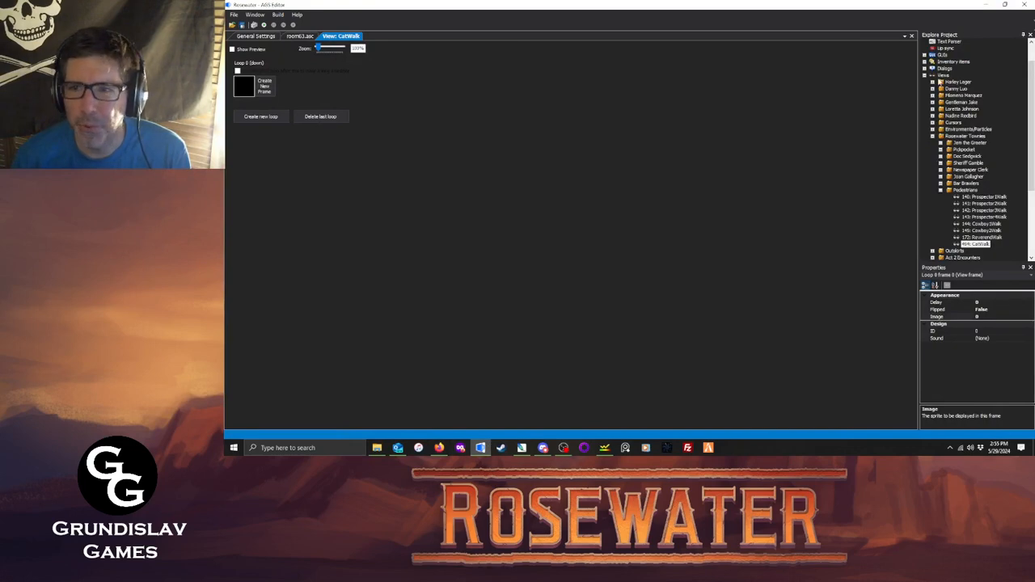
click(932, 130)
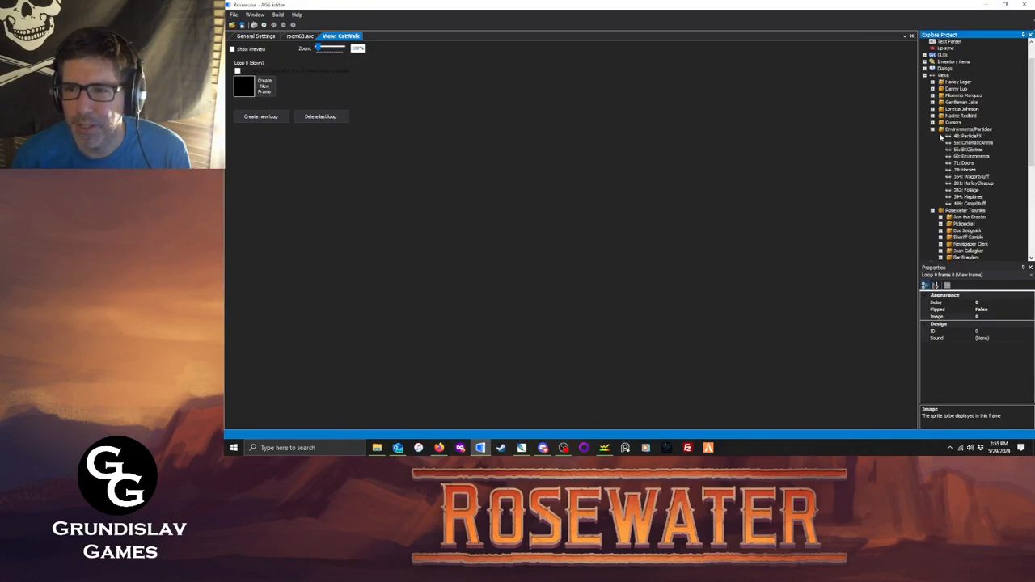
double_click(968, 149)
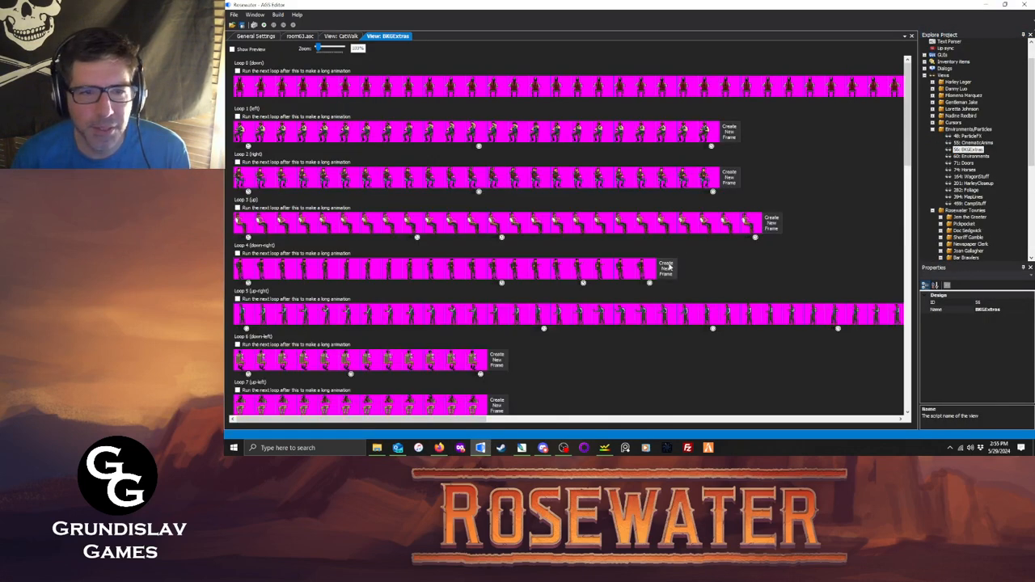
scroll(668, 267, down, 15)
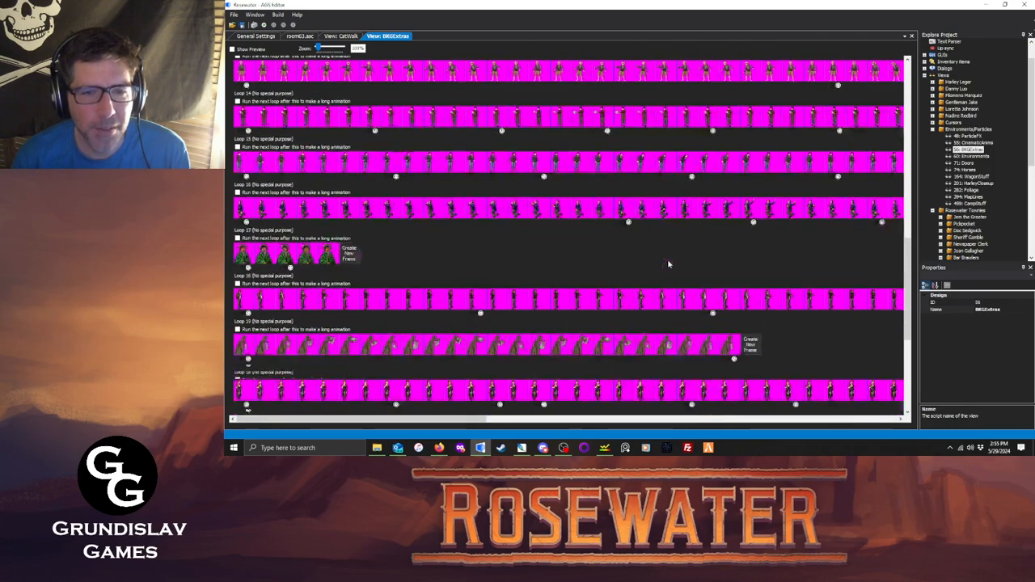
scroll(667, 259, down, 3)
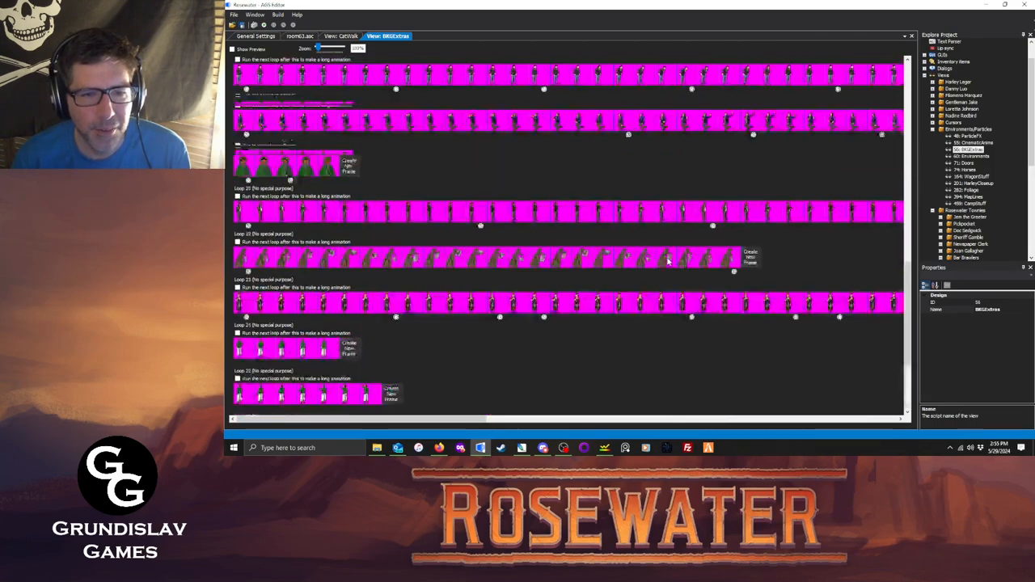
scroll(668, 261, up, 15)
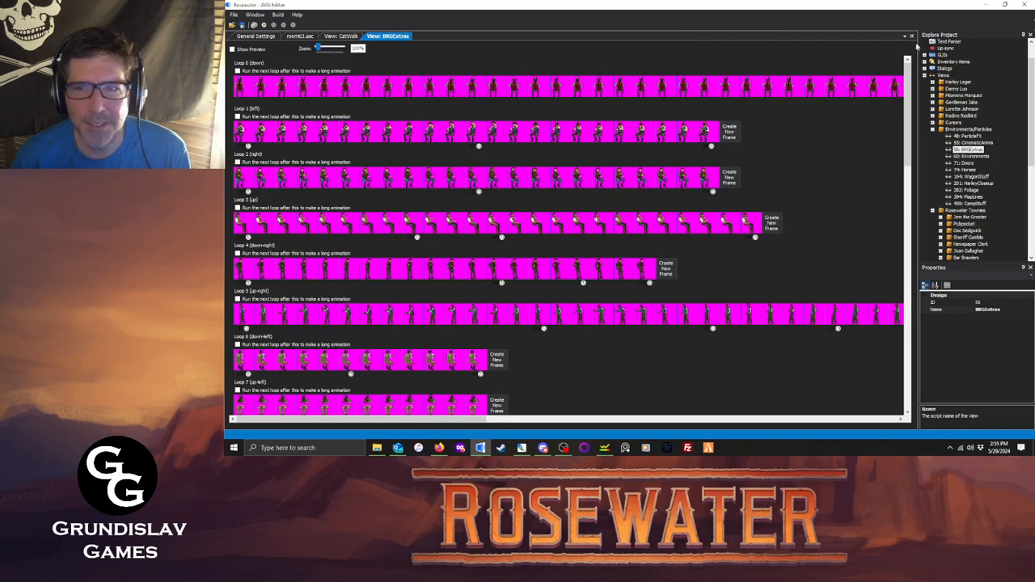
click(912, 35)
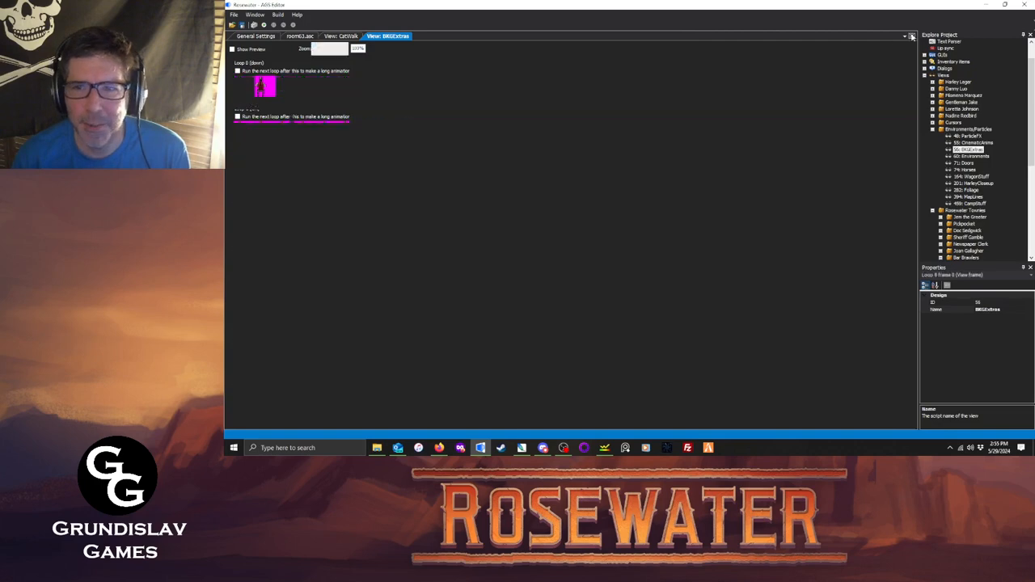
Switch back to Photoshop and send the cat_walk animation to ImageReady for editing.
click(523, 448)
click(230, 14)
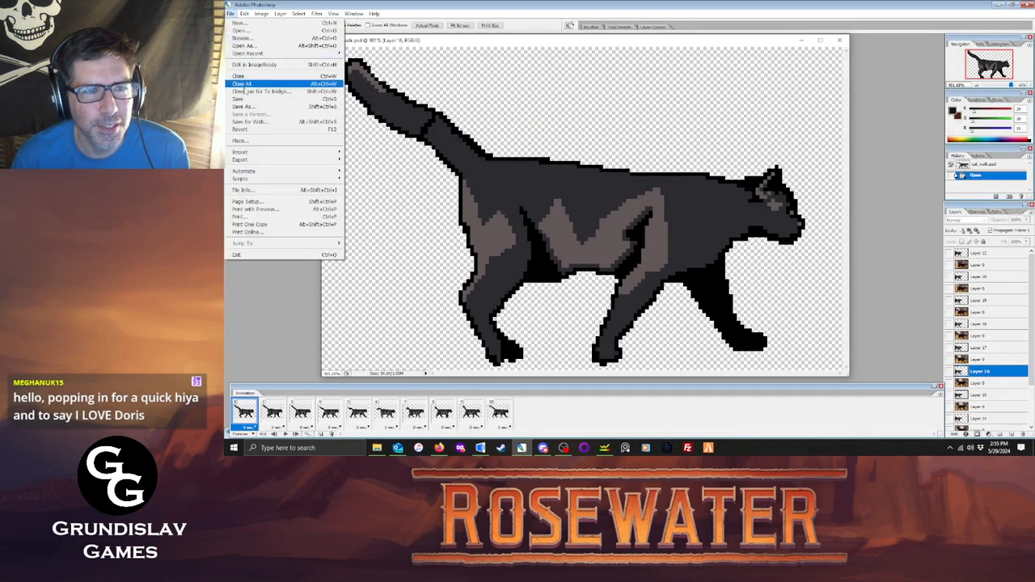
click(251, 64)
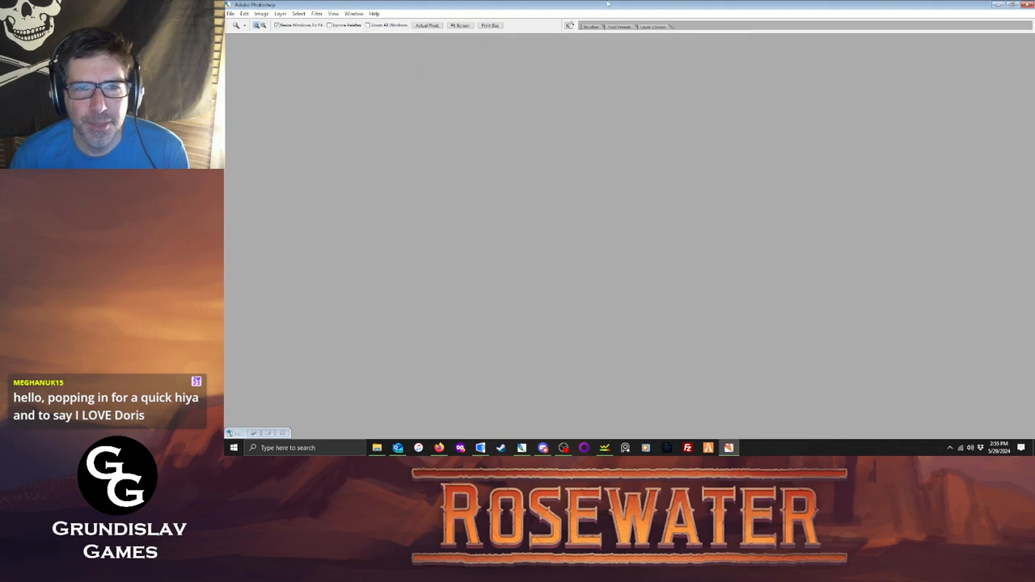
click(608, 3)
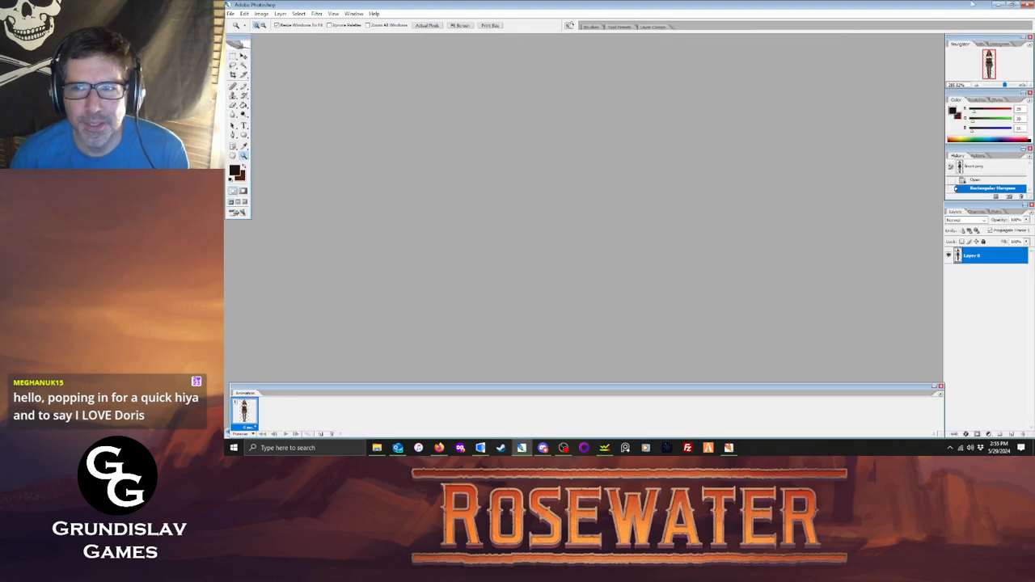
Start exporting the animation frames as files, with PNG-24 format and the base name sidewalk.
click(231, 14)
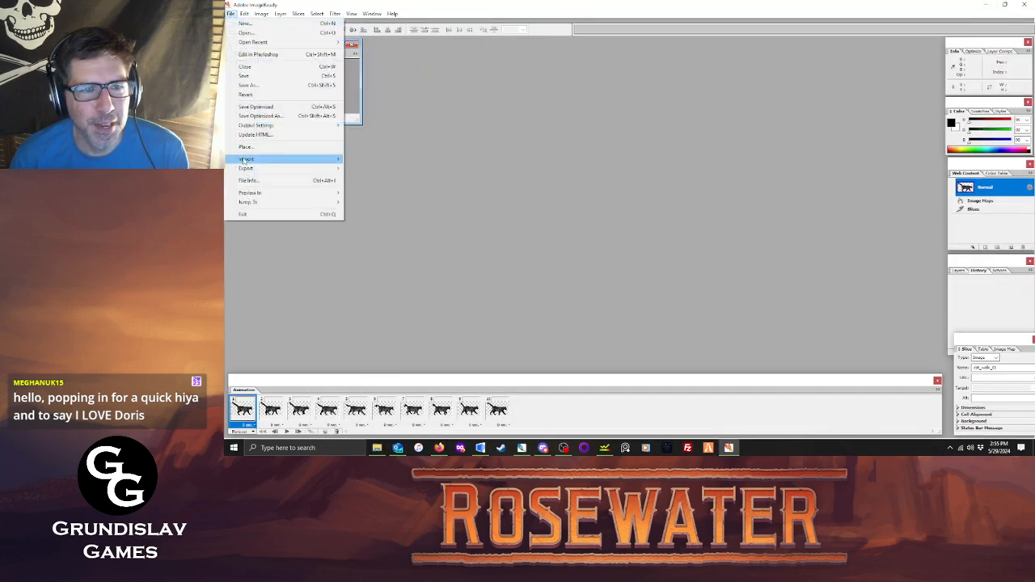
mouse_move(257, 168)
click(376, 198)
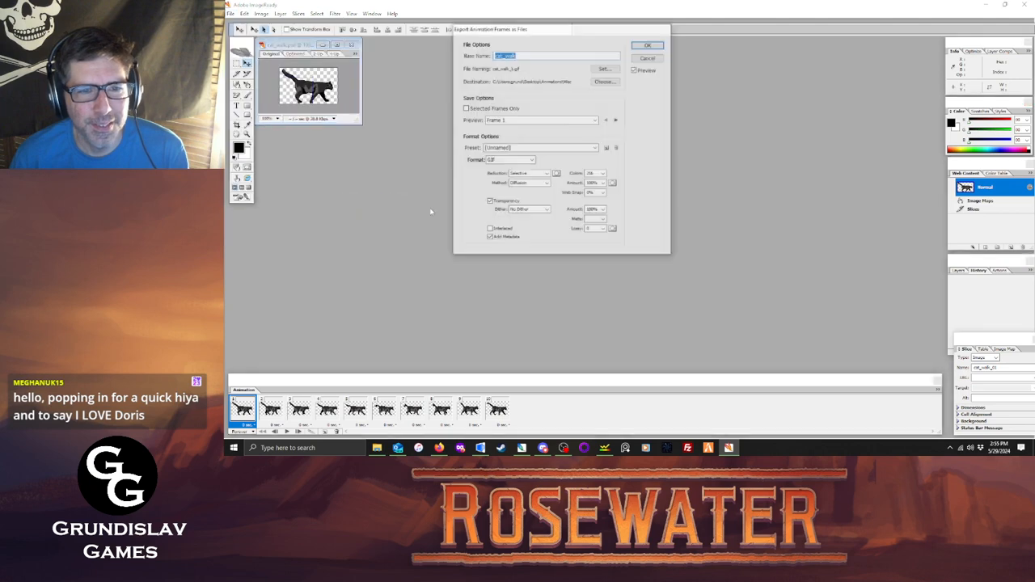
click(509, 160)
click(497, 198)
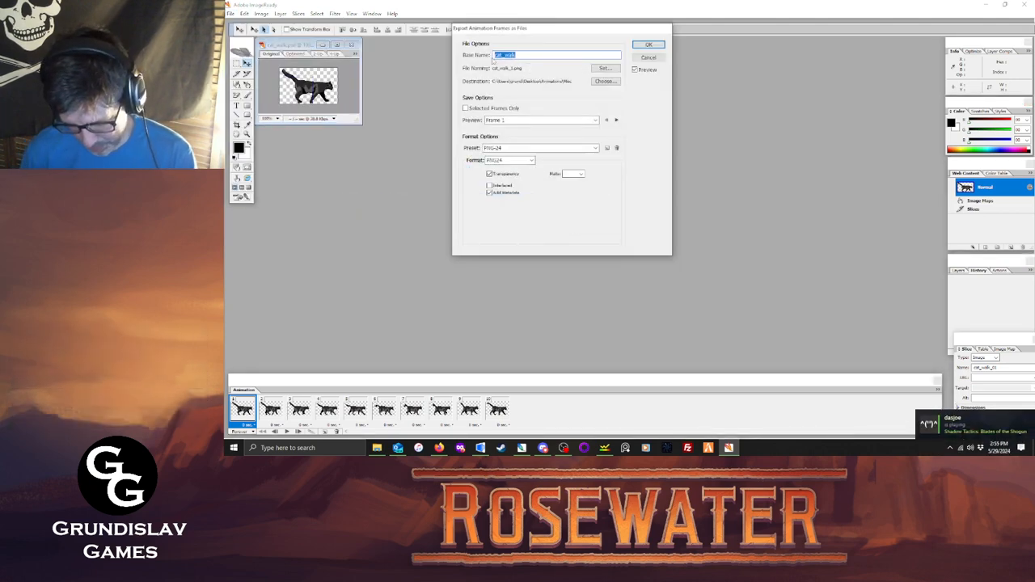
text(sidewal)
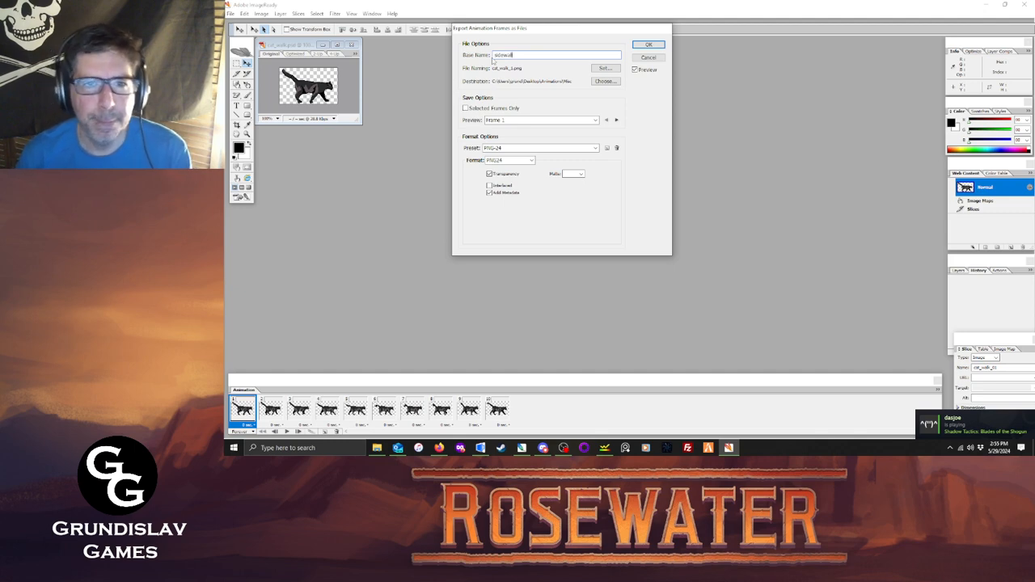
text(k)
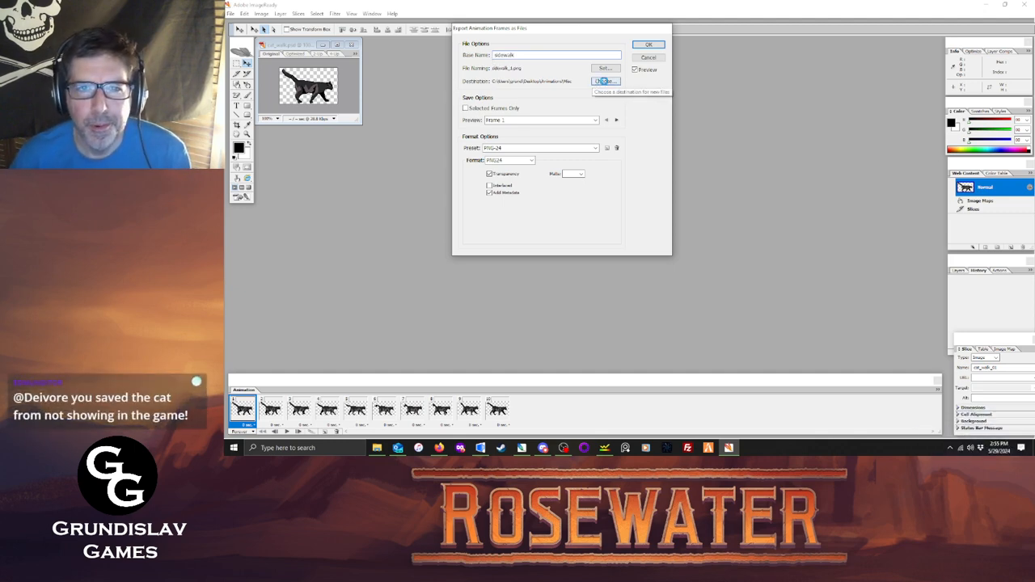
Browse for the export destination to the Pedestrians folder under Western Game/Characters/Rosewater Townies.
click(604, 80)
drag(687, 202, 686, 279)
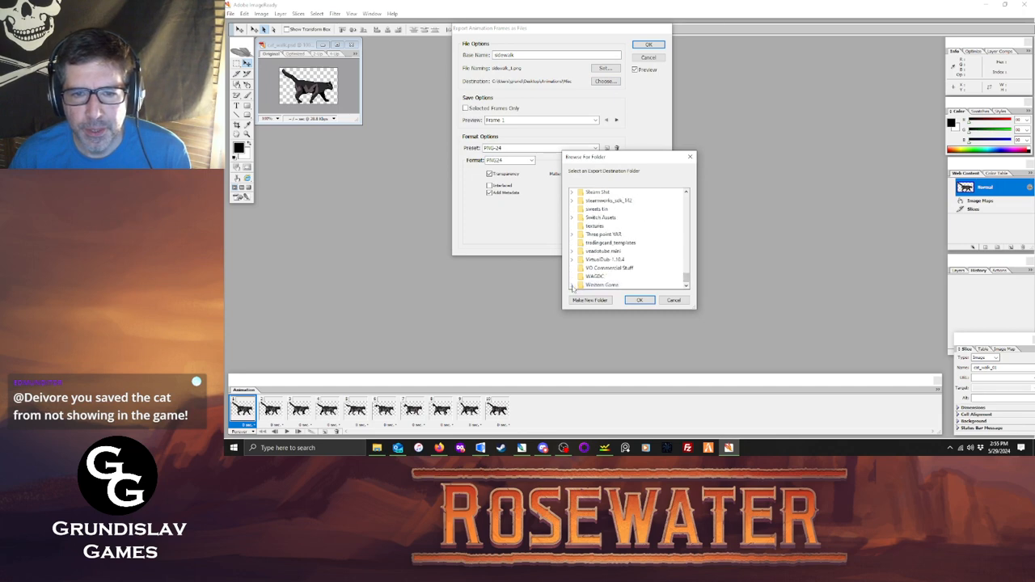
click(572, 285)
click(581, 219)
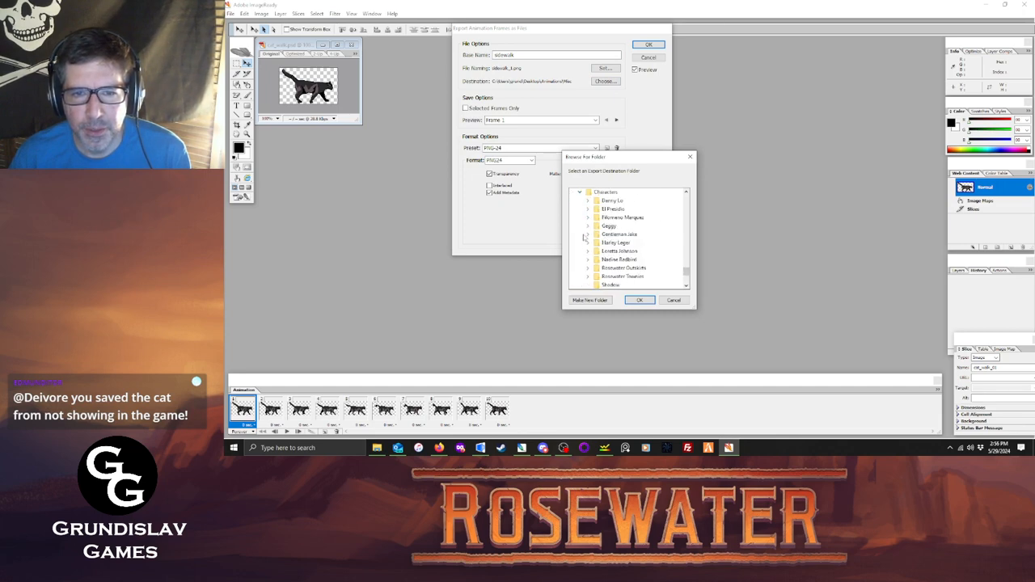
click(589, 277)
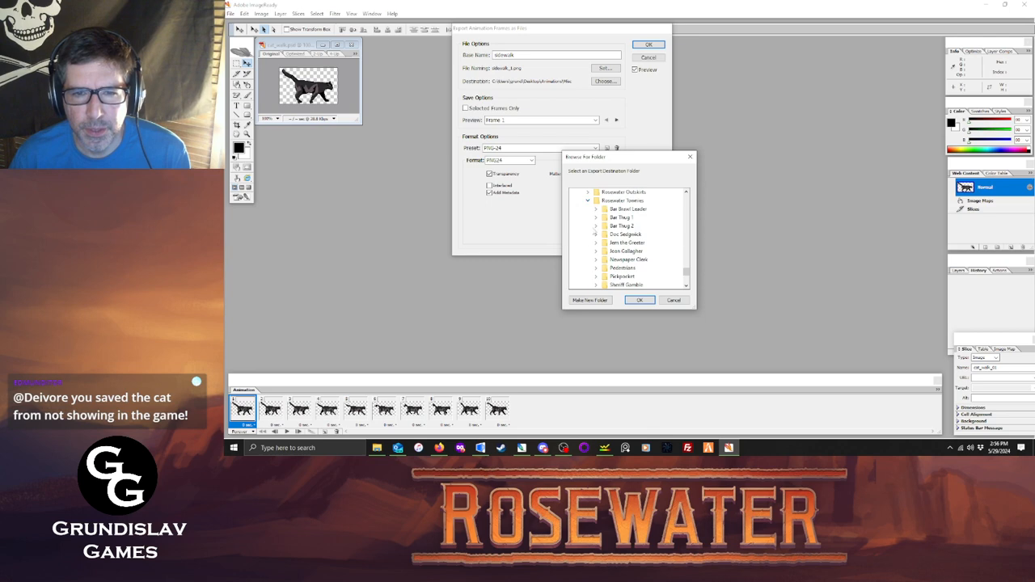
scroll(595, 255, down, 1)
click(597, 243)
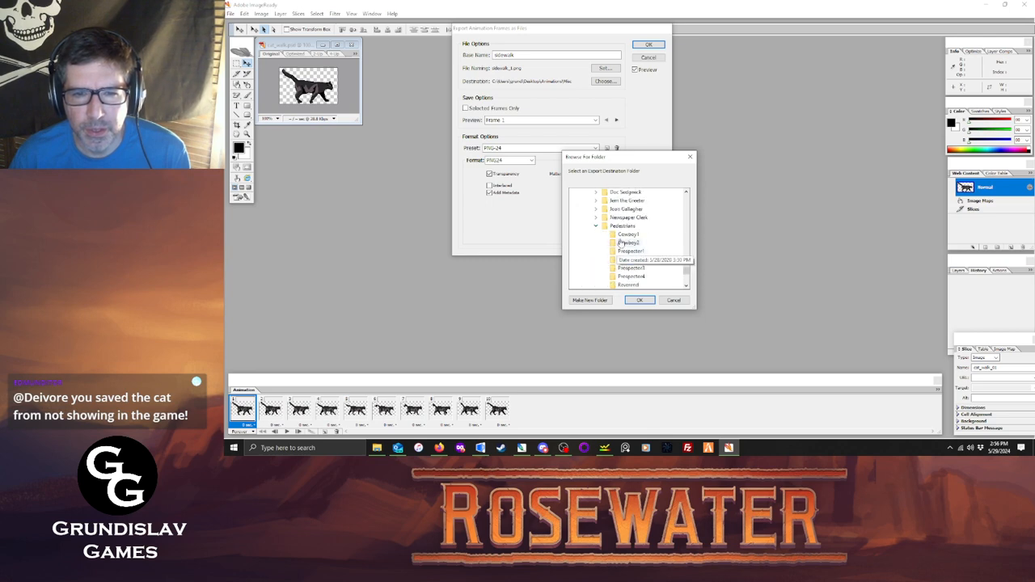
click(622, 227)
Create a Cat folder inside Pedestrians, set it as the destination, and export the animation frames.
click(590, 301)
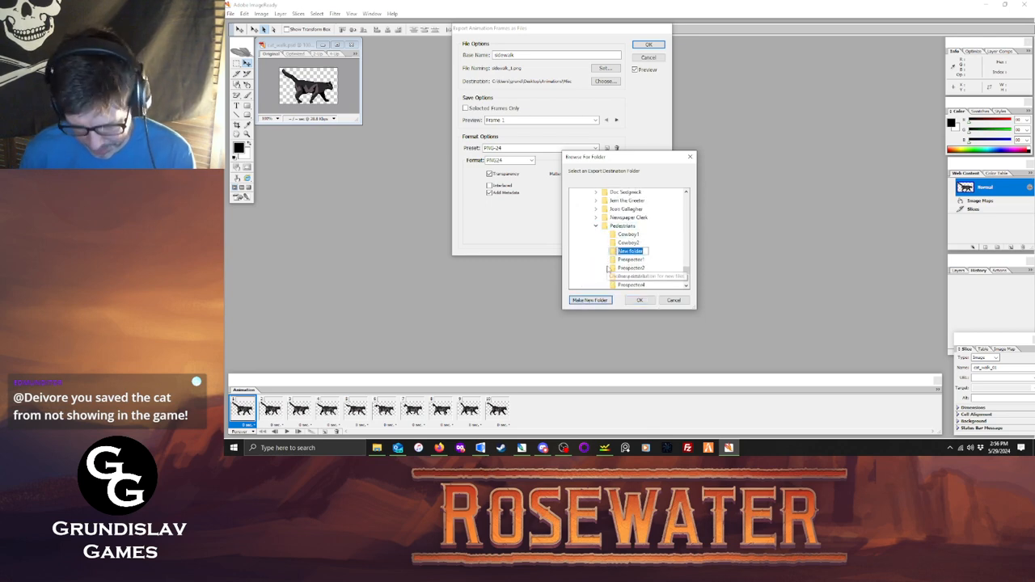
text(Cat)
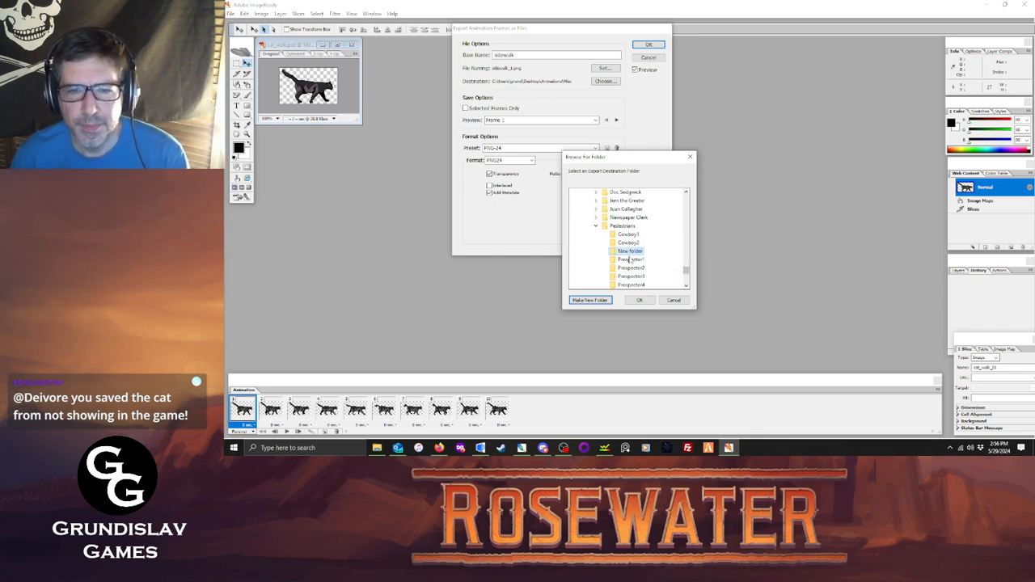
click(639, 300)
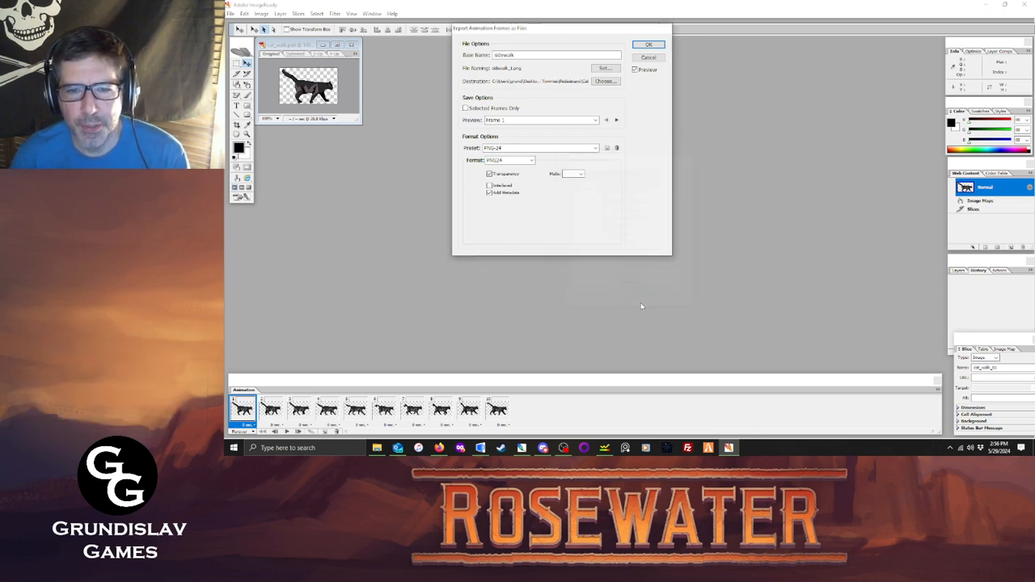
click(655, 47)
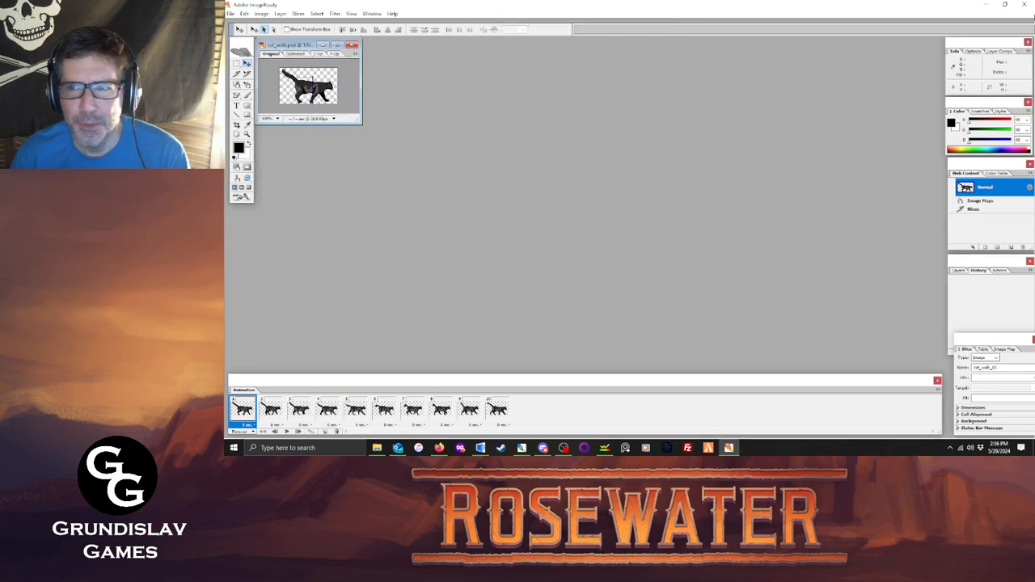
Close ImageReady and, in the AGS Editor's sprites, open the Characters/Rosewater Townies/Pedestrians/Cat folder.
click(1028, 4)
click(651, 254)
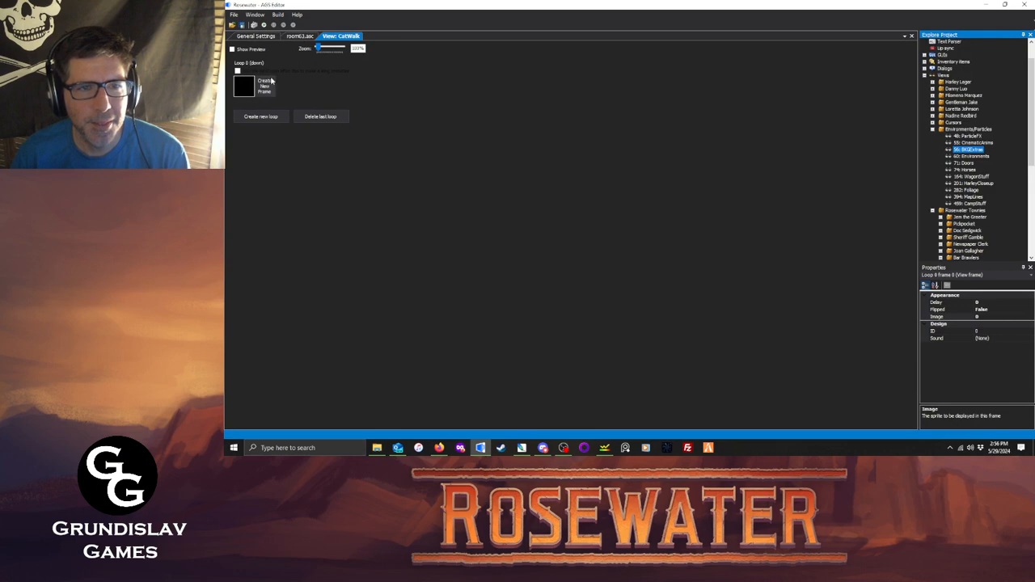
scroll(977, 127, up, 2)
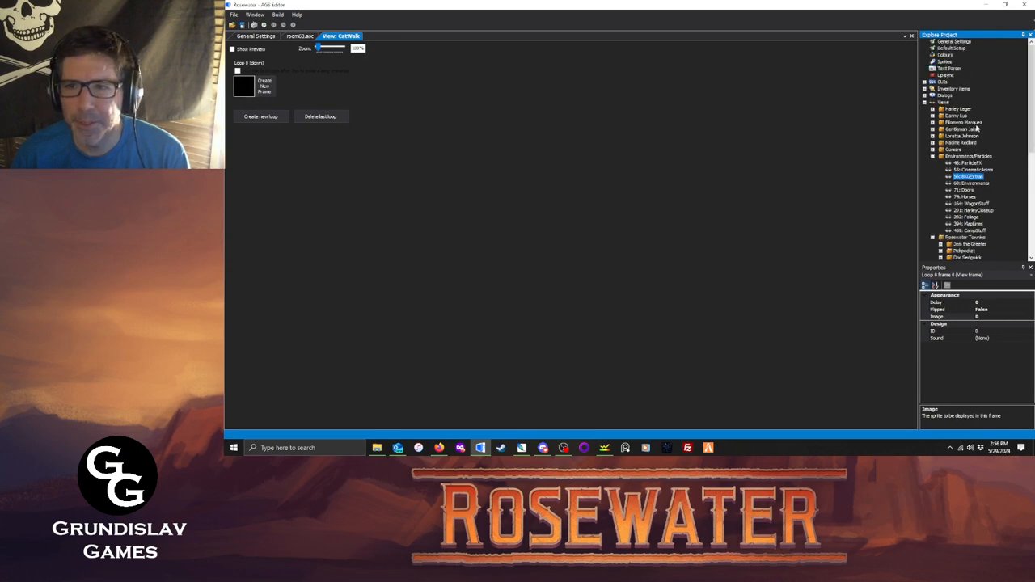
double_click(942, 62)
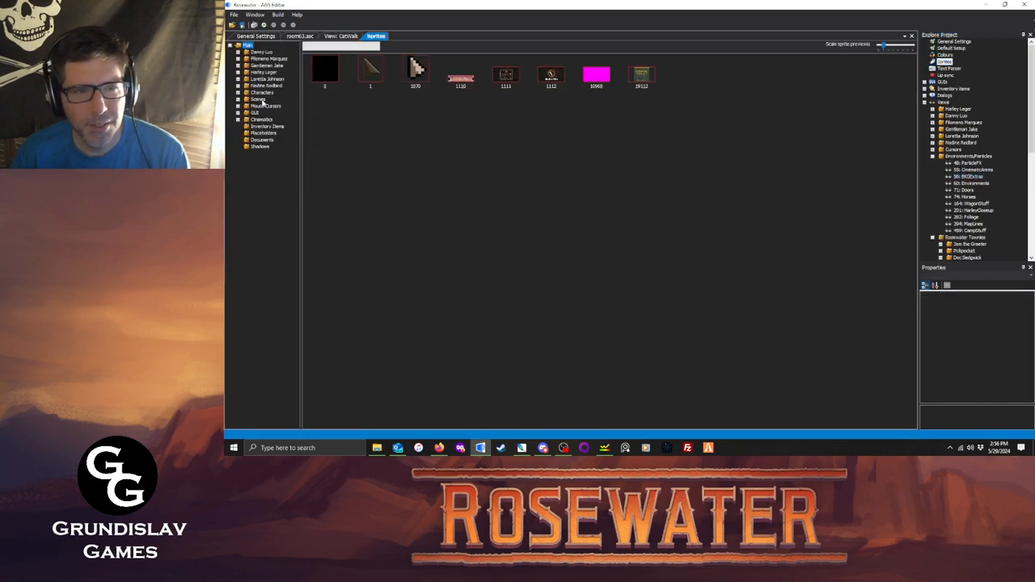
click(238, 93)
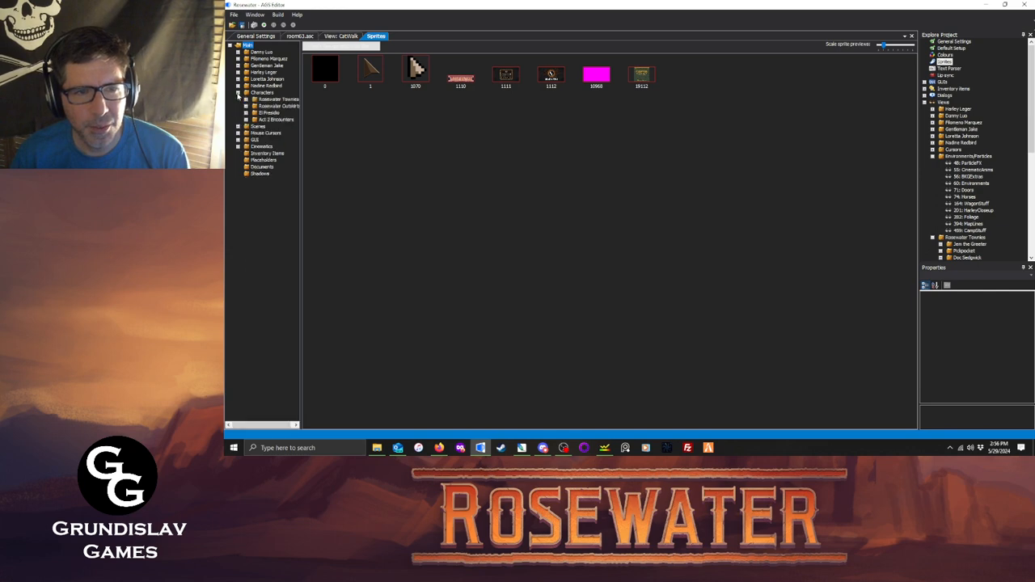
click(246, 100)
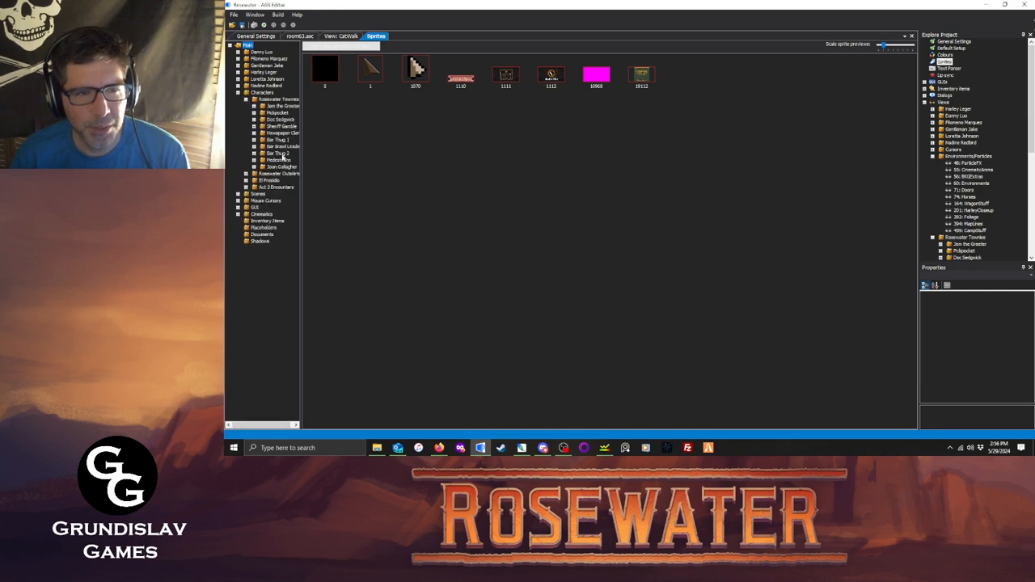
click(254, 160)
click(278, 160)
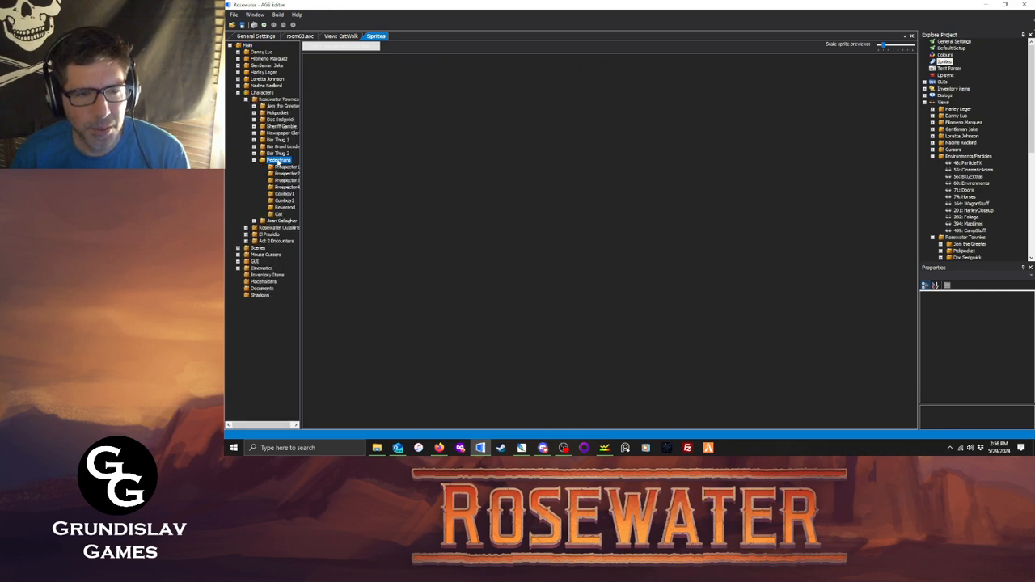
click(279, 215)
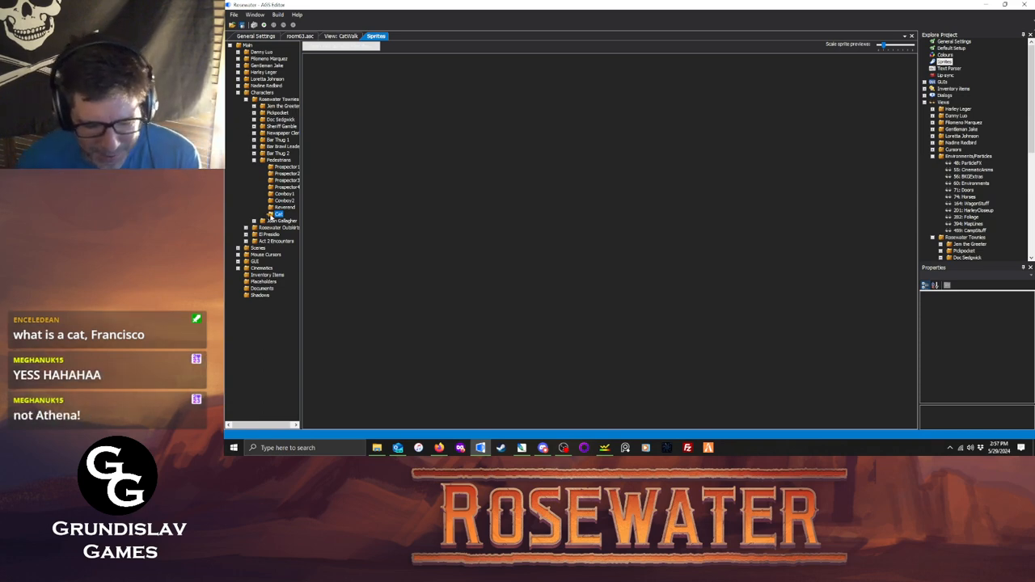
Start importing new sprites from files and browse to Desktop/Western Game/Characters/Rosewater Townies/Pedestrians.
right_click(513, 253)
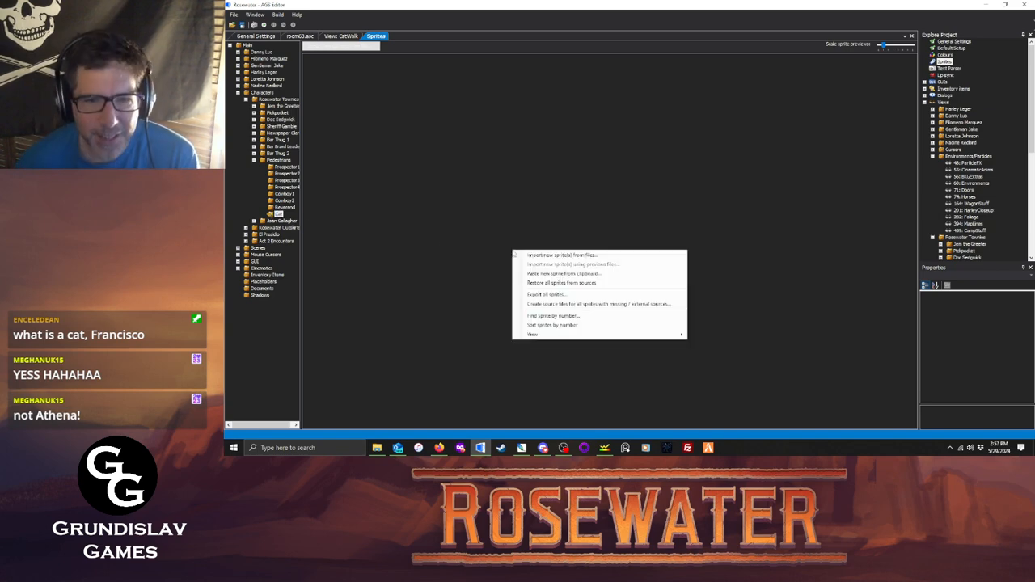
click(541, 254)
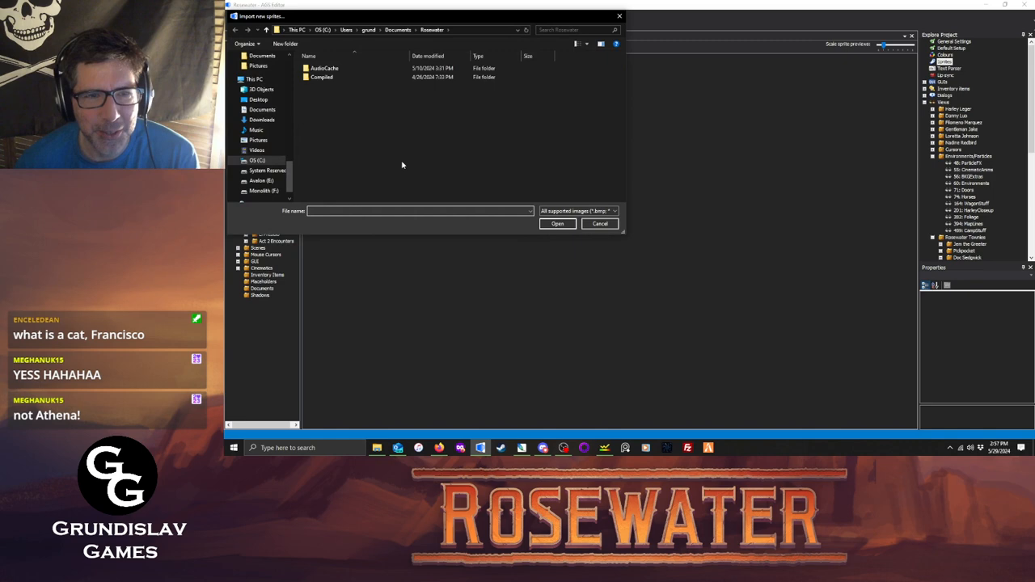
click(259, 99)
scroll(388, 139, down, 5)
scroll(325, 144, down, 2)
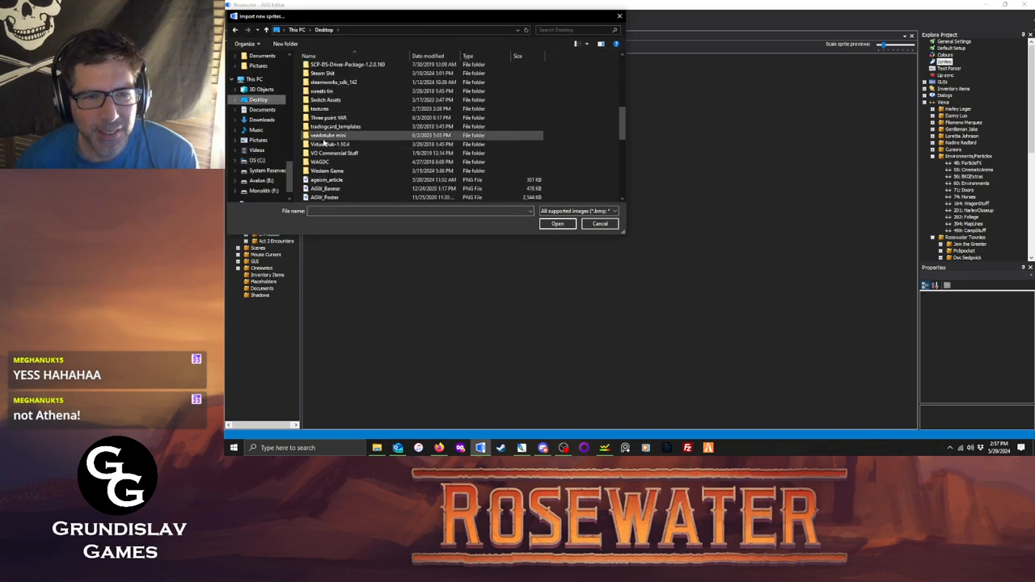
double_click(310, 173)
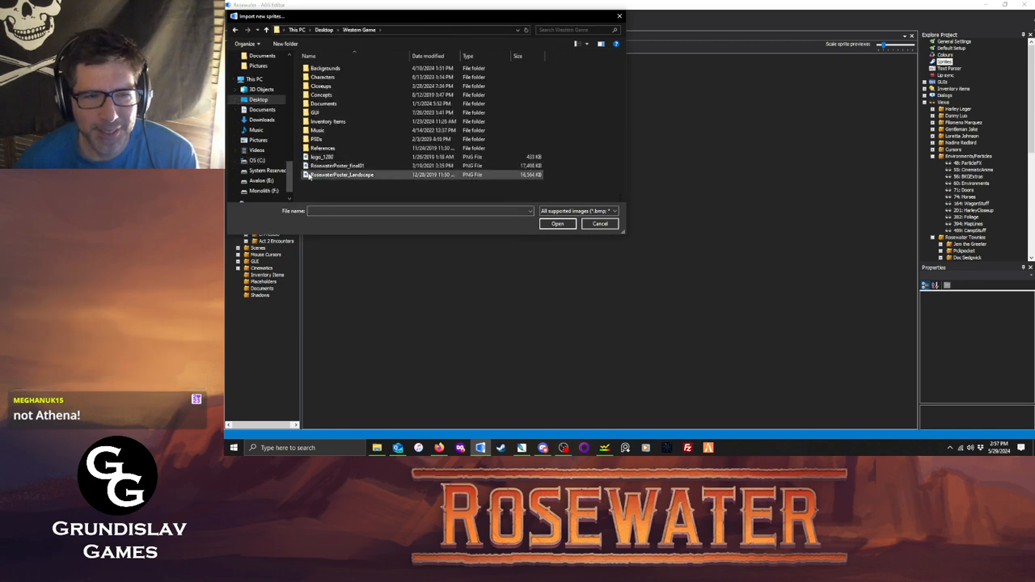
double_click(322, 77)
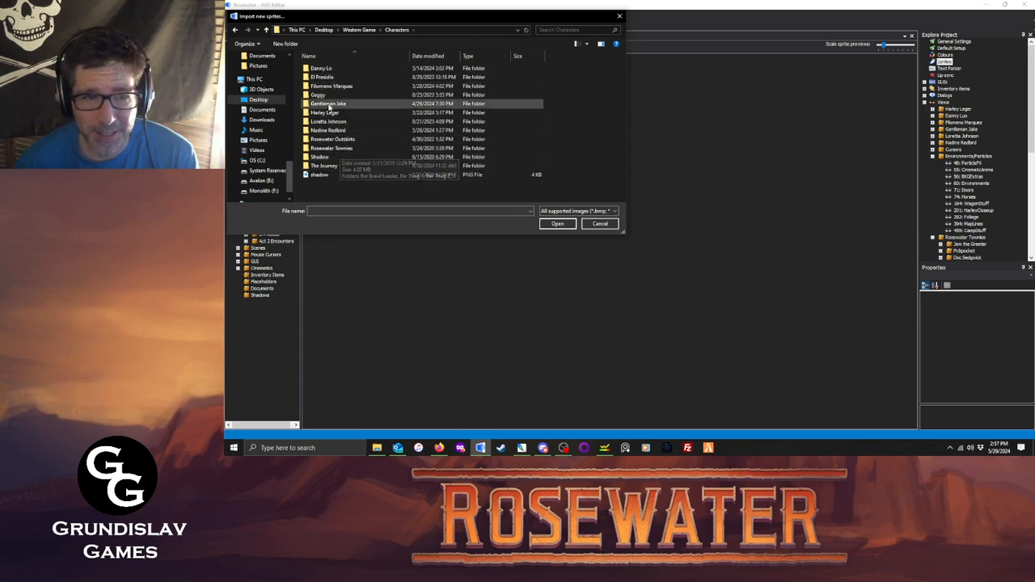
double_click(336, 149)
double_click(326, 132)
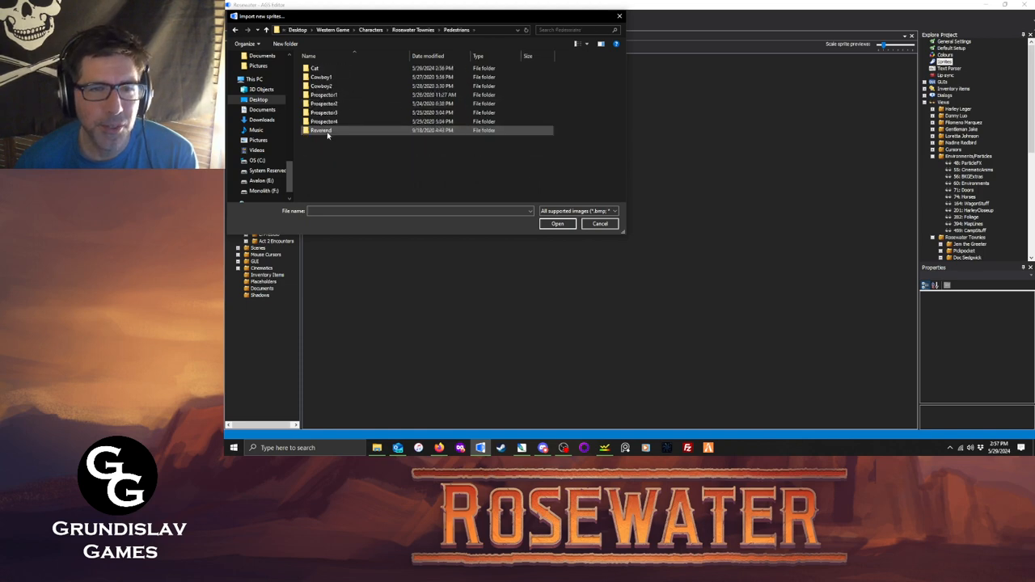
Import all ten sidewalk images, sidewalk_1 to sidewalk_10, from the Cat folder as sprites.
double_click(323, 71)
click(415, 133)
key(ctrl+a)
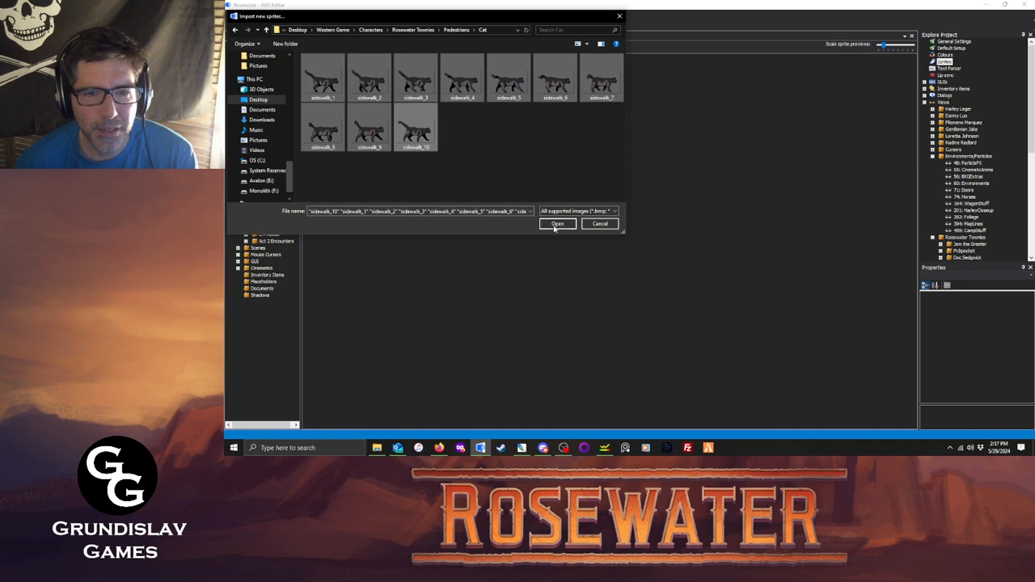
click(557, 224)
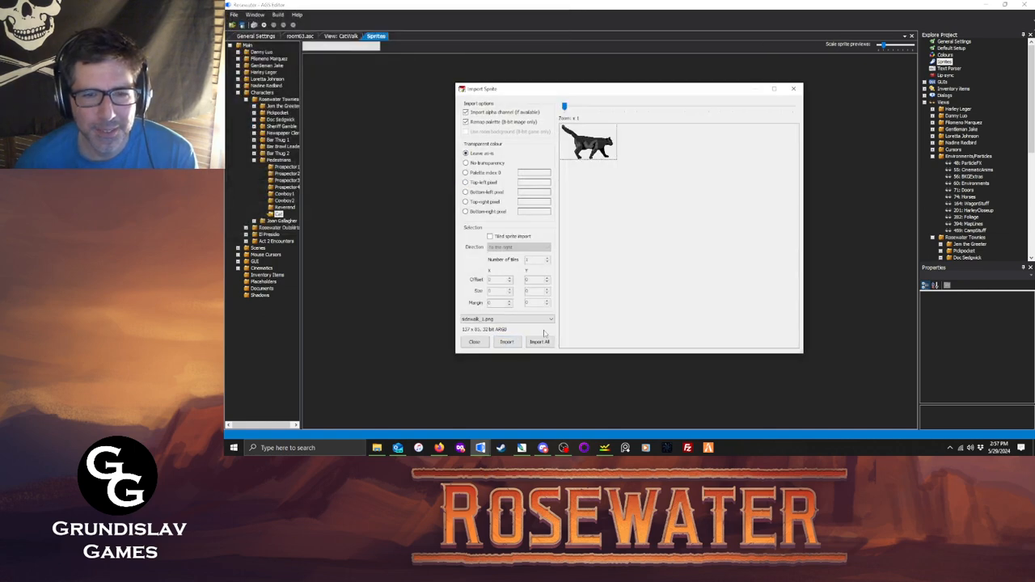
click(539, 341)
Assign the first cat sprite, 20156, from the Pedestrians/Cat folder to the Loop 0 frame of the CatWalk view.
click(353, 37)
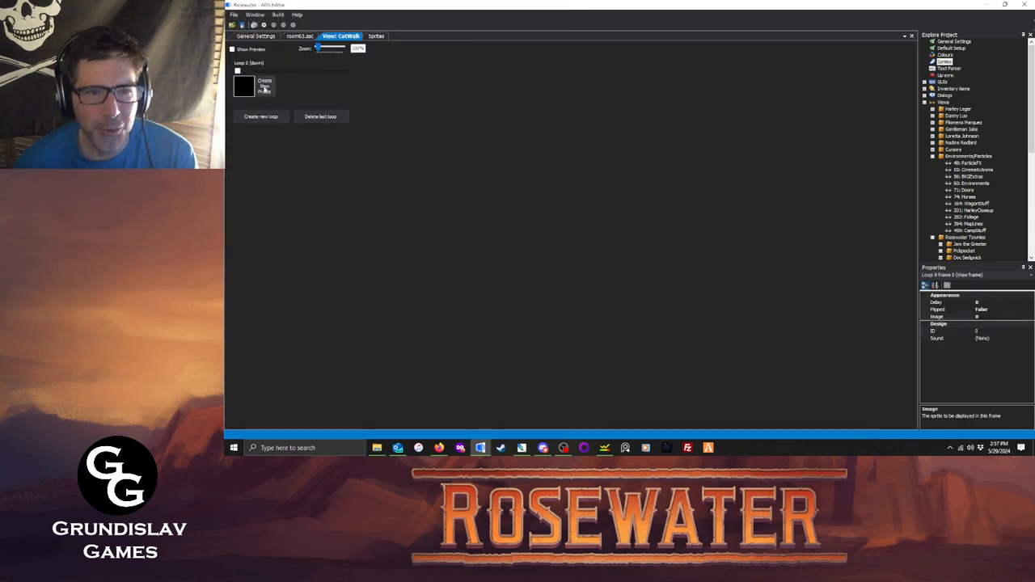
double_click(244, 89)
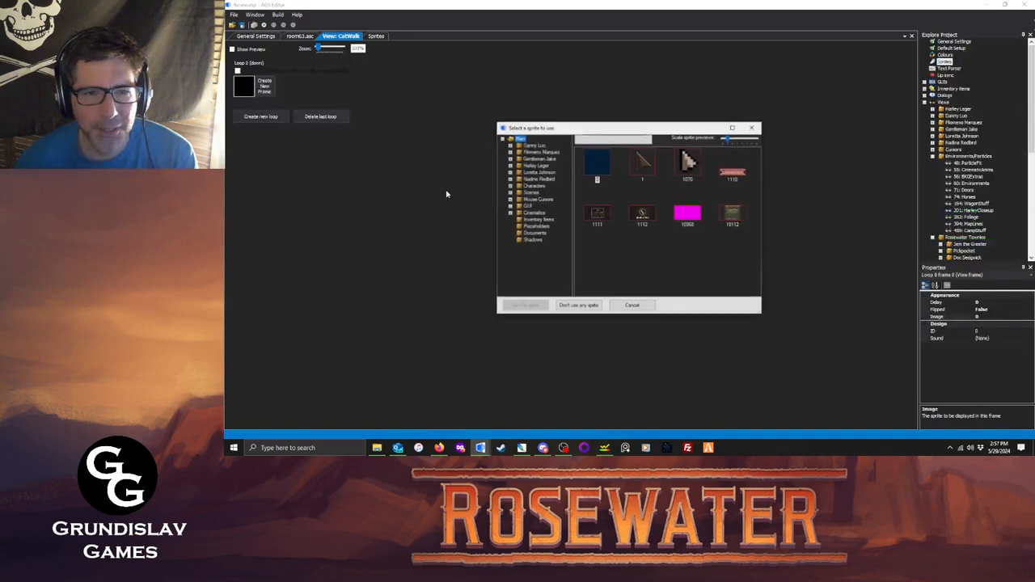
click(510, 186)
click(545, 194)
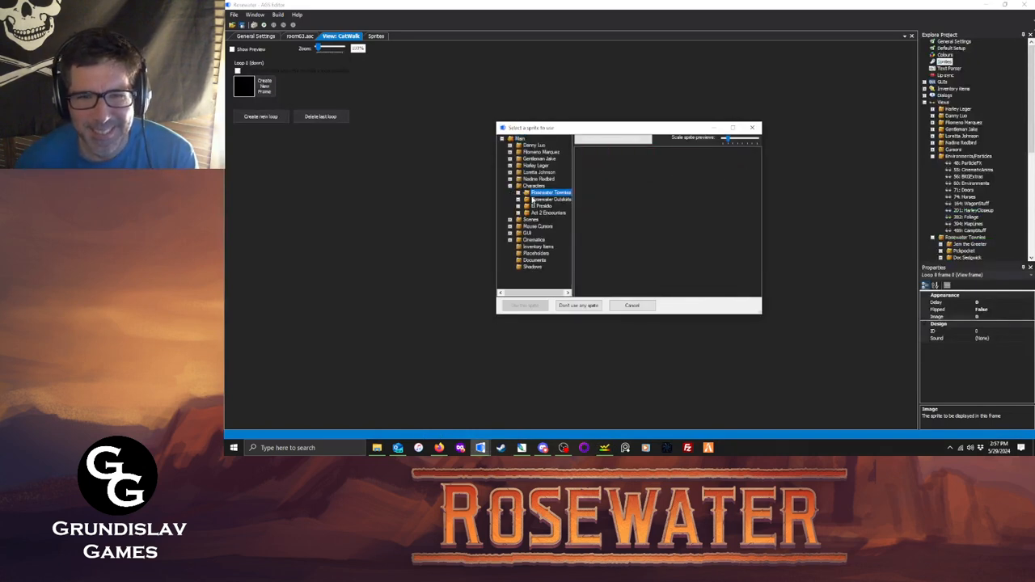
click(518, 194)
click(527, 255)
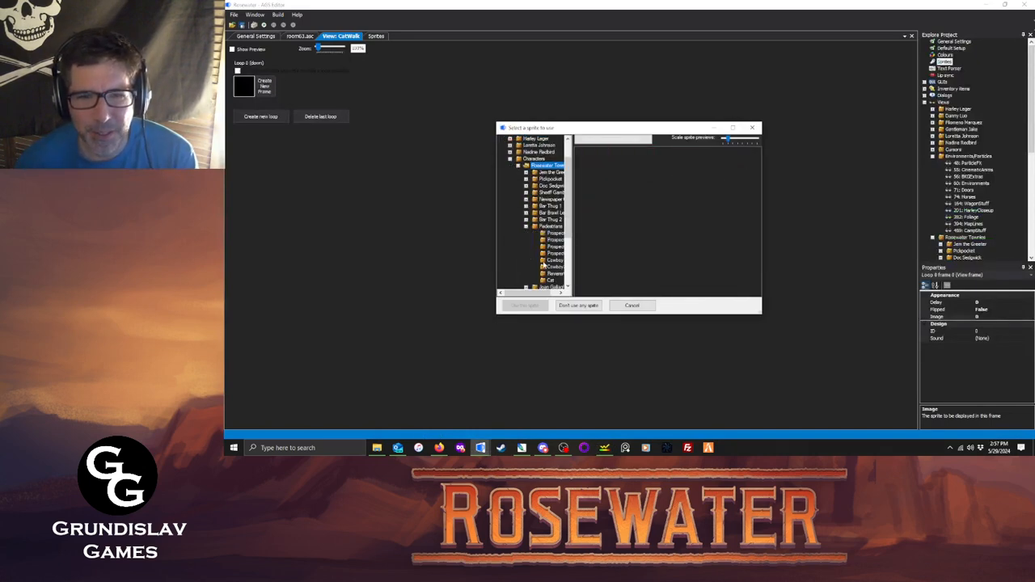
click(553, 279)
click(596, 170)
click(596, 170)
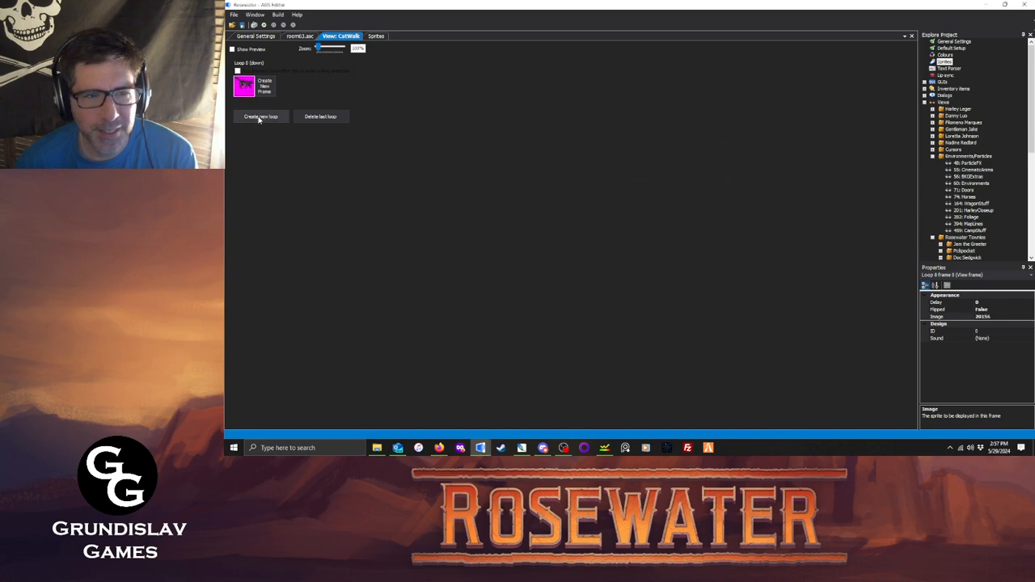
Create Loop 1 in the CatWalk view and set its first two frames to sprite 20156.
click(260, 116)
click(243, 131)
double_click(243, 131)
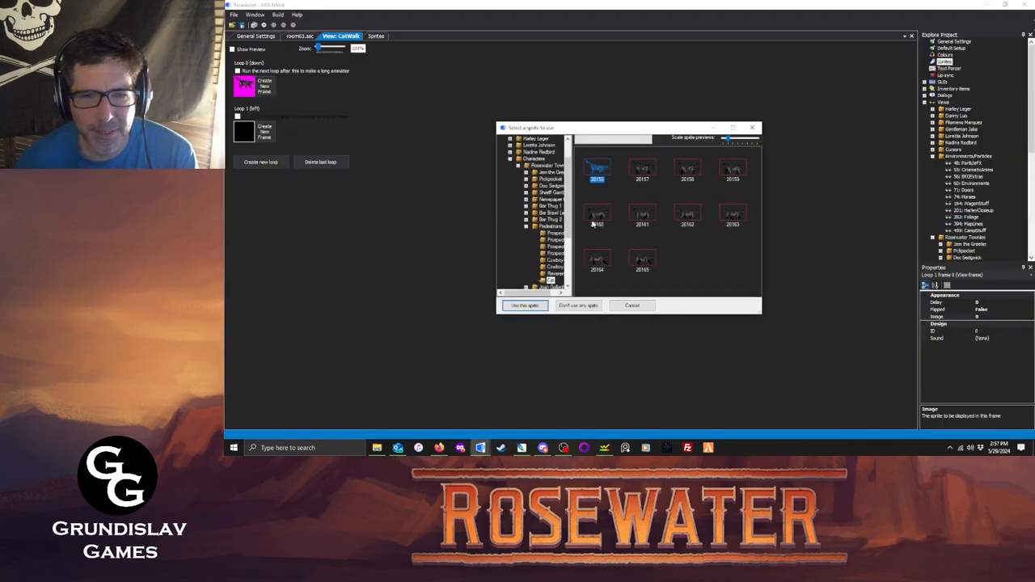
double_click(596, 171)
click(265, 131)
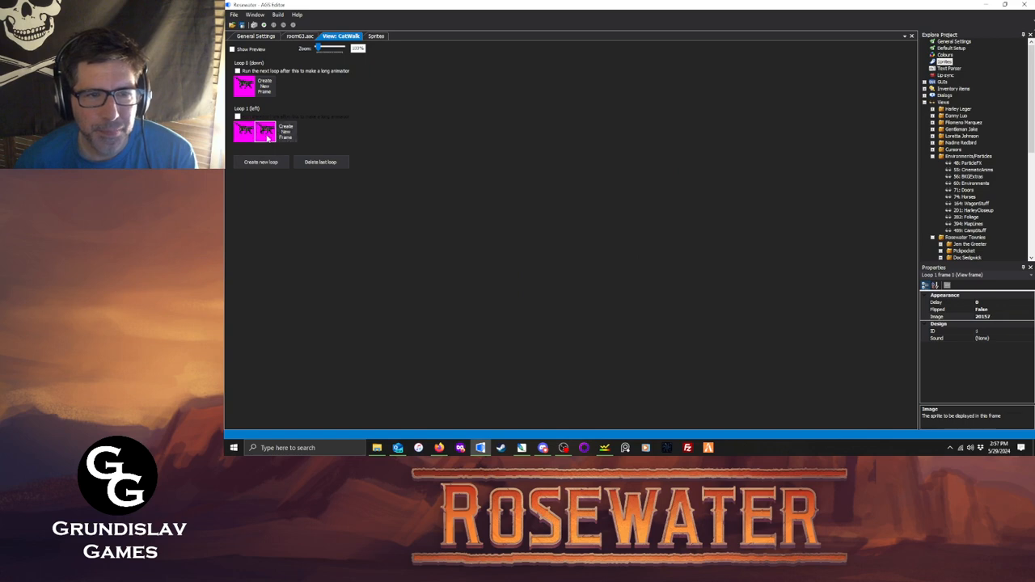
double_click(266, 131)
double_click(596, 170)
Fill Loop 1 with nine more frames for the remaining cat walk sprites, deleting the extra empty frame at the end.
click(285, 131)
click(307, 131)
click(328, 131)
click(353, 138)
click(374, 138)
click(395, 137)
click(416, 138)
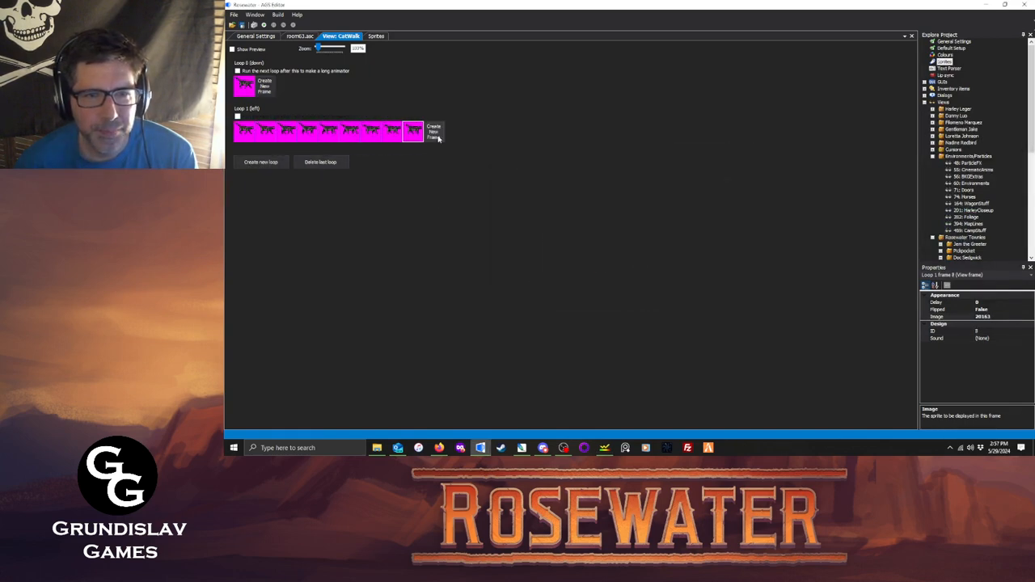
click(437, 137)
click(458, 138)
click(483, 144)
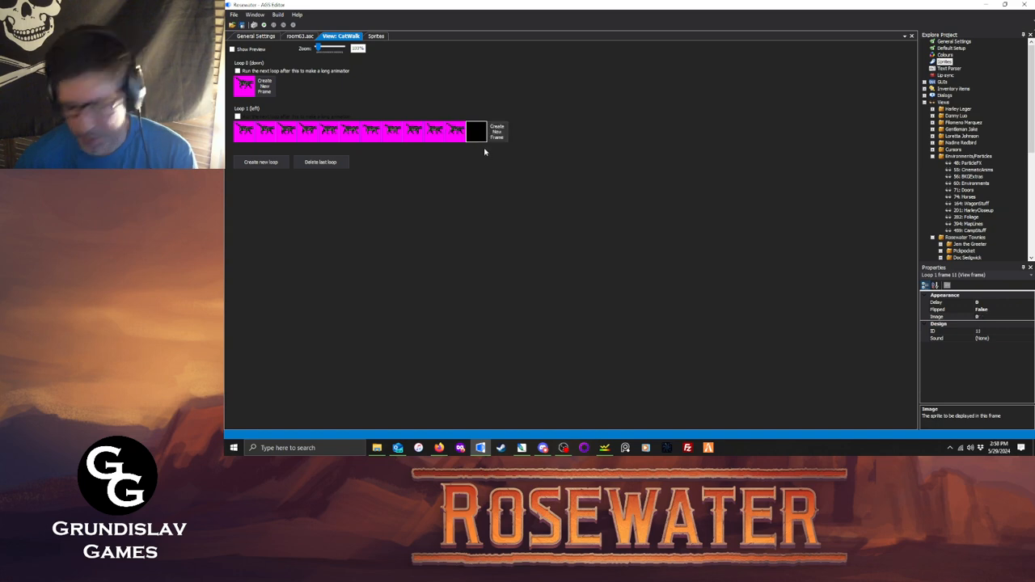
key(Delete)
Copy Loop 1 of the CatWalk view into a new Loop 2, and flip all frames in Loop 1.
right_click(240, 131)
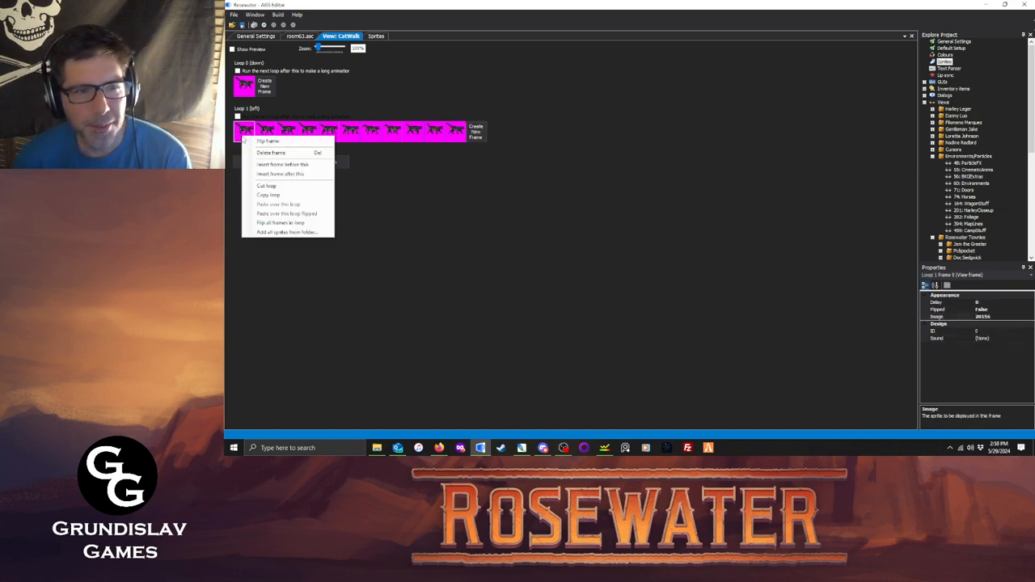
click(271, 196)
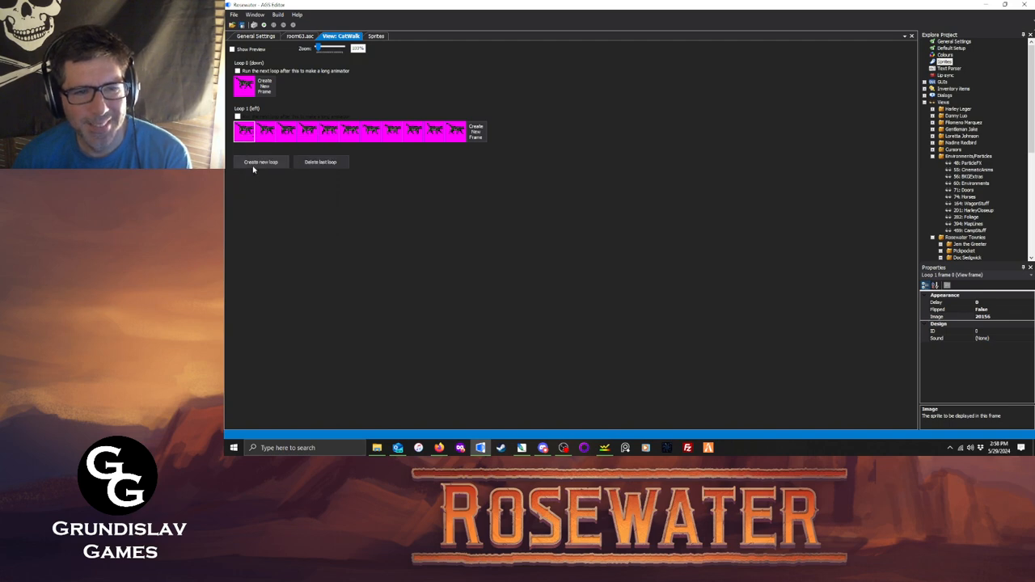
click(251, 165)
click(243, 177)
right_click(245, 179)
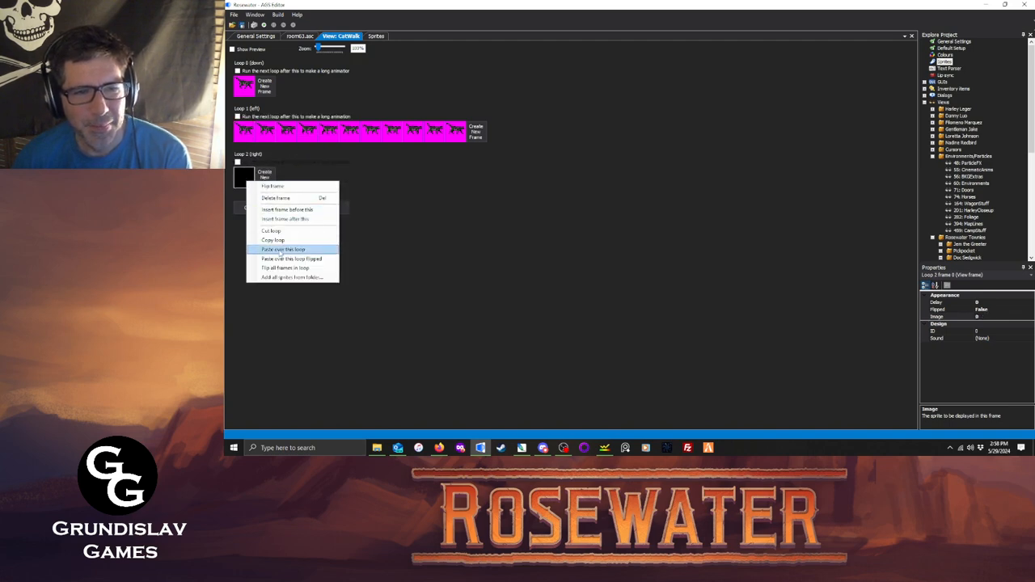
click(281, 252)
right_click(244, 128)
click(280, 215)
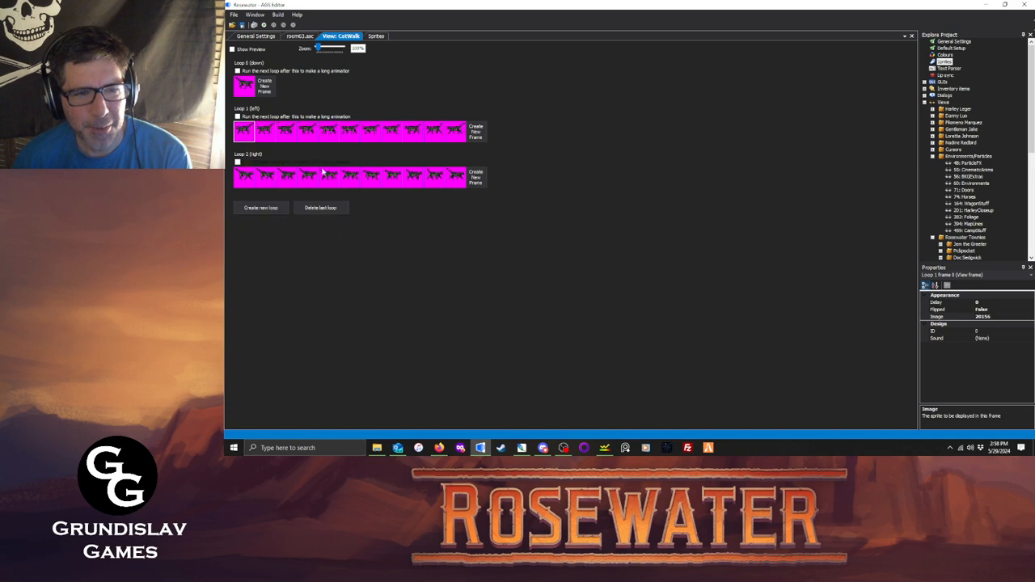
Preview the CatWalk loops enlarged, animating Loop 1 with a delay of 2, and save the project.
click(233, 49)
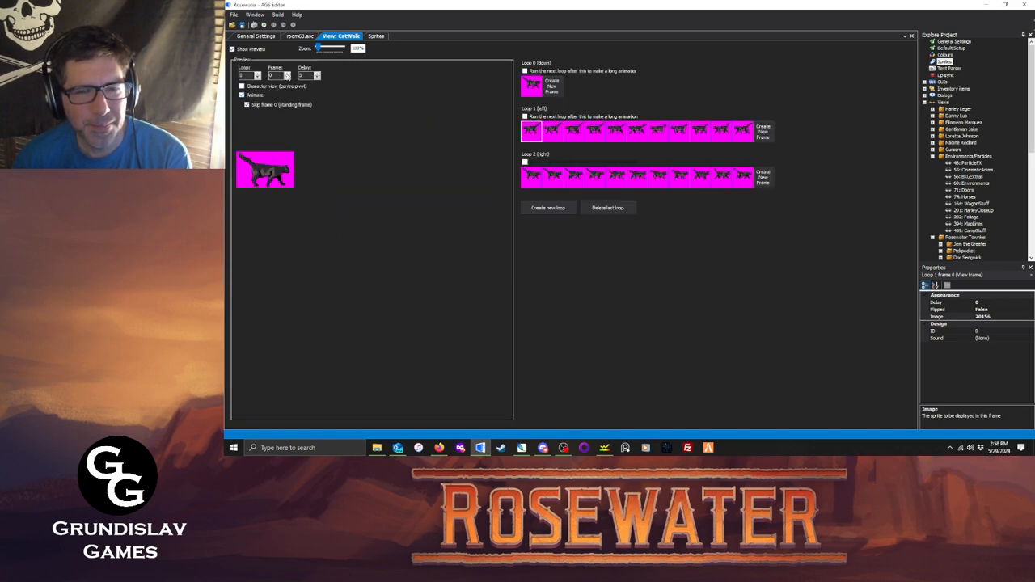
click(257, 73)
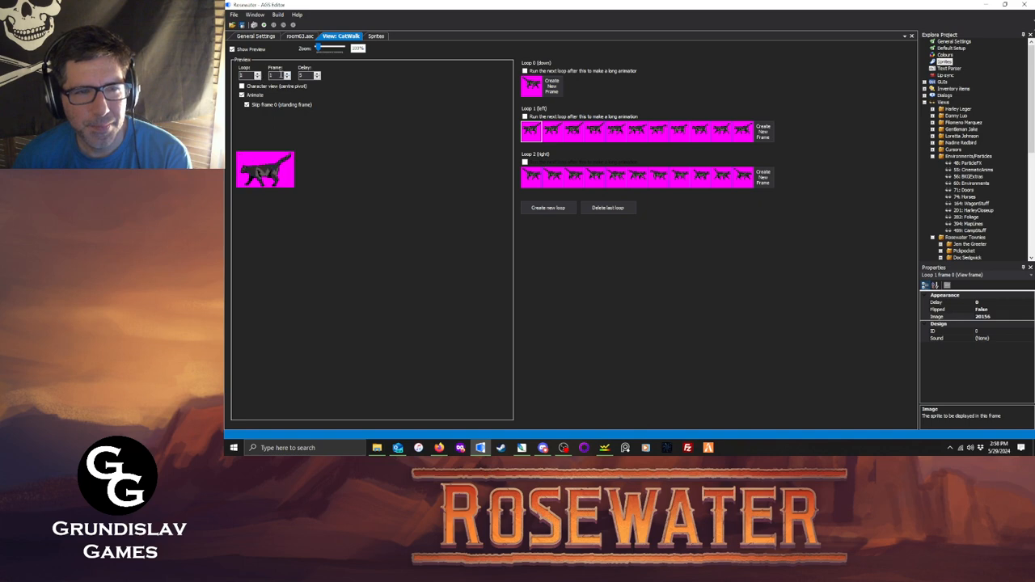
click(257, 74)
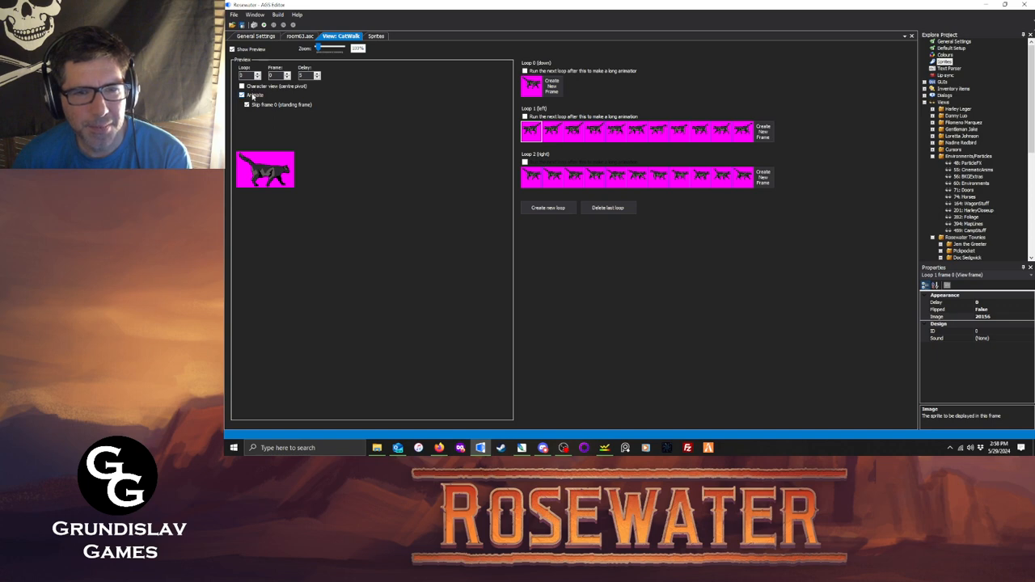
mouse_move(315, 48)
mouse_down()
mouse_move(352, 54)
mouse_move(333, 53)
mouse_up()
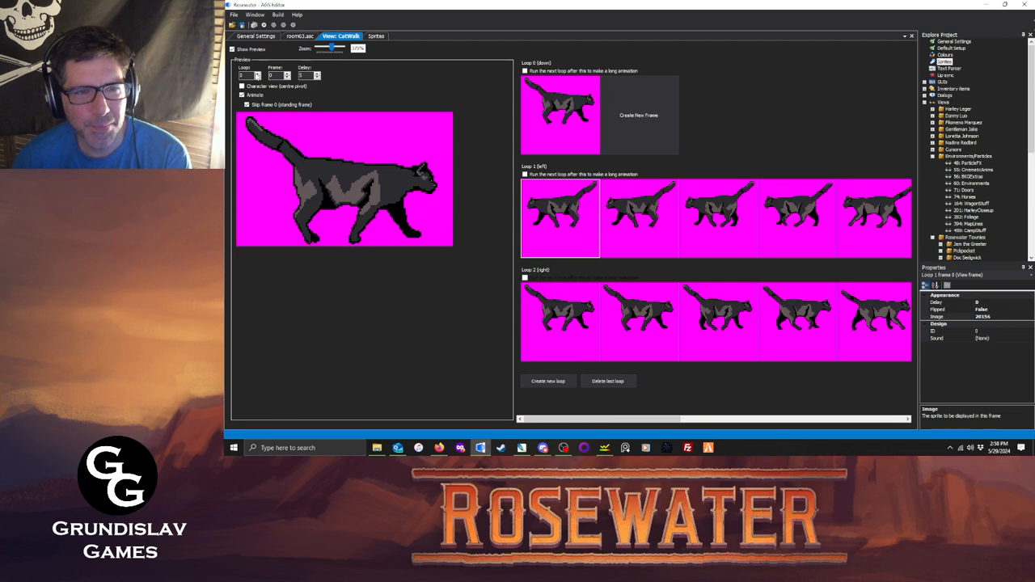
click(257, 74)
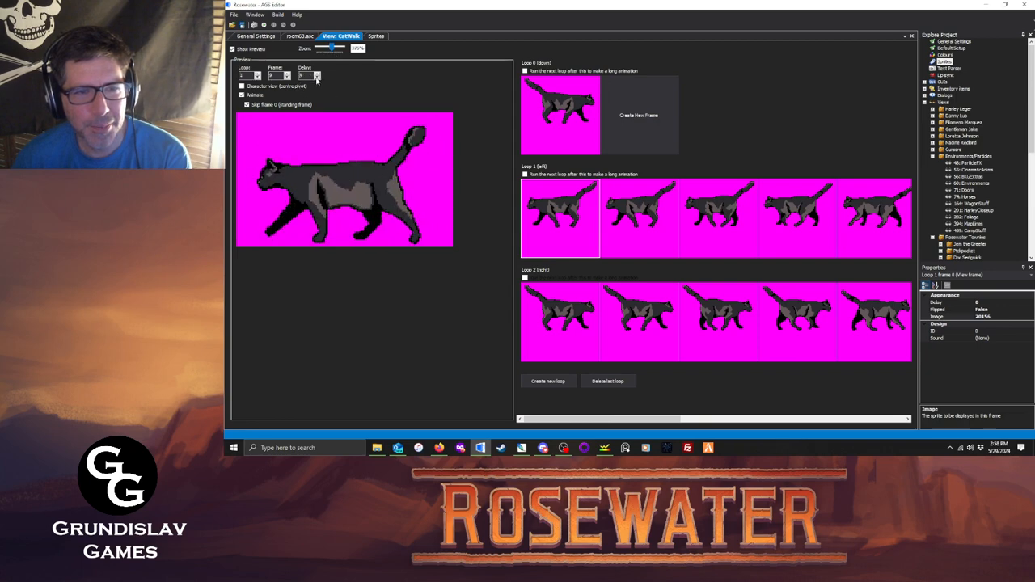
click(317, 78)
click(317, 78)
click(317, 79)
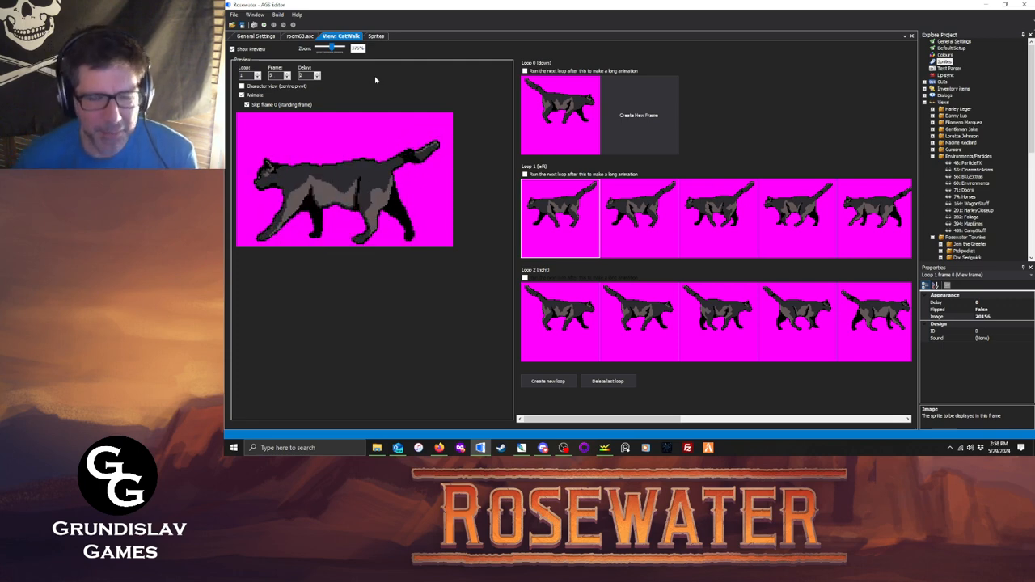
click(241, 25)
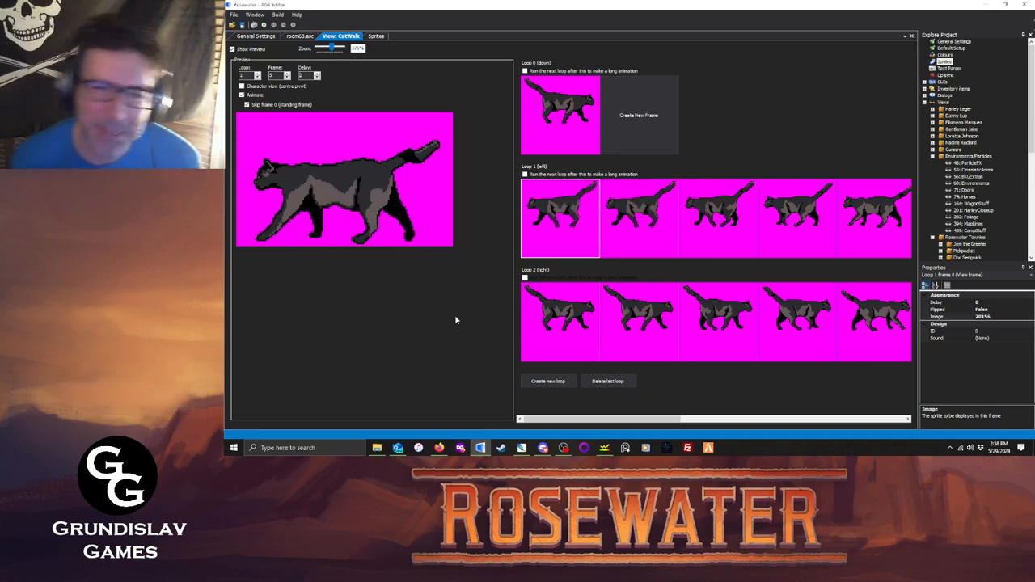
drag(331, 48, 328, 49)
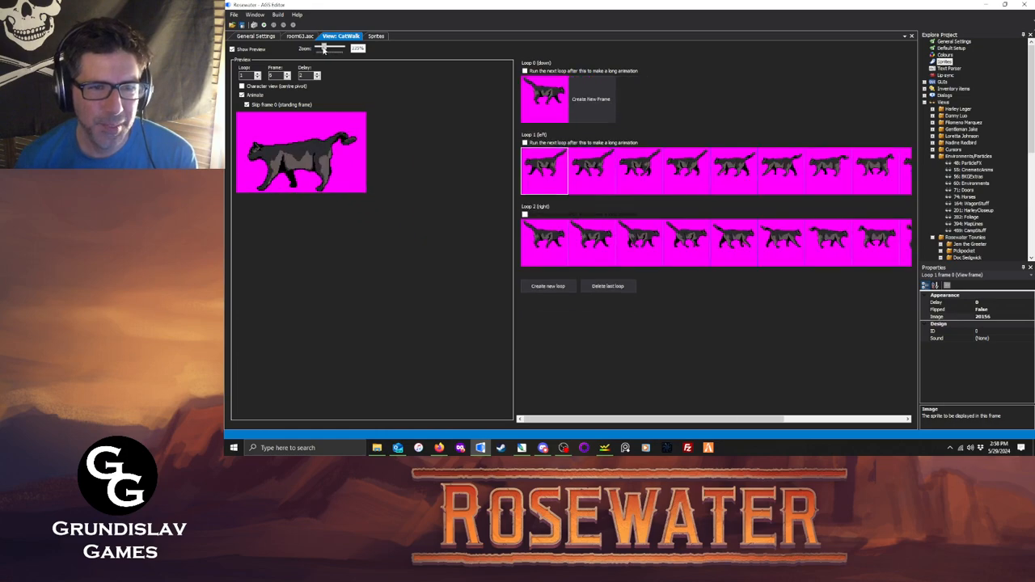
Switch to GoldWave, play the maximized clip, and save it as Ogg file nadh698 in the Rhubarb folder before closing it.
key(alt+Tab)
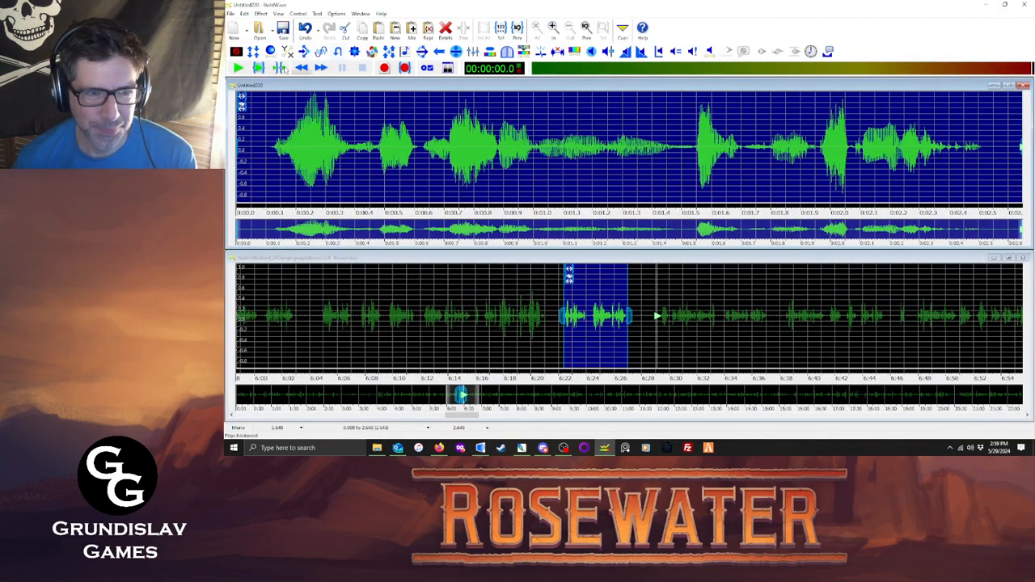
click(259, 68)
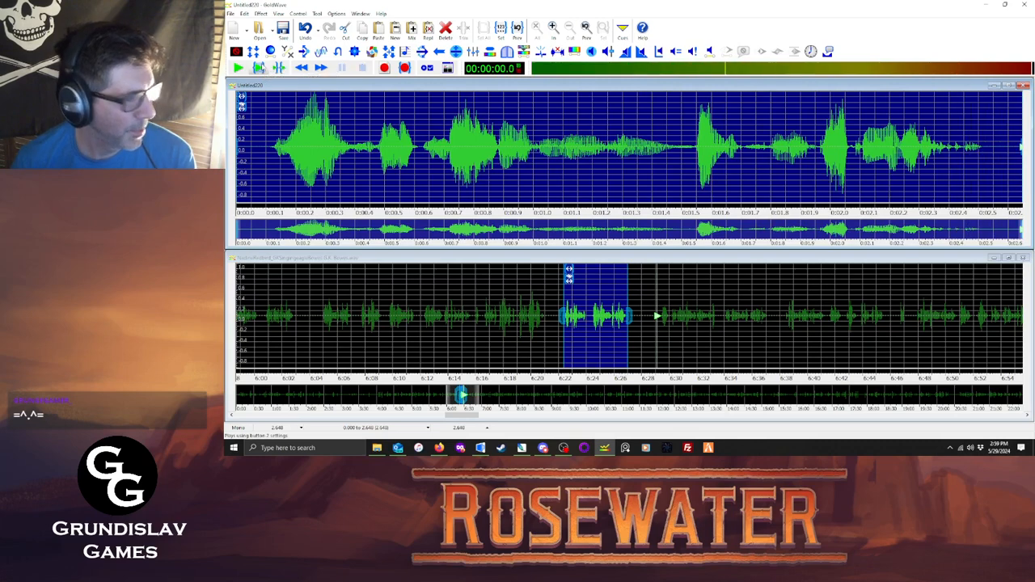
click(231, 13)
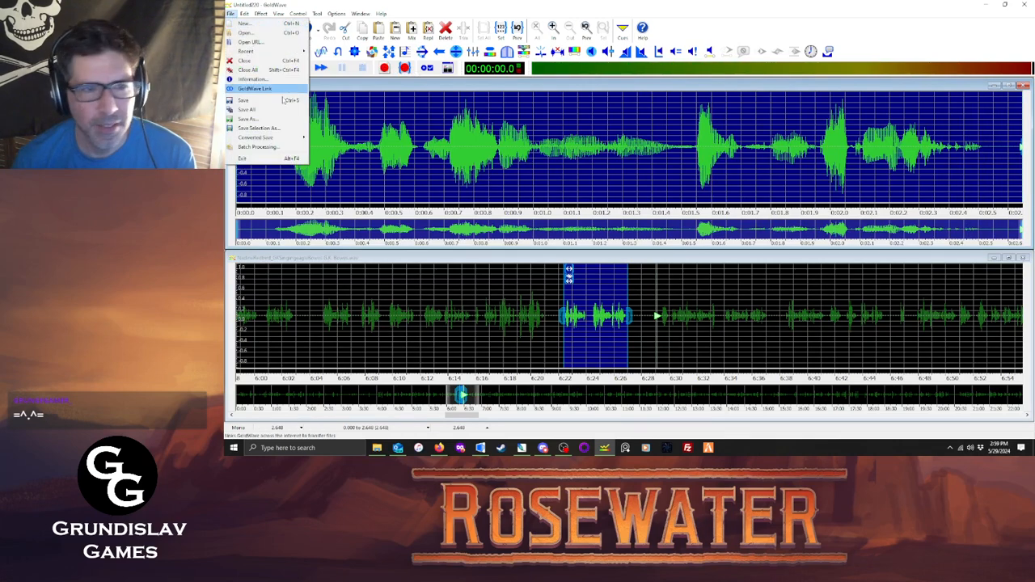
key(Escape)
key(ctrl+s)
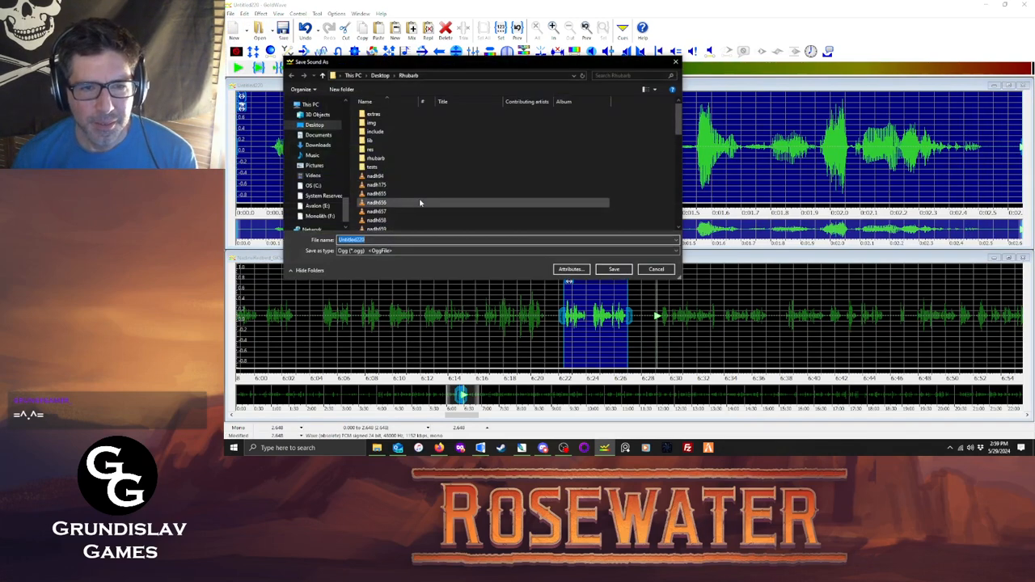
text(nadh)
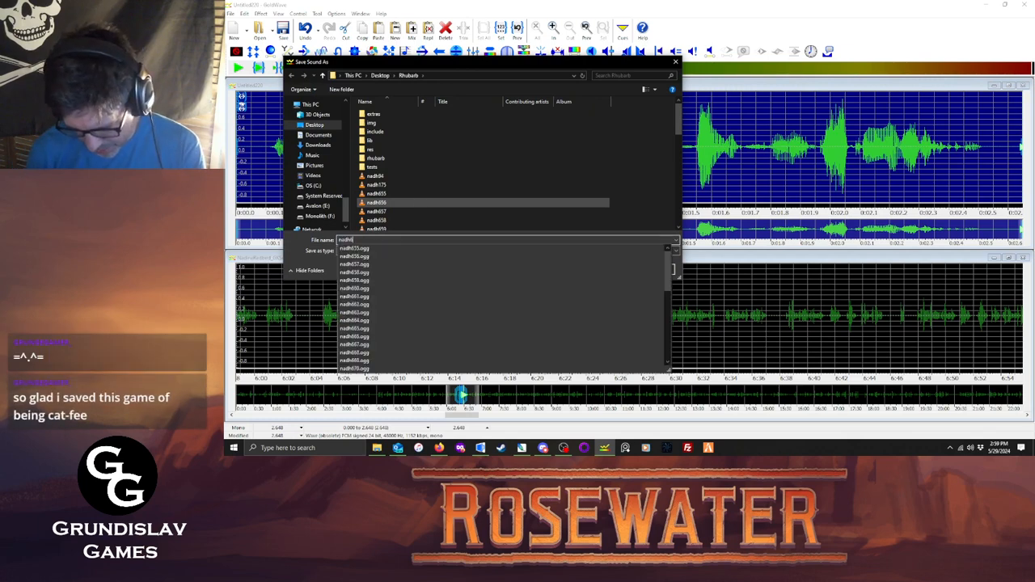
text(658)
key(Escape)
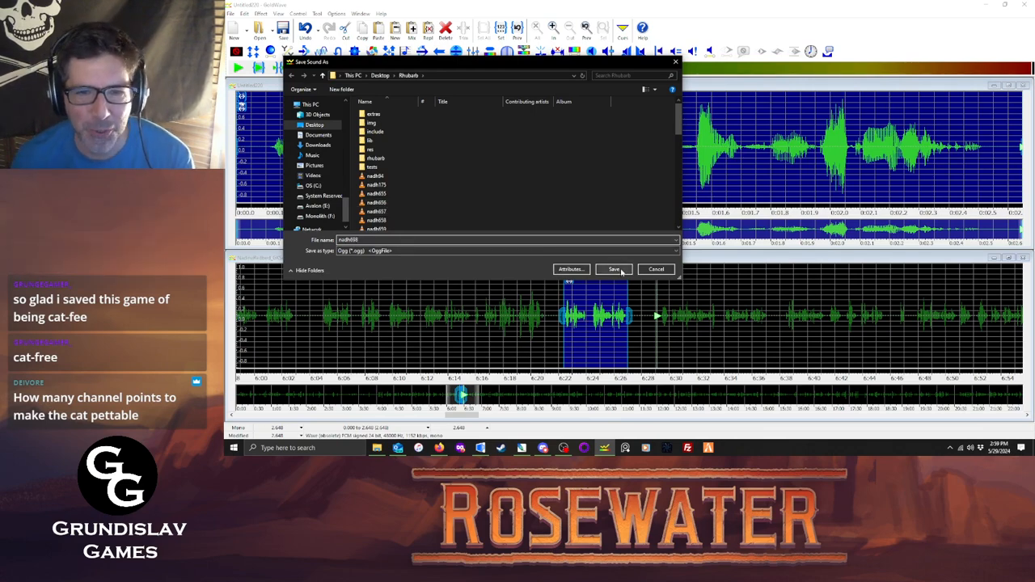
key(Return)
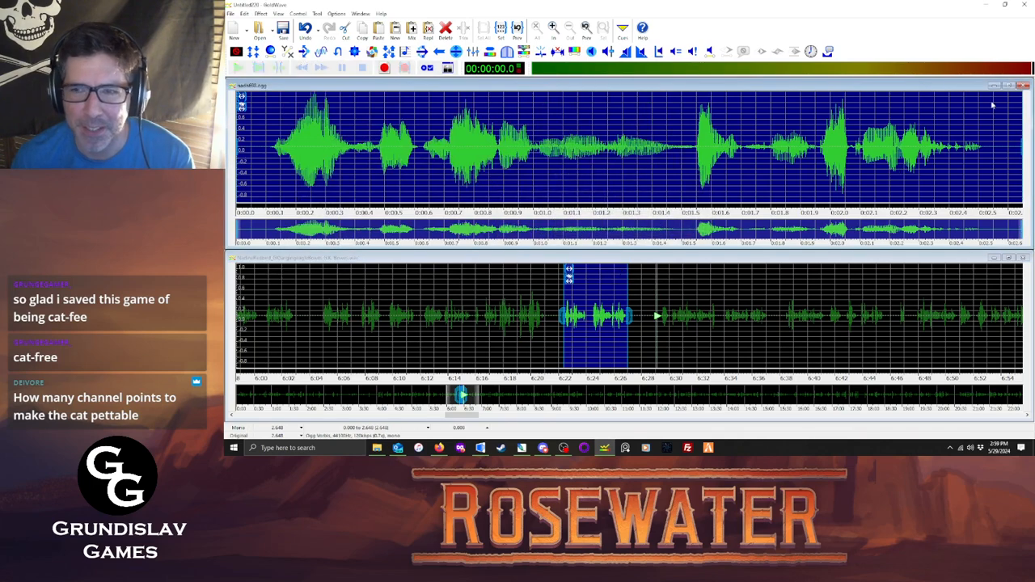
click(1023, 85)
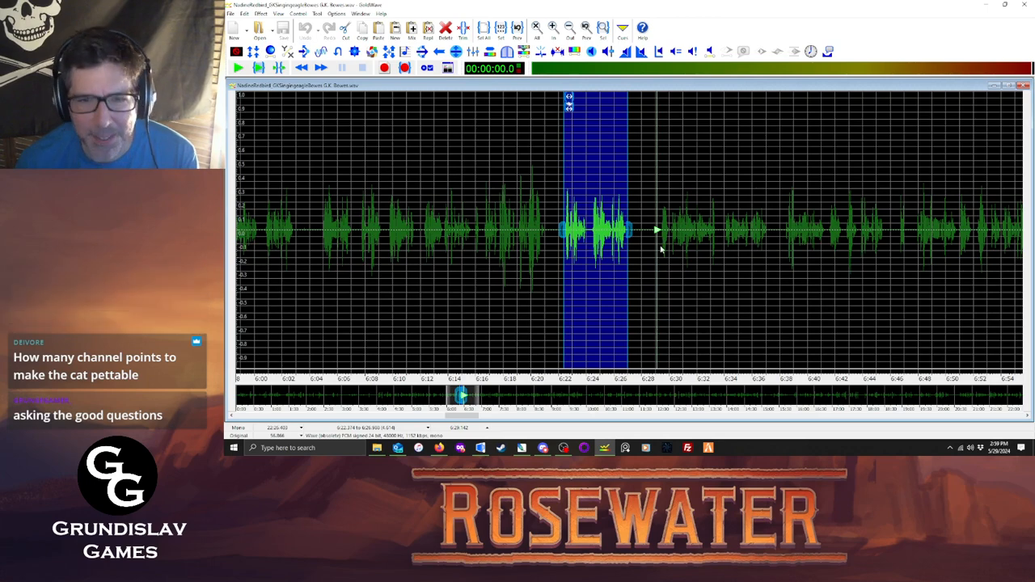
Play the recording from about 6:29 and select the spoken line from about 6:29.4 to 6:33.4.
click(660, 236)
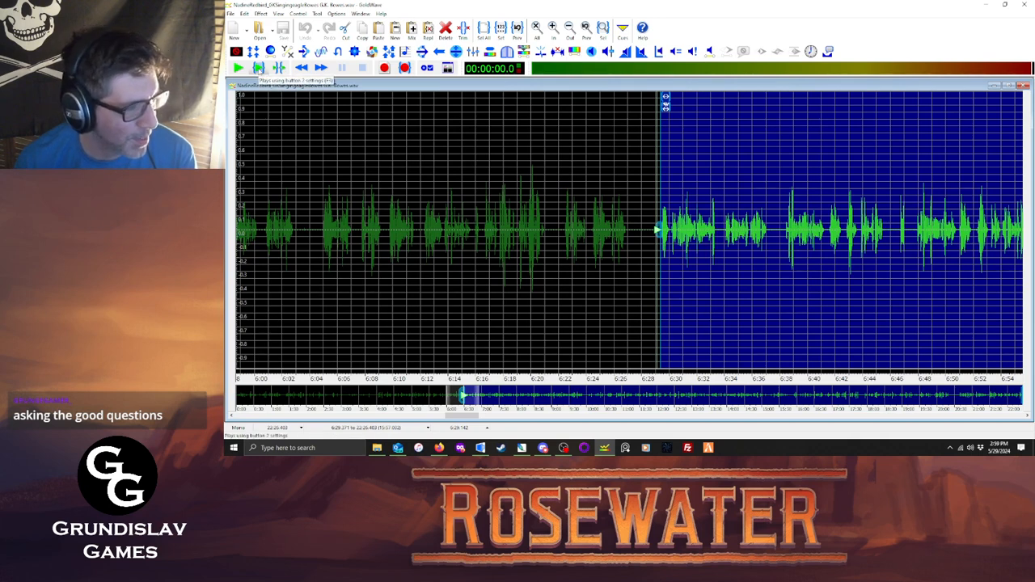
click(258, 68)
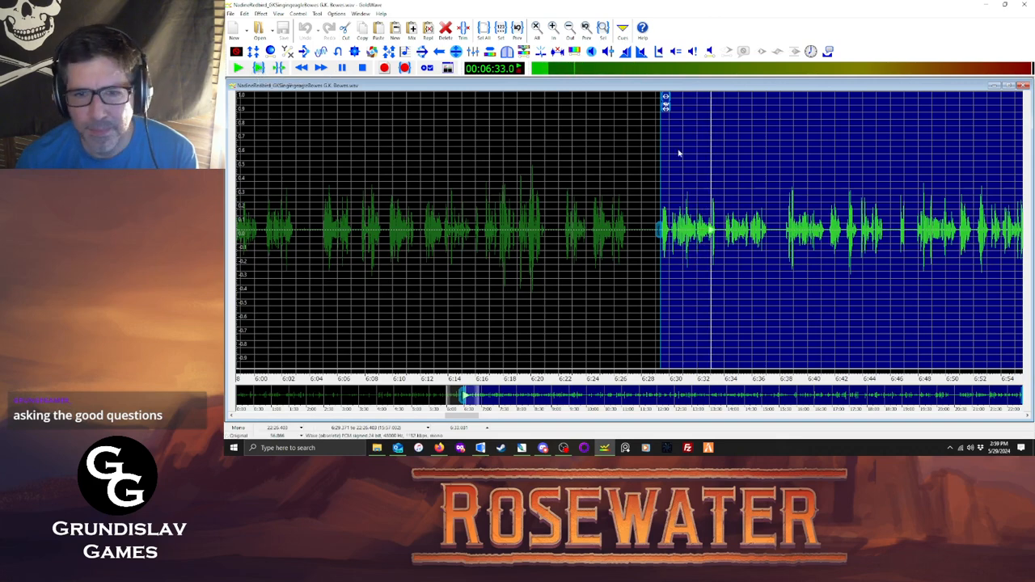
drag(664, 169, 717, 176)
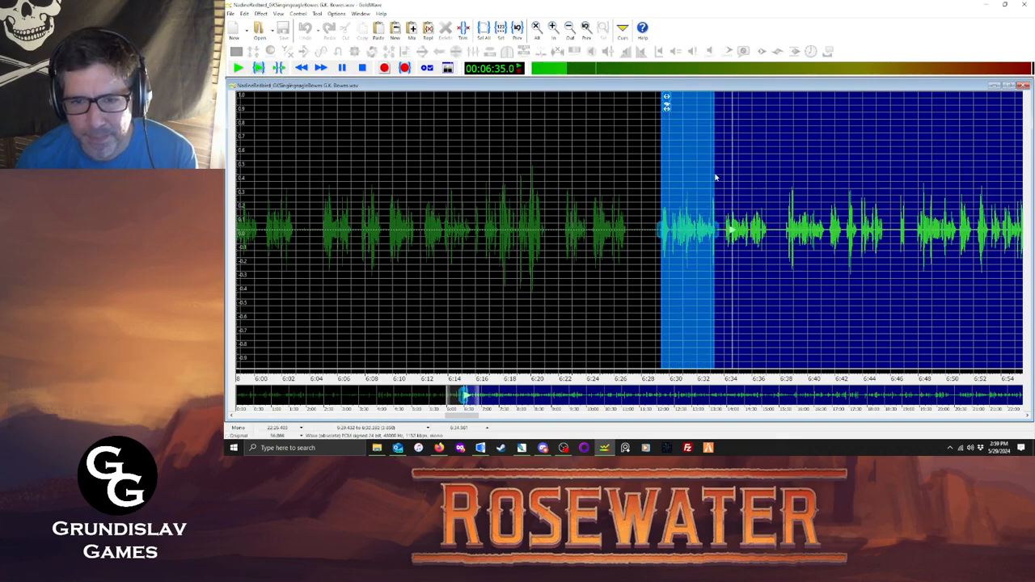
click(363, 68)
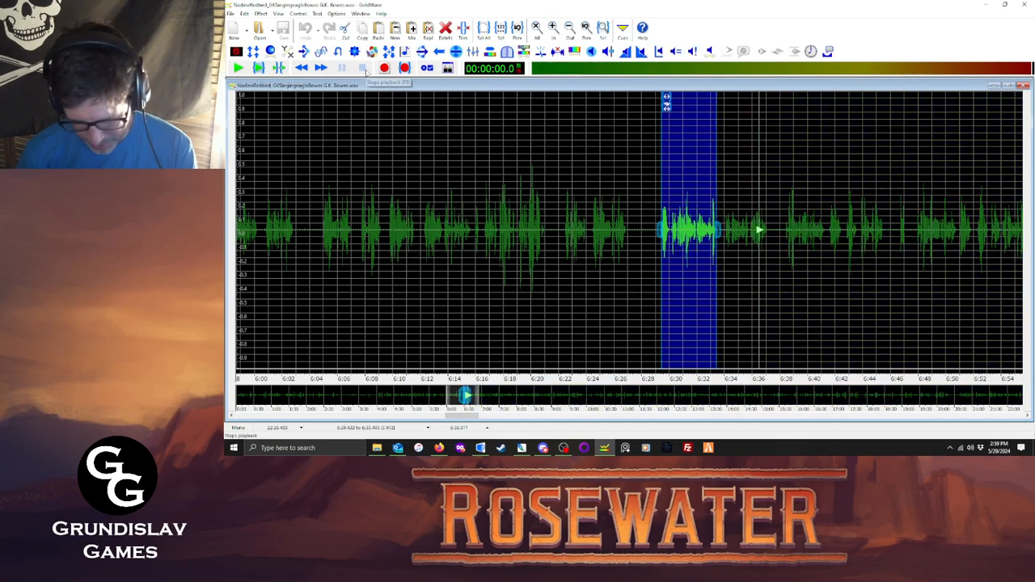
Copy the selected line into a new sound and maximize its volume to 0.00 dB, playing it back to check.
key(ctrl+c)
key(ctrl+p)
click(261, 13)
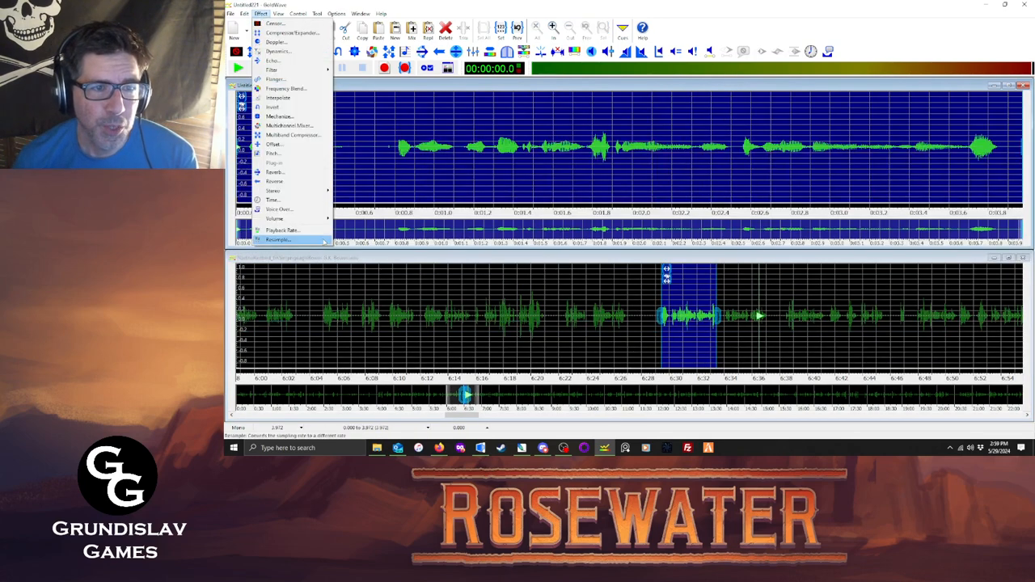
mouse_move(291, 219)
click(367, 276)
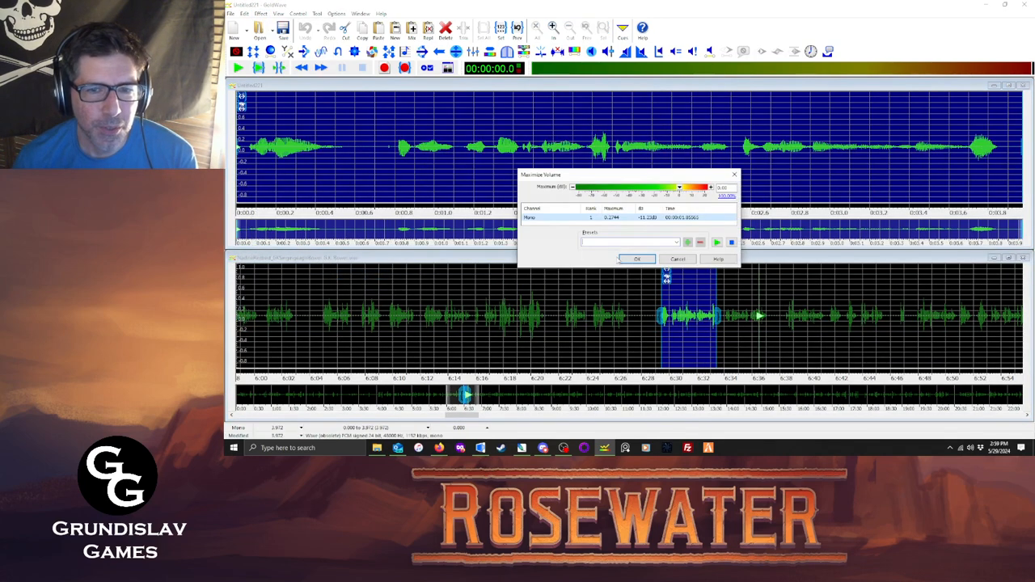
click(634, 261)
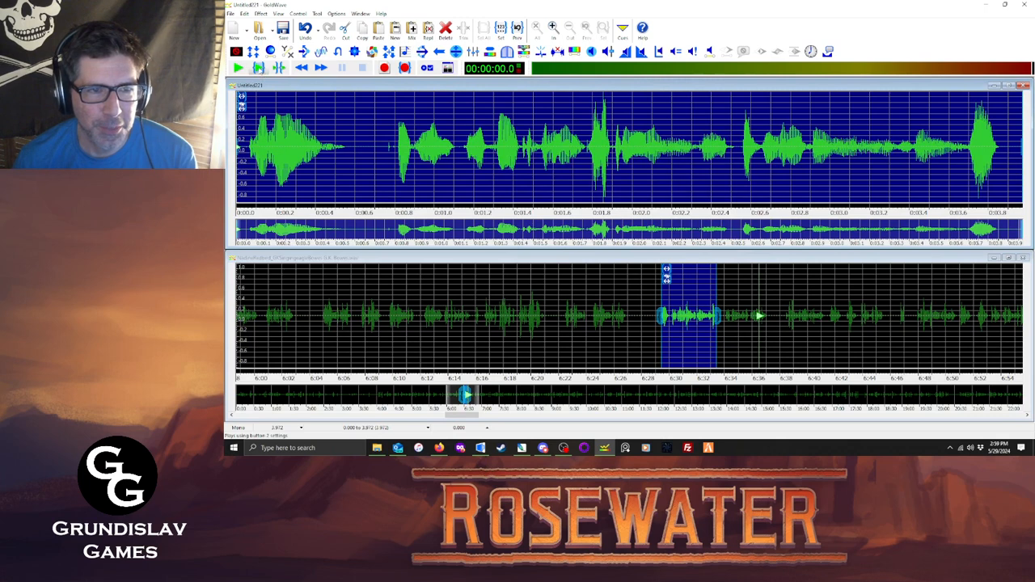
click(258, 67)
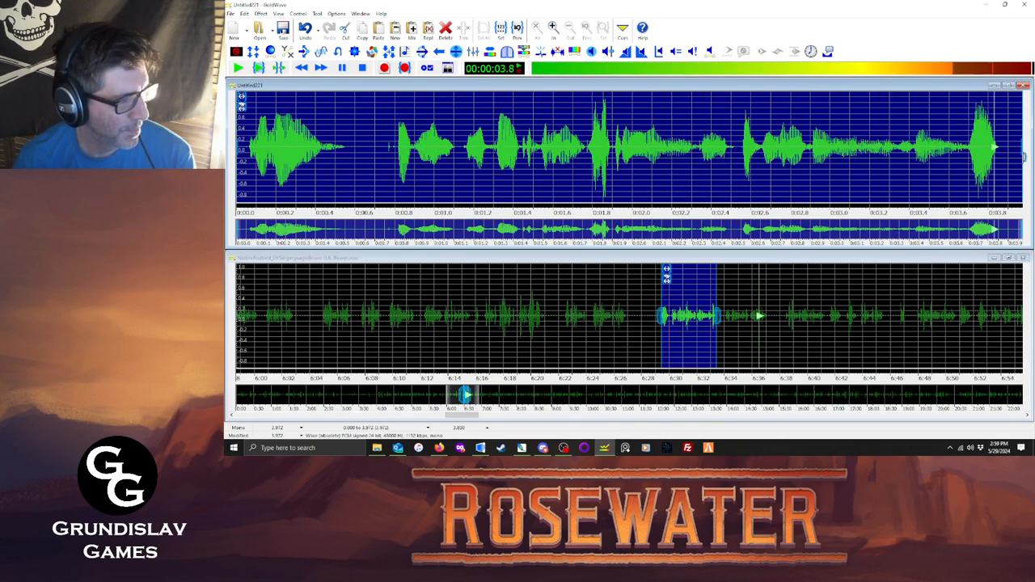
Save the new clip as Ogg file nadh699 in the Rhubarb folder and close it.
click(231, 14)
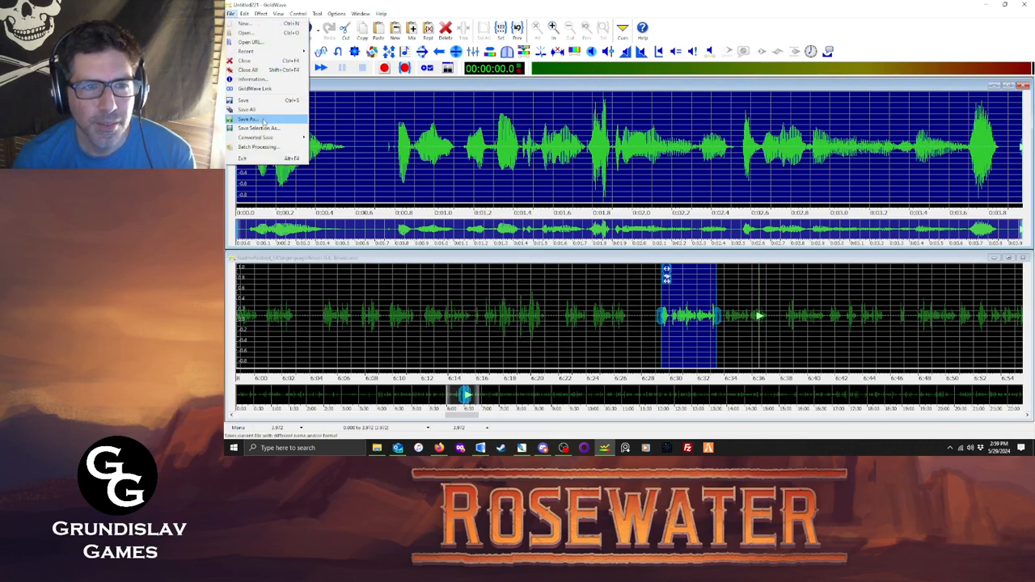
click(266, 122)
text(nad)
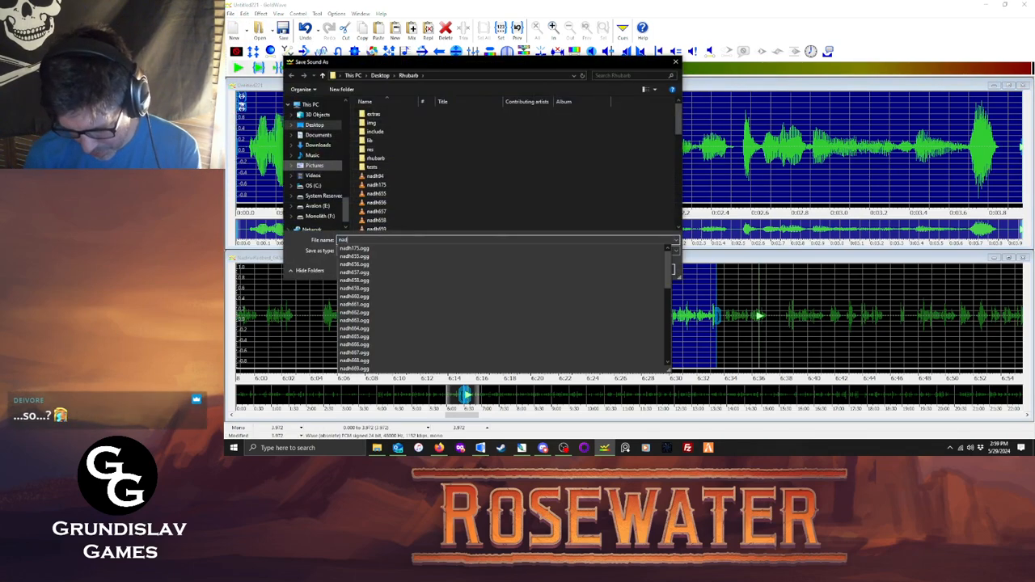
text(h698)
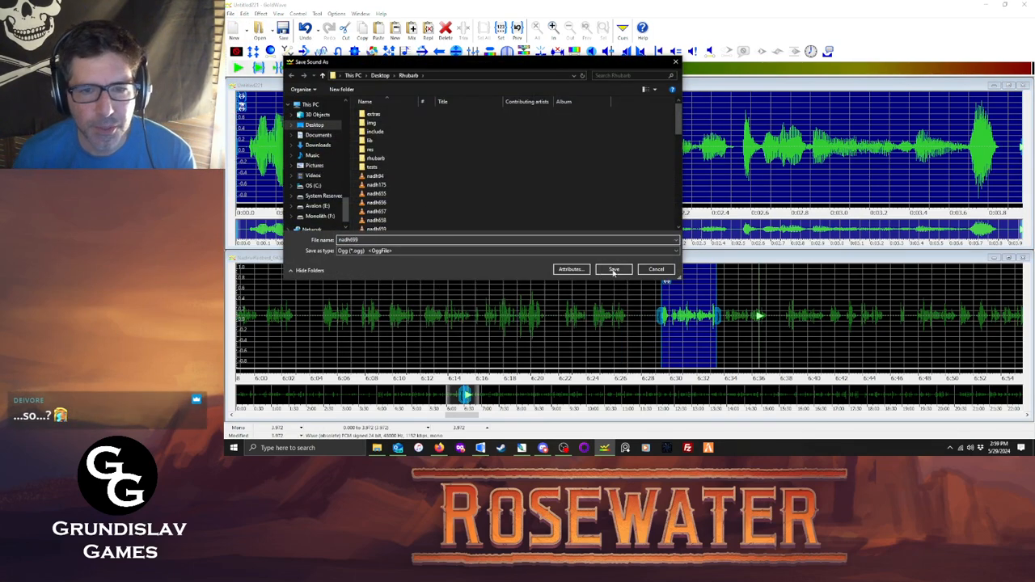
click(615, 270)
key(Return)
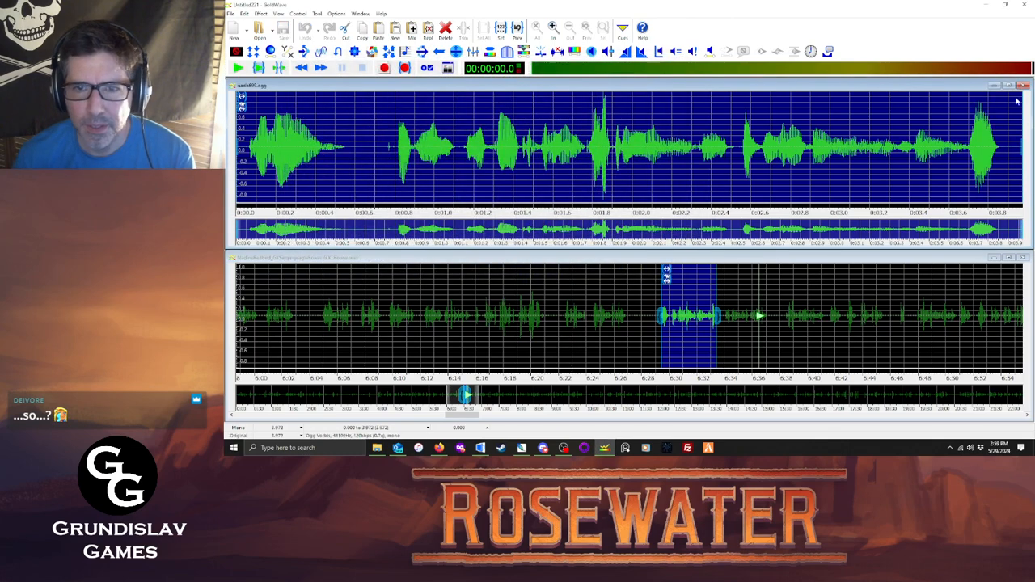
click(1023, 86)
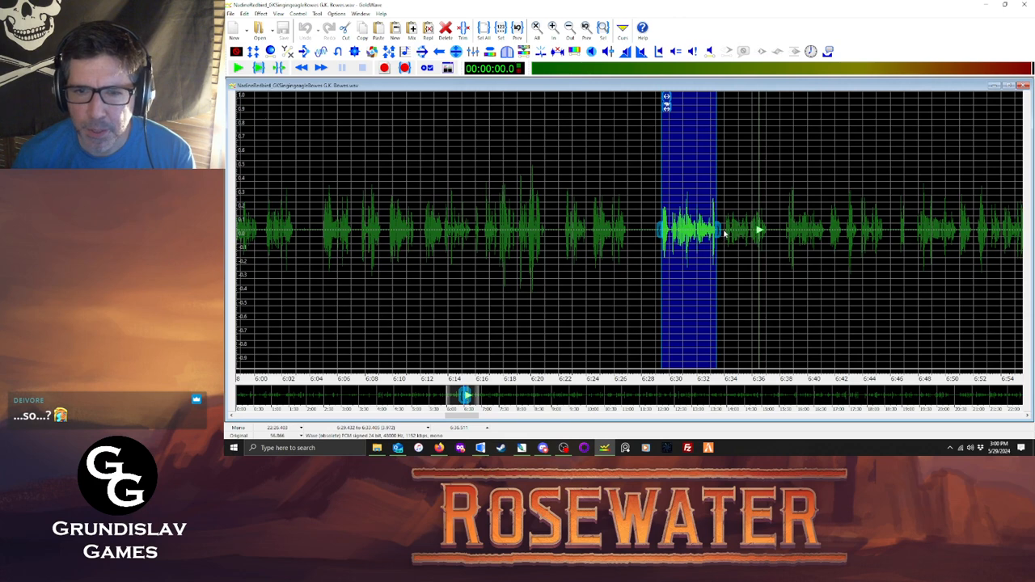
Select the next spoken line from about 6:33.9 to 6:37.1 in the recording and play it.
drag(724, 233, 767, 231)
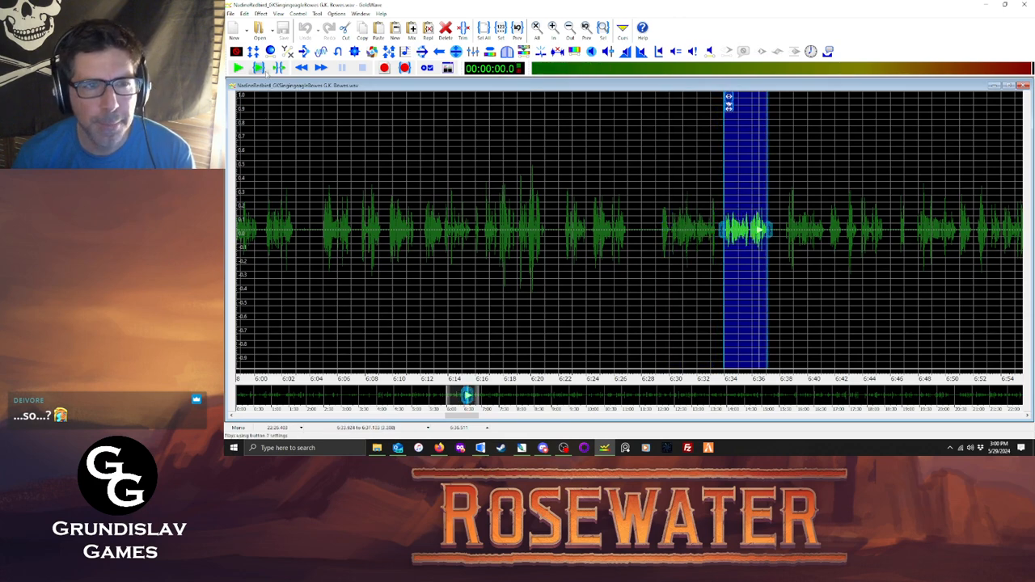
click(258, 68)
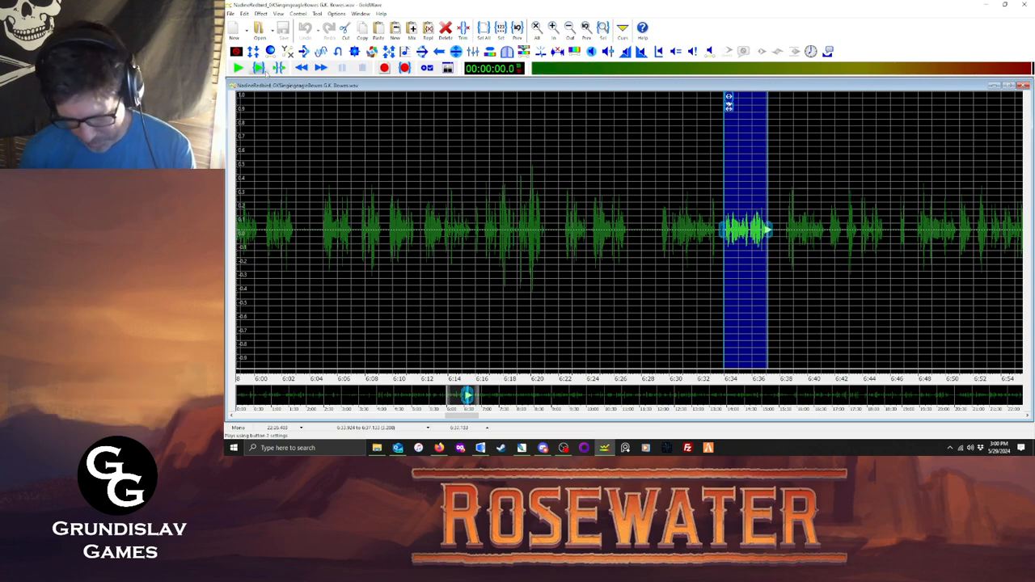
Copy the selected line into a new sound, maximize its volume, and trim the silence at both ends.
key(ctrl+e)
click(261, 13)
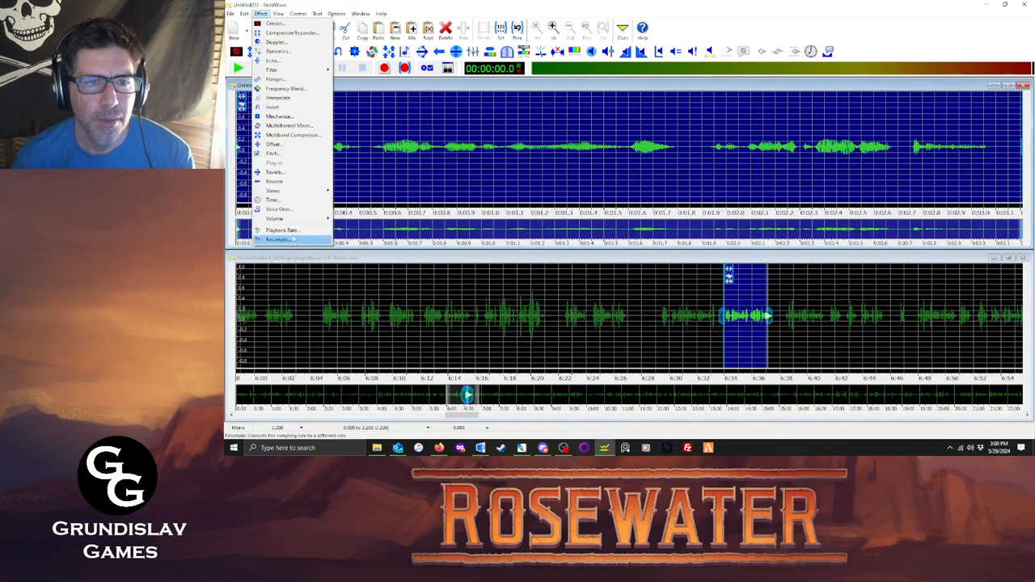
mouse_move(298, 220)
click(364, 275)
key(Return)
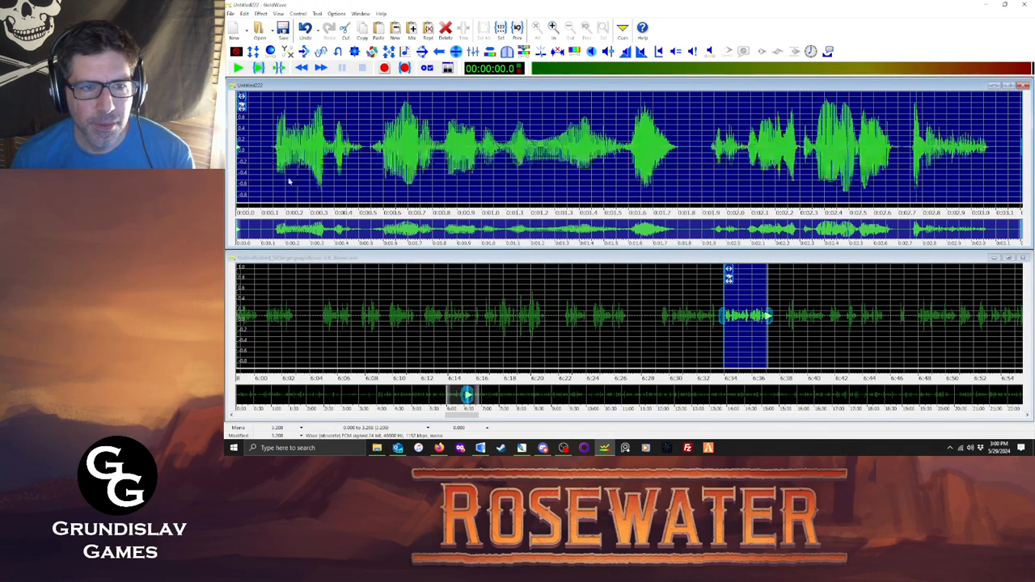
key(space)
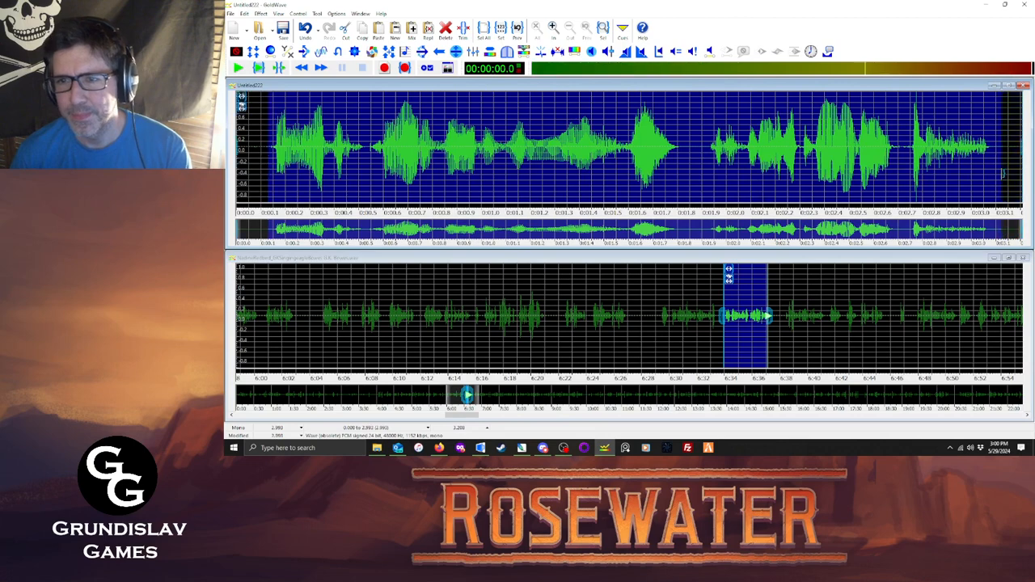
Save the trimmed clip as Ogg file nadh700 in the Rhubarb folder.
click(232, 14)
click(247, 126)
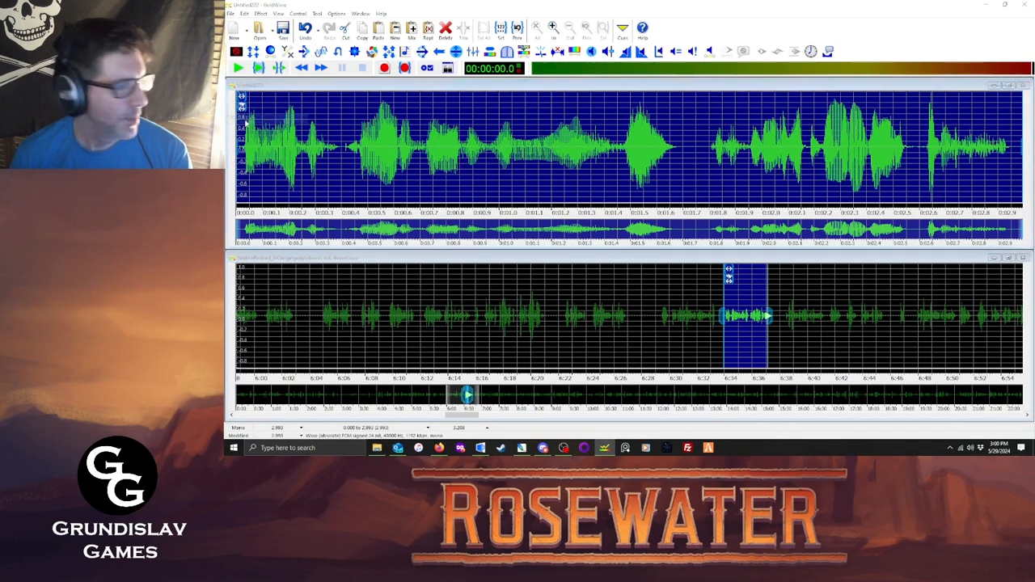
text(nadh7)
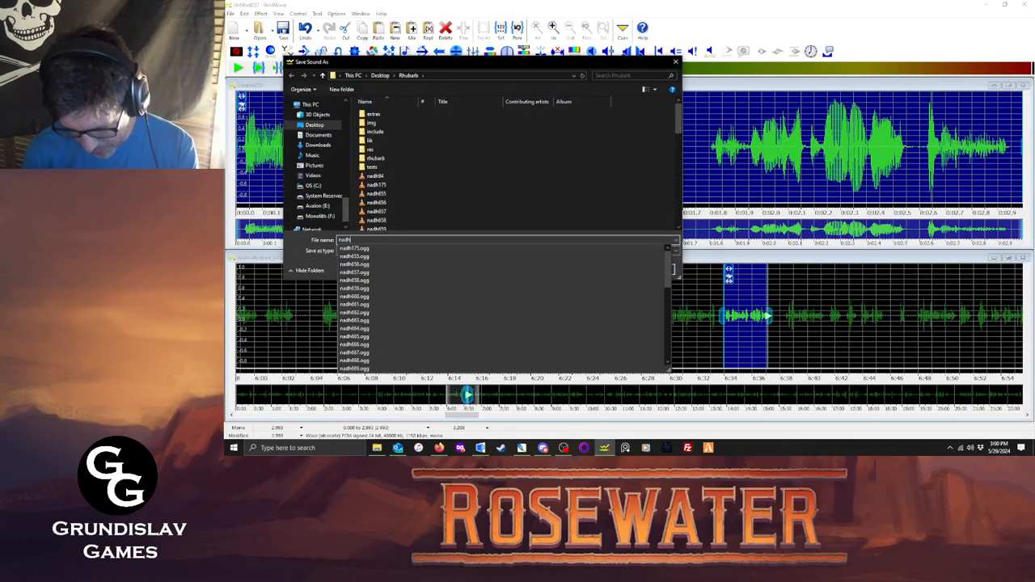
text(00)
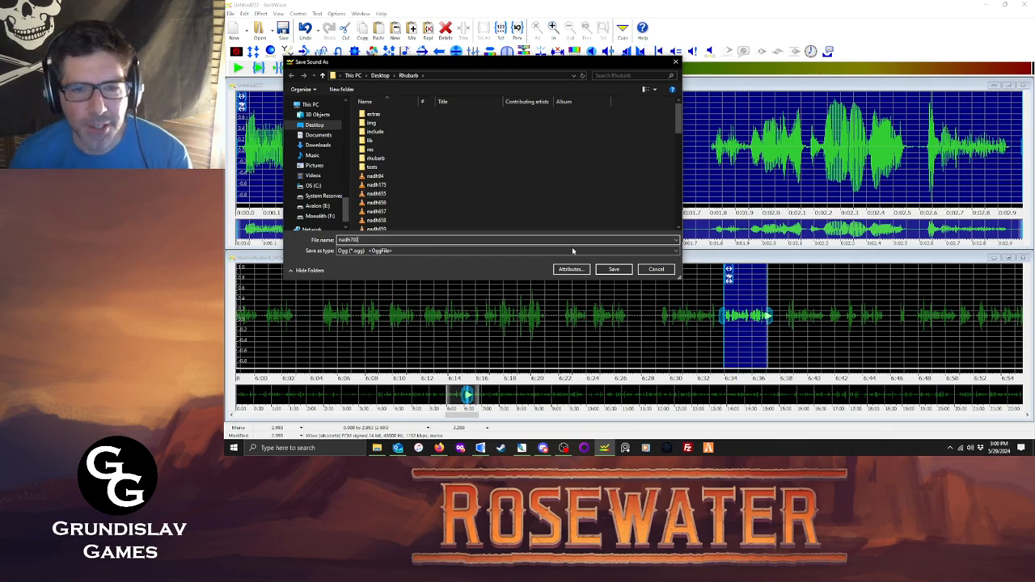
click(614, 270)
click(650, 229)
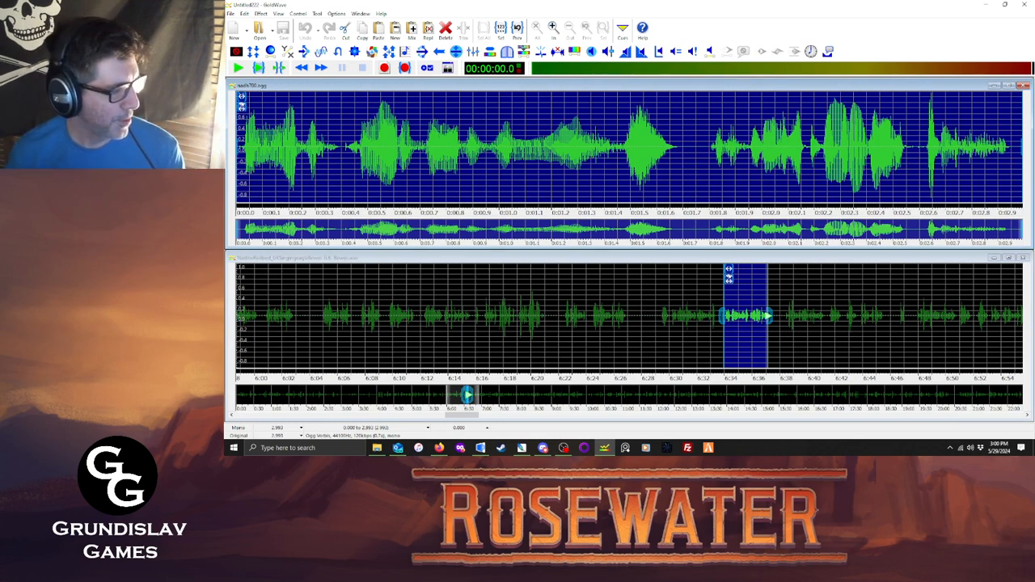
key(alt+Tab)
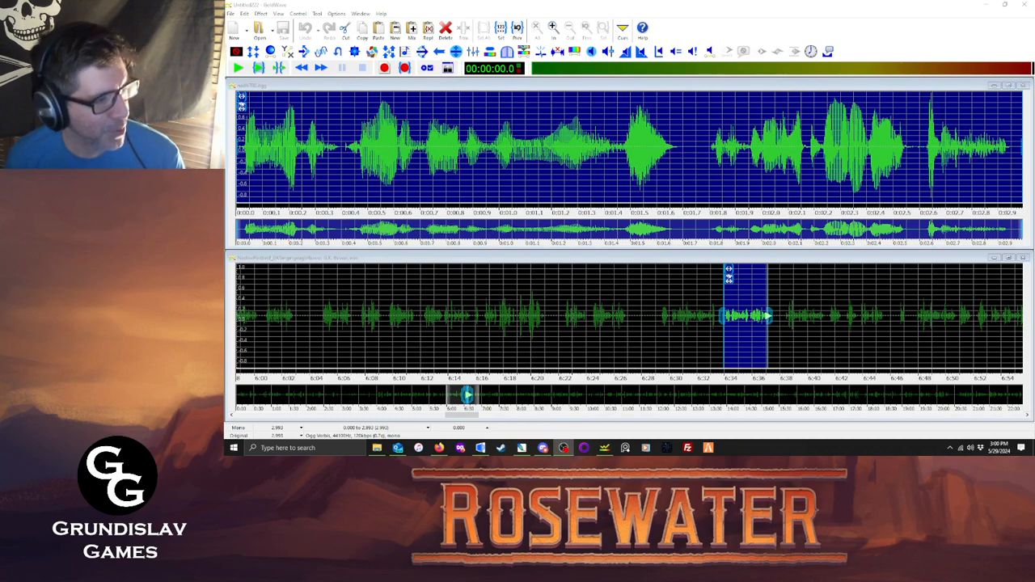